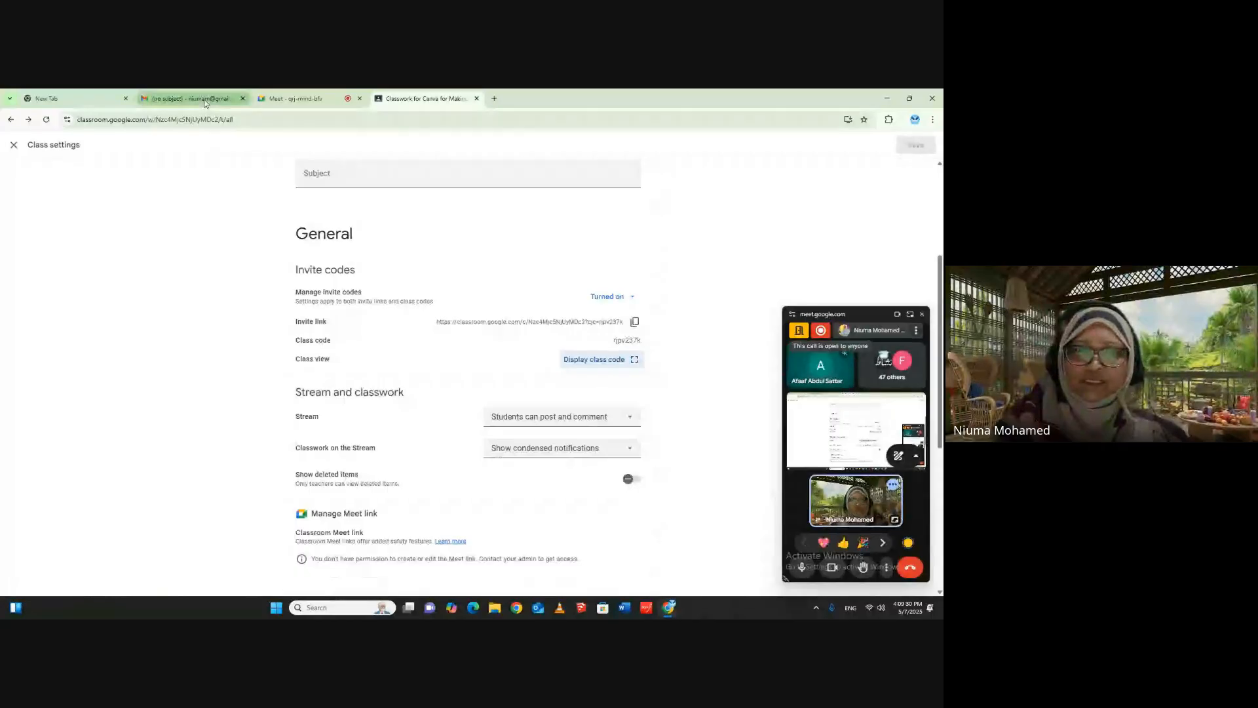
- Switch to the Meet call, open the in-call messages and send "yes" to the participants
{"action": "left_click", "coordinate": [295, 98]}
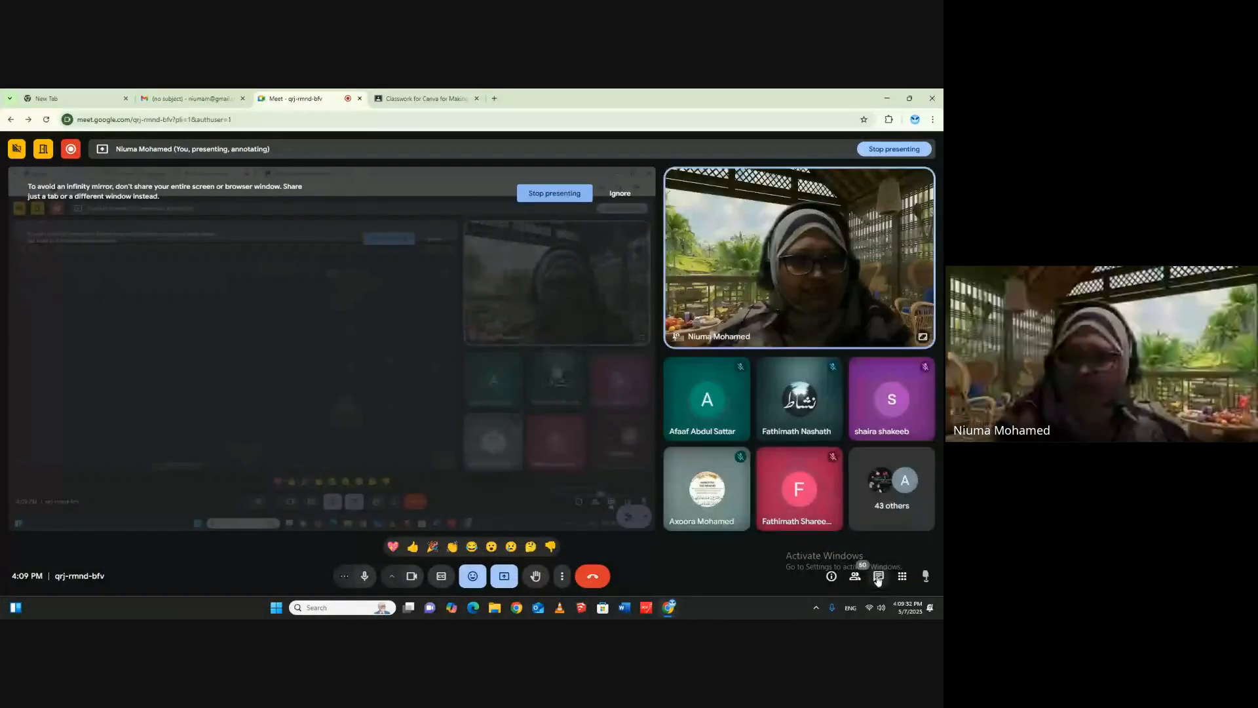
{"action": "left_click", "coordinate": [879, 575]}
{"action": "left_click", "coordinate": [864, 510]}
{"action": "type", "text": "yes"}
{"action": "key", "text": "Return"}
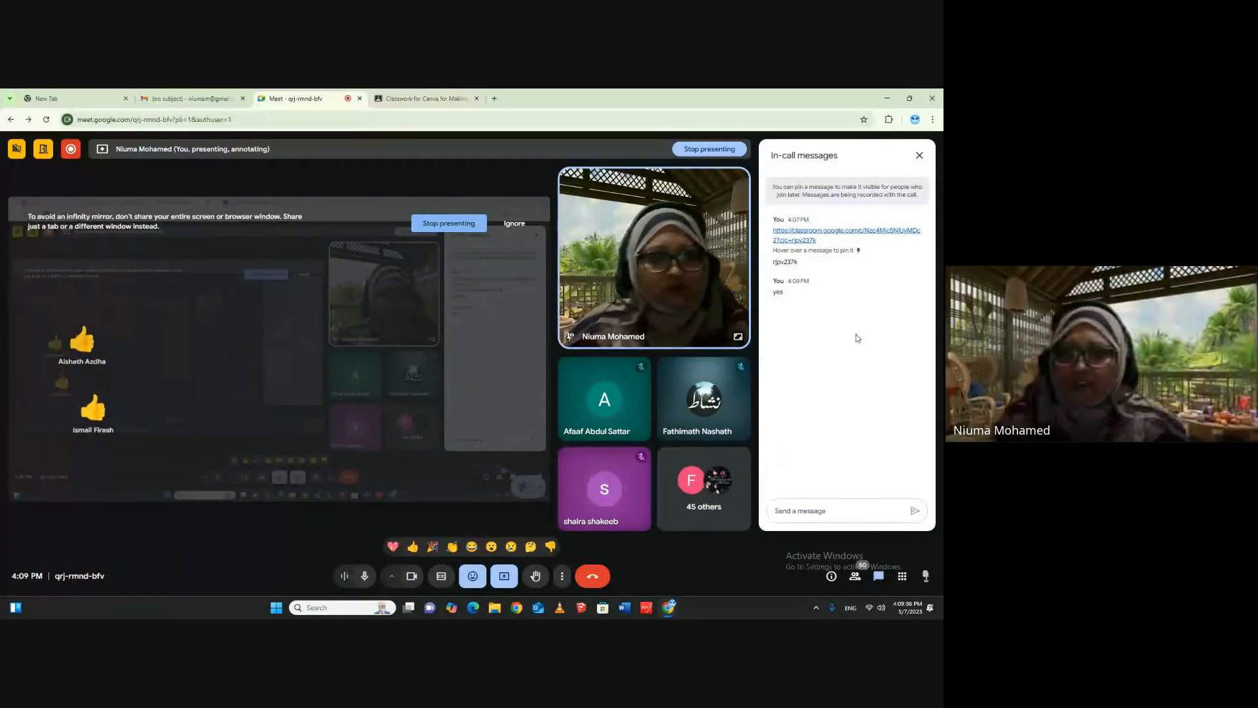
- Return to the class settings in Classroom, copy the class invite link and display the class code
{"action": "left_click", "coordinate": [423, 98]}
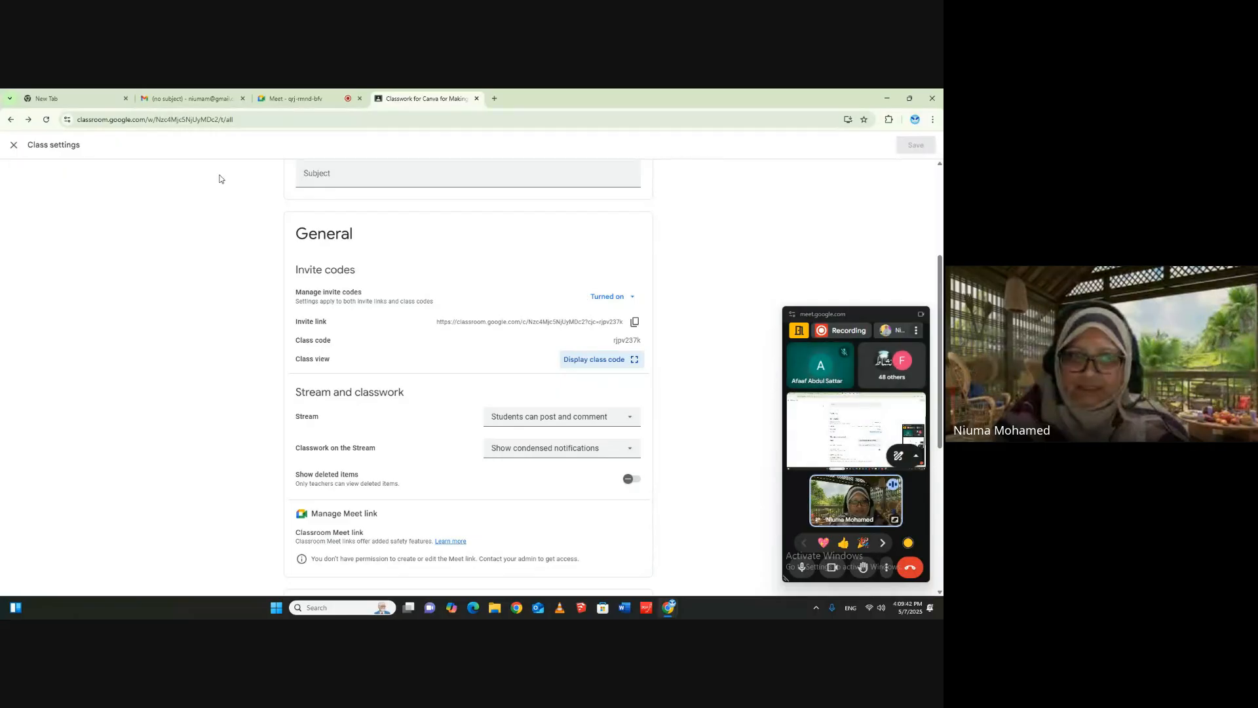
{"action": "left_click", "coordinate": [634, 322]}
{"action": "left_click", "coordinate": [589, 359]}
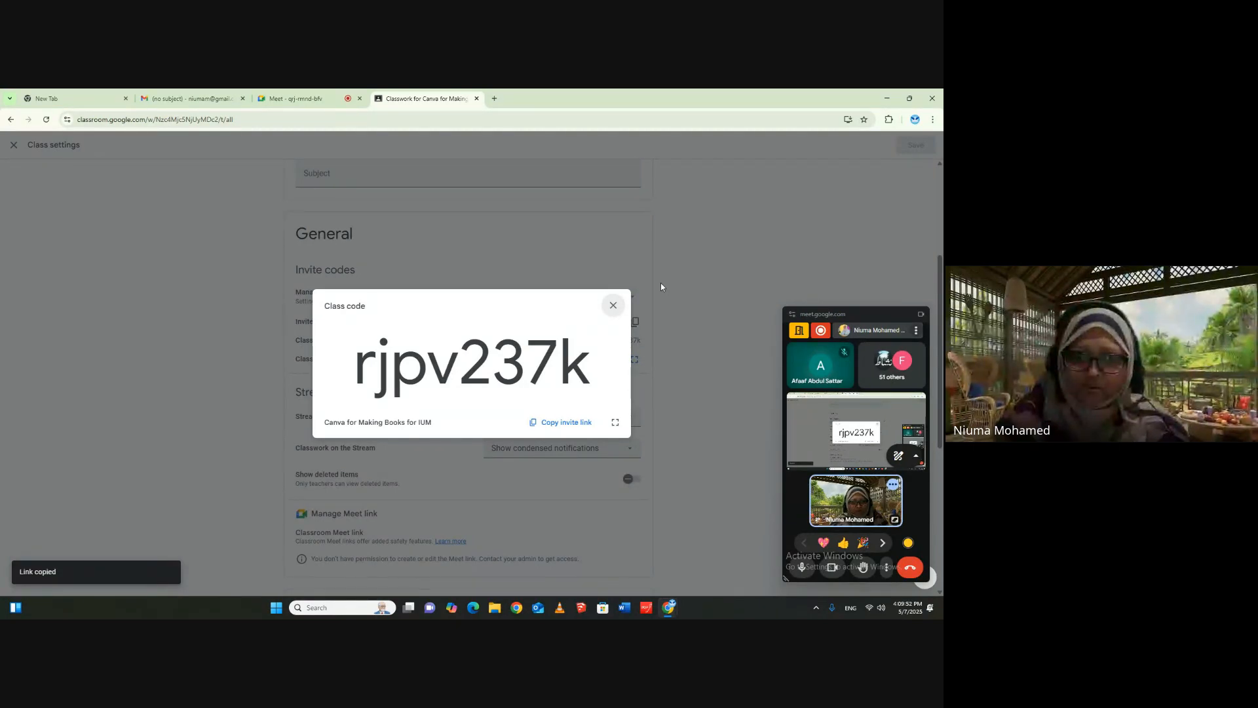
{"action": "left_click_drag", "start_coordinate": [866, 319], "coordinate": [0, 321]}
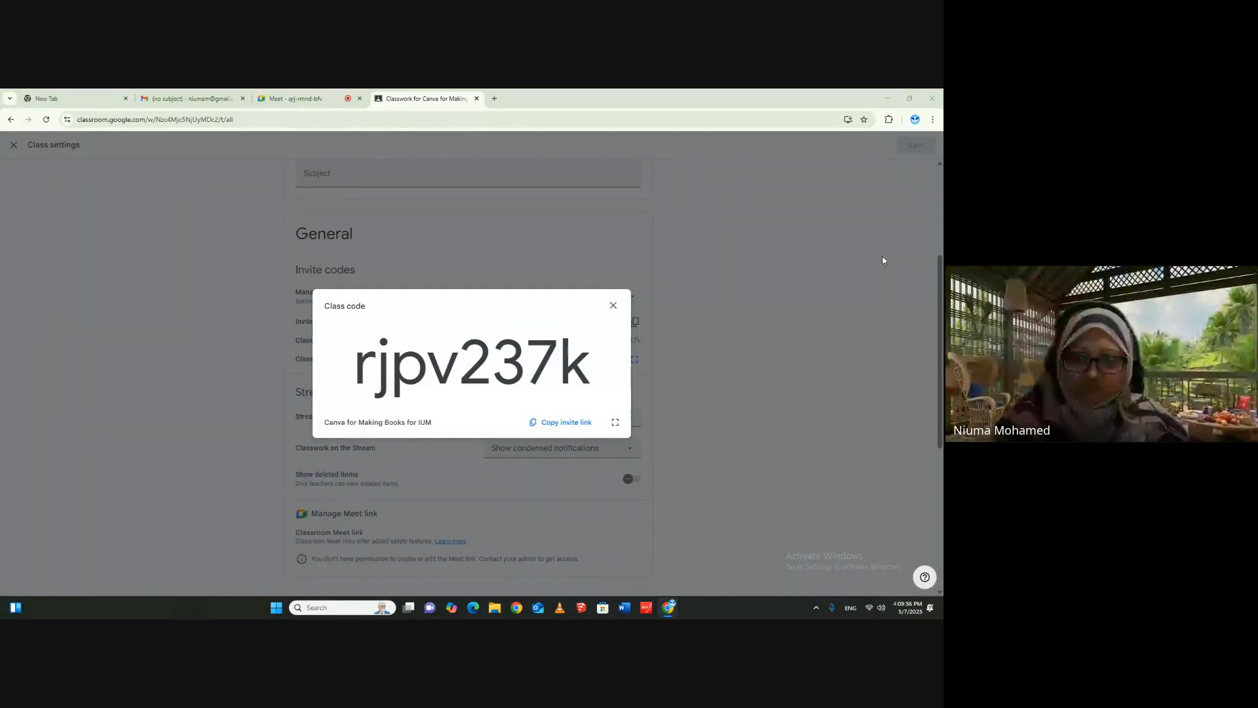
- Switch to the Meet call, copy the Classroom invite link from the earlier chat message and send it again
{"action": "left_click", "coordinate": [284, 100]}
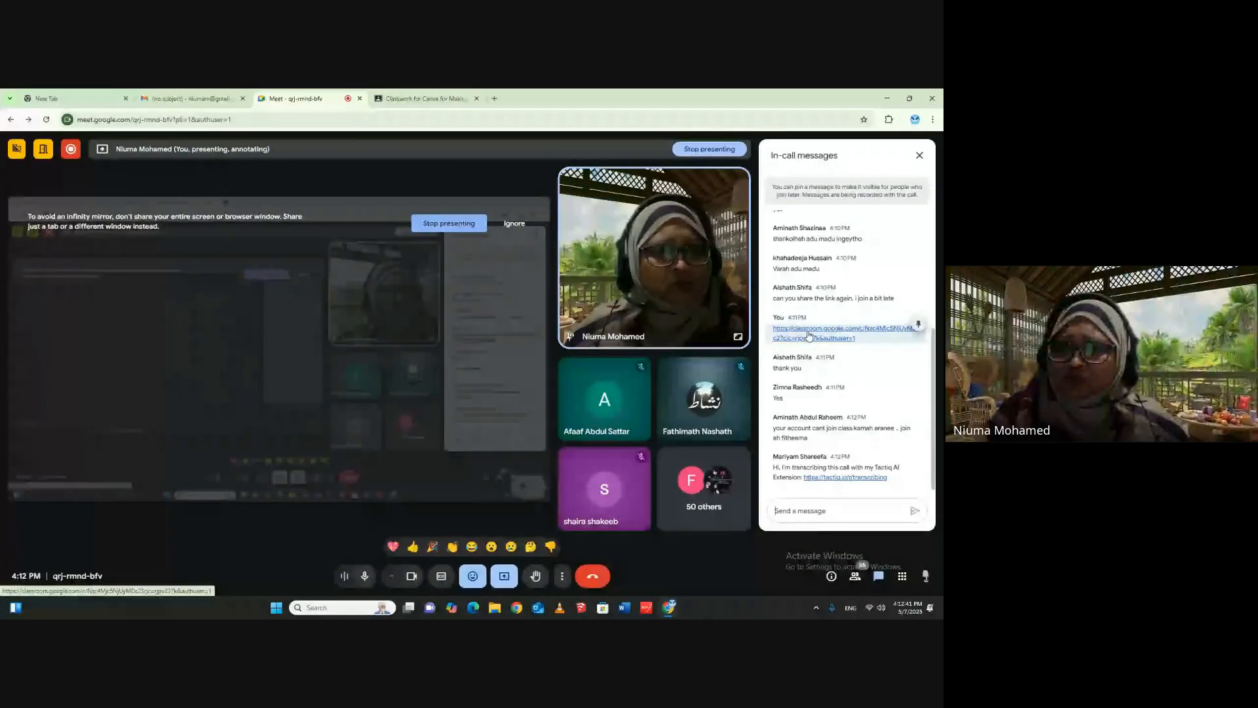
{"action": "right_click", "coordinate": [809, 338]}
{"action": "left_click", "coordinate": [840, 407]}
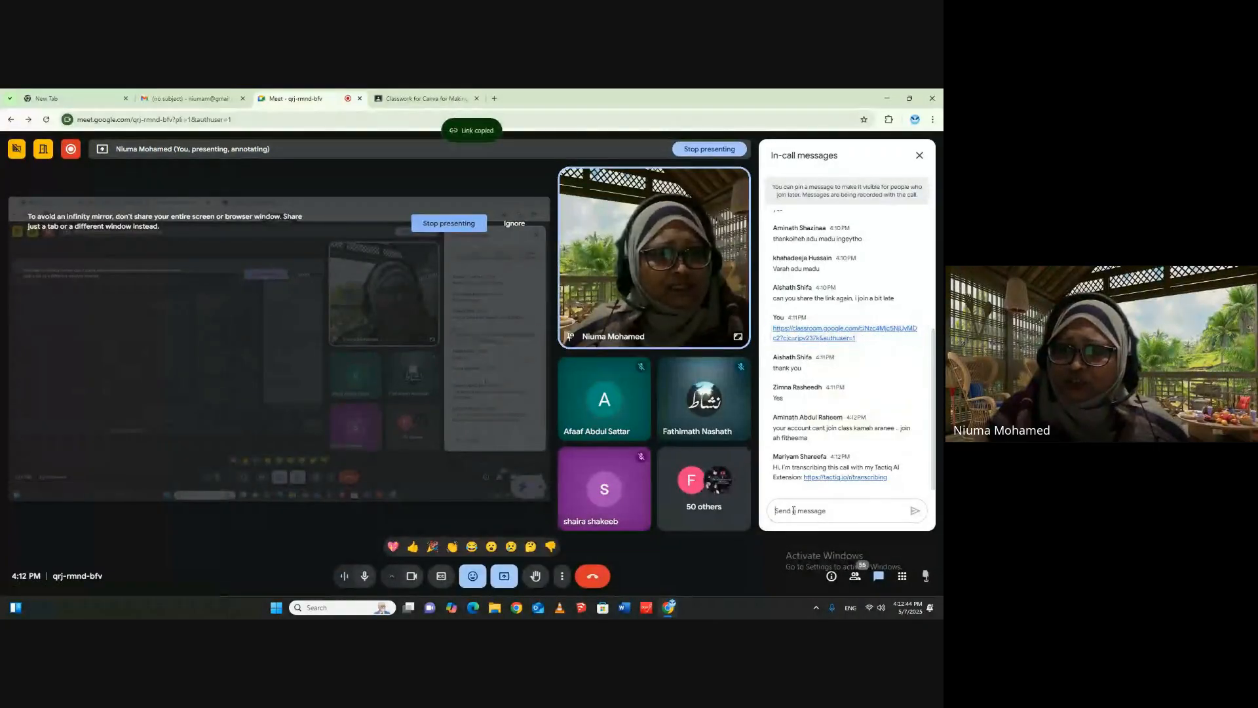
{"action": "right_click", "coordinate": [795, 510]}
{"action": "left_click", "coordinate": [810, 397]}
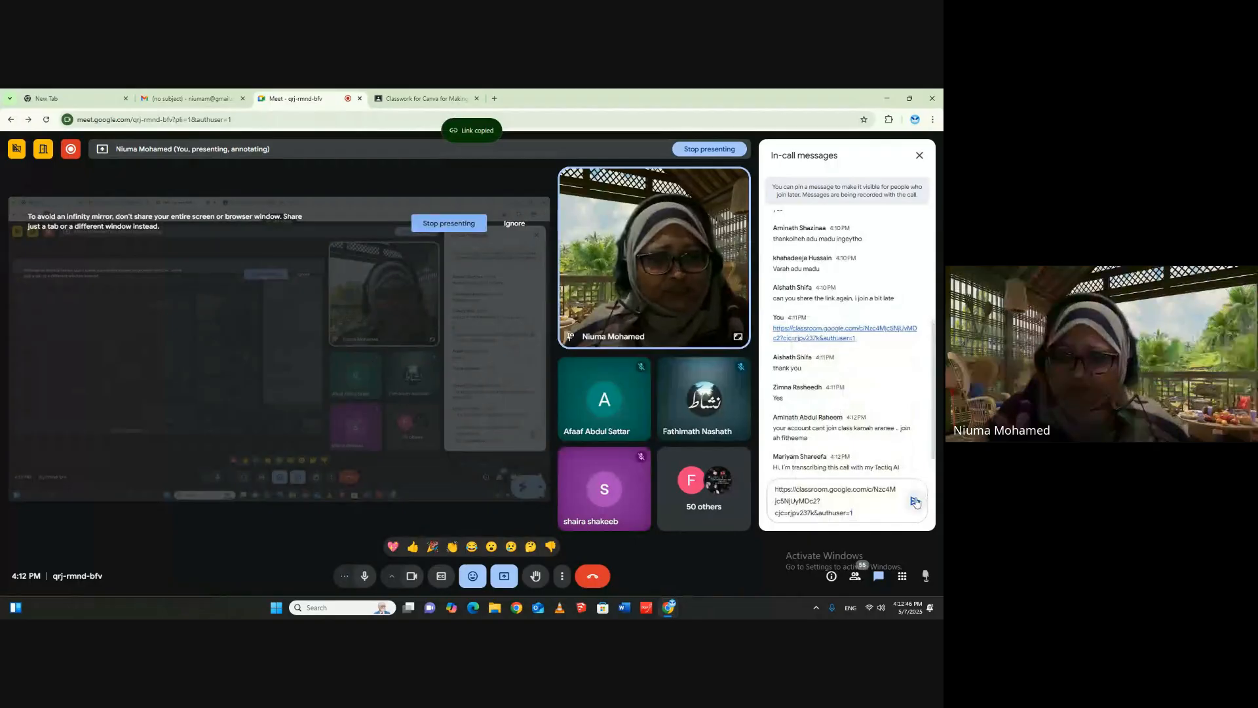
{"action": "key", "text": "Return"}
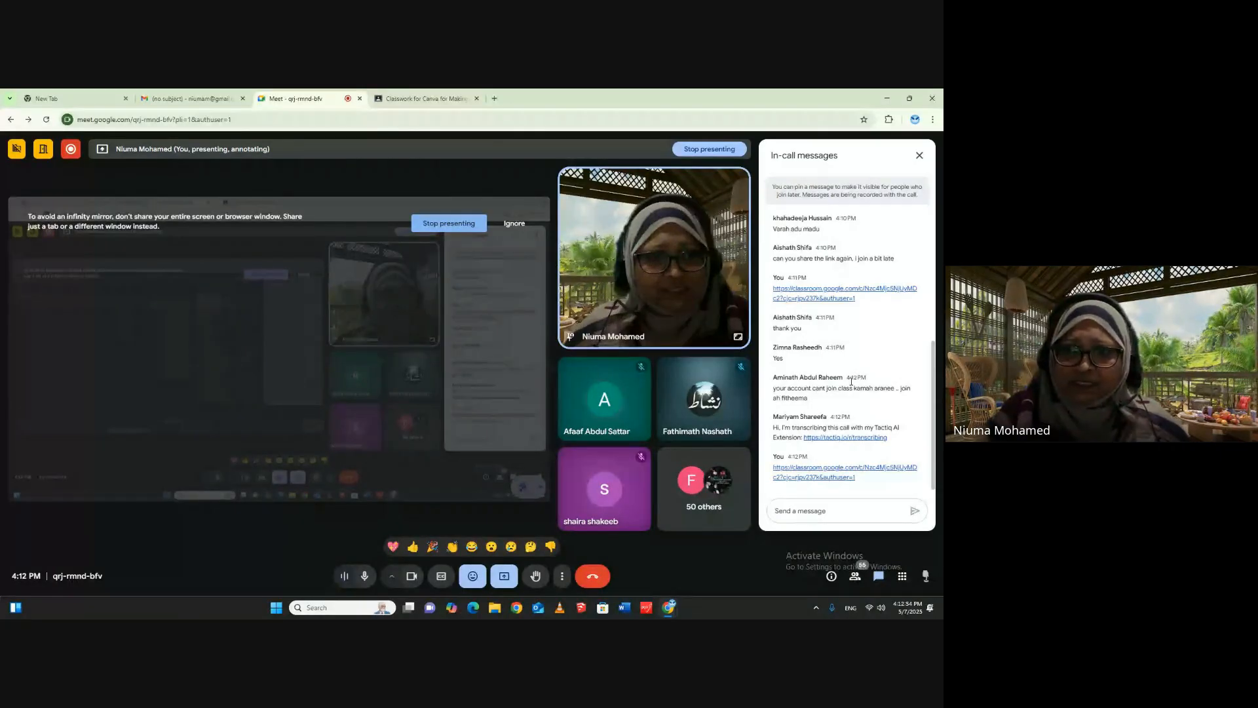
- Return to Classroom, close the class code and class settings, and review the class's People list
{"action": "left_click", "coordinate": [437, 97]}
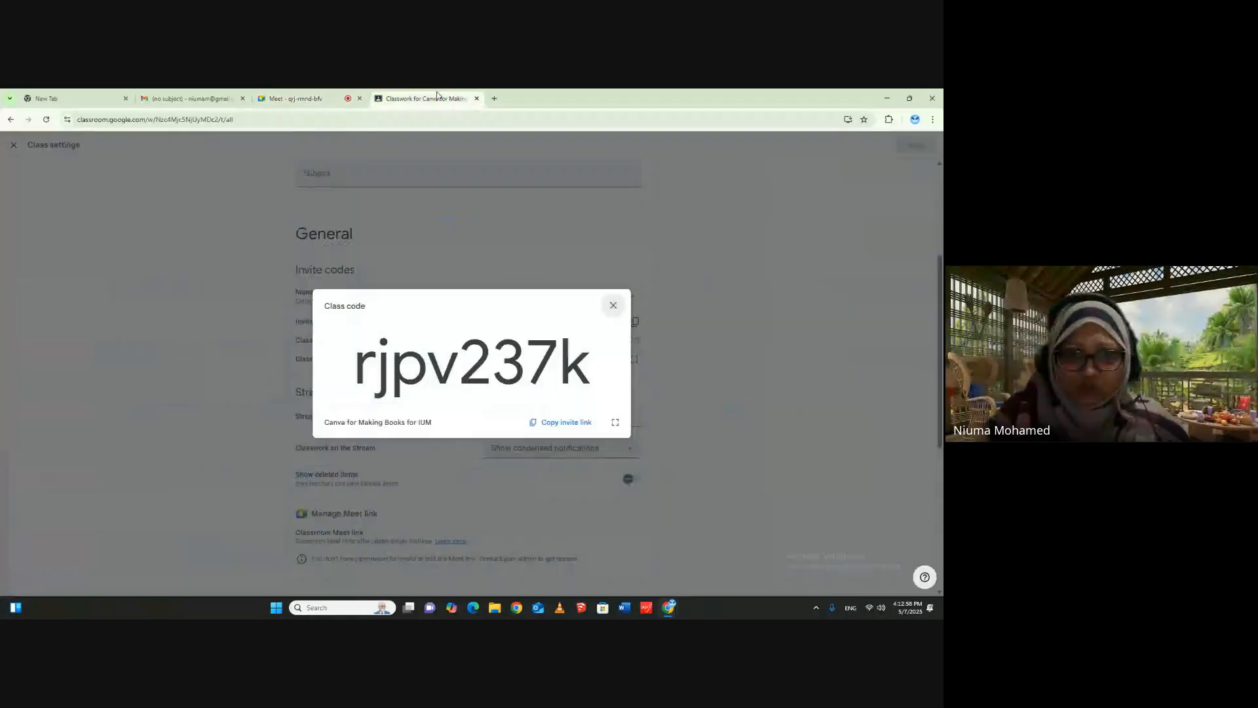
{"action": "left_click", "coordinate": [613, 307]}
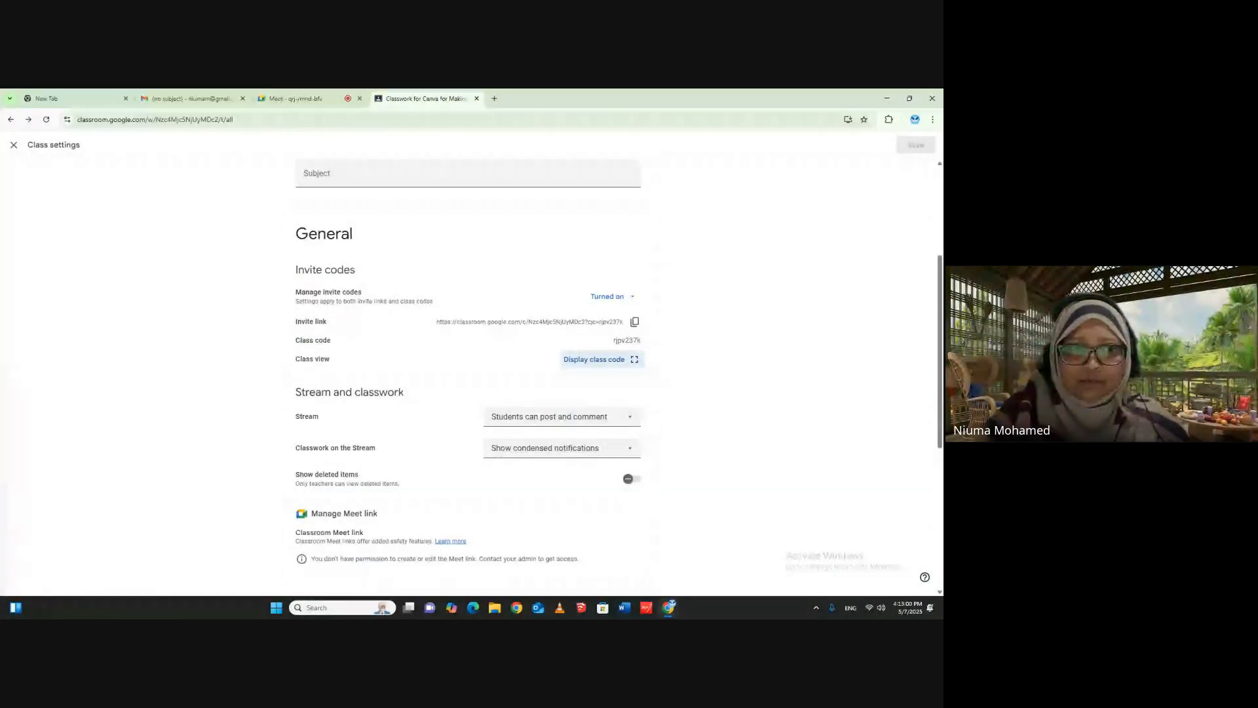
{"action": "left_click", "coordinate": [14, 146]}
{"action": "left_click", "coordinate": [288, 174]}
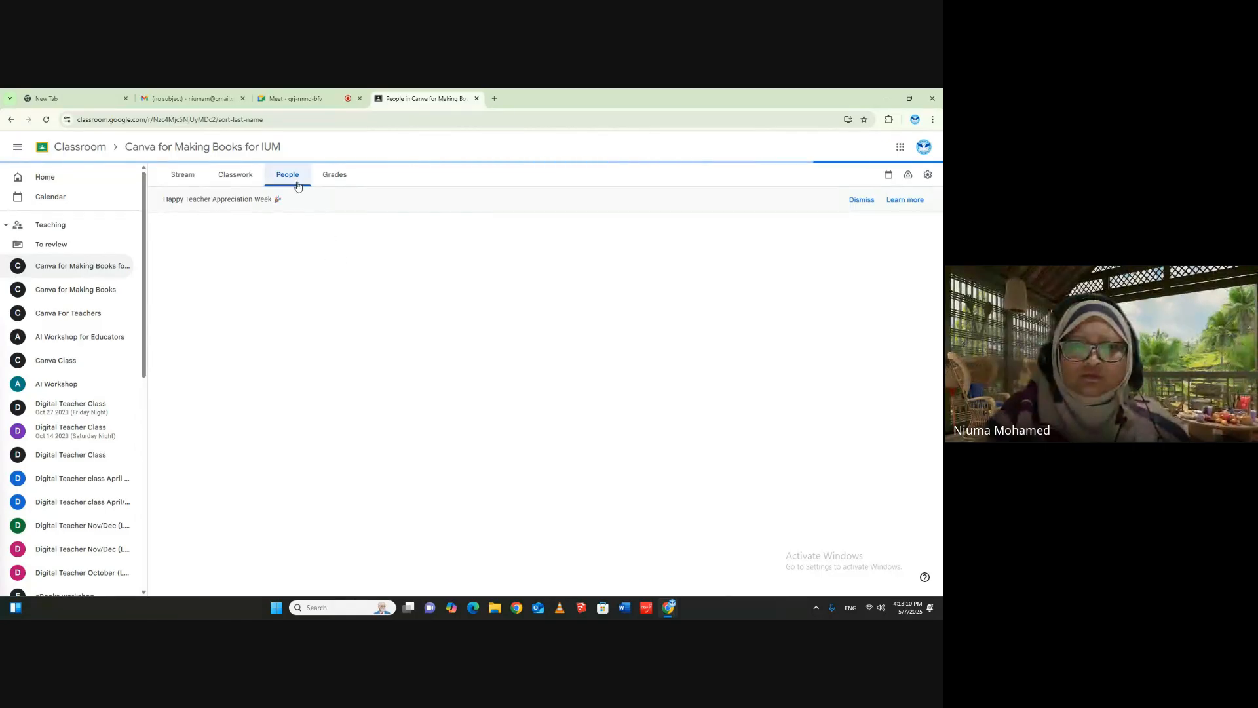
{"action": "scroll", "coordinate": [769, 321], "scroll_direction": "down", "scroll_amount": 2}
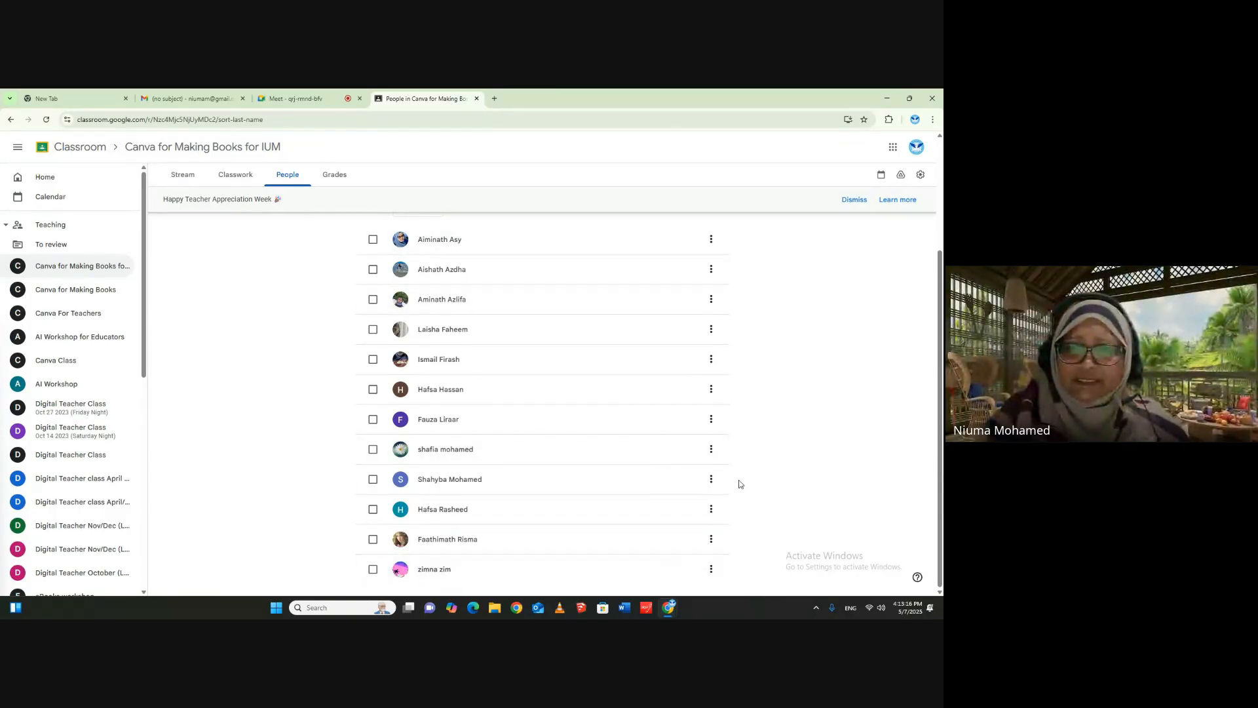
- Switch to the Meet call, copy the latest Classroom invite link in the chat and resend it for participants still joining
{"action": "left_click", "coordinate": [304, 101]}
{"action": "right_click", "coordinate": [829, 468]}
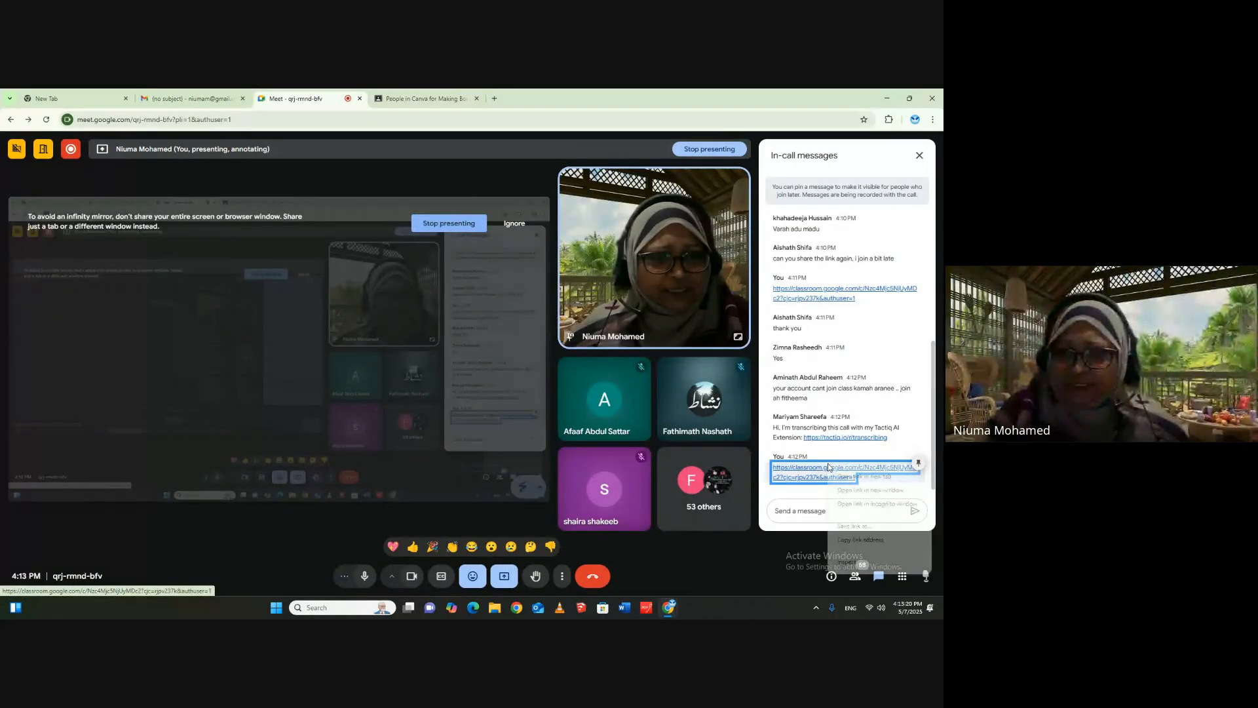
{"action": "left_click", "coordinate": [852, 546]}
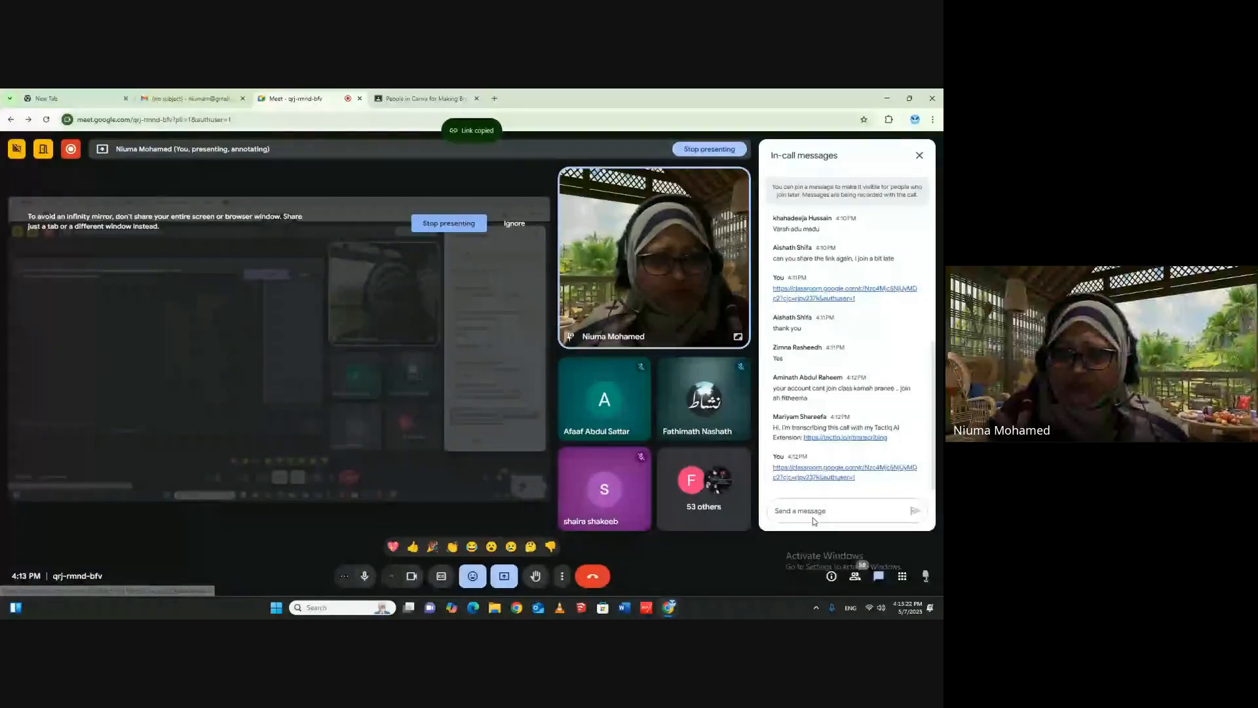
{"action": "right_click", "coordinate": [813, 521]}
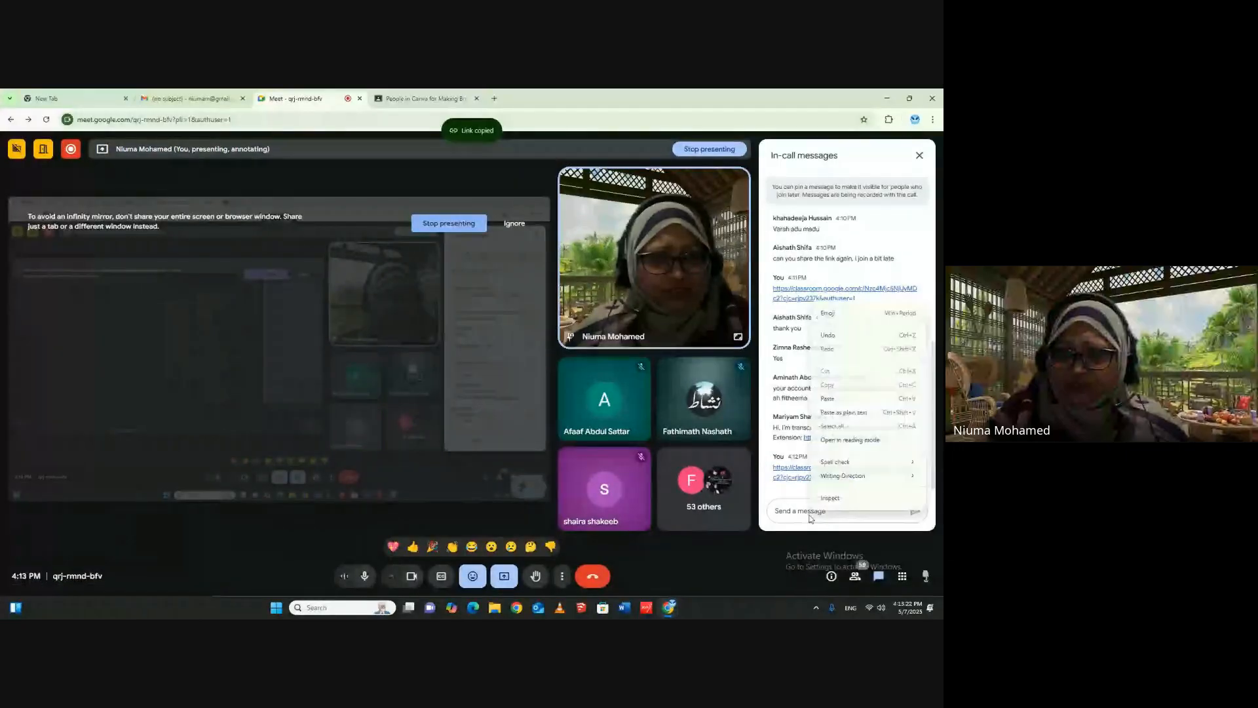
{"action": "left_click", "coordinate": [831, 400]}
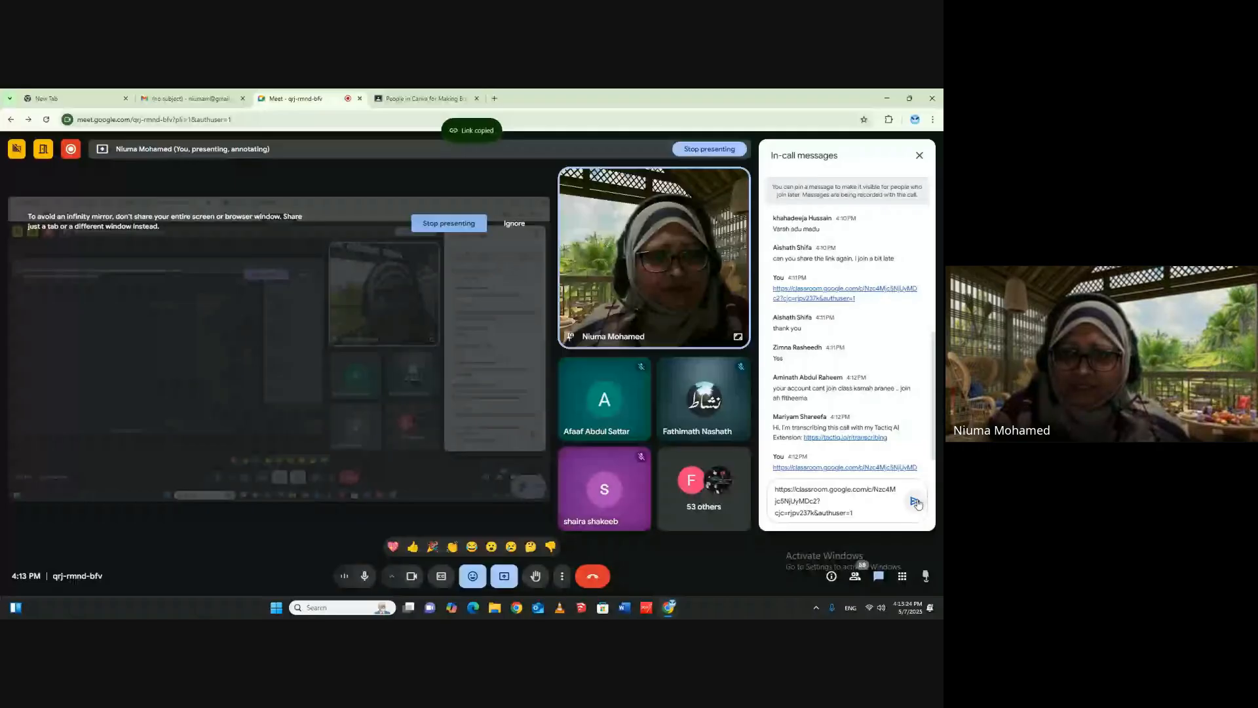
{"action": "left_click", "coordinate": [915, 502]}
- Open the Classwork page of Canva for Making Books for IUM, and load the Canva home page in a new browser tab
{"action": "left_click", "coordinate": [419, 98]}
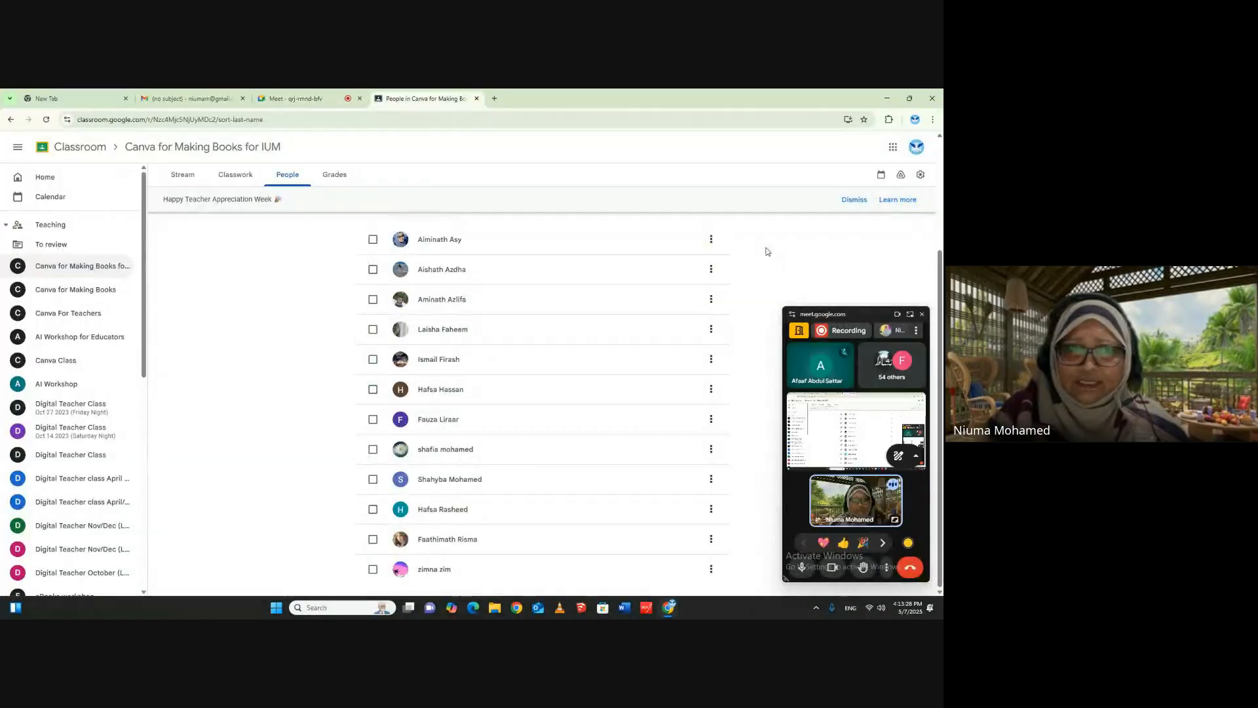
{"action": "left_click", "coordinate": [235, 175]}
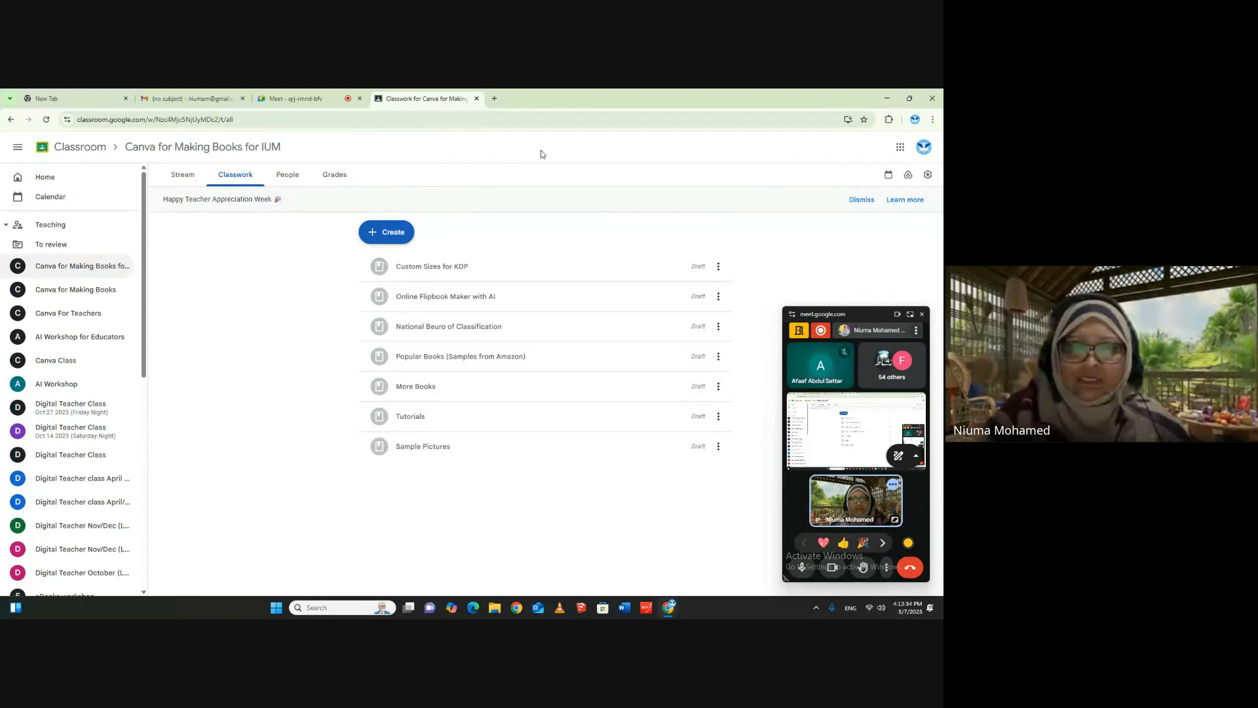
{"action": "left_click", "coordinate": [494, 99]}
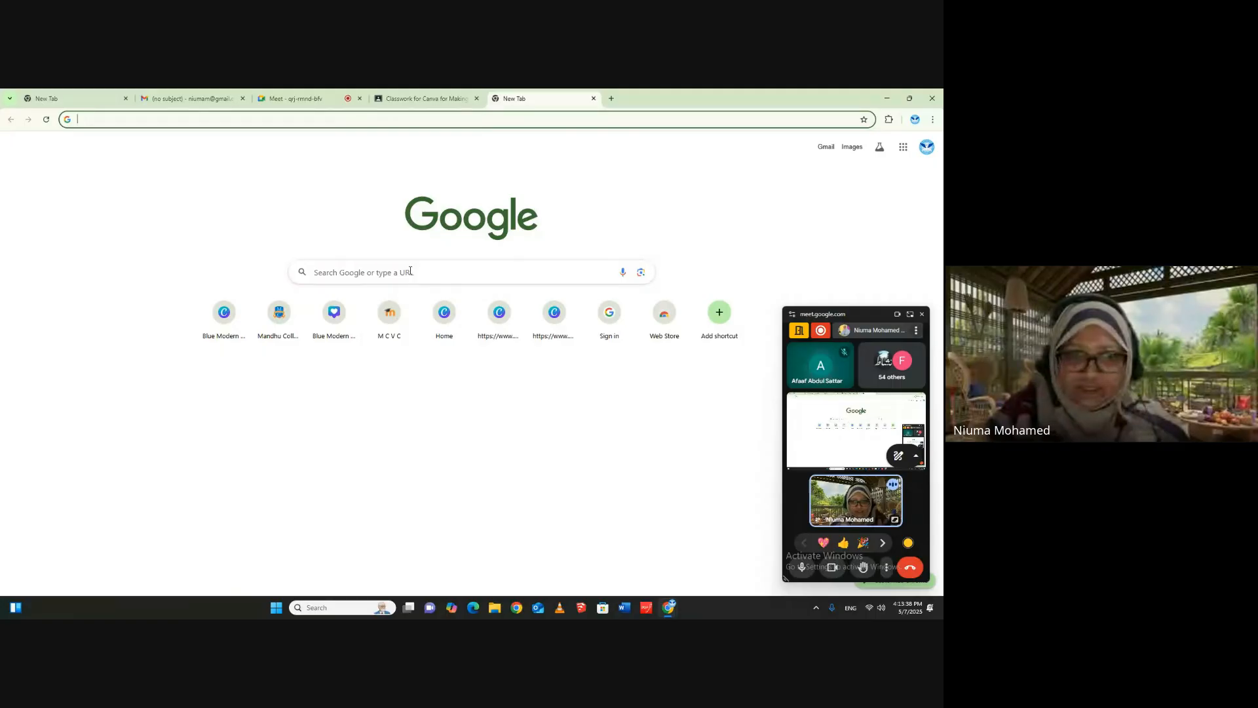
{"action": "left_click", "coordinate": [411, 271]}
{"action": "left_click", "coordinate": [340, 294]}
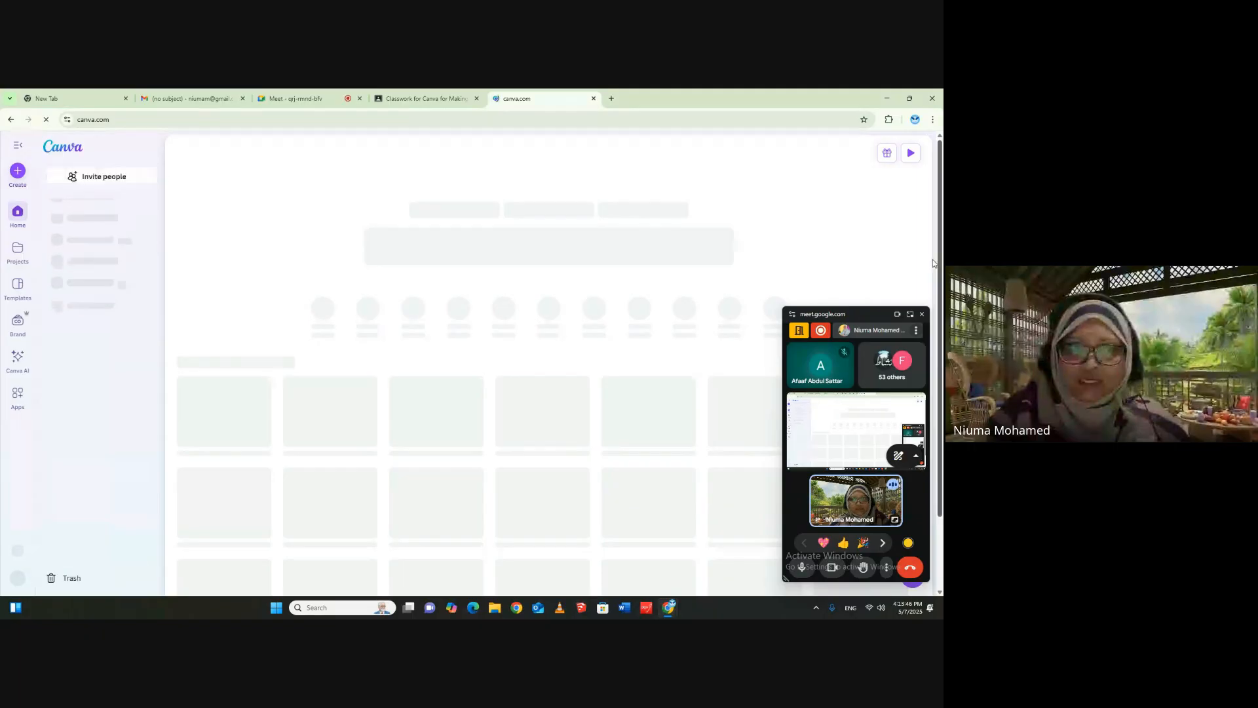
{"action": "left_click", "coordinate": [99, 119]}
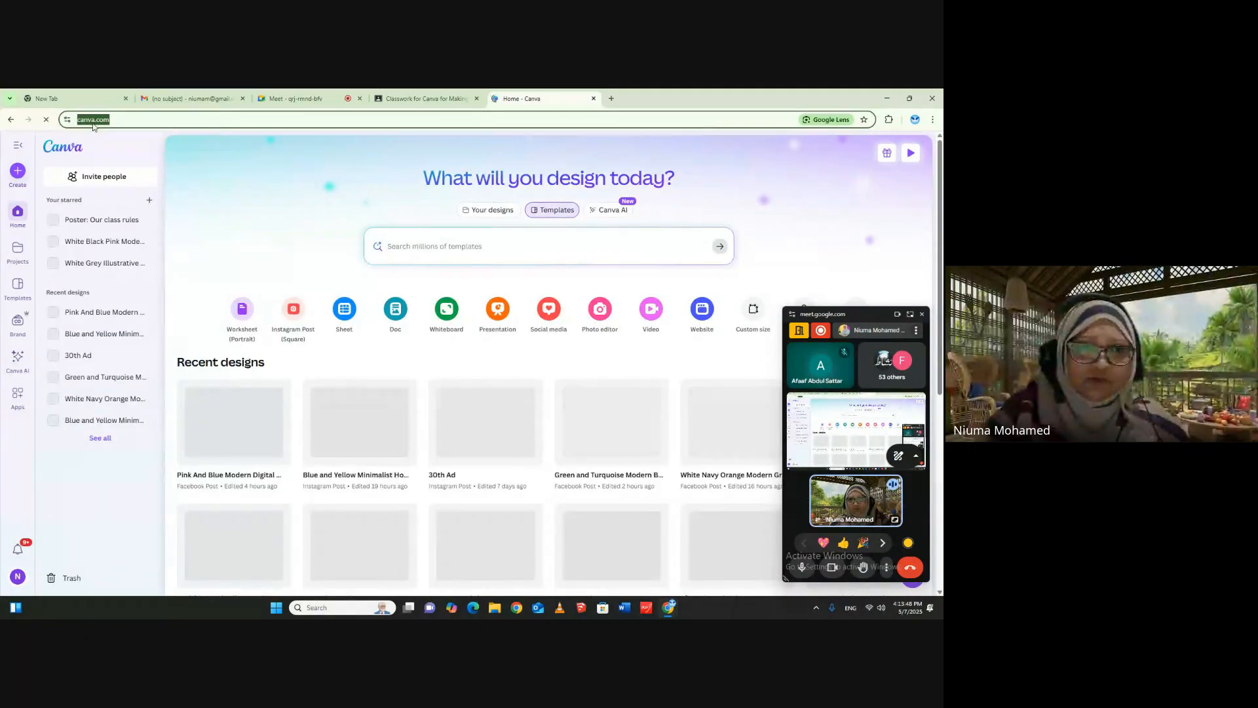
{"action": "right_click", "coordinate": [94, 125]}
{"action": "left_click", "coordinate": [126, 216]}
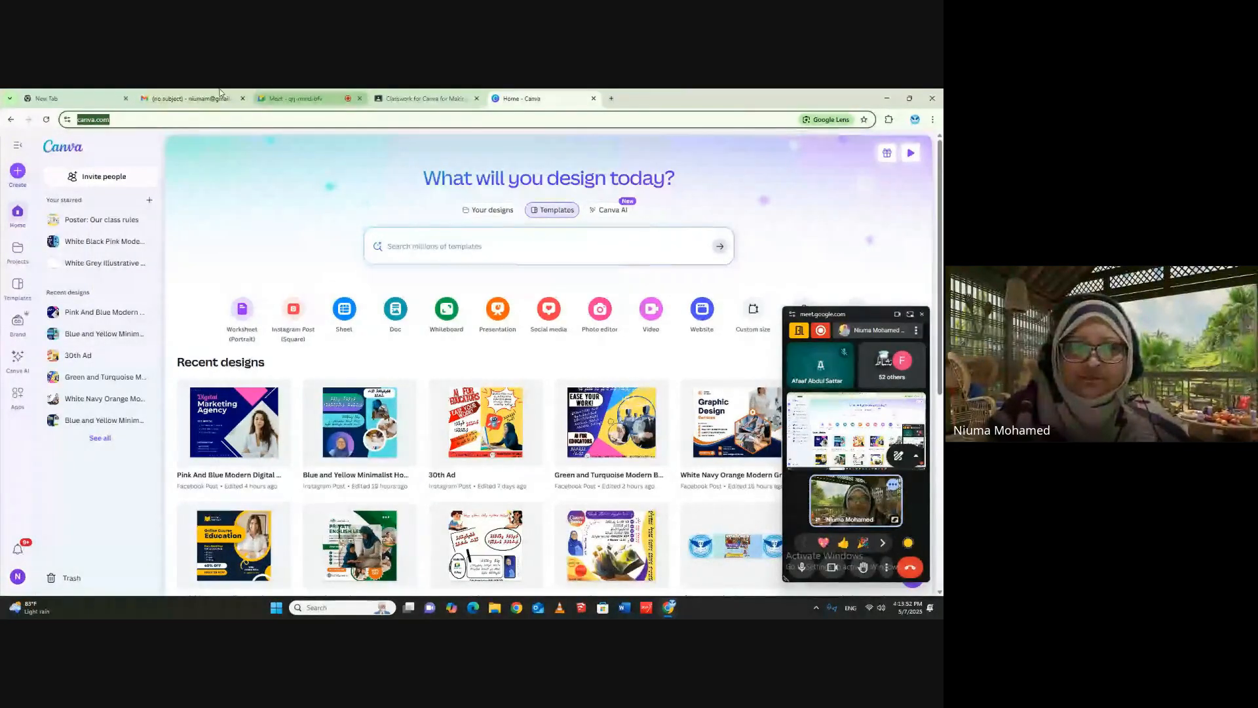
{"action": "left_click", "coordinate": [199, 99]}
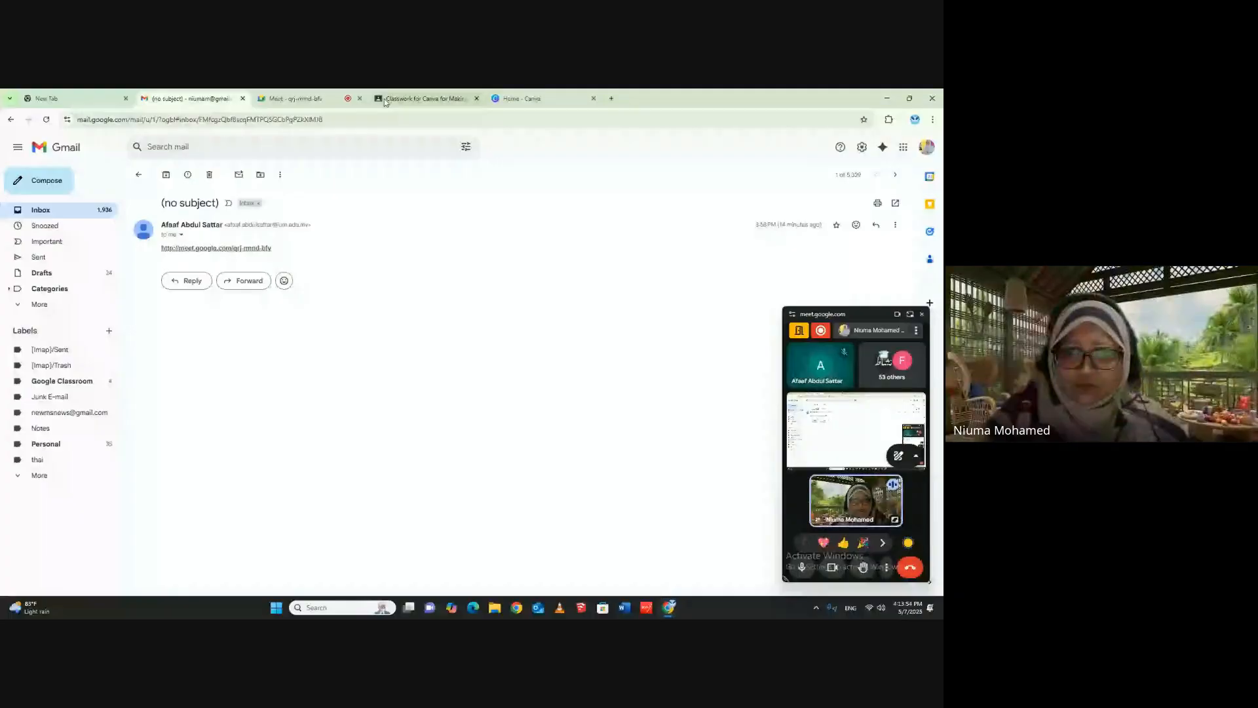
{"action": "left_click", "coordinate": [296, 99]}
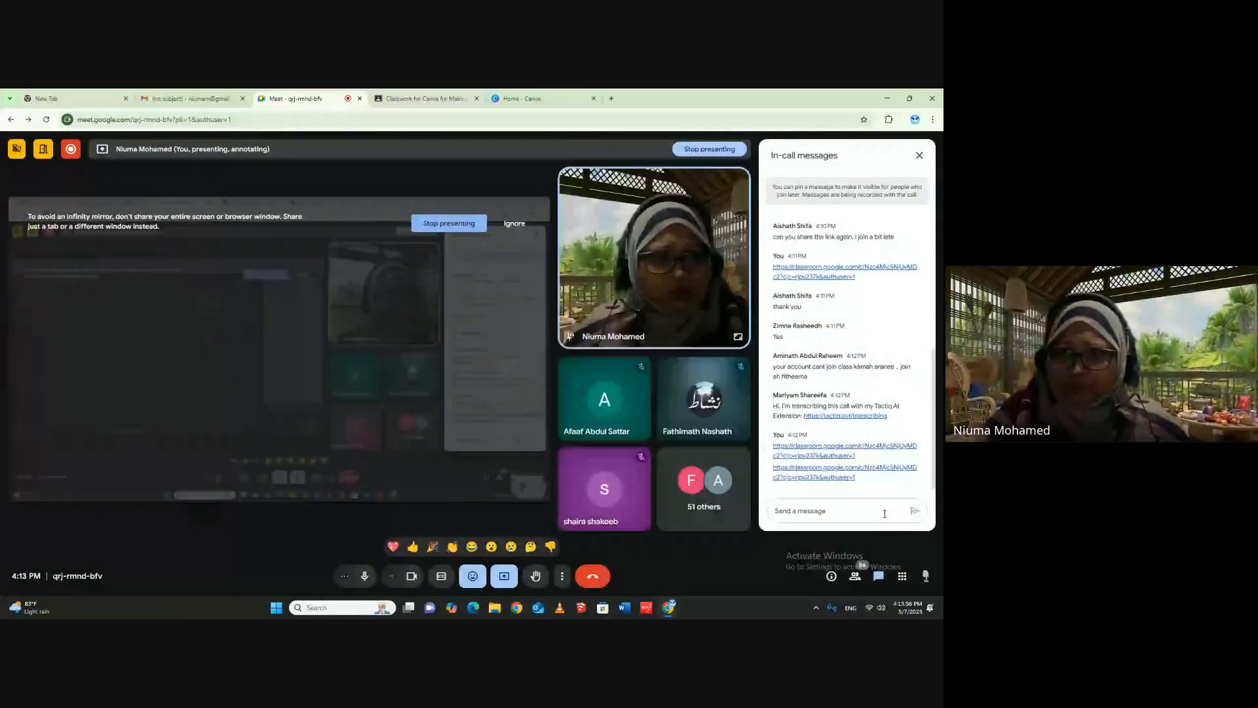
{"action": "right_click", "coordinate": [825, 510]}
{"action": "left_click", "coordinate": [845, 400]}
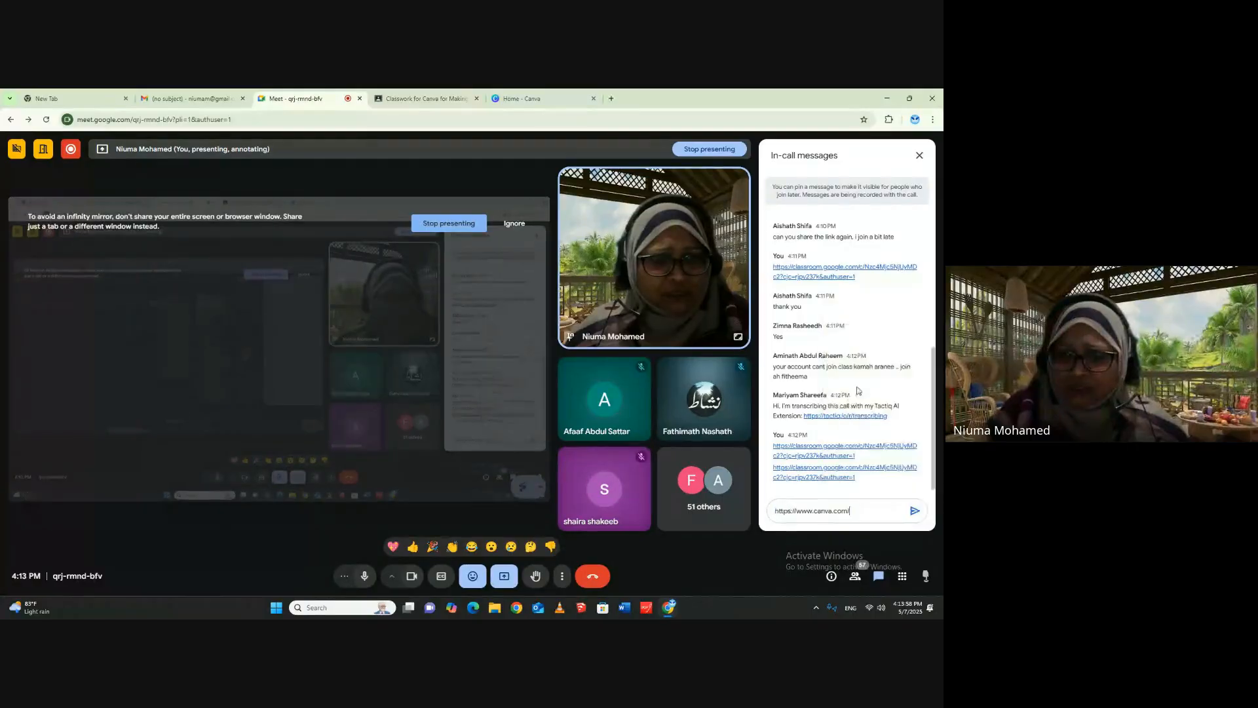
{"action": "key", "text": "Return"}
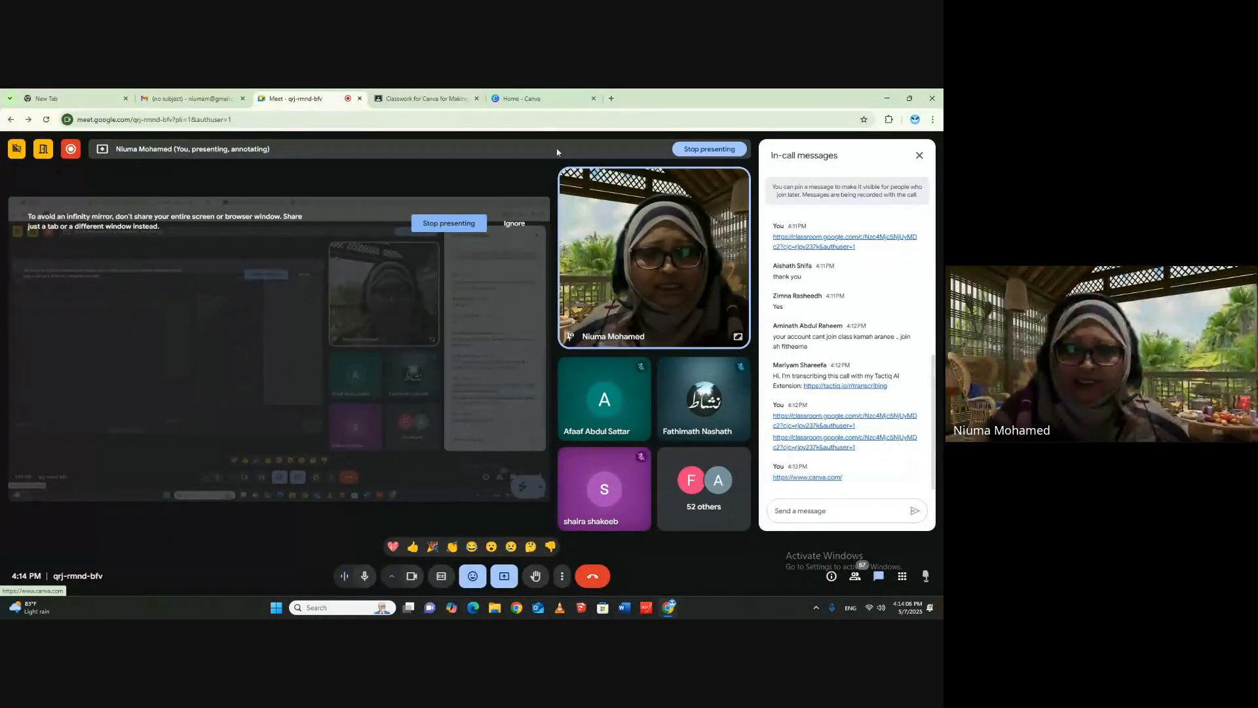
- Search Google for "canva for teachers" in a new tab and view Canva's "100% Free for K-12 Teachers & Students" page
{"action": "left_click", "coordinate": [529, 97]}
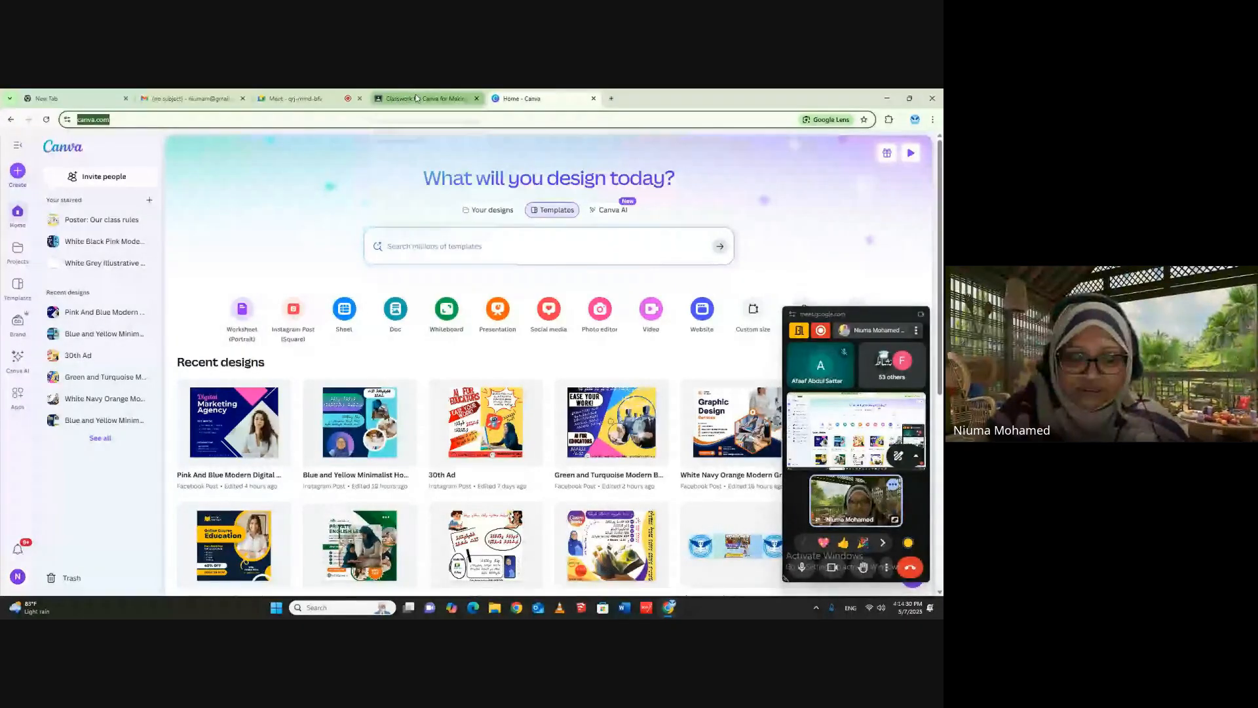
{"action": "left_click", "coordinate": [611, 98]}
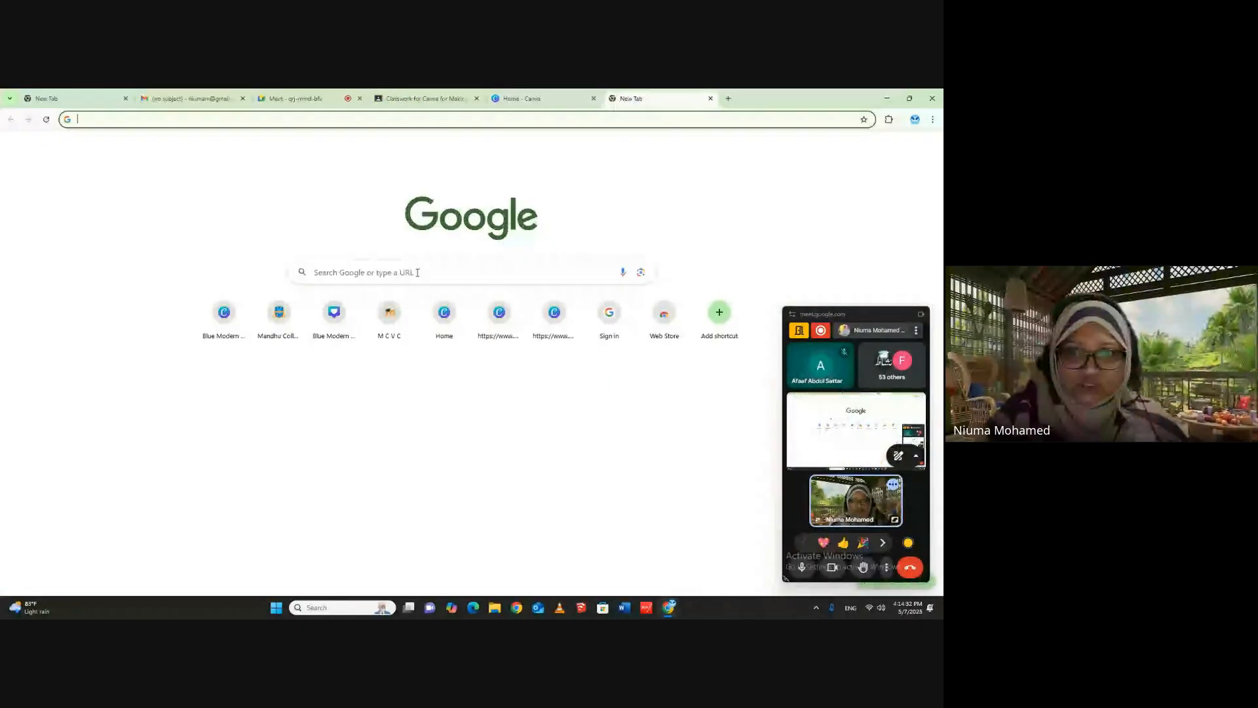
{"action": "left_click", "coordinate": [427, 263]}
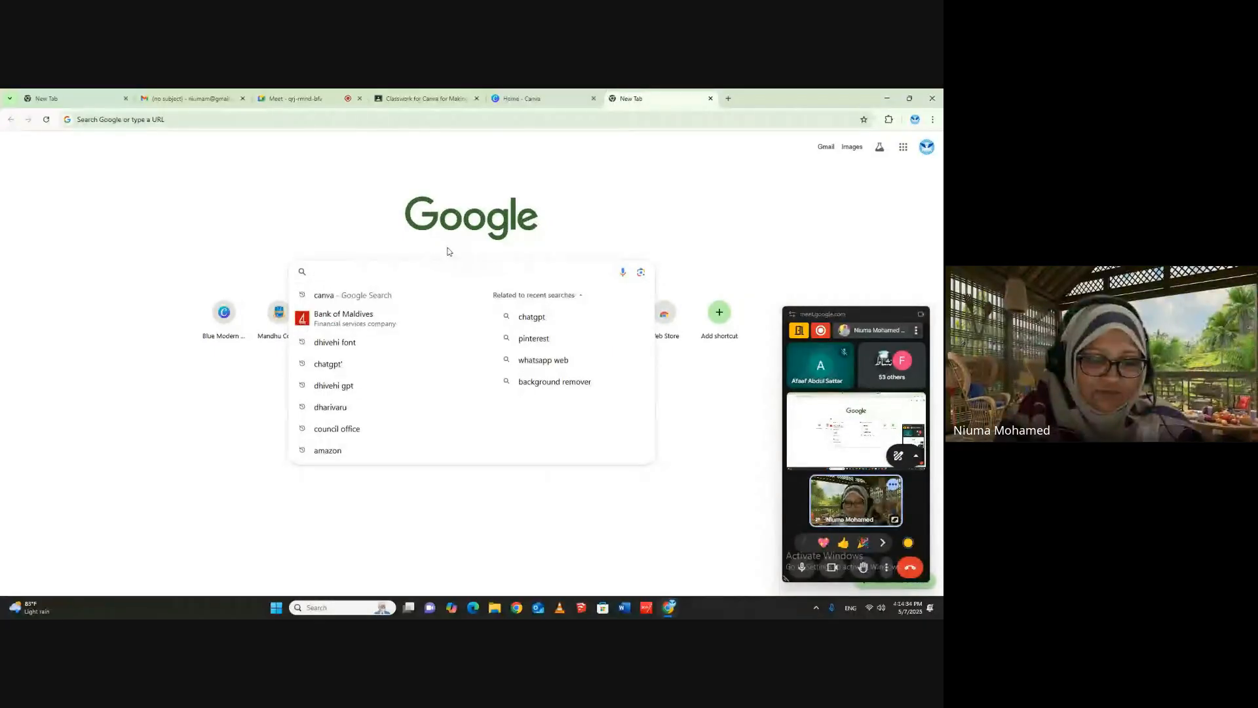
{"action": "type", "text": "canv"}
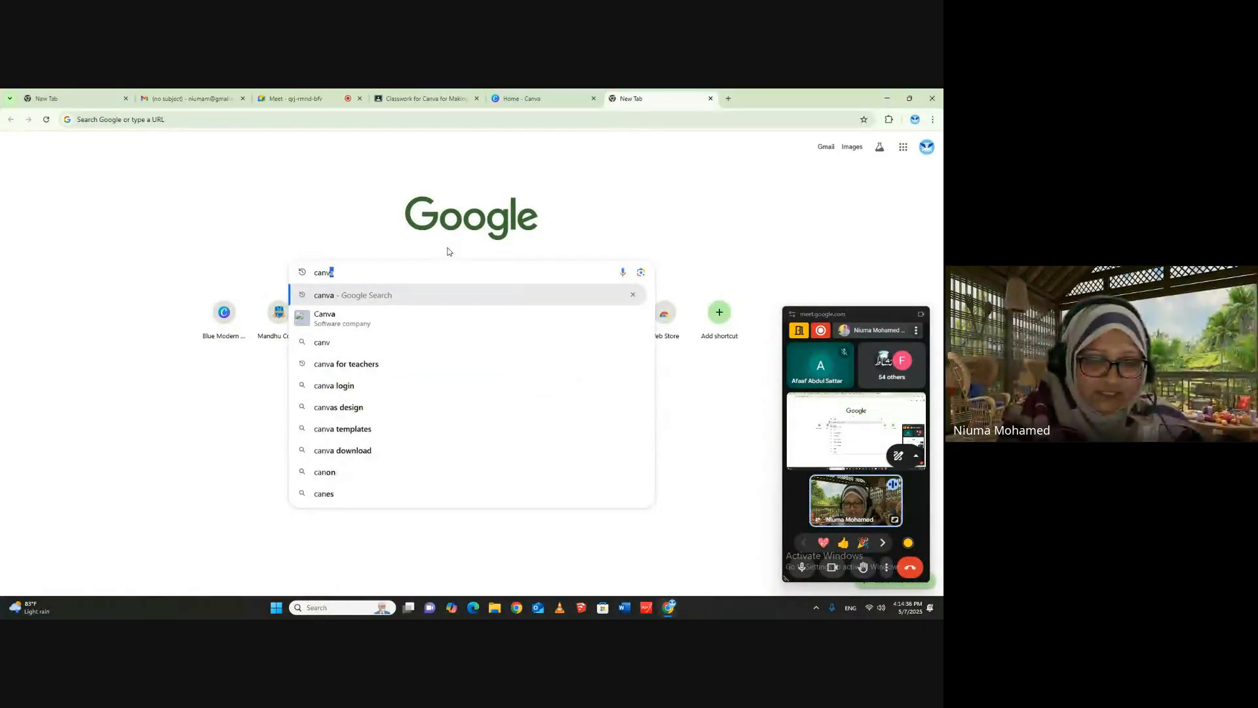
{"action": "type", "text": "a for "}
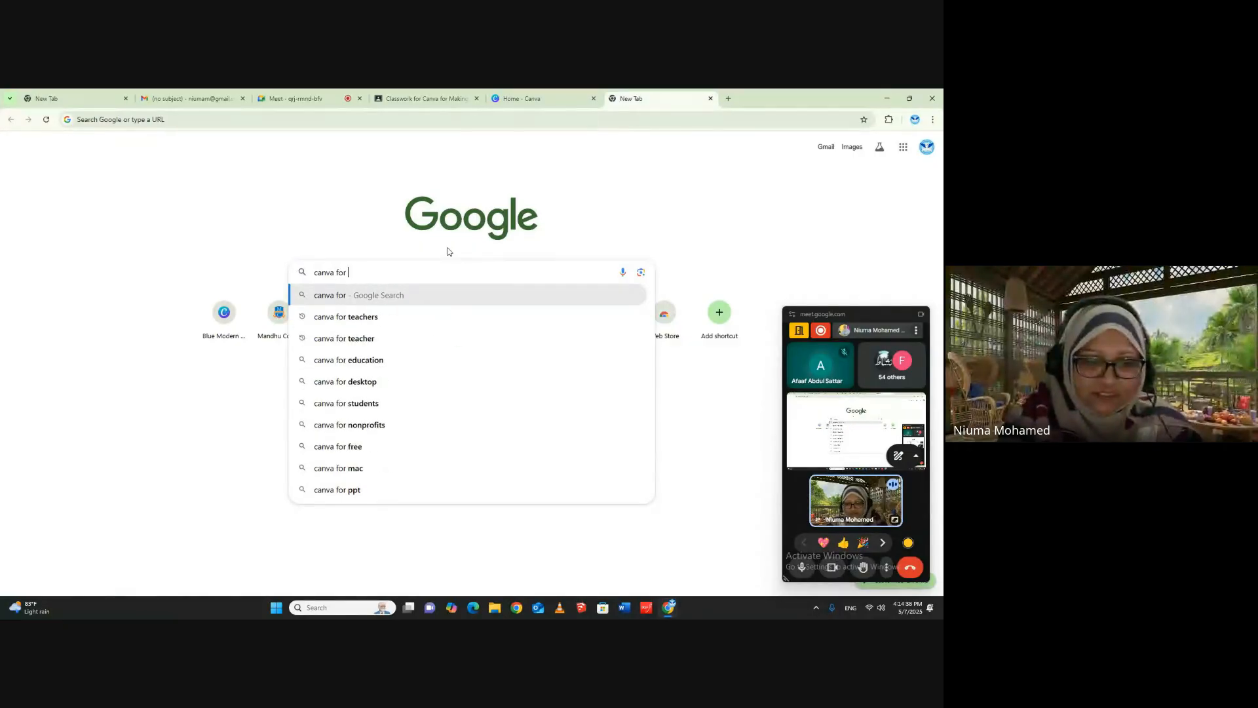
{"action": "type", "text": "teachers"}
{"action": "key", "text": "Return"}
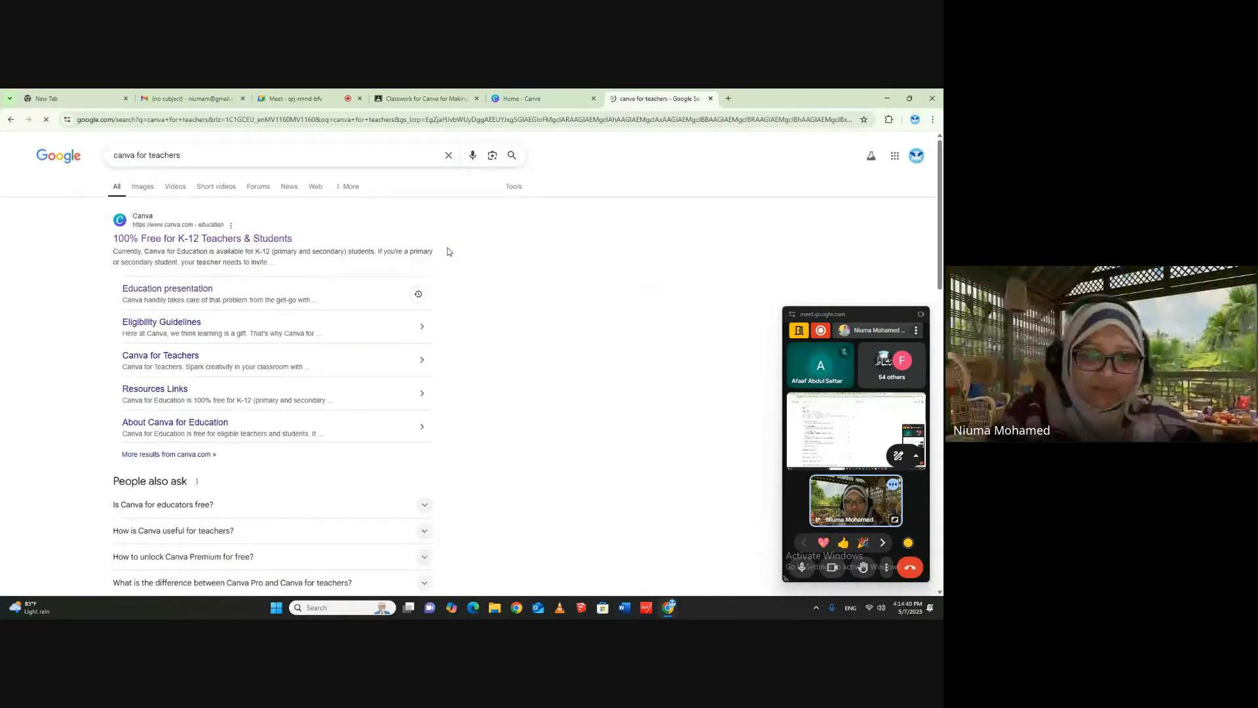
{"action": "left_click", "coordinate": [209, 240]}
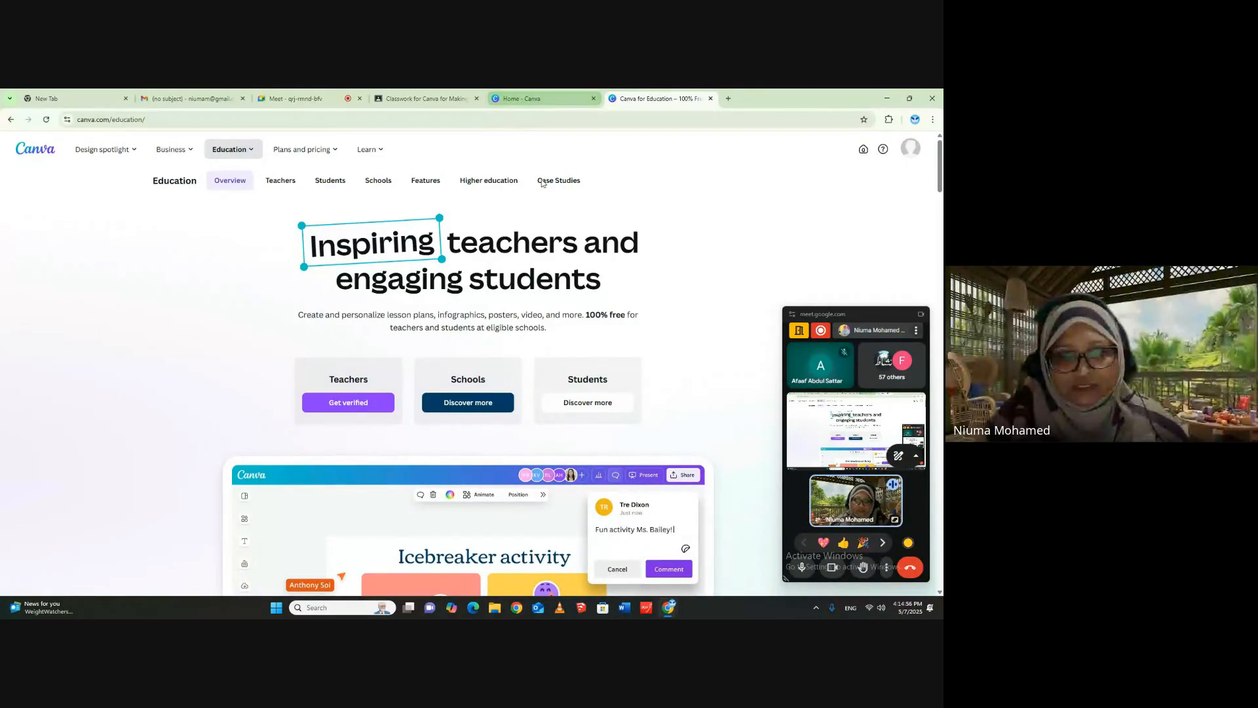
{"action": "left_click", "coordinate": [554, 104]}
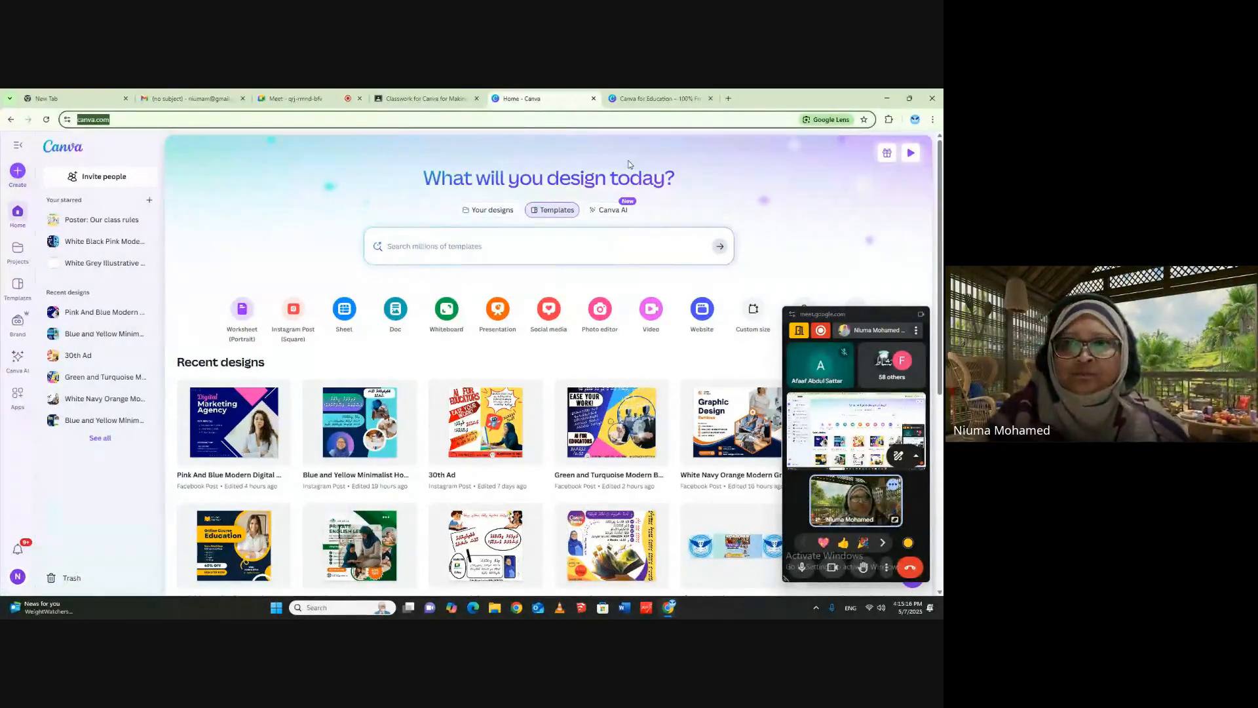
- Return to the Classwork page of Canva for Making Books for IUM and expand the Popular Books (Samples from Amazon) material
{"action": "left_click", "coordinate": [423, 98]}
{"action": "left_click", "coordinate": [180, 175]}
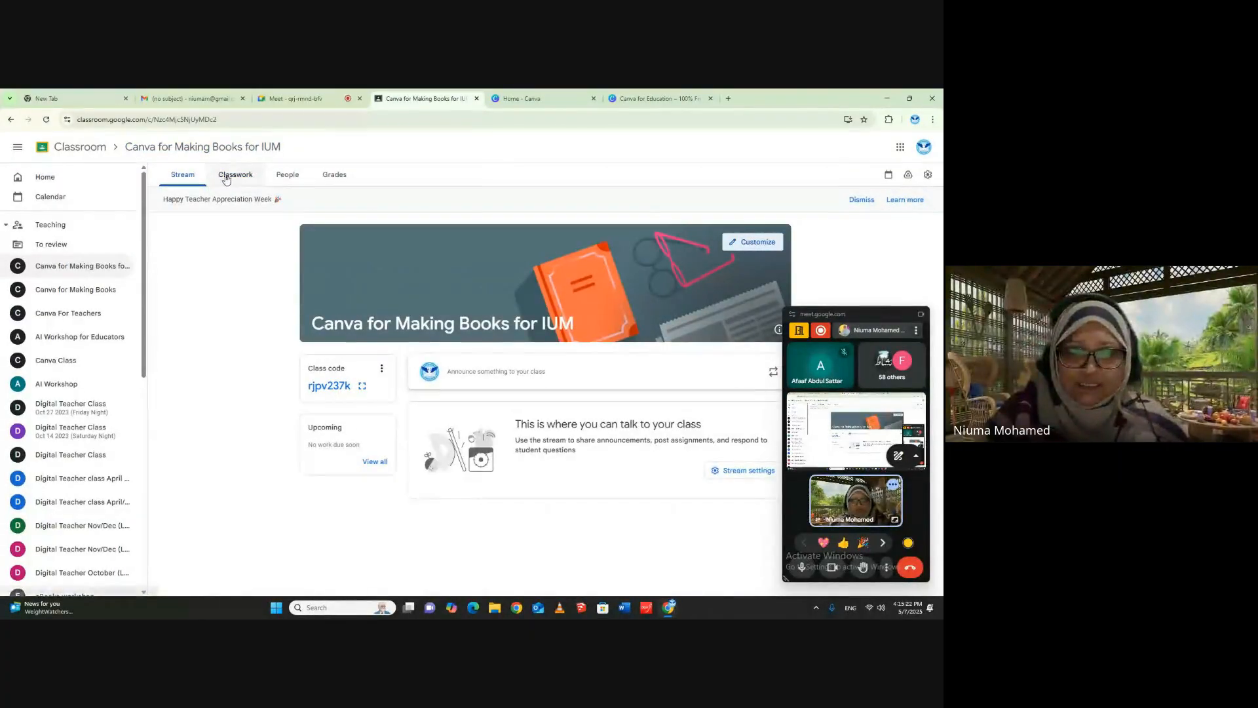
{"action": "left_click", "coordinate": [234, 177]}
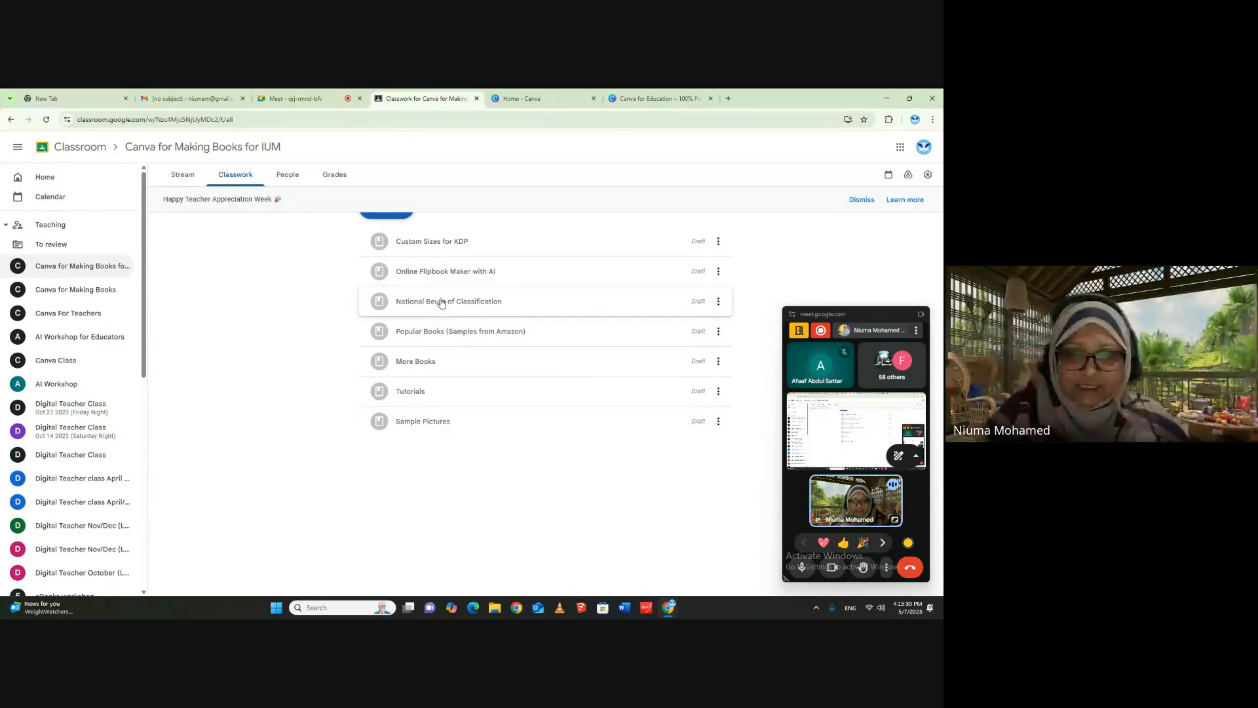
{"action": "left_click", "coordinate": [438, 335]}
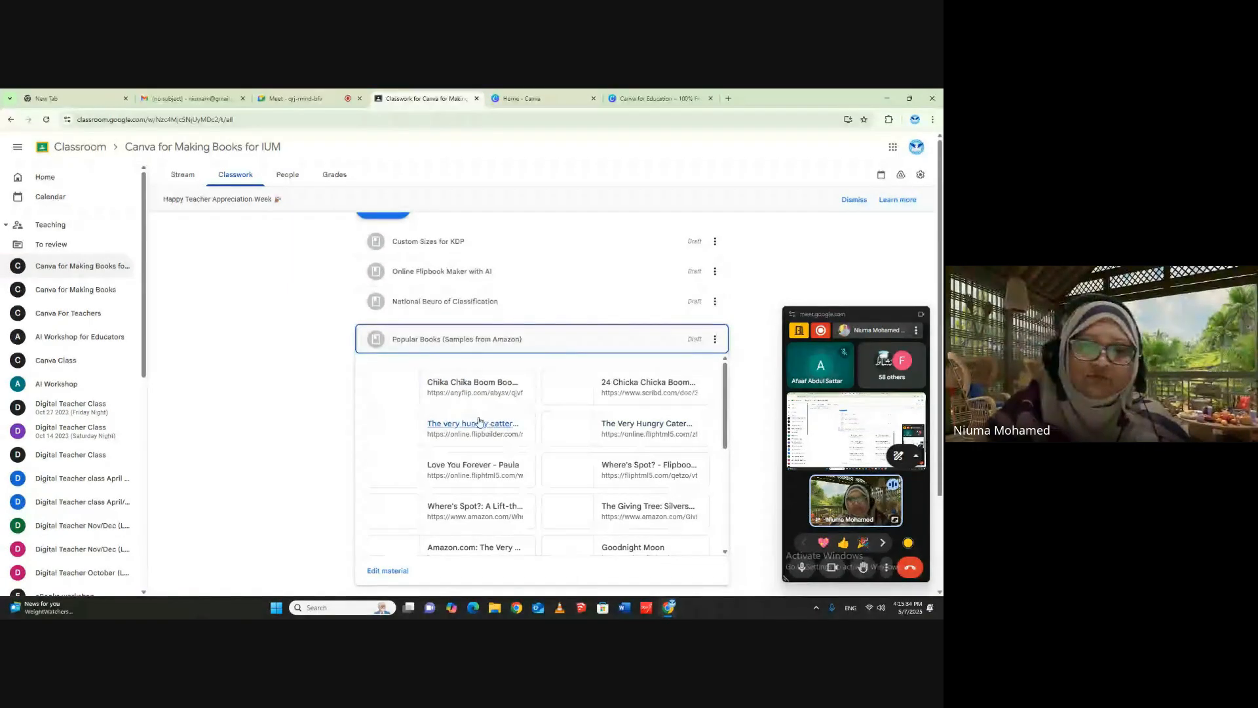
- Look through the sample books attached to the Popular Books material and open The-Giving-Tree.pdf
{"action": "scroll", "coordinate": [776, 262], "scroll_direction": "down", "scroll_amount": 2}
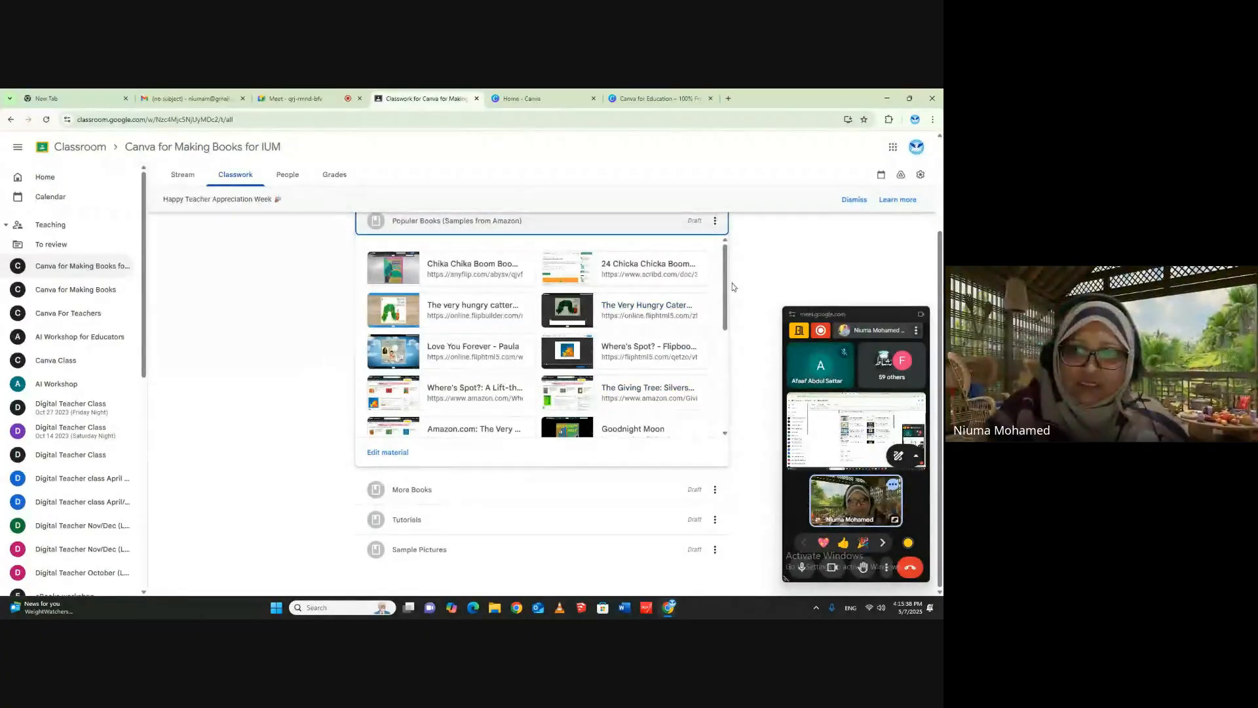
{"action": "left_click_drag", "start_coordinate": [725, 264], "coordinate": [734, 364]}
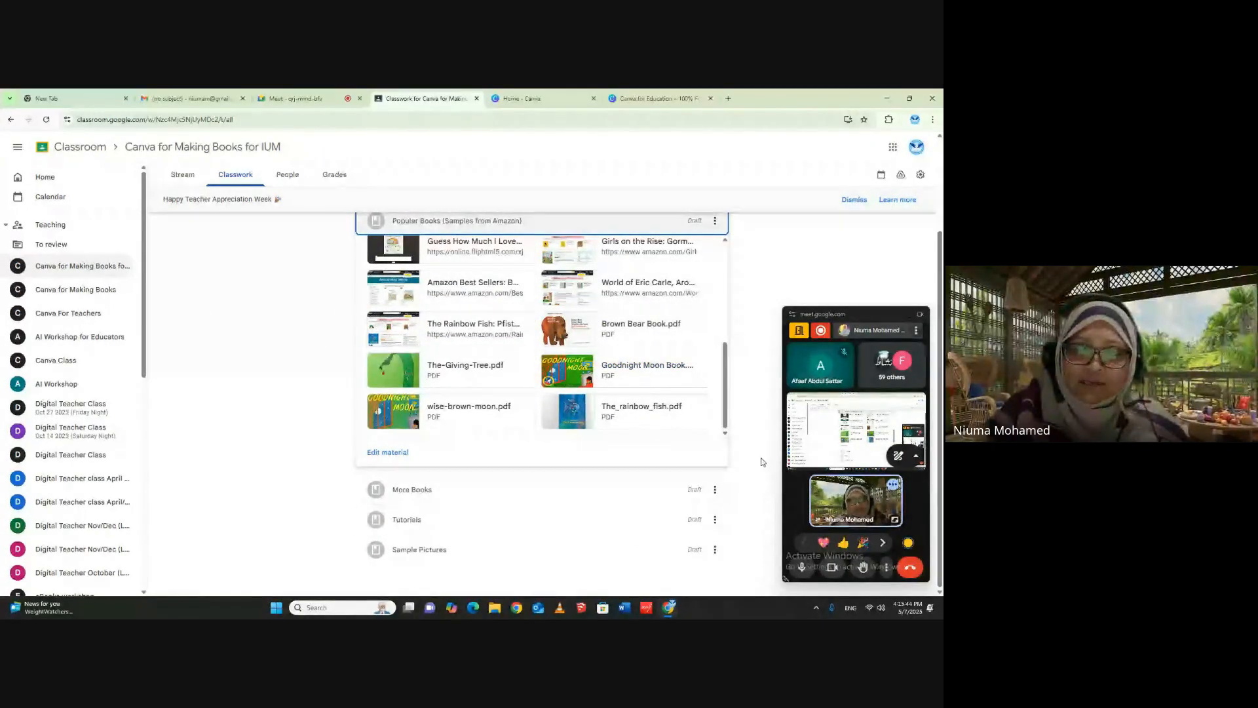
{"action": "scroll", "coordinate": [719, 368], "scroll_direction": "up", "scroll_amount": 2}
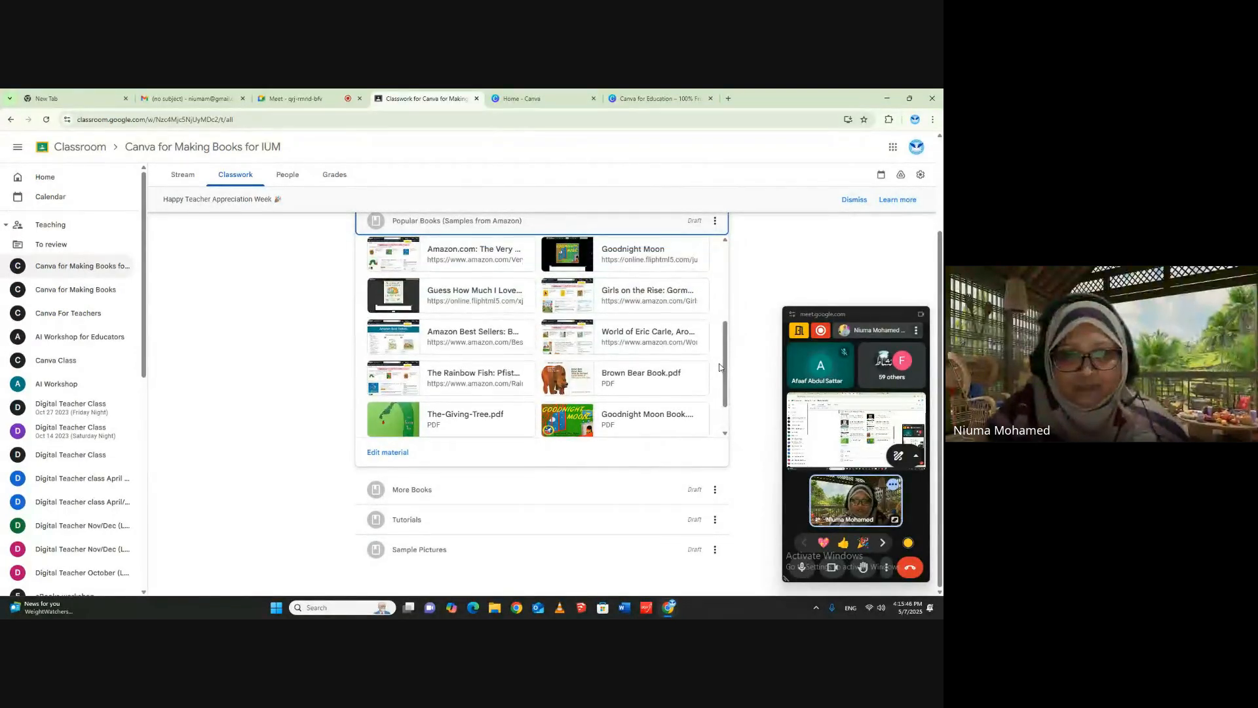
{"action": "scroll", "coordinate": [719, 368], "scroll_direction": "down", "scroll_amount": 2}
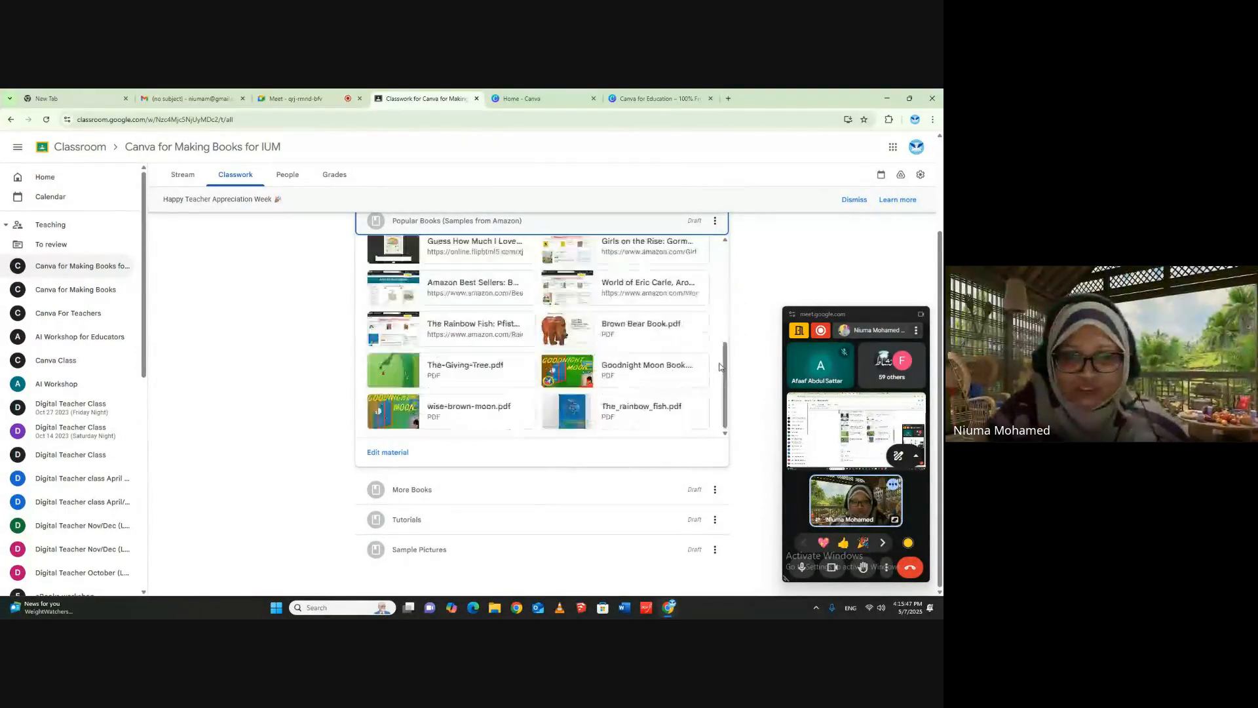
{"action": "left_click", "coordinate": [387, 364]}
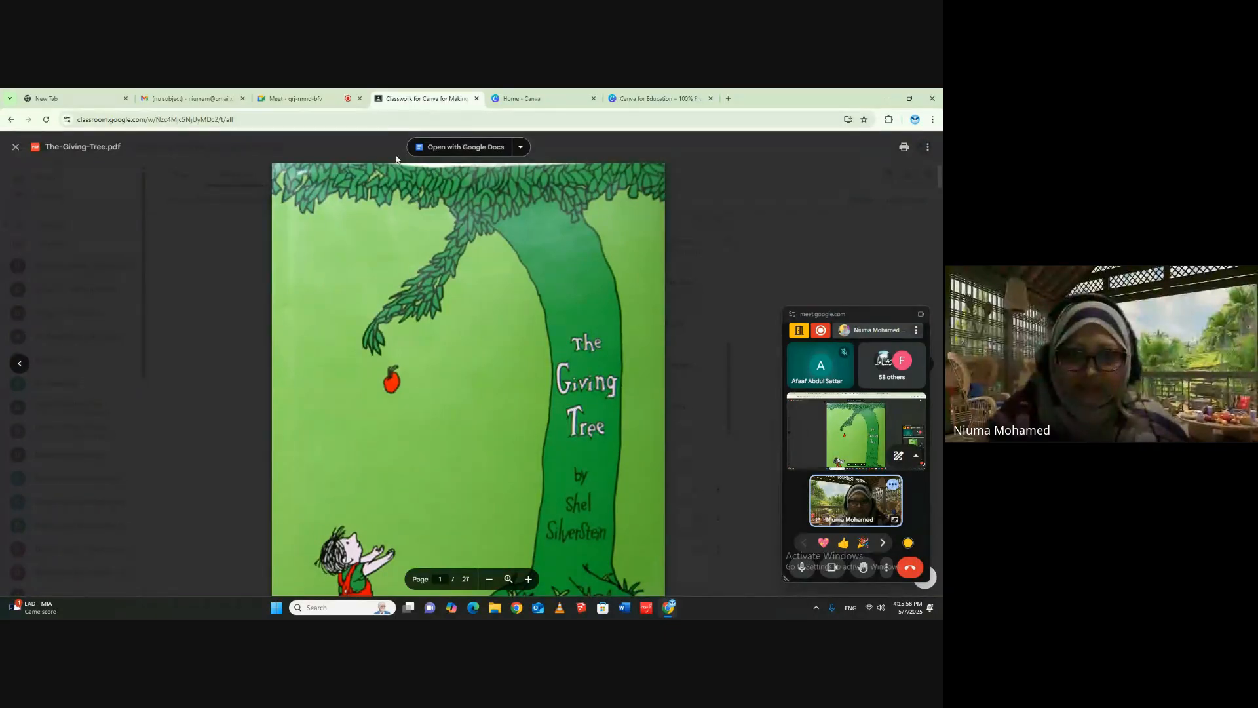
- Page through The Giving Tree from the cover to page 14 to examine its illustrations and short text, and close the PDF
{"action": "scroll", "coordinate": [619, 359], "scroll_direction": "down", "scroll_amount": 3}
{"action": "scroll", "coordinate": [590, 327], "scroll_direction": "up", "scroll_amount": 3}
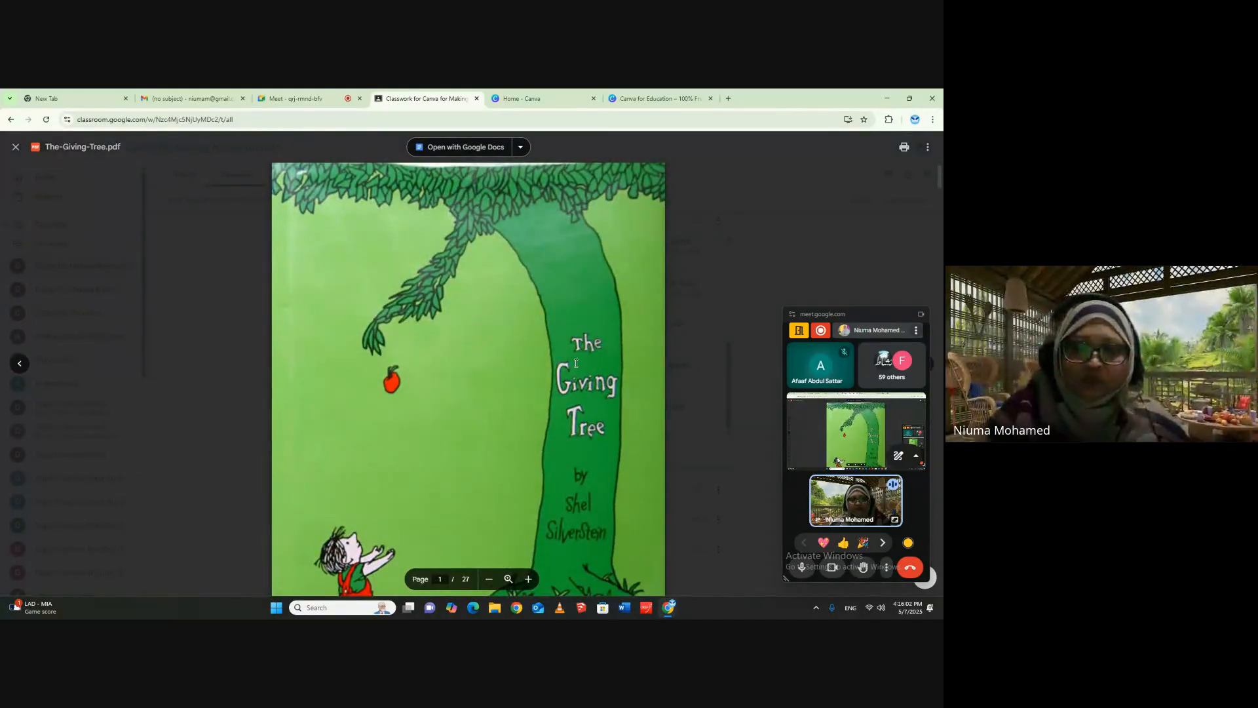
{"action": "scroll", "coordinate": [528, 449], "scroll_direction": "down", "scroll_amount": 10}
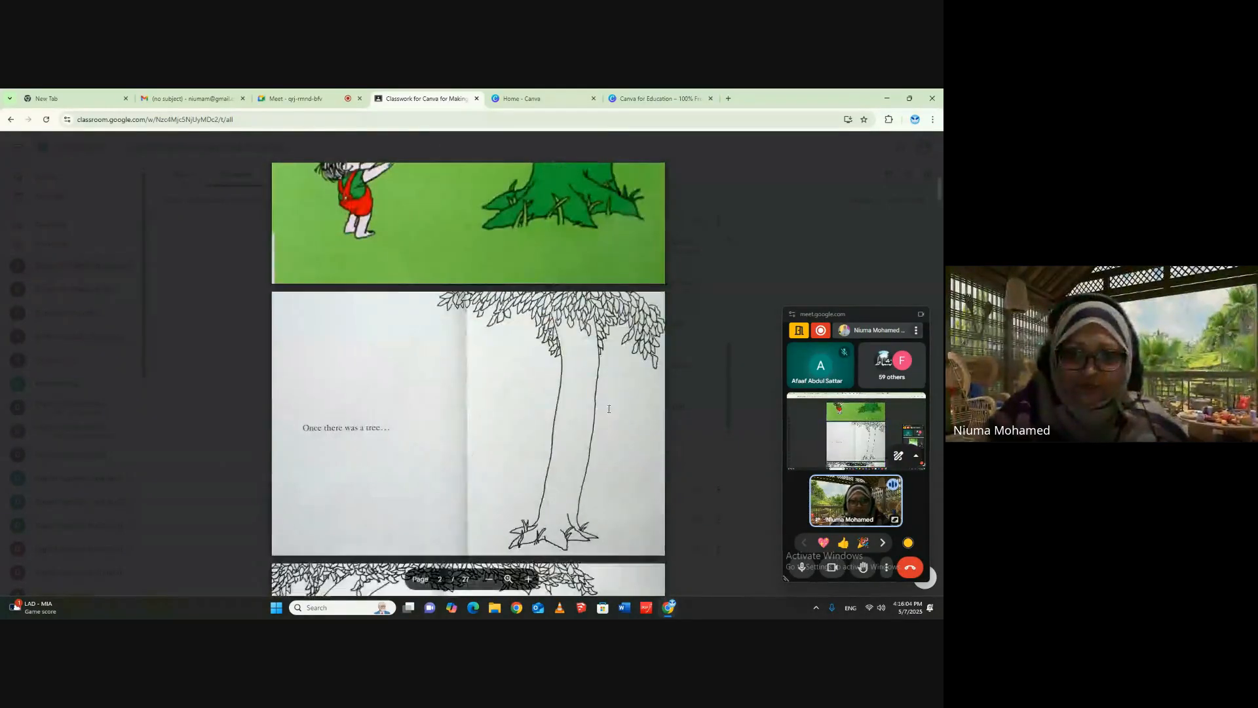
{"action": "scroll", "coordinate": [608, 410], "scroll_direction": "down", "scroll_amount": 5}
{"action": "scroll", "coordinate": [459, 341], "scroll_direction": "up", "scroll_amount": 4}
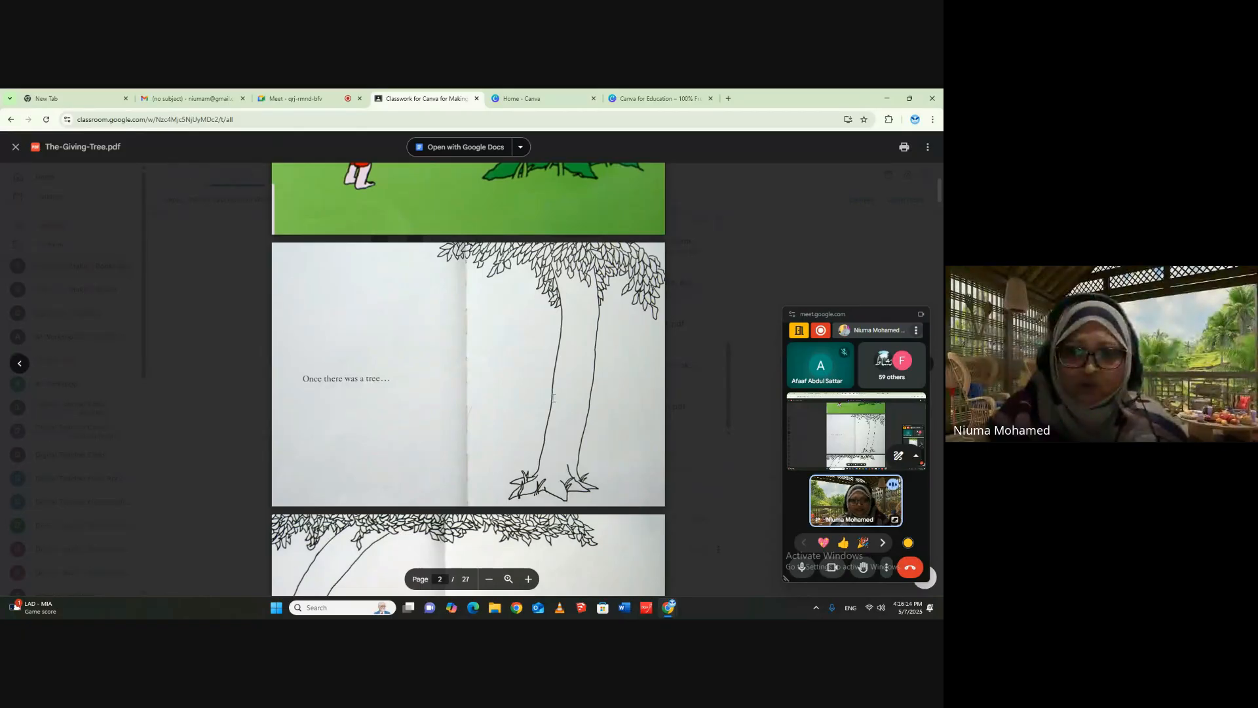
{"action": "scroll", "coordinate": [553, 398], "scroll_direction": "down", "scroll_amount": 3}
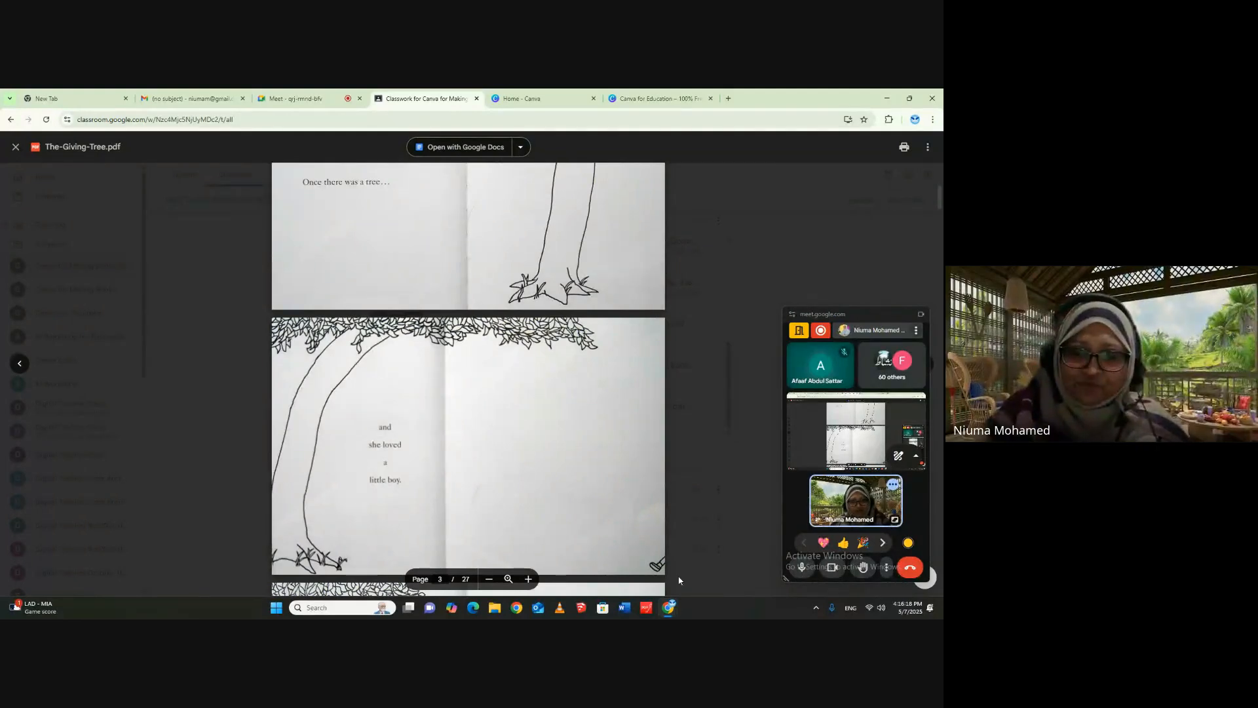
{"action": "scroll", "coordinate": [438, 555], "scroll_direction": "down", "scroll_amount": 6}
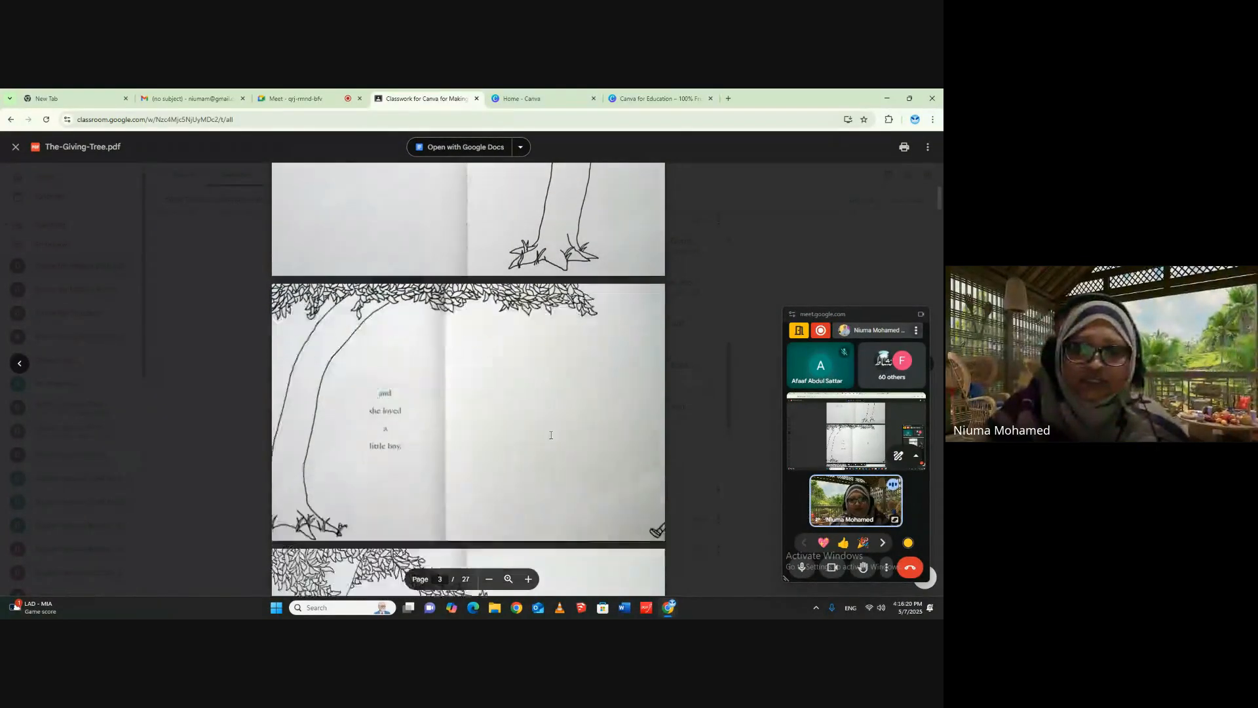
{"action": "scroll", "coordinate": [552, 435], "scroll_direction": "down", "scroll_amount": 13}
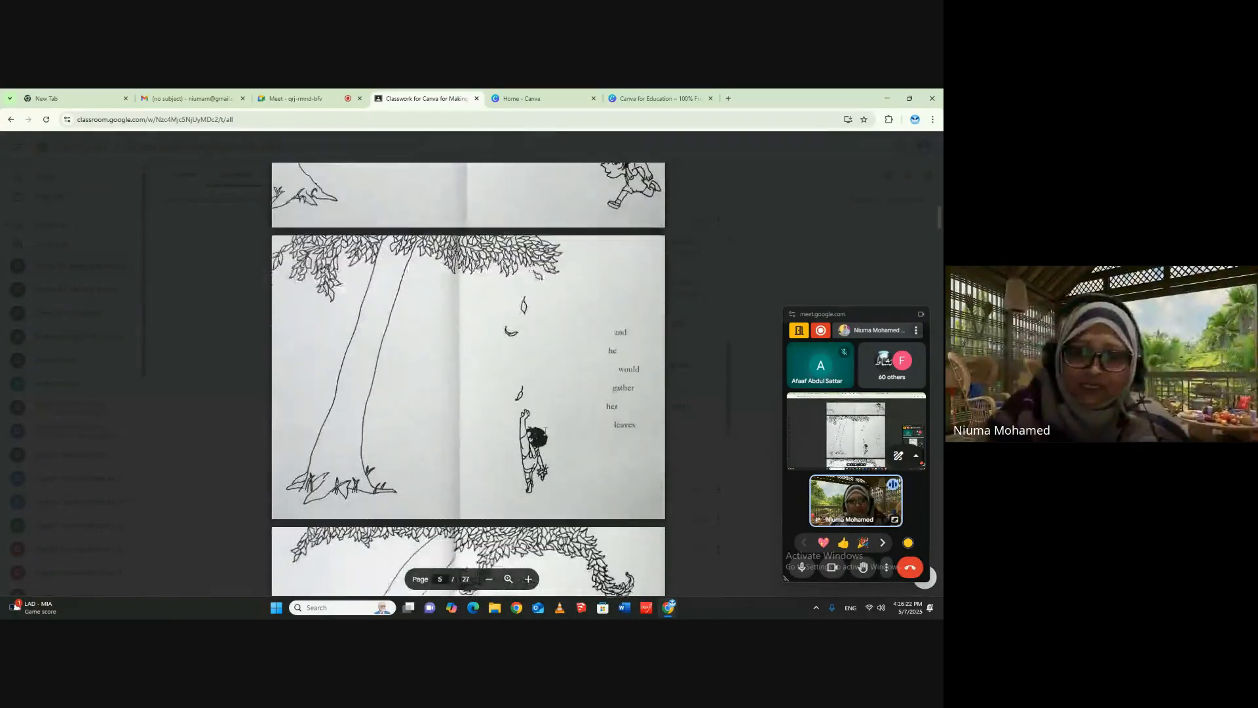
{"action": "scroll", "coordinate": [544, 431], "scroll_direction": "down", "scroll_amount": 3}
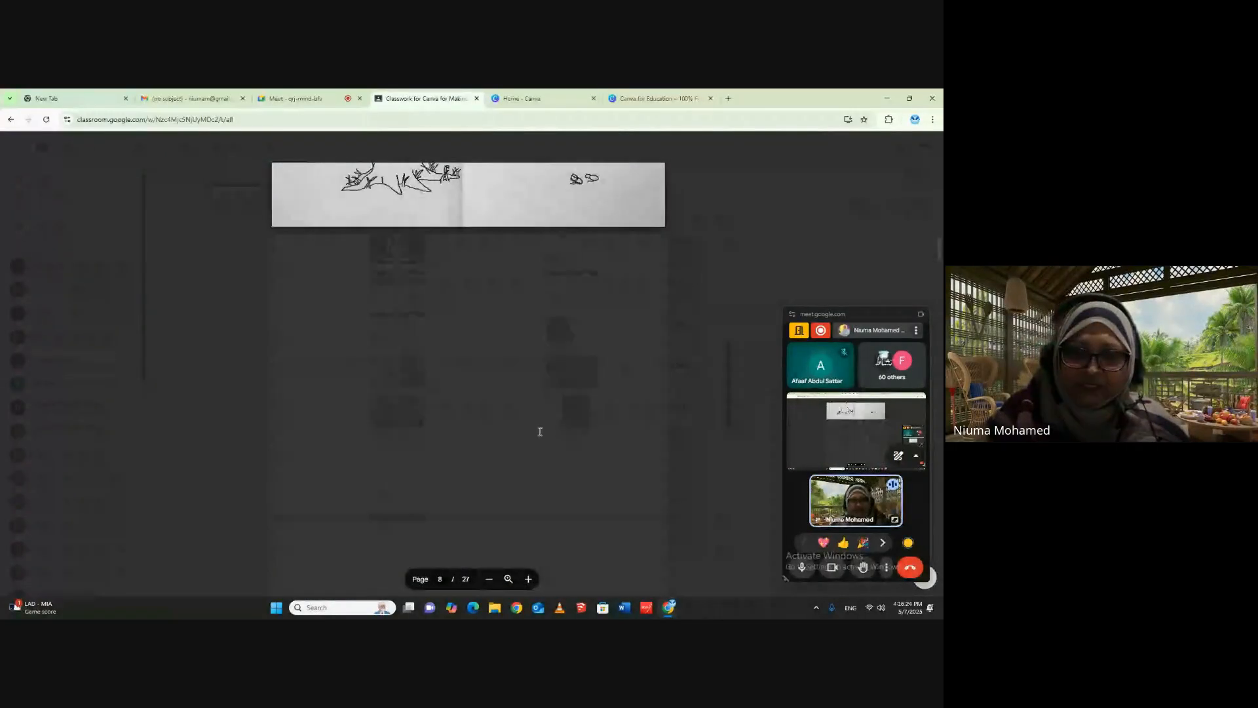
{"action": "scroll", "coordinate": [540, 431], "scroll_direction": "up", "scroll_amount": 2}
{"action": "scroll", "coordinate": [589, 450], "scroll_direction": "down", "scroll_amount": 1}
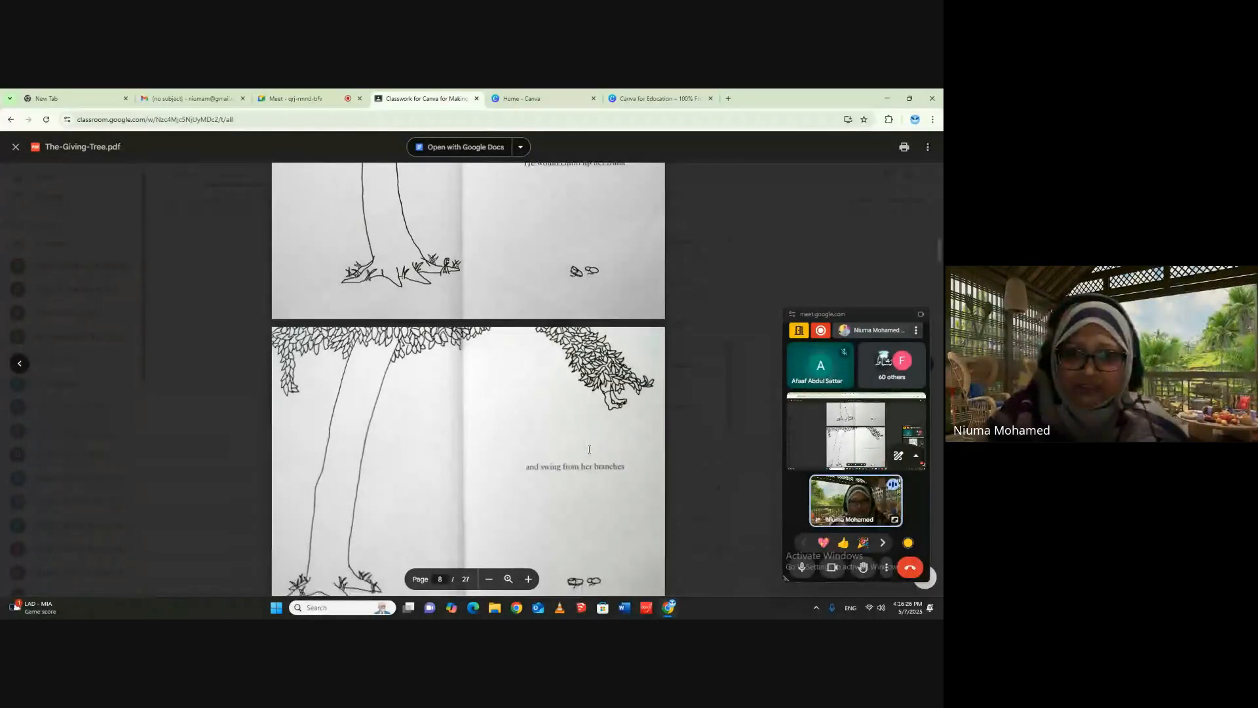
{"action": "scroll", "coordinate": [598, 396], "scroll_direction": "down", "scroll_amount": 4}
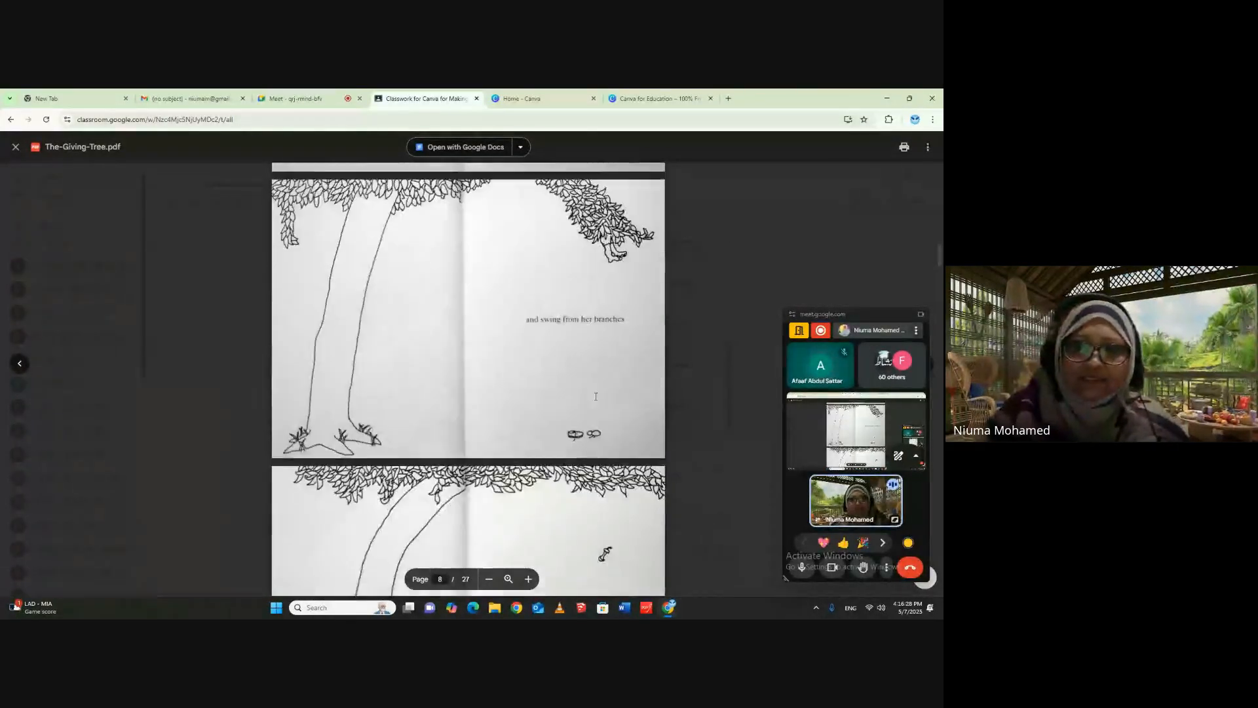
{"action": "scroll", "coordinate": [598, 396], "scroll_direction": "down", "scroll_amount": 6}
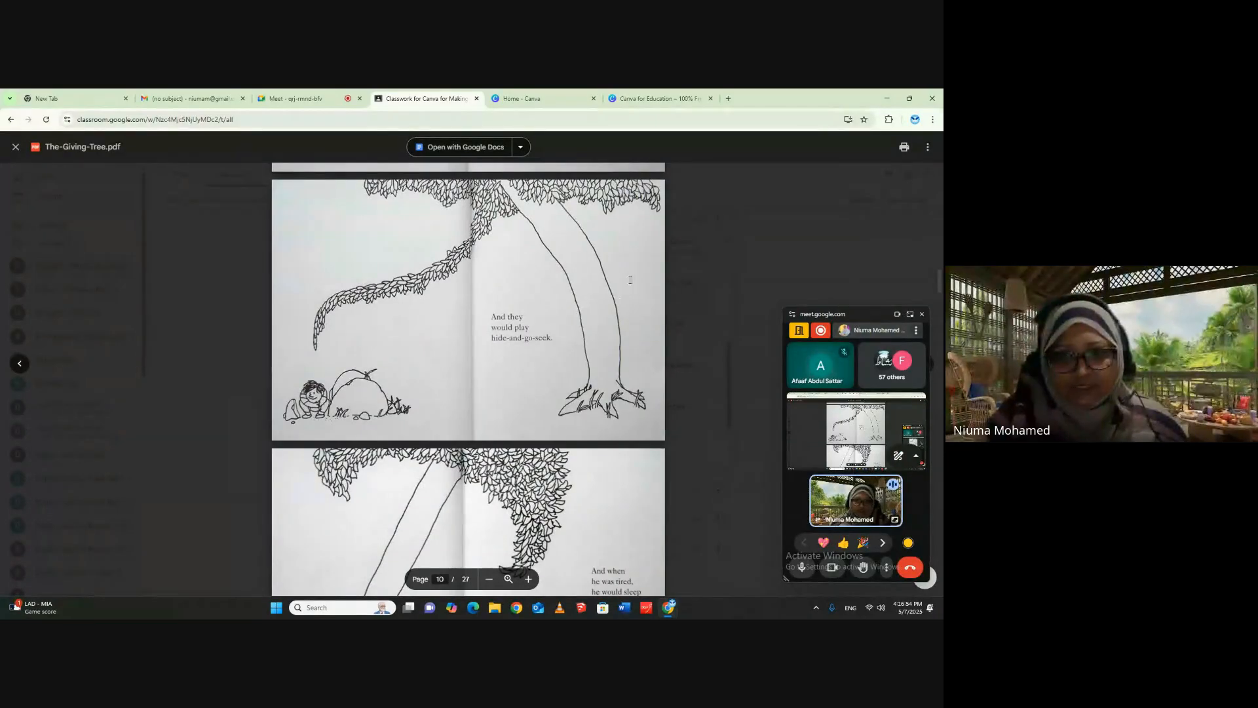
{"action": "scroll", "coordinate": [587, 341], "scroll_direction": "down", "scroll_amount": 15}
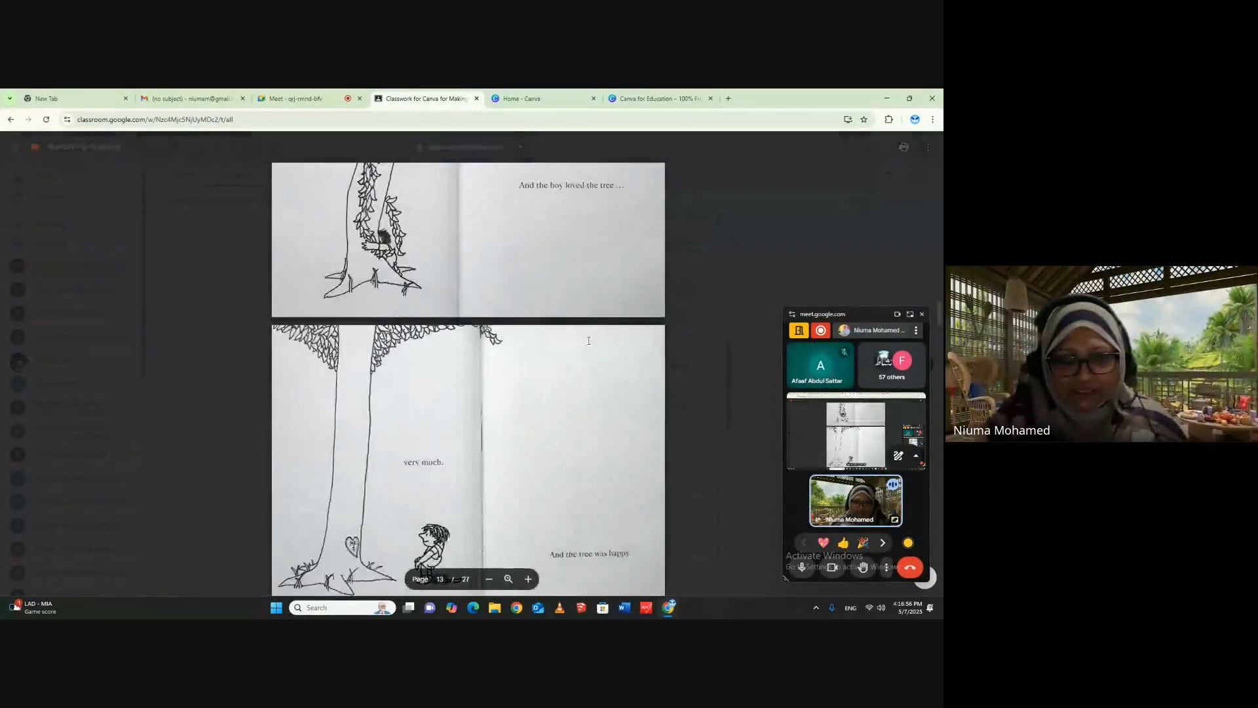
{"action": "scroll", "coordinate": [587, 341], "scroll_direction": "down", "scroll_amount": 6}
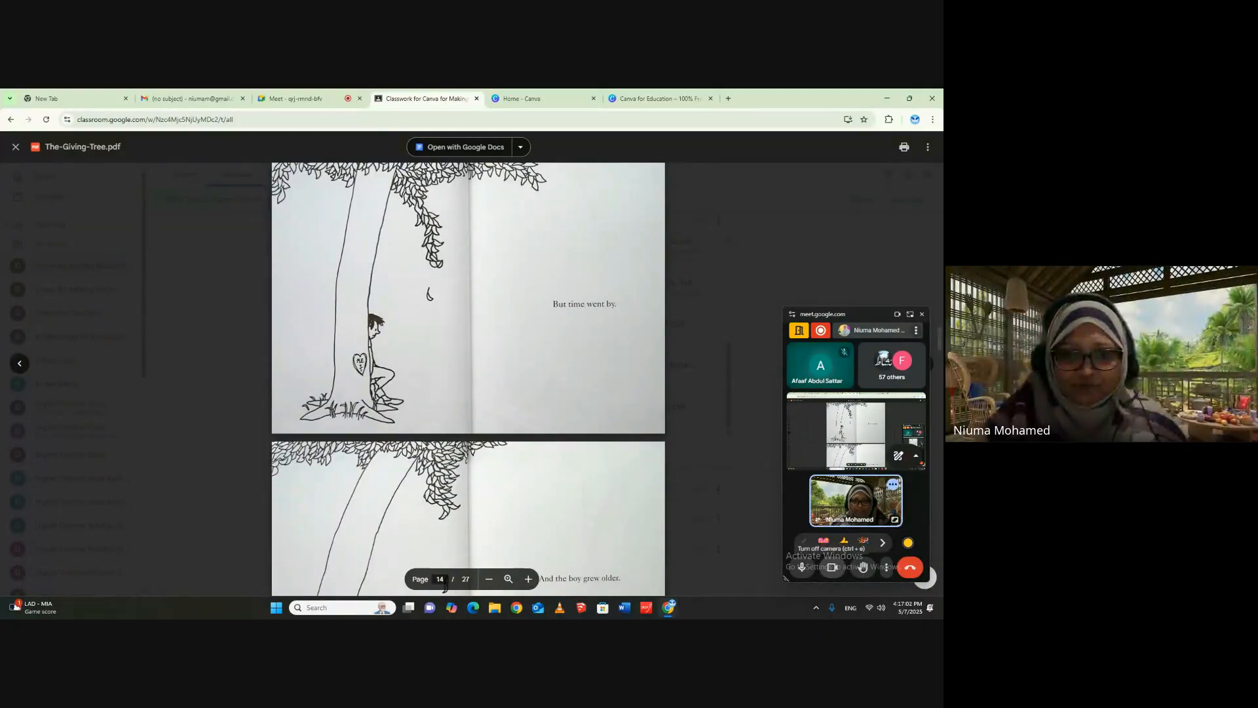
{"action": "left_click", "coordinate": [16, 148]}
- Look over the Popular Books attachments again and open The_rainbow_fish.pdf
{"action": "scroll", "coordinate": [458, 288], "scroll_direction": "up", "scroll_amount": 3}
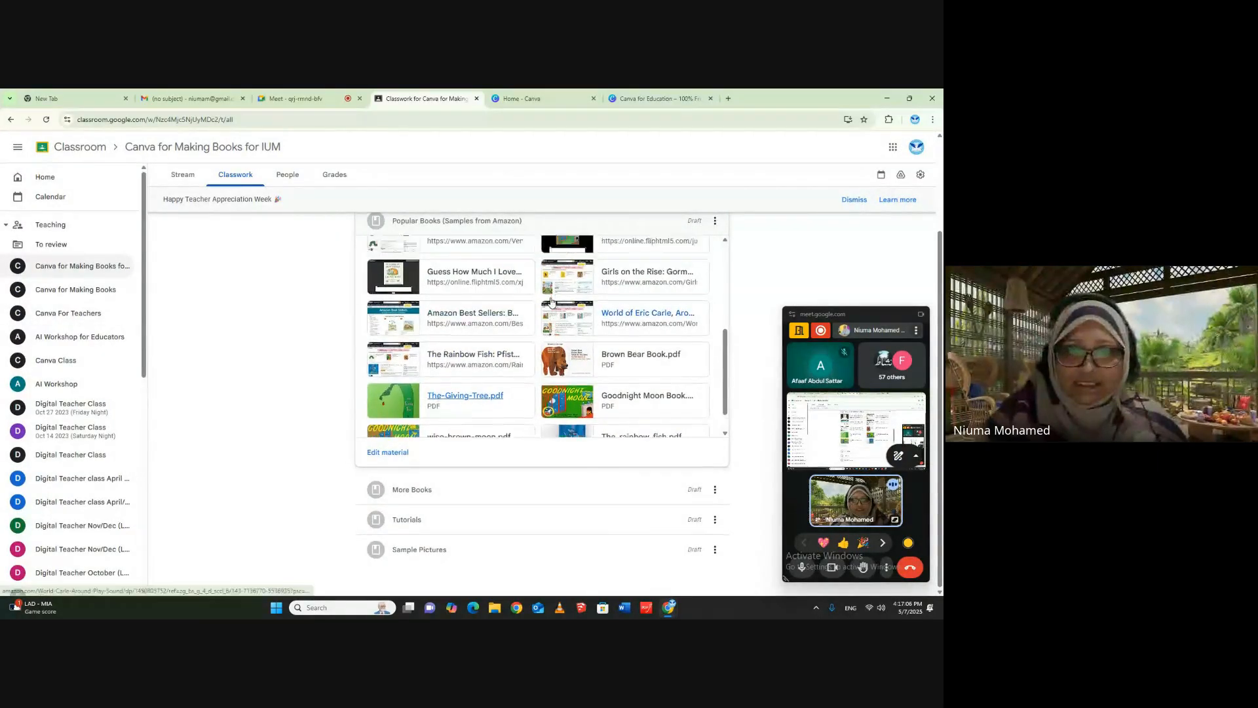
{"action": "scroll", "coordinate": [590, 406], "scroll_direction": "up", "scroll_amount": 2}
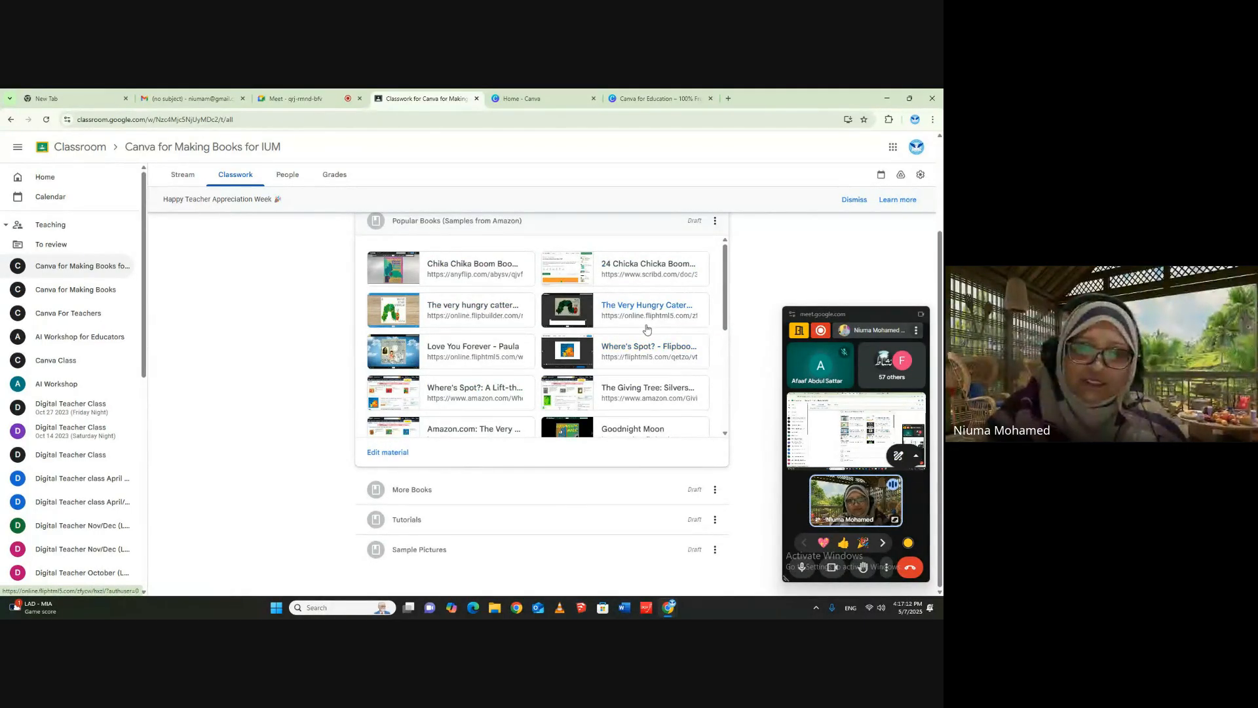
{"action": "scroll", "coordinate": [564, 344], "scroll_direction": "down", "scroll_amount": 3}
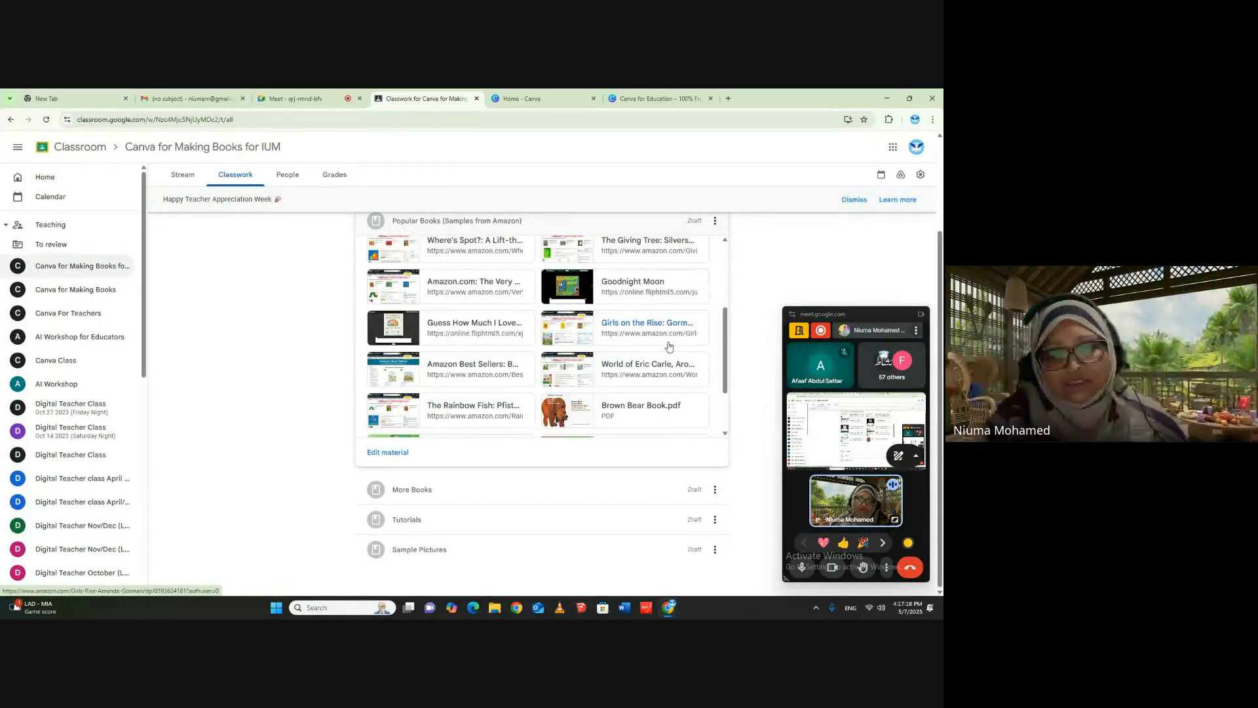
{"action": "scroll", "coordinate": [484, 348], "scroll_direction": "down", "scroll_amount": 2}
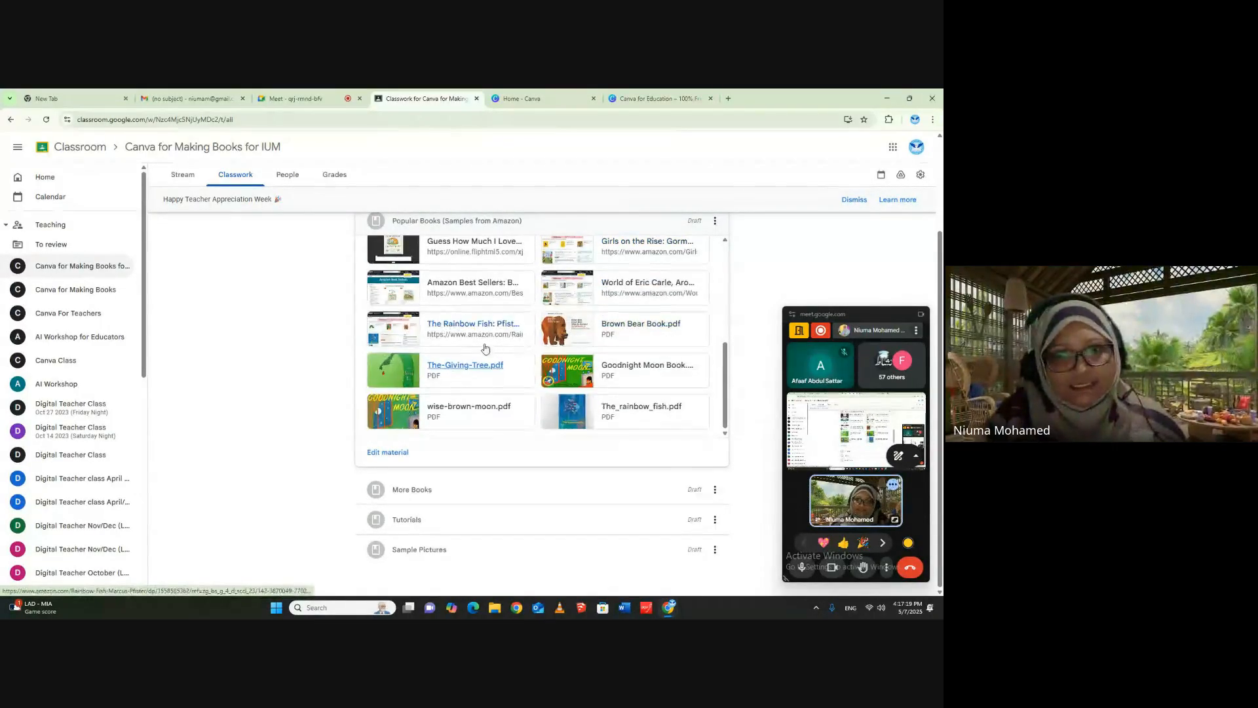
{"action": "left_click", "coordinate": [580, 405]}
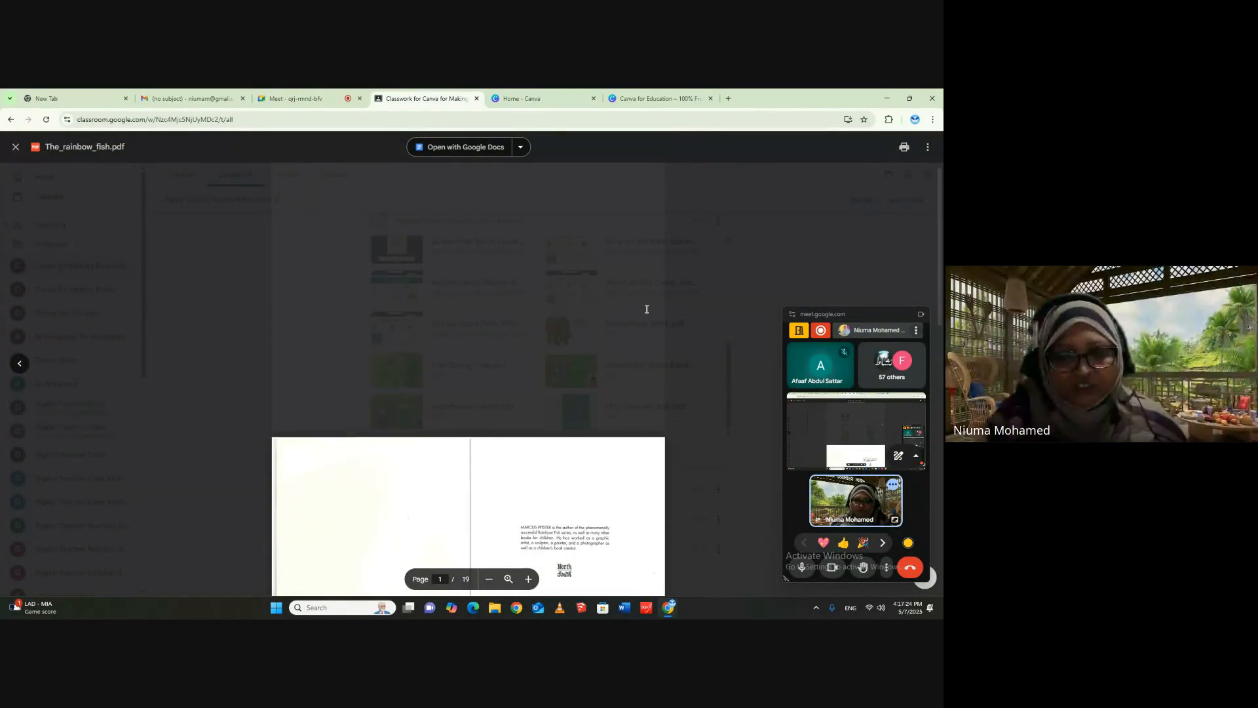
- Page through The Rainbow Fish to the back cover on page 19, examining its page layout, illustrations and text
{"action": "scroll", "coordinate": [644, 308], "scroll_direction": "down", "scroll_amount": 3}
{"action": "scroll", "coordinate": [653, 299], "scroll_direction": "down", "scroll_amount": 8}
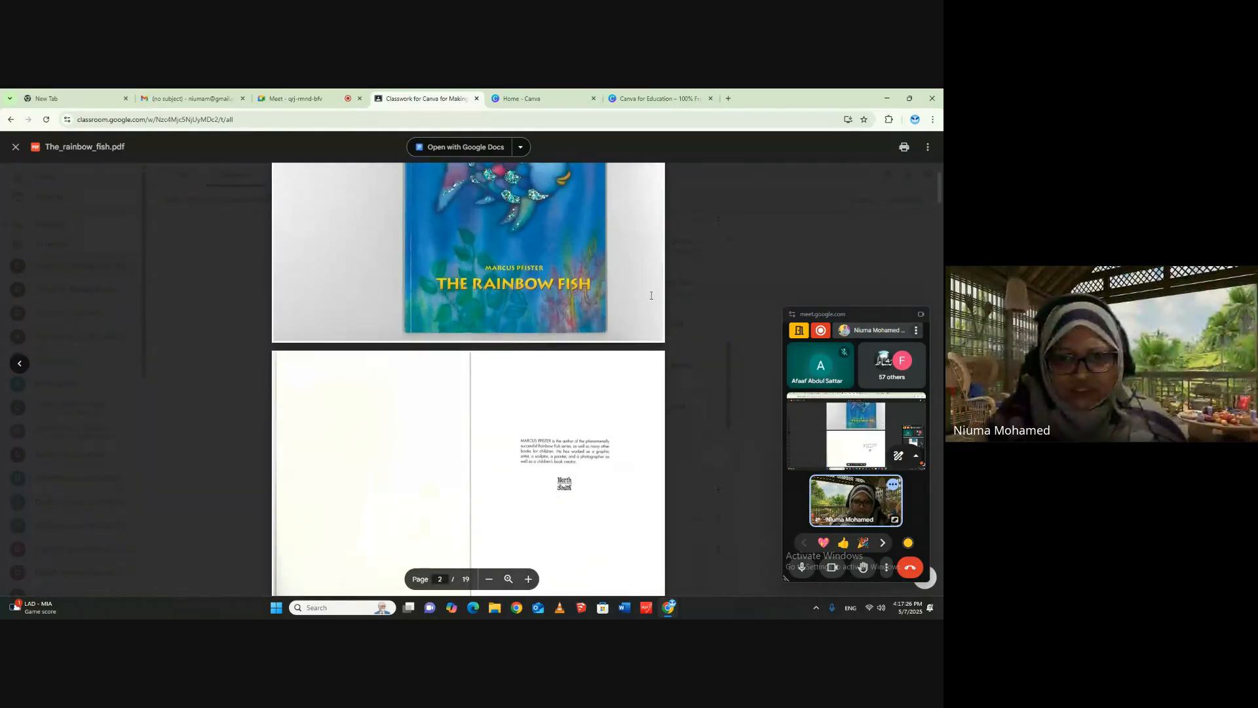
{"action": "scroll", "coordinate": [652, 291], "scroll_direction": "down", "scroll_amount": 8}
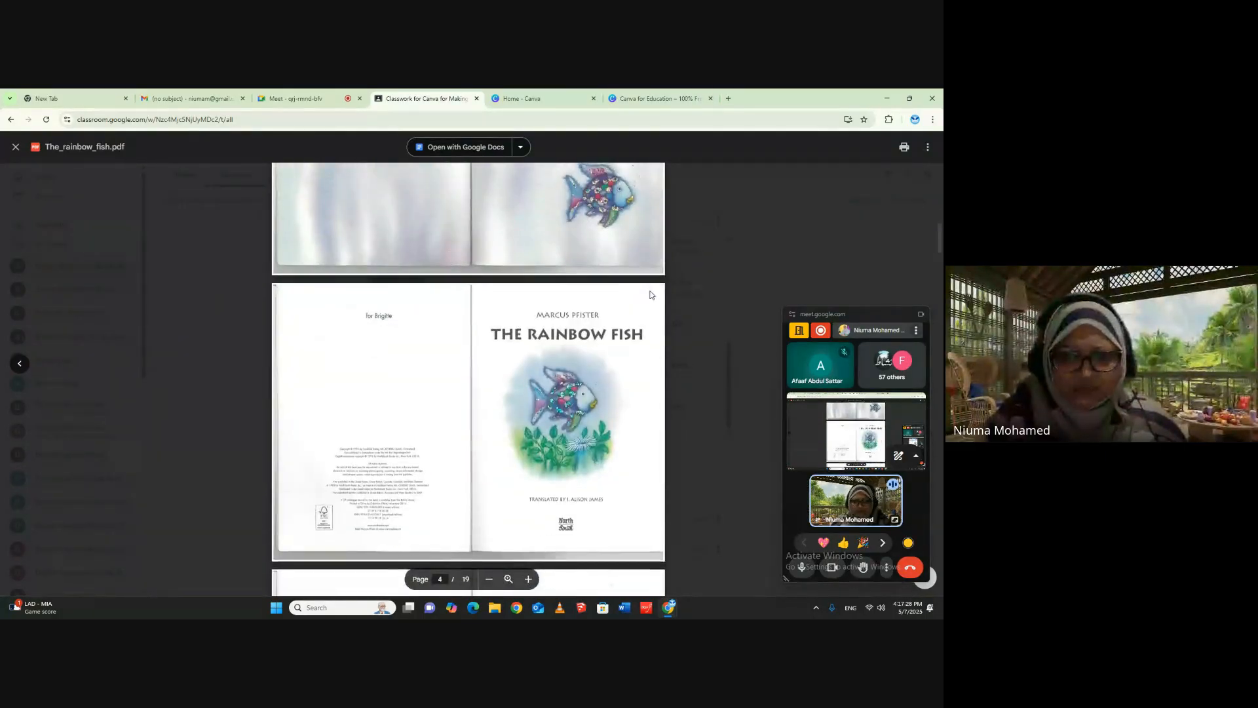
{"action": "scroll", "coordinate": [647, 291], "scroll_direction": "down", "scroll_amount": 4}
{"action": "scroll", "coordinate": [586, 258], "scroll_direction": "up", "scroll_amount": 1}
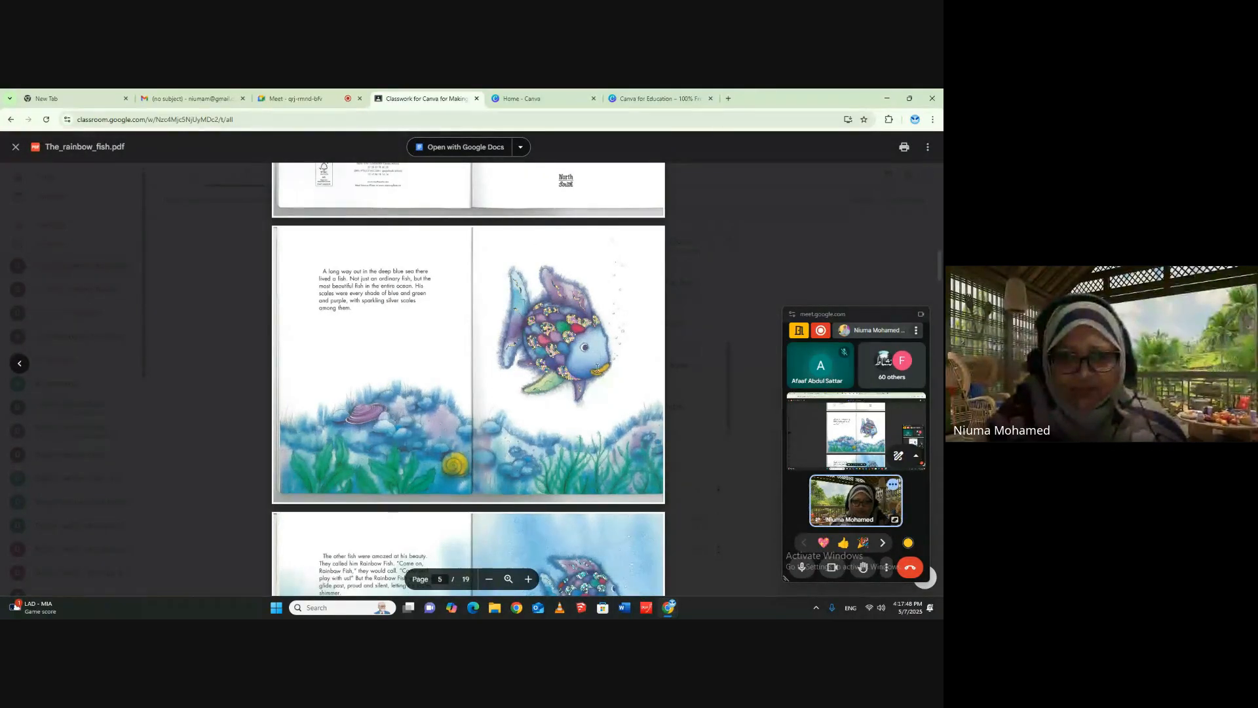
{"action": "scroll", "coordinate": [631, 423], "scroll_direction": "down", "scroll_amount": 5}
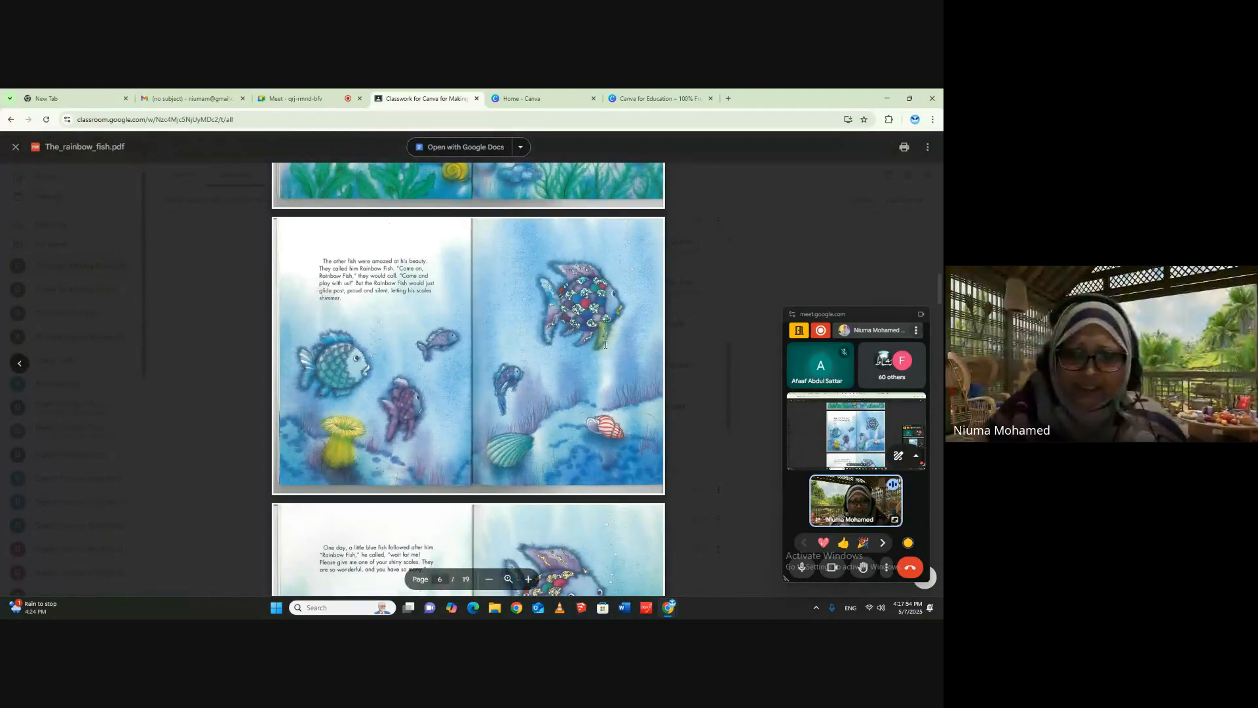
{"action": "scroll", "coordinate": [609, 346], "scroll_direction": "down", "scroll_amount": 6}
{"action": "scroll", "coordinate": [610, 346], "scroll_direction": "down", "scroll_amount": 12}
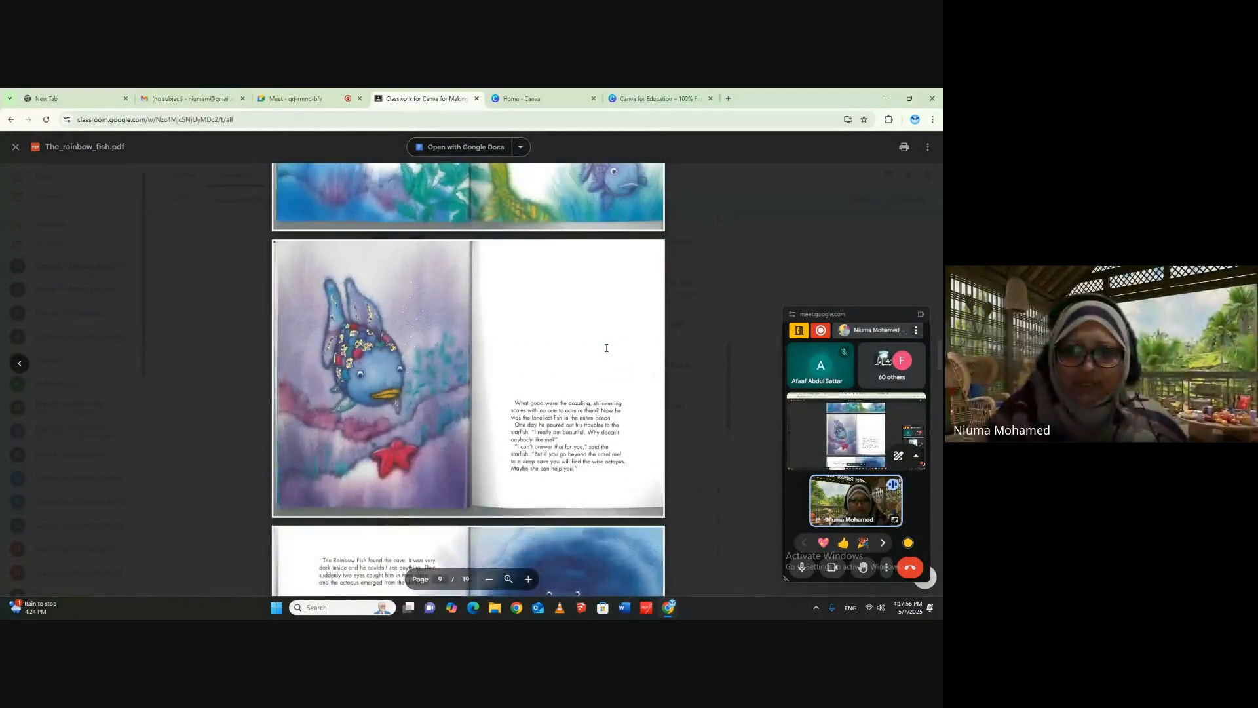
{"action": "scroll", "coordinate": [606, 348], "scroll_direction": "down", "scroll_amount": 4}
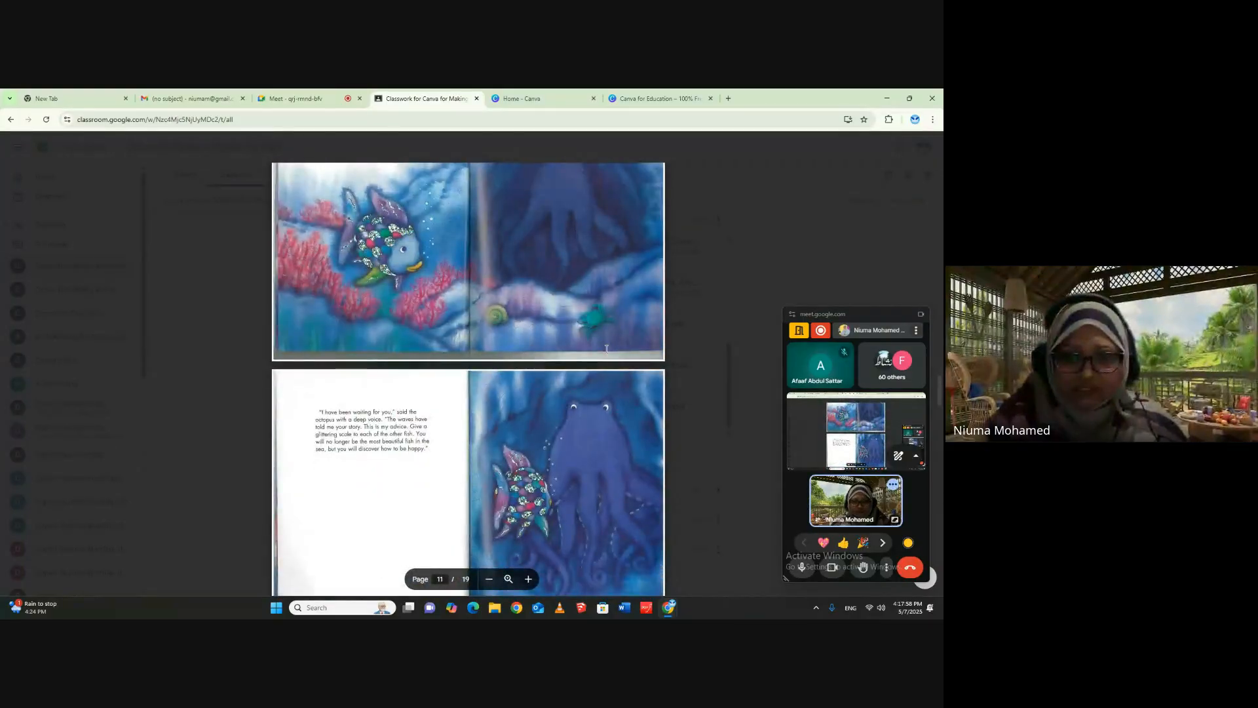
{"action": "scroll", "coordinate": [606, 348], "scroll_direction": "down", "scroll_amount": 8}
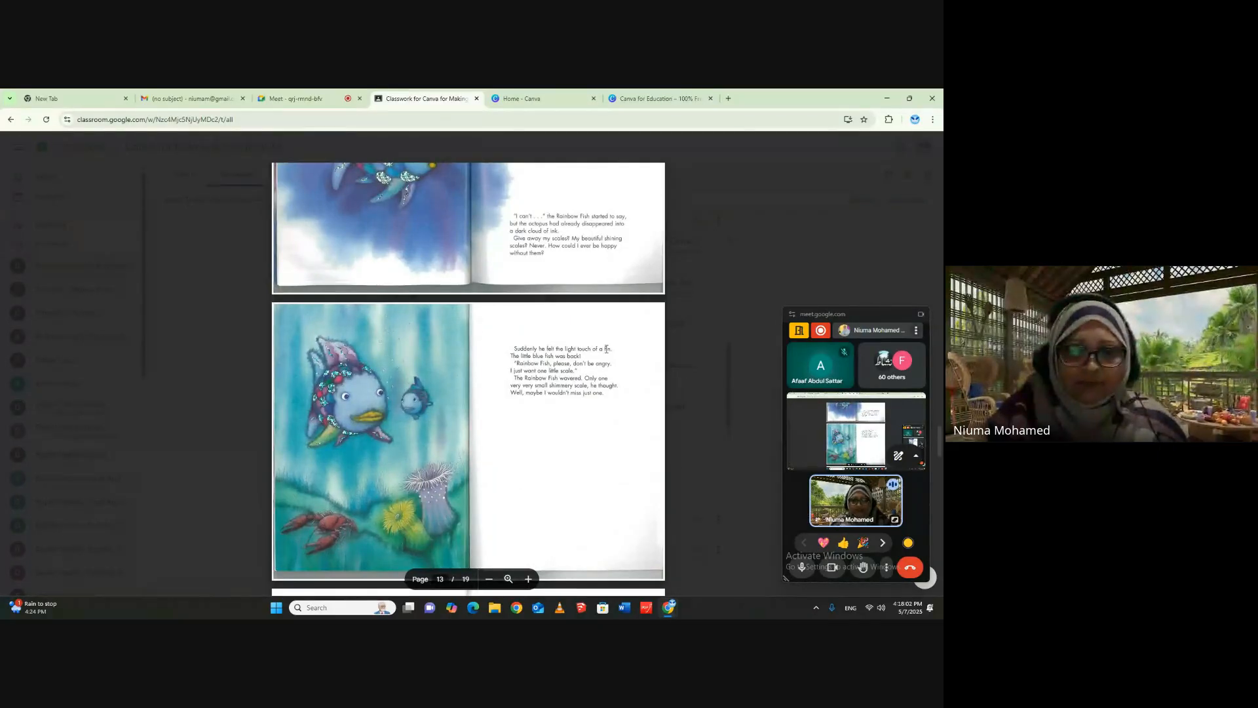
{"action": "scroll", "coordinate": [606, 348], "scroll_direction": "down", "scroll_amount": 4}
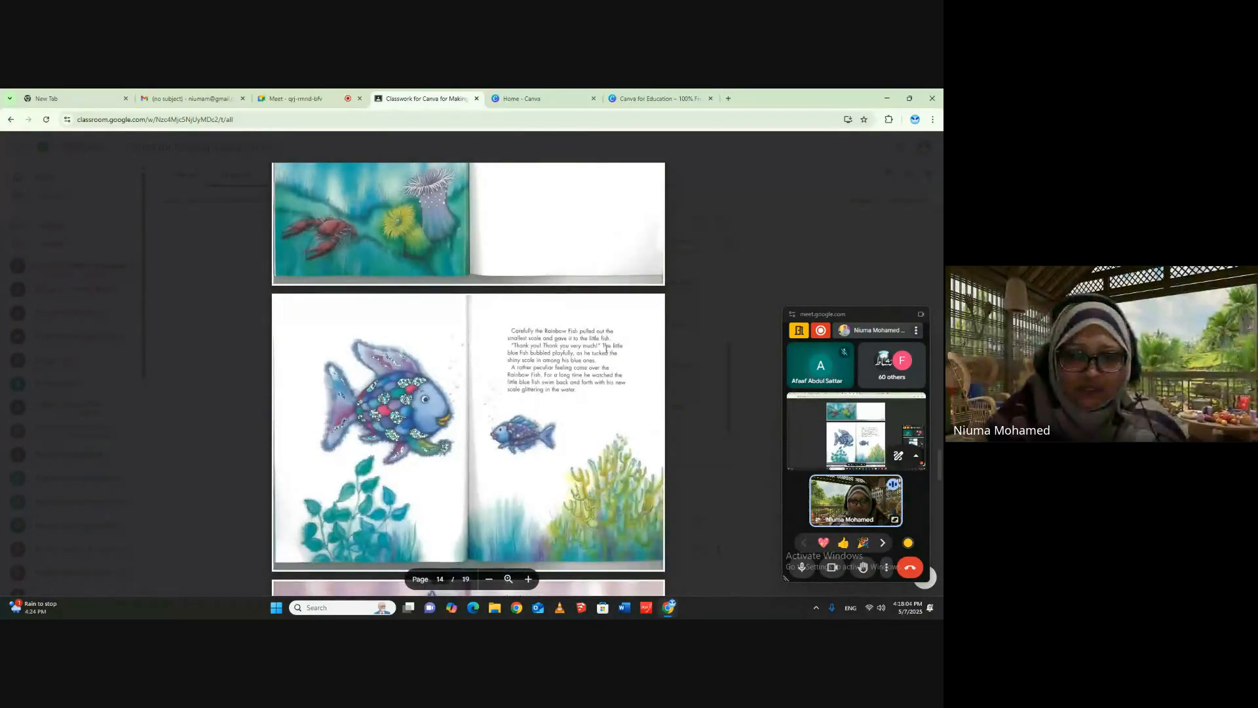
{"action": "scroll", "coordinate": [606, 348], "scroll_direction": "down", "scroll_amount": 5}
{"action": "scroll", "coordinate": [604, 348], "scroll_direction": "down", "scroll_amount": 7}
{"action": "scroll", "coordinate": [604, 348], "scroll_direction": "down", "scroll_amount": 1}
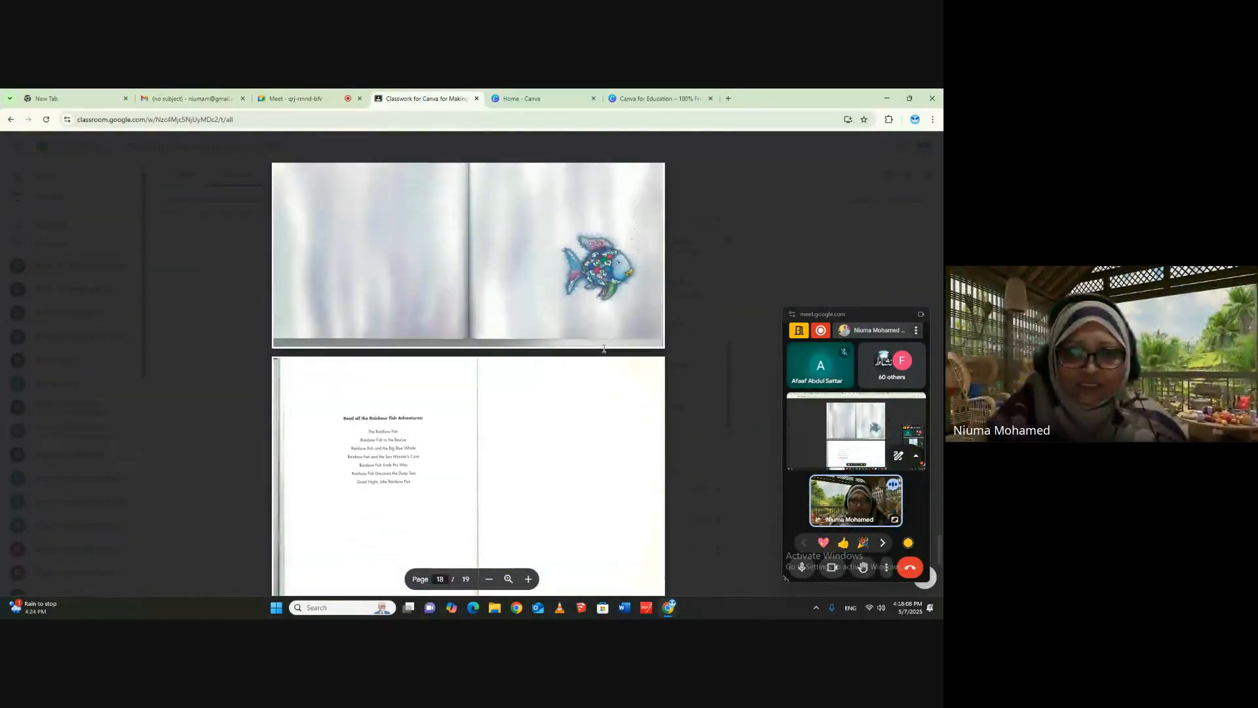
{"action": "scroll", "coordinate": [604, 349], "scroll_direction": "down", "scroll_amount": 5}
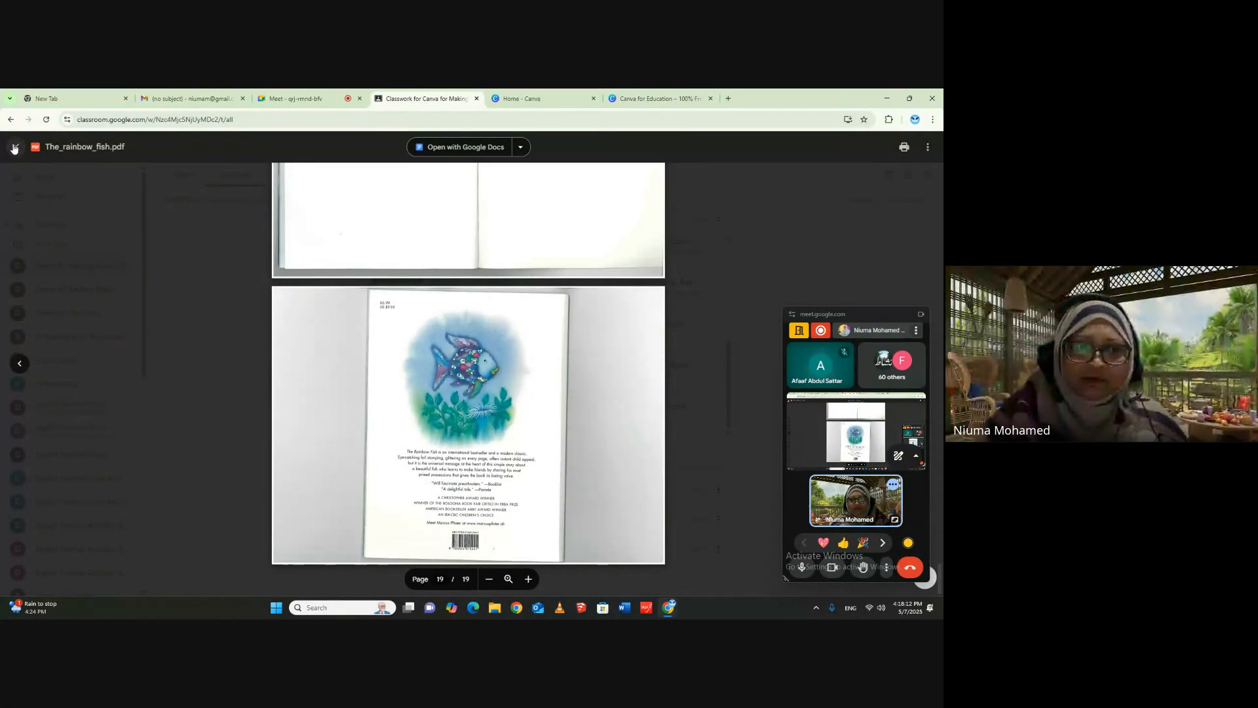
- Close The Rainbow Fish, look over the Popular Books attachments, and open the six-page Dhivehi regulations PDF in the National Beuro of Classification material
{"action": "left_click", "coordinate": [16, 147]}
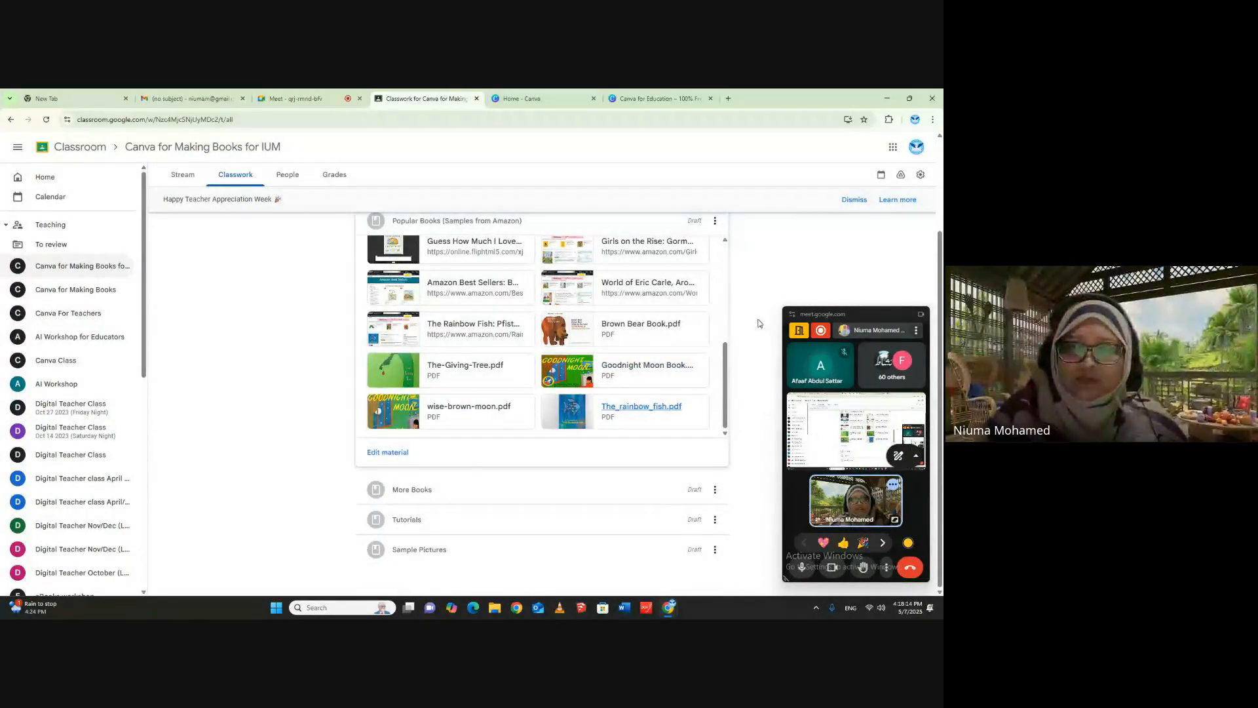
{"action": "scroll", "coordinate": [753, 320], "scroll_direction": "up", "scroll_amount": 2}
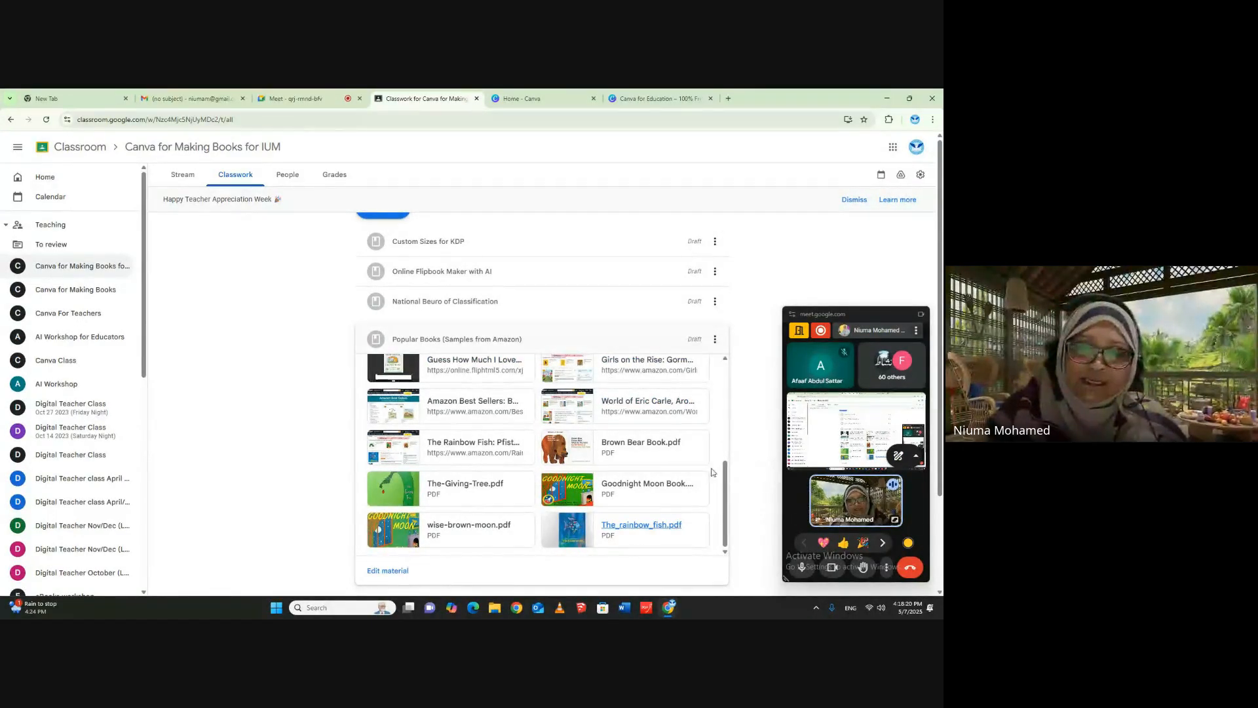
{"action": "left_click_drag", "start_coordinate": [726, 468], "coordinate": [729, 400]}
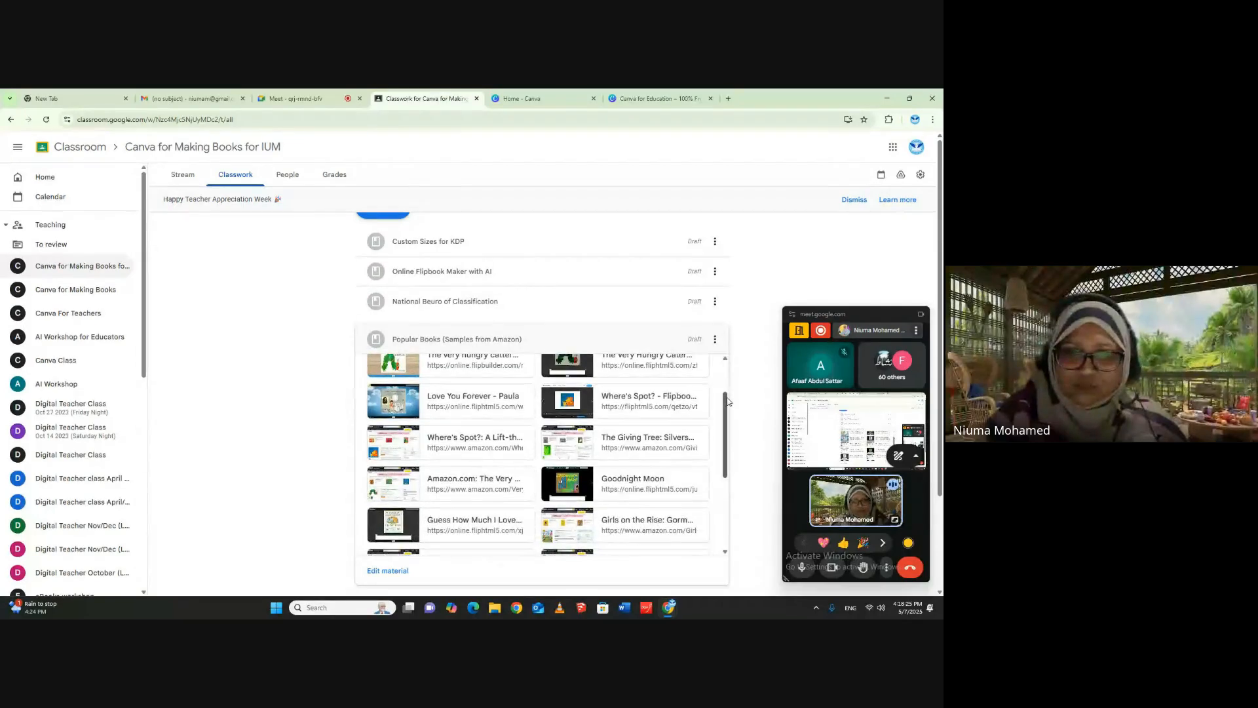
{"action": "left_click", "coordinate": [433, 302]}
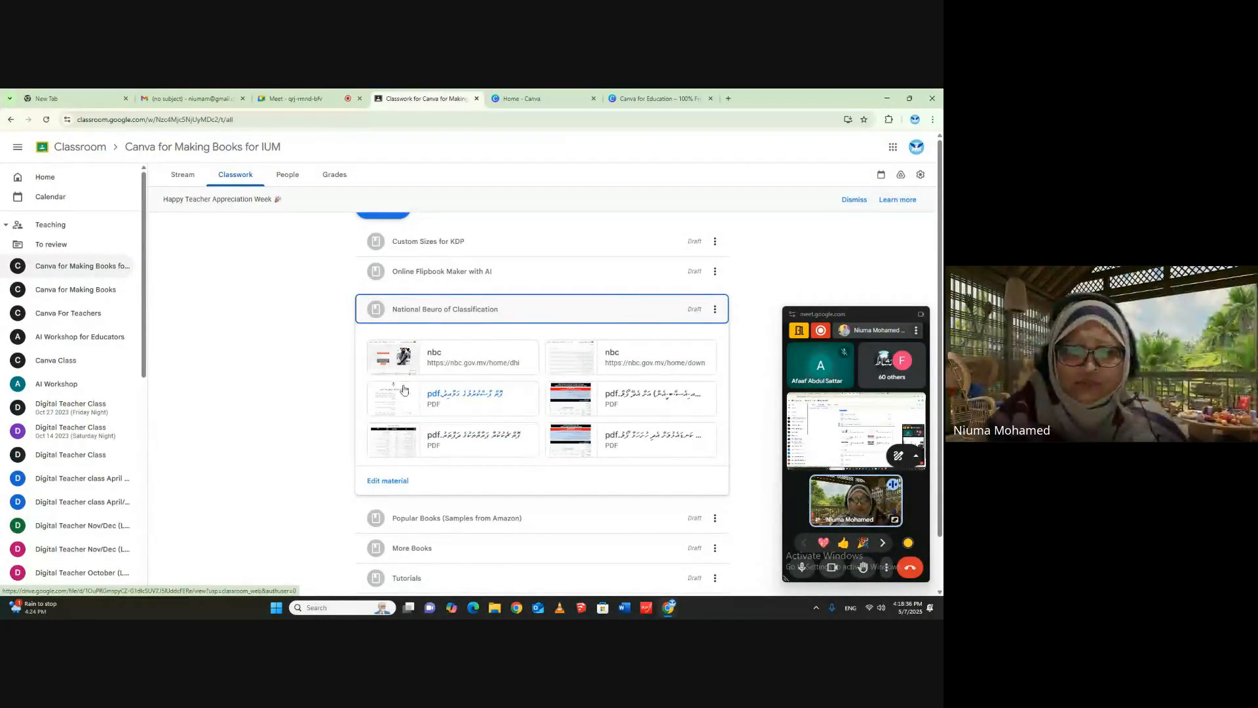
{"action": "left_click", "coordinate": [424, 409]}
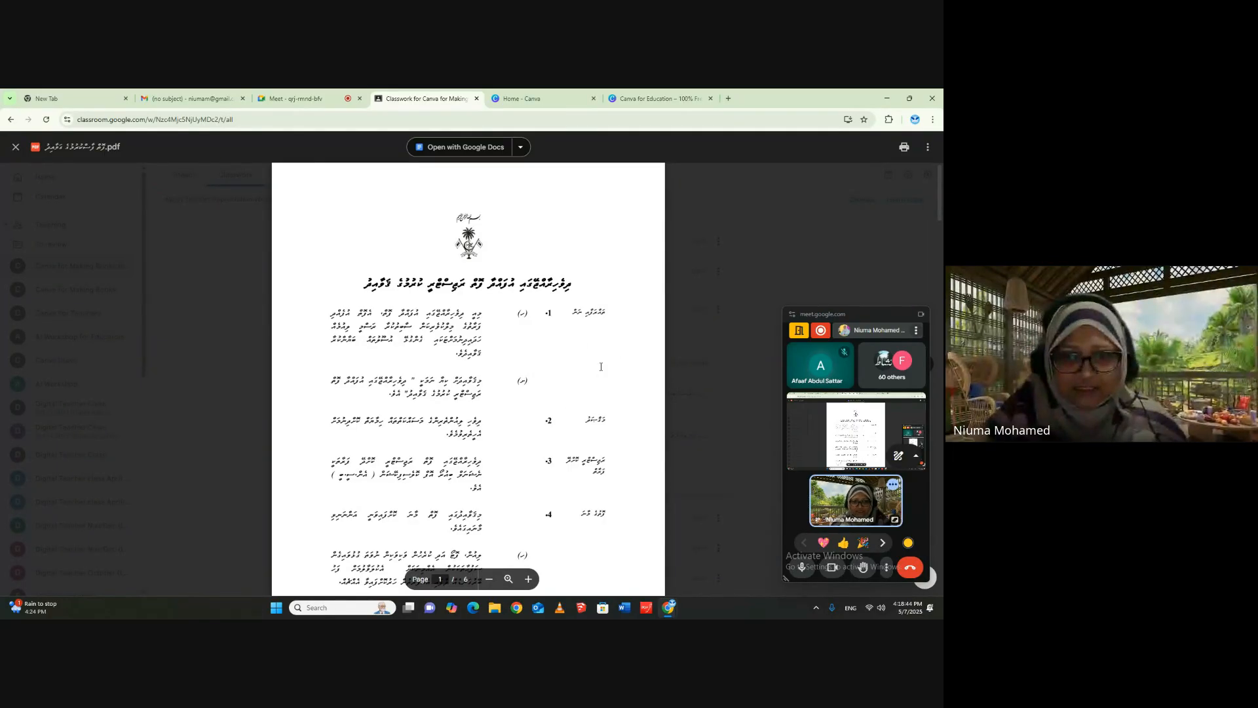
- Read through the Dhivehi book regulations PDF from page 1 to page 6, examining its numbered clauses, and close it
{"action": "scroll", "coordinate": [600, 366], "scroll_direction": "down", "scroll_amount": 3}
{"action": "scroll", "coordinate": [616, 341], "scroll_direction": "down", "scroll_amount": 8}
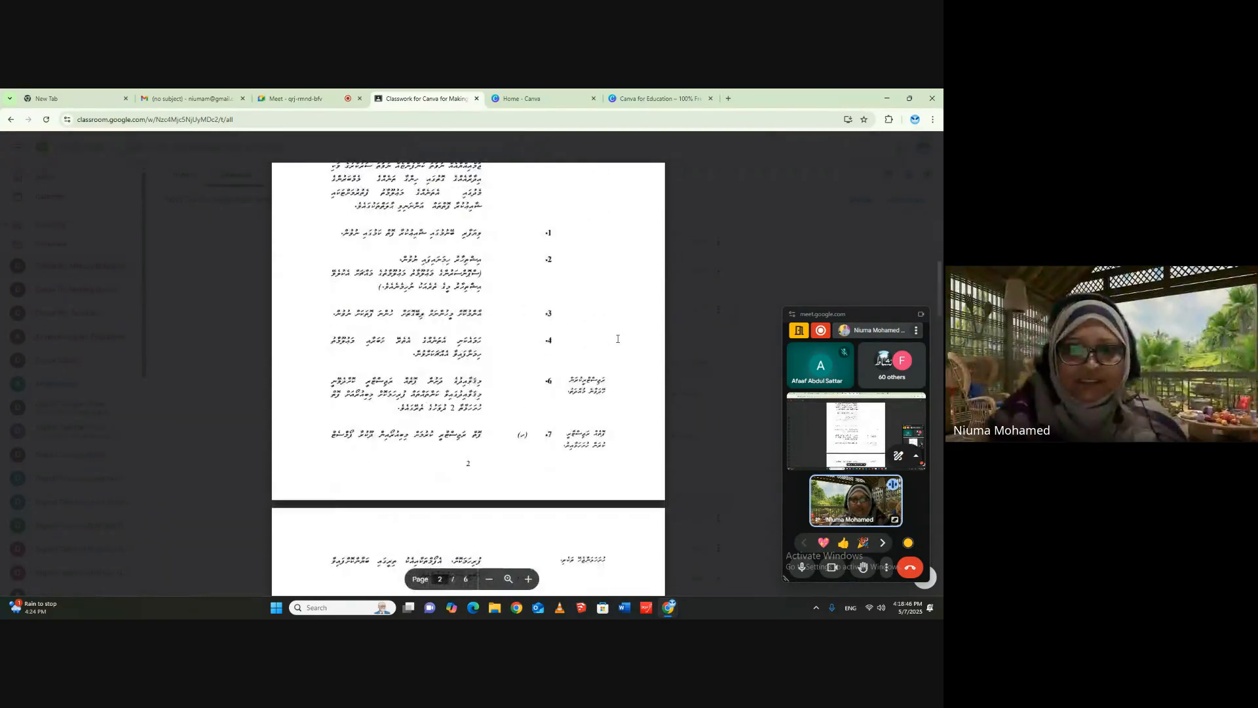
{"action": "scroll", "coordinate": [617, 340], "scroll_direction": "up", "scroll_amount": 8}
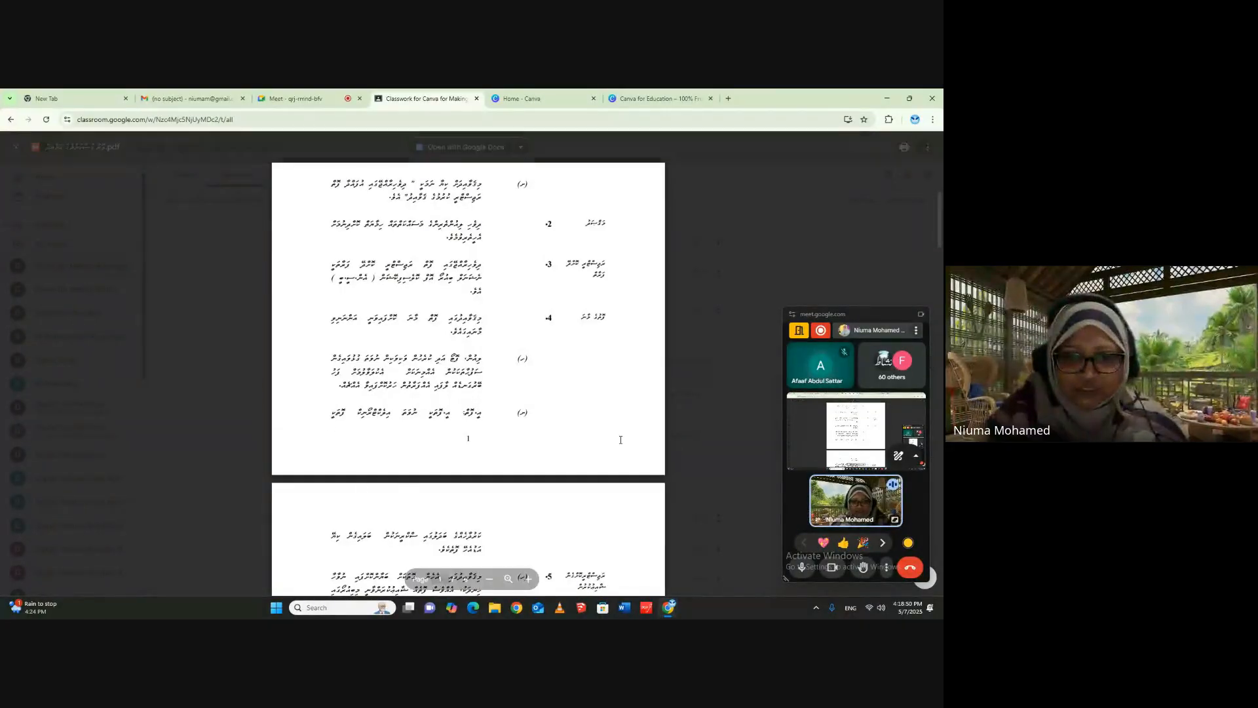
{"action": "scroll", "coordinate": [629, 446], "scroll_direction": "down", "scroll_amount": 8}
{"action": "scroll", "coordinate": [635, 437], "scroll_direction": "down", "scroll_amount": 15}
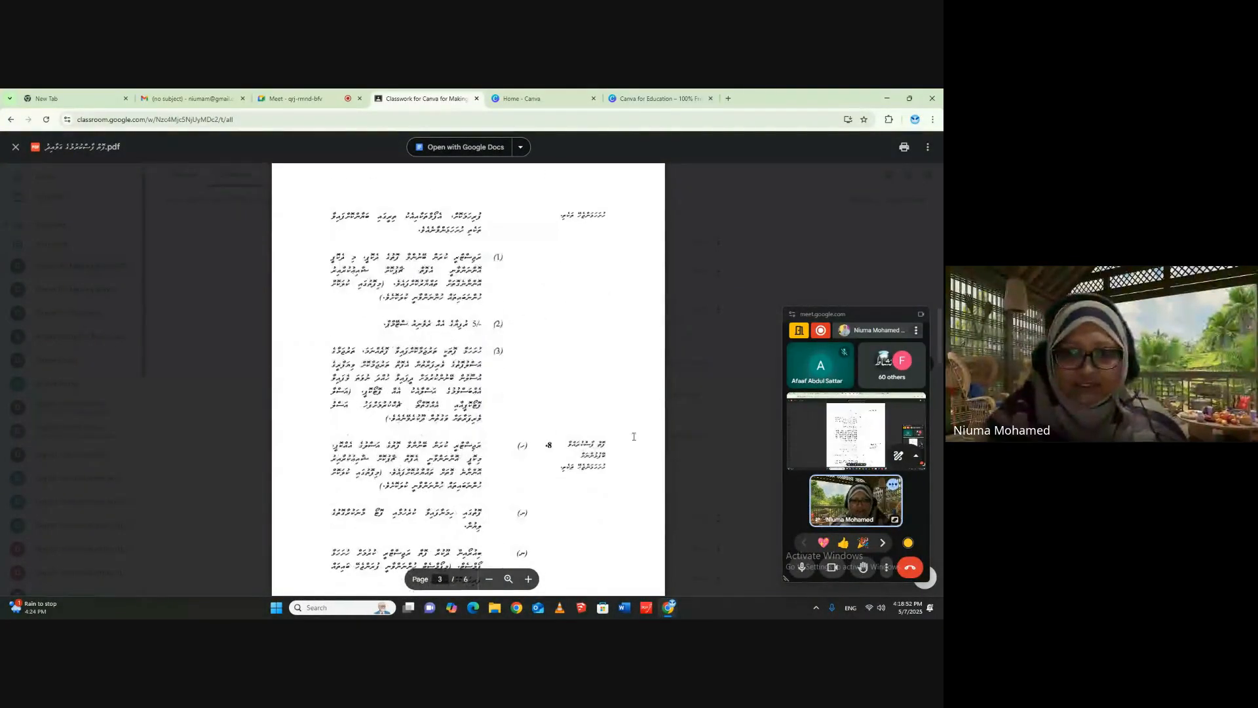
{"action": "scroll", "coordinate": [634, 437], "scroll_direction": "down", "scroll_amount": 6}
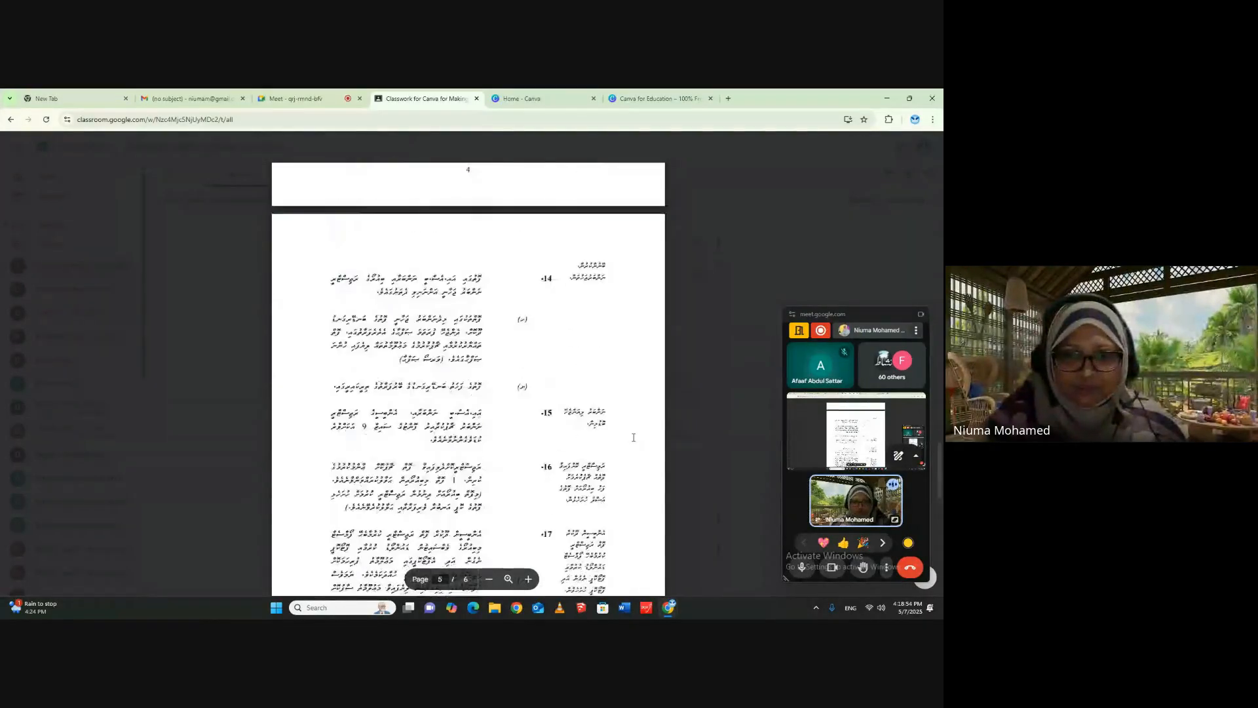
{"action": "scroll", "coordinate": [633, 431], "scroll_direction": "down", "scroll_amount": 6}
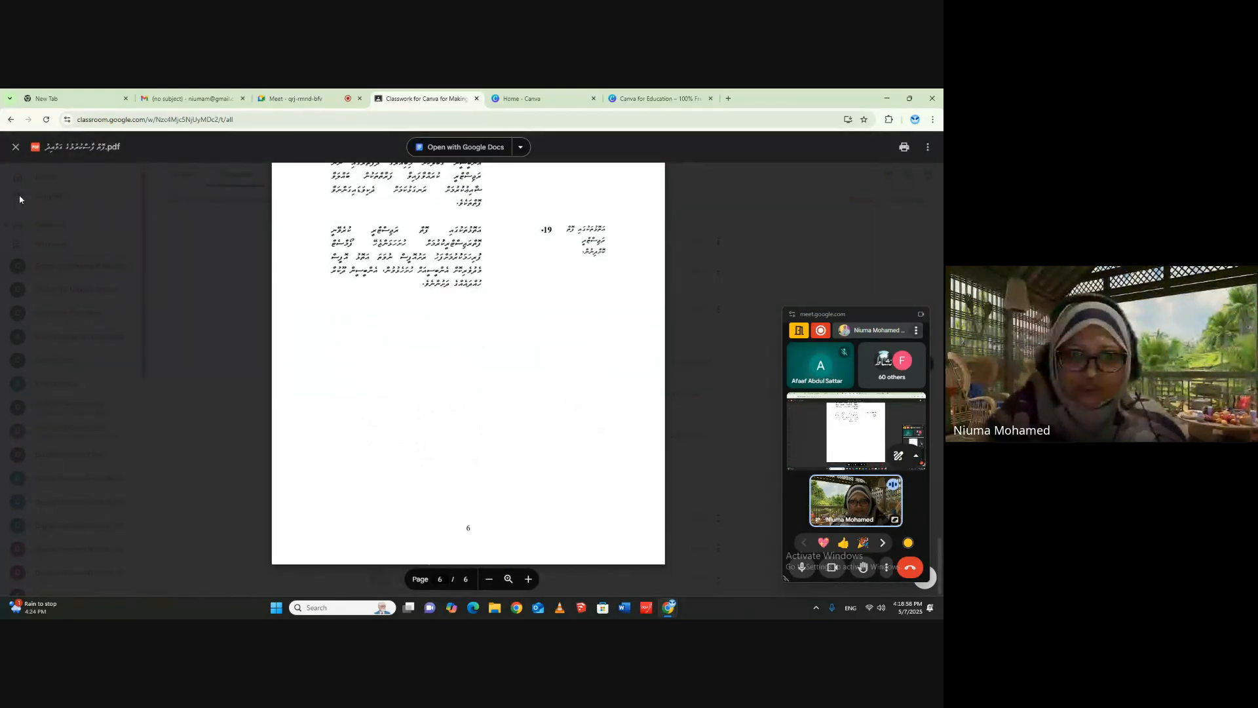
{"action": "left_click", "coordinate": [15, 148]}
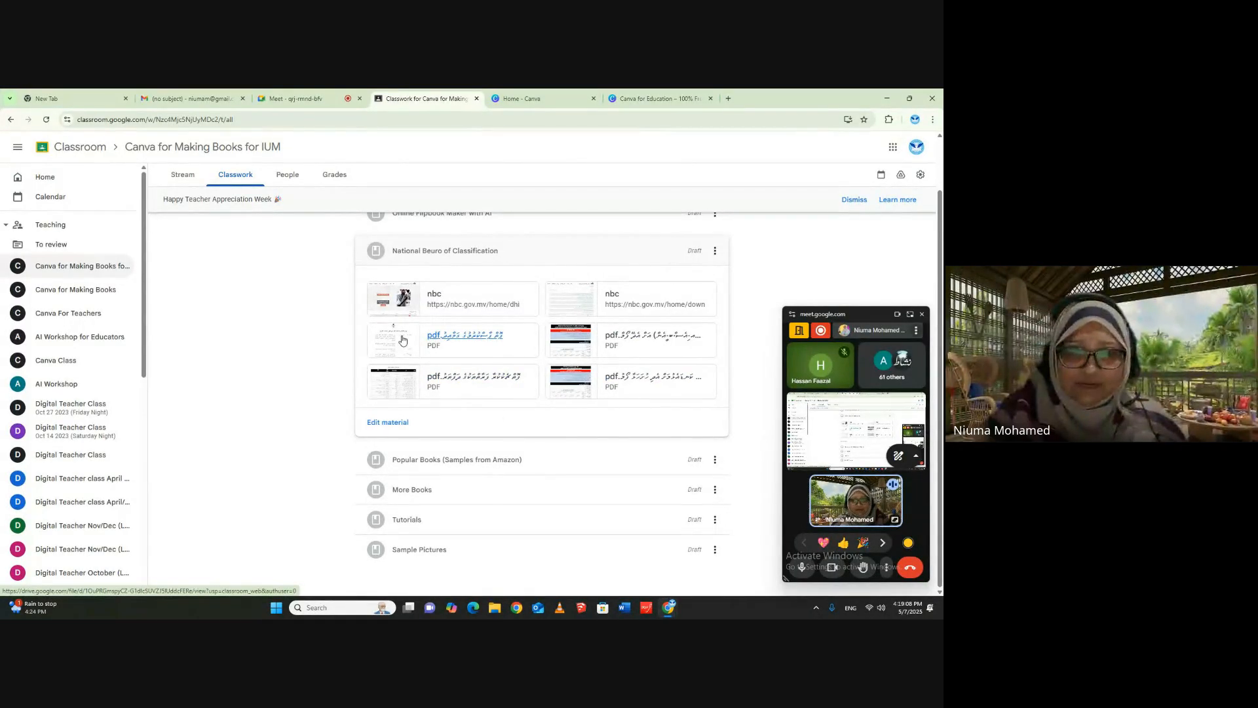
- Open the three-page Dhivehi register PDF in the National Beuro of Classification material, look through its contact table to the end, and close it
{"action": "left_click", "coordinate": [402, 388]}
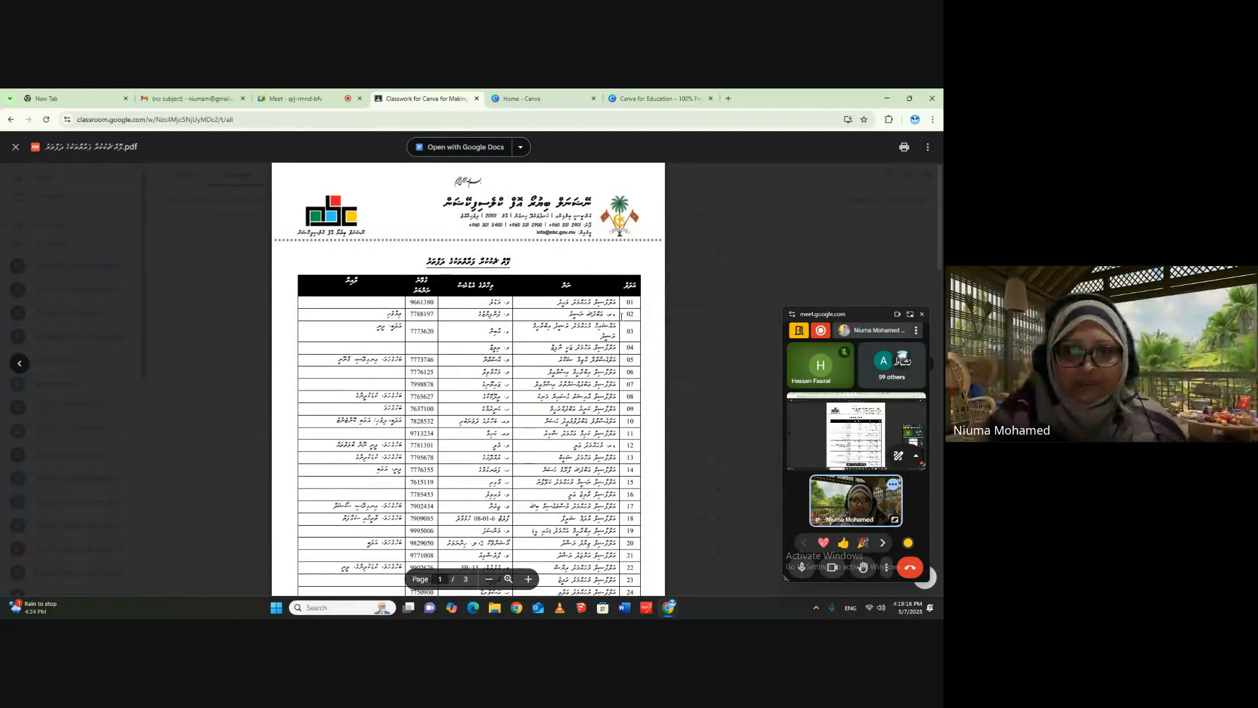
{"action": "scroll", "coordinate": [623, 324], "scroll_direction": "down", "scroll_amount": 4}
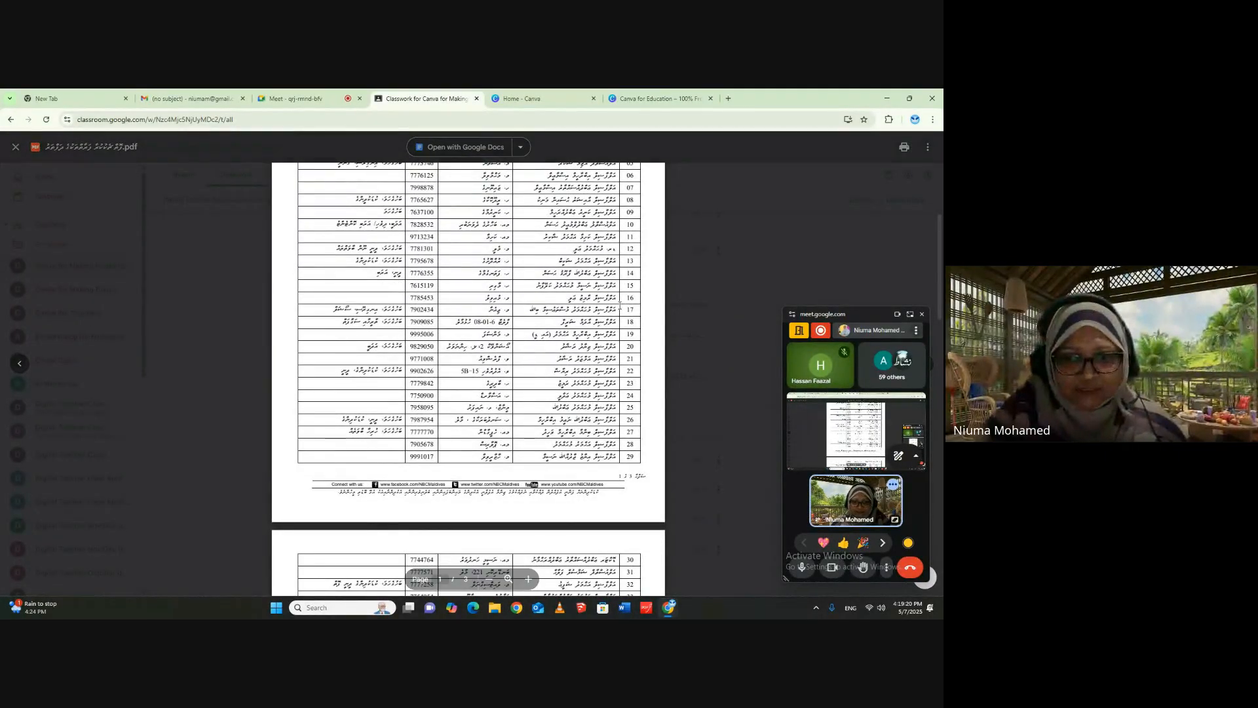
{"action": "scroll", "coordinate": [620, 306], "scroll_direction": "down", "scroll_amount": 4}
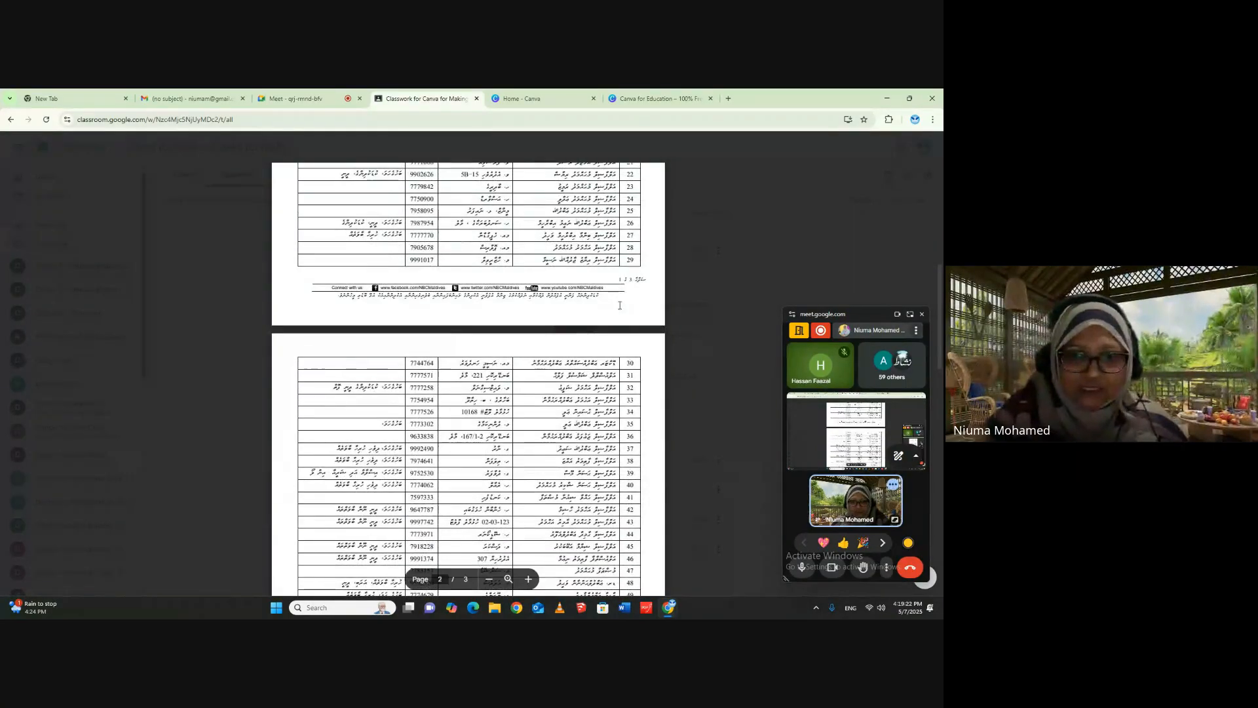
{"action": "scroll", "coordinate": [619, 306], "scroll_direction": "down", "scroll_amount": 3}
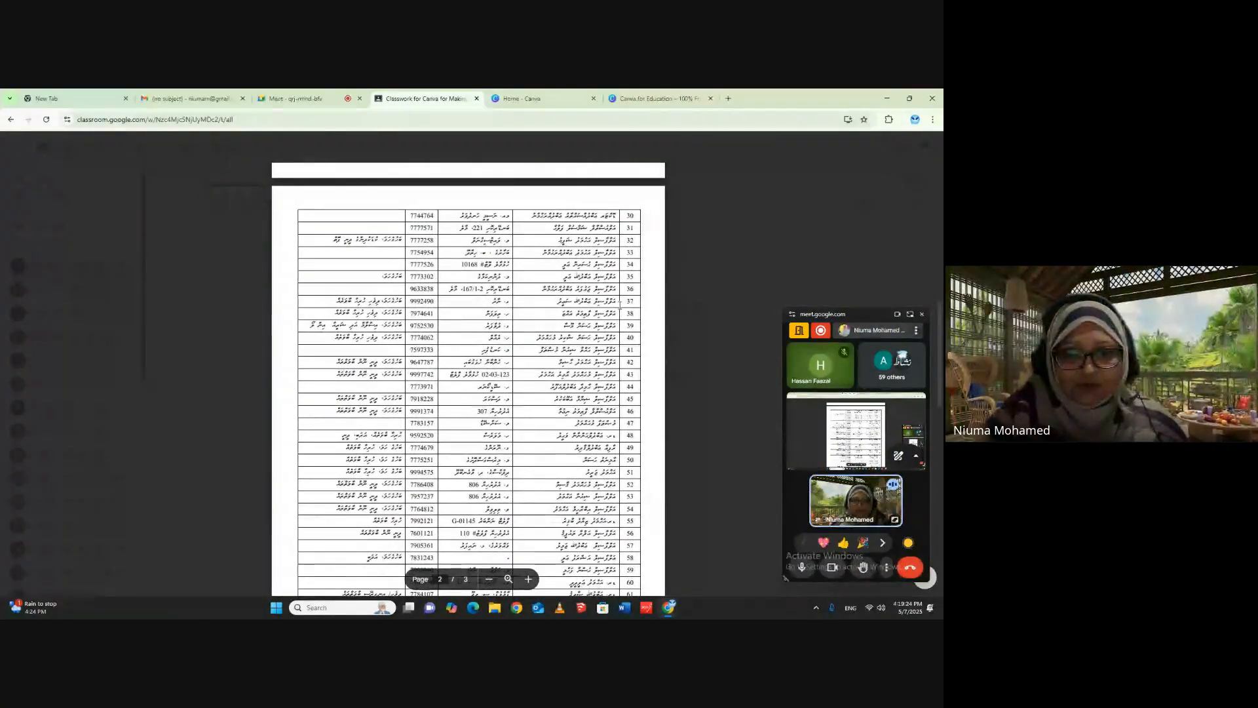
{"action": "scroll", "coordinate": [619, 306], "scroll_direction": "down", "scroll_amount": 5}
{"action": "scroll", "coordinate": [619, 305], "scroll_direction": "down", "scroll_amount": 1}
{"action": "scroll", "coordinate": [620, 306], "scroll_direction": "down", "scroll_amount": 5}
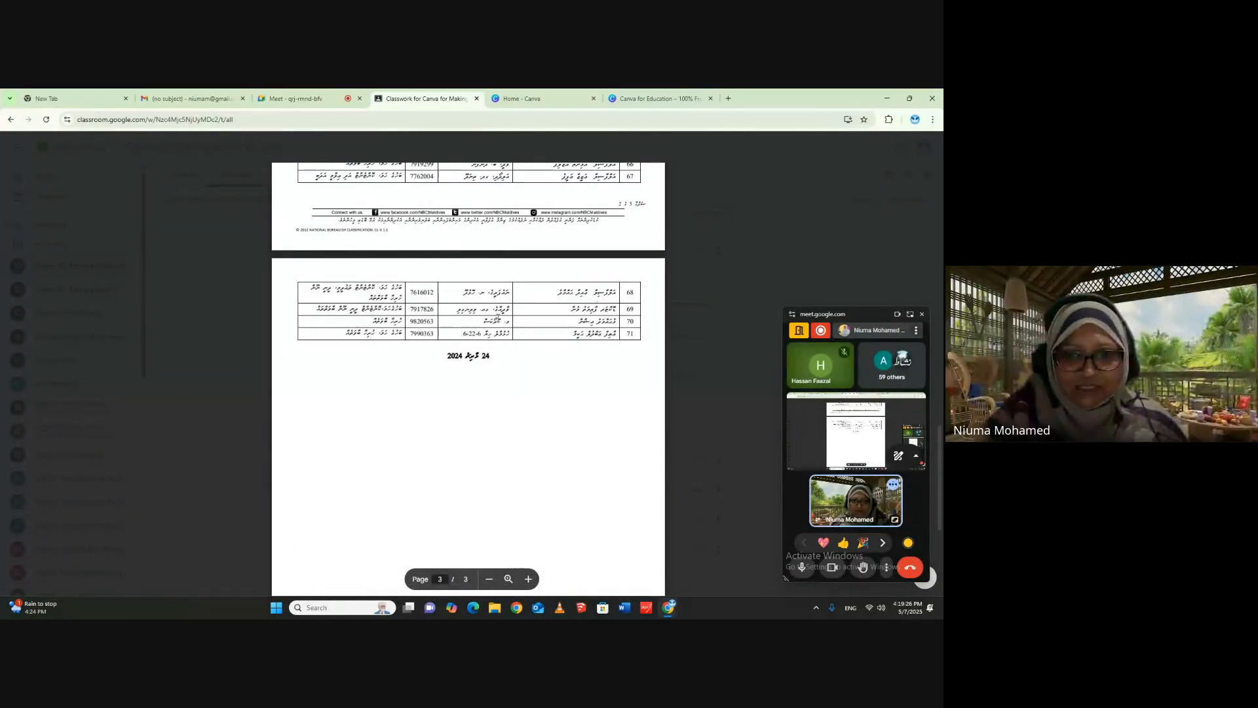
{"action": "scroll", "coordinate": [583, 336], "scroll_direction": "up", "scroll_amount": 2}
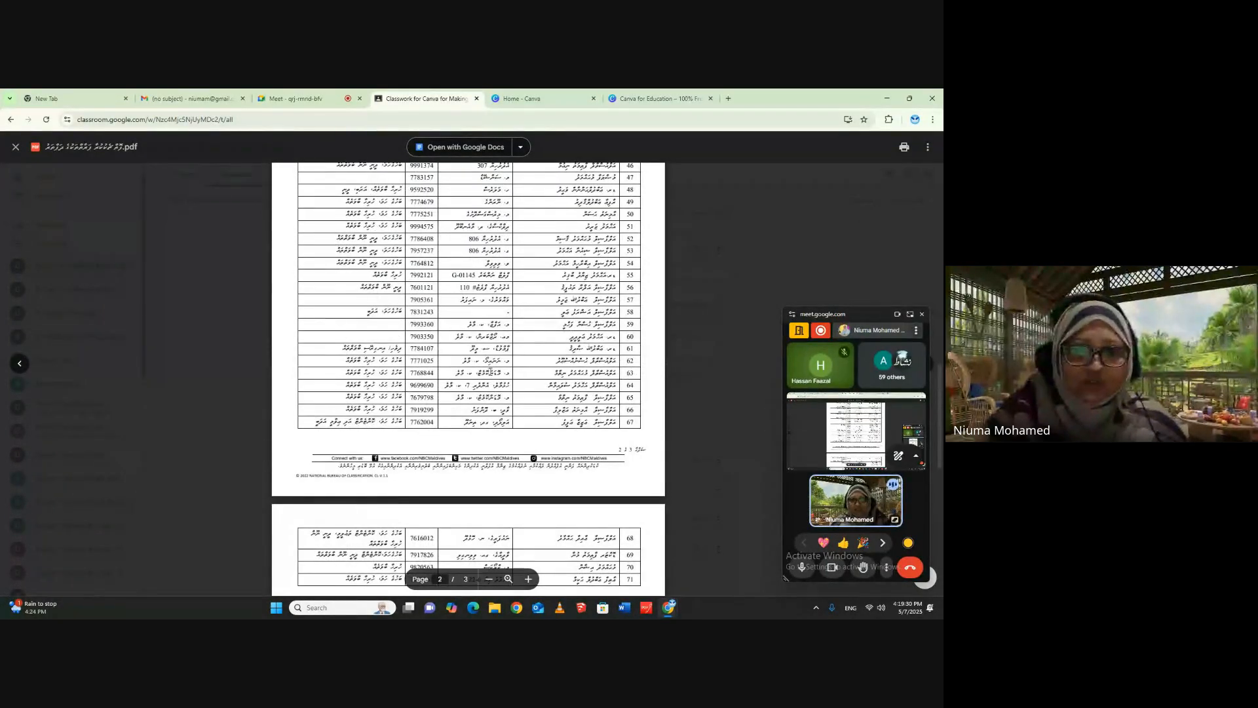
{"action": "scroll", "coordinate": [468, 380], "scroll_direction": "up", "scroll_amount": 15}
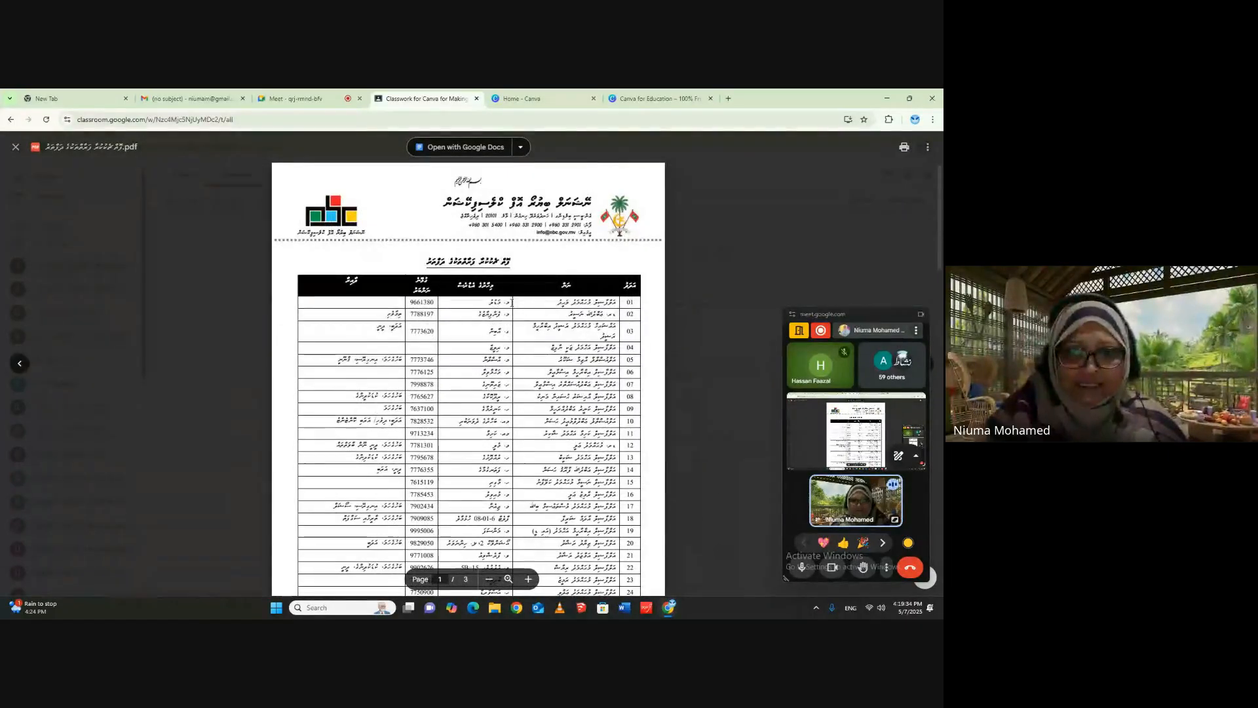
{"action": "left_click", "coordinate": [16, 147]}
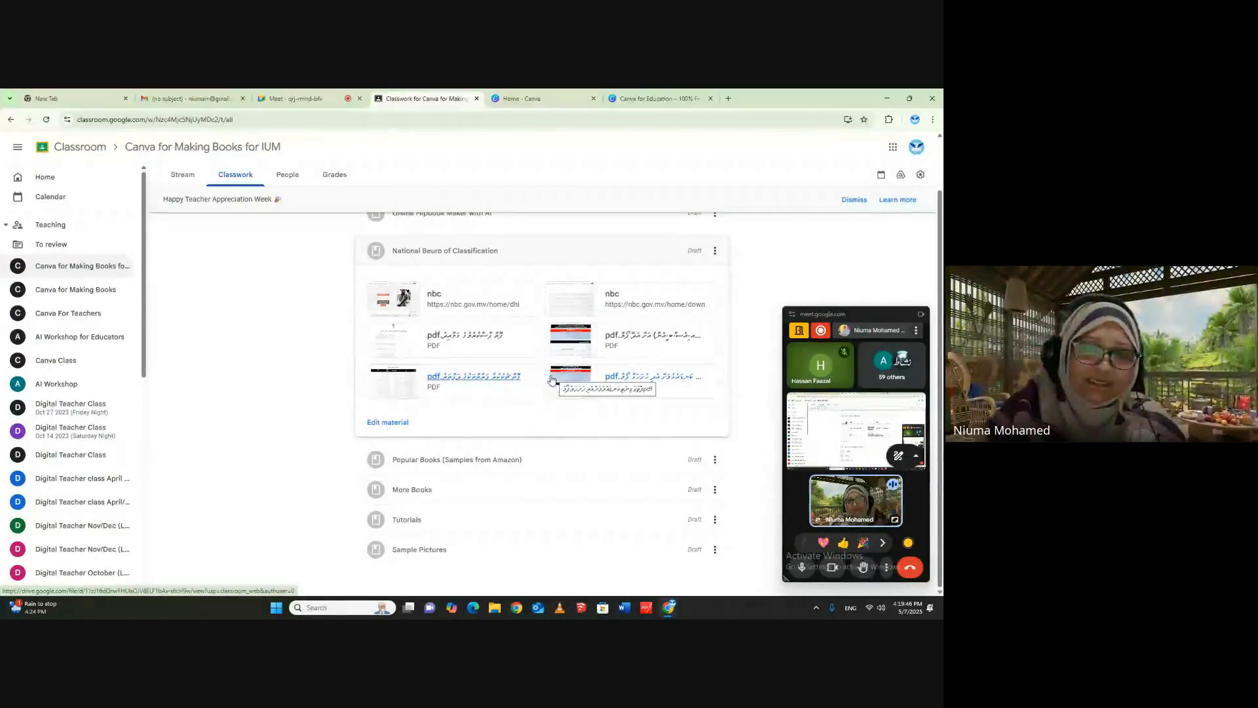
- Open the International Standard Book Number Request Form PDF, examine its required materials, book, author and owner sections, and close it
{"action": "left_click", "coordinate": [580, 337]}
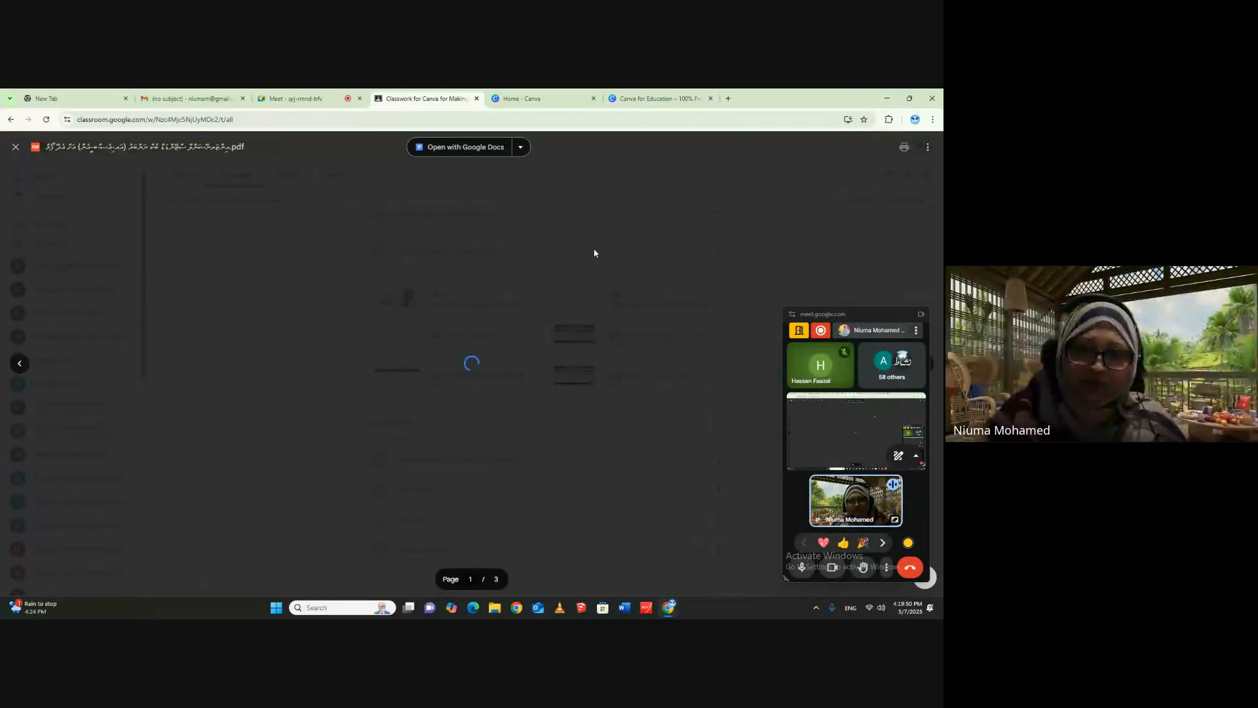
{"action": "scroll", "coordinate": [627, 443], "scroll_direction": "down", "scroll_amount": 7}
{"action": "scroll", "coordinate": [627, 443], "scroll_direction": "down", "scroll_amount": 3}
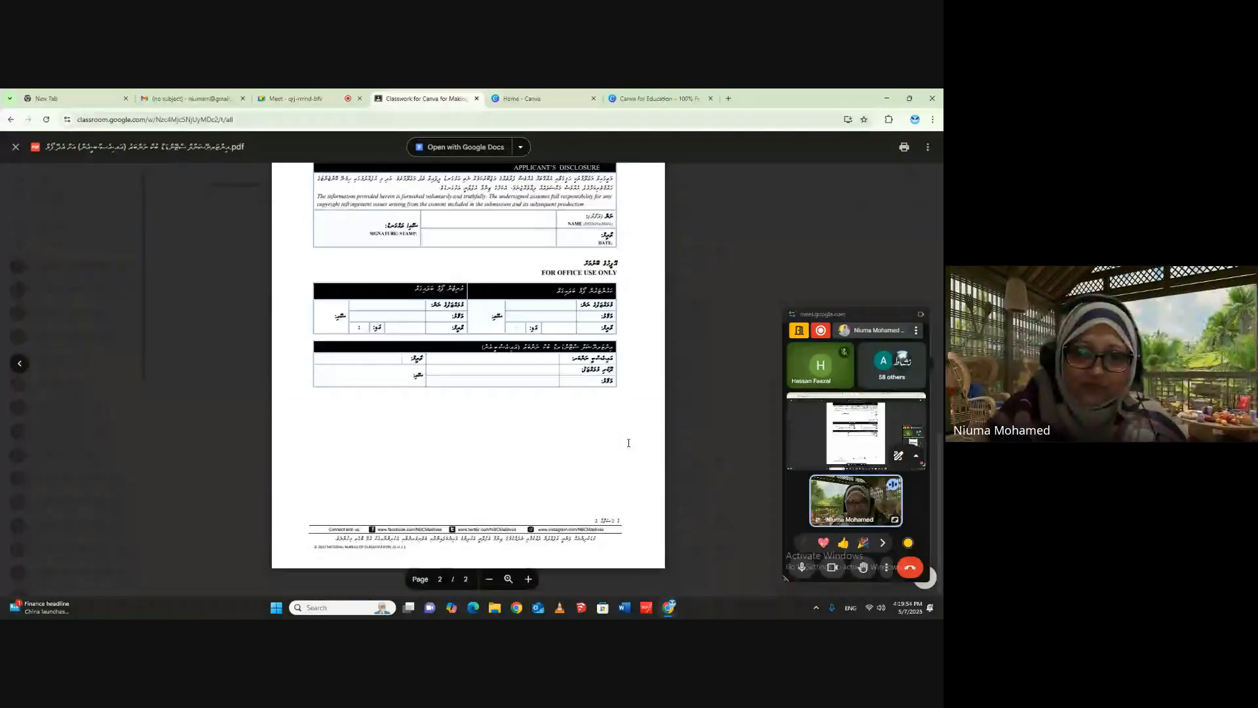
{"action": "scroll", "coordinate": [625, 444], "scroll_direction": "up", "scroll_amount": 4}
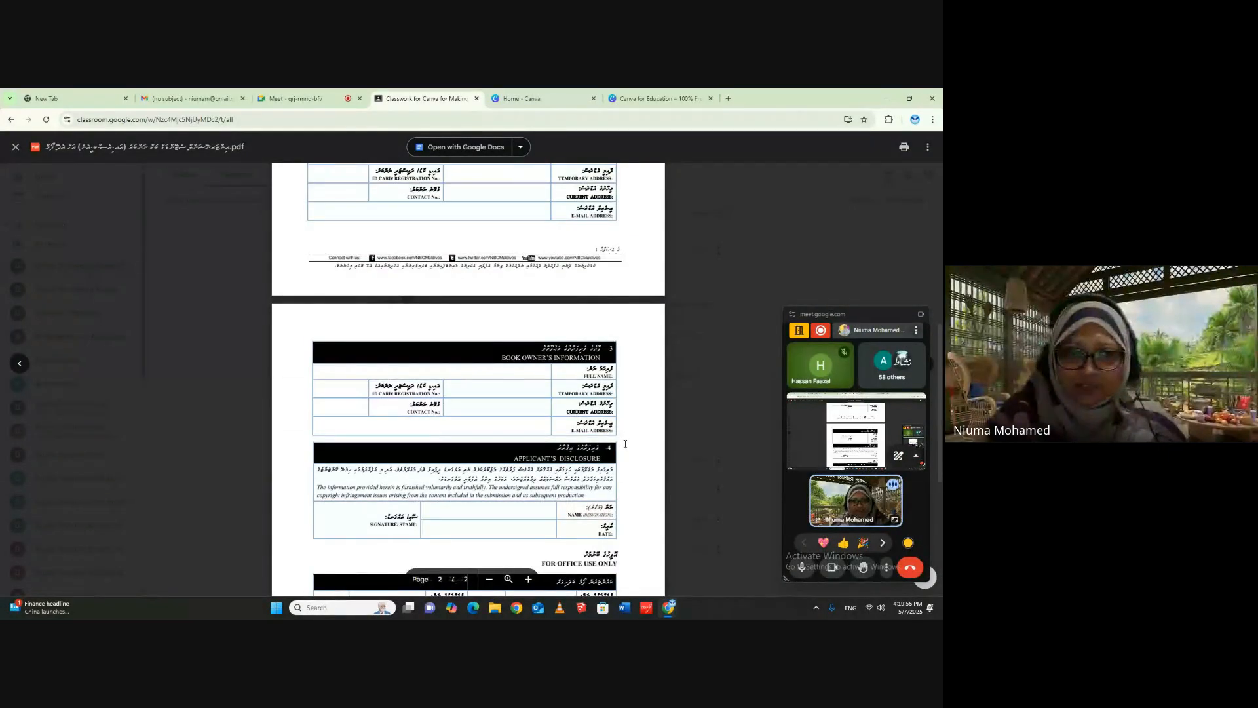
{"action": "scroll", "coordinate": [579, 359], "scroll_direction": "up", "scroll_amount": 3}
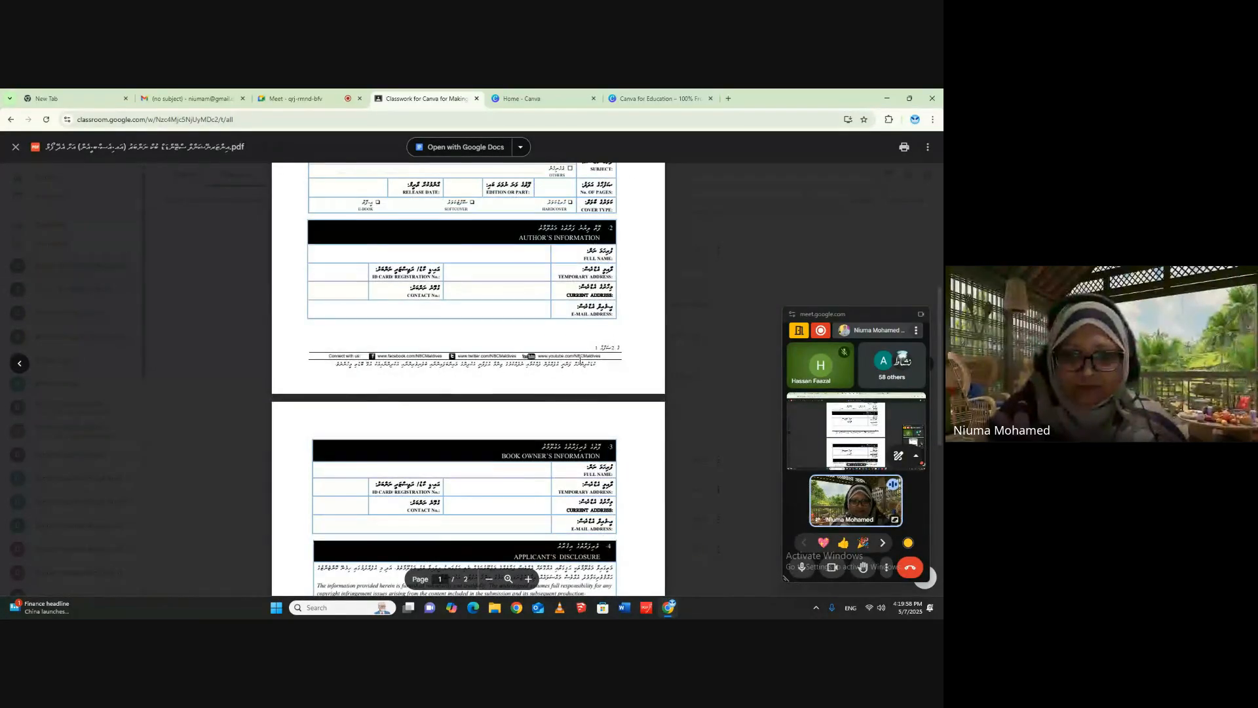
{"action": "scroll", "coordinate": [582, 360], "scroll_direction": "up", "scroll_amount": 3}
{"action": "scroll", "coordinate": [581, 360], "scroll_direction": "up", "scroll_amount": 3}
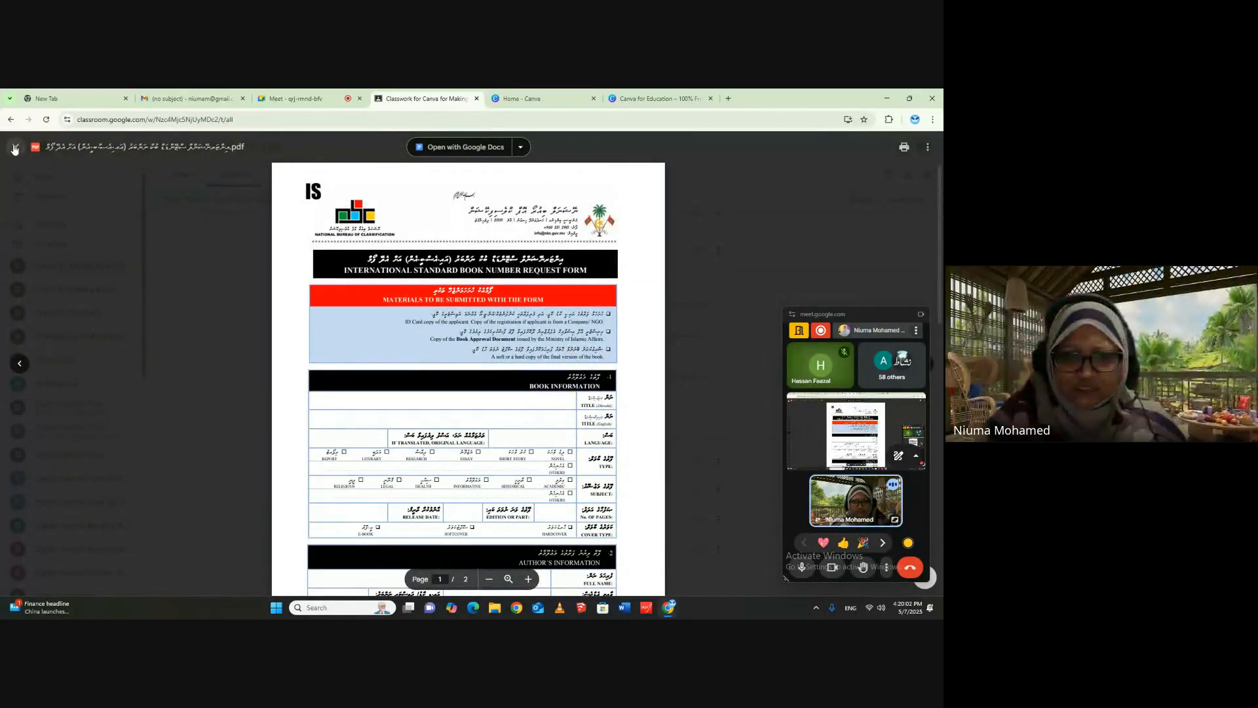
{"action": "left_click", "coordinate": [15, 149]}
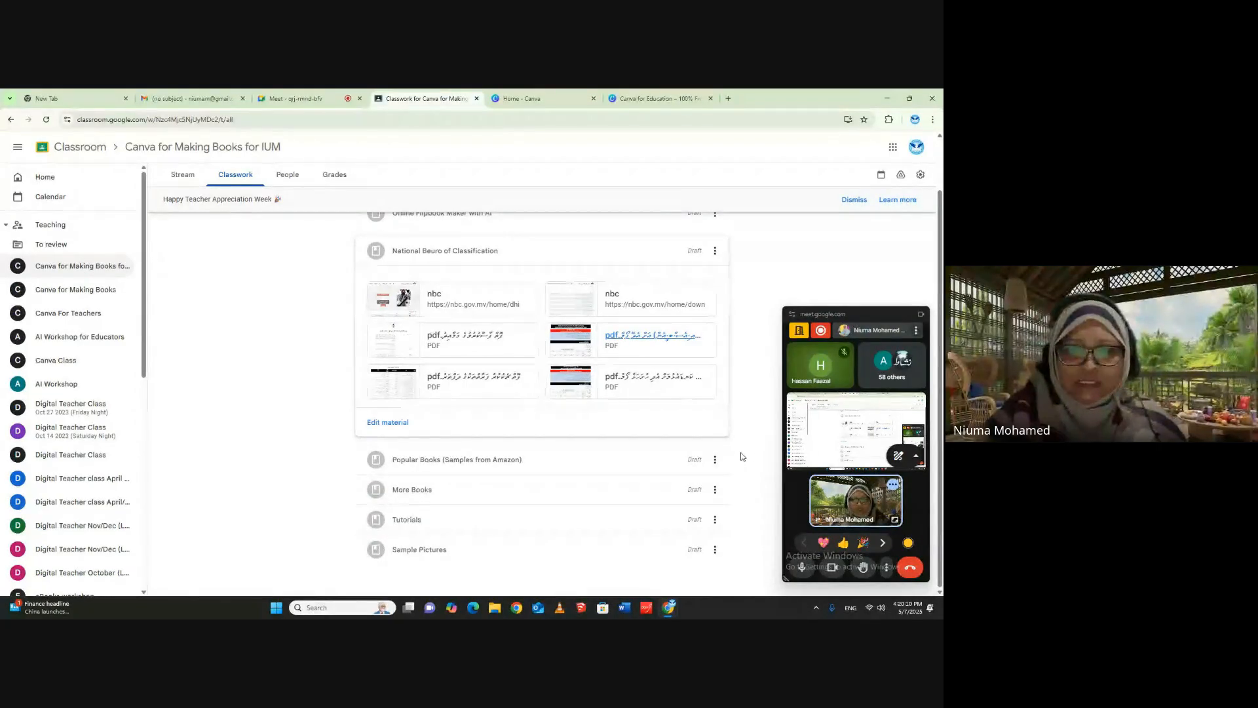
- Look over the More Books, Tutorials and Sample Pictures materials, and open the Gemini sample of the same cartoon bear in 8 different poses
{"action": "left_click", "coordinate": [406, 488]}
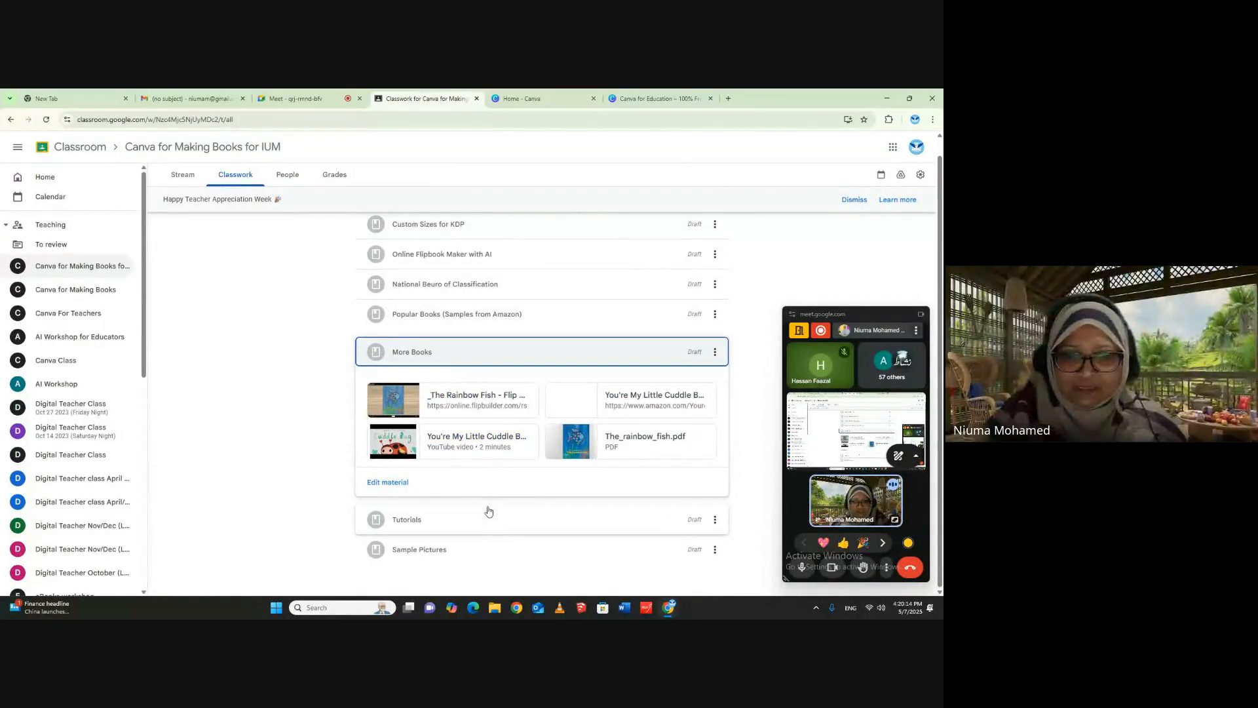
{"action": "left_click", "coordinate": [409, 520]}
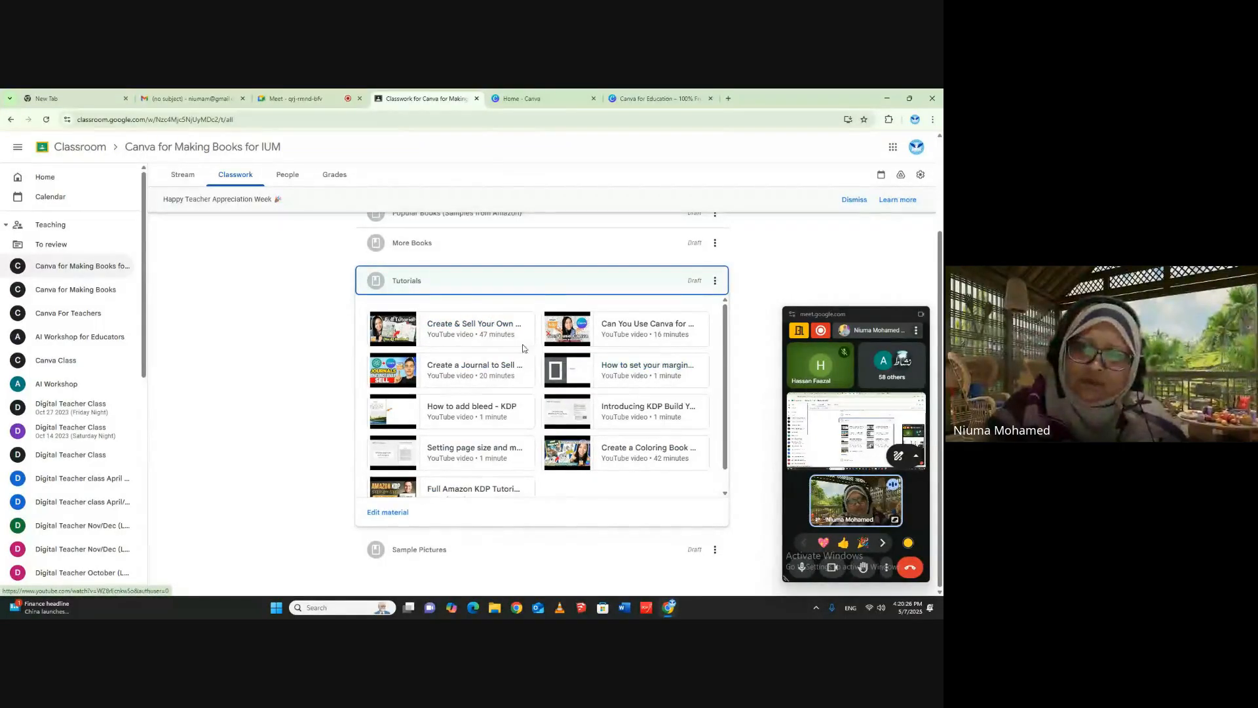
{"action": "scroll", "coordinate": [590, 446], "scroll_direction": "down", "scroll_amount": 1}
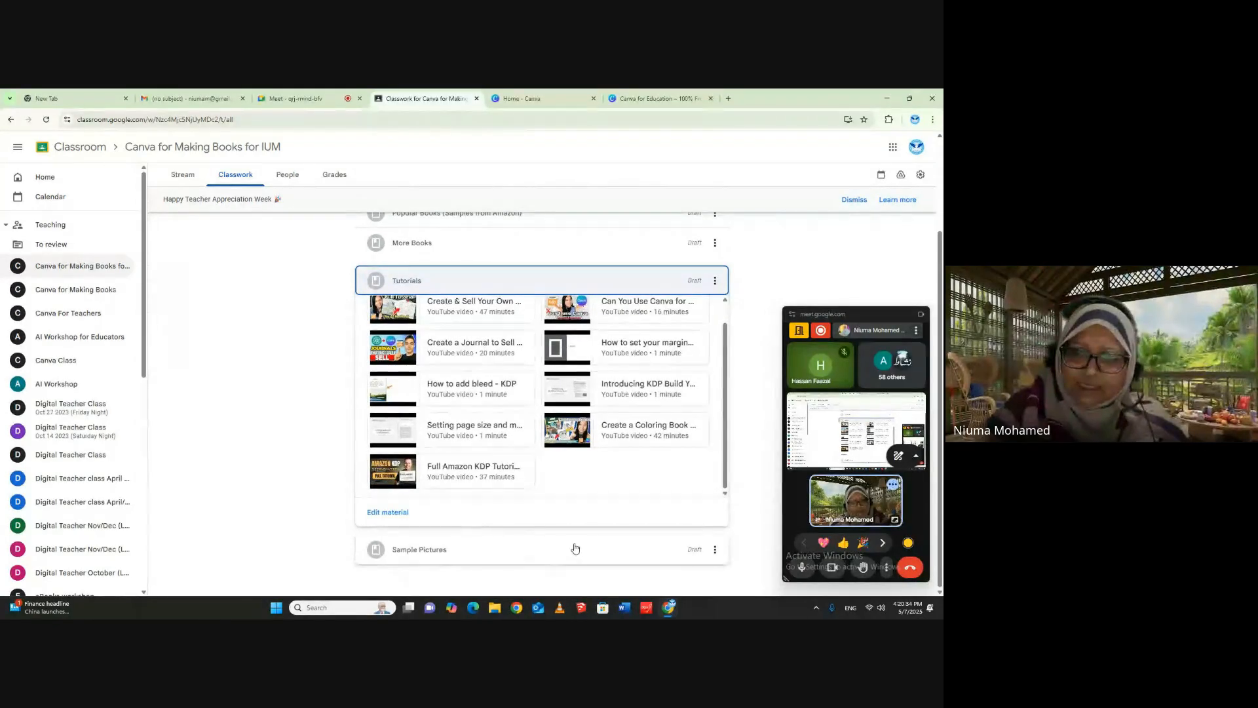
{"action": "left_click", "coordinate": [434, 549]}
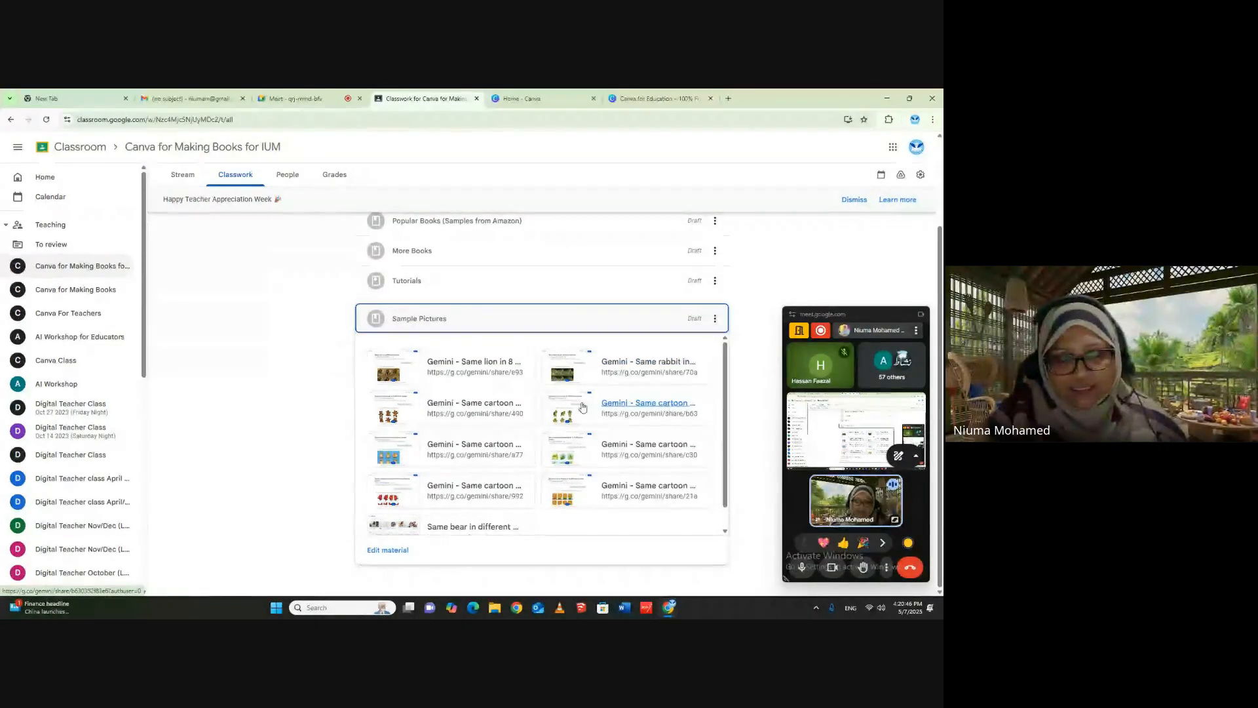
{"action": "left_click", "coordinate": [452, 411]}
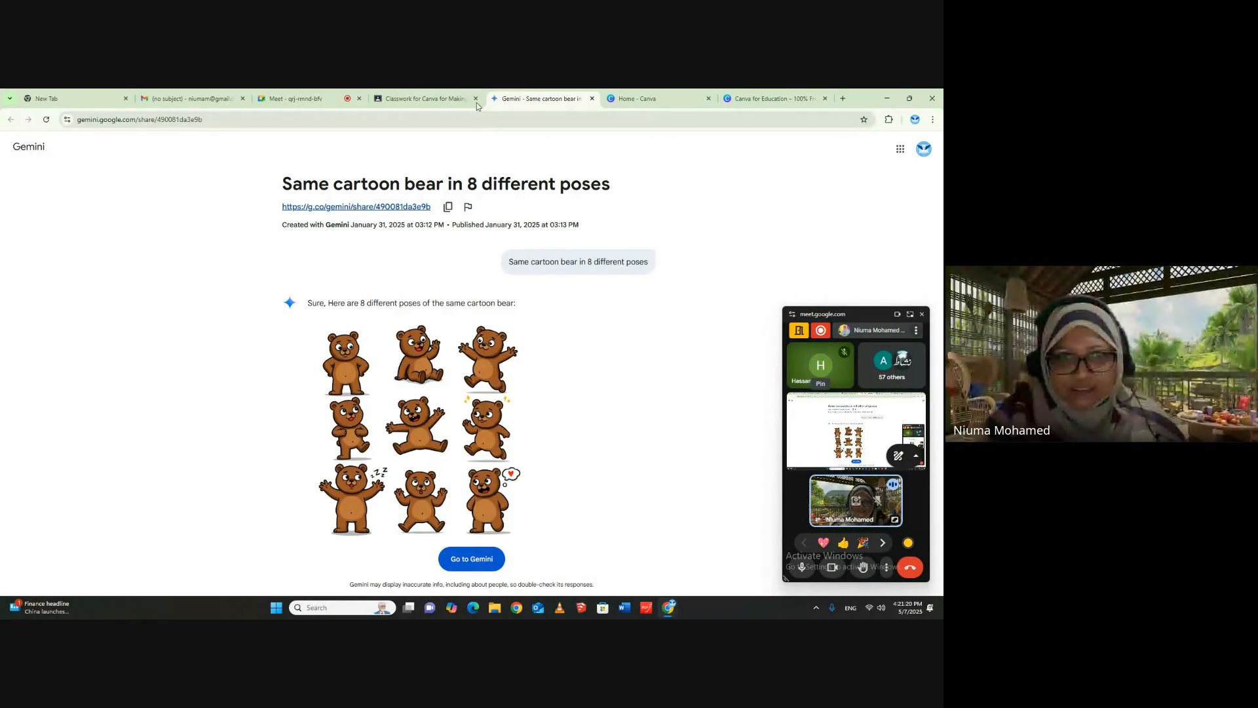
- Copy the address of the Canva home page and send it as an in-call message in the Google Meet chat
{"action": "left_click", "coordinate": [425, 98]}
{"action": "left_click", "coordinate": [645, 97]}
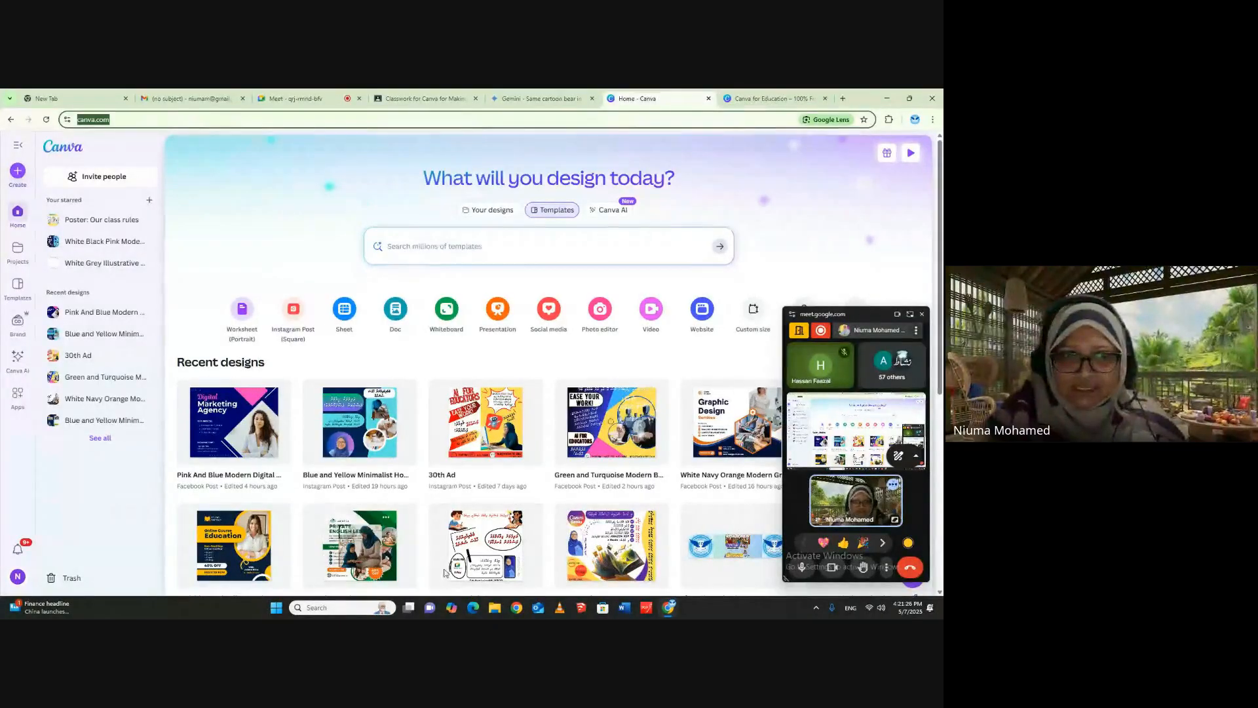
{"action": "right_click", "coordinate": [101, 124]}
{"action": "left_click", "coordinate": [138, 216]}
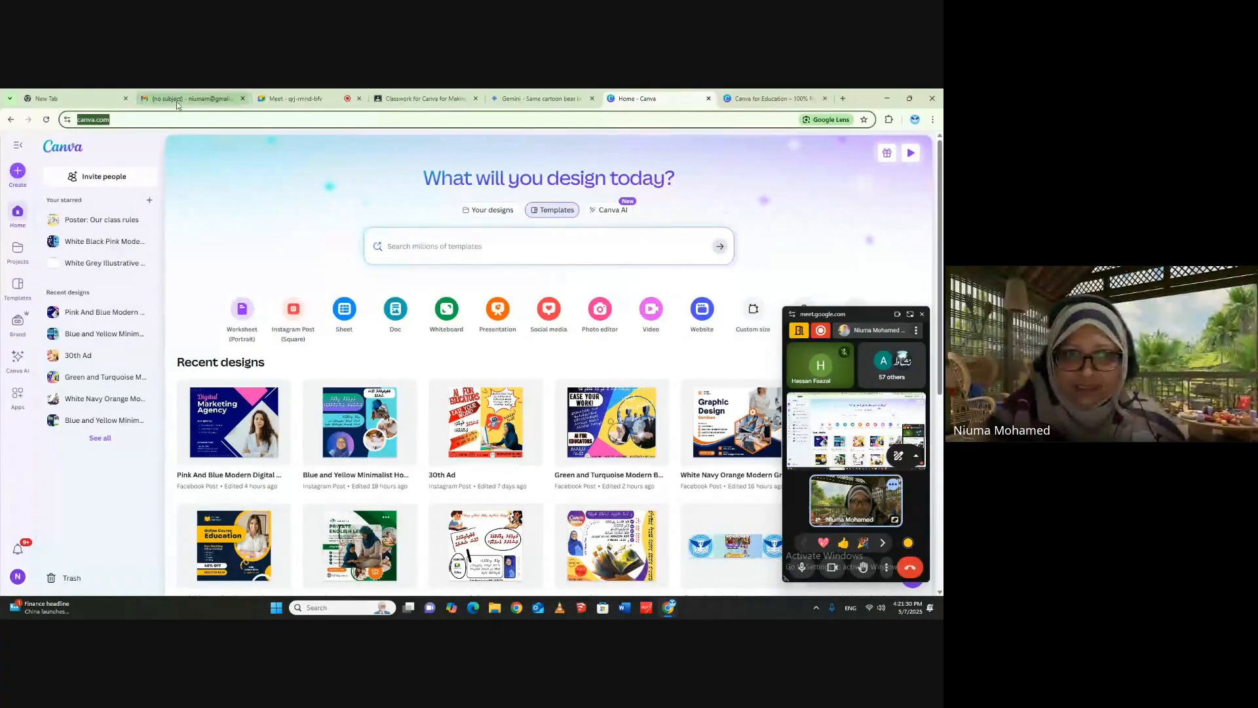
{"action": "left_click", "coordinate": [300, 98]}
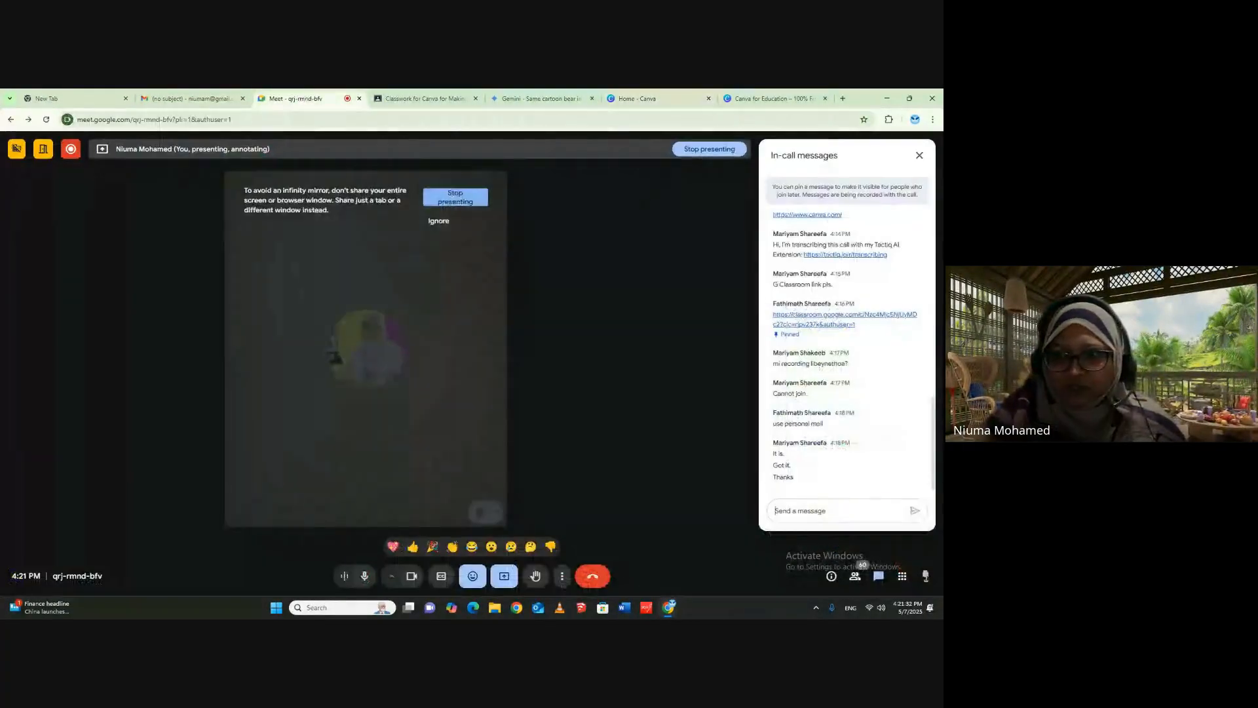
{"action": "right_click", "coordinate": [806, 510]}
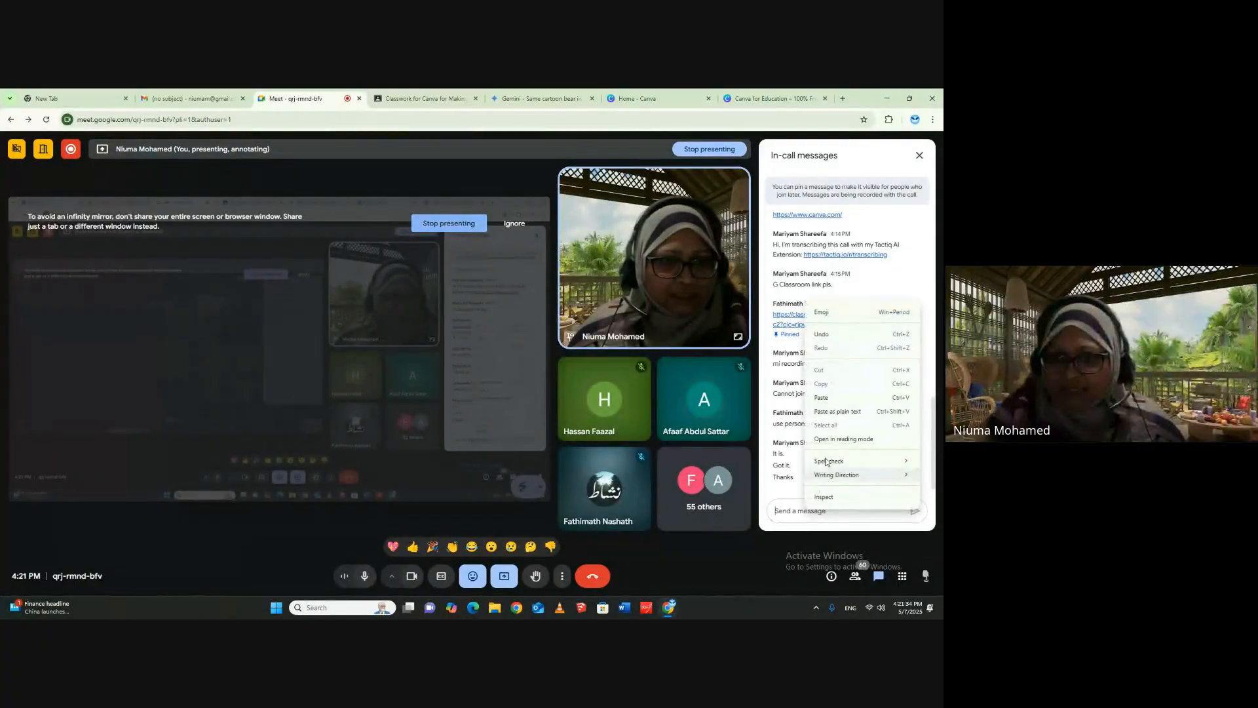
{"action": "left_click", "coordinate": [830, 397]}
{"action": "left_click", "coordinate": [914, 511]}
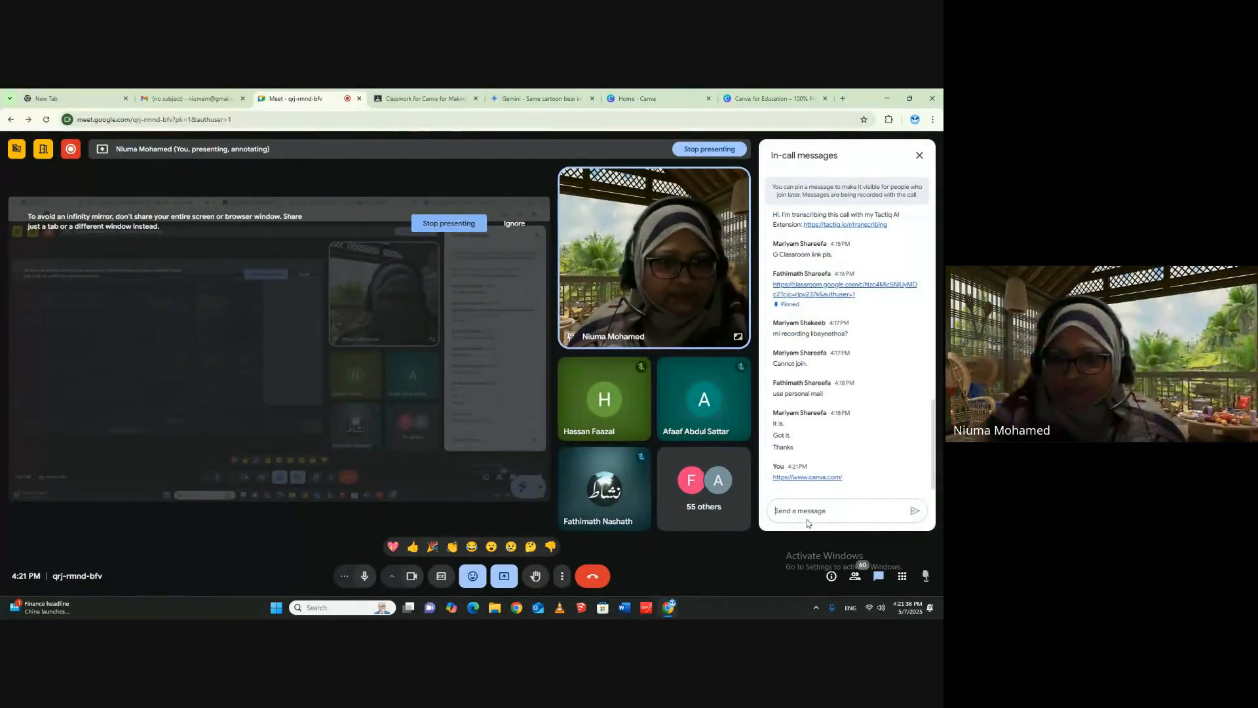
- Send the message "yes" in the Google Meet in-call chat
{"action": "left_click", "coordinate": [798, 511]}
{"action": "type", "text": "yes"}
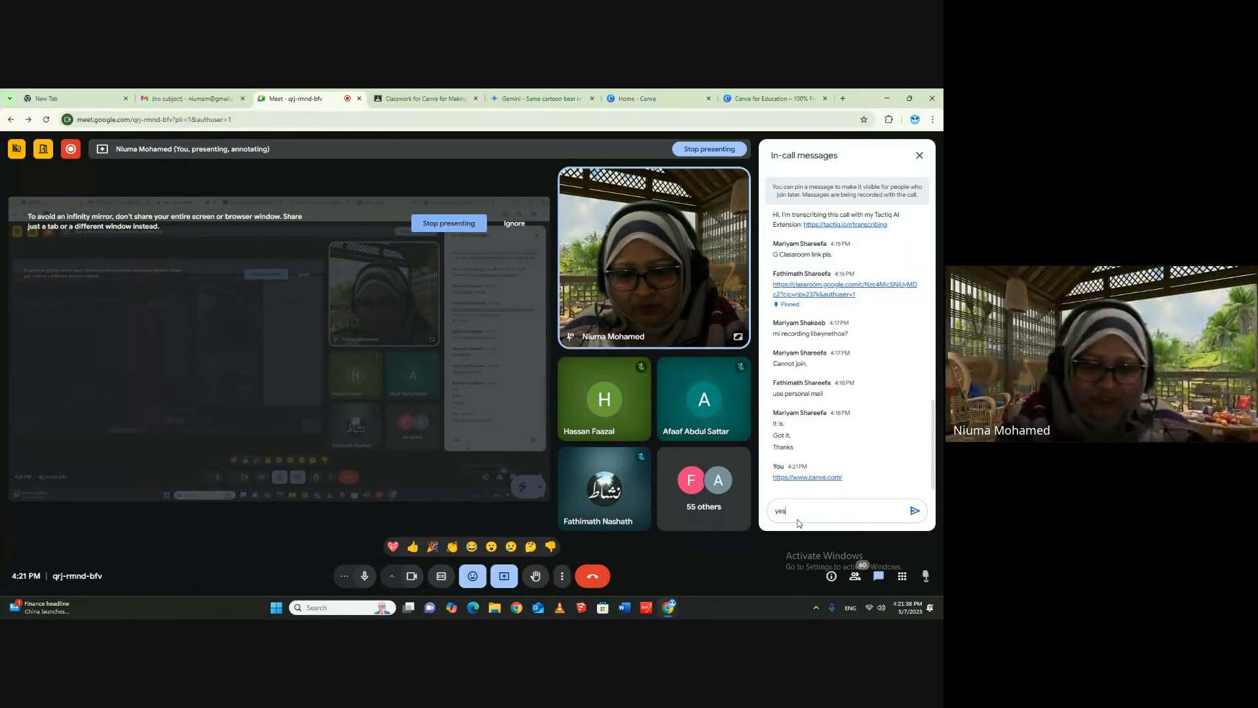
{"action": "key", "text": "Return"}
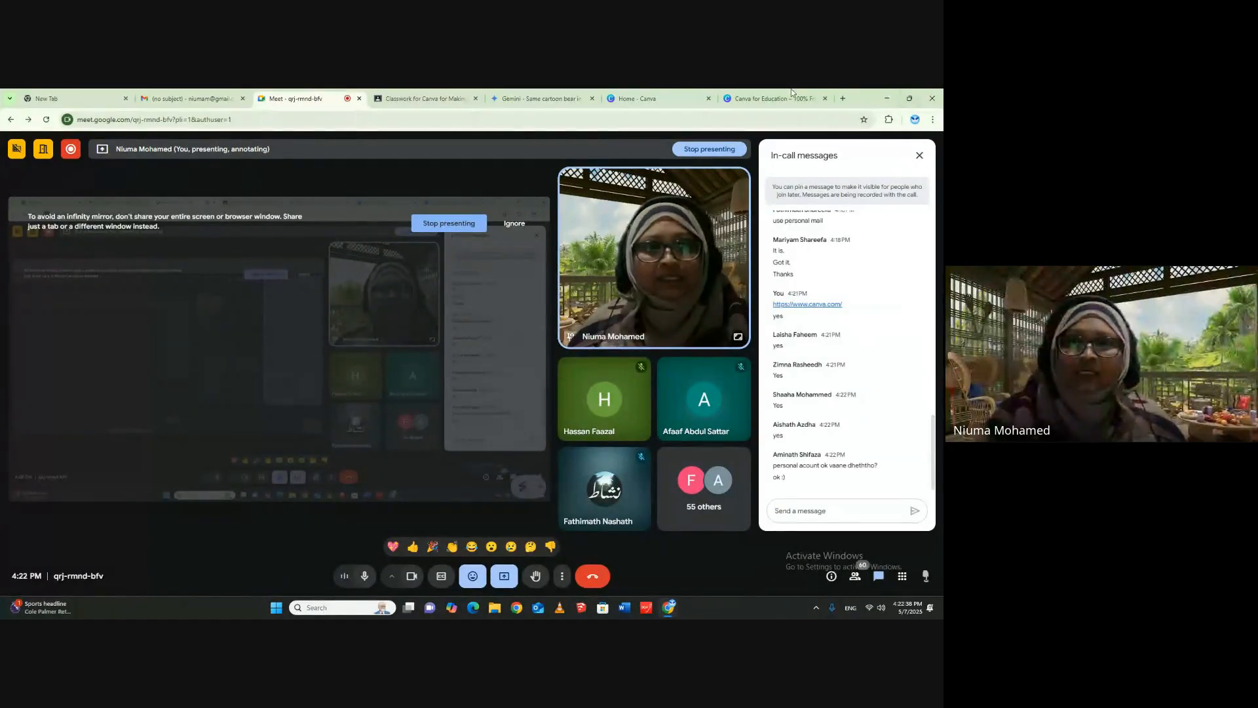
- Switch to Canva, examine the account's purchase history, billing page and Canva Pro plan options, and return to the home page
{"action": "left_click", "coordinate": [656, 96]}
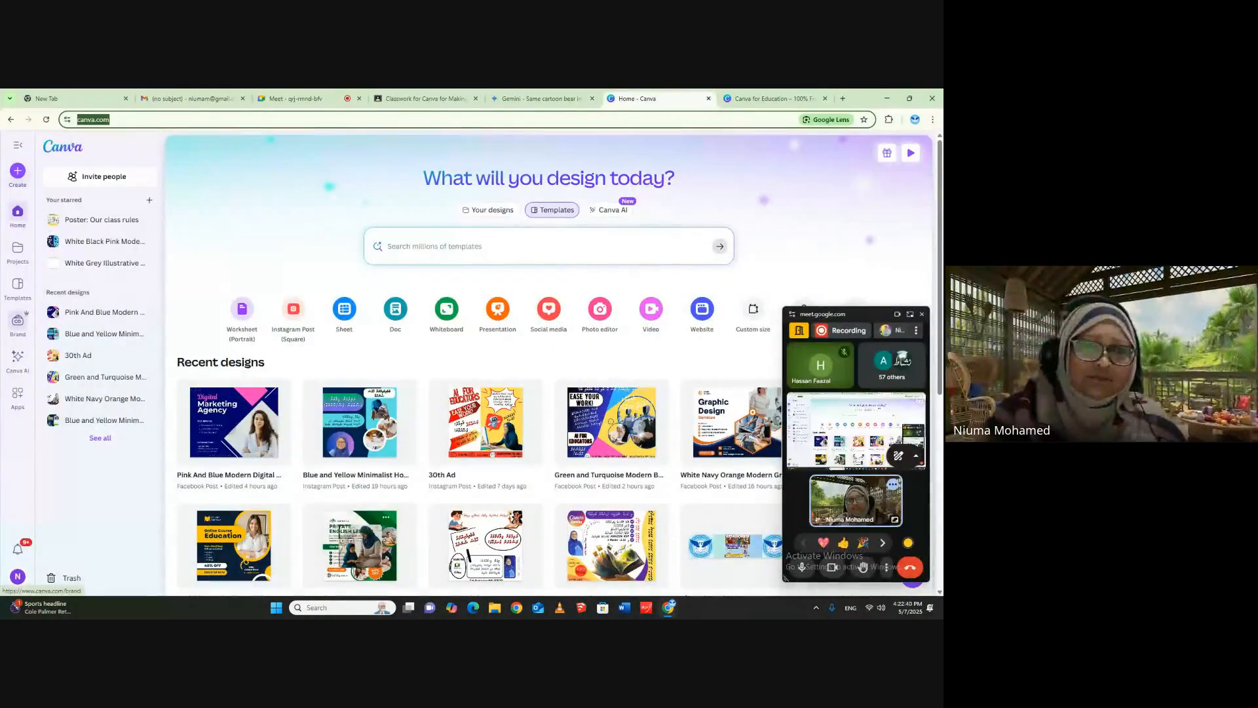
{"action": "scroll", "coordinate": [43, 485], "scroll_direction": "down", "scroll_amount": 3}
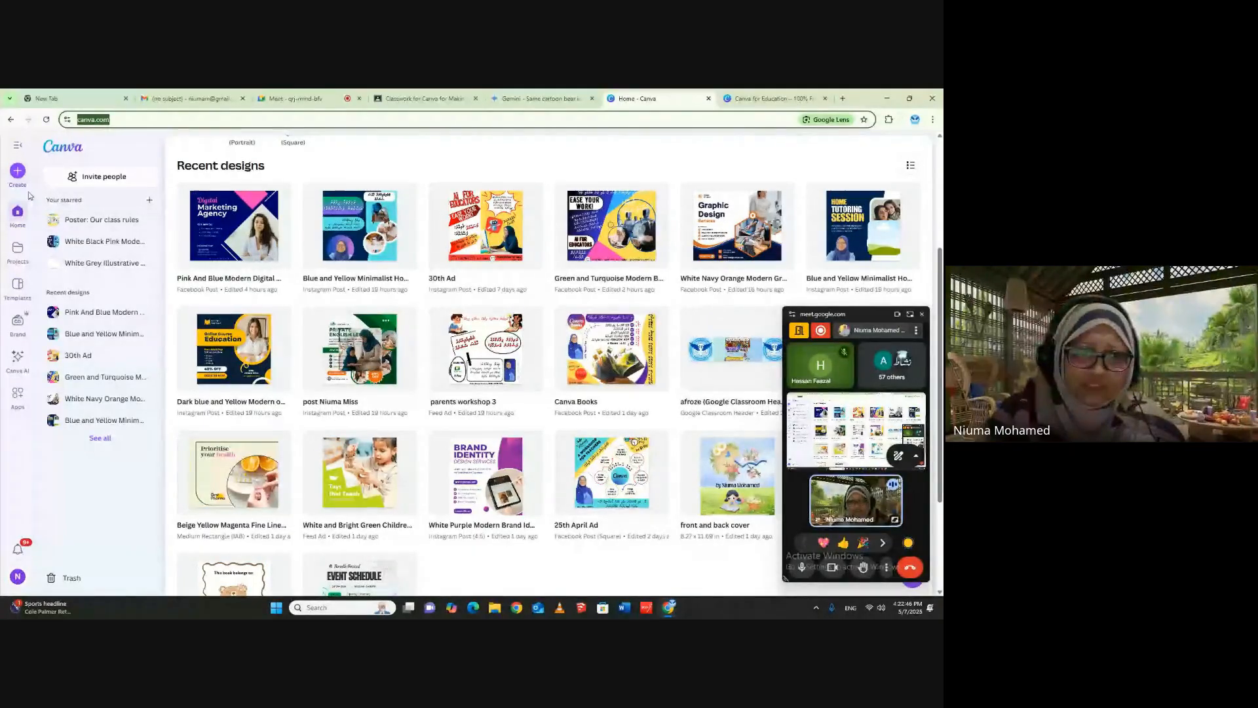
{"action": "left_click", "coordinate": [18, 578]}
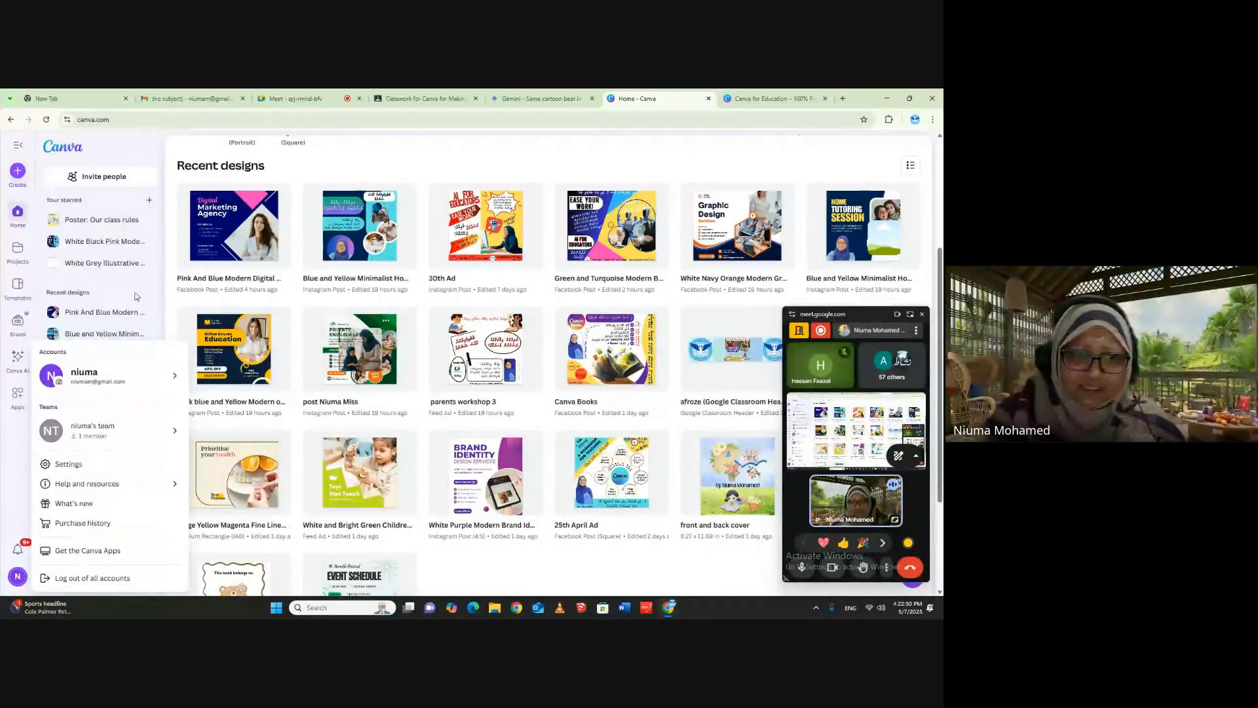
{"action": "left_click", "coordinate": [105, 526]}
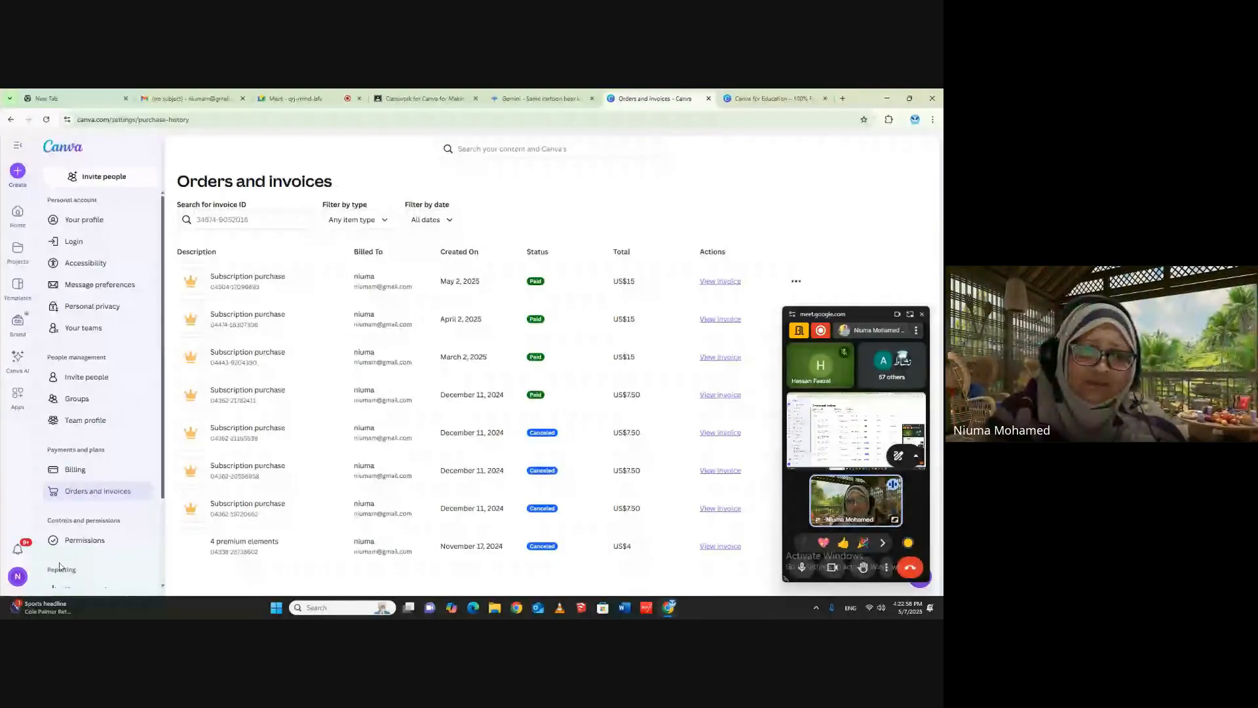
{"action": "left_click", "coordinate": [74, 469]}
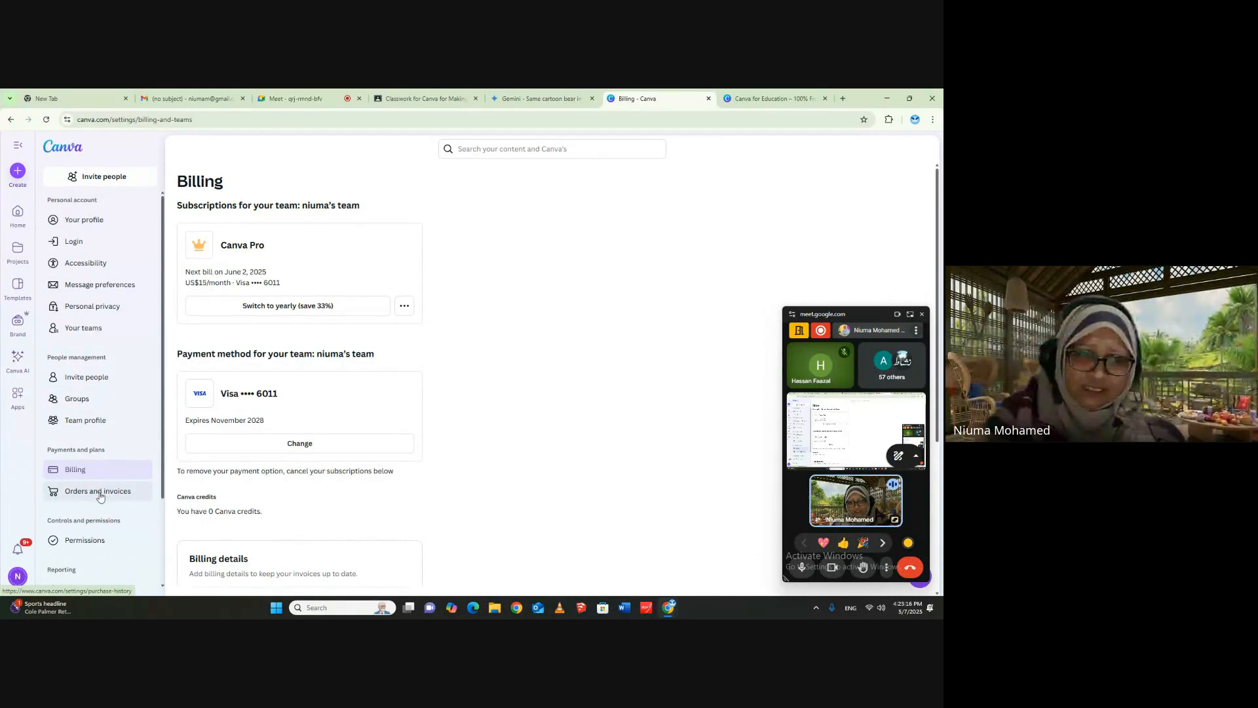
{"action": "left_click", "coordinate": [405, 306]}
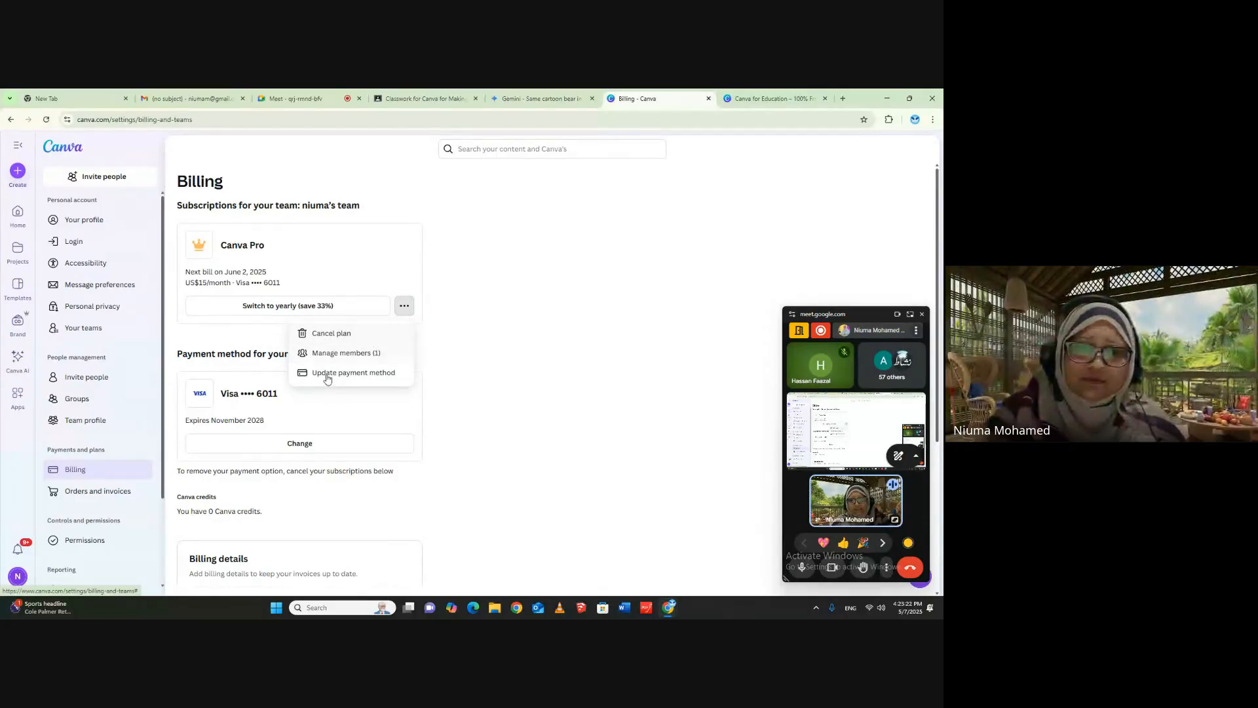
{"action": "left_click", "coordinate": [490, 257]}
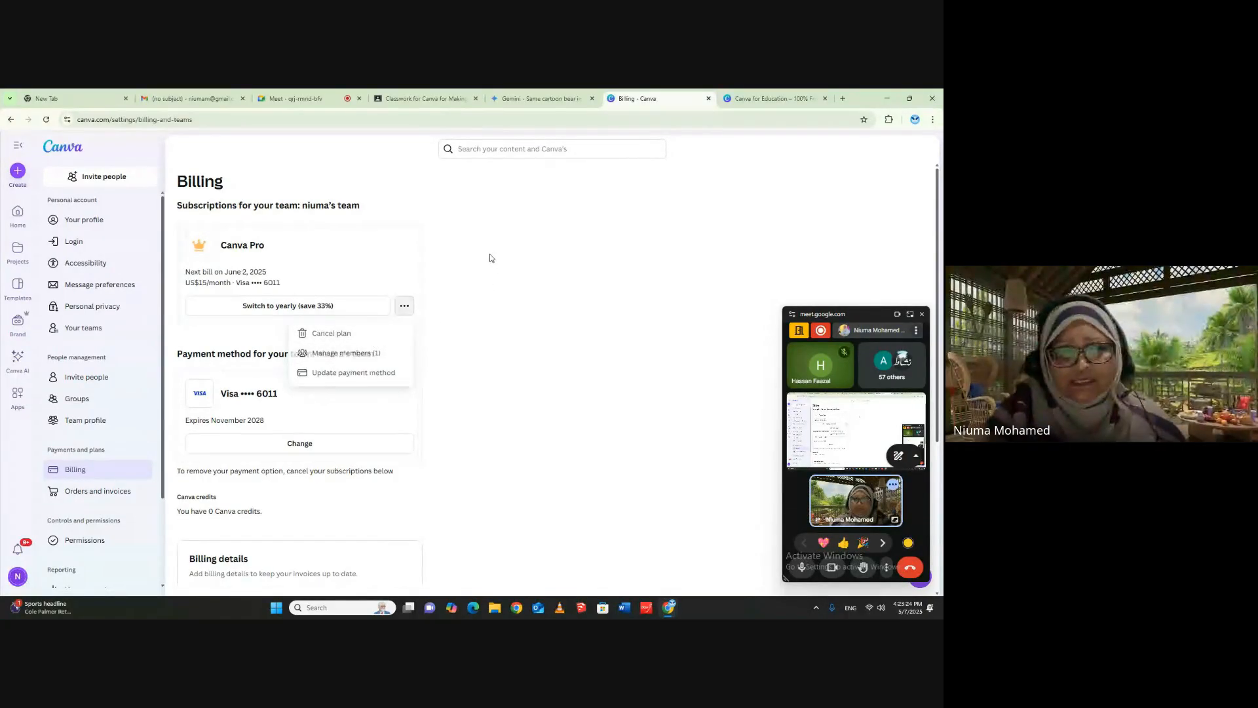
{"action": "left_click", "coordinate": [18, 211]}
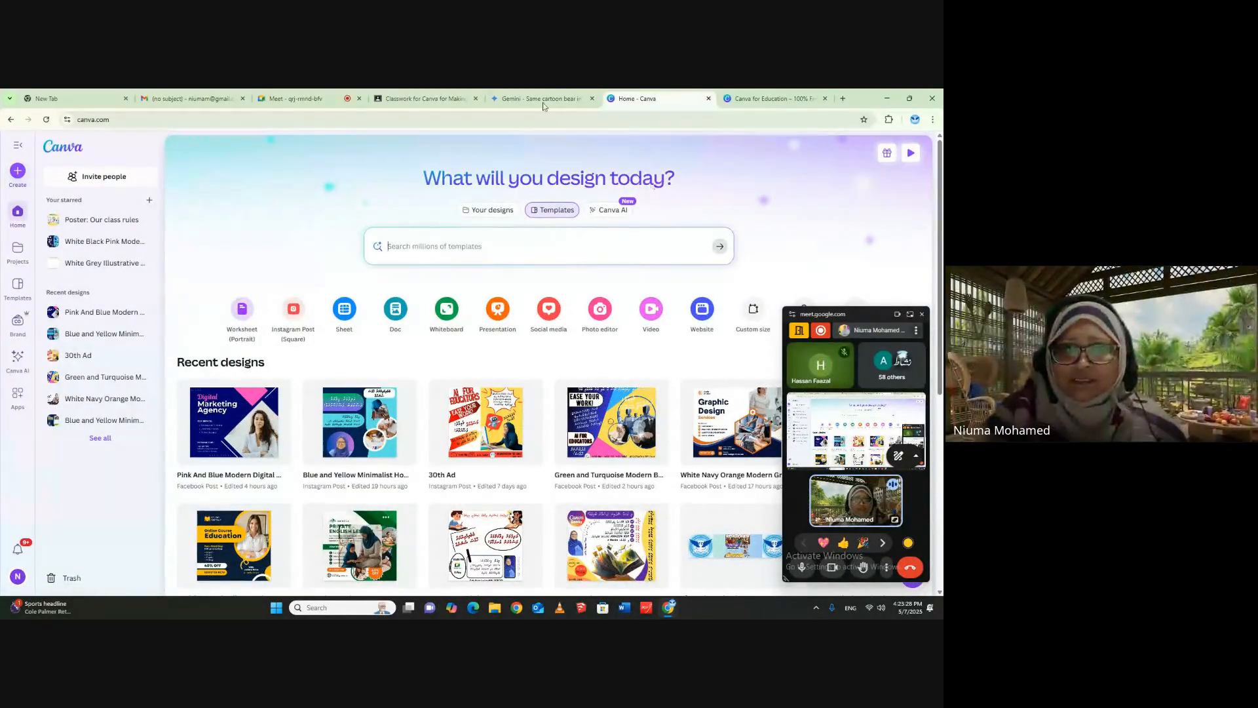
- Close the mail page and the Gemini cartoon bear page in the browser
{"action": "left_click", "coordinate": [367, 102]}
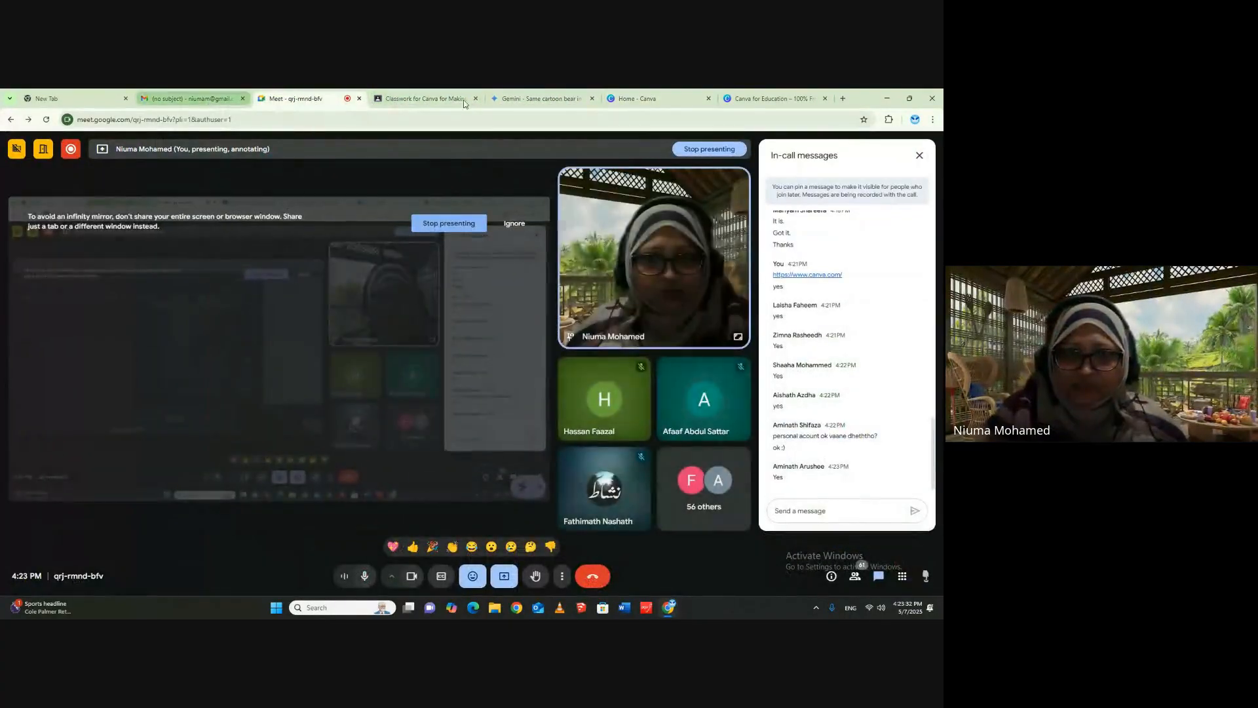
{"action": "left_click", "coordinate": [243, 99]}
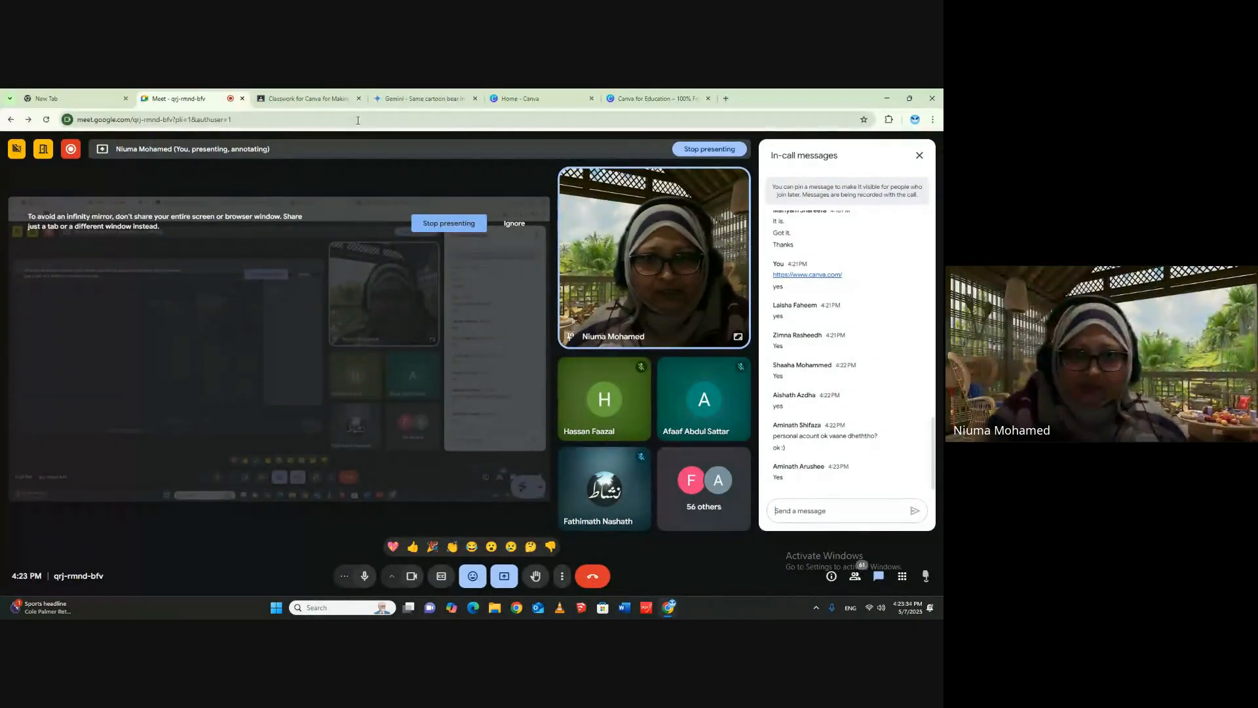
{"action": "left_click", "coordinate": [429, 99]}
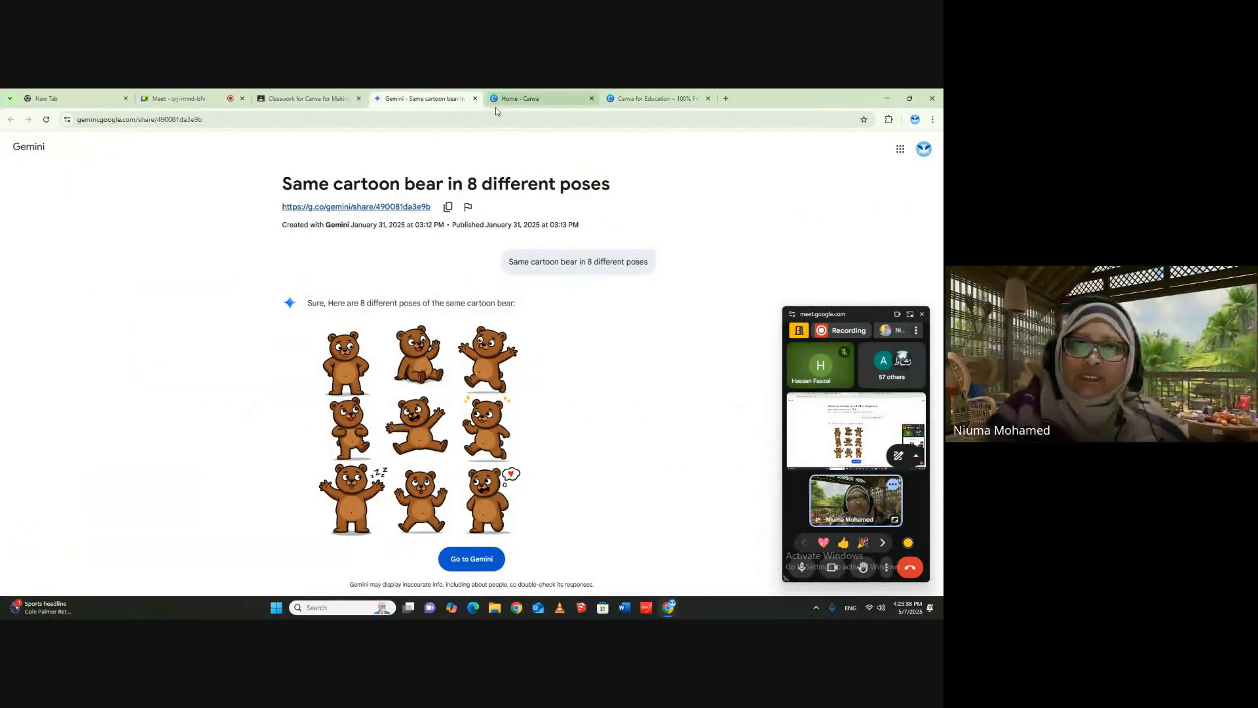
{"action": "left_click", "coordinate": [475, 99]}
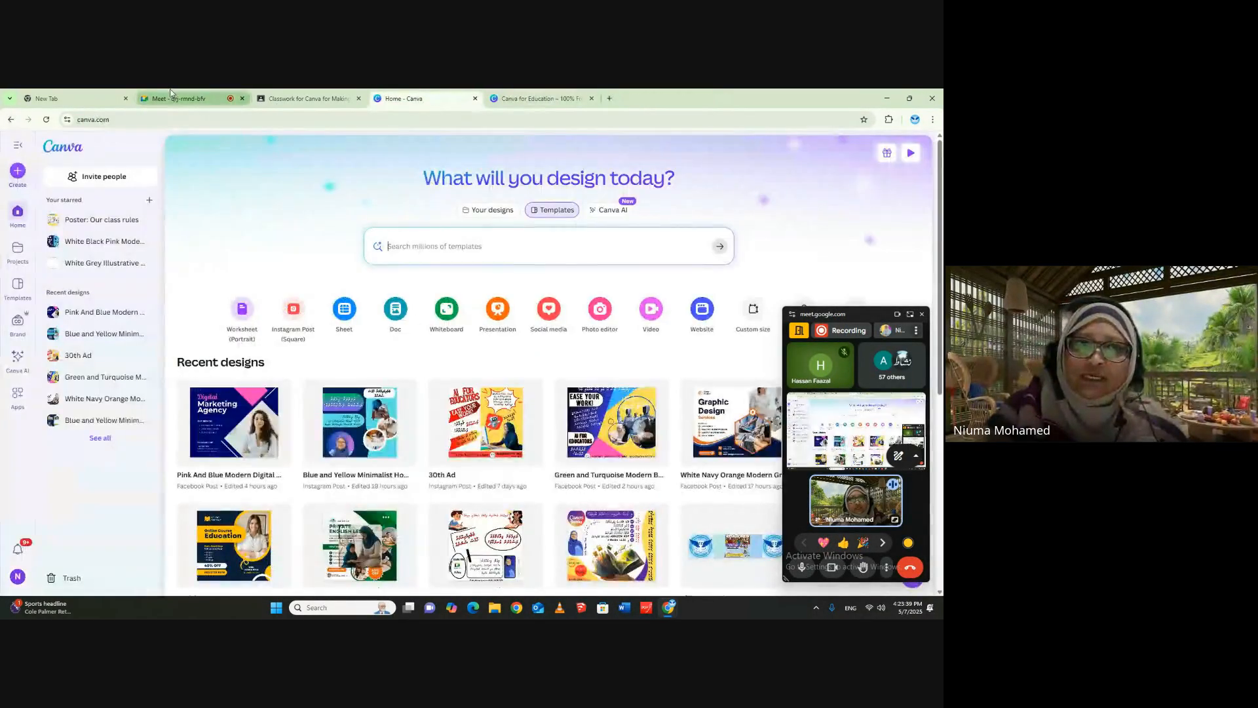
- Expand the Custom Sizes for KDP material in the Classroom Classwork and open its KDP Cover Calculator link
{"action": "left_click", "coordinate": [266, 98]}
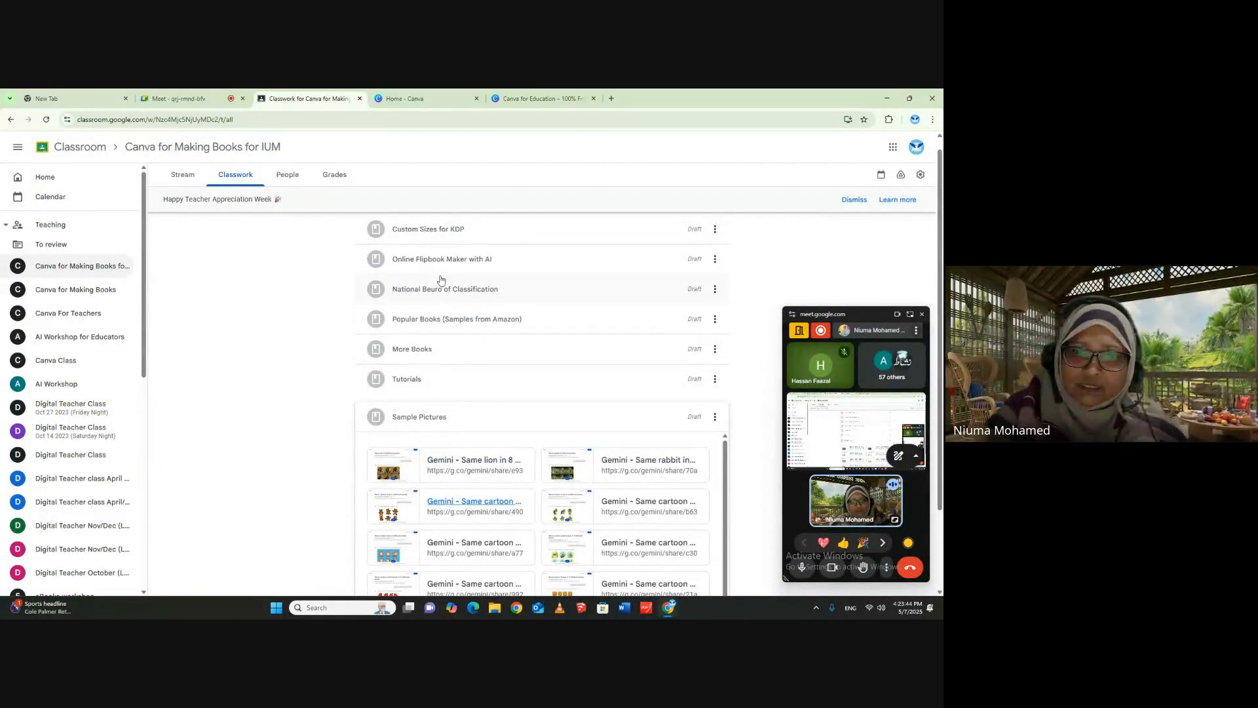
{"action": "left_click", "coordinate": [439, 243]}
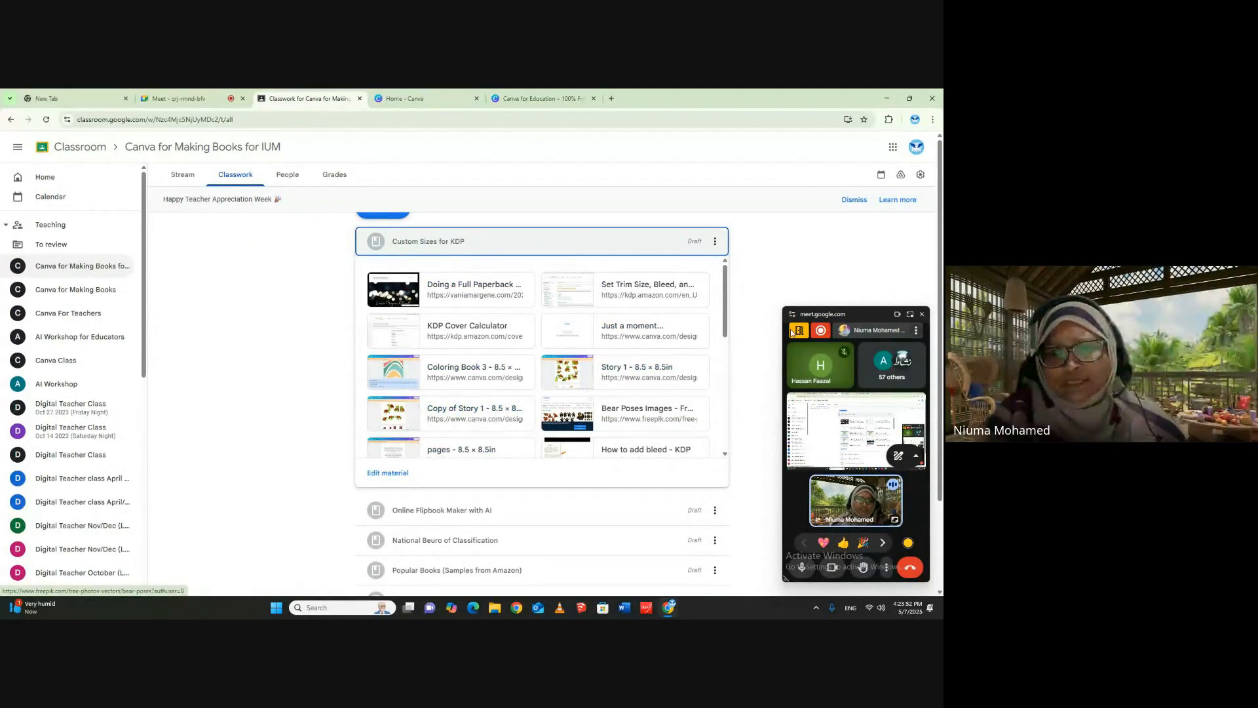
{"action": "mouse_move", "coordinate": [725, 277]}
{"action": "left_mouse_down"}
{"action": "mouse_move", "coordinate": [731, 421]}
{"action": "mouse_move", "coordinate": [725, 269]}
{"action": "mouse_move", "coordinate": [718, 382]}
{"action": "mouse_move", "coordinate": [723, 268]}
{"action": "left_mouse_up"}
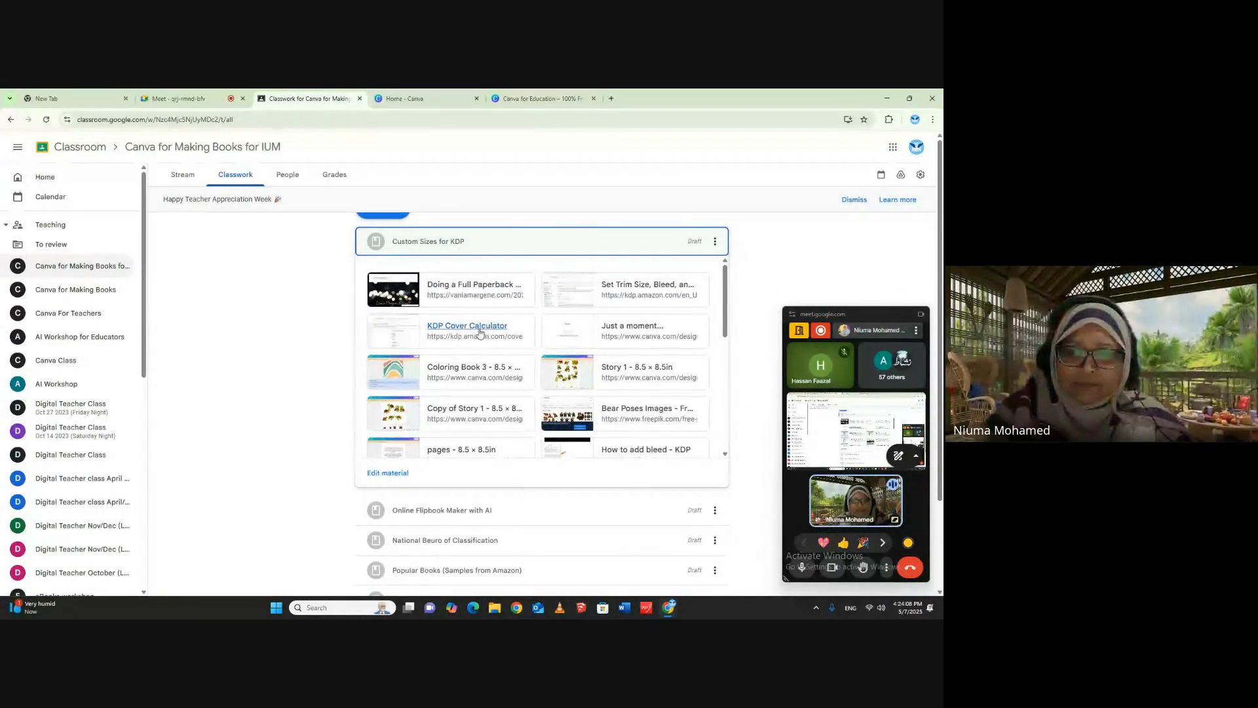
{"action": "left_click", "coordinate": [452, 327]}
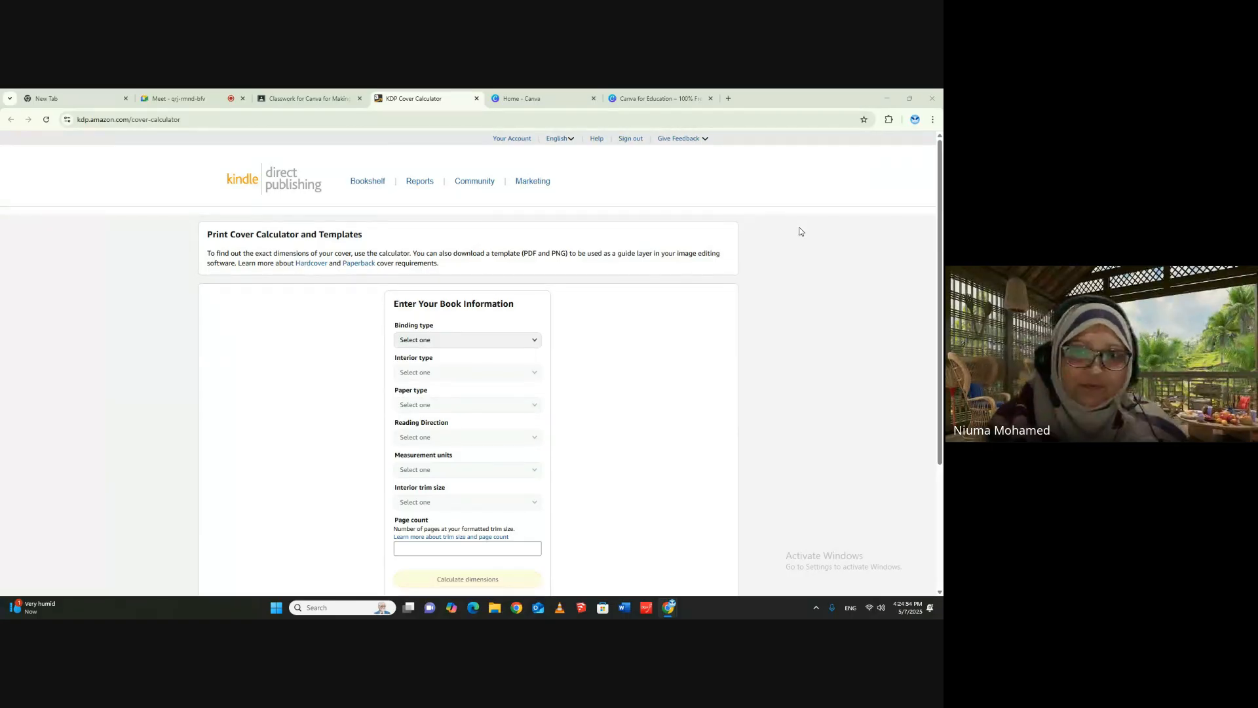
- Copy the address of the KDP Cover Calculator page and send it as an in-call message in the Google Meet chat
{"action": "scroll", "coordinate": [732, 293], "scroll_direction": "down", "scroll_amount": 1}
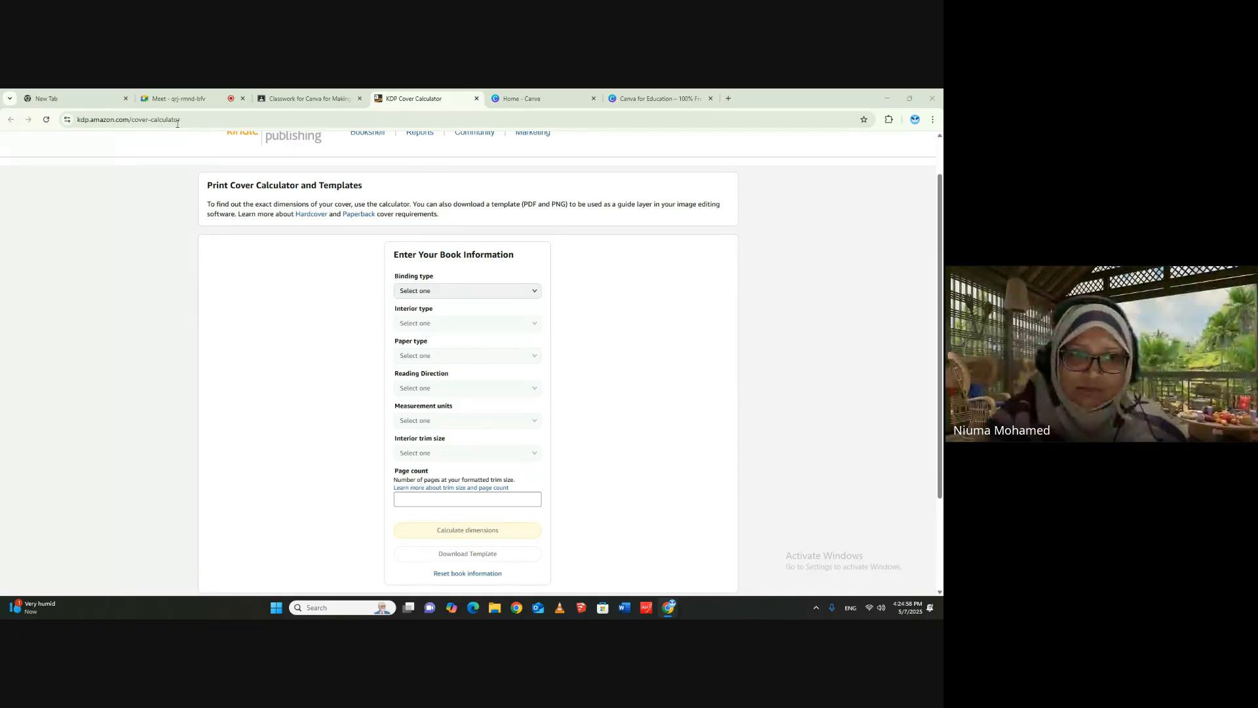
{"action": "left_click", "coordinate": [157, 120]}
{"action": "right_click", "coordinate": [145, 118]}
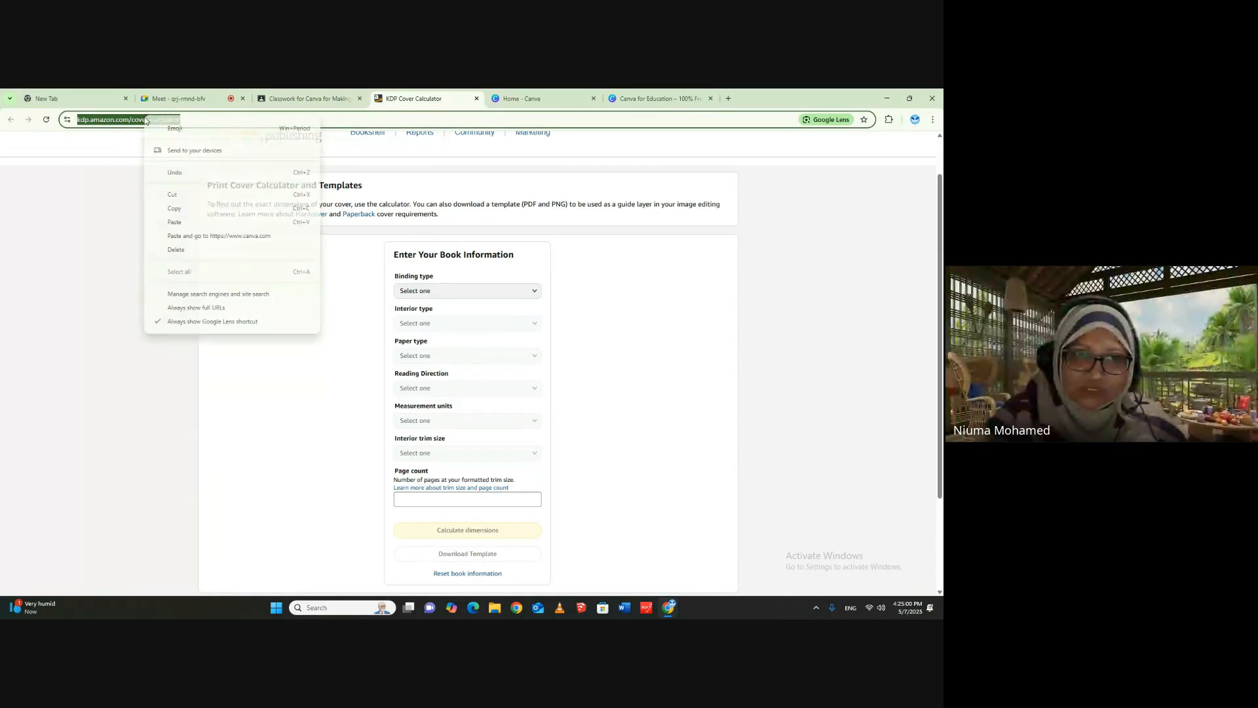
{"action": "left_click", "coordinate": [177, 210]}
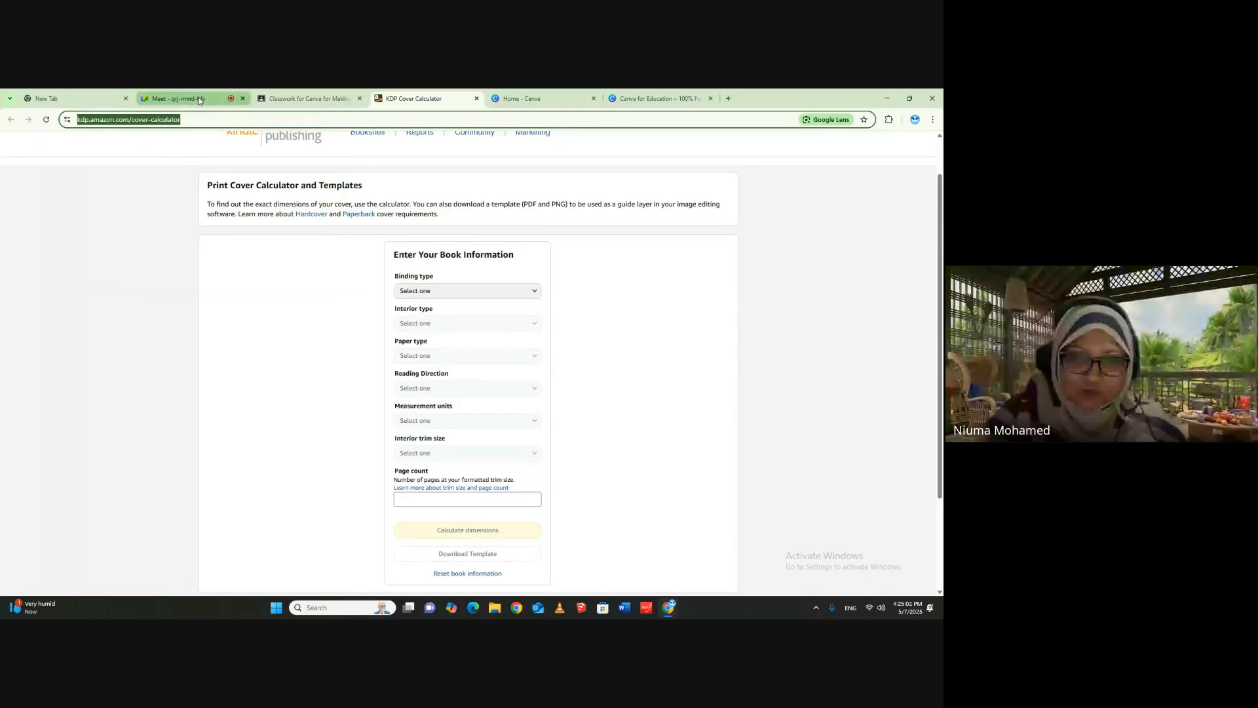
{"action": "left_click", "coordinate": [199, 99]}
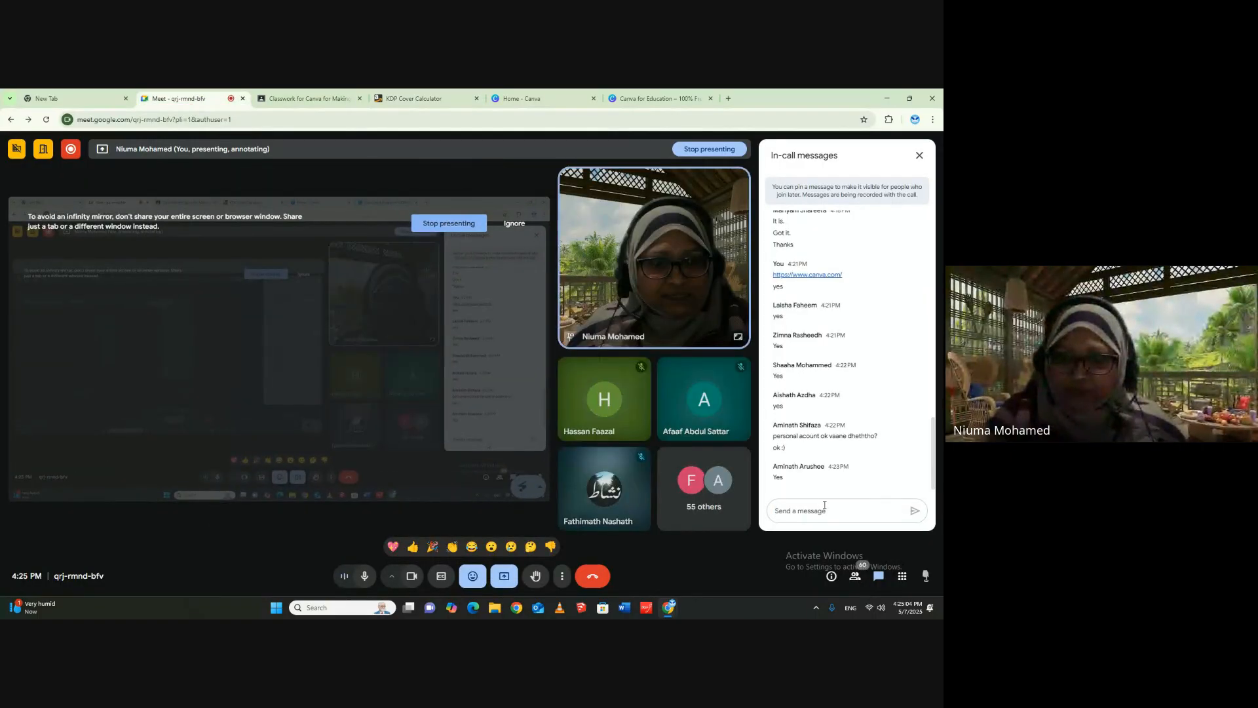
{"action": "right_click", "coordinate": [824, 504]}
{"action": "left_click", "coordinate": [851, 405]}
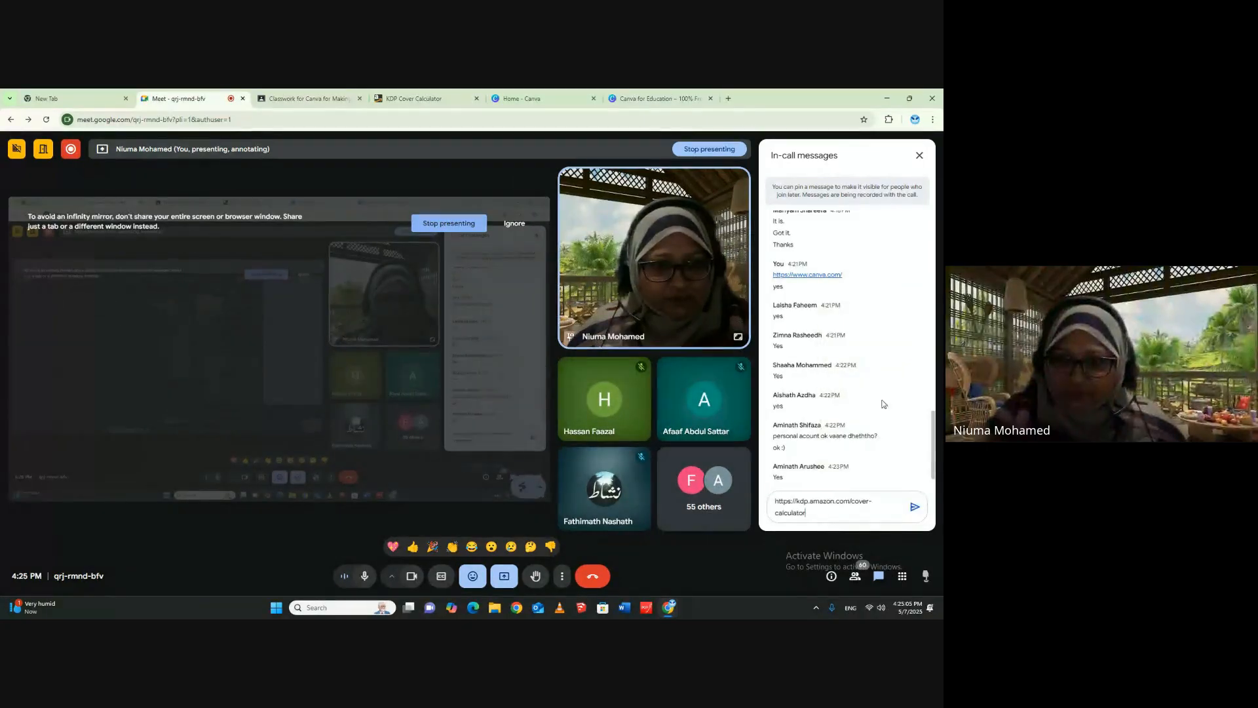
{"action": "left_click", "coordinate": [914, 510]}
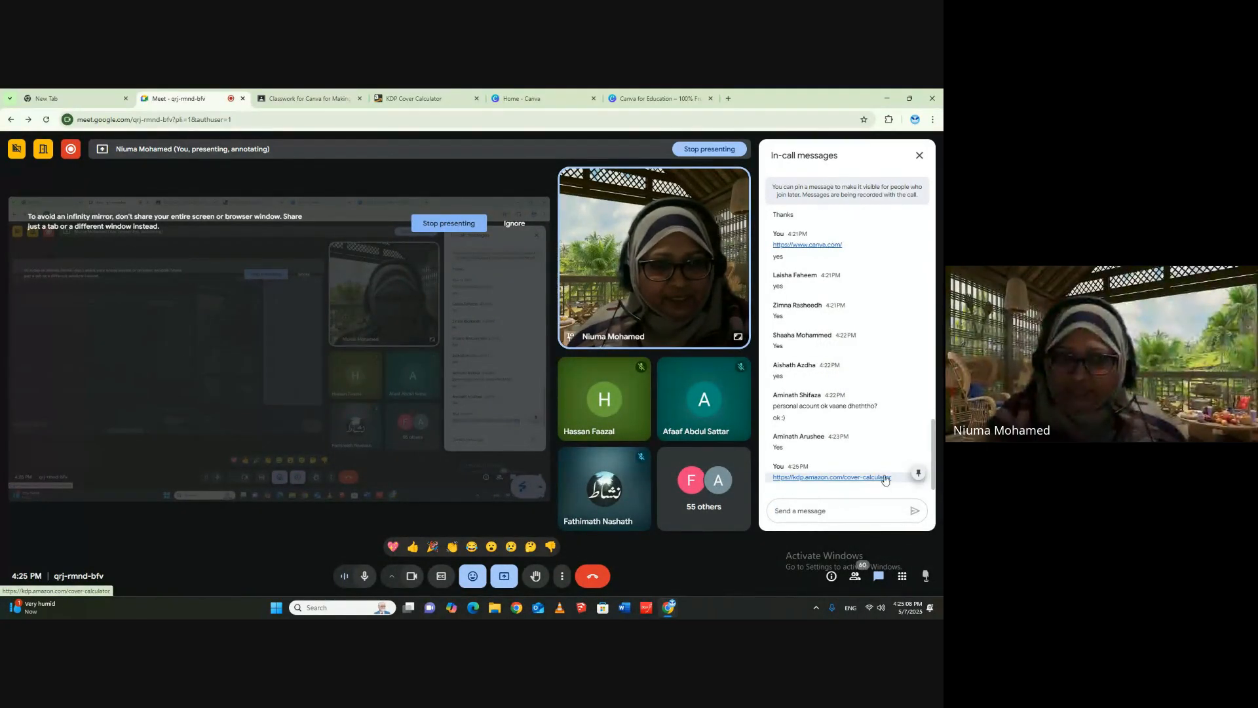
- Return to the KDP Cover Calculator and highlight the Print Cover Calculator and Templates and Enter Your Book Information headings
{"action": "left_click", "coordinate": [421, 98]}
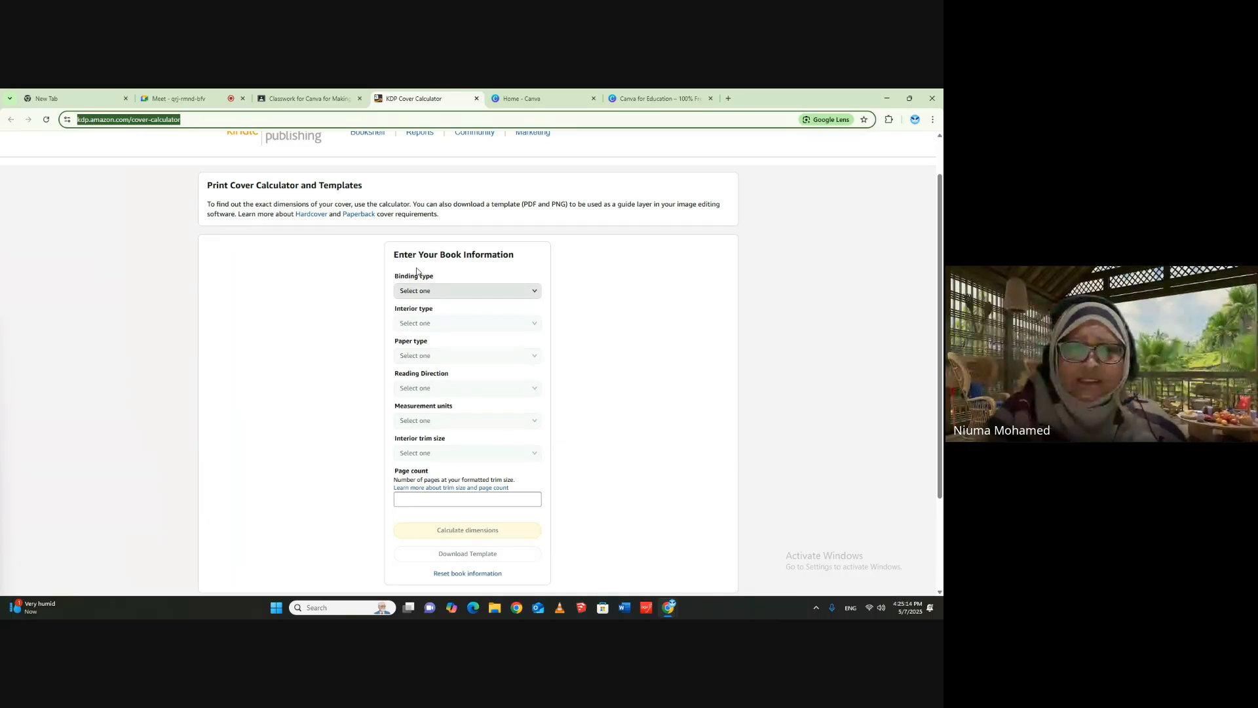
{"action": "left_click_drag", "start_coordinate": [215, 186], "coordinate": [336, 186]}
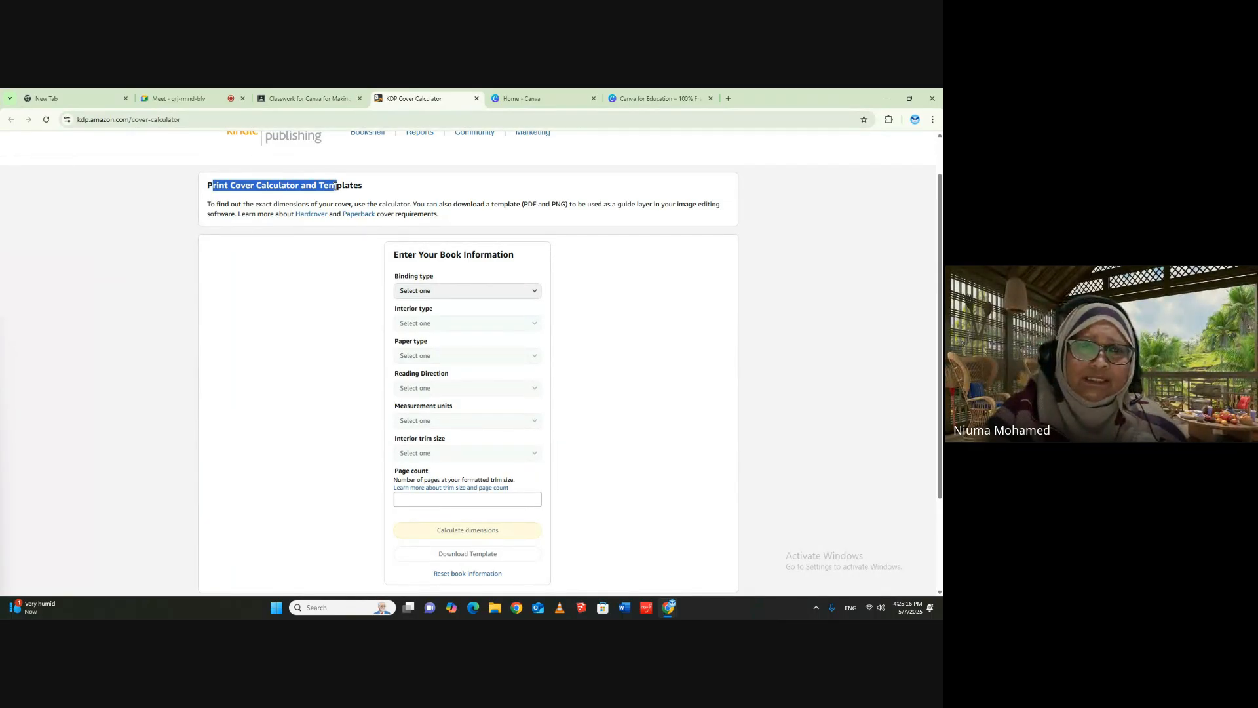
{"action": "left_click", "coordinate": [355, 186]}
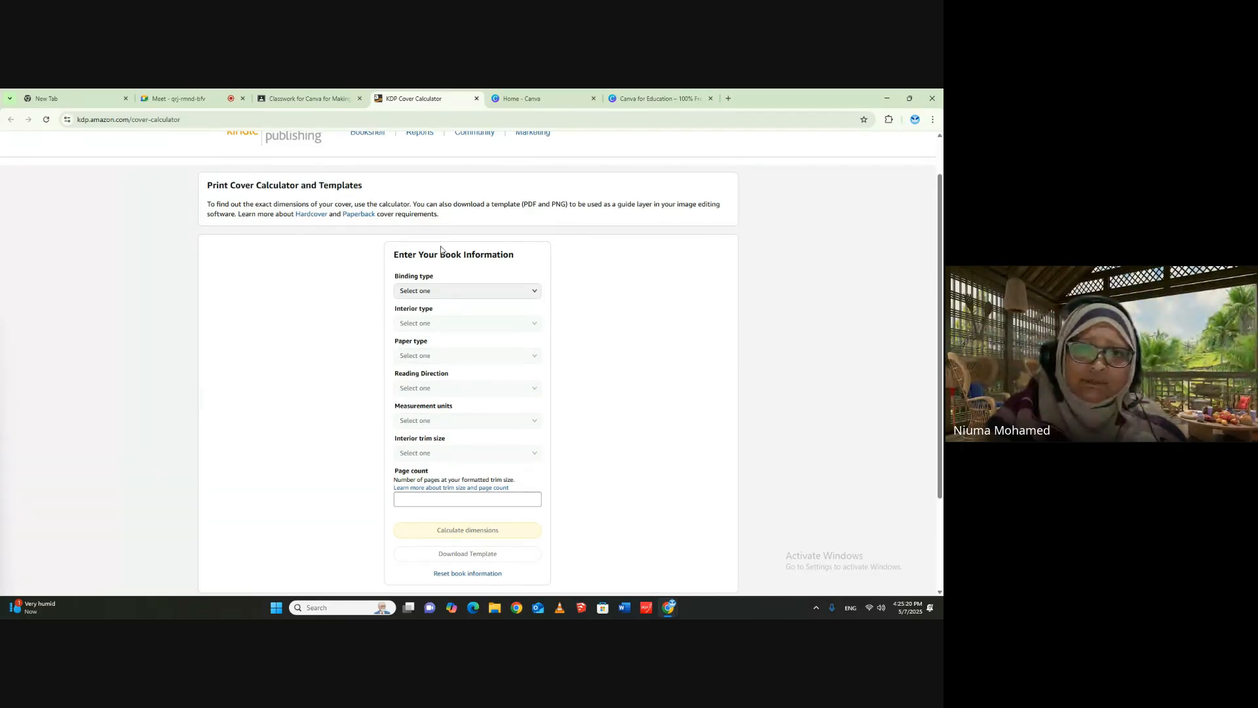
{"action": "left_click_drag", "start_coordinate": [395, 258], "coordinate": [547, 262]}
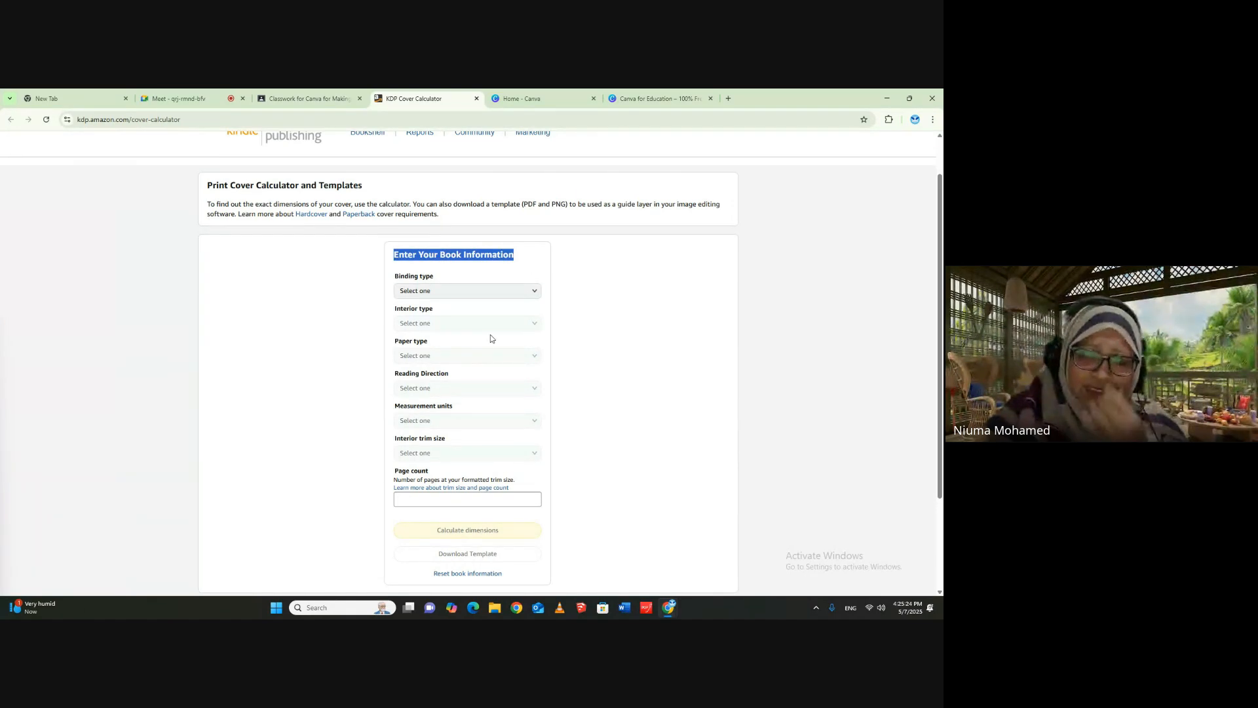
- Compare the interior types offered for a Paperback binding with those offered for a Hardcover binding
{"action": "left_click", "coordinate": [538, 295]}
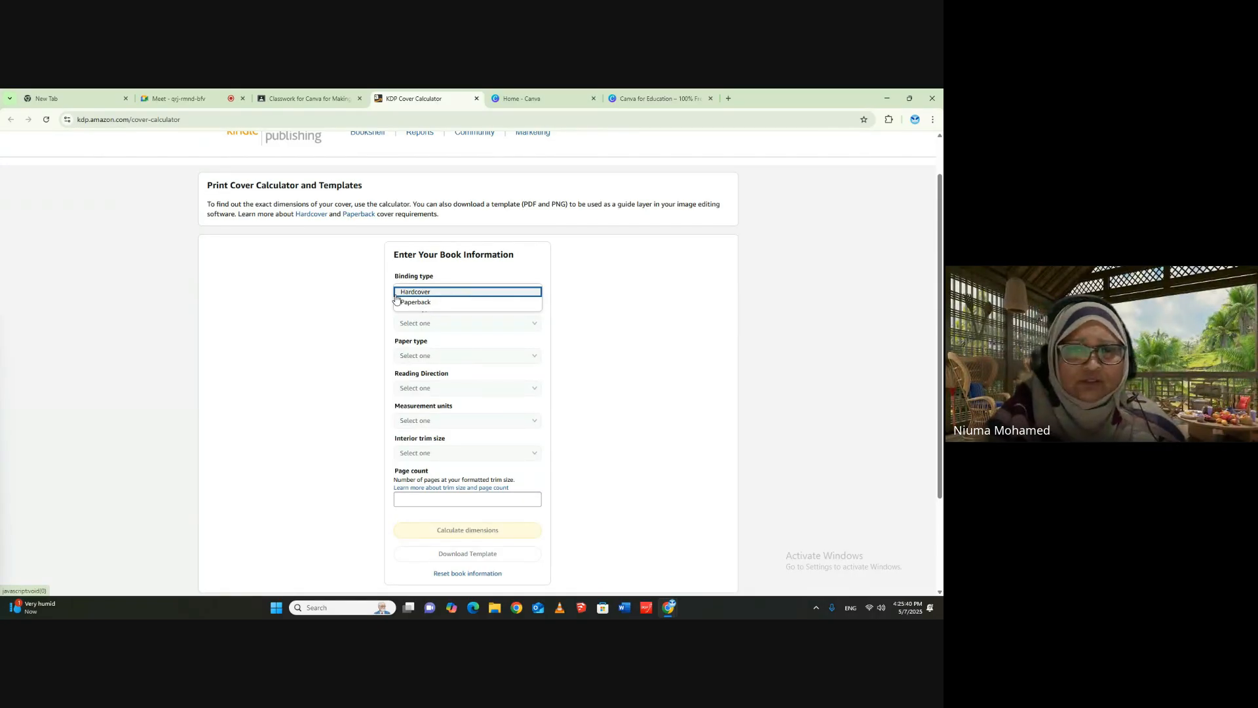
{"action": "left_click", "coordinate": [489, 302]}
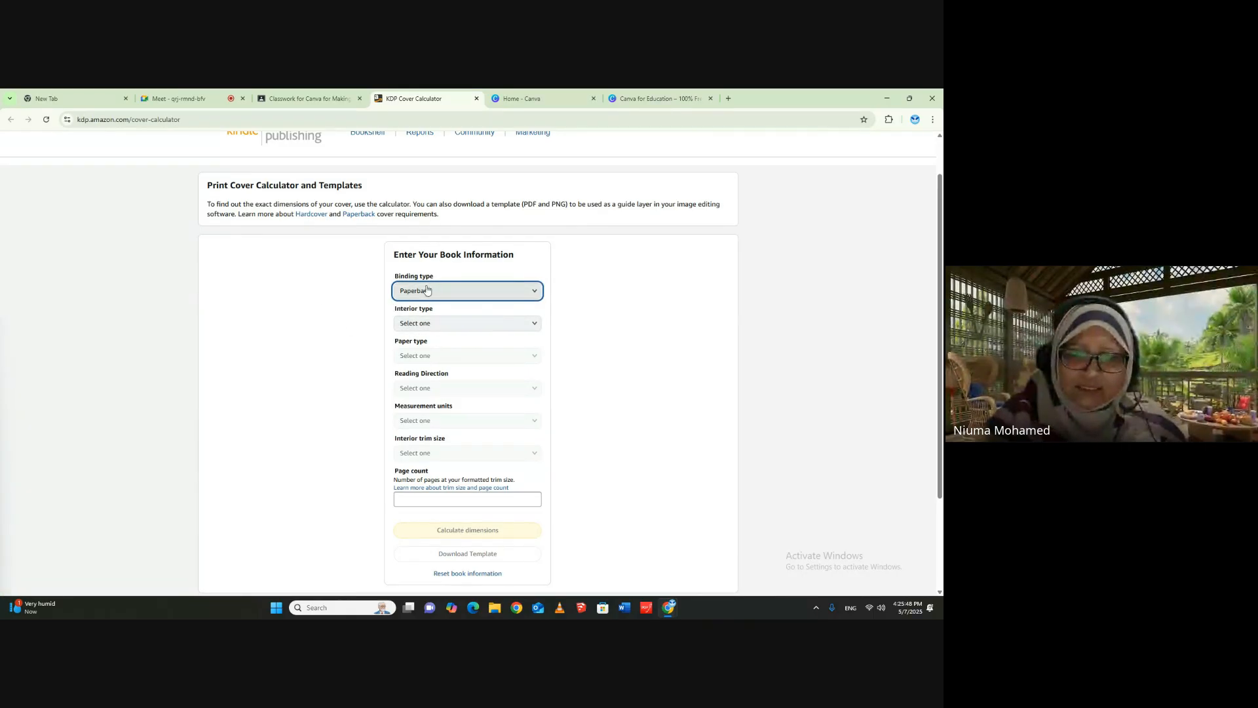
{"action": "left_click", "coordinate": [445, 324]}
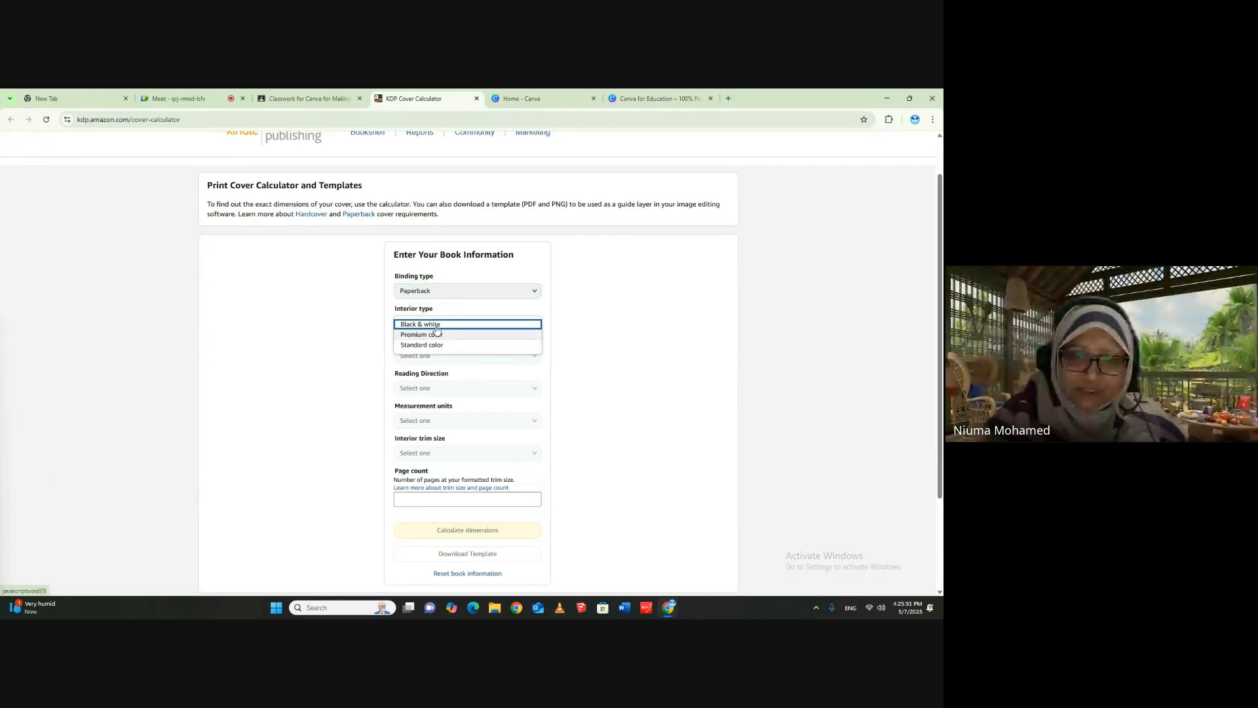
{"action": "left_click", "coordinate": [431, 291]}
{"action": "left_click", "coordinate": [431, 291]}
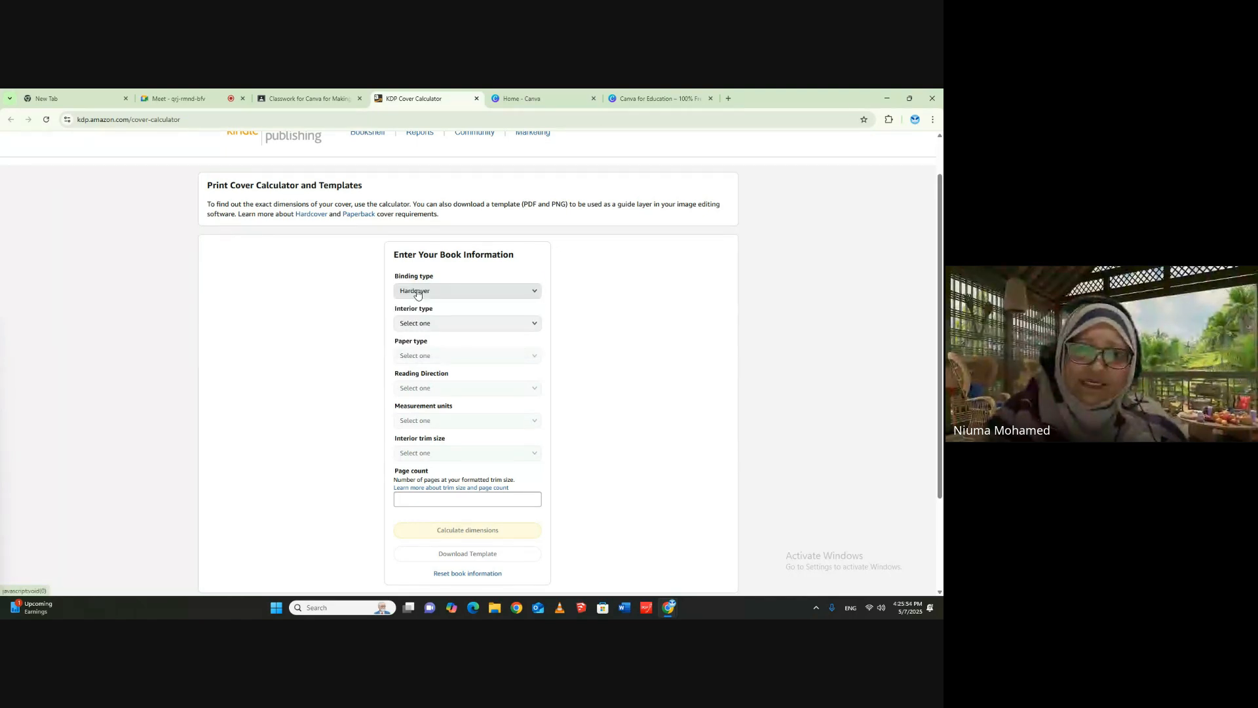
{"action": "left_click", "coordinate": [404, 323]}
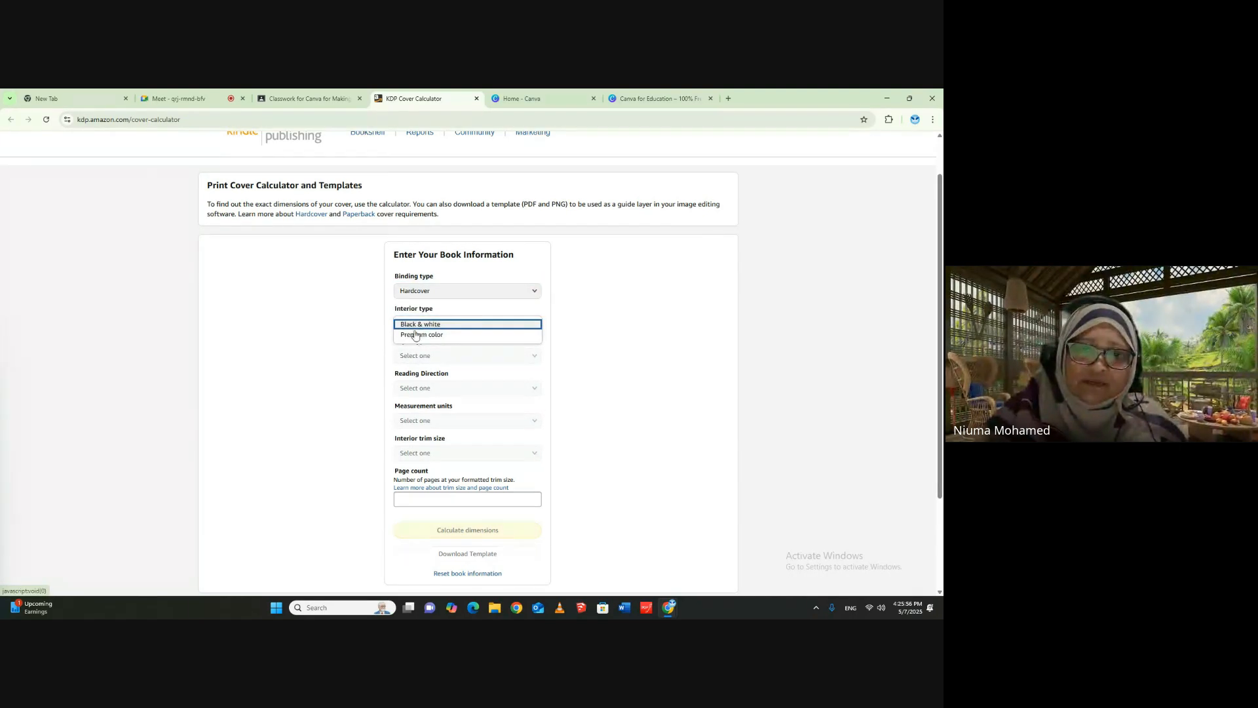
- Check which paper types are offered for a Paperback binding with a Premium color interior
{"action": "left_click", "coordinate": [454, 289]}
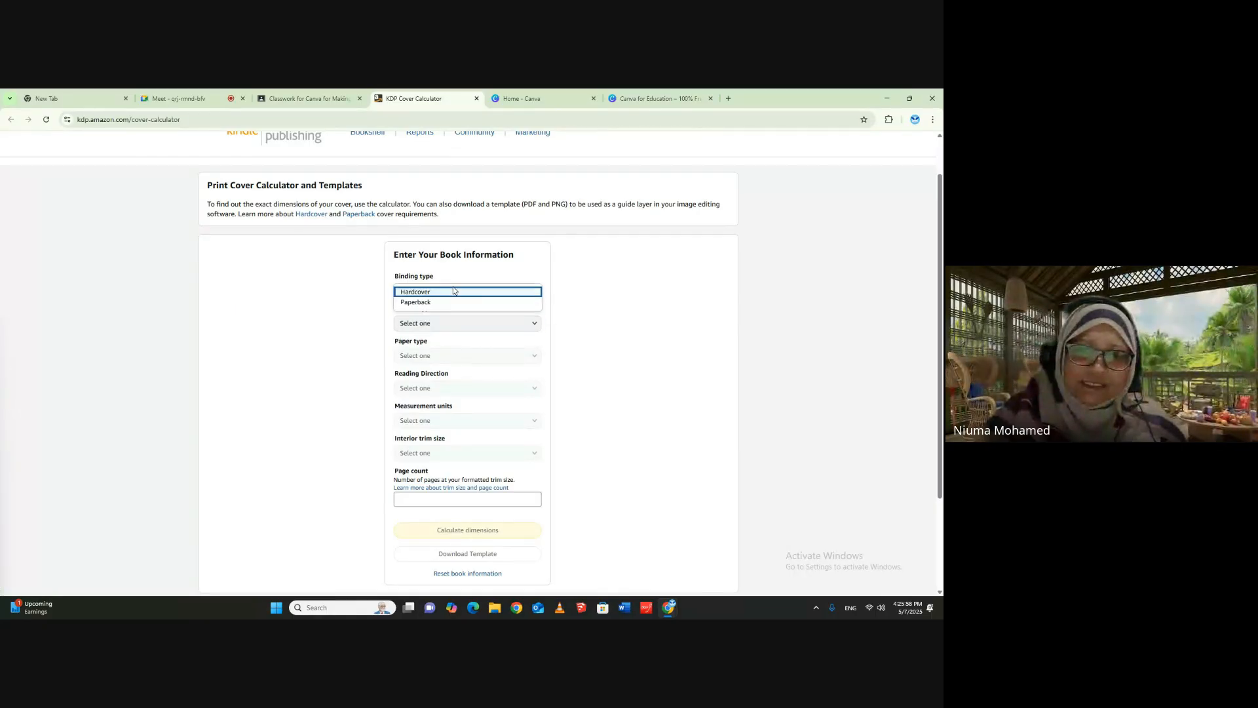
{"action": "left_click", "coordinate": [423, 303]}
{"action": "left_click", "coordinate": [419, 324]}
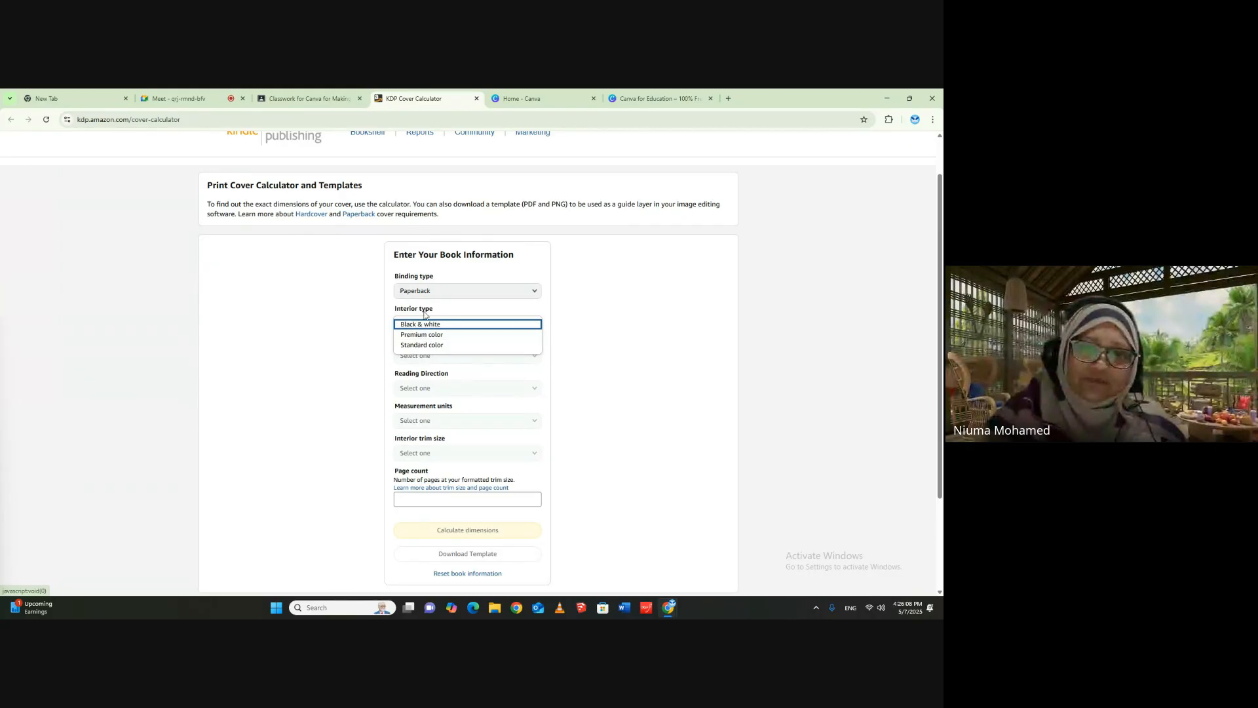
{"action": "left_click", "coordinate": [417, 334]}
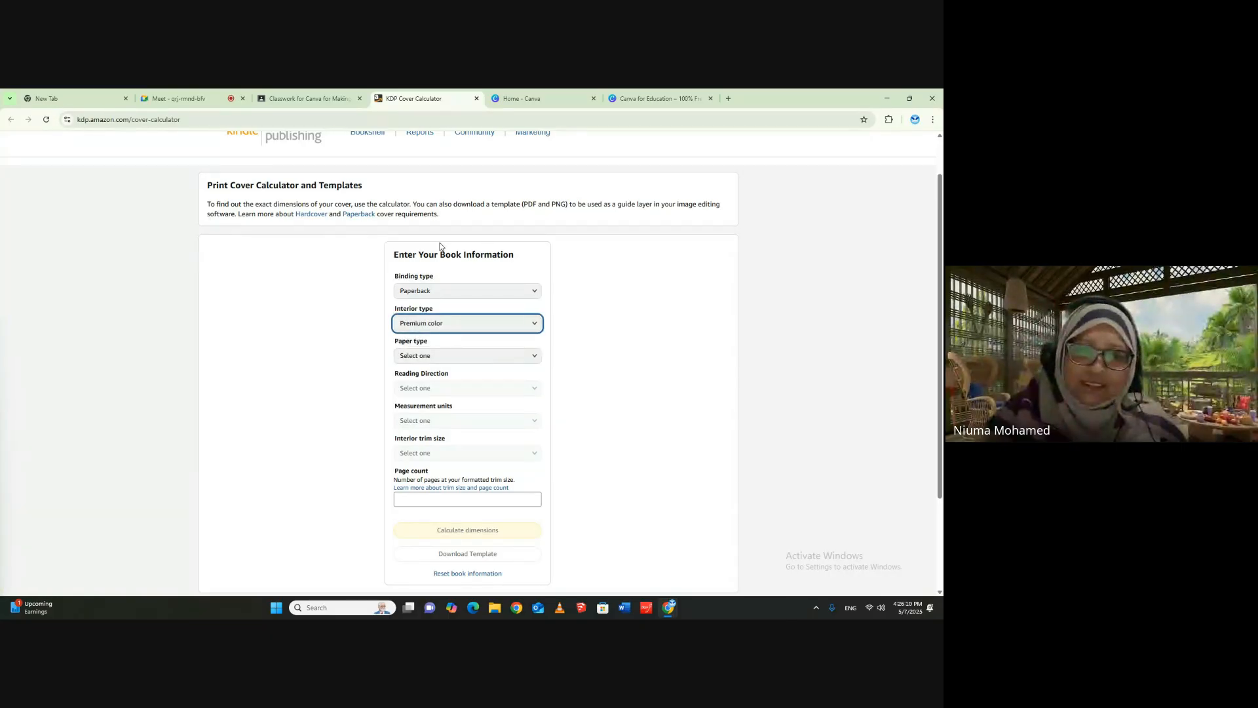
{"action": "left_click", "coordinate": [425, 359]}
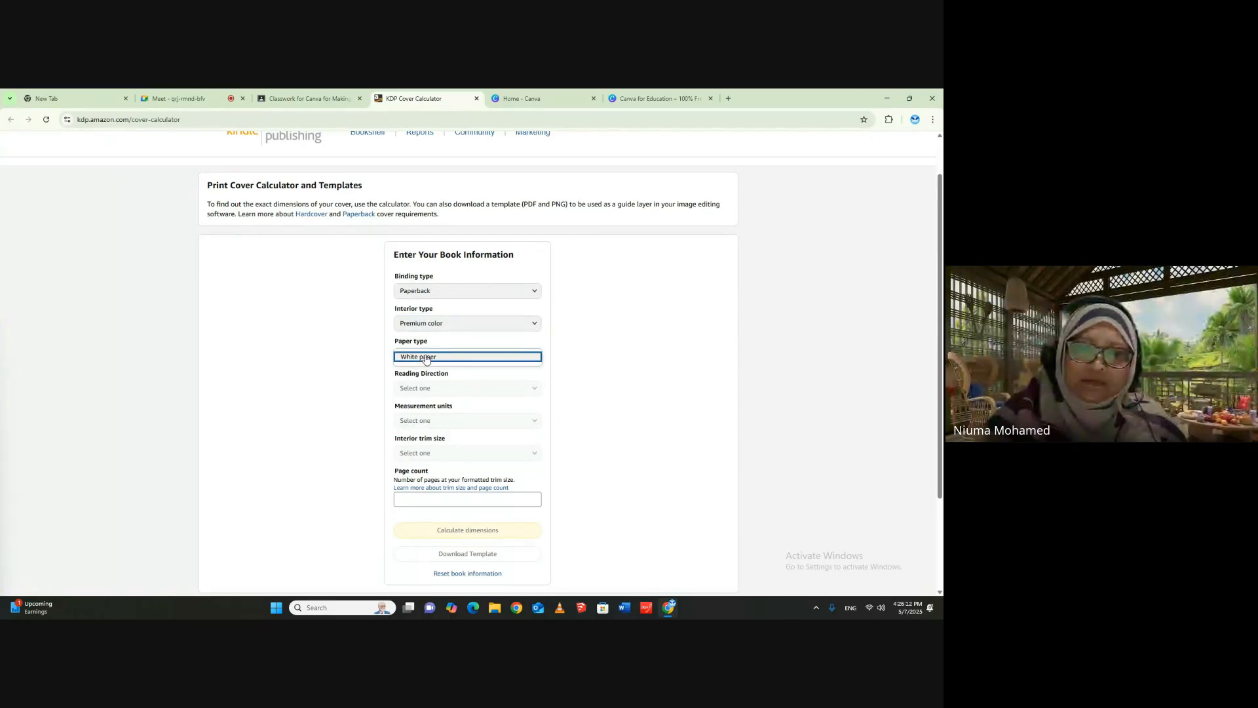
{"action": "left_click", "coordinate": [419, 367]}
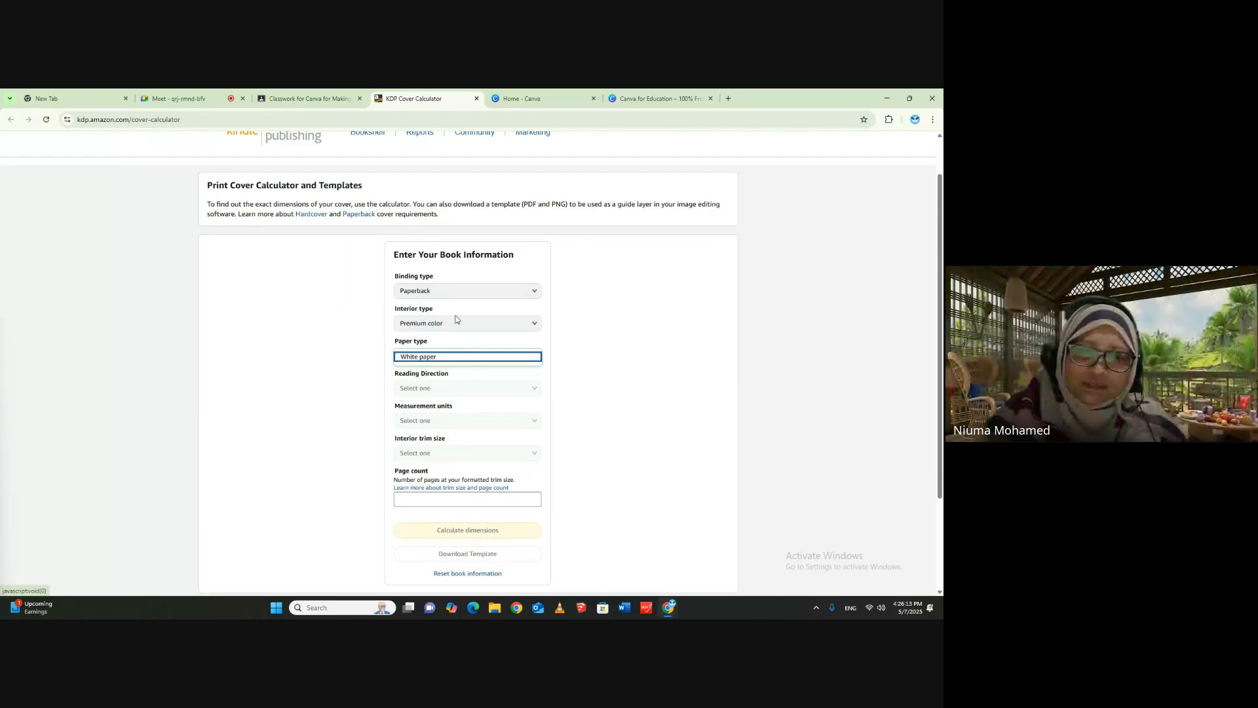
- Check the paper types offered for a Hardcover binding with a Premium color interior and choose White paper
{"action": "left_click", "coordinate": [423, 291]}
{"action": "left_click", "coordinate": [424, 298]}
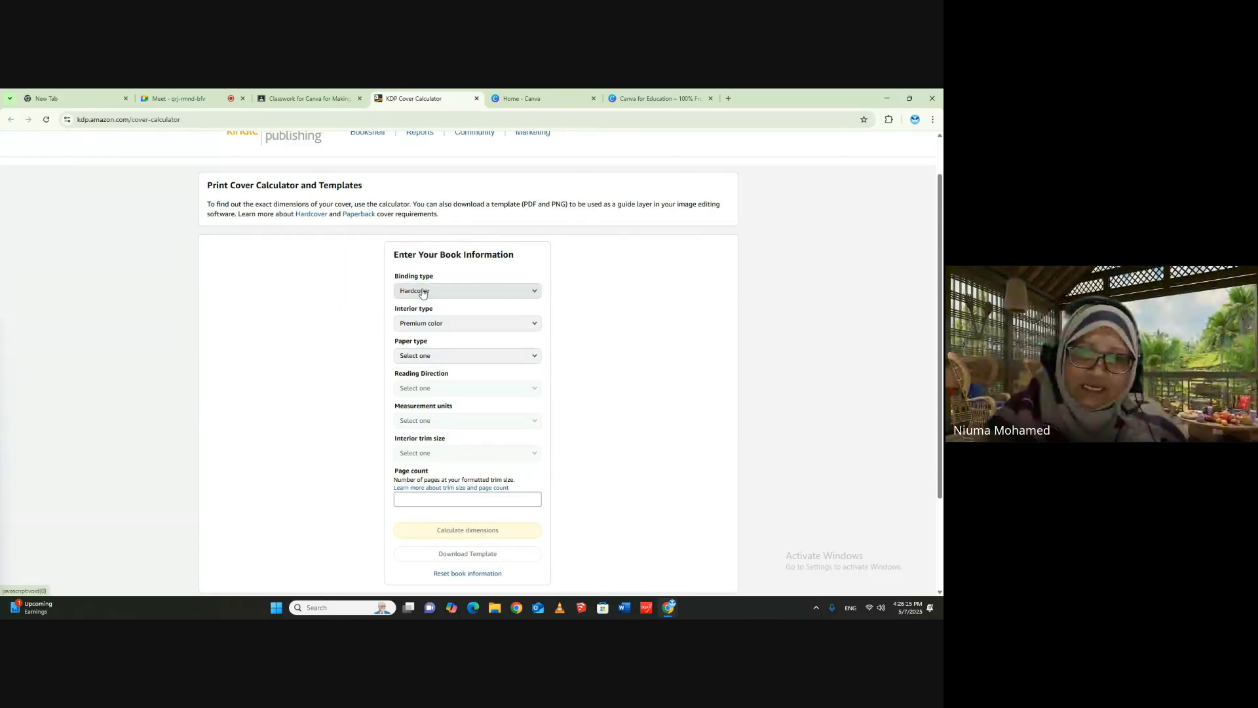
{"action": "left_click", "coordinate": [436, 324]}
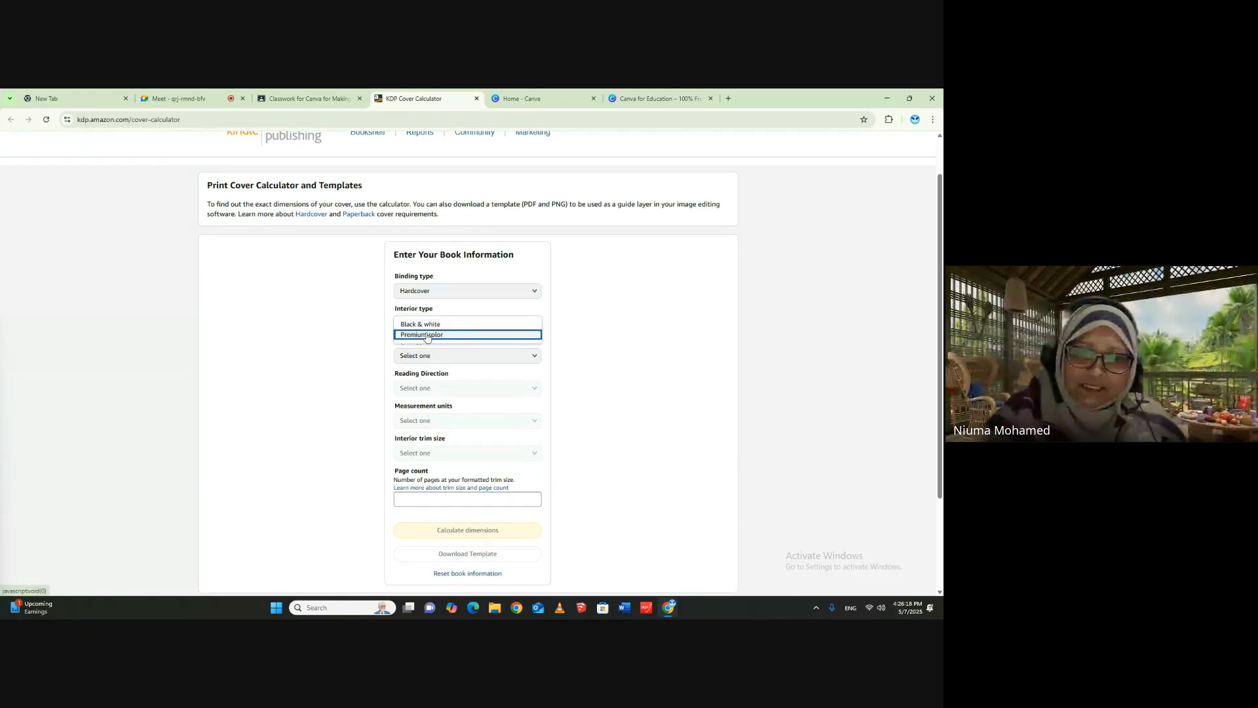
{"action": "left_click", "coordinate": [425, 335]}
{"action": "left_click", "coordinate": [452, 355]}
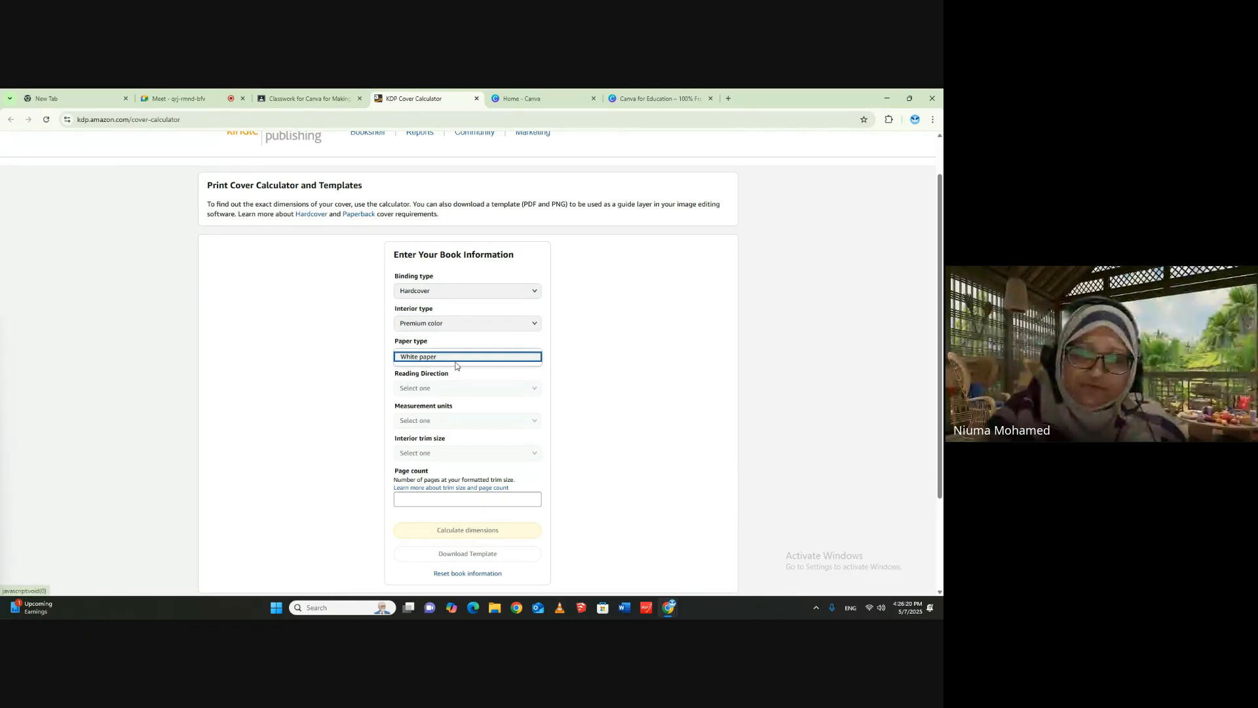
{"action": "left_click", "coordinate": [452, 359]}
- Check the paper types offered for a Paperback binding with a Black & white interior
{"action": "left_click", "coordinate": [436, 291]}
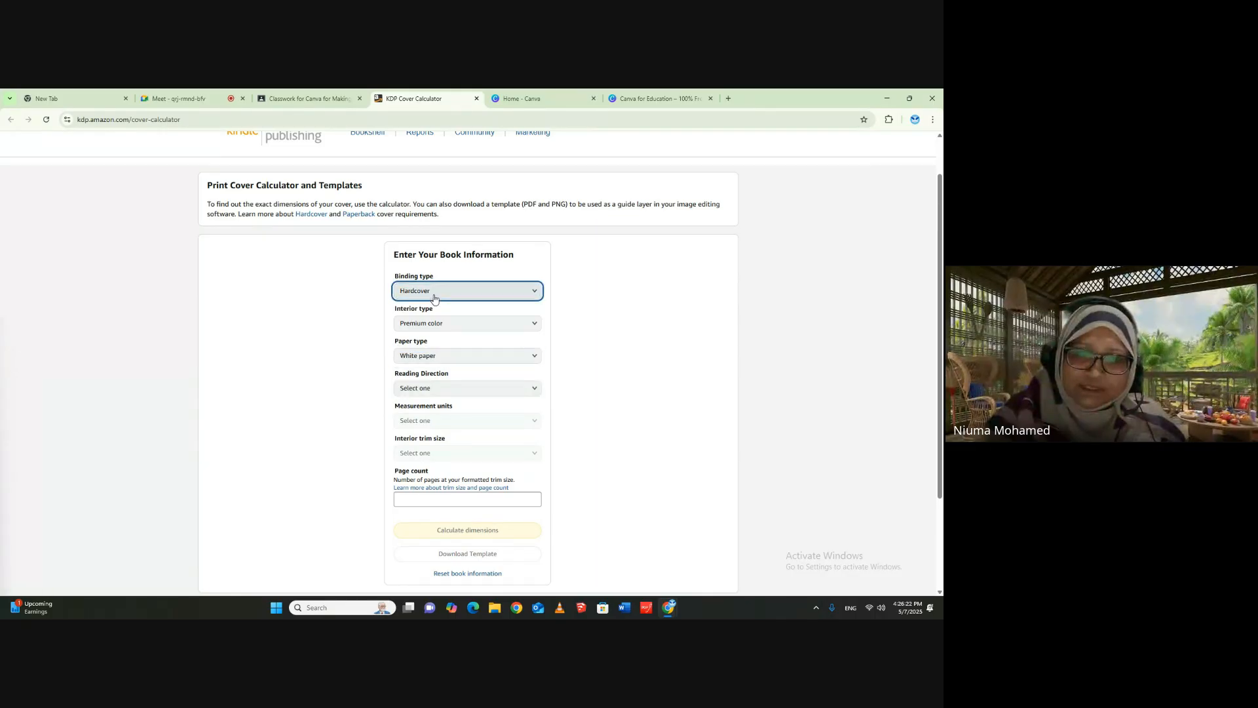
{"action": "left_click", "coordinate": [429, 303]}
{"action": "left_click", "coordinate": [427, 324]}
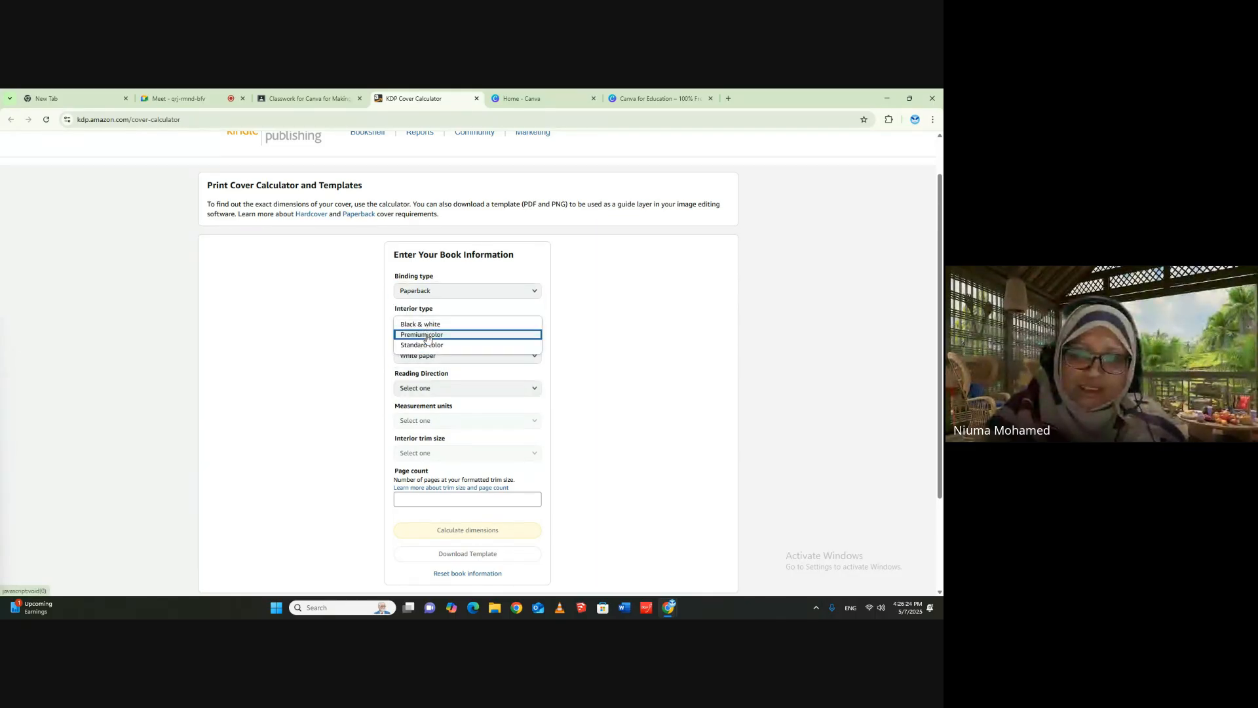
{"action": "left_click", "coordinate": [425, 323]}
{"action": "left_click", "coordinate": [426, 356]}
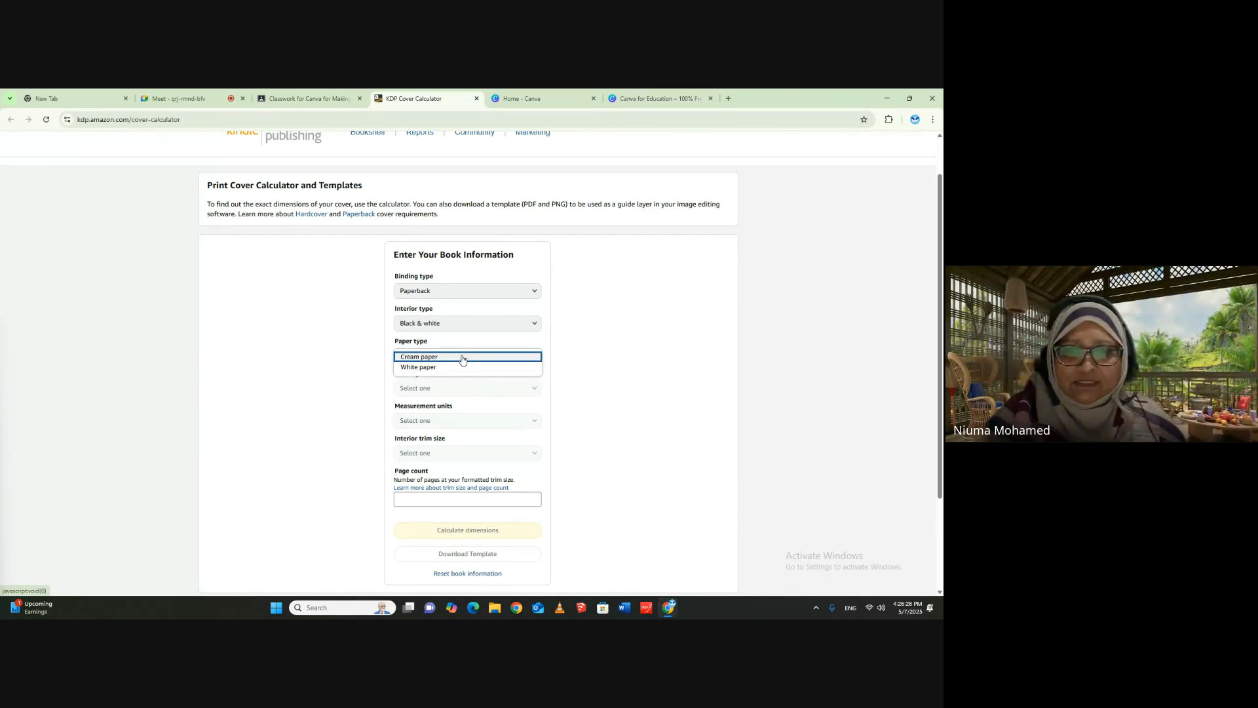
- Set the book information to Paperback binding, Premium color interior and White paper
{"action": "left_click", "coordinate": [441, 290]}
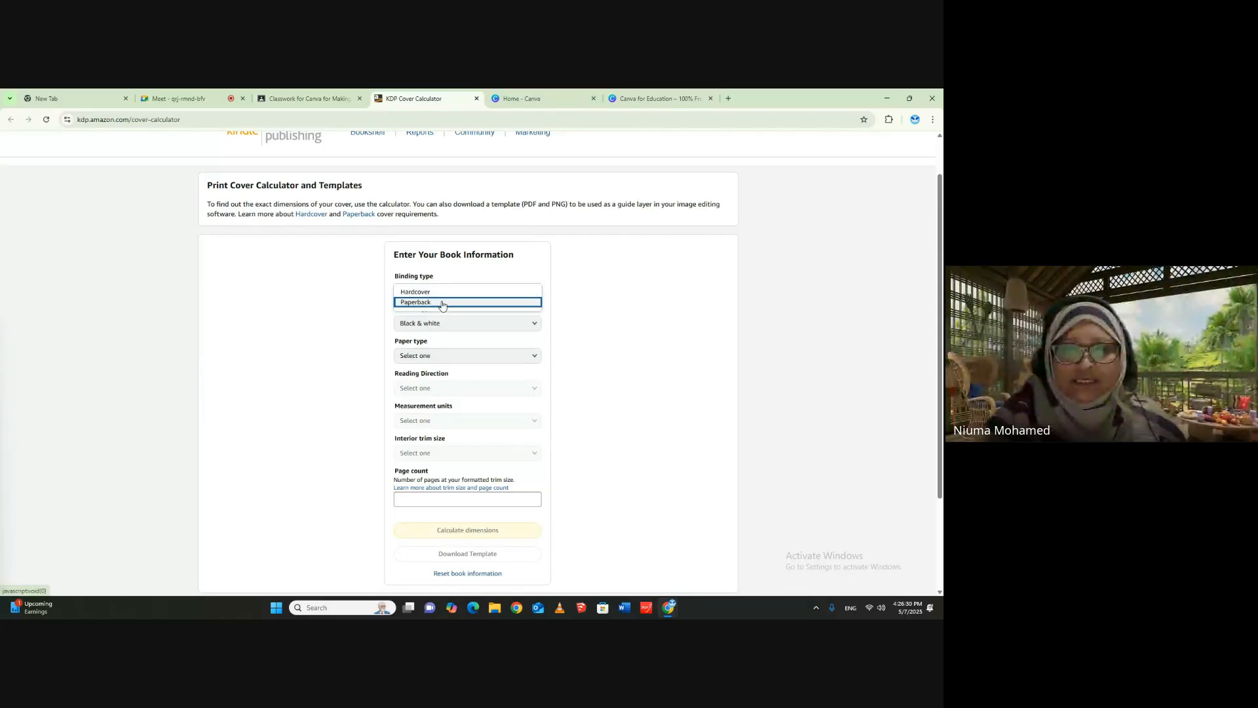
{"action": "left_click", "coordinate": [441, 303]}
{"action": "left_click", "coordinate": [439, 323]}
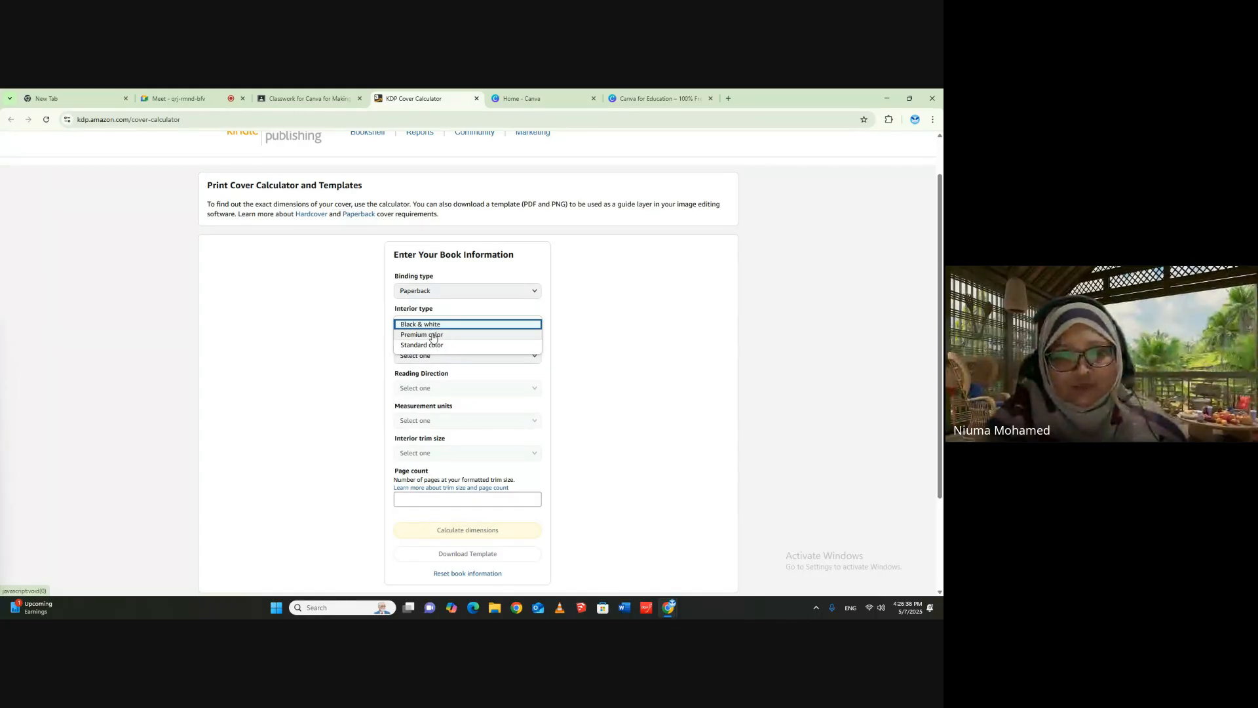
{"action": "left_click", "coordinate": [432, 335]}
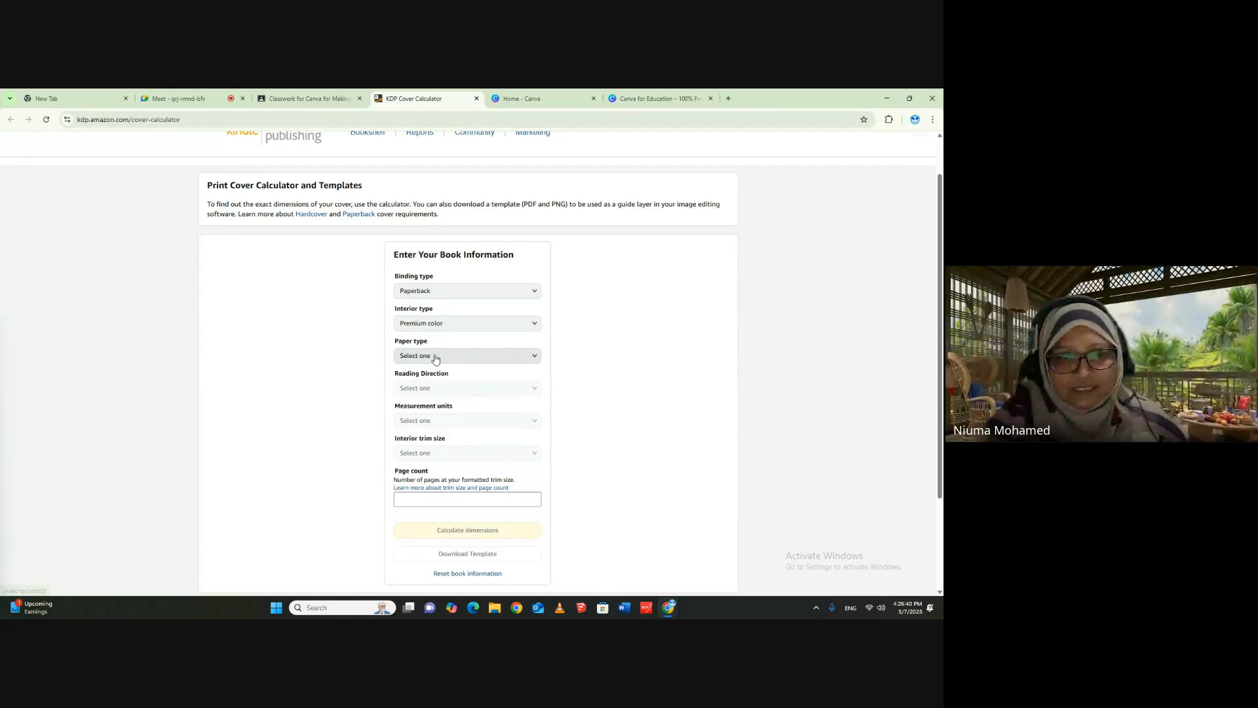
{"action": "left_click", "coordinate": [434, 358]}
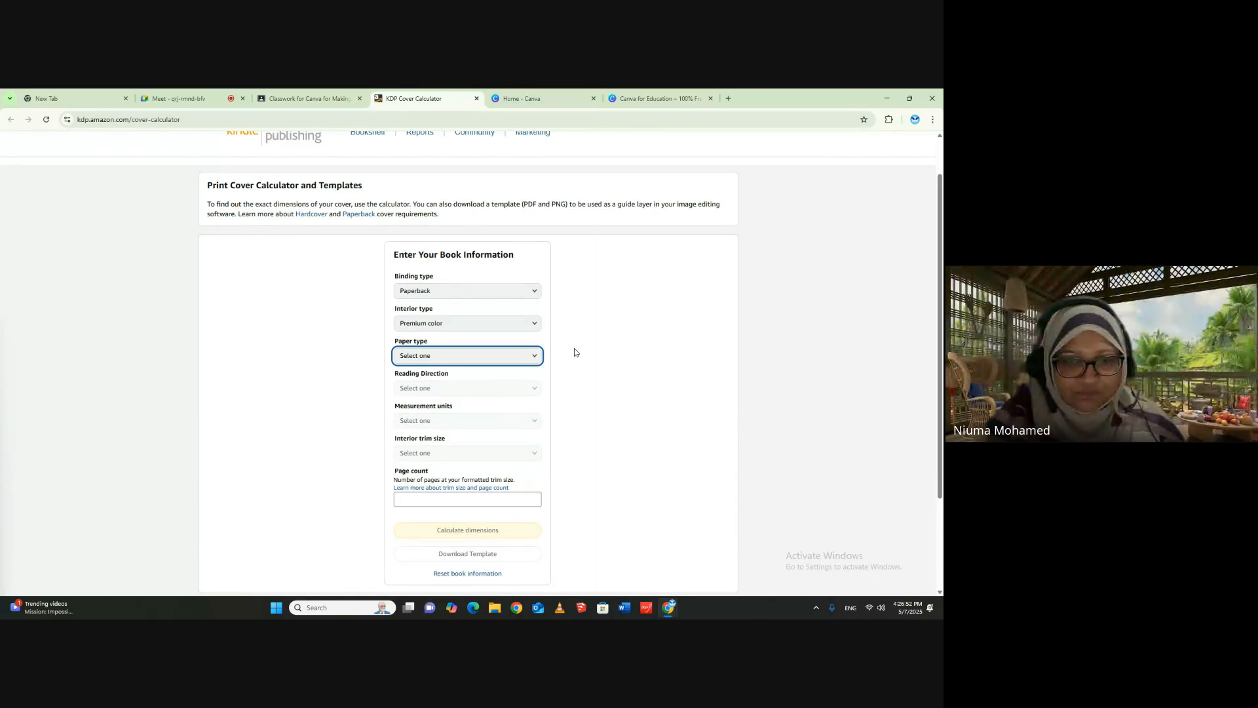
{"action": "left_click", "coordinate": [519, 393]}
{"action": "left_click", "coordinate": [569, 392]}
{"action": "left_click", "coordinate": [512, 357]}
{"action": "left_click", "coordinate": [533, 357]}
{"action": "left_click", "coordinate": [450, 372]}
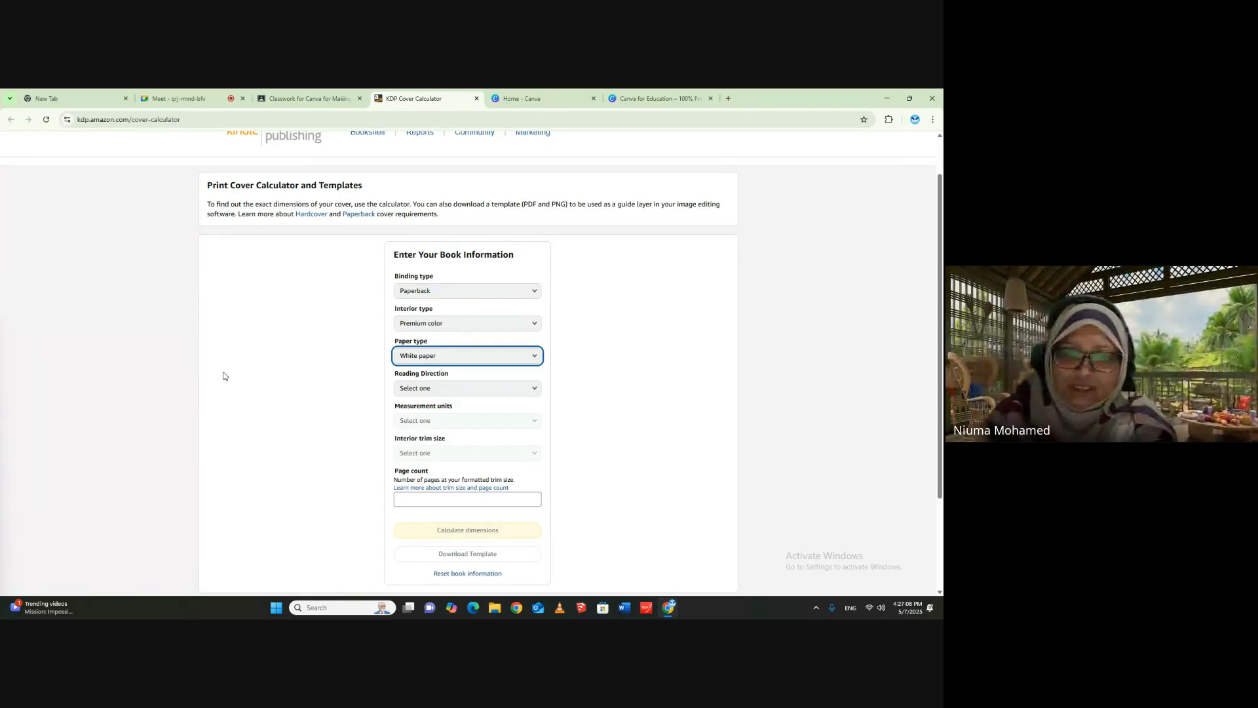
- Set the reading direction to Left to Right and the measurement units to Inches
{"action": "left_click", "coordinate": [528, 389]}
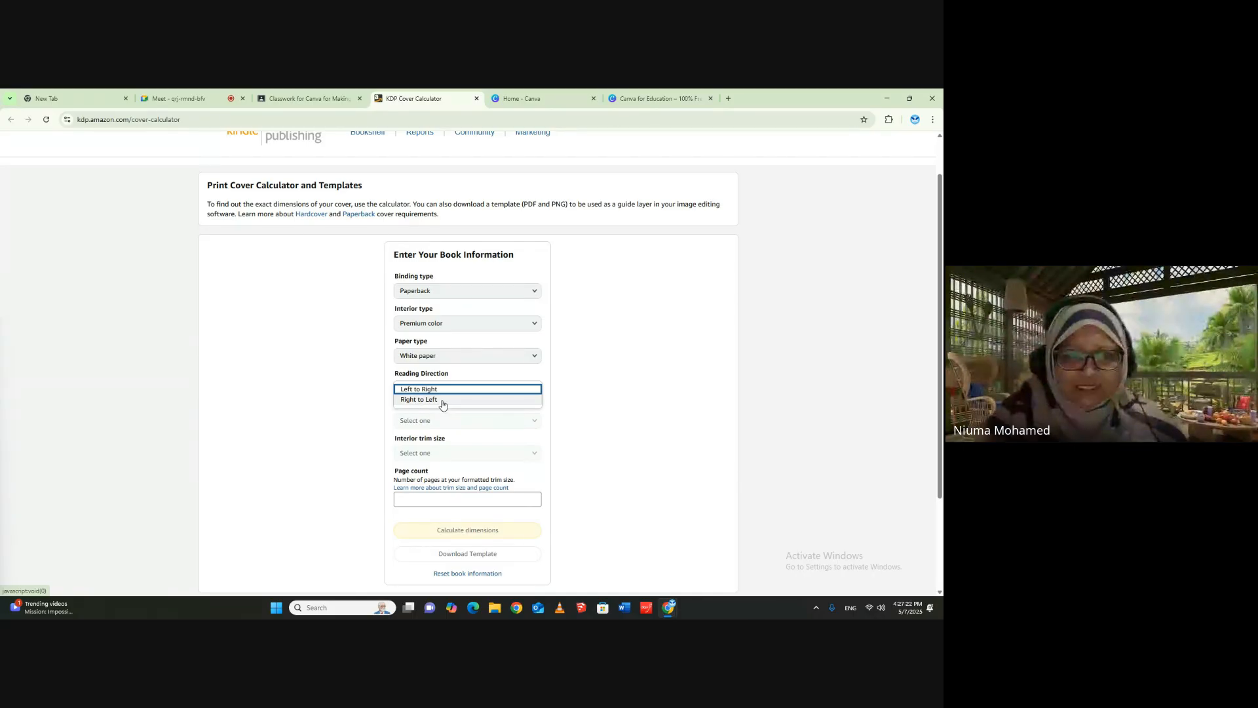
{"action": "left_click", "coordinate": [406, 390]}
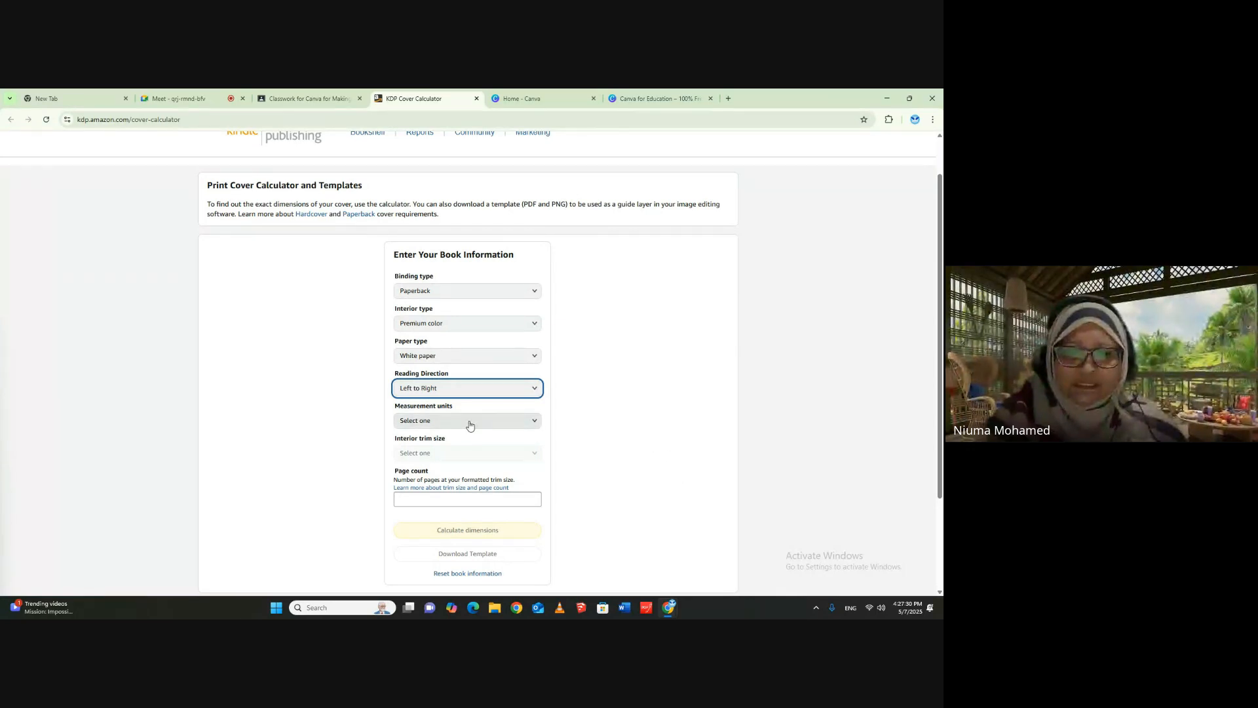
{"action": "left_click", "coordinate": [442, 421]}
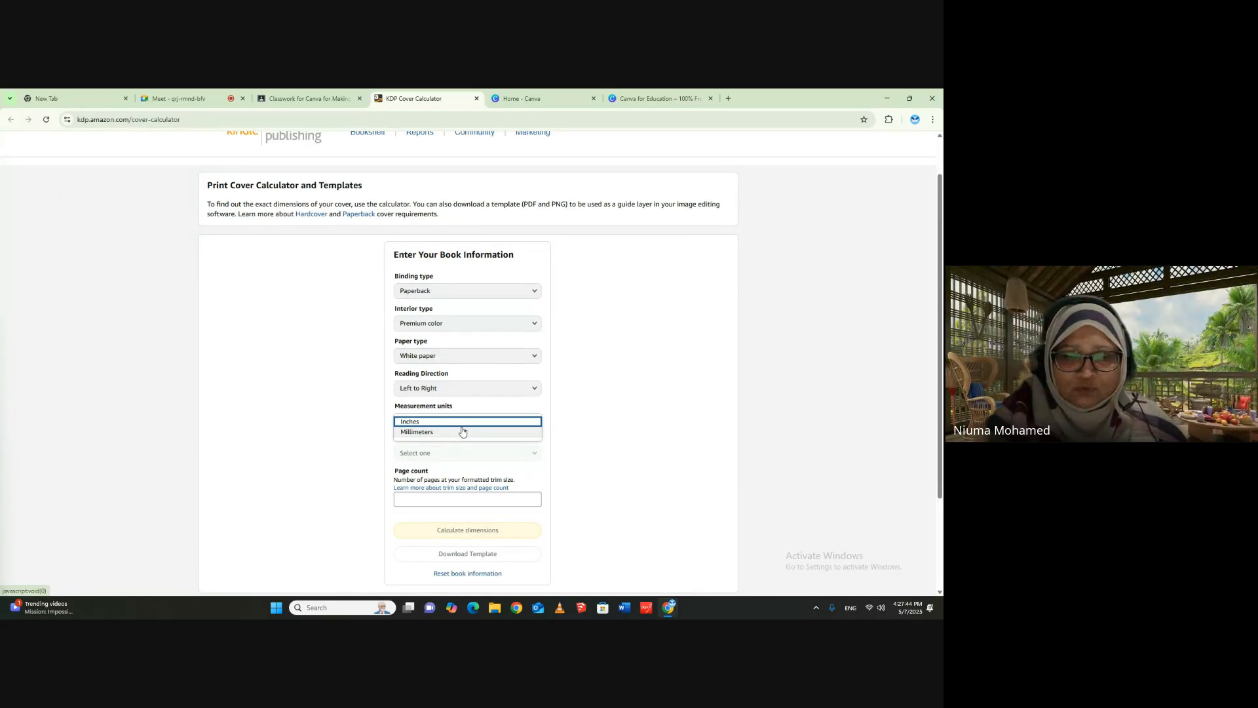
{"action": "left_click", "coordinate": [530, 423]}
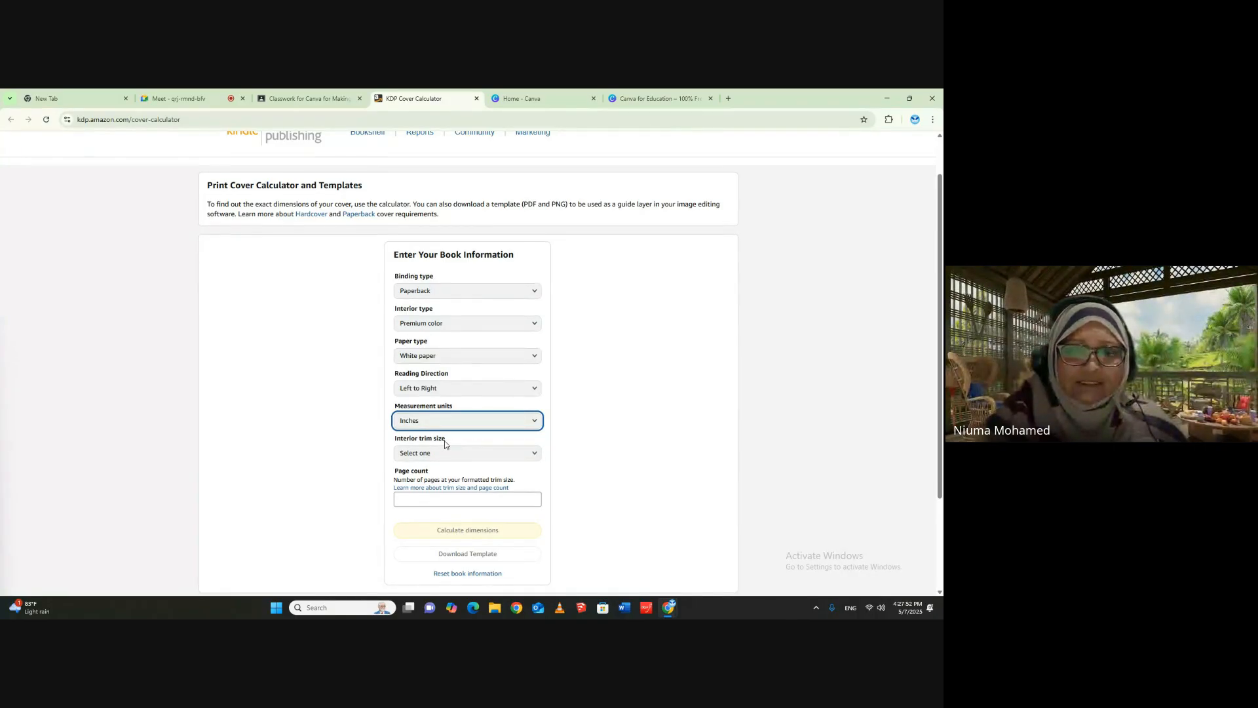
- Try the Custom trim size option, and set the interior trim size to 8.5 x 8.5 in
{"action": "left_click", "coordinate": [520, 460]}
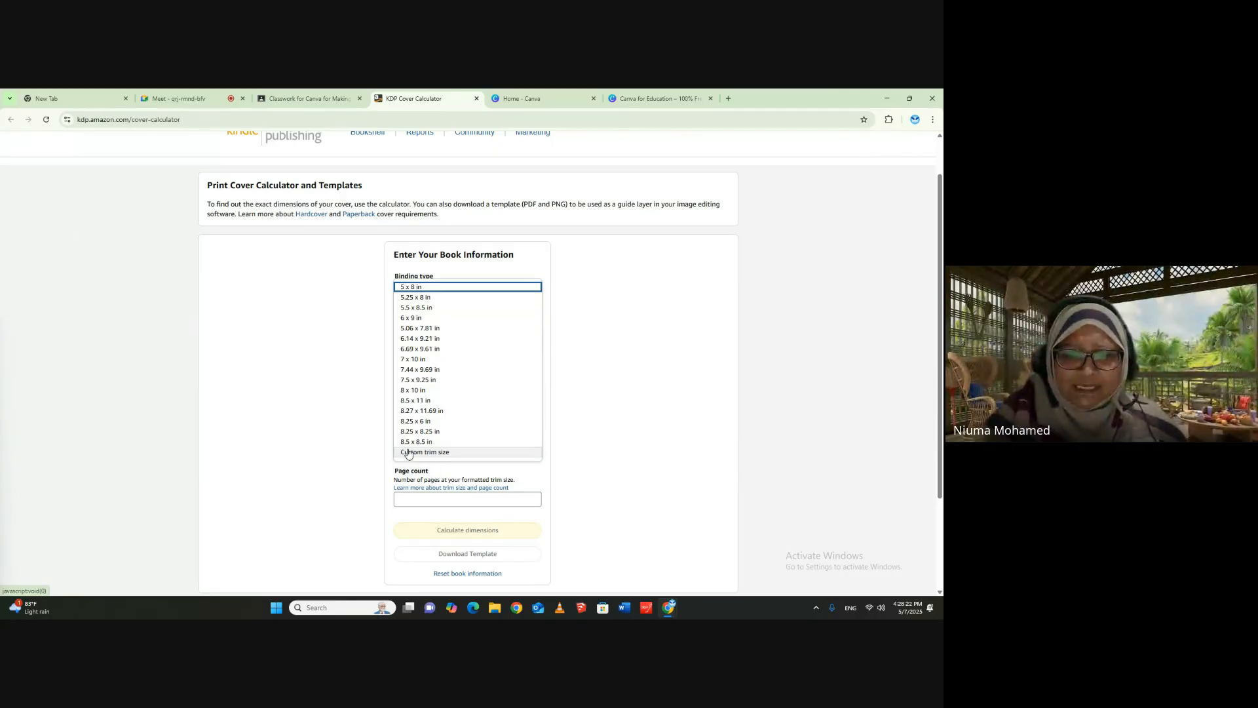
{"action": "left_click", "coordinate": [447, 453]}
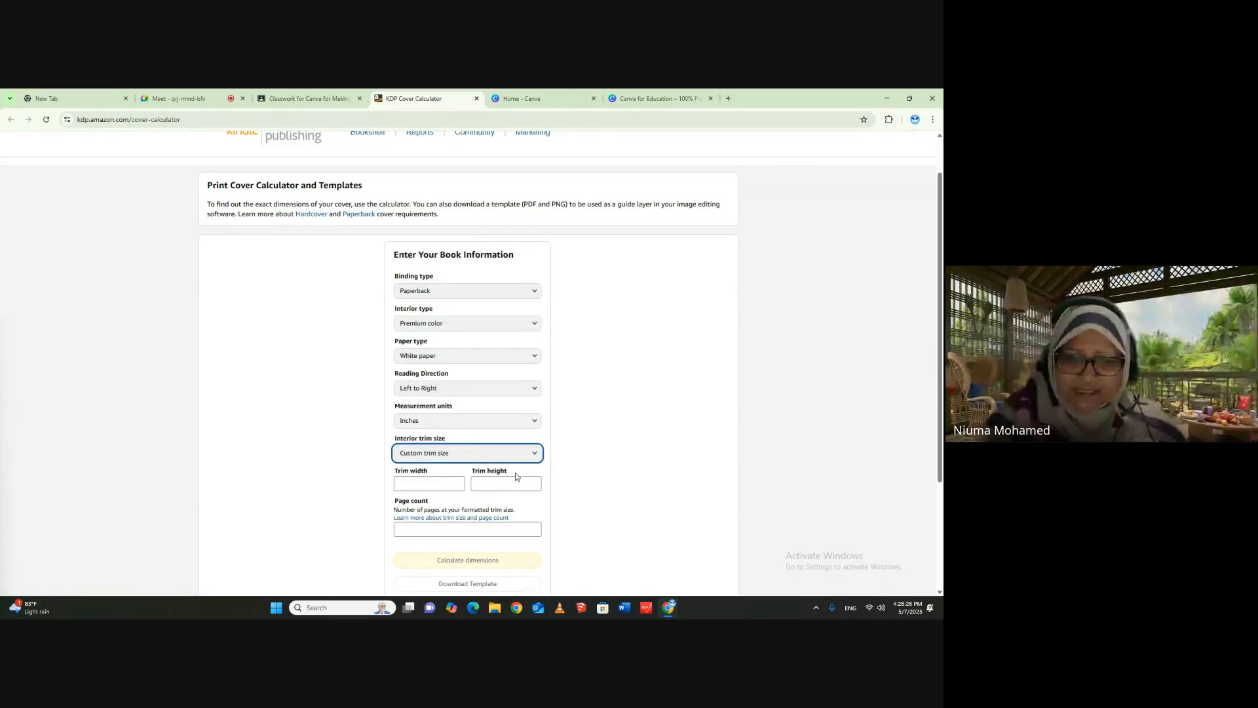
{"action": "left_click", "coordinate": [536, 457]}
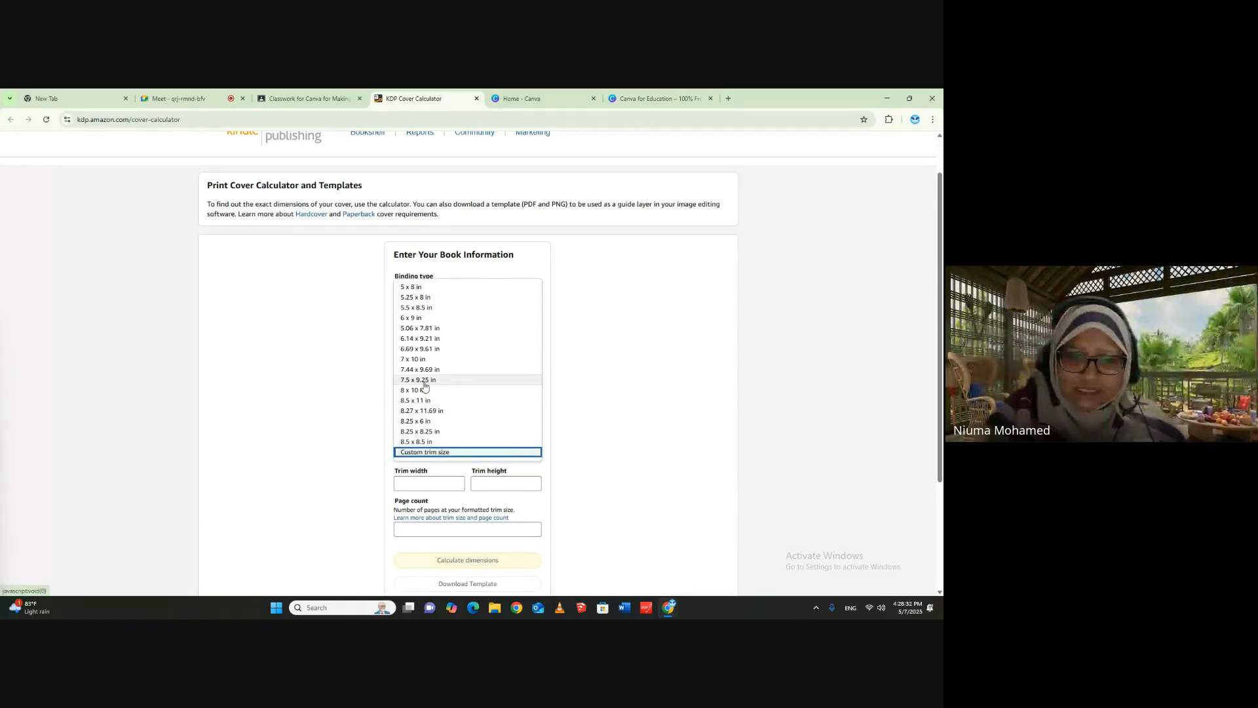
{"action": "left_click", "coordinate": [417, 441]}
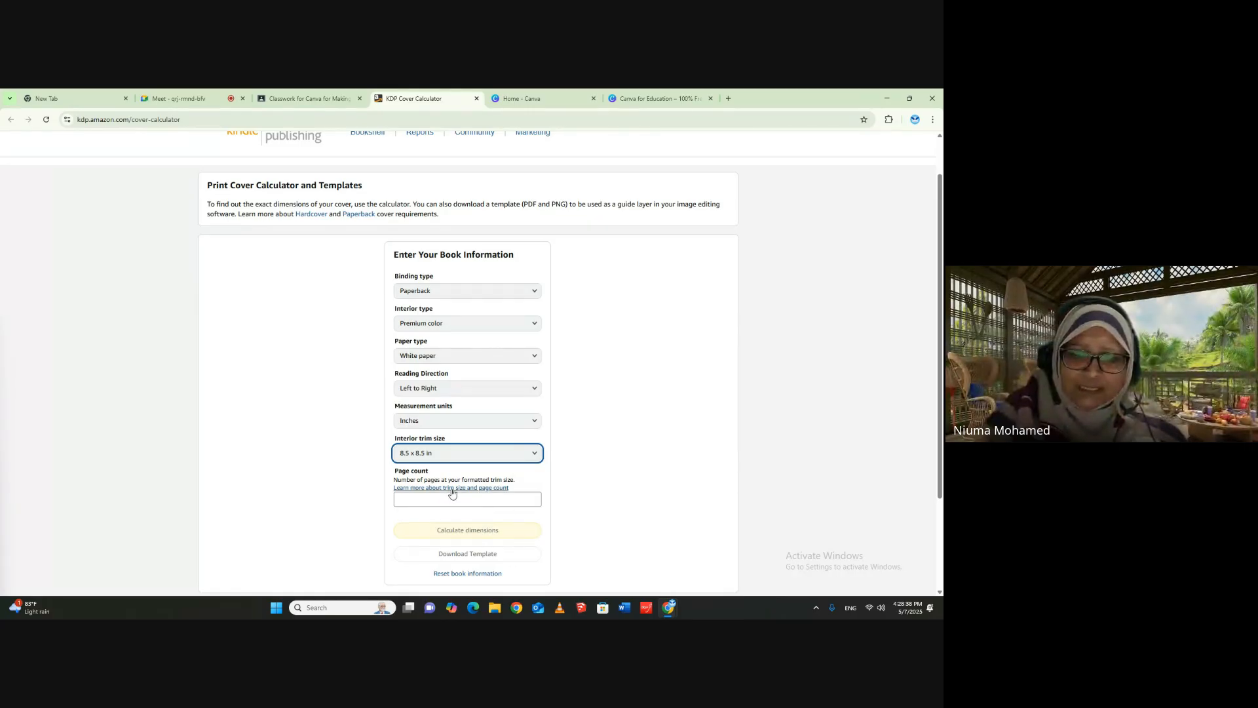
{"action": "left_click", "coordinate": [506, 481]}
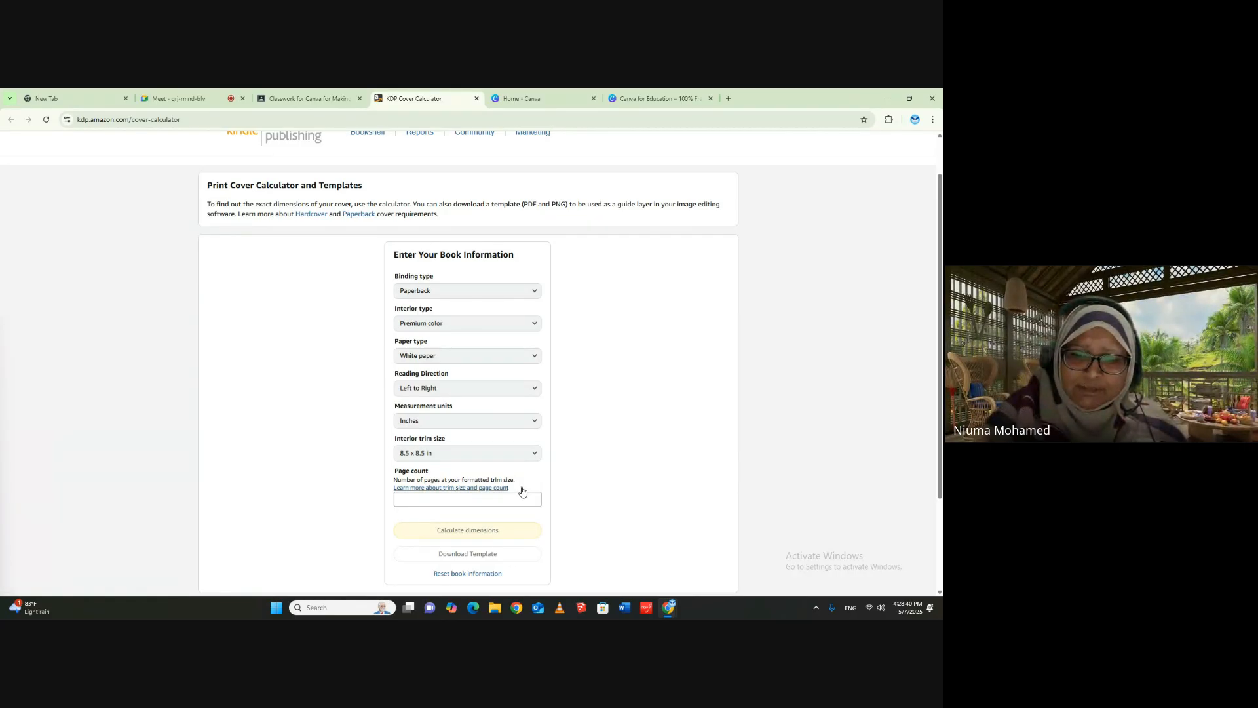
- Enter a page count of 1 and highlight the upper limit of the allowed page range
{"action": "left_click", "coordinate": [519, 499]}
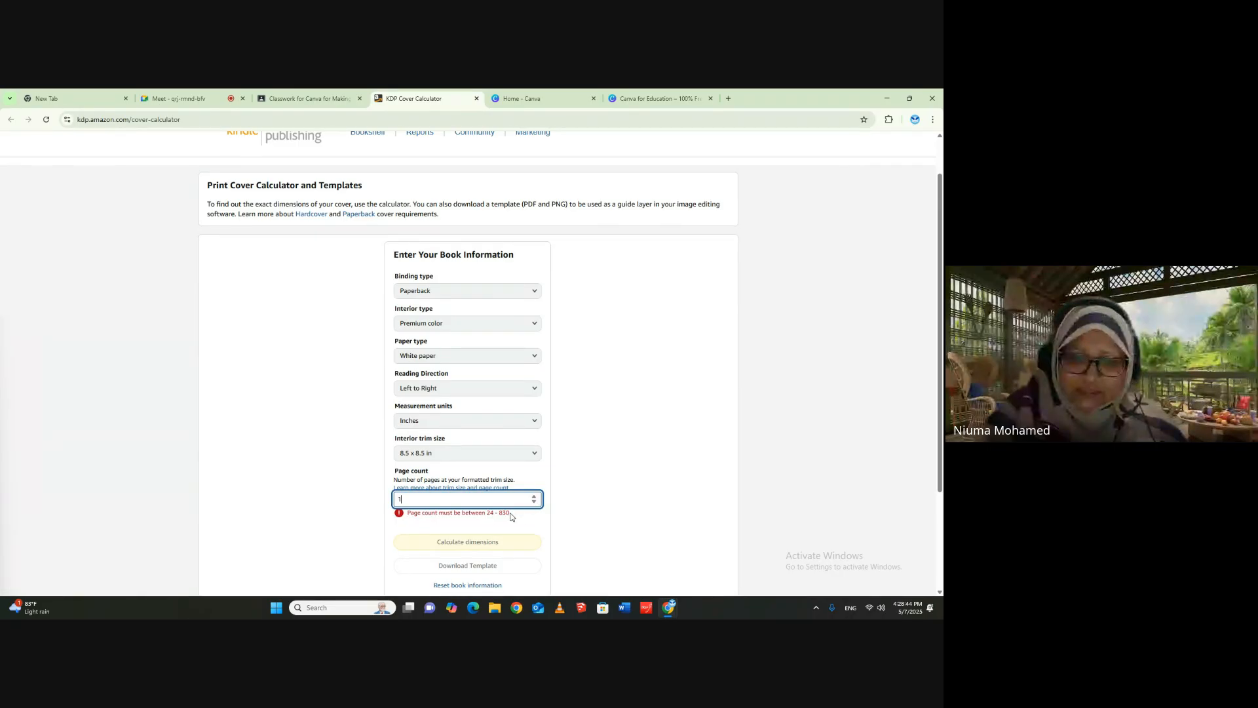
{"action": "left_click_drag", "start_coordinate": [487, 515], "coordinate": [497, 514]}
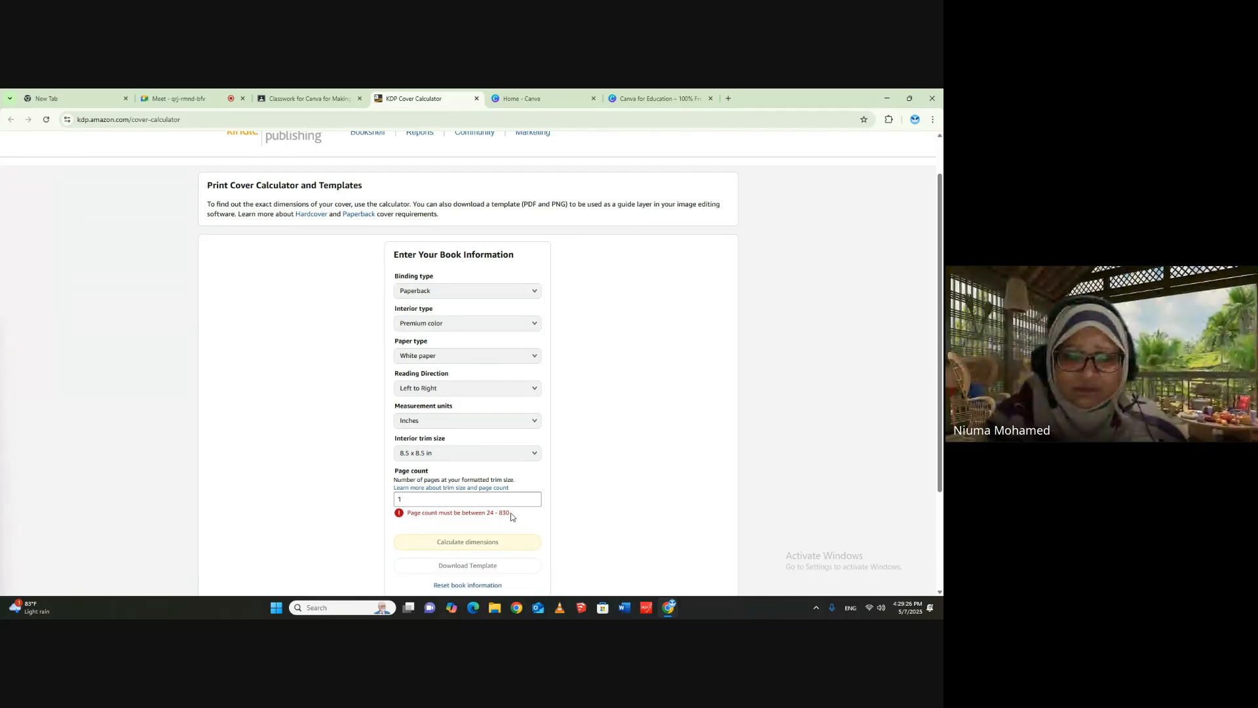
{"action": "left_click_drag", "start_coordinate": [500, 512], "coordinate": [515, 515]}
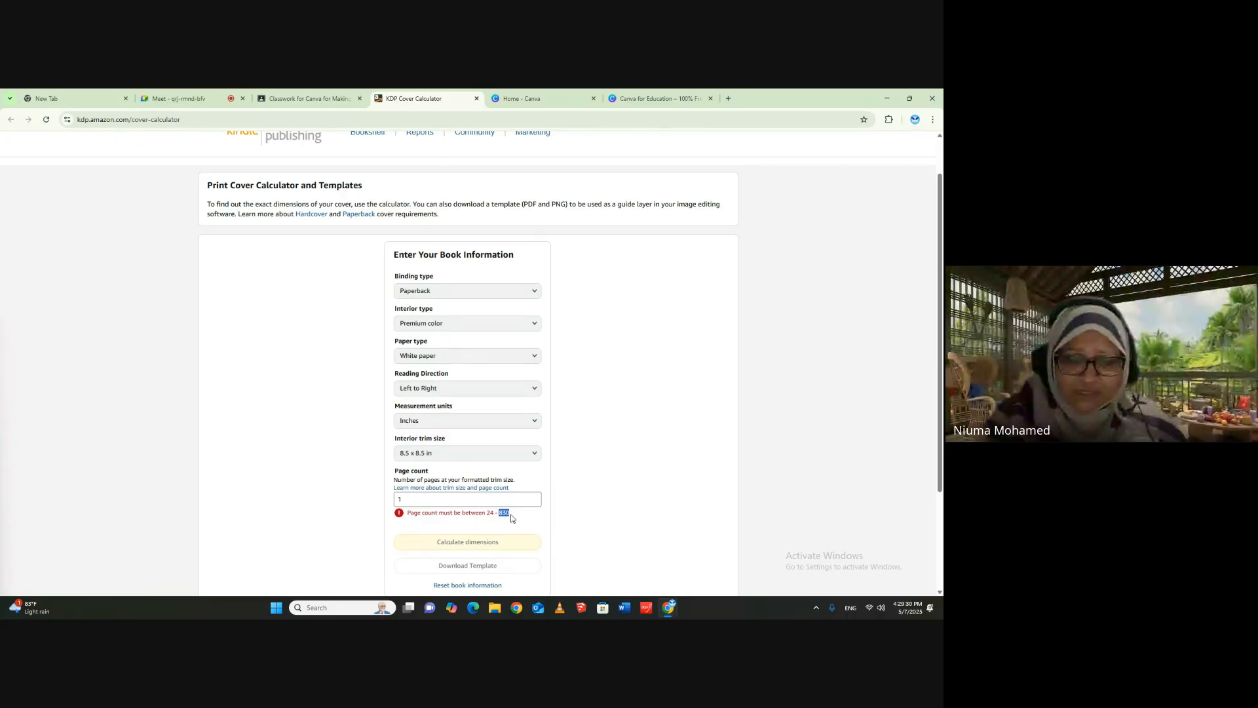
{"action": "left_click", "coordinate": [515, 516]}
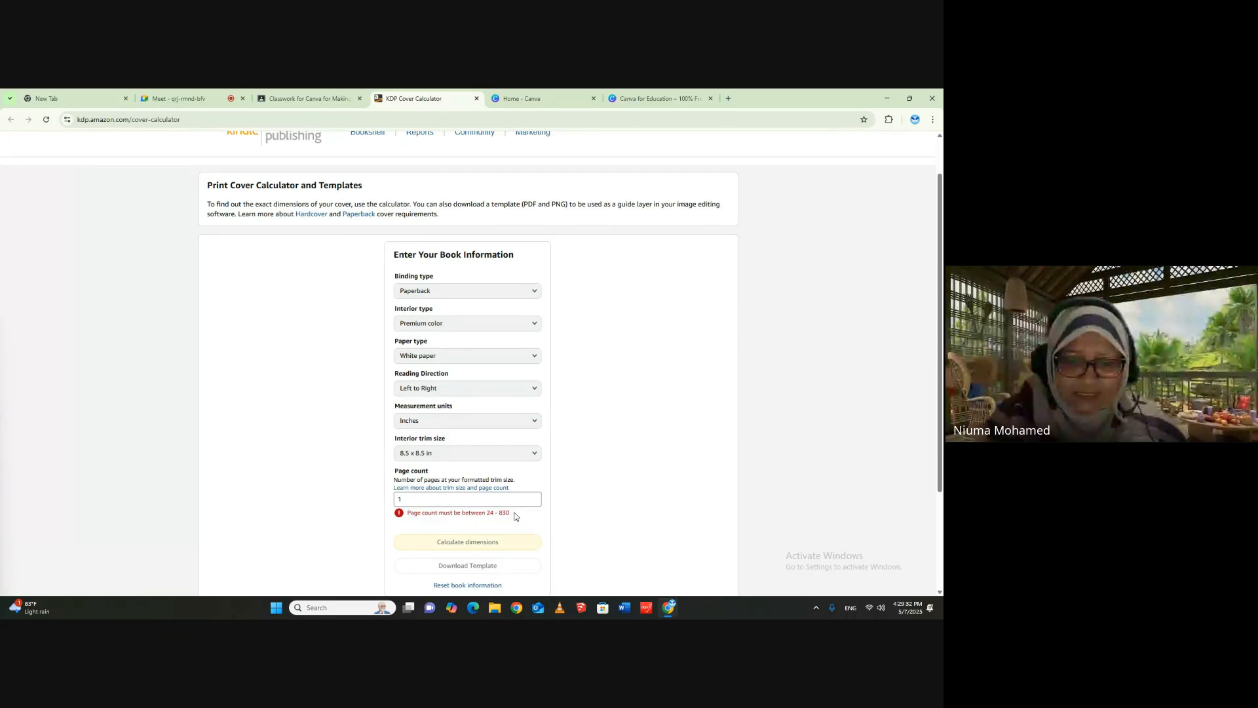
- Set the book's page count to 50
{"action": "double_click", "coordinate": [399, 499]}
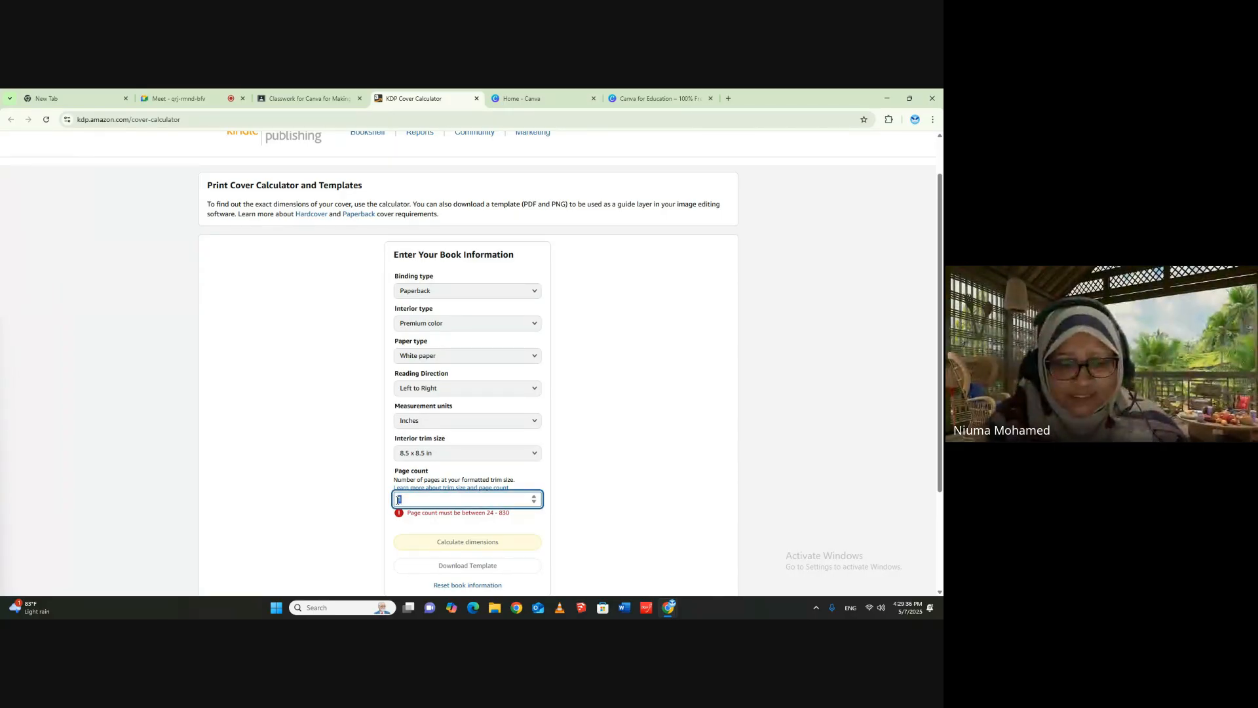
{"action": "type", "text": "50"}
{"action": "left_click", "coordinate": [543, 523]}
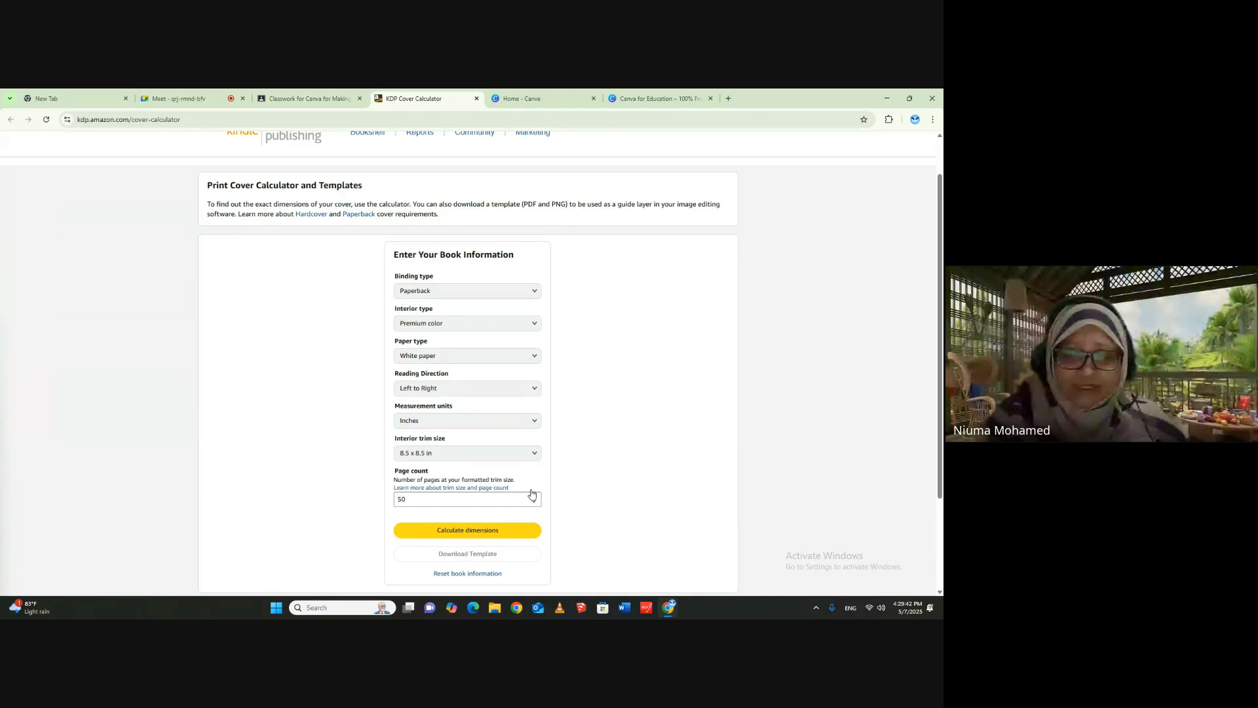
- Calculate the cover dimensions from the entered book information and show the cover layout diagram
{"action": "scroll", "coordinate": [614, 427], "scroll_direction": "down", "scroll_amount": 2}
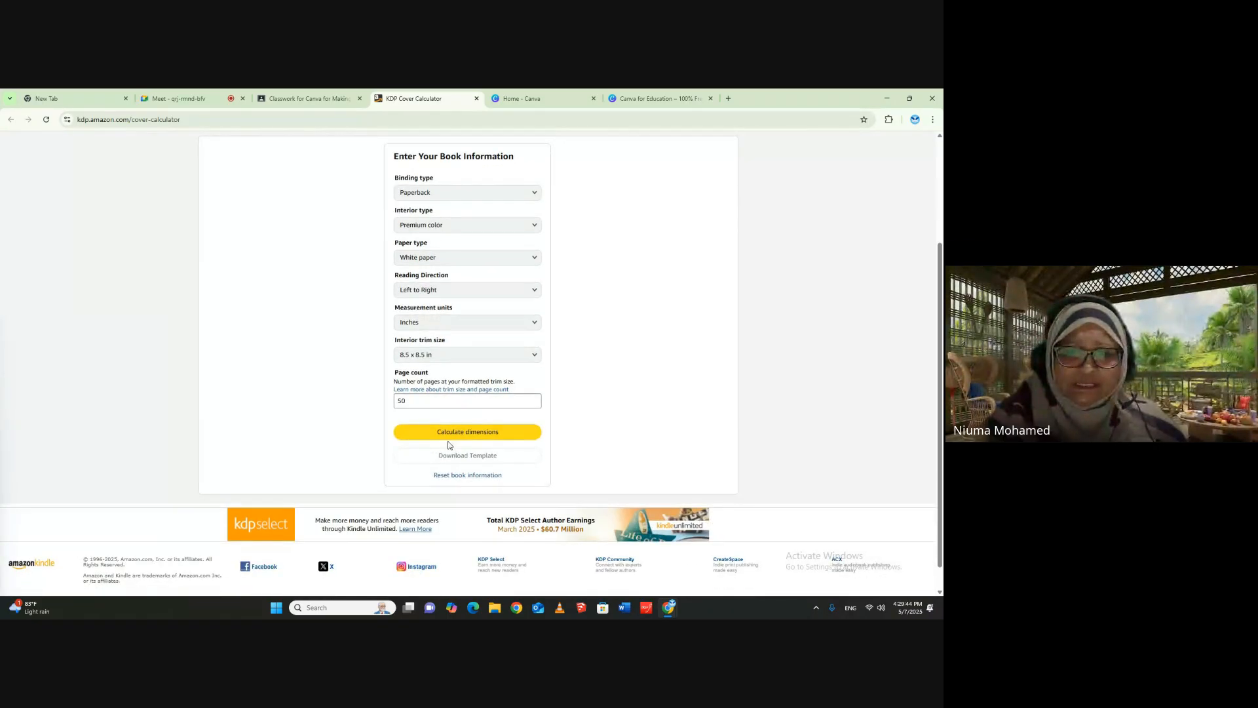
{"action": "scroll", "coordinate": [458, 392], "scroll_direction": "up", "scroll_amount": 2}
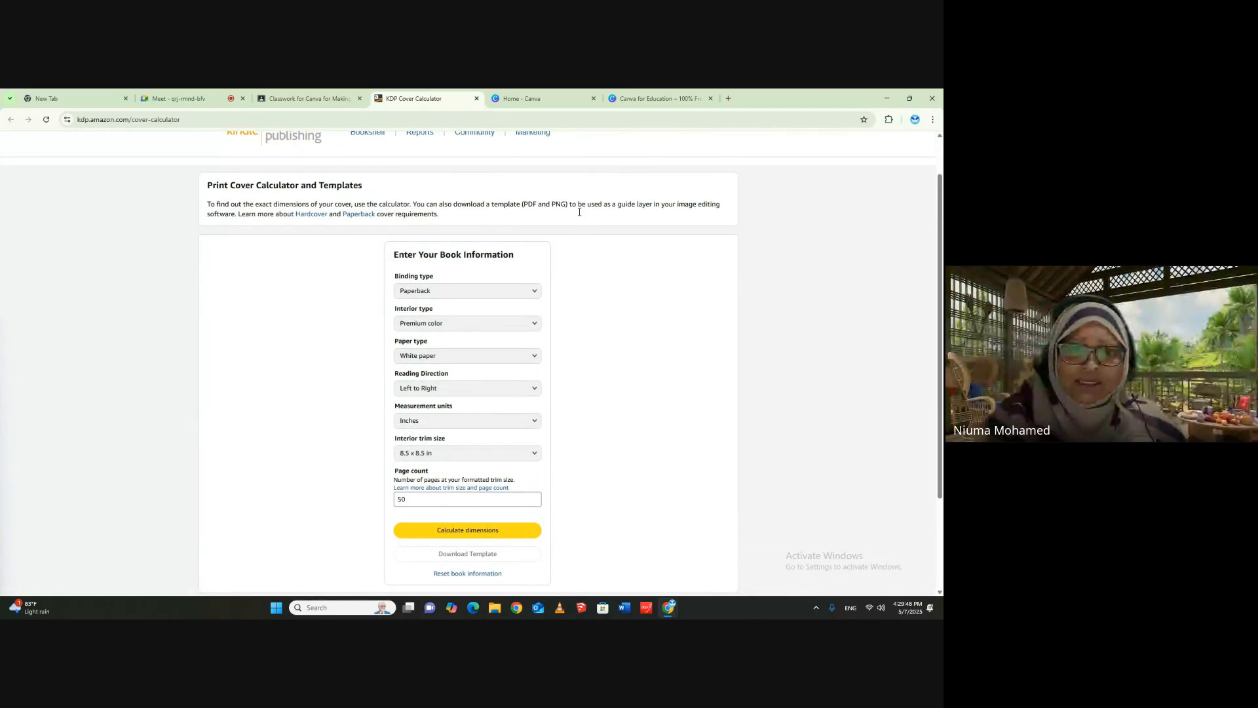
{"action": "scroll", "coordinate": [585, 215], "scroll_direction": "up", "scroll_amount": 1}
{"action": "scroll", "coordinate": [623, 220], "scroll_direction": "down", "scroll_amount": 3}
{"action": "scroll", "coordinate": [623, 220], "scroll_direction": "up", "scroll_amount": 3}
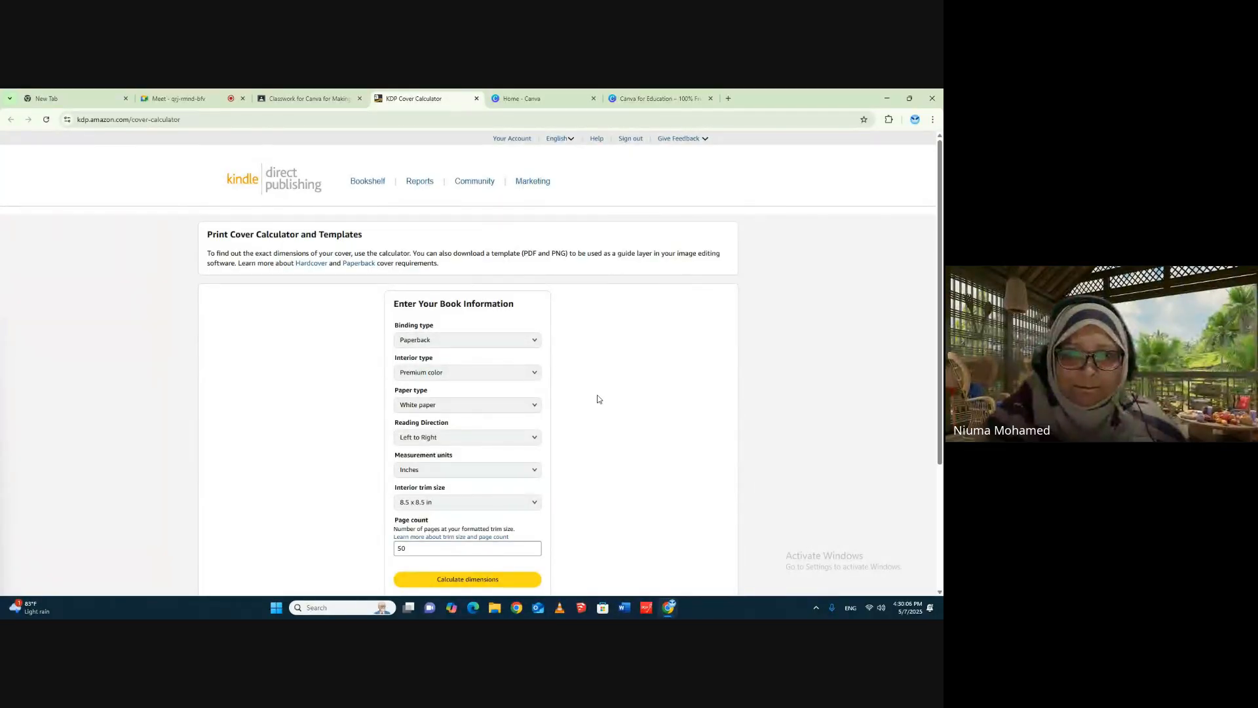
{"action": "left_click", "coordinate": [450, 579]}
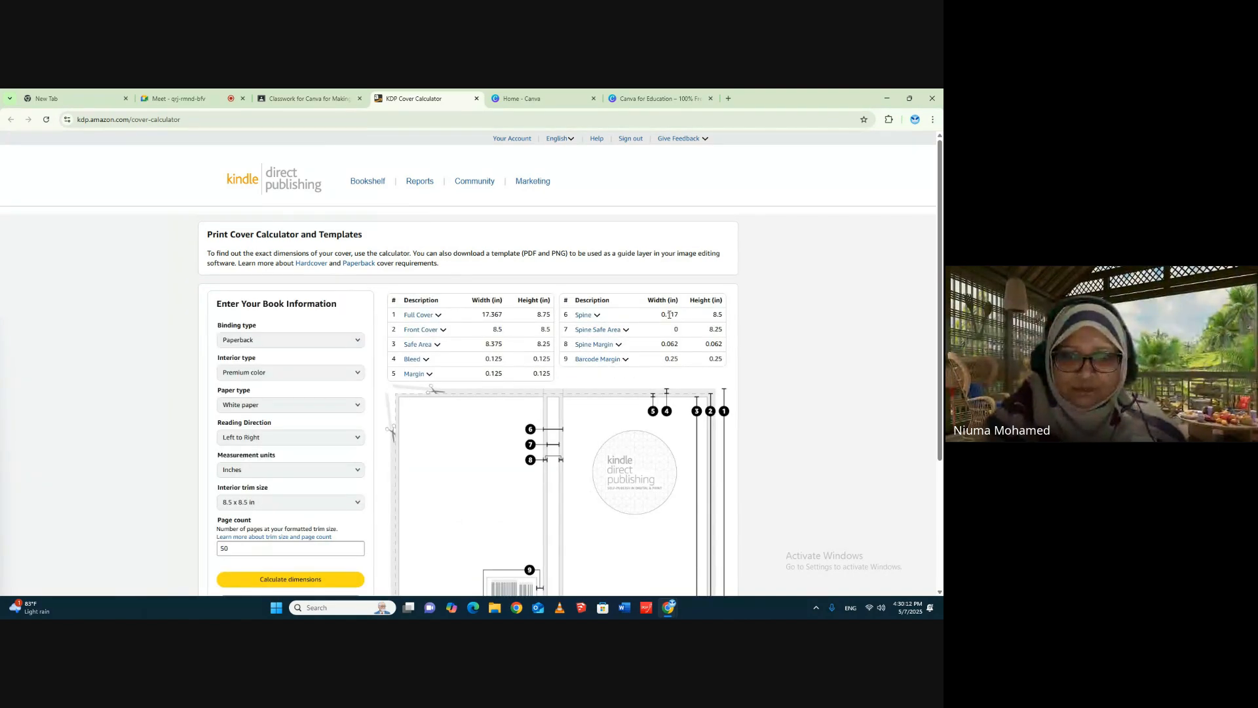
{"action": "scroll", "coordinate": [540, 326], "scroll_direction": "down", "scroll_amount": 2}
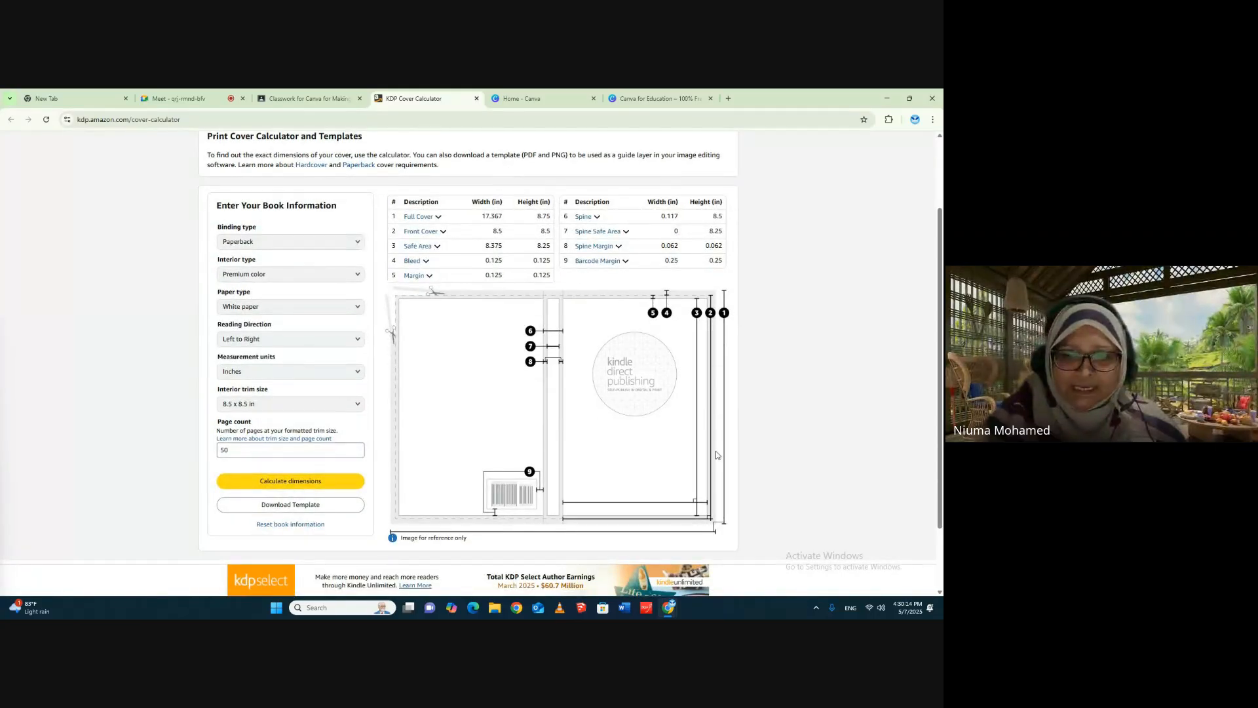
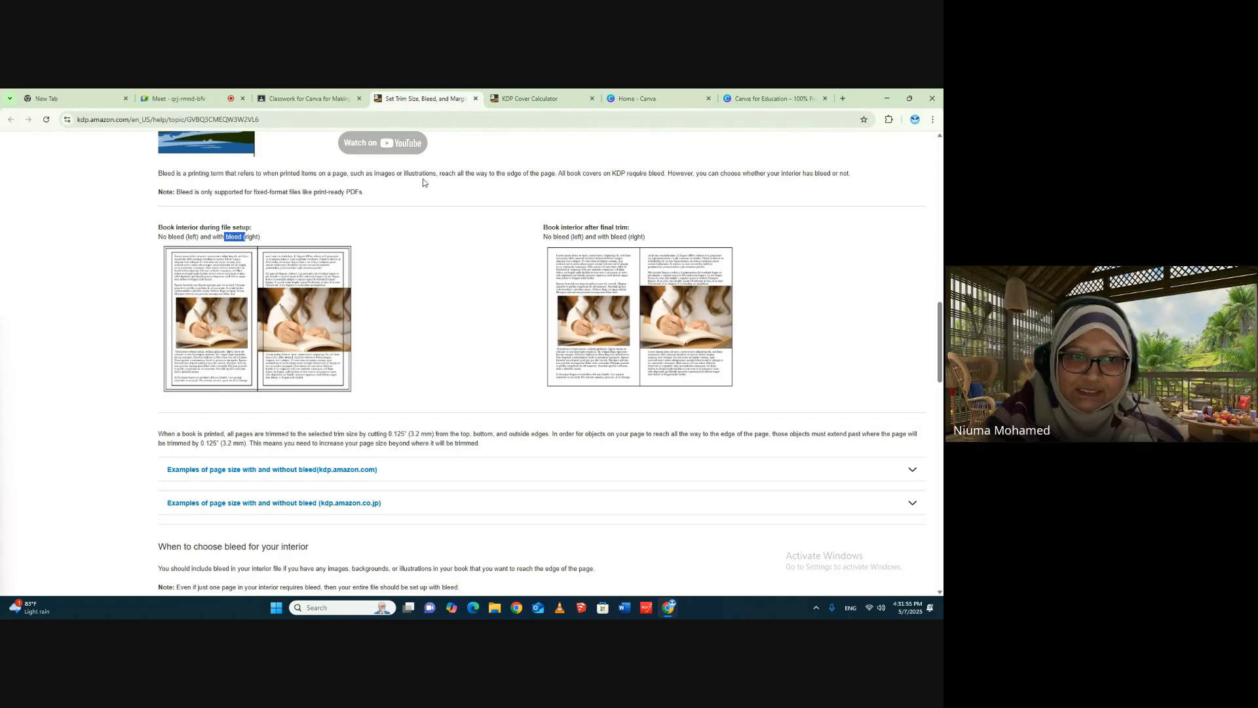
- Review the KDP help article on trim size, bleed and margins, including the bleed illustrations and minimum margin table
{"action": "scroll", "coordinate": [393, 243], "scroll_direction": "up", "scroll_amount": 2}
{"action": "scroll", "coordinate": [554, 275], "scroll_direction": "up", "scroll_amount": 3}
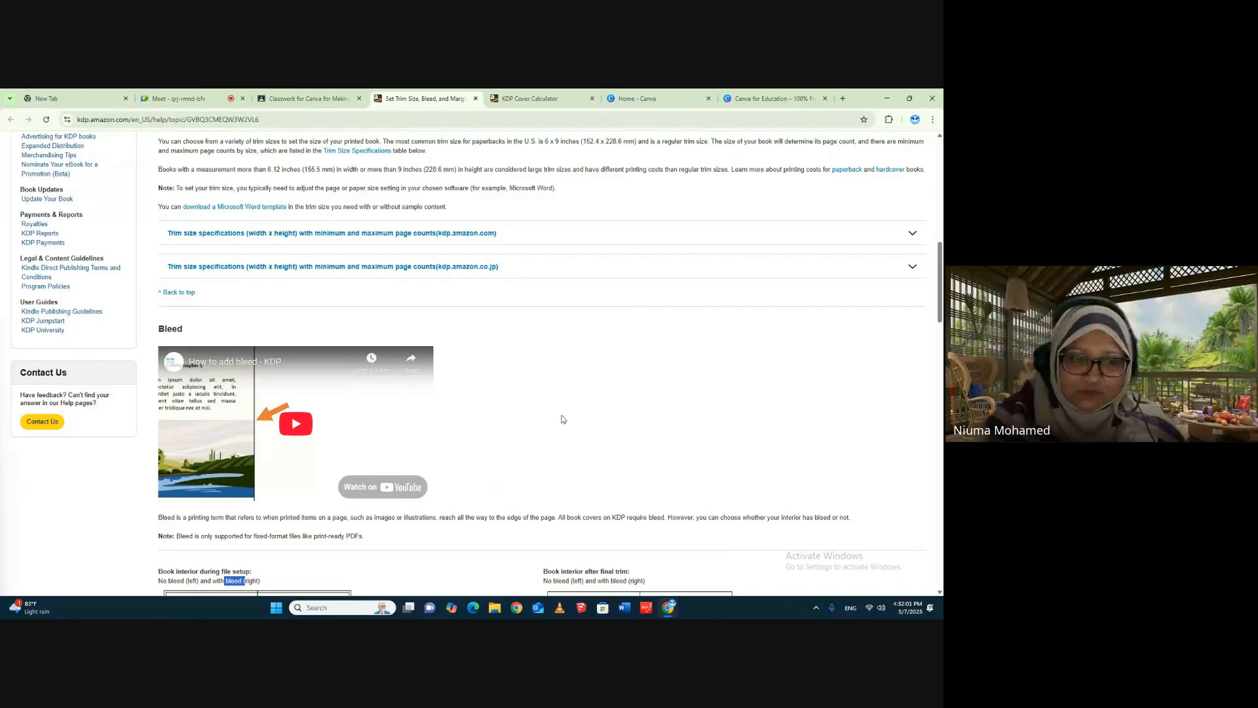
{"action": "scroll", "coordinate": [563, 408], "scroll_direction": "up", "scroll_amount": 6}
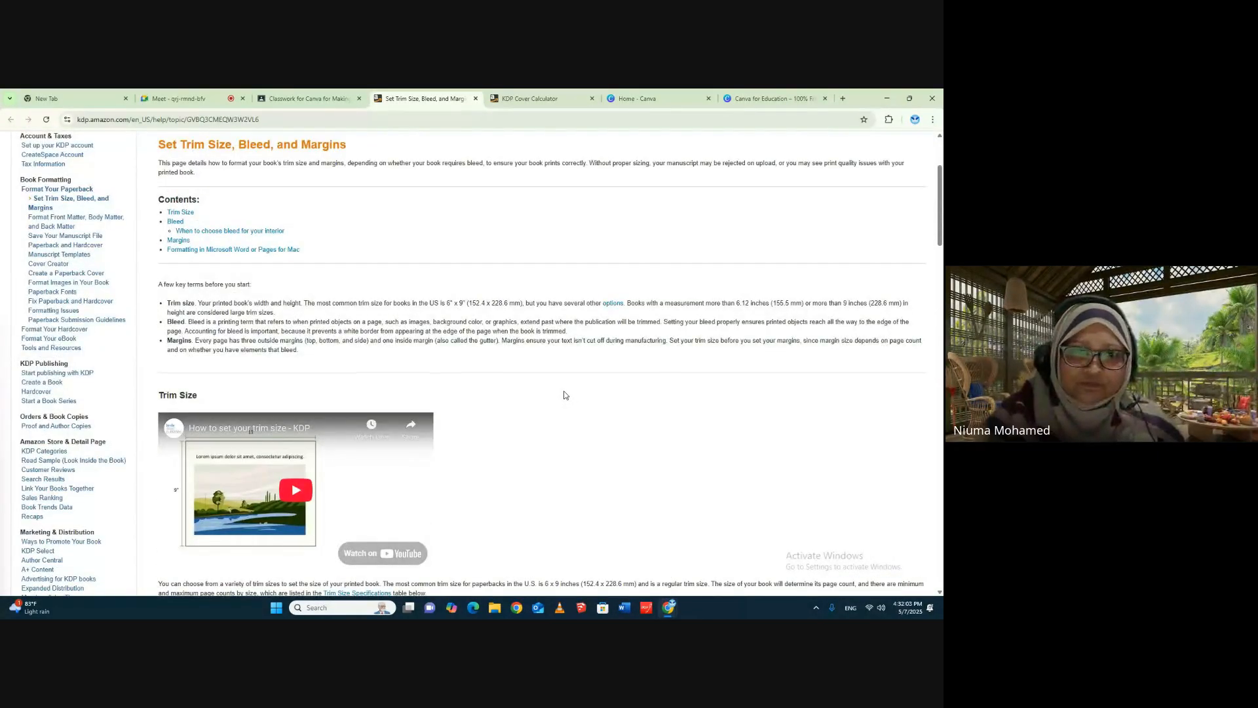
{"action": "scroll", "coordinate": [564, 395], "scroll_direction": "up", "scroll_amount": 2}
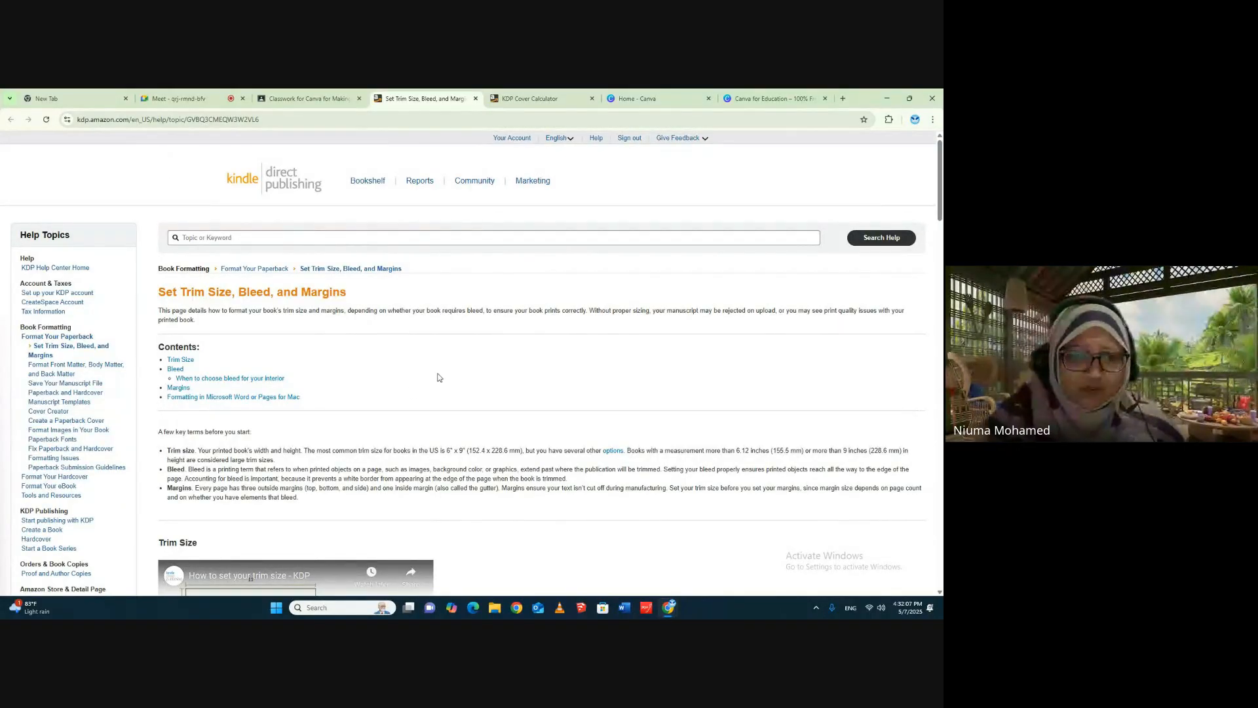
{"action": "scroll", "coordinate": [439, 377], "scroll_direction": "down", "scroll_amount": 2}
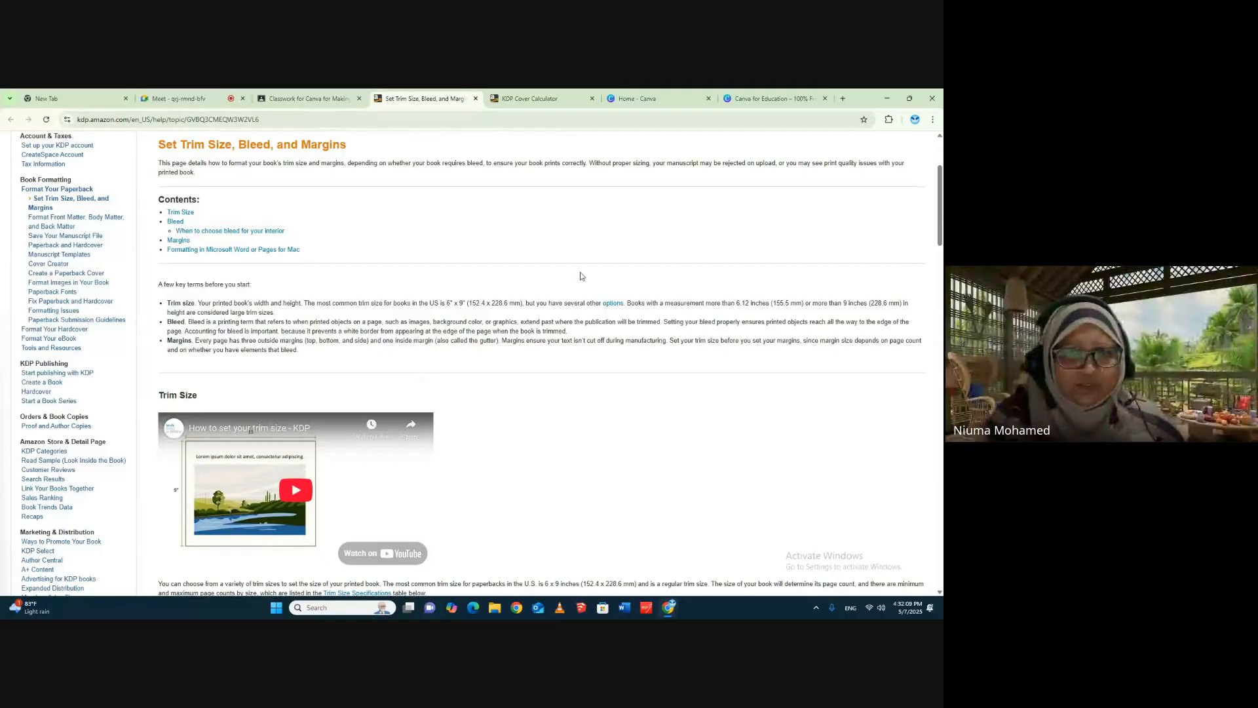
{"action": "scroll", "coordinate": [431, 395], "scroll_direction": "down", "scroll_amount": 2}
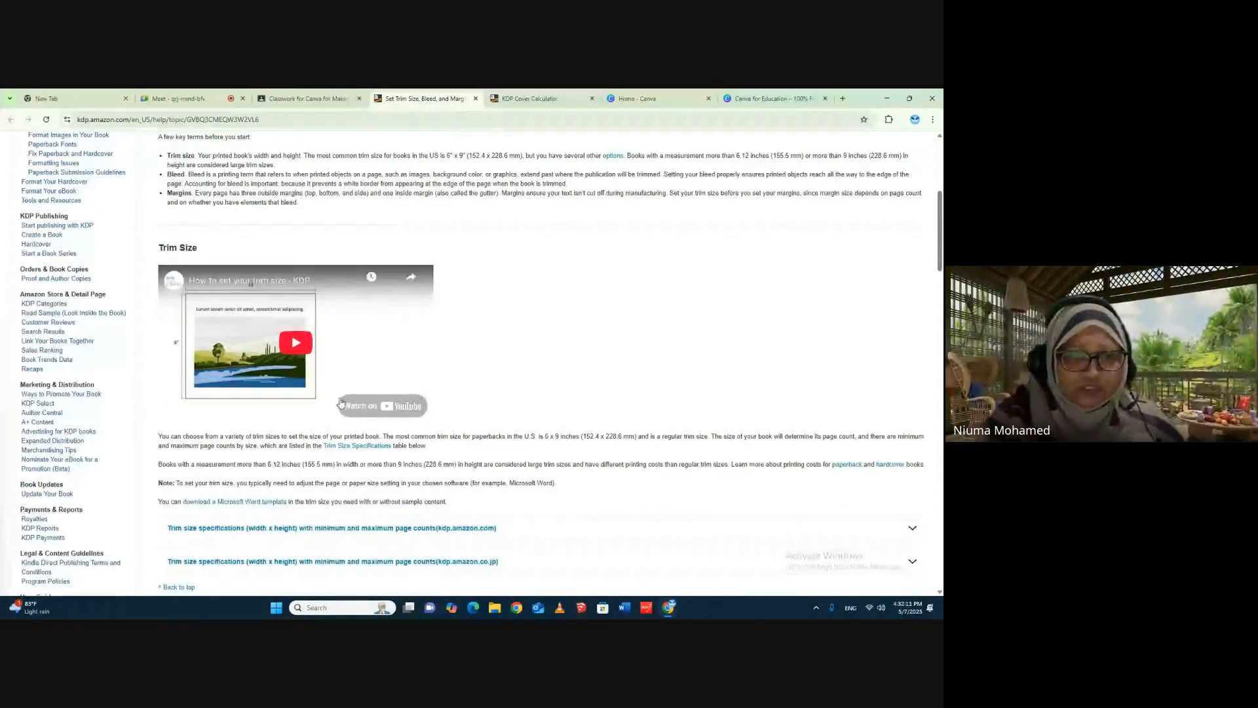
{"action": "scroll", "coordinate": [578, 457], "scroll_direction": "down", "scroll_amount": 10}
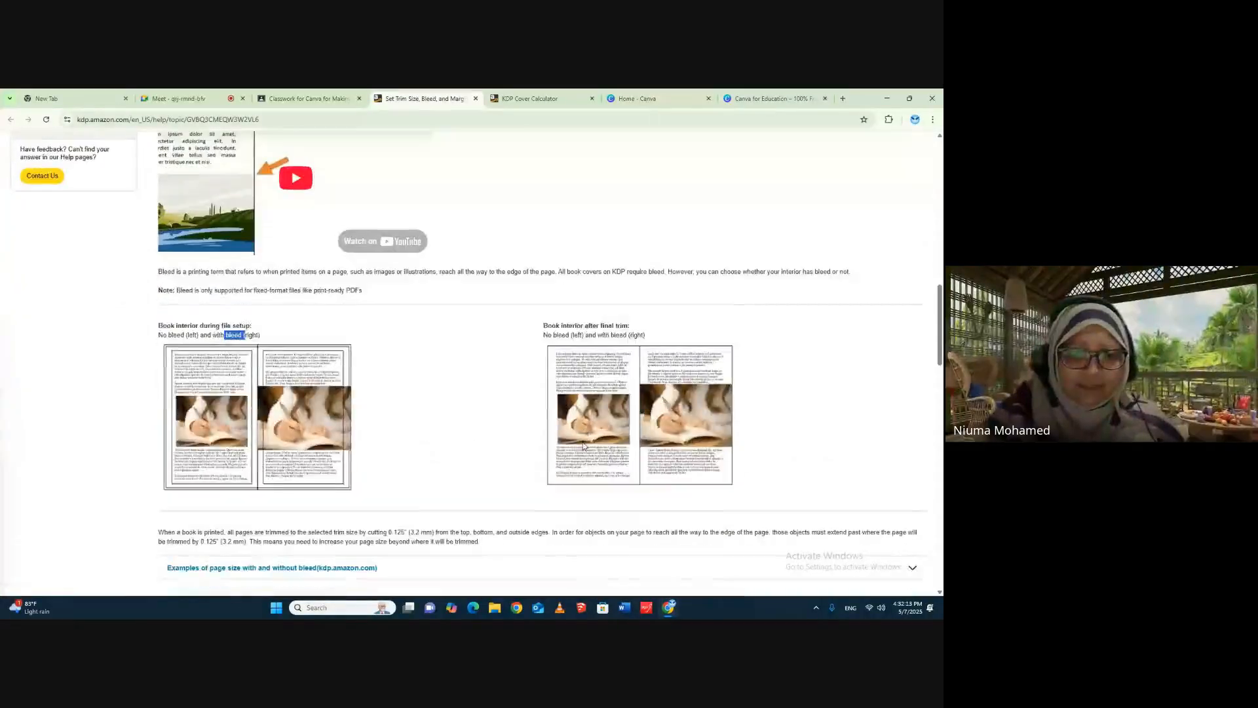
{"action": "scroll", "coordinate": [582, 445], "scroll_direction": "down", "scroll_amount": 12}
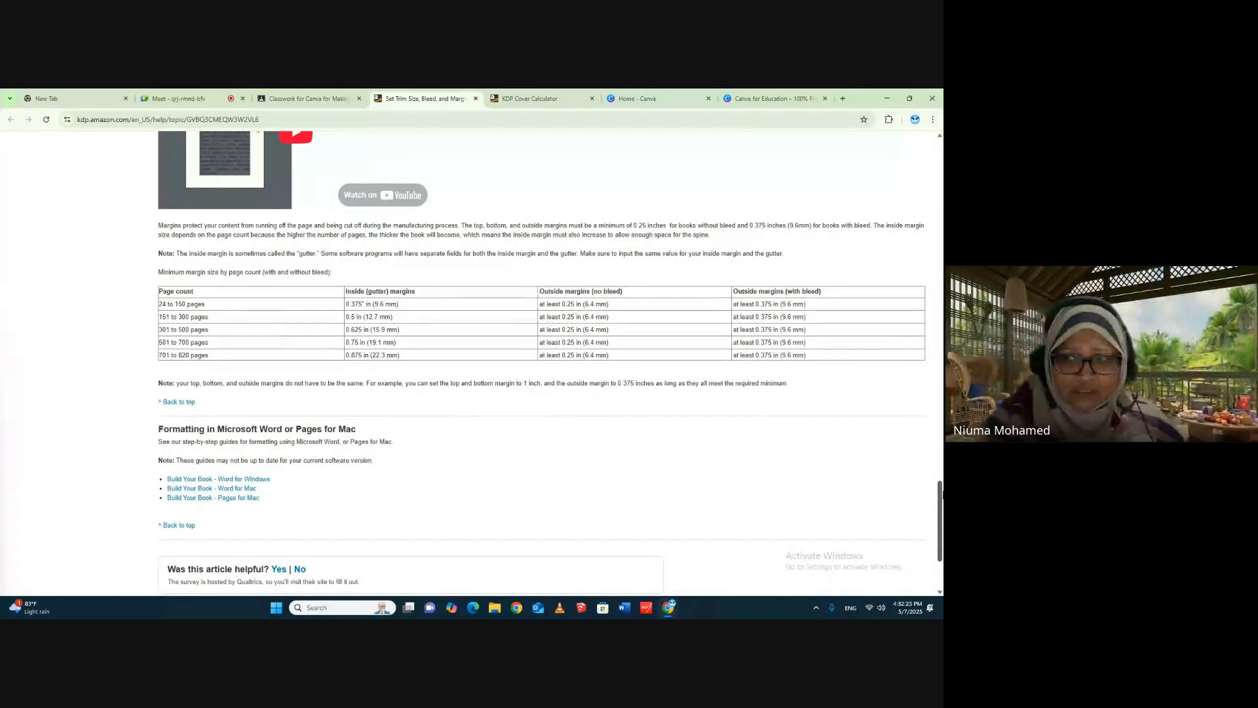
{"action": "left_click_drag", "start_coordinate": [939, 490], "coordinate": [937, 124]}
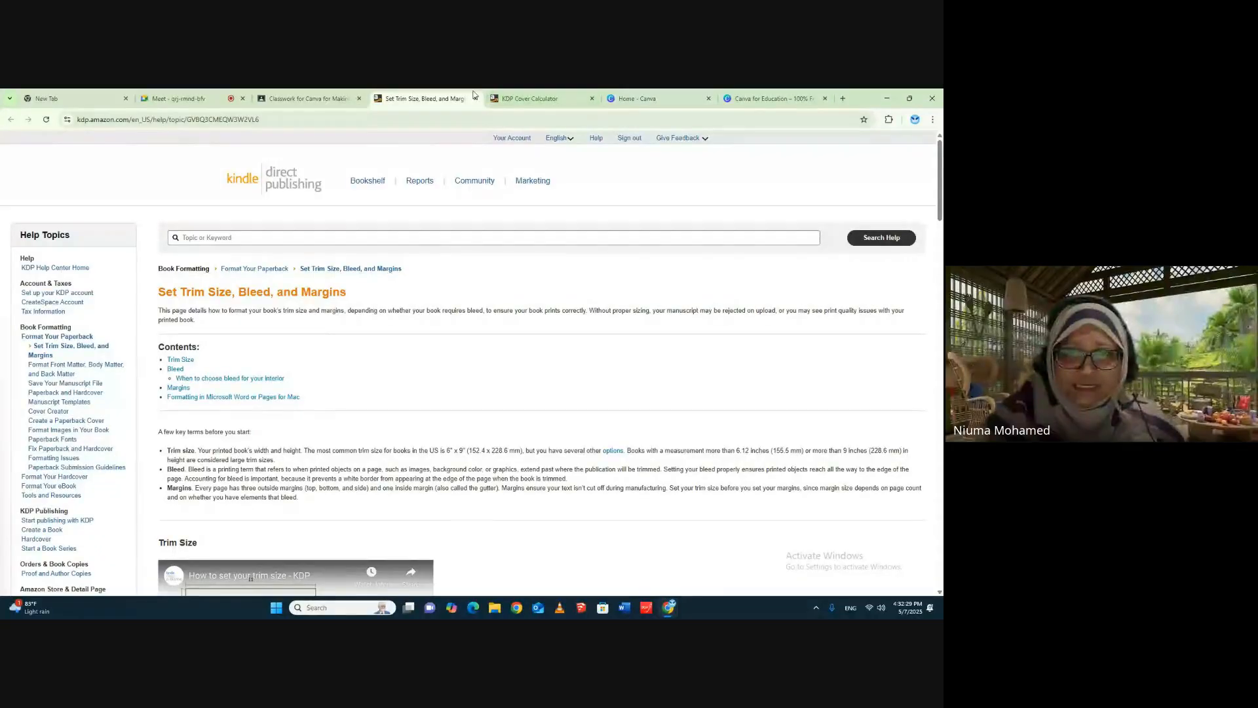
- Download the cover template from the KDP Cover Calculator and open the downloaded PAPERBACK zip file
{"action": "left_click", "coordinate": [523, 95]}
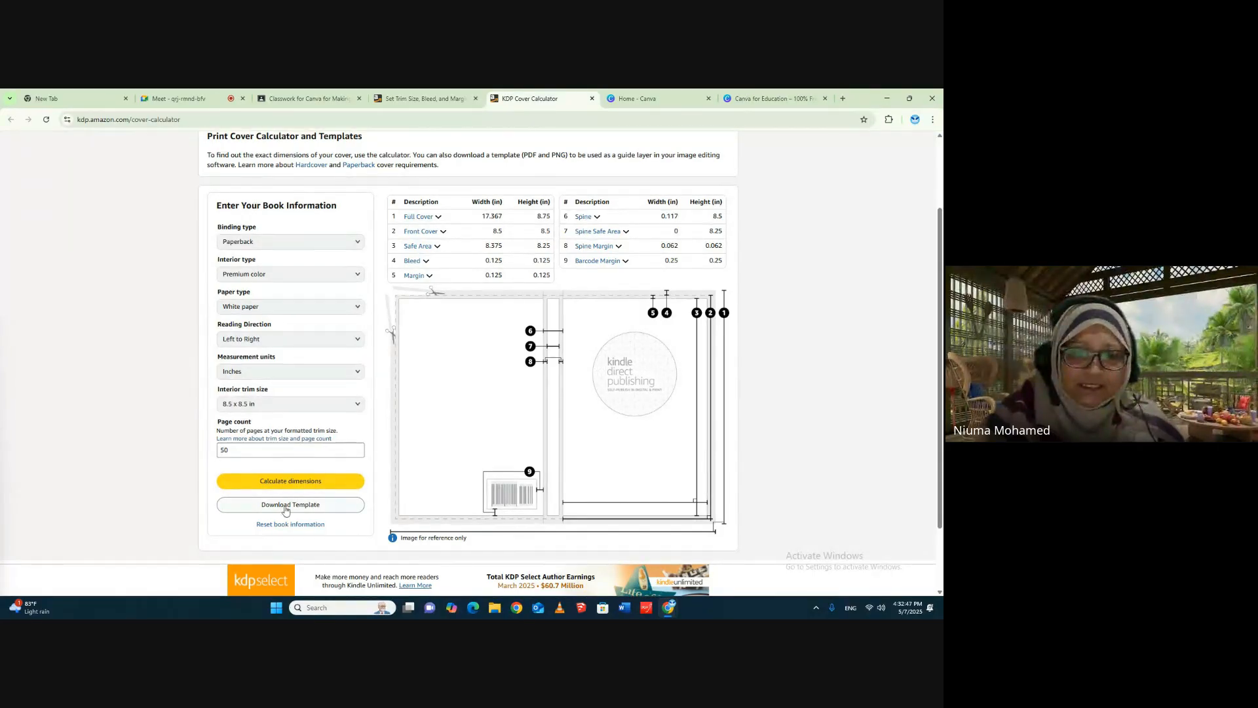
{"action": "left_click", "coordinate": [310, 508]}
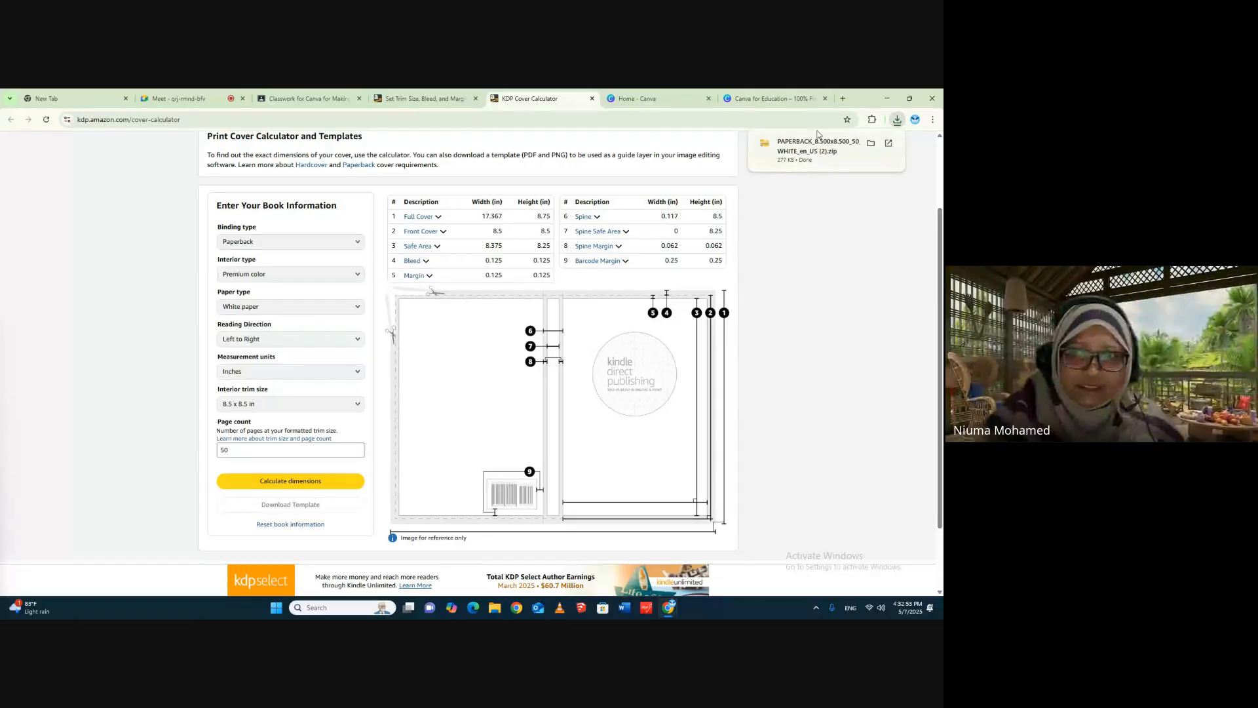
{"action": "left_click", "coordinate": [800, 146]}
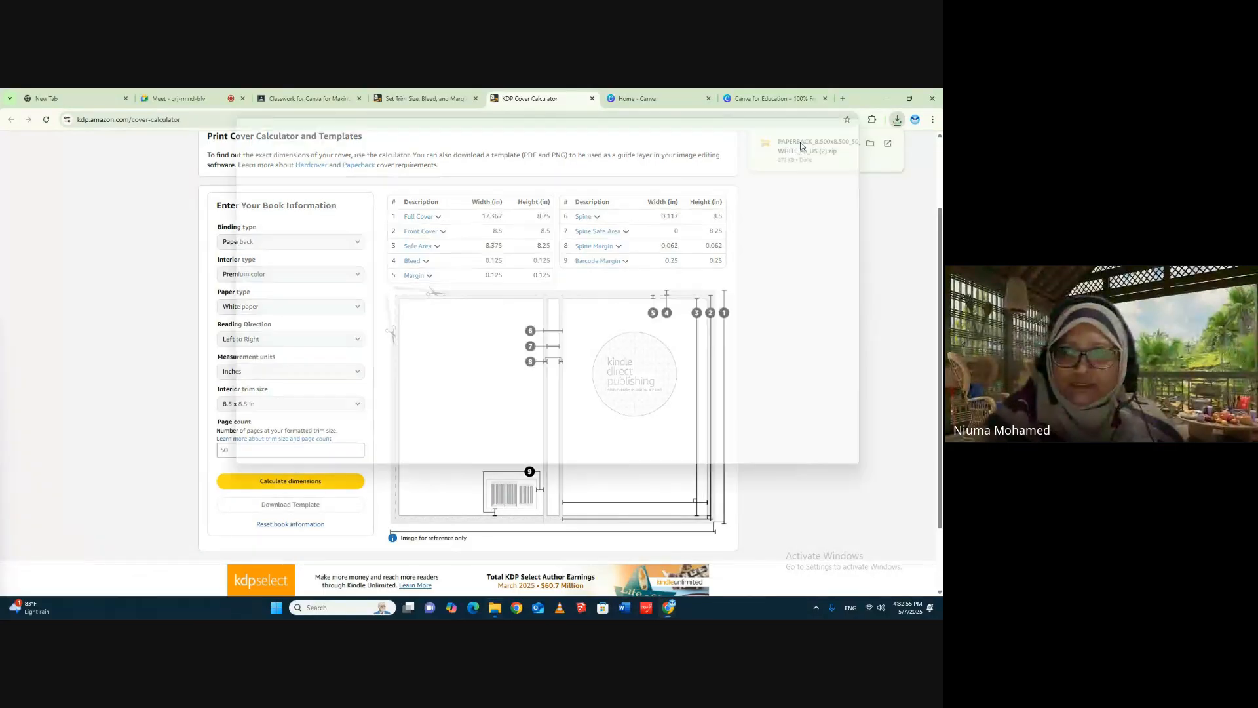
{"action": "left_click", "coordinate": [458, 195]}
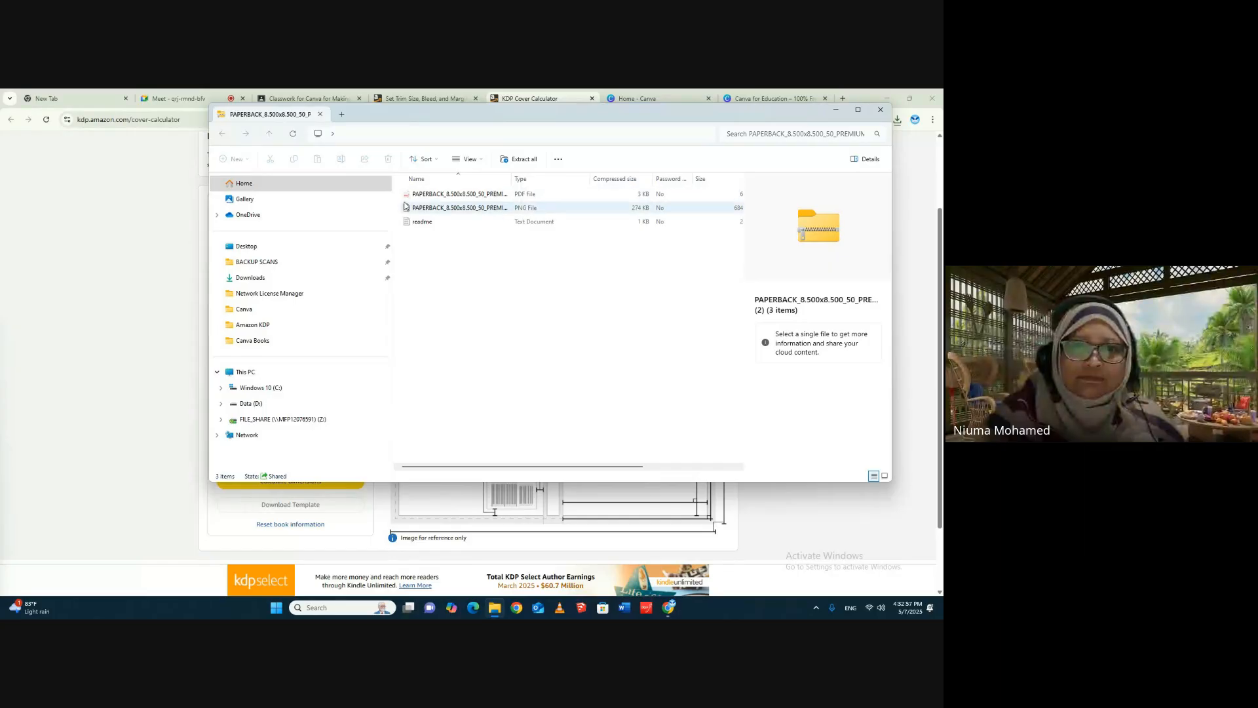
- Select the PNG version of the cover template in the zip archive, and close the archive window
{"action": "left_click", "coordinate": [405, 207]}
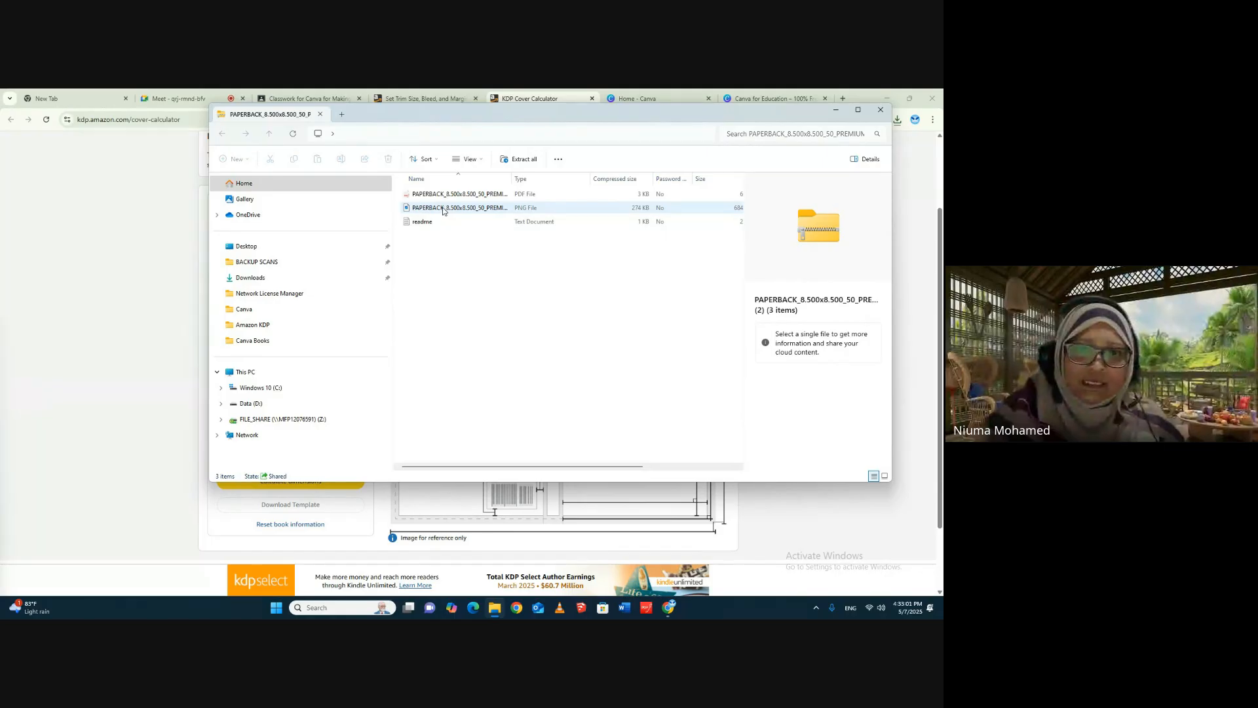
{"action": "left_click", "coordinate": [409, 208]}
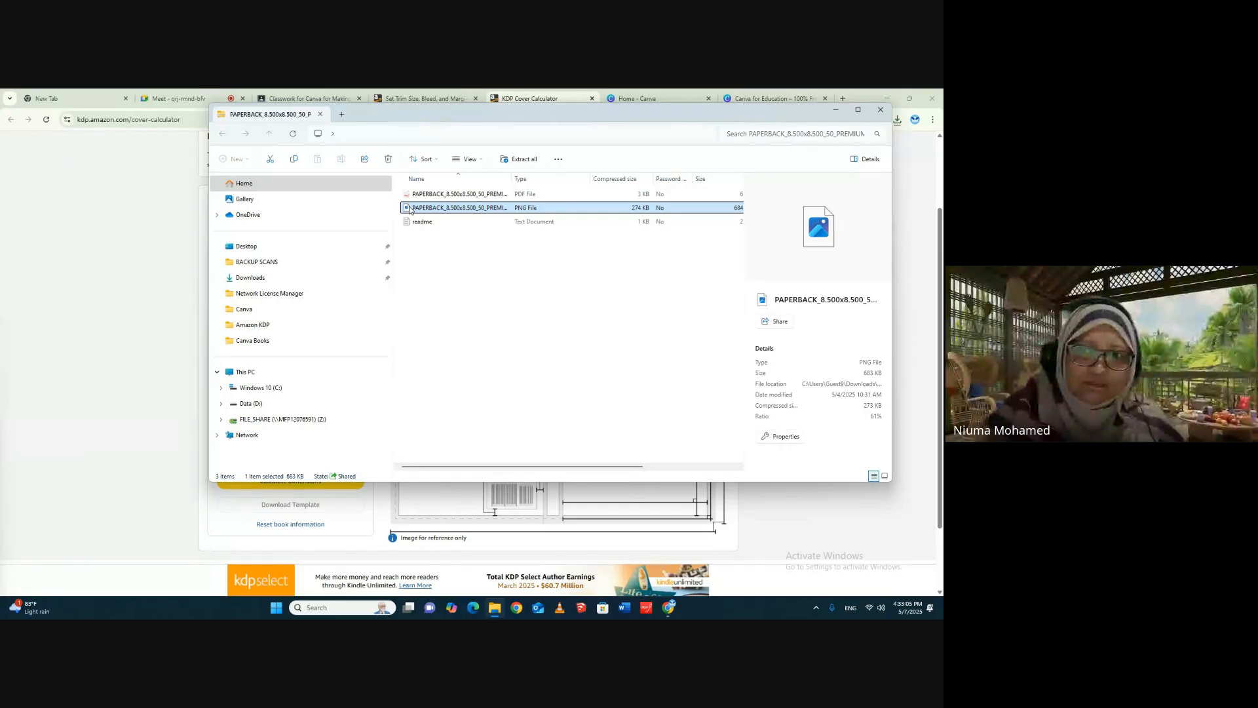
{"action": "left_click_drag", "start_coordinate": [409, 208], "coordinate": [255, 310]}
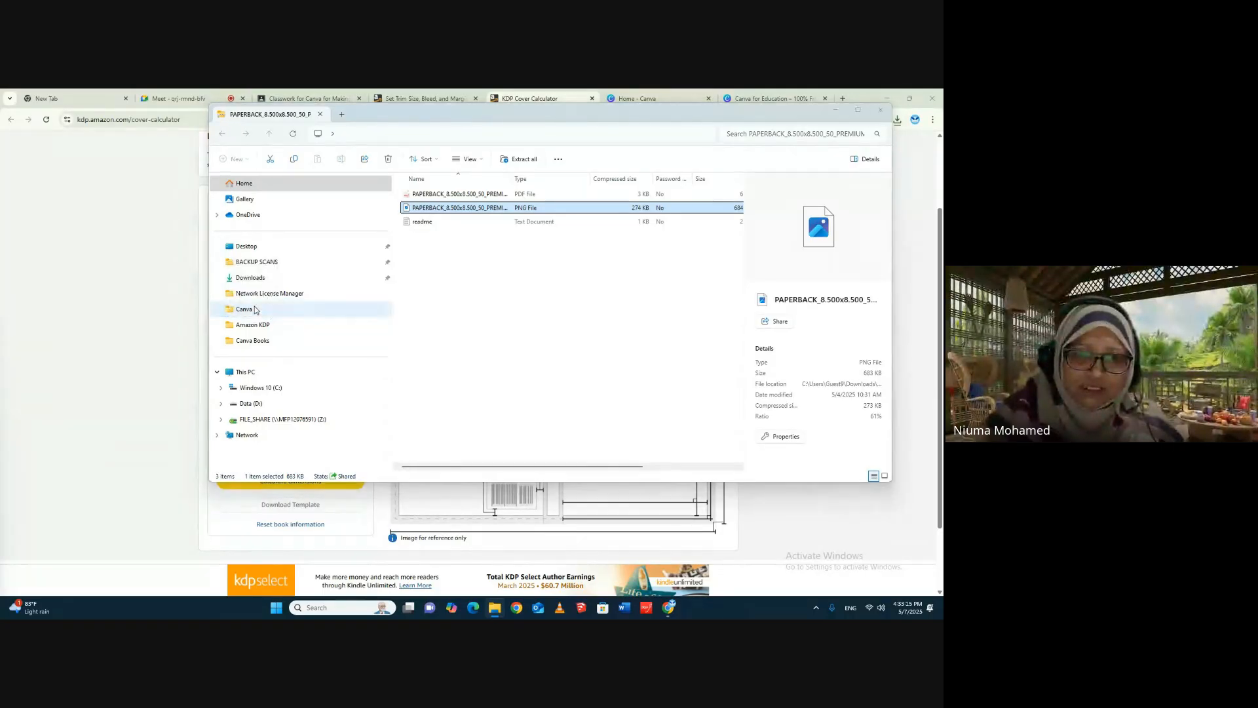
{"action": "left_click", "coordinate": [192, 278]}
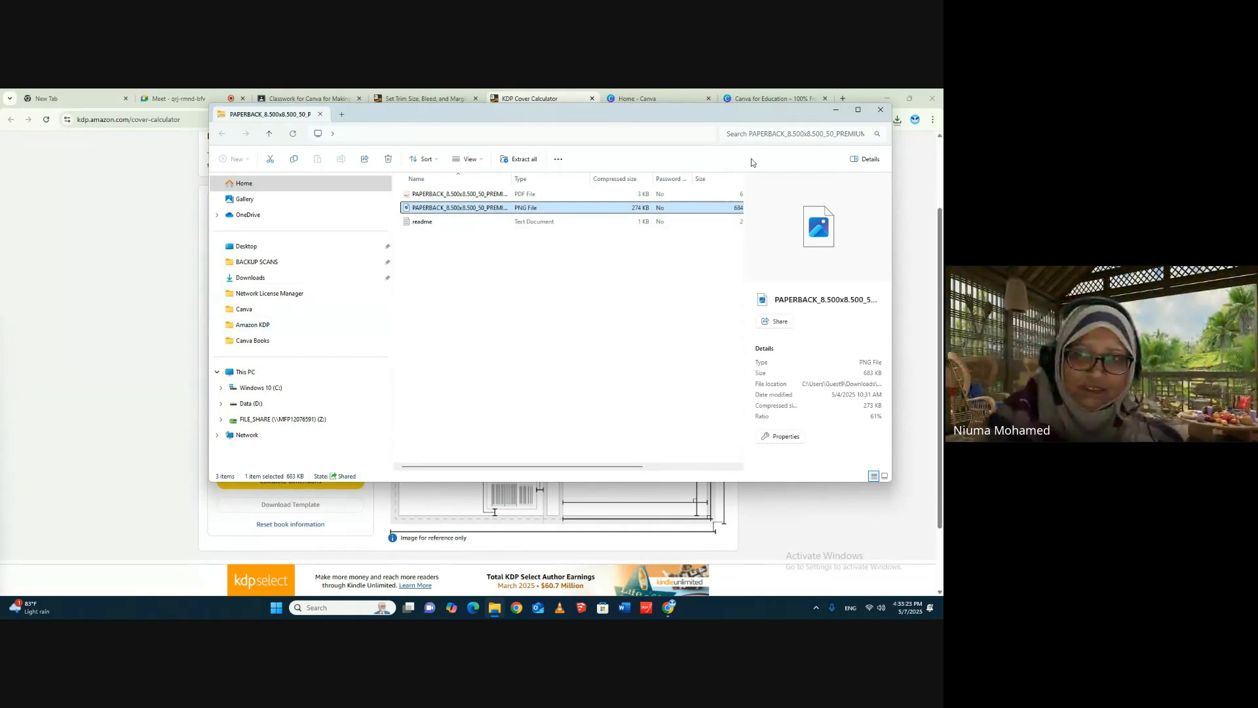
{"action": "left_click", "coordinate": [879, 112]}
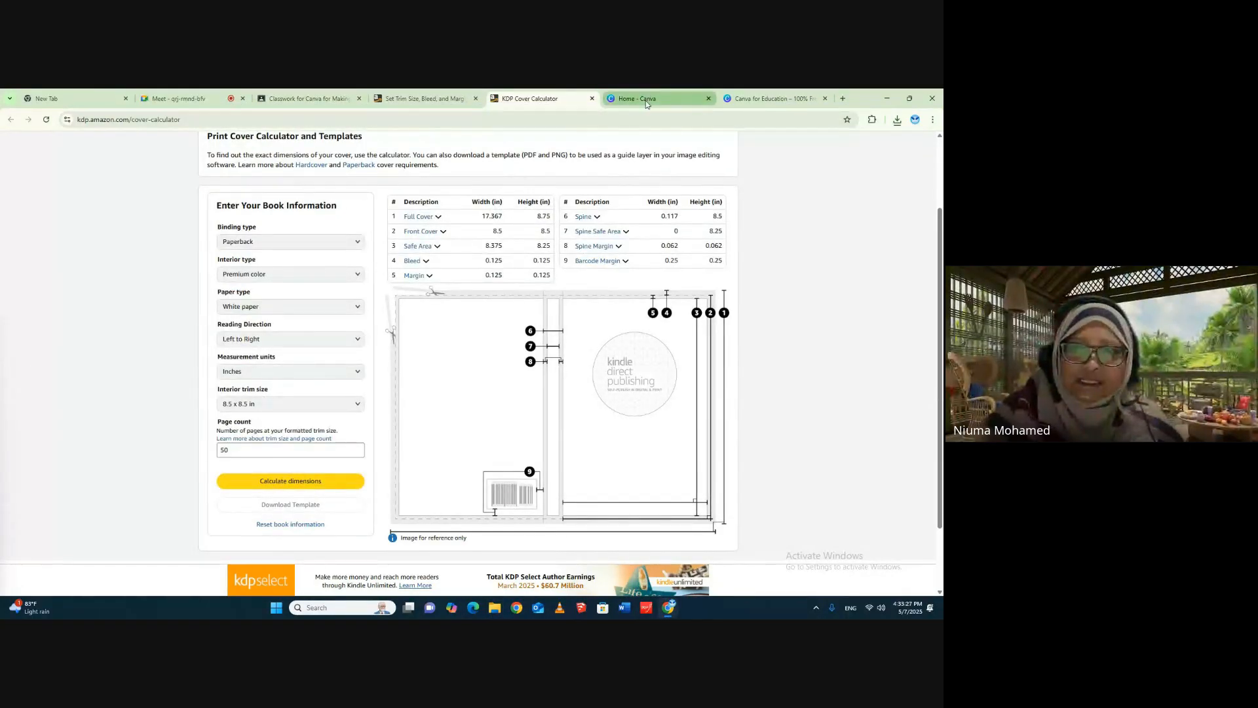
- Switch to Canva, start a custom-size design, and set its units to inches to match the KDP cover calculator
{"action": "left_click", "coordinate": [645, 98]}
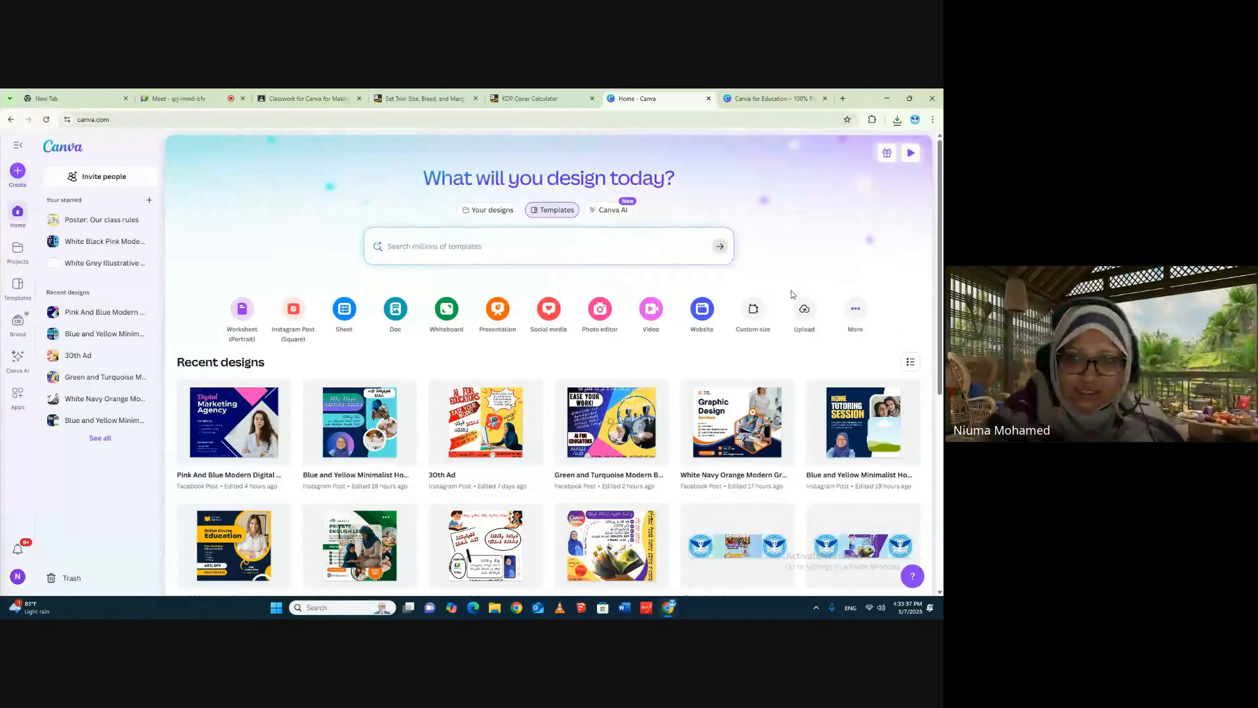
{"action": "left_click", "coordinate": [753, 310]}
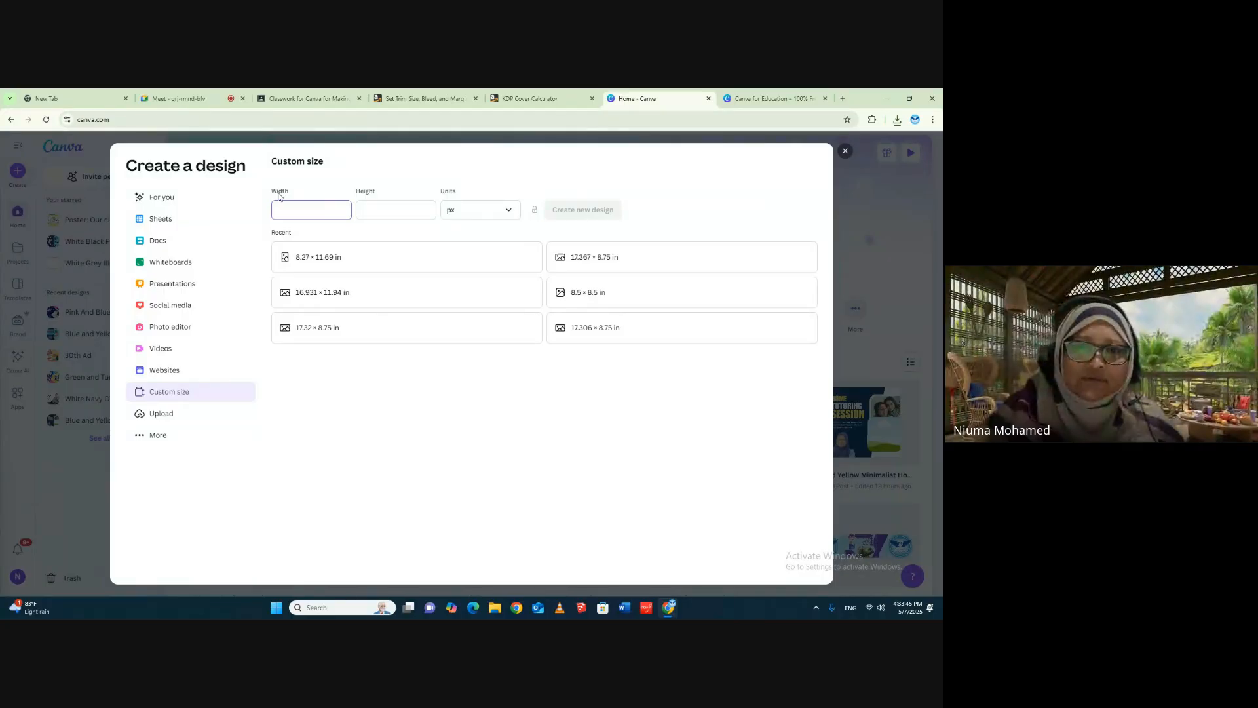
{"action": "left_click", "coordinate": [458, 193]}
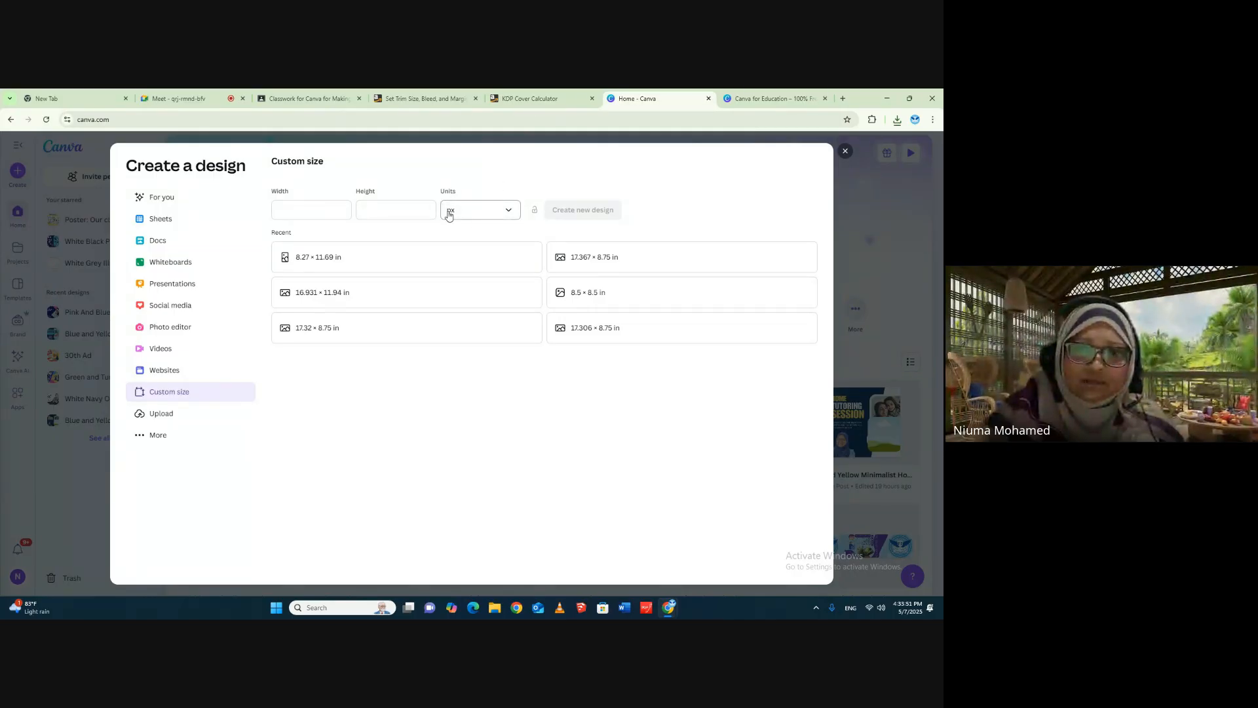
{"action": "left_click", "coordinate": [509, 216]}
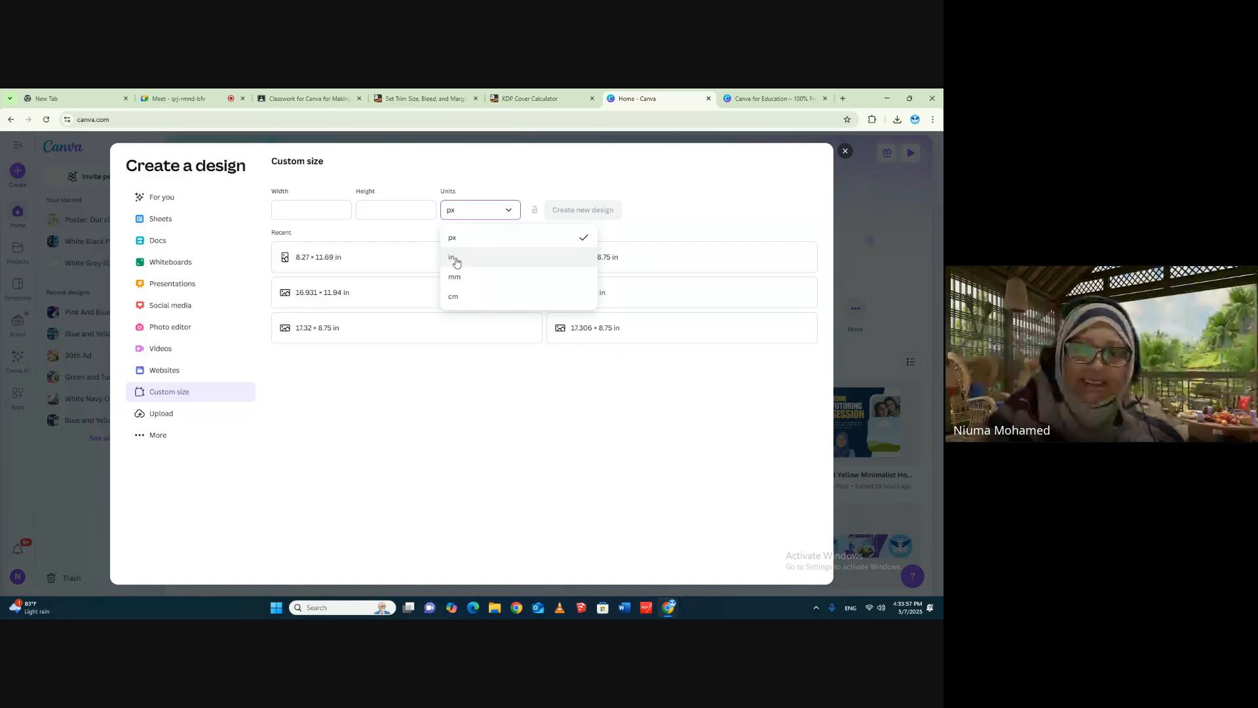
{"action": "left_click", "coordinate": [543, 100]}
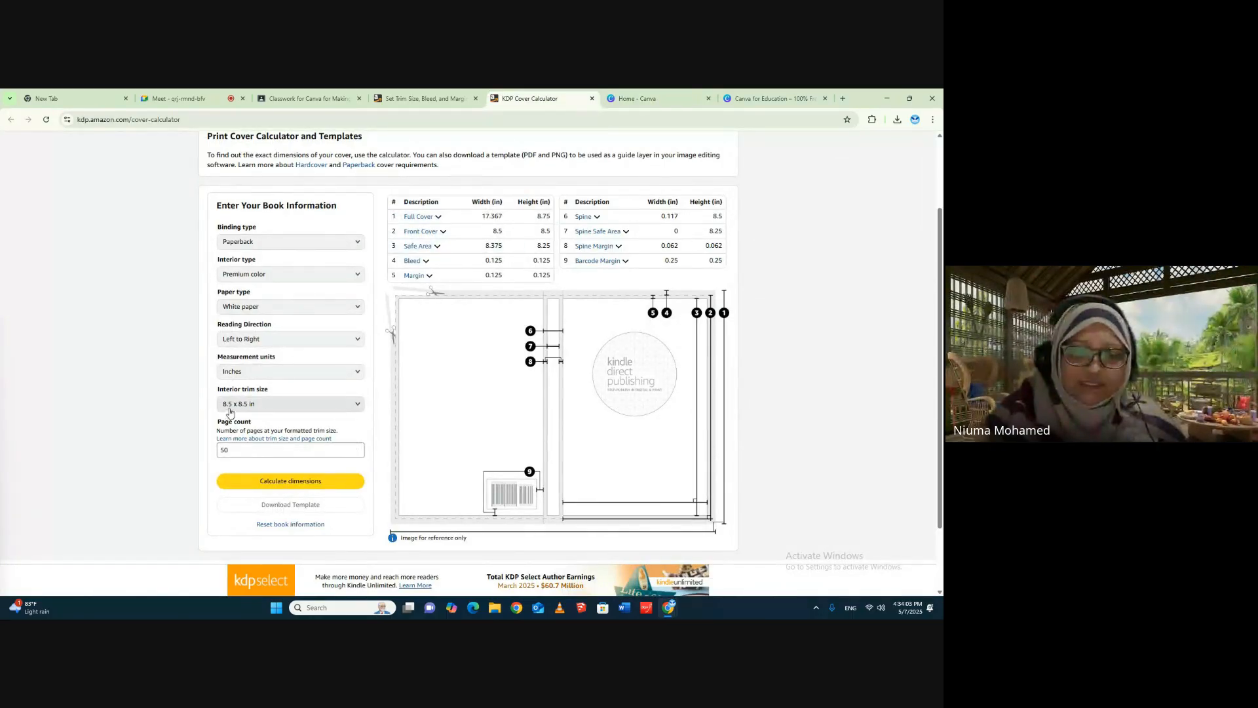
{"action": "left_click", "coordinate": [626, 99]}
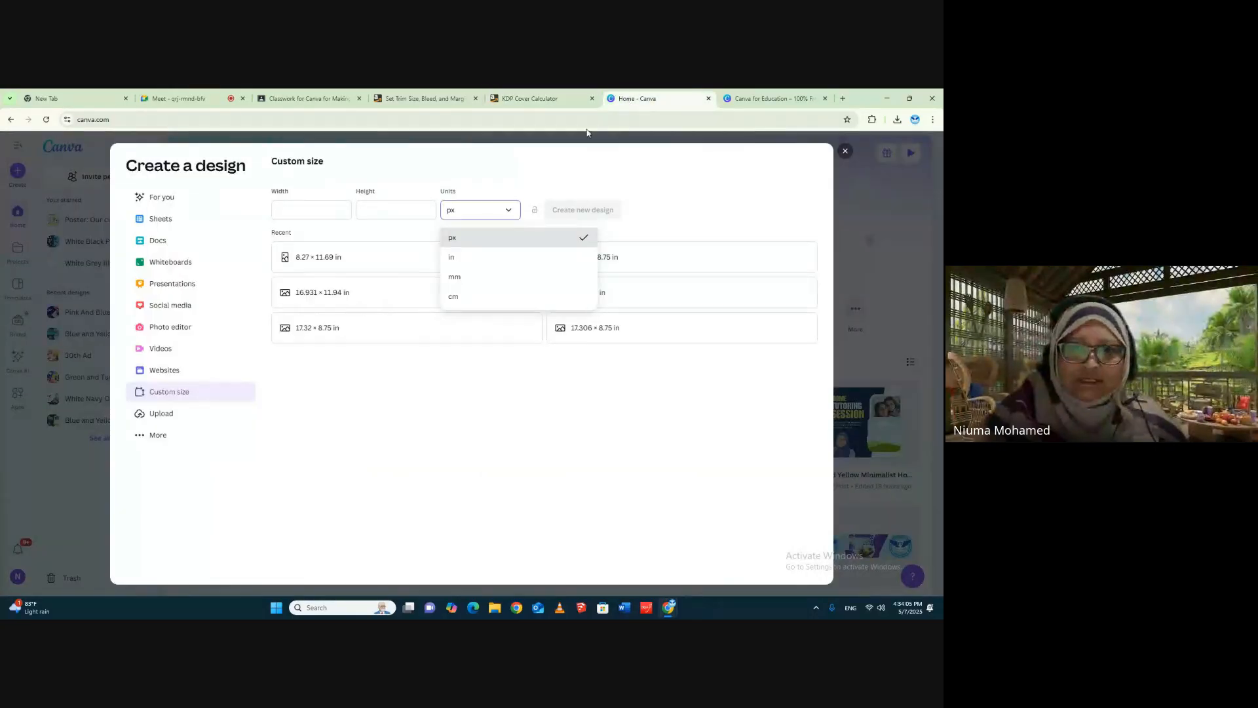
{"action": "left_click", "coordinate": [459, 258]}
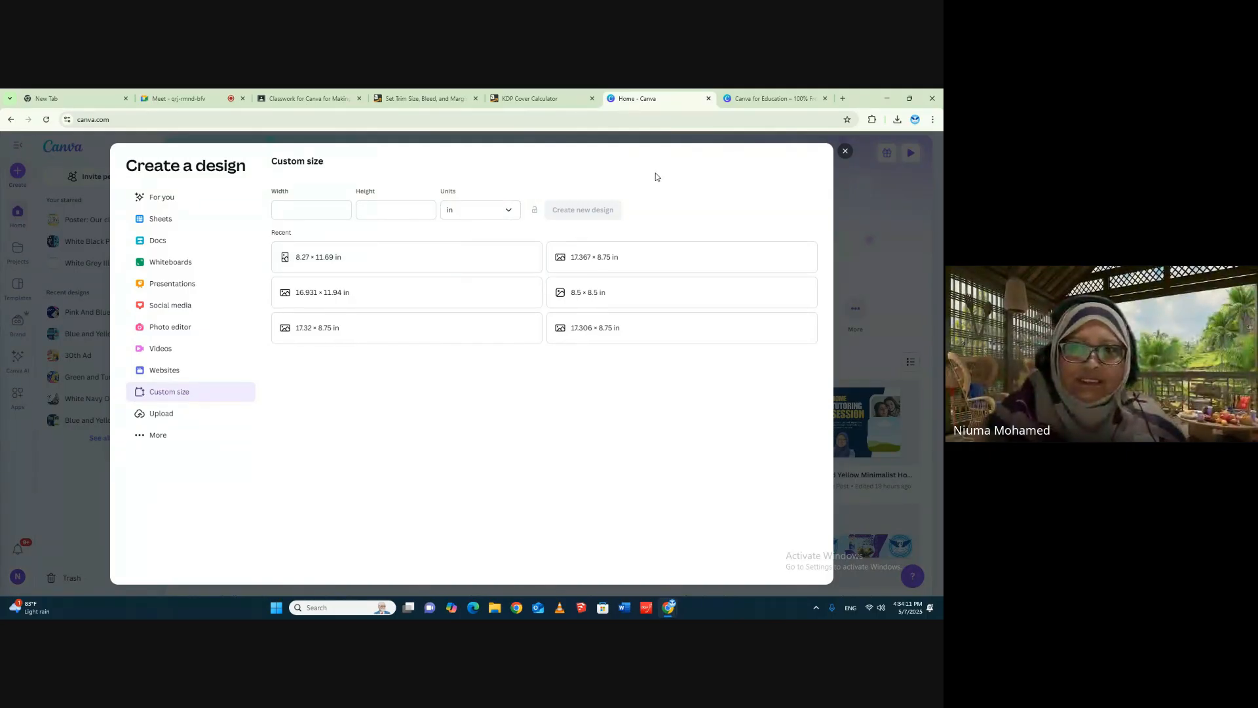
- Copy the Full Cover width from the KDP Cover Calculator and set the Canva design's width to 17.367 in
{"action": "left_click", "coordinate": [529, 98]}
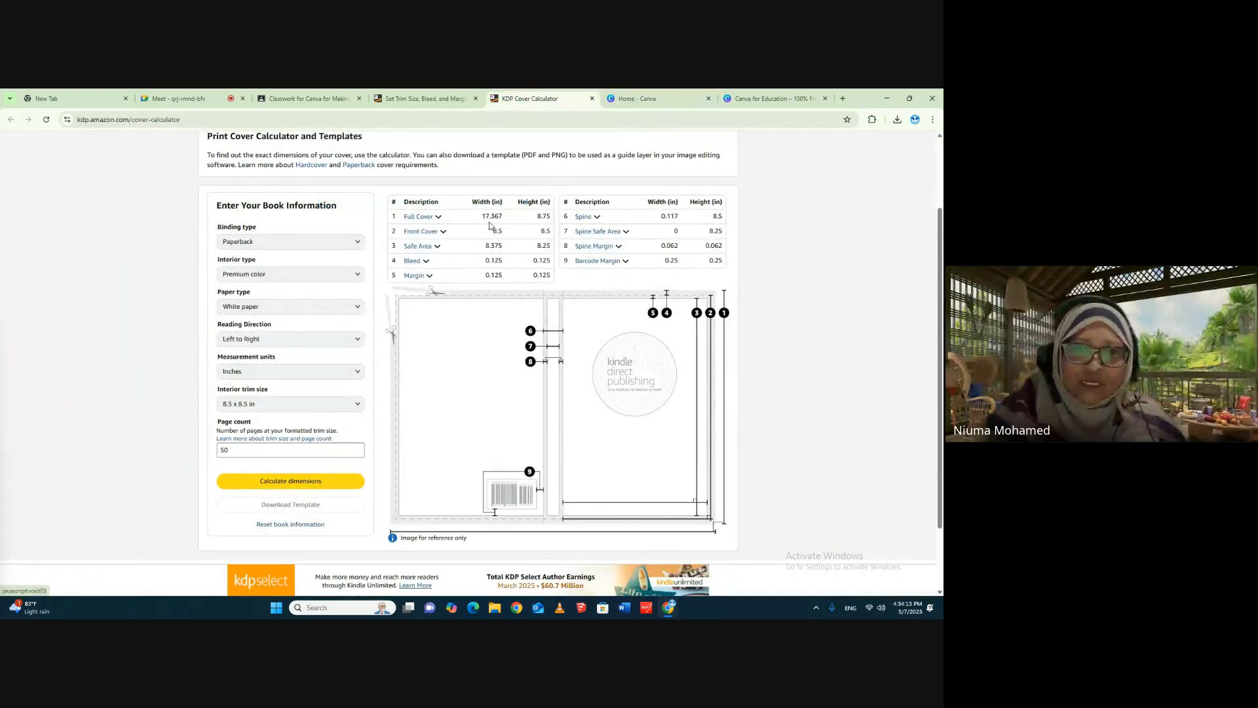
{"action": "left_click_drag", "start_coordinate": [484, 216], "coordinate": [500, 216]}
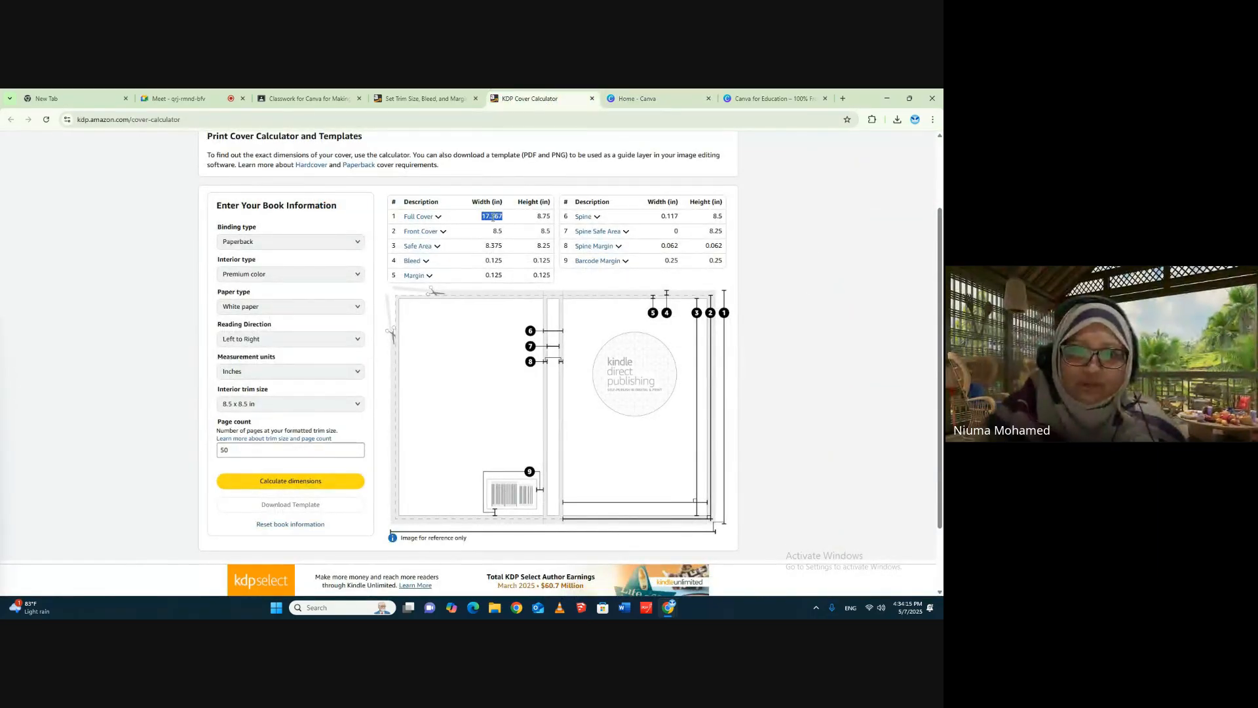
{"action": "right_click", "coordinate": [493, 218]}
{"action": "left_click", "coordinate": [509, 235]}
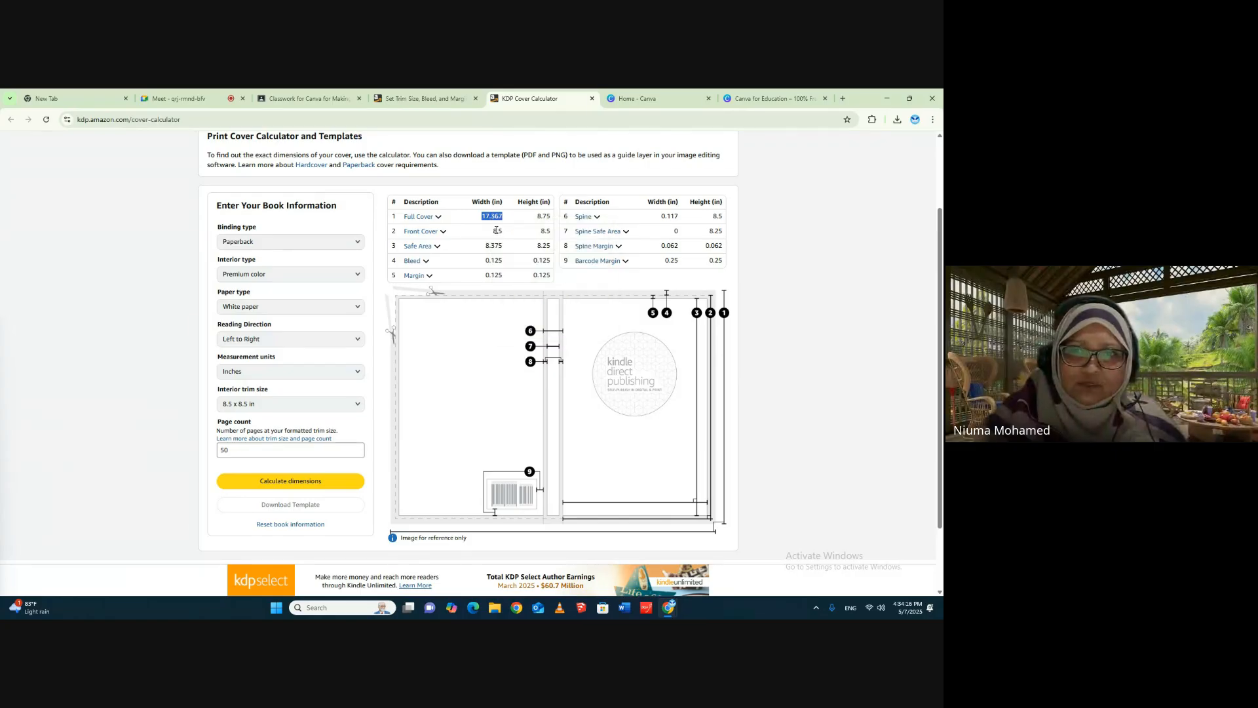
{"action": "left_click", "coordinate": [648, 97]}
{"action": "left_click", "coordinate": [317, 210]}
{"action": "right_click", "coordinate": [321, 216]}
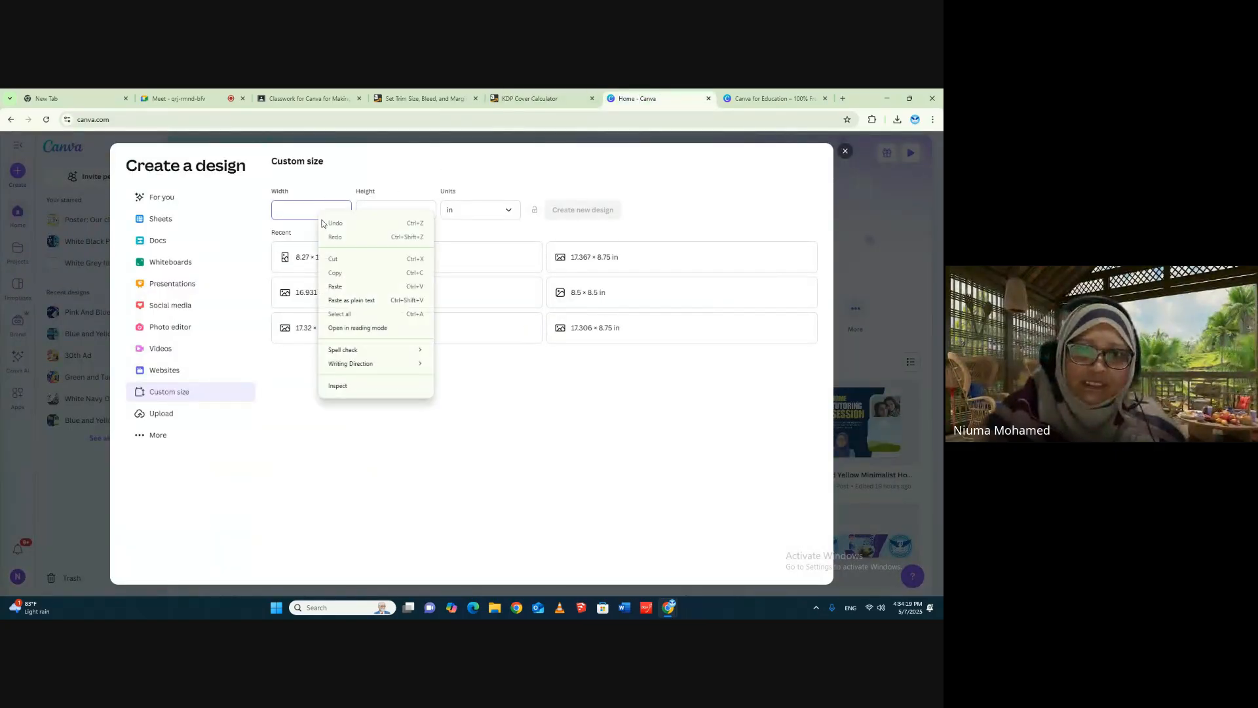
{"action": "left_click", "coordinate": [334, 286]}
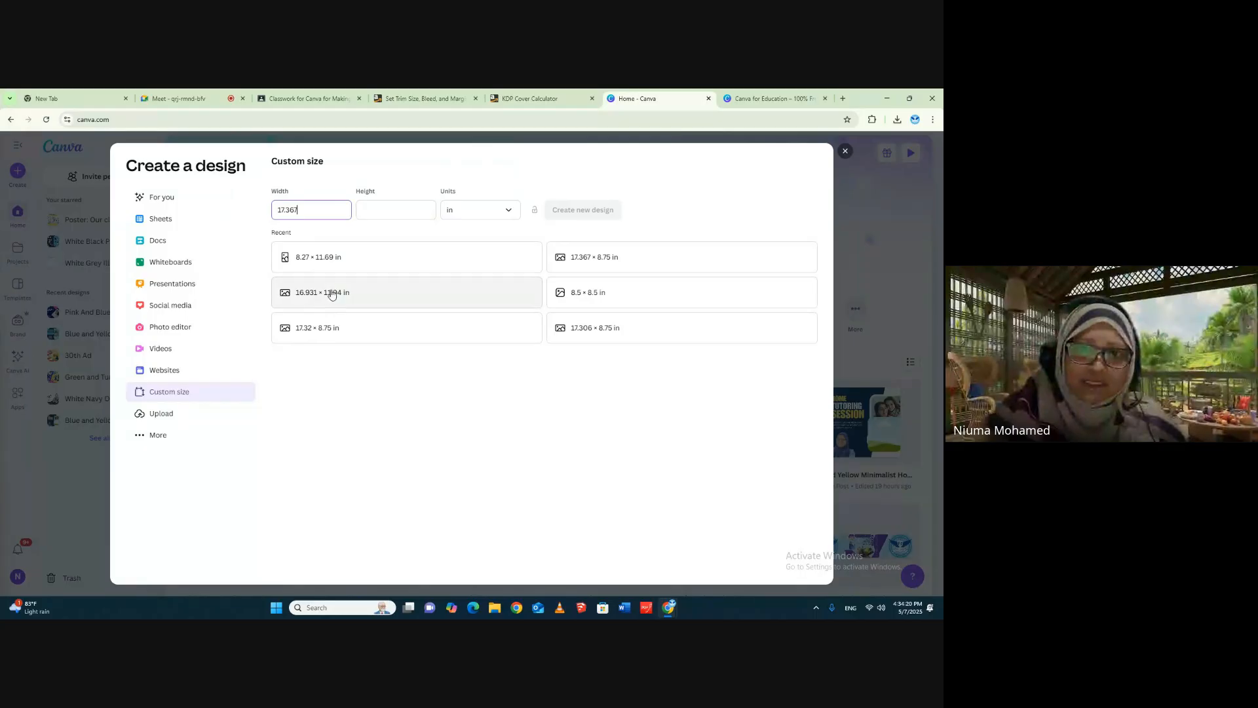
- Copy the Full Cover height from the KDP Cover Calculator and set the Canva design's height to 8.75 in
{"action": "left_click", "coordinate": [509, 98]}
{"action": "left_click_drag", "start_coordinate": [537, 216], "coordinate": [553, 219]}
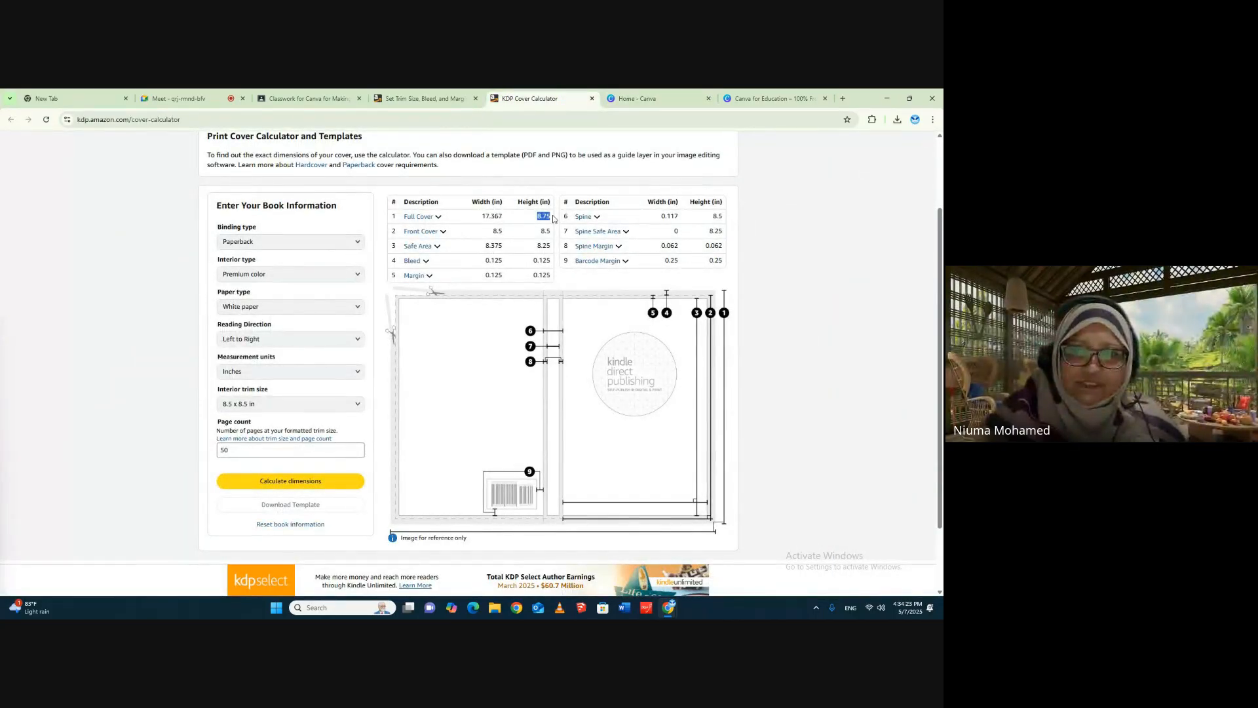
{"action": "right_click", "coordinate": [551, 217]}
{"action": "left_click", "coordinate": [556, 229]}
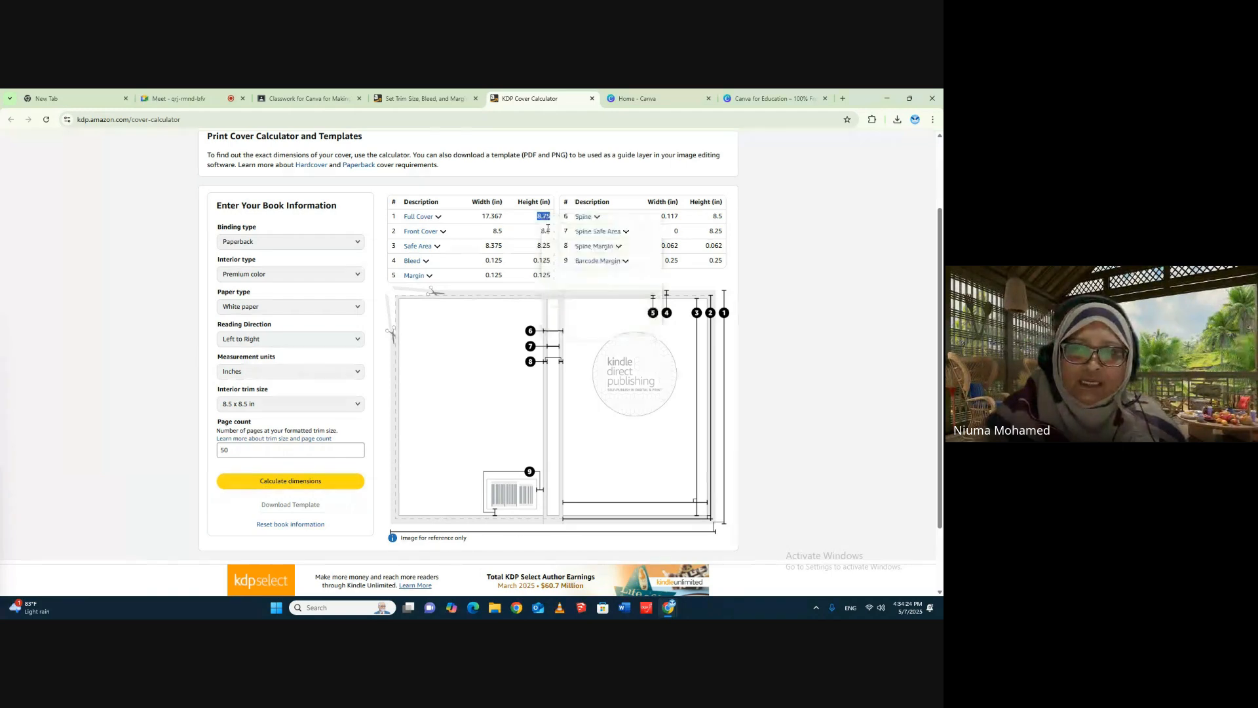
{"action": "left_click", "coordinate": [631, 98]}
{"action": "left_click", "coordinate": [398, 210]}
{"action": "right_click", "coordinate": [398, 210]}
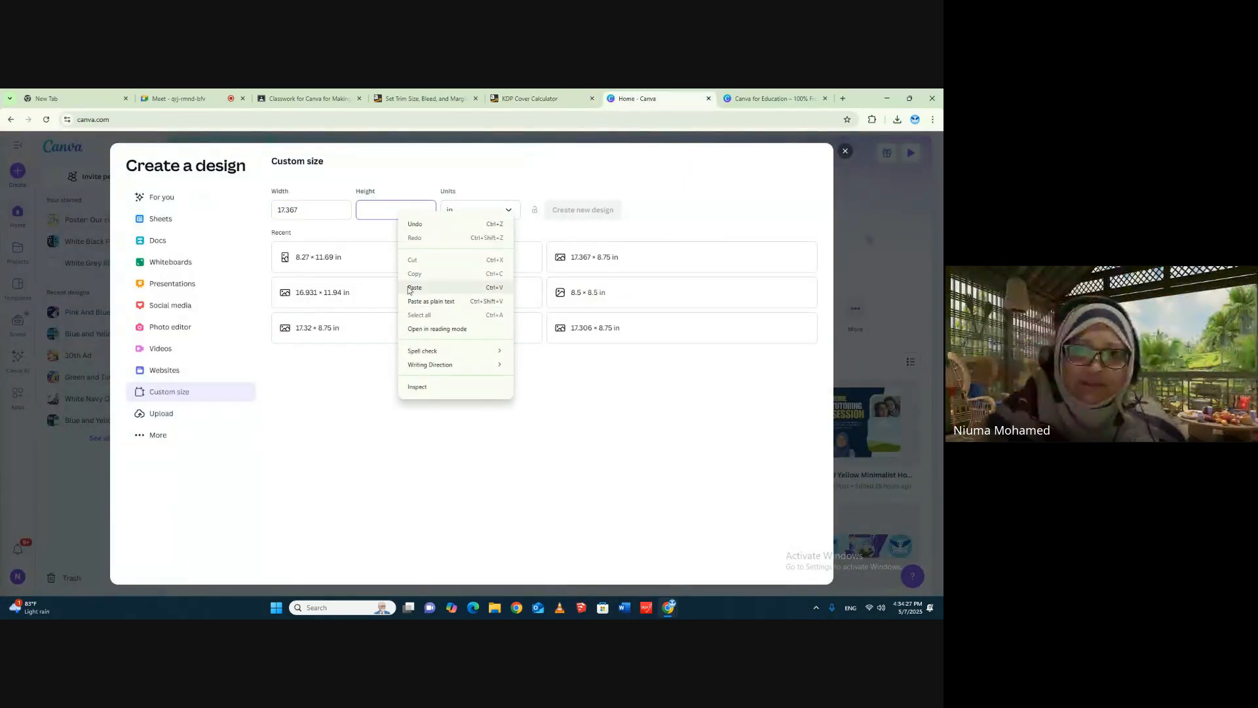
{"action": "left_click", "coordinate": [410, 292]}
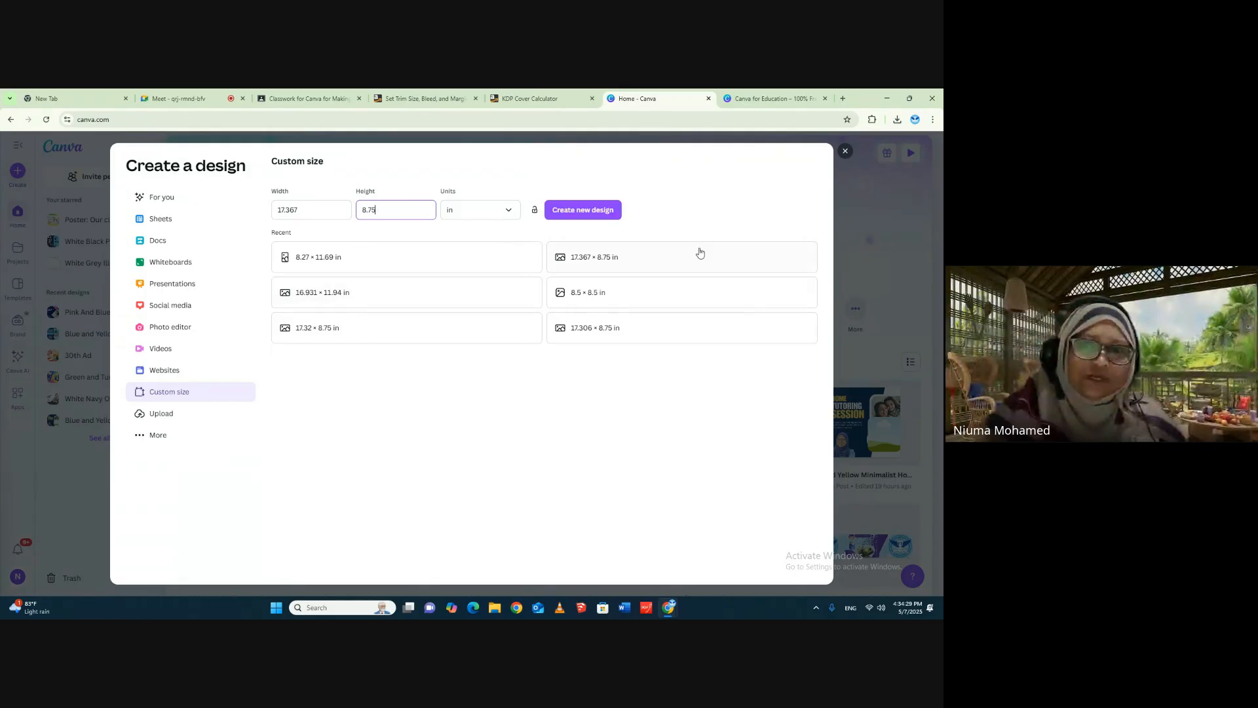
- Create the blank design from the entered custom size and show the uploaded images
{"action": "left_click", "coordinate": [567, 211]}
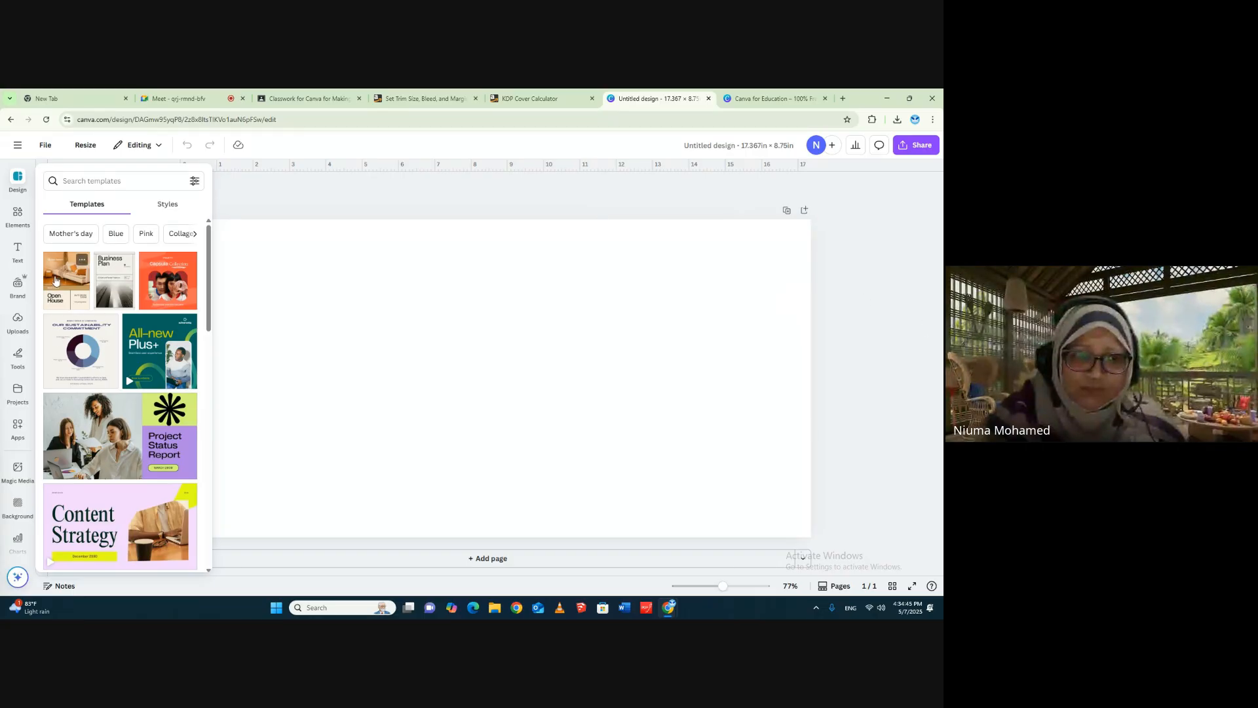
{"action": "left_click", "coordinate": [18, 321]}
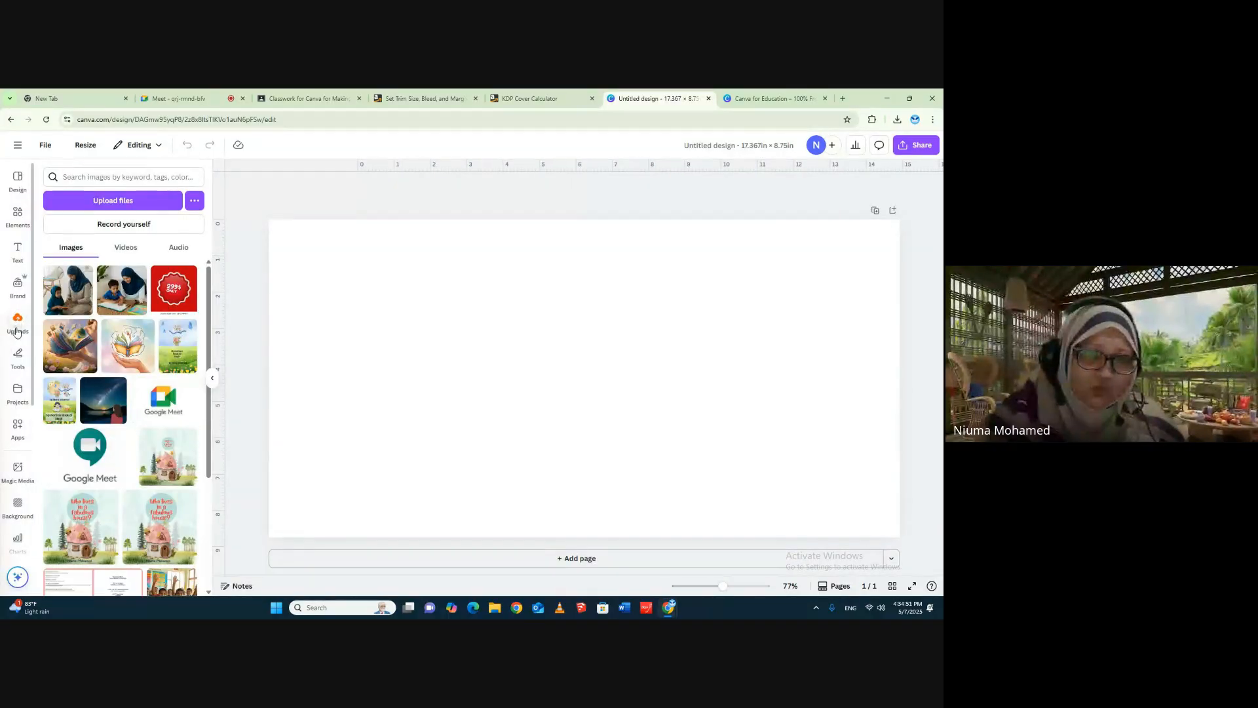
- Upload the 8.5 x 8.5 paperback cover template PNG from the Canva folder on the Desktop
{"action": "left_click", "coordinate": [138, 209]}
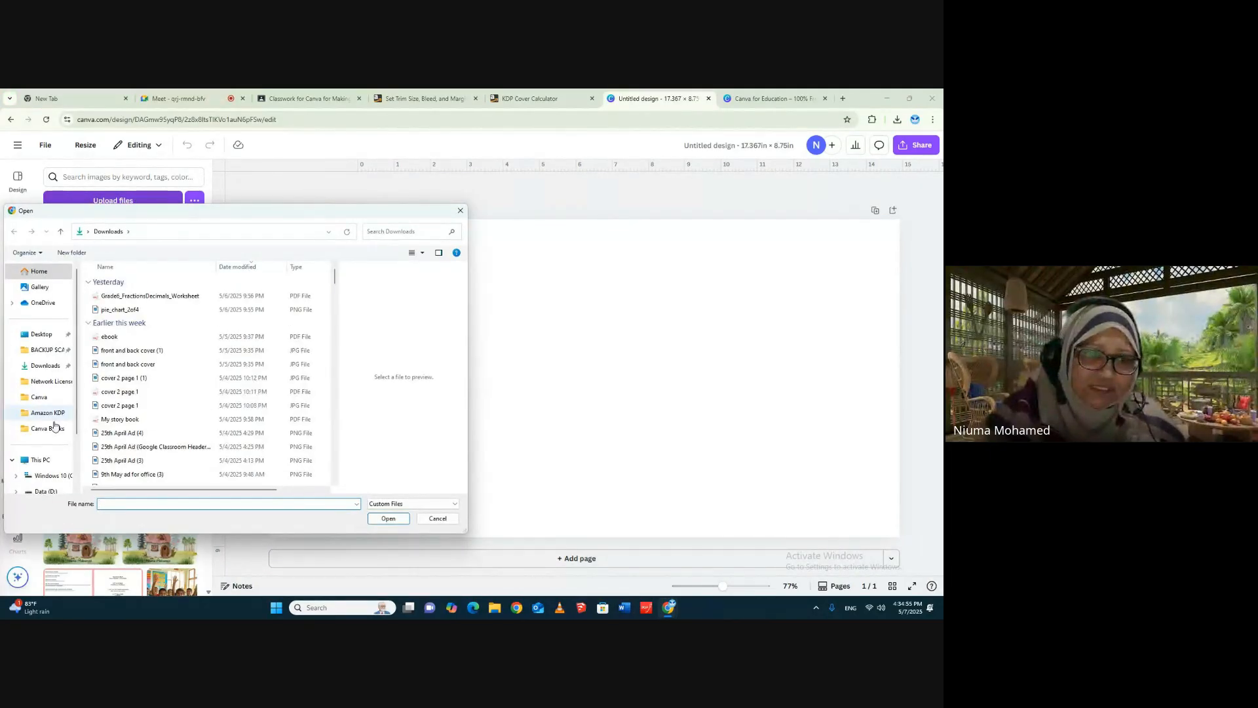
{"action": "left_click", "coordinate": [49, 400]}
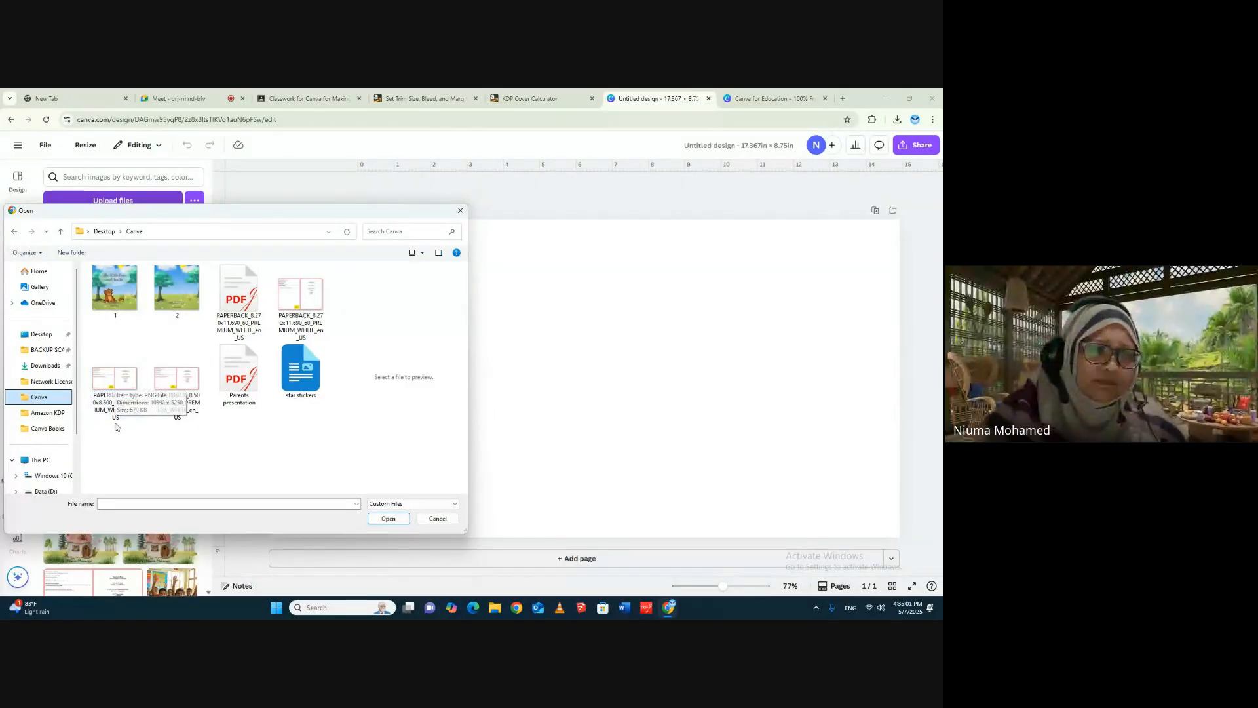
{"action": "double_click", "coordinate": [130, 397]}
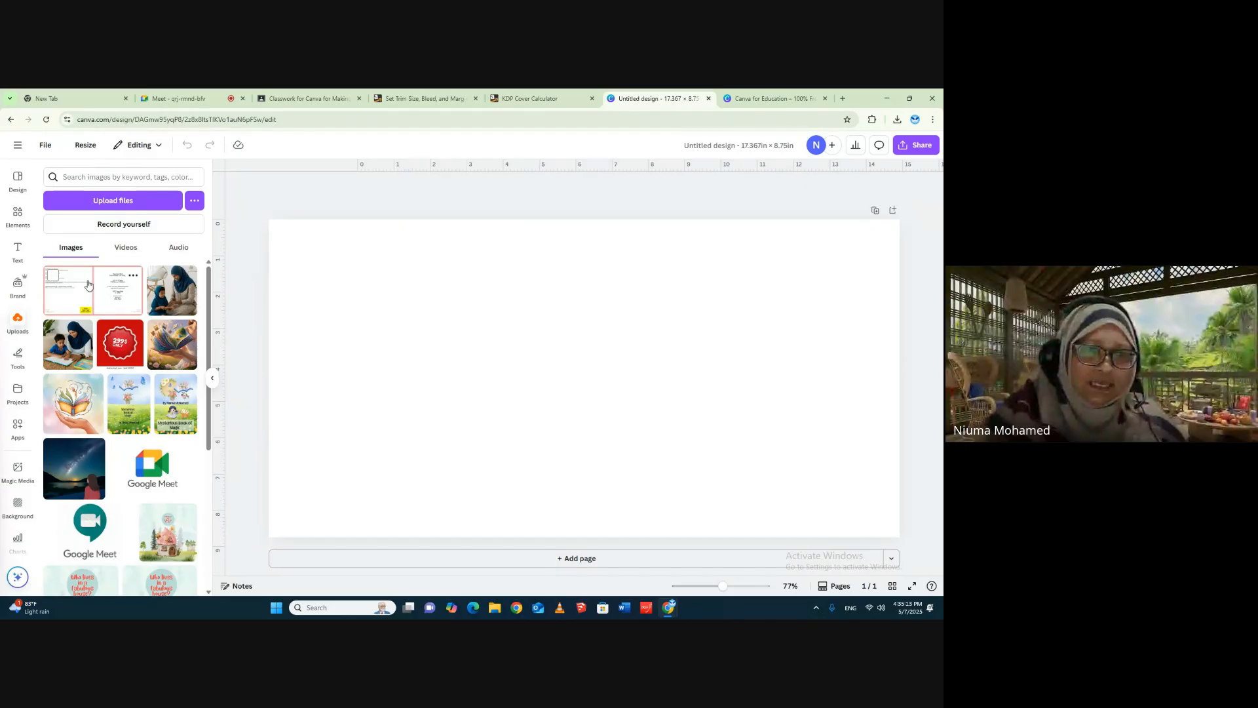
- Place the uploaded paperback cover template on the blank page and select it there
{"action": "left_click", "coordinate": [89, 279]}
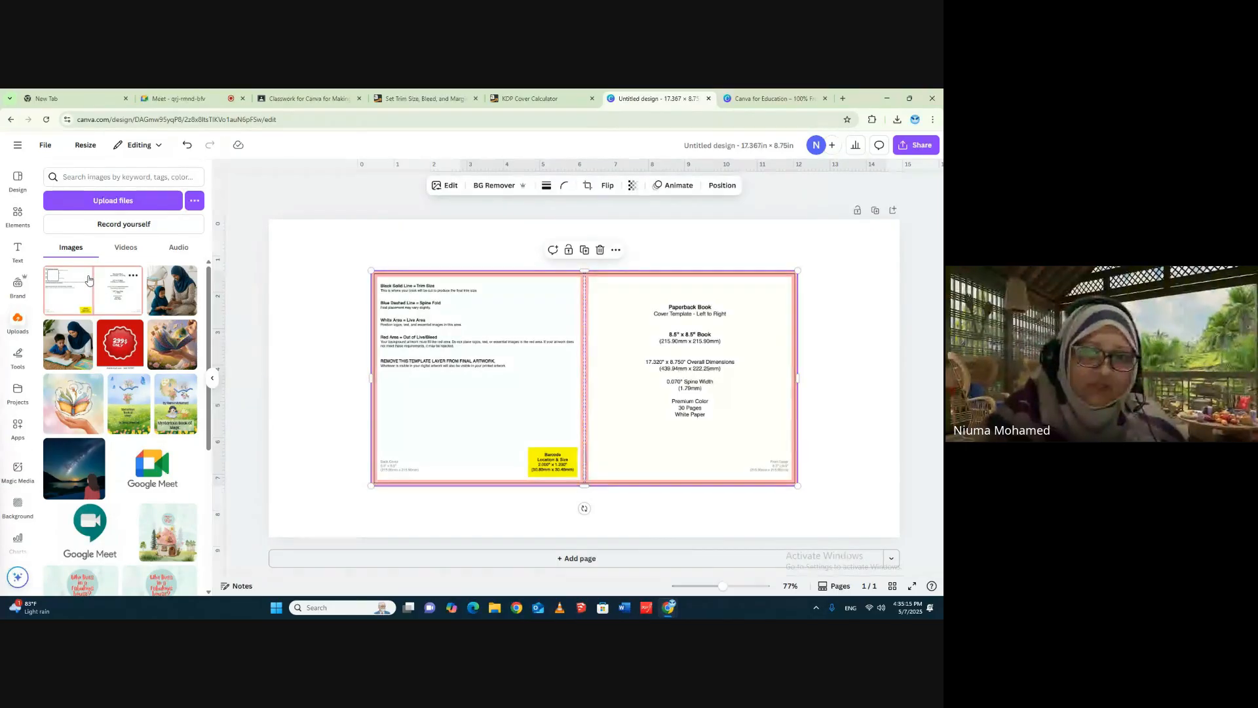
{"action": "left_click", "coordinate": [845, 264]}
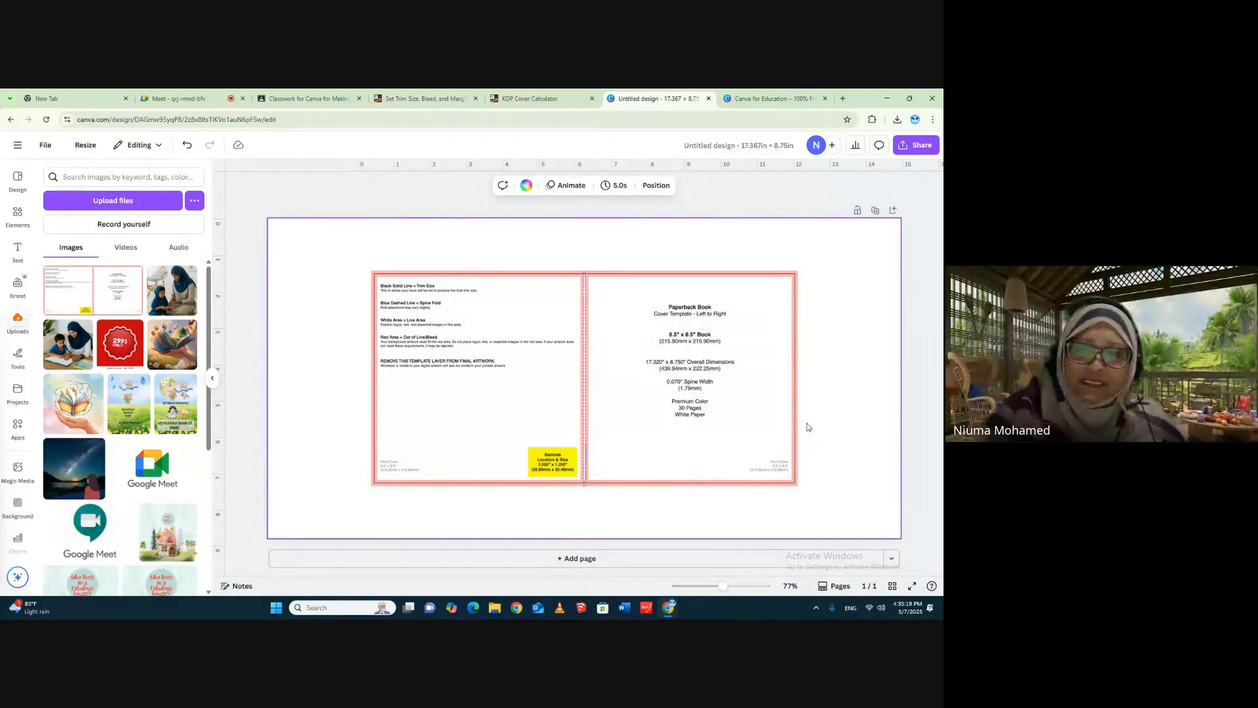
{"action": "left_click", "coordinate": [476, 313]}
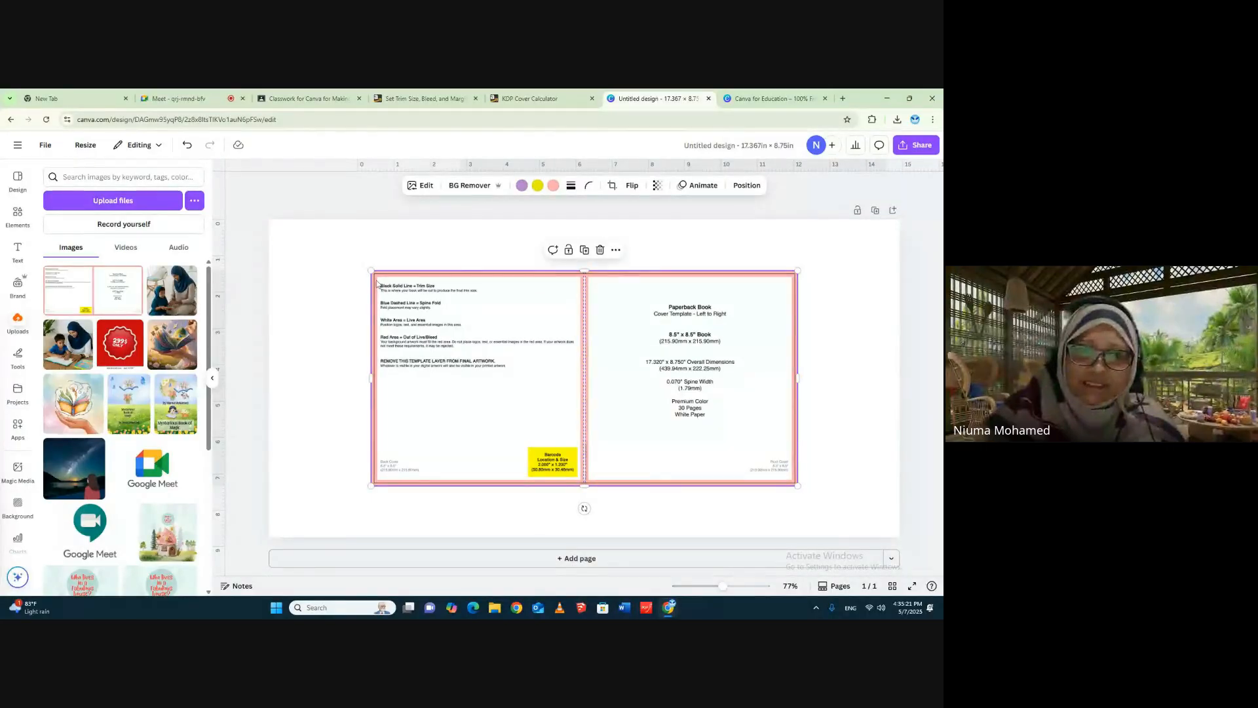
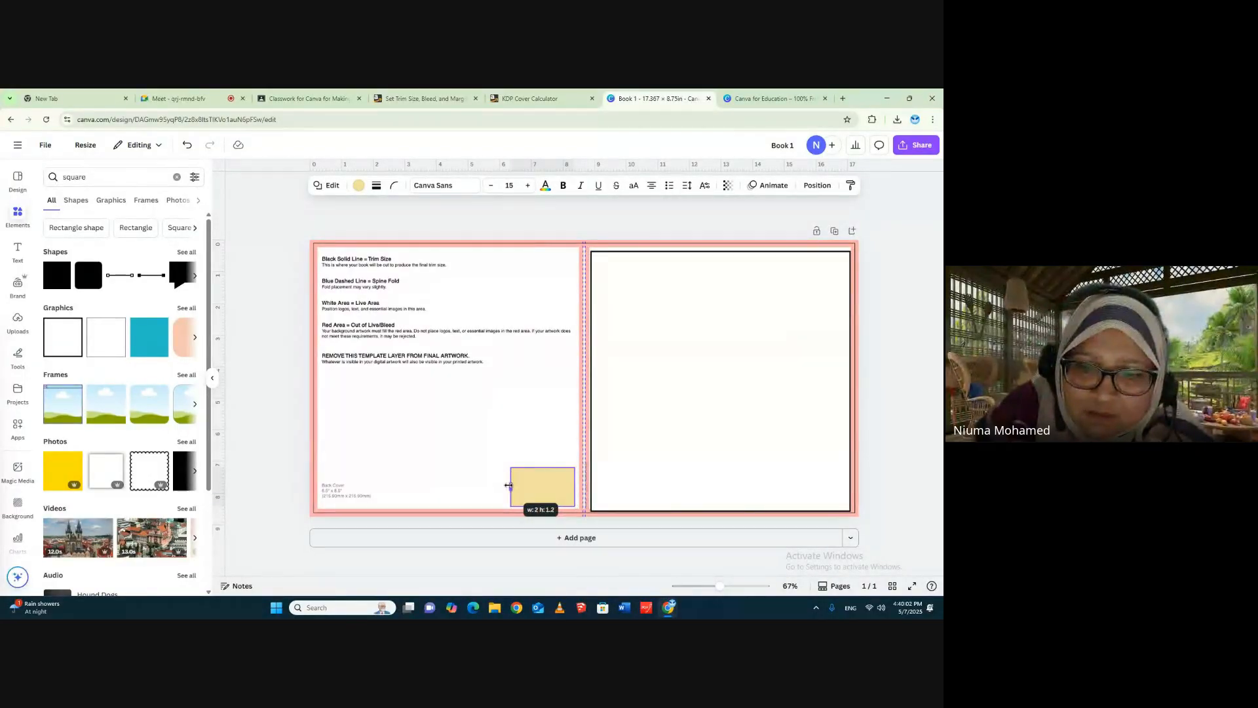
- Fill the barcode-area rectangle on the back cover with white and give it a solid border of weight 2
{"action": "left_click", "coordinate": [512, 446]}
{"action": "key", "text": "Escape"}
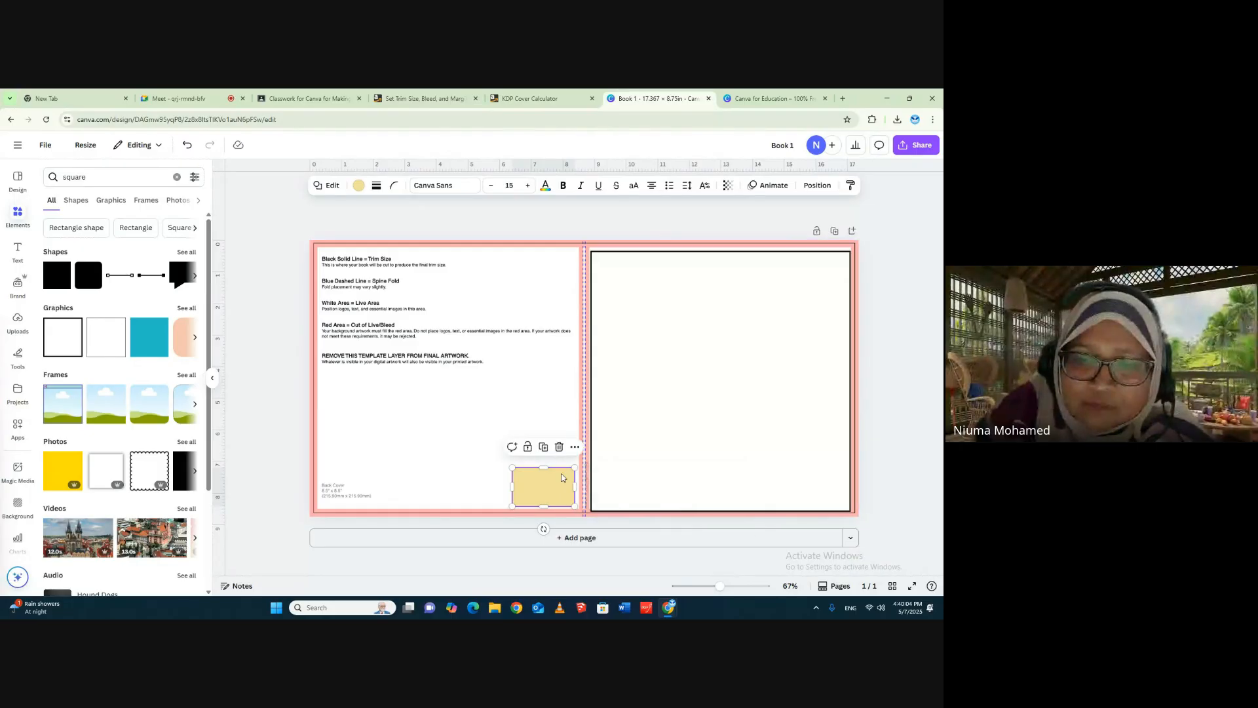
{"action": "left_click", "coordinate": [357, 185]}
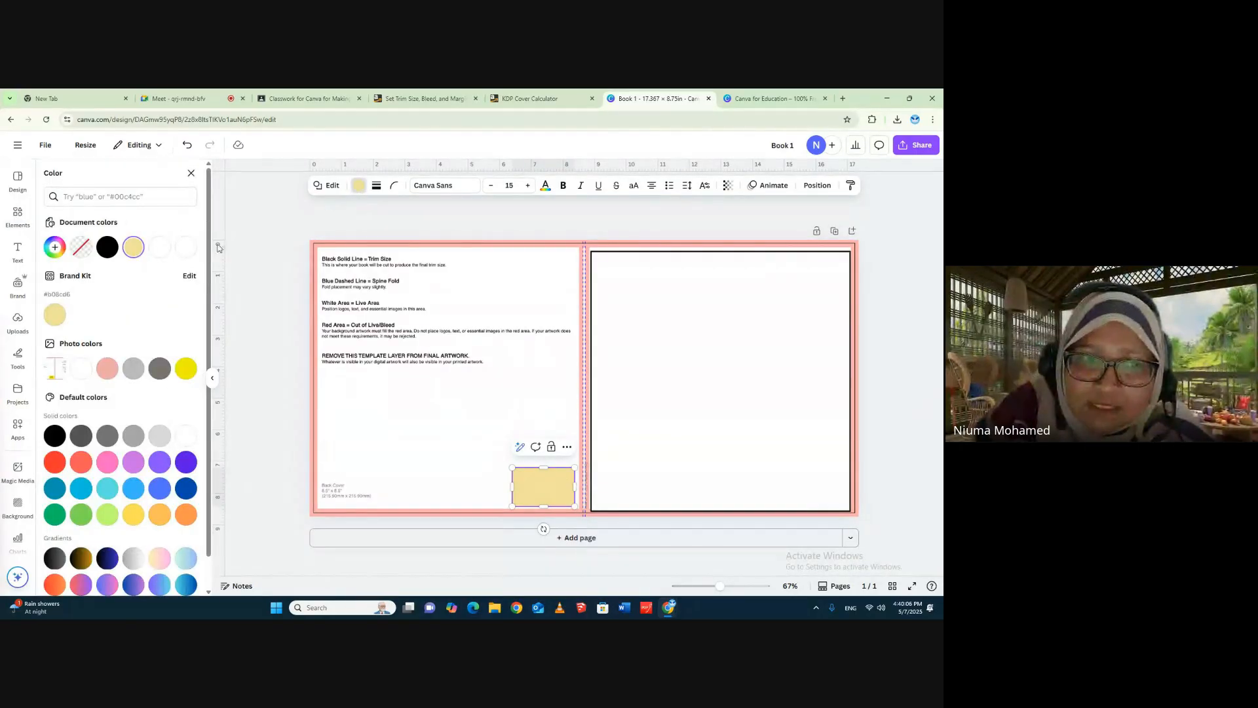
{"action": "left_click", "coordinate": [185, 246]}
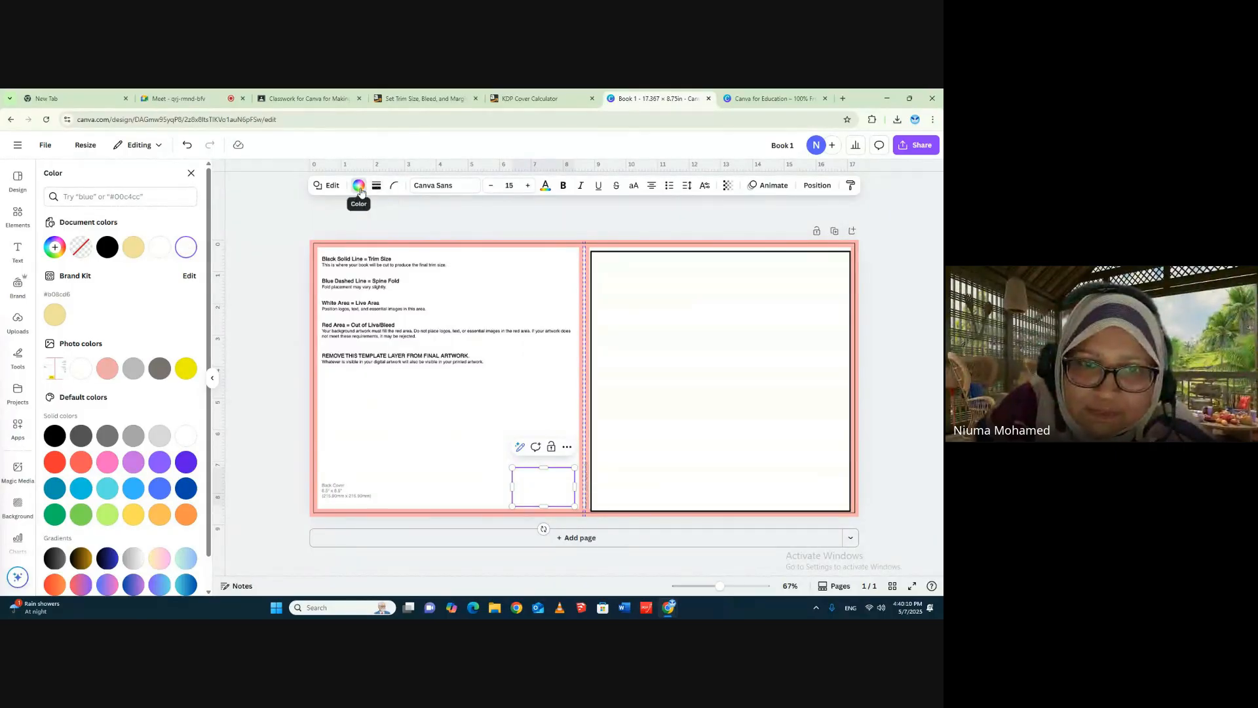
{"action": "left_click", "coordinate": [378, 187]}
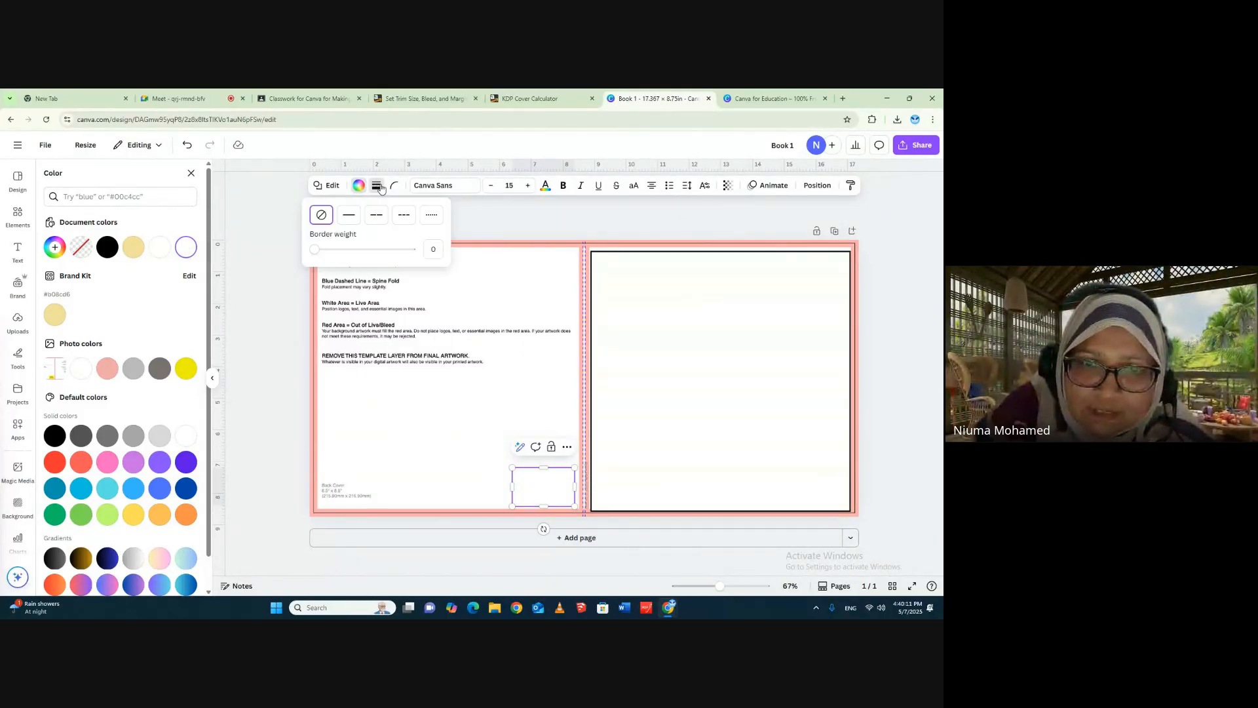
{"action": "left_click", "coordinate": [347, 215]}
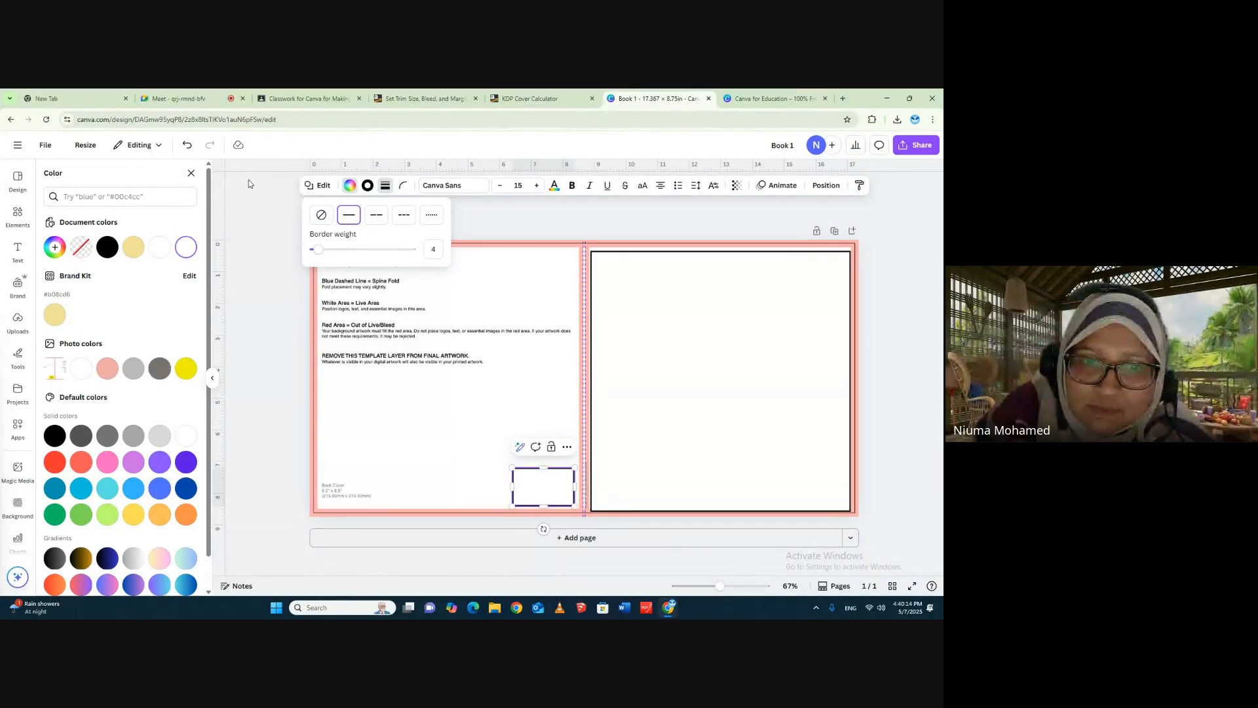
{"action": "left_click_drag", "start_coordinate": [319, 256], "coordinate": [316, 257]}
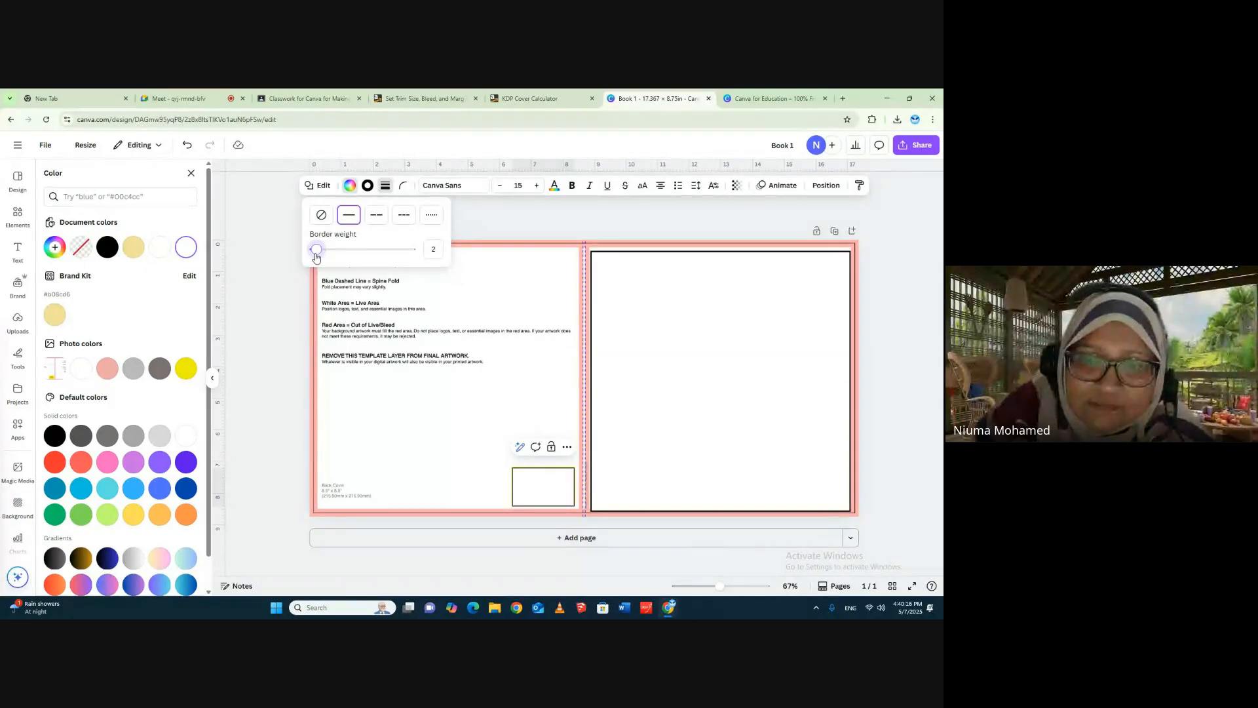
{"action": "left_click", "coordinate": [911, 257]}
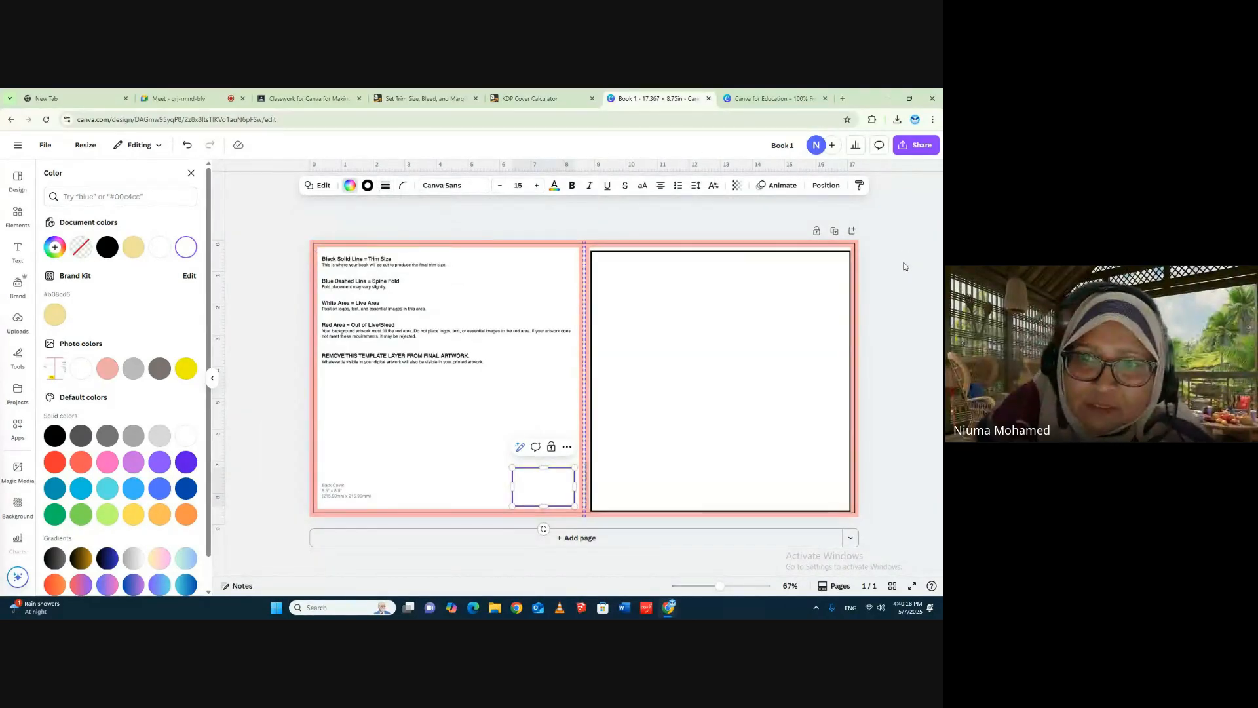
- Move the front-cover frame slightly up, duplicate it, and place the copy over the back cover's live area
{"action": "left_click", "coordinate": [675, 277]}
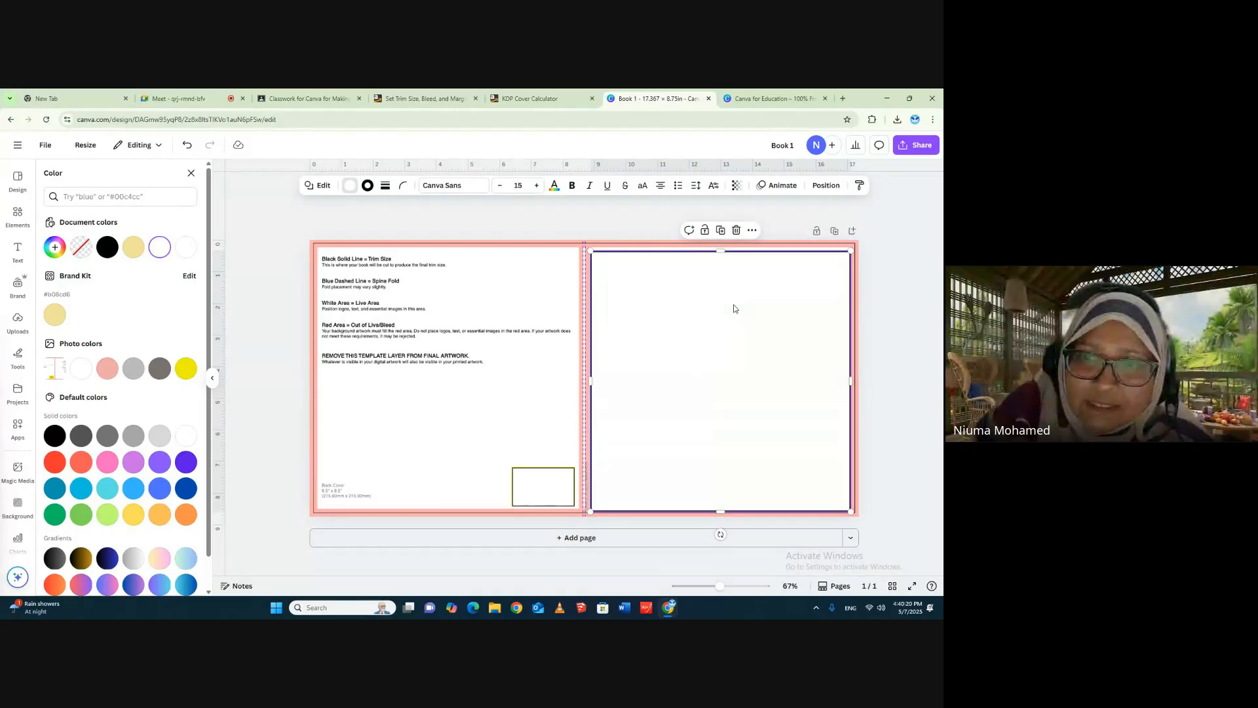
{"action": "left_click_drag", "start_coordinate": [734, 308], "coordinate": [733, 302]}
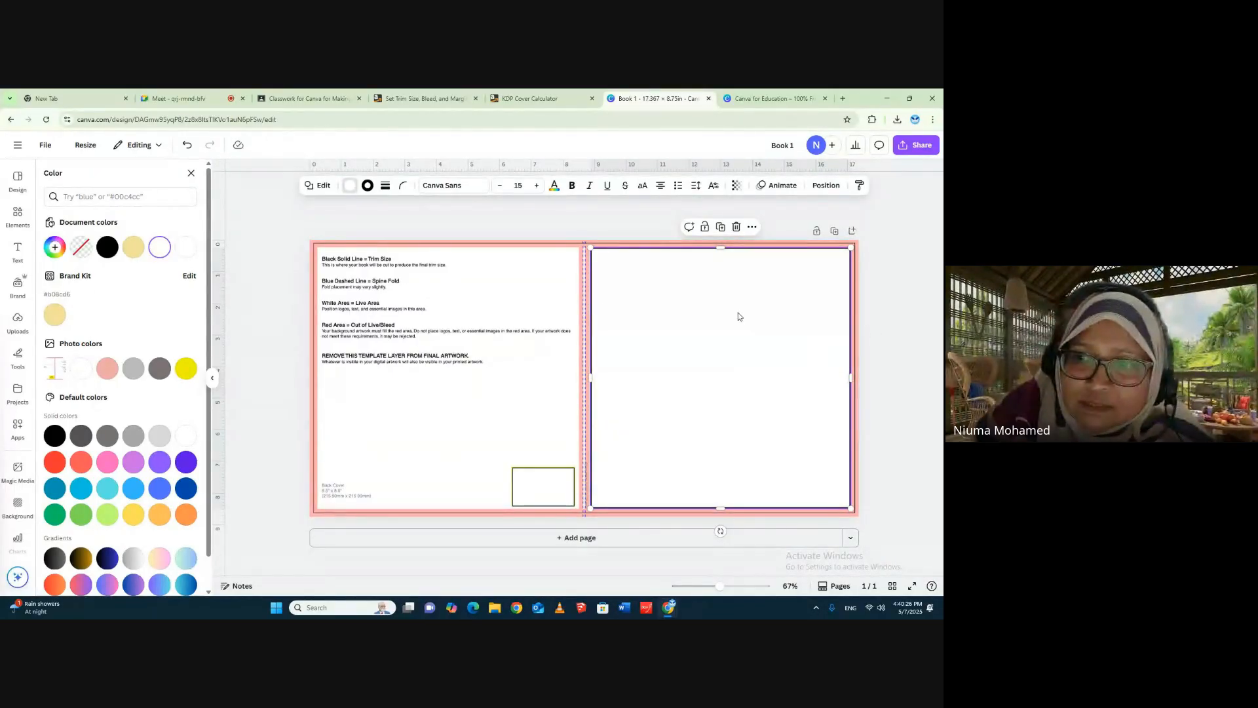
{"action": "left_click", "coordinate": [752, 229]}
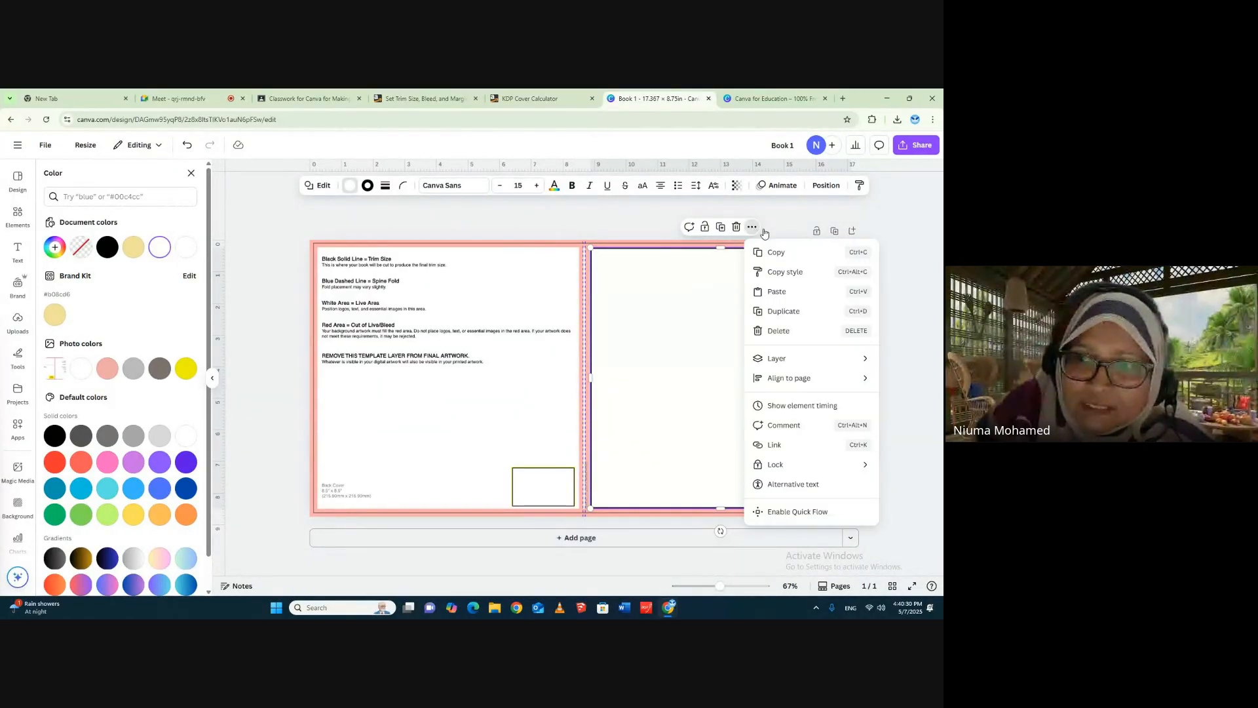
{"action": "left_click", "coordinate": [783, 312]}
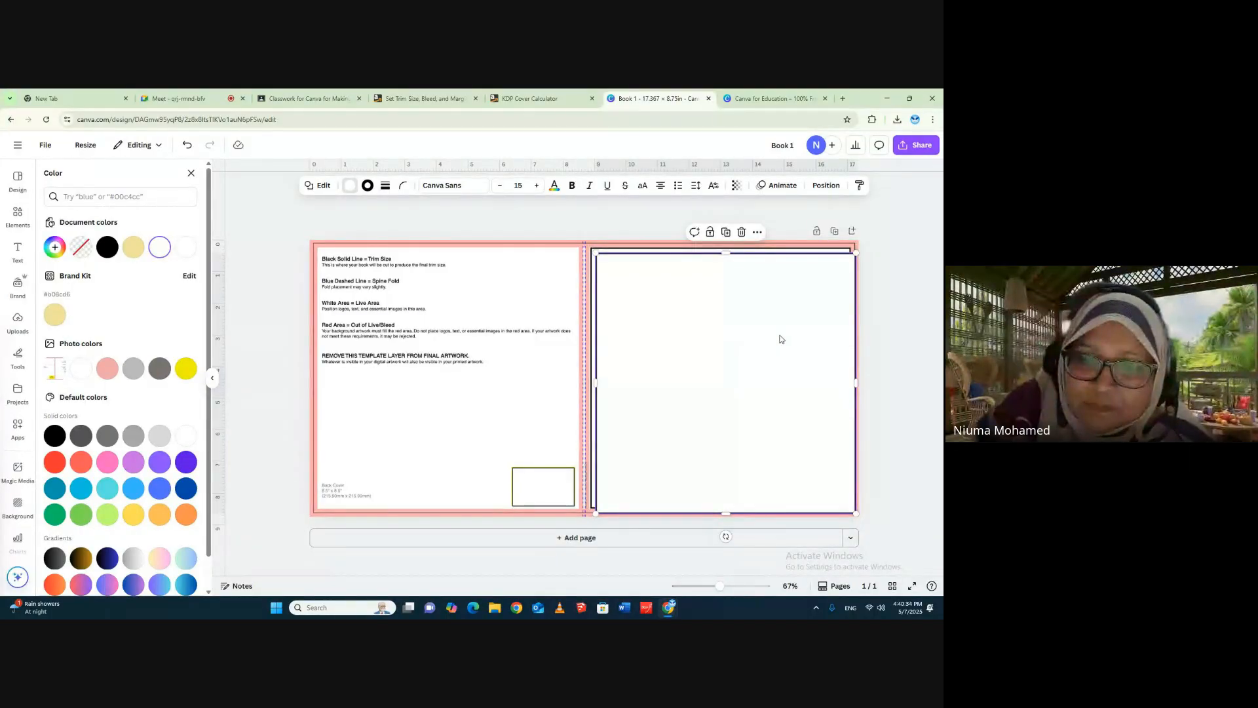
{"action": "left_click_drag", "start_coordinate": [779, 339], "coordinate": [502, 333]}
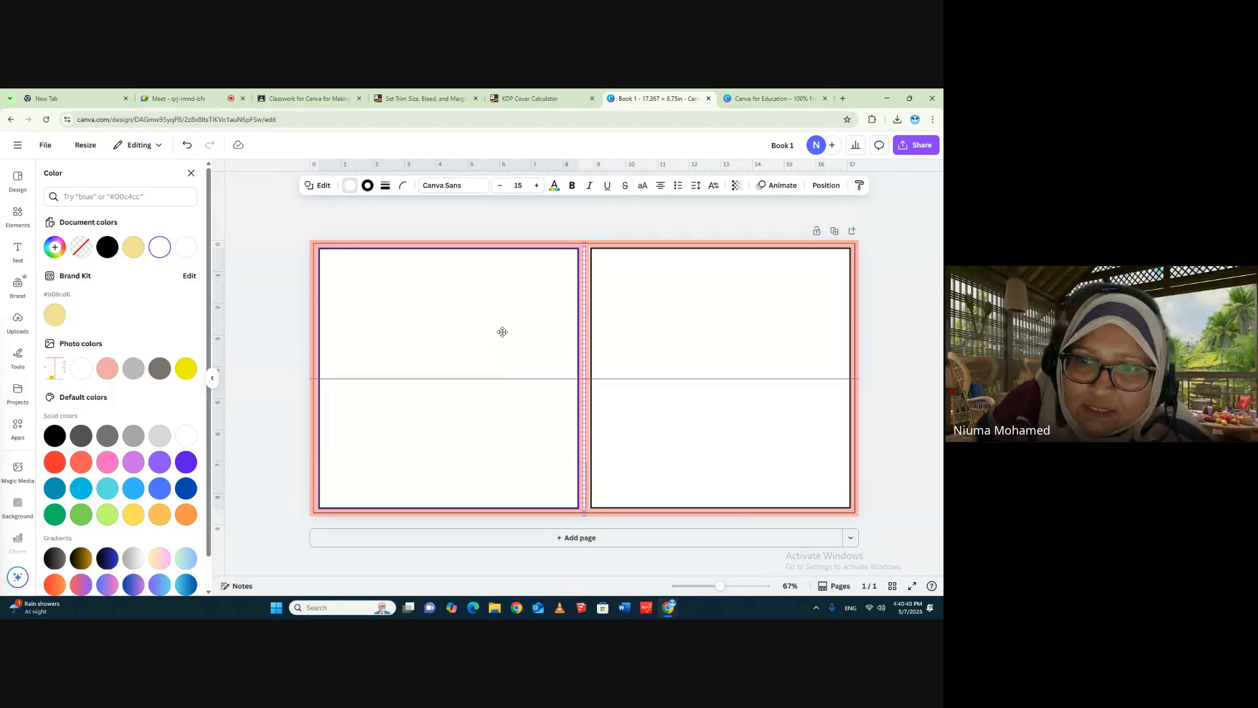
{"action": "left_click_drag", "start_coordinate": [502, 332], "coordinate": [503, 332]}
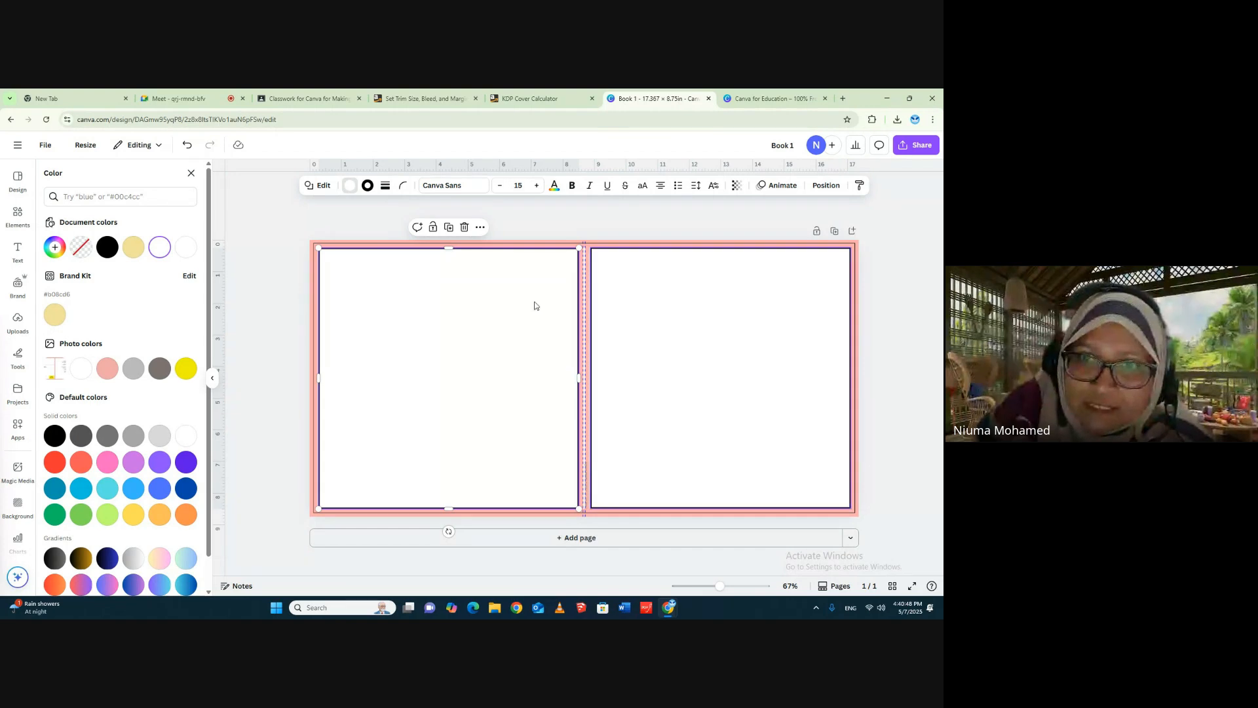
- Check the page count in the KDP Cover Calculator and examine the spine gap between the two Canva cover frames up close
{"action": "left_click", "coordinate": [532, 98]}
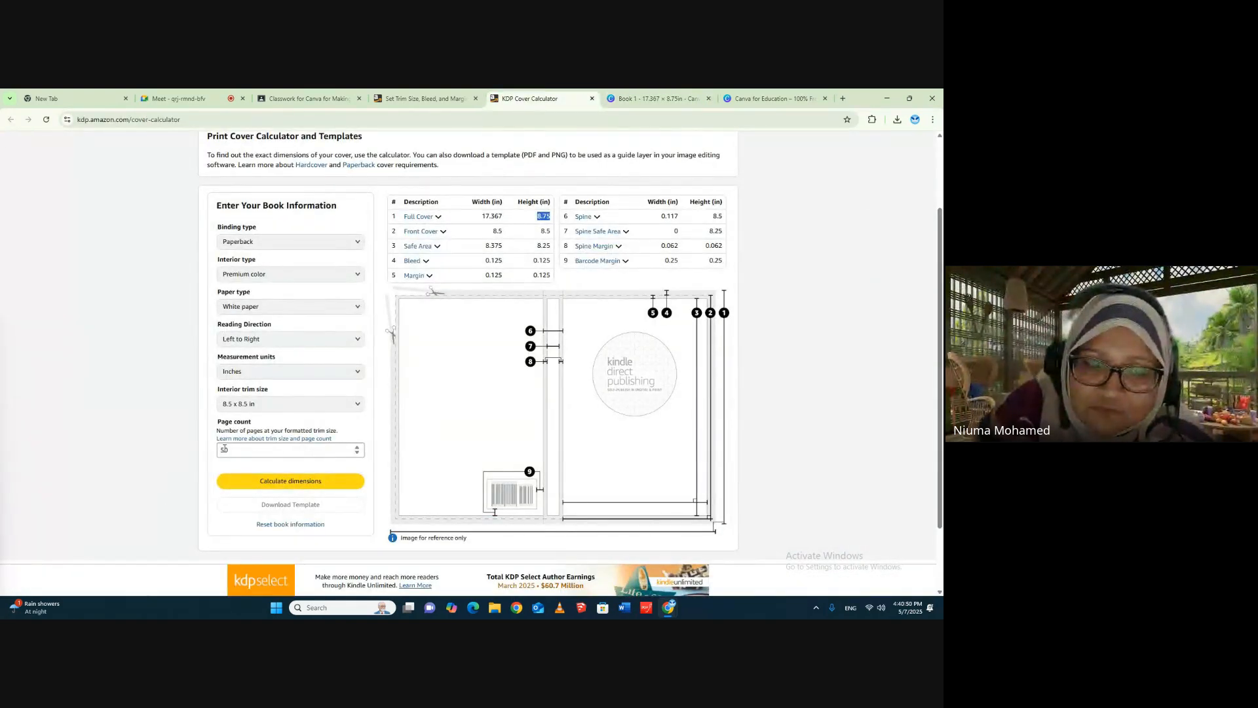
{"action": "left_click", "coordinate": [647, 98]}
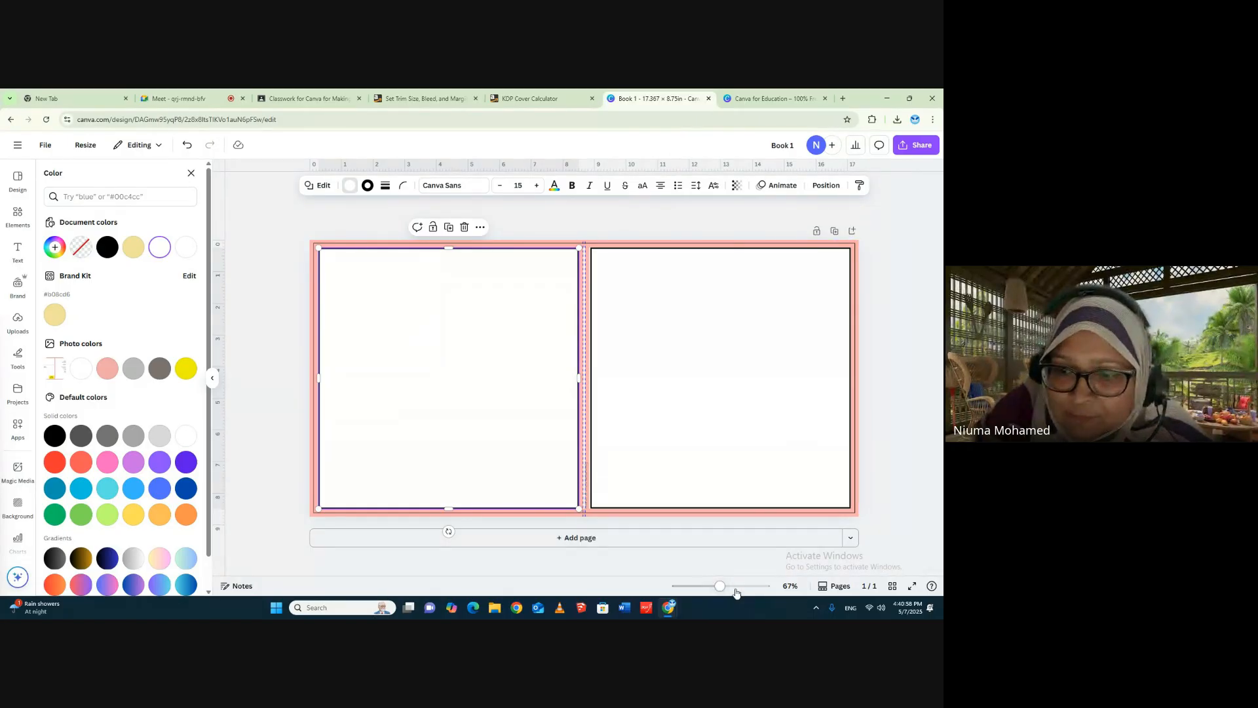
{"action": "left_click_drag", "start_coordinate": [720, 588], "coordinate": [739, 593]}
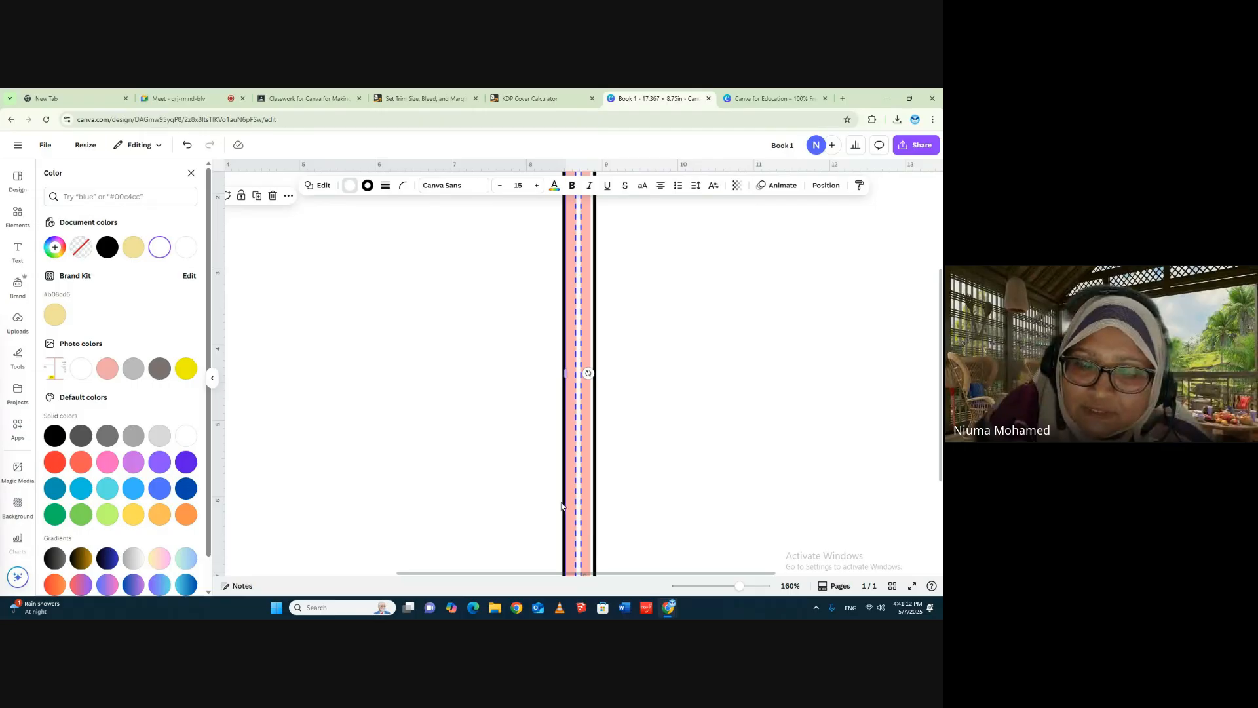
{"action": "left_click_drag", "start_coordinate": [739, 585], "coordinate": [717, 588]}
{"action": "left_click", "coordinate": [871, 255]}
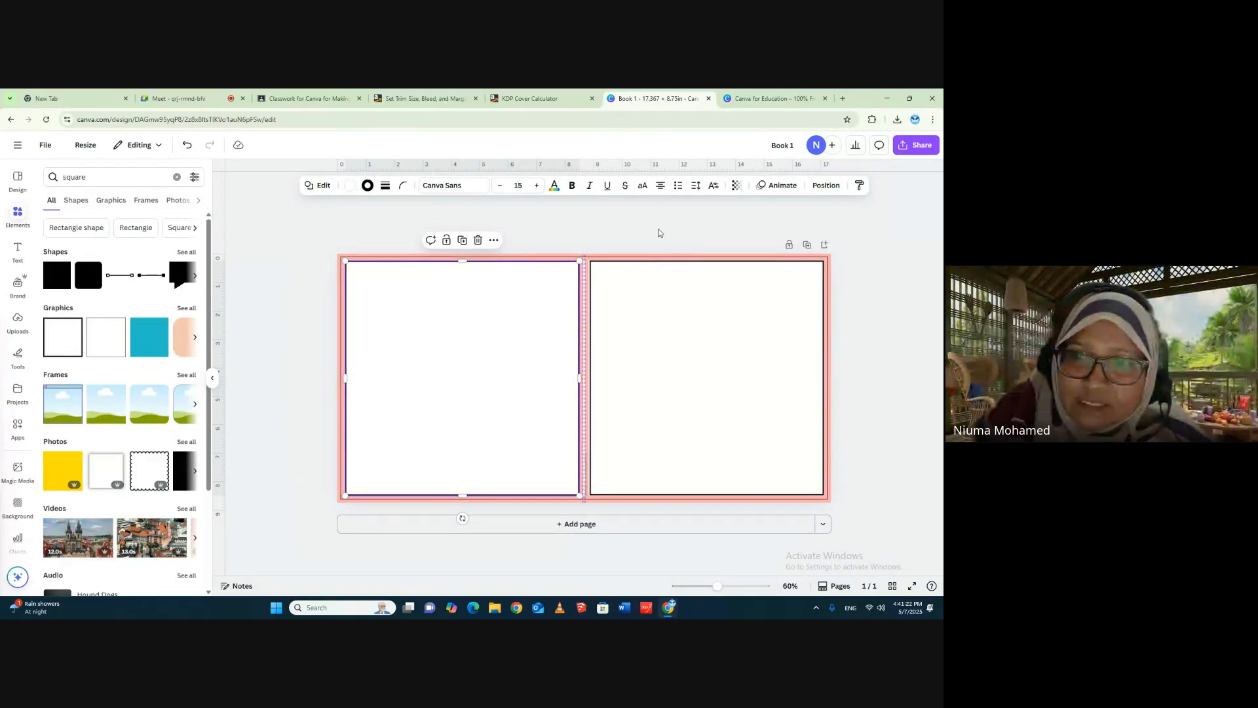
{"action": "left_click", "coordinate": [658, 233]}
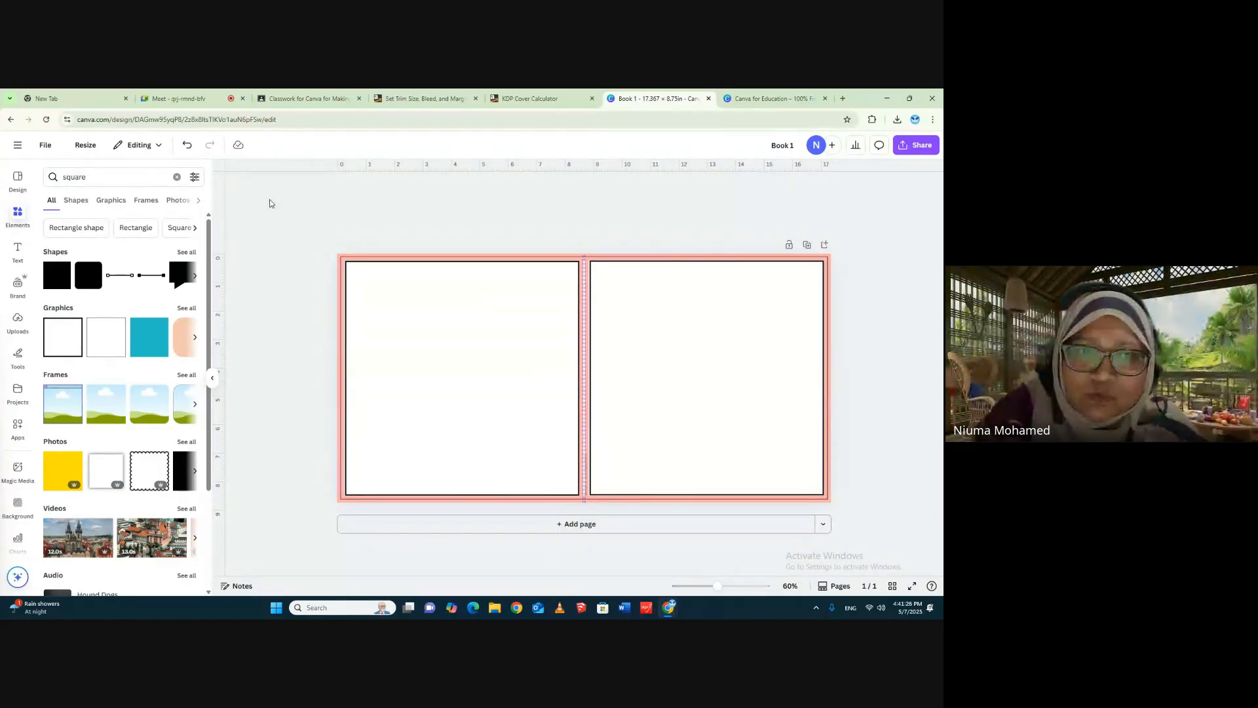
{"action": "left_click", "coordinate": [218, 381]}
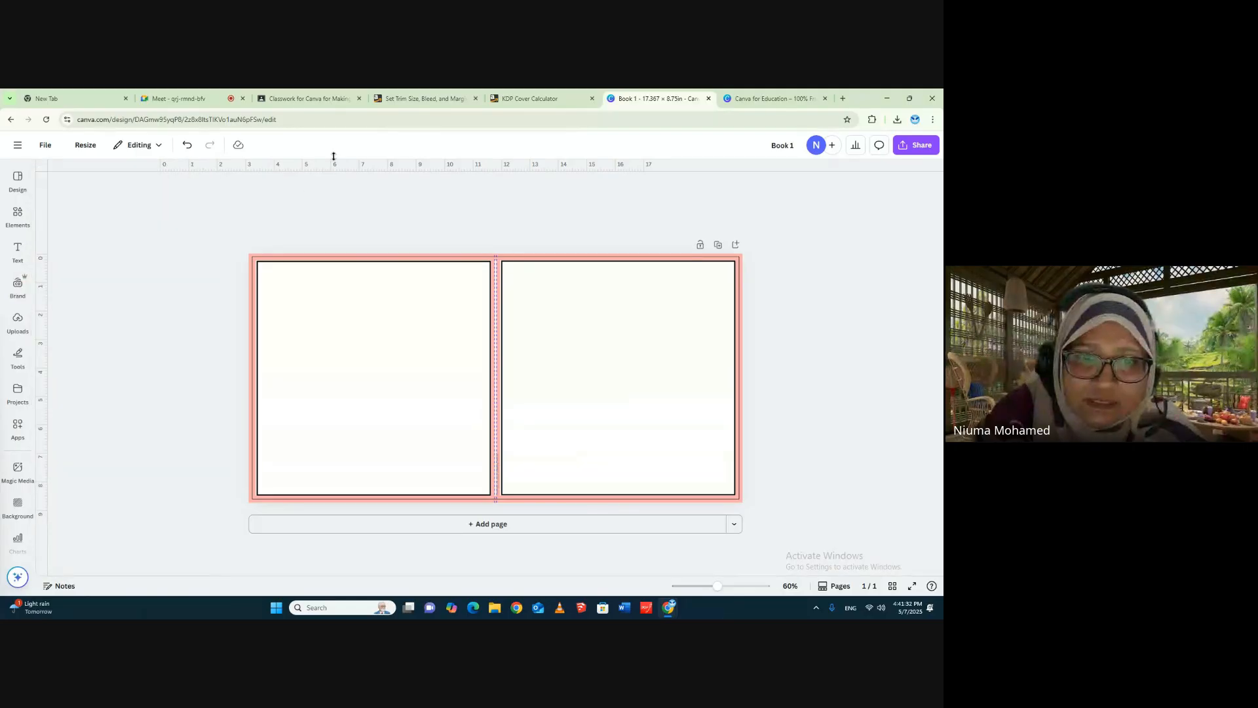
- Shift the back-cover frame aside, bring the barcode rectangle to the front, and return the frame to its place
{"action": "left_click", "coordinate": [468, 471]}
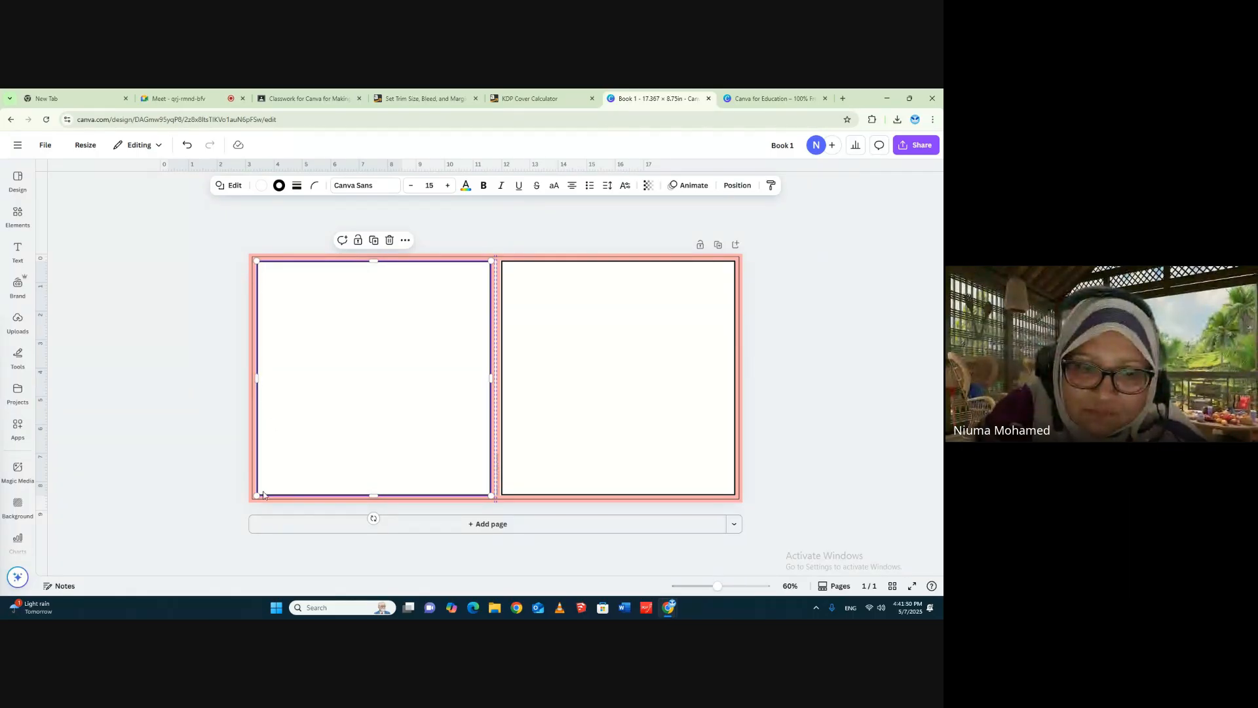
{"action": "left_click", "coordinate": [724, 186]}
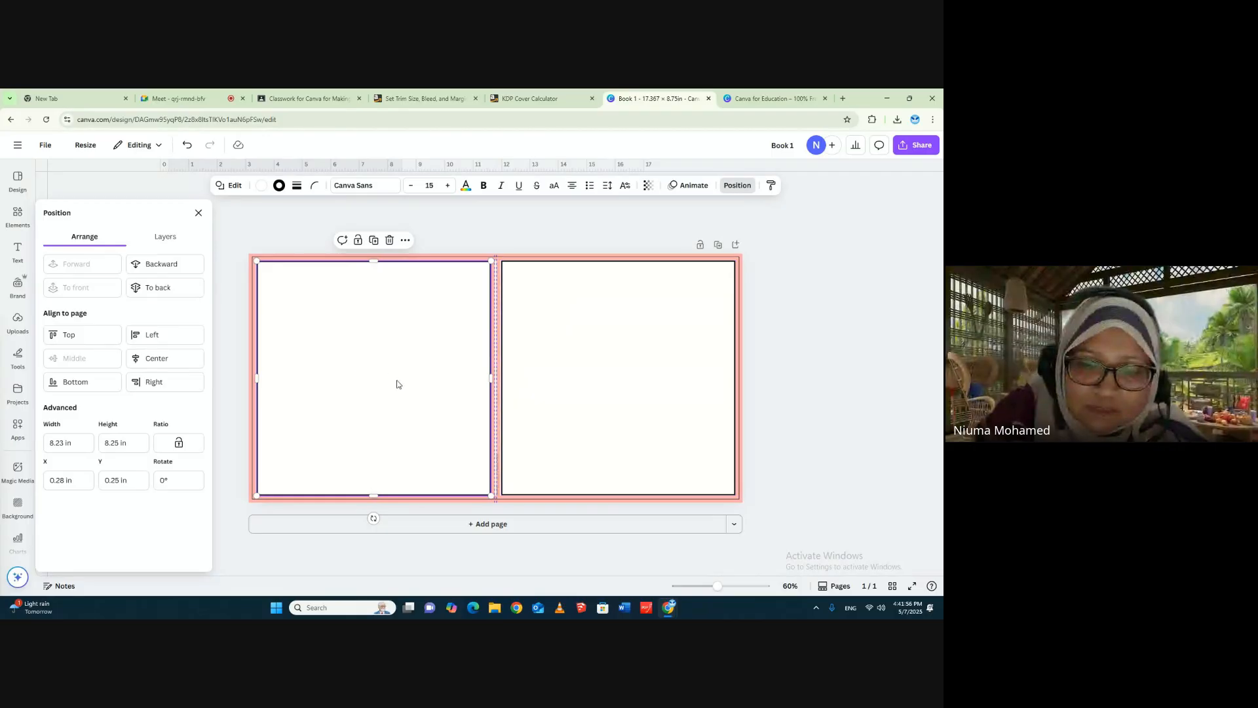
{"action": "left_click_drag", "start_coordinate": [422, 398], "coordinate": [391, 396]}
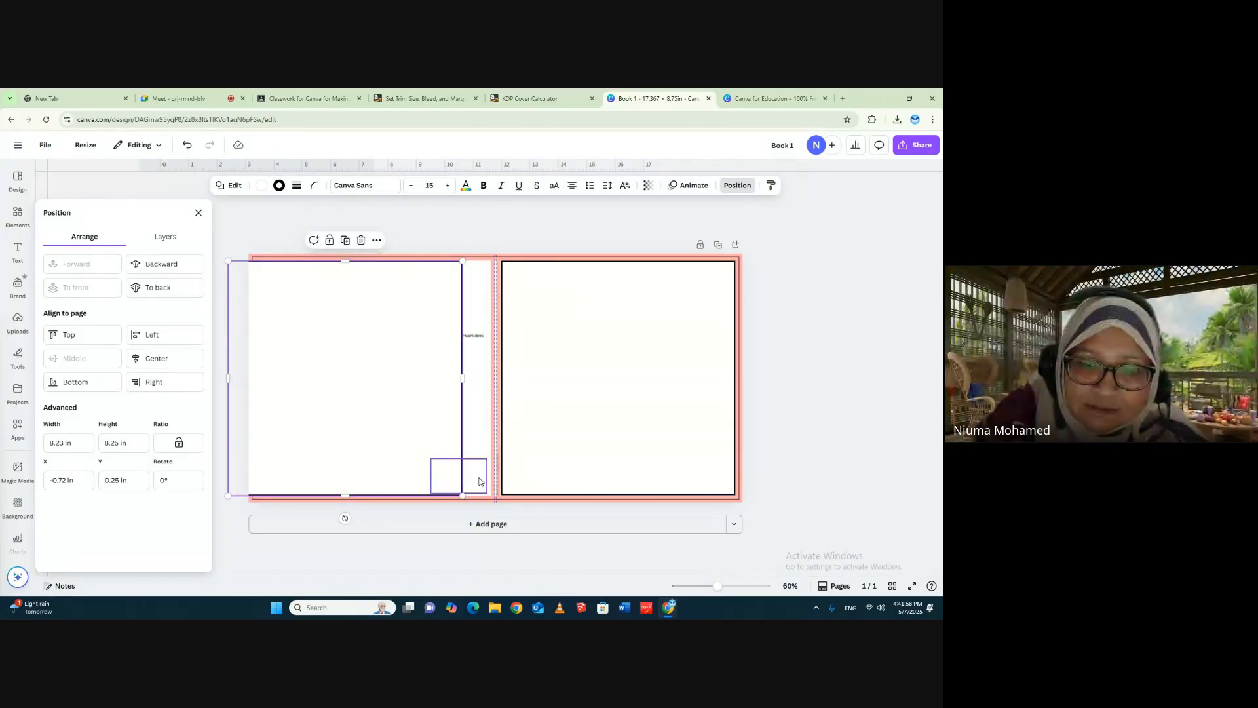
{"action": "left_click", "coordinate": [479, 482]}
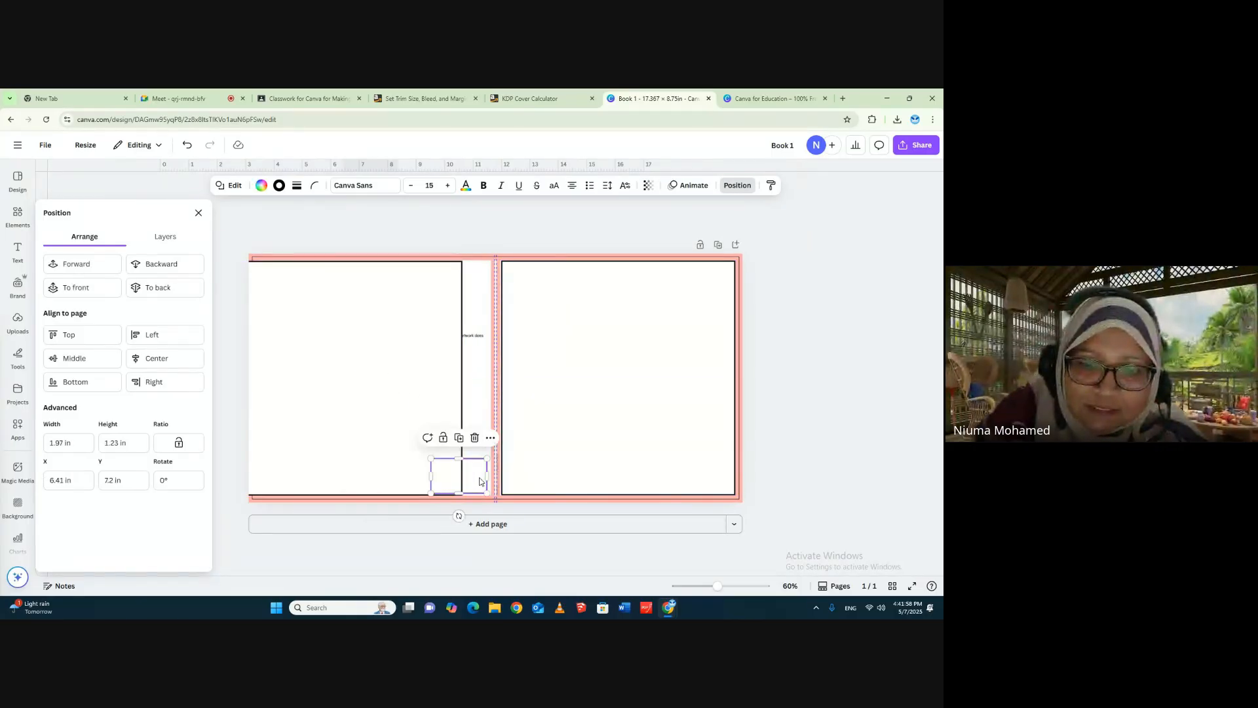
{"action": "left_click", "coordinate": [617, 231]}
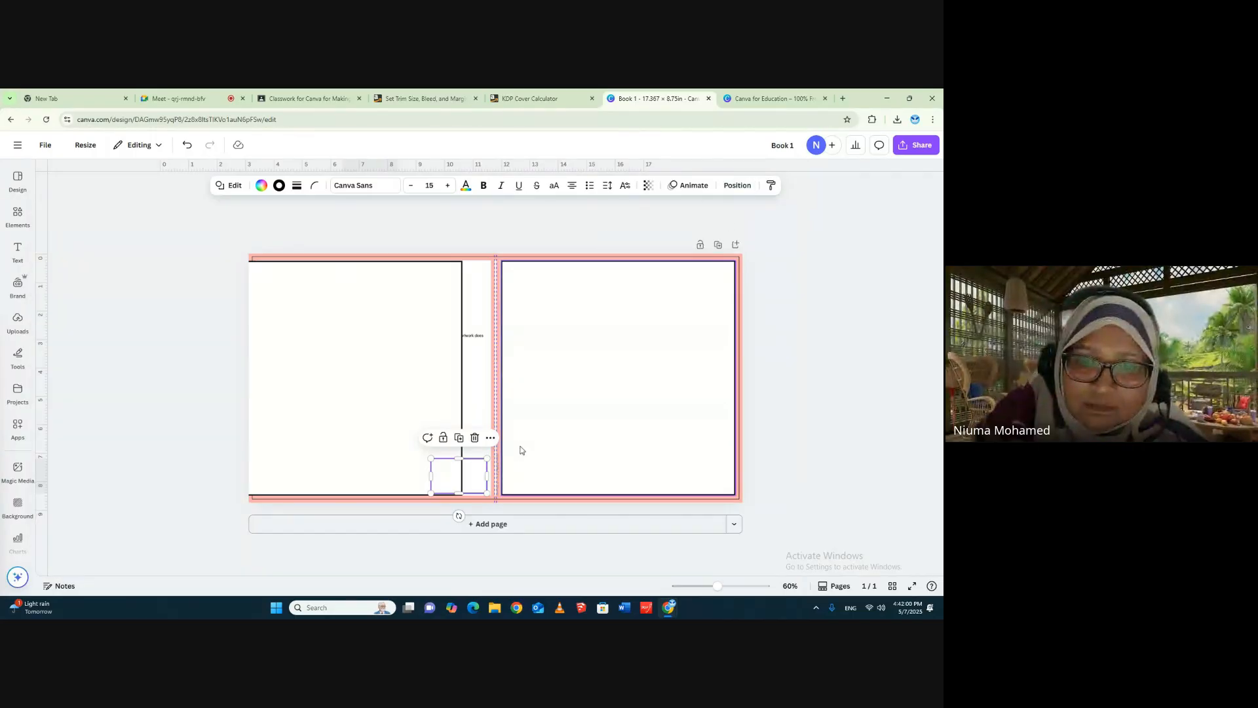
{"action": "left_click", "coordinate": [737, 186]}
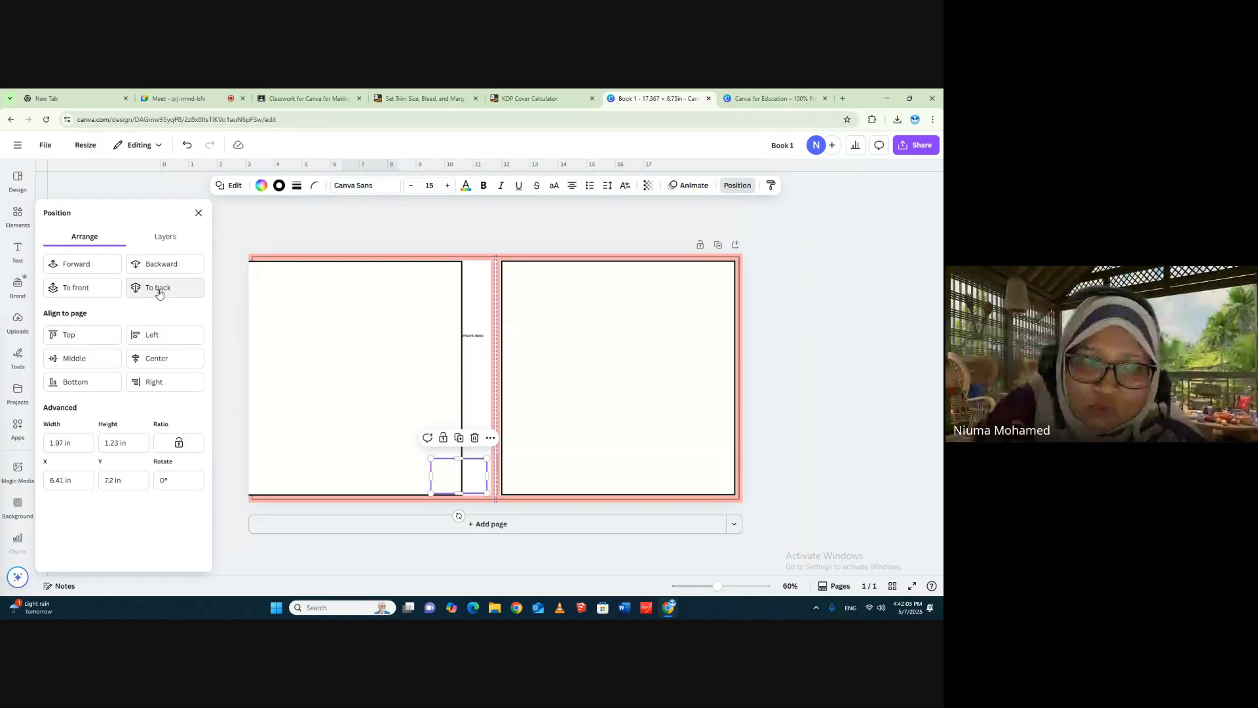
{"action": "left_click", "coordinate": [90, 294]}
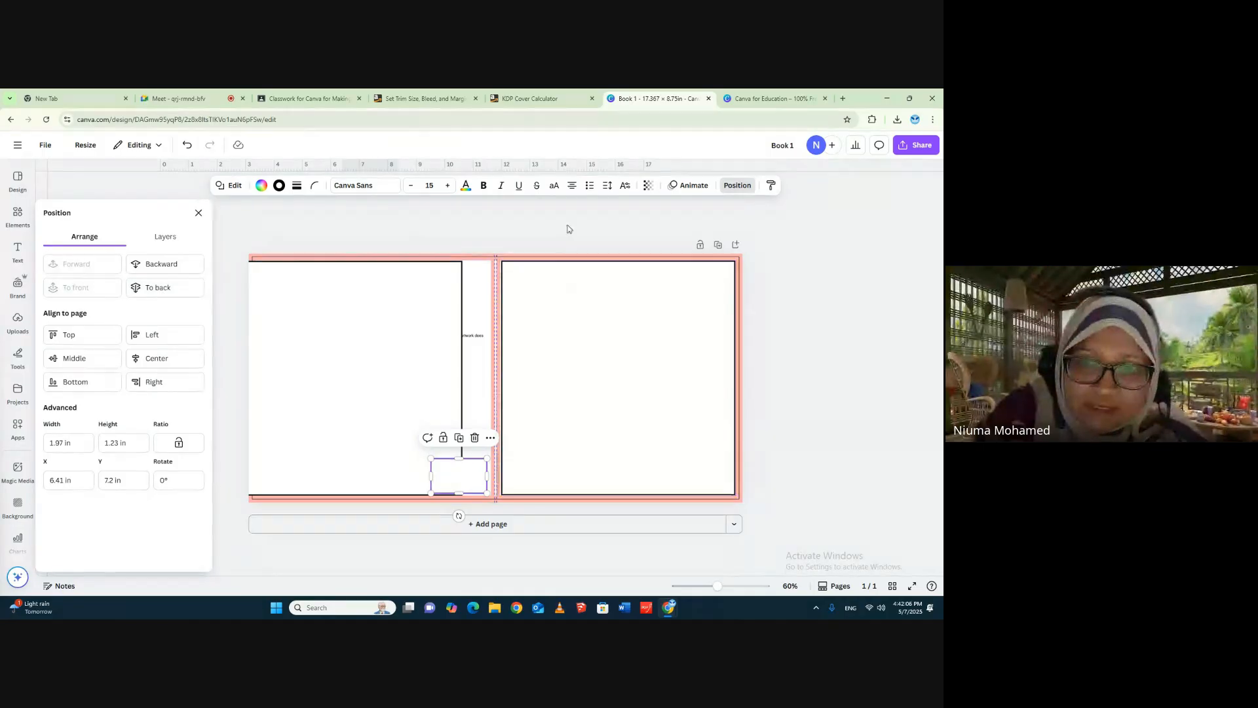
{"action": "left_click", "coordinate": [568, 228]}
{"action": "left_click_drag", "start_coordinate": [405, 334], "coordinate": [432, 331]}
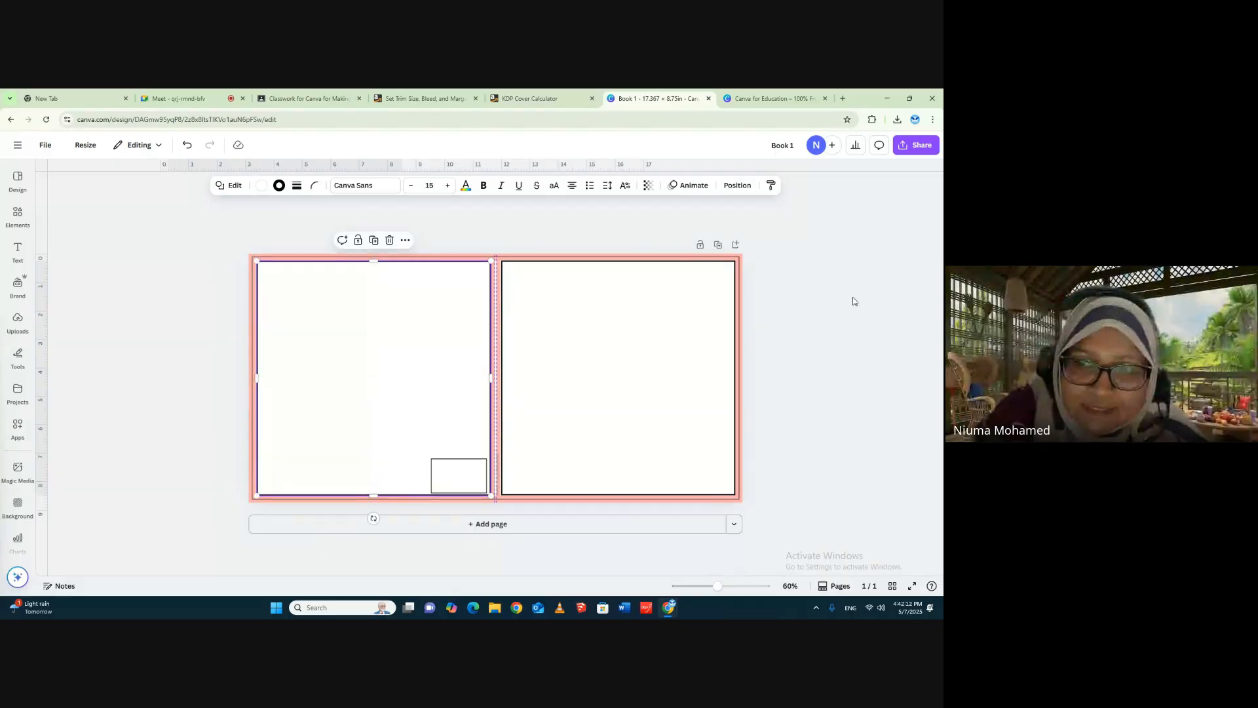
{"action": "left_click", "coordinate": [807, 279]}
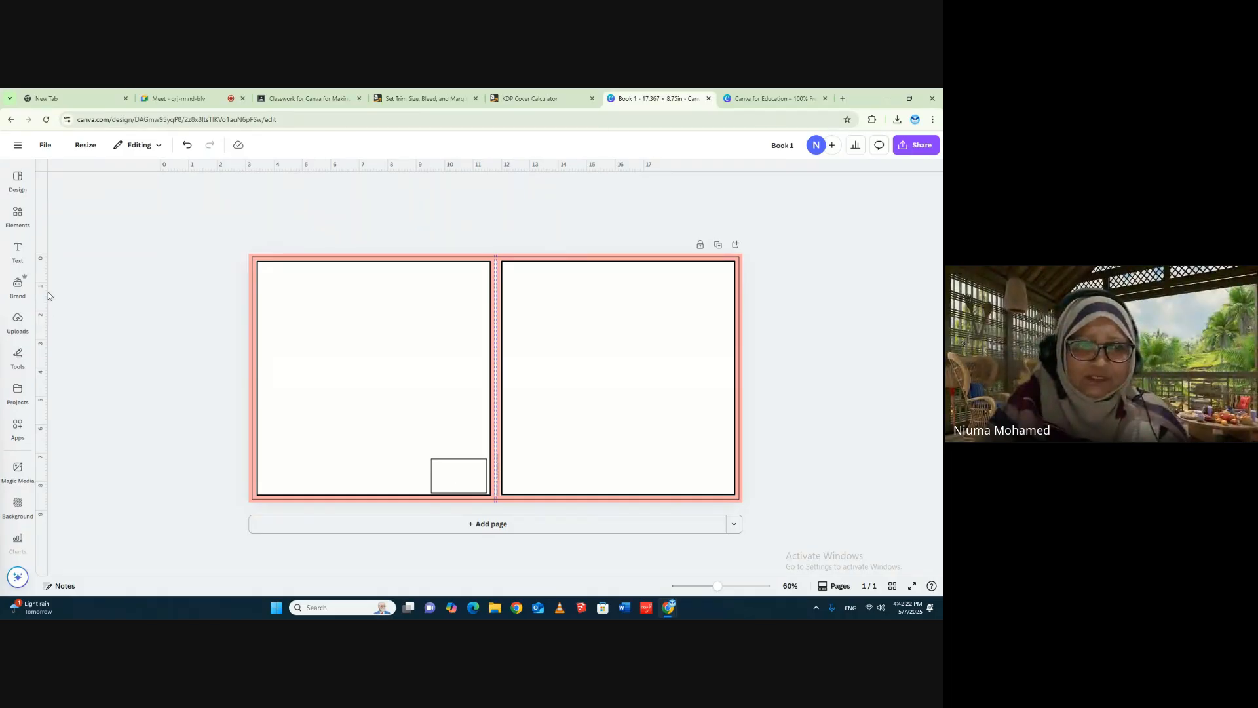
- Place vertical guides along the left and right edges of both the back-cover and front-cover frames
{"action": "left_click_drag", "start_coordinate": [47, 292], "coordinate": [257, 286]}
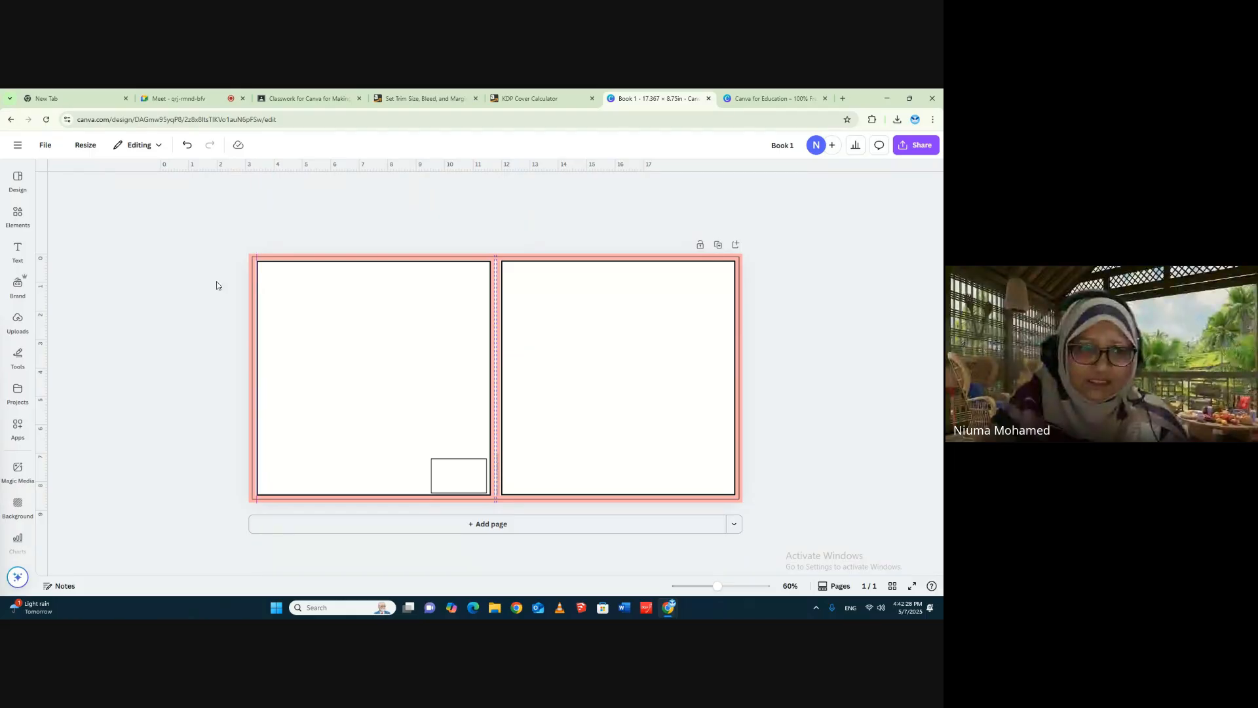
{"action": "left_click_drag", "start_coordinate": [47, 220], "coordinate": [491, 244]}
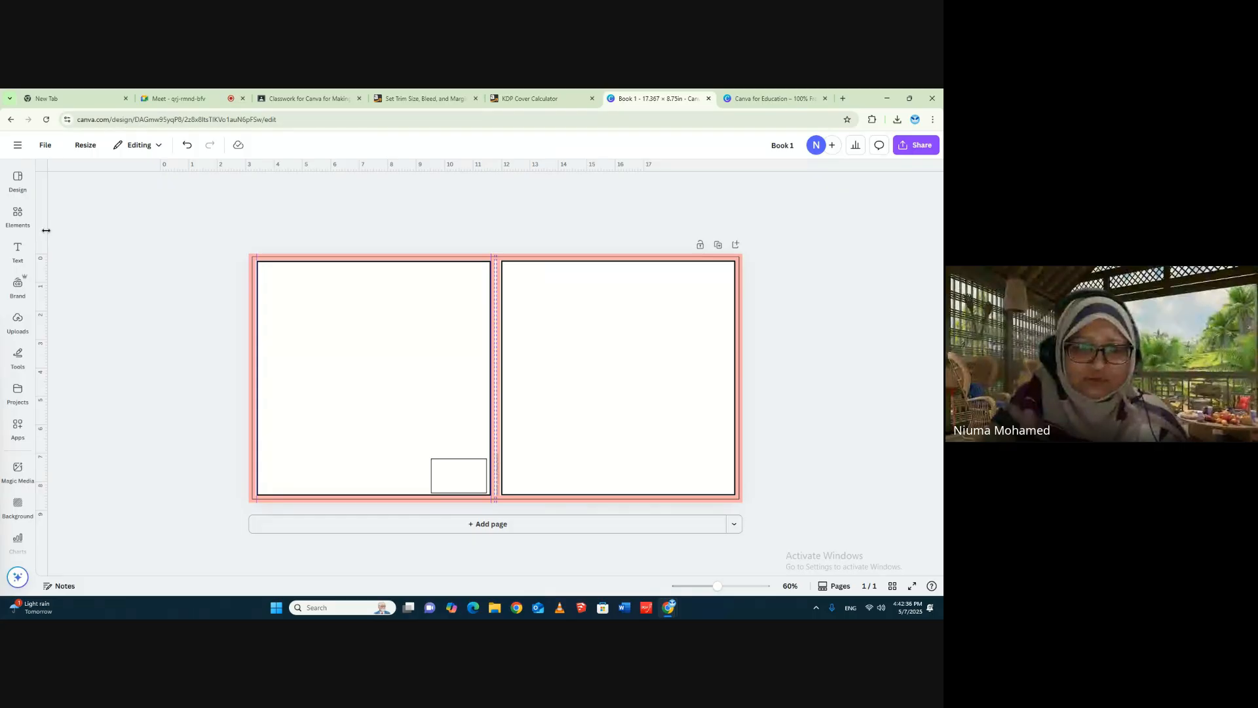
{"action": "left_click_drag", "start_coordinate": [46, 230], "coordinate": [502, 245]}
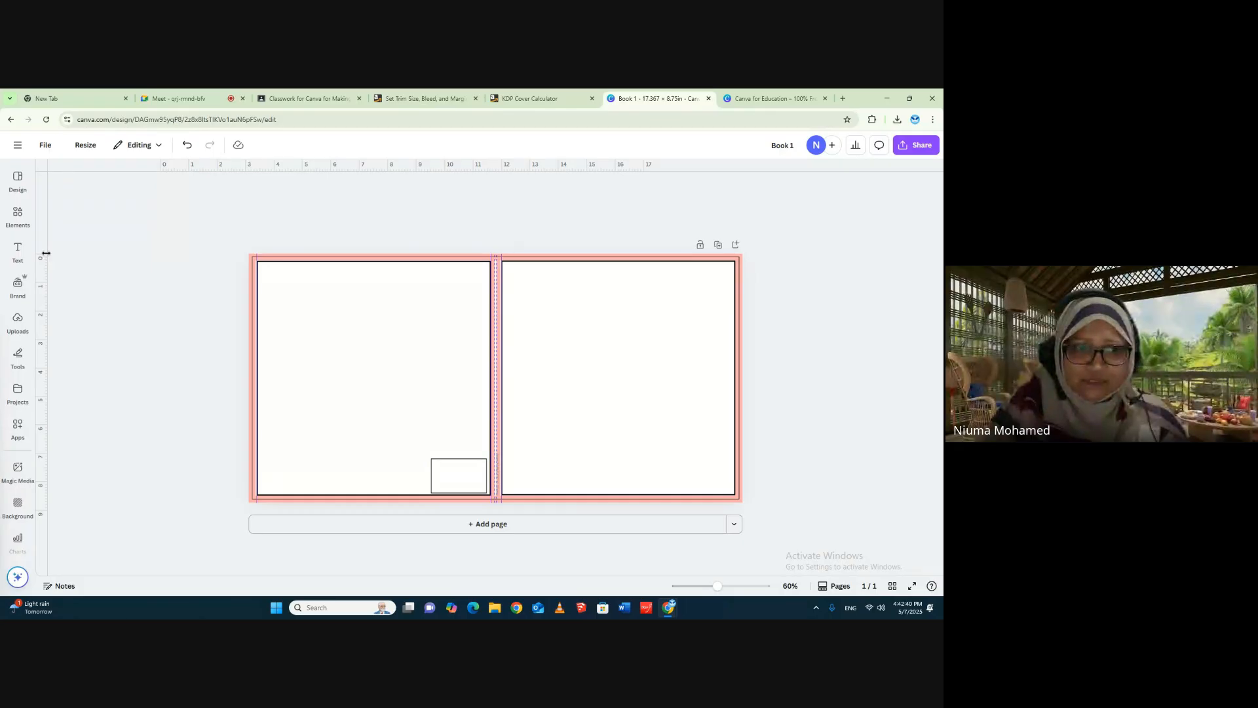
{"action": "left_click_drag", "start_coordinate": [46, 252], "coordinate": [735, 243]}
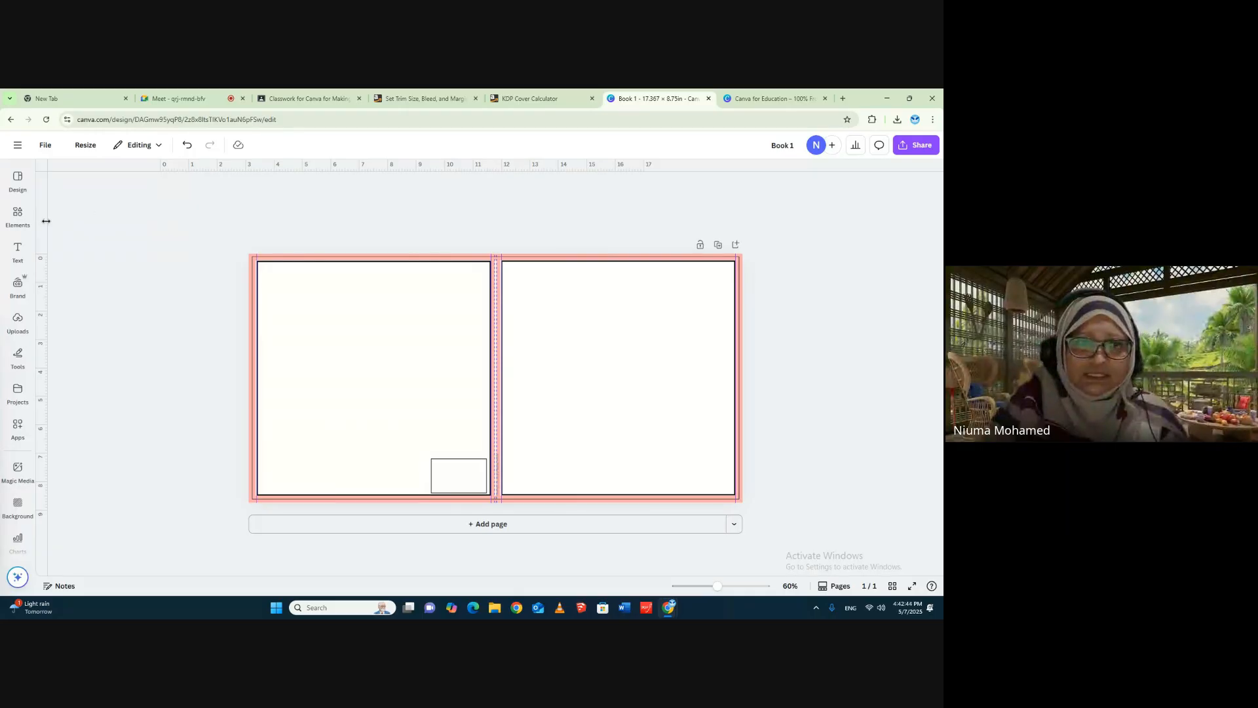
- Add a vertical guide on the template's left trim line and horizontal guides on the top trim line and the frames' top edge
{"action": "left_click_drag", "start_coordinate": [47, 220], "coordinate": [251, 244]}
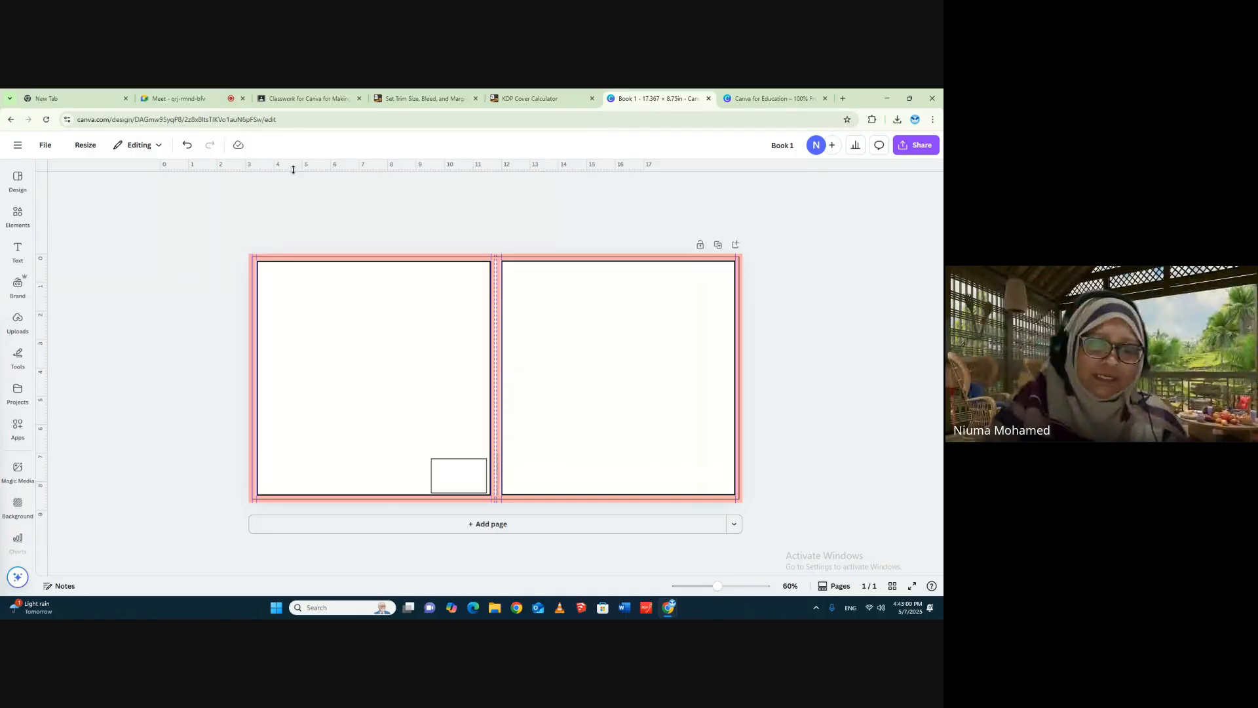
{"action": "left_click_drag", "start_coordinate": [293, 169], "coordinate": [301, 257]}
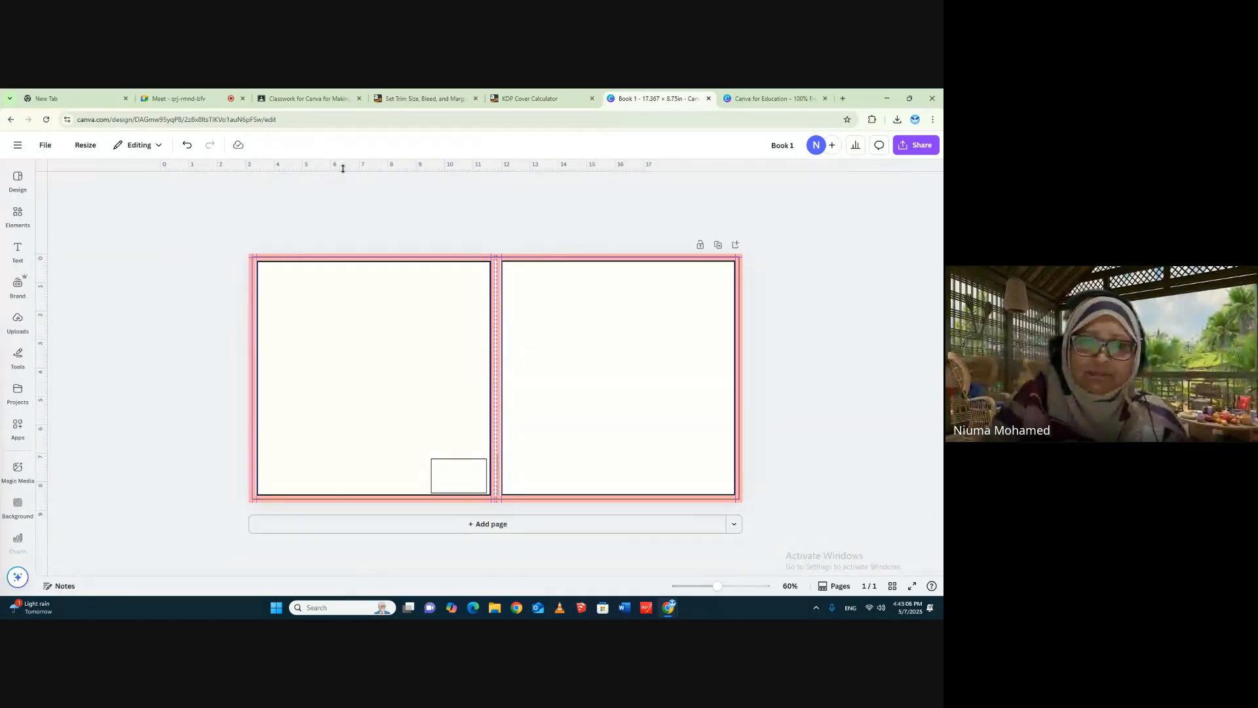
{"action": "left_click_drag", "start_coordinate": [343, 168], "coordinate": [340, 262]}
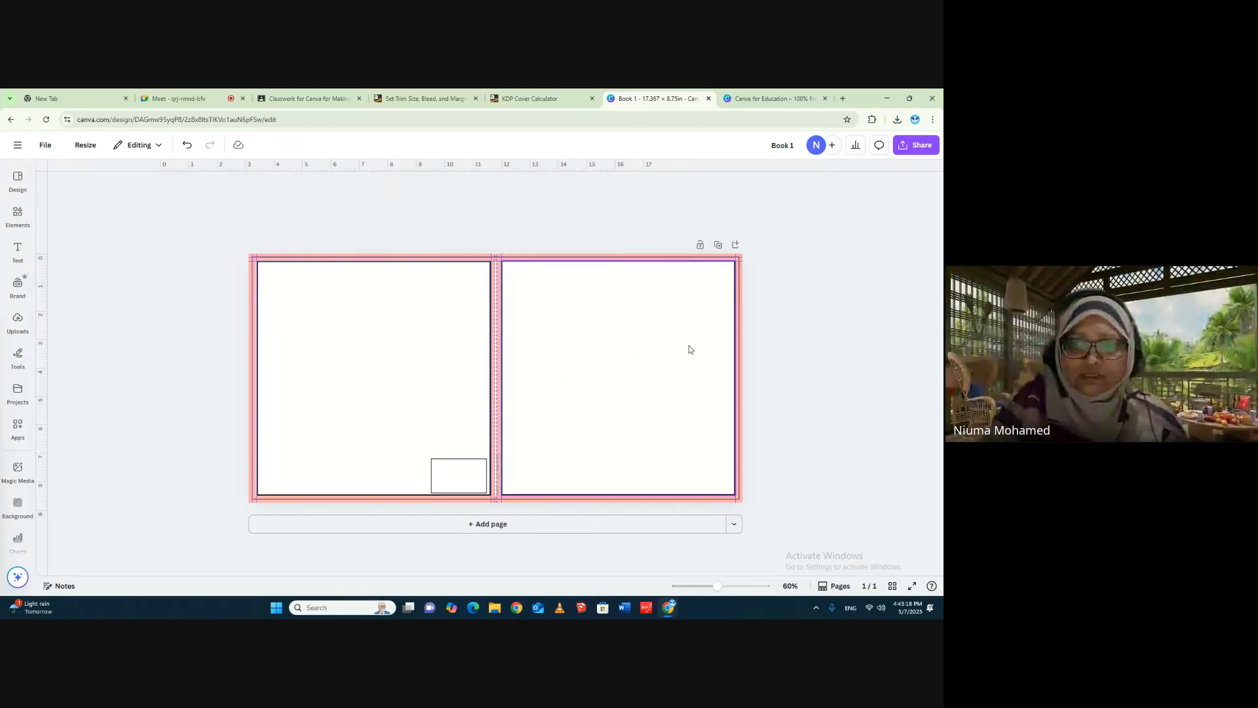
- Place vertical guides on both edges of the spine between the cover frames, with the left-hand one at 8.625 in
{"action": "mouse_move", "coordinate": [17, 182]}
{"action": "left_click", "coordinate": [17, 178]}
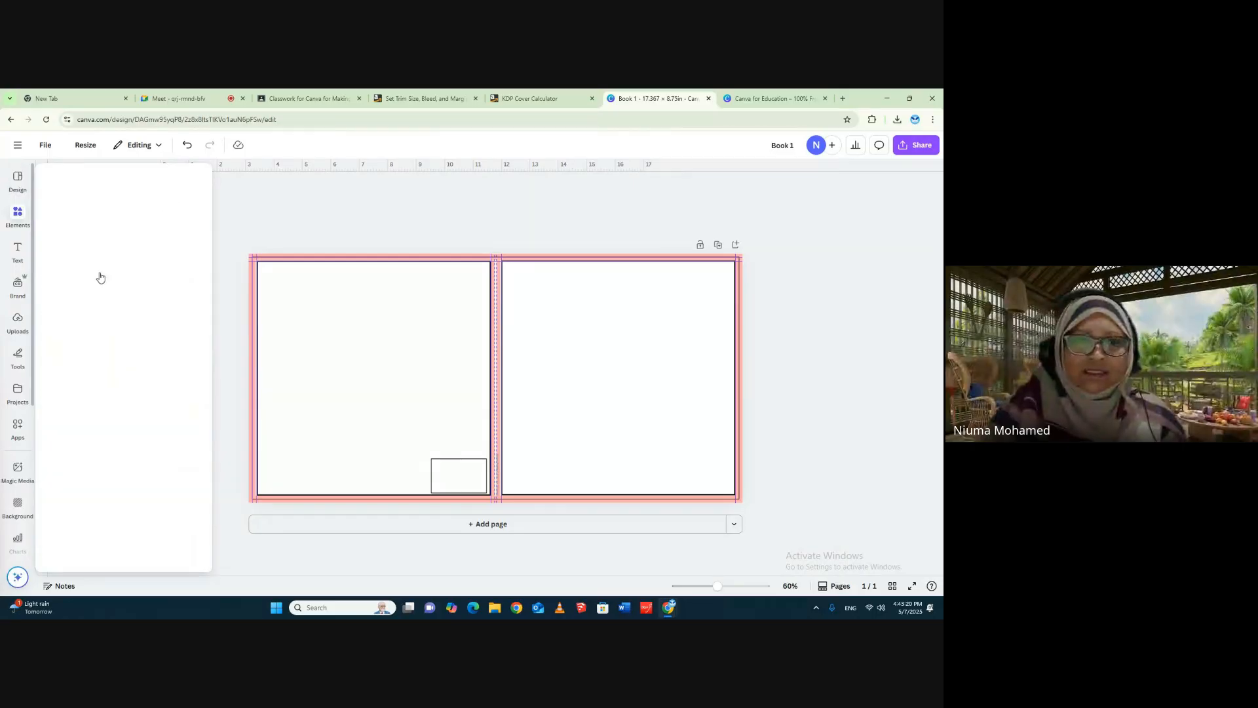
{"action": "left_click_drag", "start_coordinate": [47, 262], "coordinate": [495, 309]}
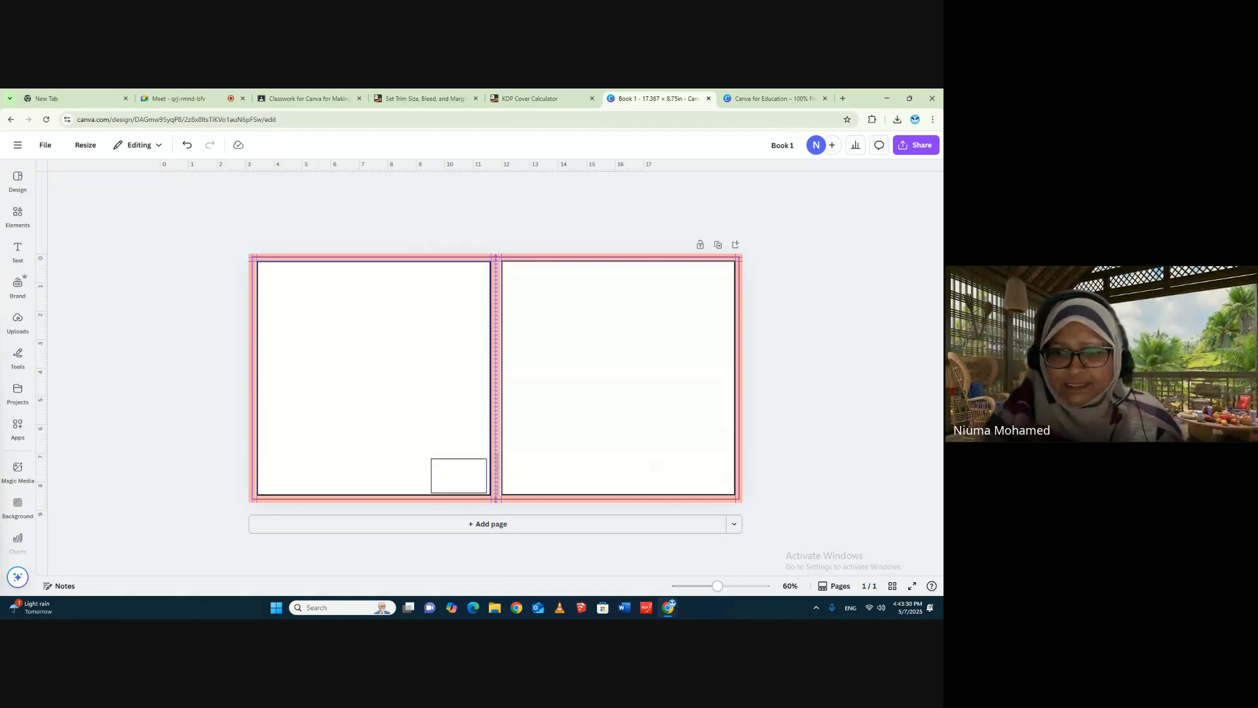
{"action": "left_click_drag", "start_coordinate": [718, 586], "coordinate": [729, 586]}
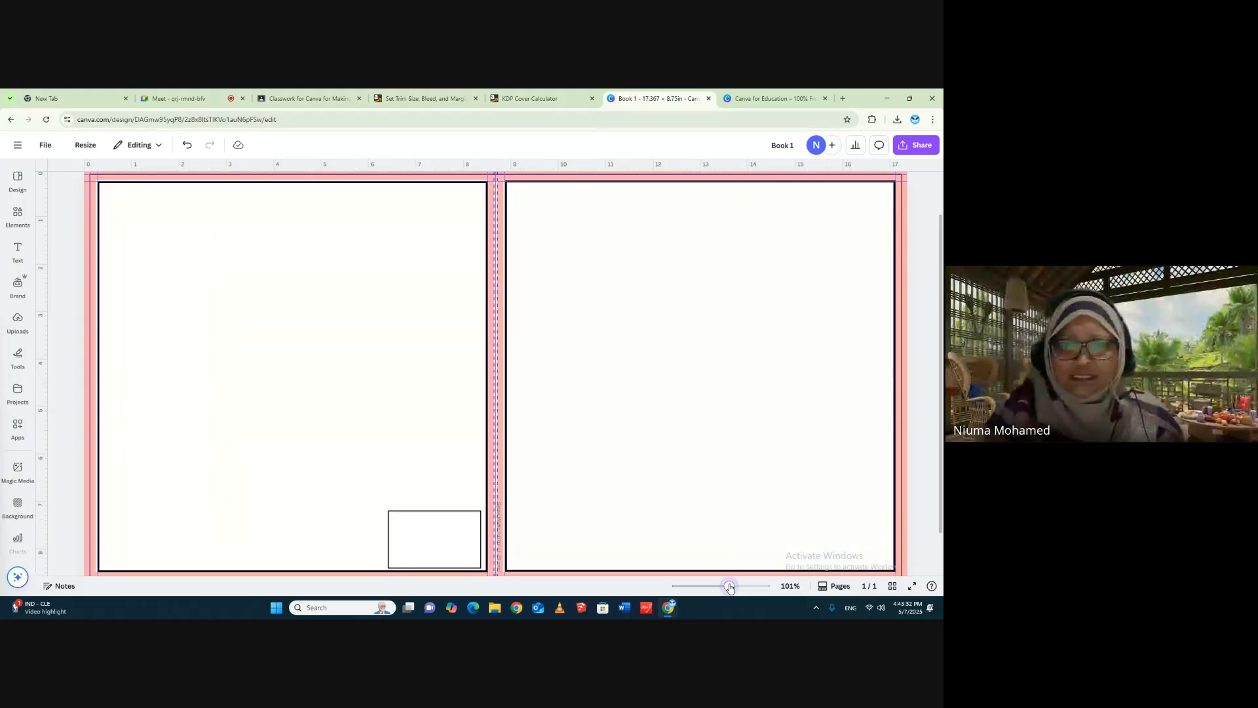
{"action": "scroll", "coordinate": [551, 251], "scroll_direction": "up", "scroll_amount": 2}
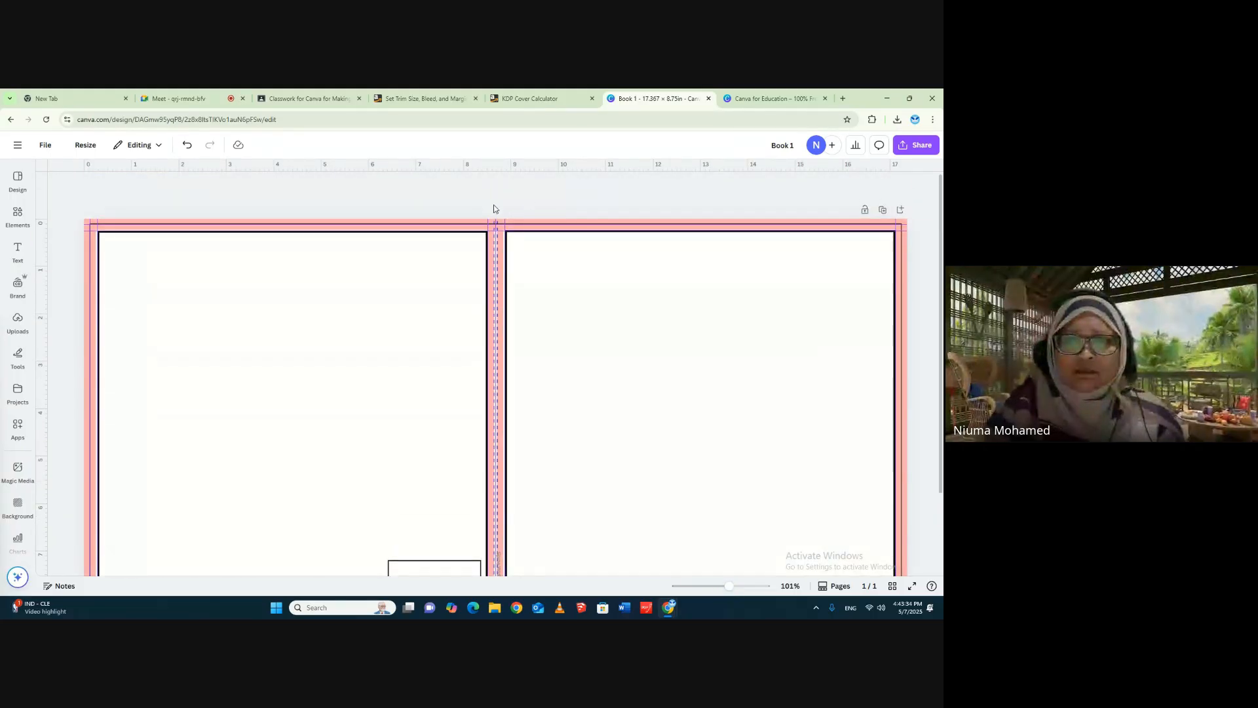
{"action": "left_click", "coordinate": [18, 213]}
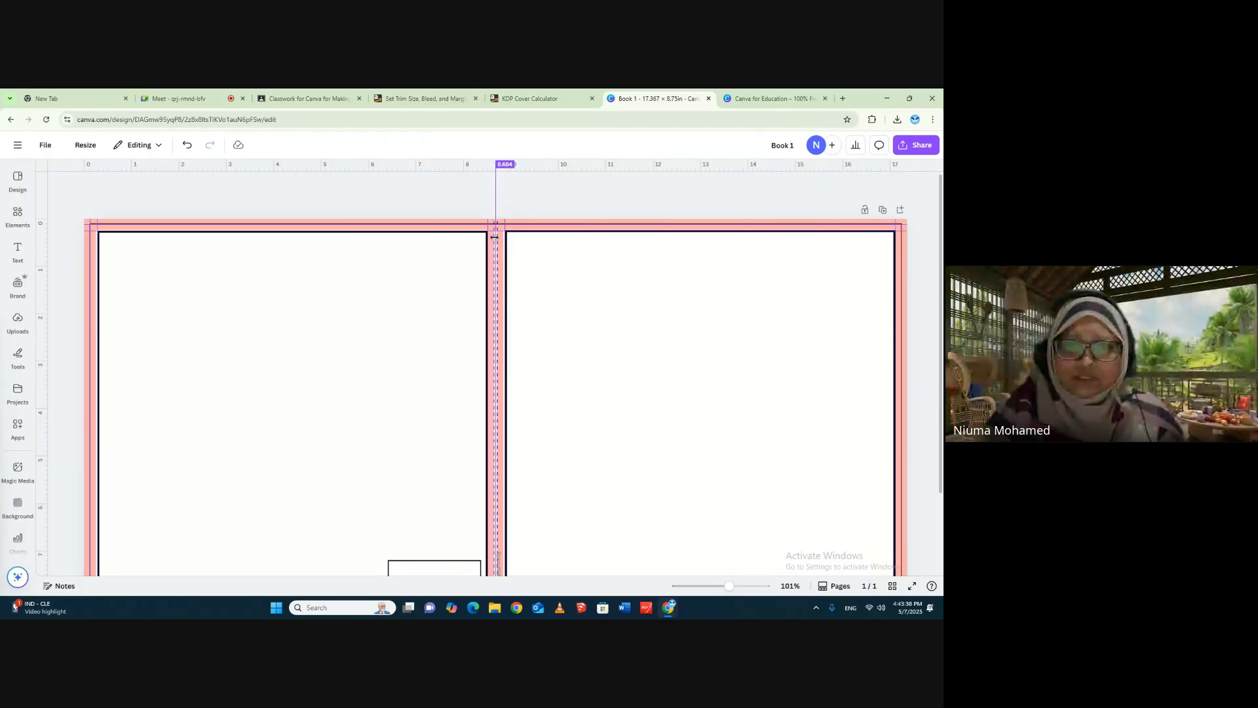
{"action": "left_click_drag", "start_coordinate": [495, 237], "coordinate": [492, 238]}
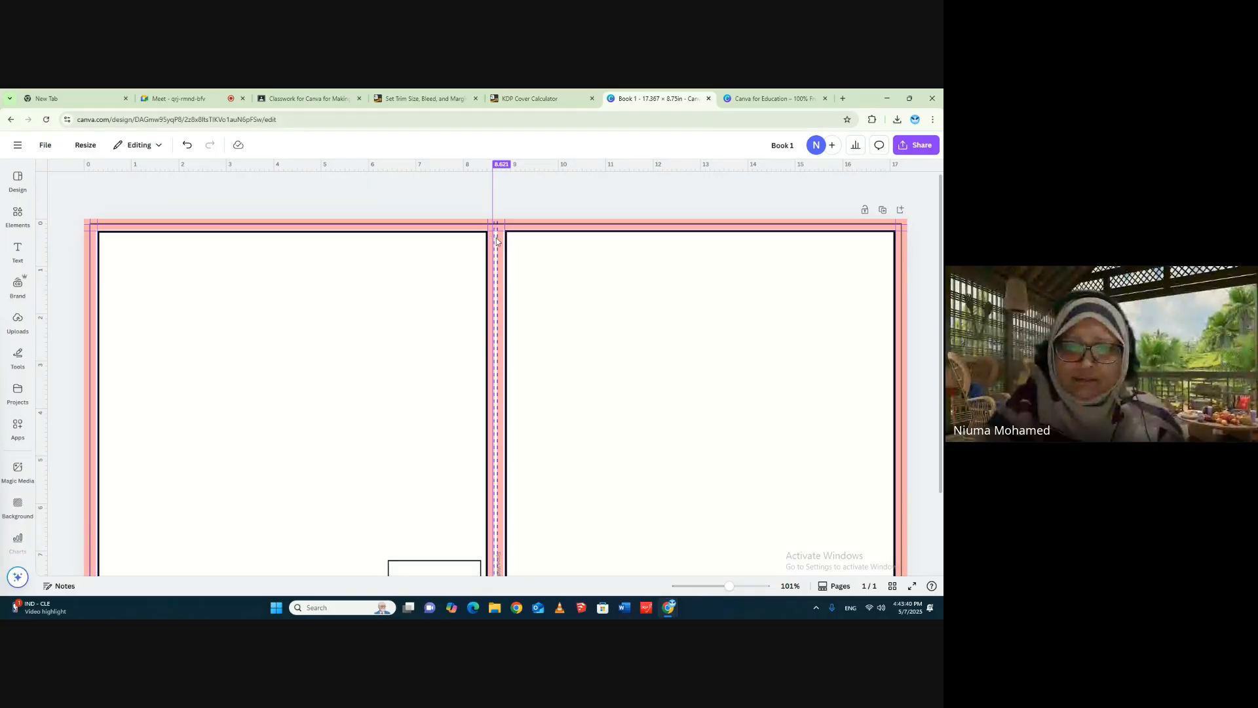
{"action": "mouse_move", "coordinate": [36, 283]}
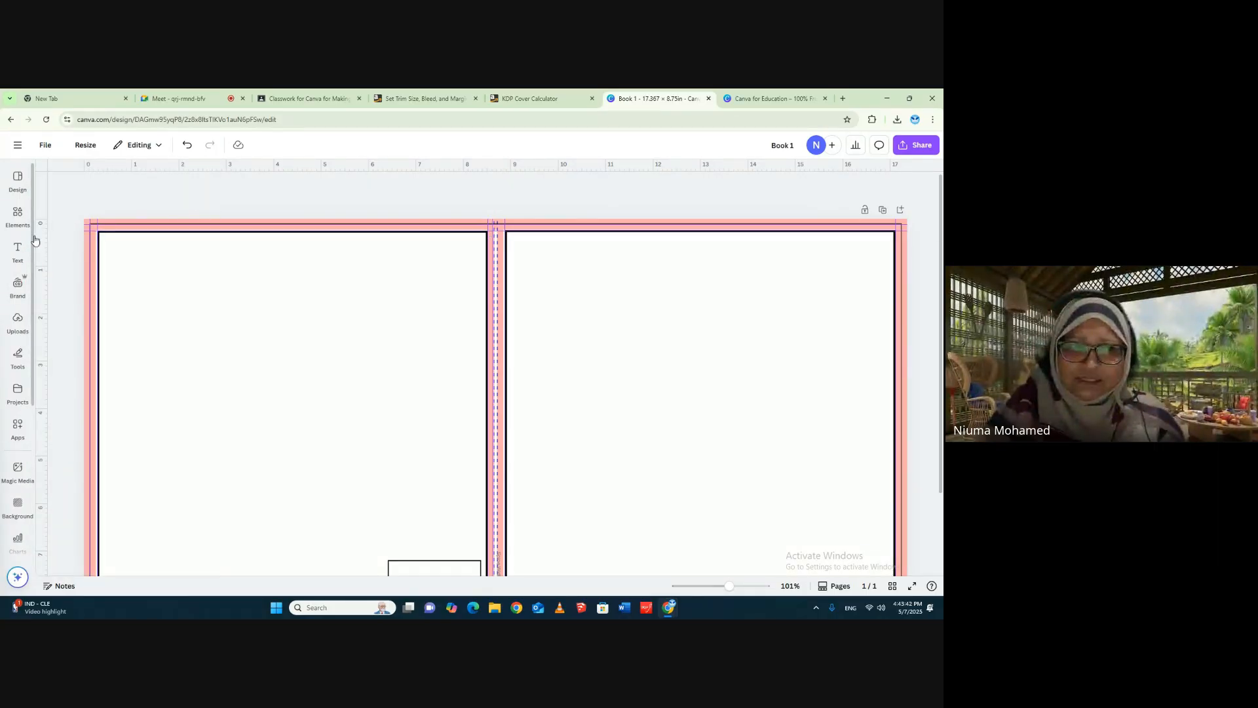
{"action": "left_click_drag", "start_coordinate": [41, 236], "coordinate": [499, 262]}
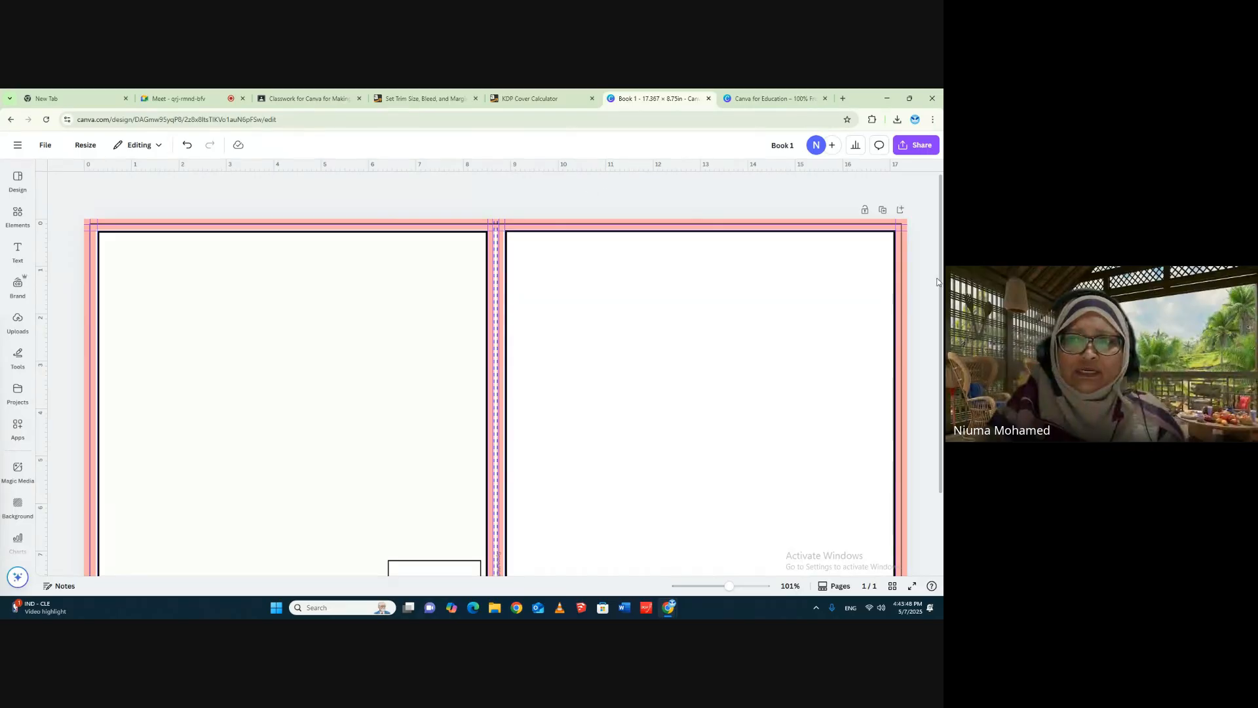
- Add a horizontal guide along the template's bottom trim line
{"action": "left_click_drag", "start_coordinate": [658, 166], "coordinate": [659, 220]}
{"action": "left_click_drag", "start_coordinate": [499, 177], "coordinate": [527, 223]}
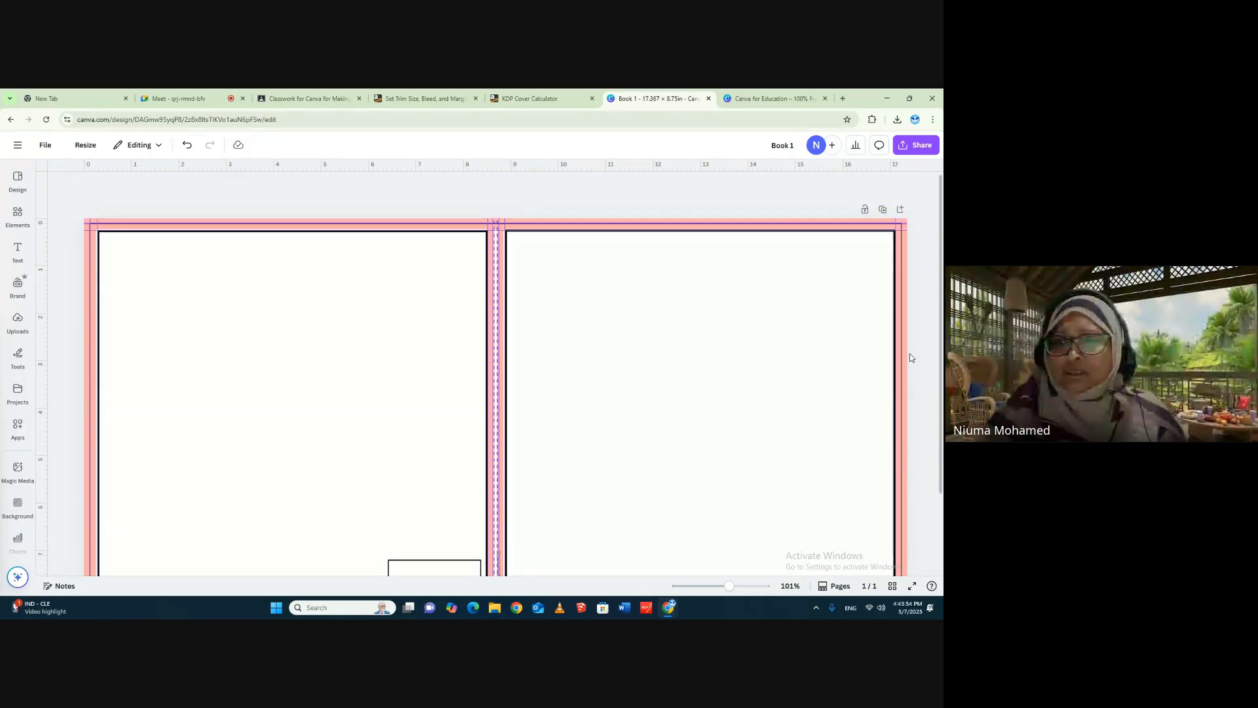
{"action": "scroll", "coordinate": [908, 356], "scroll_direction": "down", "scroll_amount": 2}
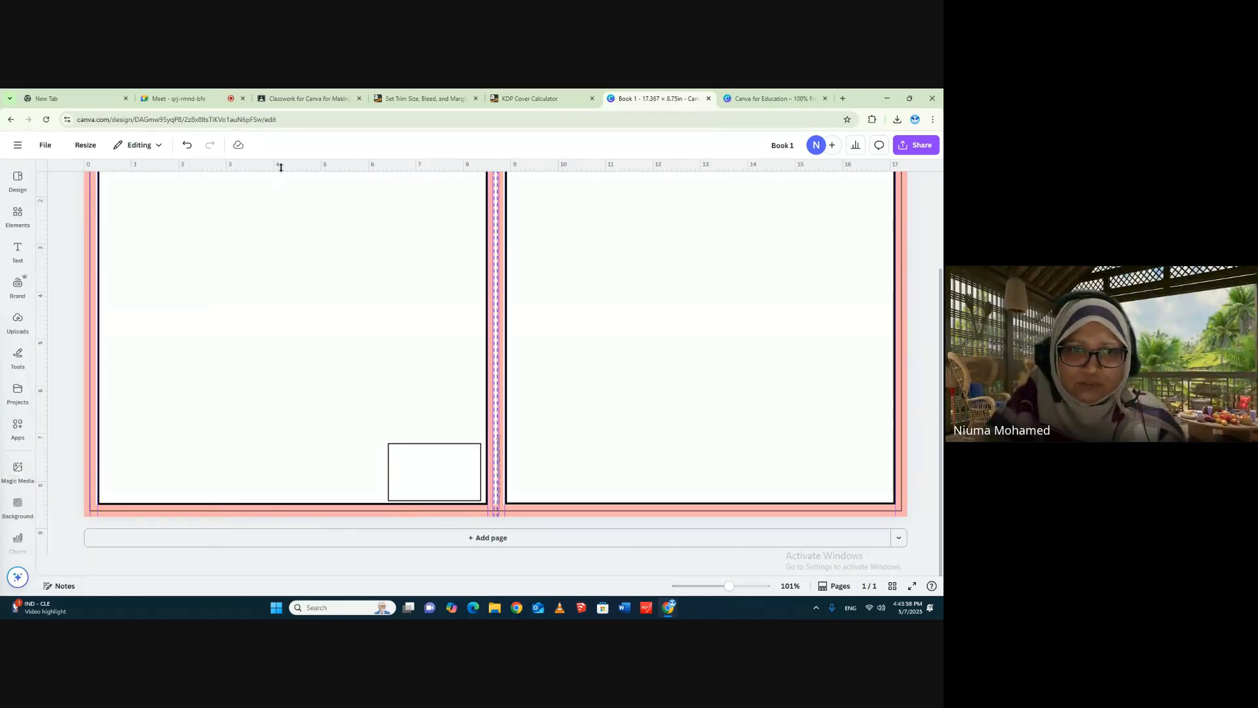
{"action": "left_click_drag", "start_coordinate": [281, 169], "coordinate": [285, 511]}
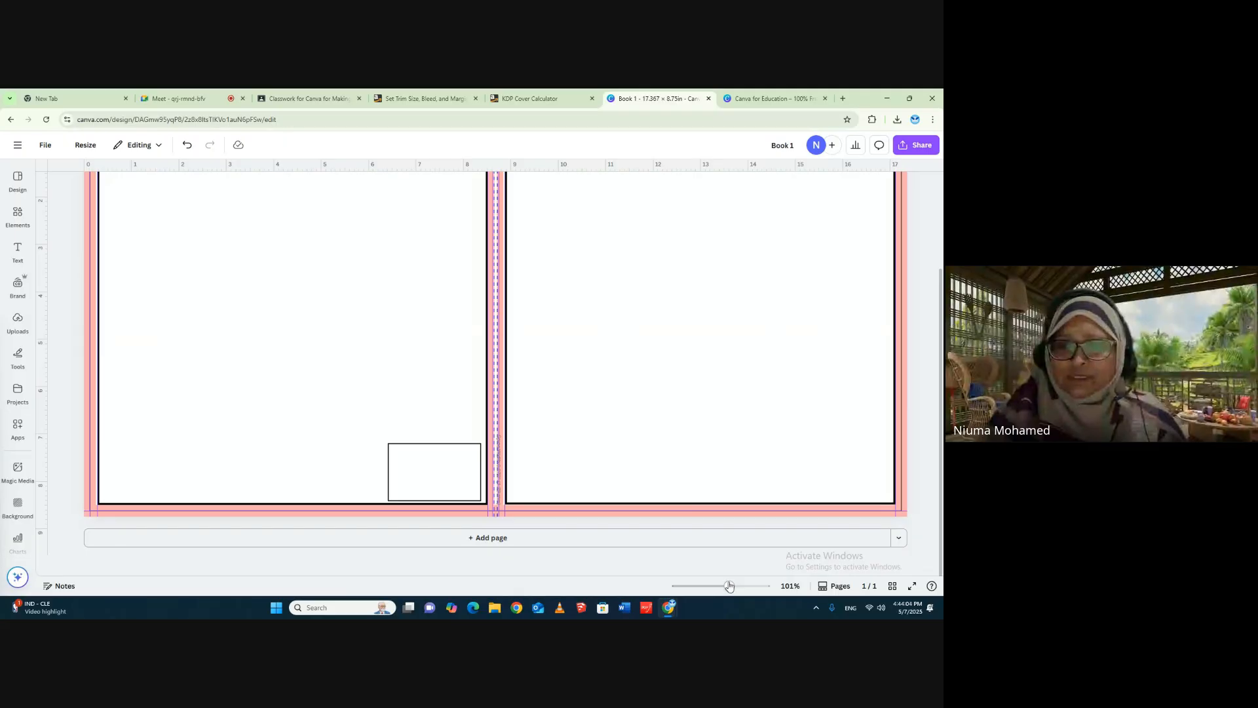
{"action": "left_click_drag", "start_coordinate": [728, 585], "coordinate": [717, 586]}
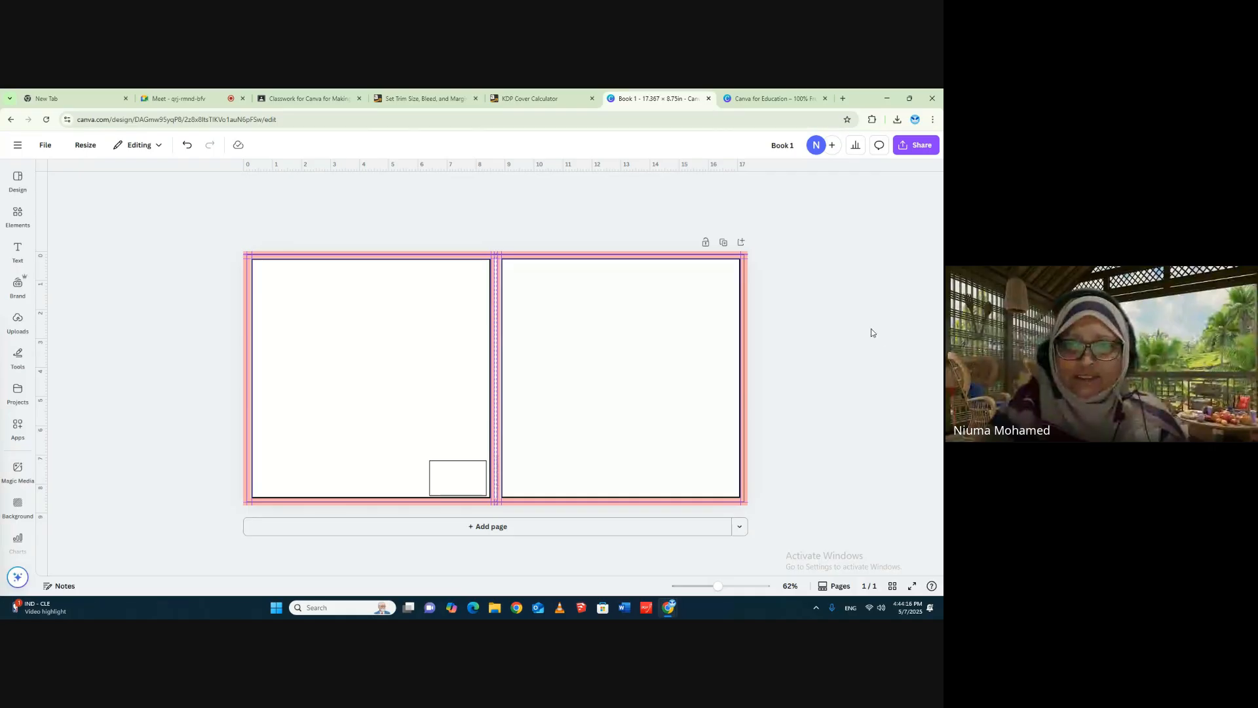
{"action": "left_click", "coordinate": [746, 274]}
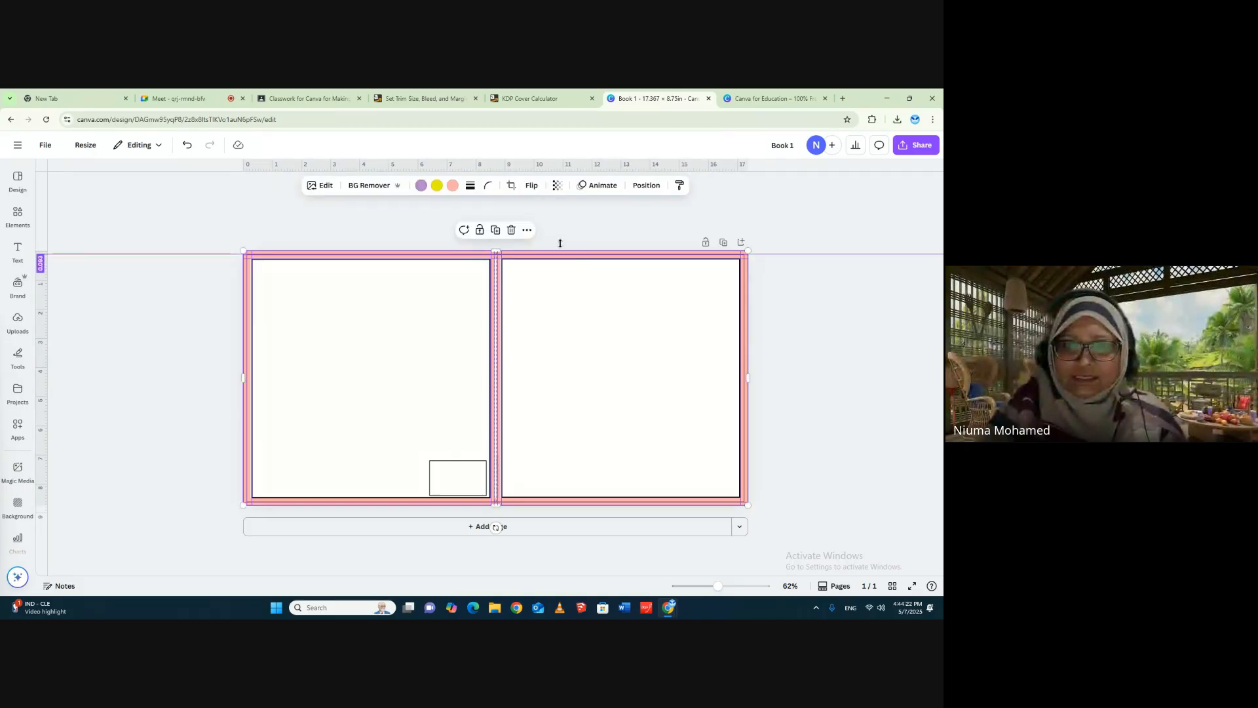
{"action": "left_click", "coordinate": [512, 232]}
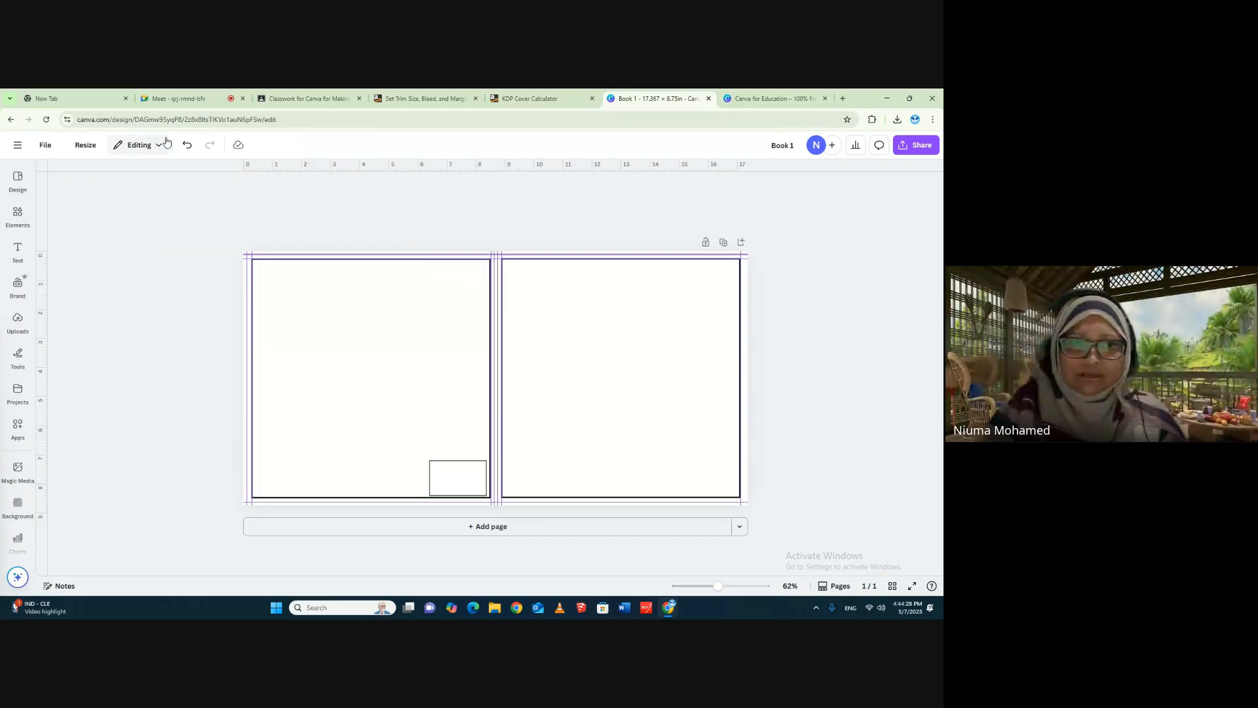
{"action": "left_click", "coordinate": [187, 145]}
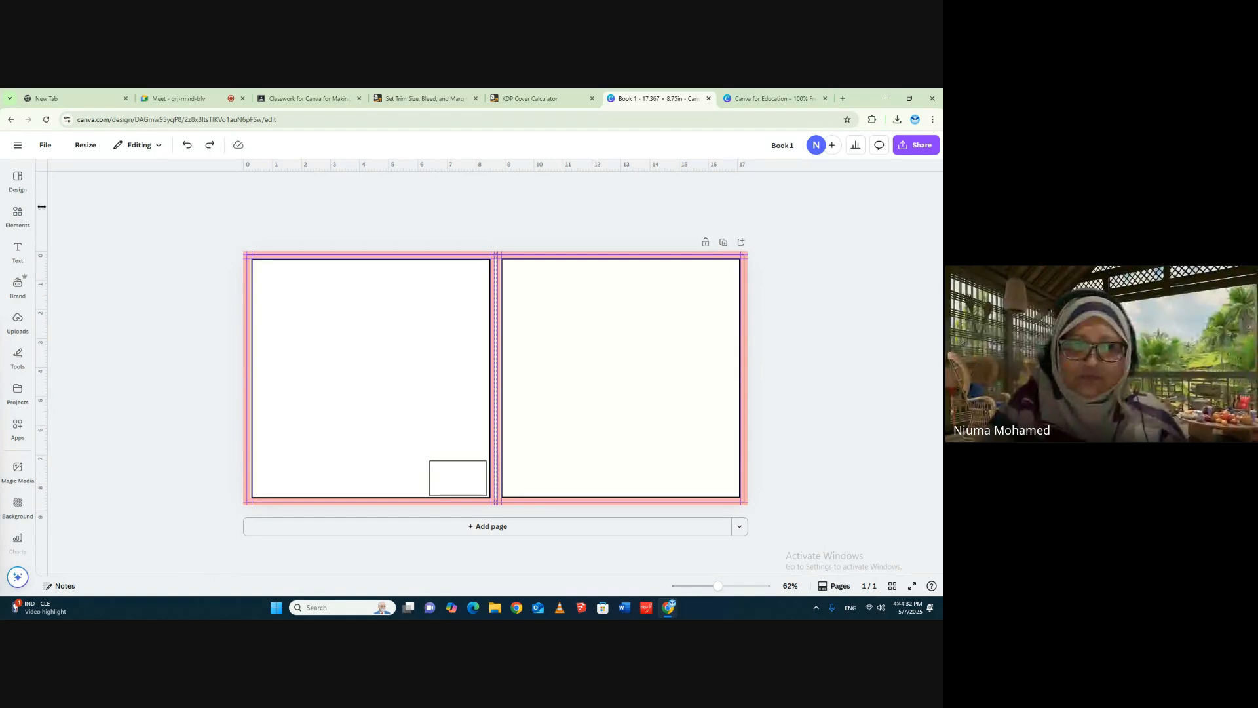
- Place a vertical guide on the template's right trim line and delete the pink cover template image
{"action": "left_click_drag", "start_coordinate": [46, 208], "coordinate": [743, 217]}
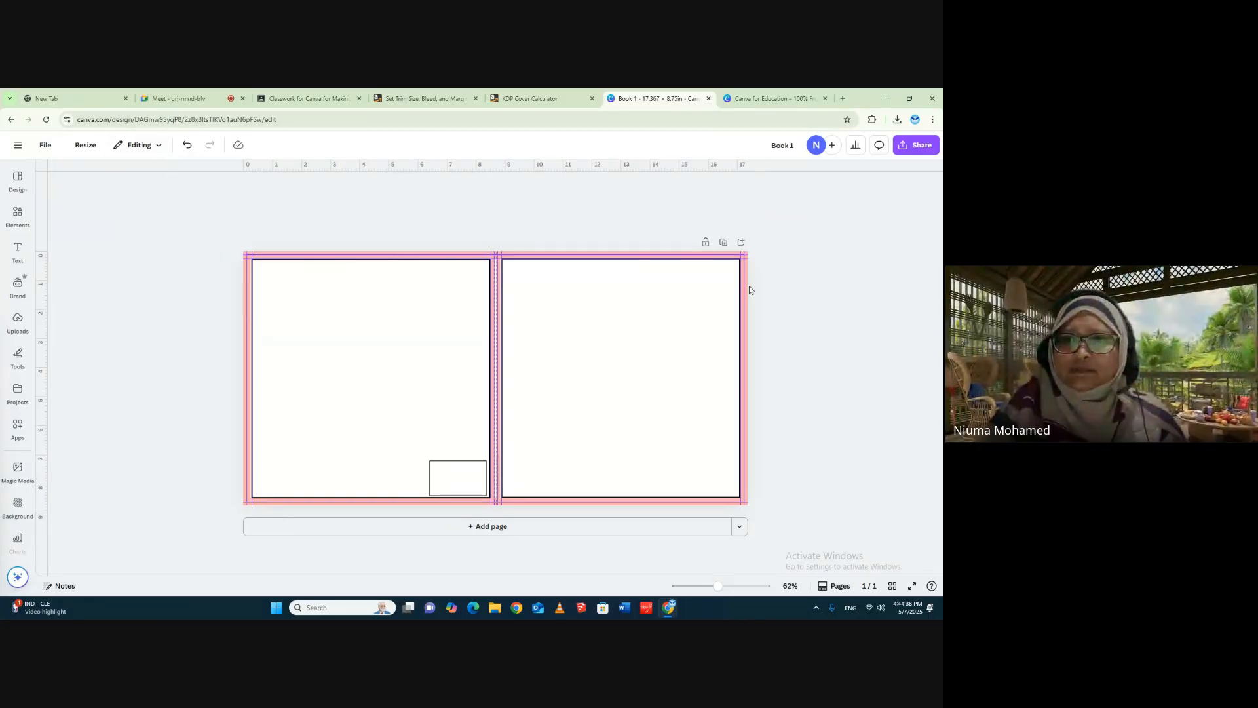
{"action": "left_click_drag", "start_coordinate": [713, 587], "coordinate": [728, 590]}
{"action": "scroll", "coordinate": [697, 524], "scroll_direction": "down", "scroll_amount": 1}
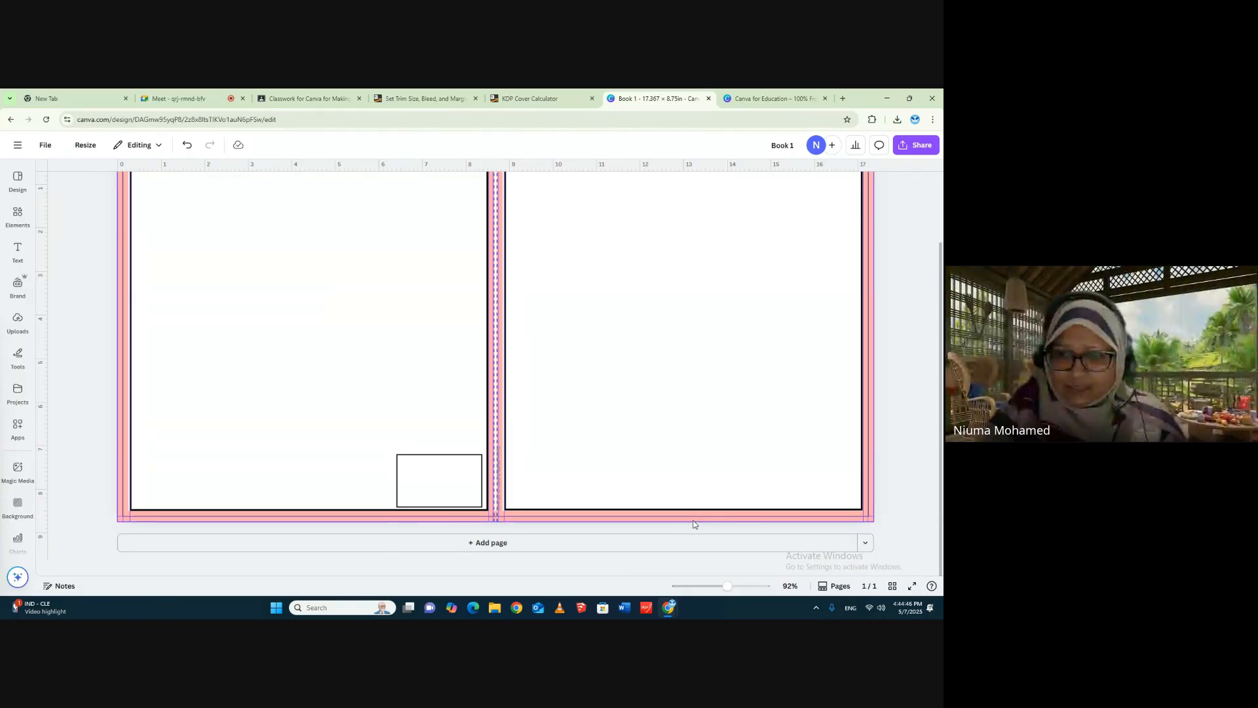
{"action": "left_click", "coordinate": [693, 522]}
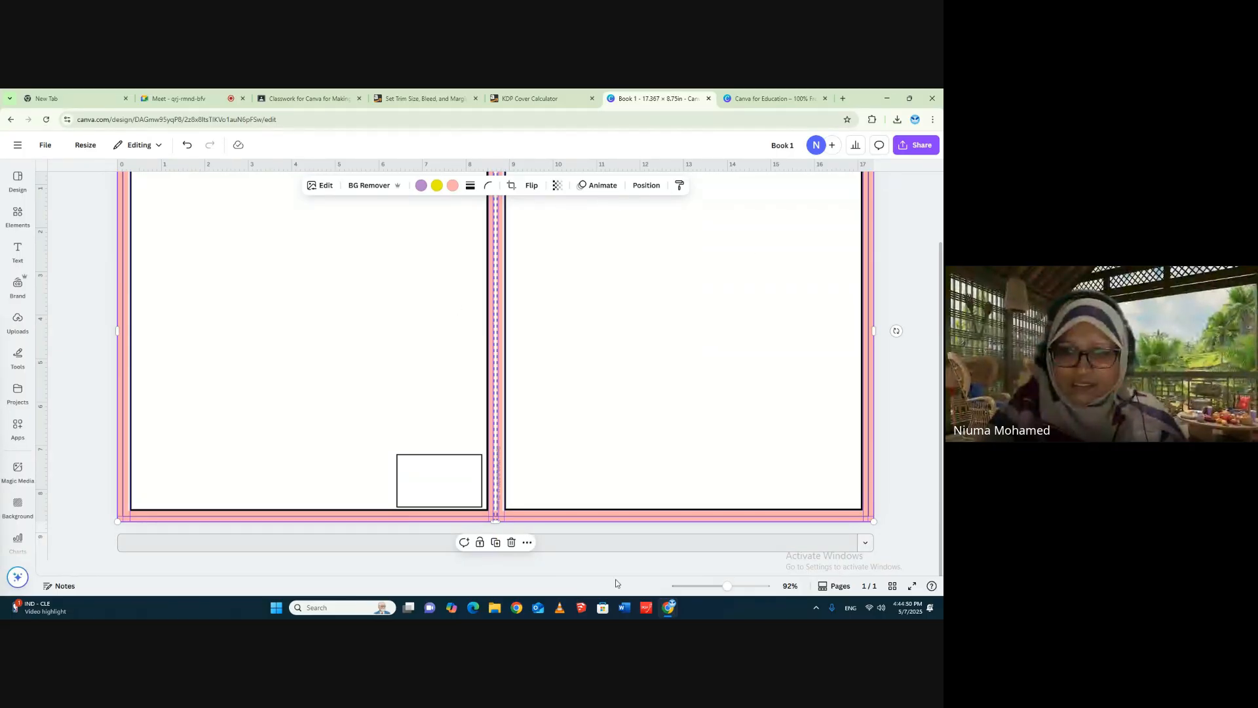
{"action": "left_click", "coordinate": [512, 542]}
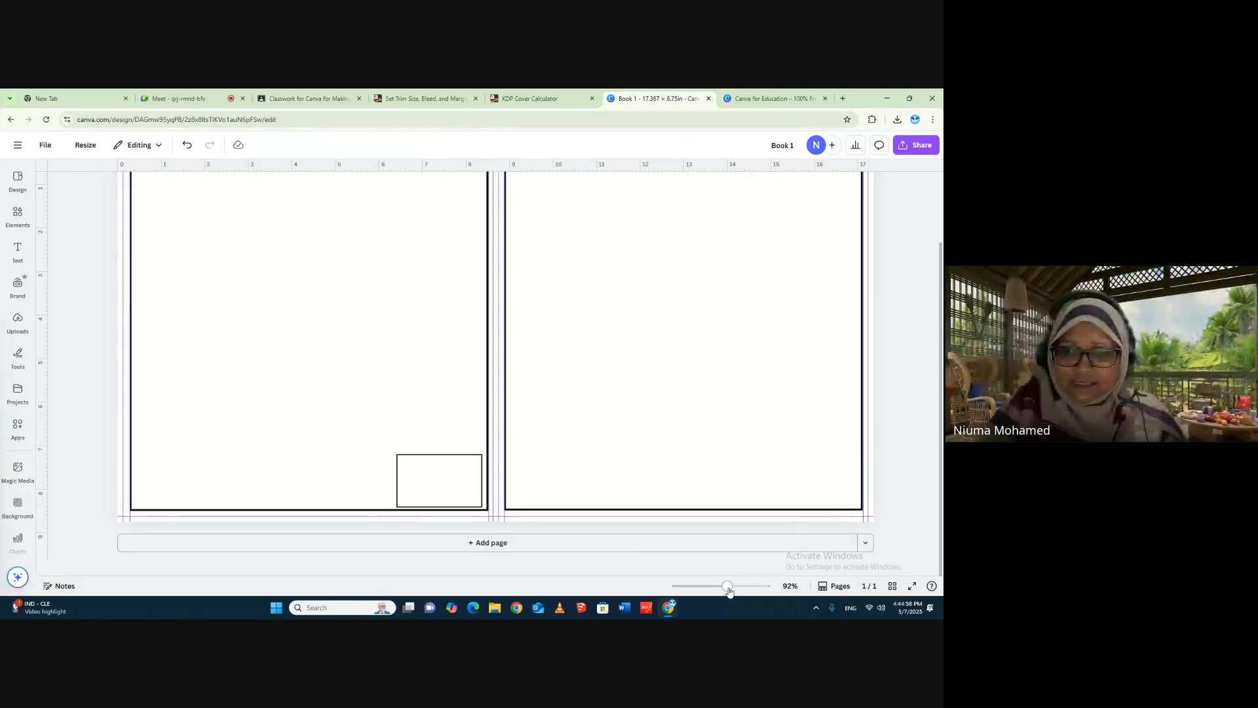
- Add a horizontal guide along the bottom edge of the back-cover and front-cover frames
{"action": "left_click_drag", "start_coordinate": [727, 586], "coordinate": [721, 588]}
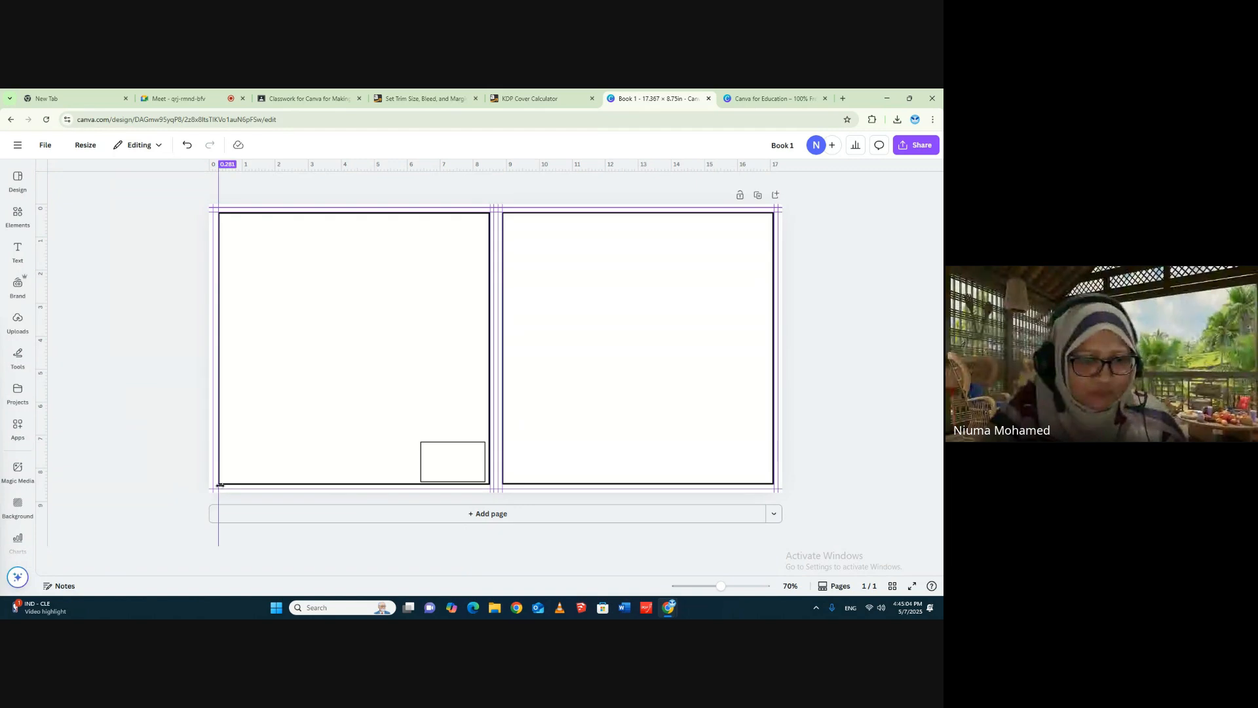
{"action": "left_click_drag", "start_coordinate": [331, 168], "coordinate": [327, 485]}
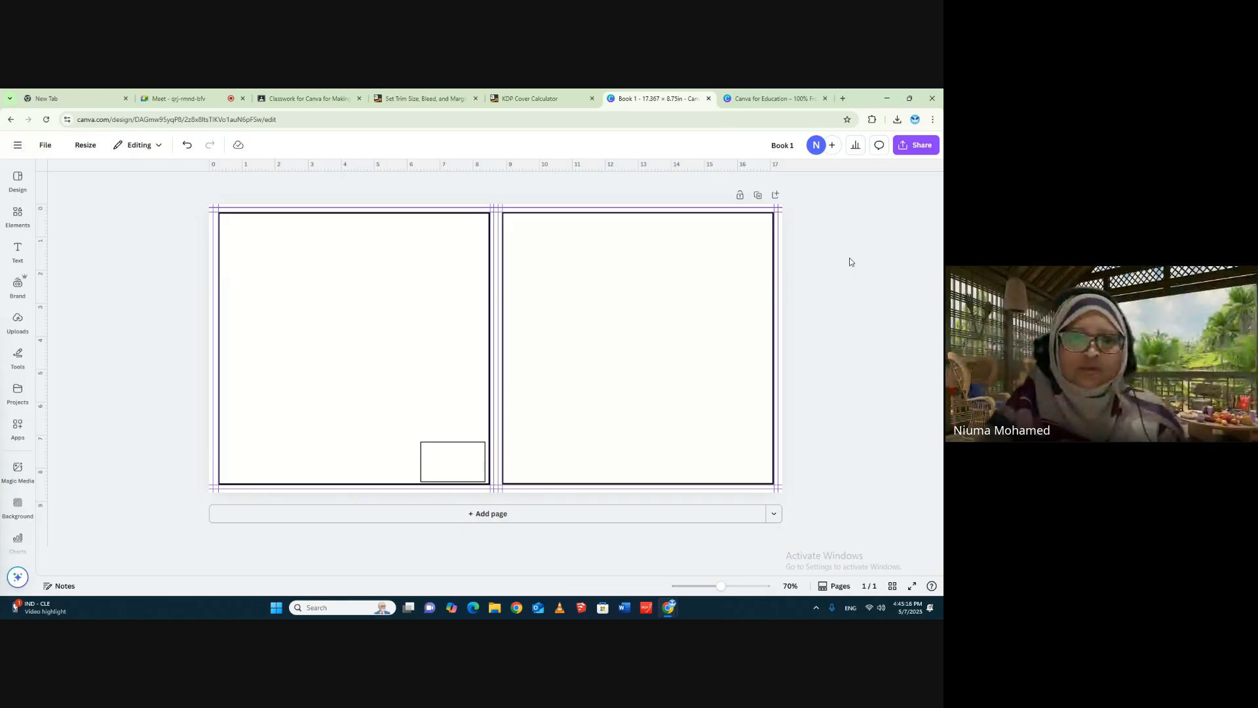
{"action": "left_click", "coordinate": [269, 234]}
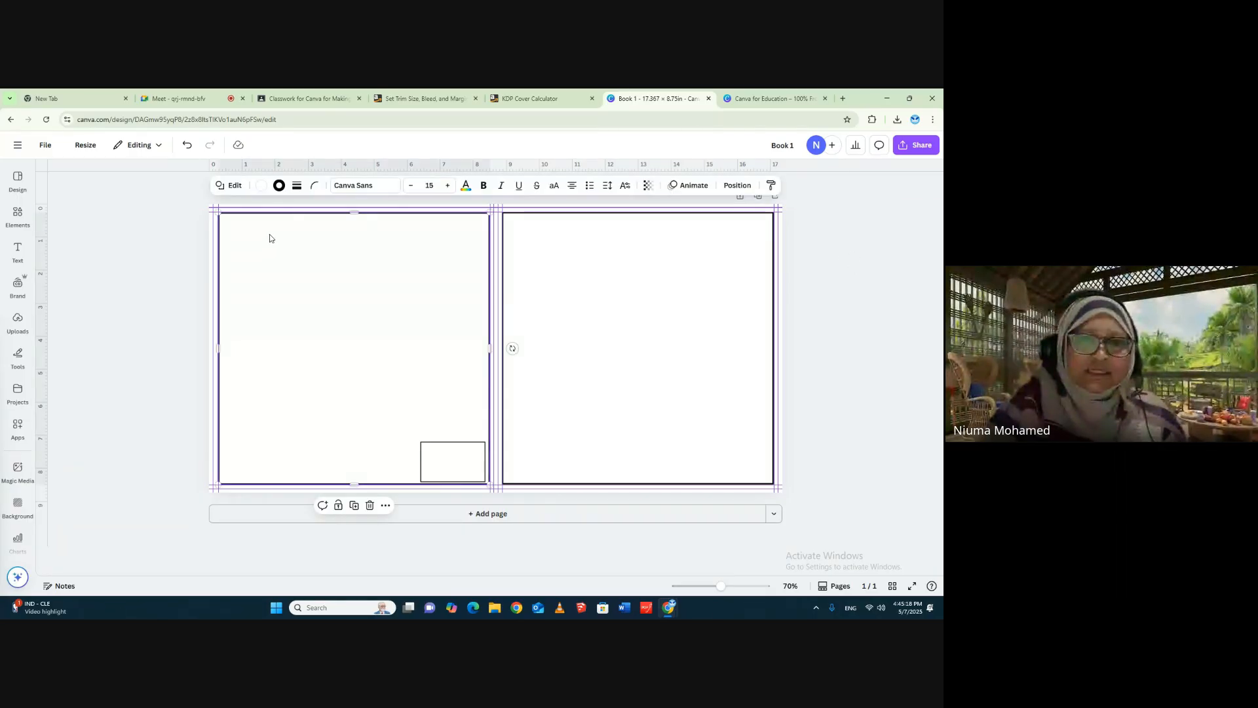
{"action": "scroll", "coordinate": [581, 278], "scroll_direction": "up", "scroll_amount": 1}
{"action": "left_click", "coordinate": [576, 288]}
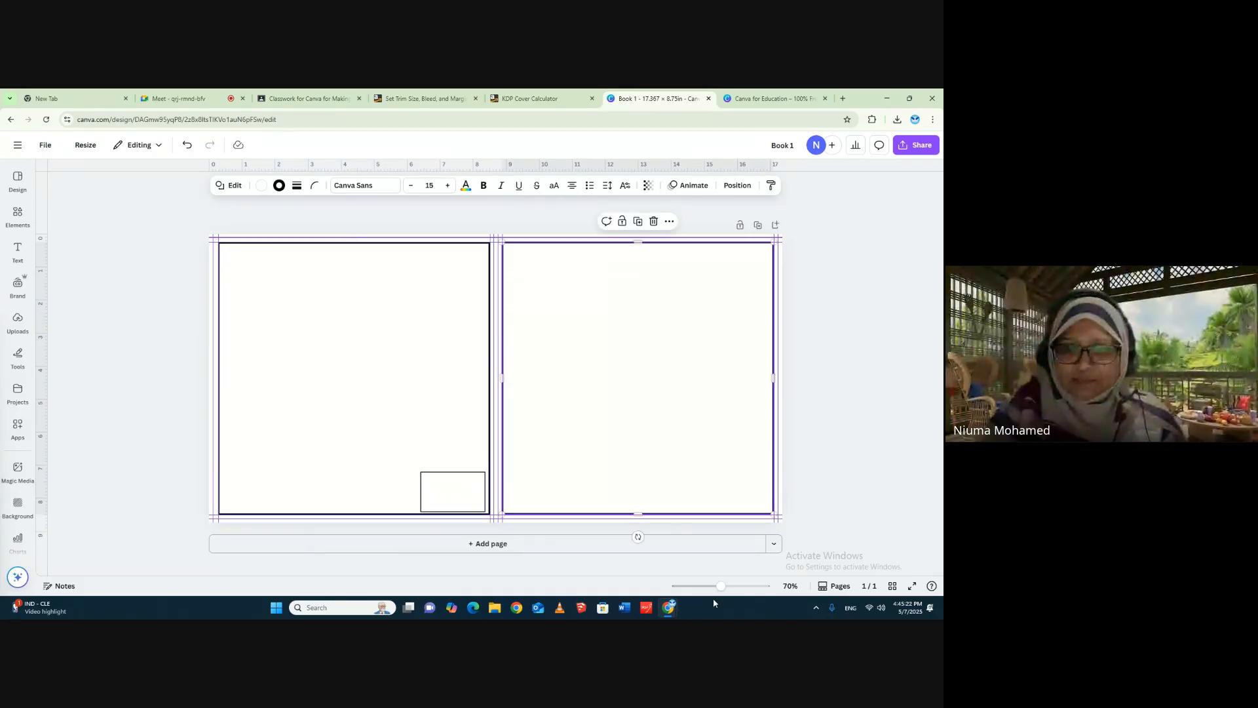
{"action": "left_click", "coordinate": [873, 428]}
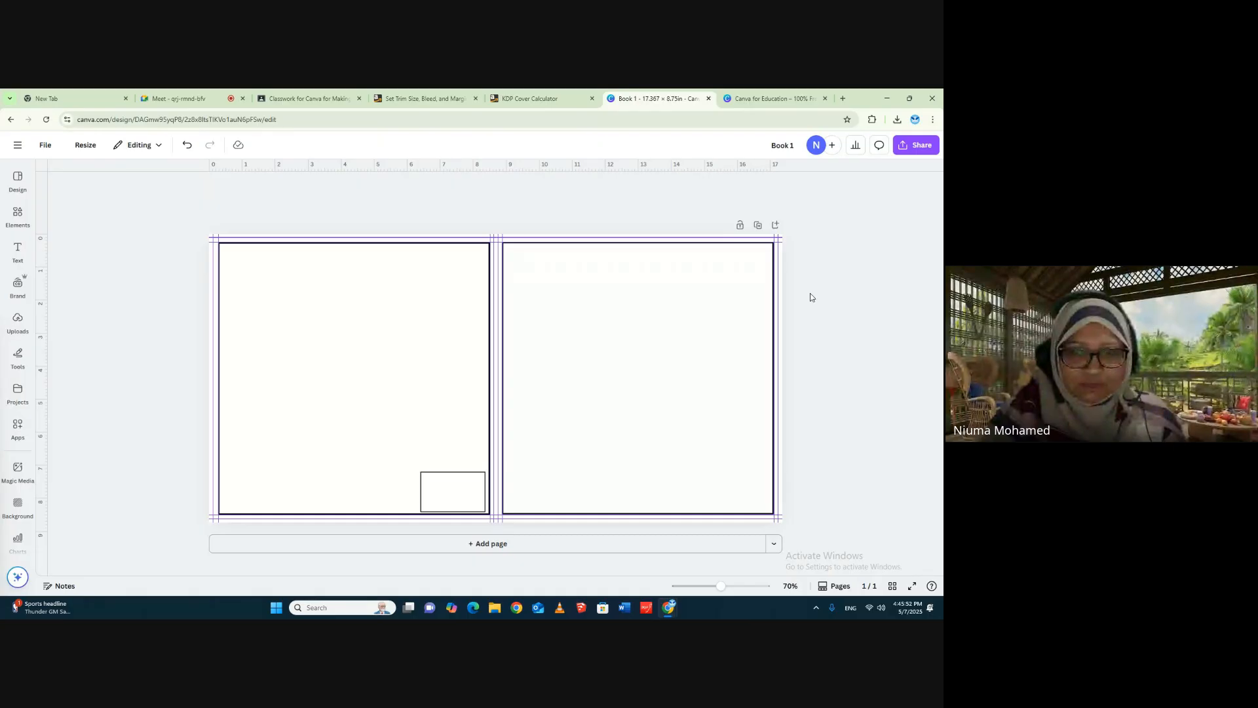
- Switch to Google Classroom, open the Copy of Story 1 design from the Custom Sizes for KDP material, and examine the illustrations on its pages
{"action": "left_click", "coordinate": [17, 286]}
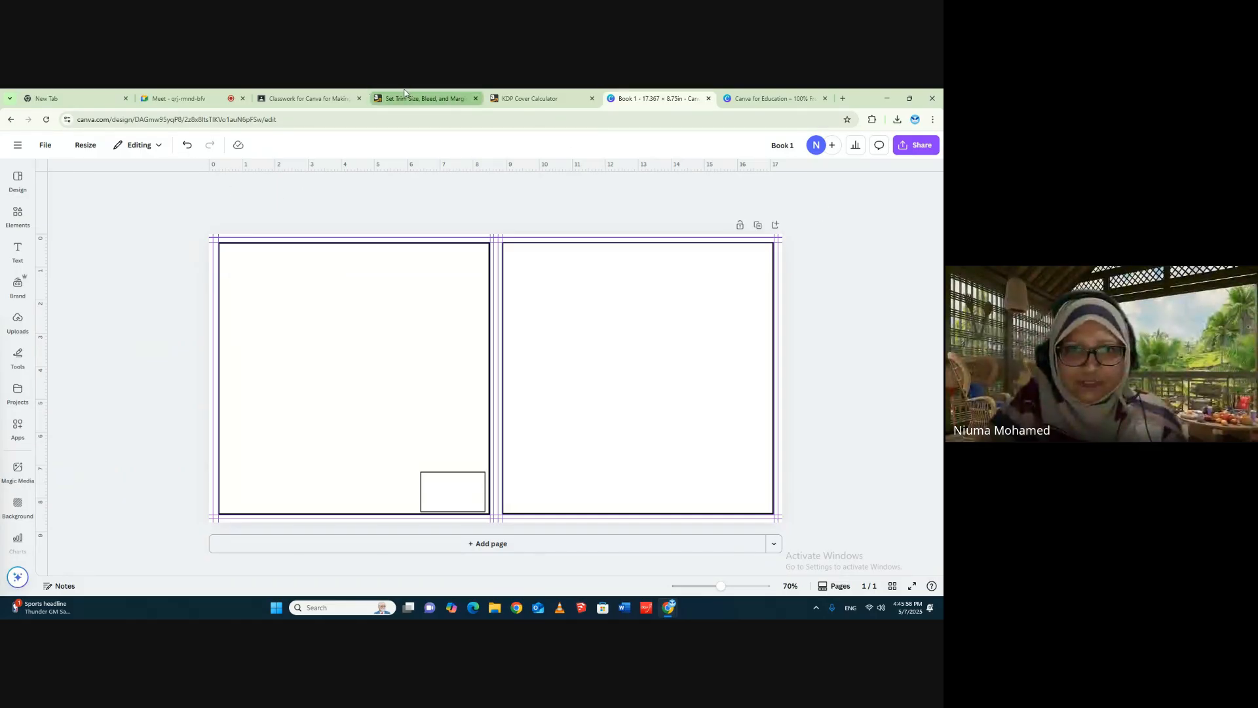
{"action": "left_click", "coordinate": [306, 99]}
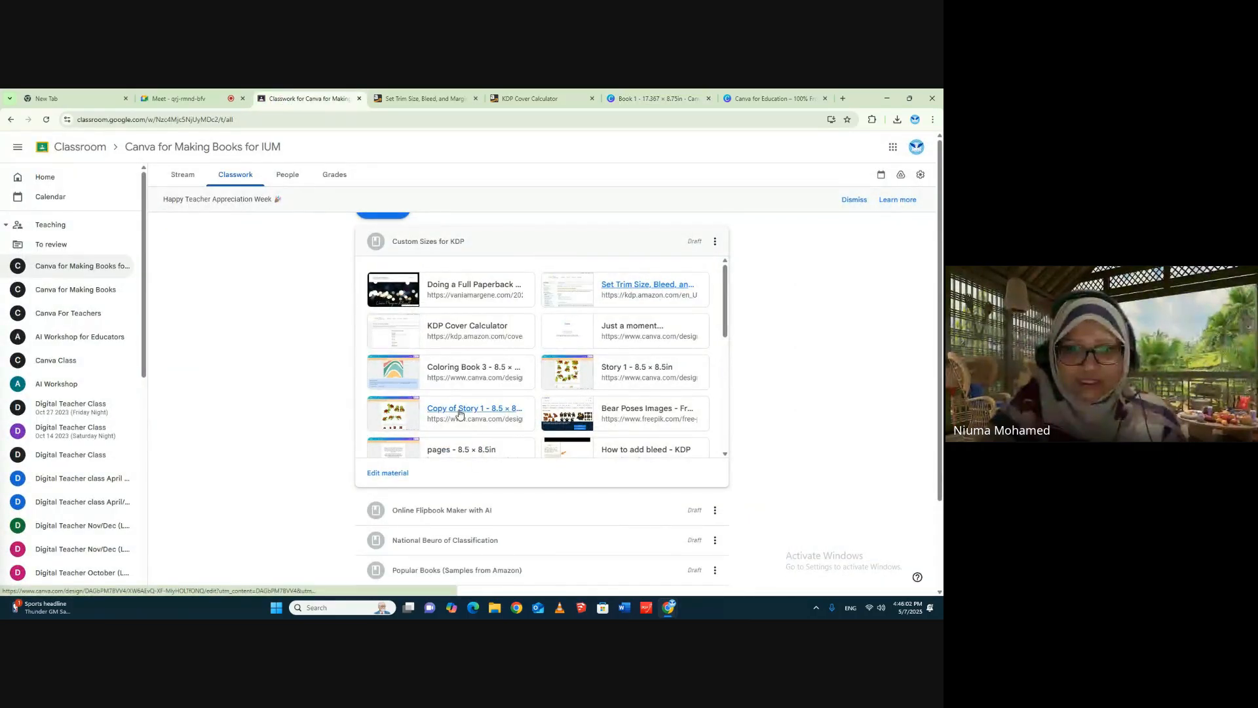
{"action": "left_click", "coordinate": [402, 416]}
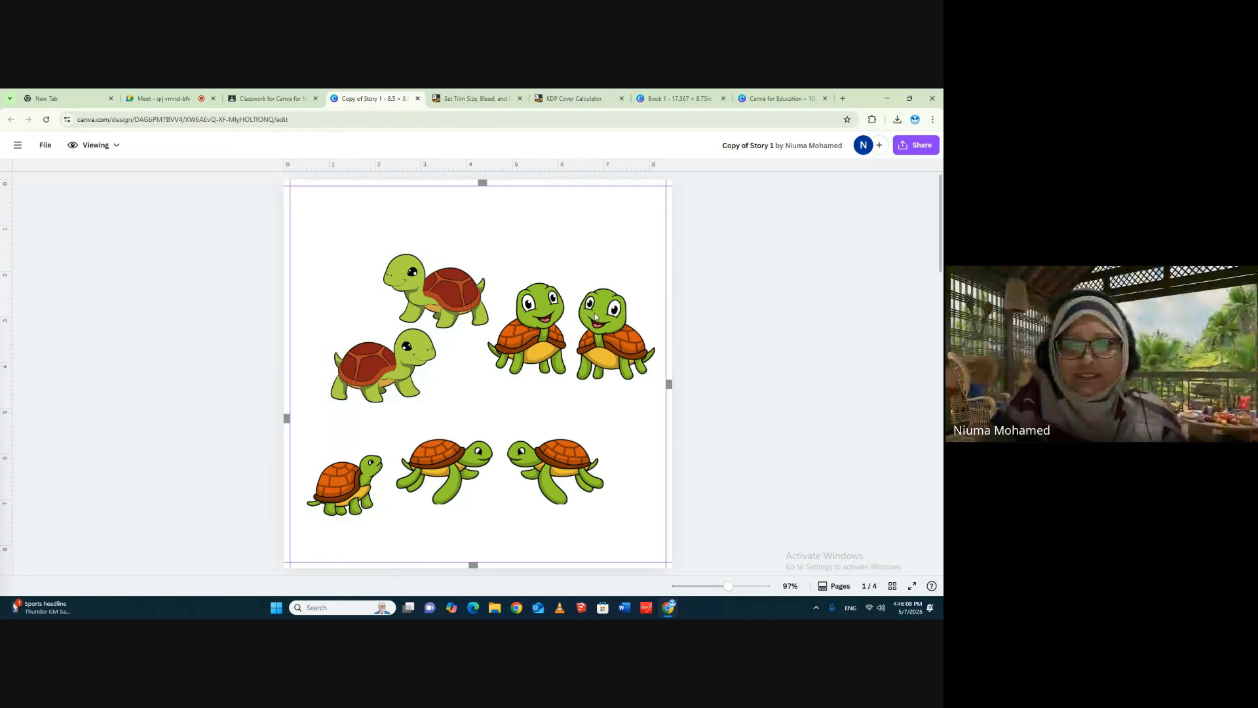
{"action": "scroll", "coordinate": [642, 373], "scroll_direction": "down", "scroll_amount": 6}
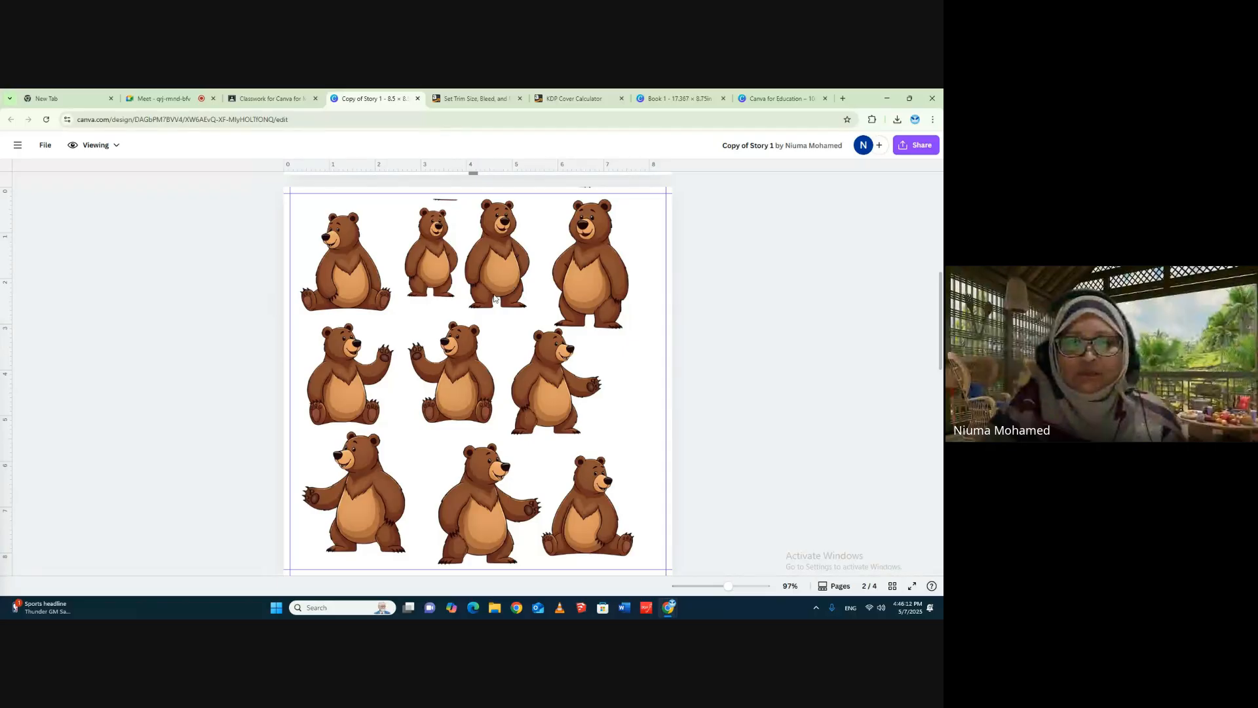
{"action": "scroll", "coordinate": [647, 368], "scroll_direction": "down", "scroll_amount": 3}
{"action": "scroll", "coordinate": [647, 367], "scroll_direction": "down", "scroll_amount": 10}
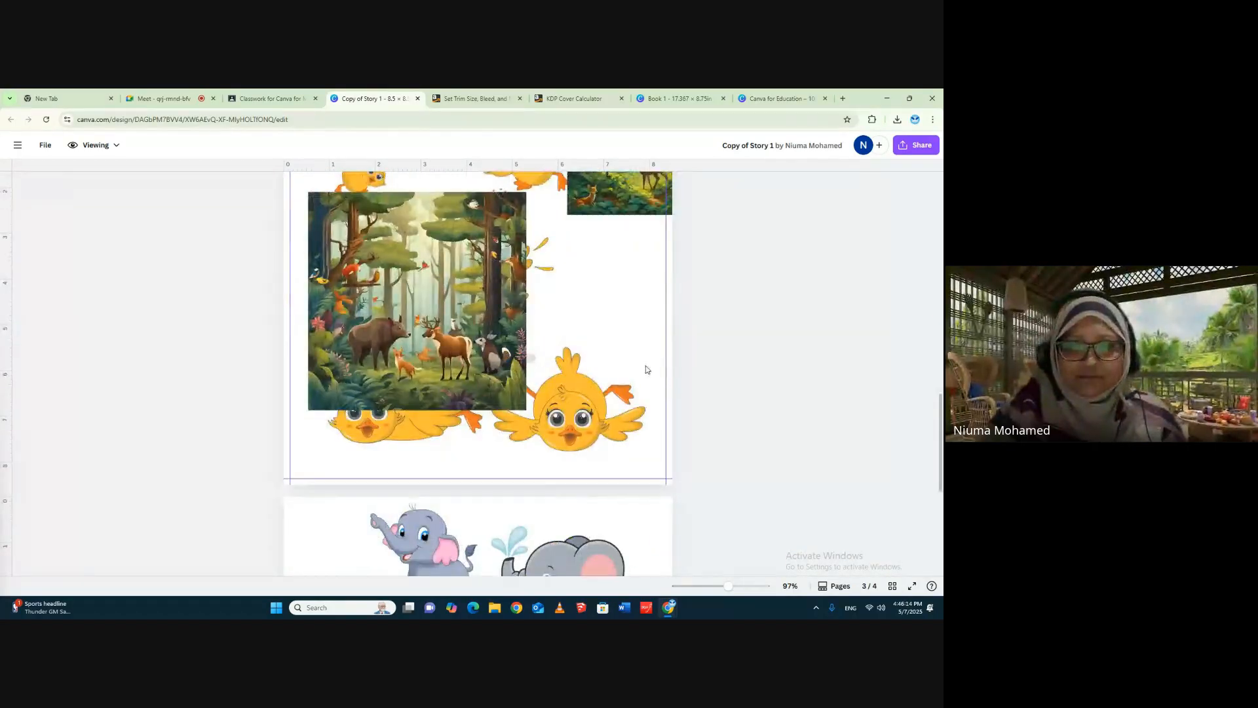
{"action": "scroll", "coordinate": [644, 369], "scroll_direction": "down", "scroll_amount": 3}
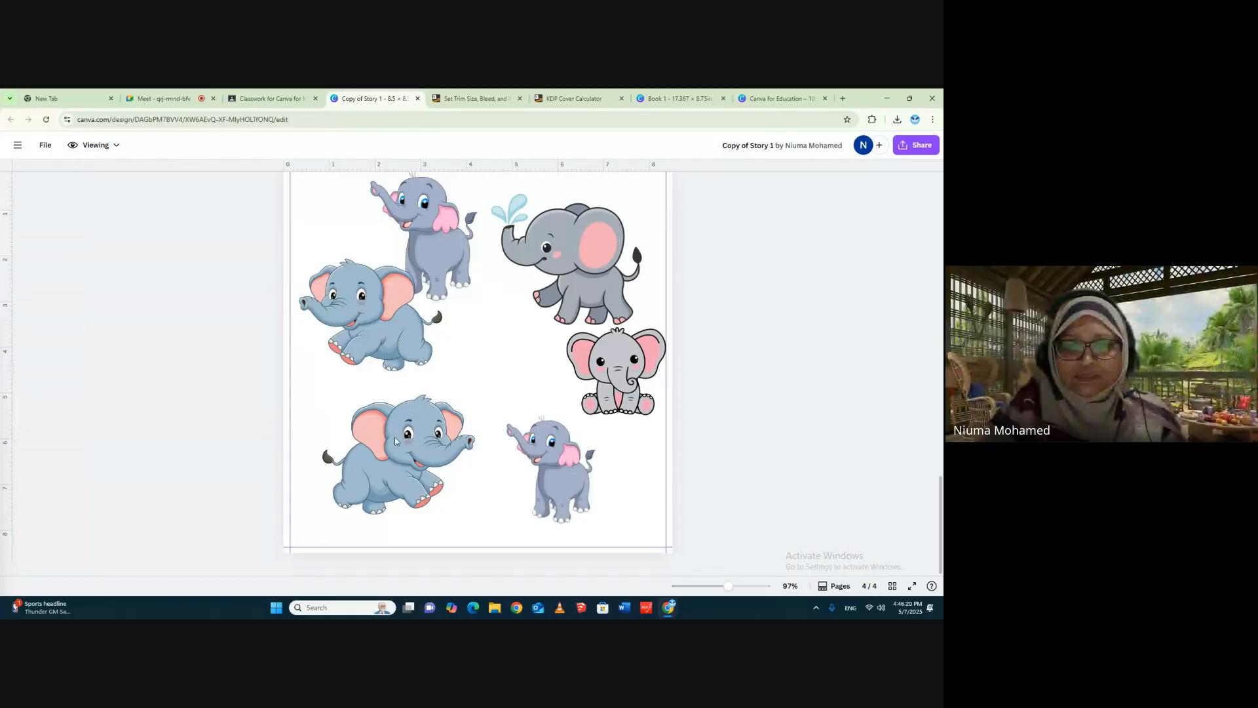
{"action": "scroll", "coordinate": [394, 436], "scroll_direction": "up", "scroll_amount": 3}
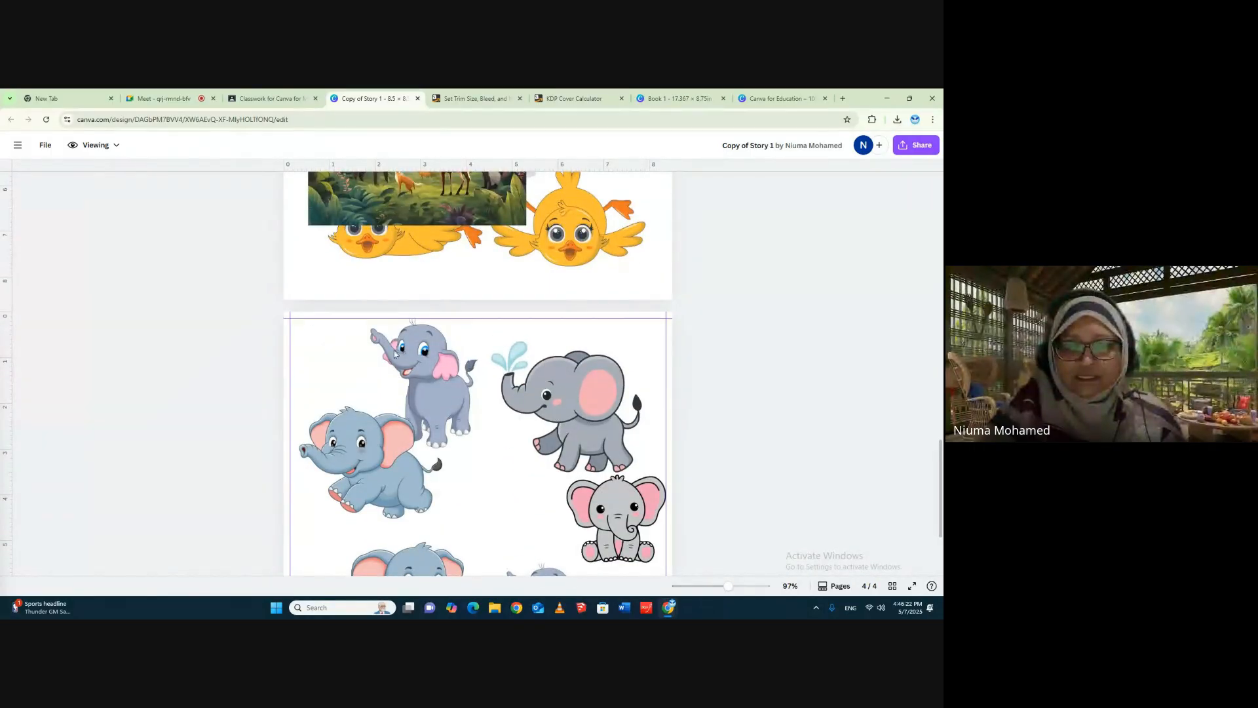
{"action": "scroll", "coordinate": [612, 406], "scroll_direction": "up", "scroll_amount": 8}
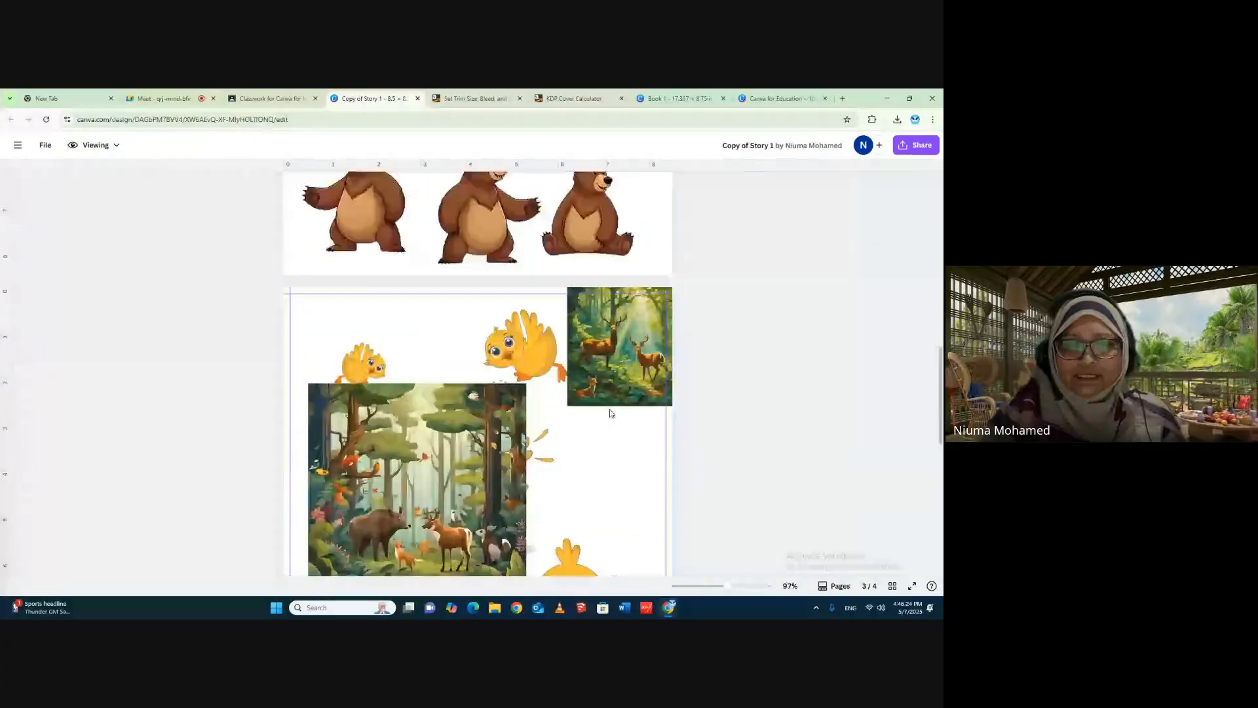
{"action": "scroll", "coordinate": [612, 413], "scroll_direction": "up", "scroll_amount": 15}
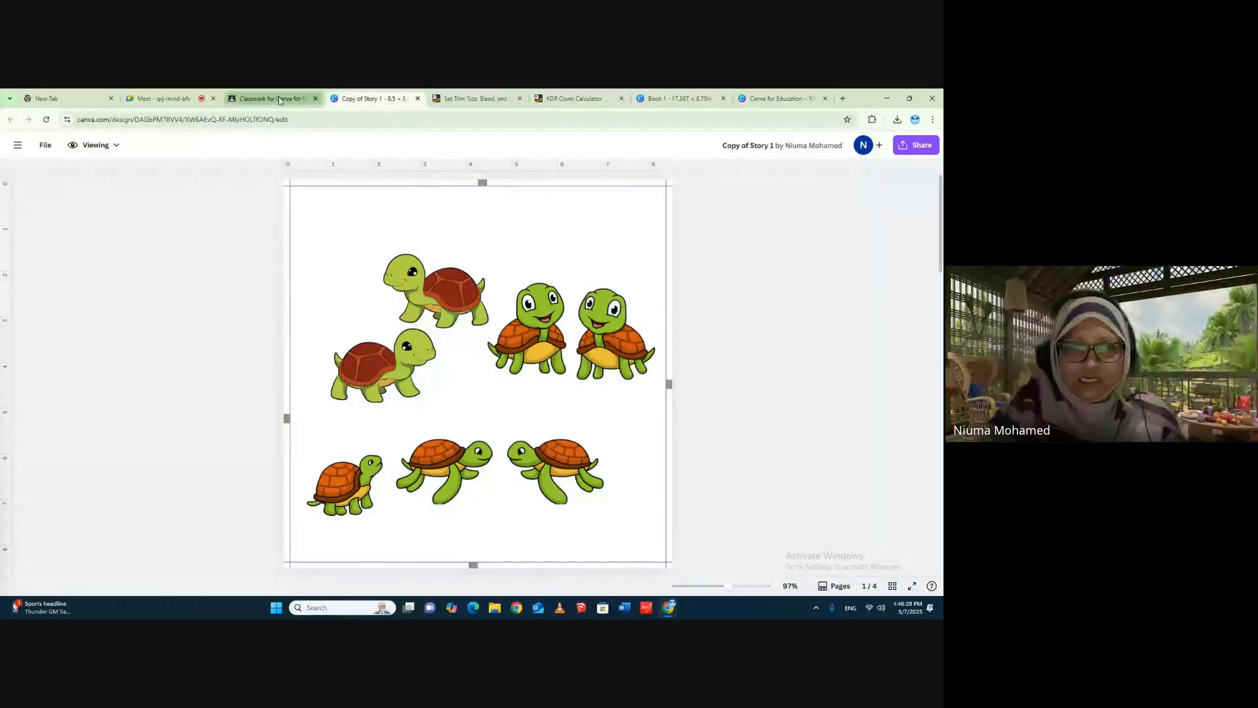
{"action": "left_click", "coordinate": [253, 100]}
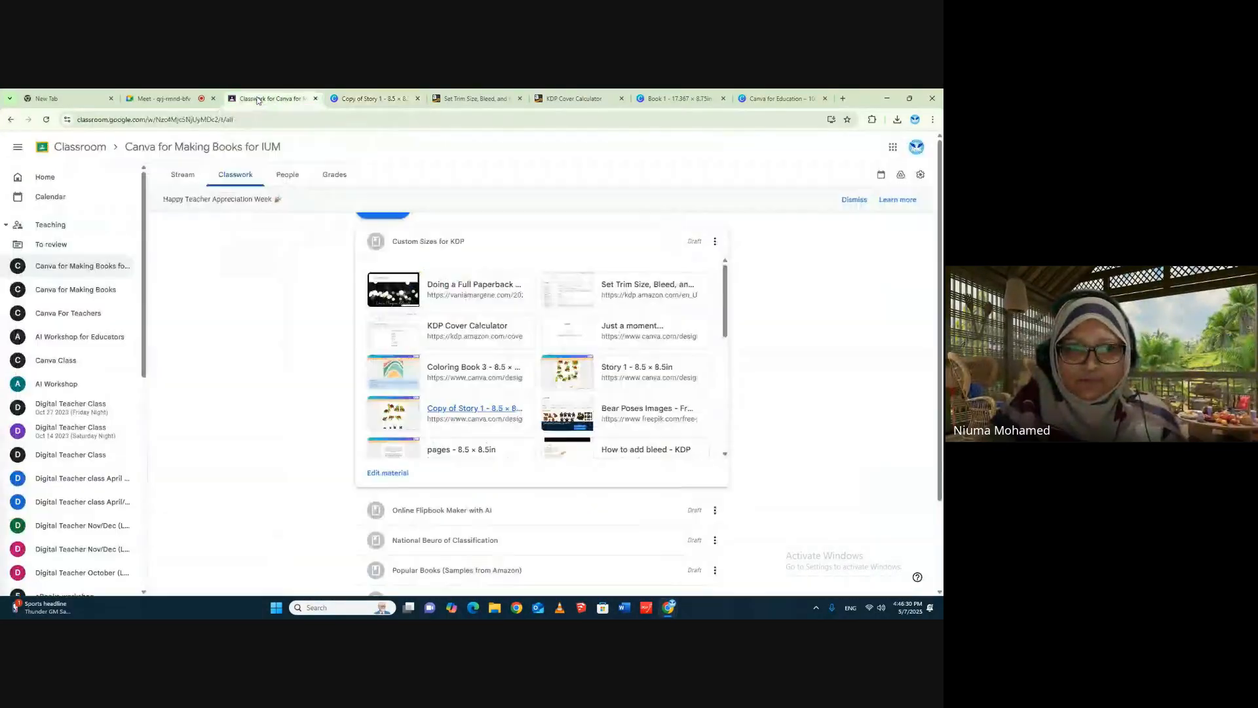
{"action": "left_click", "coordinate": [393, 97]}
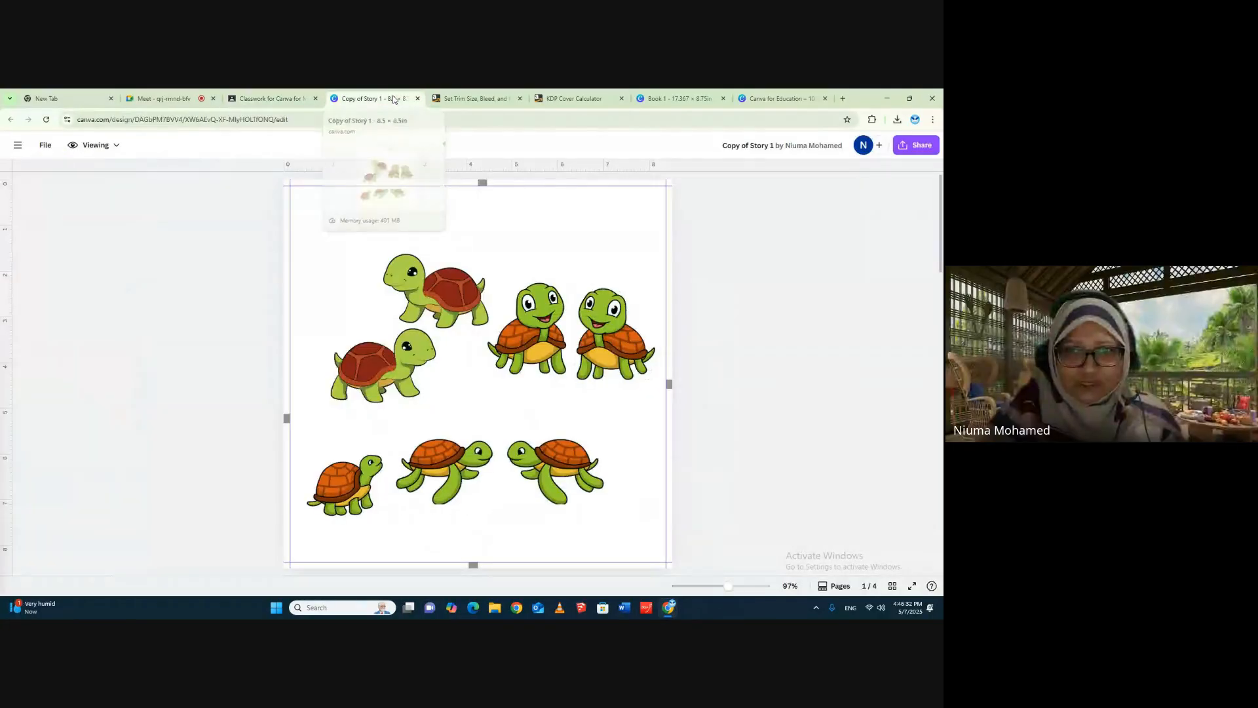
- Switch to the Book 1 cover design, search the elements for "garden", and show the matching photos
{"action": "left_click", "coordinate": [673, 98]}
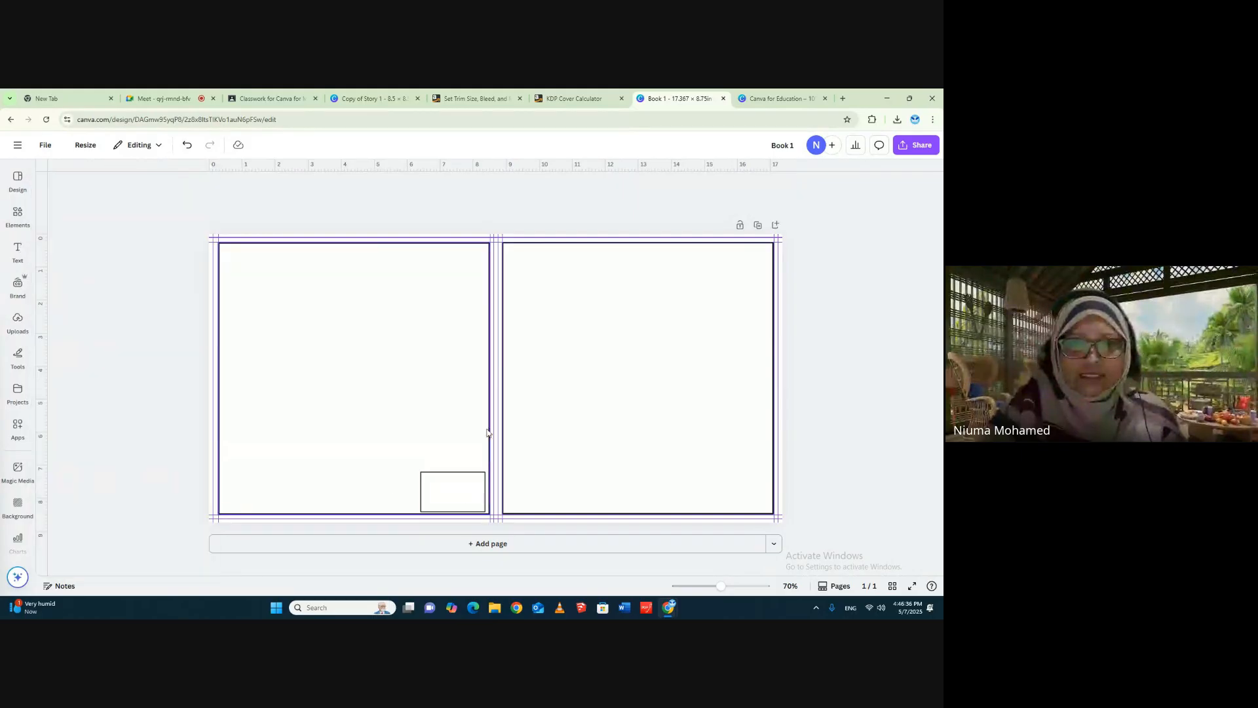
{"action": "left_click", "coordinate": [21, 220]}
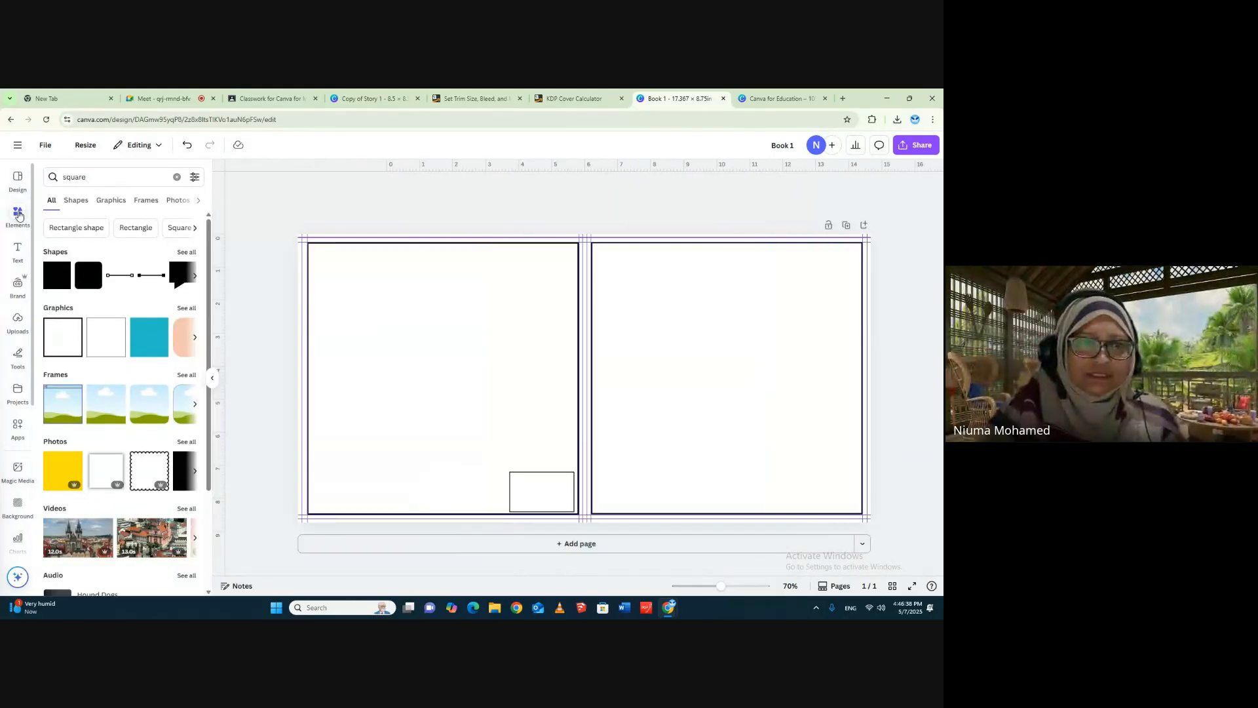
{"action": "double_click", "coordinate": [70, 178]}
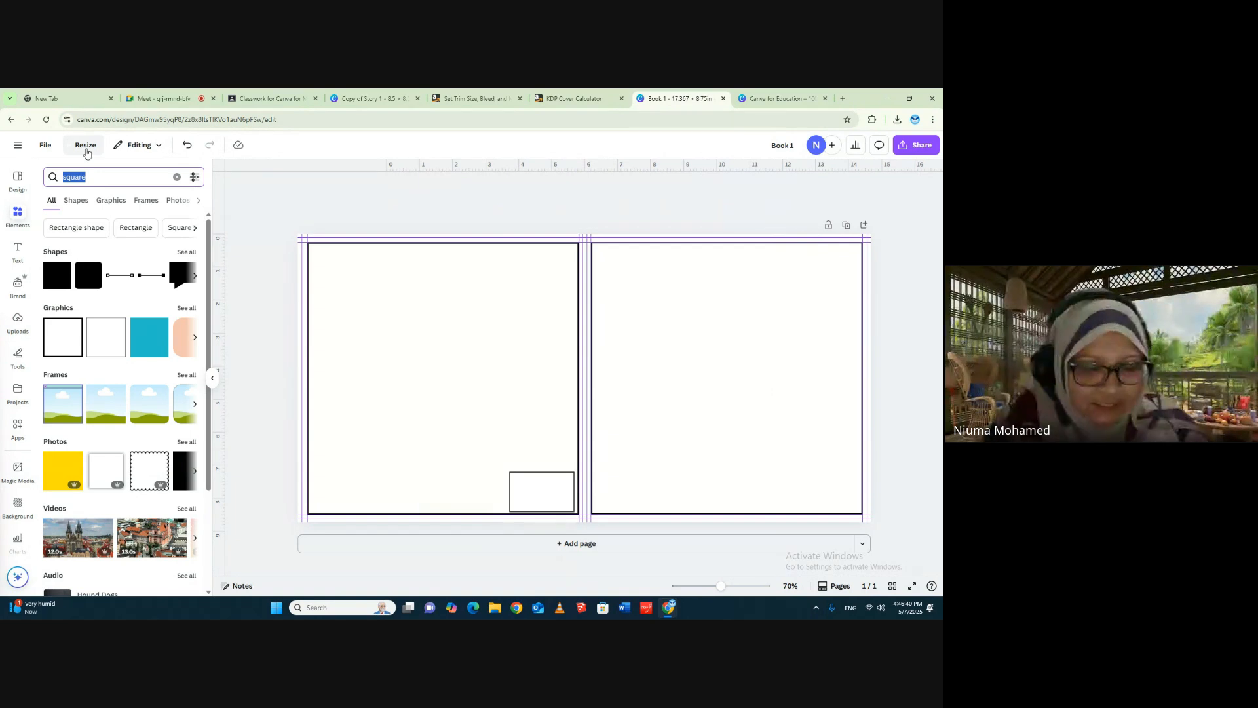
{"action": "type", "text": "garden"}
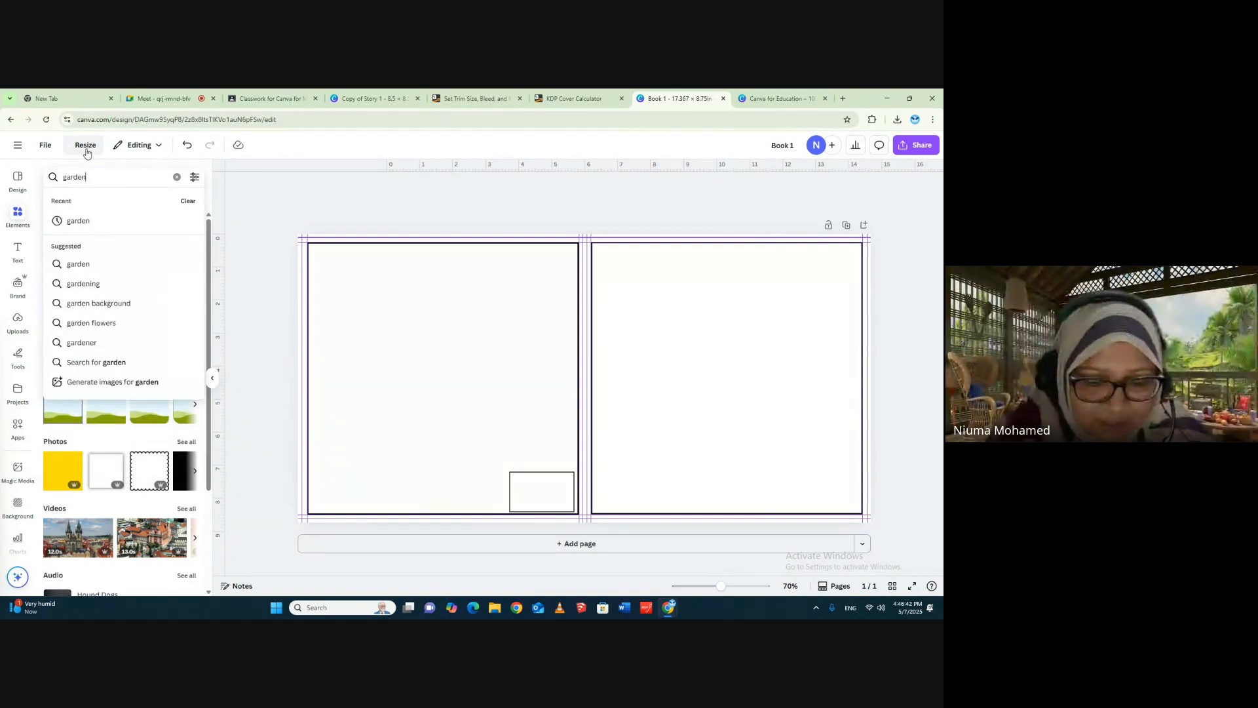
{"action": "key", "text": "Return"}
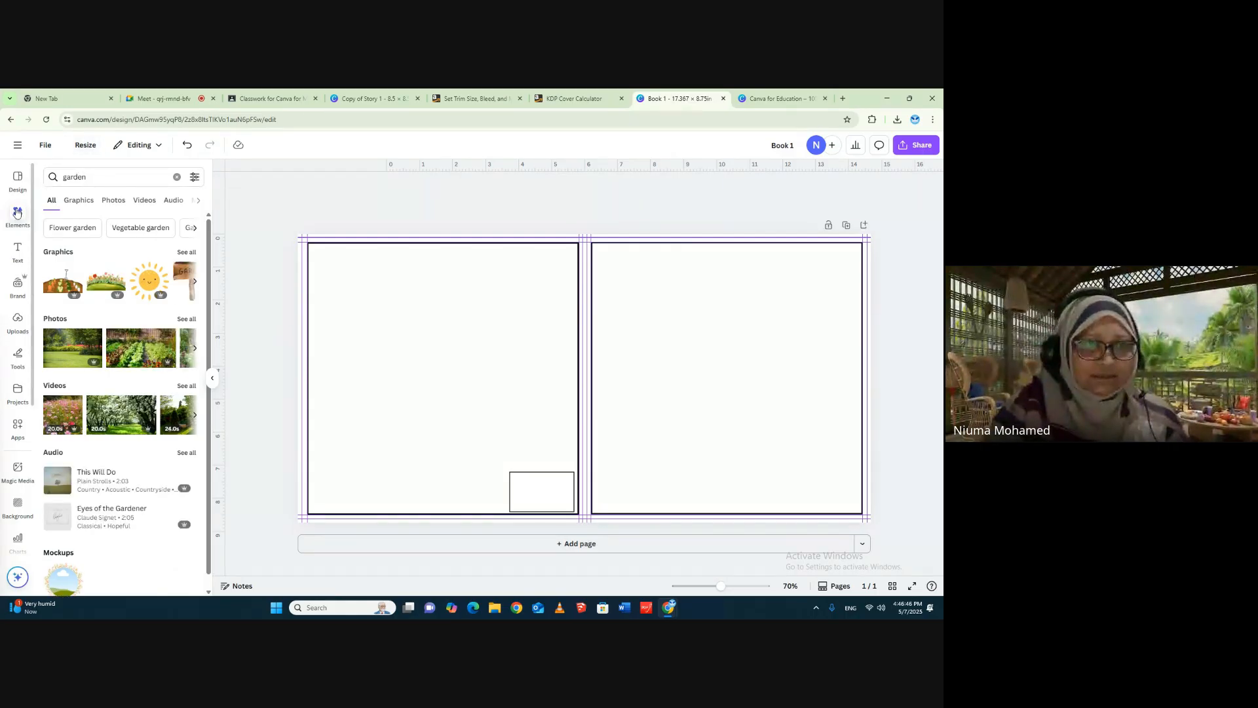
{"action": "left_click", "coordinate": [78, 202]}
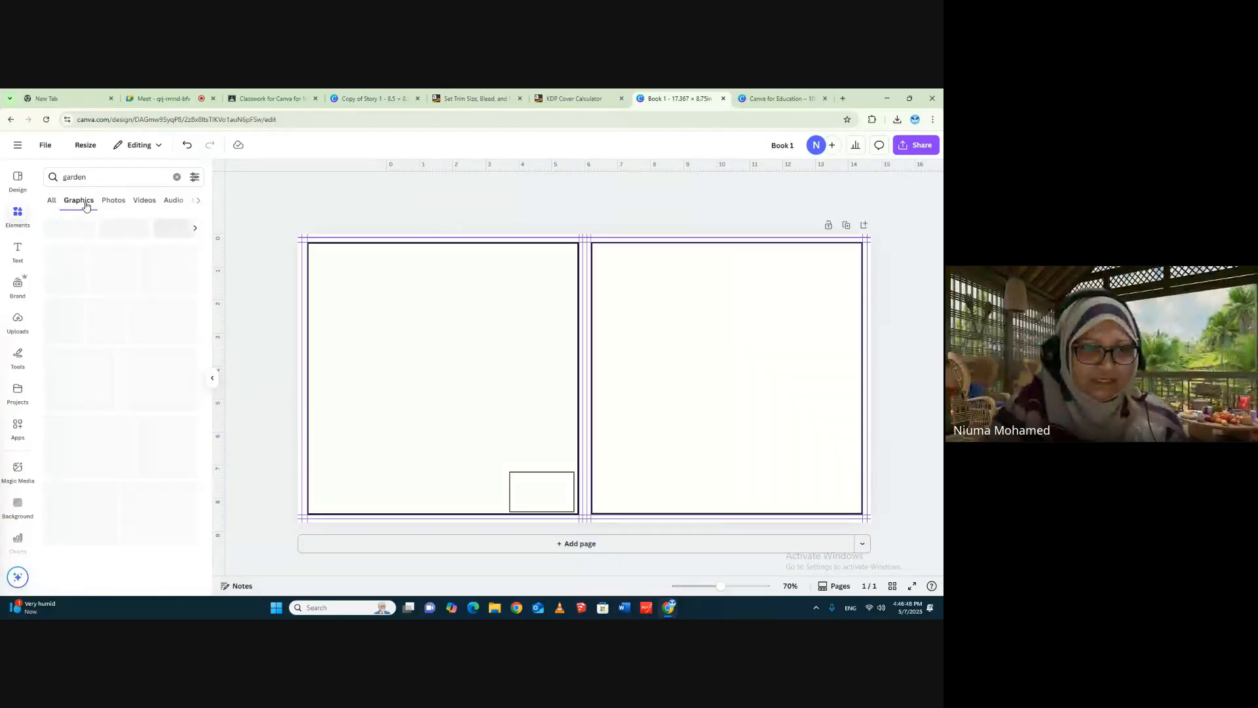
{"action": "left_click", "coordinate": [113, 201]}
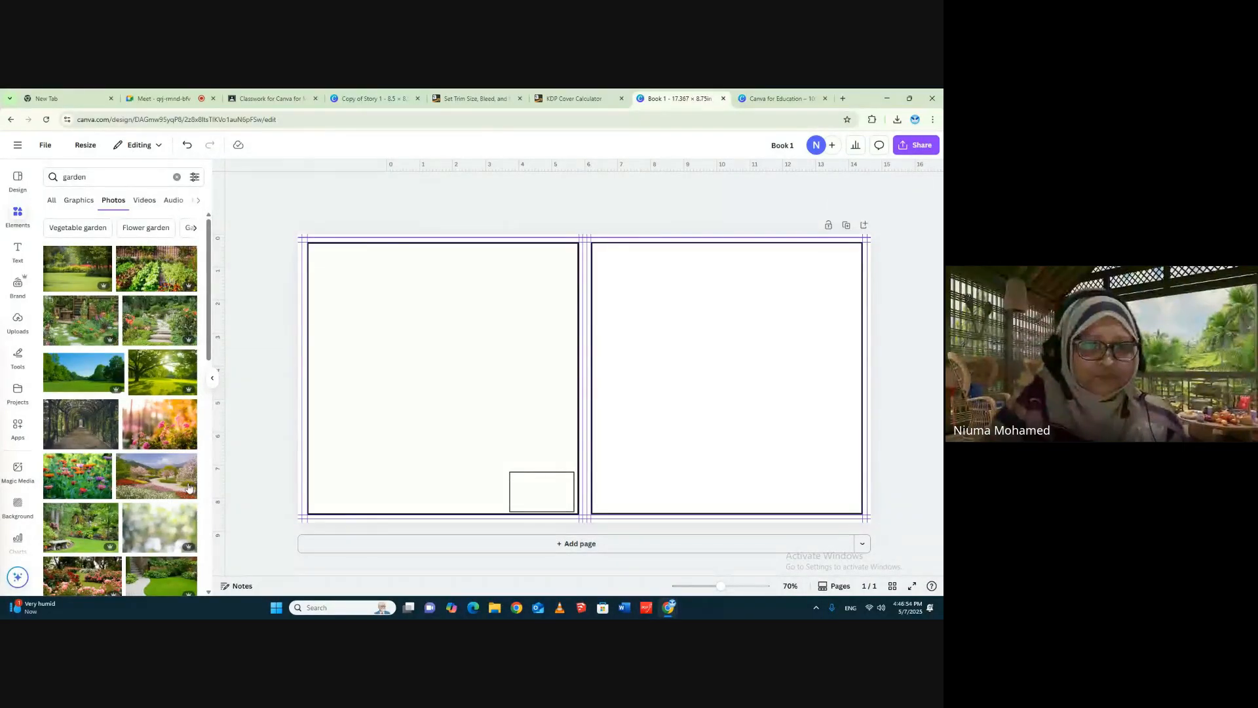
- Examine the garden photos, show the garden graphics instead, and look through them for cover artwork
{"action": "scroll", "coordinate": [152, 328], "scroll_direction": "down", "scroll_amount": 3}
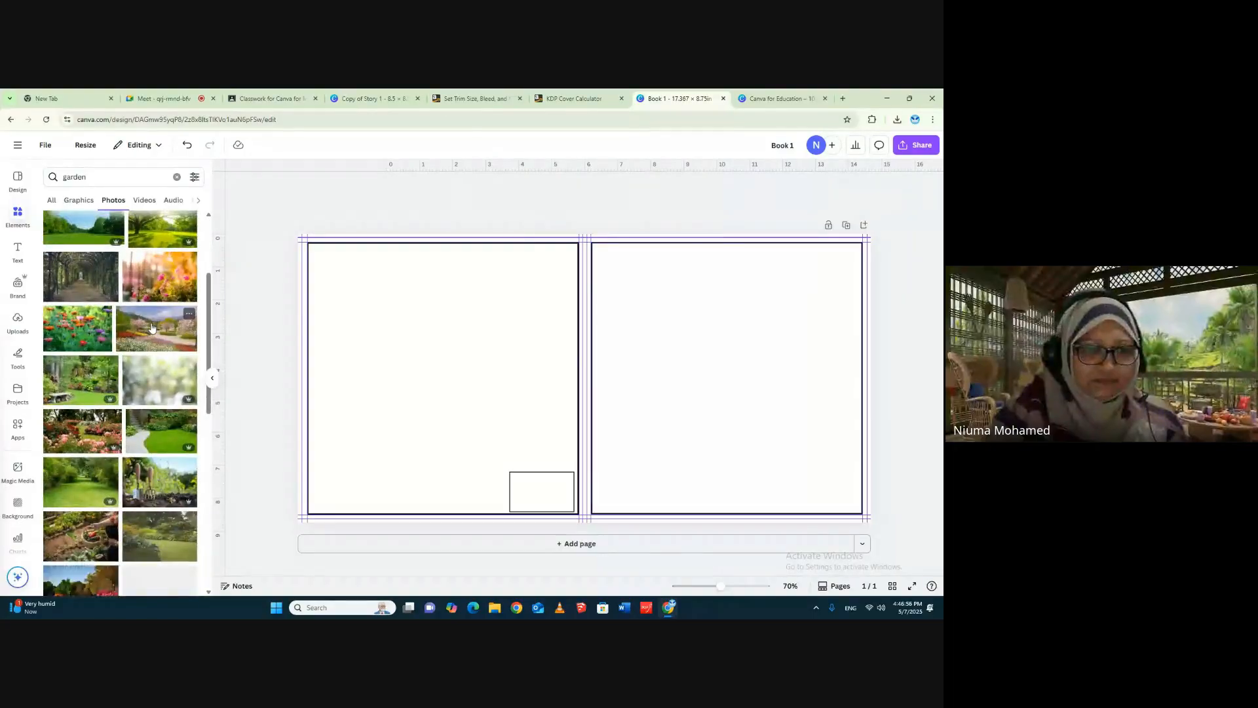
{"action": "scroll", "coordinate": [151, 327], "scroll_direction": "down", "scroll_amount": 5}
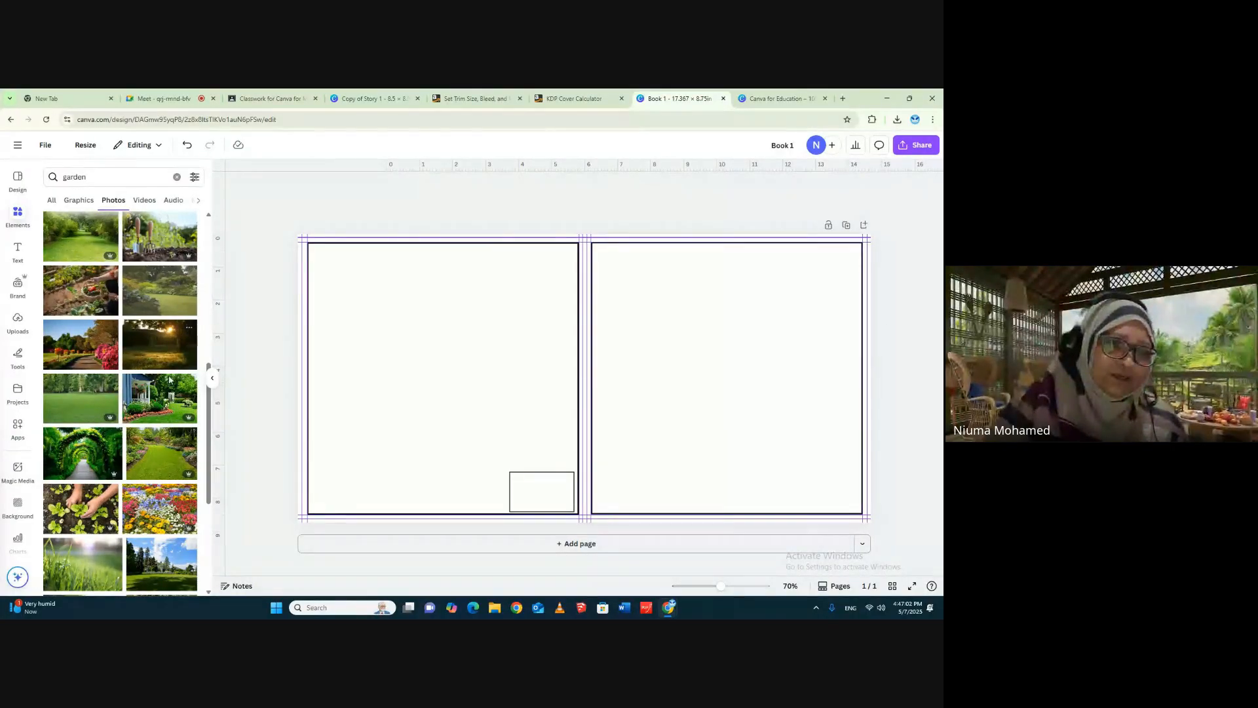
{"action": "scroll", "coordinate": [167, 380], "scroll_direction": "down", "scroll_amount": 5}
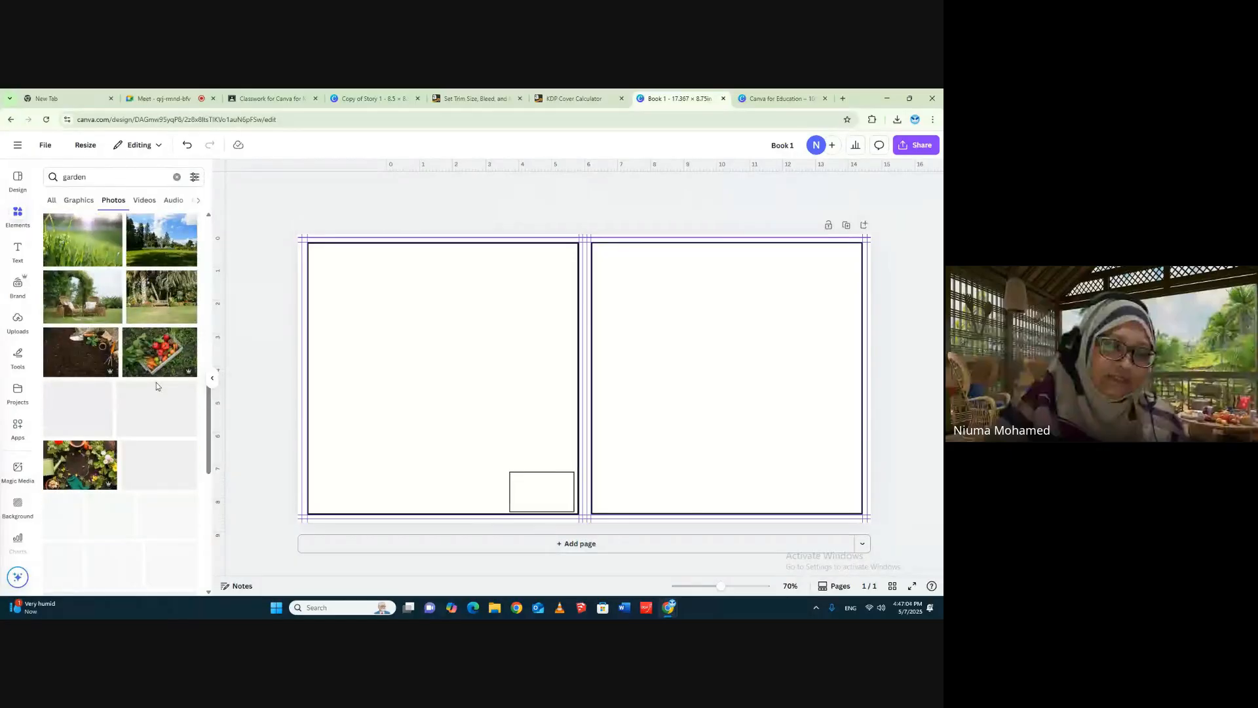
{"action": "scroll", "coordinate": [133, 504], "scroll_direction": "down", "scroll_amount": 3}
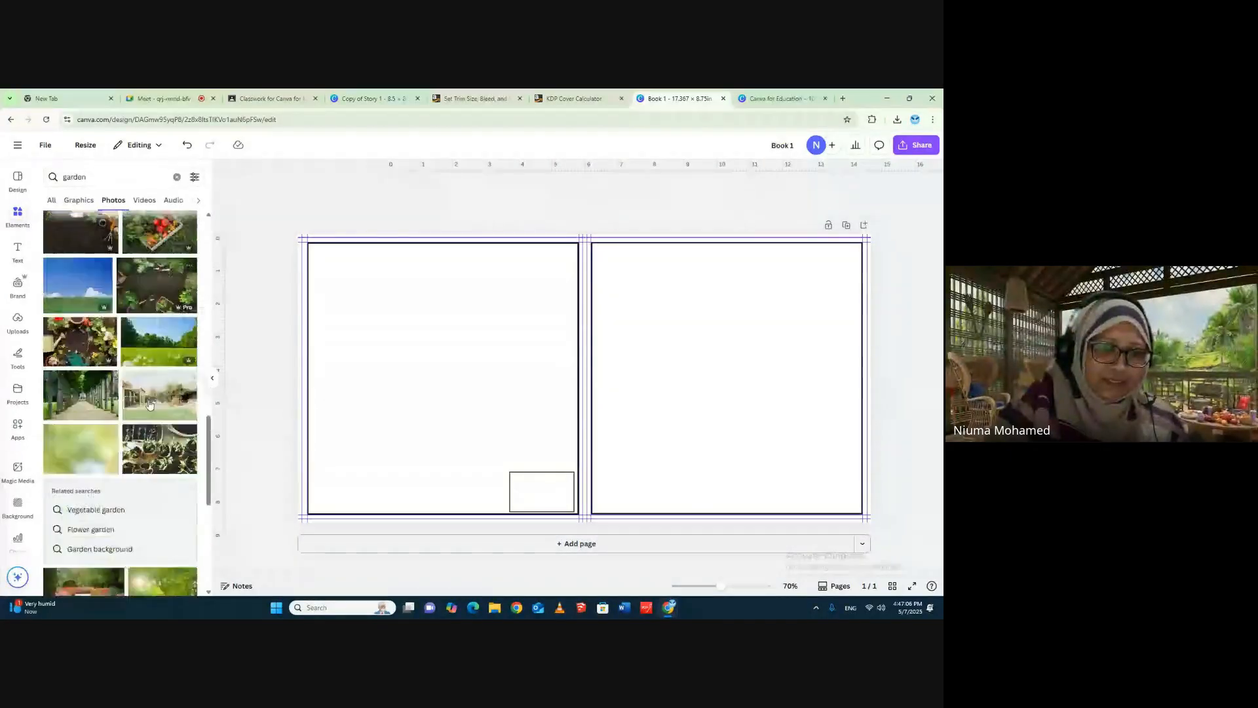
{"action": "scroll", "coordinate": [157, 393], "scroll_direction": "down", "scroll_amount": 2}
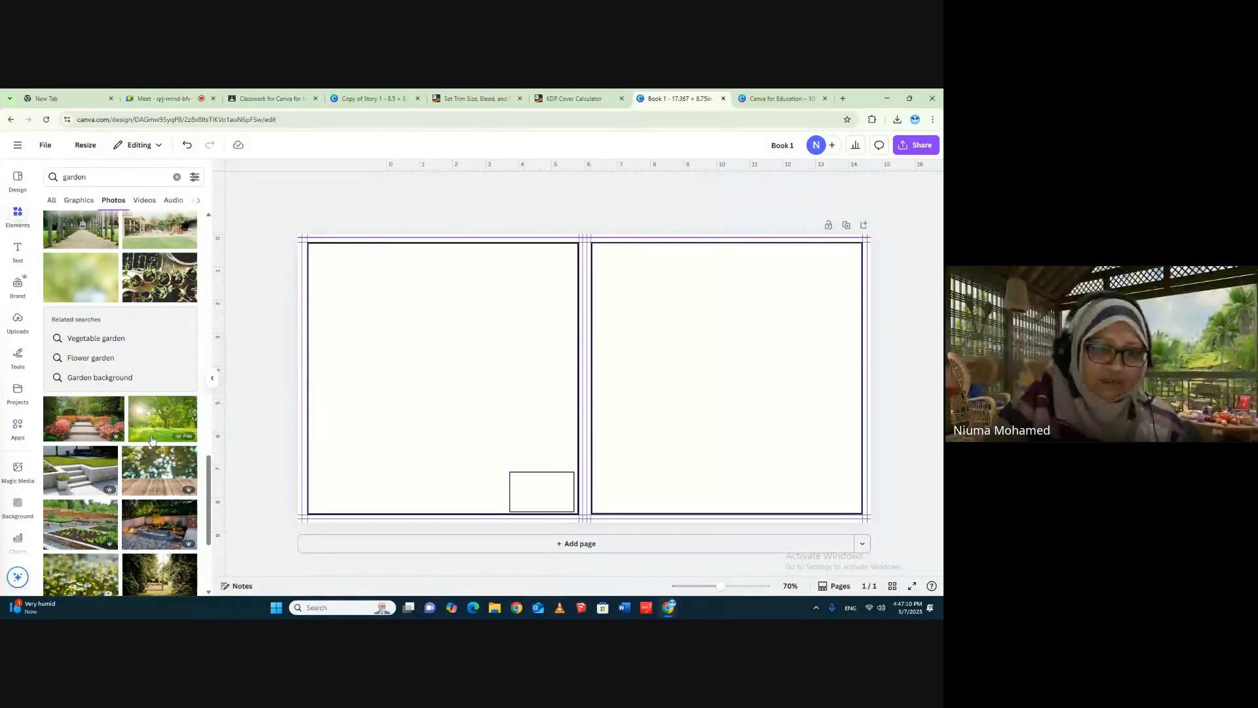
{"action": "scroll", "coordinate": [158, 435], "scroll_direction": "down", "scroll_amount": 3}
{"action": "scroll", "coordinate": [157, 436], "scroll_direction": "down", "scroll_amount": 3}
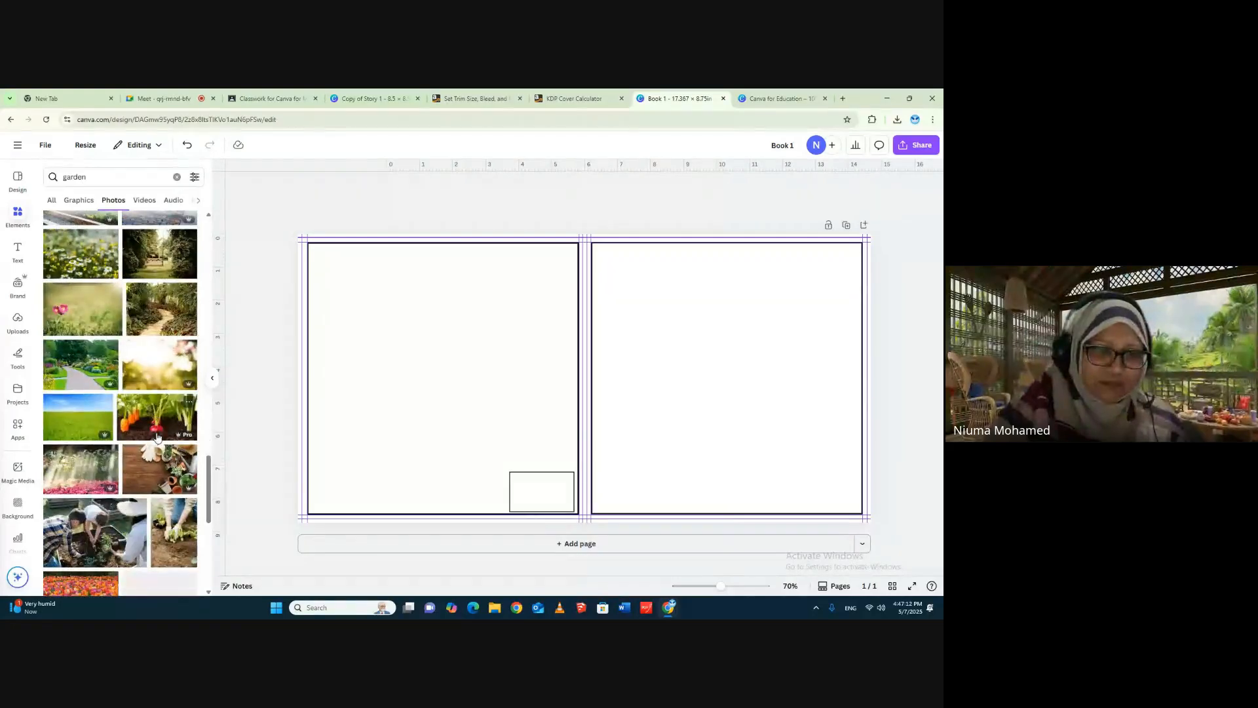
{"action": "scroll", "coordinate": [157, 437], "scroll_direction": "down", "scroll_amount": 3}
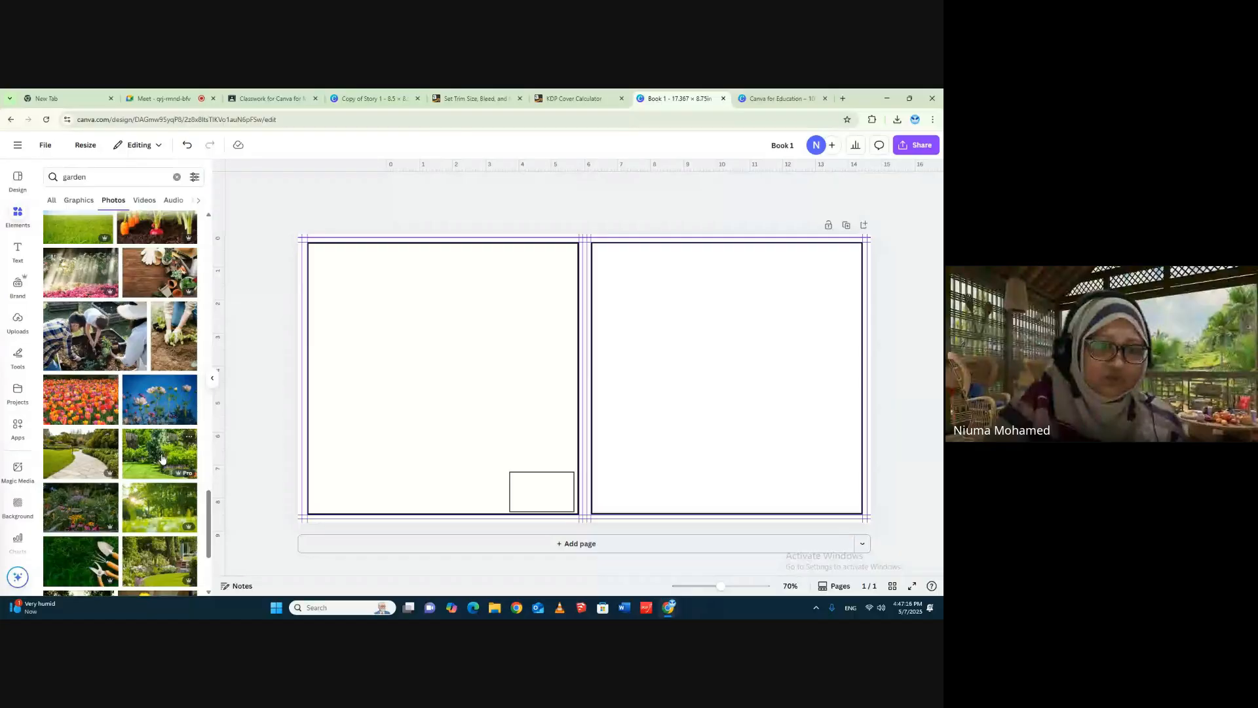
{"action": "scroll", "coordinate": [163, 459], "scroll_direction": "up", "scroll_amount": 14}
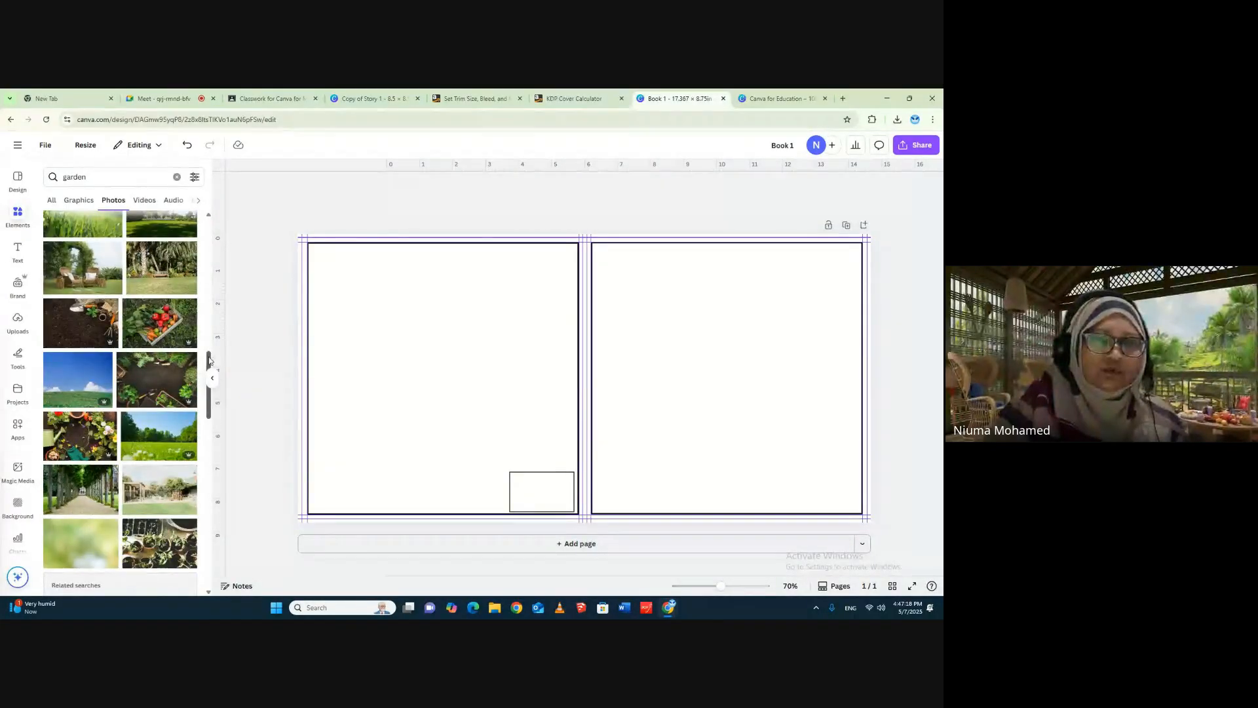
{"action": "left_click_drag", "start_coordinate": [210, 361], "coordinate": [209, 229]}
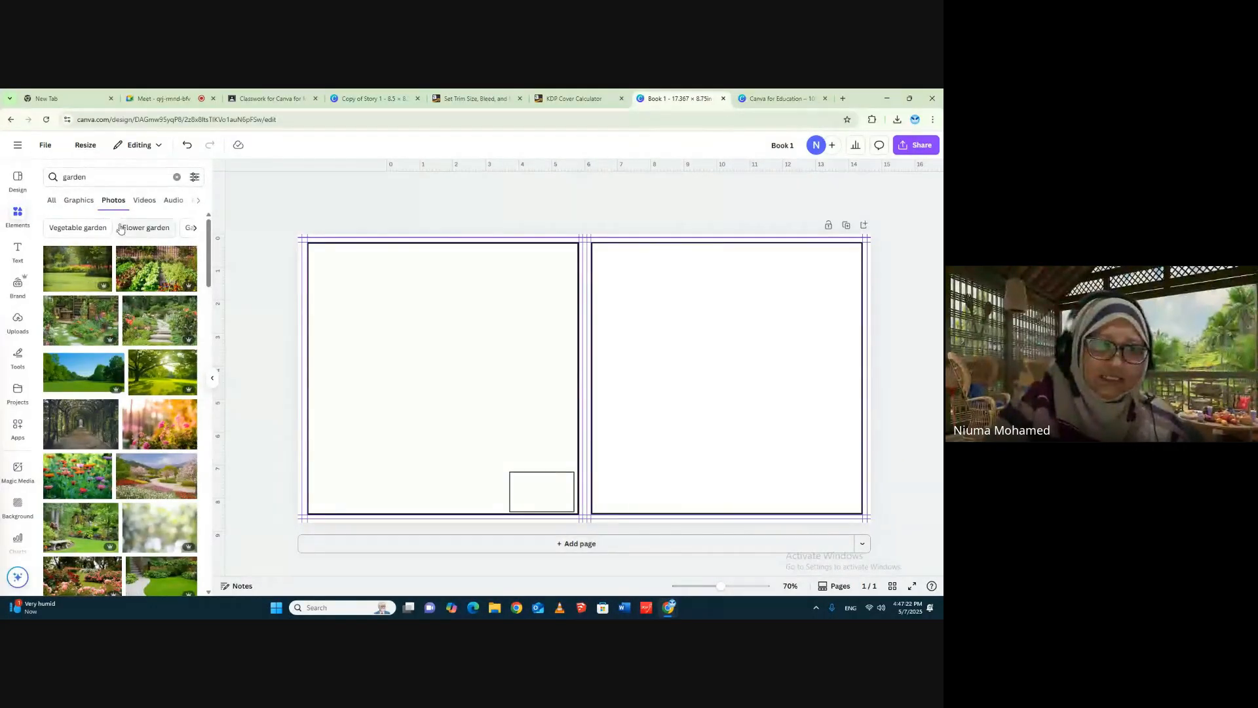
{"action": "left_click", "coordinate": [85, 207]}
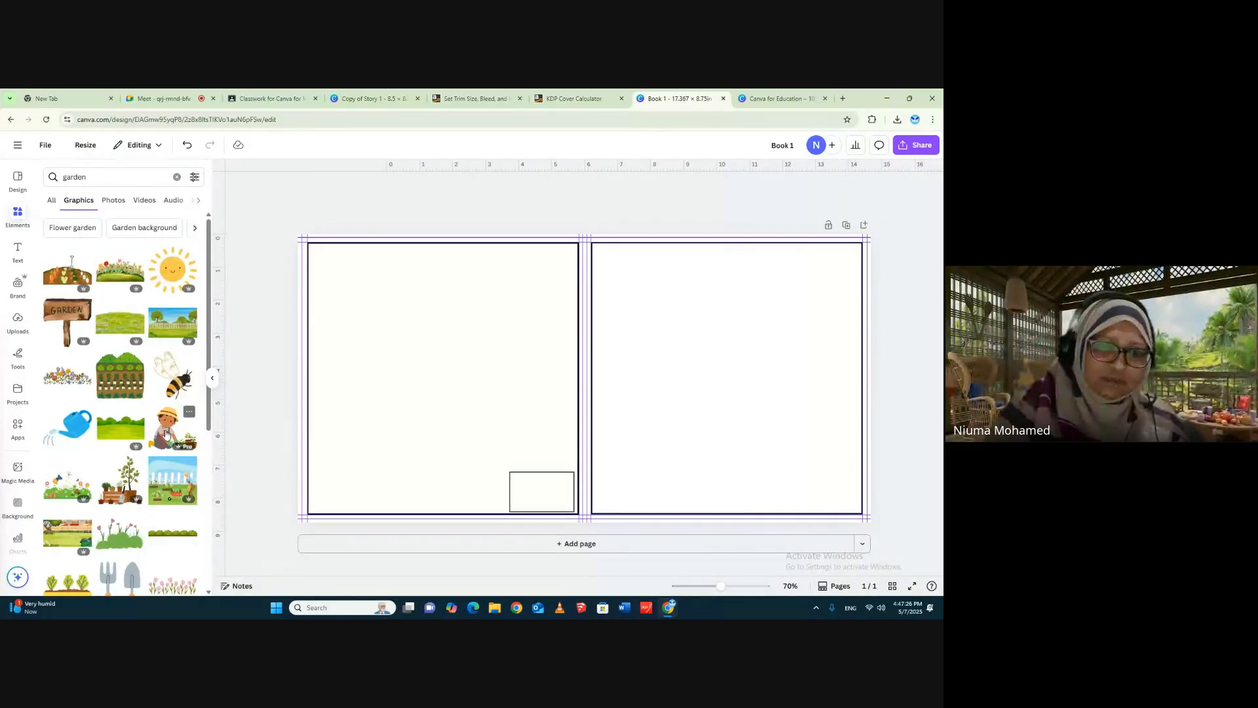
{"action": "scroll", "coordinate": [166, 433], "scroll_direction": "down", "scroll_amount": 4}
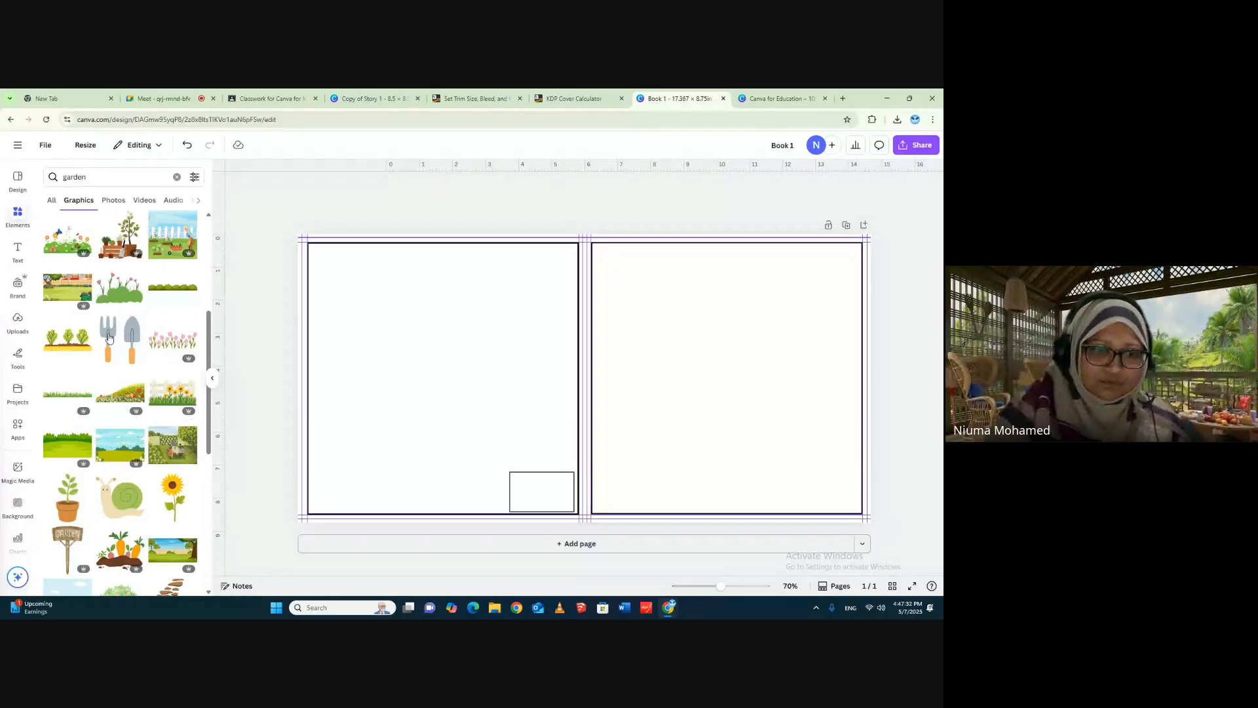
- Try the blue-sky garden landscape graphic as artwork enlarged across the back and front covers, undoing its last repositioning
{"action": "left_click", "coordinate": [120, 440]}
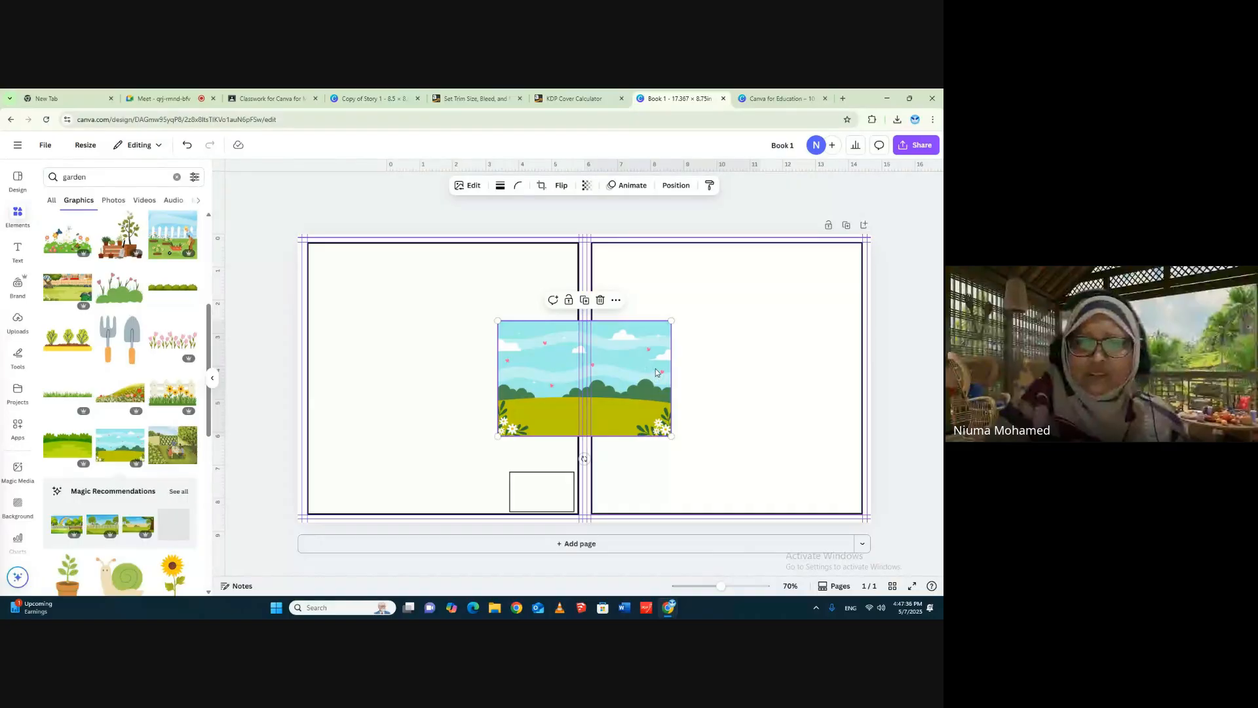
{"action": "left_click_drag", "start_coordinate": [655, 373], "coordinate": [464, 289]}
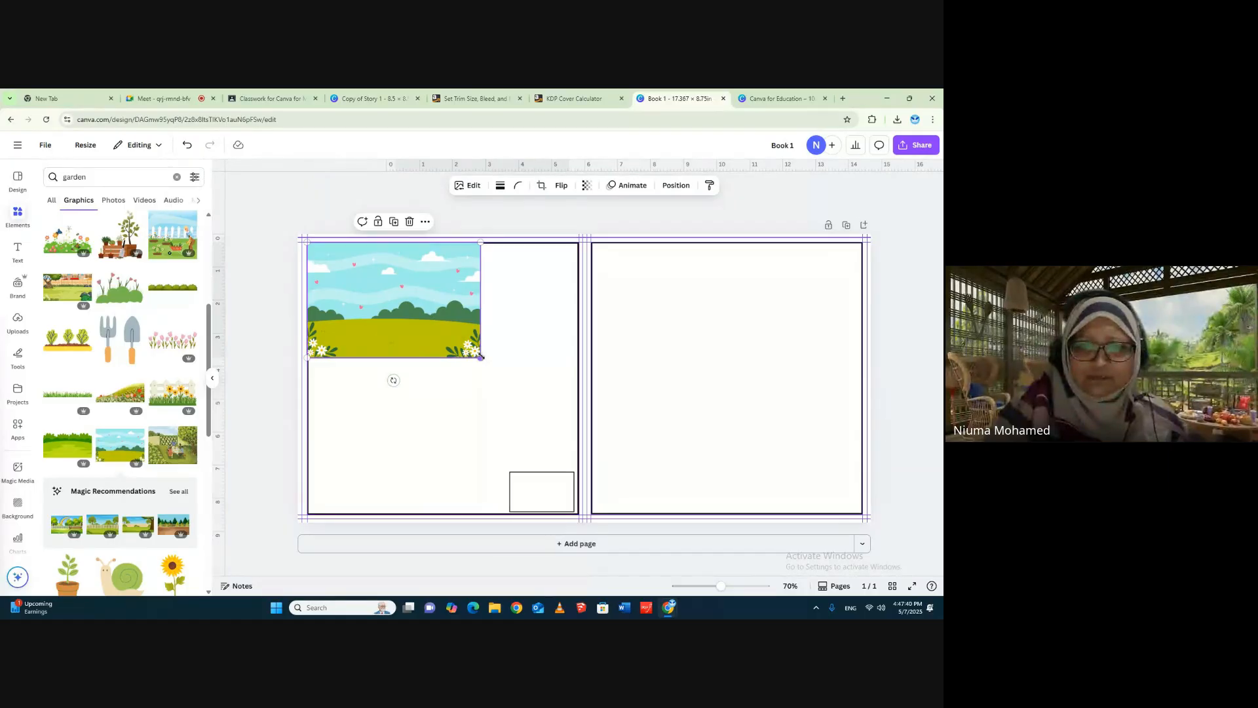
{"action": "left_click_drag", "start_coordinate": [481, 357], "coordinate": [892, 562]}
{"action": "left_click_drag", "start_coordinate": [744, 396], "coordinate": [742, 314]}
{"action": "left_click", "coordinate": [183, 145]}
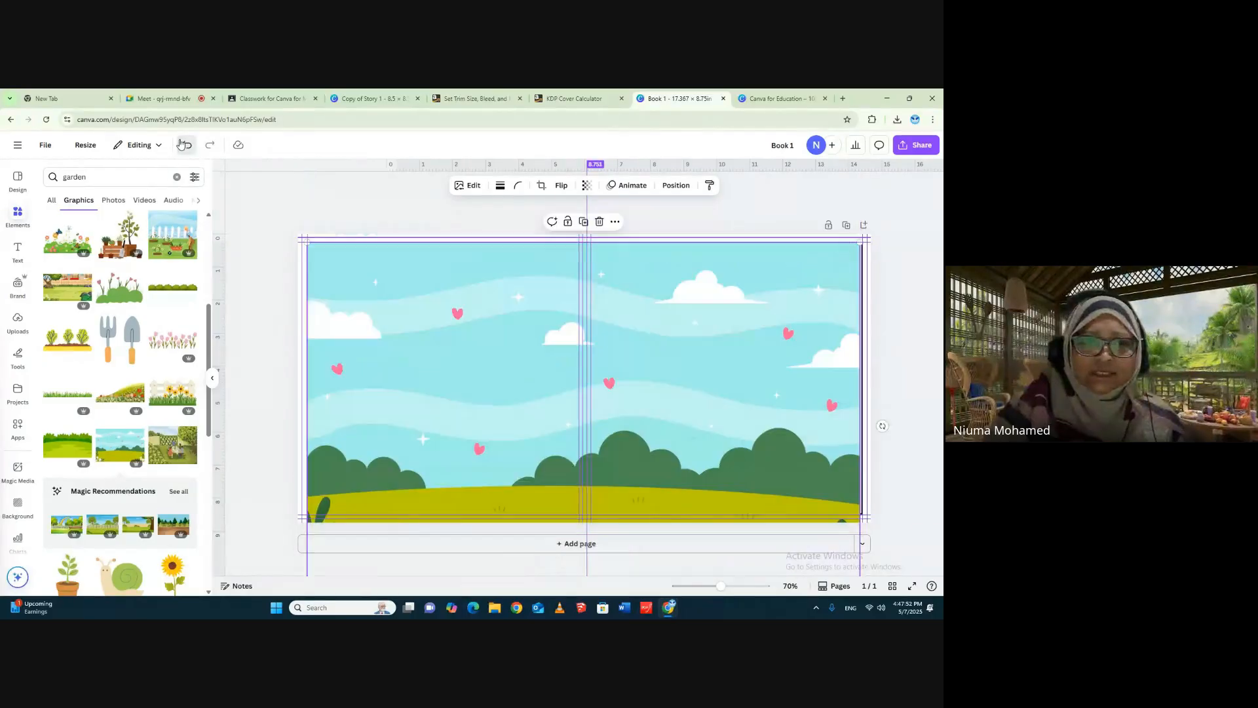
- Replace the landscape with the flowers-and-butterflies graphic, enlarged to the front-cover frame's width and aligned with its bottom edge
{"action": "left_click", "coordinate": [65, 241]}
{"action": "left_click", "coordinate": [746, 285]}
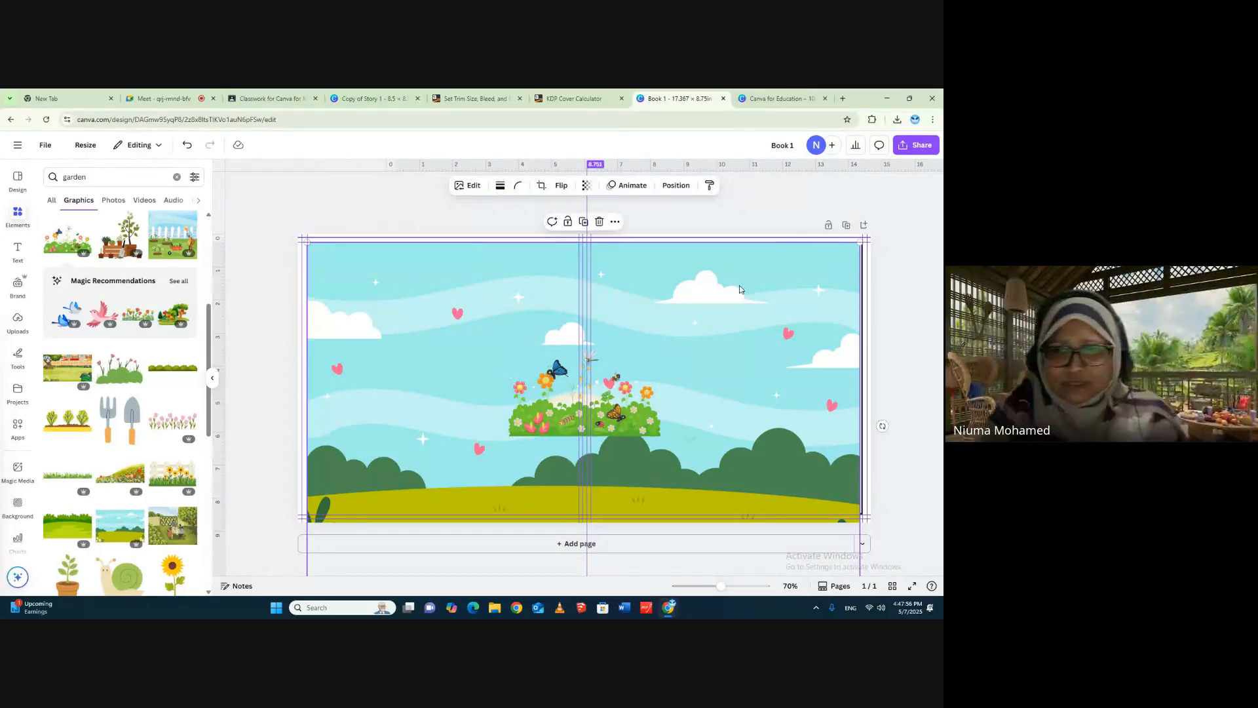
{"action": "key", "text": "Delete"}
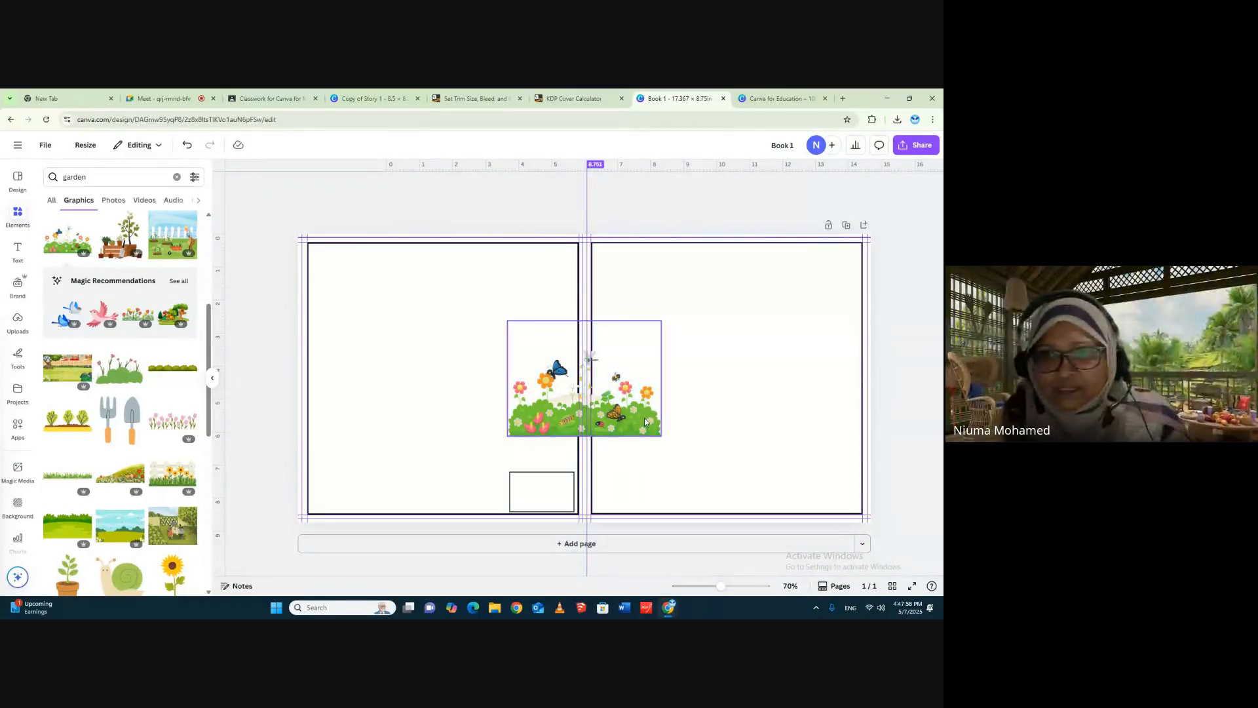
{"action": "left_click_drag", "start_coordinate": [644, 421], "coordinate": [823, 494]}
{"action": "left_click_drag", "start_coordinate": [764, 377], "coordinate": [763, 441]}
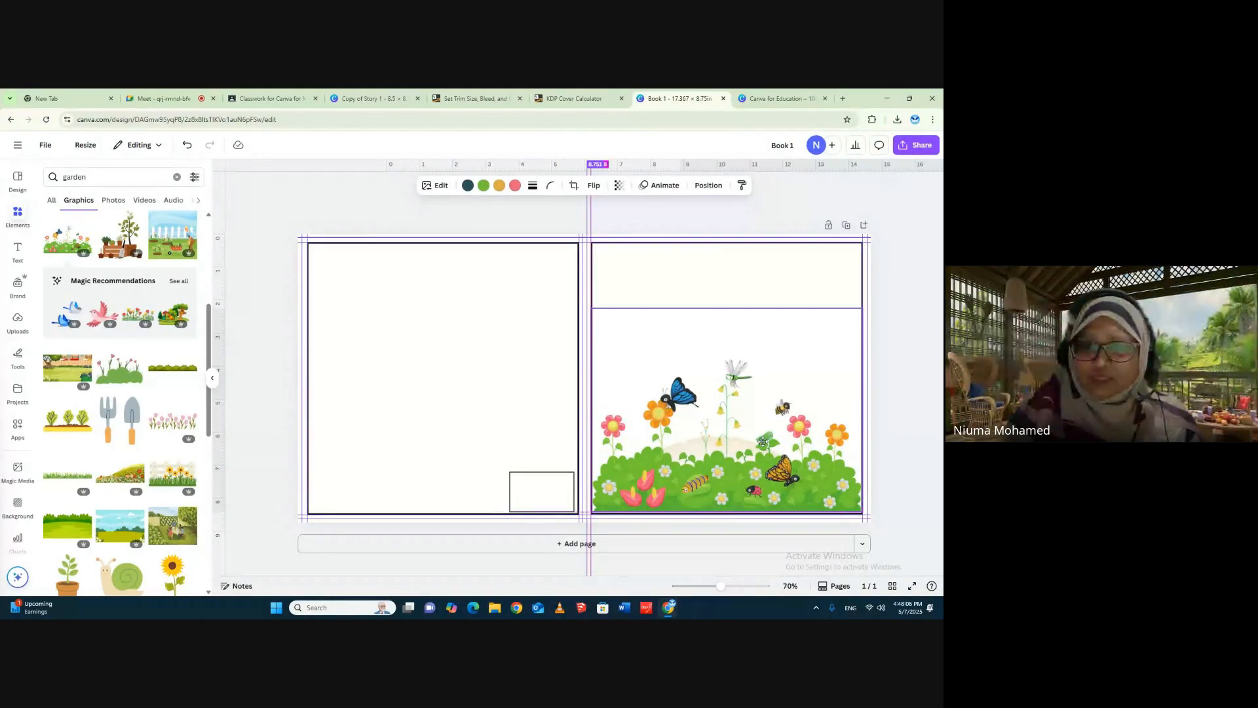
- Duplicate the cover page with the flower artwork
{"action": "left_click", "coordinate": [914, 284]}
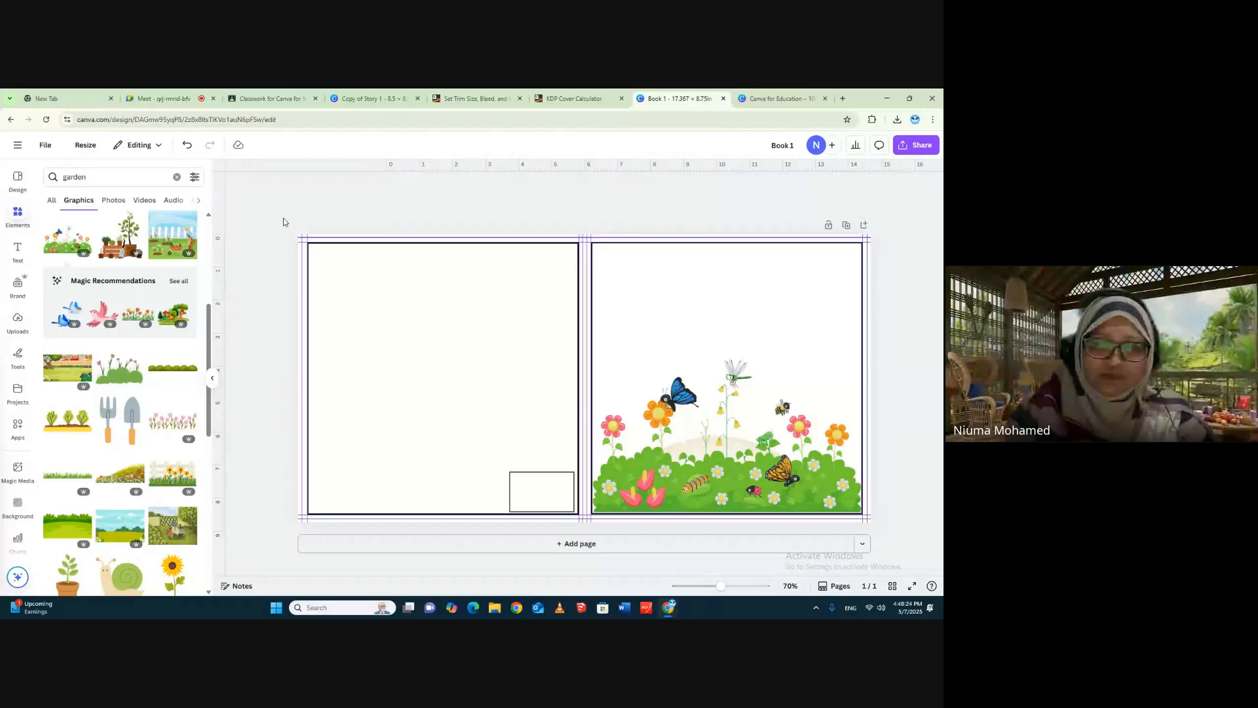
{"action": "left_click", "coordinate": [847, 226]}
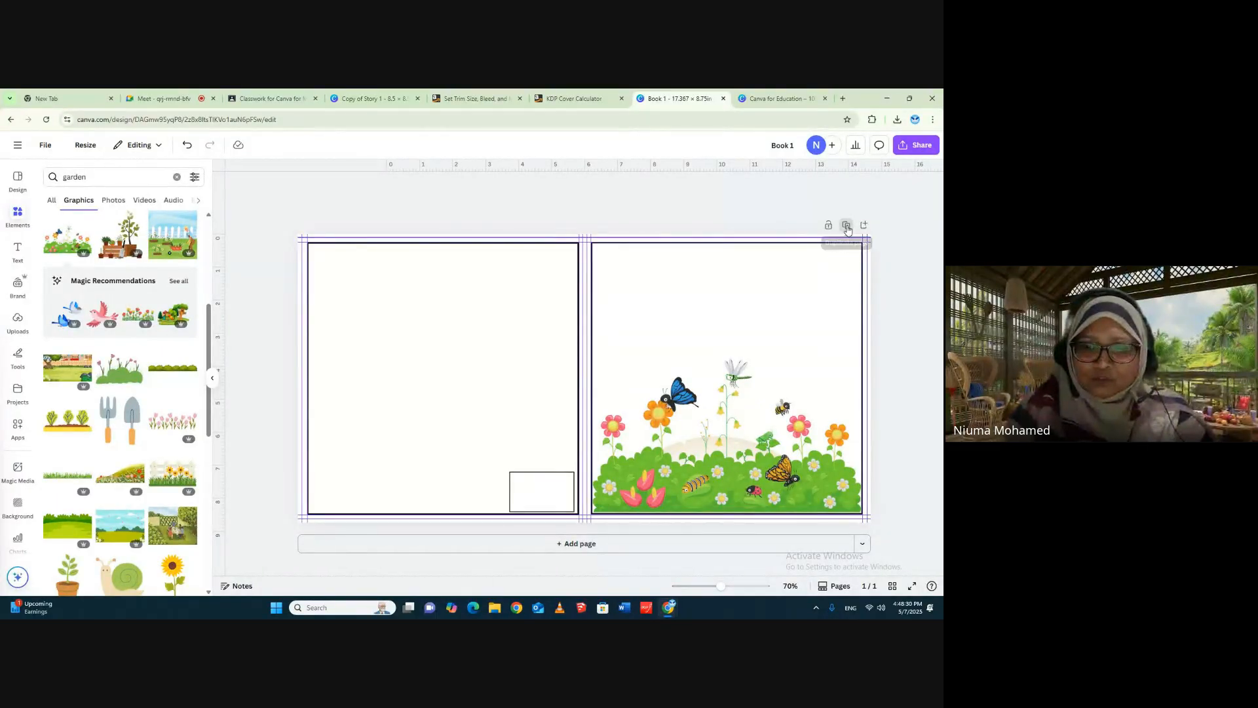
{"action": "left_click", "coordinate": [794, 286]}
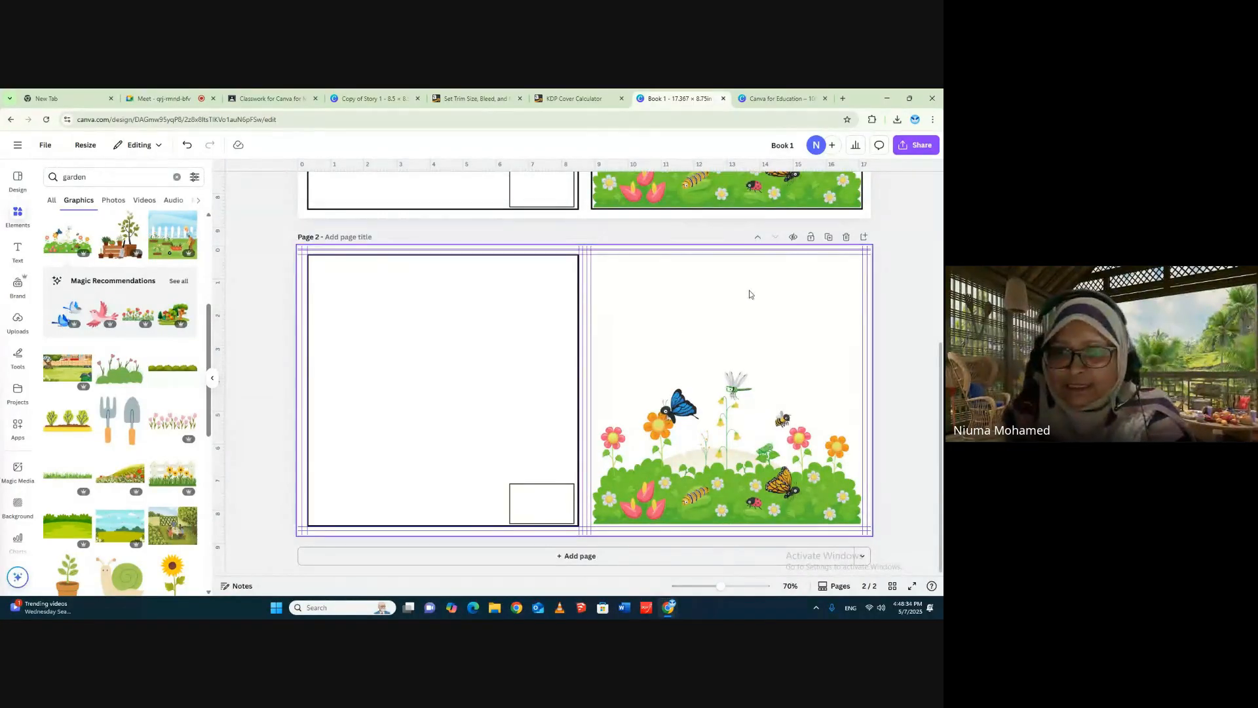
{"action": "left_click", "coordinate": [721, 426]}
{"action": "key", "text": "Delete"}
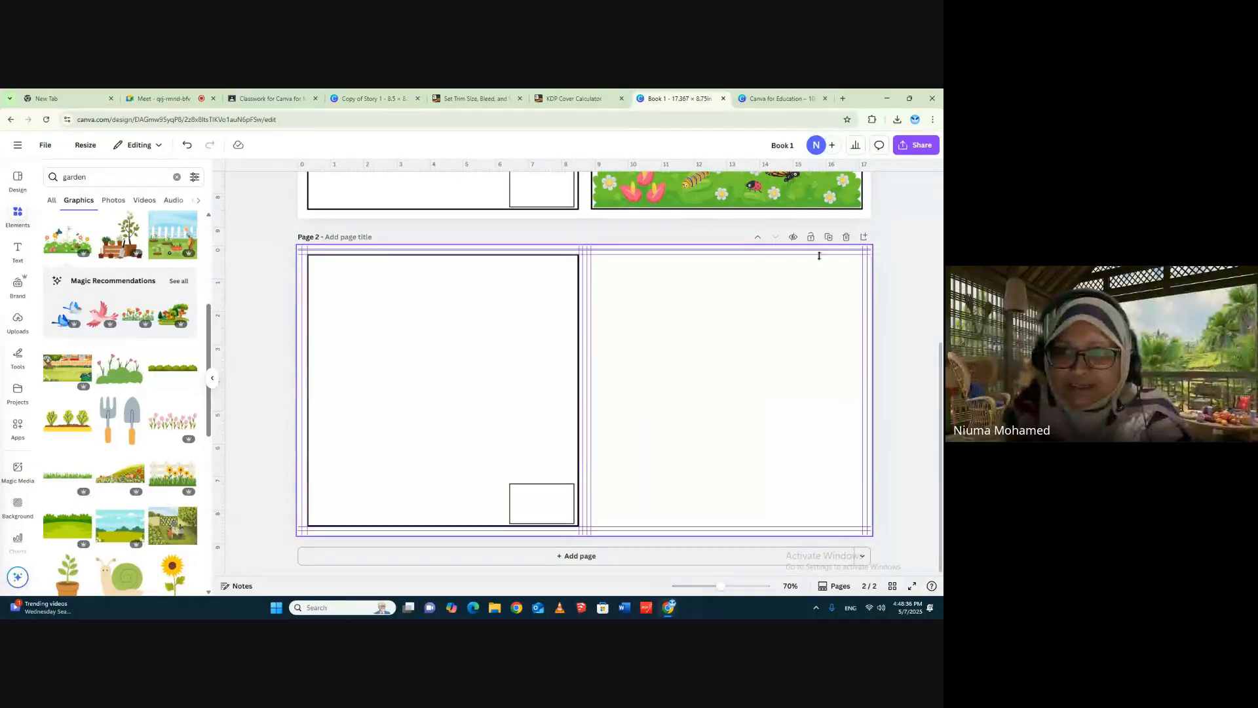
{"action": "left_click", "coordinate": [828, 237]}
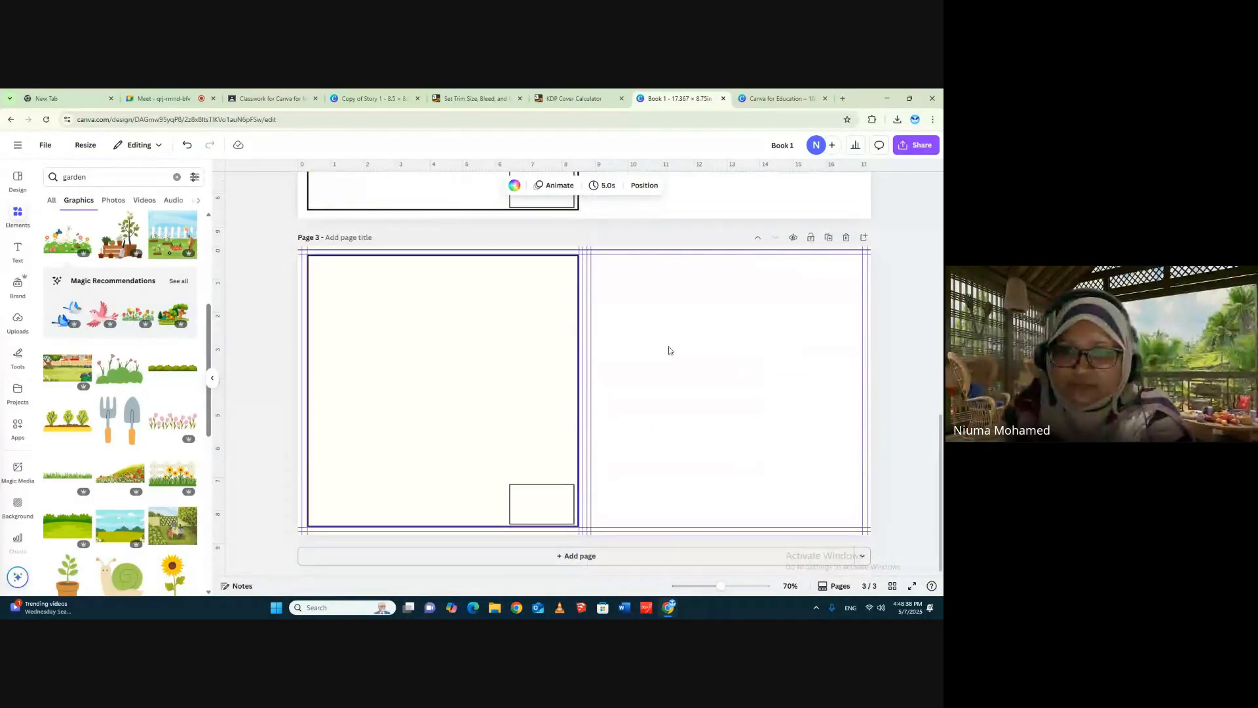
{"action": "scroll", "coordinate": [884, 384], "scroll_direction": "up", "scroll_amount": 10}
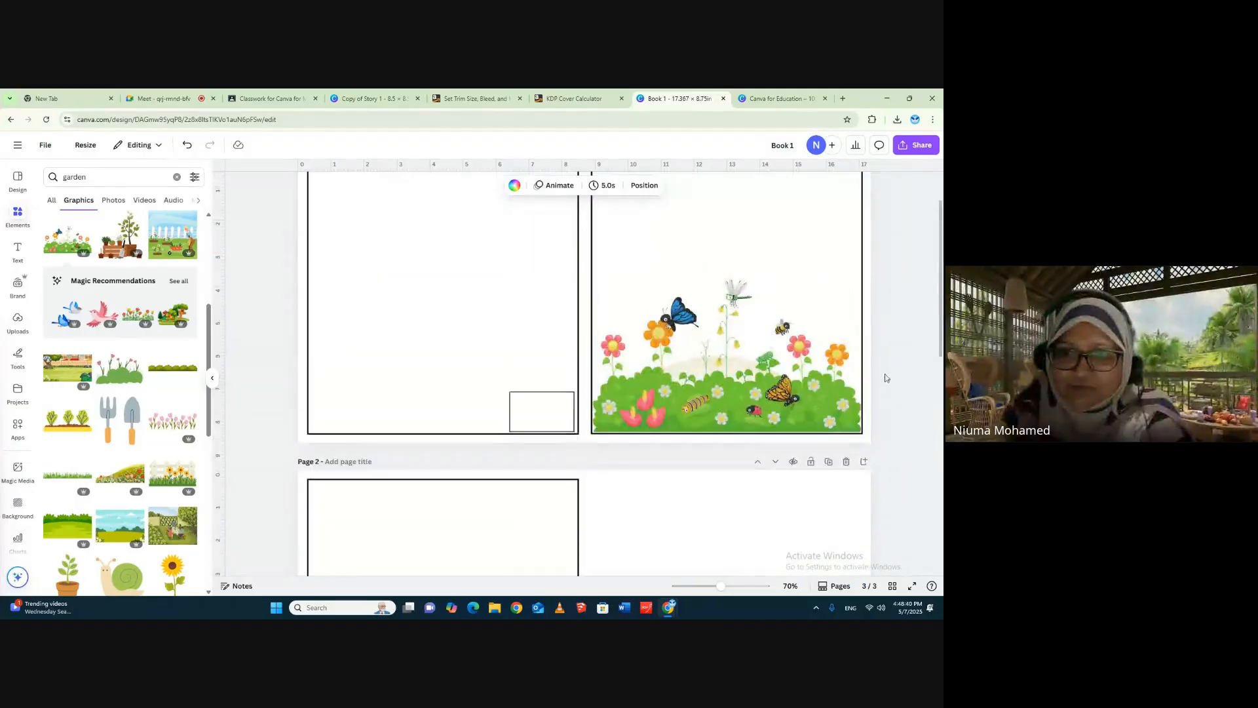
{"action": "scroll", "coordinate": [889, 372], "scroll_direction": "down", "scroll_amount": 3}
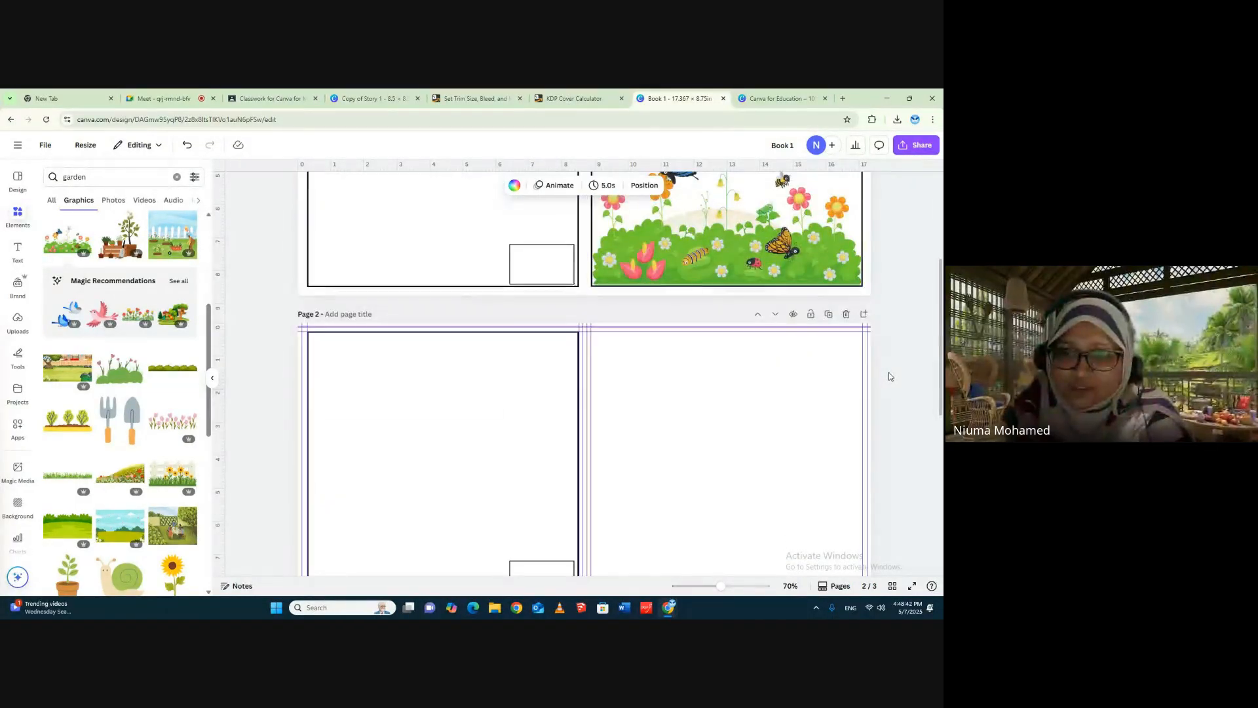
{"action": "left_click", "coordinate": [187, 146]}
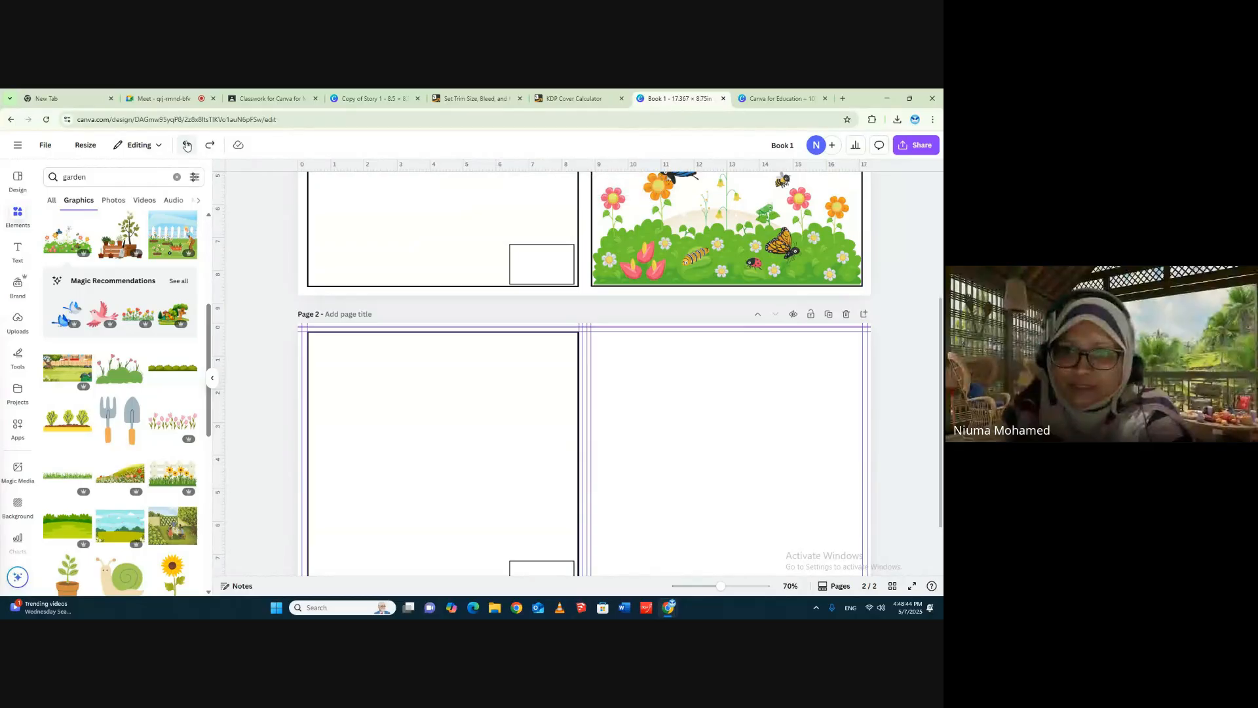
{"action": "left_click", "coordinate": [186, 145]}
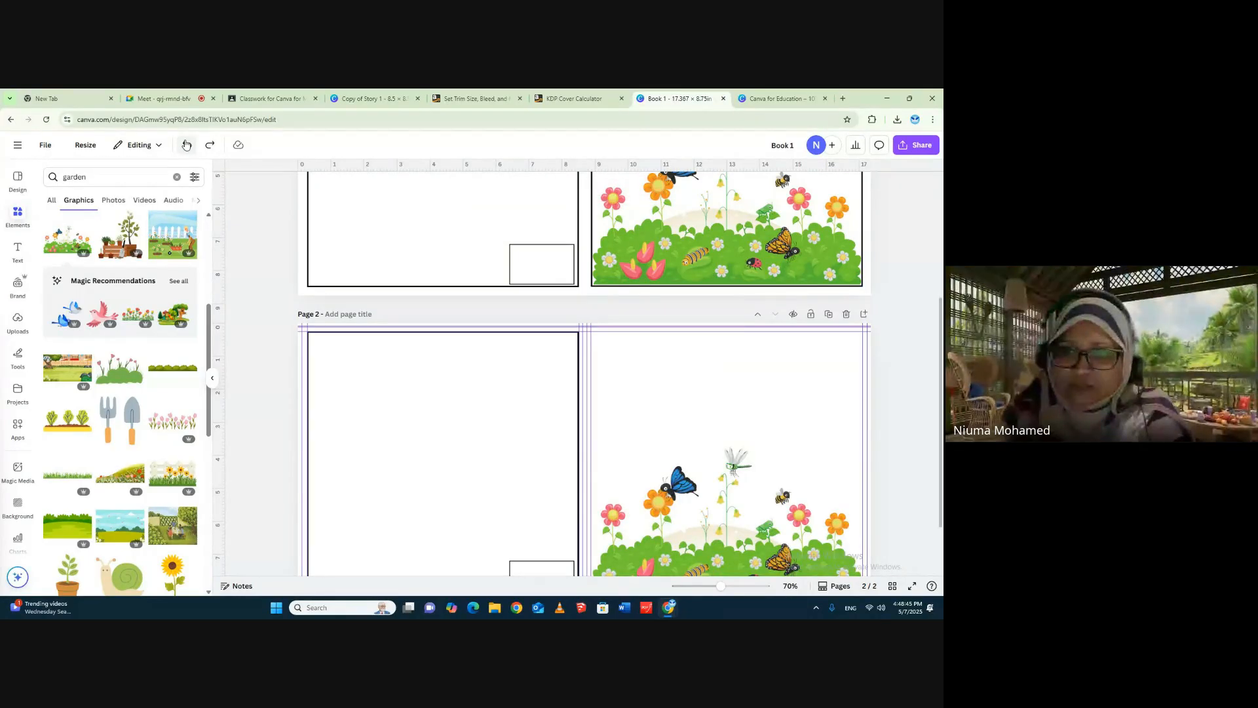
- Delete only the flower graphic from page 2, keeping the cover frames, and return to page 1
{"action": "left_click", "coordinate": [703, 543]}
{"action": "key", "text": "Delete"}
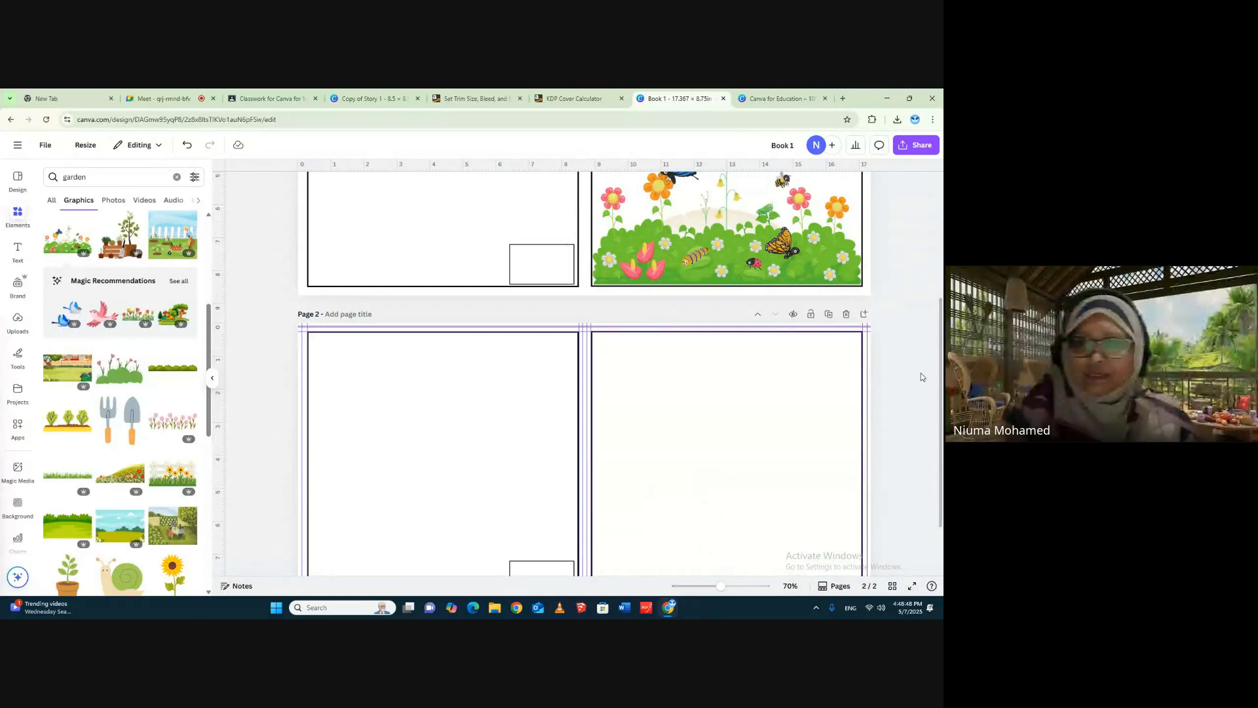
{"action": "scroll", "coordinate": [922, 380], "scroll_direction": "up", "scroll_amount": 3}
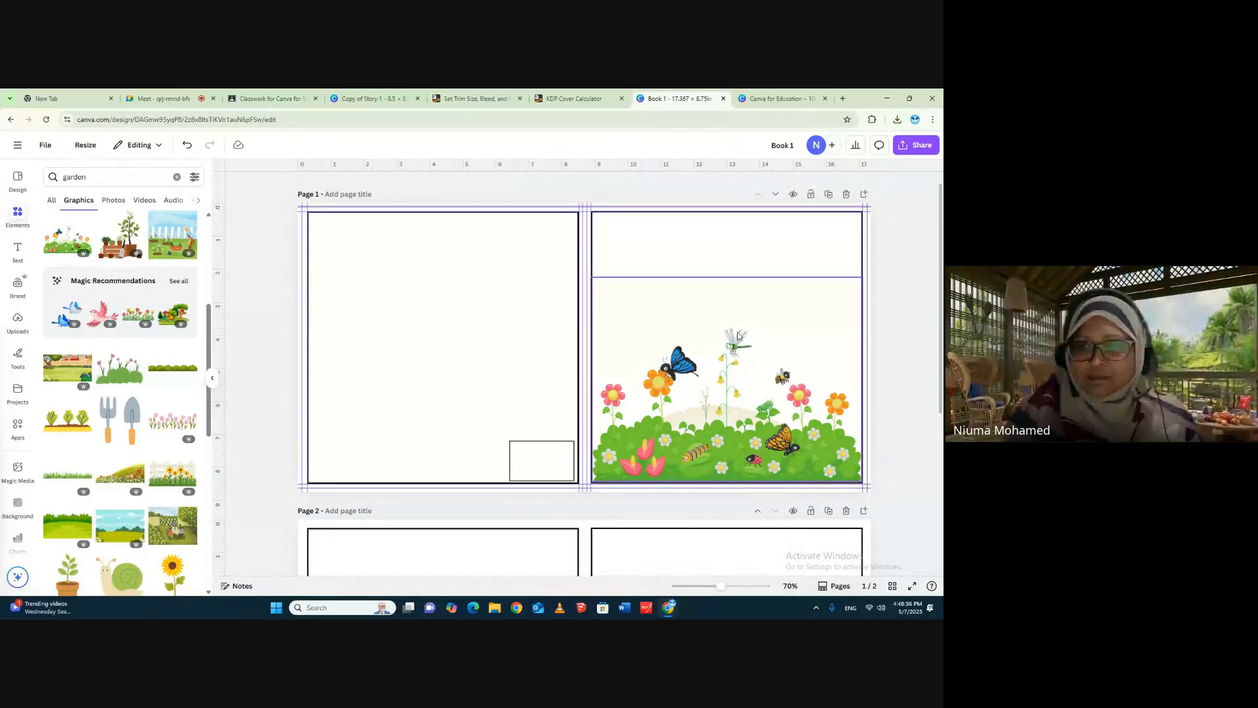
- Replace page 1's flowers-and-butterflies graphic with the garden scene containing trees and a white picket fence from the garden results
{"action": "scroll", "coordinate": [137, 403], "scroll_direction": "down", "scroll_amount": 3}
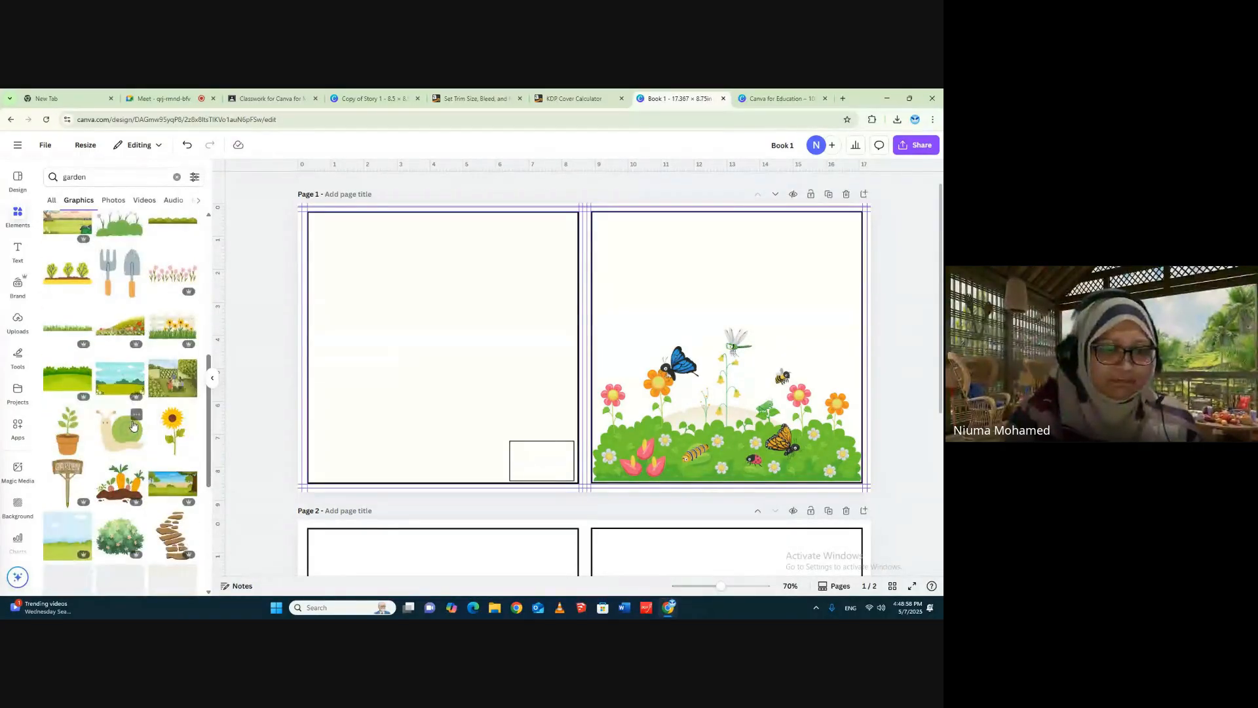
{"action": "scroll", "coordinate": [124, 433], "scroll_direction": "down", "scroll_amount": 6}
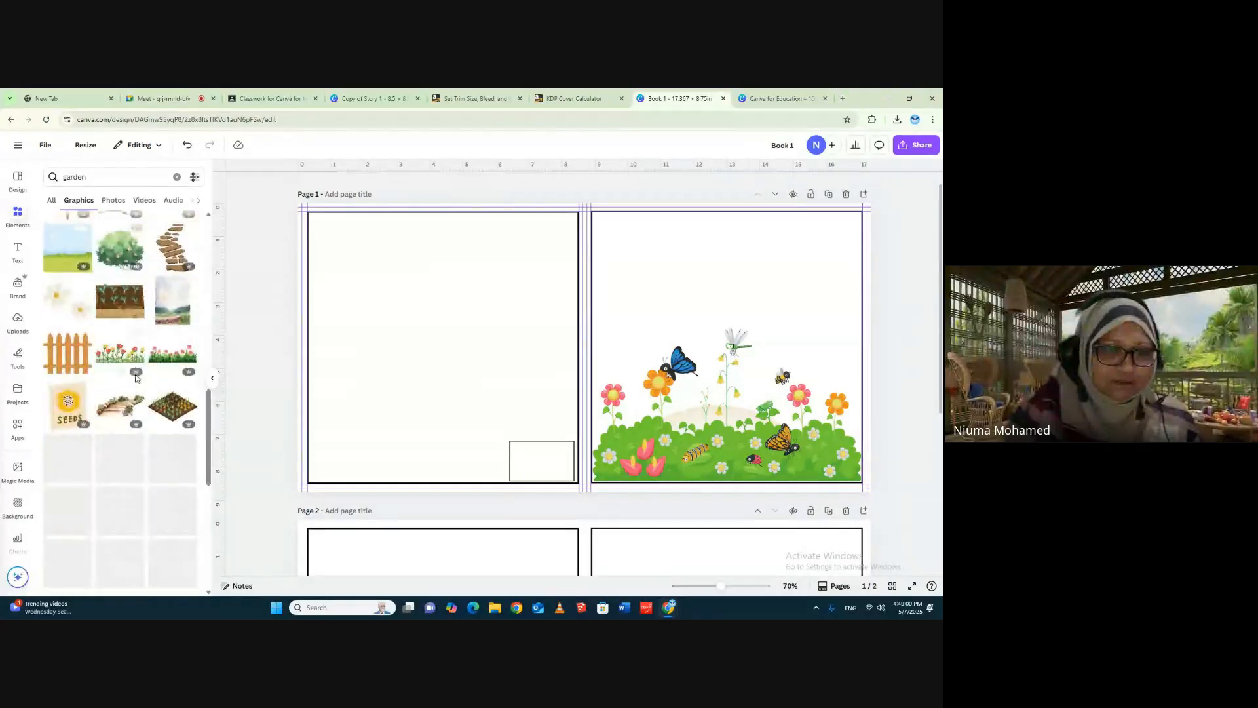
{"action": "scroll", "coordinate": [114, 454], "scroll_direction": "down", "scroll_amount": 2}
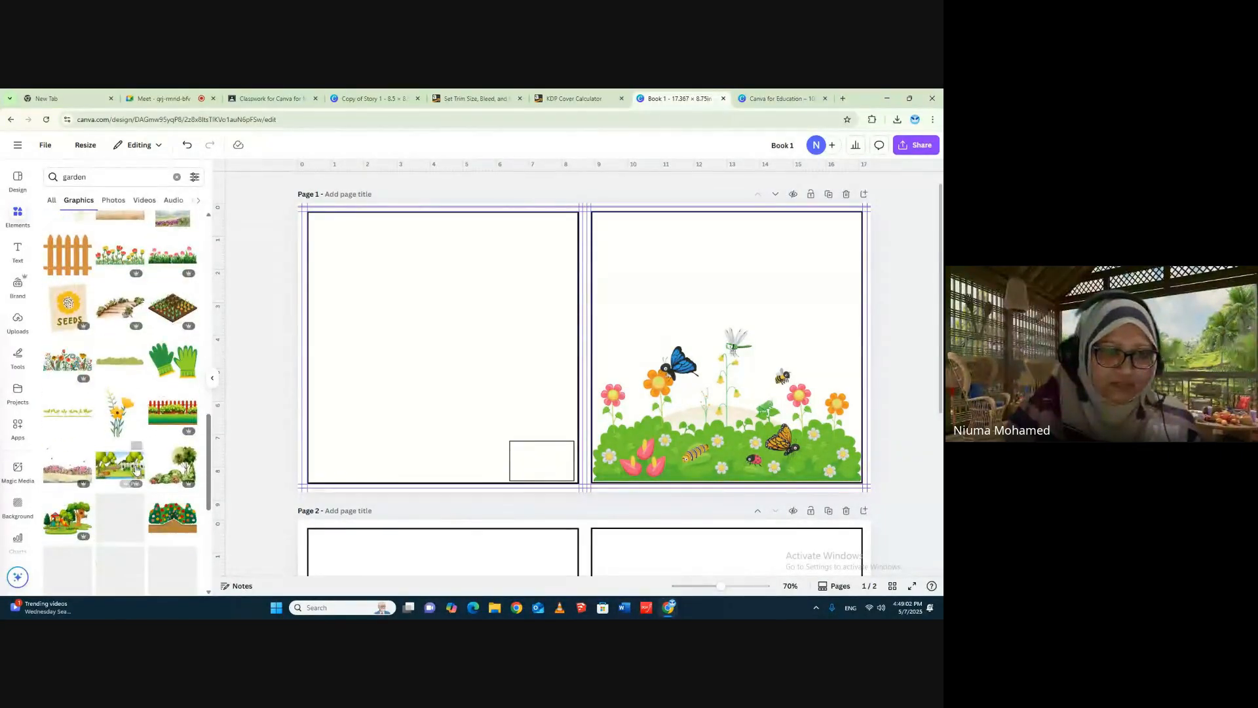
{"action": "left_click", "coordinate": [657, 398]}
{"action": "key", "text": "Delete"}
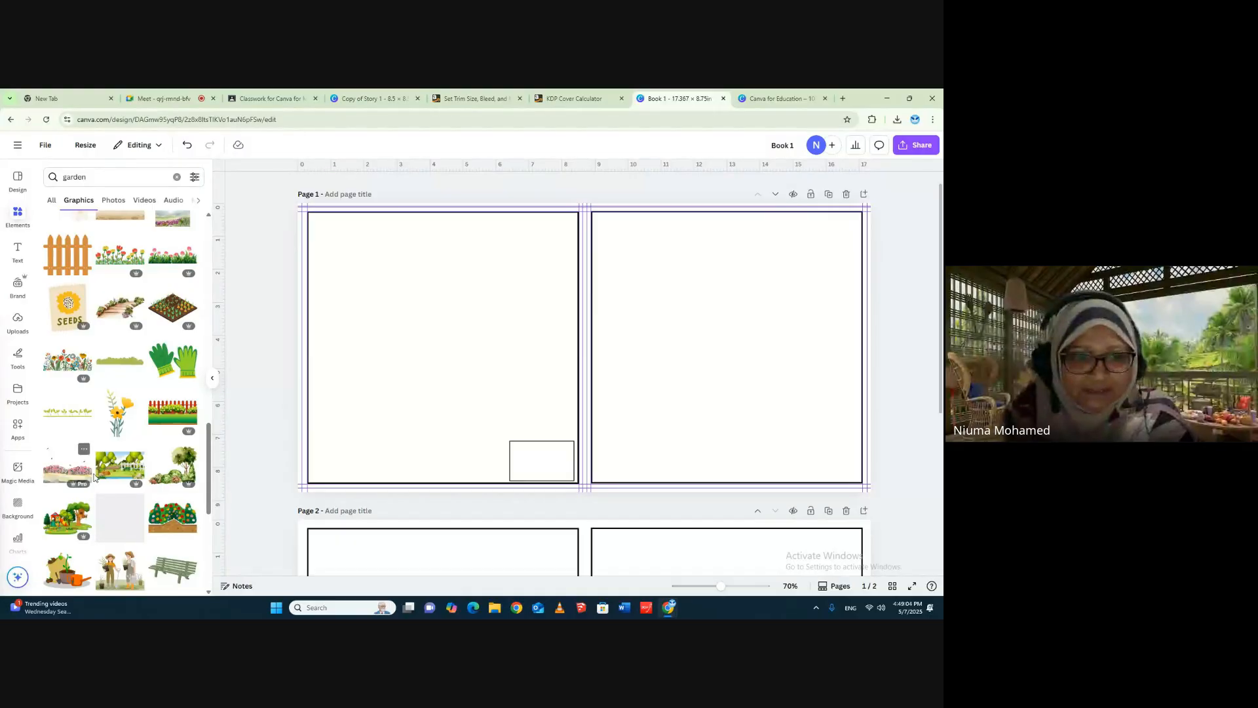
{"action": "left_click", "coordinate": [122, 467]}
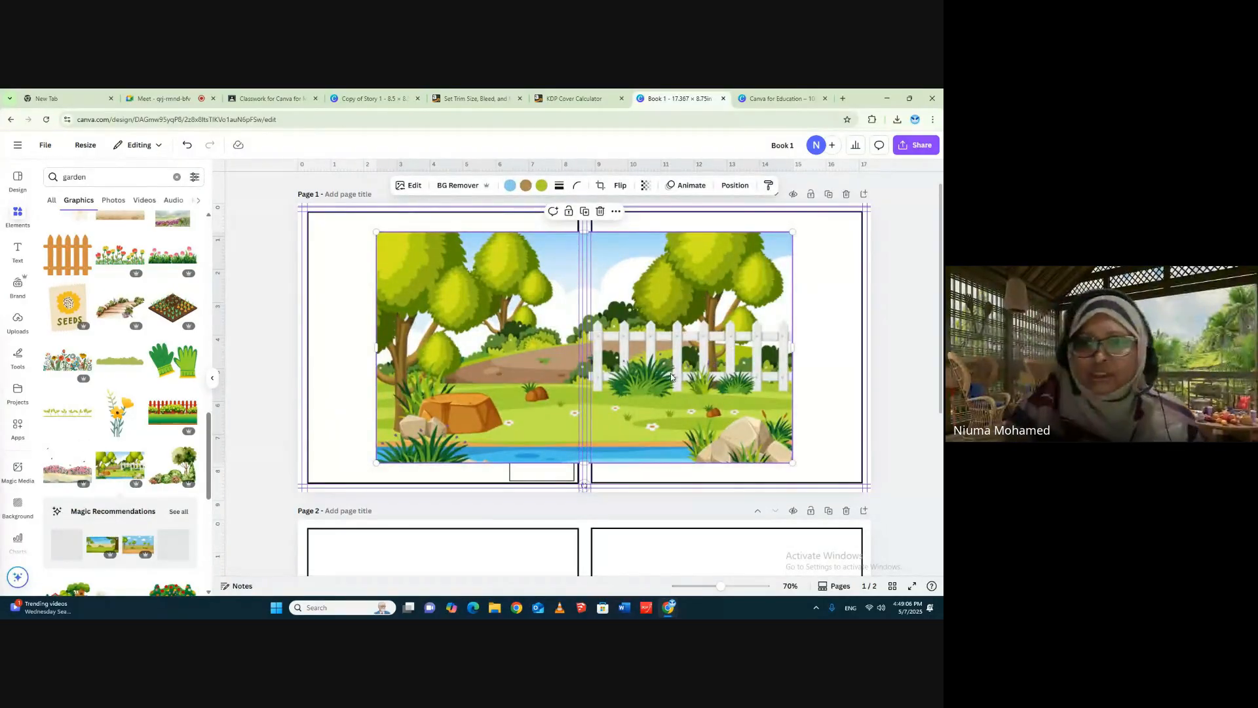
- Enlarge and reposition the picket-fence garden scene until it extends past all edges of the page 1 cover
{"action": "left_click_drag", "start_coordinate": [672, 377], "coordinate": [746, 347]}
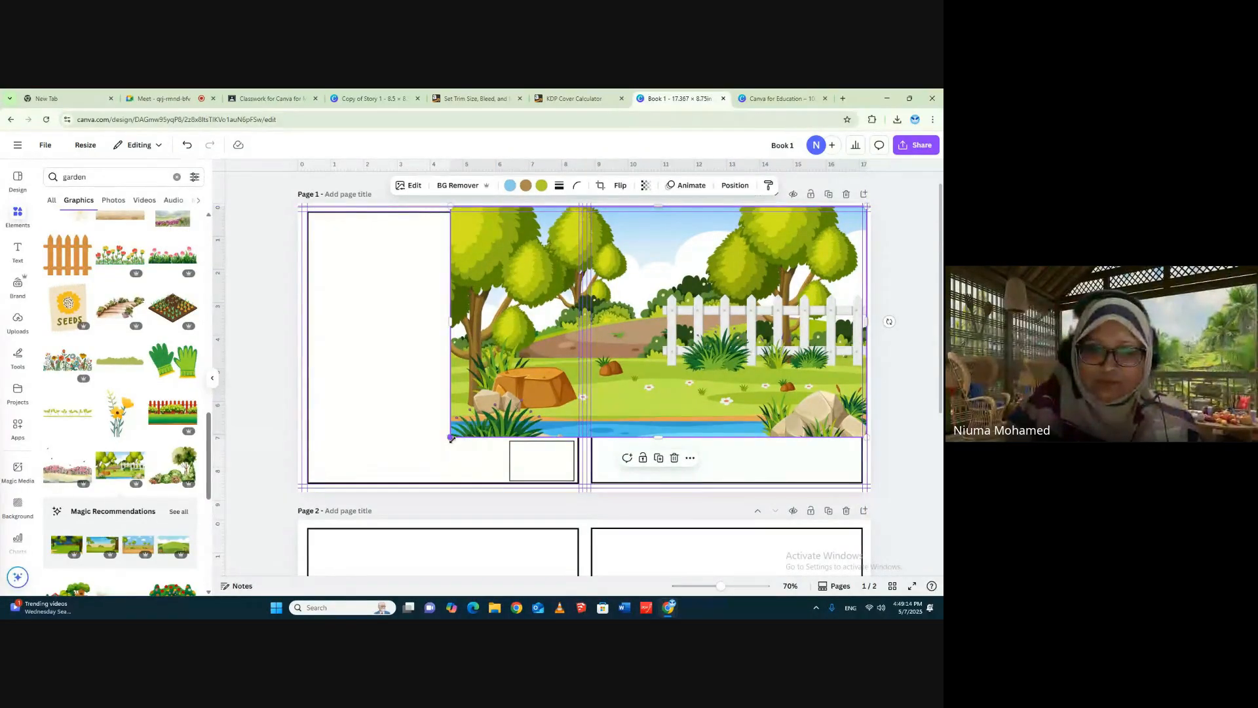
{"action": "left_click_drag", "start_coordinate": [451, 437], "coordinate": [270, 471]}
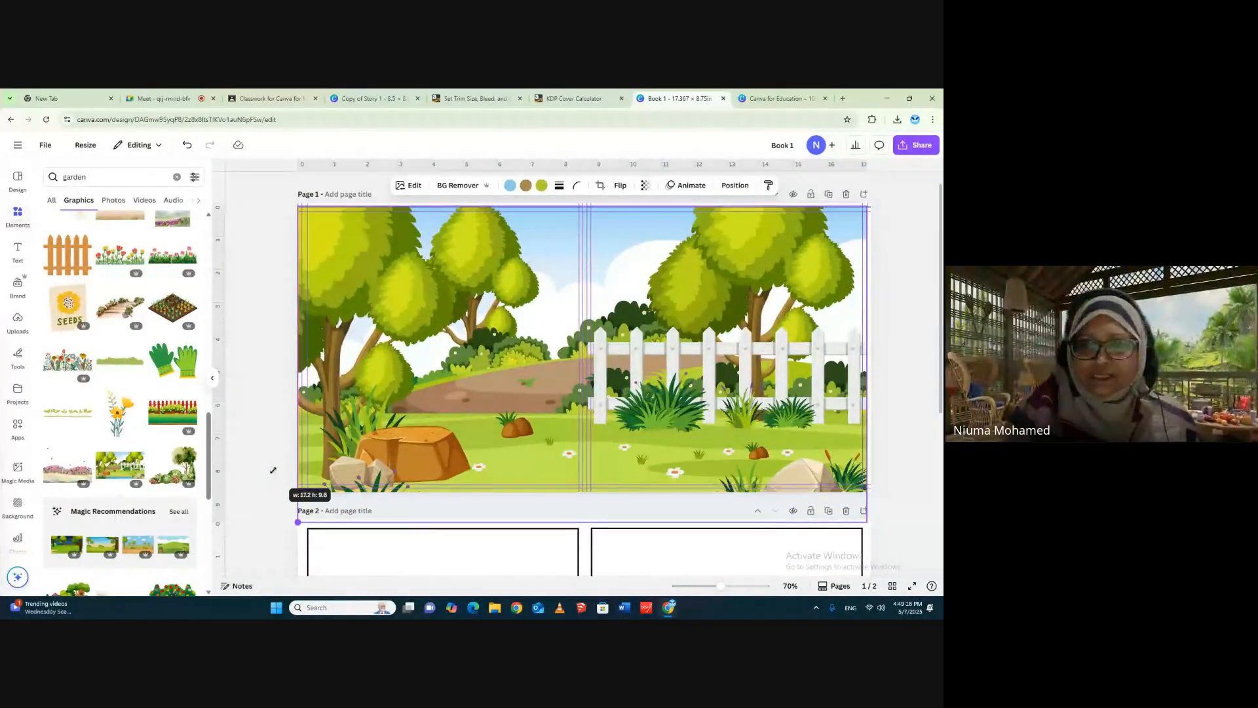
{"action": "left_click_drag", "start_coordinate": [274, 470], "coordinate": [273, 470]}
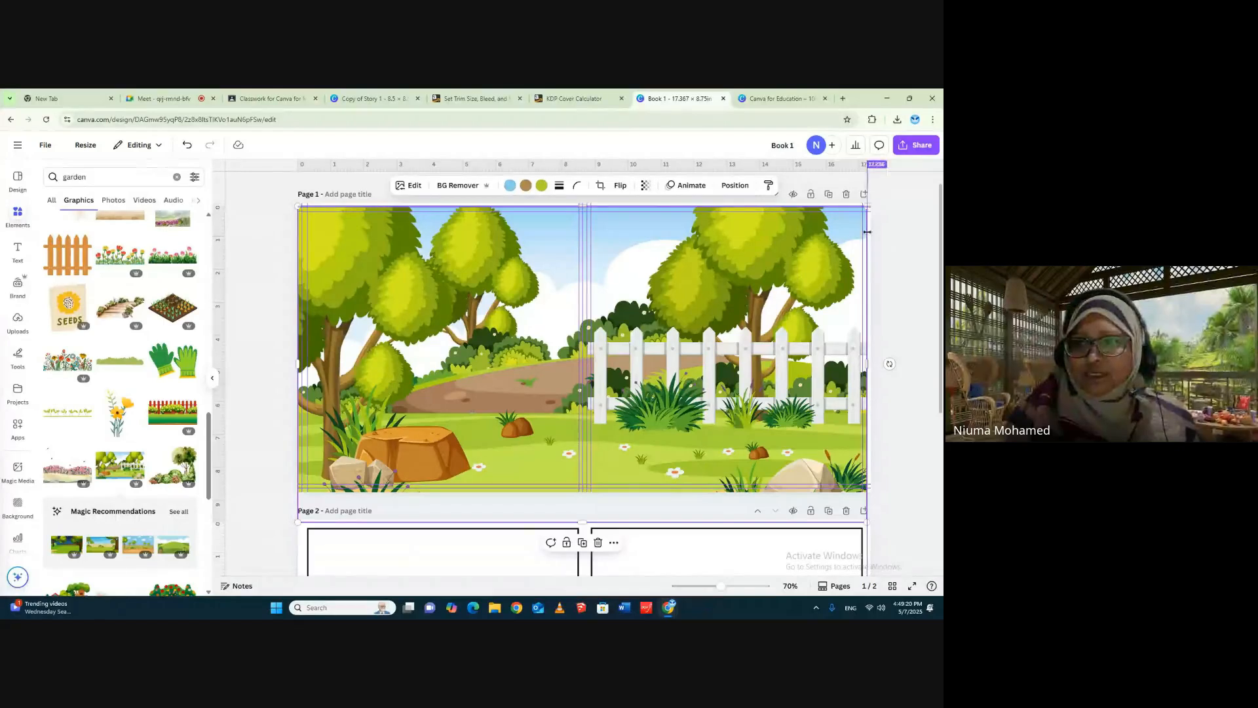
{"action": "left_click_drag", "start_coordinate": [778, 299], "coordinate": [778, 292]}
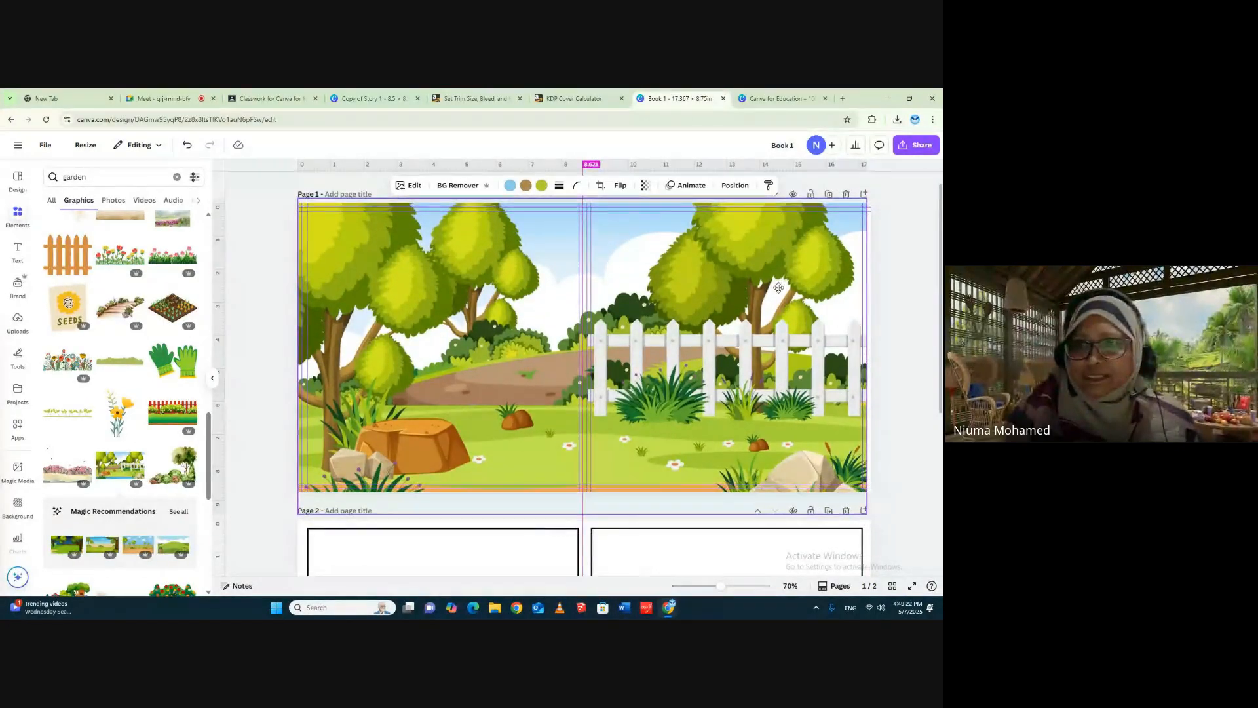
{"action": "left_click_drag", "start_coordinate": [755, 347], "coordinate": [775, 340]}
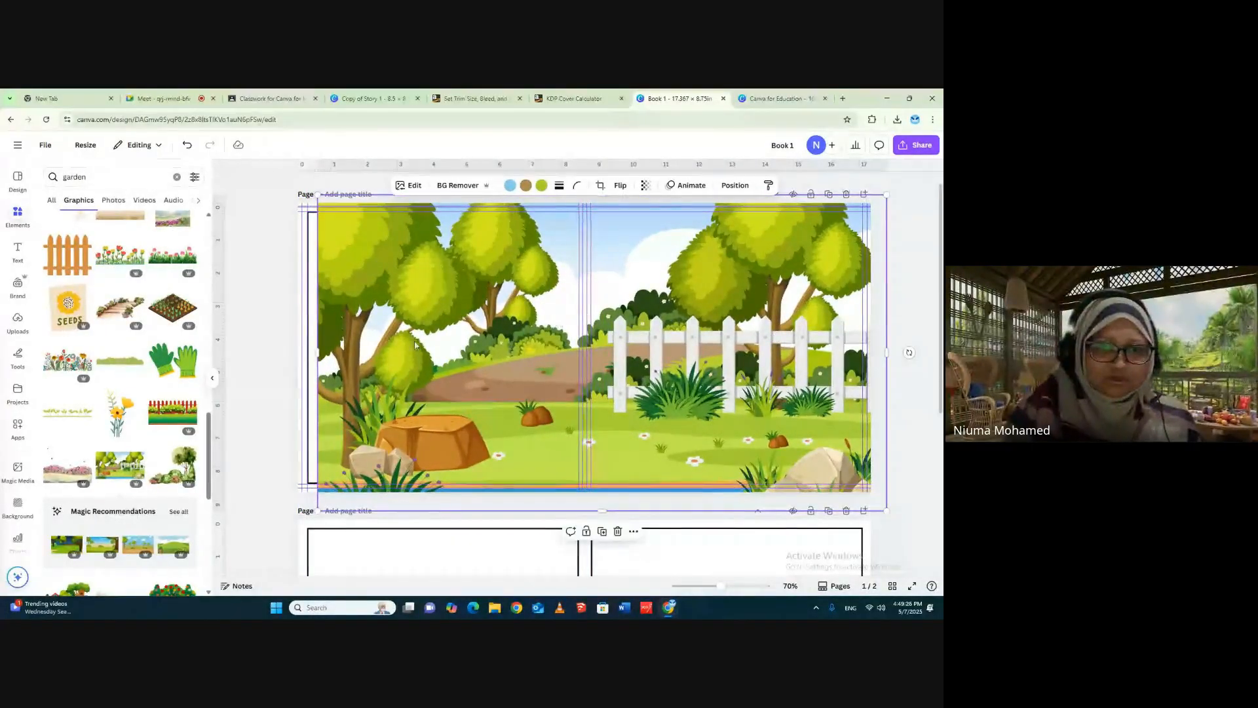
{"action": "left_click_drag", "start_coordinate": [318, 353], "coordinate": [284, 353]}
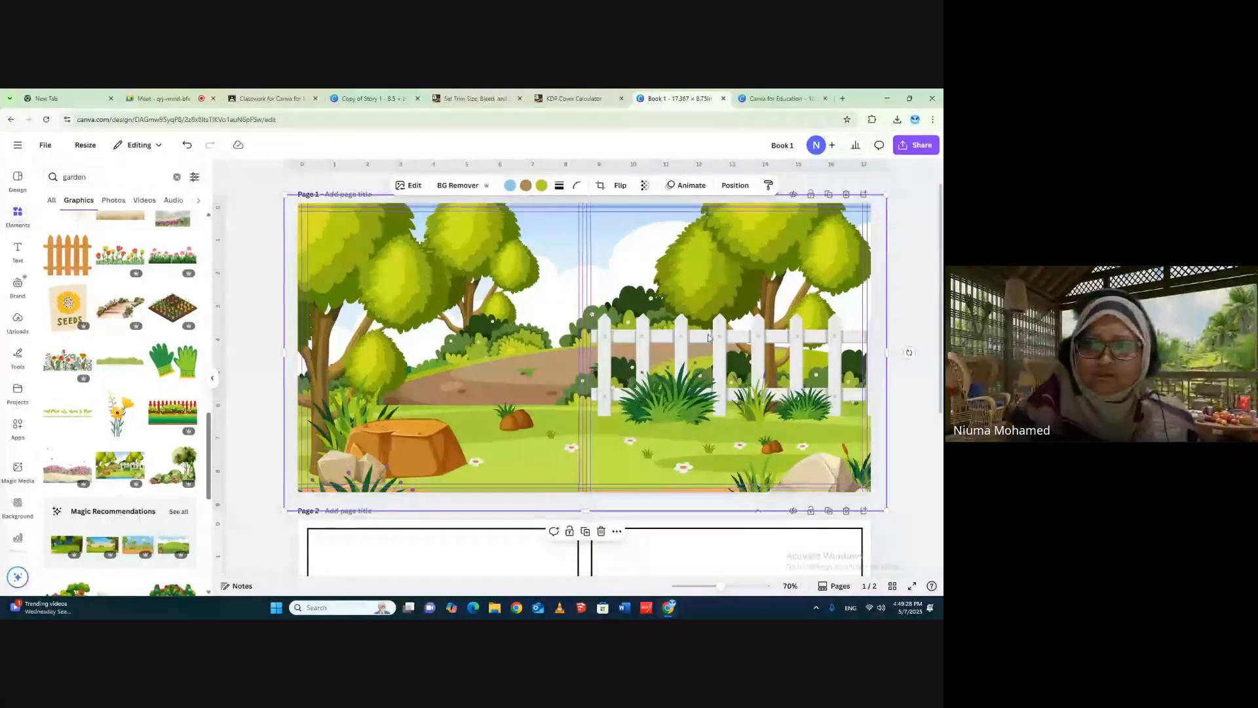
{"action": "mouse_move", "coordinate": [717, 333]}
{"action": "left_mouse_down"}
{"action": "mouse_move", "coordinate": [716, 344]}
{"action": "mouse_move", "coordinate": [715, 328]}
{"action": "left_mouse_up"}
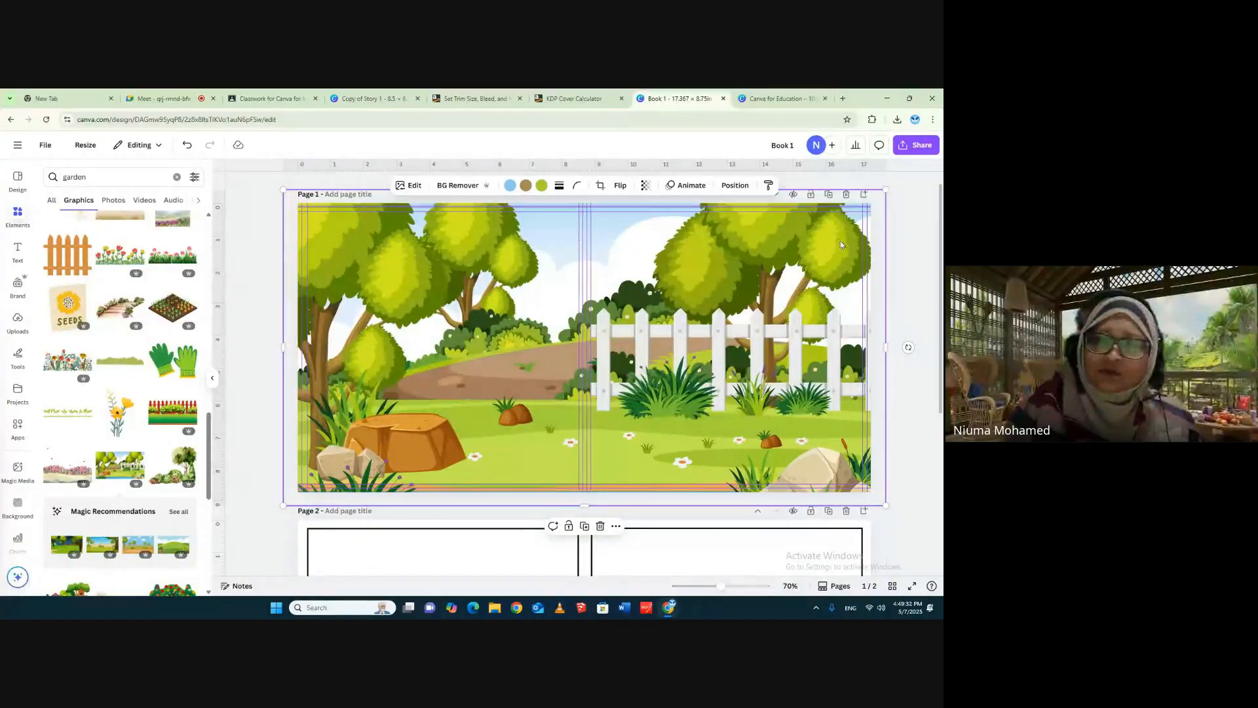
{"action": "left_click", "coordinate": [900, 224]}
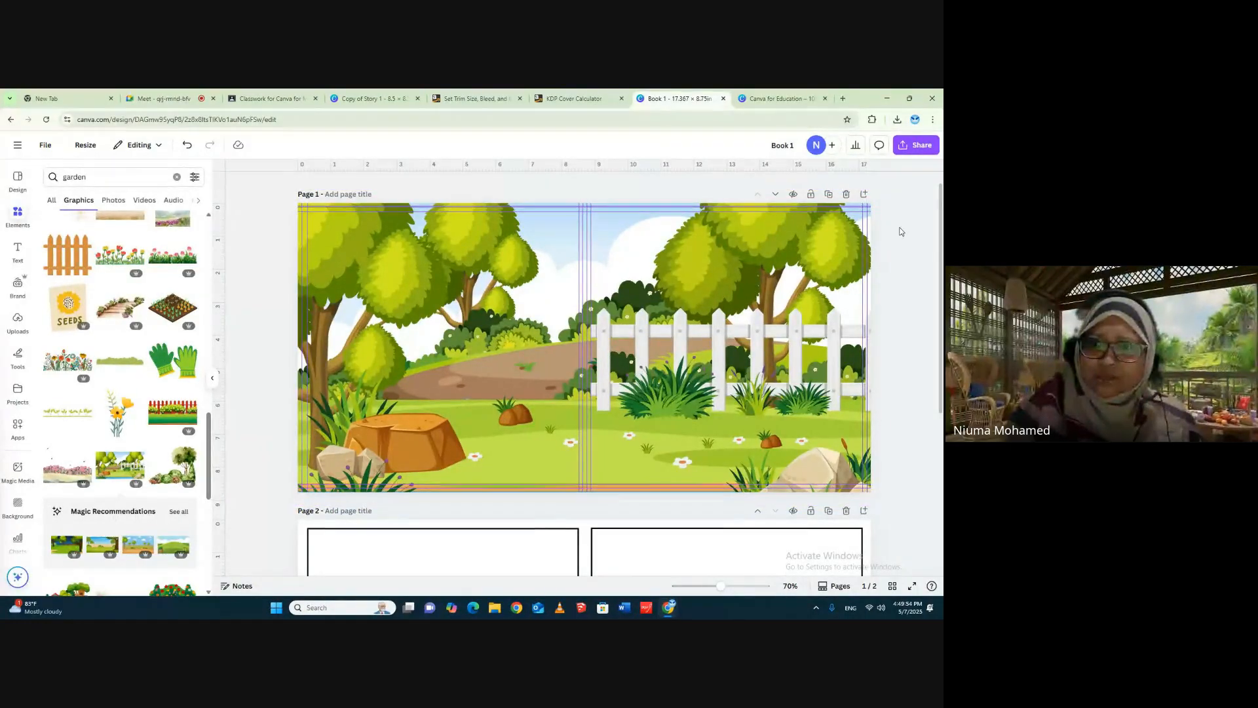
- Flip the garden scene horizontally so the white fence falls on the back cover
{"action": "left_click", "coordinate": [701, 289]}
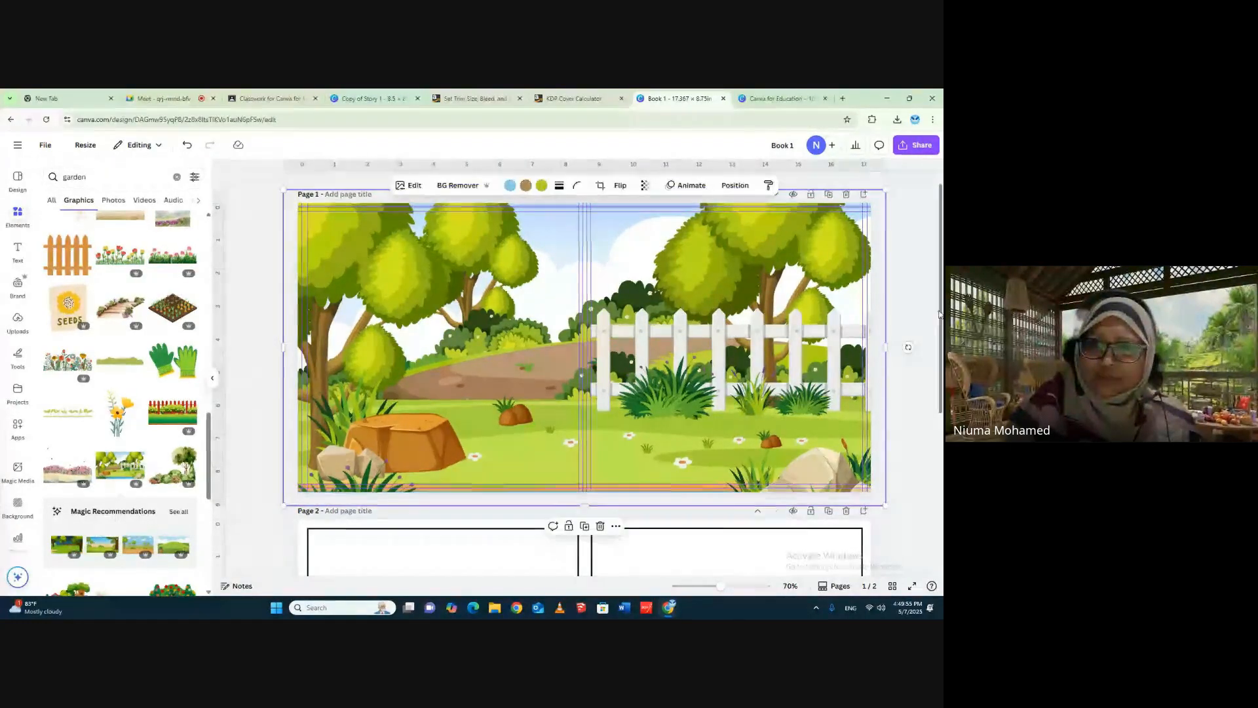
{"action": "left_click", "coordinate": [622, 187]}
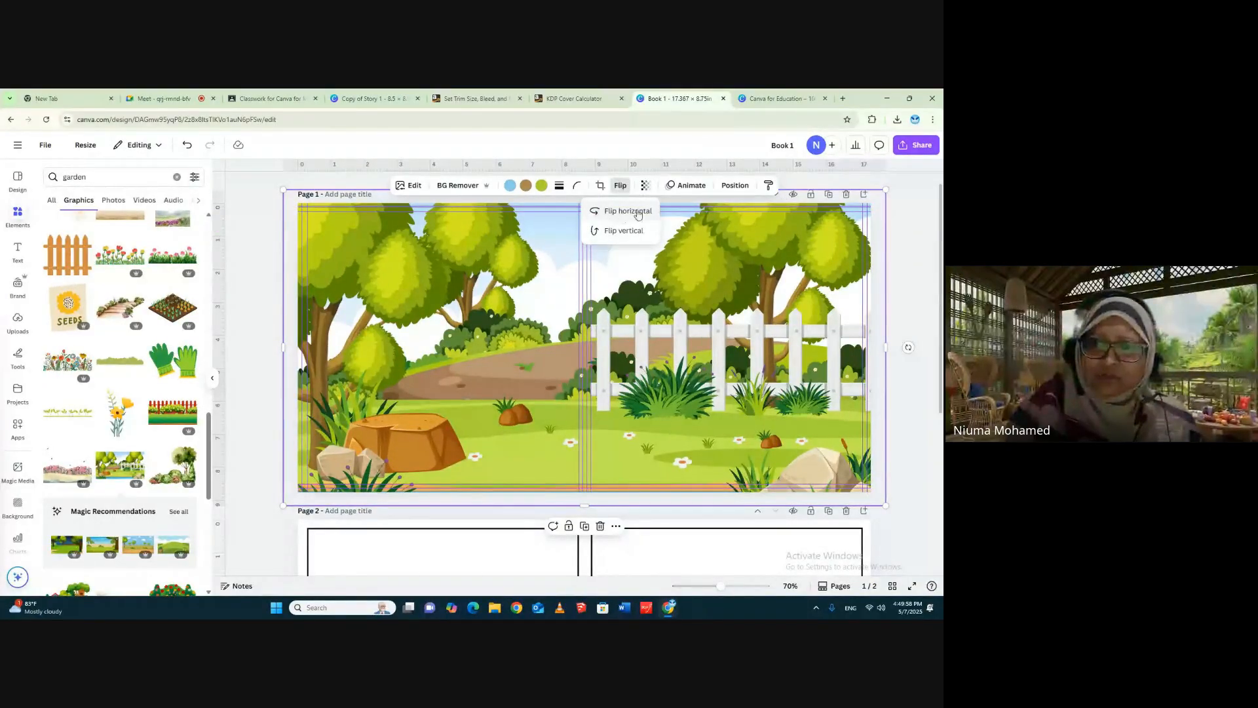
{"action": "left_click", "coordinate": [613, 212]}
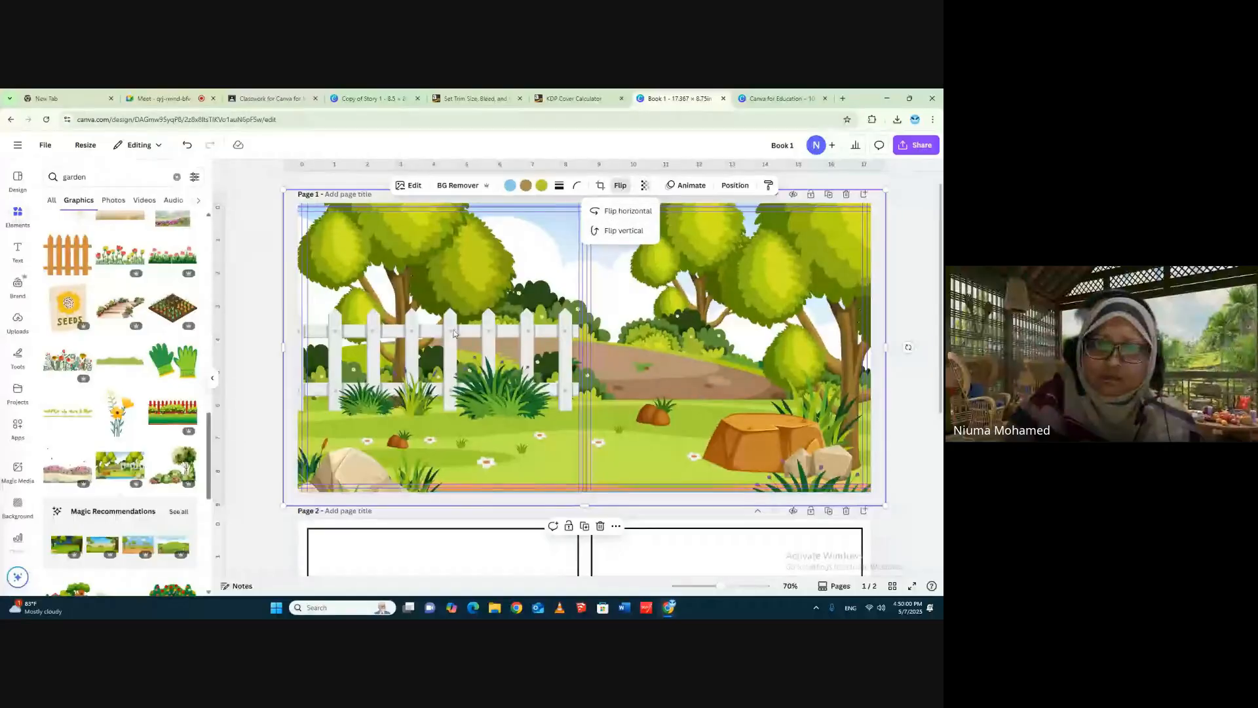
{"action": "left_click", "coordinate": [909, 365]}
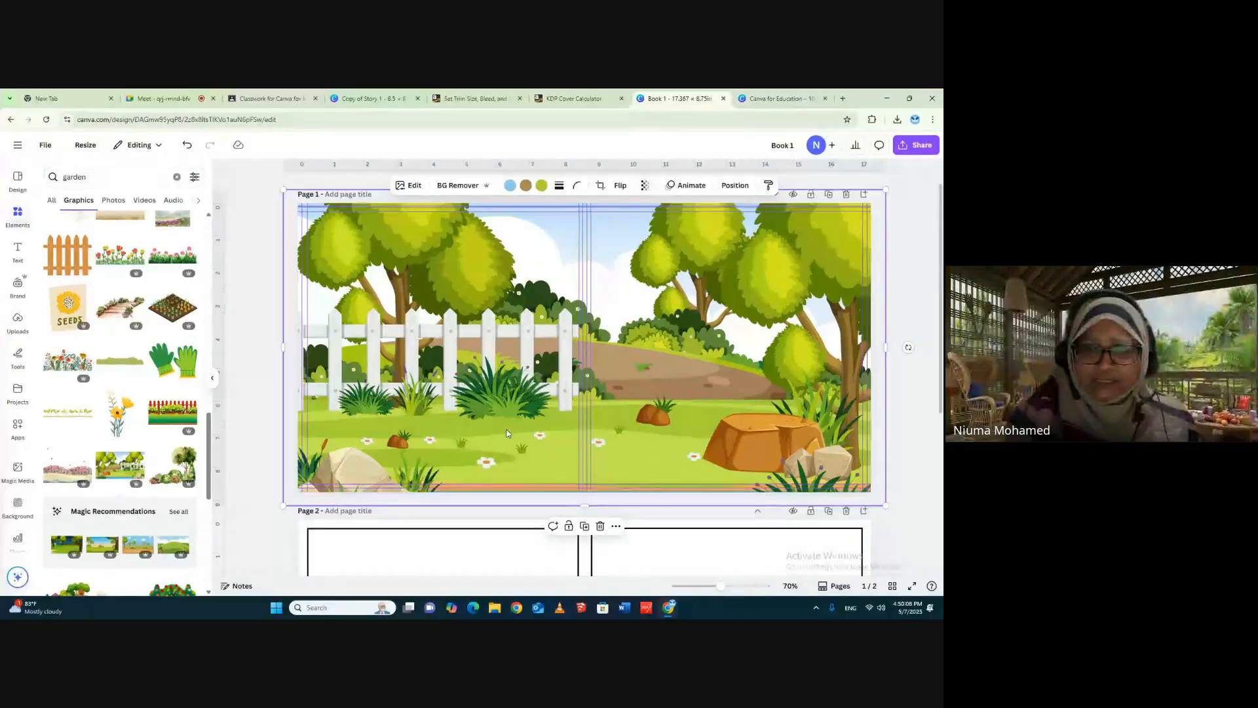
- Try sending the garden scene behind the cover frames, and undo the reordering
{"action": "left_click", "coordinate": [734, 187]}
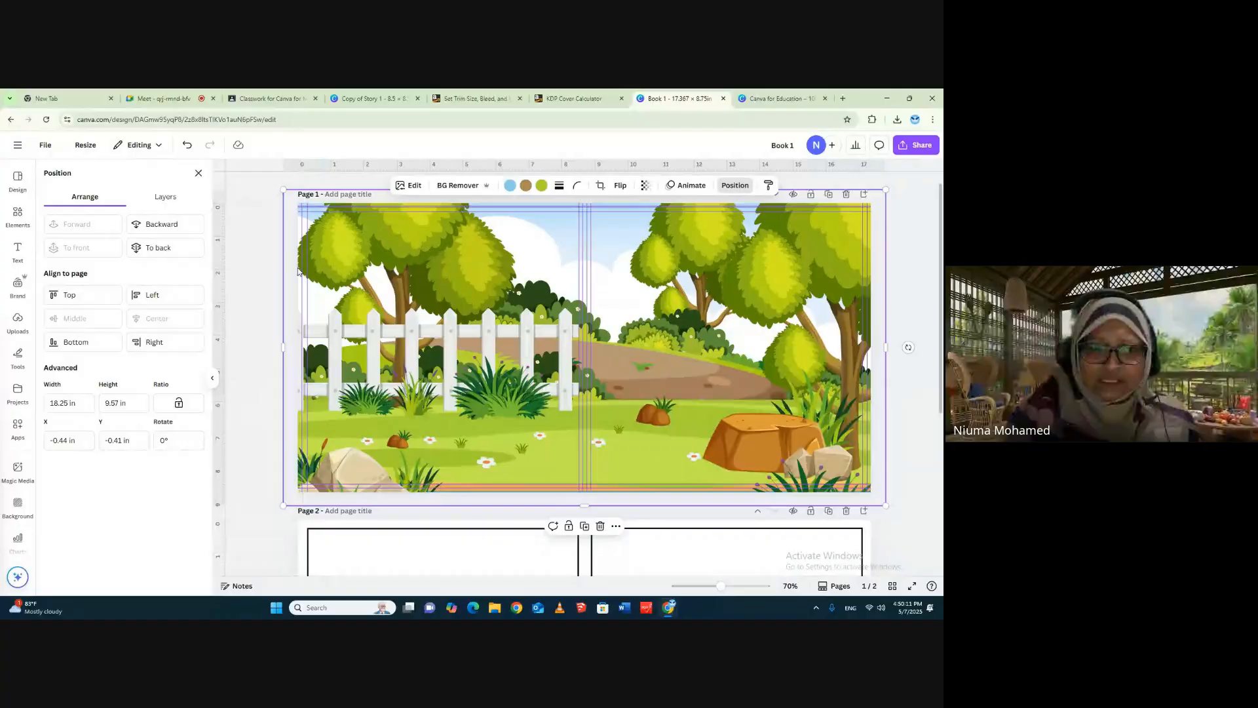
{"action": "left_click", "coordinate": [176, 248]}
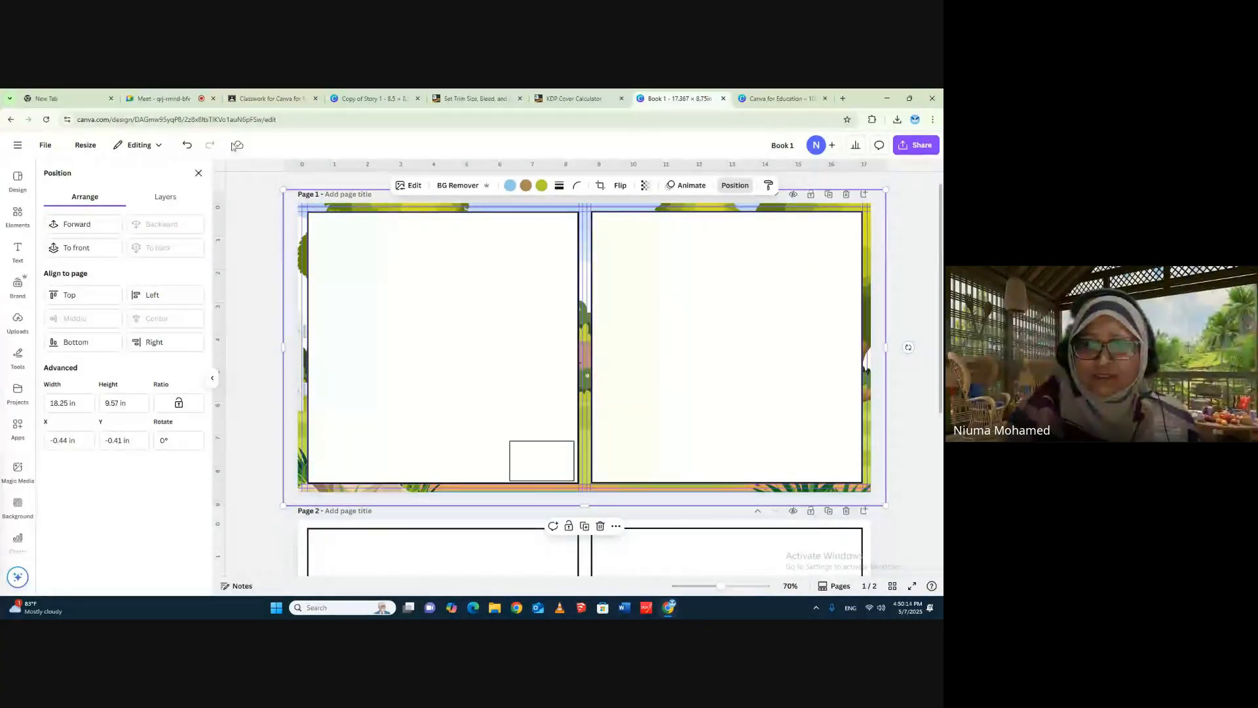
{"action": "left_click", "coordinate": [187, 145]}
{"action": "left_click", "coordinate": [566, 462]}
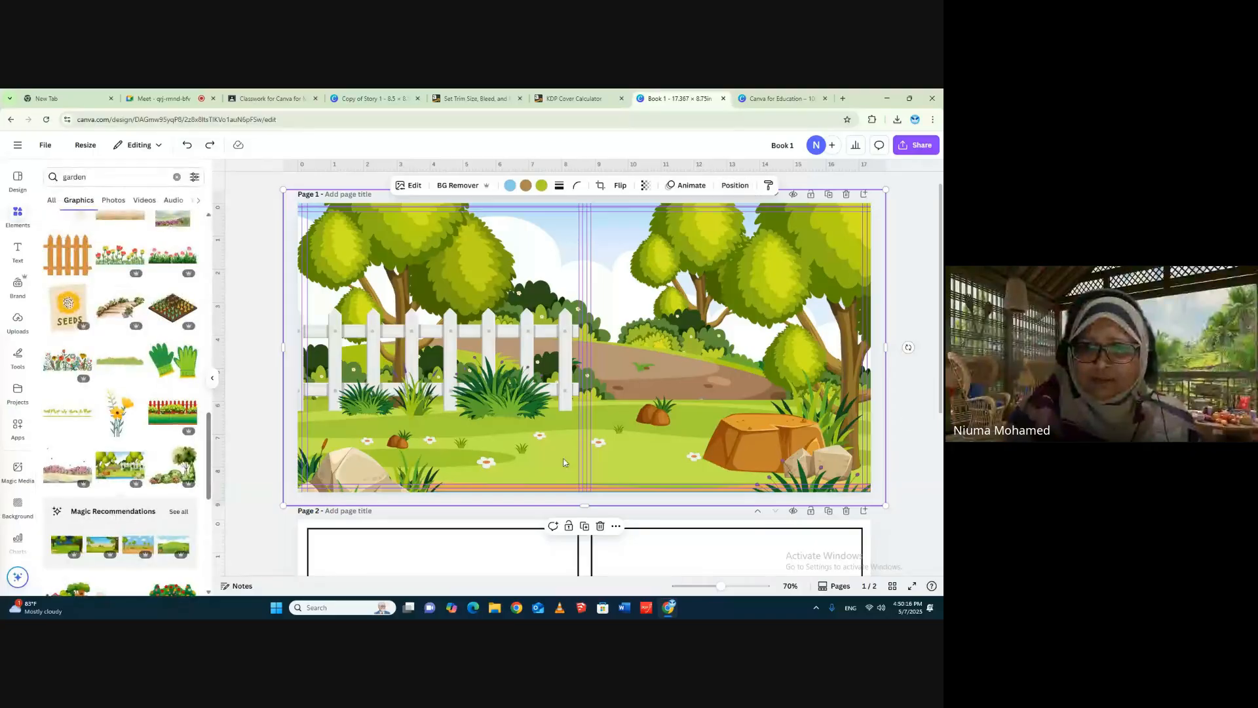
{"action": "left_click", "coordinate": [920, 236]}
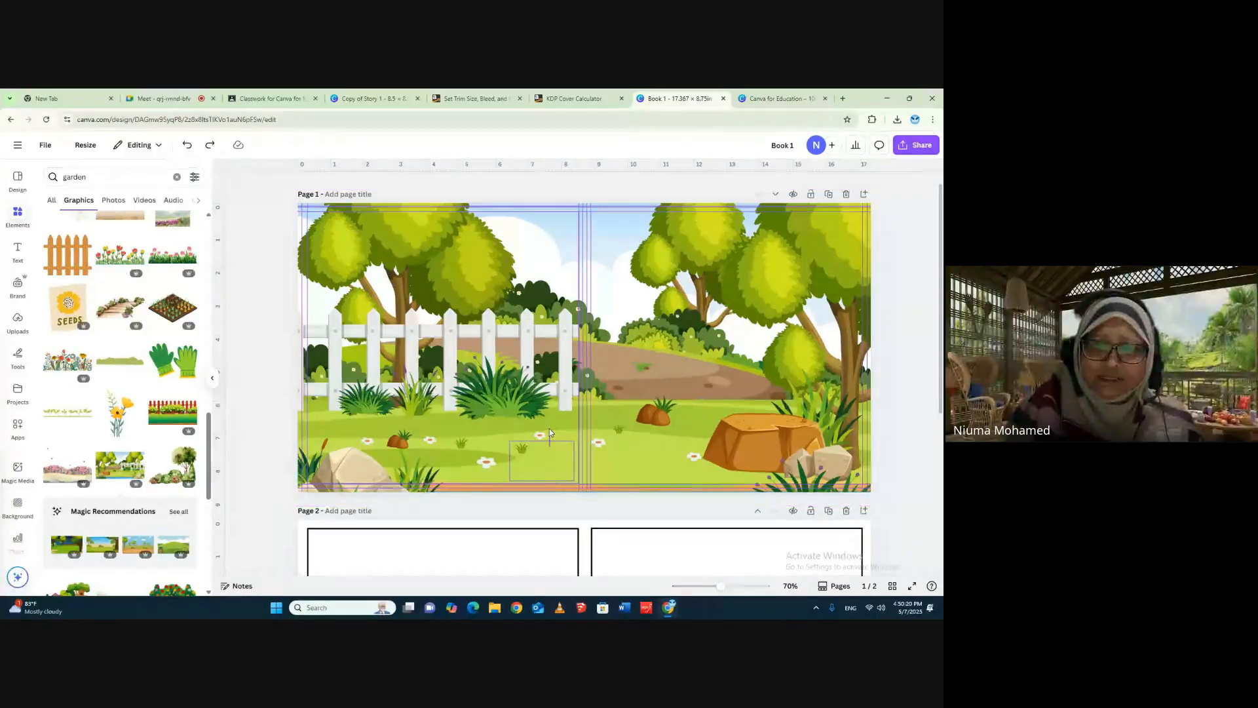
- Shorten the garden scene from its bottom edge to expose the barcode box, and bring that box to the front
{"action": "left_click", "coordinate": [552, 464]}
{"action": "left_click", "coordinate": [553, 464]}
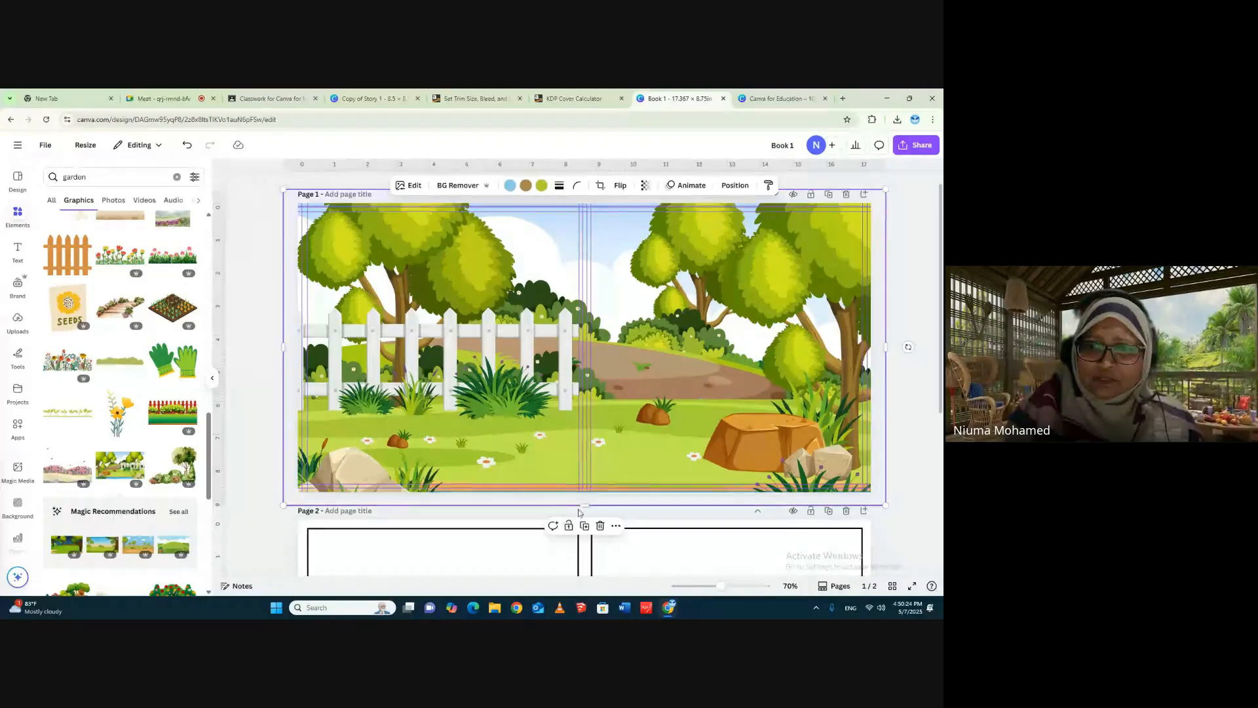
{"action": "left_click_drag", "start_coordinate": [584, 504], "coordinate": [583, 449]}
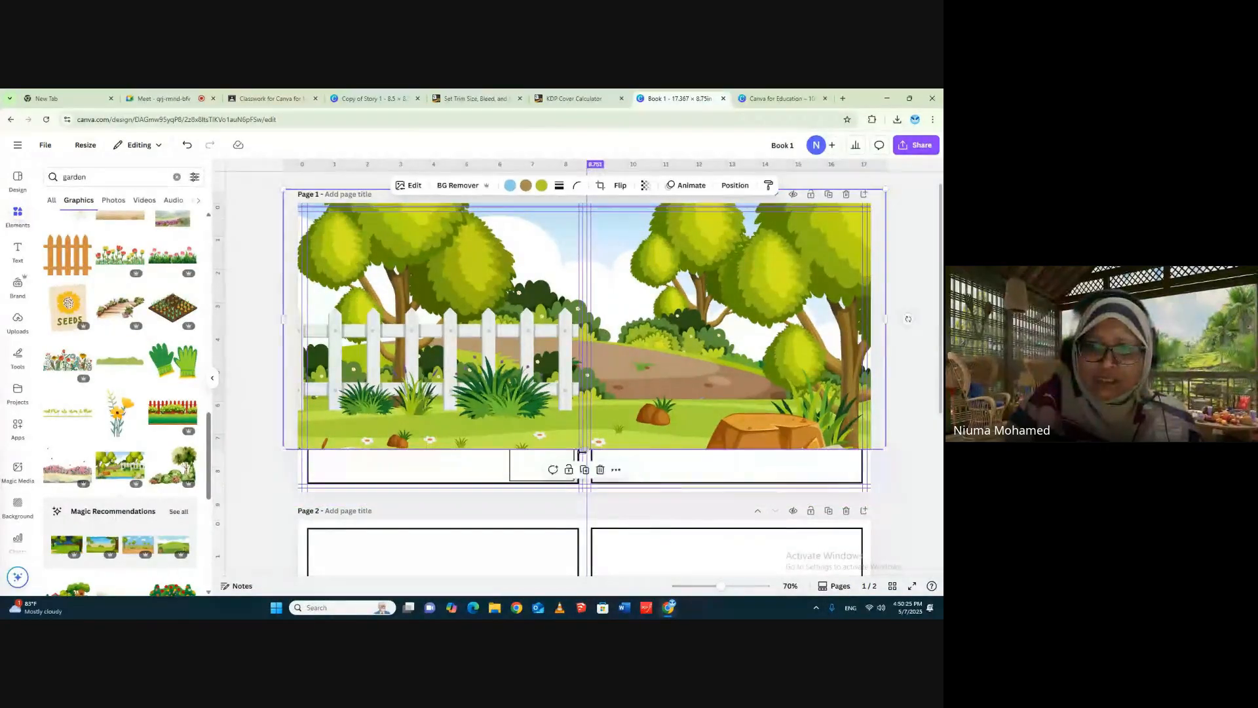
{"action": "left_click", "coordinate": [521, 465]}
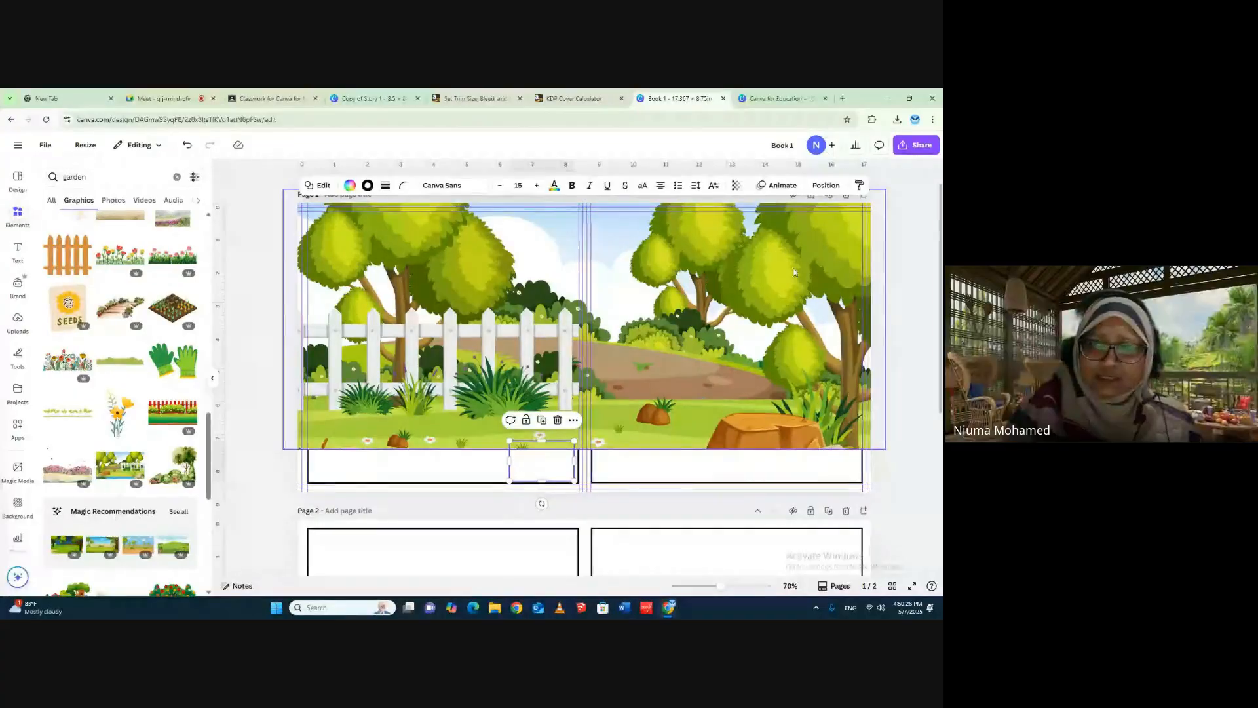
{"action": "left_click", "coordinate": [825, 185]}
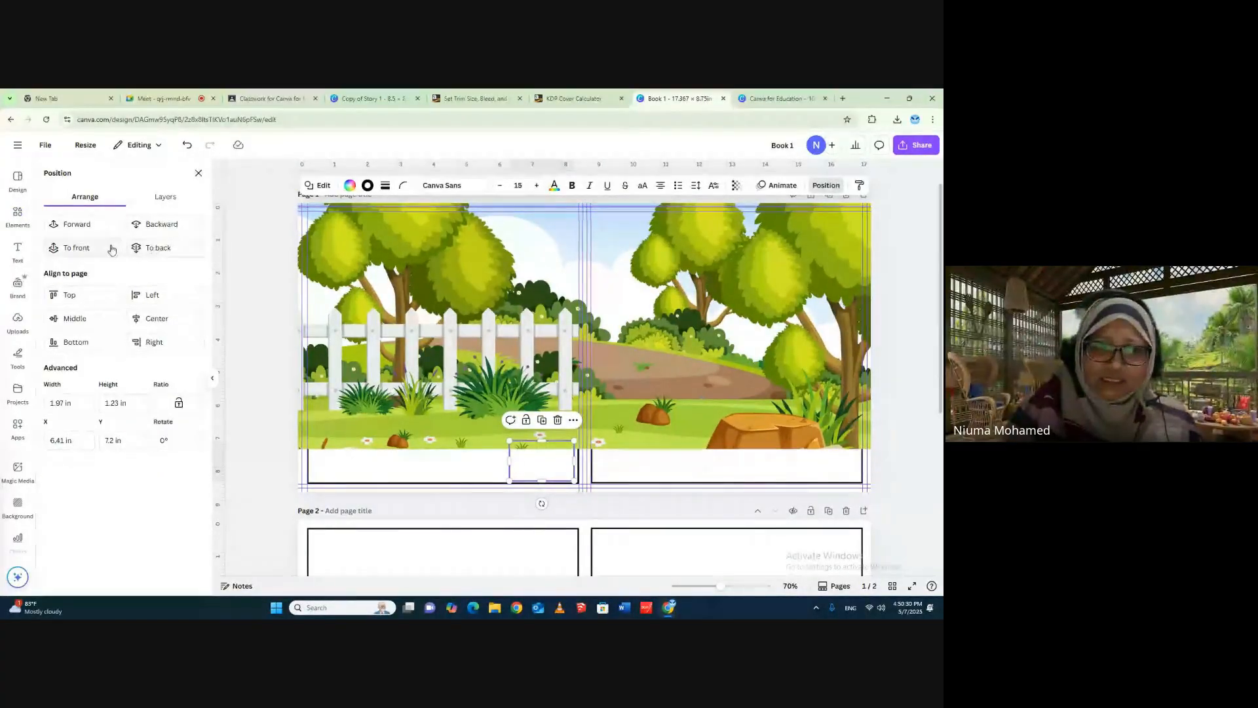
{"action": "left_click", "coordinate": [76, 248]}
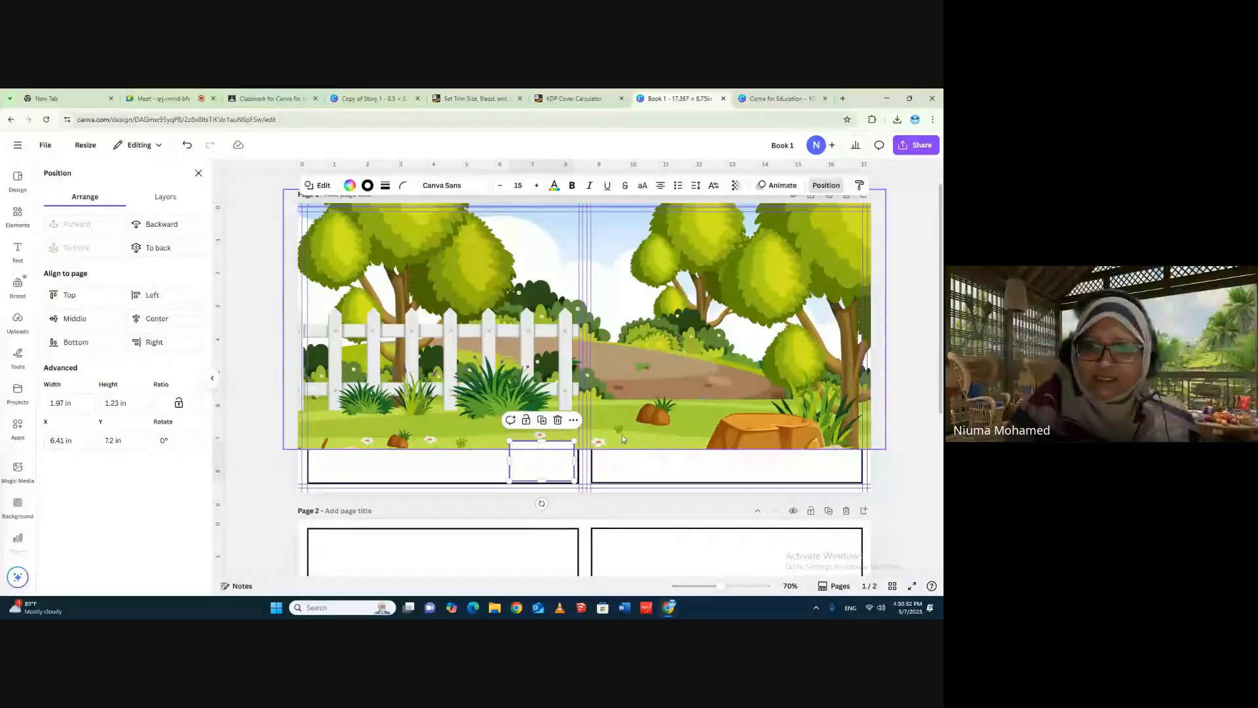
- Move and stretch the garden scene to cover all of page 1 again, behind the barcode box
{"action": "left_click", "coordinate": [668, 426]}
{"action": "left_click_drag", "start_coordinate": [675, 392], "coordinate": [679, 441]}
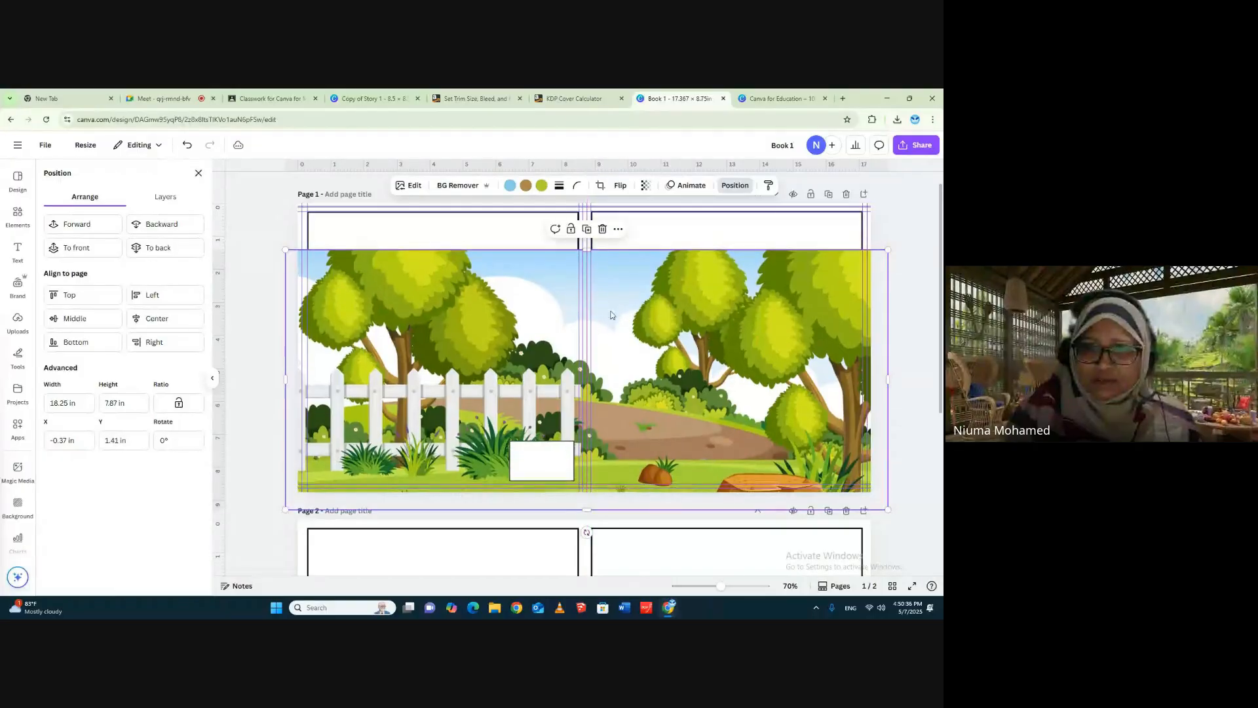
{"action": "left_click_drag", "start_coordinate": [478, 265], "coordinate": [502, 213]}
{"action": "left_click_drag", "start_coordinate": [595, 450], "coordinate": [606, 489]}
{"action": "left_click_drag", "start_coordinate": [662, 346], "coordinate": [653, 343]}
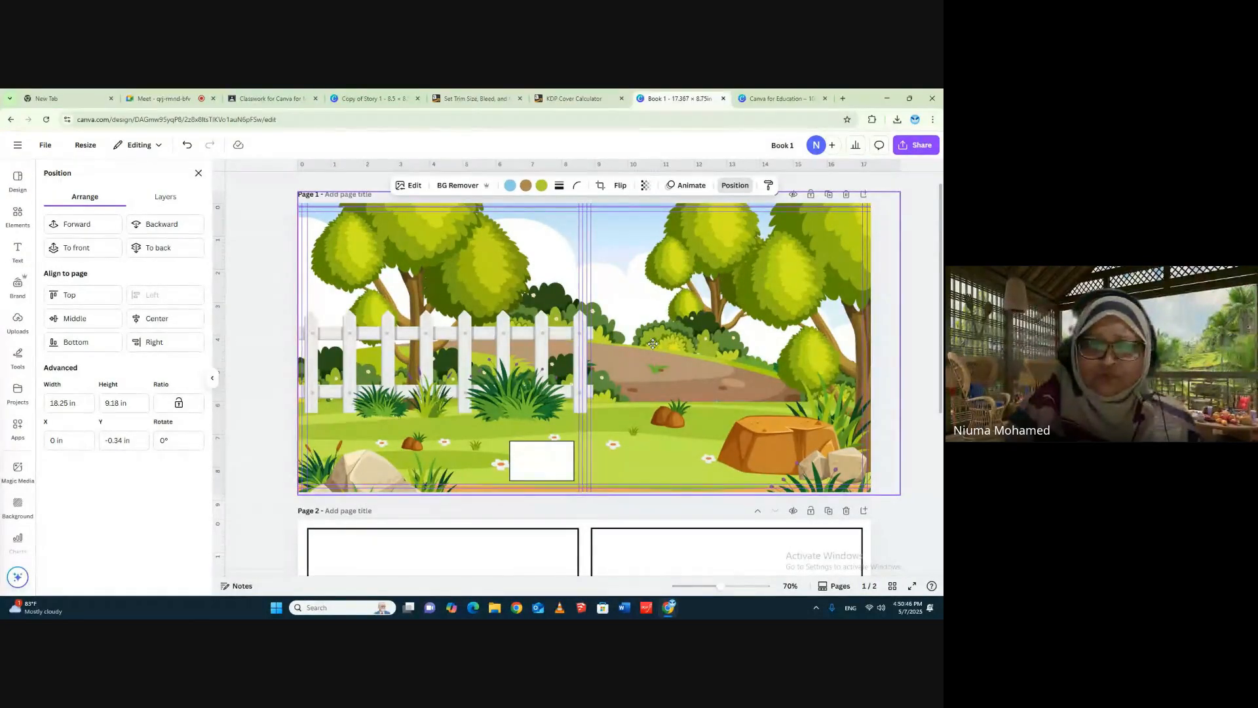
{"action": "left_click_drag", "start_coordinate": [653, 343], "coordinate": [649, 344]}
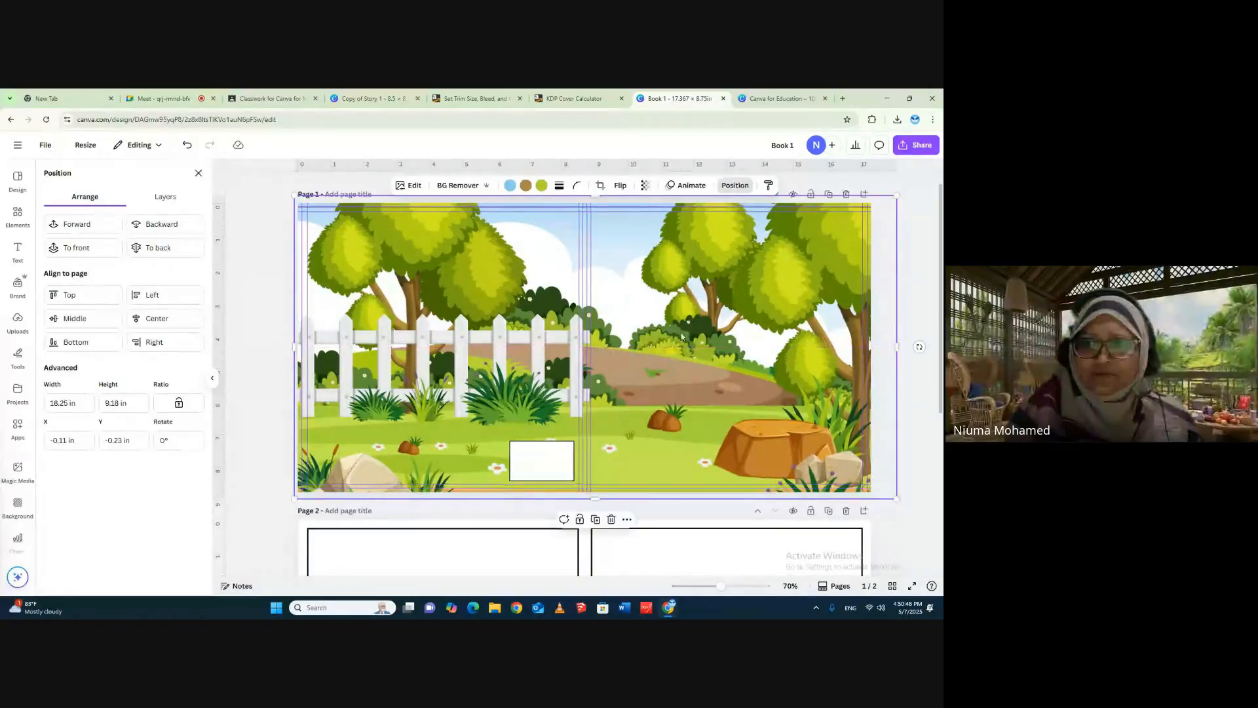
{"action": "left_click", "coordinate": [925, 262]}
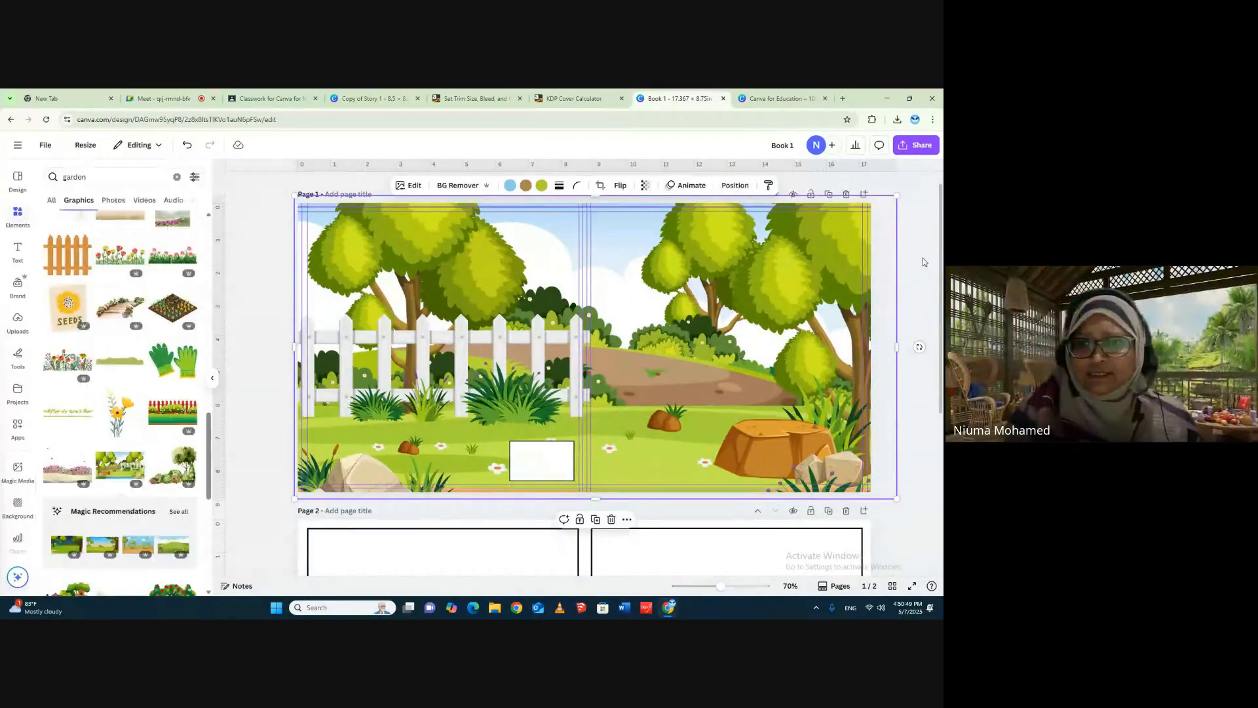
{"action": "left_click", "coordinate": [917, 192]}
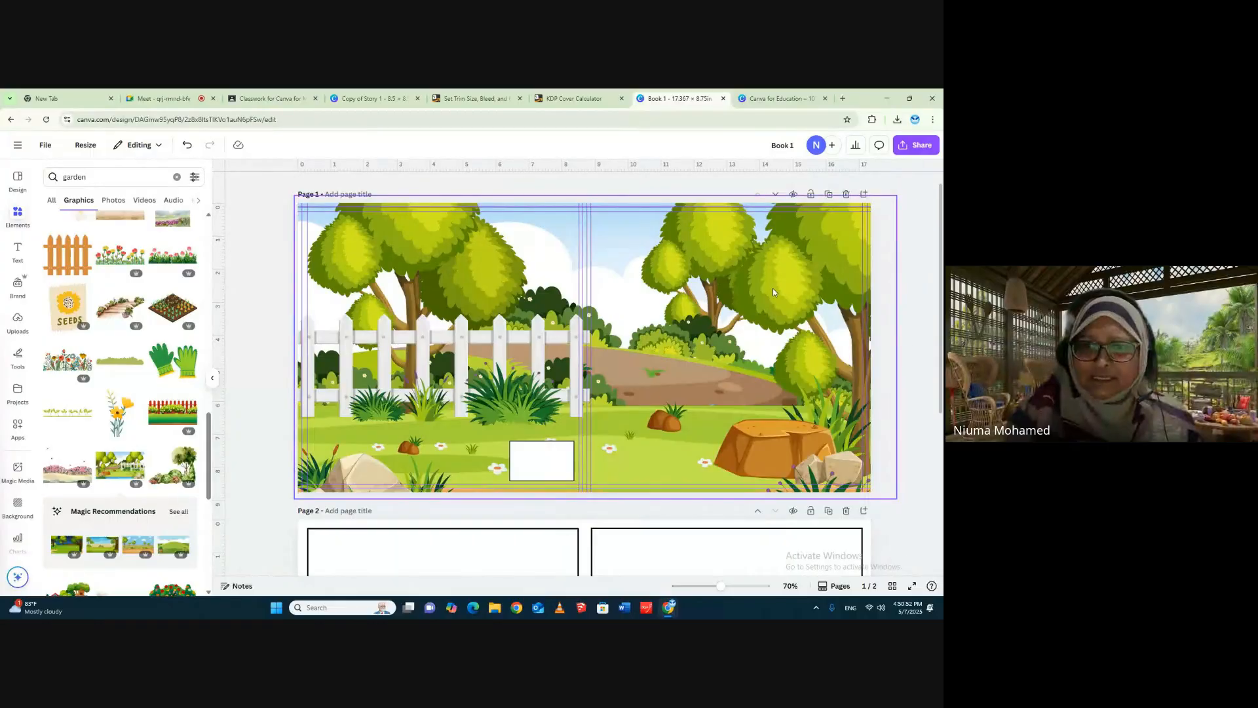
- Undo the accidental shift of the front-cover frame along with the garden scene's last repositioning
{"action": "left_click_drag", "start_coordinate": [732, 296], "coordinate": [727, 296]}
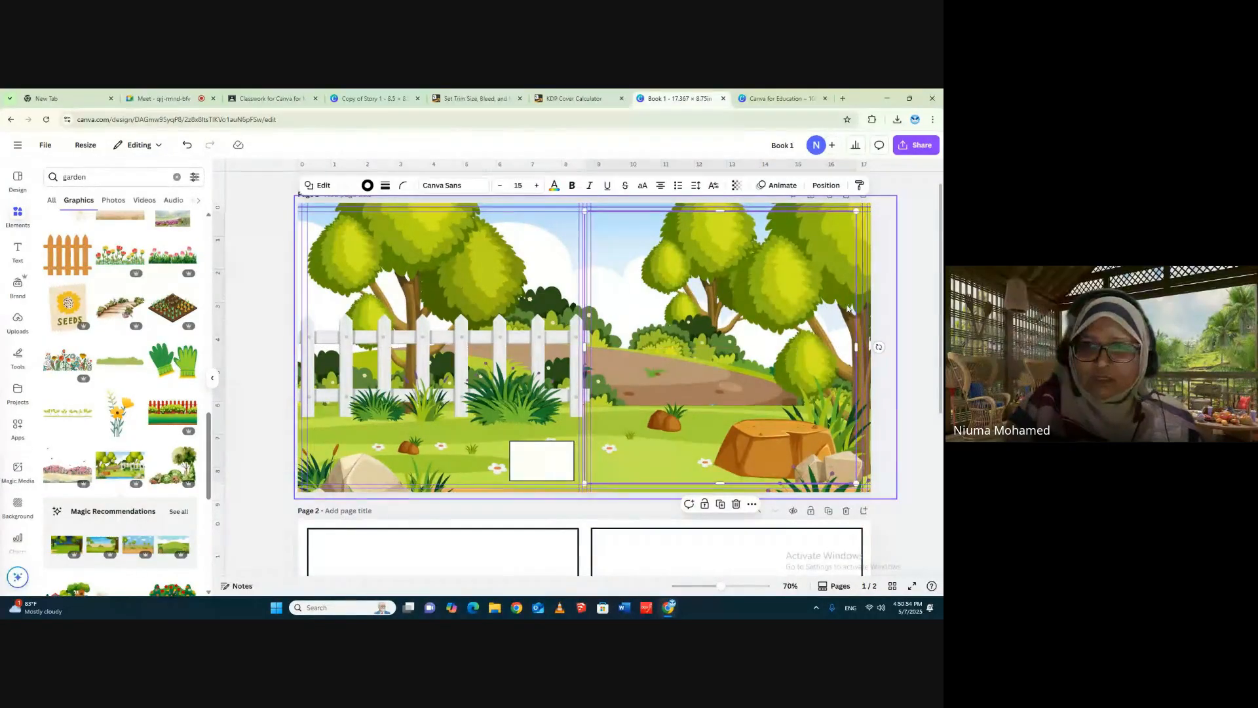
{"action": "left_click", "coordinate": [185, 145]}
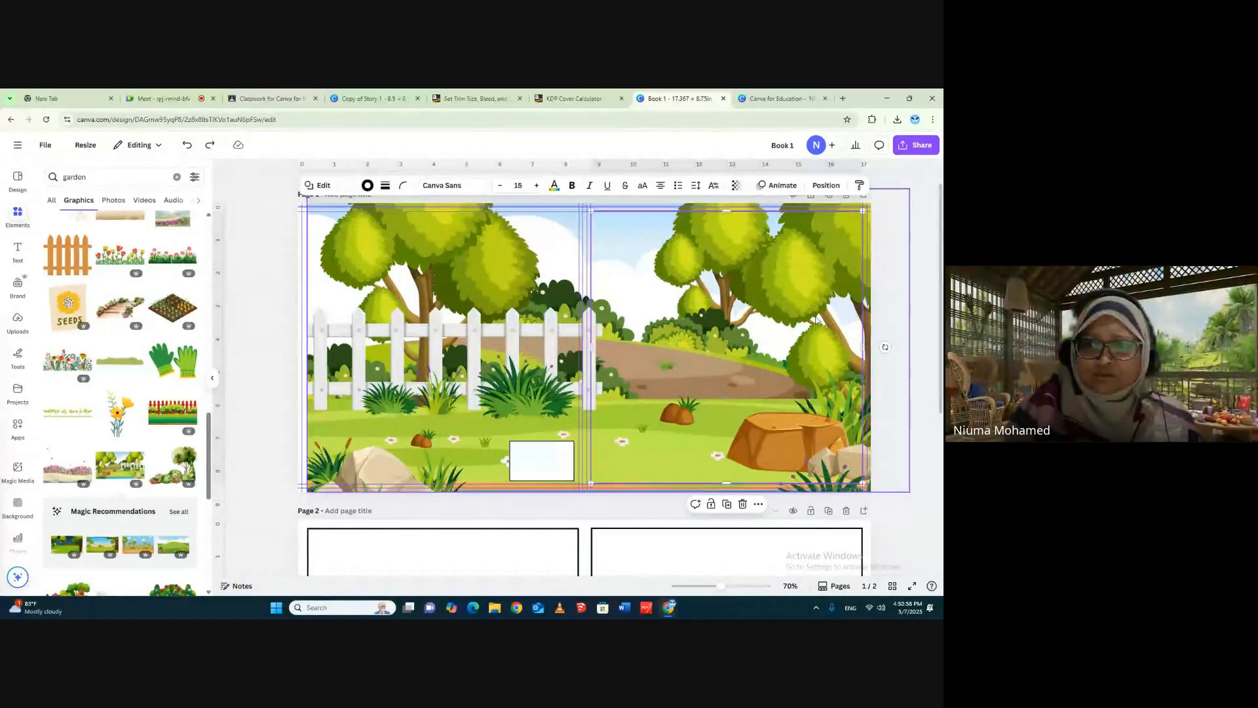
{"action": "left_click", "coordinate": [913, 269]}
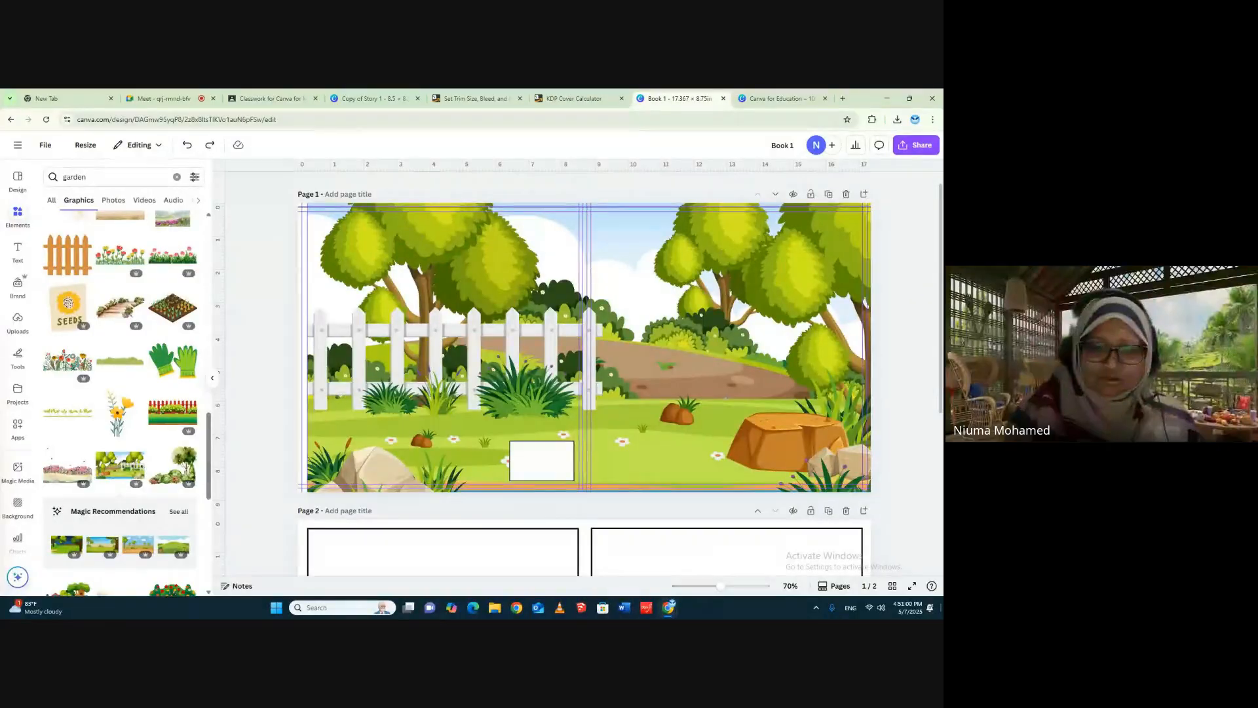
- Reposition the garden scene and extend its outer edge past the back cover so the artwork fills all of page 1
{"action": "left_click", "coordinate": [718, 278]}
{"action": "left_click_drag", "start_coordinate": [721, 279], "coordinate": [729, 279]}
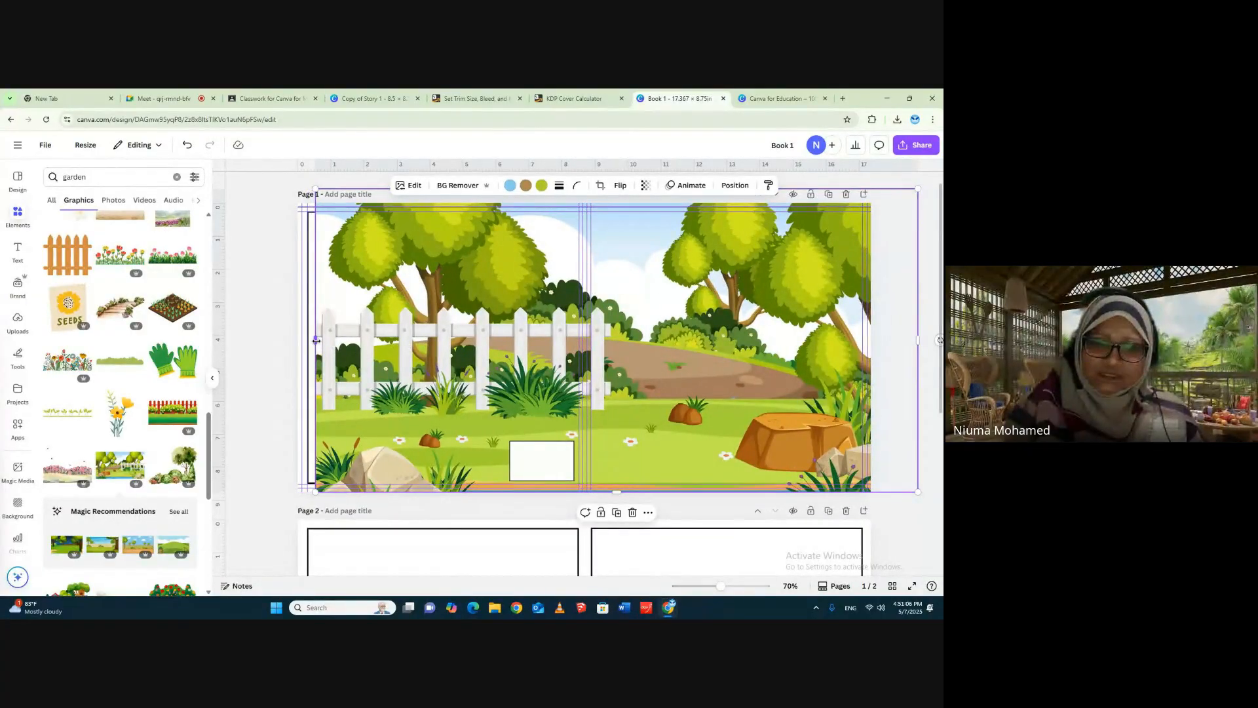
{"action": "left_click_drag", "start_coordinate": [316, 340], "coordinate": [291, 340]}
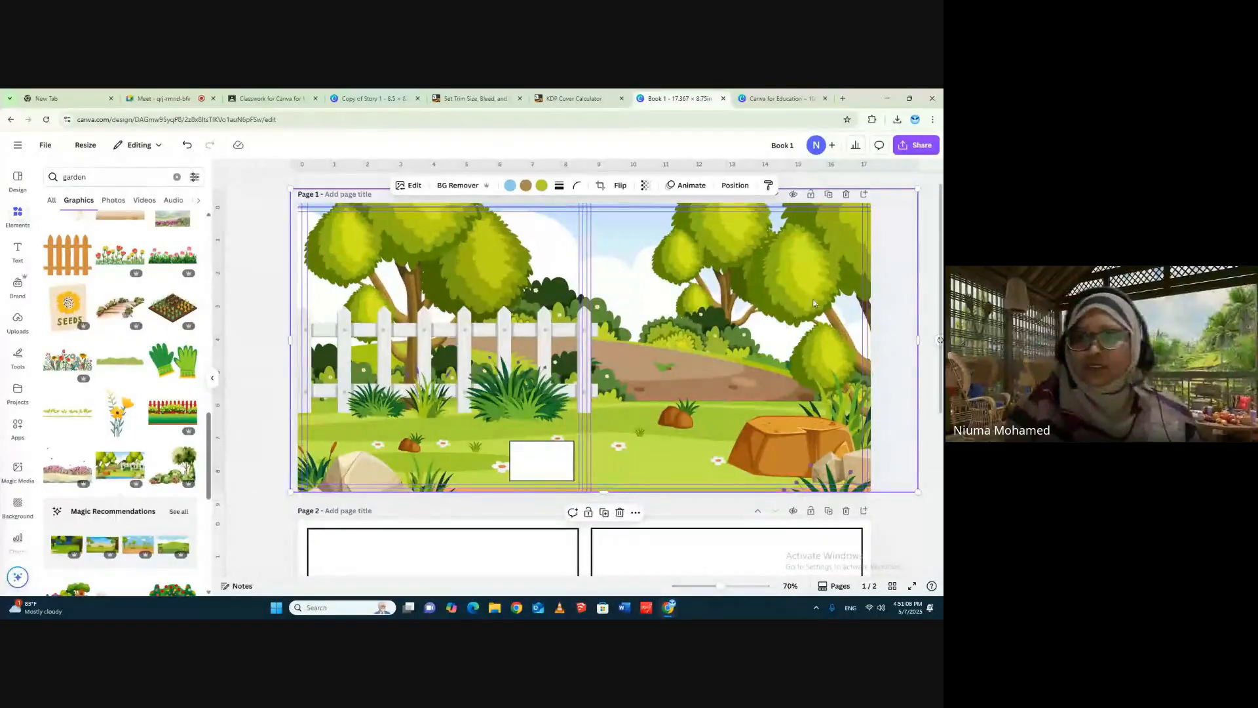
{"action": "left_click", "coordinate": [926, 237]}
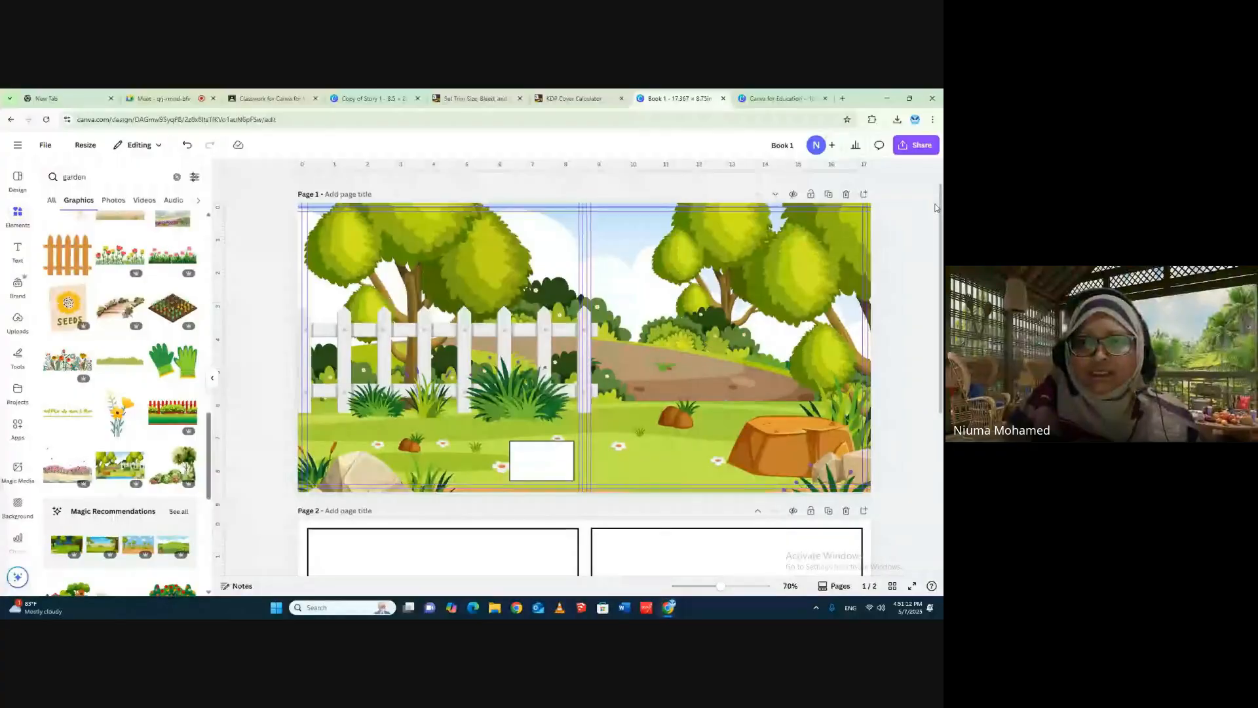
- Remove the black border from the white barcode box on the back cover
{"action": "left_click", "coordinate": [542, 460]}
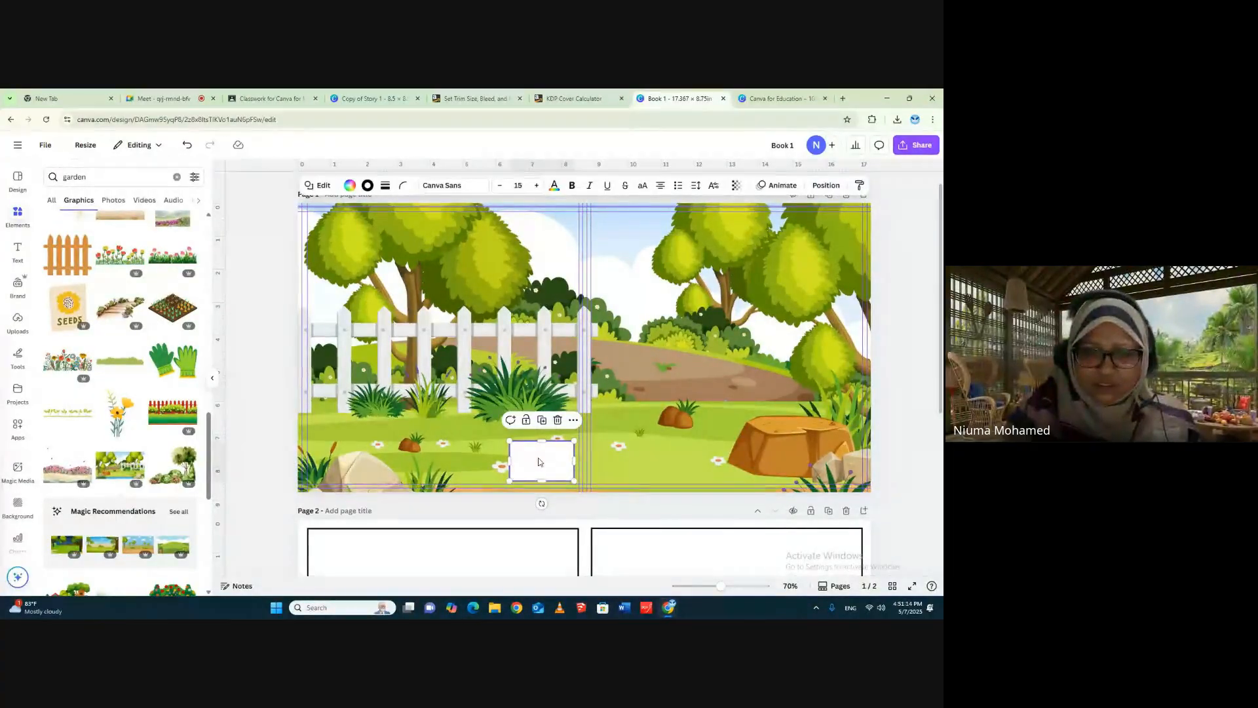
{"action": "left_click", "coordinate": [377, 189]}
{"action": "left_click", "coordinate": [331, 215]}
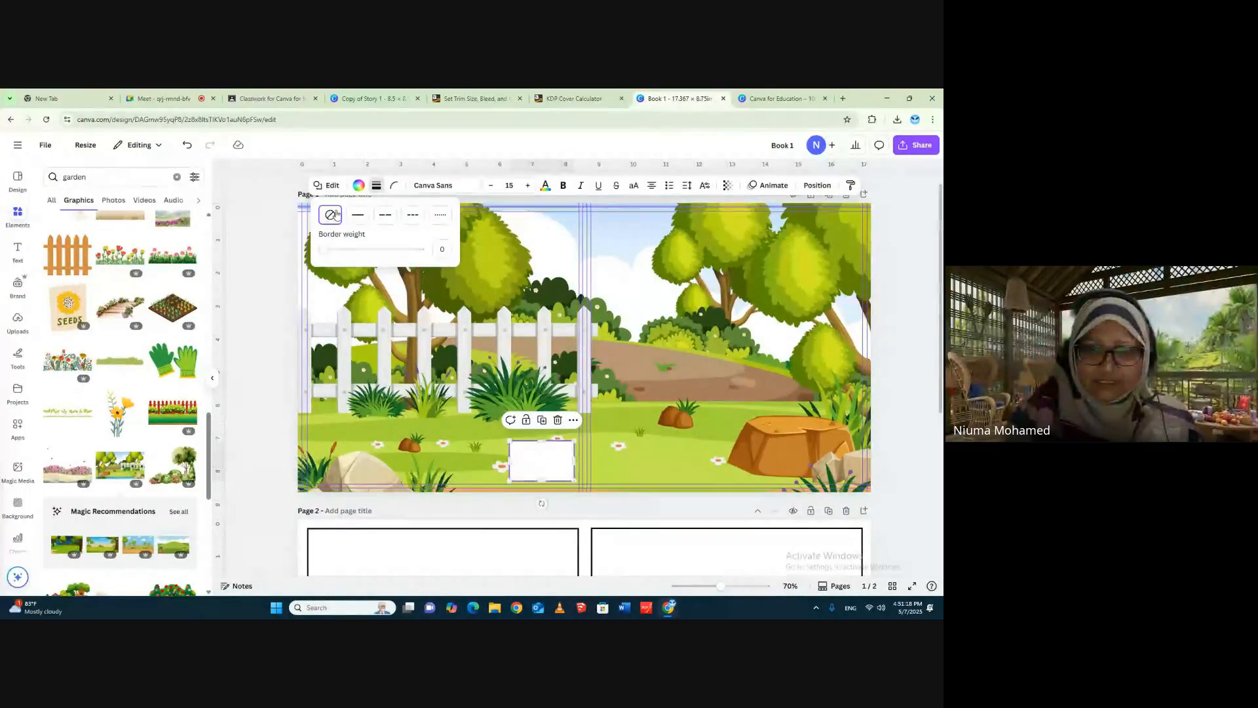
{"action": "left_click", "coordinate": [904, 270]}
{"action": "left_click", "coordinate": [904, 270]}
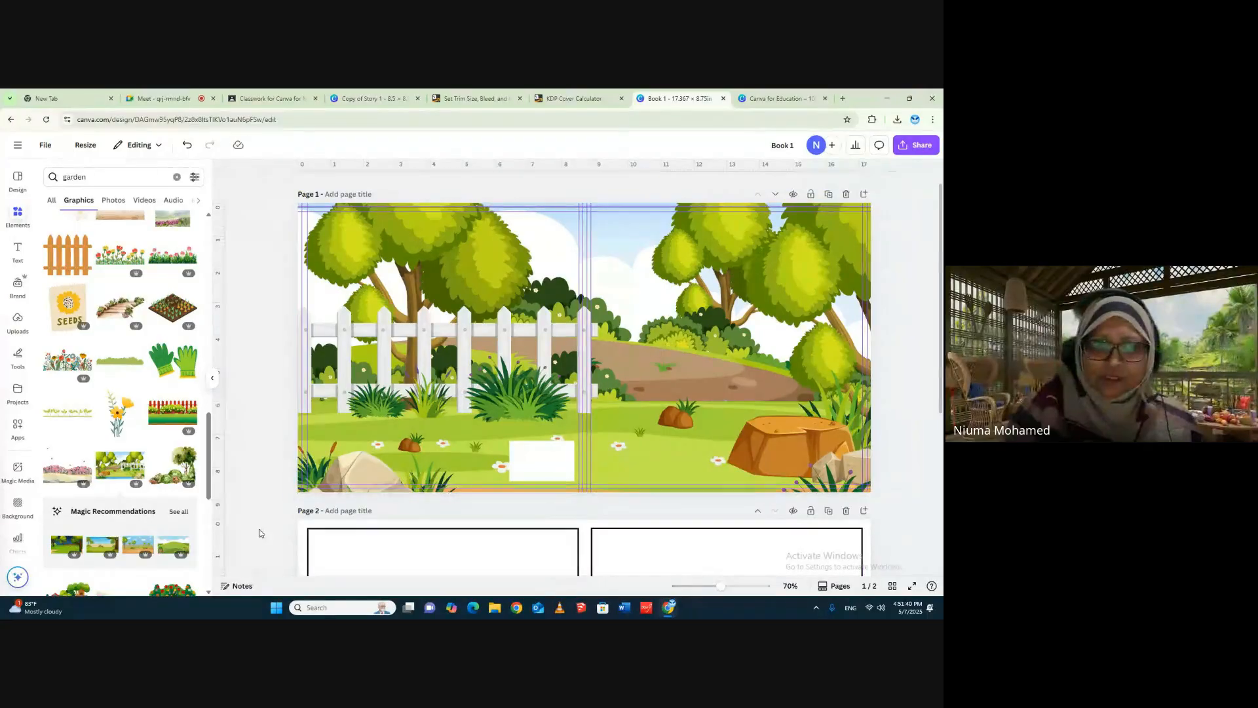
- Search the graphics for "bear" and look through the results for a suitable cover character
{"action": "double_click", "coordinate": [70, 177]}
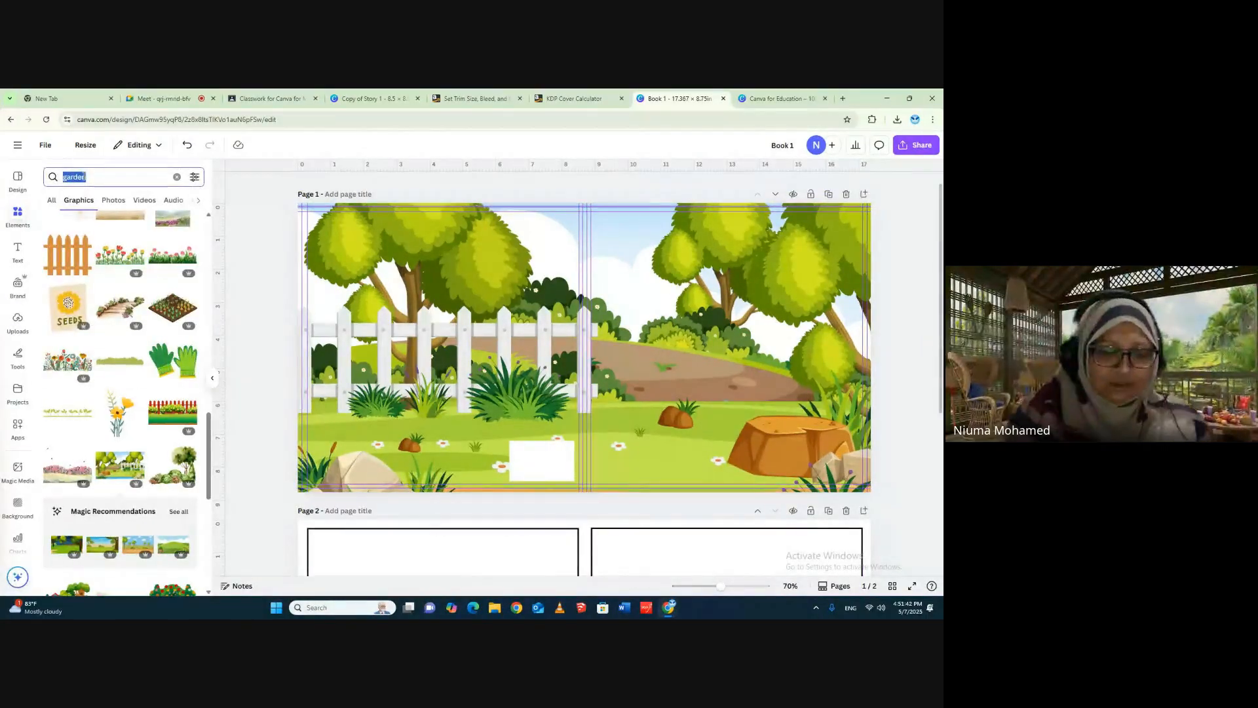
{"action": "type", "text": "beart"}
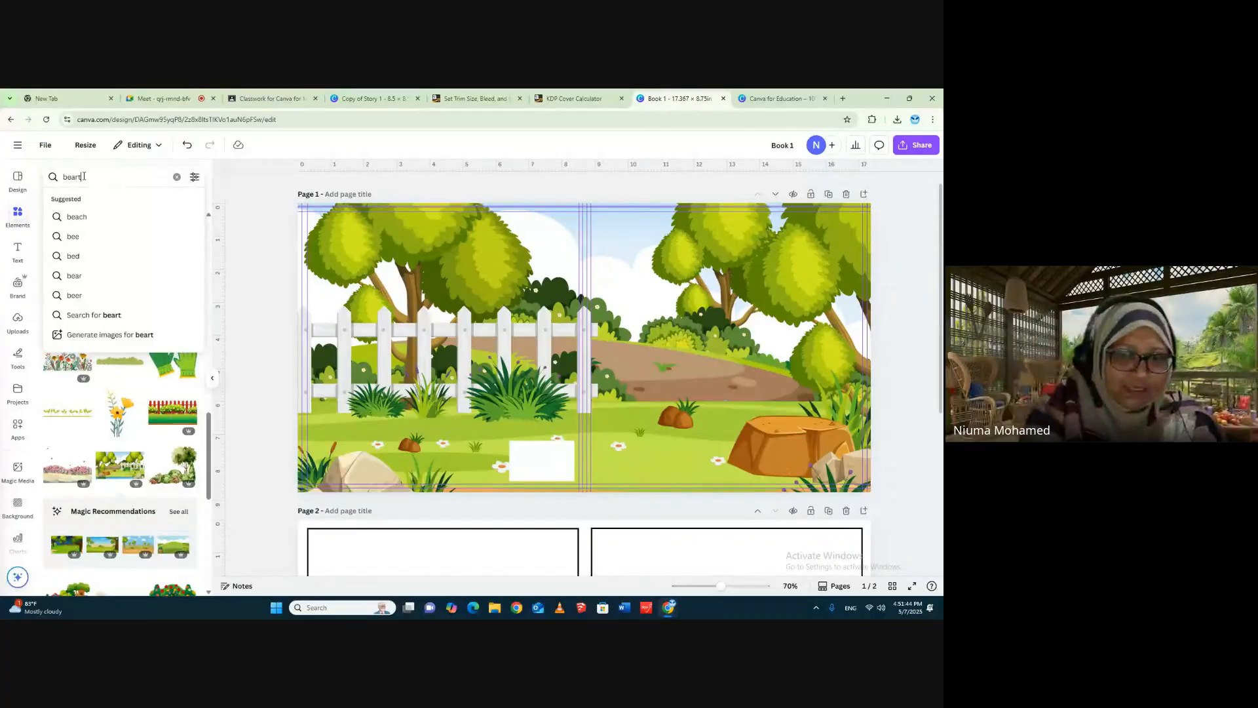
{"action": "key", "text": "BackSpace"}
{"action": "key", "text": "Return"}
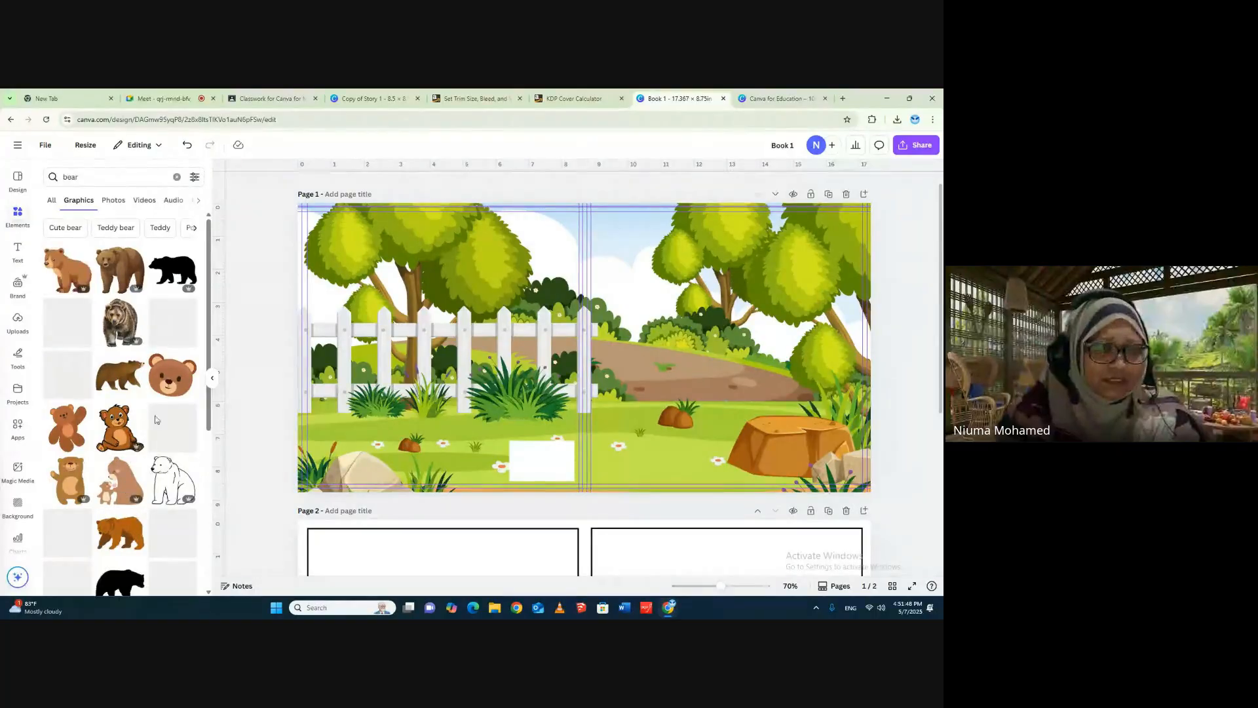
{"action": "scroll", "coordinate": [168, 347], "scroll_direction": "down", "scroll_amount": 3}
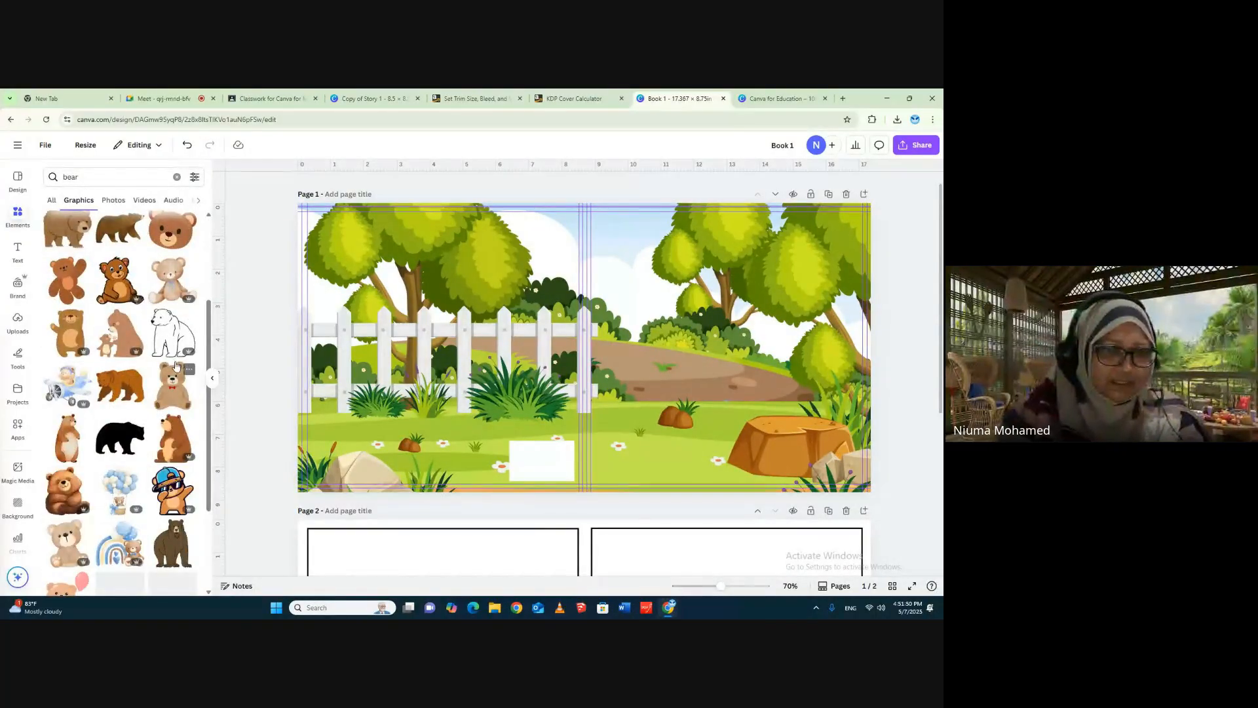
{"action": "scroll", "coordinate": [126, 425], "scroll_direction": "down", "scroll_amount": 6}
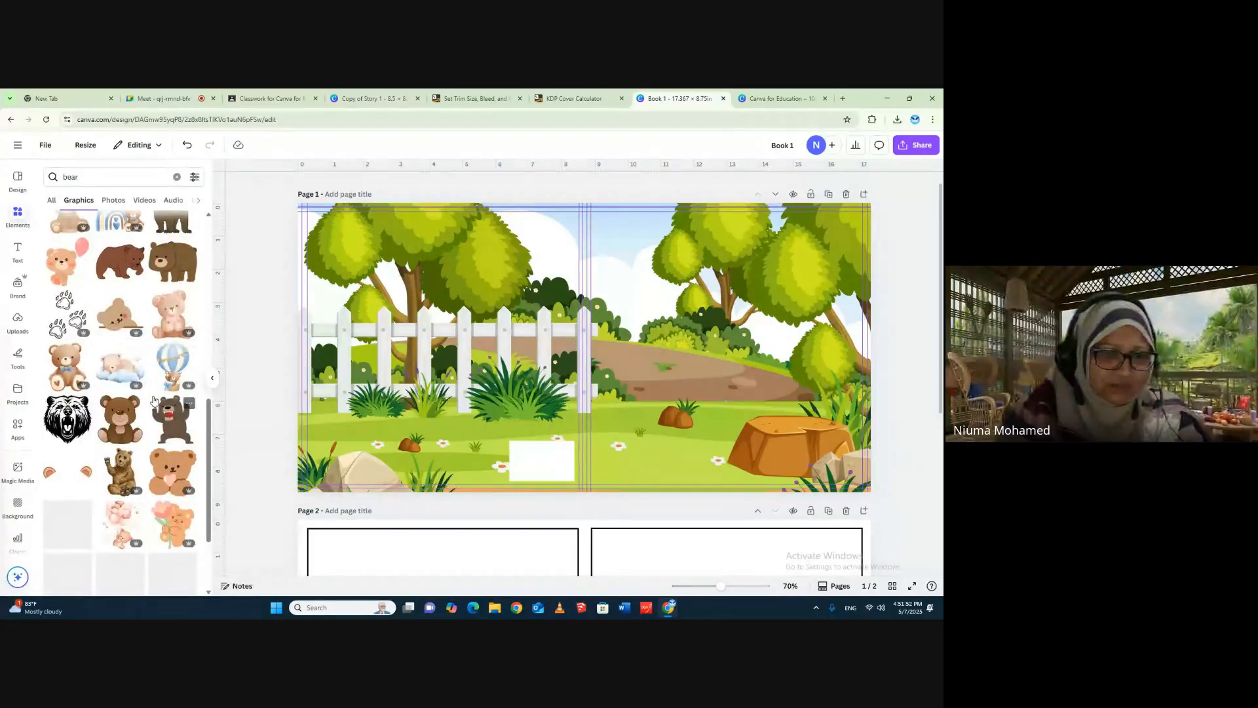
{"action": "scroll", "coordinate": [185, 583], "scroll_direction": "down", "scroll_amount": 3}
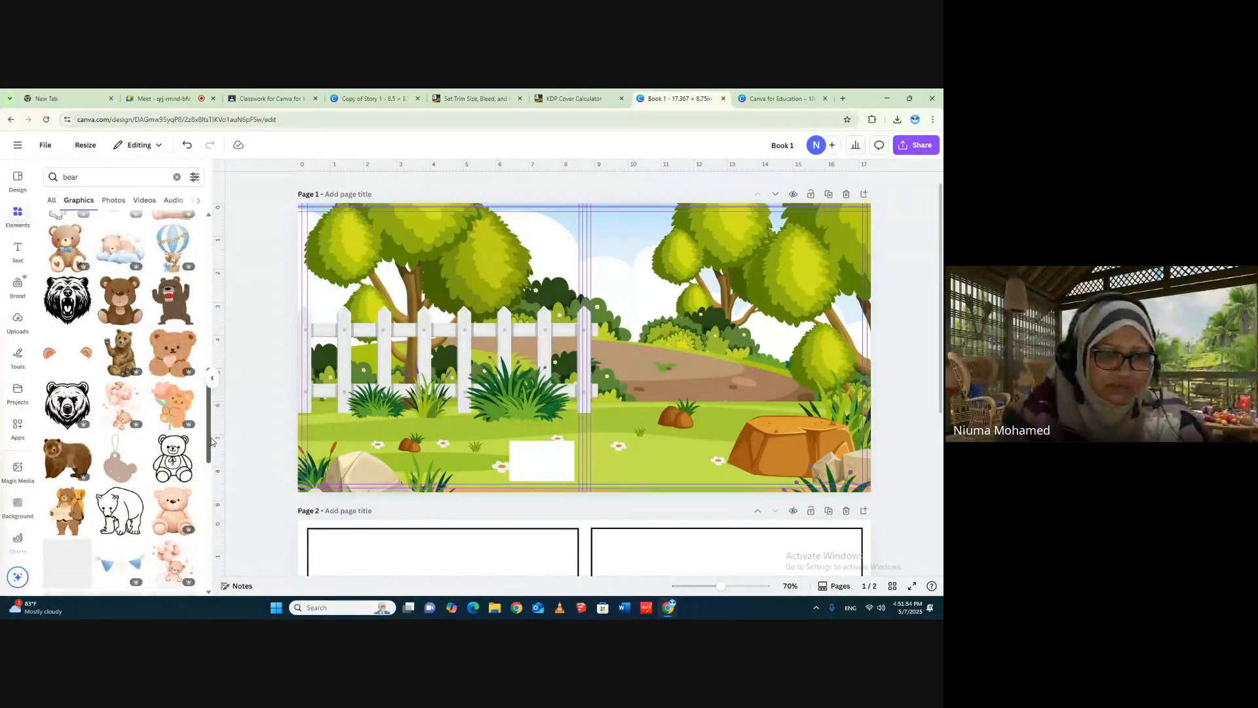
{"action": "scroll", "coordinate": [208, 448], "scroll_direction": "down", "scroll_amount": 3}
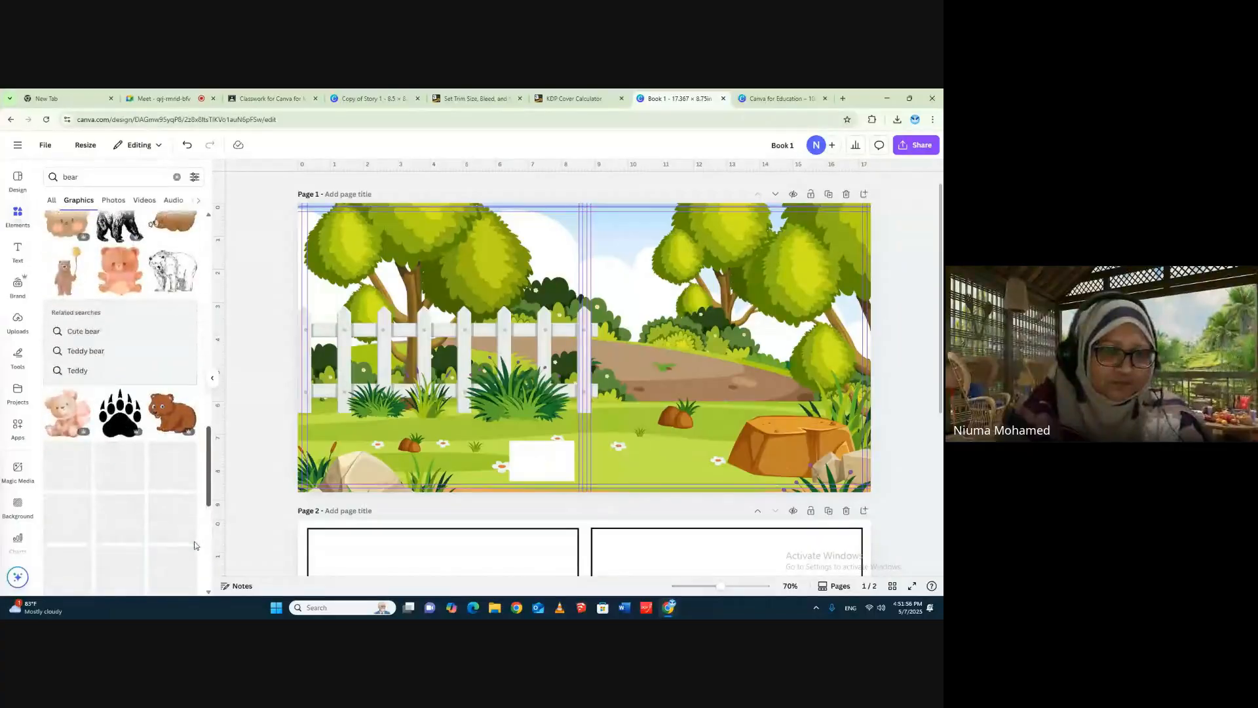
{"action": "scroll", "coordinate": [194, 554], "scroll_direction": "down", "scroll_amount": 2}
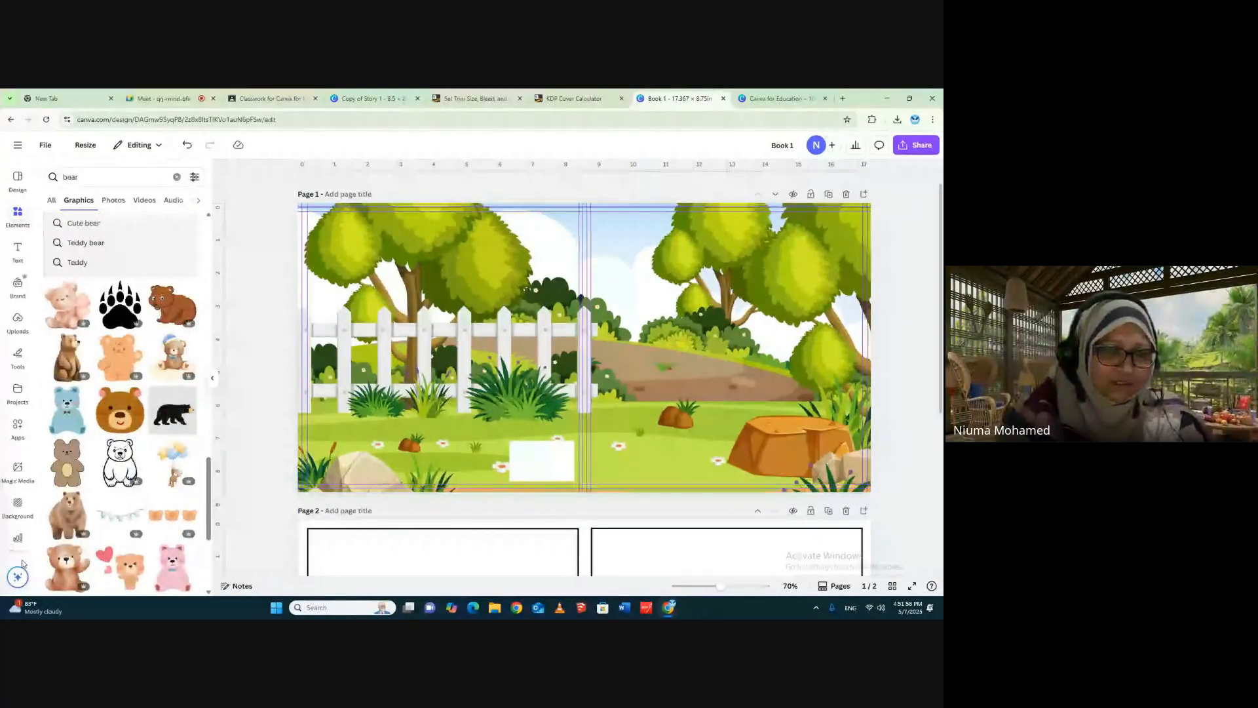
- Generate Magic Media images from the prompt "a smiling bear"
{"action": "left_click", "coordinate": [18, 468]}
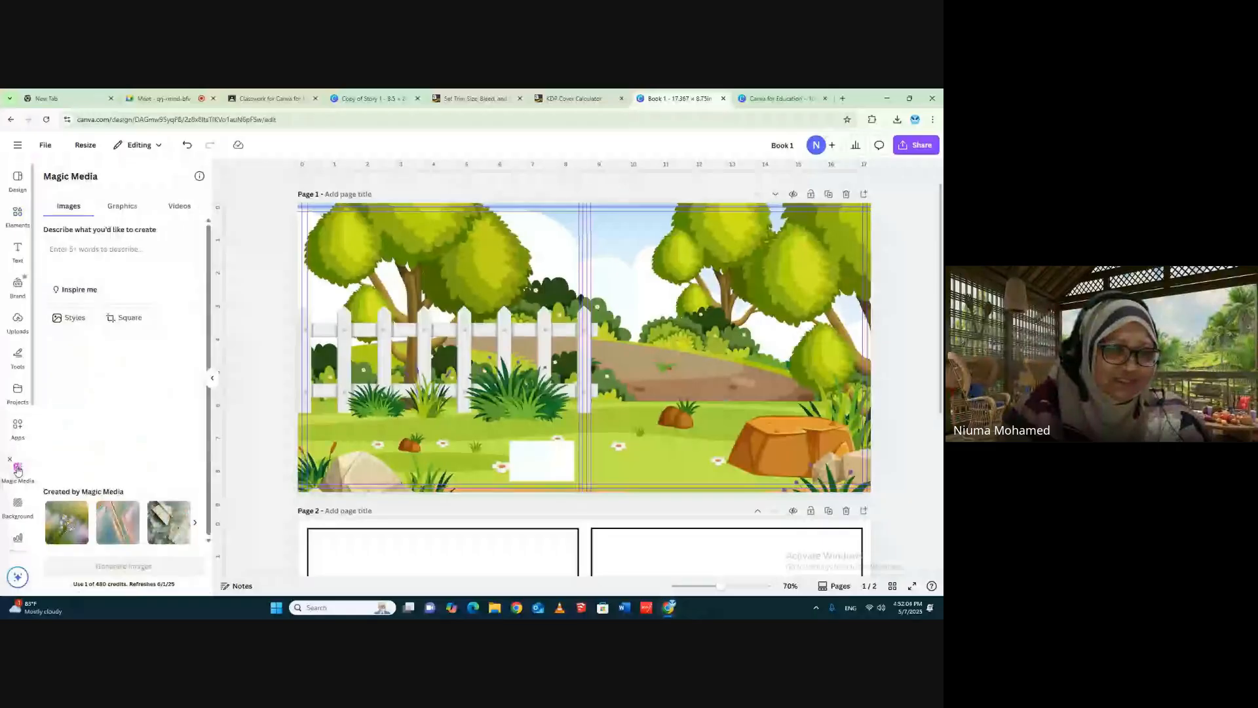
{"action": "left_click", "coordinate": [87, 256]}
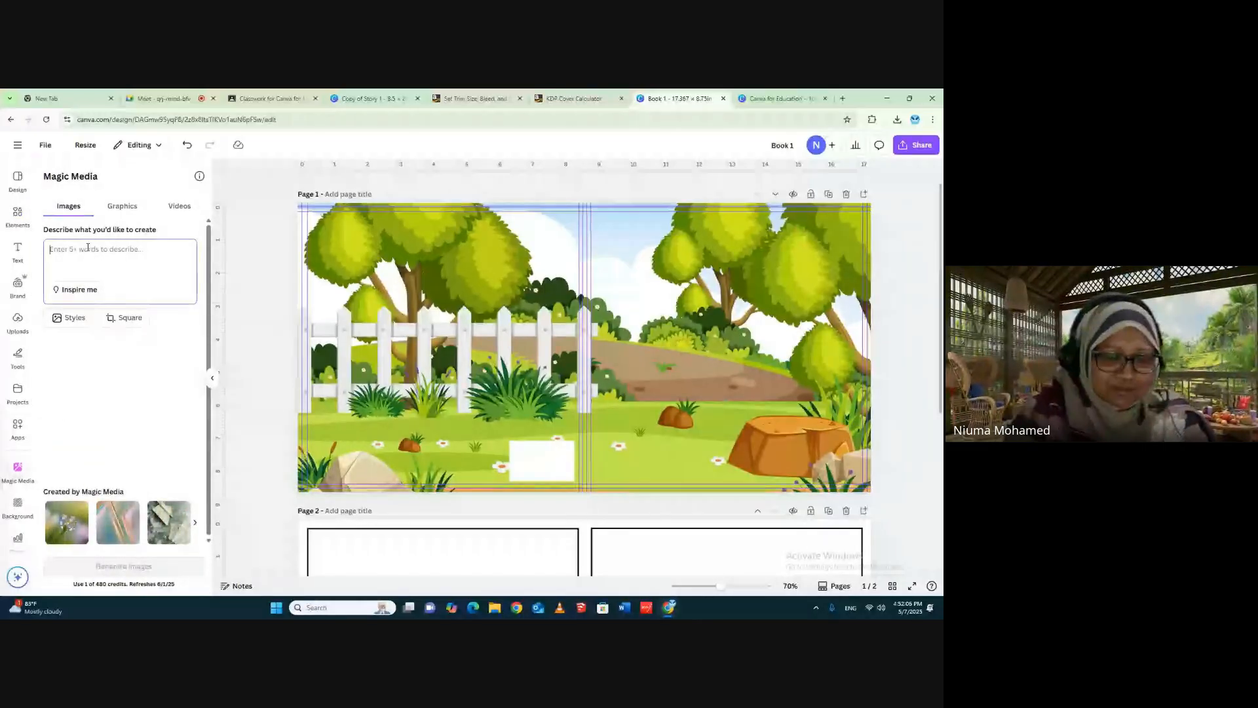
{"action": "type", "text": "please"}
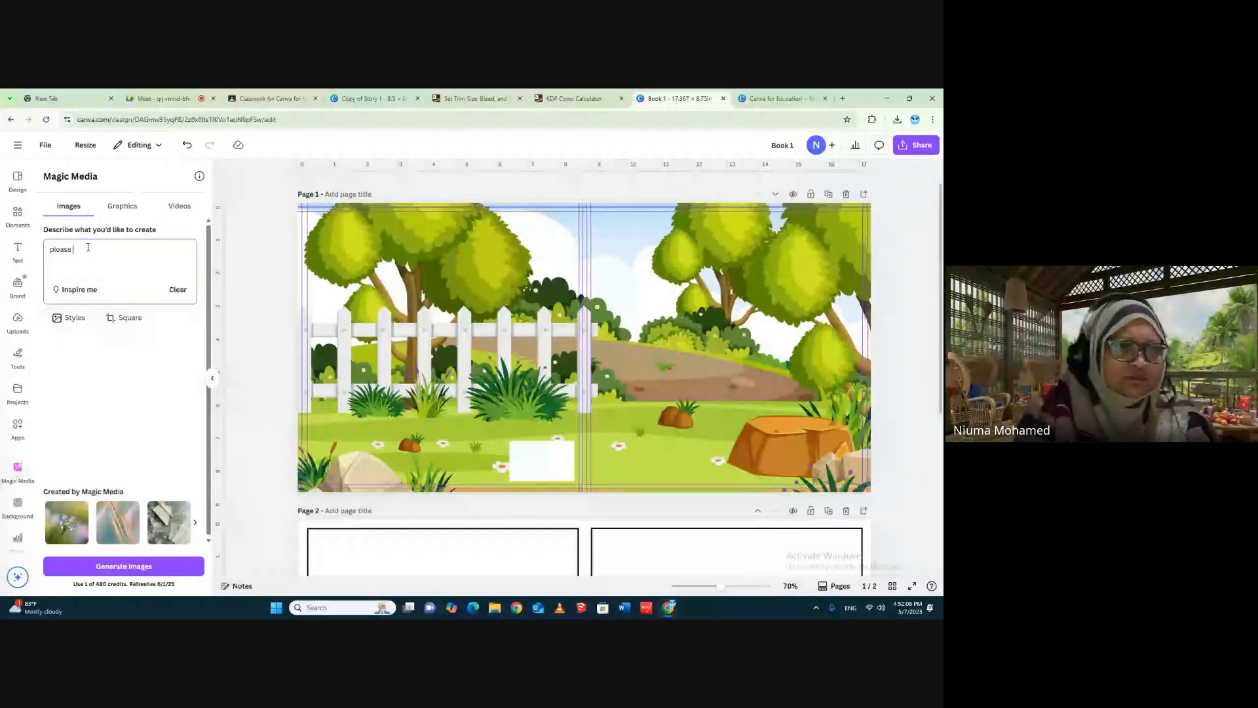
{"action": "key", "text": "BackSpace"}
{"action": "key", "text": "BackSpace"}
{"action": "key", "text": "BackSpace"}
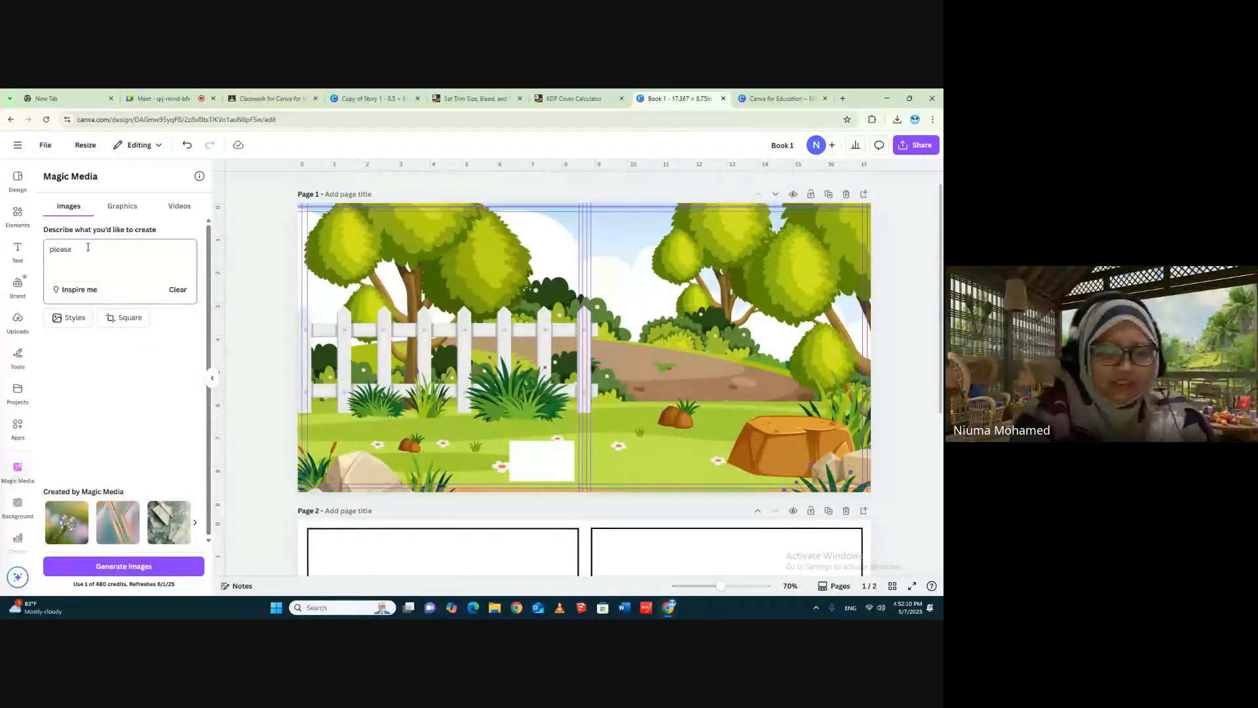
{"action": "key", "text": "BackSpace"}
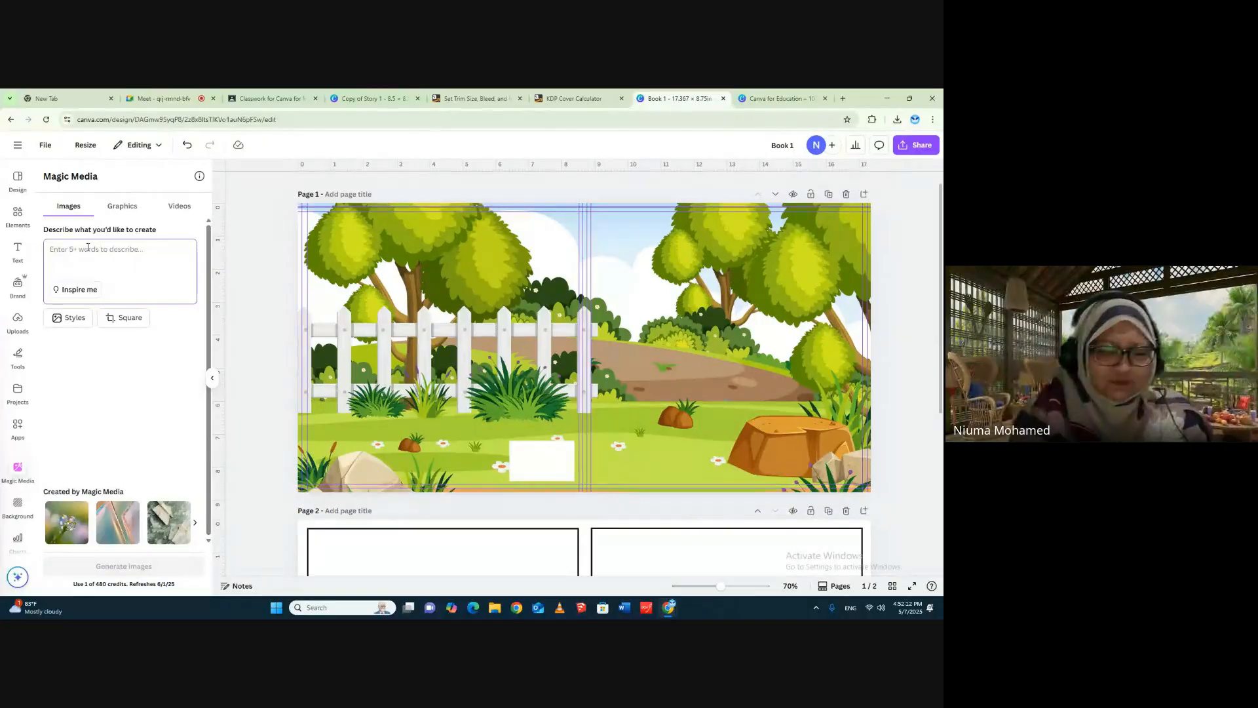
{"action": "type", "text": "a smiling bear"}
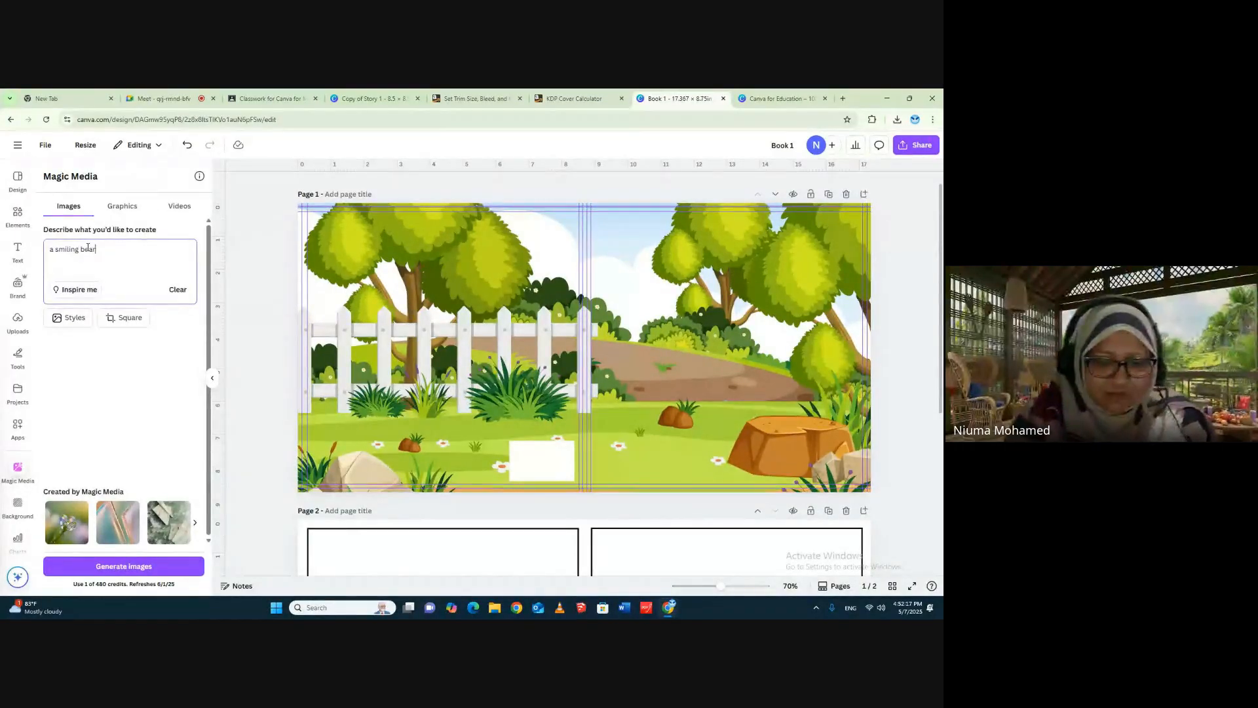
{"action": "key", "text": "Return"}
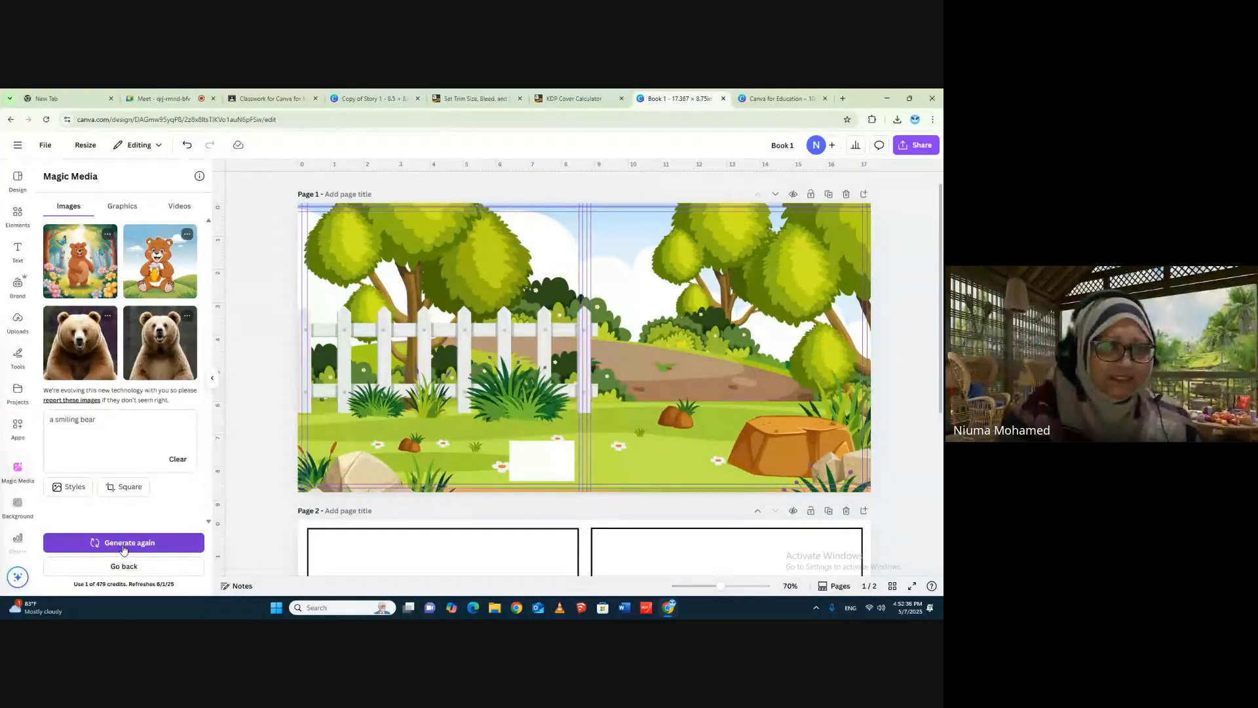
- Place the generated forest bear image on the front cover and remove its background, generating another set of bear images meanwhile
{"action": "left_click", "coordinate": [76, 267]}
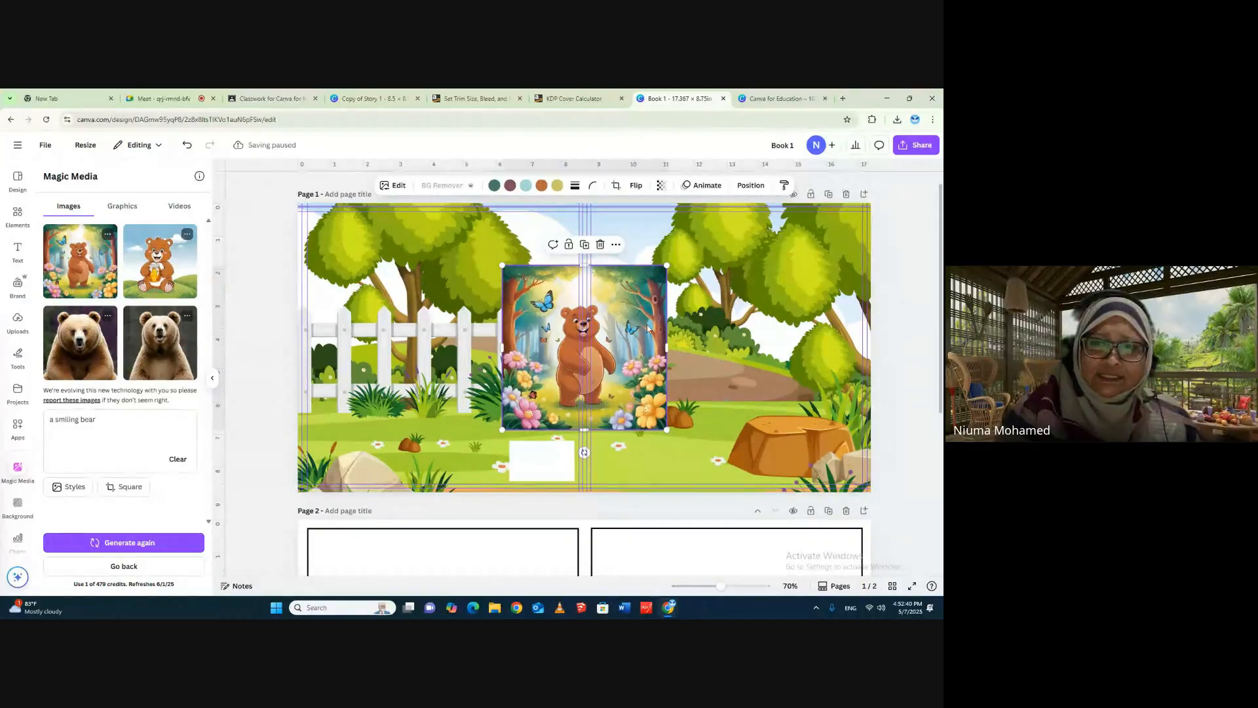
{"action": "left_click", "coordinate": [110, 545]}
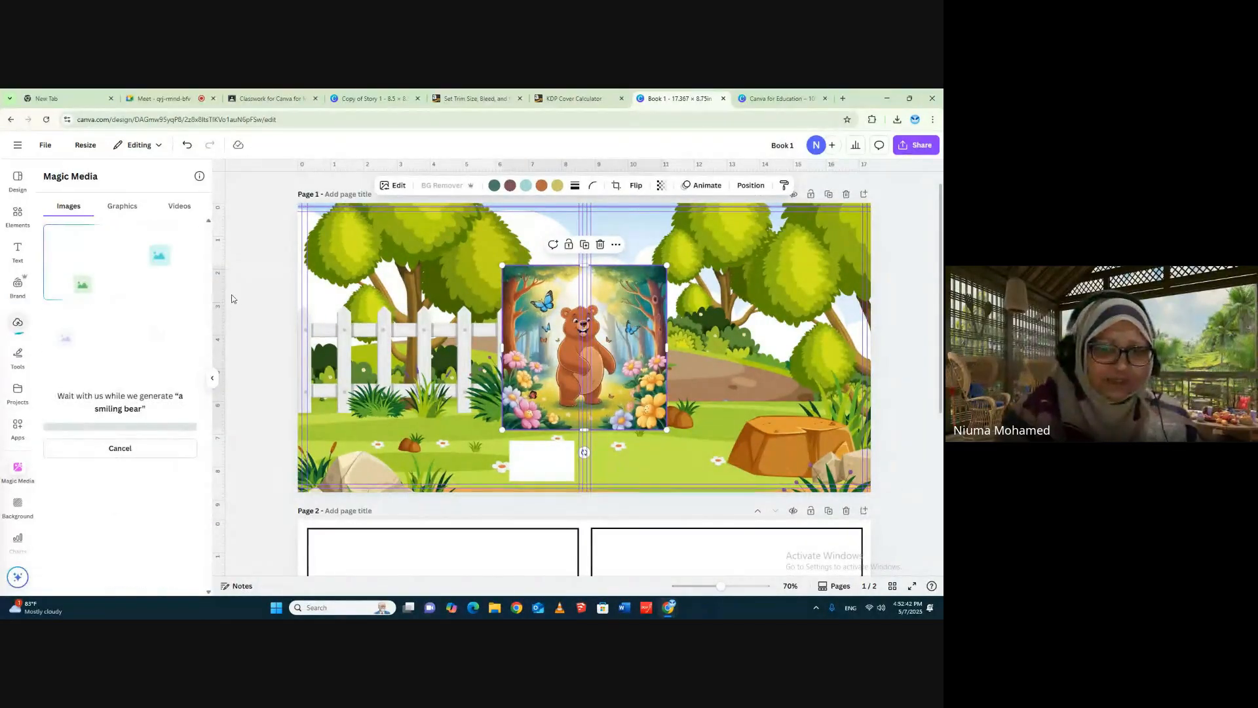
{"action": "left_click_drag", "start_coordinate": [644, 327], "coordinate": [752, 340]}
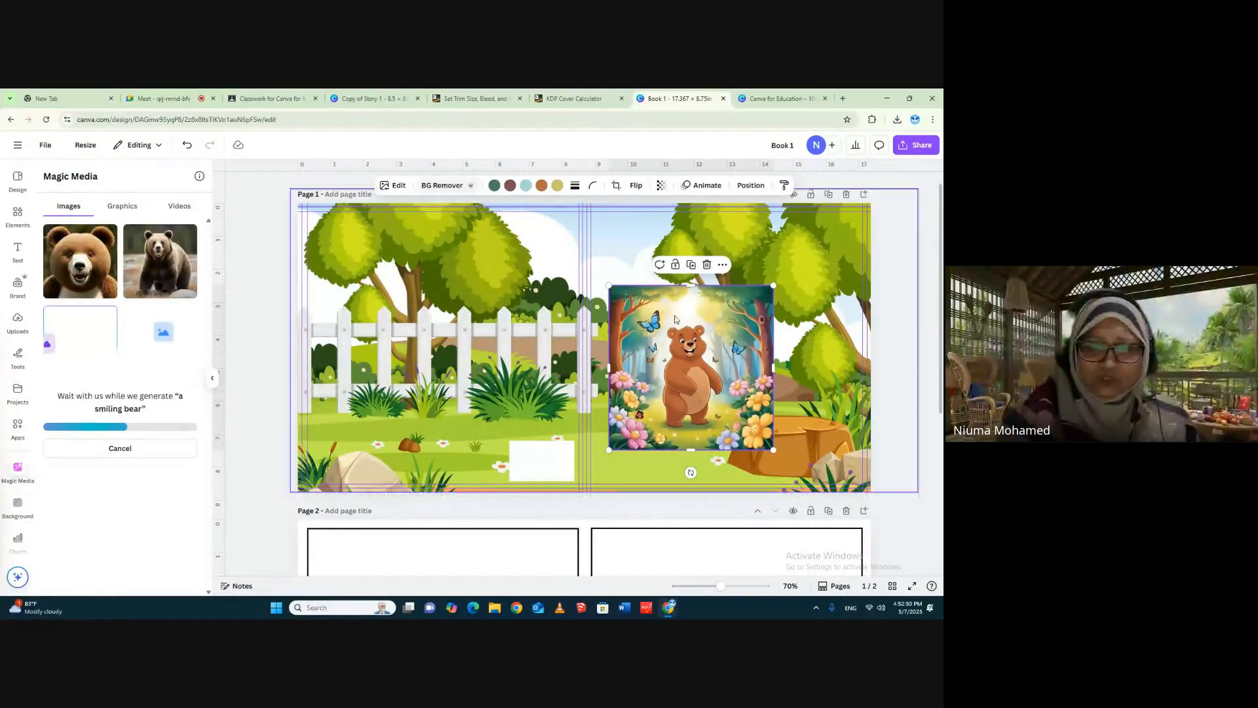
{"action": "left_click", "coordinate": [444, 187]}
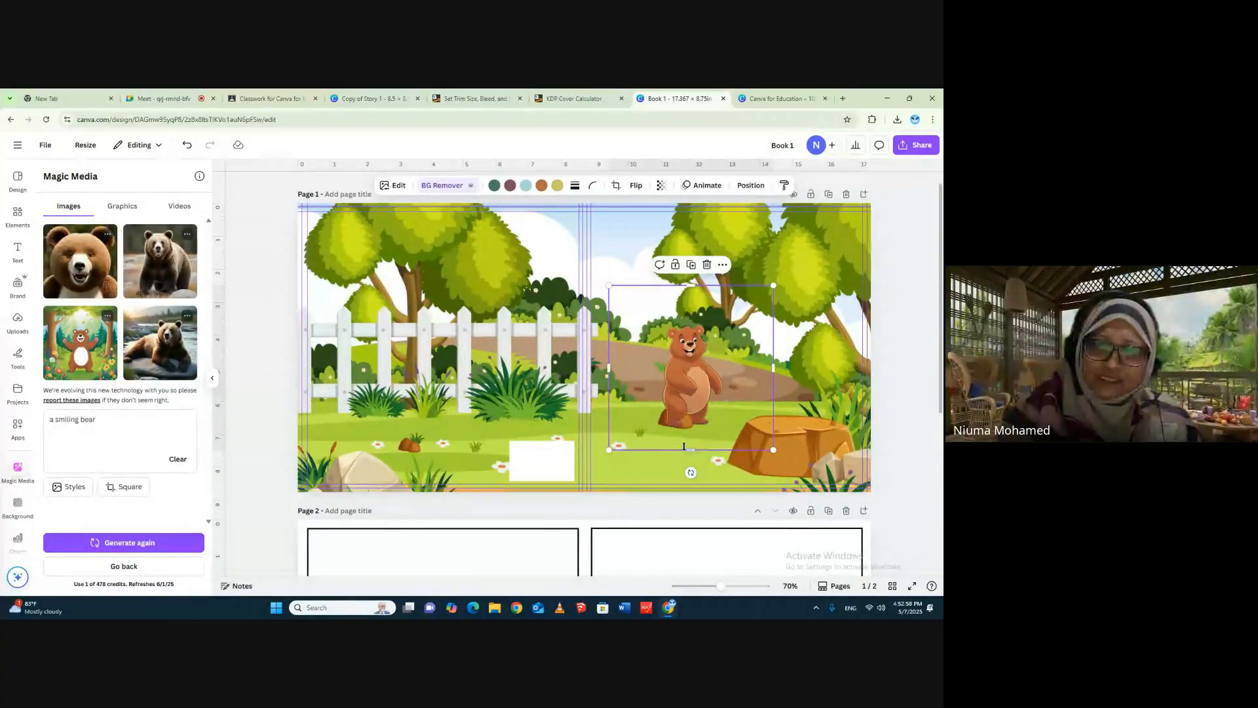
- Shift the bear on the front cover and crop the empty margins of its image close around the figure on all sides
{"action": "left_click_drag", "start_coordinate": [689, 399], "coordinate": [654, 433]}
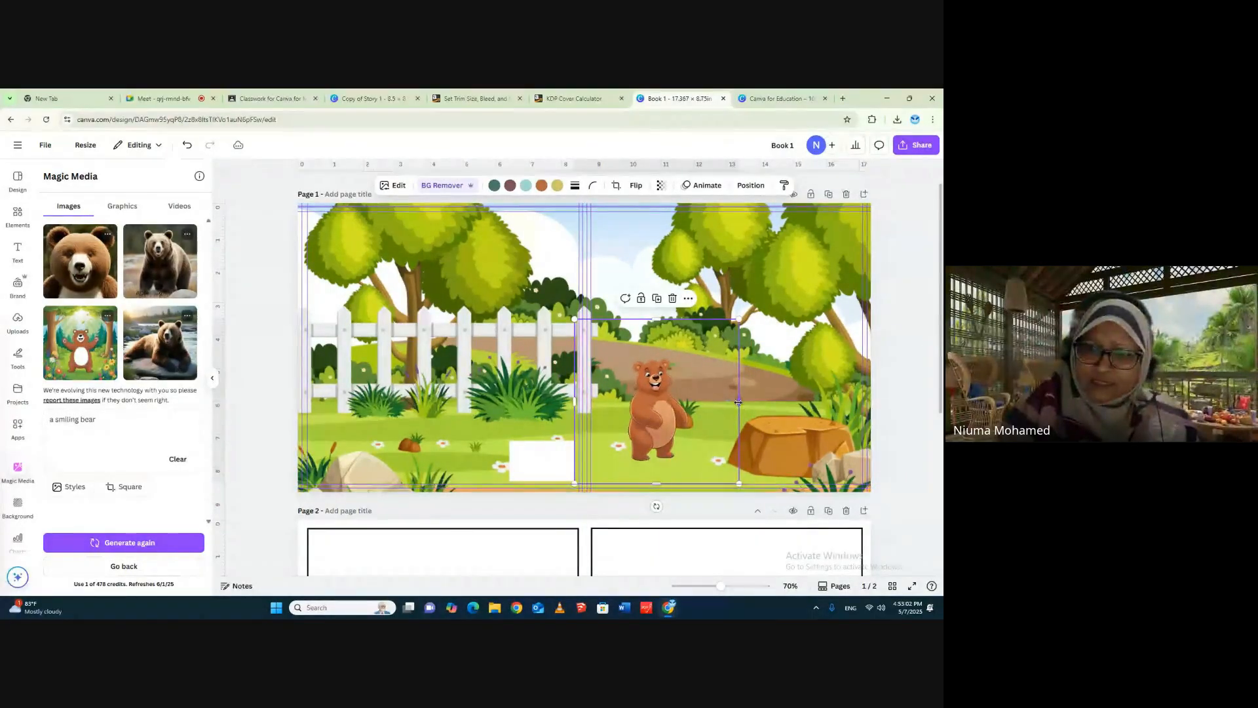
{"action": "mouse_move", "coordinate": [708, 390]}
{"action": "left_mouse_down"}
{"action": "mouse_move", "coordinate": [740, 378]}
{"action": "mouse_move", "coordinate": [717, 391]}
{"action": "left_mouse_up"}
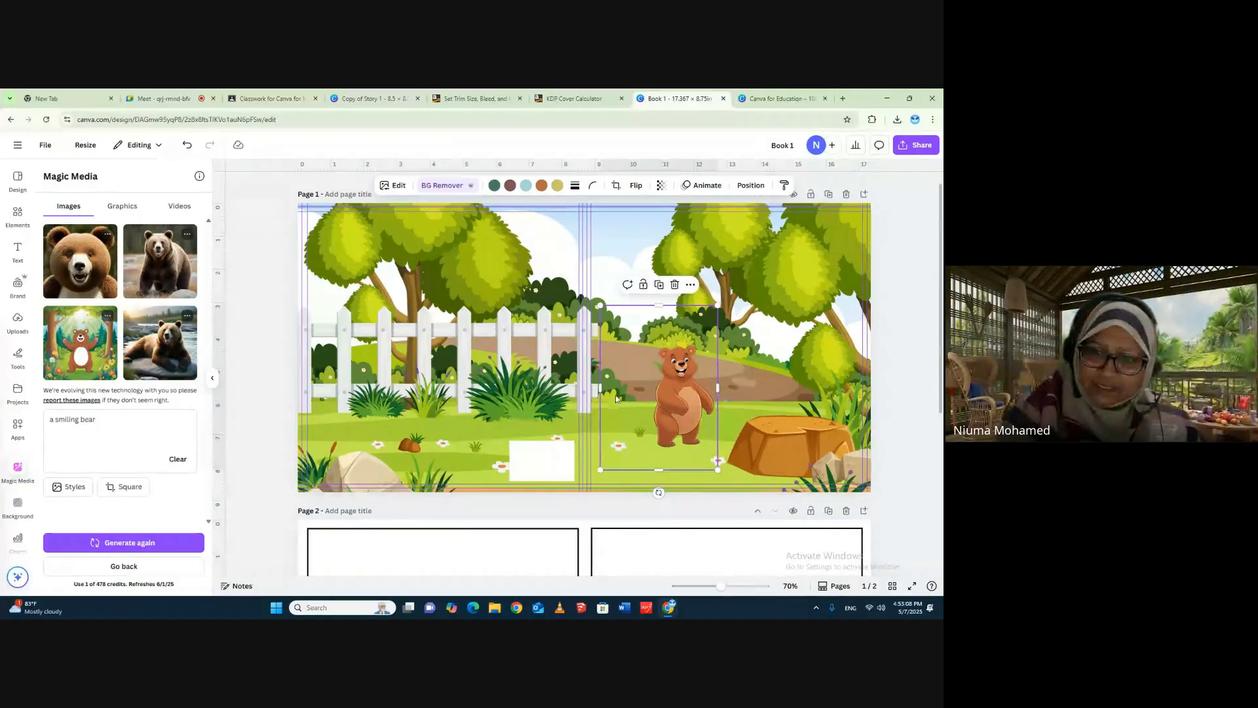
{"action": "left_click_drag", "start_coordinate": [600, 389], "coordinate": [649, 394]}
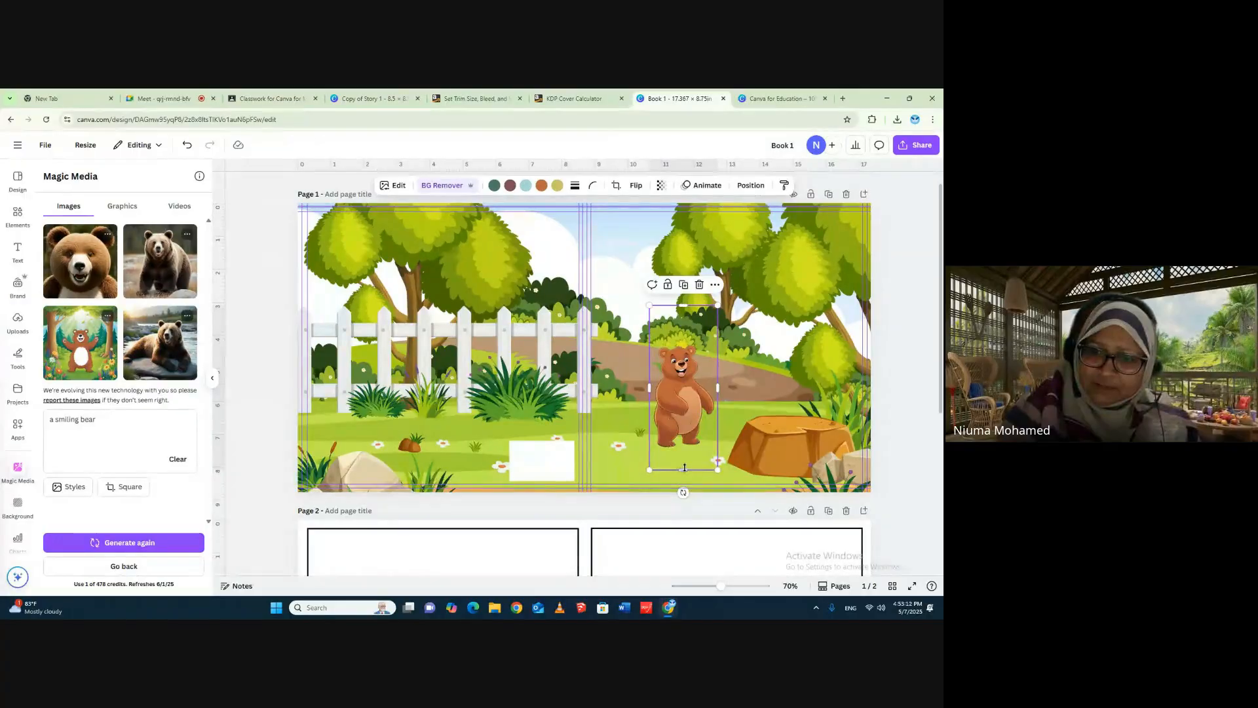
{"action": "left_click_drag", "start_coordinate": [681, 469], "coordinate": [681, 448]}
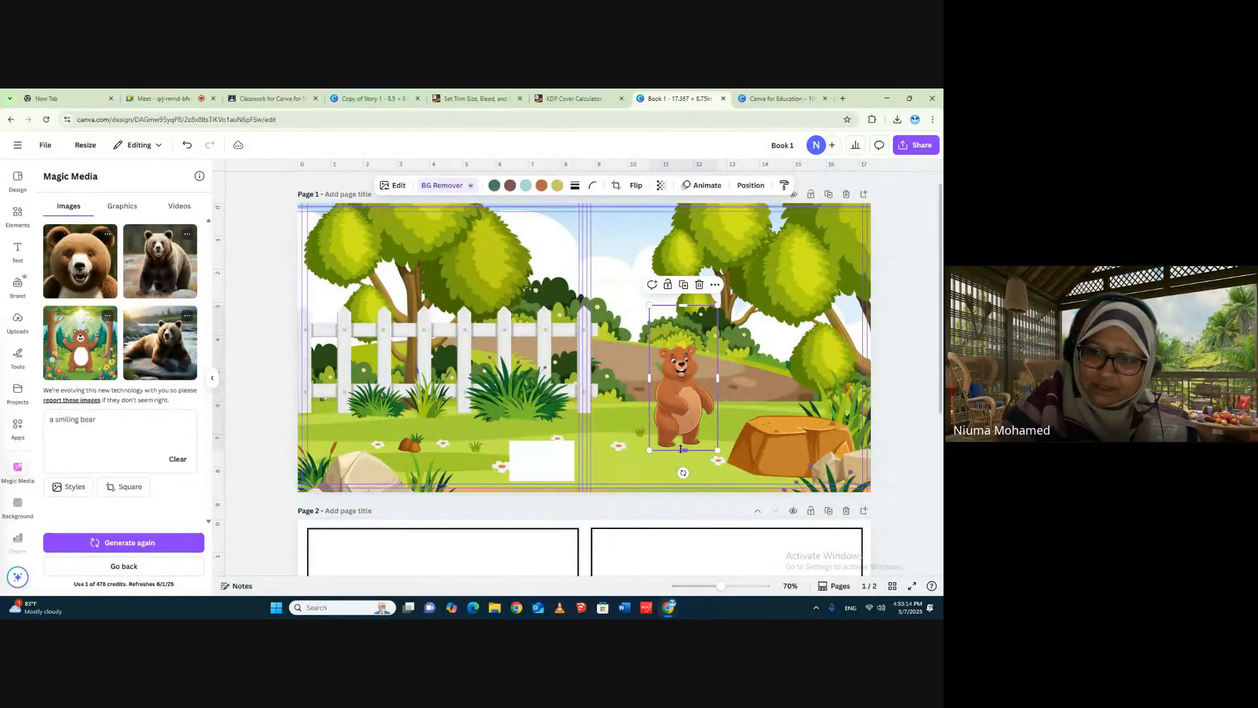
{"action": "left_click_drag", "start_coordinate": [681, 306], "coordinate": [681, 340]}
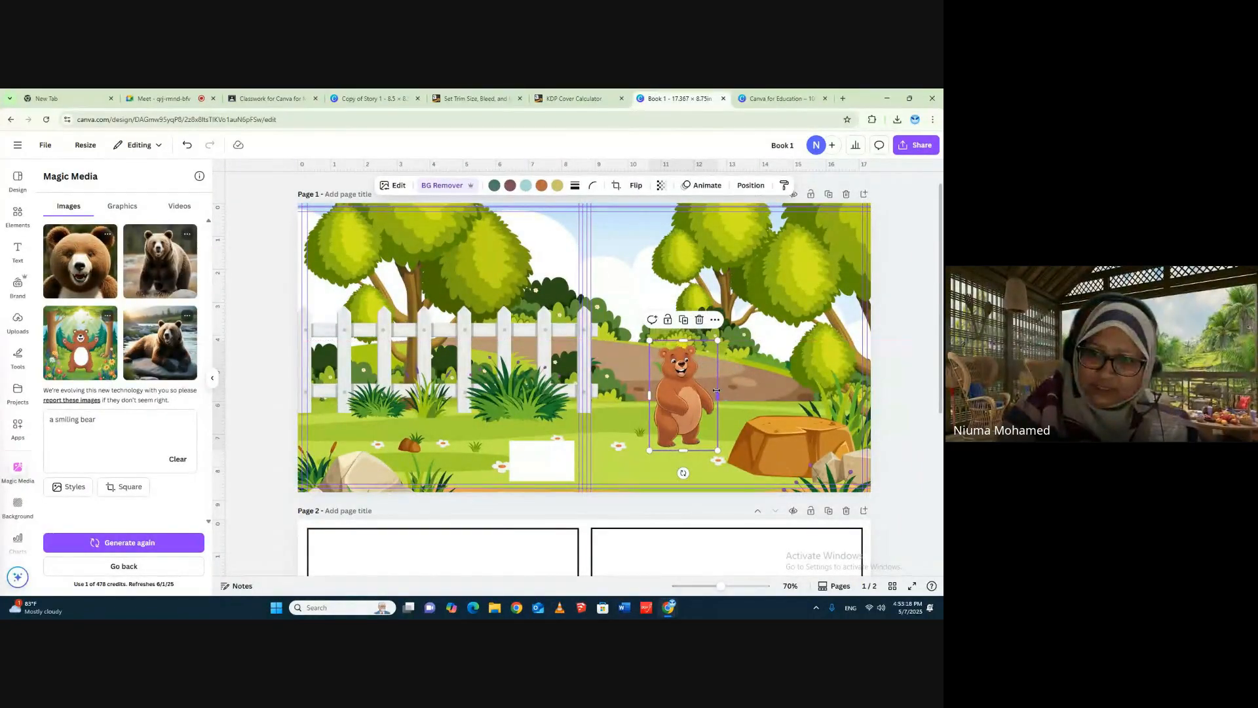
{"action": "left_click_drag", "start_coordinate": [716, 395], "coordinate": [713, 395]}
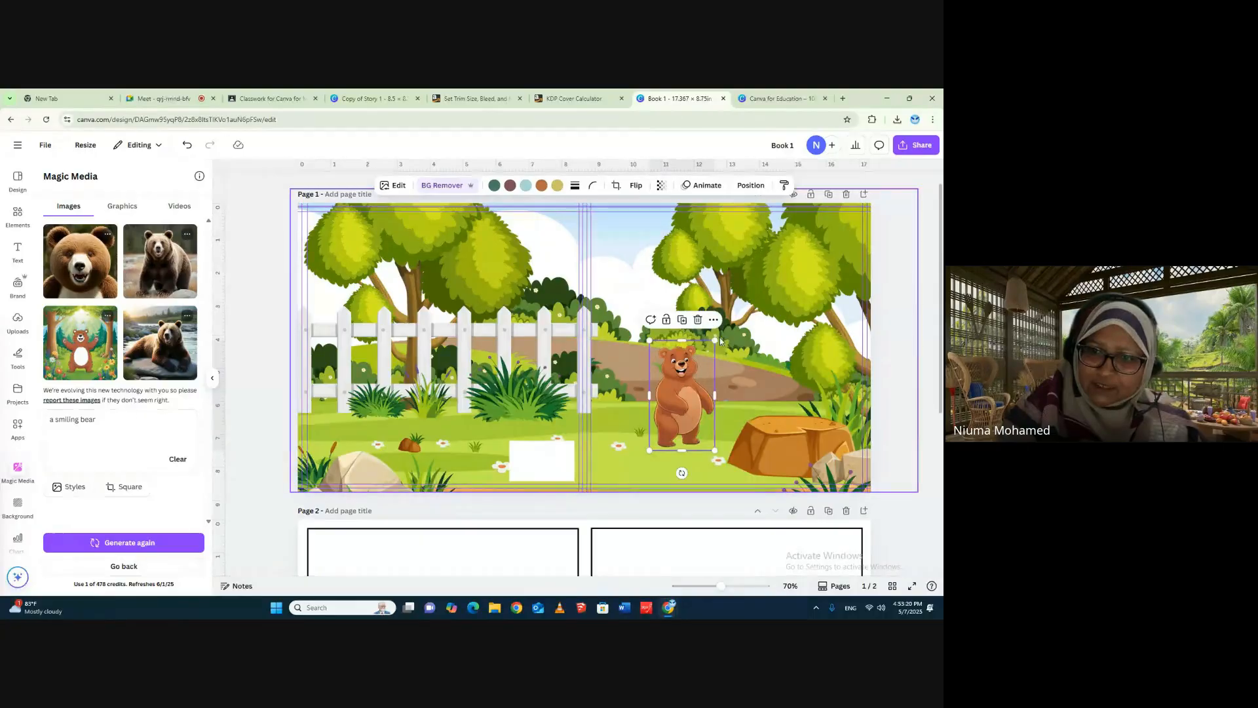
- Enlarge the cropped bear and position it on the front cover's grass beside the tree stump
{"action": "left_click_drag", "start_coordinate": [714, 340], "coordinate": [759, 266]}
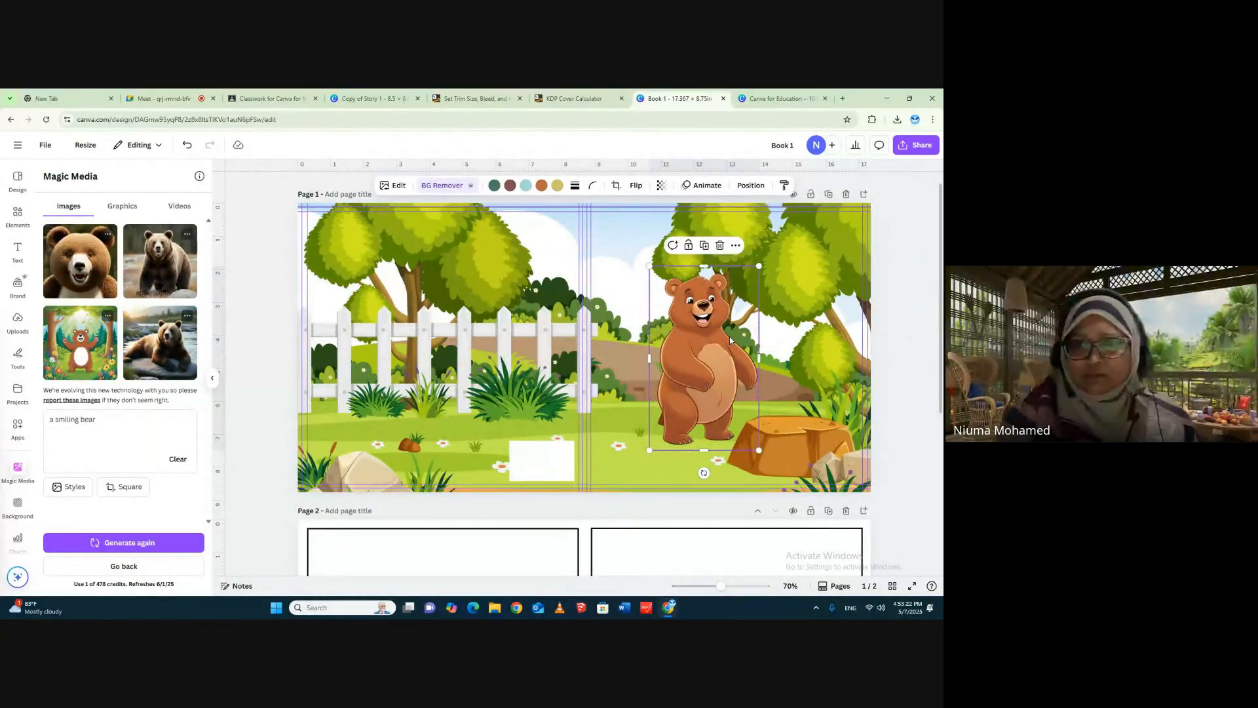
{"action": "left_click_drag", "start_coordinate": [727, 337], "coordinate": [695, 352]}
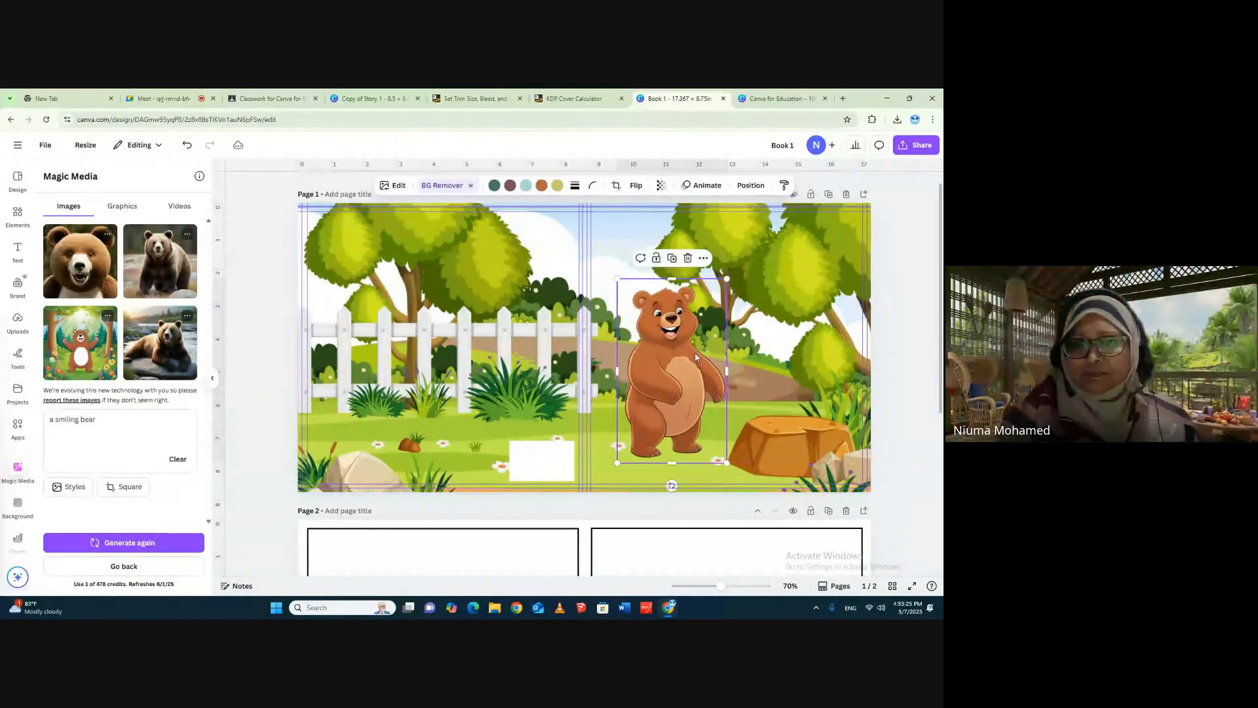
{"action": "left_click", "coordinate": [904, 312]}
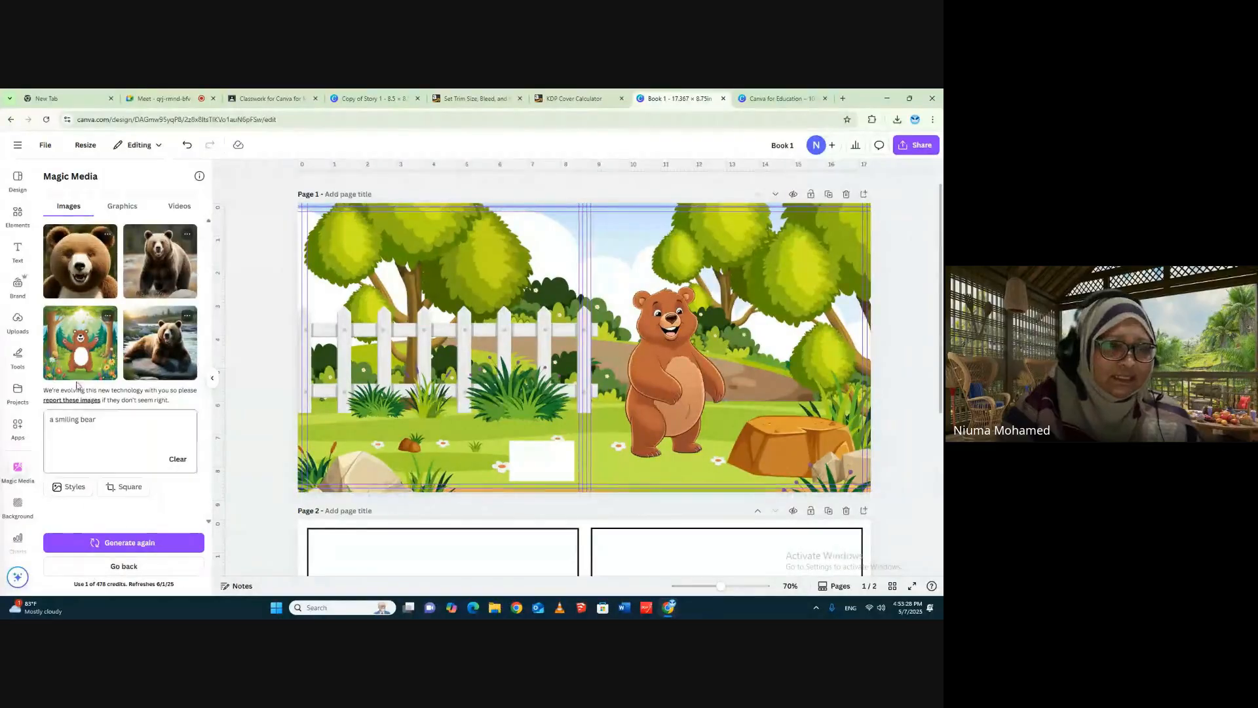
- Generate Magic Media images from the prompt "a turtle" and switch to the graphics generator
{"action": "left_click", "coordinate": [82, 421]}
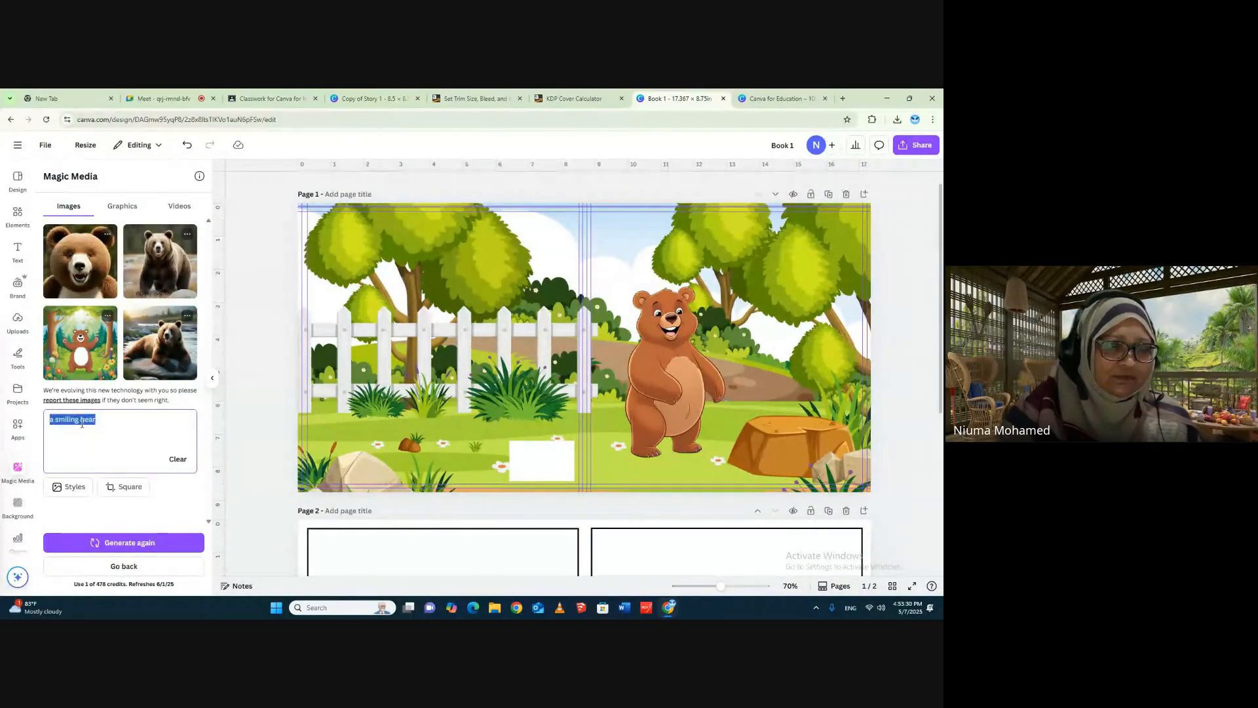
{"action": "type", "text": "a"}
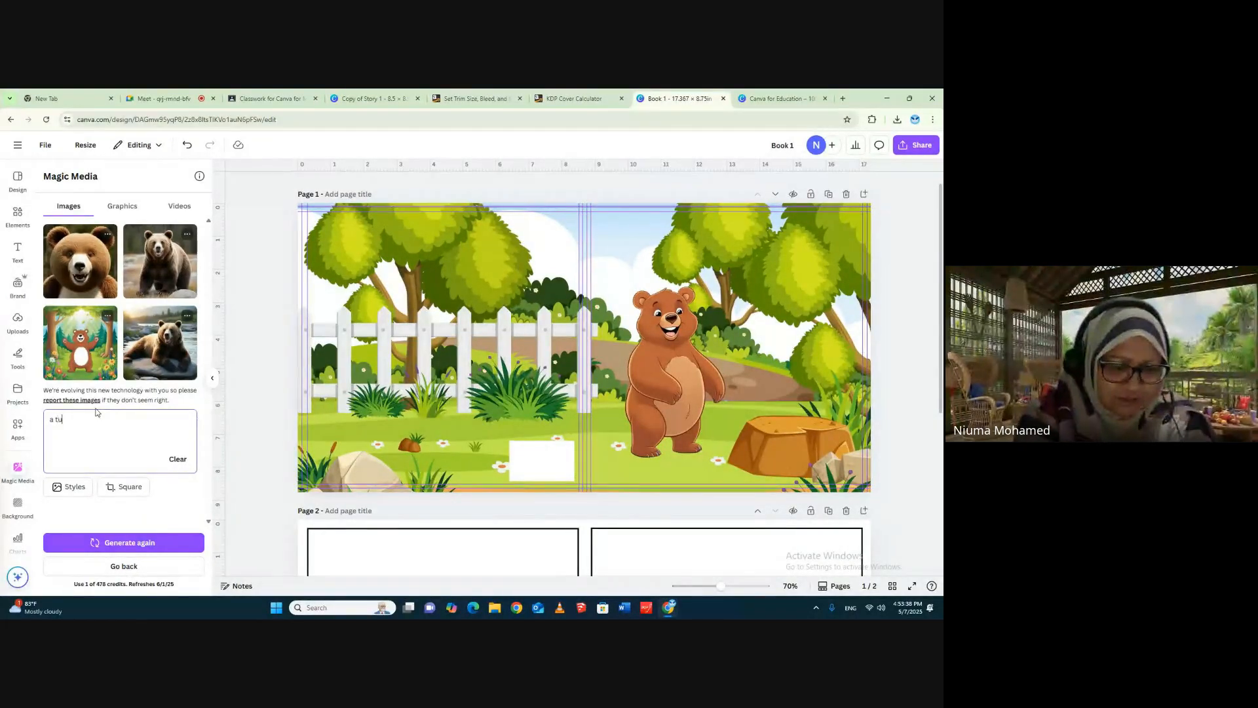
{"action": "type", "text": "turtle"}
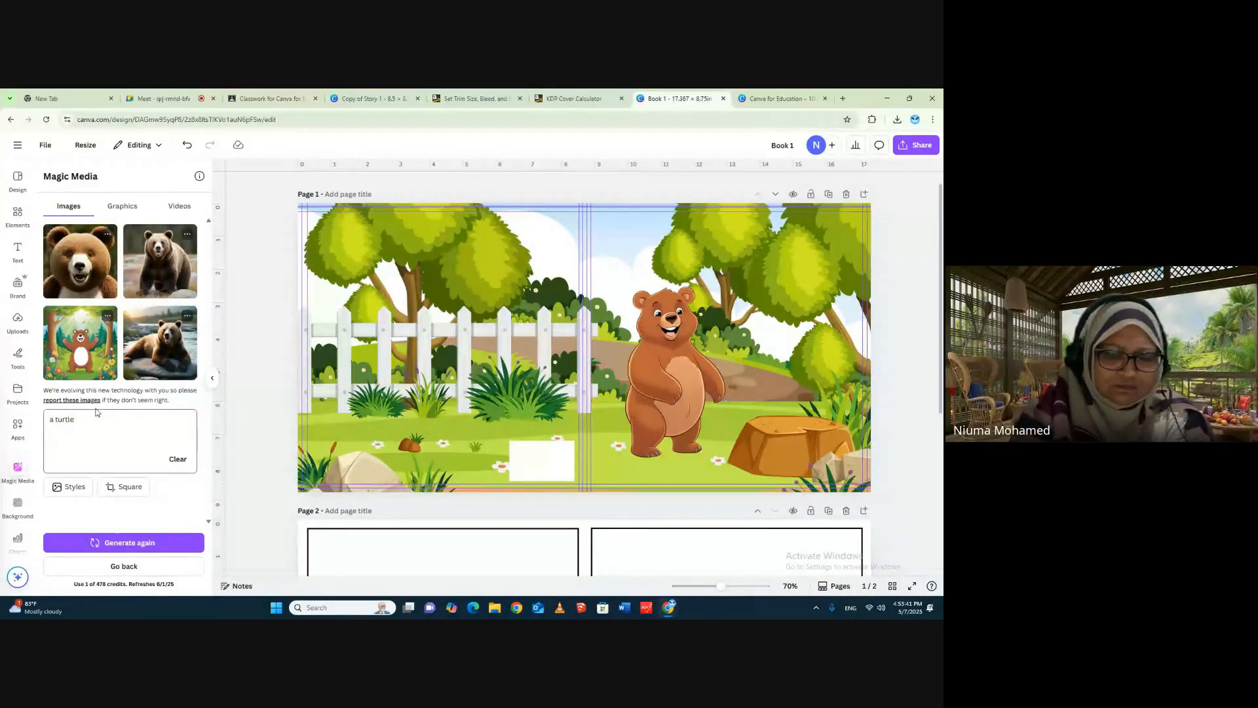
{"action": "key", "text": "Return"}
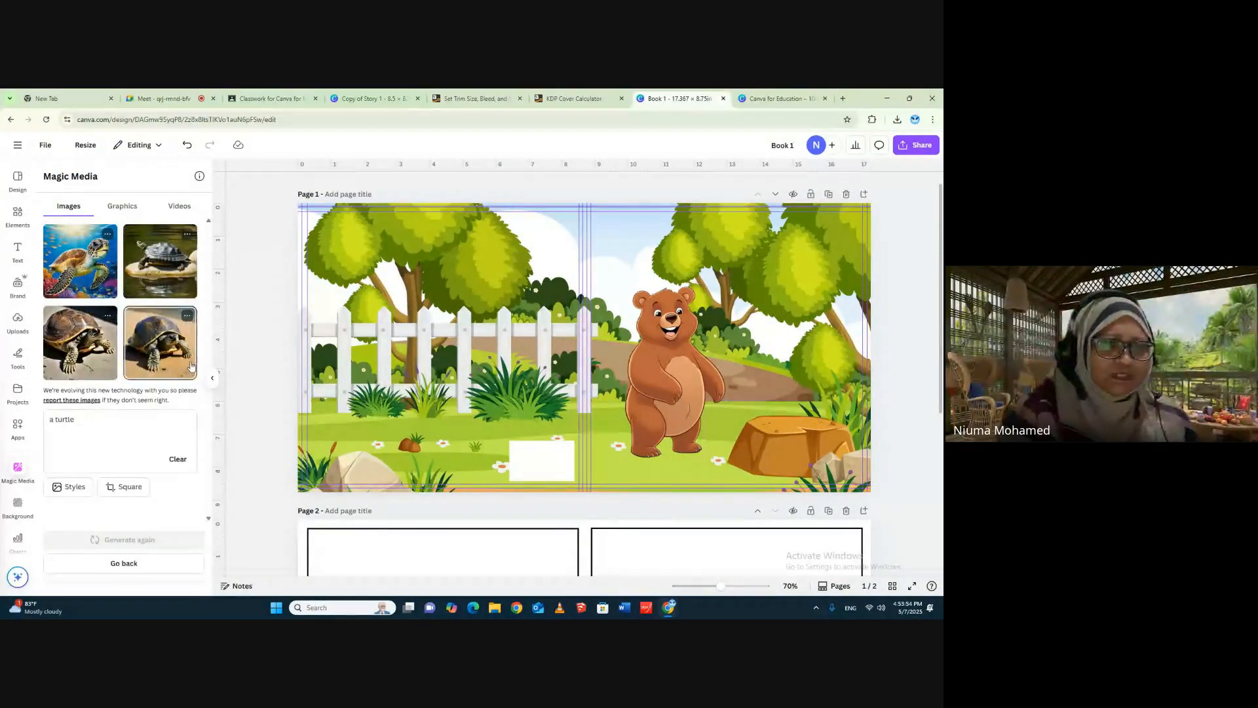
{"action": "left_click", "coordinate": [128, 207]}
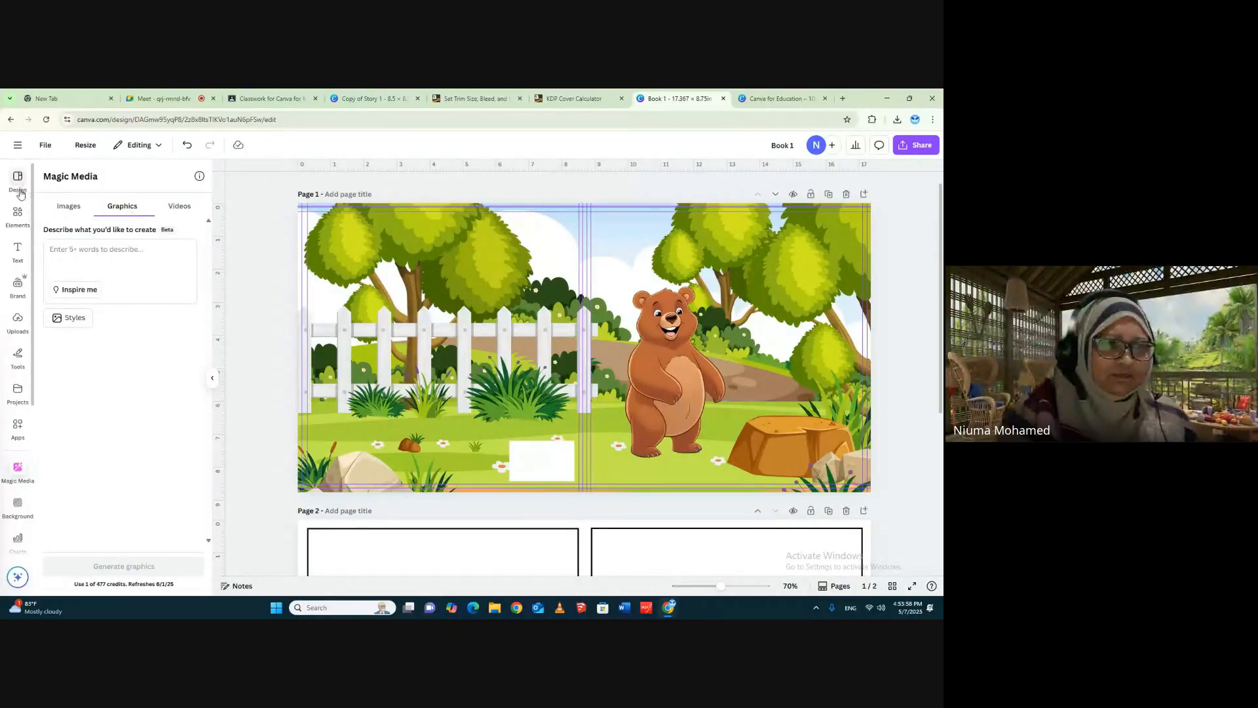
- Search the element graphics for "turtle" instead of "bear"
{"action": "left_click", "coordinate": [18, 215]}
{"action": "left_click", "coordinate": [76, 177]}
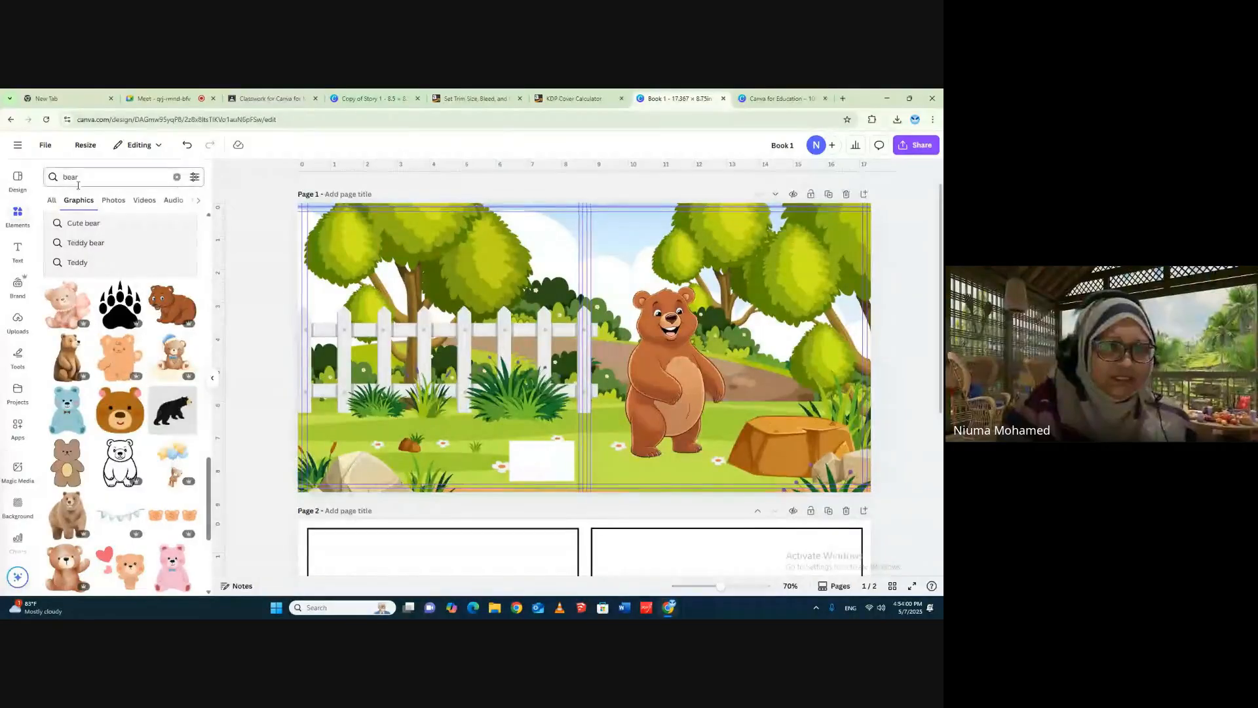
{"action": "double_click", "coordinate": [77, 176]}
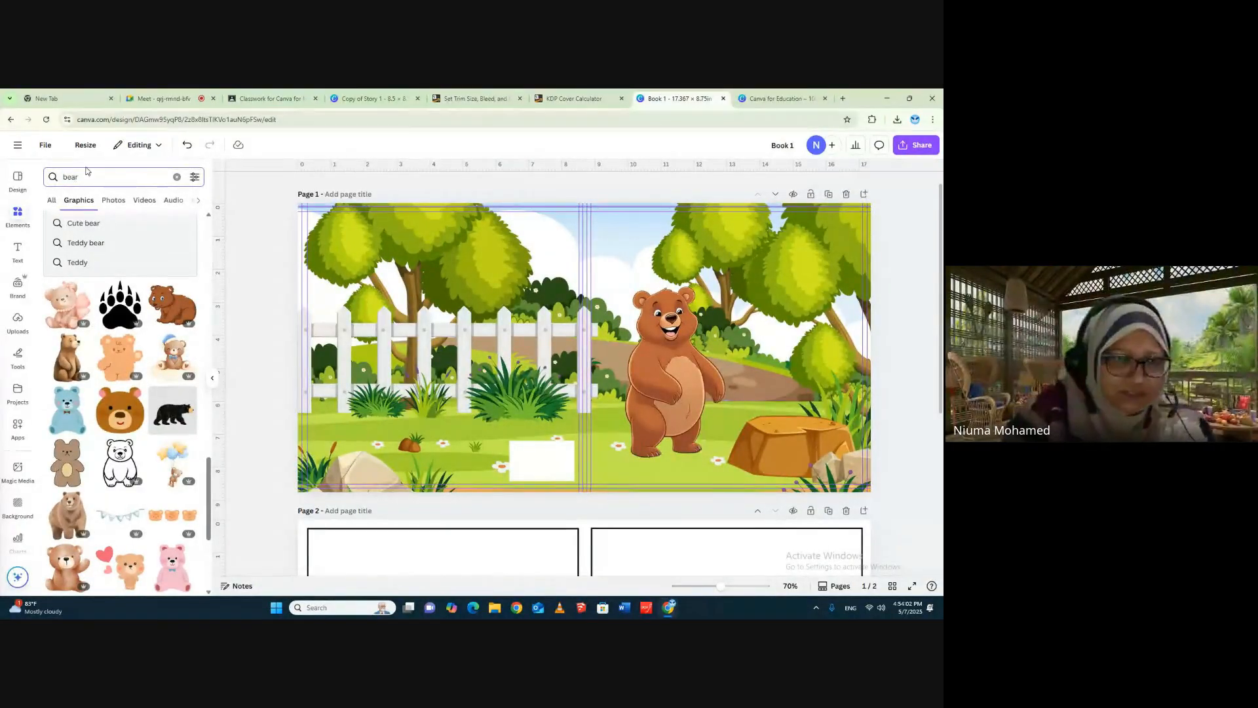
{"action": "double_click", "coordinate": [71, 178]}
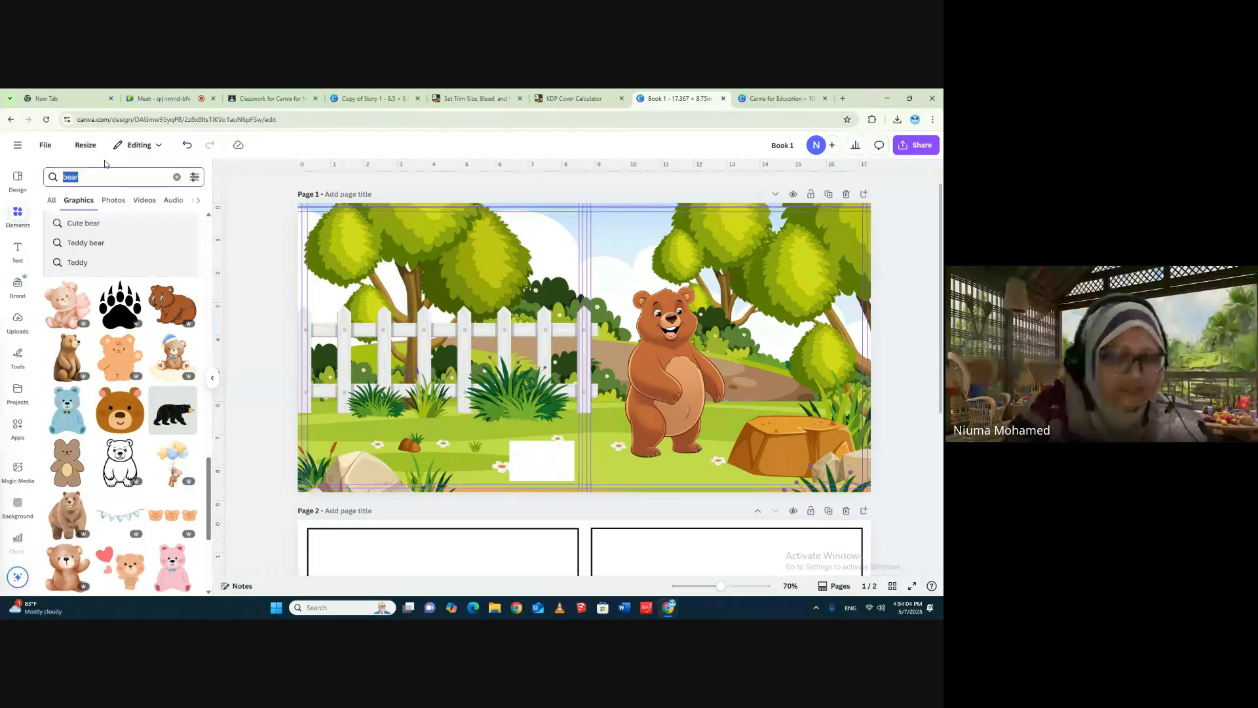
{"action": "type", "text": "tur"}
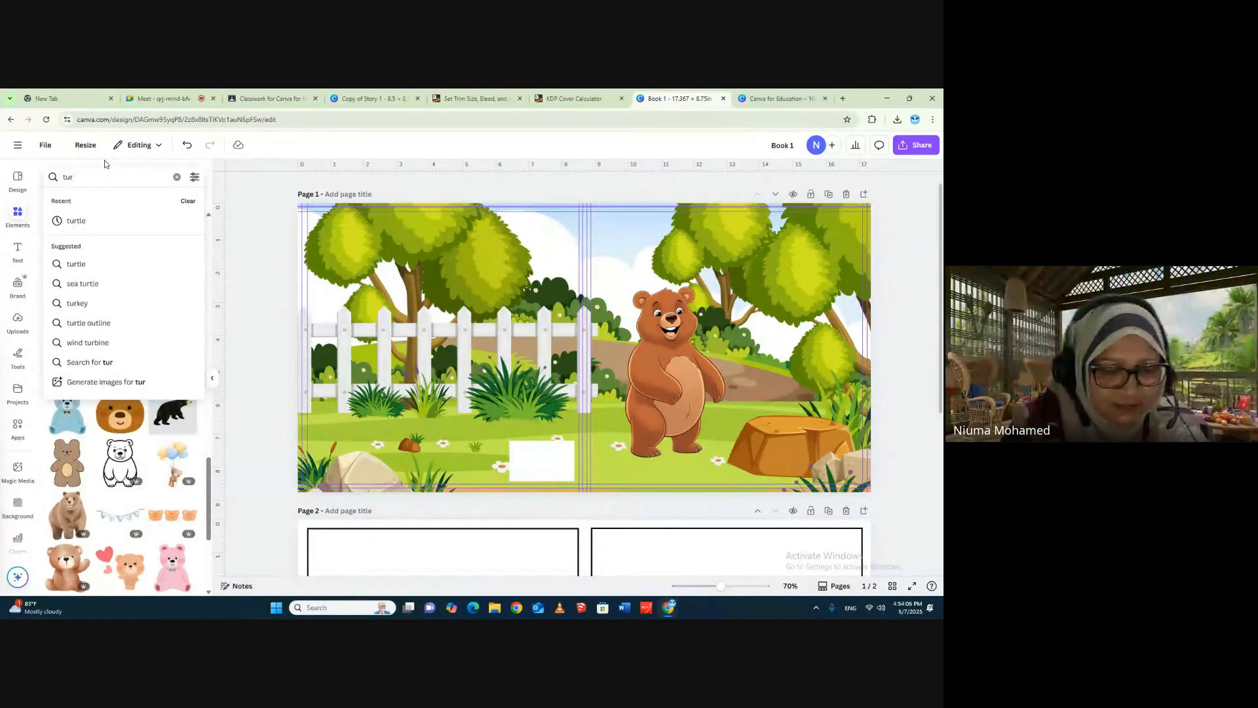
{"action": "type", "text": "tle"}
{"action": "key", "text": "Return"}
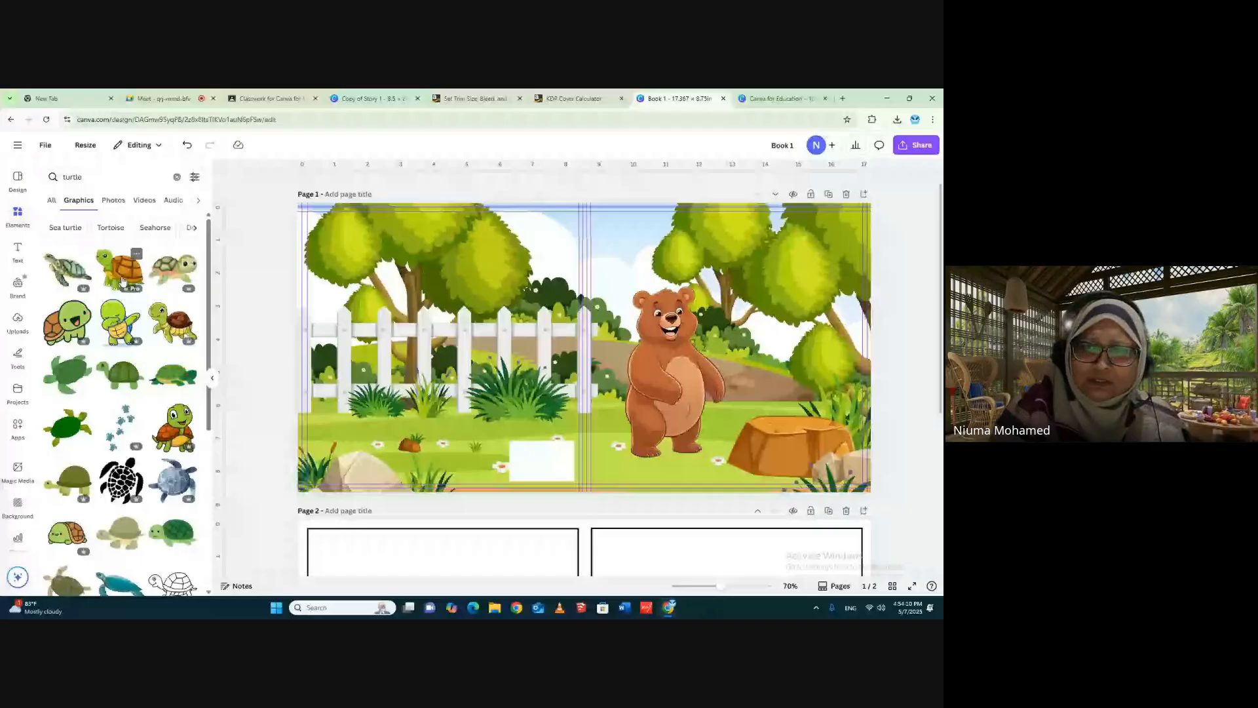
- Add the green turtle graphic with the orange-brown shell, shrink it and place it on the front cover's tree stump
{"action": "left_click", "coordinate": [122, 280]}
{"action": "left_click_drag", "start_coordinate": [549, 329], "coordinate": [742, 342]}
{"action": "left_click_drag", "start_coordinate": [847, 307], "coordinate": [788, 357]}
{"action": "left_click_drag", "start_coordinate": [761, 398], "coordinate": [801, 398]}
{"action": "left_click", "coordinate": [889, 354]}
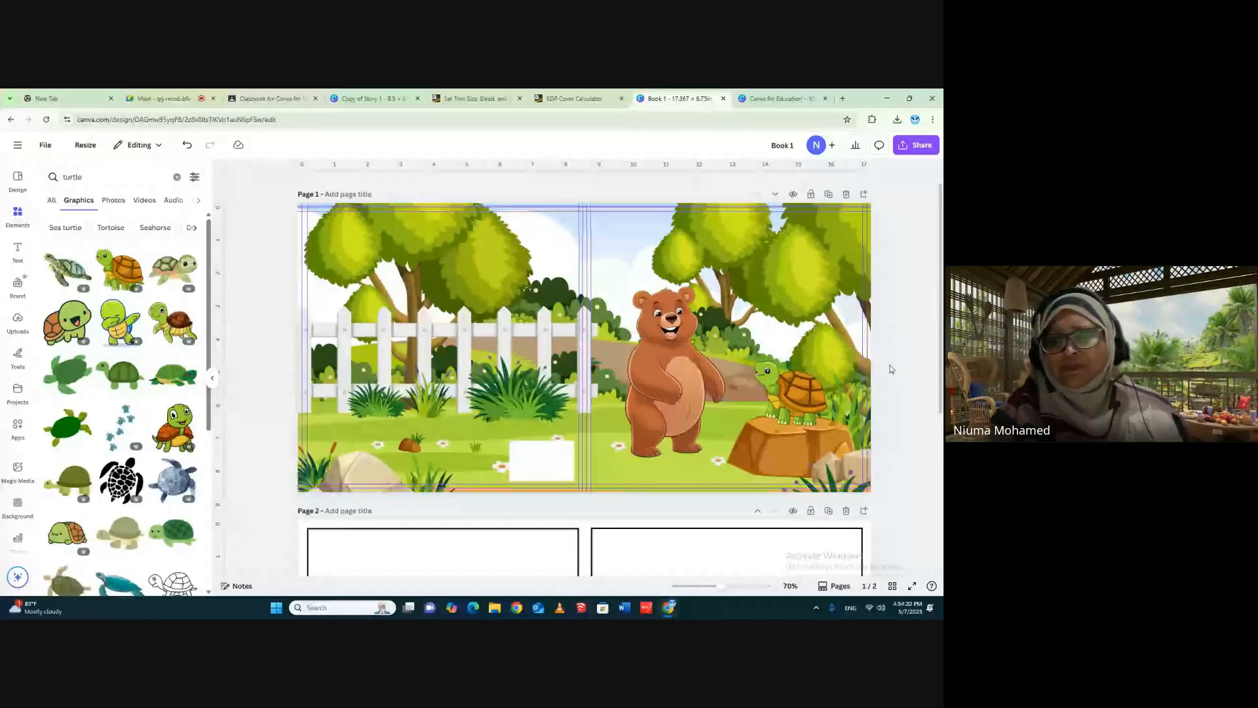
- Recolour the stump turtle's orange shell with the dark maroon photo color, and undo the recolouring
{"action": "left_click", "coordinate": [792, 392]}
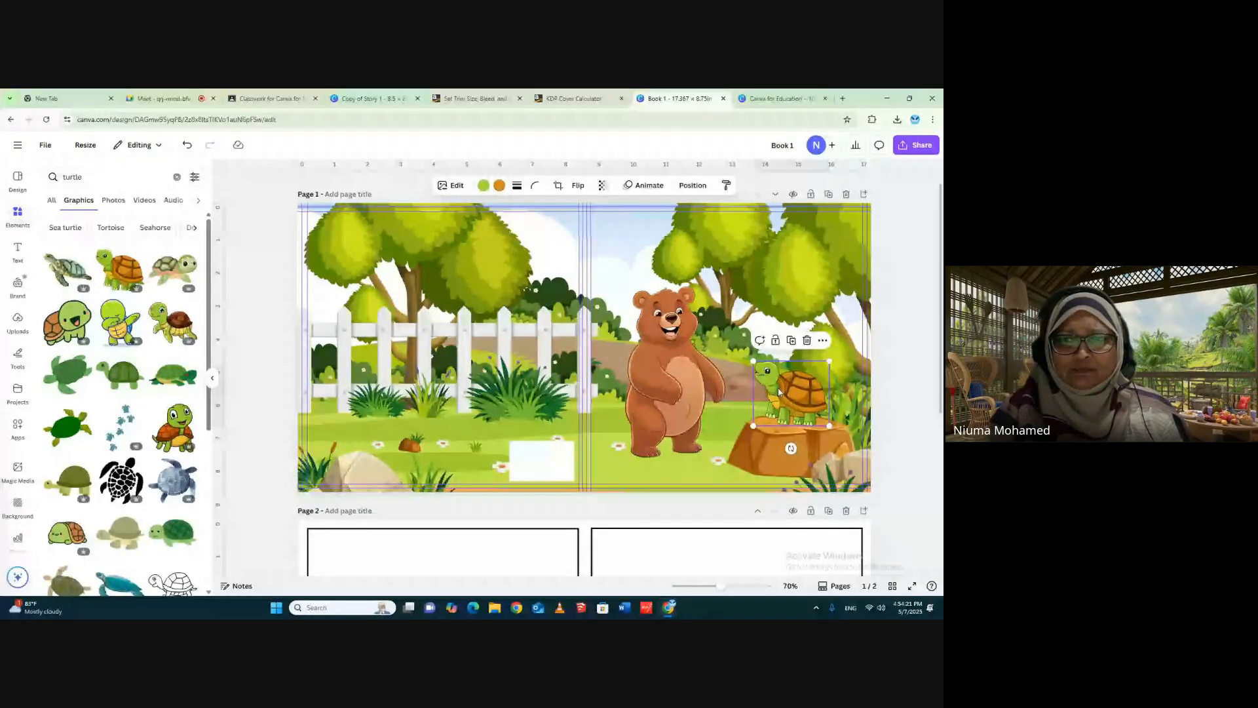
{"action": "left_click_drag", "start_coordinate": [498, 165], "coordinate": [498, 209]}
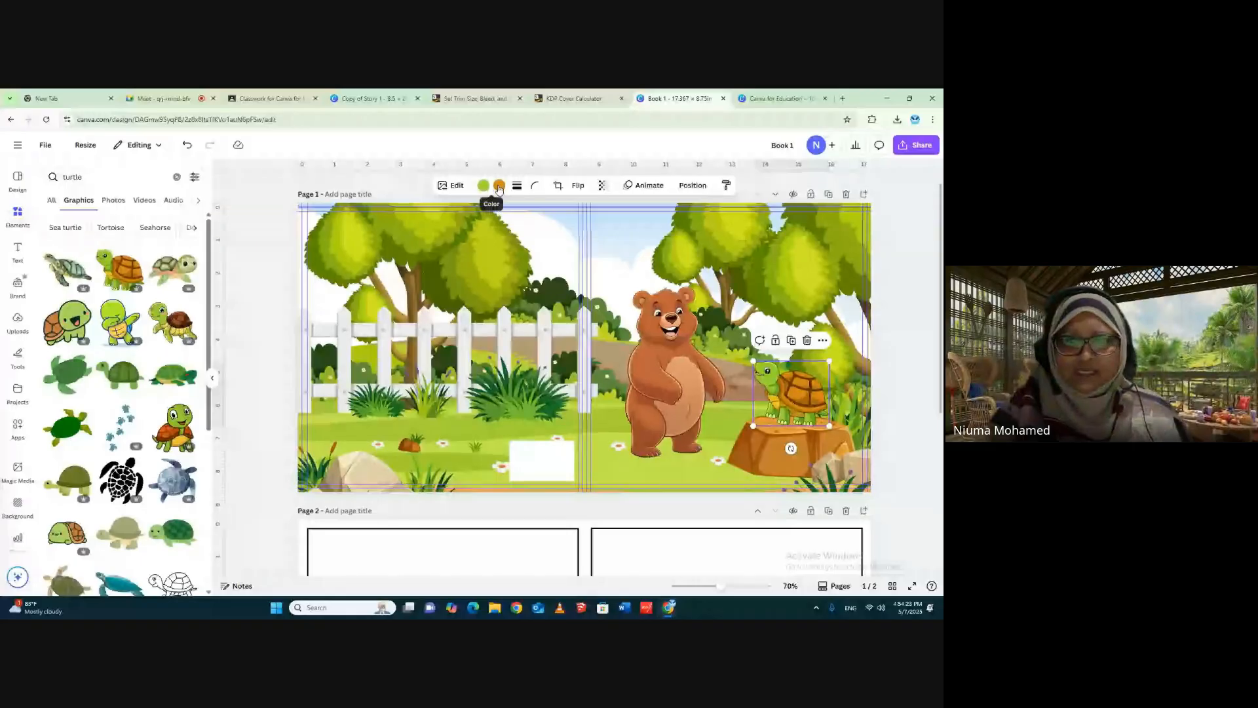
{"action": "left_click", "coordinate": [483, 185]}
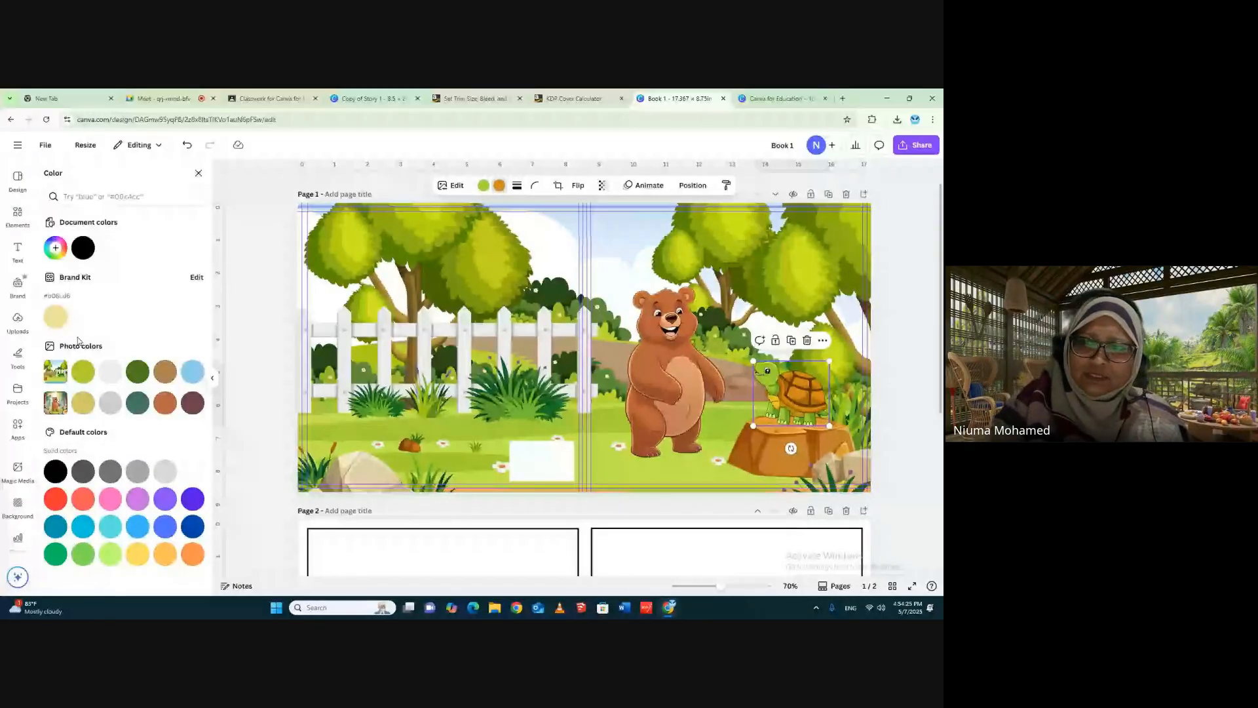
{"action": "left_click", "coordinate": [193, 403]}
{"action": "left_click", "coordinate": [199, 173]}
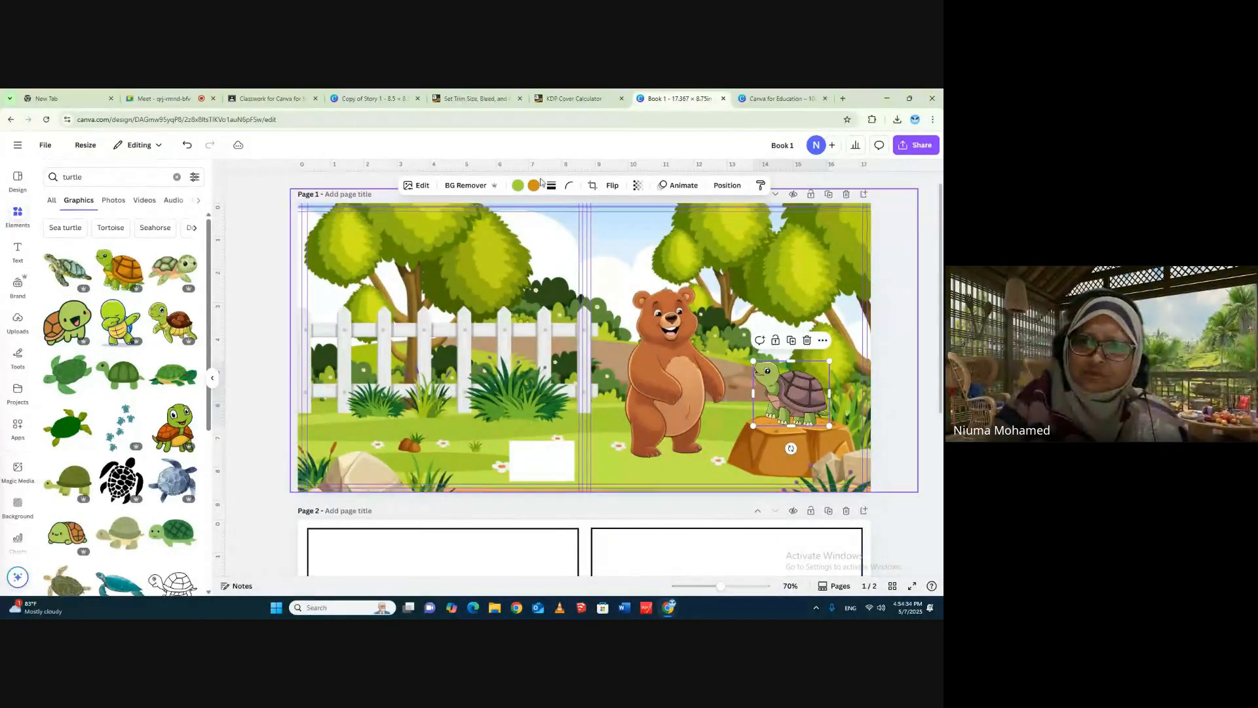
{"action": "left_click", "coordinate": [187, 147]}
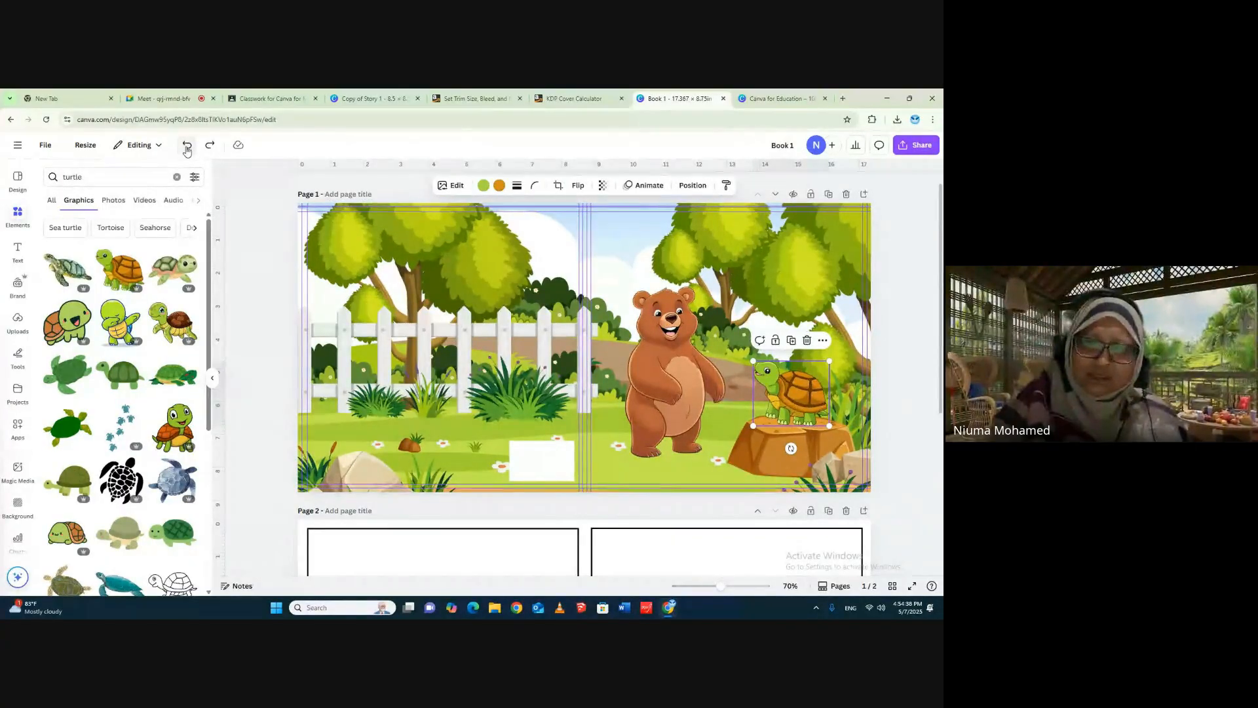
- Replace the turtle on the tree stump with the smiling big-eyed turtle graphic, scaled down and positioned on the stump
{"action": "left_click", "coordinate": [175, 426]}
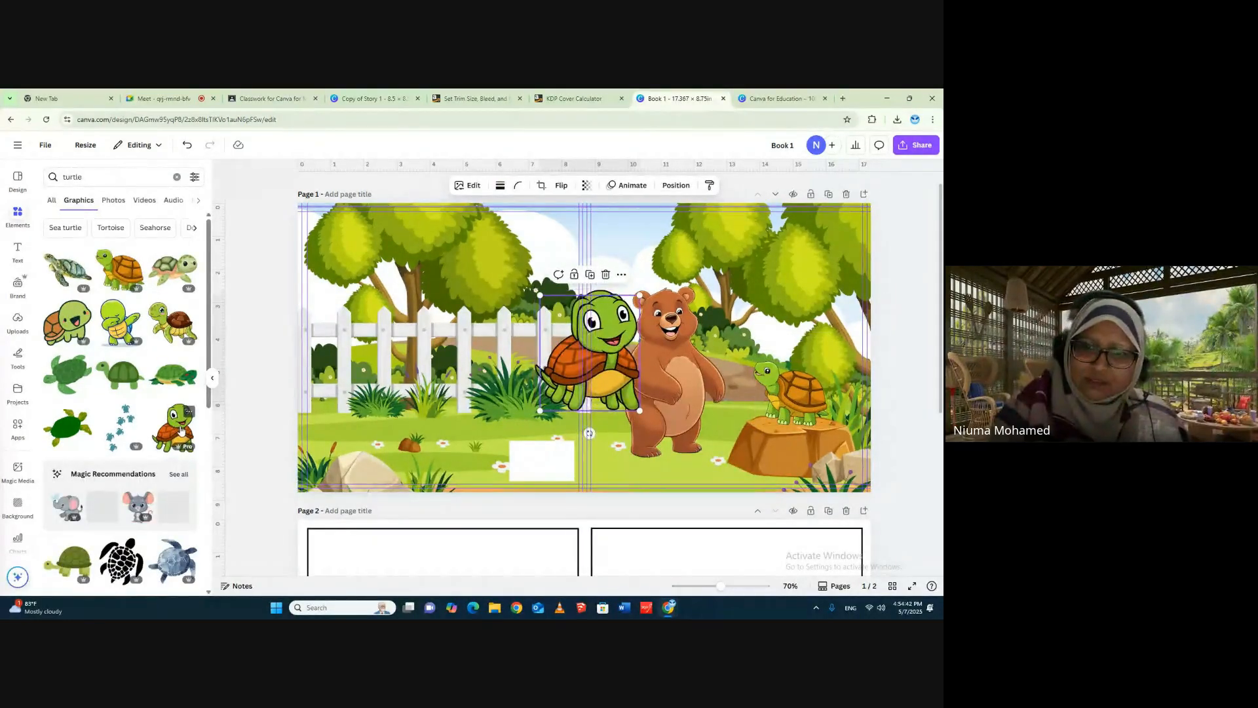
{"action": "left_click_drag", "start_coordinate": [621, 343], "coordinate": [713, 342]}
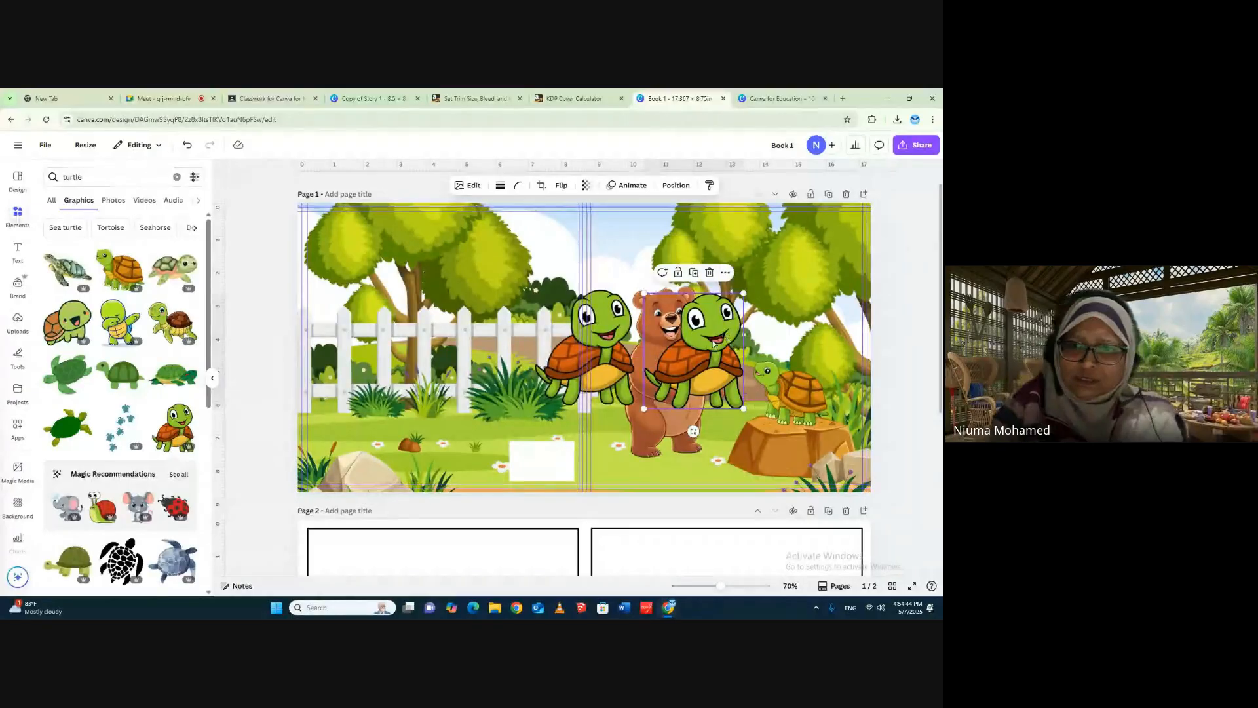
{"action": "key", "text": "ctrl+z"}
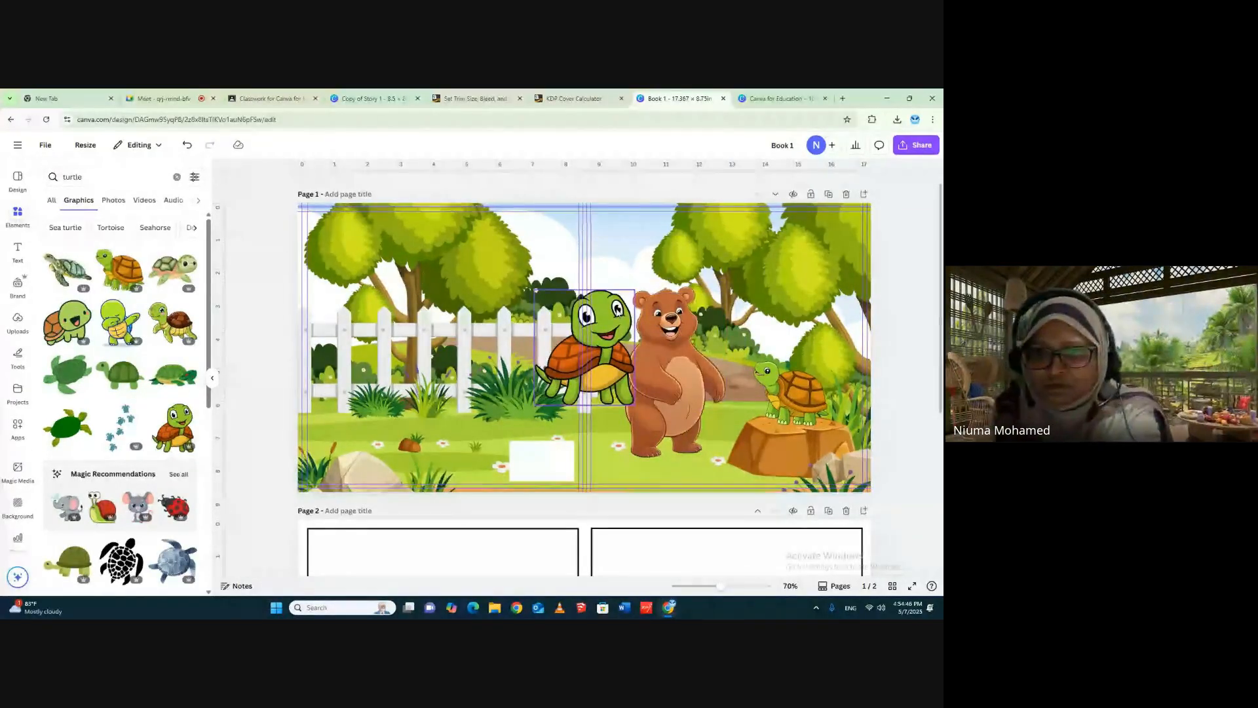
{"action": "left_click_drag", "start_coordinate": [632, 318], "coordinate": [803, 383]}
{"action": "left_click", "coordinate": [812, 396]}
{"action": "key", "text": "Delete"}
{"action": "left_click", "coordinate": [904, 281]}
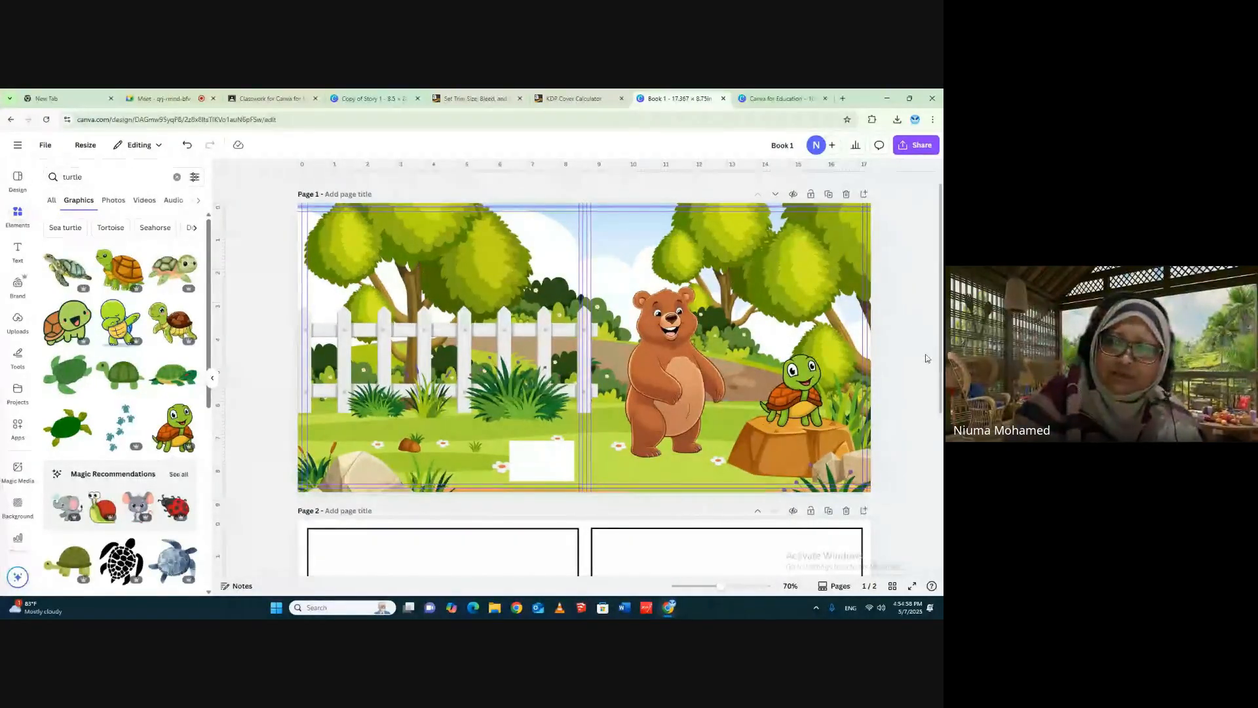
{"action": "left_click", "coordinate": [808, 388]}
{"action": "left_click", "coordinate": [906, 326]}
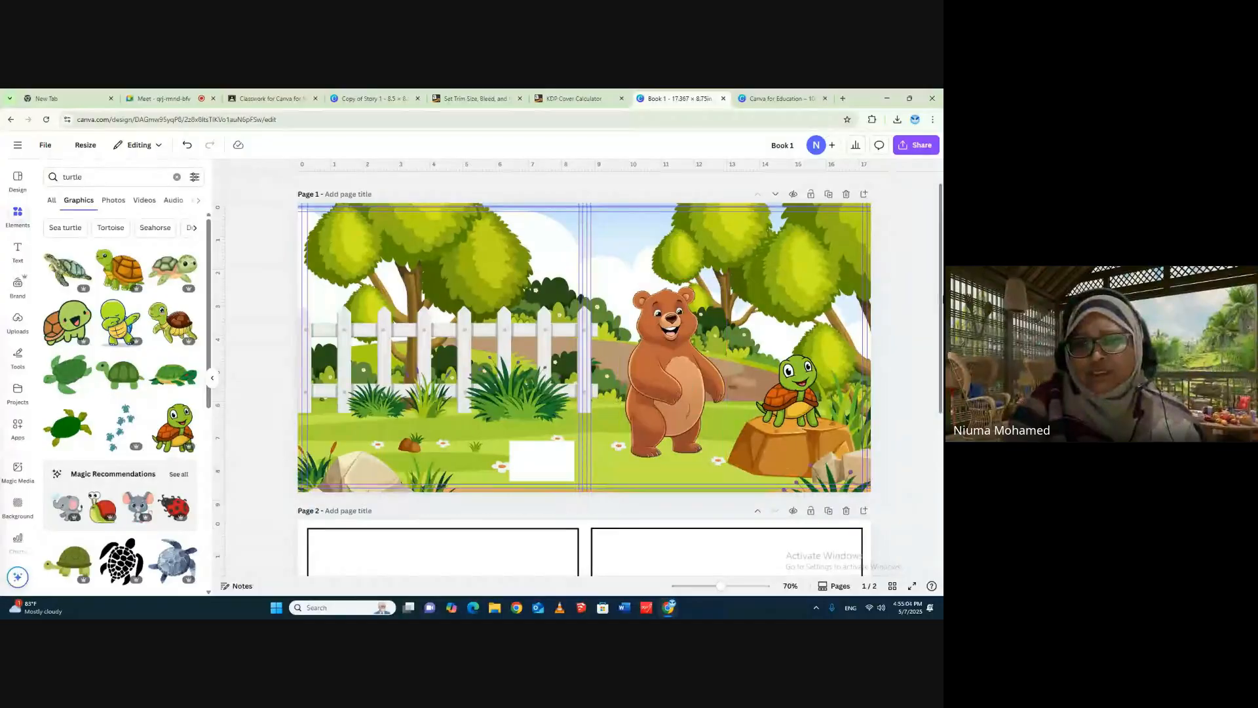
- Enlarge the bear slightly on the front cover
{"action": "left_click", "coordinate": [661, 386]}
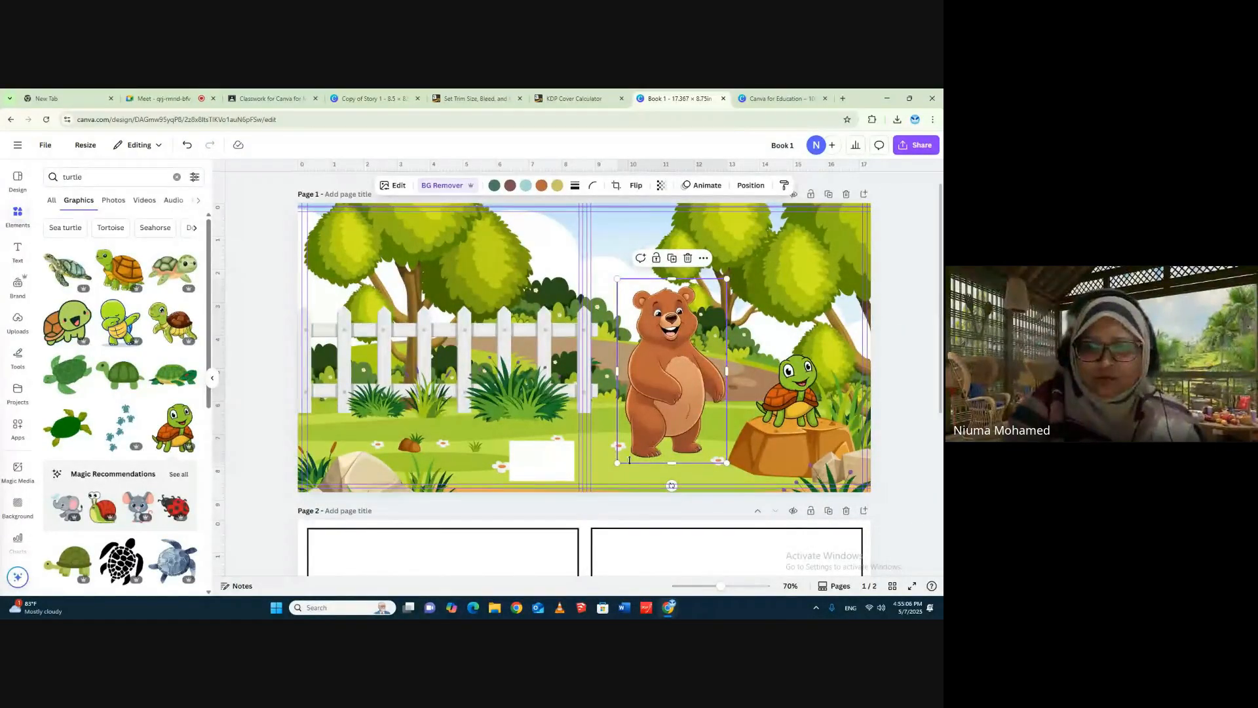
{"action": "left_click_drag", "start_coordinate": [618, 462], "coordinate": [612, 470]}
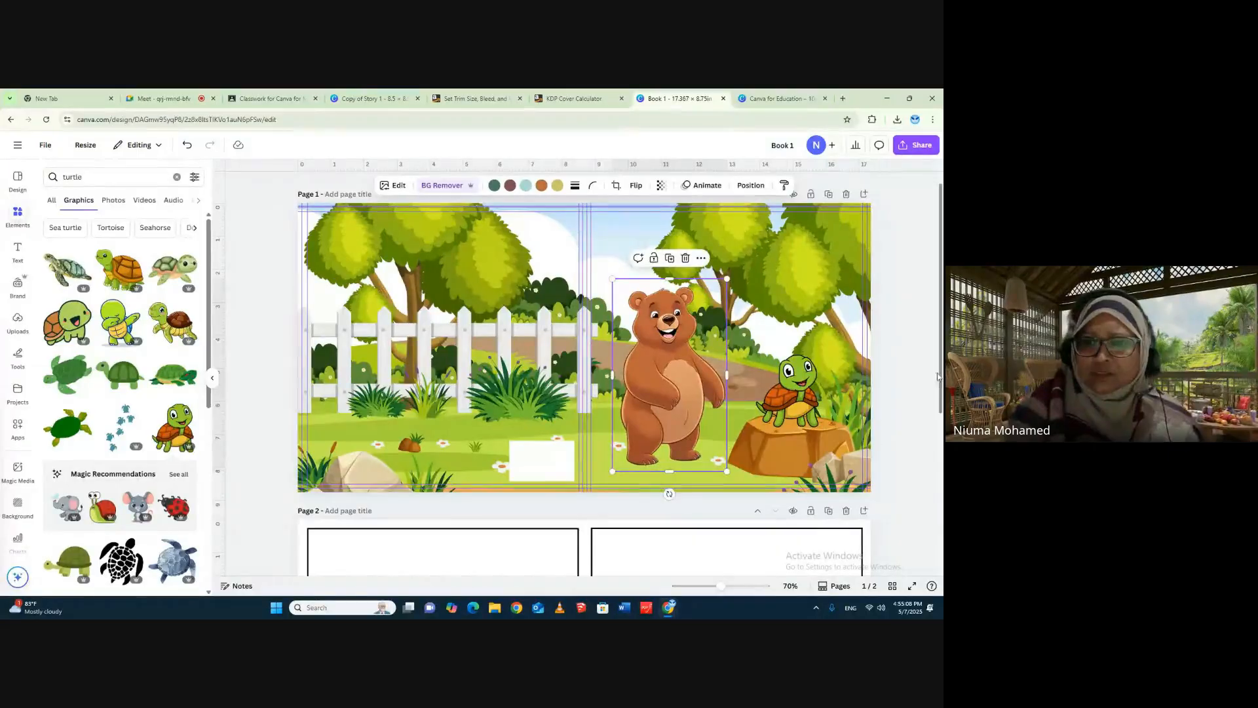
{"action": "left_click", "coordinate": [913, 341]}
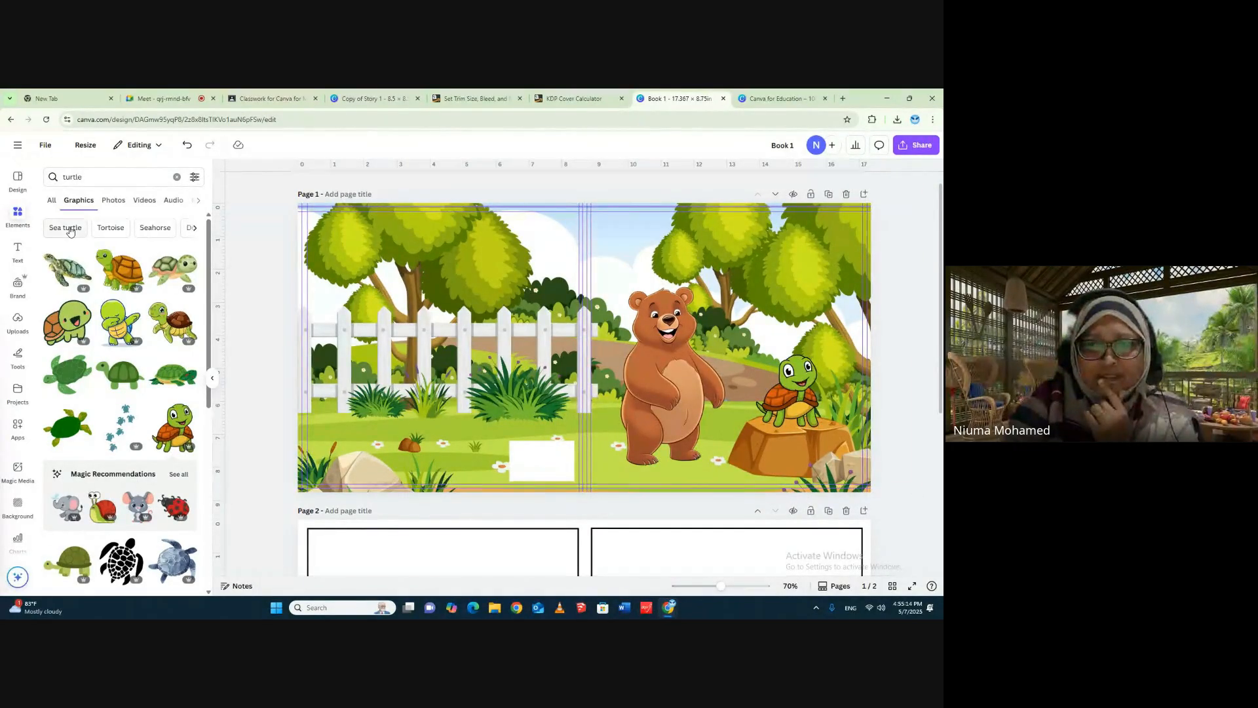
- Search the graphics for "bird" and place the flying red bird in front of the tree above the turtle on the front cover
{"action": "left_click", "coordinate": [72, 176]}
{"action": "double_click", "coordinate": [72, 176]}
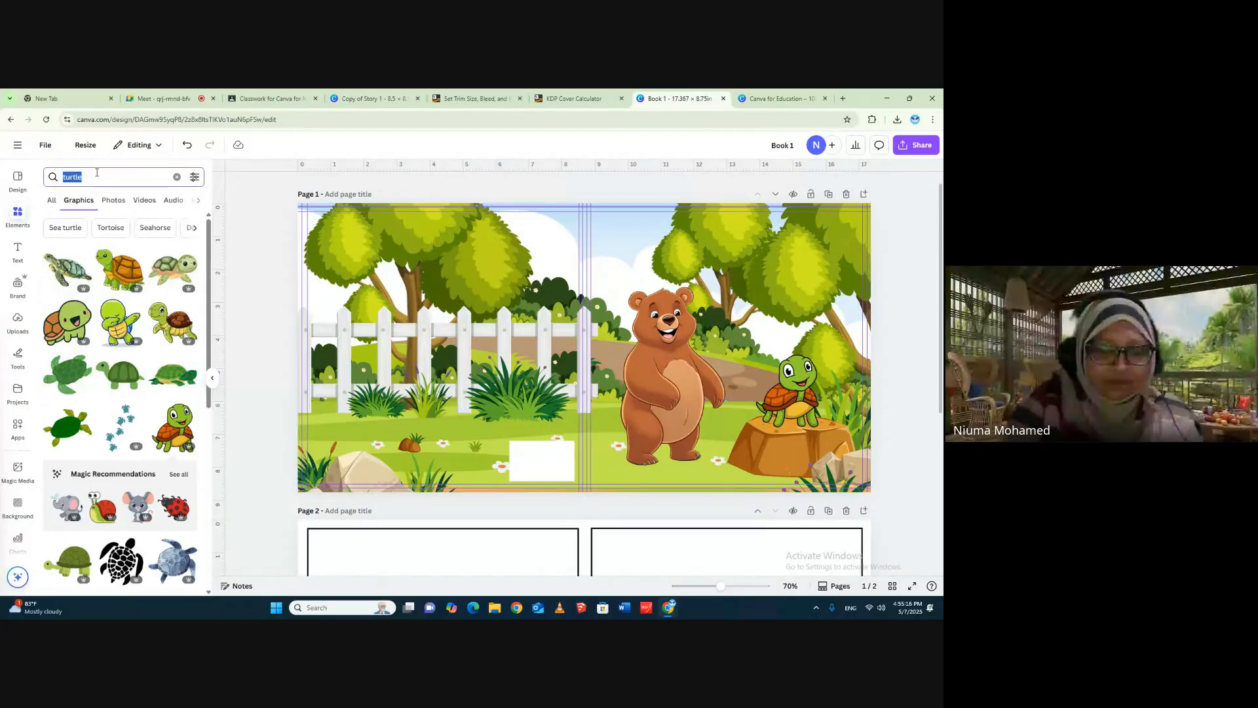
{"action": "type", "text": "bird"}
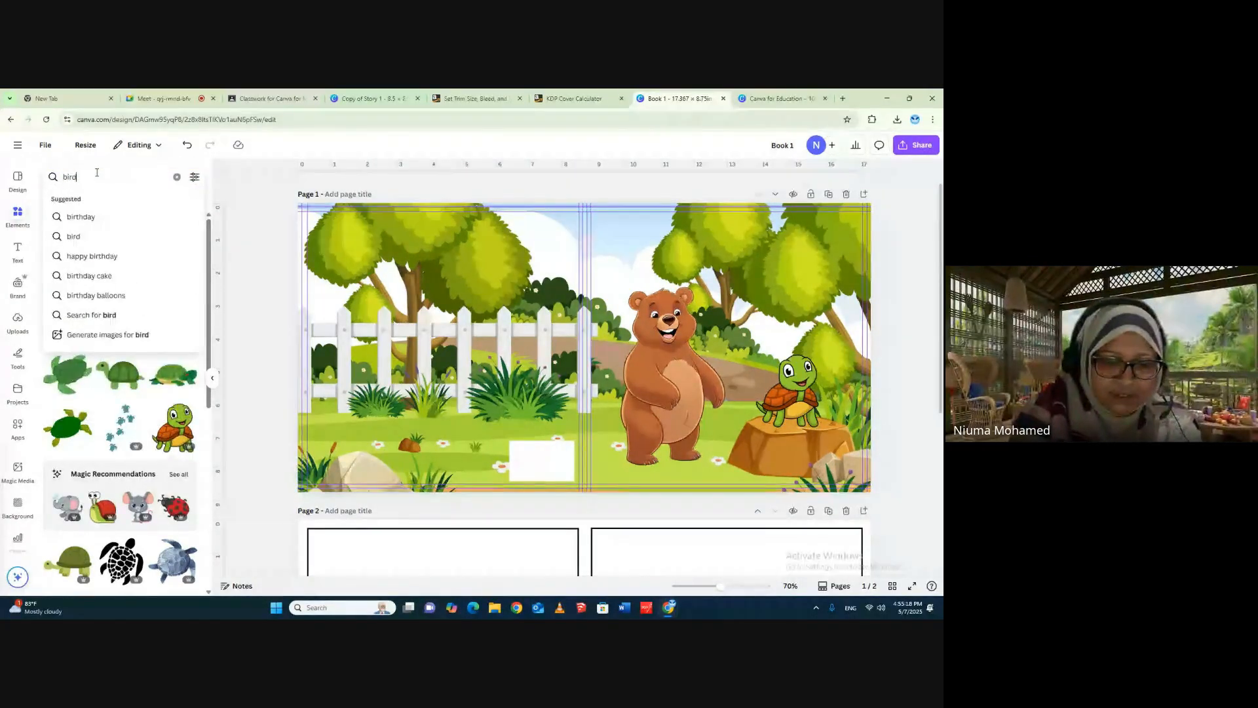
{"action": "key", "text": "Return"}
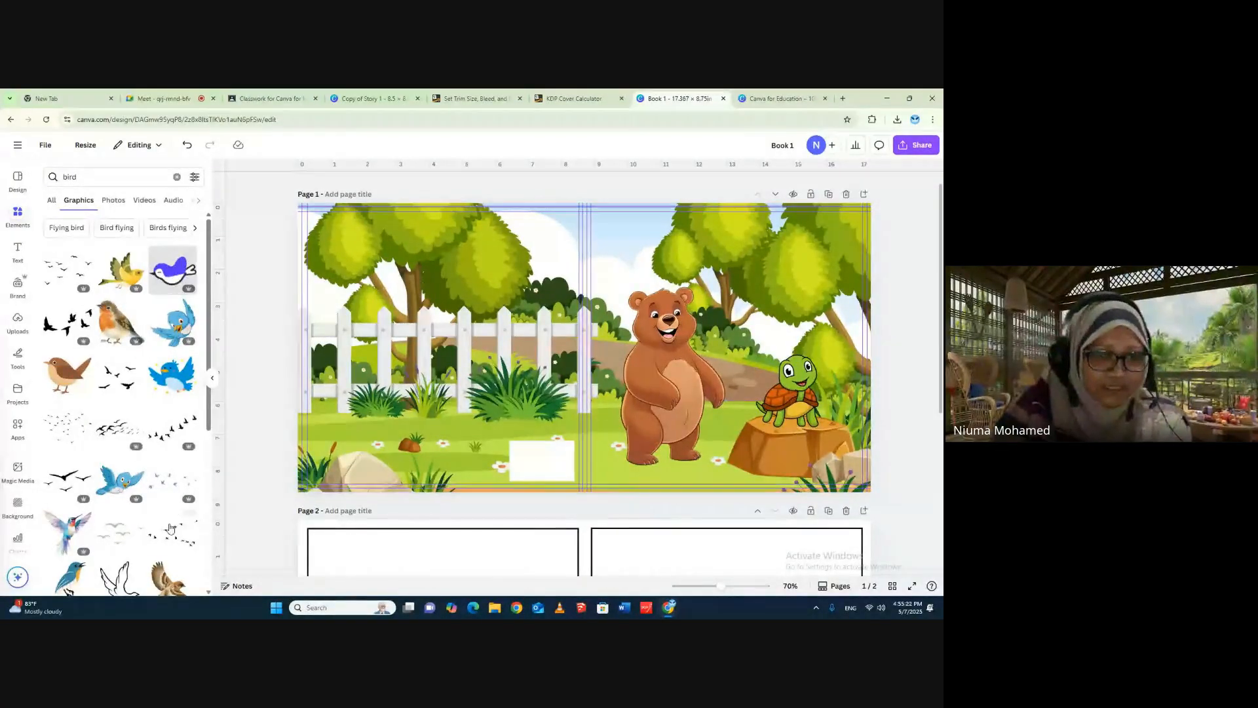
{"action": "scroll", "coordinate": [157, 498], "scroll_direction": "down", "scroll_amount": 2}
{"action": "scroll", "coordinate": [154, 485], "scroll_direction": "down", "scroll_amount": 4}
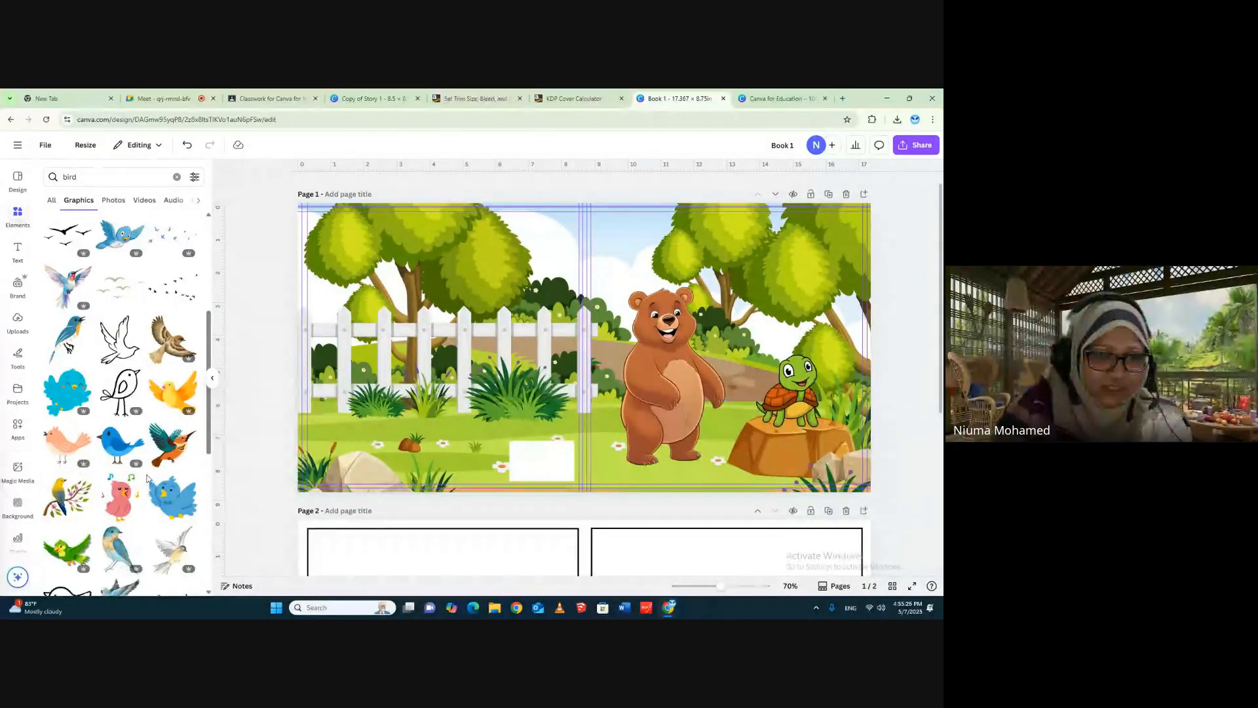
{"action": "scroll", "coordinate": [148, 478], "scroll_direction": "down", "scroll_amount": 3}
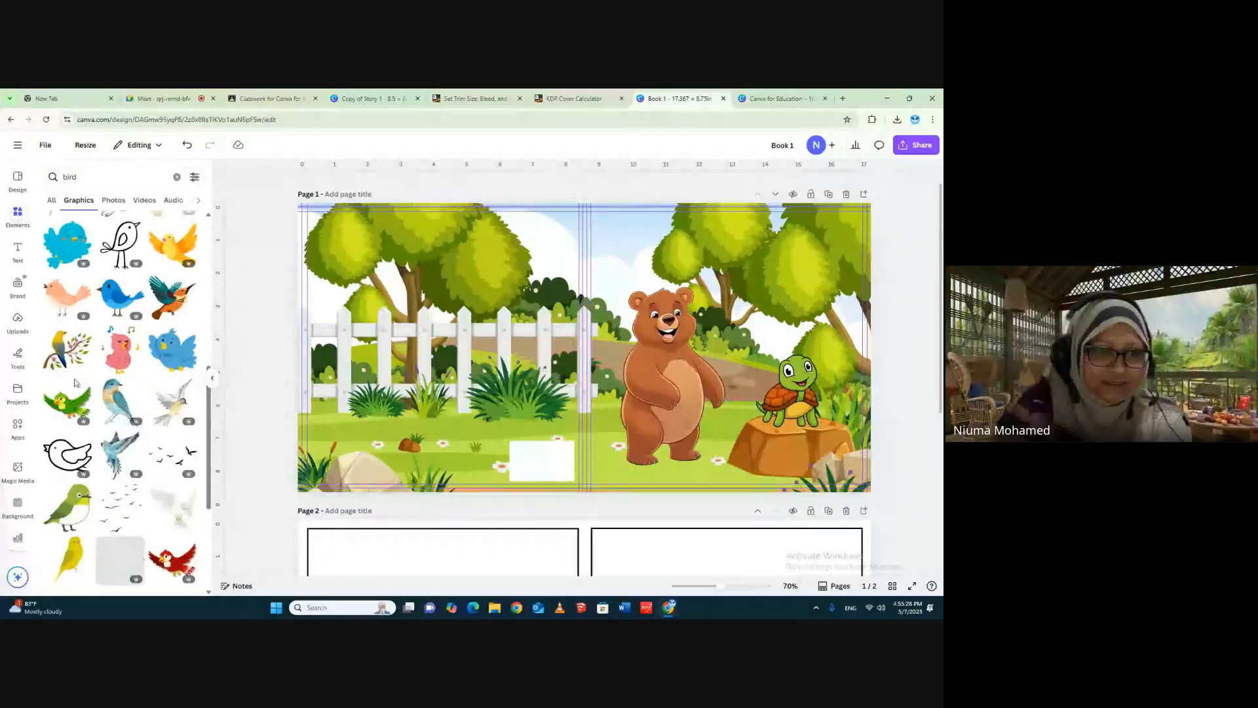
{"action": "left_click", "coordinate": [172, 560]}
{"action": "left_click_drag", "start_coordinate": [751, 231], "coordinate": [840, 213]}
{"action": "left_click", "coordinate": [910, 247]}
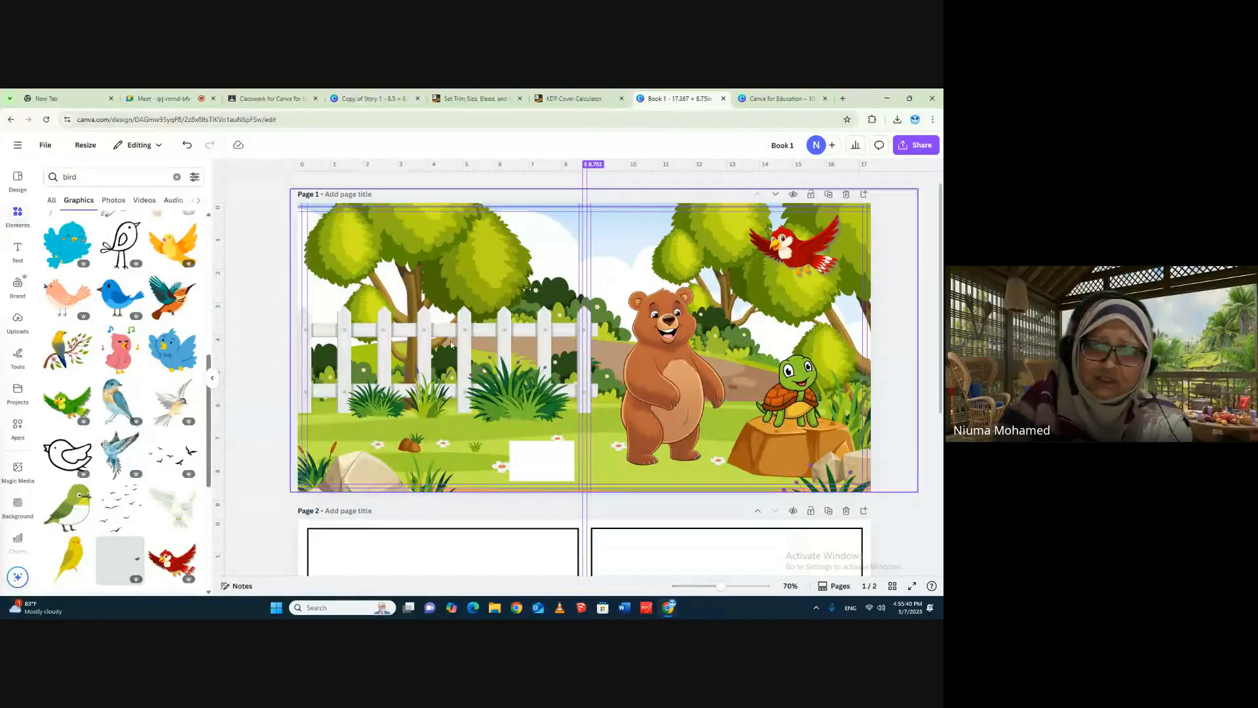
- Search the graphics for "butterfly"
{"action": "double_click", "coordinate": [81, 176]}
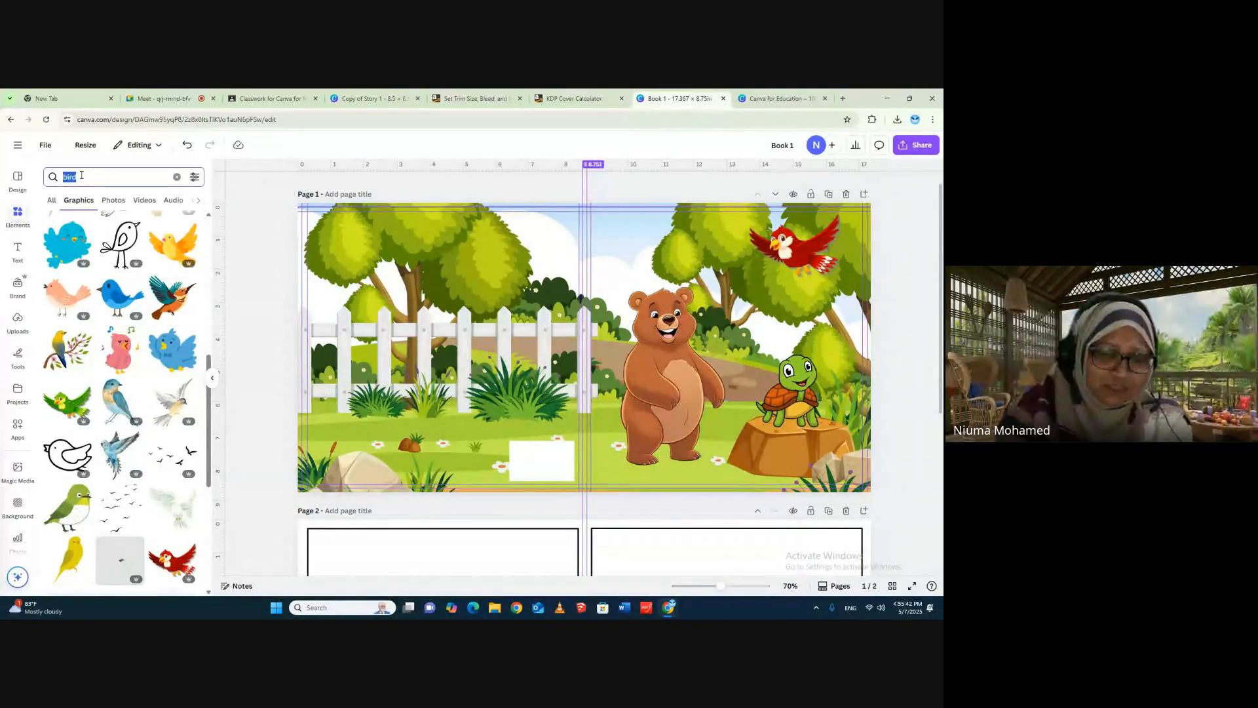
{"action": "type", "text": "butter"}
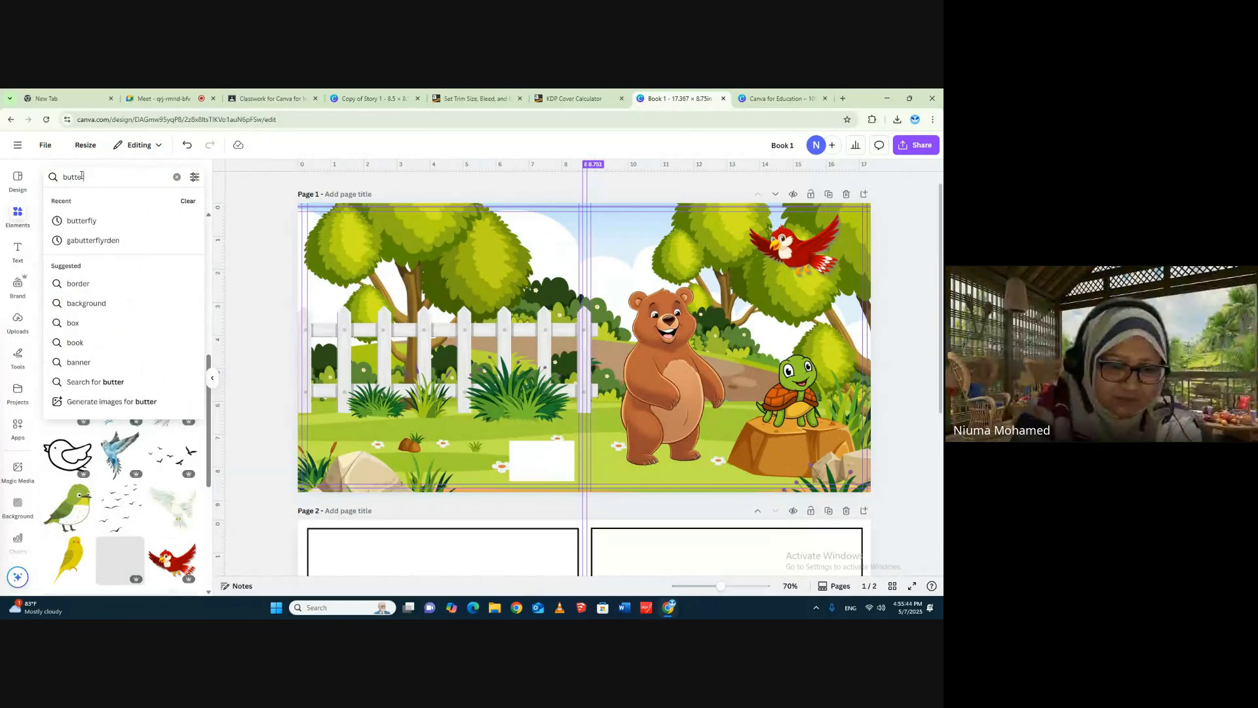
{"action": "type", "text": "fly"}
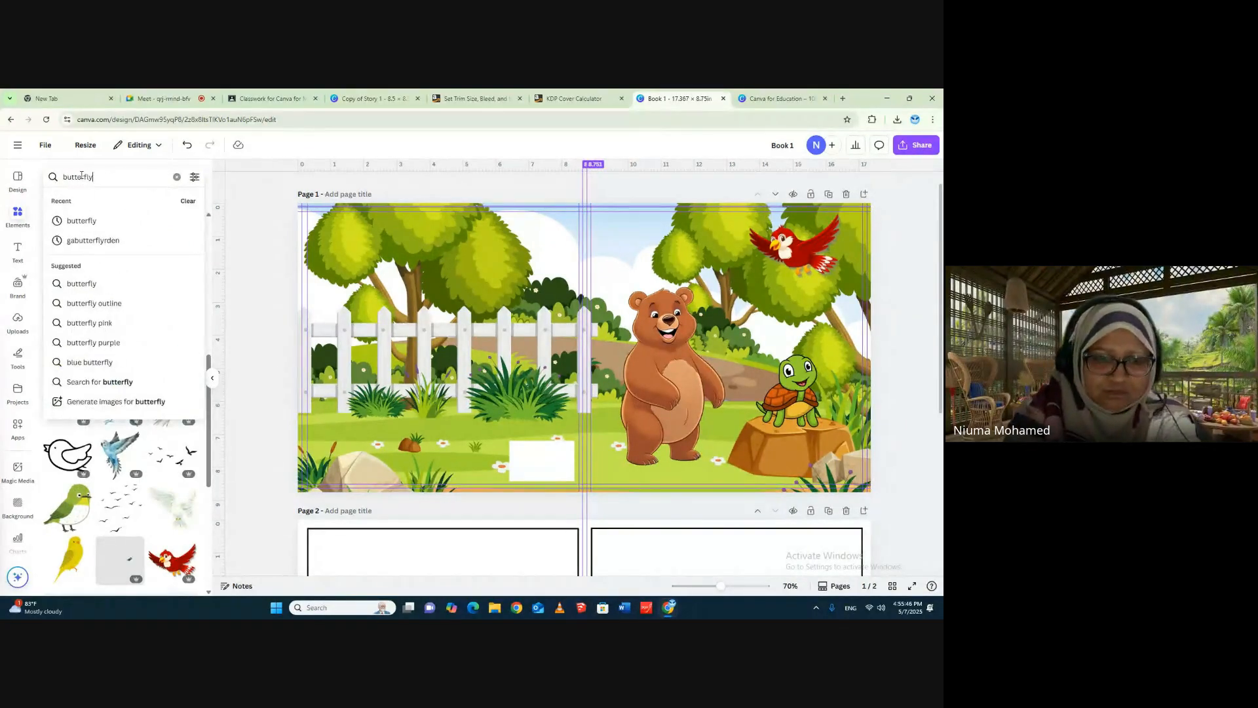
{"action": "key", "text": "Return"}
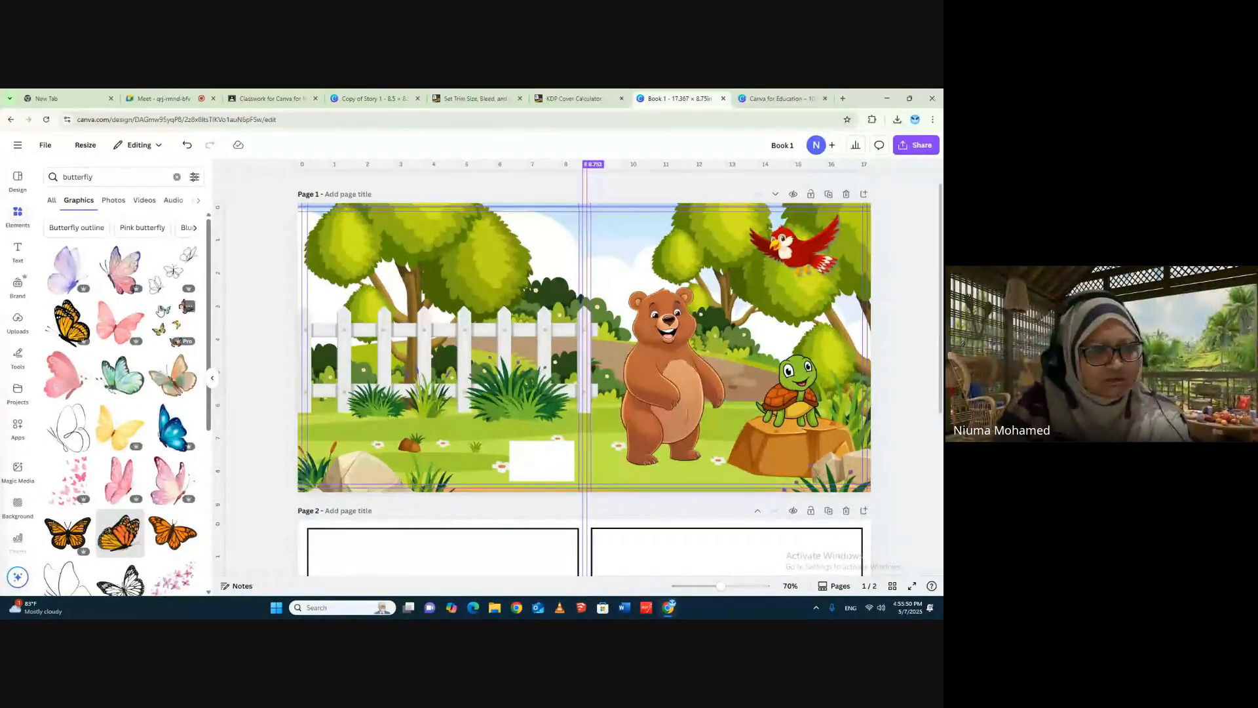
- Add the pink side-view butterfly graphic, scale it down, tilt it and place it on the white fence of the back cover
{"action": "left_click", "coordinate": [80, 363]}
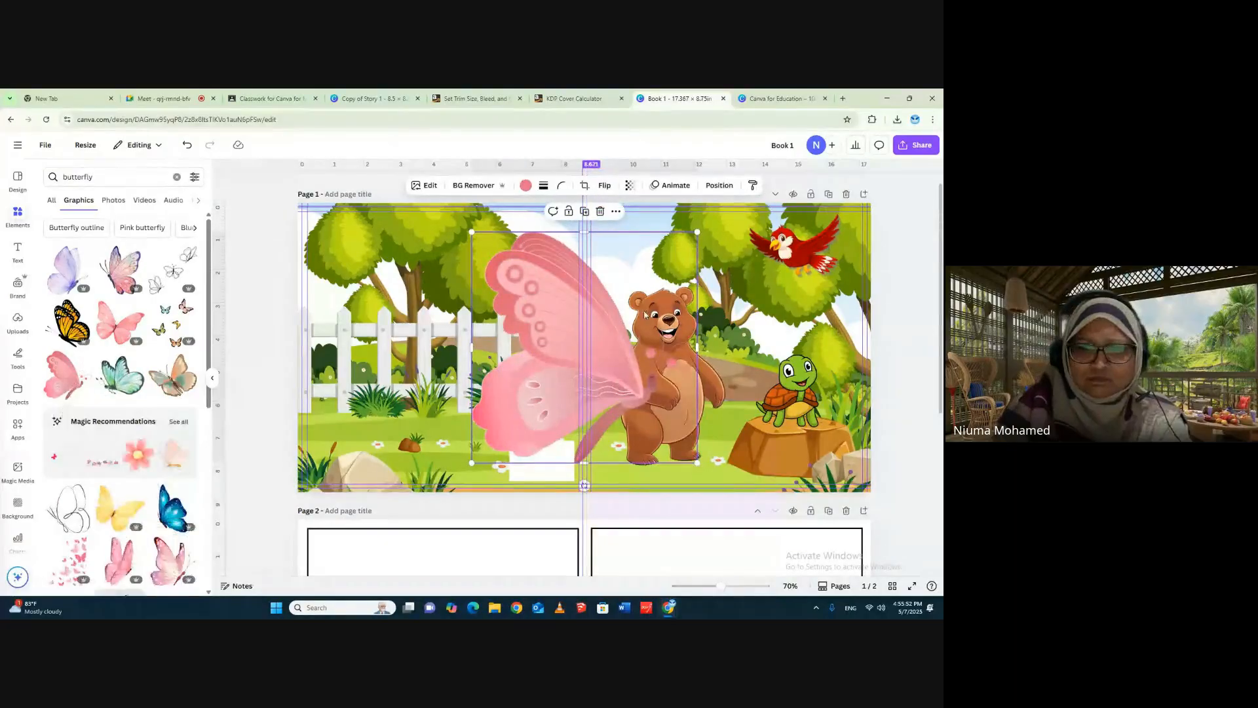
{"action": "left_click_drag", "start_coordinate": [696, 231], "coordinate": [530, 402]}
{"action": "left_click_drag", "start_coordinate": [502, 445], "coordinate": [377, 317]}
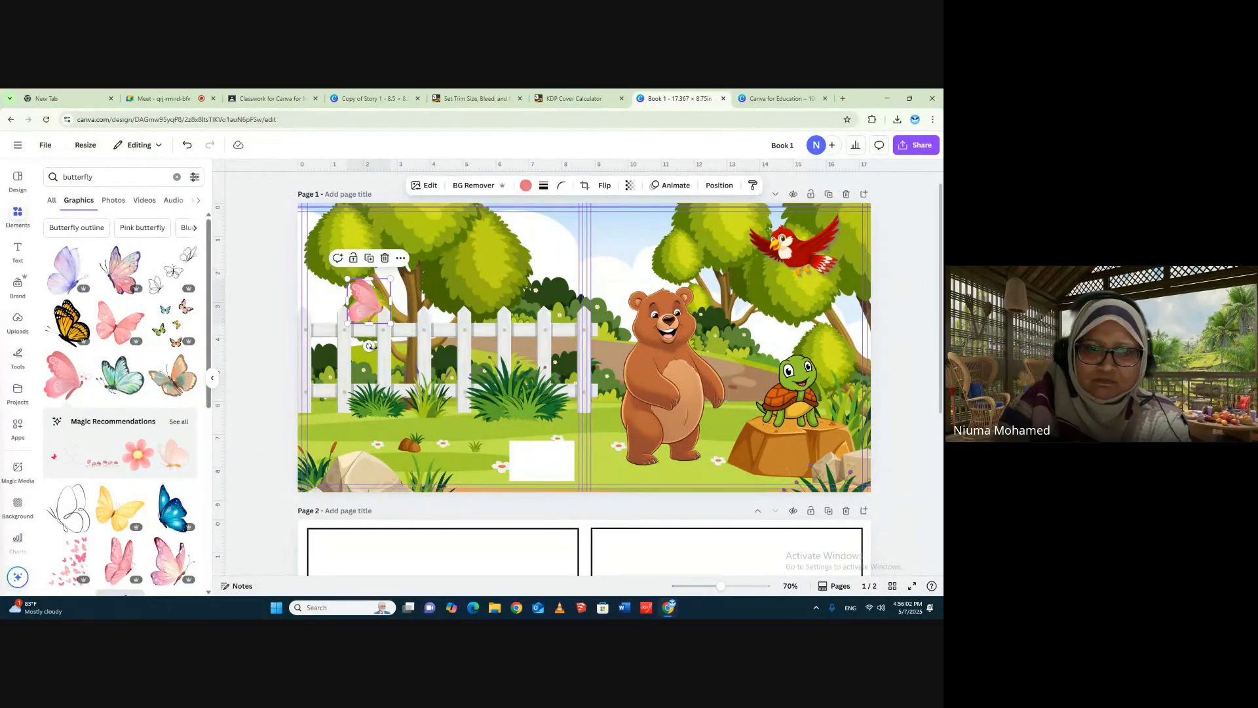
{"action": "left_click_drag", "start_coordinate": [376, 361], "coordinate": [359, 327]}
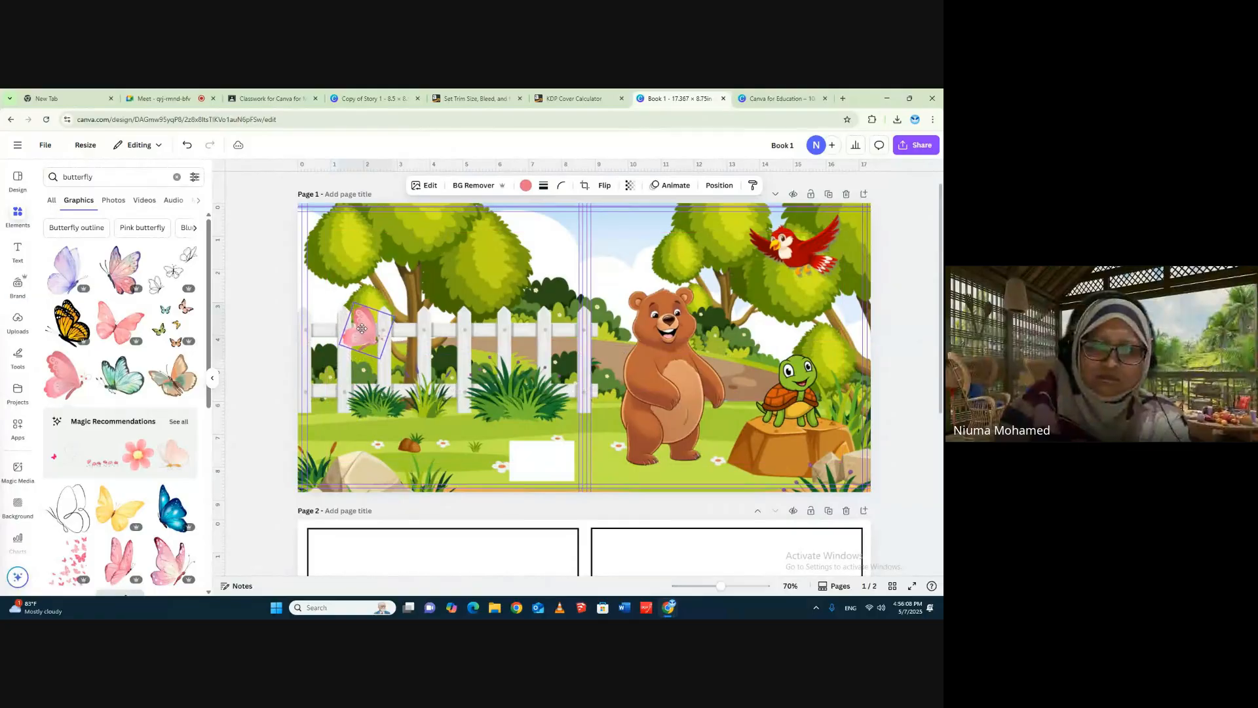
{"action": "left_click", "coordinate": [878, 263]}
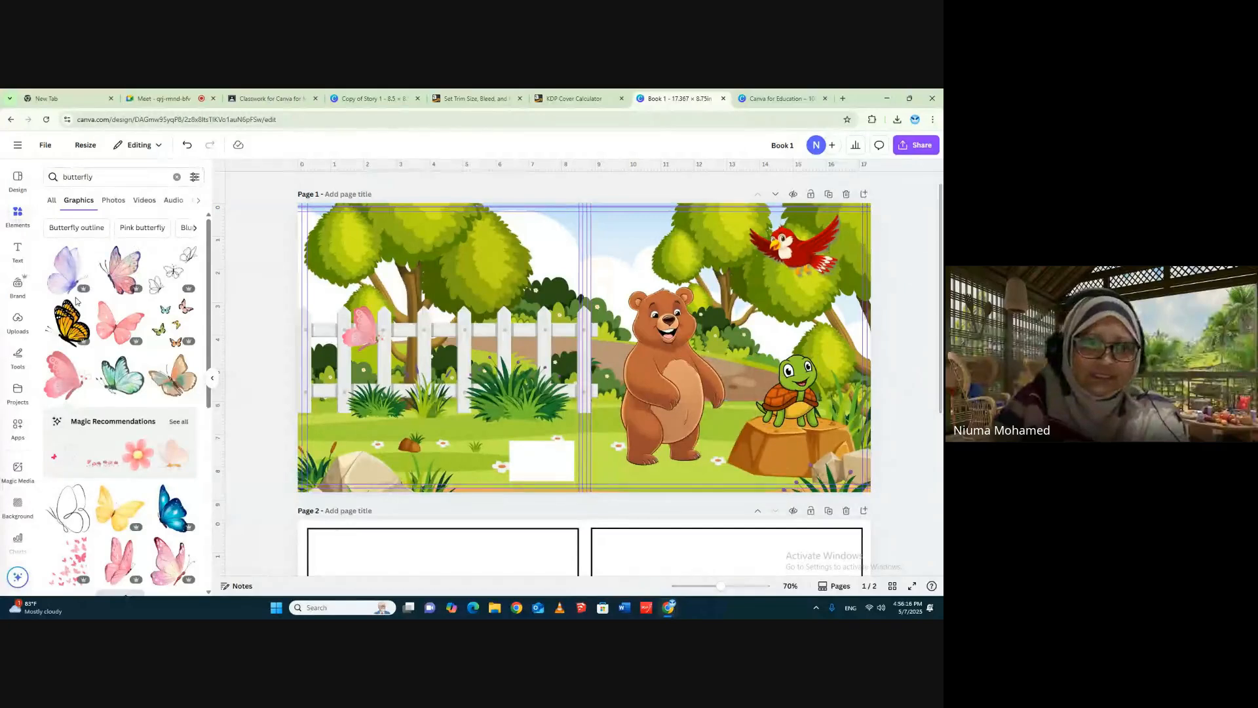
- Add a heading to the cover page reading "The Bear and little turtle"
{"action": "left_click", "coordinate": [17, 252]}
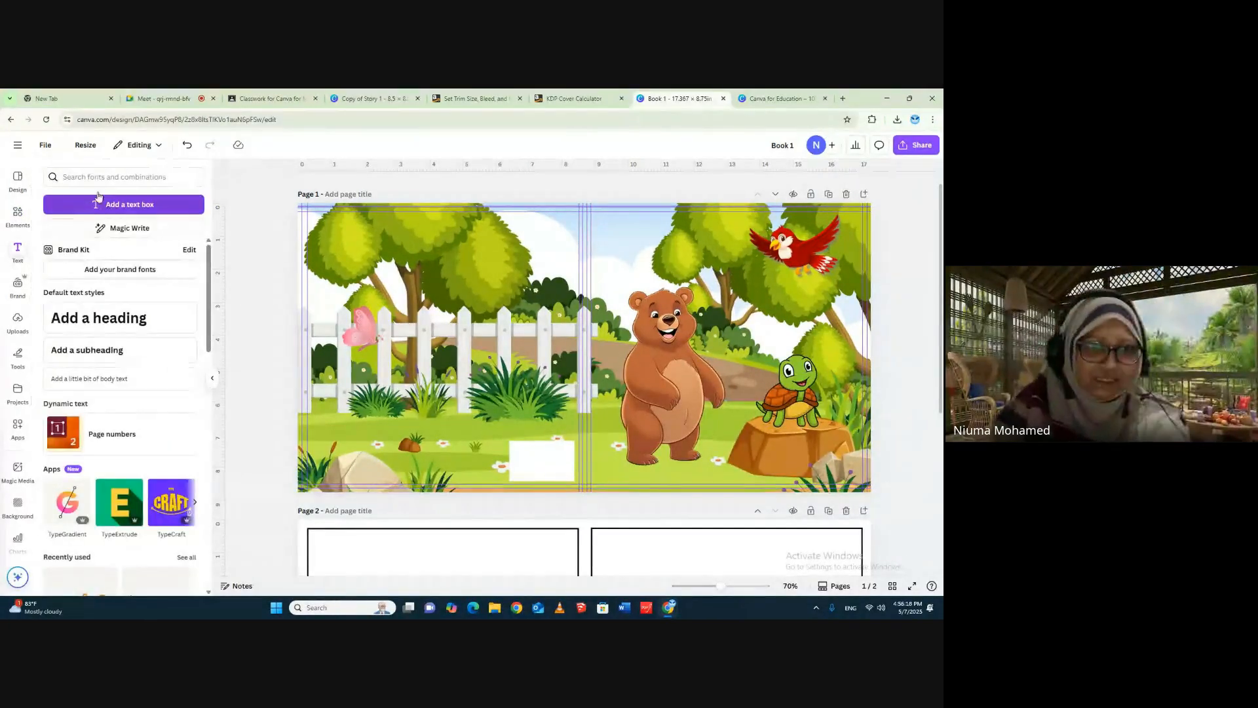
{"action": "left_click", "coordinate": [95, 180]}
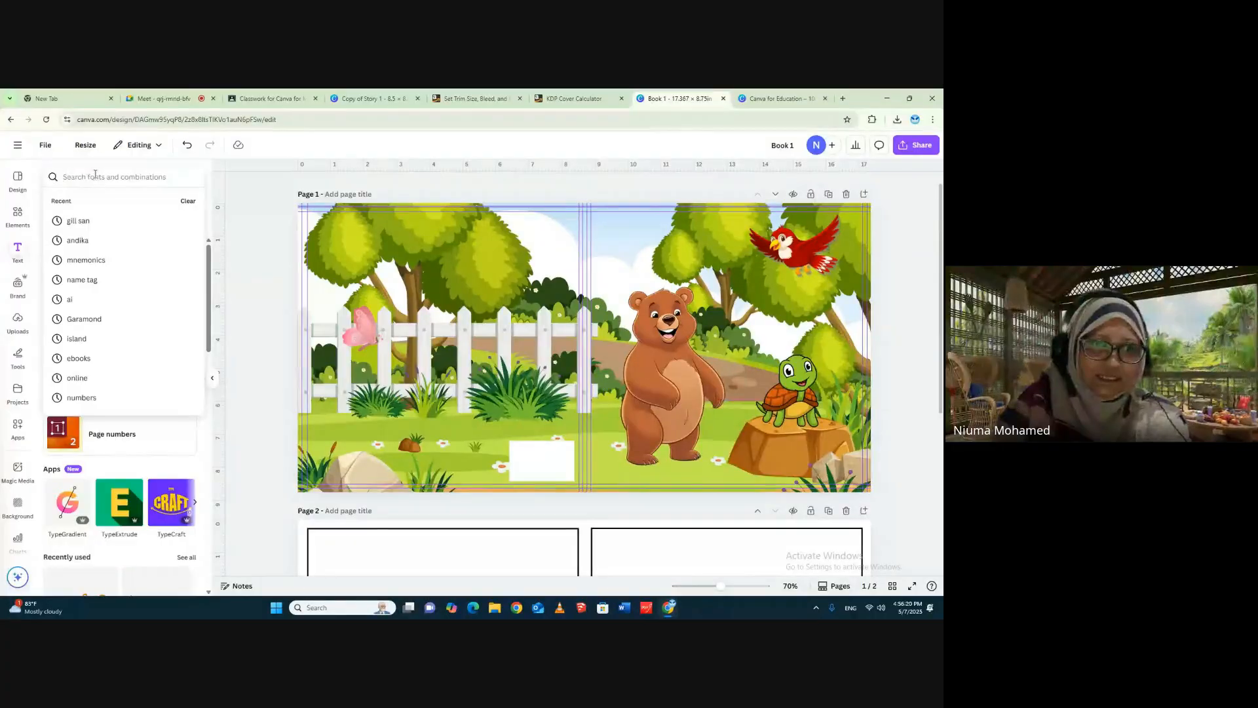
{"action": "left_click", "coordinate": [213, 378]}
{"action": "left_click", "coordinate": [18, 250]}
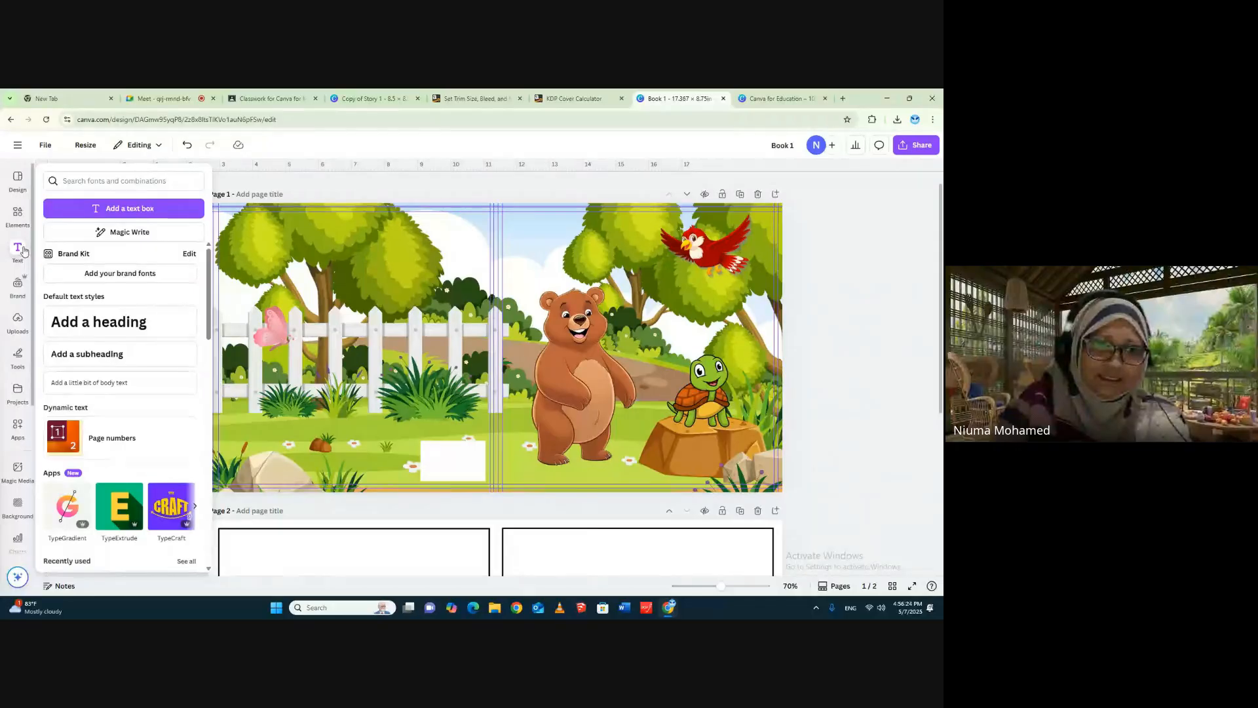
{"action": "left_click", "coordinate": [118, 321]}
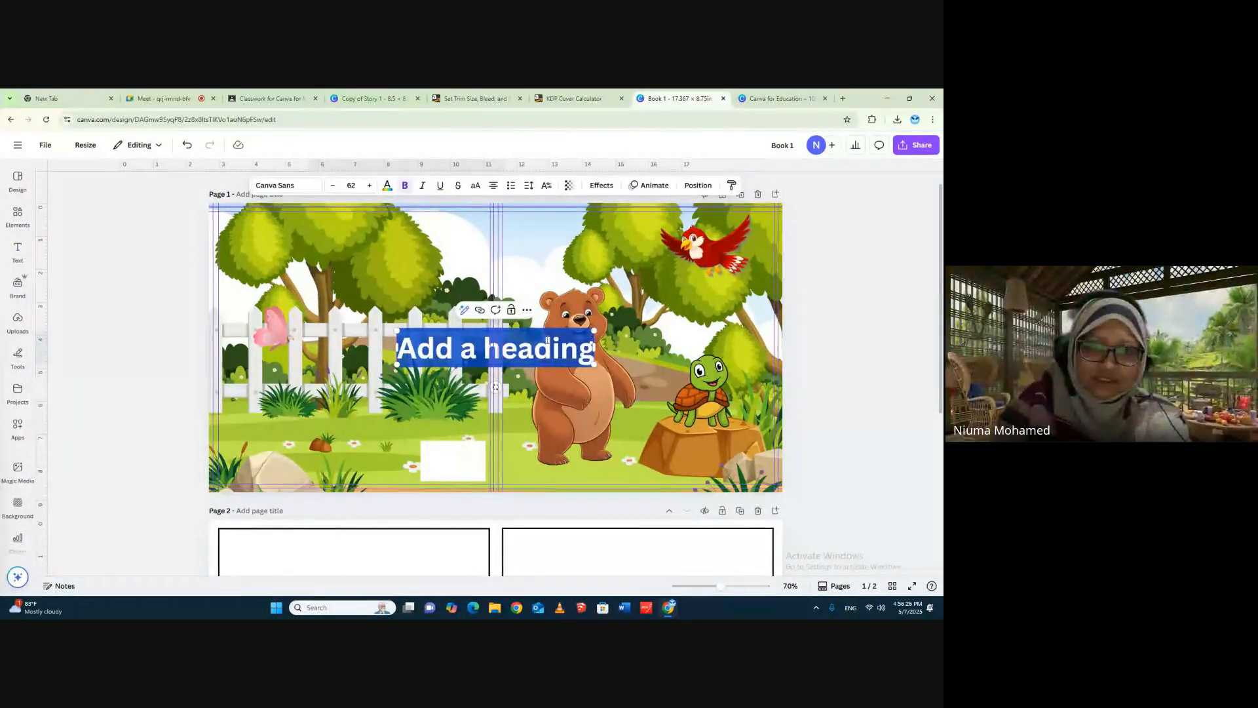
{"action": "type", "text": "The"}
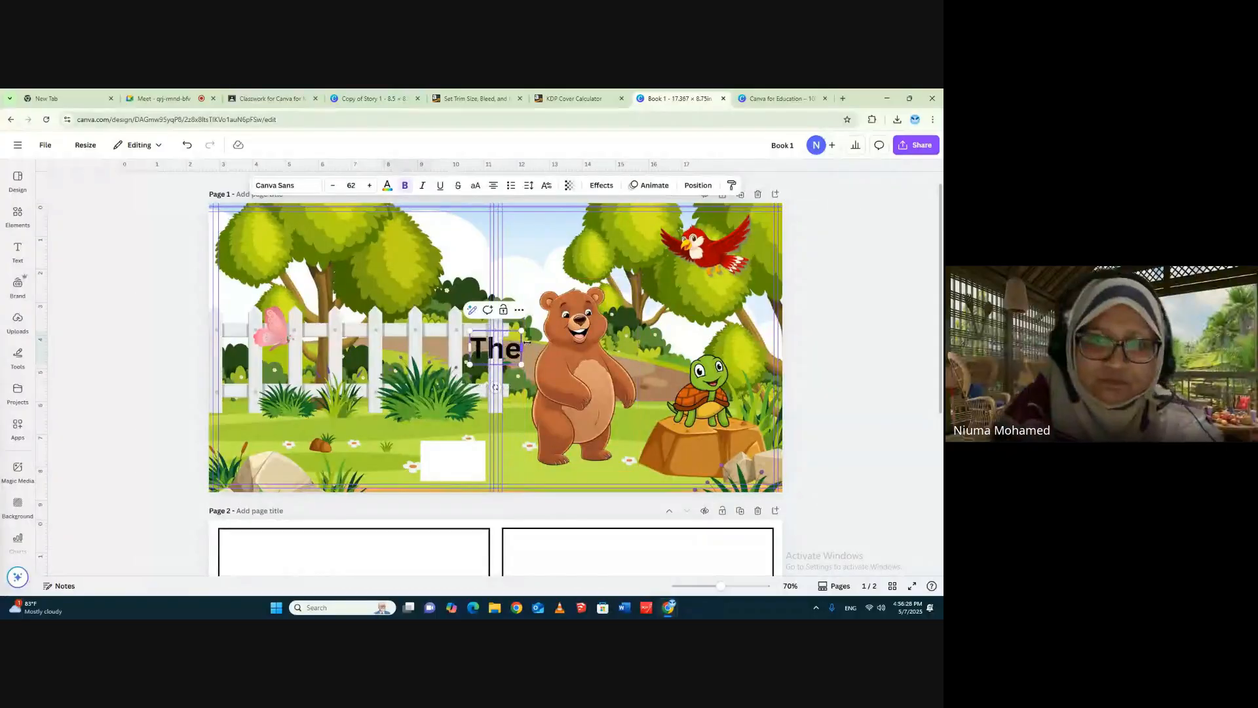
{"action": "type", "text": " Beat"}
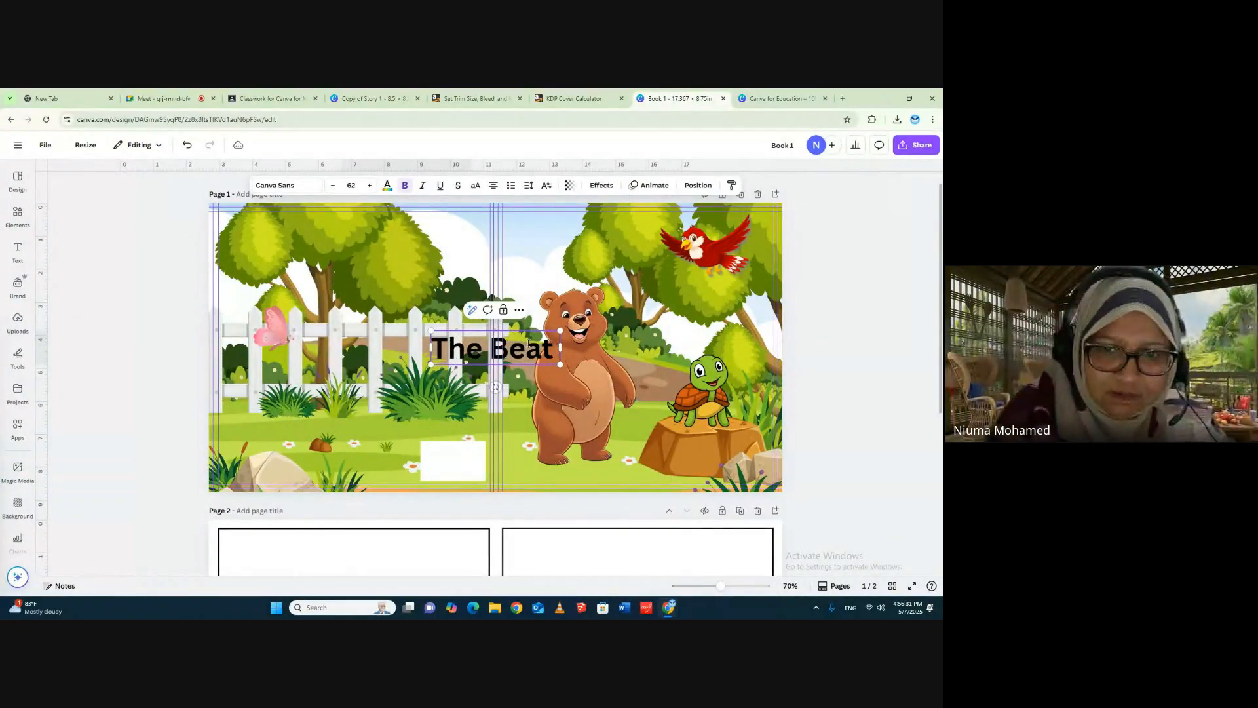
{"action": "key", "text": "BackSpace"}
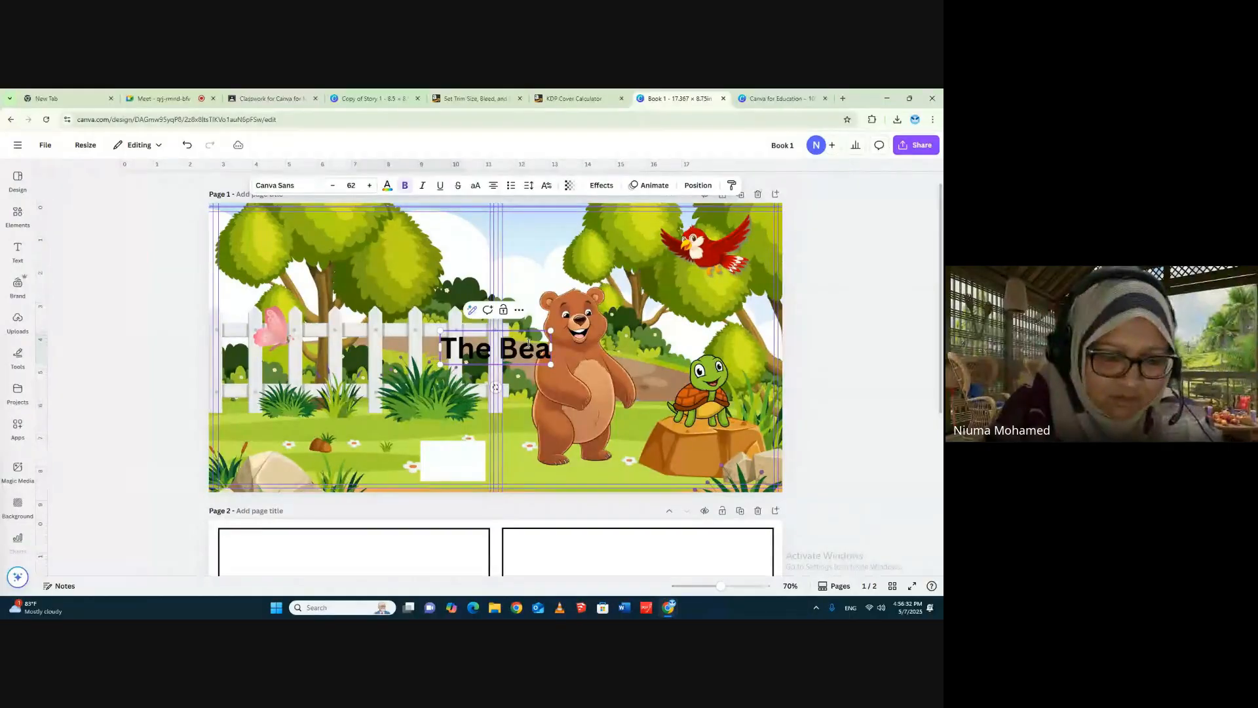
{"action": "type", "text": "r and"}
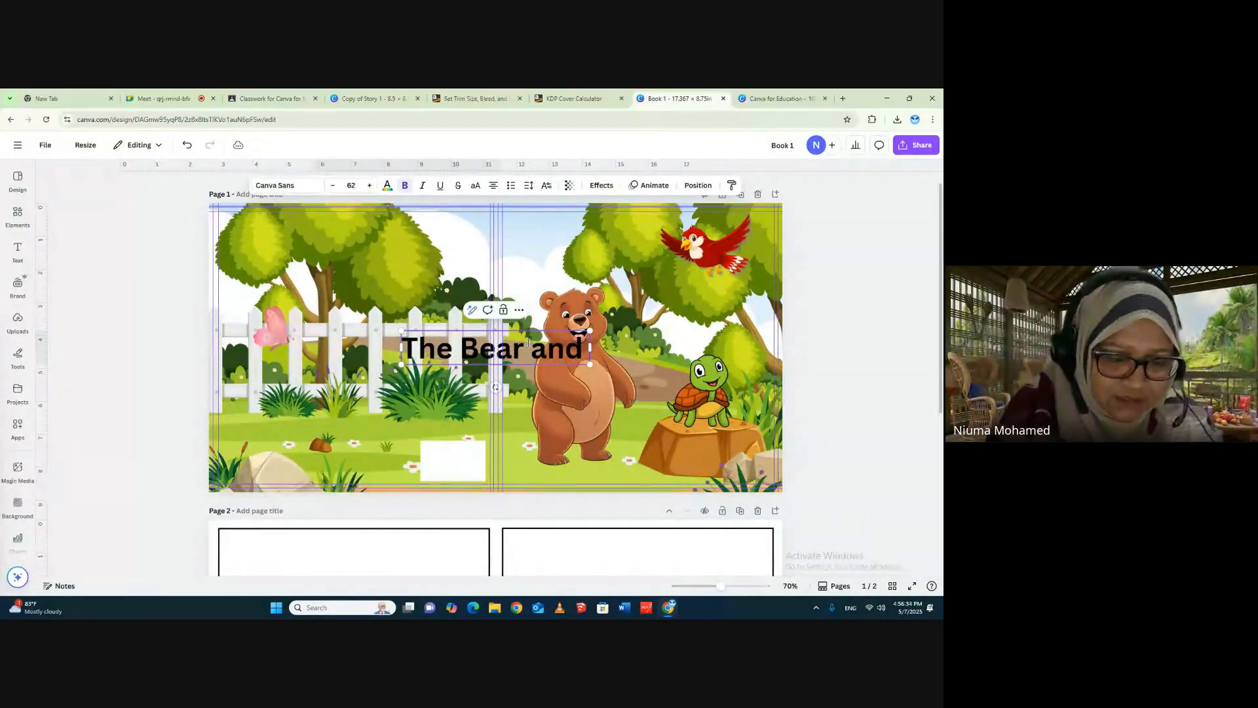
{"action": "type", "text": " littele"}
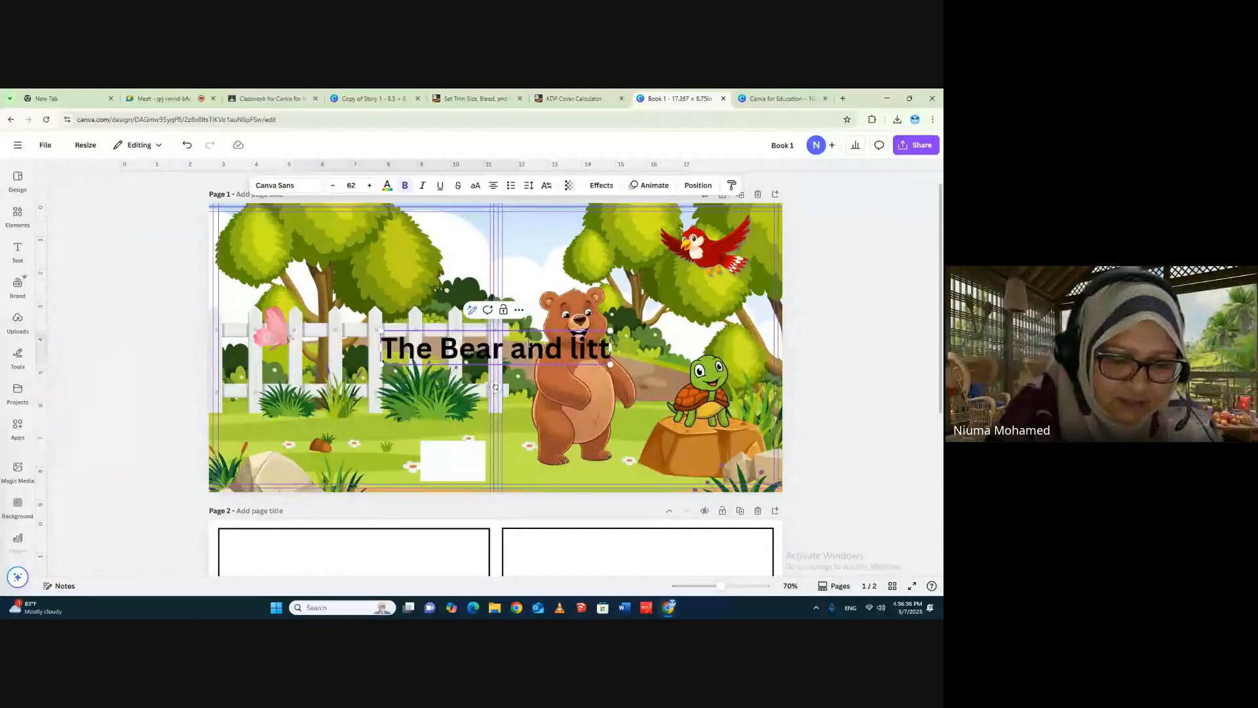
{"action": "key", "text": "BackSpace"}
{"action": "key", "text": "BackSpace"}
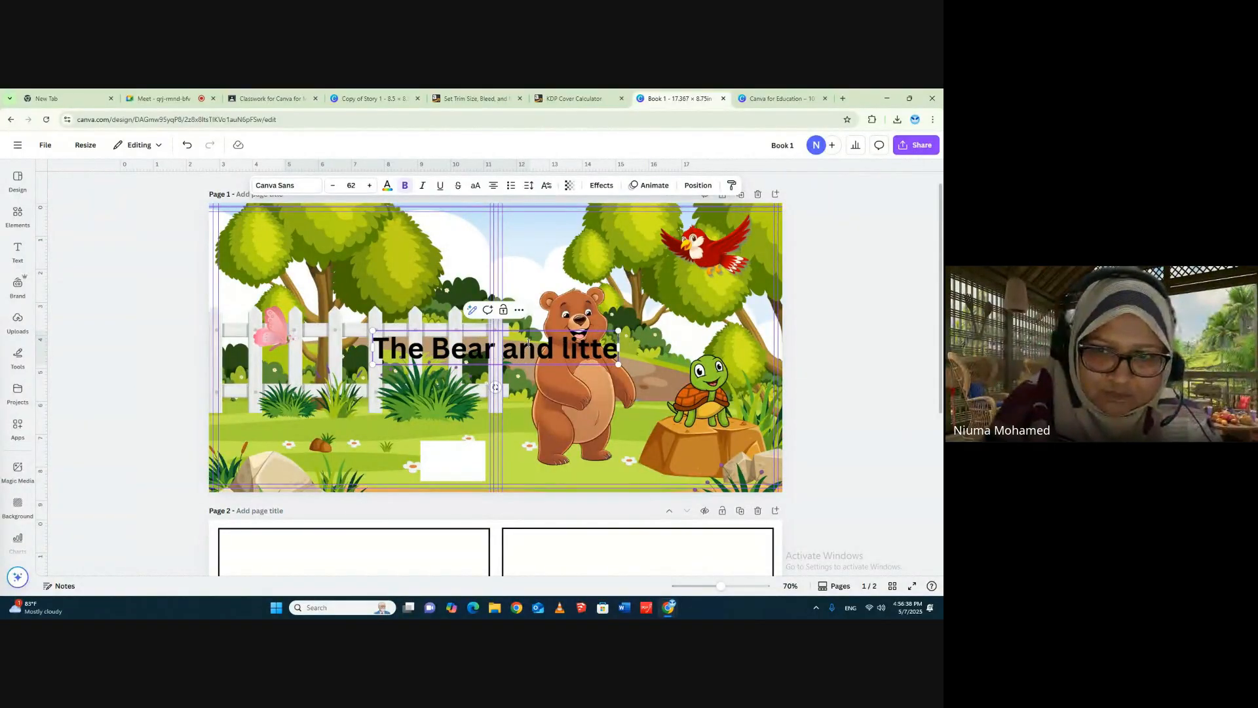
{"action": "key", "text": "BackSpace"}
{"action": "type", "text": "e turt"}
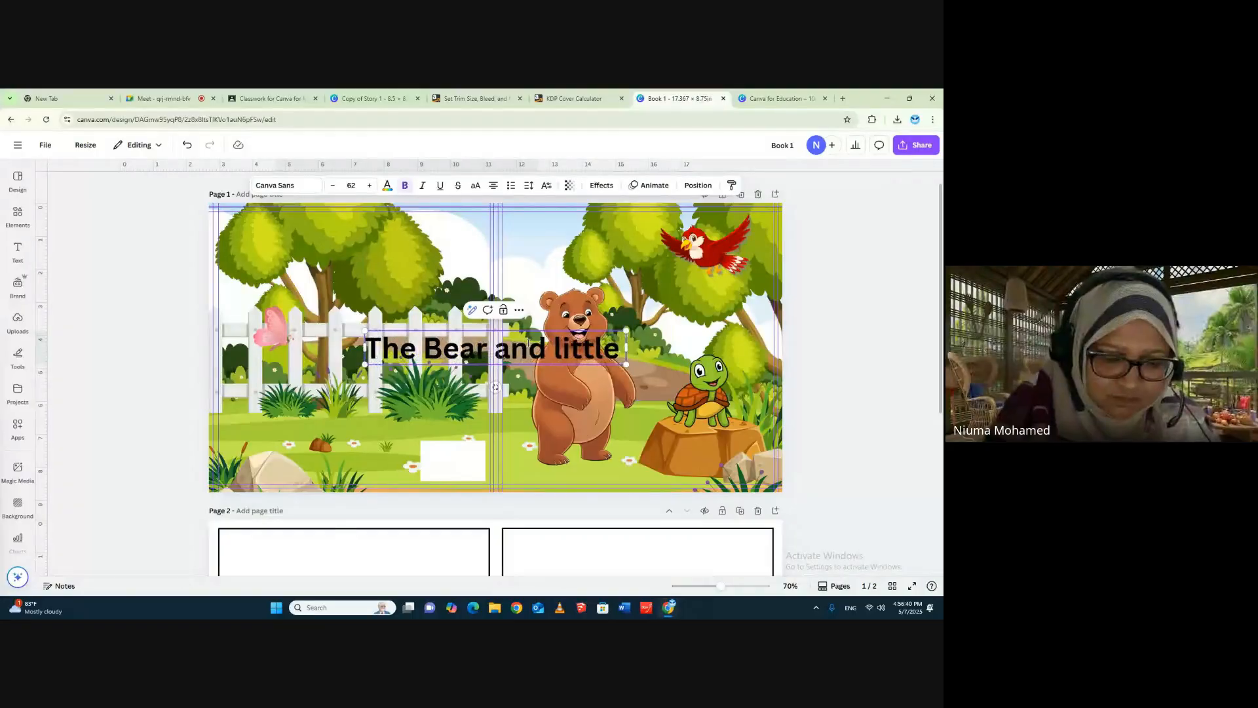
{"action": "type", "text": "le"}
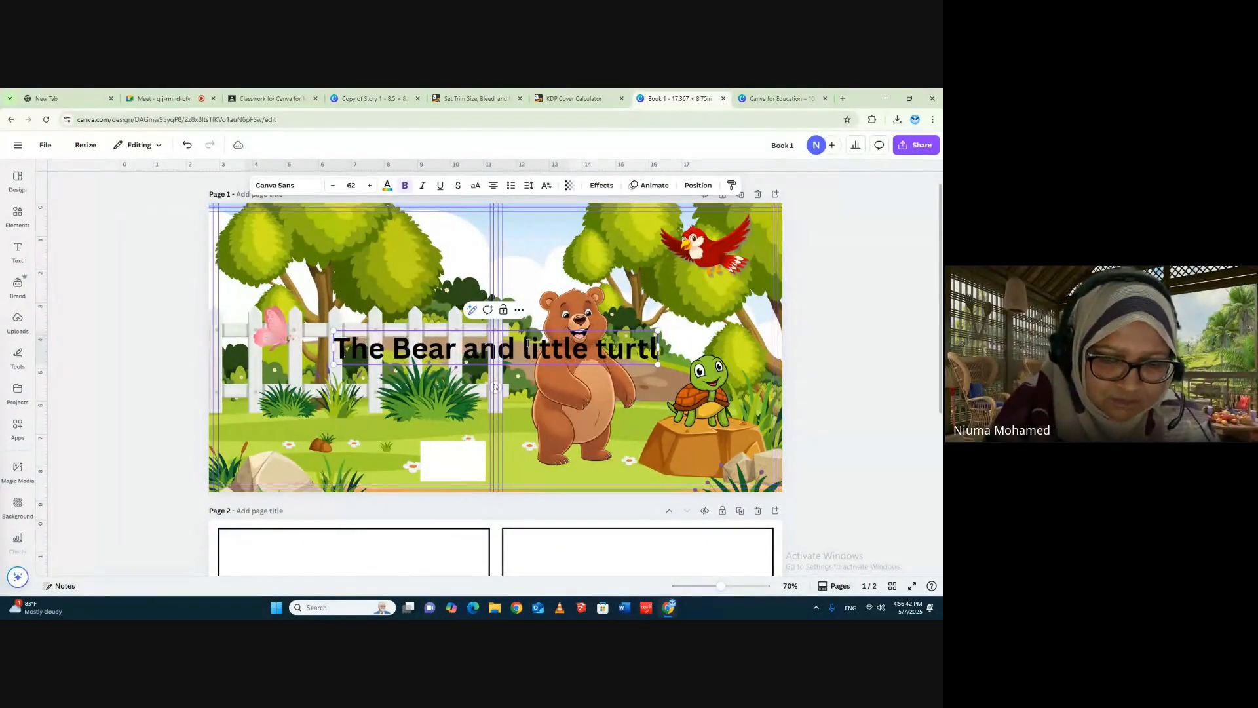
{"action": "left_click", "coordinate": [850, 340]}
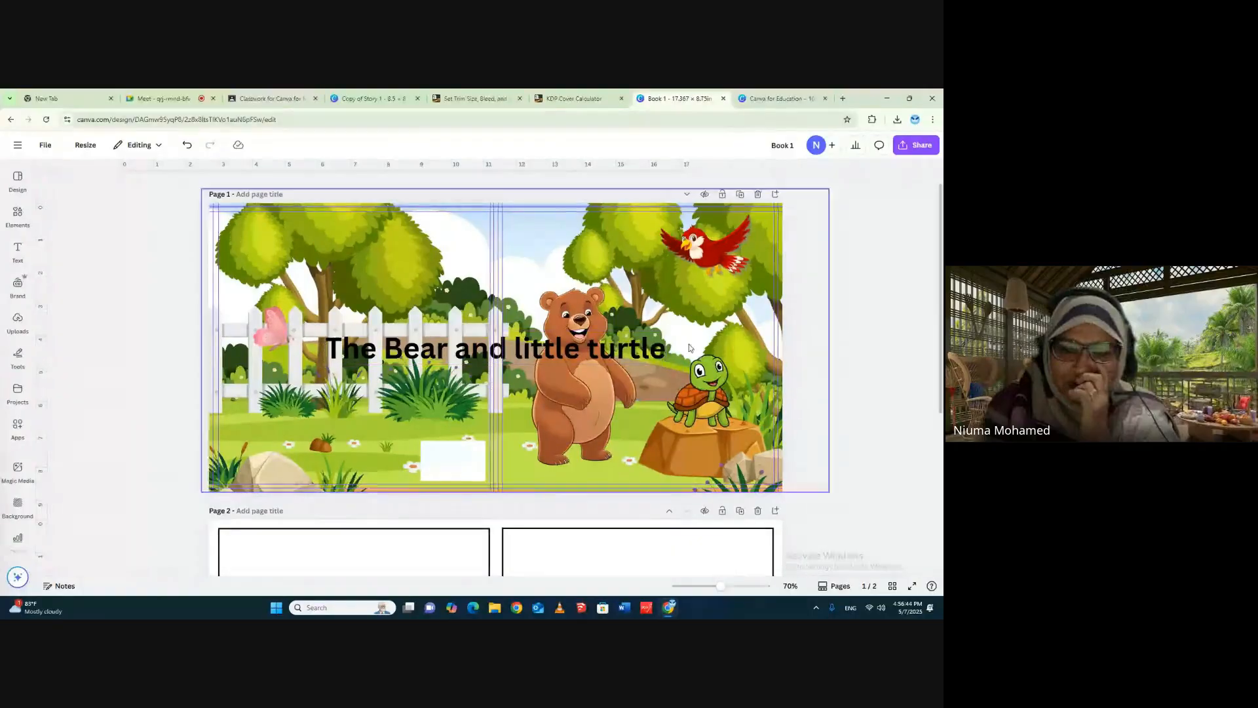
- Move the title onto the front cover and narrow its text box so the title wraps onto two lines
{"action": "left_click_drag", "start_coordinate": [458, 350], "coordinate": [601, 298]}
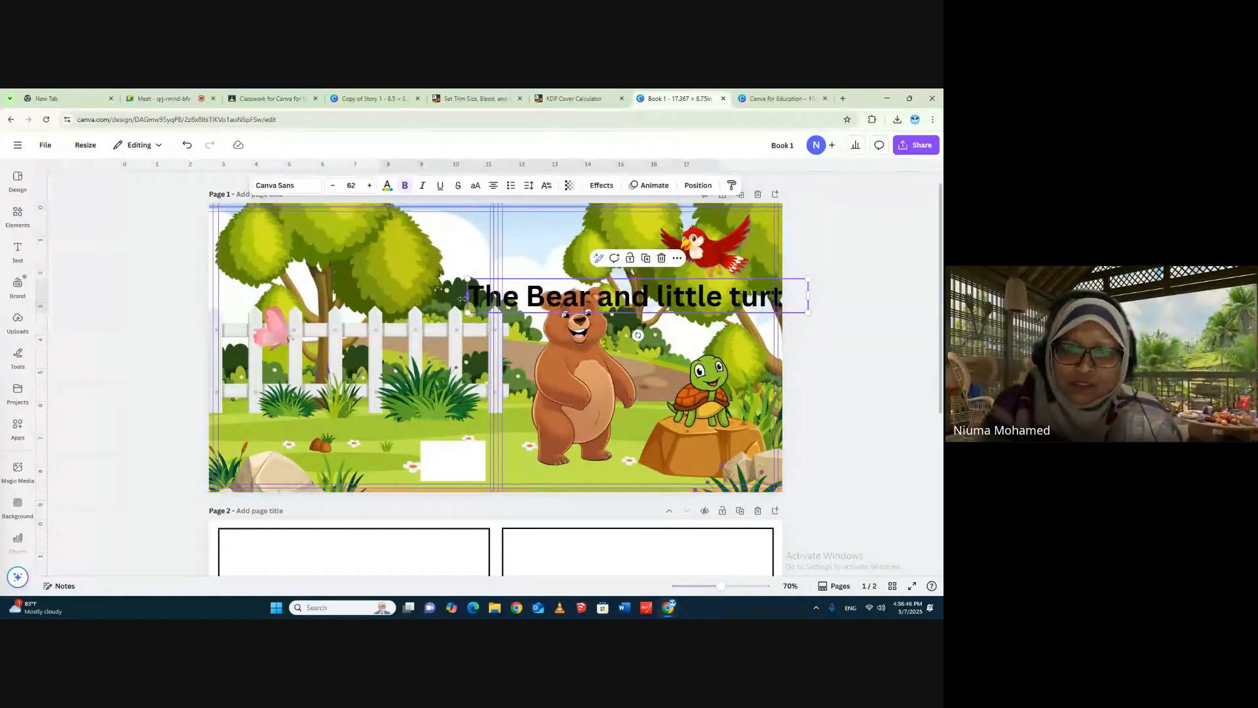
{"action": "left_click_drag", "start_coordinate": [464, 295], "coordinate": [565, 298]}
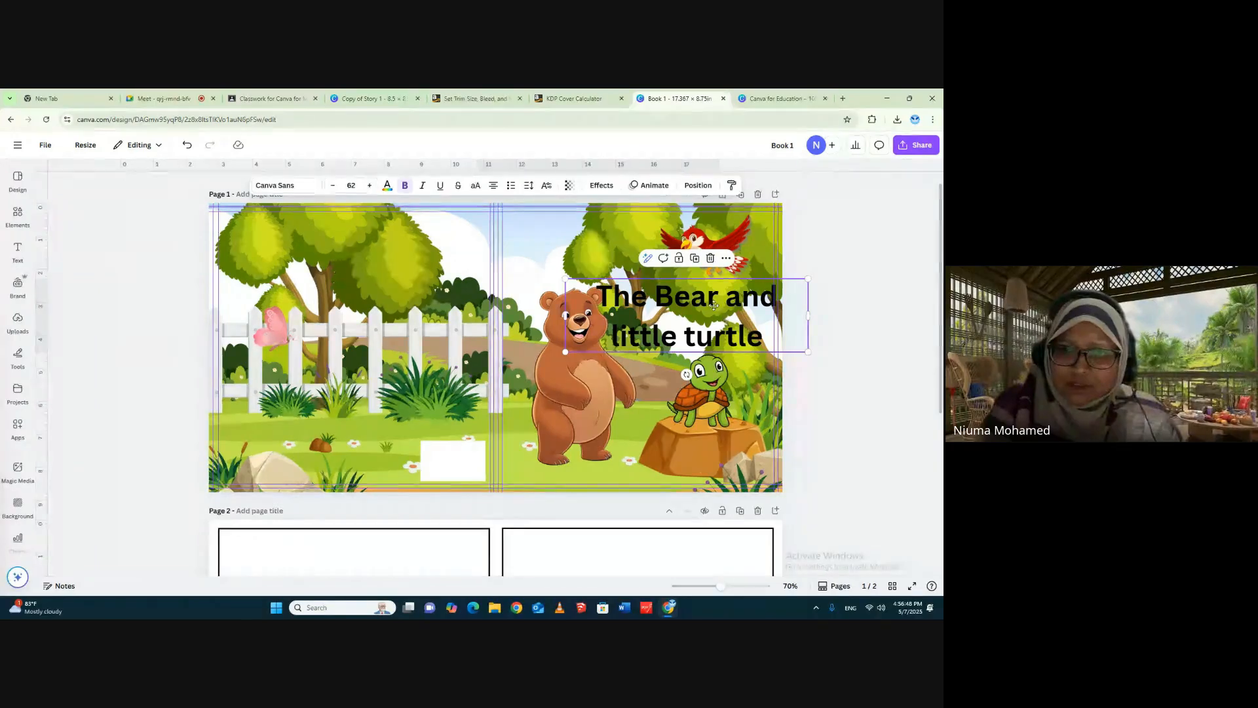
{"action": "left_click_drag", "start_coordinate": [714, 304], "coordinate": [677, 303]}
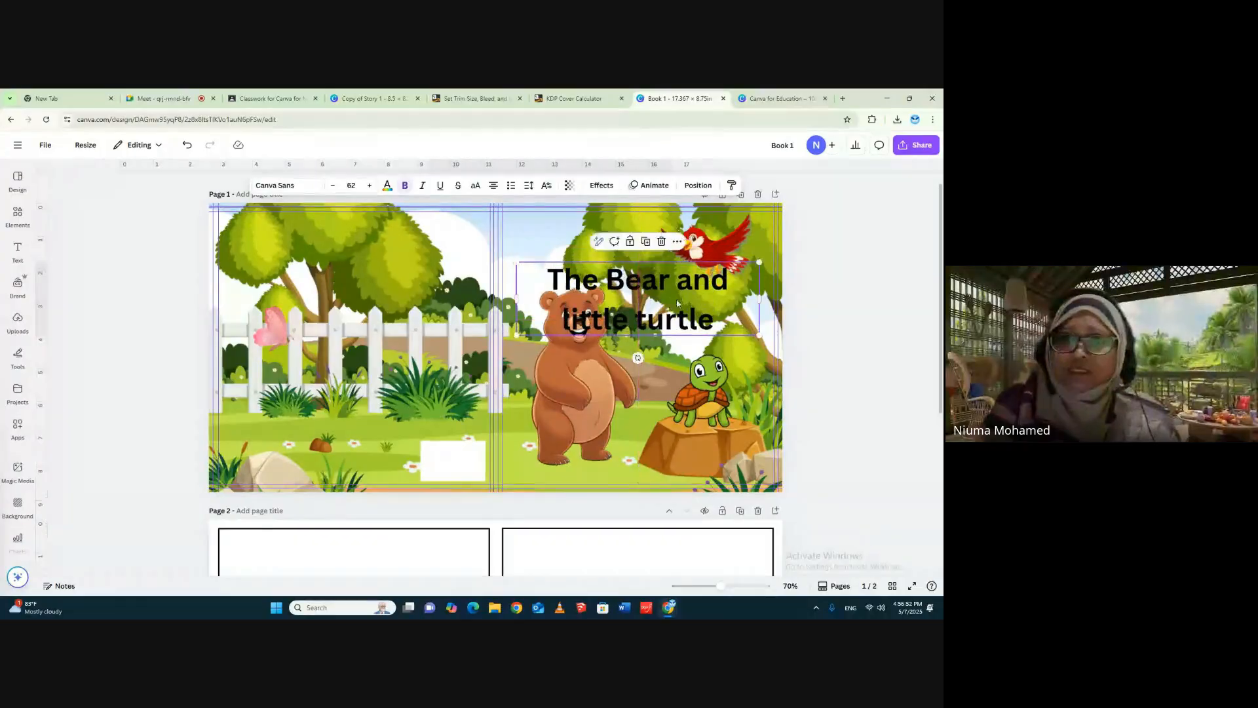
- Shrink the red bird and place it in the front cover's upper outer corner, and raise the title beside it above the bear
{"action": "left_click_drag", "start_coordinate": [713, 247], "coordinate": [582, 239]}
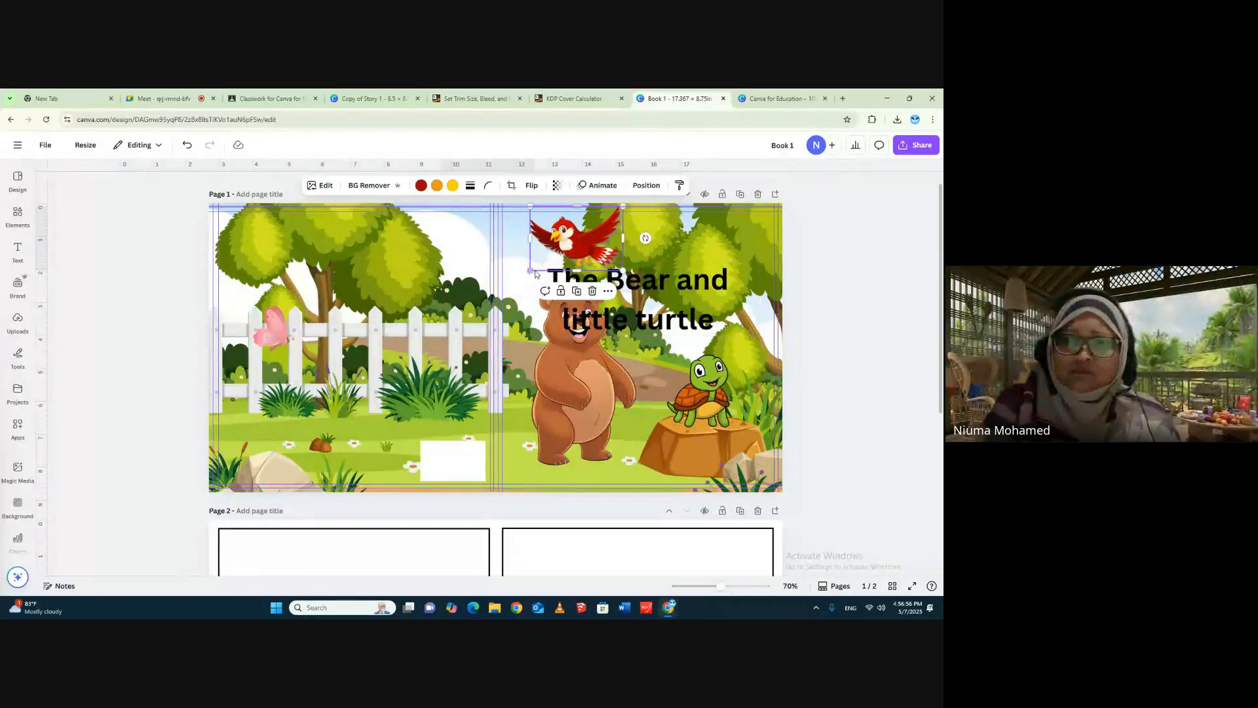
{"action": "mouse_move", "coordinate": [531, 269]}
{"action": "left_mouse_down"}
{"action": "mouse_move", "coordinate": [572, 241]}
{"action": "mouse_move", "coordinate": [753, 220]}
{"action": "mouse_move", "coordinate": [748, 239]}
{"action": "left_mouse_up"}
{"action": "left_click_drag", "start_coordinate": [648, 279], "coordinate": [650, 237]}
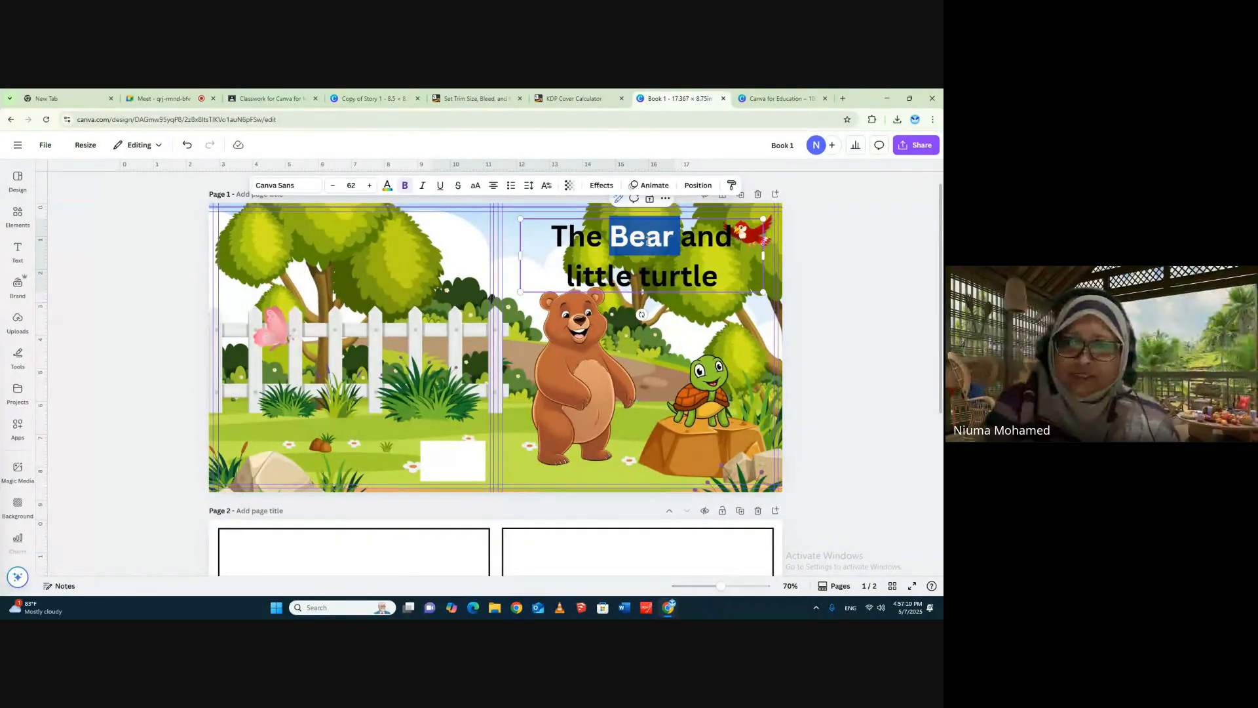
- Set the whole title's font to Blueberry
{"action": "triple_click", "coordinate": [650, 237]}
{"action": "left_click", "coordinate": [290, 186]}
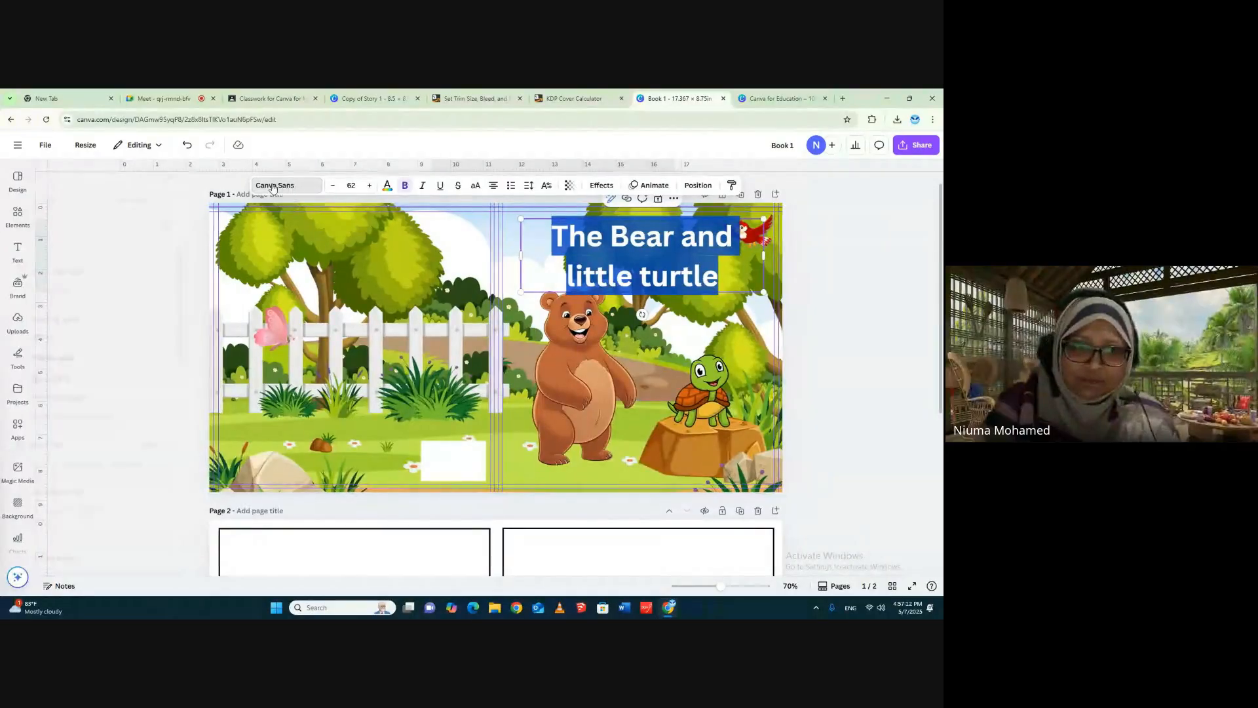
{"action": "left_click", "coordinate": [85, 380]}
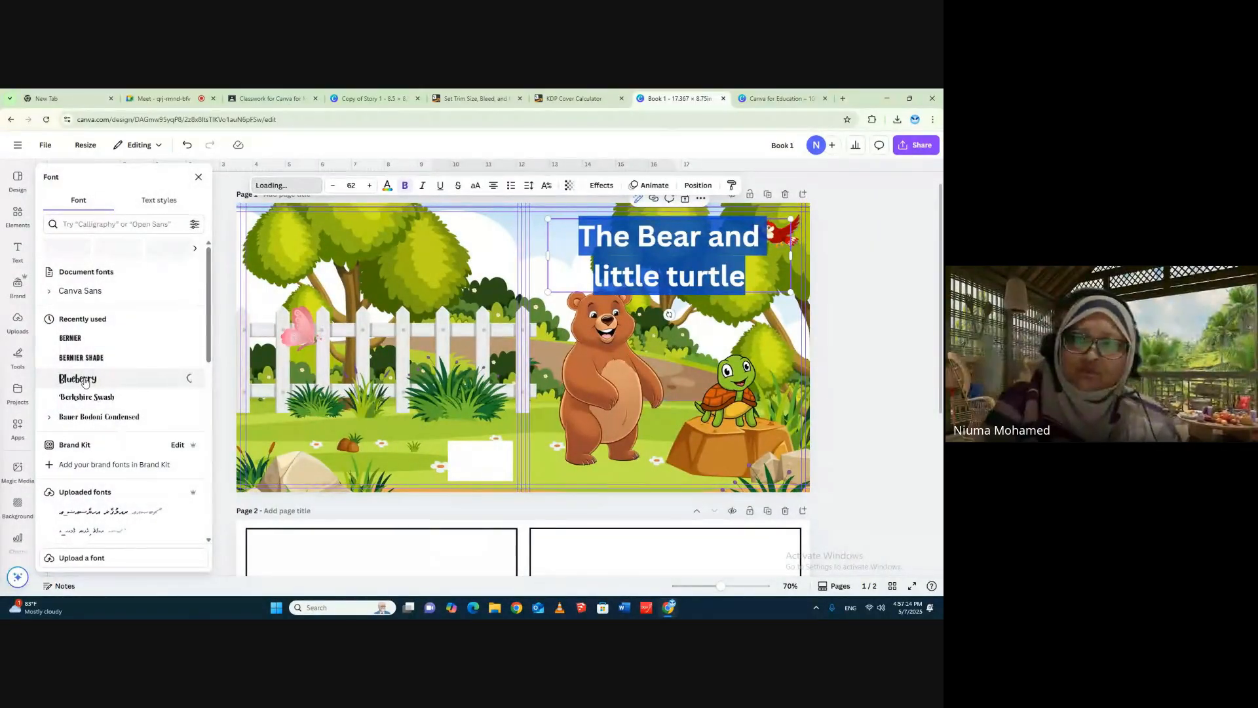
{"action": "left_click", "coordinate": [860, 273]}
- Shrink the title slightly and shift it toward the spine, and lower the bear a little beneath it
{"action": "left_click", "coordinate": [673, 274]}
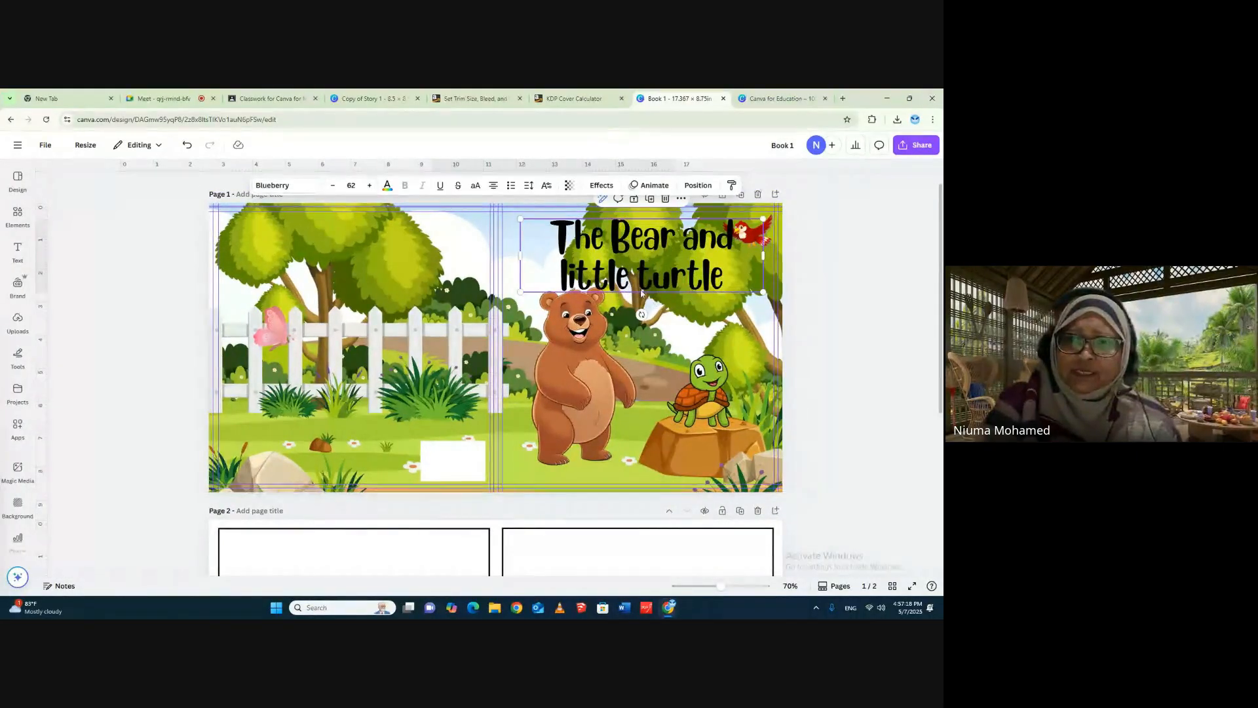
{"action": "left_click_drag", "start_coordinate": [521, 292], "coordinate": [524, 291]}
{"action": "left_click_drag", "start_coordinate": [663, 241], "coordinate": [653, 241]}
{"action": "left_click", "coordinate": [797, 251]}
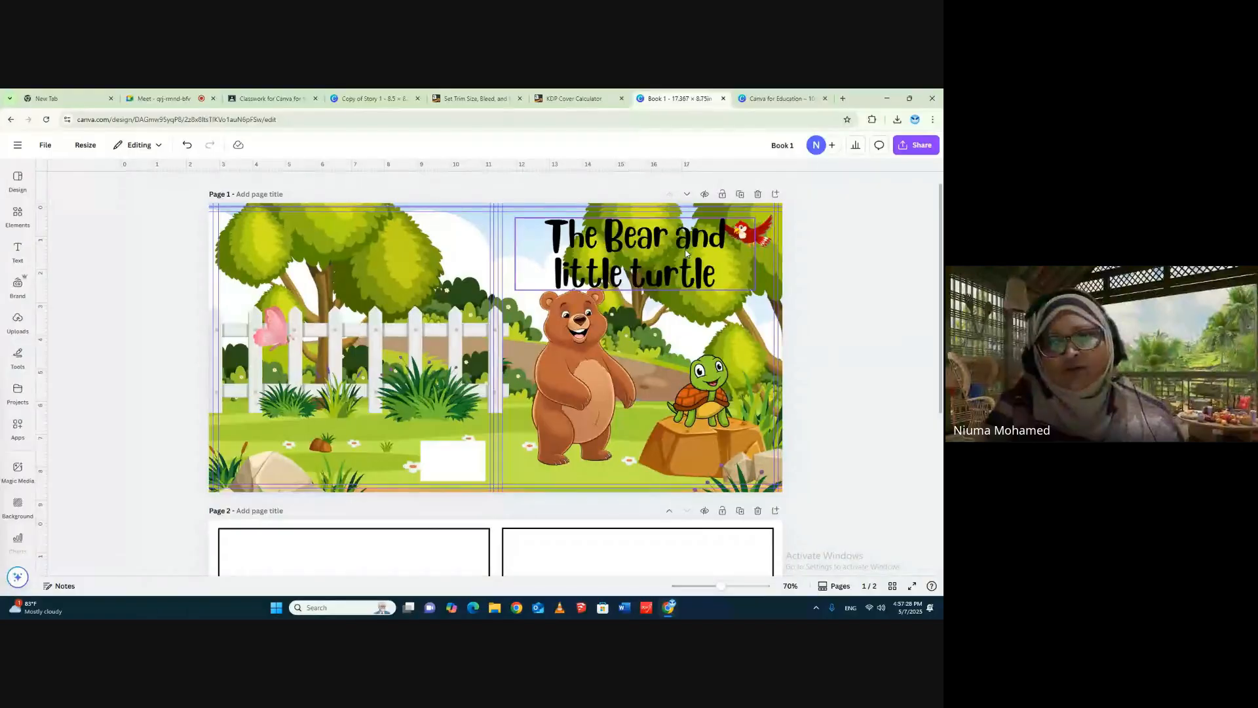
{"action": "left_click_drag", "start_coordinate": [574, 386], "coordinate": [573, 392]}
{"action": "left_click", "coordinate": [891, 278]}
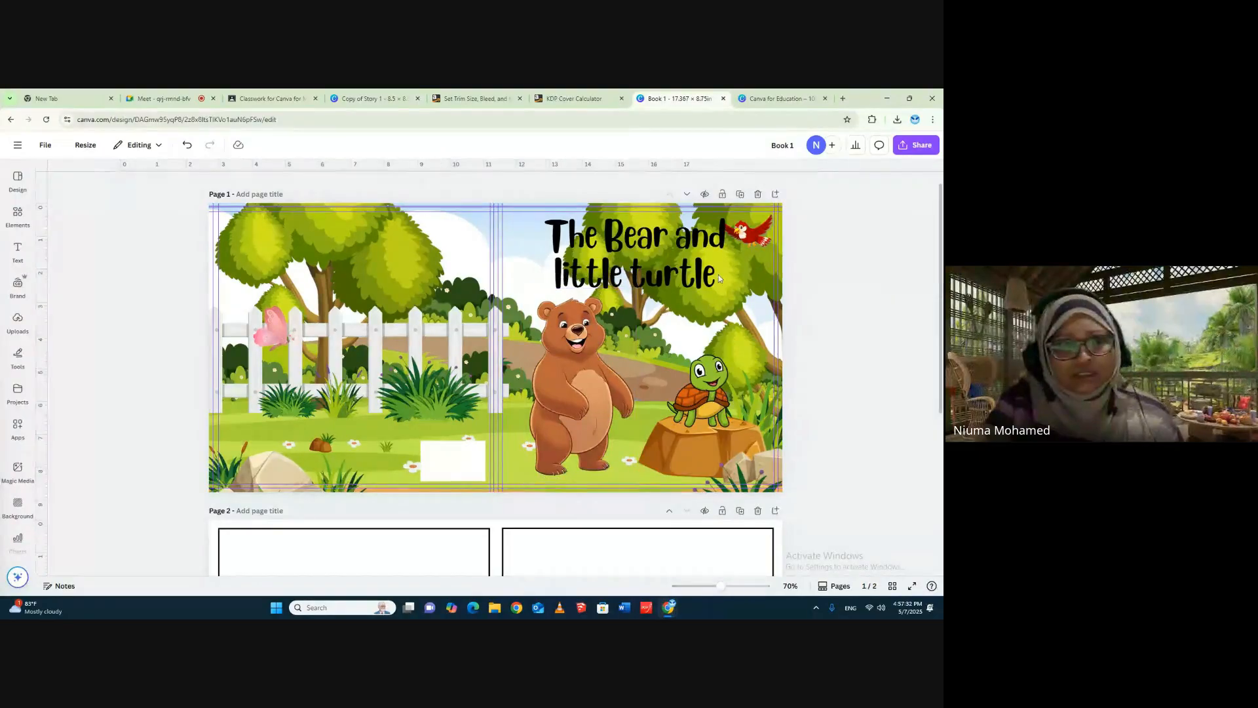
- Replace the butterfly search in the elements library with a search for "rectangle"
{"action": "left_click", "coordinate": [16, 213]}
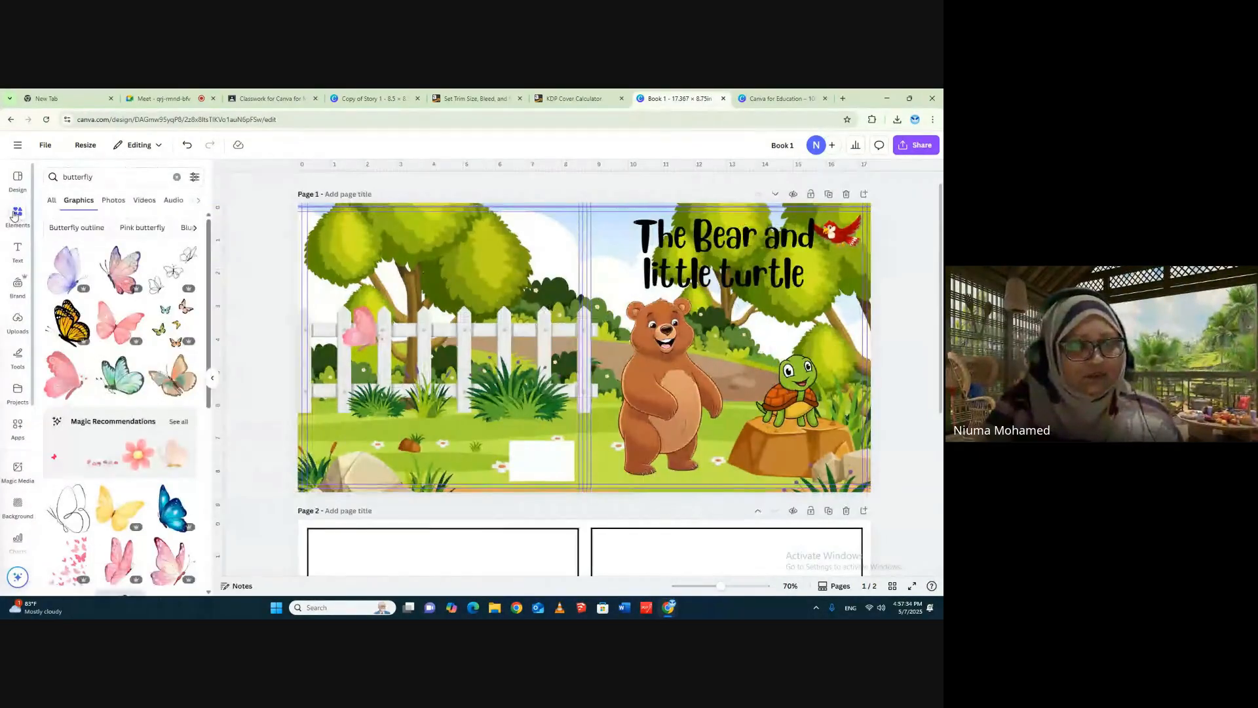
{"action": "left_click", "coordinate": [22, 226]}
{"action": "left_click", "coordinate": [59, 181]}
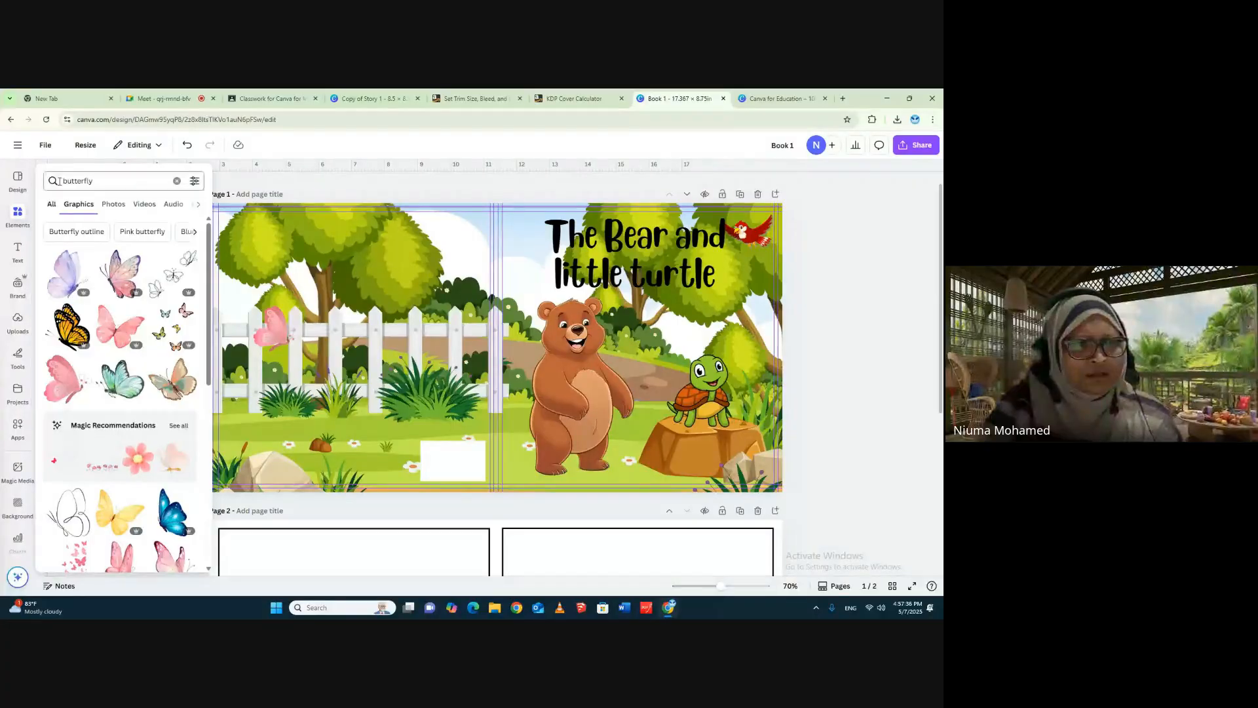
{"action": "double_click", "coordinate": [82, 181]}
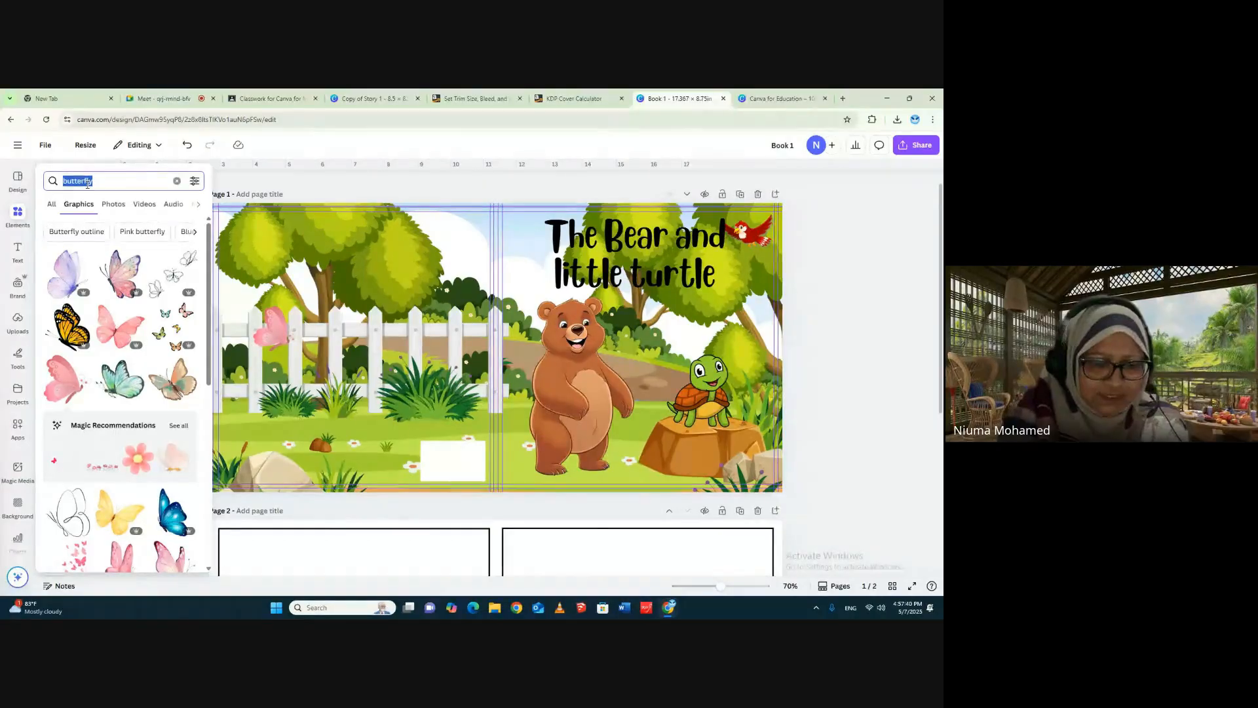
{"action": "type", "text": "rect"}
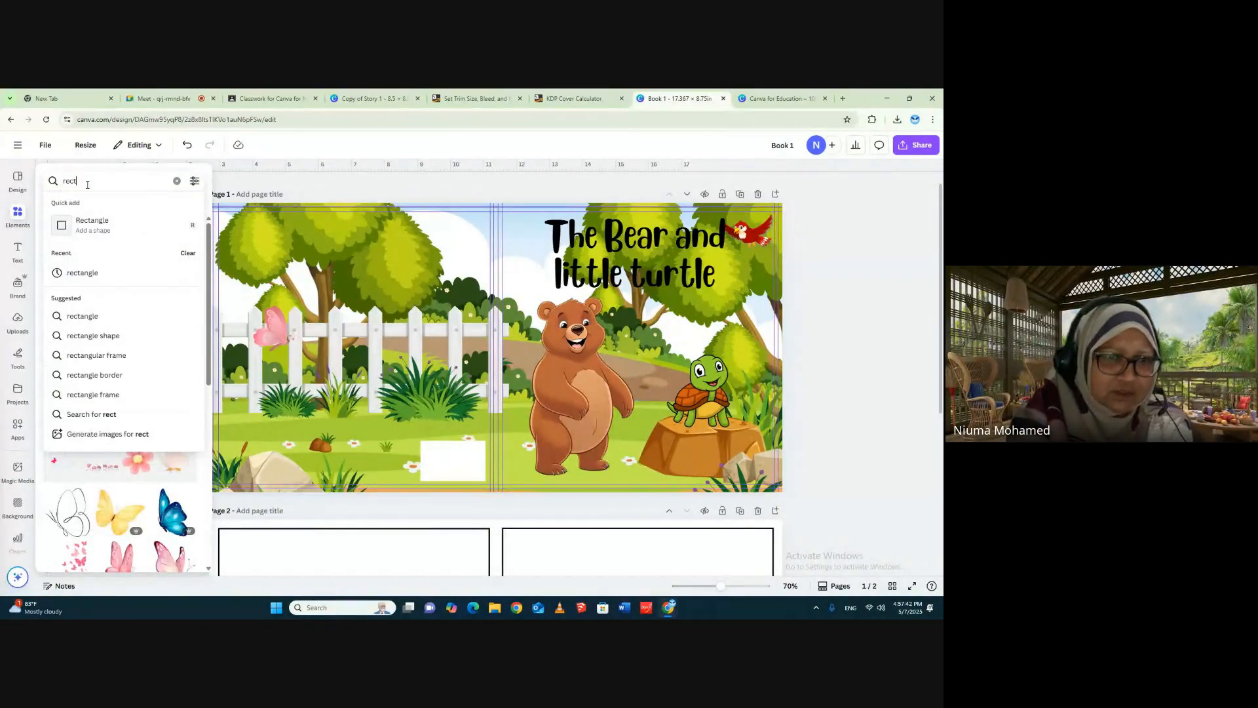
{"action": "left_click", "coordinate": [102, 317]}
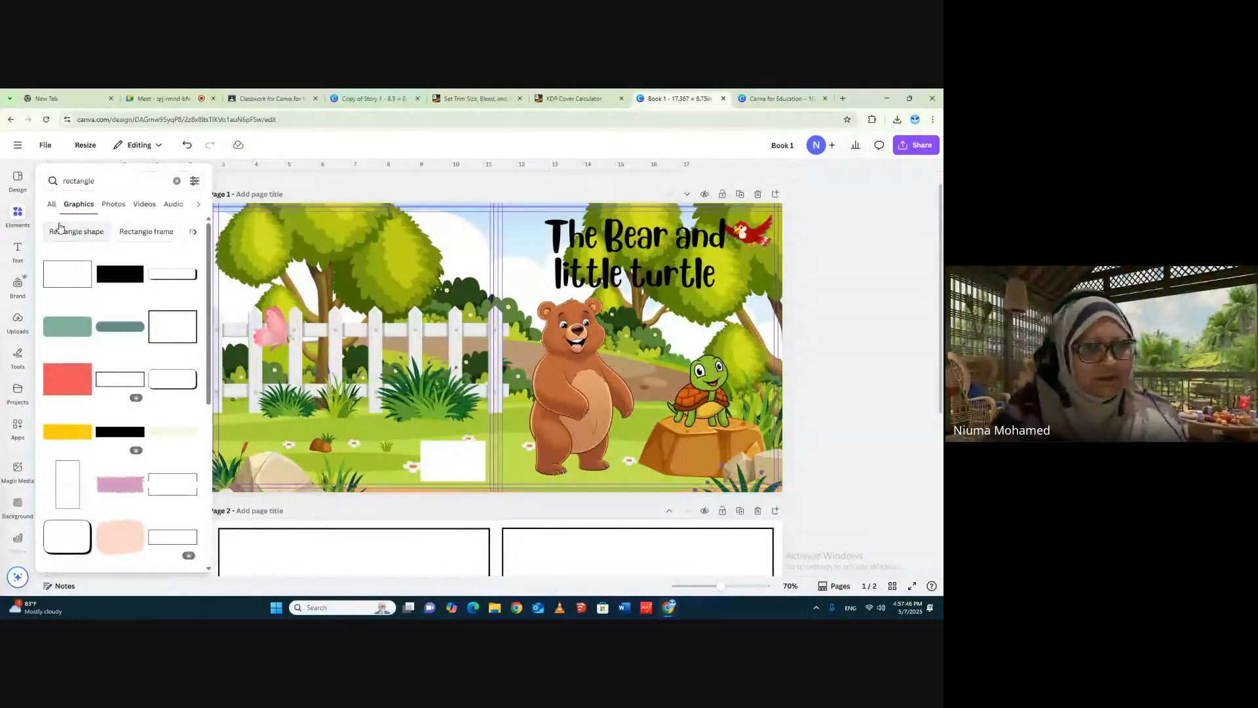
- Try a red rectangle graphic near the front cover's title and delete it
{"action": "left_click", "coordinate": [83, 147]}
{"action": "left_click", "coordinate": [18, 216]}
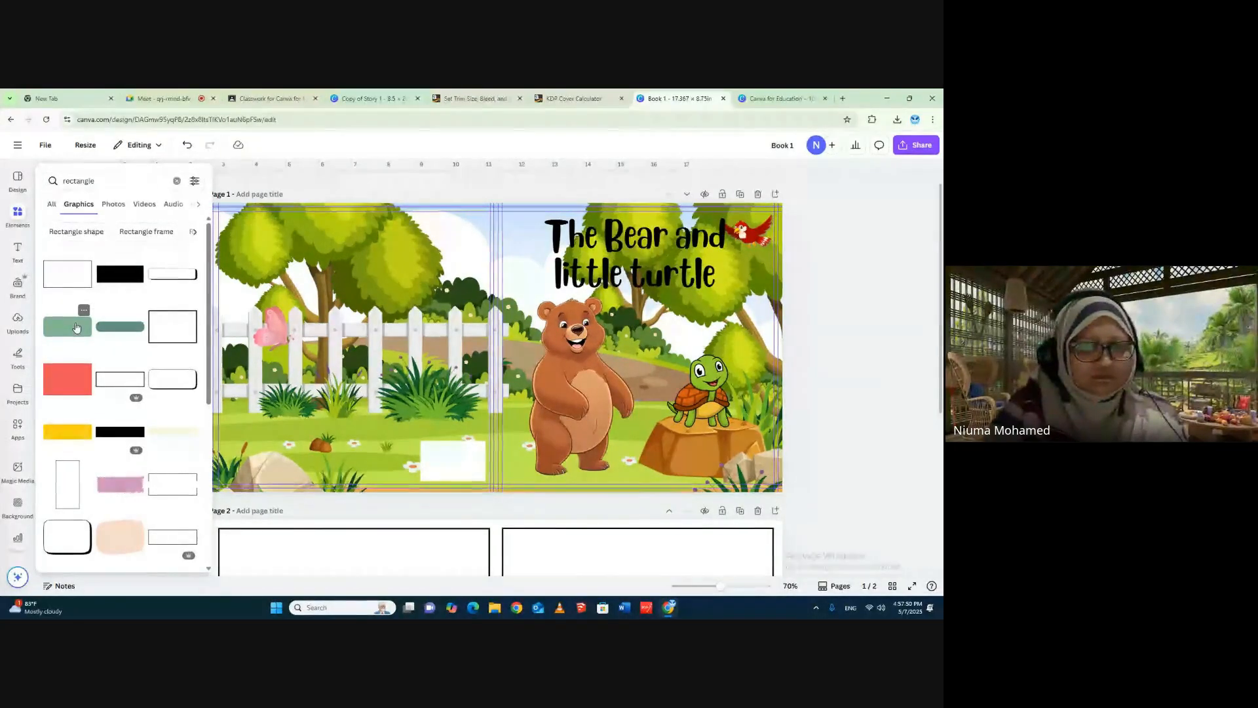
{"action": "left_click", "coordinate": [68, 388]}
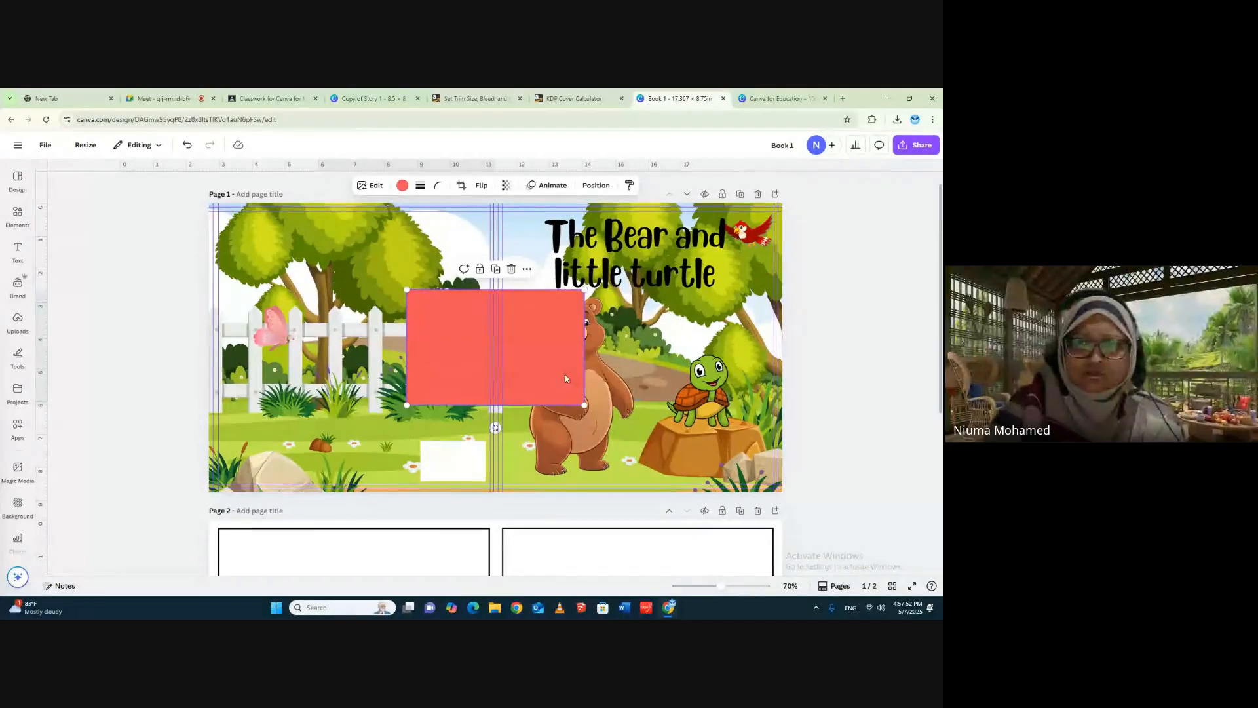
{"action": "left_click_drag", "start_coordinate": [565, 378], "coordinate": [705, 300]}
{"action": "key", "text": "Delete"}
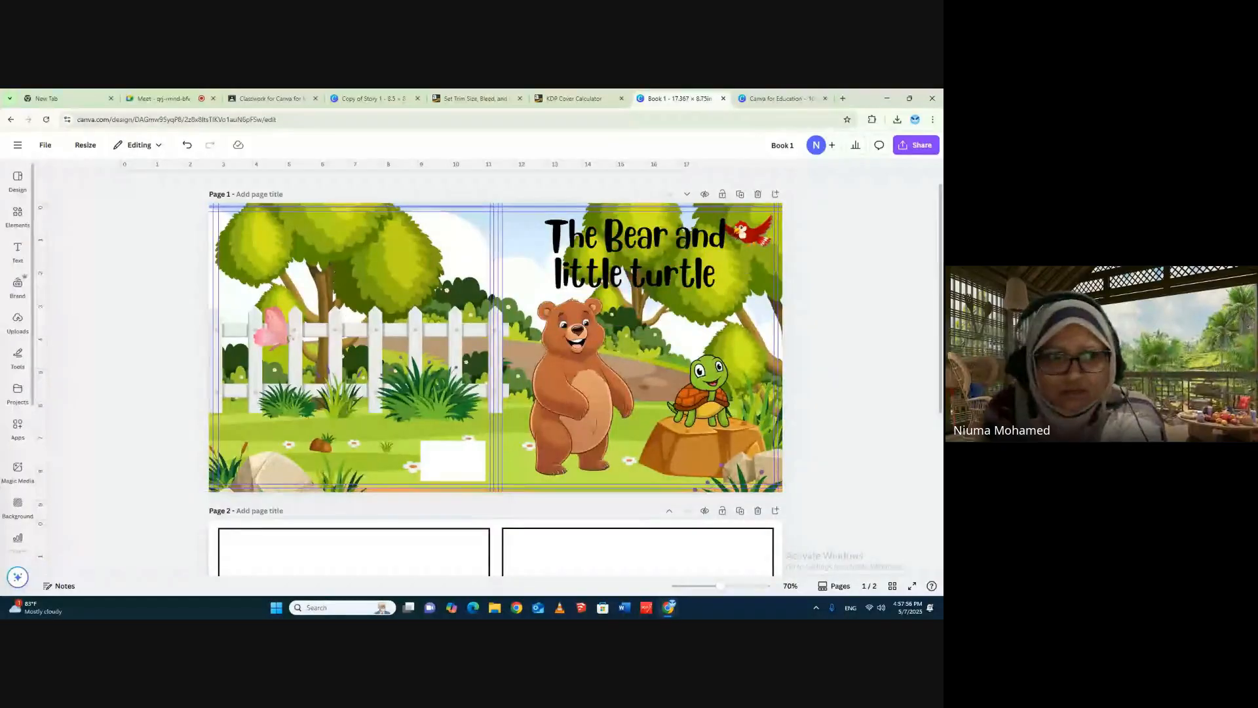
- Browse the rectangle graphics and refine the search to "Rectangle shape", then "Rectangle outline"
{"action": "left_click", "coordinate": [19, 214]}
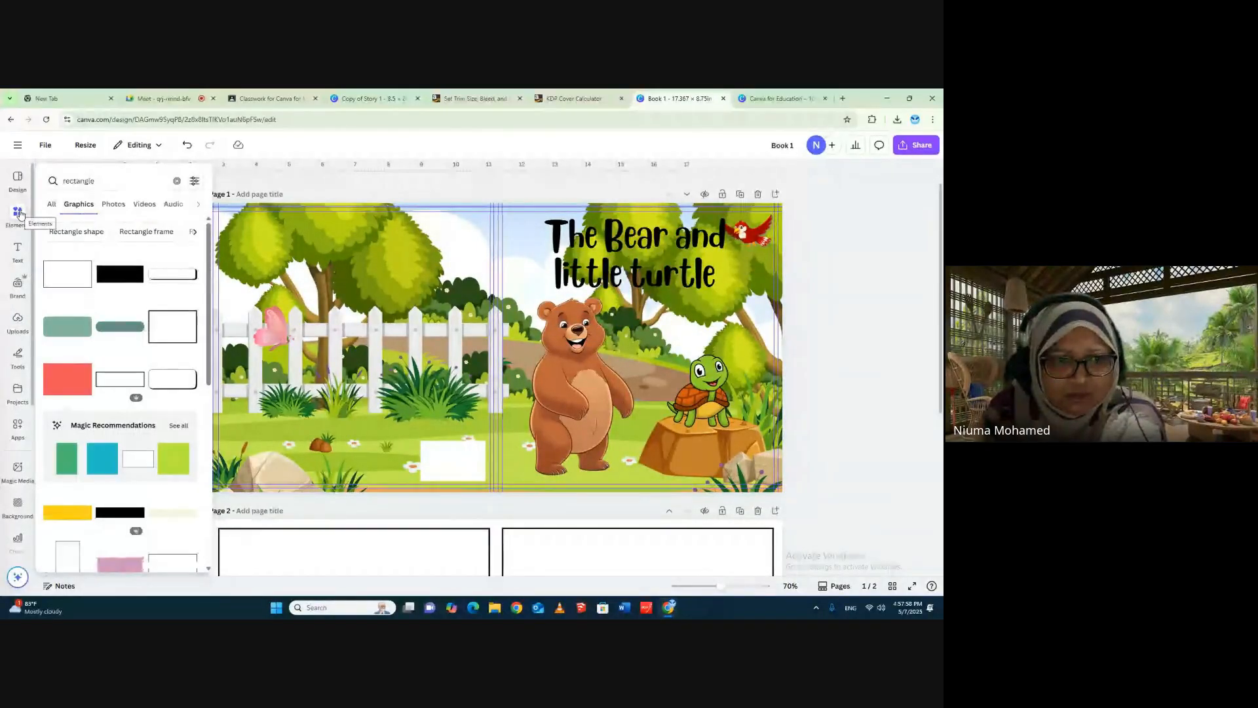
{"action": "scroll", "coordinate": [126, 468], "scroll_direction": "down", "scroll_amount": 3}
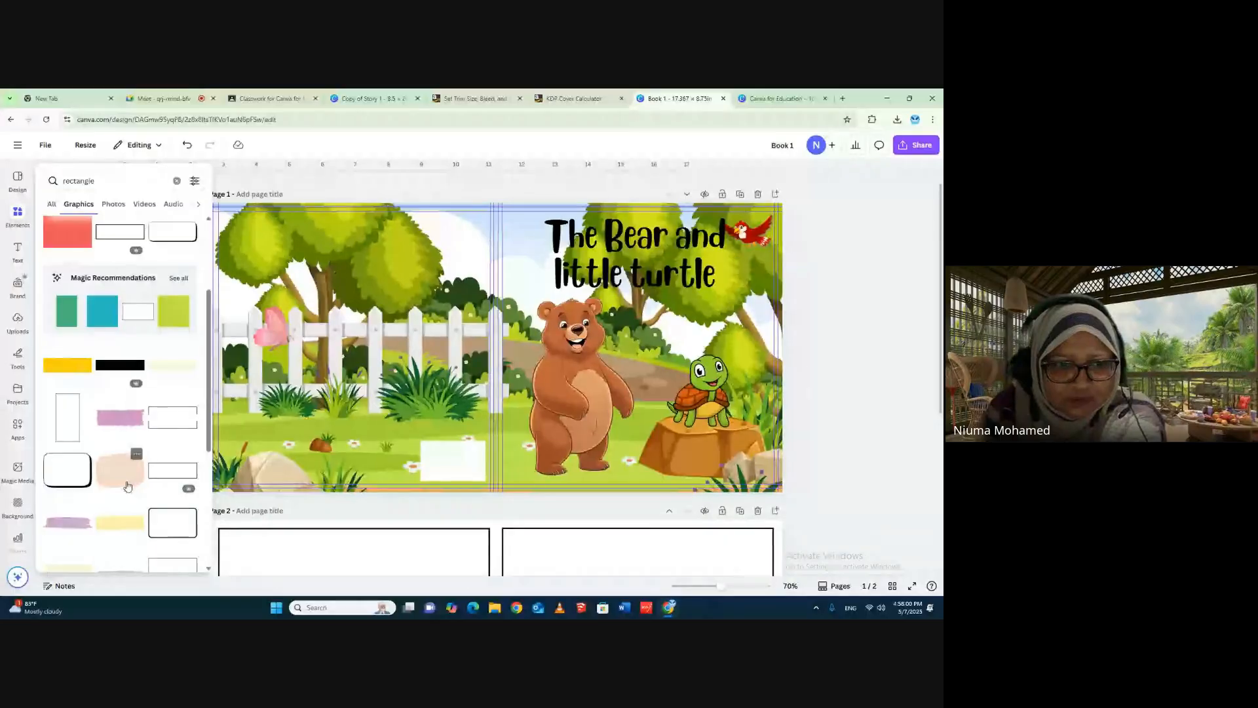
{"action": "scroll", "coordinate": [128, 486], "scroll_direction": "down", "scroll_amount": 2}
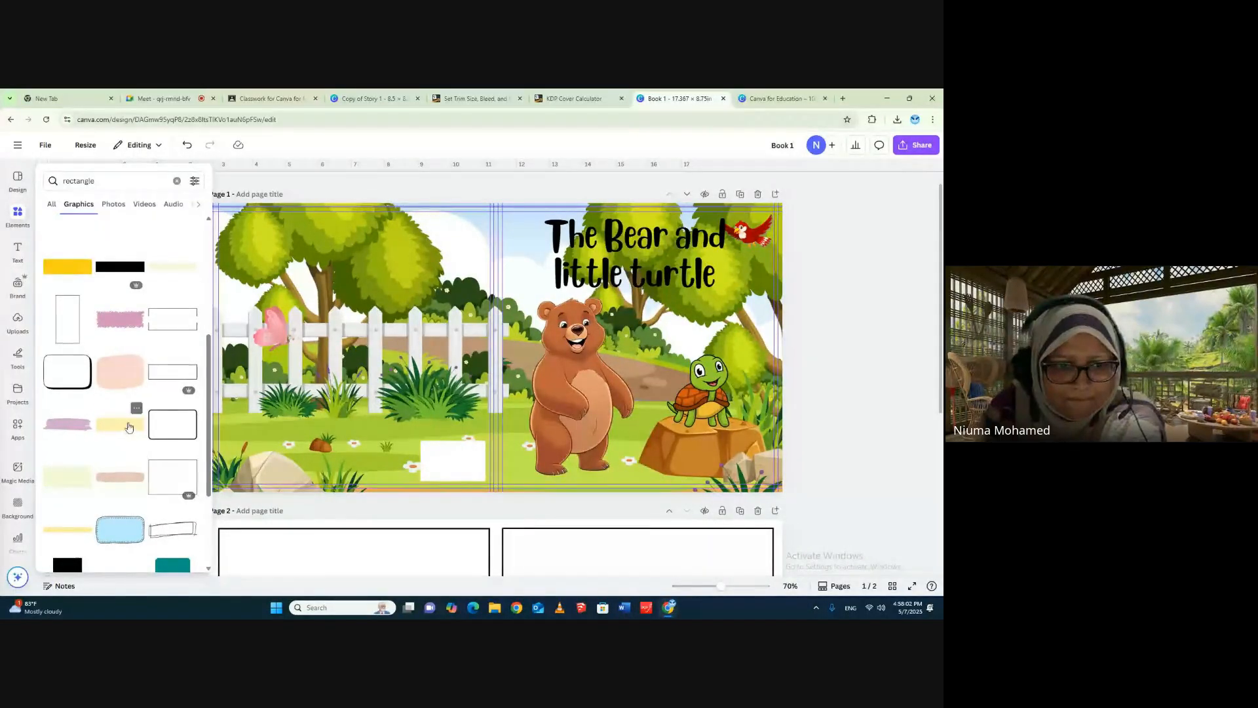
{"action": "scroll", "coordinate": [129, 376], "scroll_direction": "down", "scroll_amount": 2}
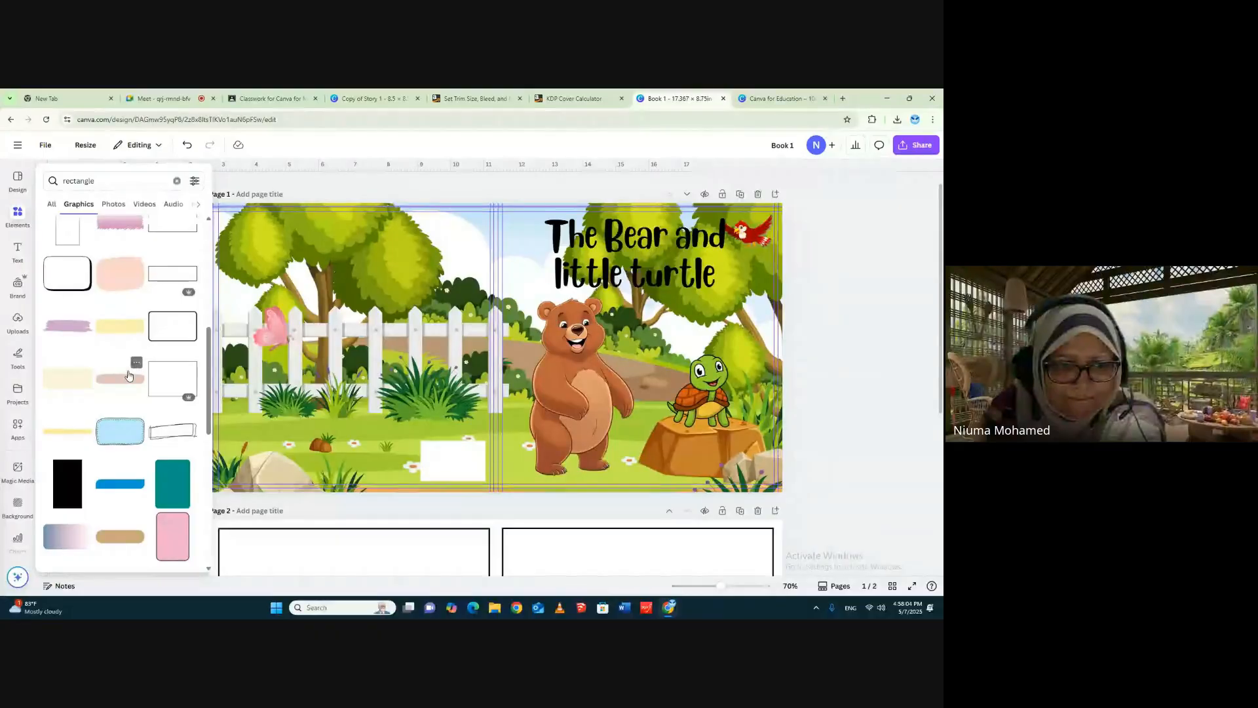
{"action": "scroll", "coordinate": [129, 376], "scroll_direction": "up", "scroll_amount": 7}
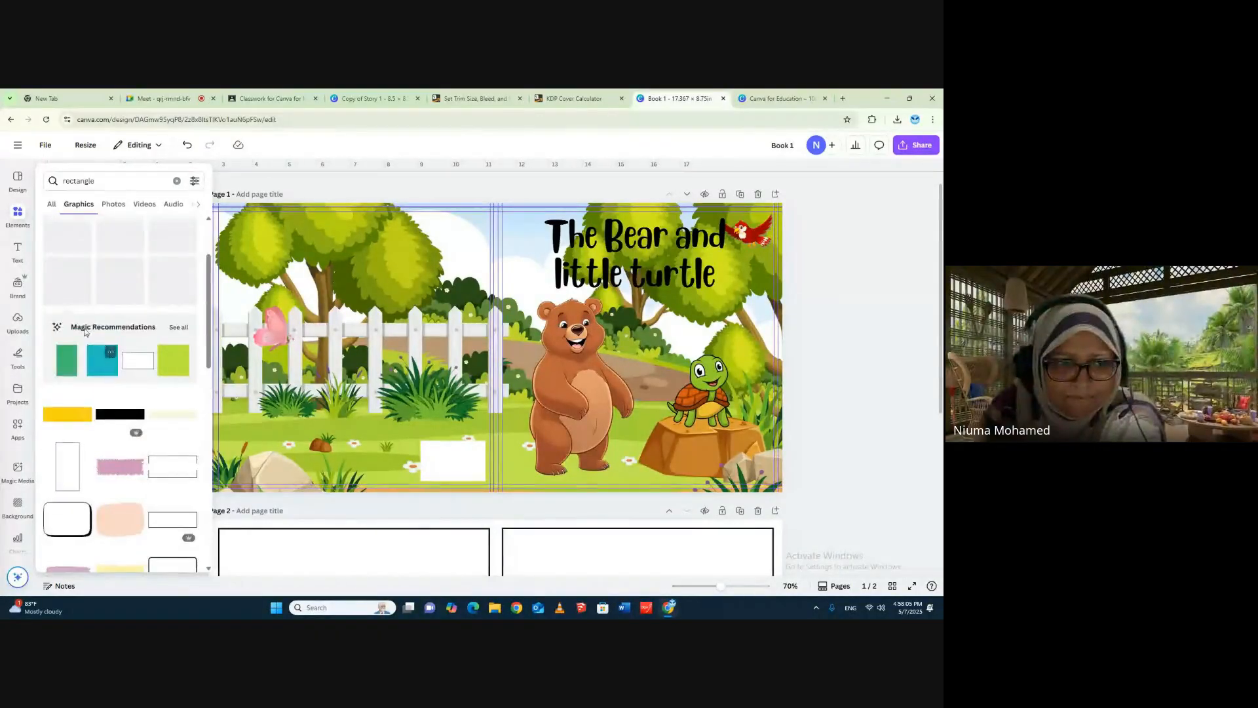
{"action": "left_click", "coordinate": [18, 180]}
{"action": "left_click", "coordinate": [17, 215]}
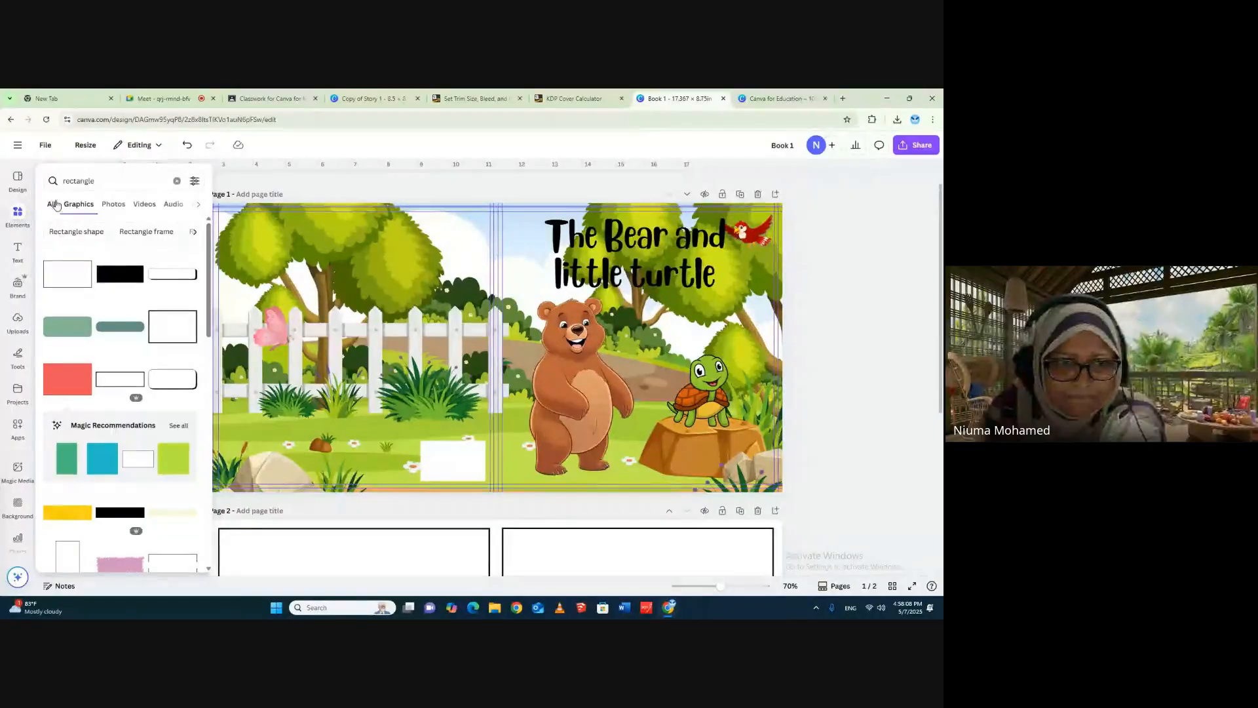
{"action": "left_click", "coordinate": [75, 232]}
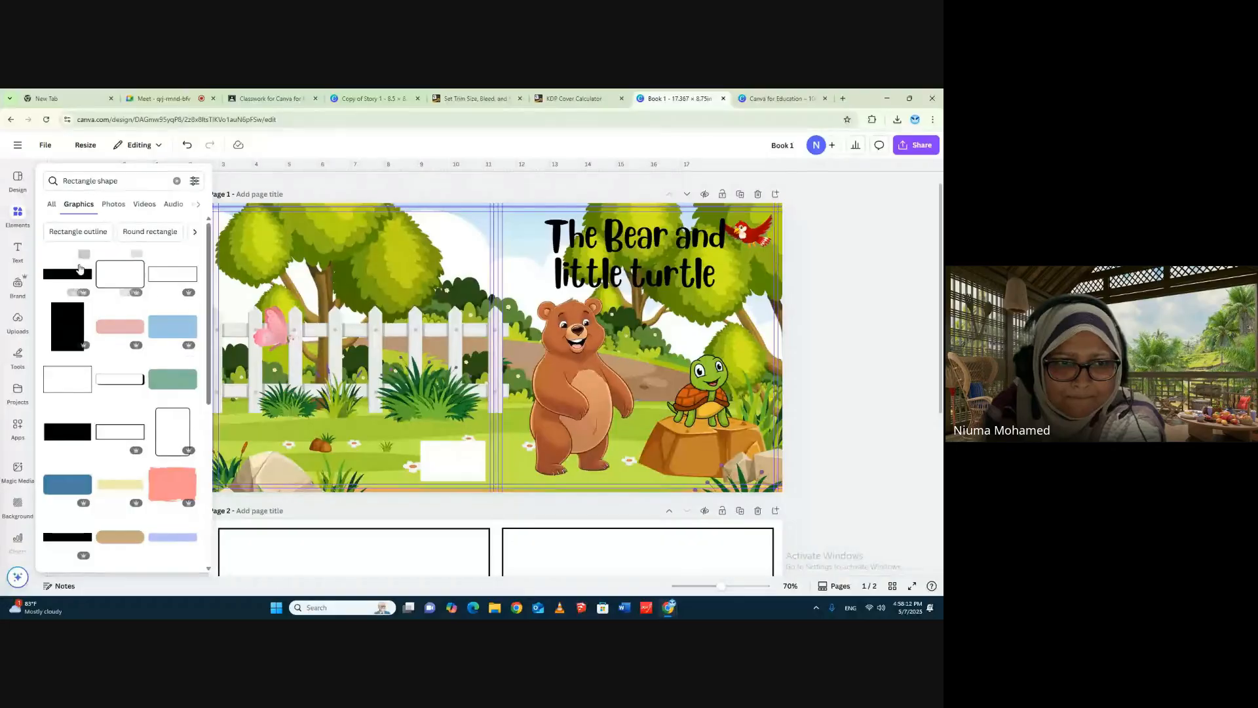
{"action": "left_click", "coordinate": [71, 233]}
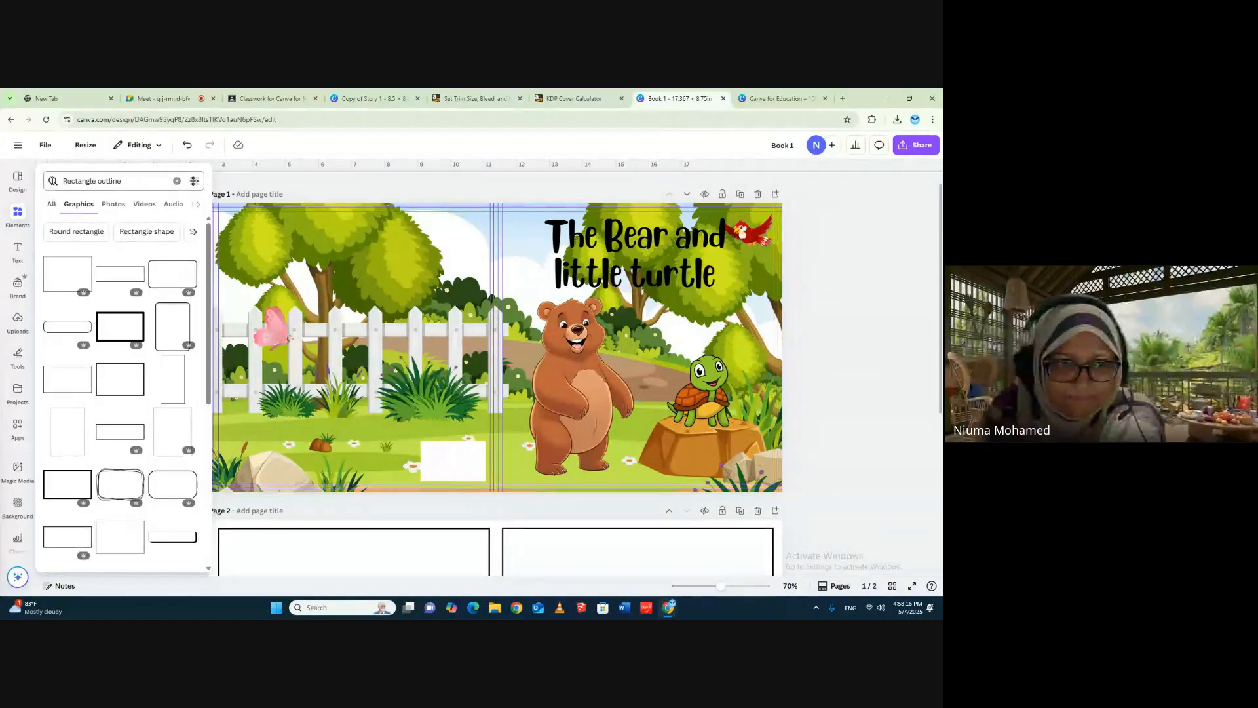
- Search the design templates for "square" and clear the search
{"action": "mouse_move", "coordinate": [18, 183]}
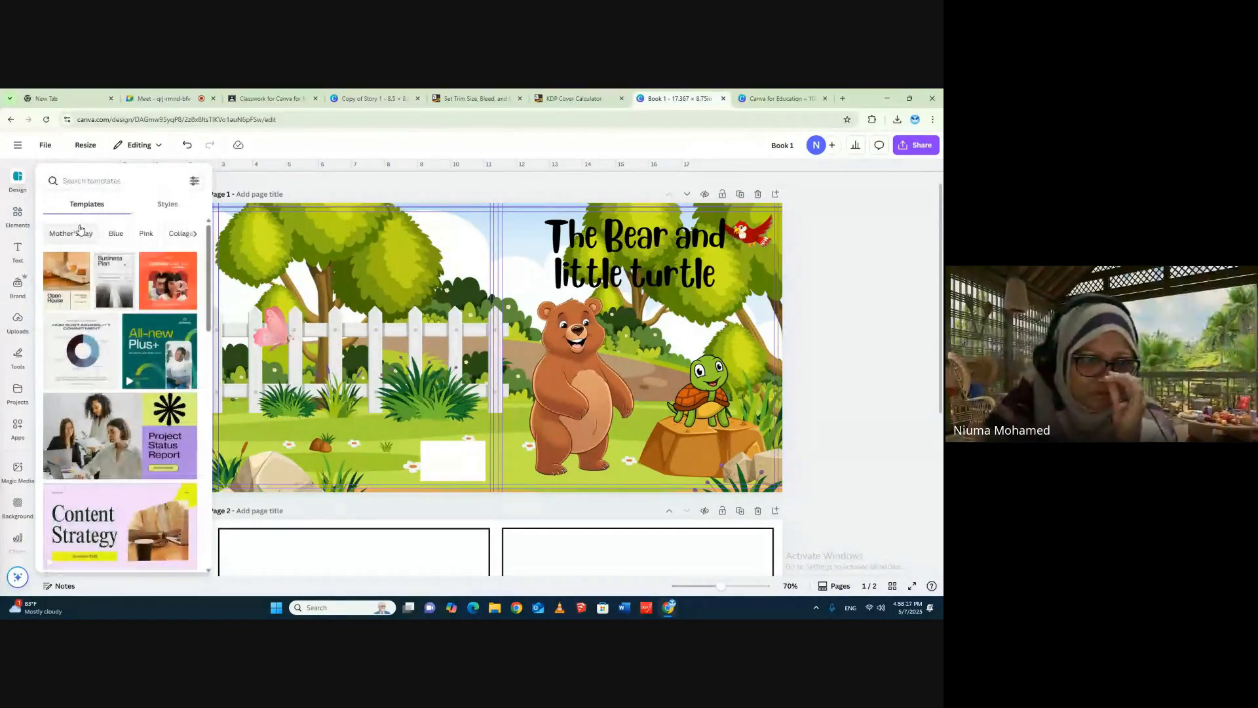
{"action": "left_click", "coordinate": [78, 179]}
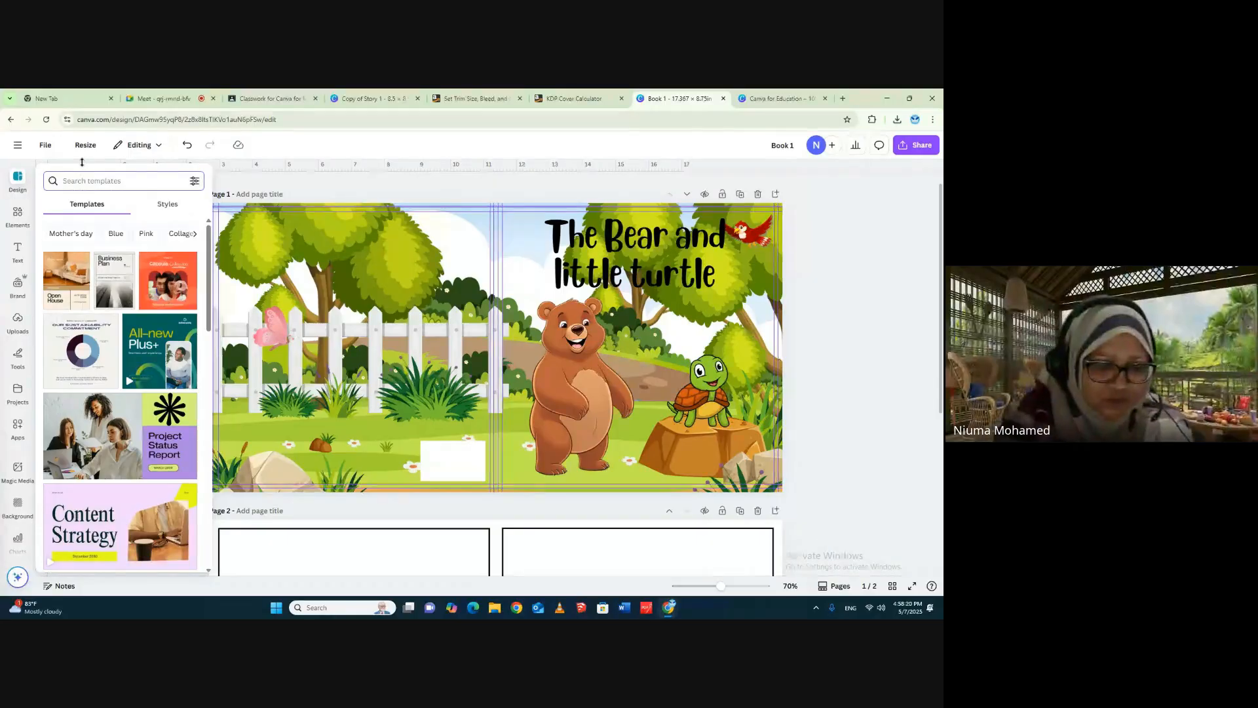
{"action": "type", "text": "sq"}
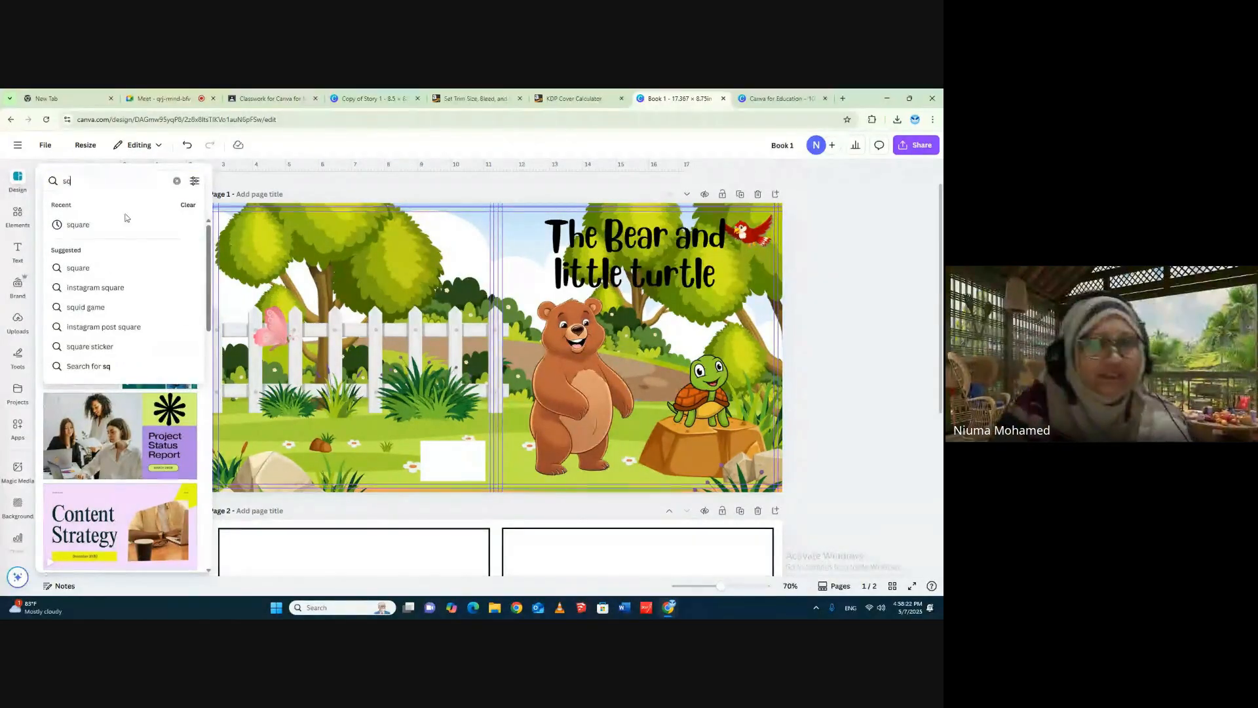
{"action": "left_click", "coordinate": [76, 268]}
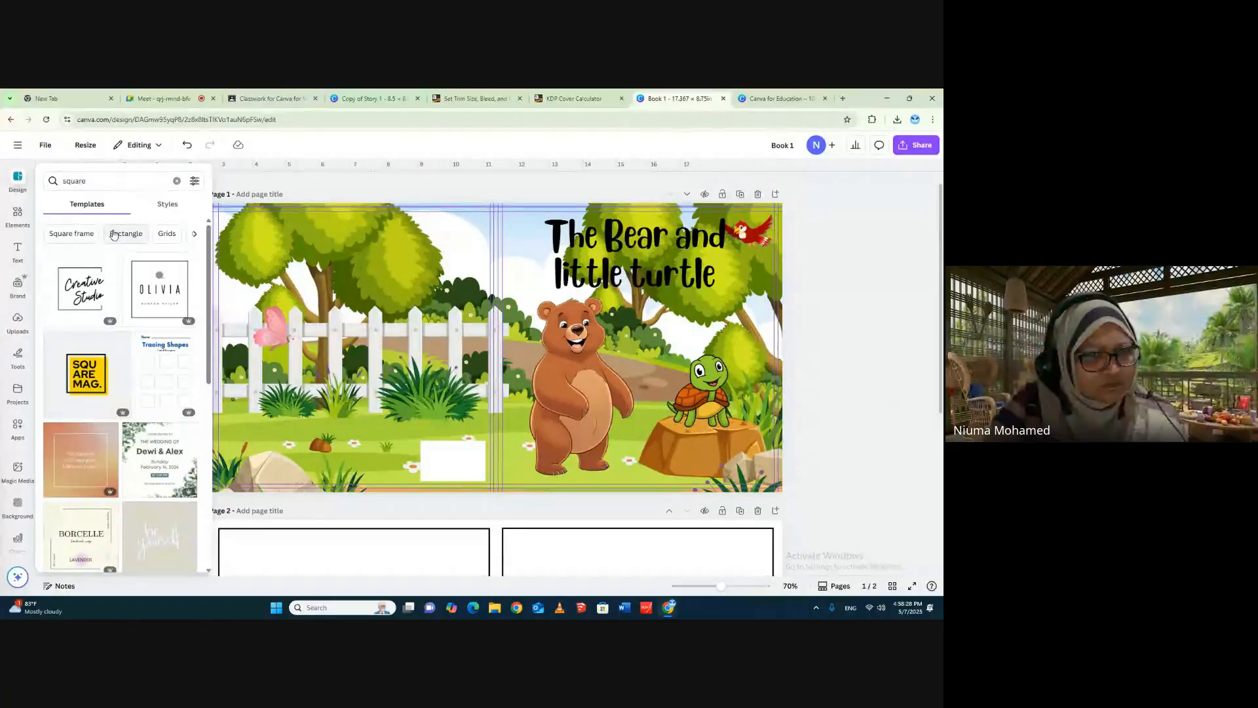
{"action": "left_click", "coordinate": [53, 181]}
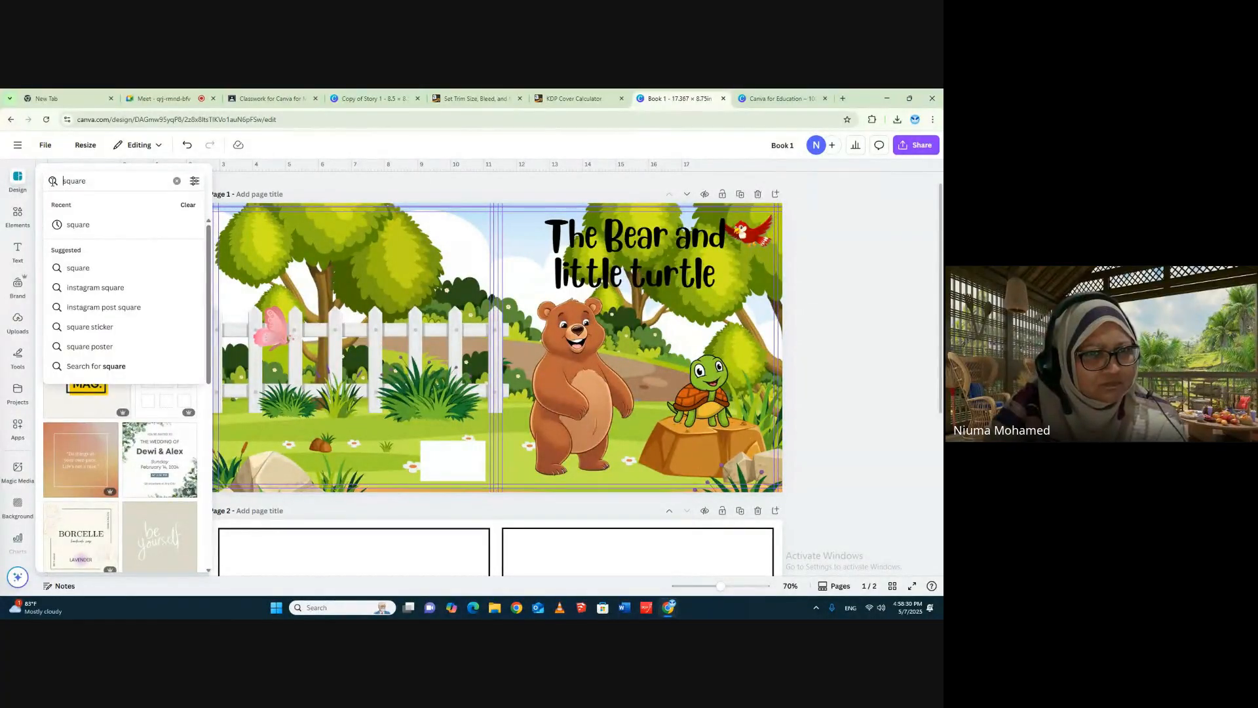
{"action": "left_click", "coordinate": [177, 181]}
- Add a square shape from the full rectangle element results and fit it behind the front cover's two-line title
{"action": "left_click", "coordinate": [18, 216]}
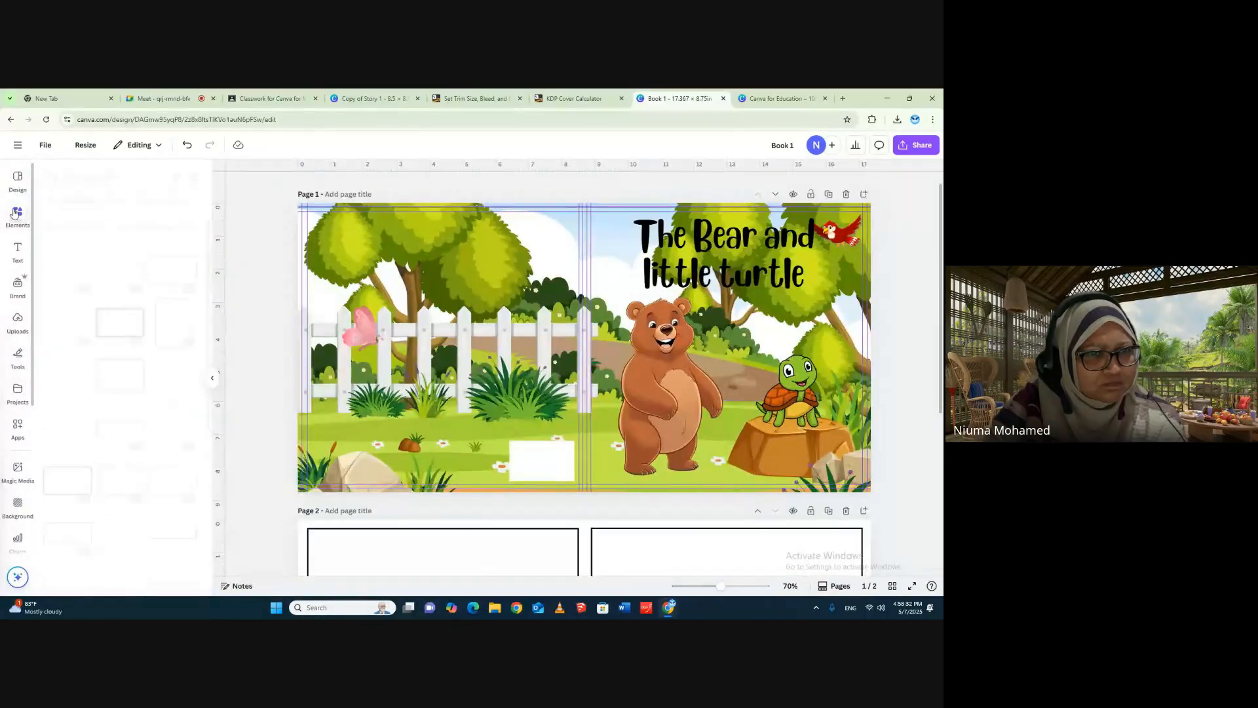
{"action": "left_click", "coordinate": [50, 200]}
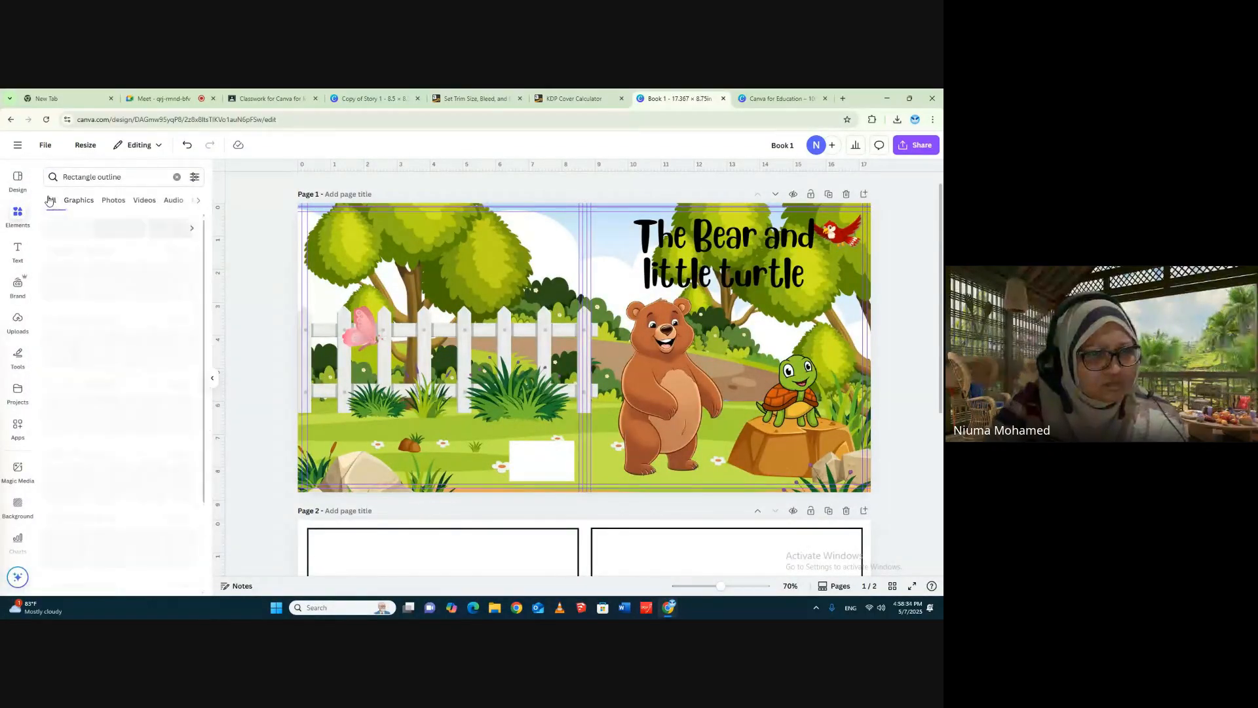
{"action": "left_click", "coordinate": [62, 411]}
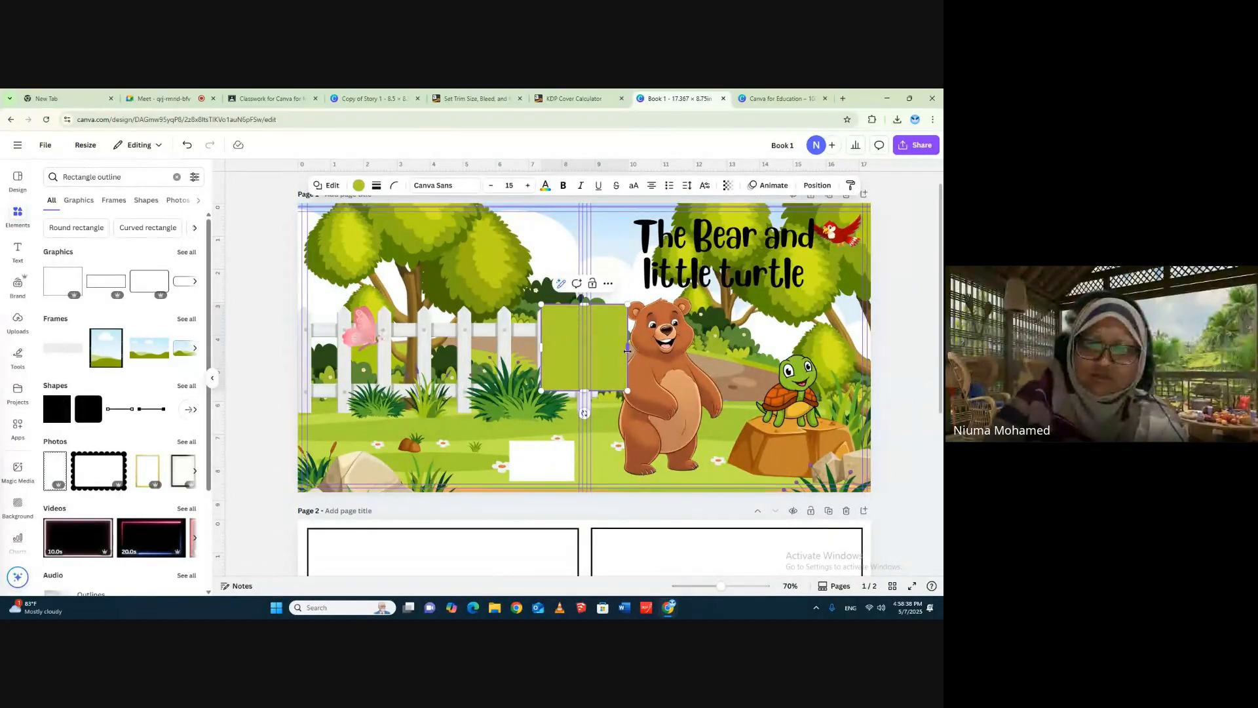
{"action": "key", "text": "Escape"}
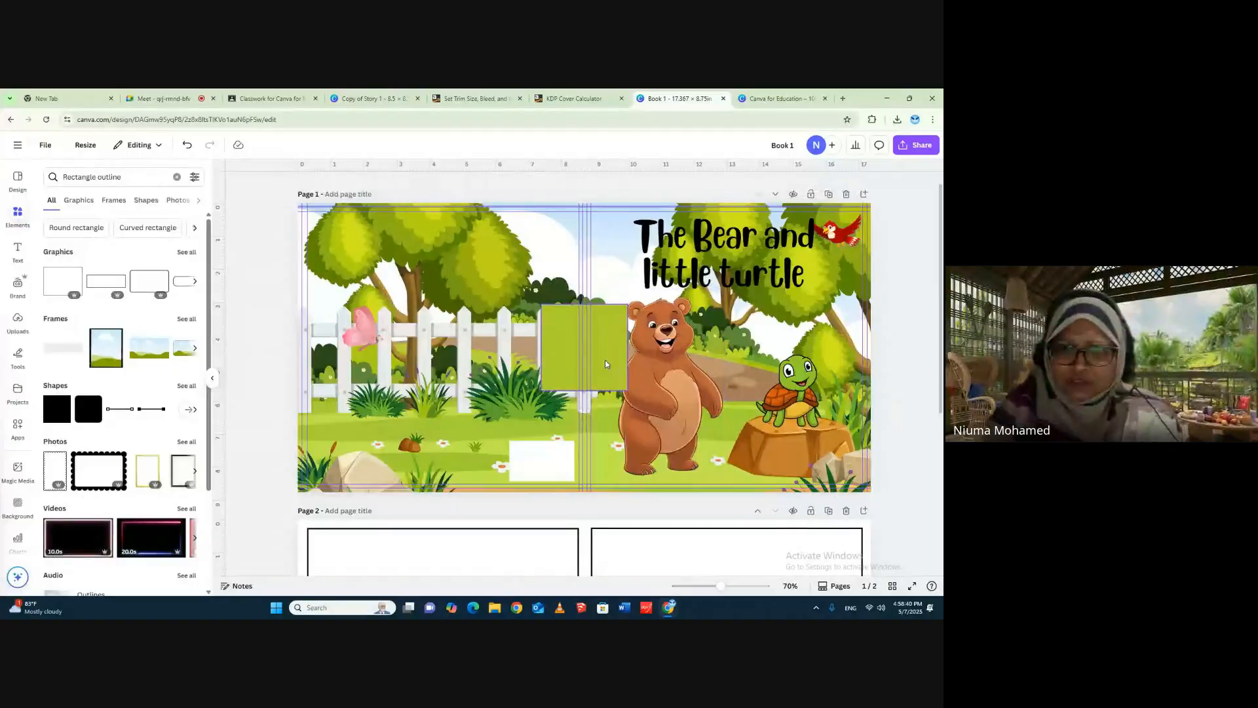
{"action": "left_click_drag", "start_coordinate": [610, 345], "coordinate": [696, 260]}
{"action": "left_click_drag", "start_coordinate": [669, 300], "coordinate": [668, 293]}
- Move the red bird from the front cover to the upper part of the back cover, near the spine
{"action": "left_click_drag", "start_coordinate": [712, 254], "coordinate": [531, 240]}
{"action": "left_click", "coordinate": [850, 238]}
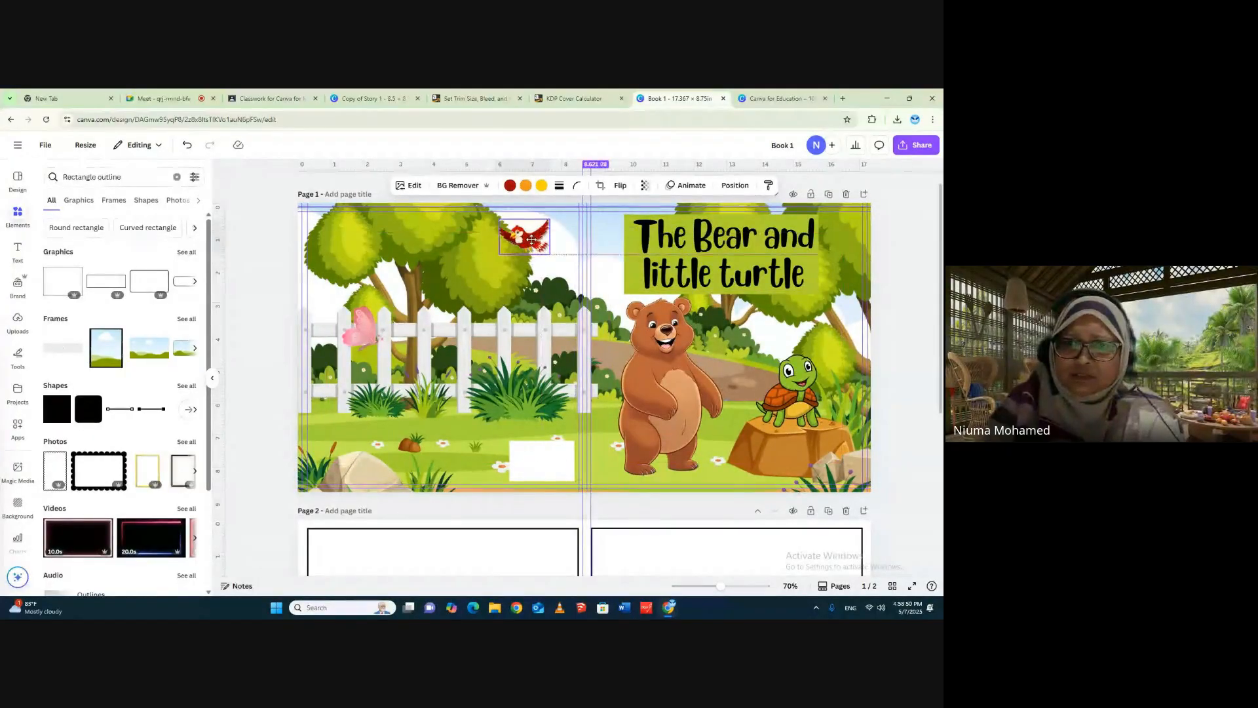
{"action": "left_click", "coordinate": [827, 267]}
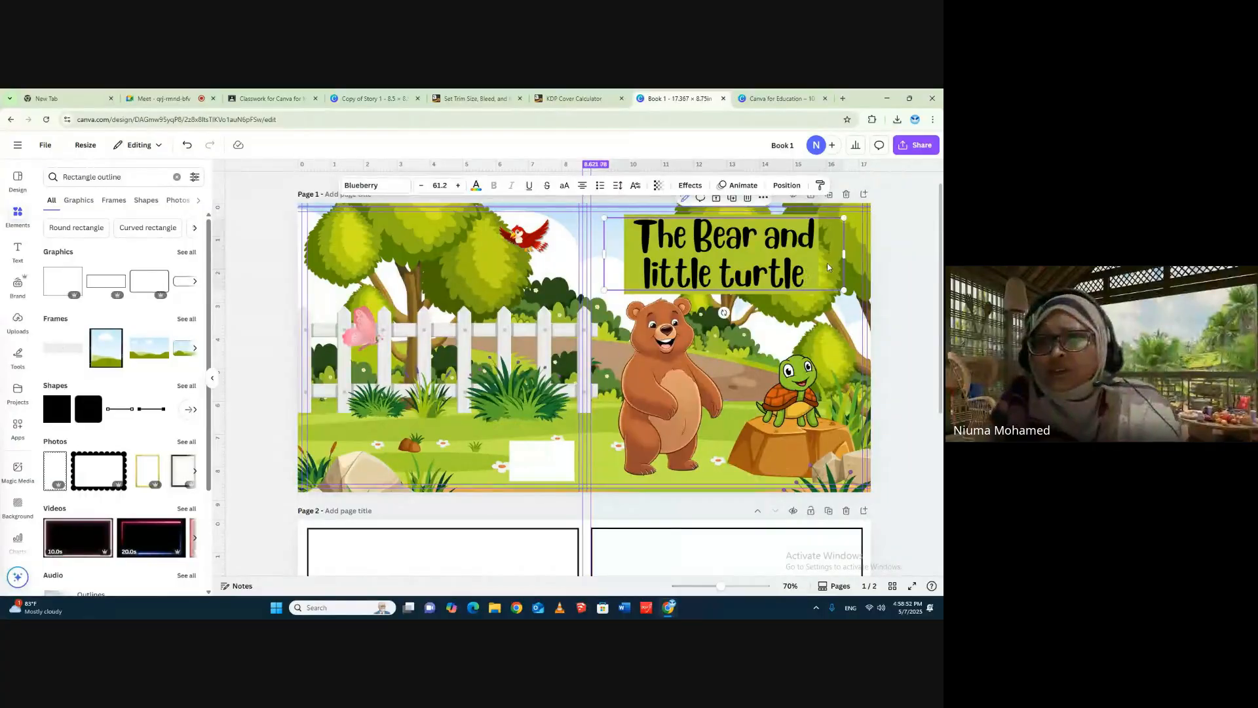
{"action": "left_click", "coordinate": [918, 291]}
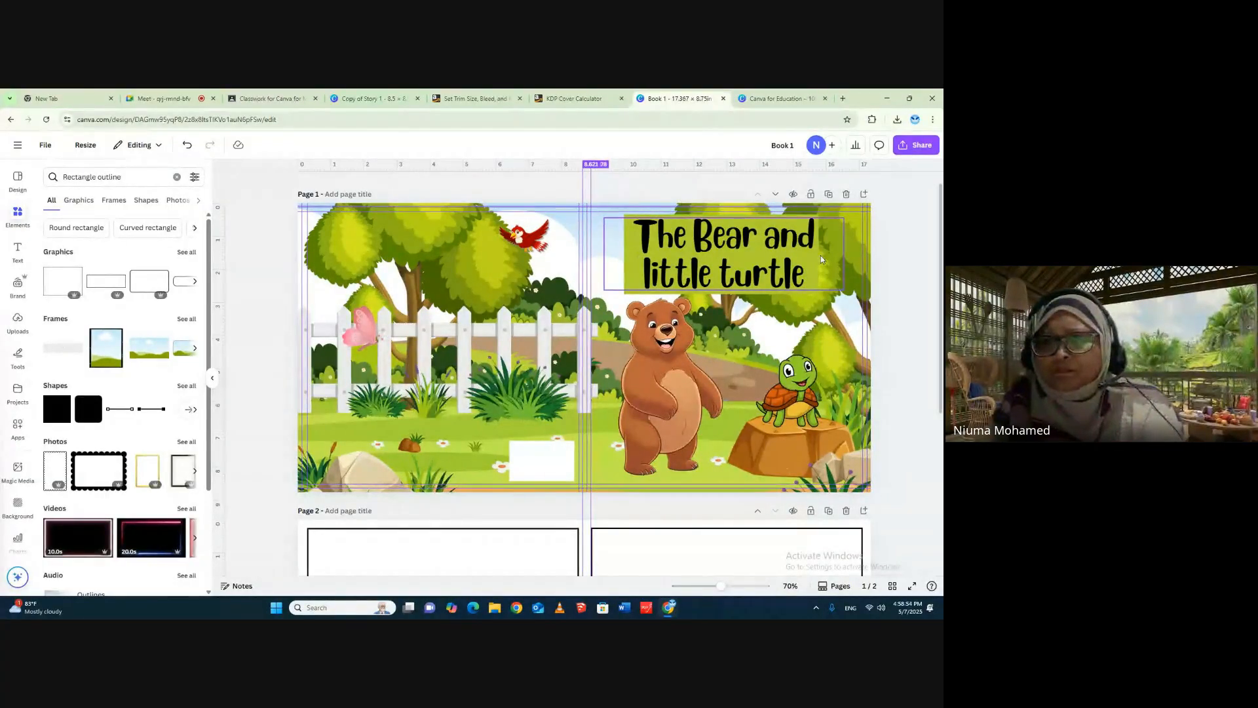
- Widen the green rectangle behind the title on both sides and lower the title slightly
{"action": "left_click_drag", "start_coordinate": [812, 261], "coordinate": [843, 251]}
{"action": "left_click", "coordinate": [657, 226]}
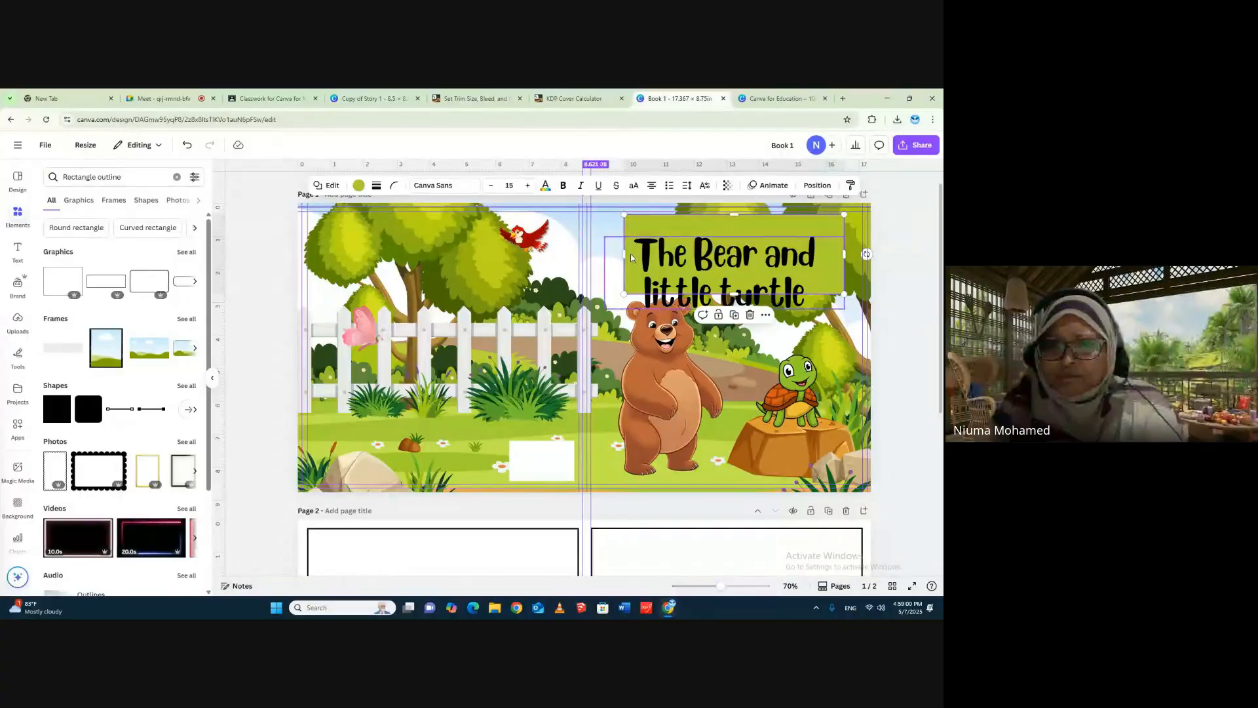
{"action": "left_click_drag", "start_coordinate": [624, 253], "coordinate": [621, 254]}
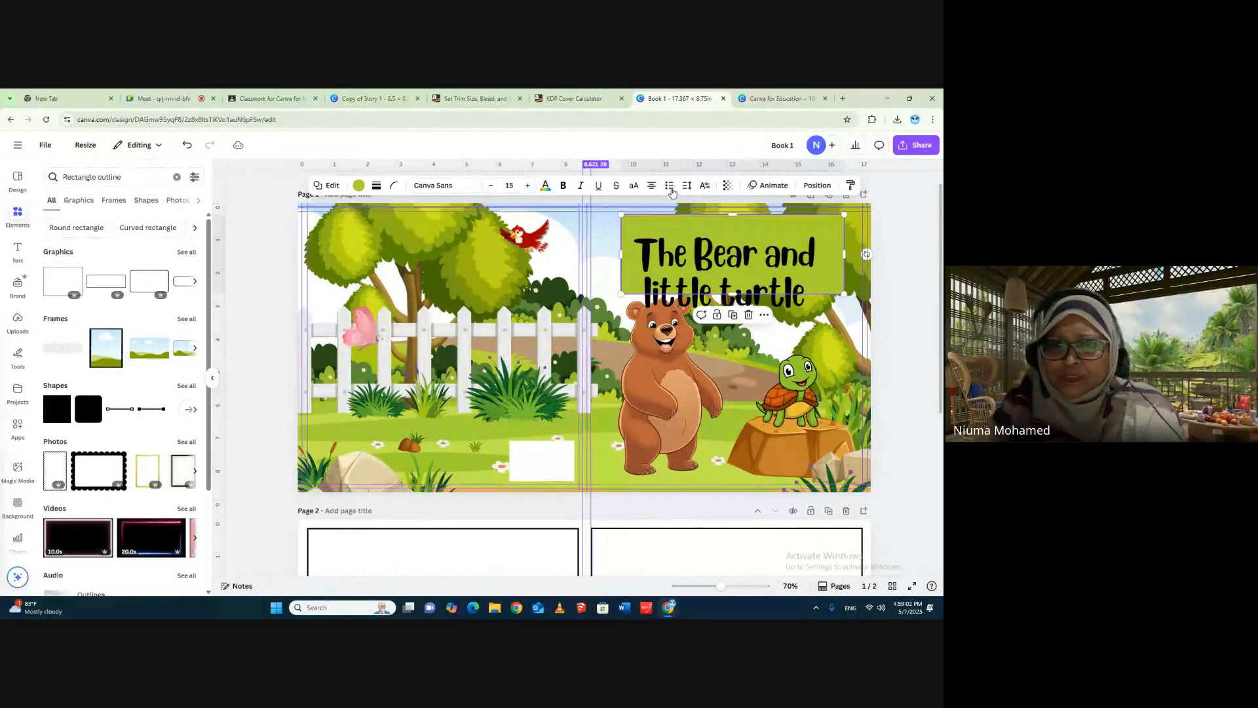
- Fill the title's backing rectangle with white and shift it slightly down toward the cover's outer edge
{"action": "left_click", "coordinate": [358, 185]}
{"action": "left_click", "coordinate": [185, 496]}
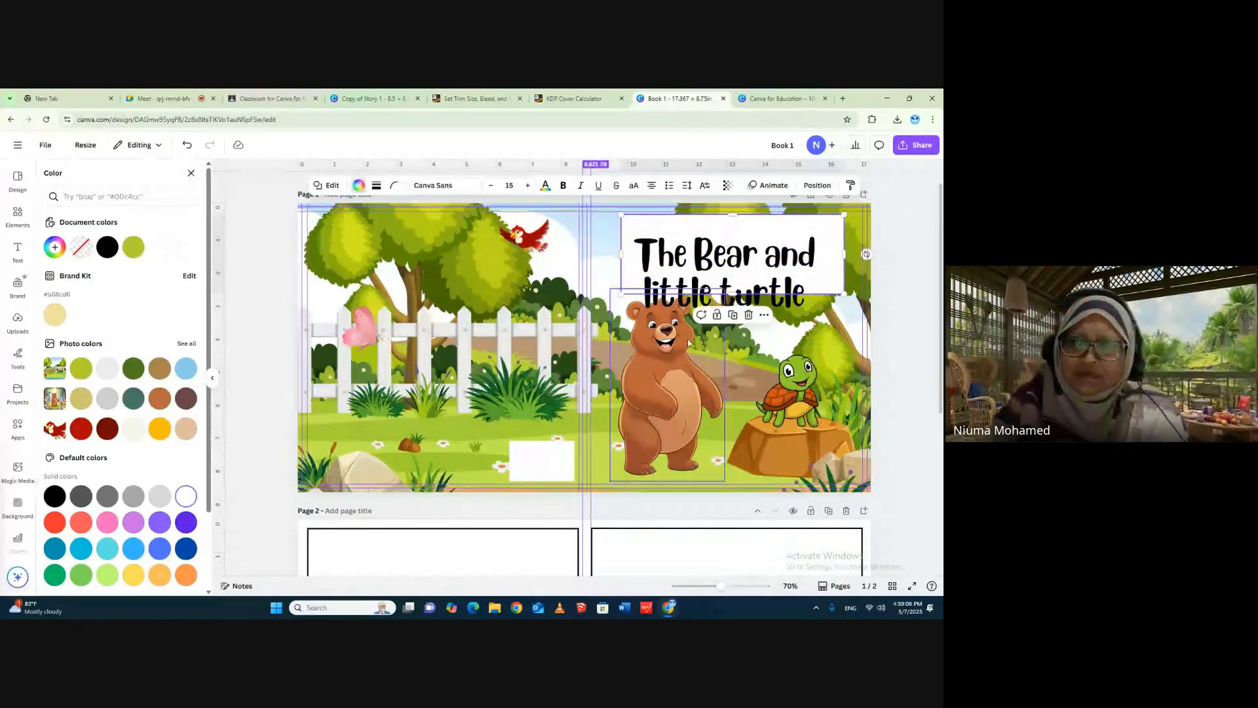
{"action": "left_click_drag", "start_coordinate": [736, 257], "coordinate": [742, 258]}
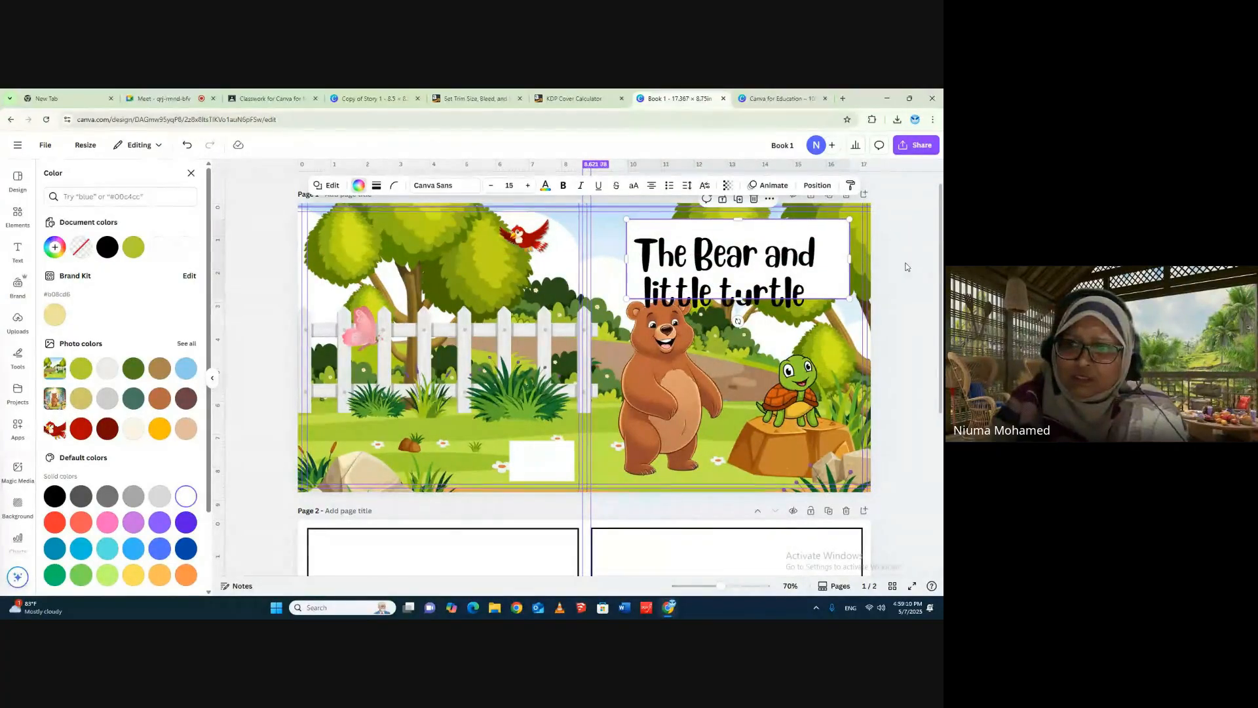
{"action": "left_click", "coordinate": [907, 266]}
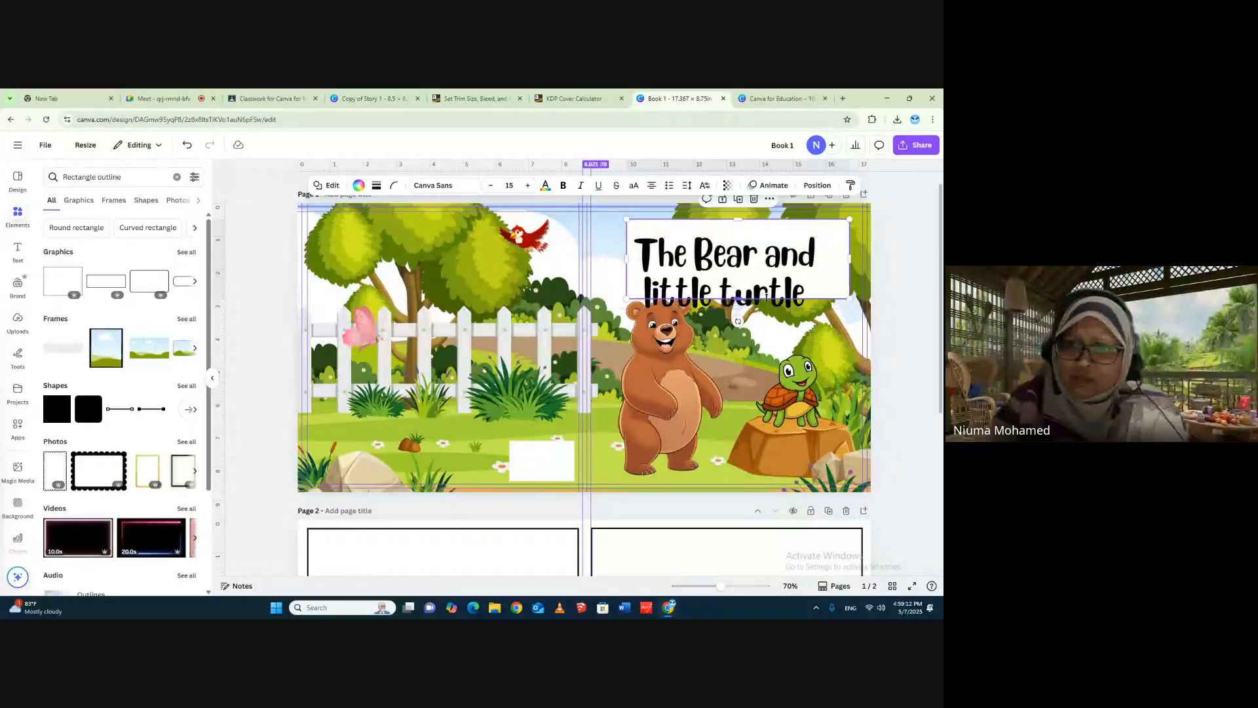
- Move the two-line title up and slightly toward the outer edge so it sits over its white backing rectangle
{"action": "left_click", "coordinate": [771, 263]}
{"action": "left_click_drag", "start_coordinate": [771, 263], "coordinate": [776, 252]}
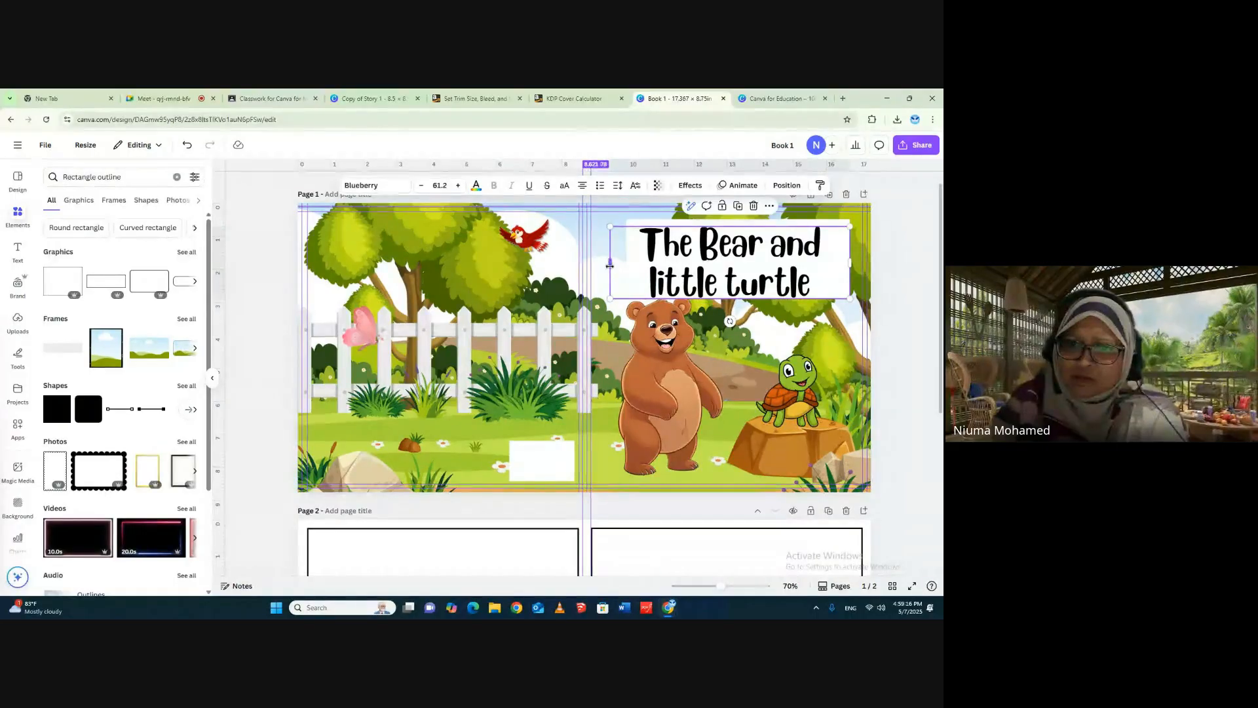
{"action": "left_click_drag", "start_coordinate": [609, 264], "coordinate": [639, 260]}
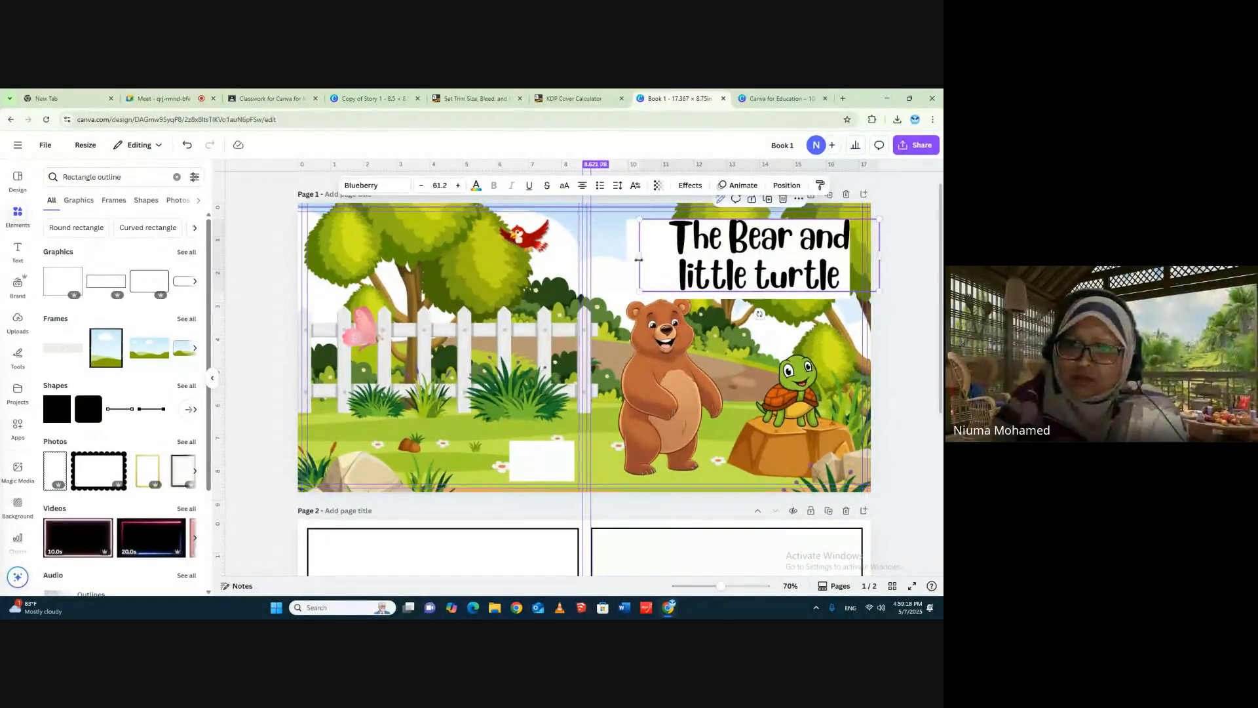
{"action": "left_click_drag", "start_coordinate": [797, 281], "coordinate": [778, 280]}
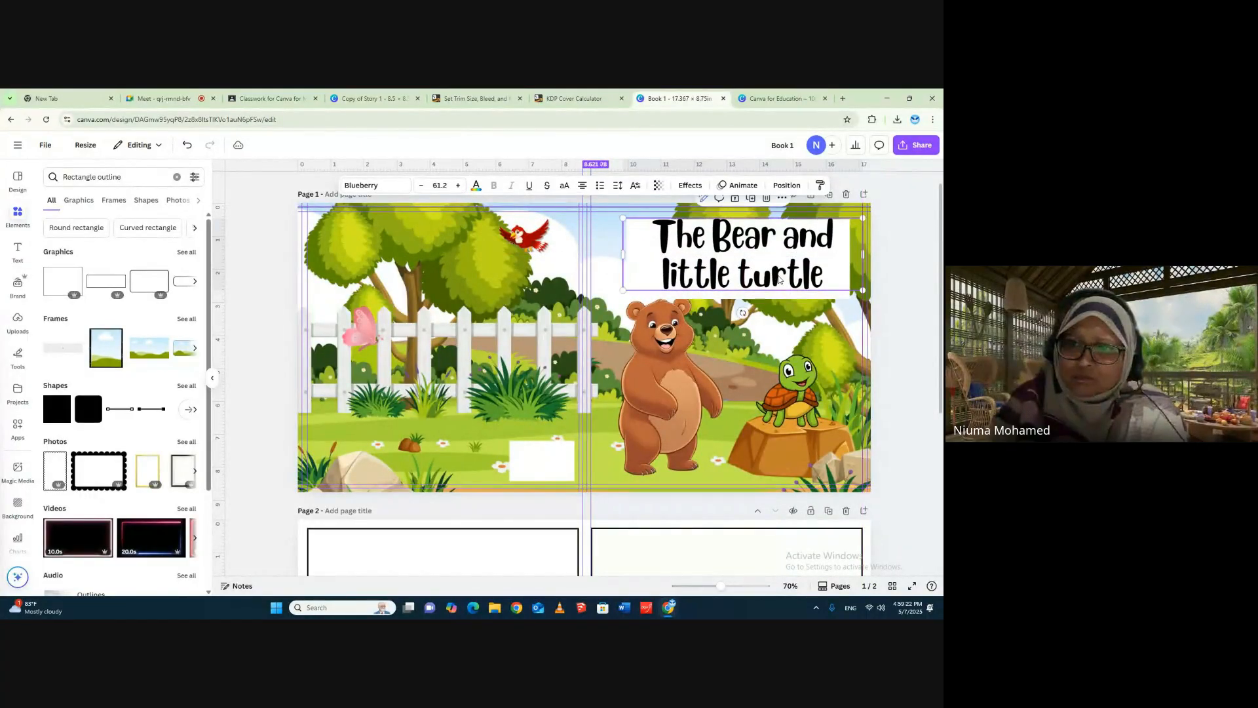
{"action": "left_click", "coordinate": [906, 269]}
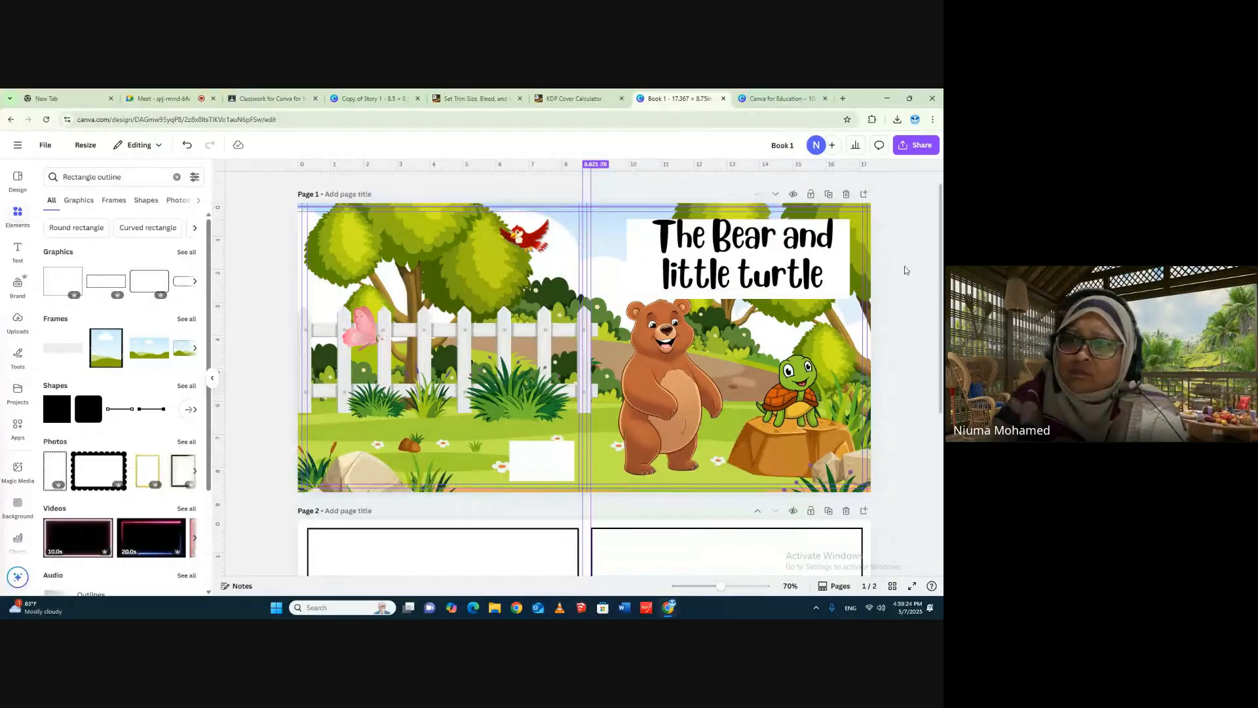
- Narrow the title's text box to fit its lettering and centre the title within the white rectangle
{"action": "mouse_move", "coordinate": [823, 254]}
{"action": "left_mouse_down"}
{"action": "mouse_move", "coordinate": [865, 261]}
{"action": "mouse_move", "coordinate": [845, 267]}
{"action": "left_mouse_up"}
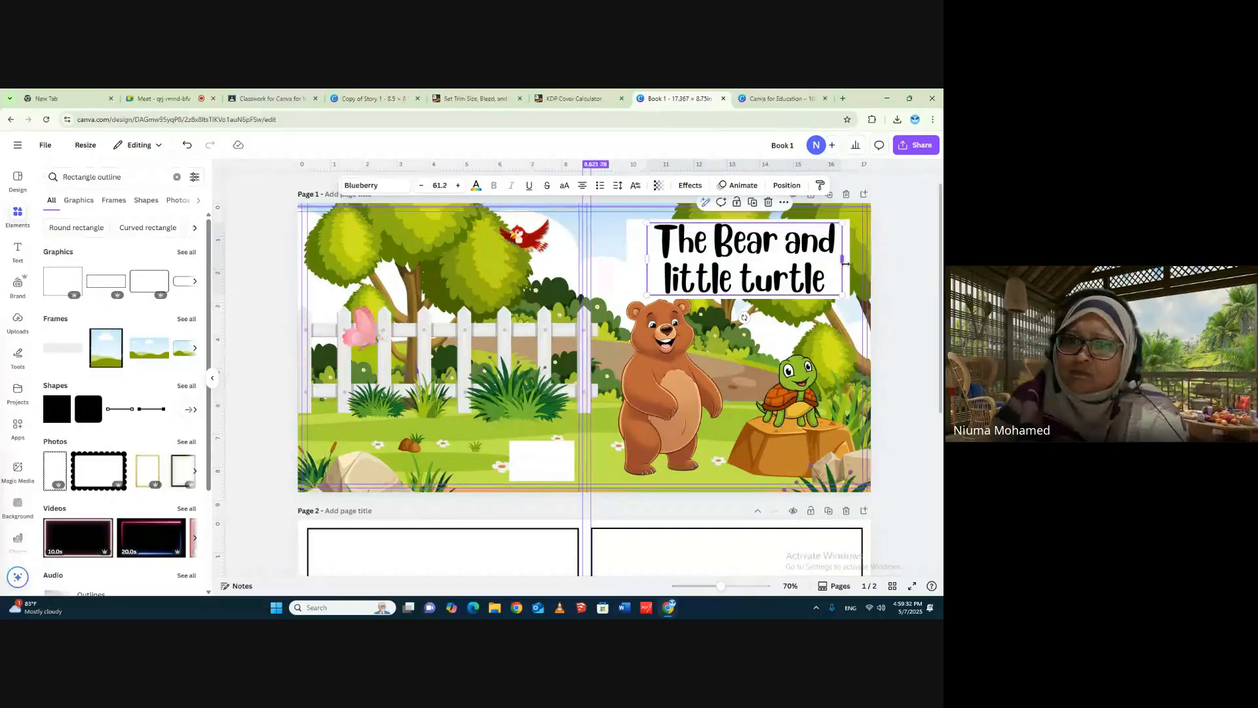
{"action": "left_click", "coordinate": [813, 254]}
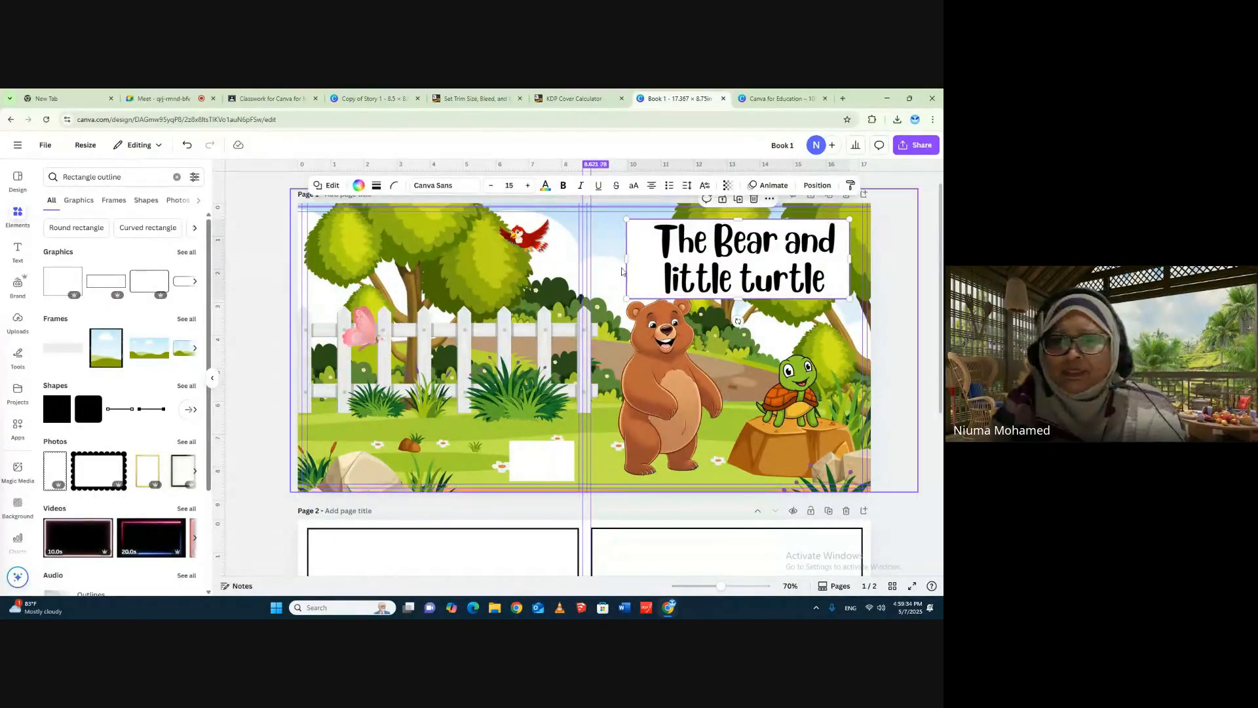
{"action": "left_click_drag", "start_coordinate": [692, 251], "coordinate": [682, 249]}
- Set the transparency of the white rectangle behind the title to 70
{"action": "left_click", "coordinate": [710, 220]}
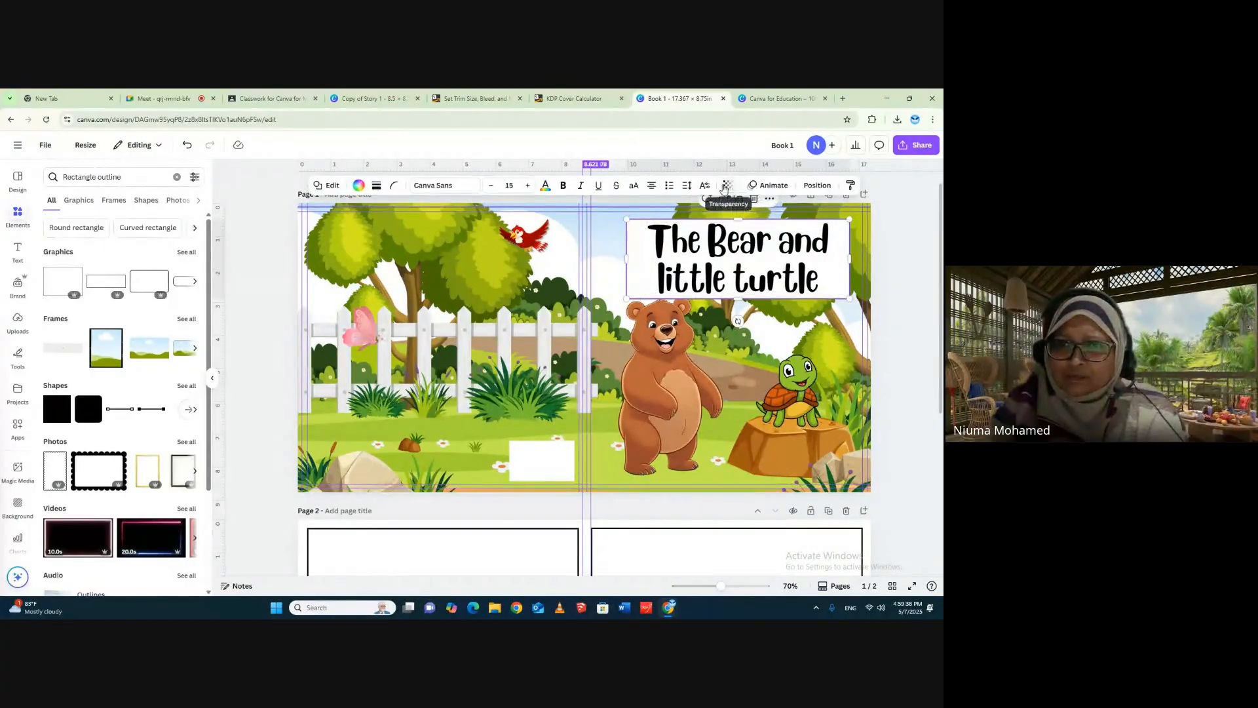
{"action": "left_click", "coordinate": [727, 186]}
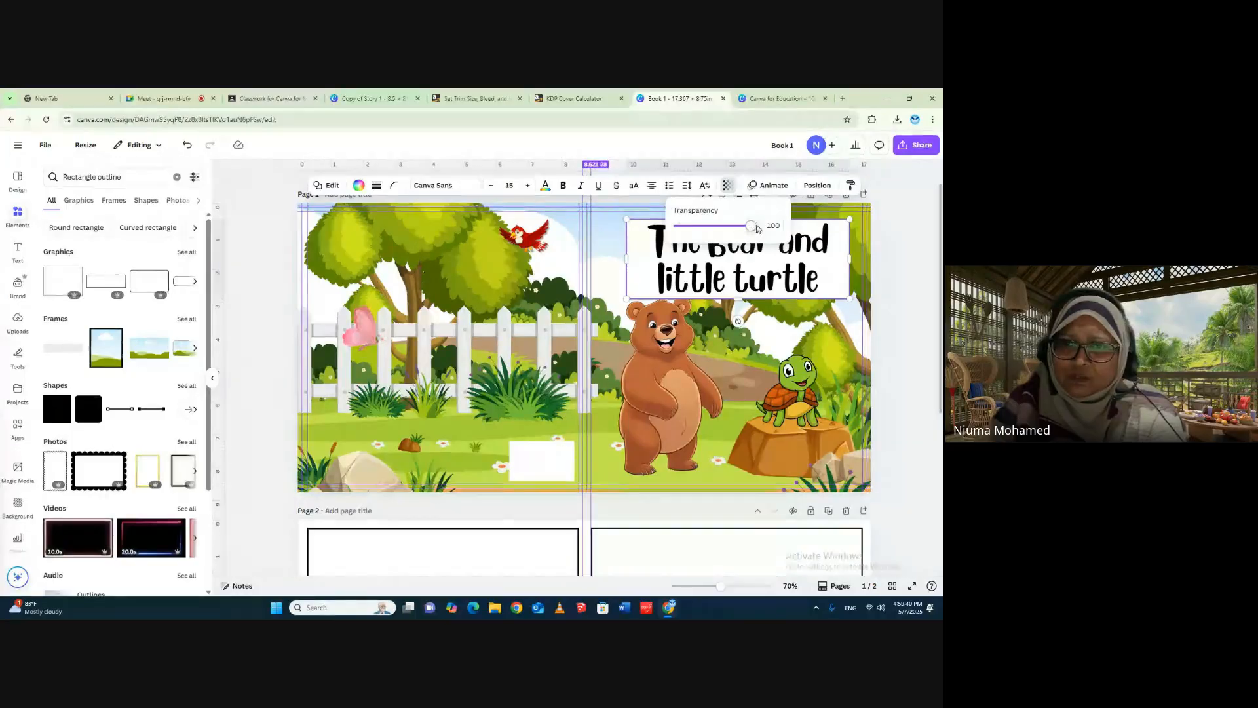
{"action": "left_click_drag", "start_coordinate": [750, 229], "coordinate": [727, 227]}
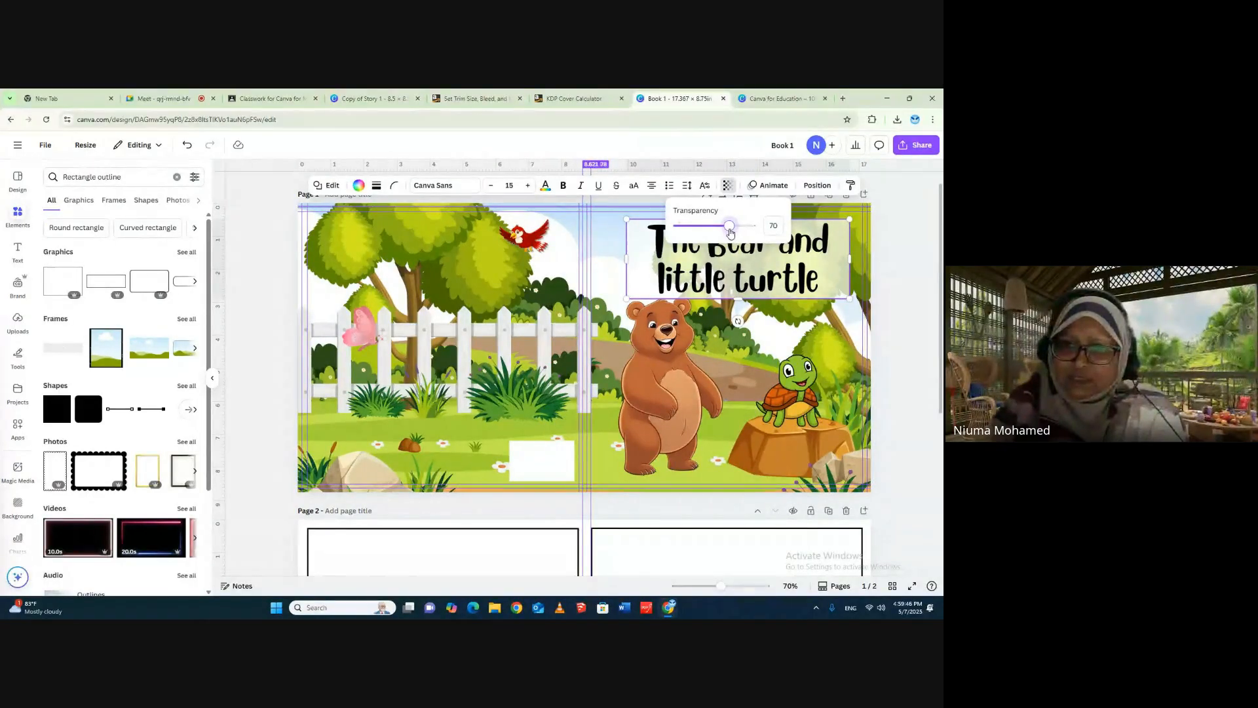
{"action": "left_click", "coordinate": [918, 259]}
{"action": "left_click", "coordinate": [784, 282]}
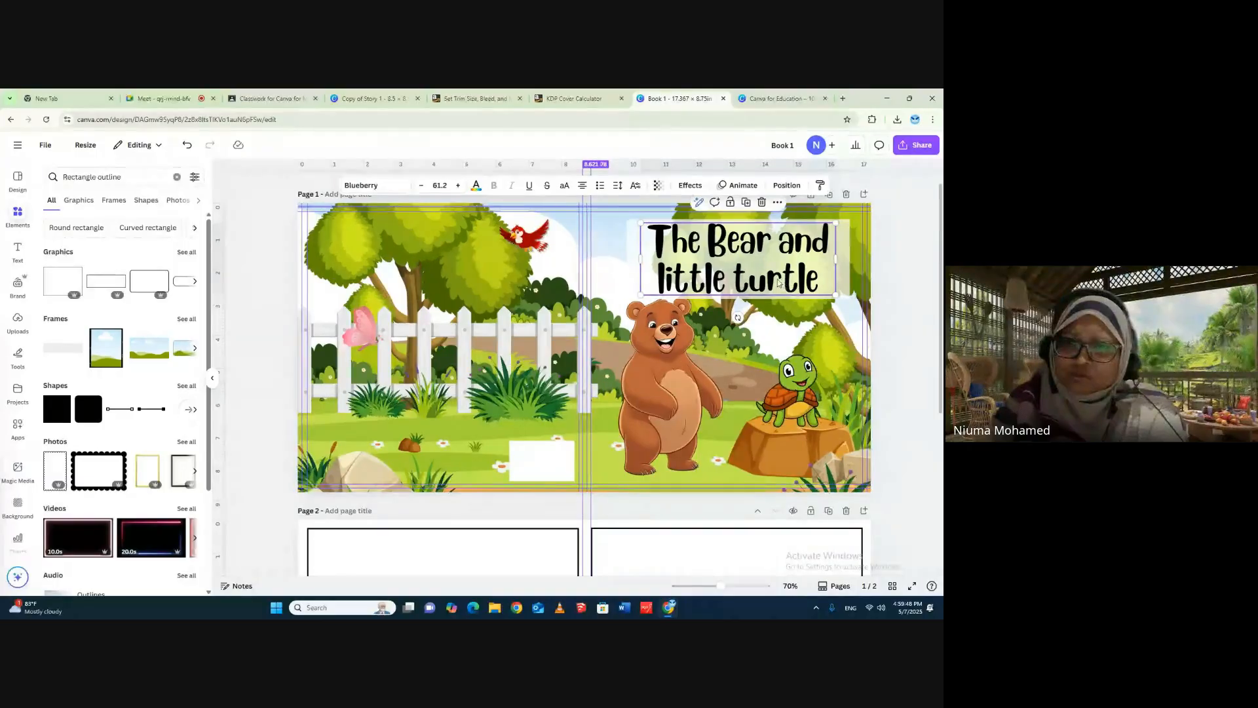
{"action": "key", "text": "Escape"}
{"action": "left_click", "coordinate": [660, 258]}
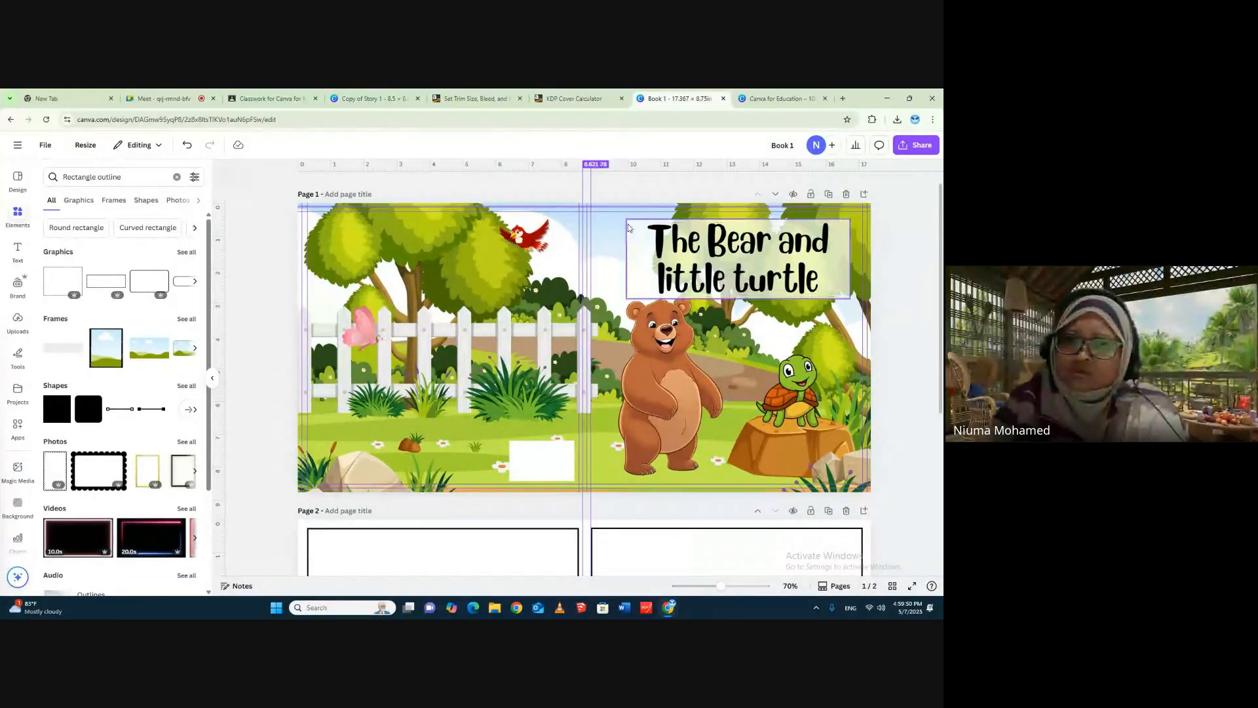
{"action": "left_click", "coordinate": [760, 283]}
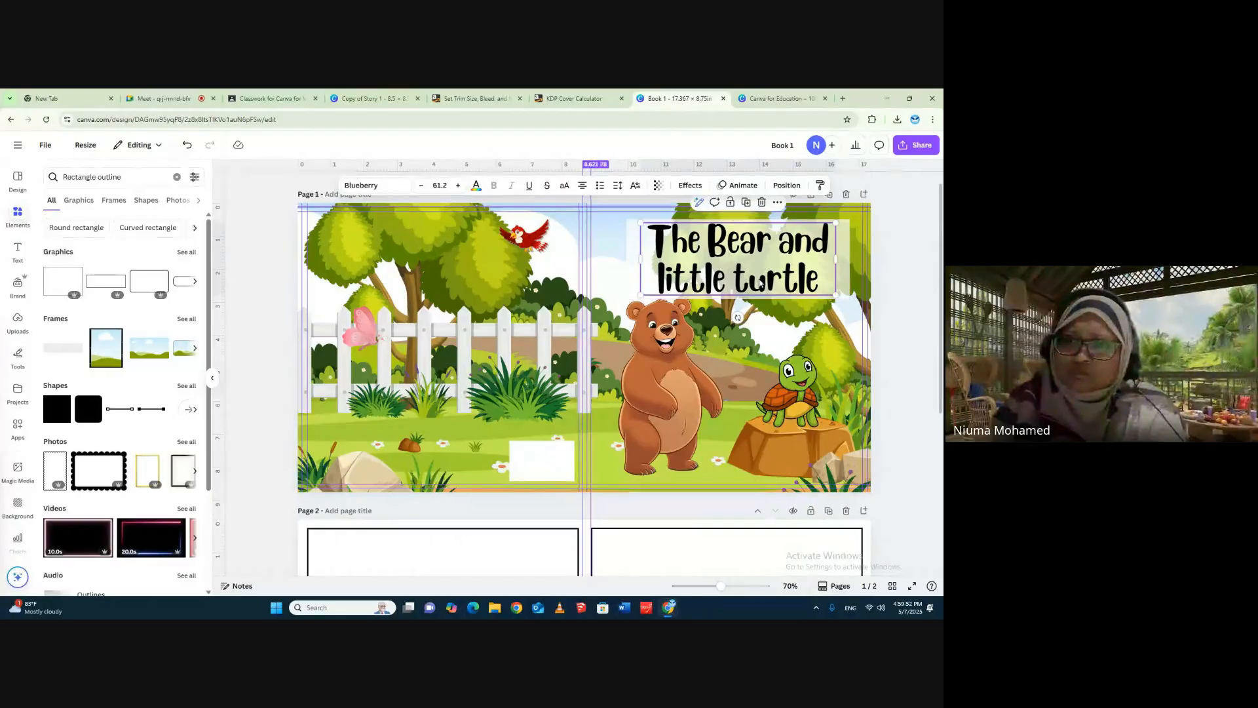
{"action": "left_click", "coordinate": [907, 257]}
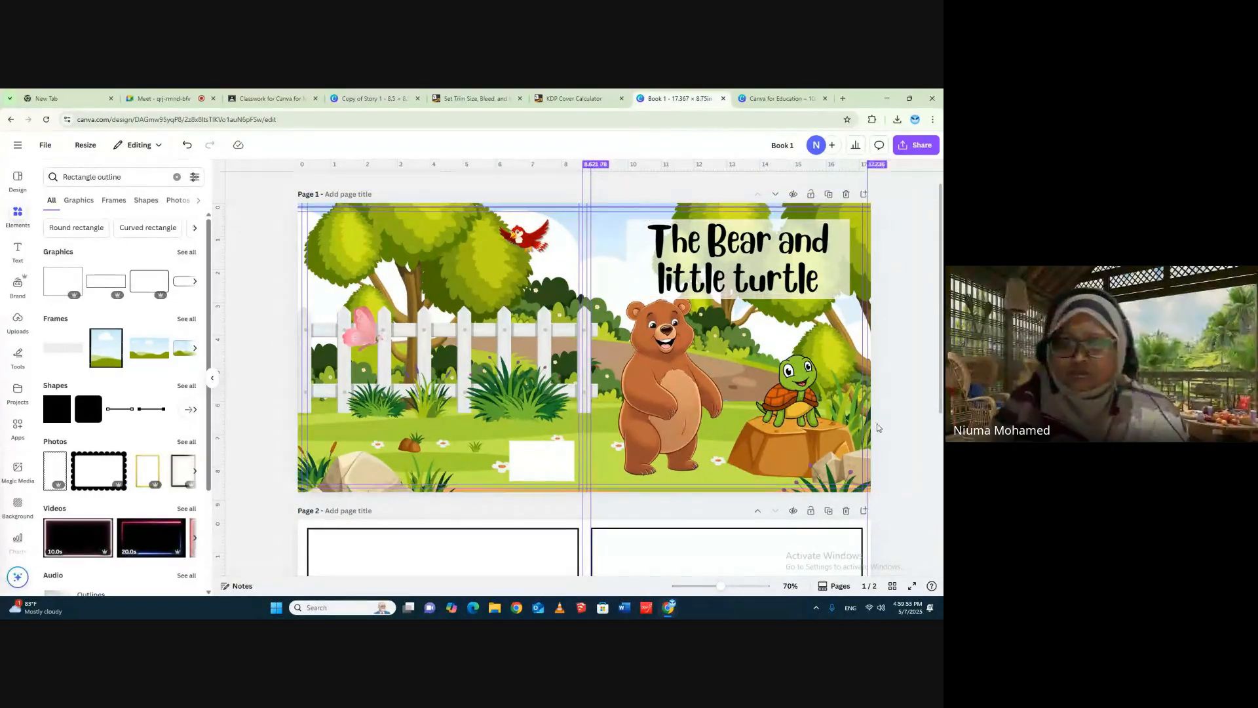
{"action": "left_click", "coordinate": [774, 294]}
{"action": "left_click", "coordinate": [914, 278]}
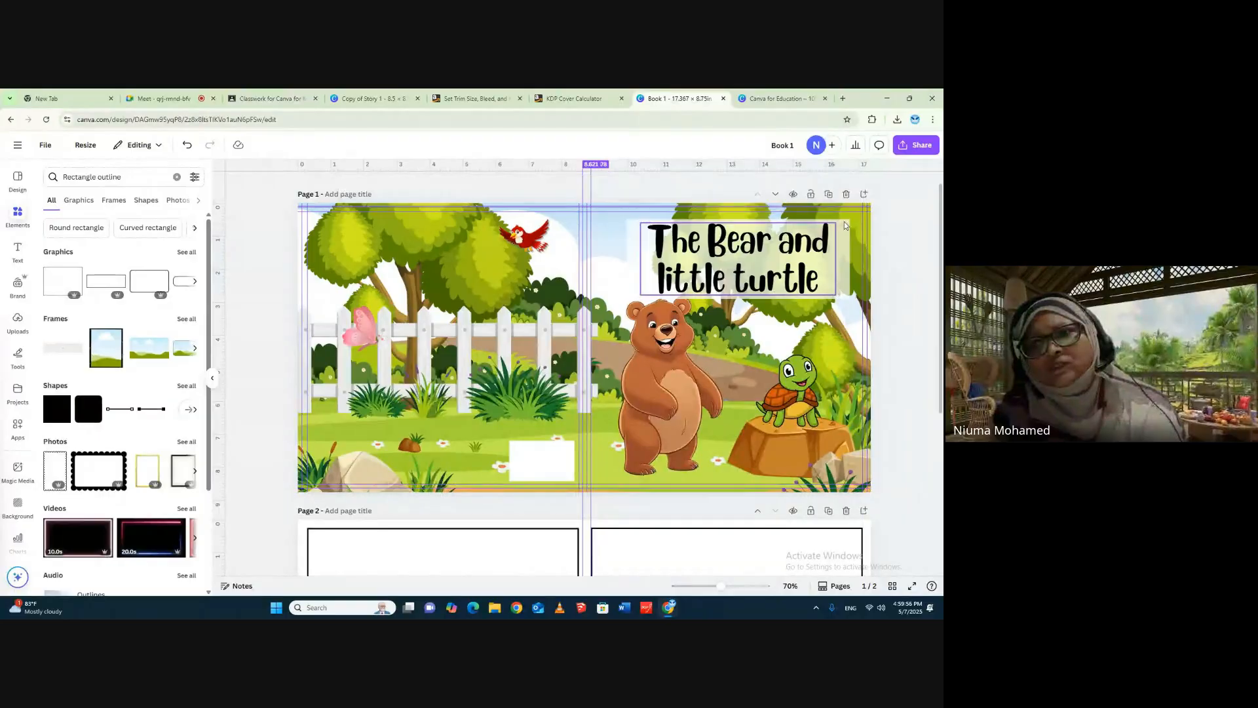
- Make the title's white backing rectangle more see-through by setting its transparency to 57
{"action": "left_click", "coordinate": [845, 226]}
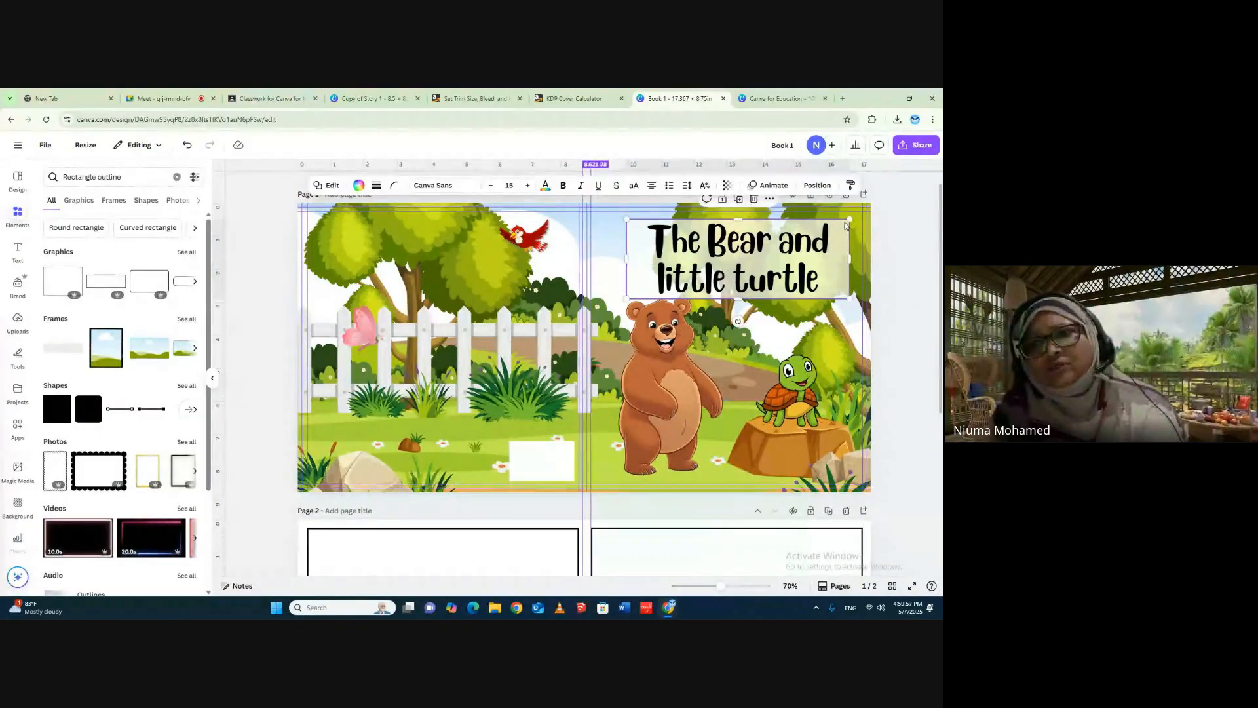
{"action": "left_click", "coordinate": [727, 184]}
{"action": "left_click_drag", "start_coordinate": [728, 232], "coordinate": [721, 234]}
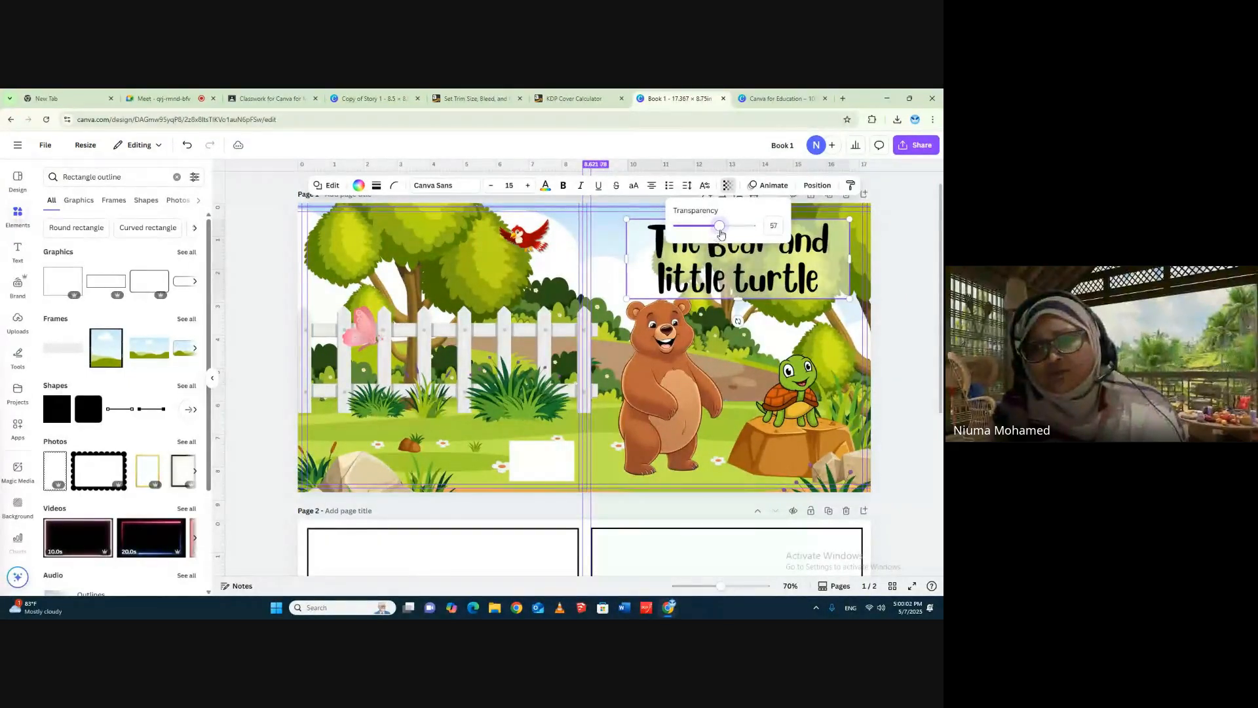
{"action": "left_click", "coordinate": [904, 254]}
{"action": "left_click", "coordinate": [913, 268]}
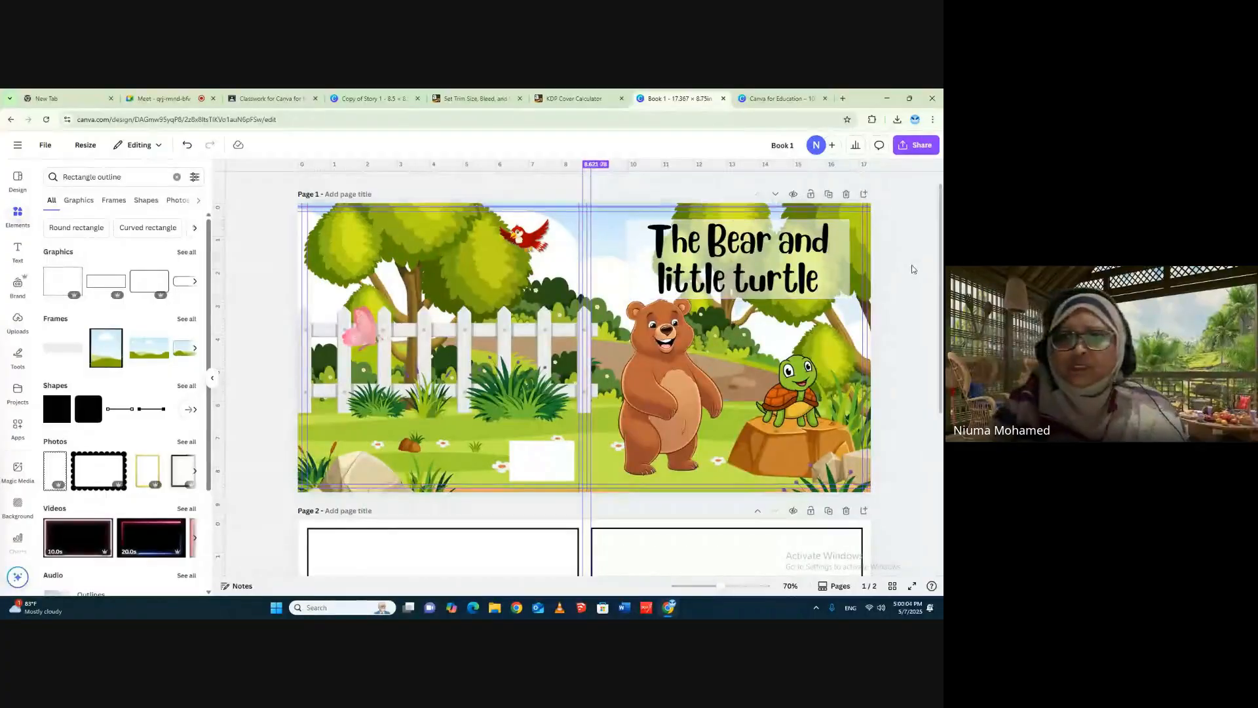
- Recolor the whole title text "The Bear and little turtle" with the bright red from the bird's photo colors
{"action": "left_click", "coordinate": [725, 256]}
{"action": "double_click", "coordinate": [734, 246]}
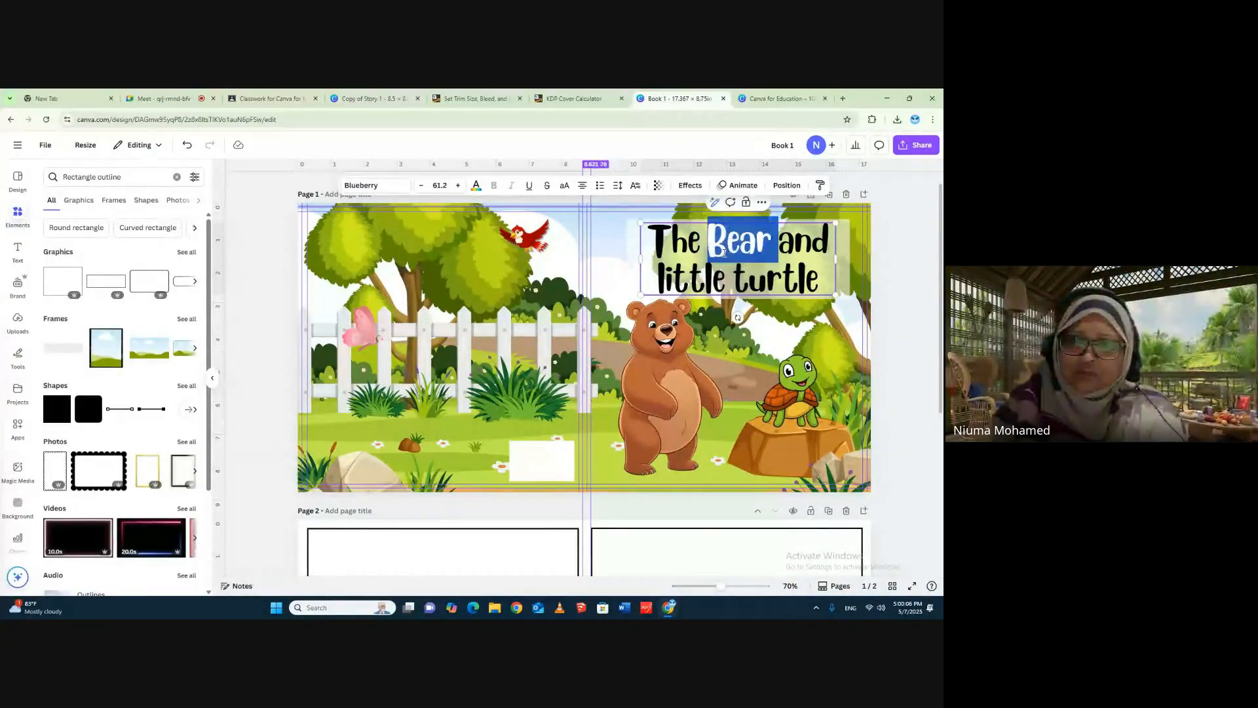
{"action": "left_click", "coordinate": [655, 241]}
{"action": "left_click_drag", "start_coordinate": [655, 242], "coordinate": [821, 284]}
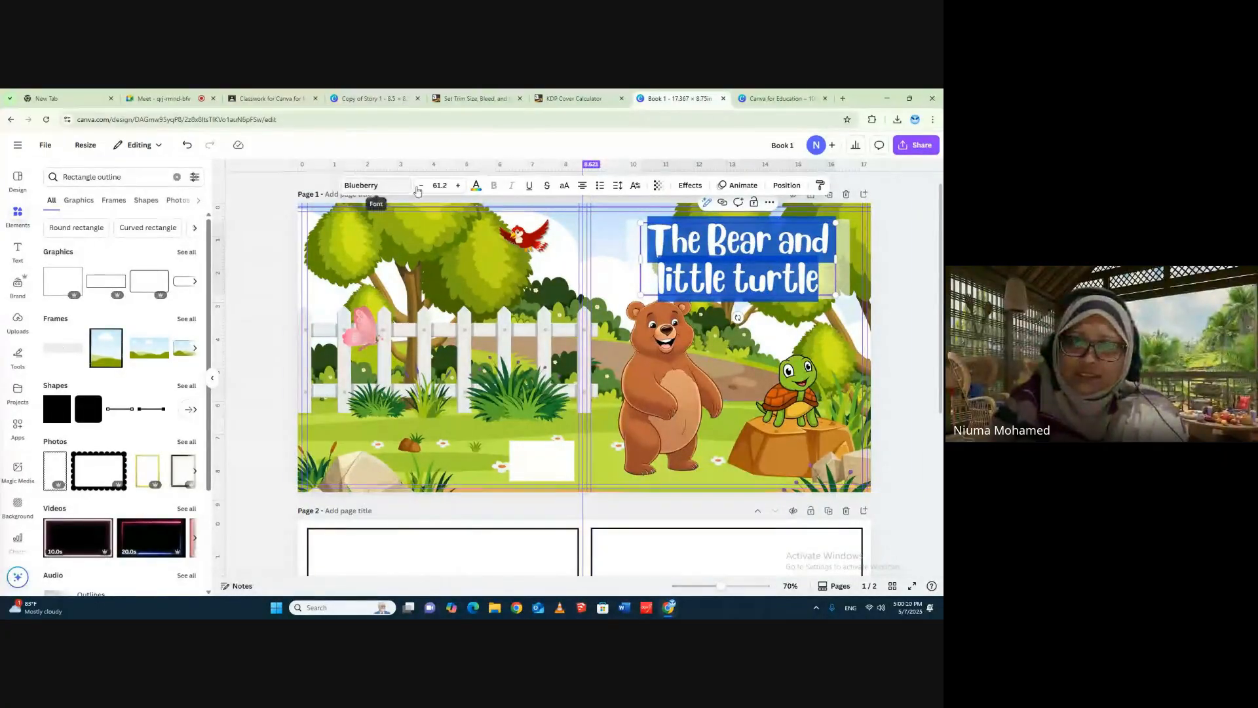
{"action": "left_click", "coordinate": [475, 186]}
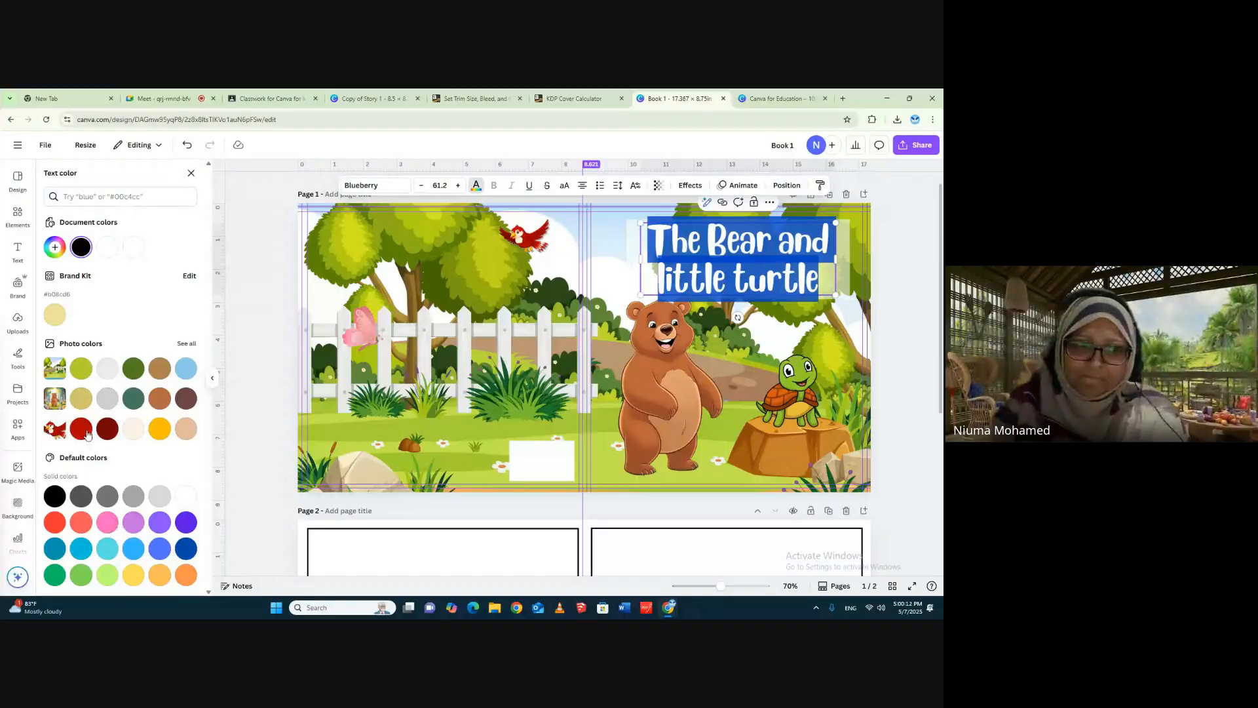
{"action": "left_click", "coordinate": [81, 430]}
{"action": "left_click", "coordinate": [906, 265]}
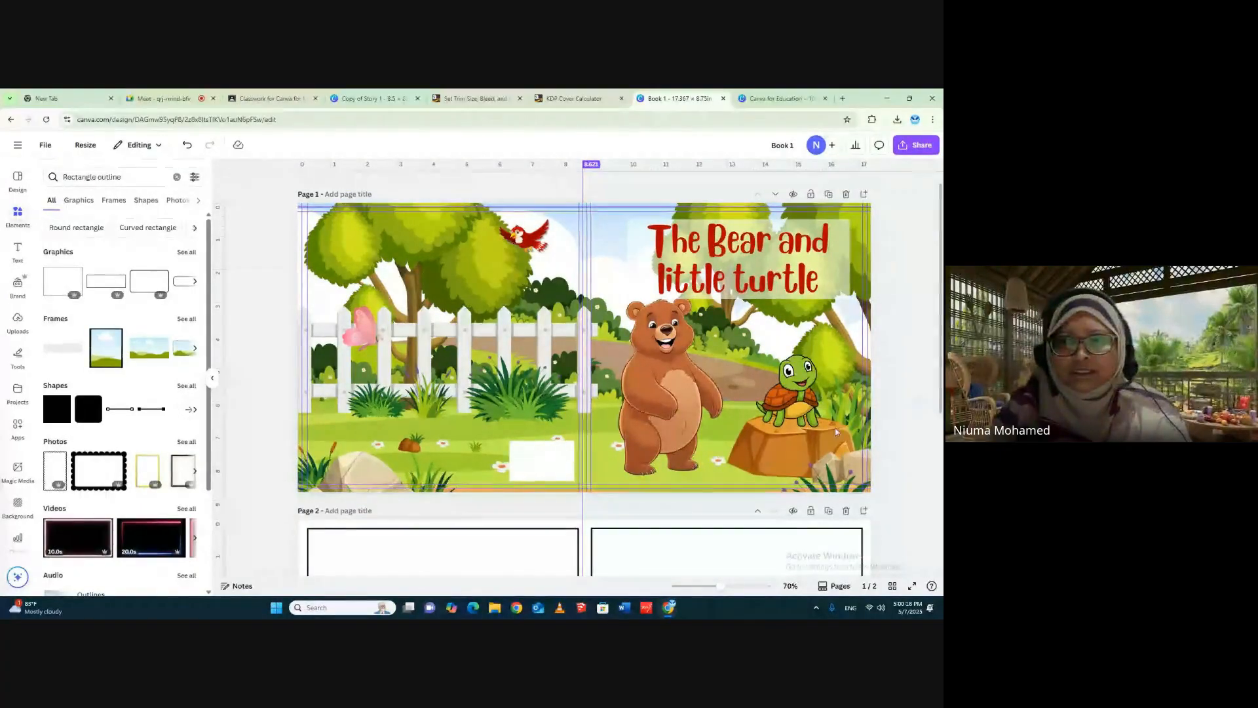
- Shrink the bear on the front cover to about 3.2 by 5.4 inches so its head clears the title's backing
{"action": "left_click", "coordinate": [720, 299]}
{"action": "left_click_drag", "start_coordinate": [724, 289], "coordinate": [714, 302]}
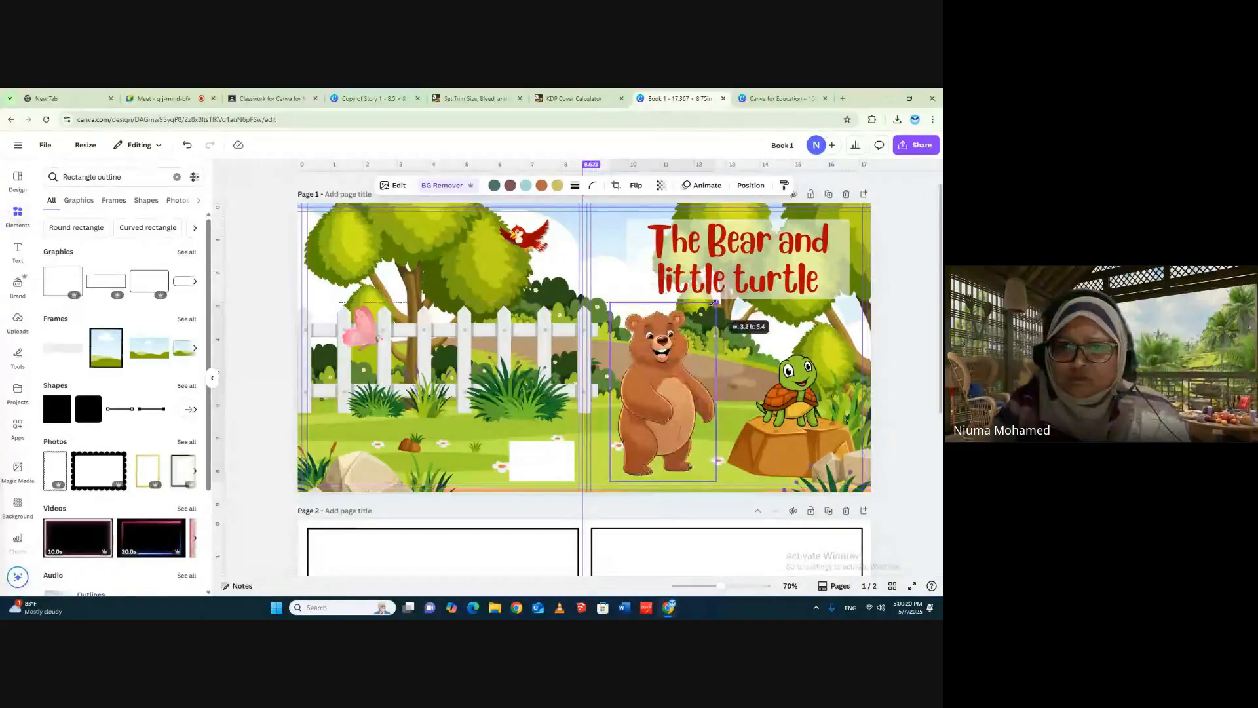
{"action": "left_click", "coordinate": [900, 278]}
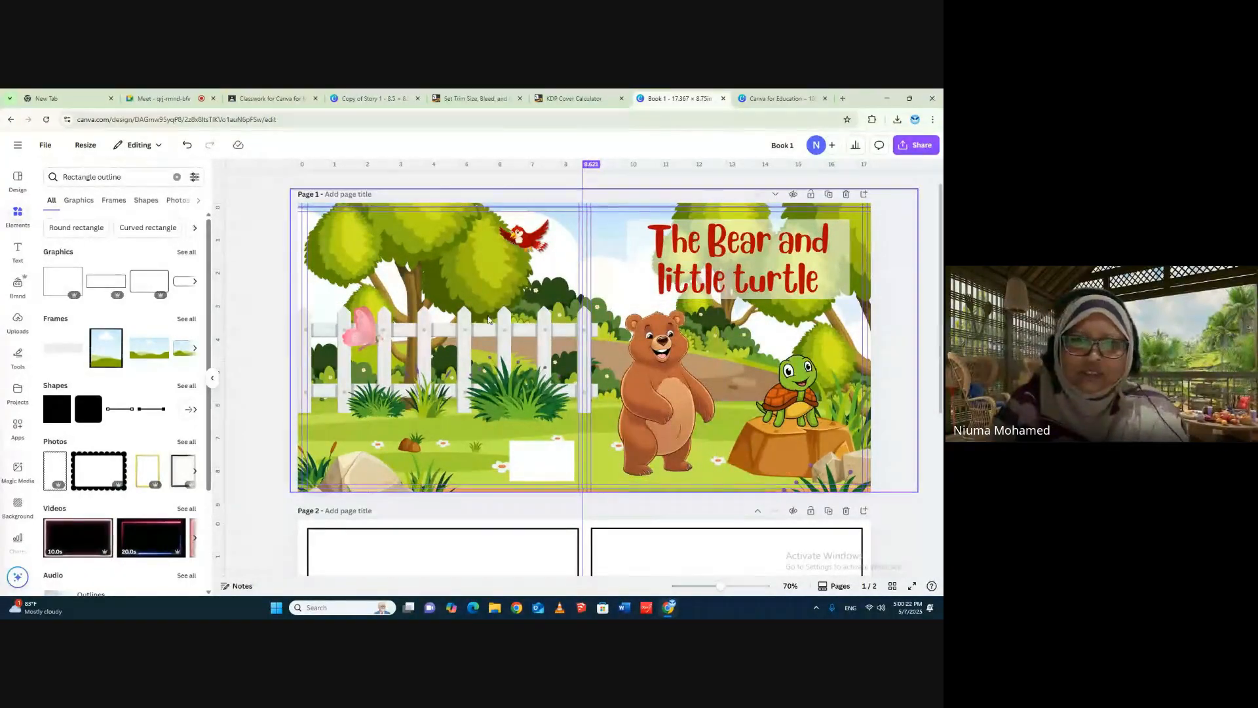
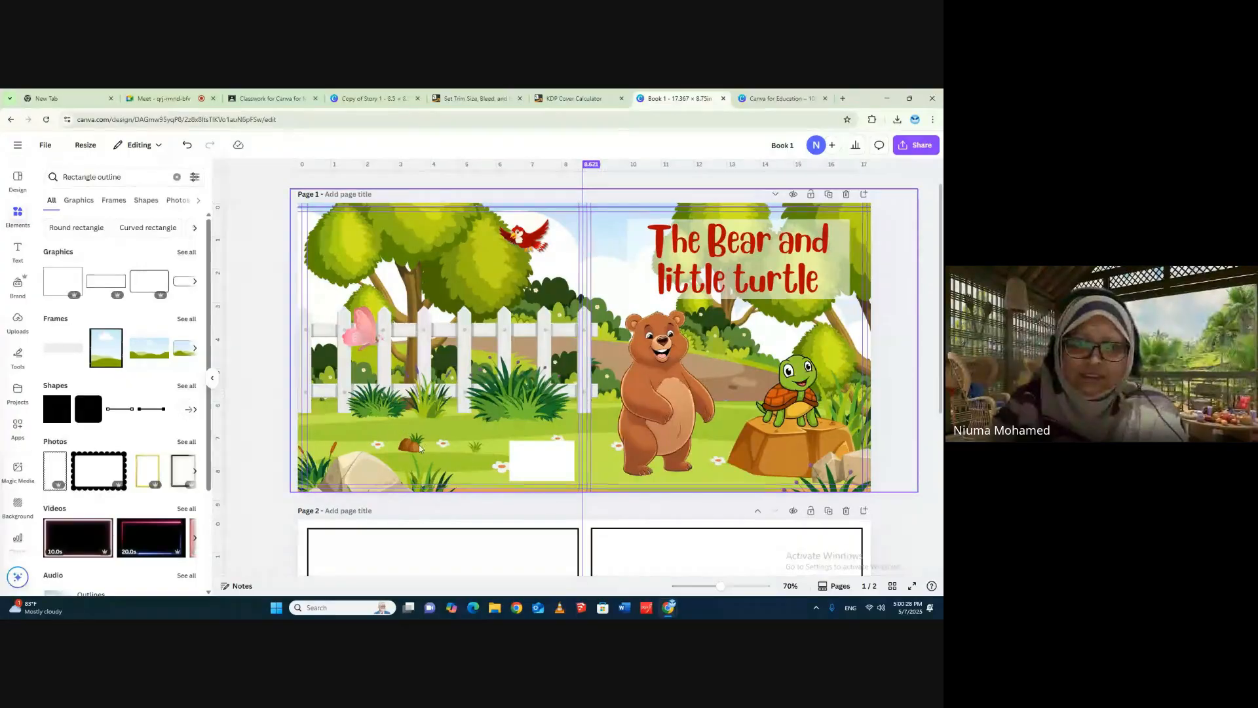
- Duplicate the front-cover title "The Bear and little turtle" and place the copy over the fence and grass on the back cover
{"action": "left_click", "coordinate": [725, 251]}
{"action": "right_click", "coordinate": [725, 251]}
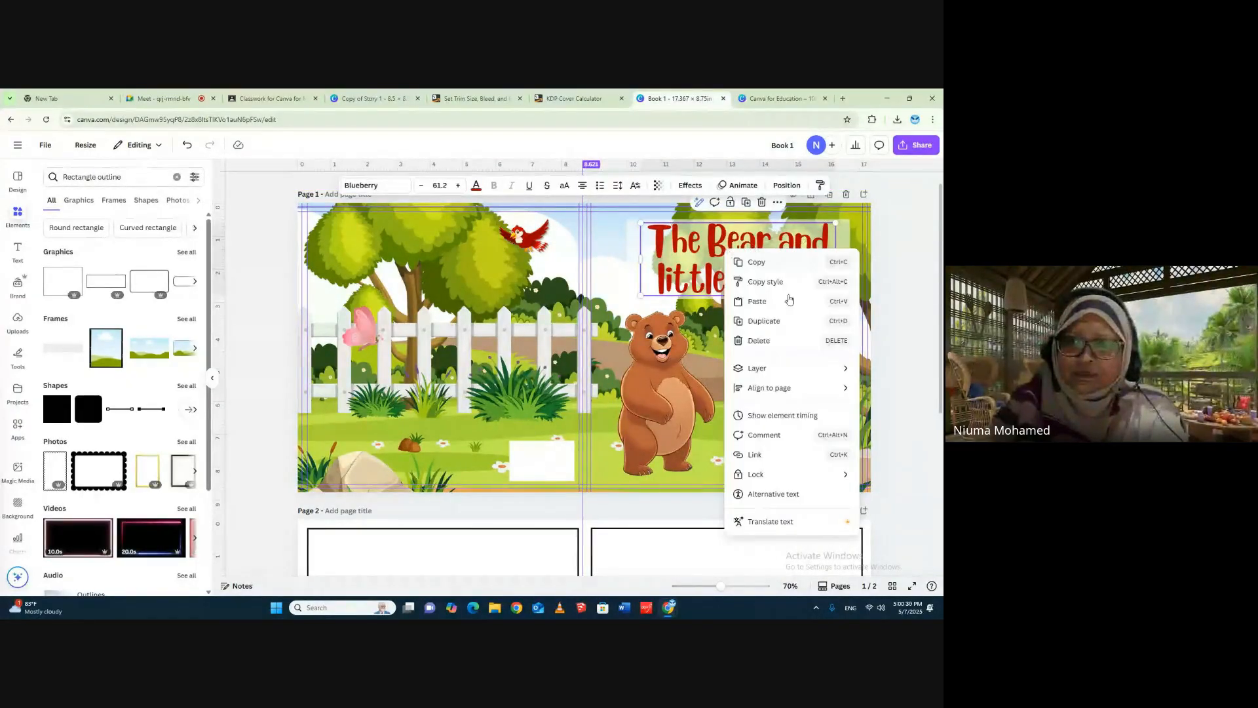
{"action": "left_click", "coordinate": [747, 319]}
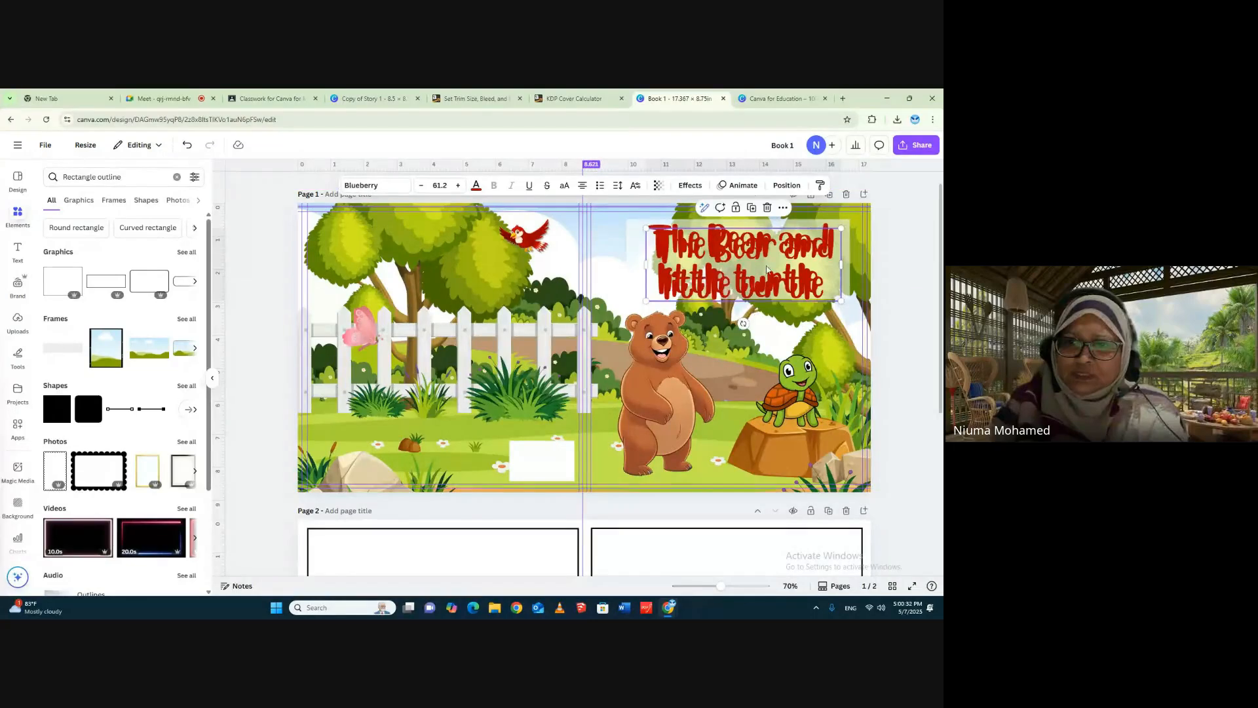
{"action": "left_click_drag", "start_coordinate": [748, 290], "coordinate": [460, 399]}
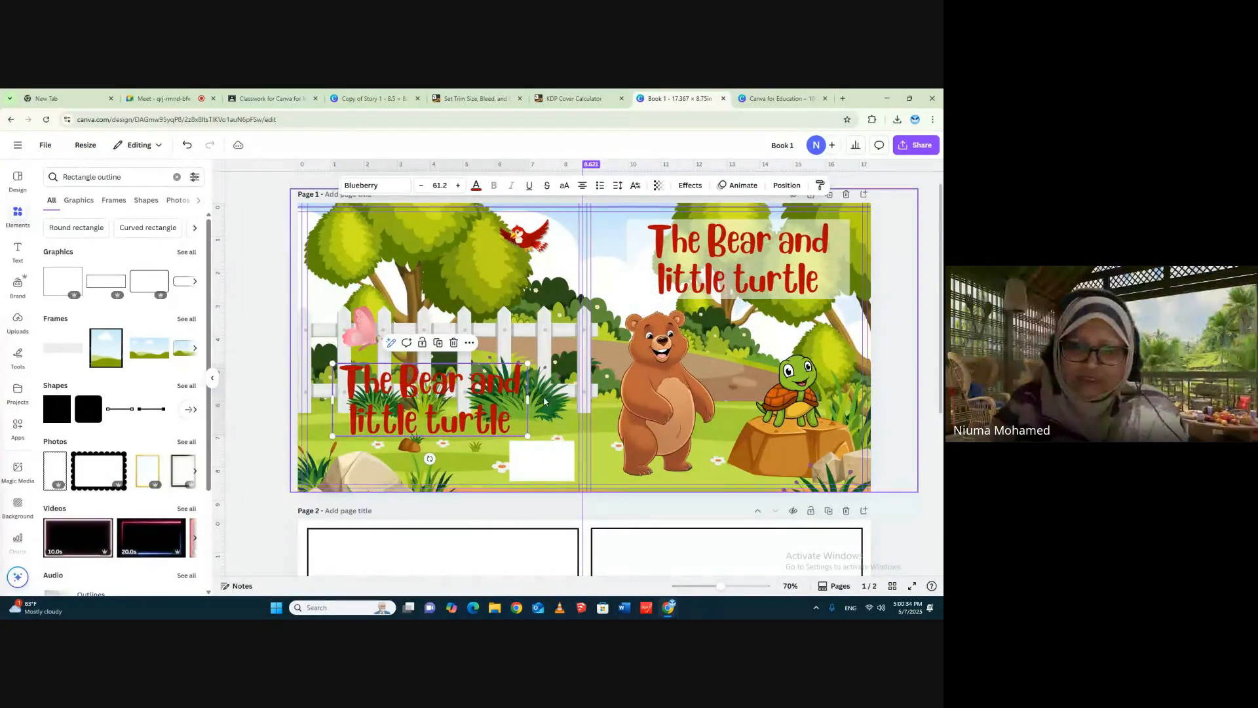
- Reduce the font size of the back-cover title copy to 35.2
{"action": "left_click", "coordinate": [421, 186]}
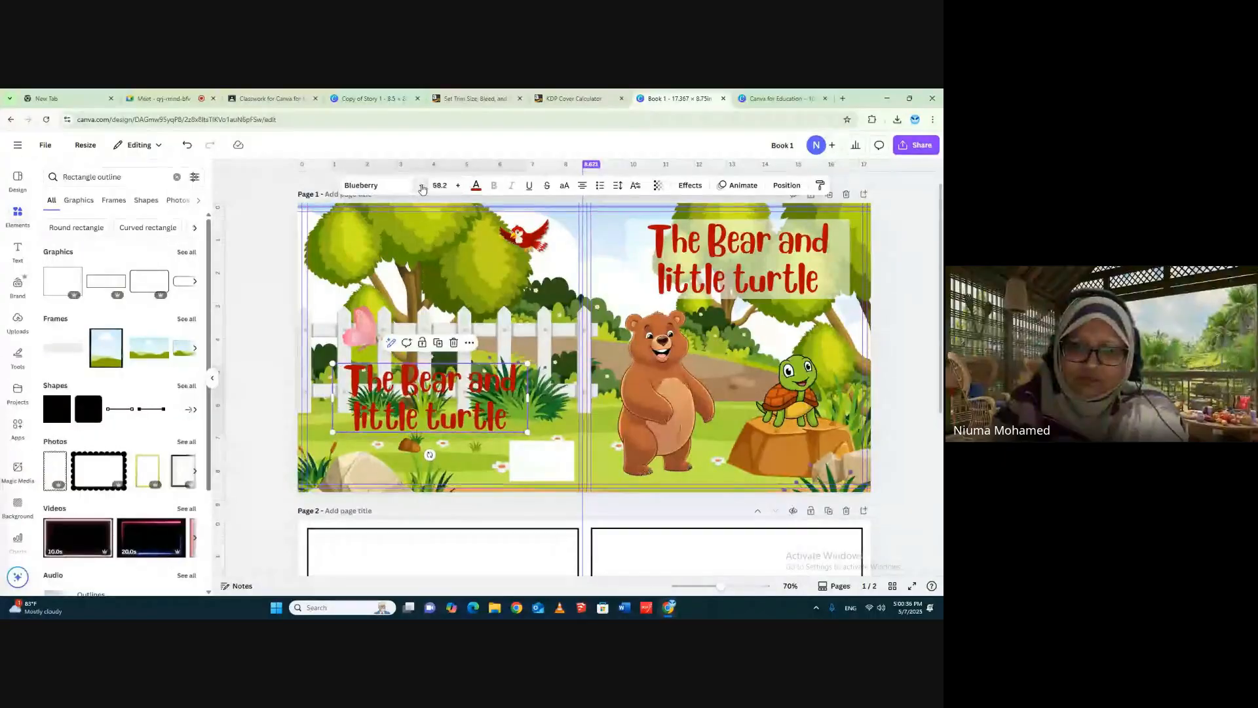
{"action": "left_click", "coordinate": [420, 186]}
{"action": "left_click", "coordinate": [420, 186]}
{"action": "left_click", "coordinate": [419, 186]}
{"action": "left_click", "coordinate": [417, 186]}
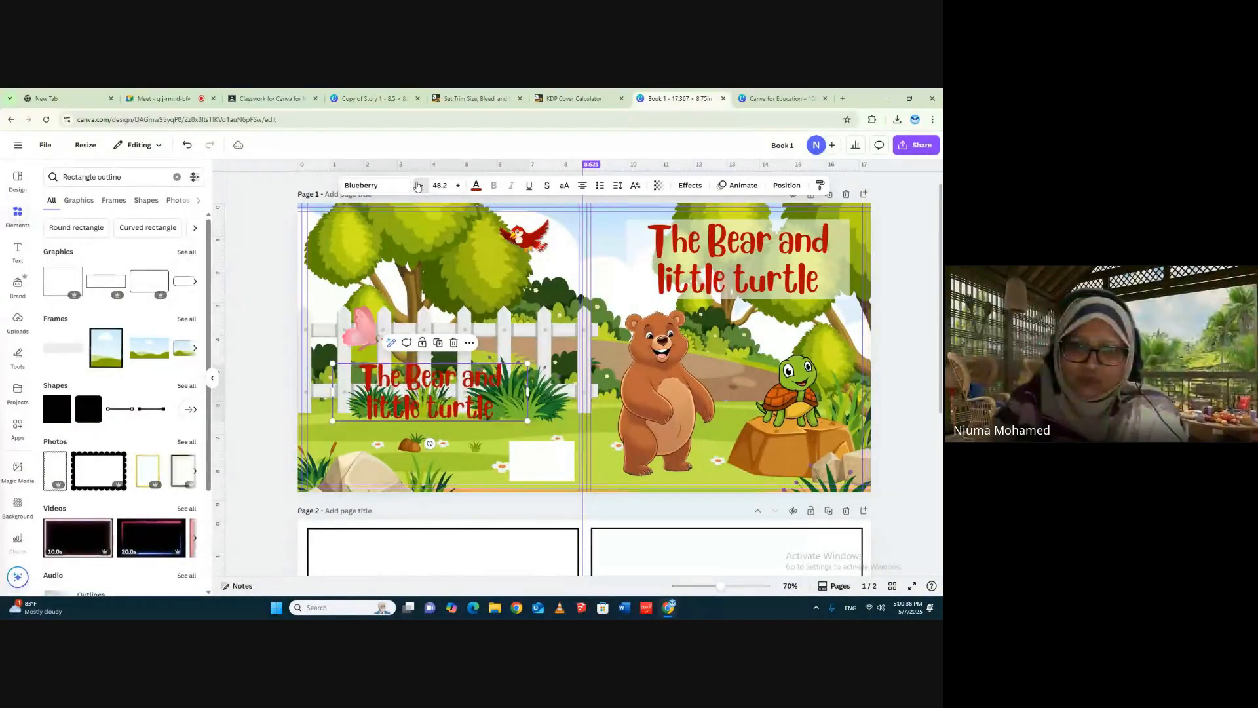
{"action": "left_click", "coordinate": [417, 186]}
{"action": "left_click", "coordinate": [418, 186]}
{"action": "left_click", "coordinate": [417, 186]}
{"action": "left_click", "coordinate": [417, 186]}
{"action": "left_click", "coordinate": [416, 186]}
{"action": "left_click", "coordinate": [415, 187]}
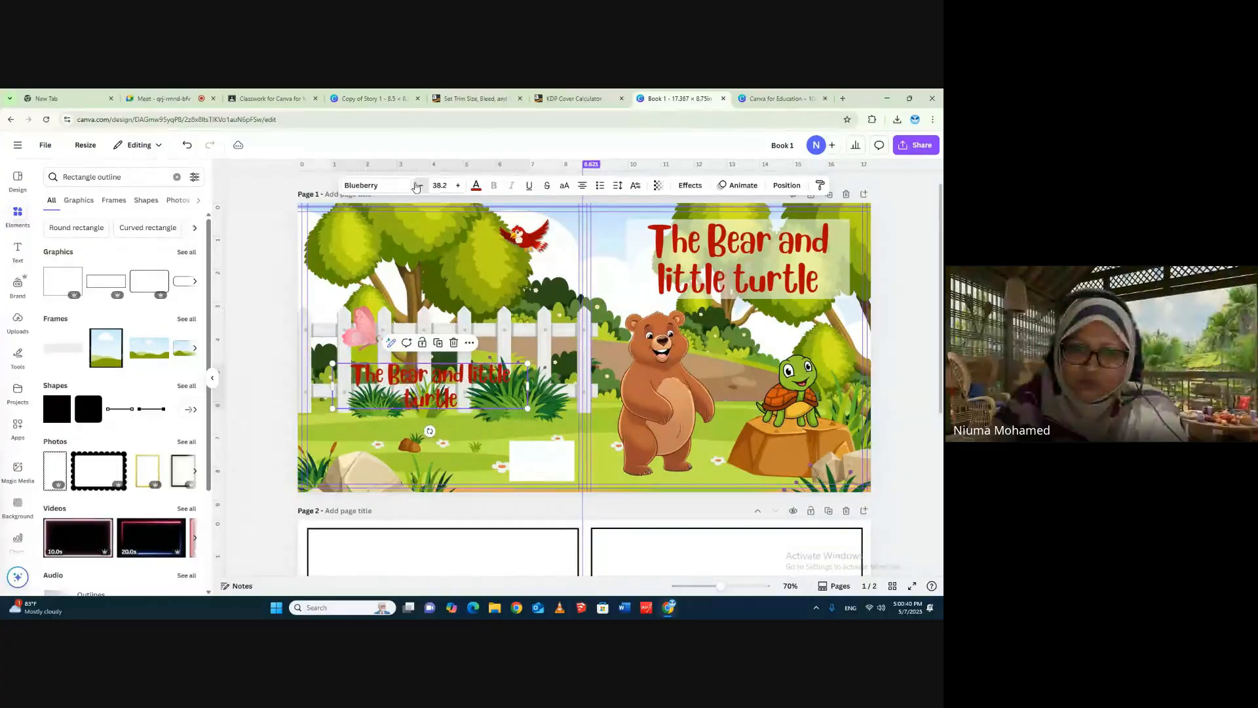
{"action": "left_click", "coordinate": [414, 187]}
{"action": "left_click", "coordinate": [413, 187]}
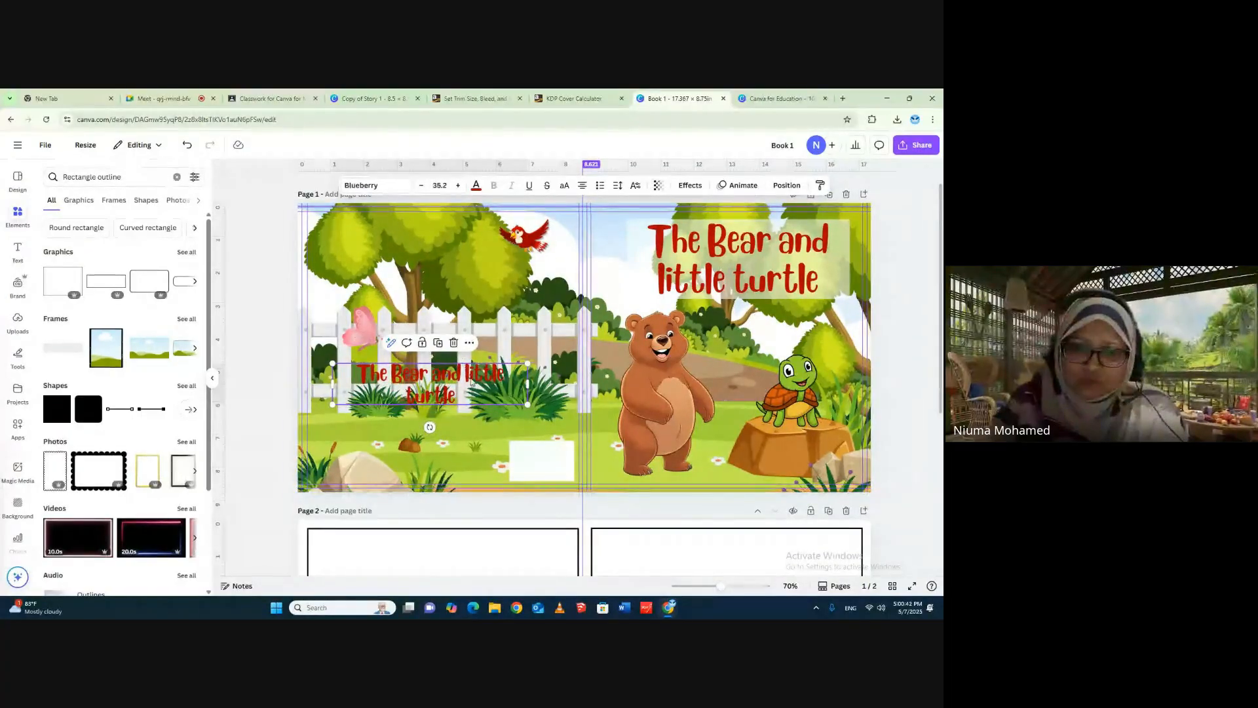
- Lay out the back-cover title on a single line just above the white barcode box and set its font size to 28.2
{"action": "left_click_drag", "start_coordinate": [471, 382], "coordinate": [488, 428]}
{"action": "key", "text": "Escape"}
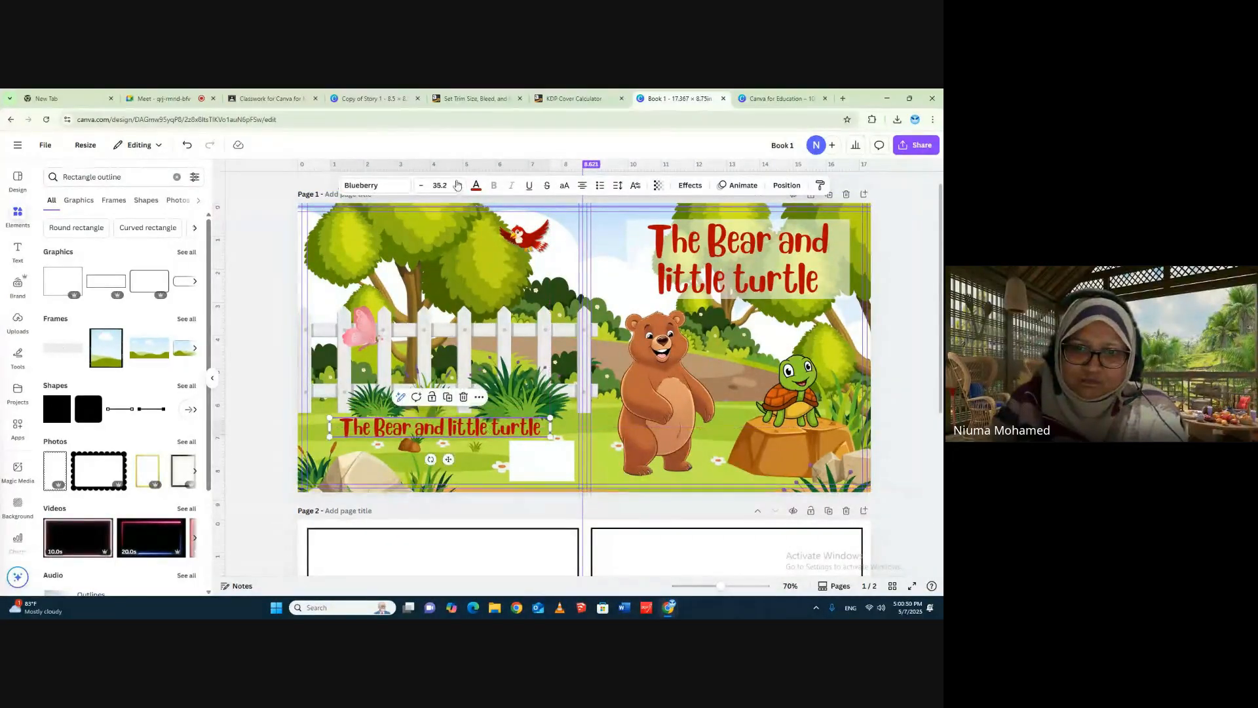
{"action": "left_click", "coordinate": [421, 186]}
{"action": "left_click", "coordinate": [421, 186]}
{"action": "left_click", "coordinate": [422, 186]}
{"action": "left_click", "coordinate": [421, 186]}
{"action": "left_click", "coordinate": [422, 186]}
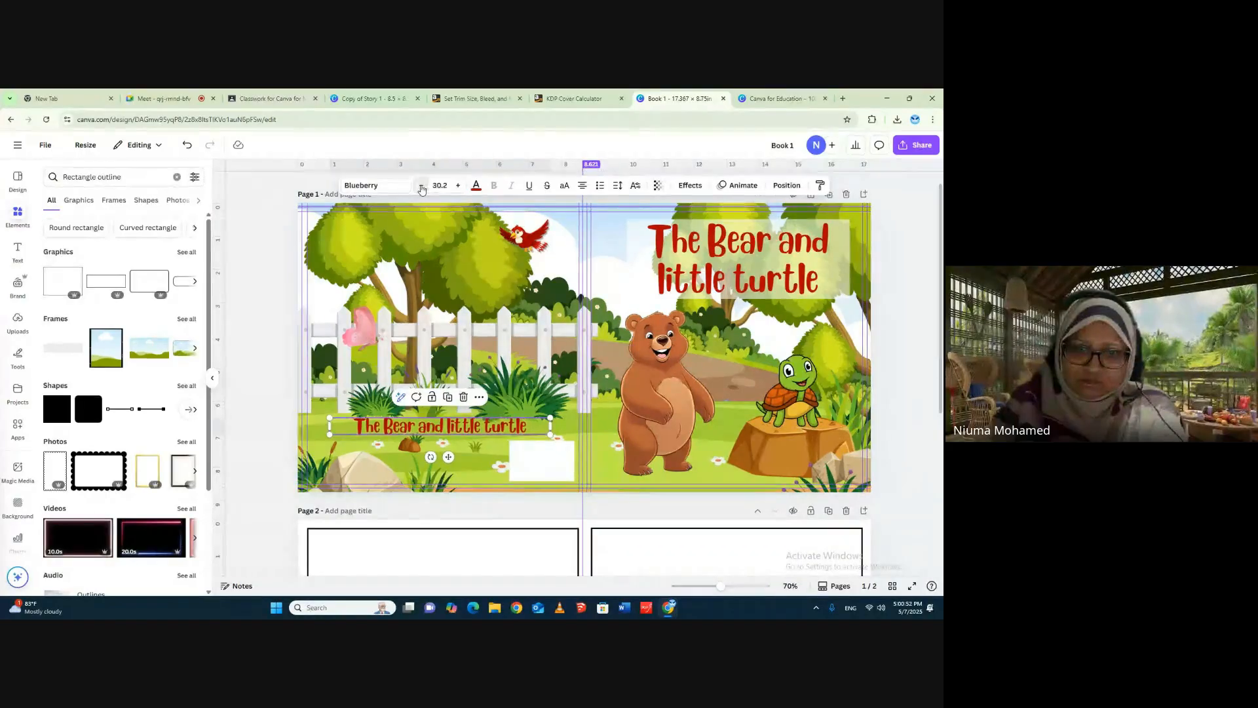
{"action": "left_click", "coordinate": [421, 186]}
{"action": "left_click", "coordinate": [421, 186]}
{"action": "key", "text": "Escape"}
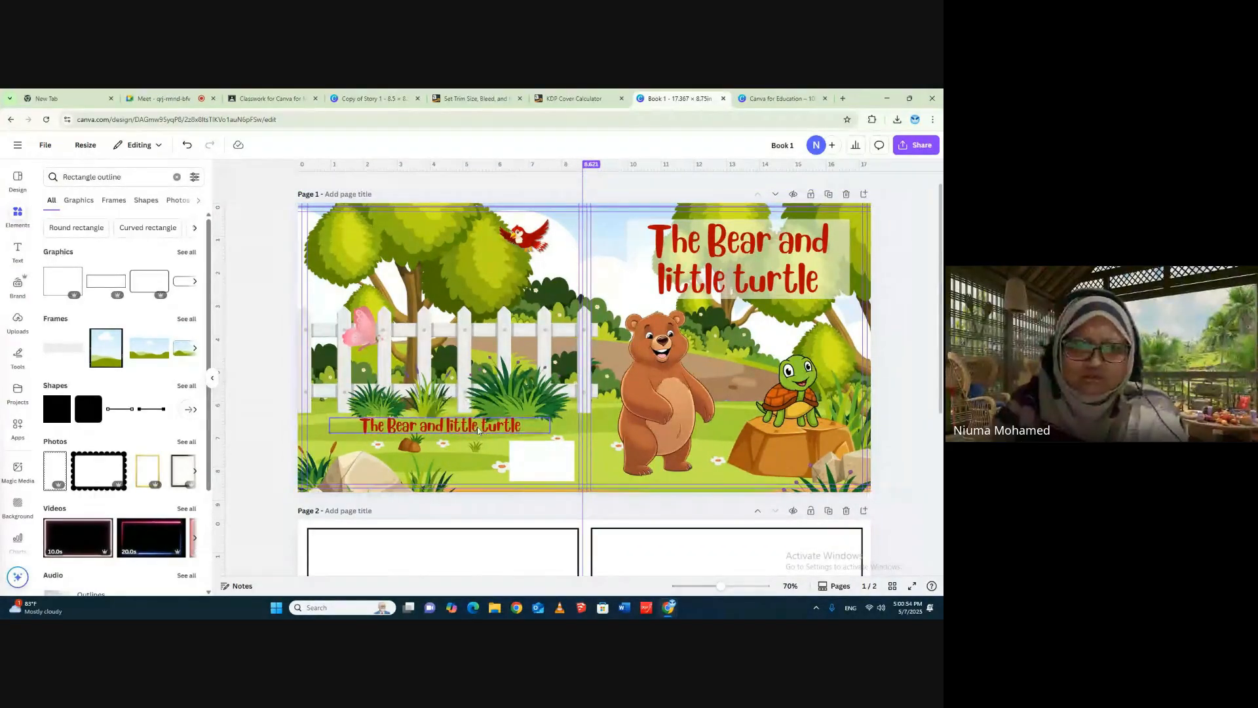
- Narrow the back-cover title's text box so it fits closely around its single line, then deselect it
{"action": "left_click", "coordinate": [476, 427]}
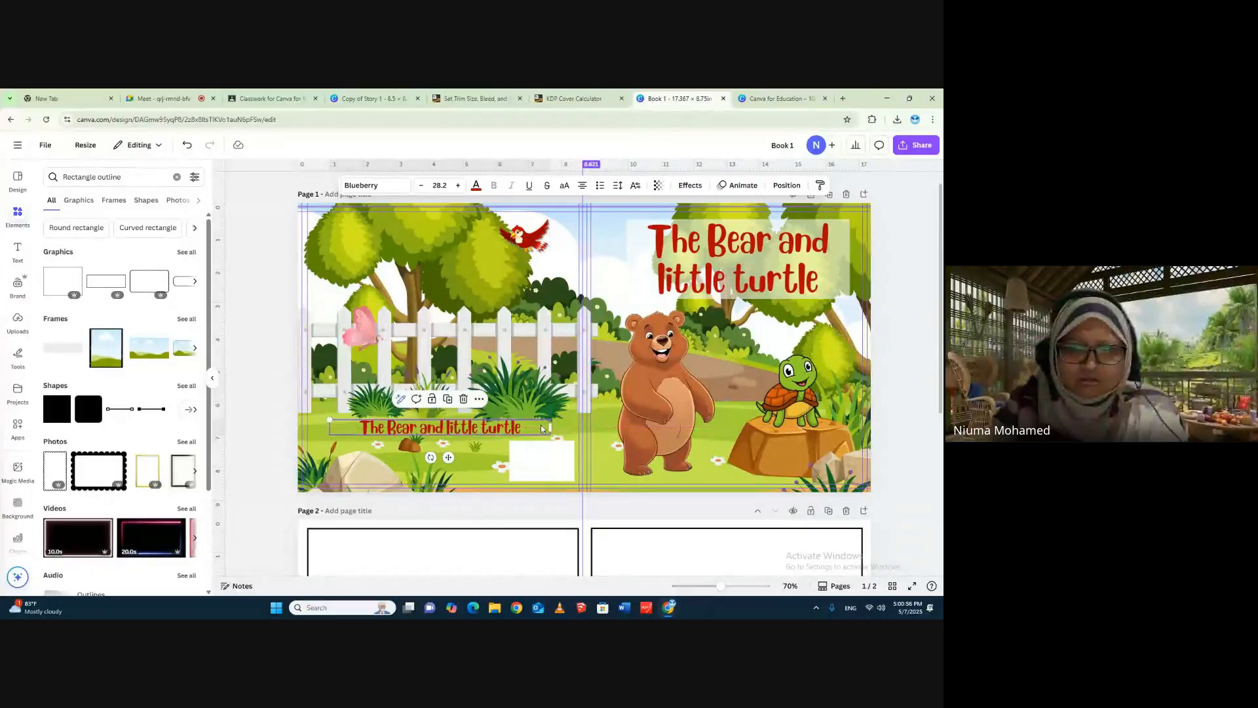
{"action": "left_click_drag", "start_coordinate": [553, 425], "coordinate": [499, 428]}
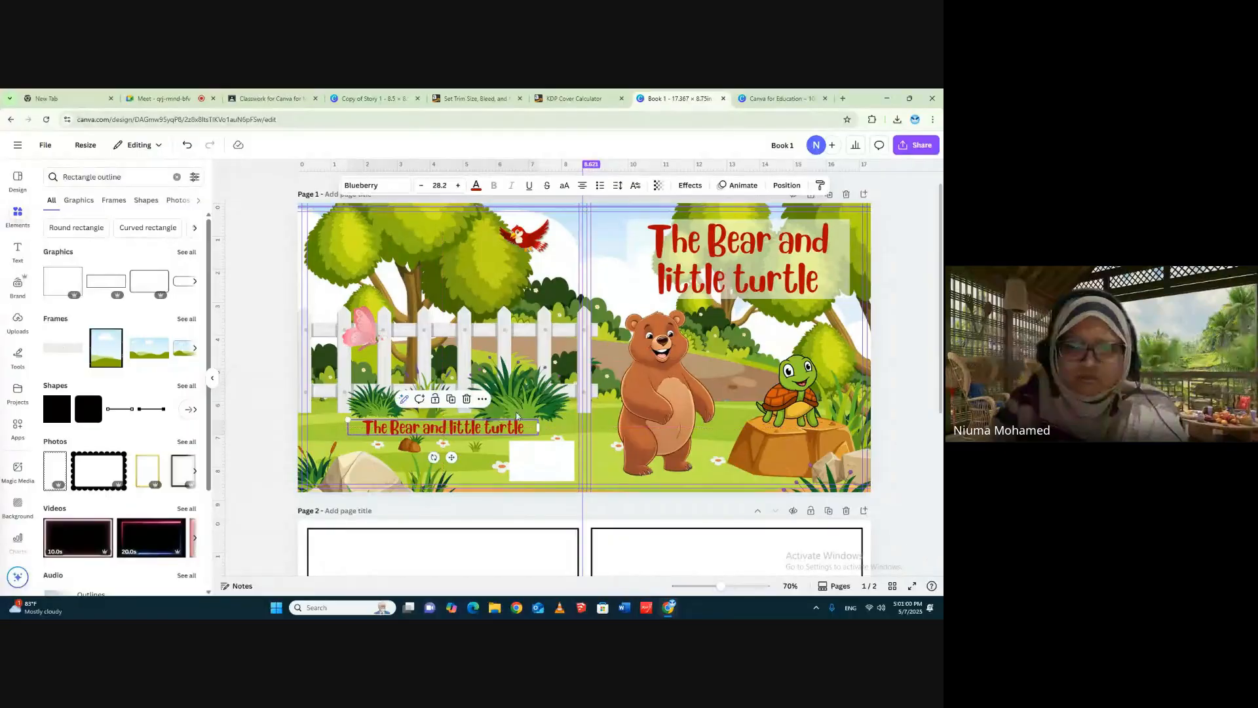
{"action": "left_click", "coordinate": [899, 226]}
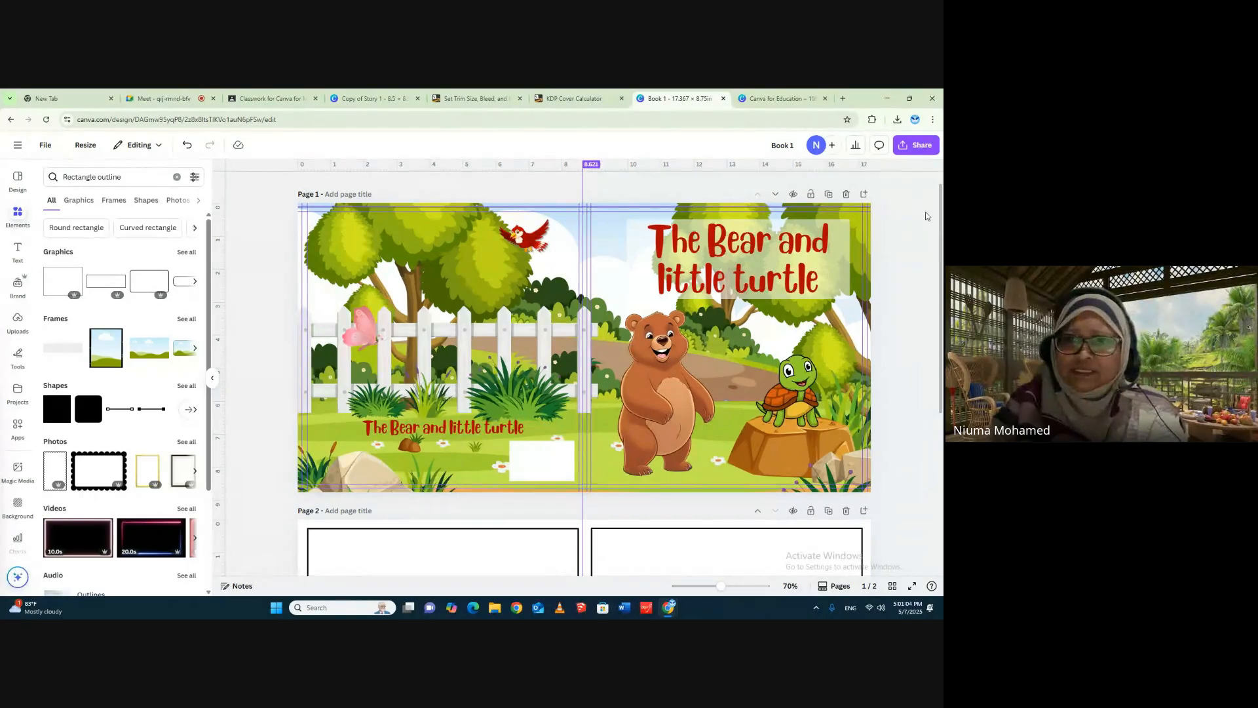
- Download pages 1-2 of the cover design as a PDF Print file
{"action": "scroll", "coordinate": [929, 239], "scroll_direction": "up", "scroll_amount": 1}
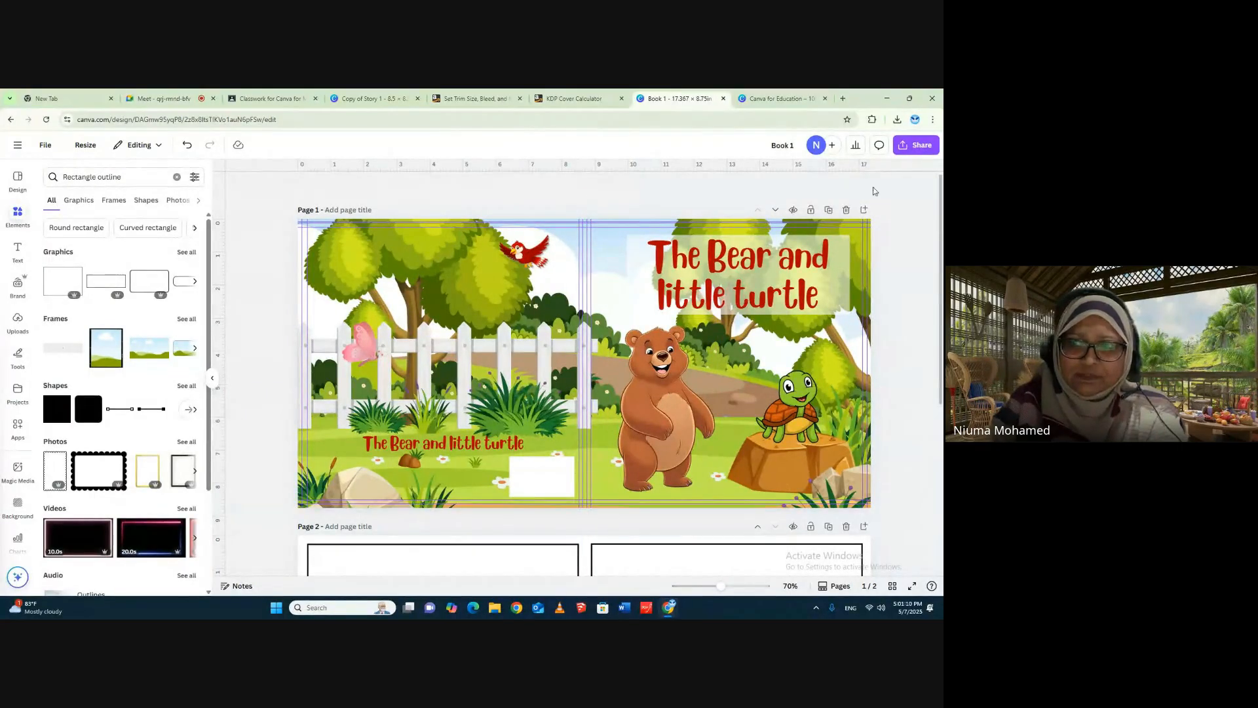
{"action": "left_click", "coordinate": [908, 147]}
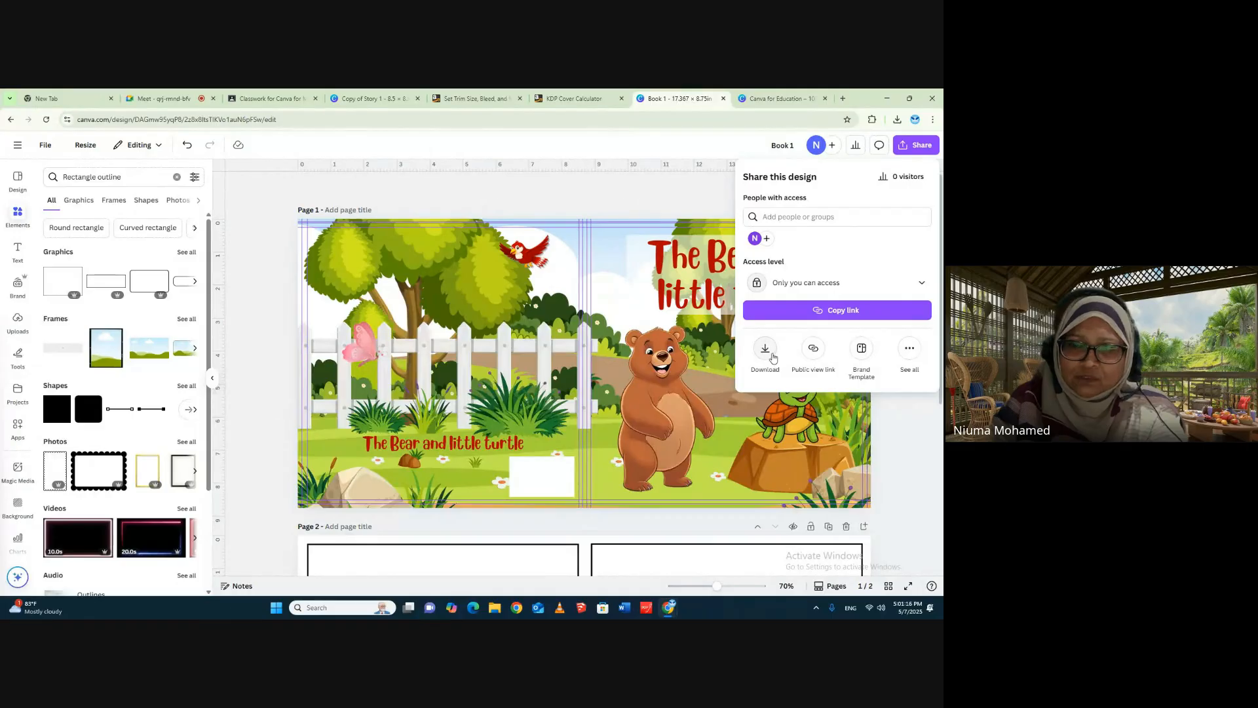
{"action": "left_click", "coordinate": [772, 357]}
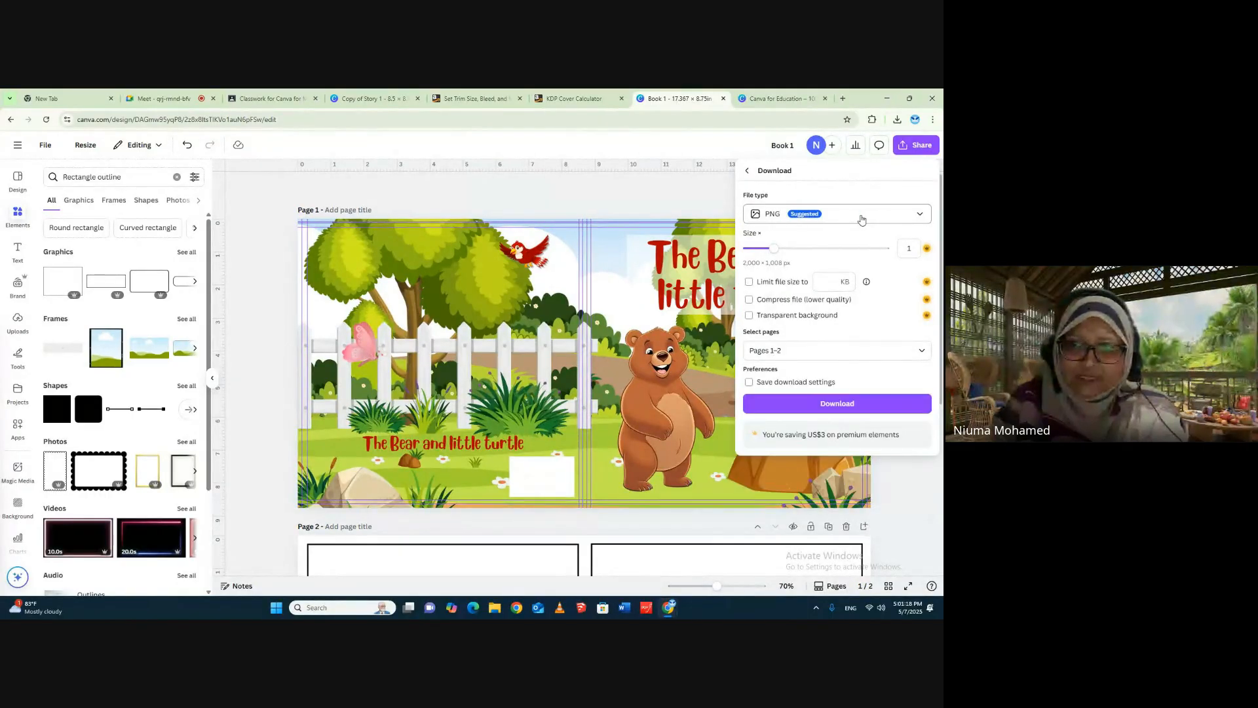
{"action": "left_click", "coordinate": [920, 214]}
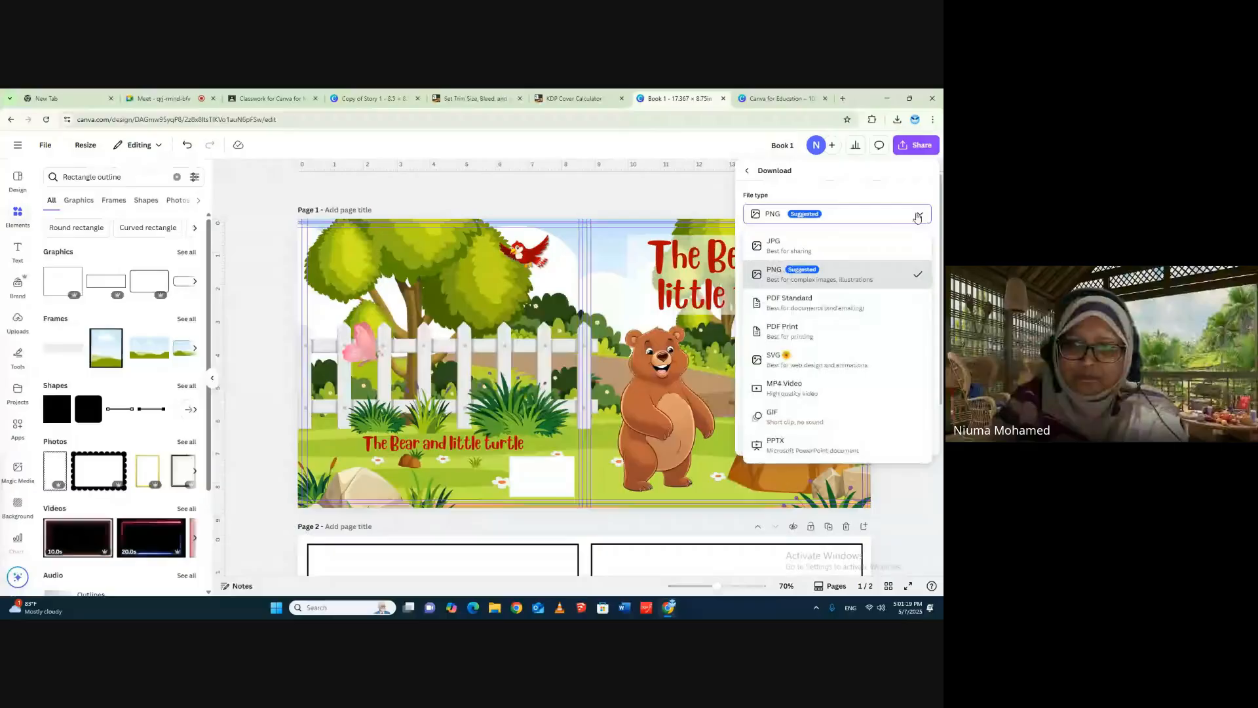
{"action": "left_click", "coordinate": [802, 331]}
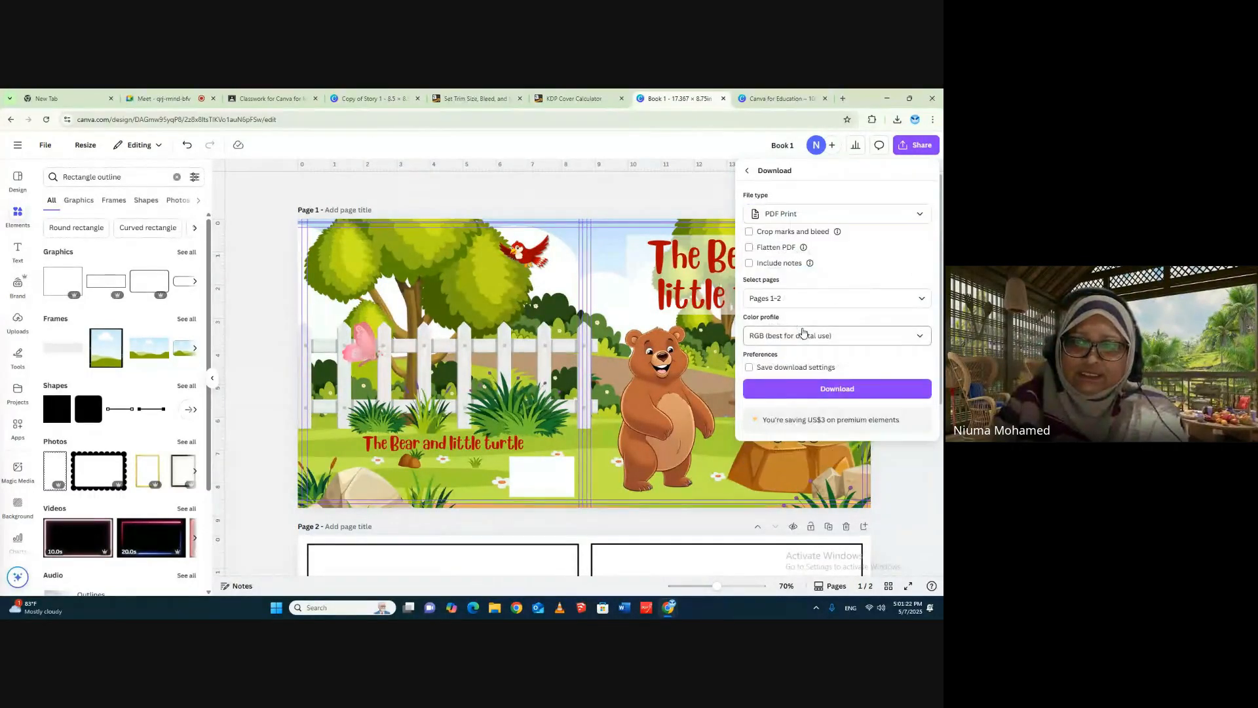
{"action": "left_click", "coordinate": [834, 389]}
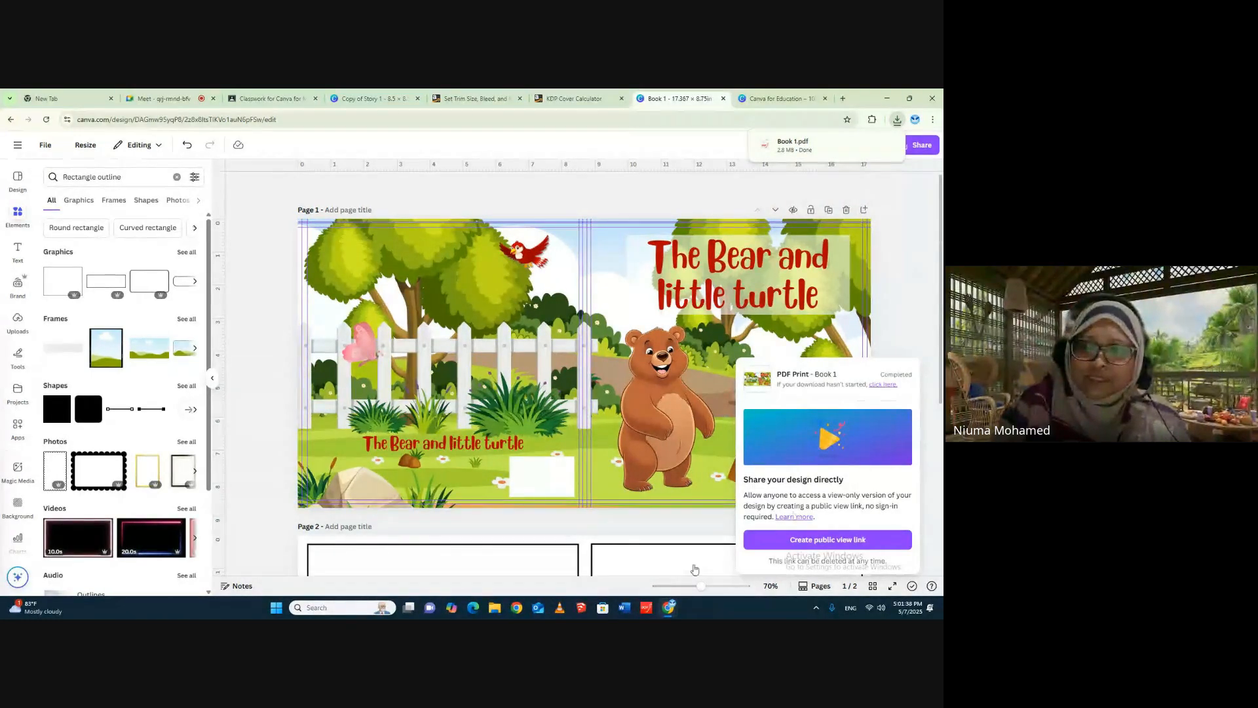
- Check the downloaded Book 1.pdf in the browser, then return to the design and view the guide layout on page 2
{"action": "left_click", "coordinate": [779, 144]}
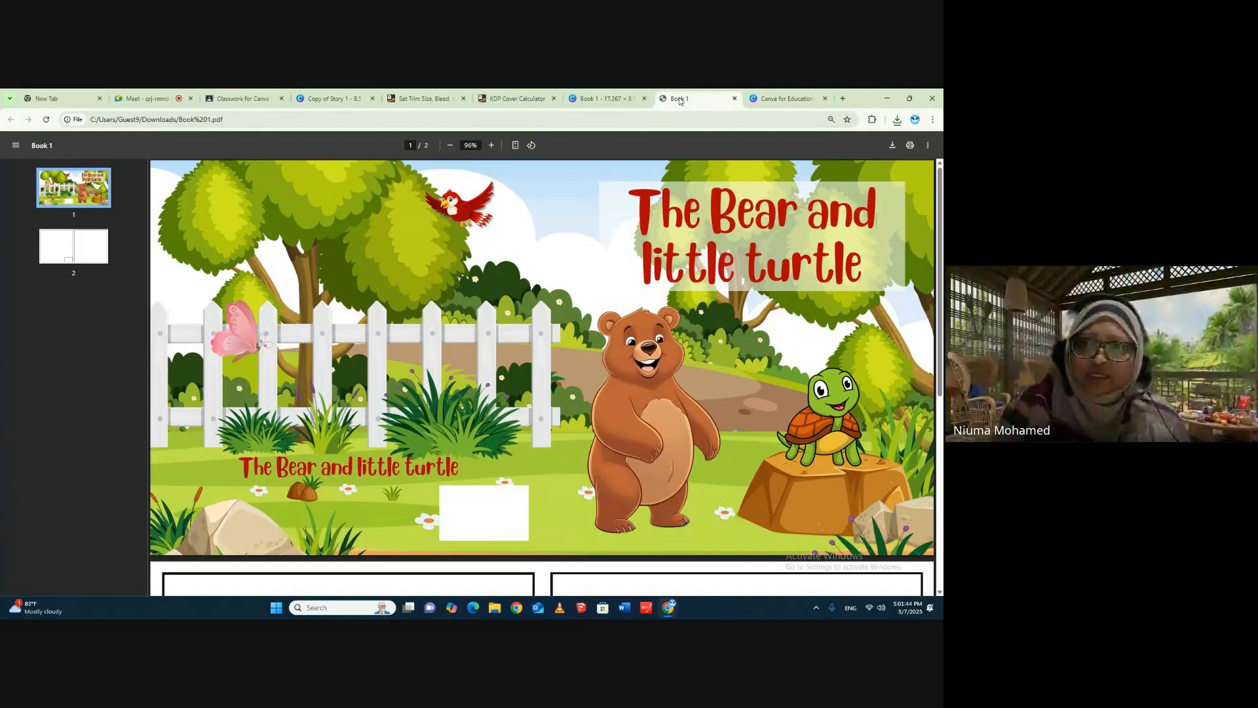
{"action": "left_click", "coordinate": [590, 100]}
{"action": "left_click", "coordinate": [912, 233]}
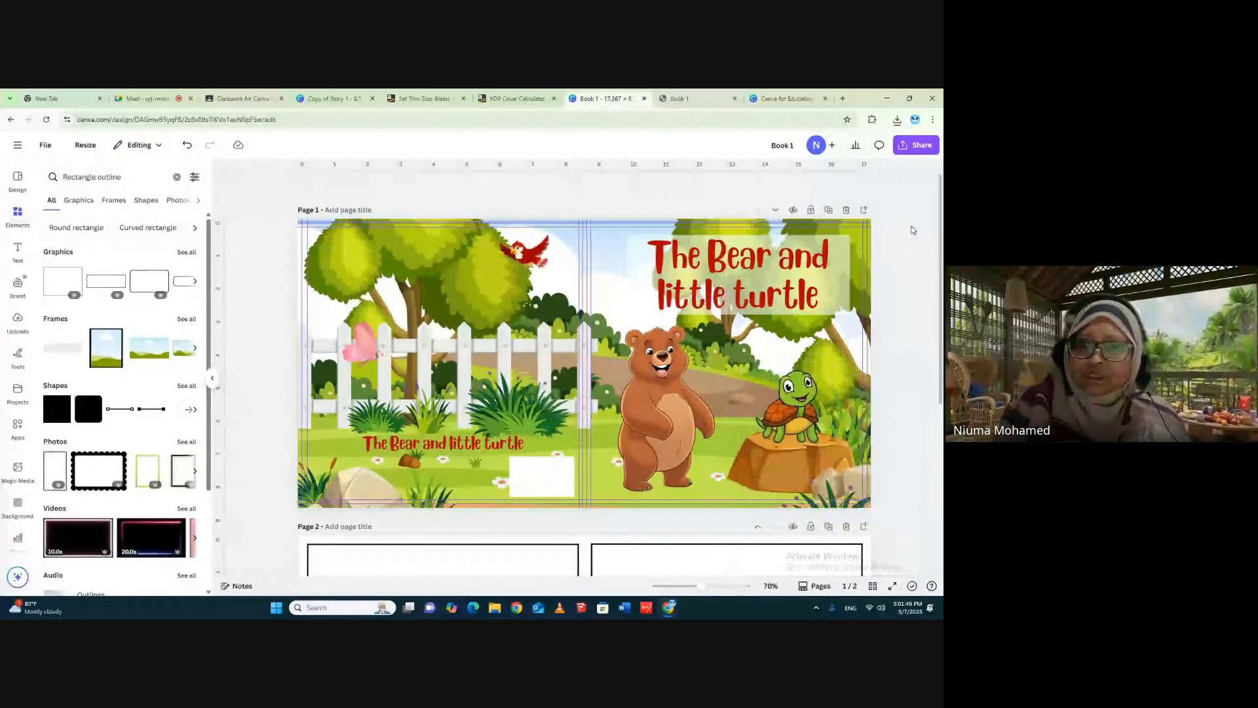
{"action": "scroll", "coordinate": [753, 515], "scroll_direction": "down", "scroll_amount": 5}
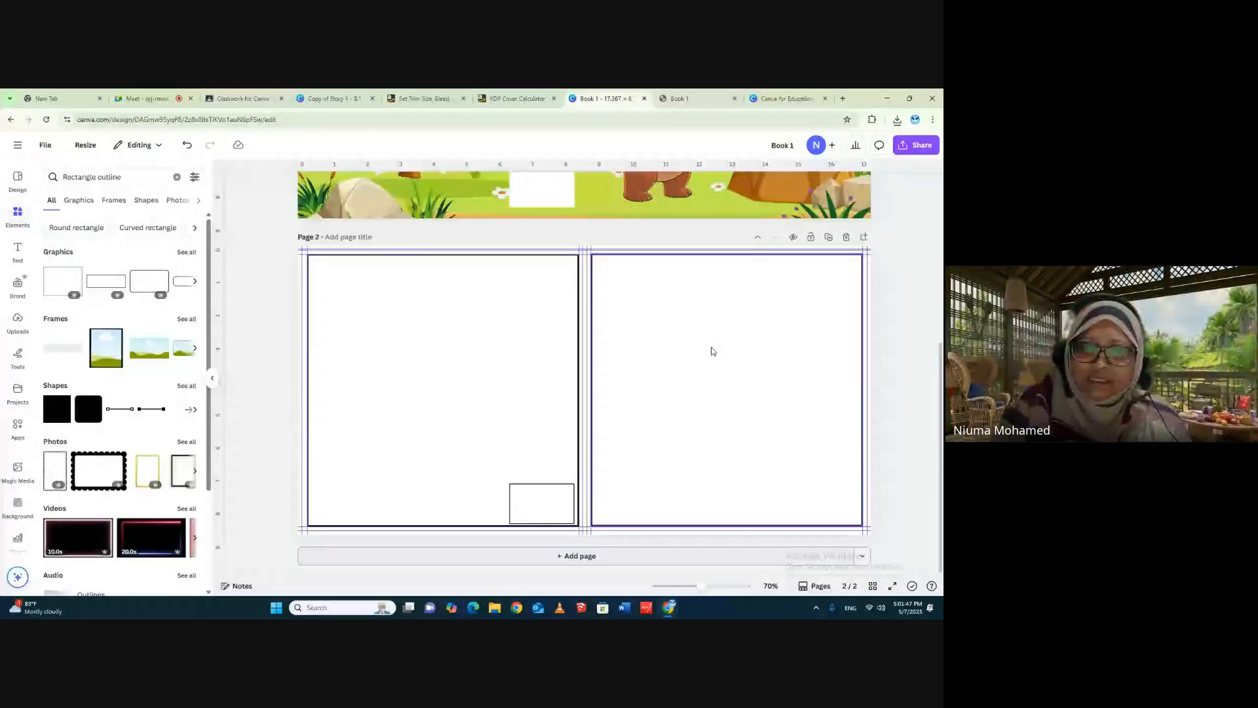
- Search Google for "canva" in a new browser tab and go to the Canva home page
{"action": "left_click", "coordinate": [757, 97]}
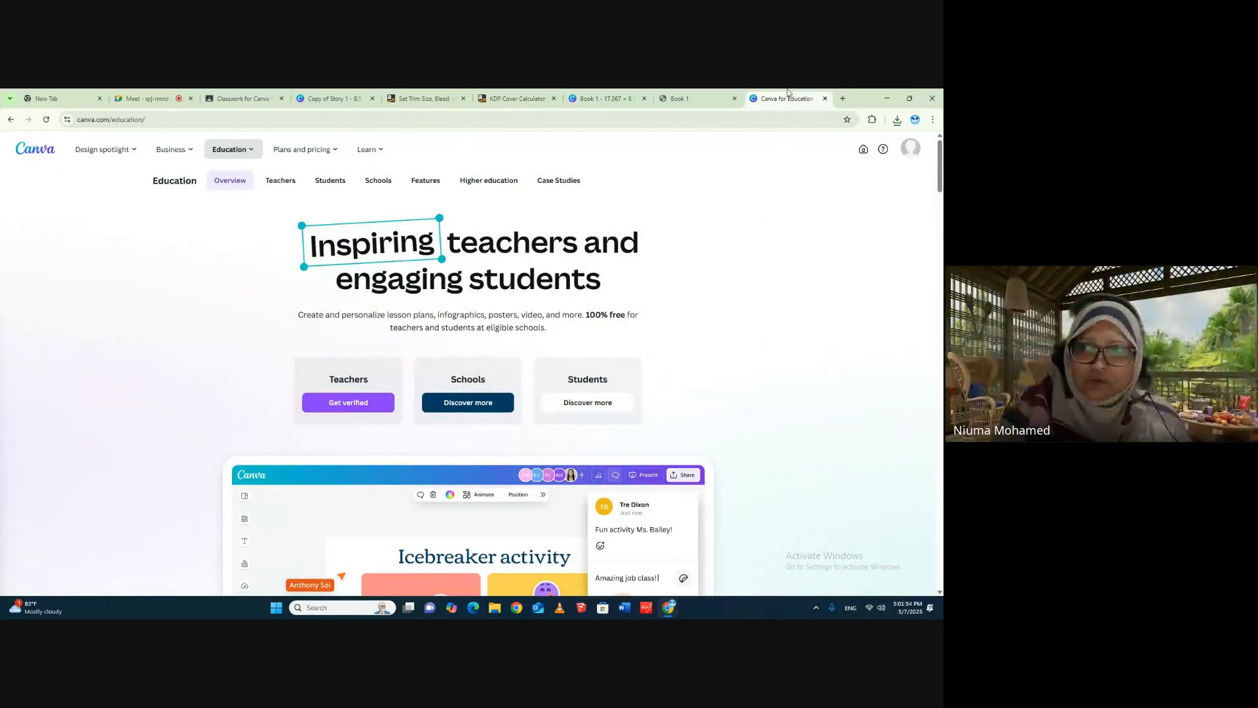
{"action": "left_click", "coordinate": [844, 98]}
{"action": "left_click", "coordinate": [367, 272]}
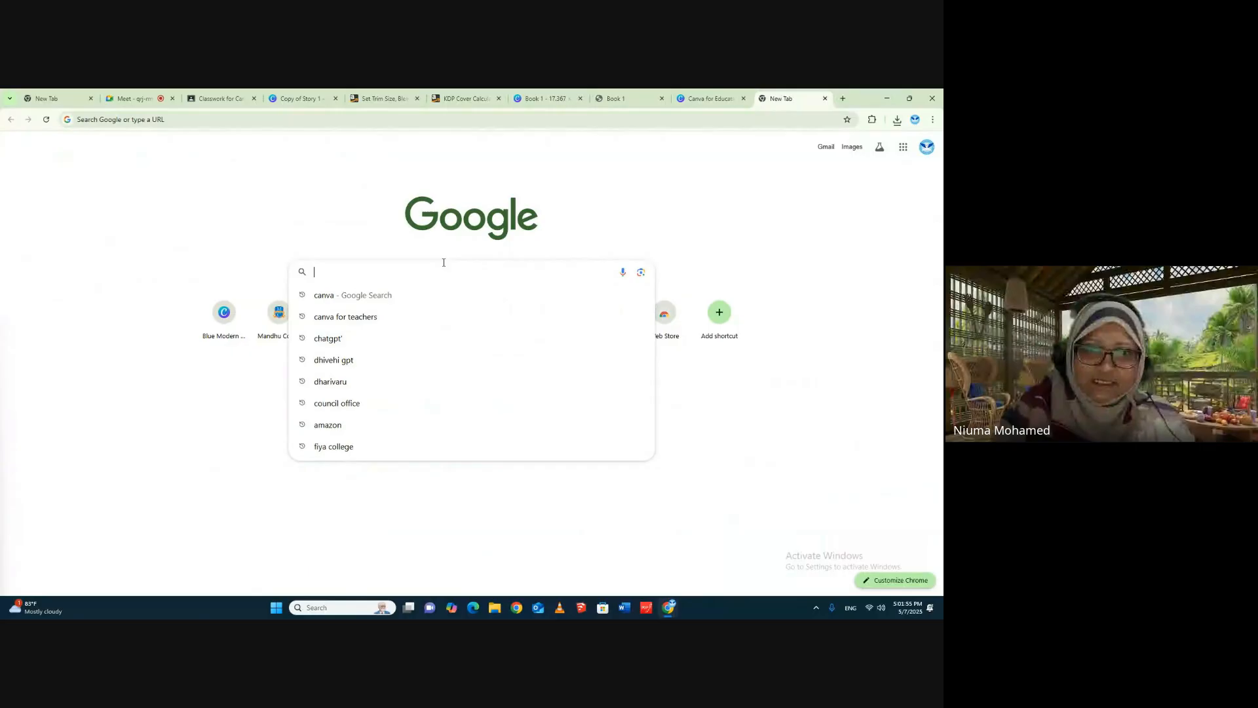
{"action": "left_click", "coordinate": [354, 293]}
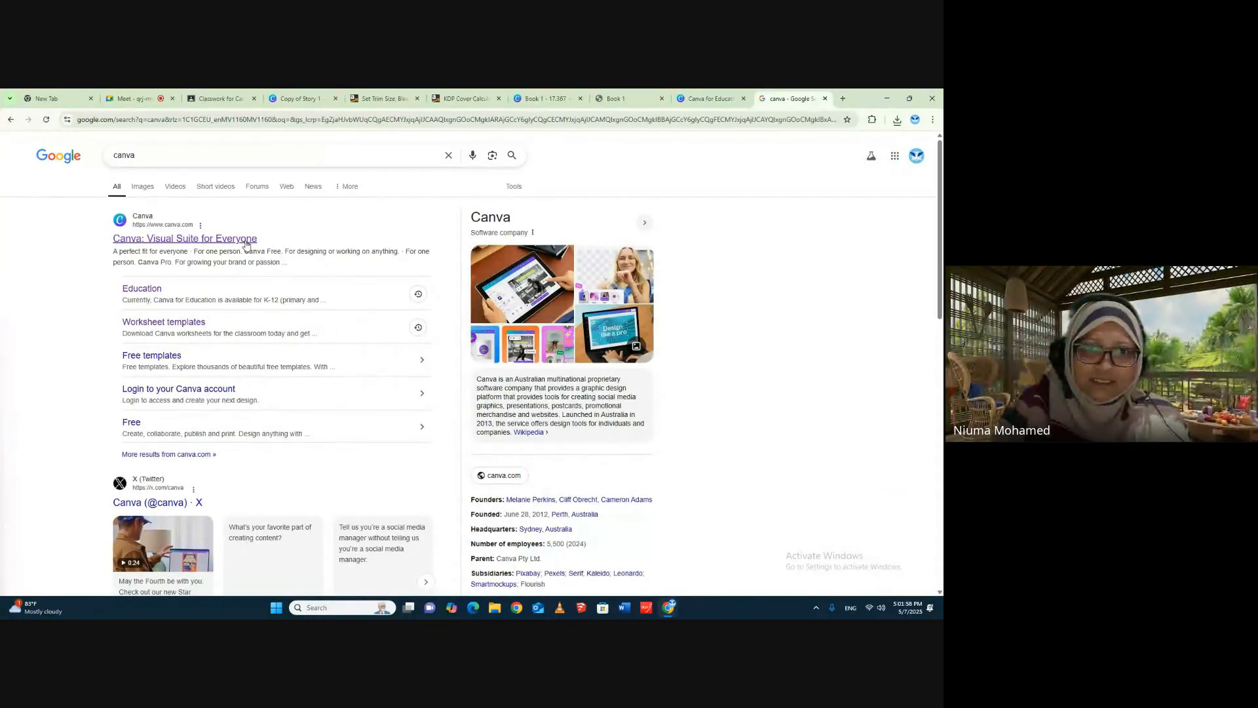
{"action": "left_click", "coordinate": [246, 240]}
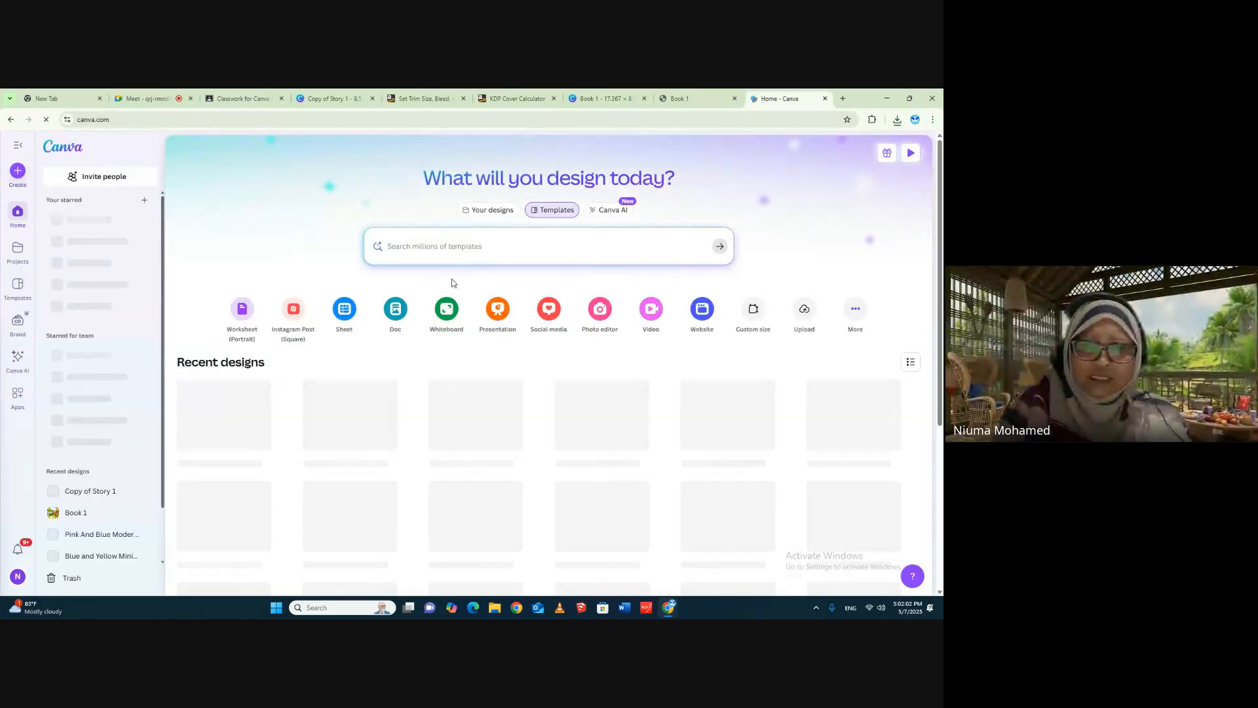
- Search the Canva templates for "book cover"
{"action": "left_click", "coordinate": [453, 246]}
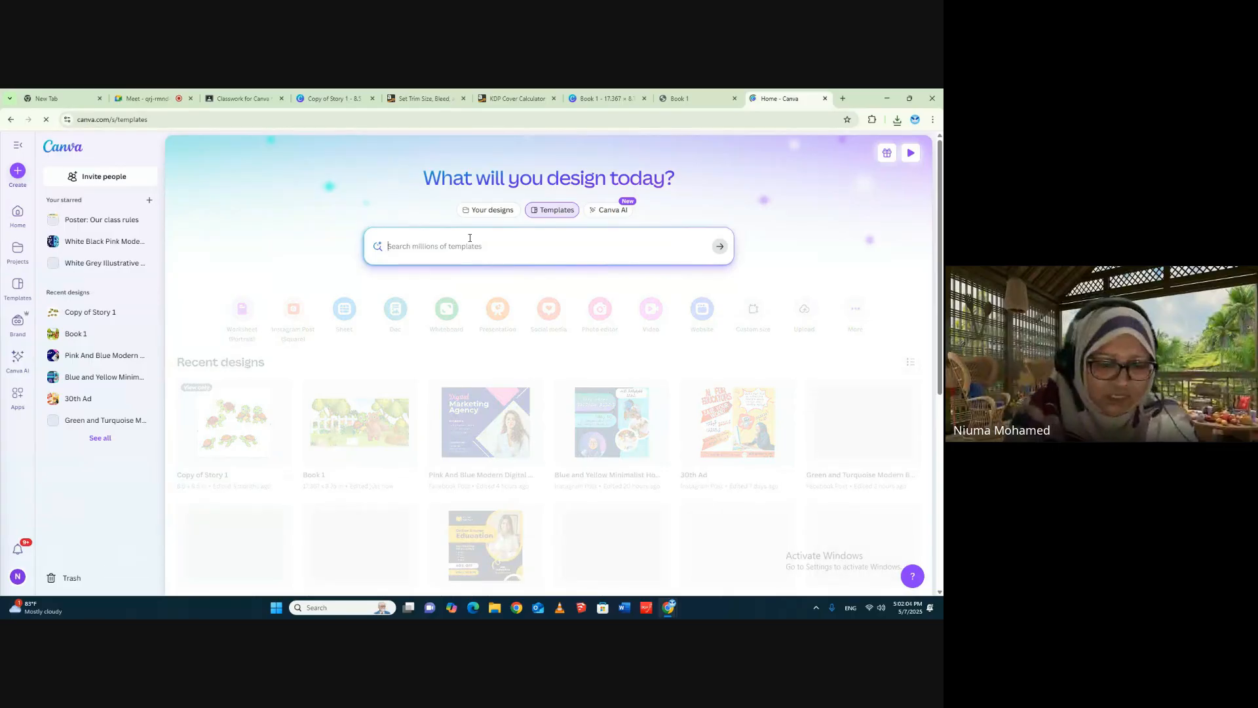
{"action": "type", "text": "book "}
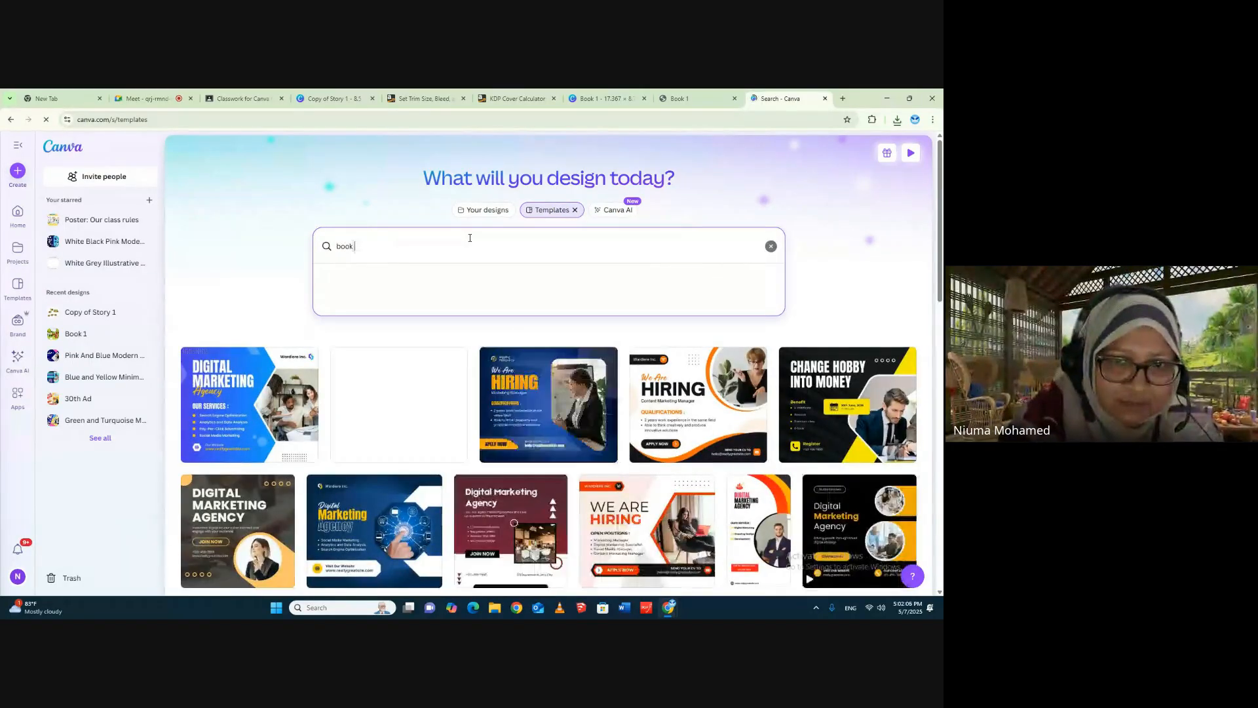
{"action": "type", "text": "cover"}
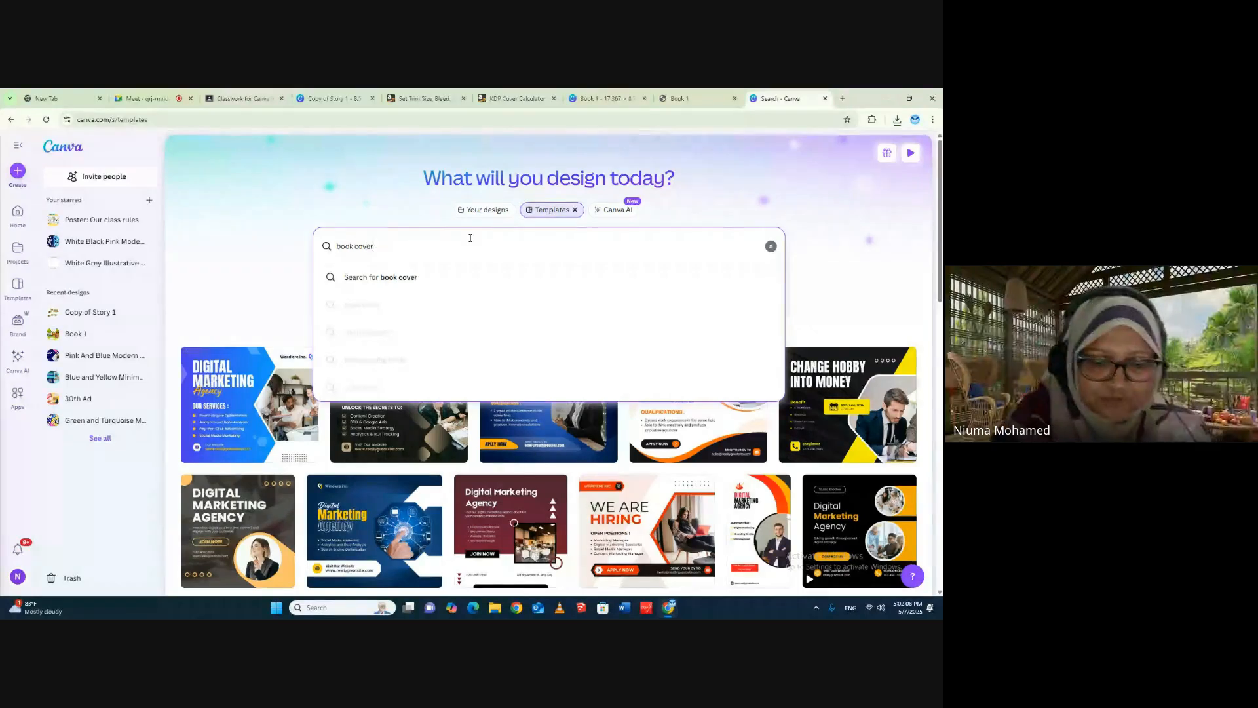
{"action": "key", "text": "Return"}
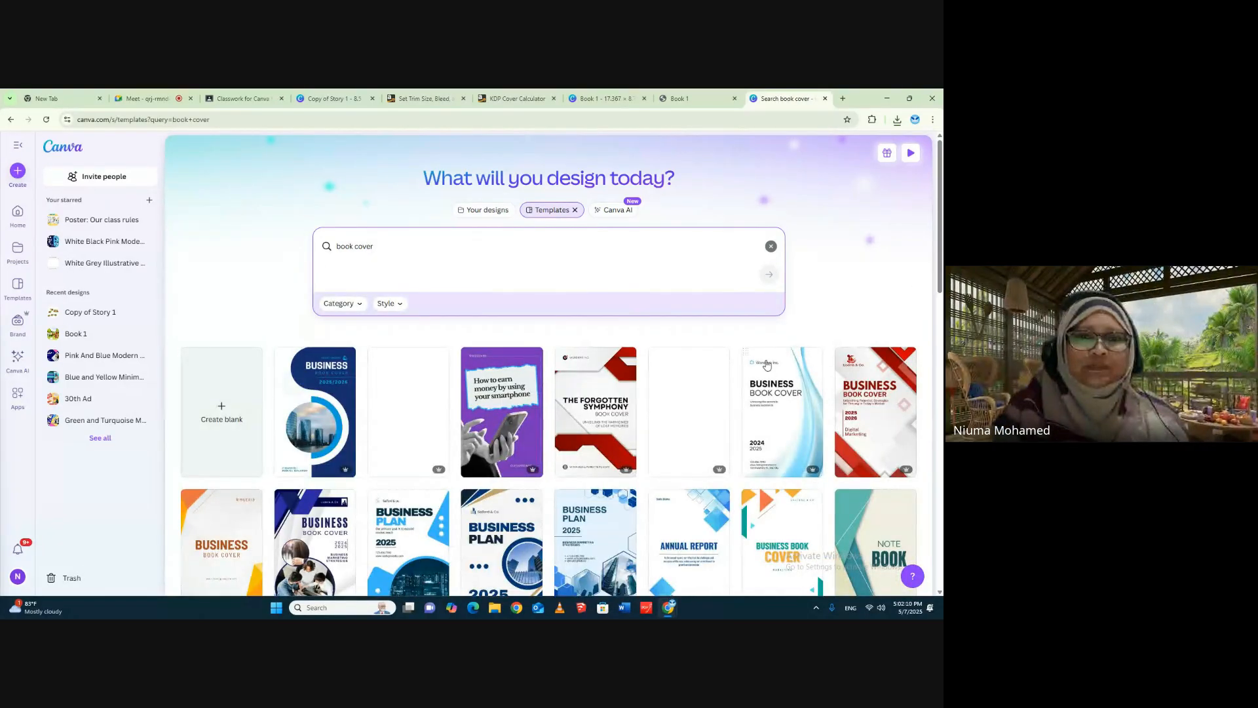
- Refine the template search to "children's book cover" and browse the cover designs for inspiration
{"action": "left_click", "coordinate": [338, 246]}
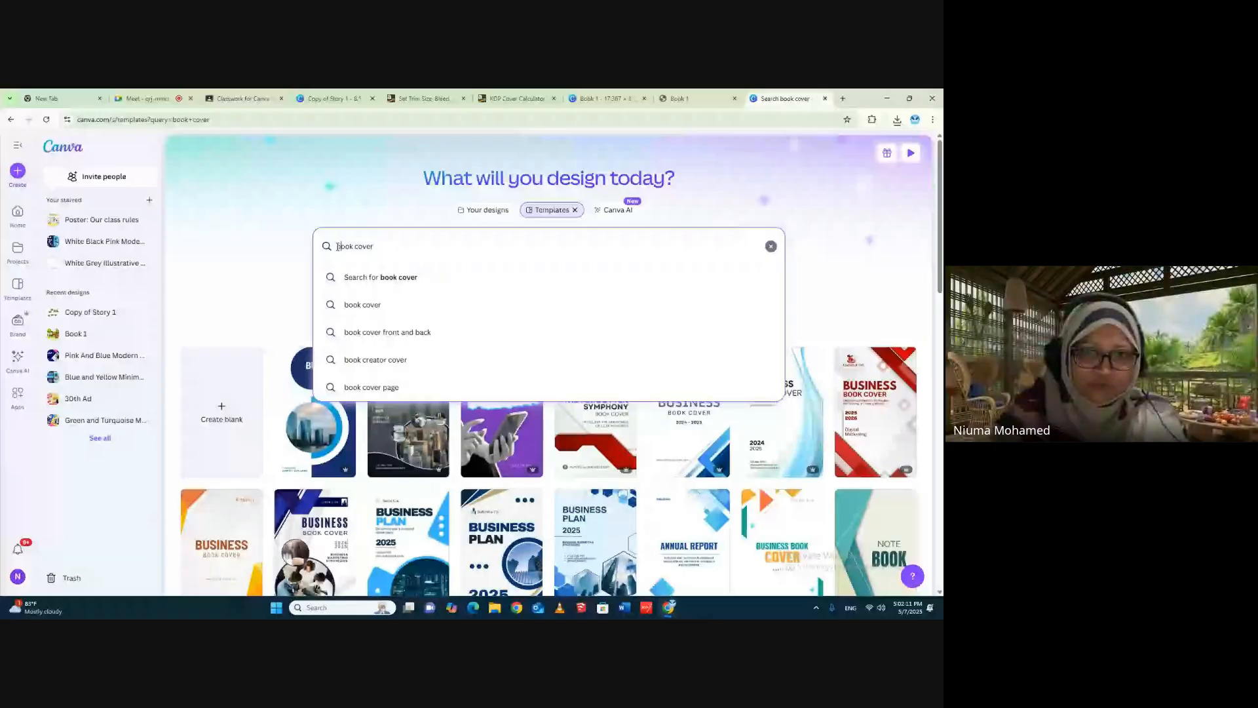
{"action": "type", "text": "children"}
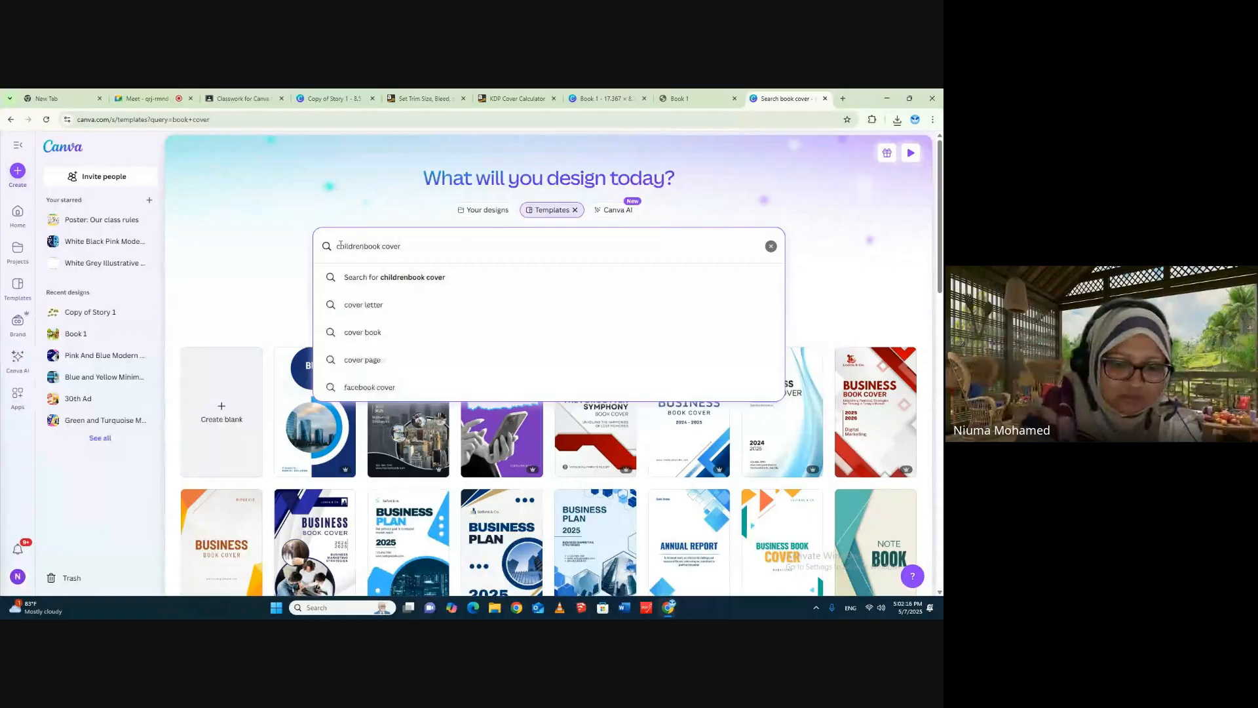
{"action": "type", "text": "'s"}
{"action": "key", "text": "Return"}
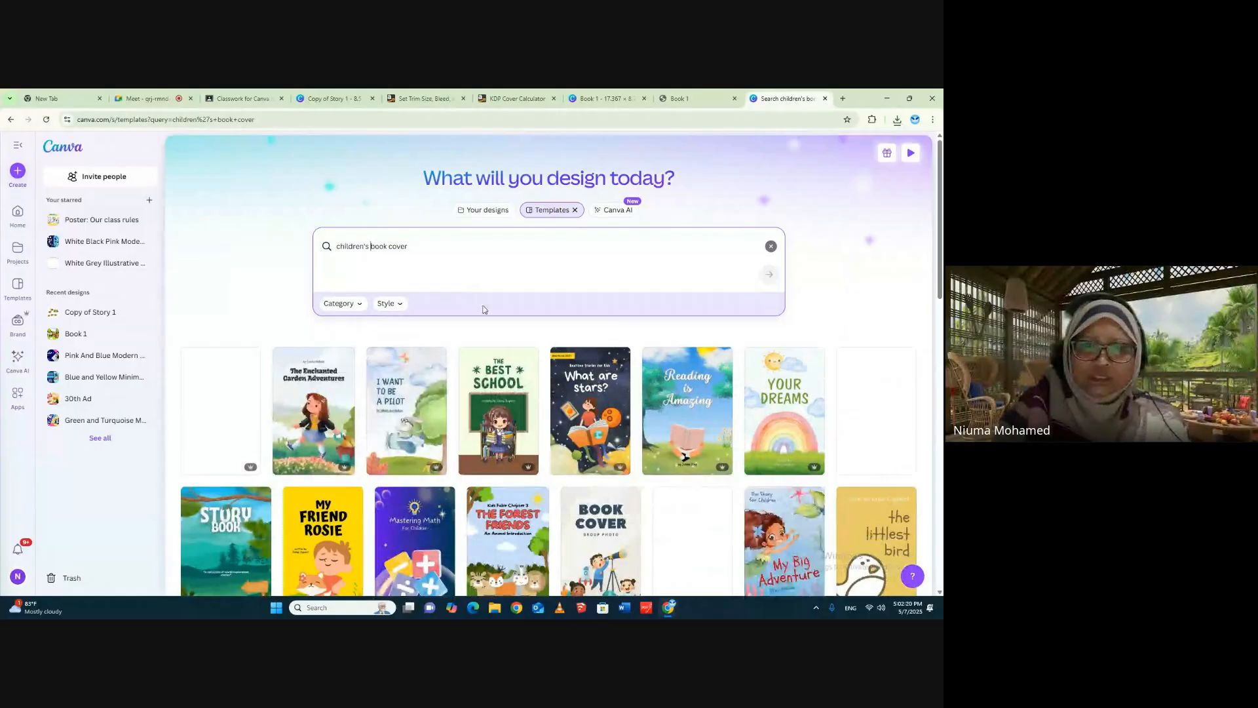
{"action": "scroll", "coordinate": [885, 349], "scroll_direction": "down", "scroll_amount": 2}
{"action": "scroll", "coordinate": [886, 349], "scroll_direction": "down", "scroll_amount": 8}
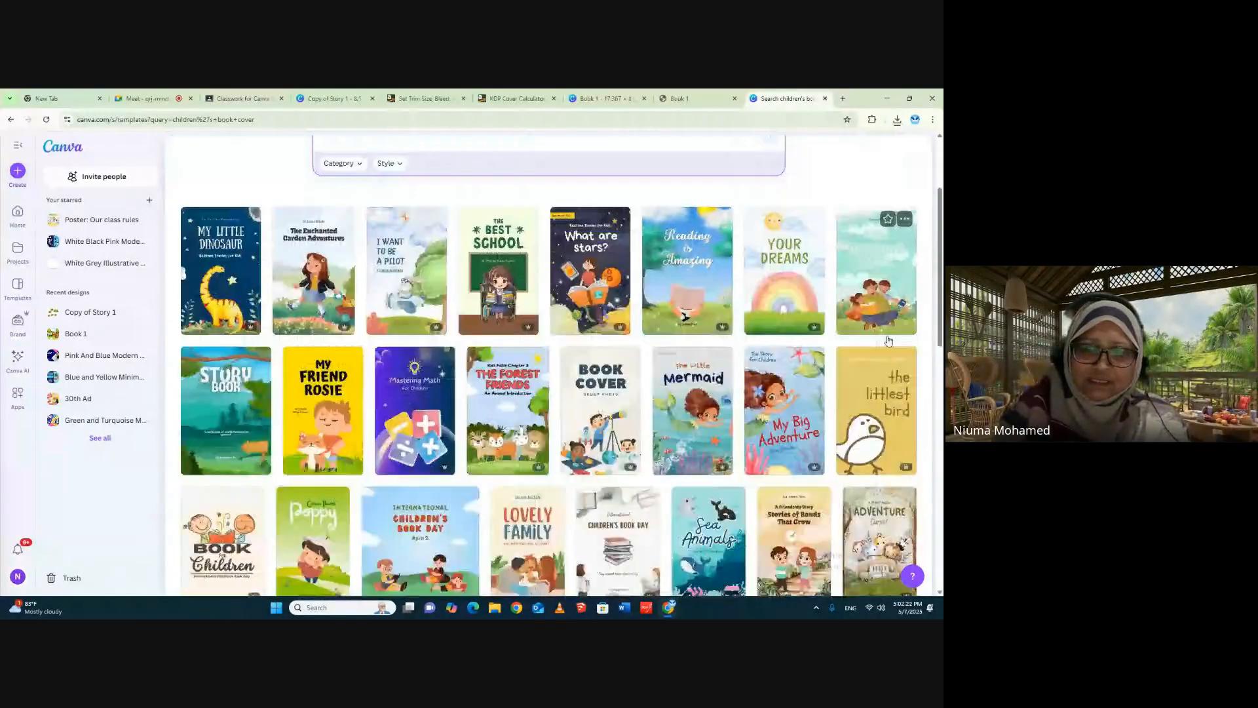
{"action": "scroll", "coordinate": [891, 341], "scroll_direction": "down", "scroll_amount": 6}
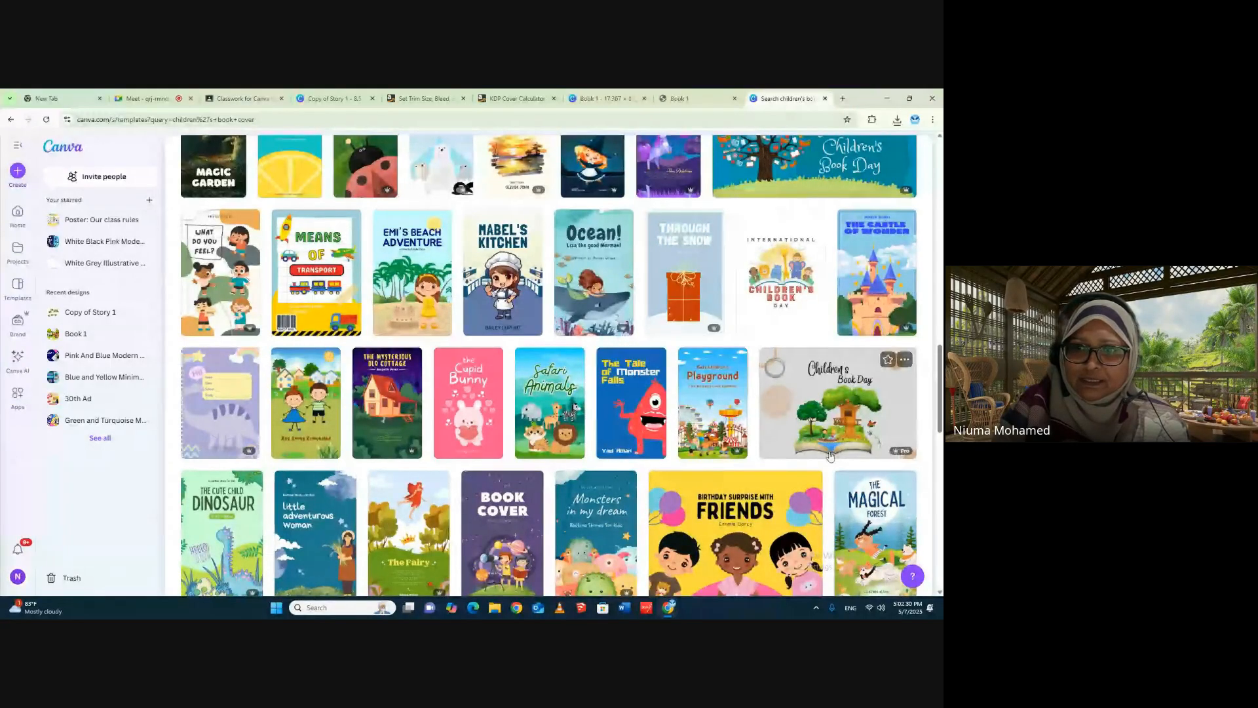
- Browse further through the children's book cover results and preview the Turquoise Green Children's Book Day template with its similar designs
{"action": "left_click_drag", "start_coordinate": [941, 412], "coordinate": [933, 579]}
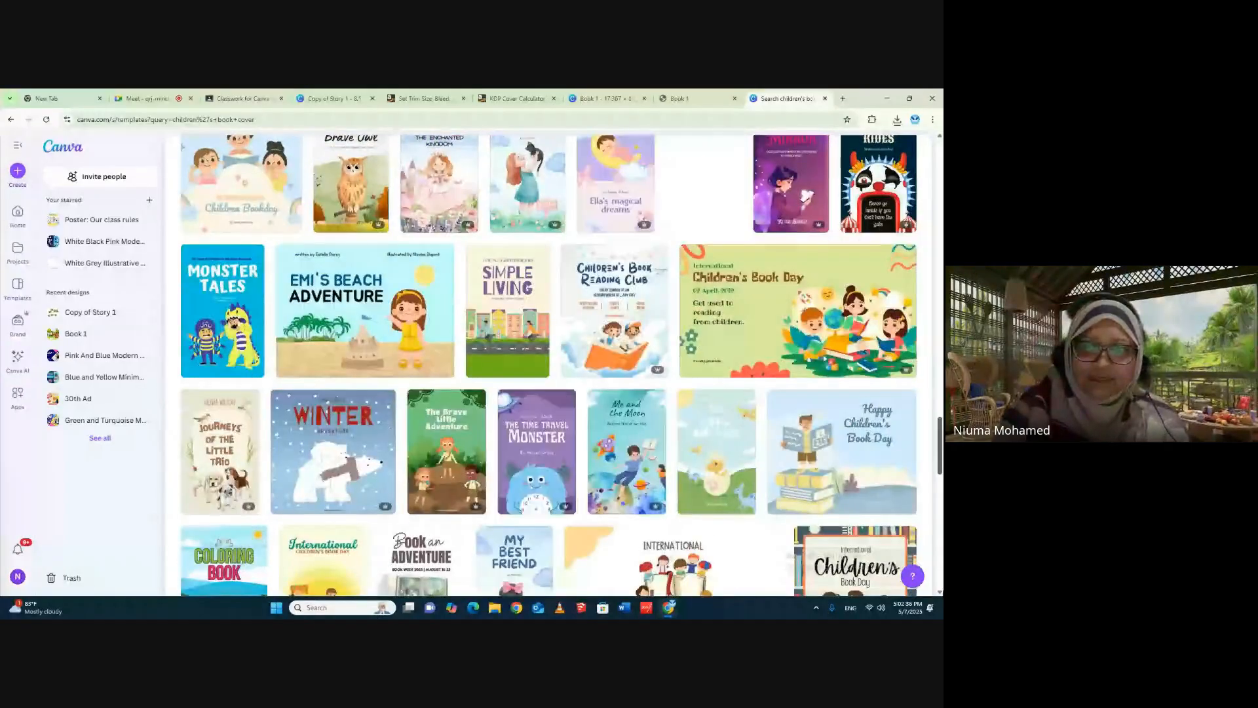
{"action": "scroll", "coordinate": [709, 197], "scroll_direction": "down", "scroll_amount": 2}
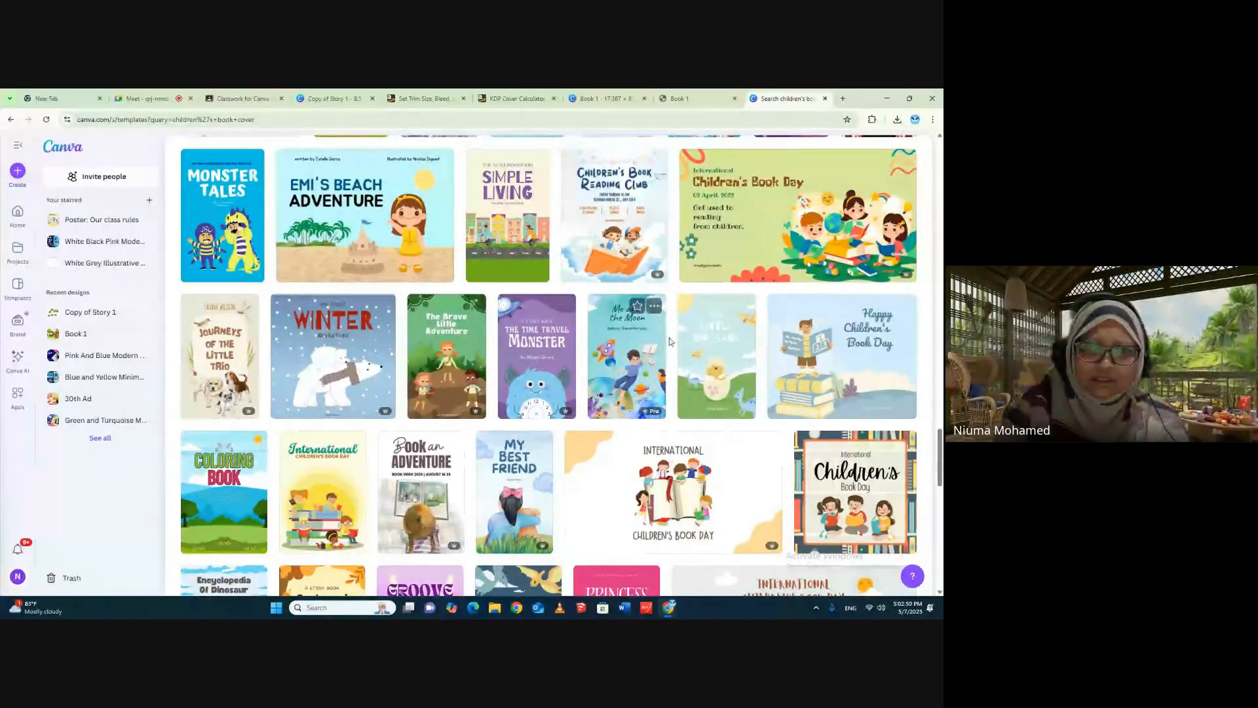
{"action": "scroll", "coordinate": [734, 342], "scroll_direction": "down", "scroll_amount": 4}
{"action": "scroll", "coordinate": [734, 342], "scroll_direction": "down", "scroll_amount": 1}
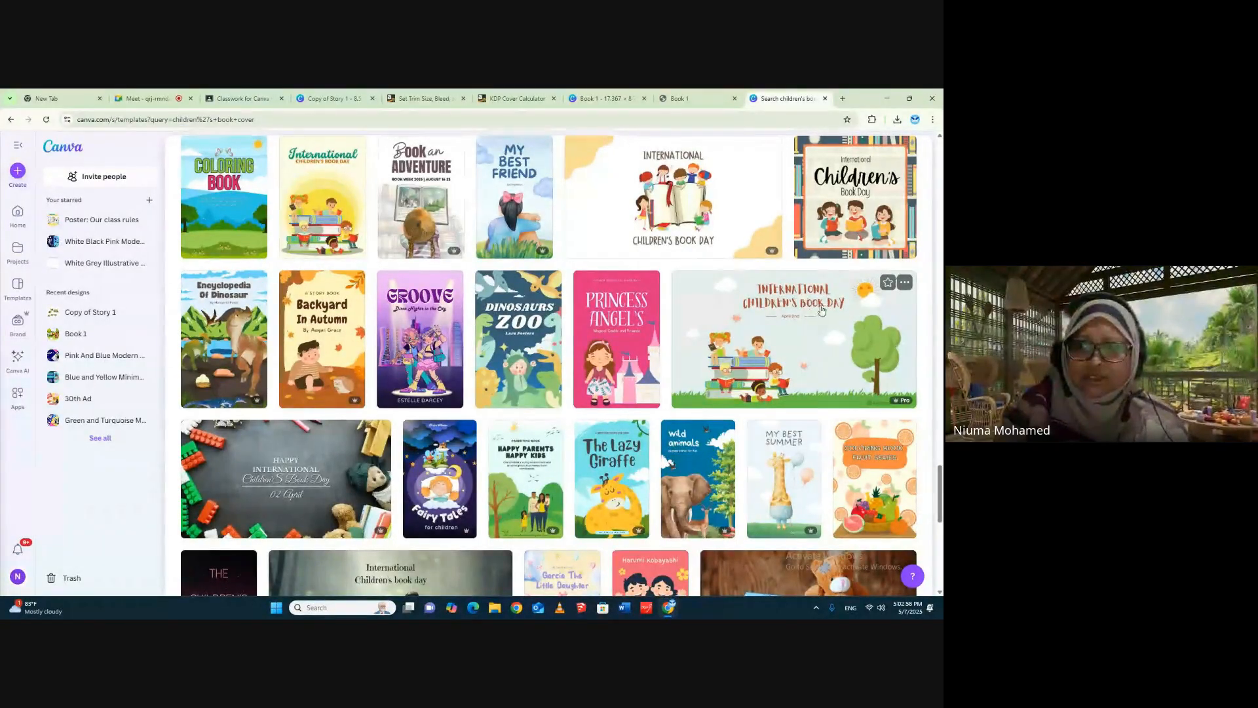
{"action": "left_click", "coordinate": [816, 294]}
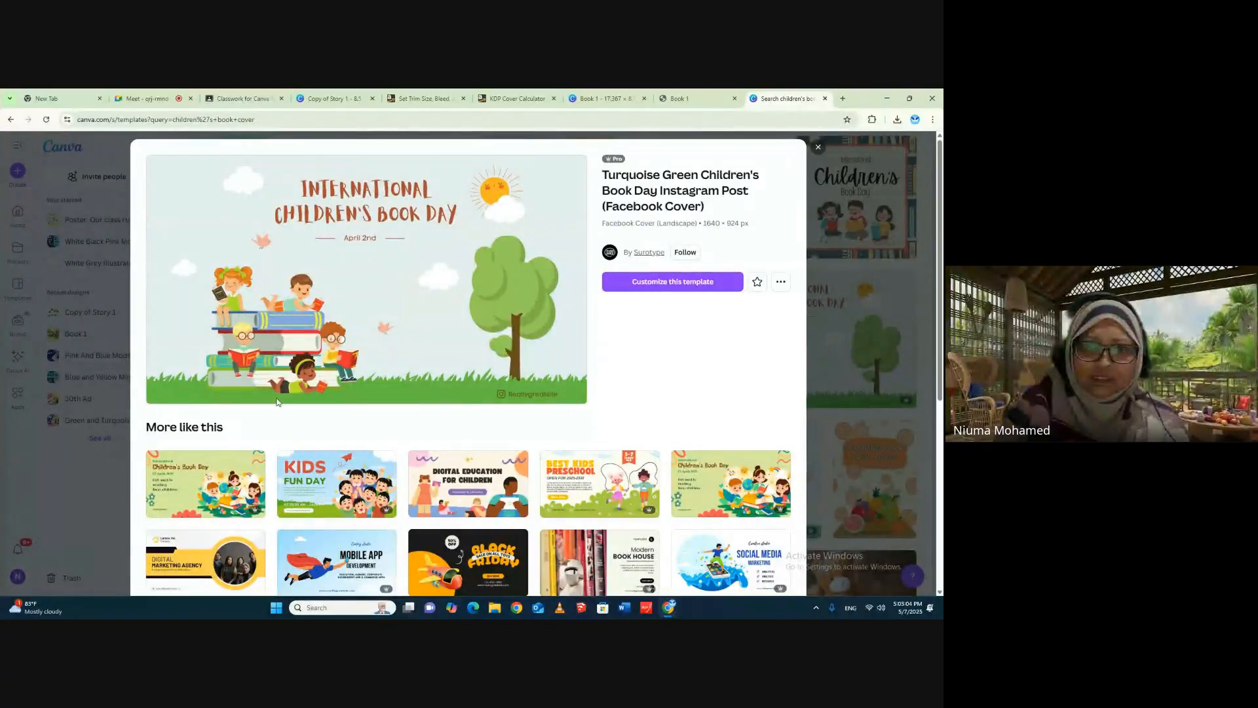
{"action": "scroll", "coordinate": [674, 415], "scroll_direction": "down", "scroll_amount": 3}
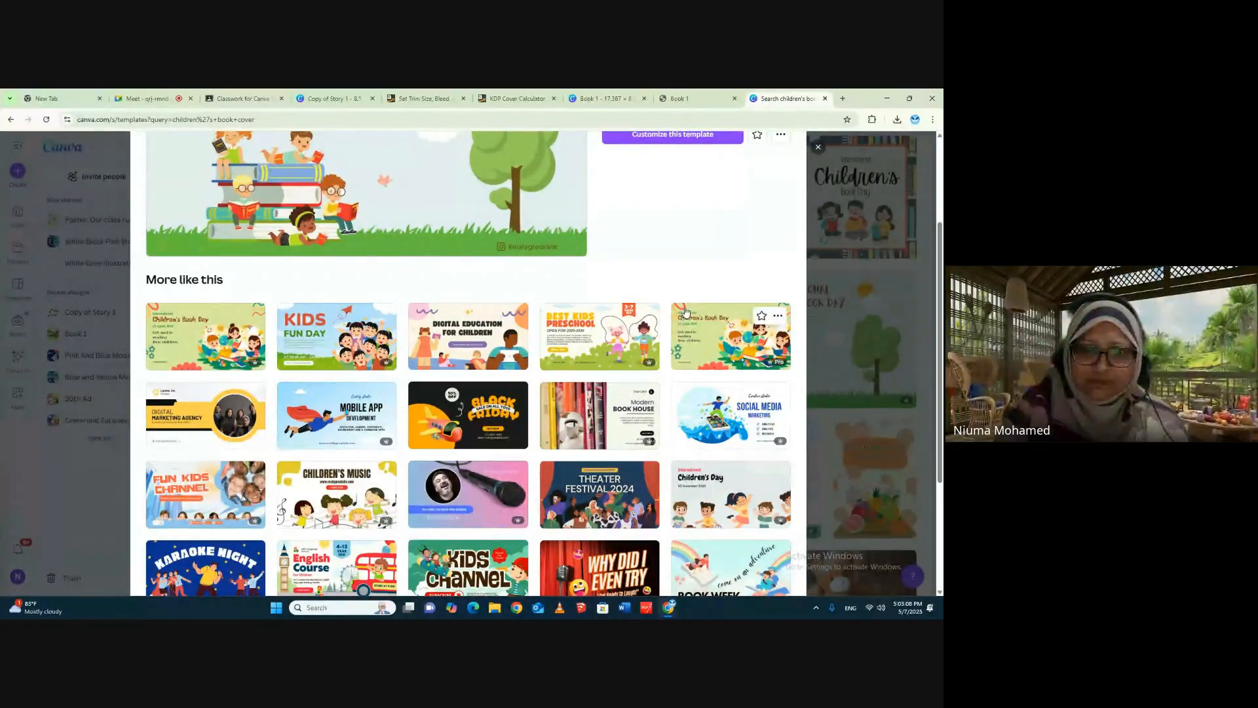
{"action": "scroll", "coordinate": [685, 311], "scroll_direction": "down", "scroll_amount": 2}
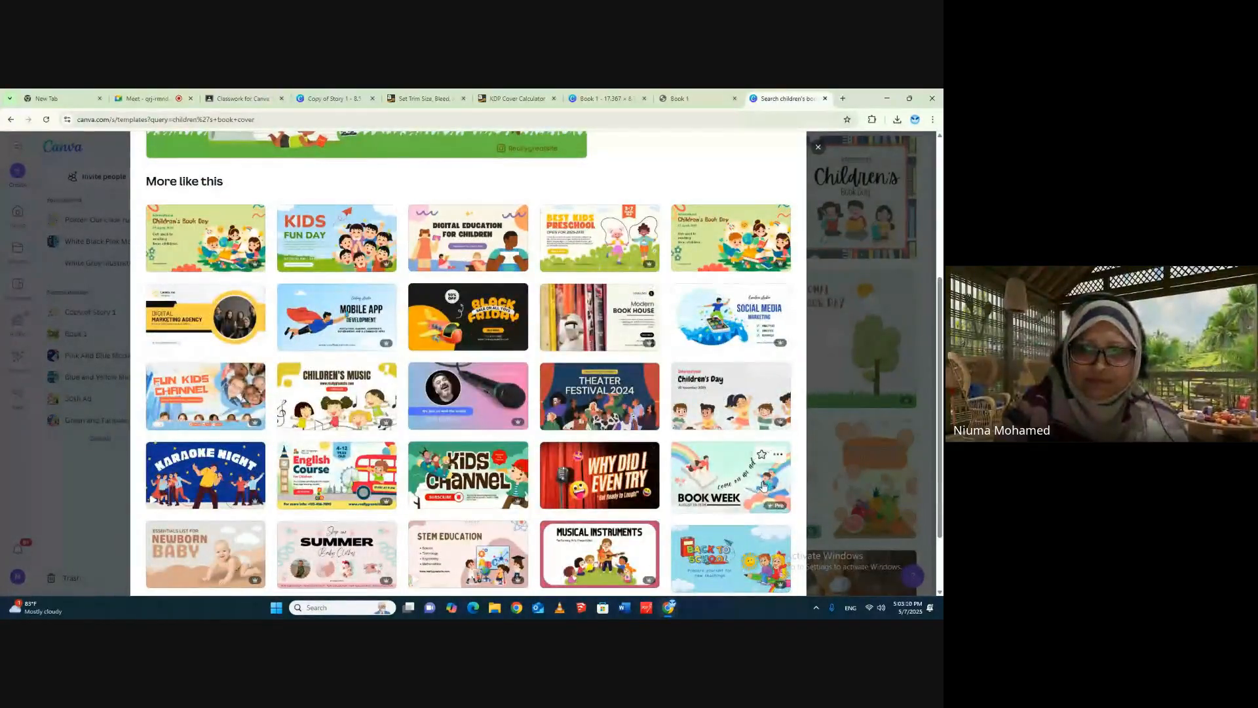
{"action": "scroll", "coordinate": [724, 392], "scroll_direction": "down", "scroll_amount": 2}
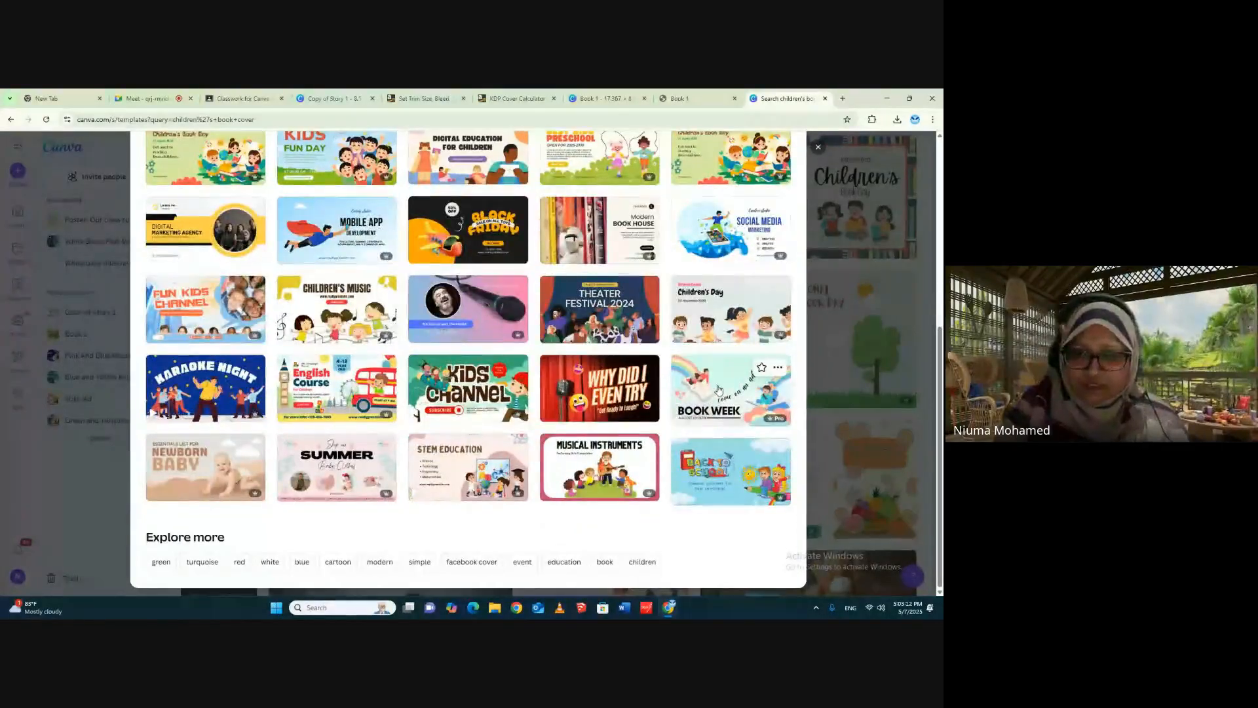
{"action": "scroll", "coordinate": [761, 360], "scroll_direction": "up", "scroll_amount": 6}
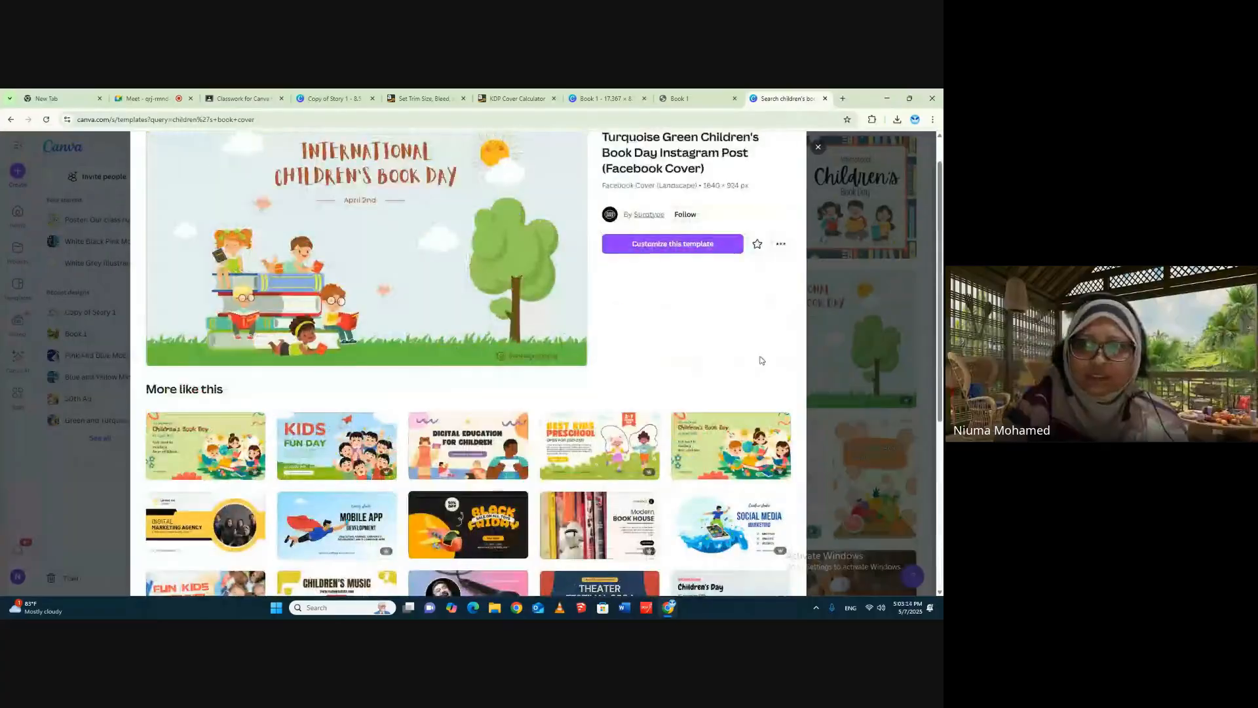
{"action": "key", "text": "Escape"}
- Preview "The Story of Kingdino" cover, look through its similar designs including the Love Dino template, and return to the results
{"action": "scroll", "coordinate": [767, 325], "scroll_direction": "down", "scroll_amount": 3}
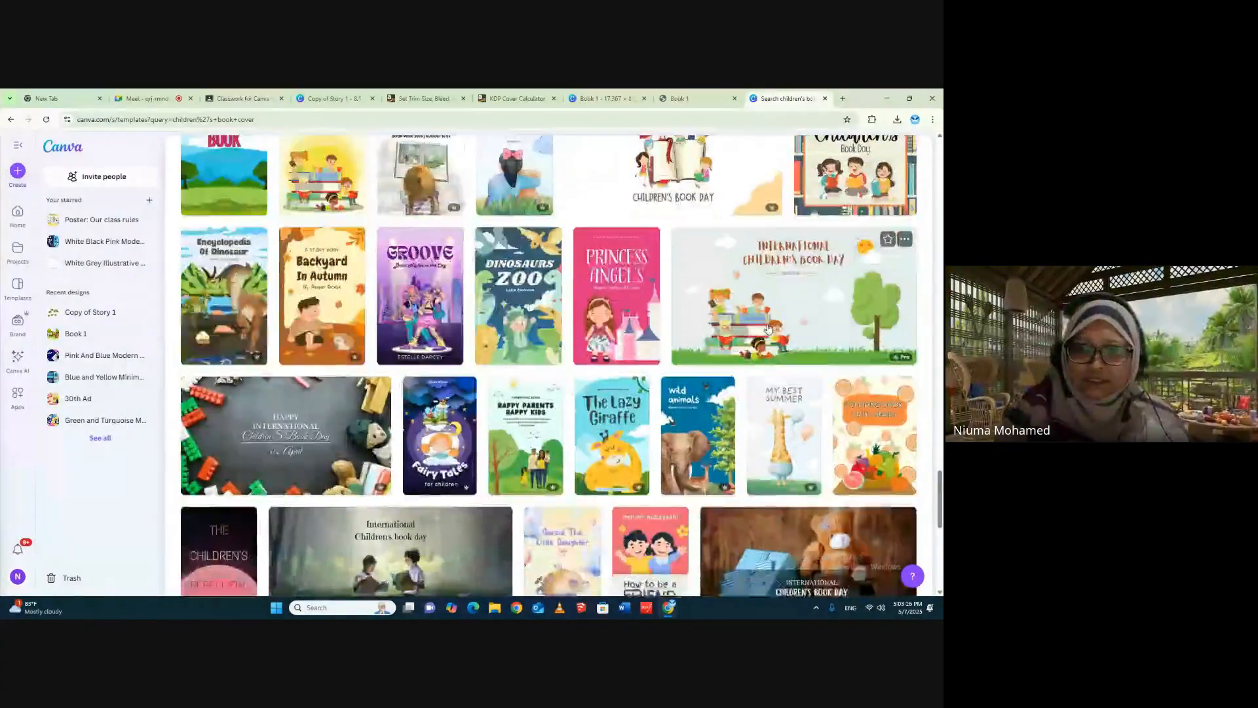
{"action": "scroll", "coordinate": [880, 410], "scroll_direction": "down", "scroll_amount": 2}
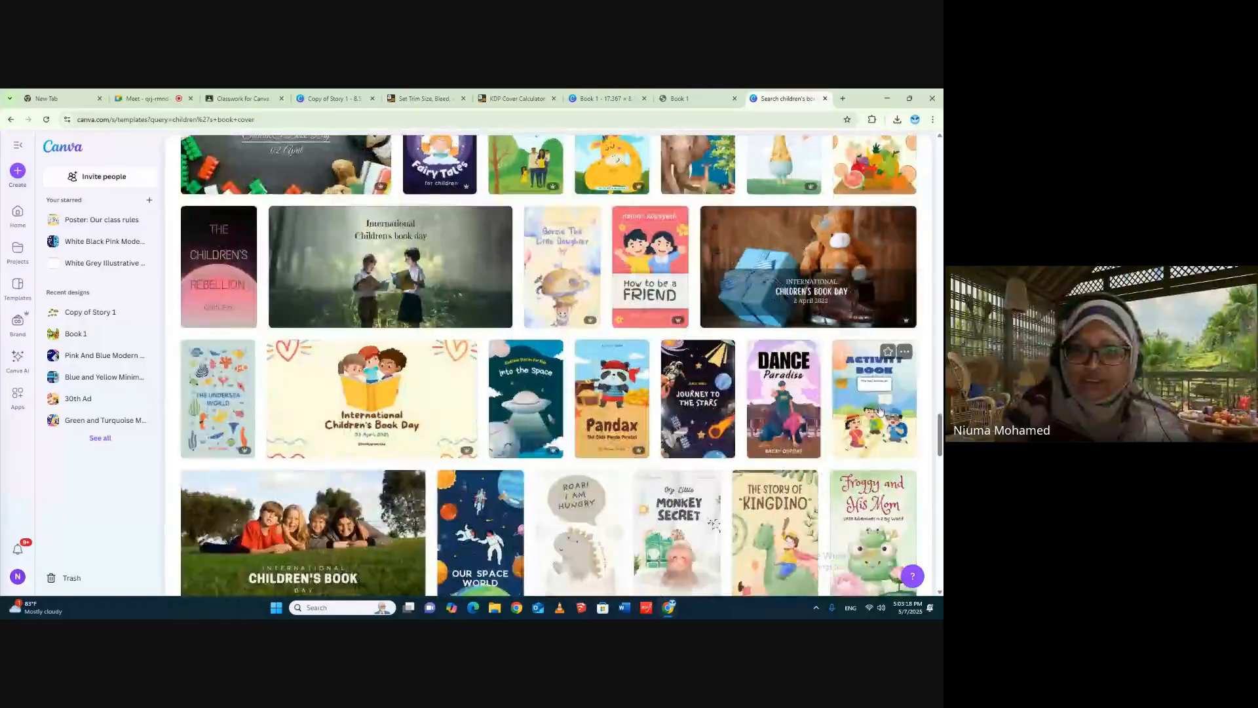
{"action": "scroll", "coordinate": [880, 409], "scroll_direction": "down", "scroll_amount": 2}
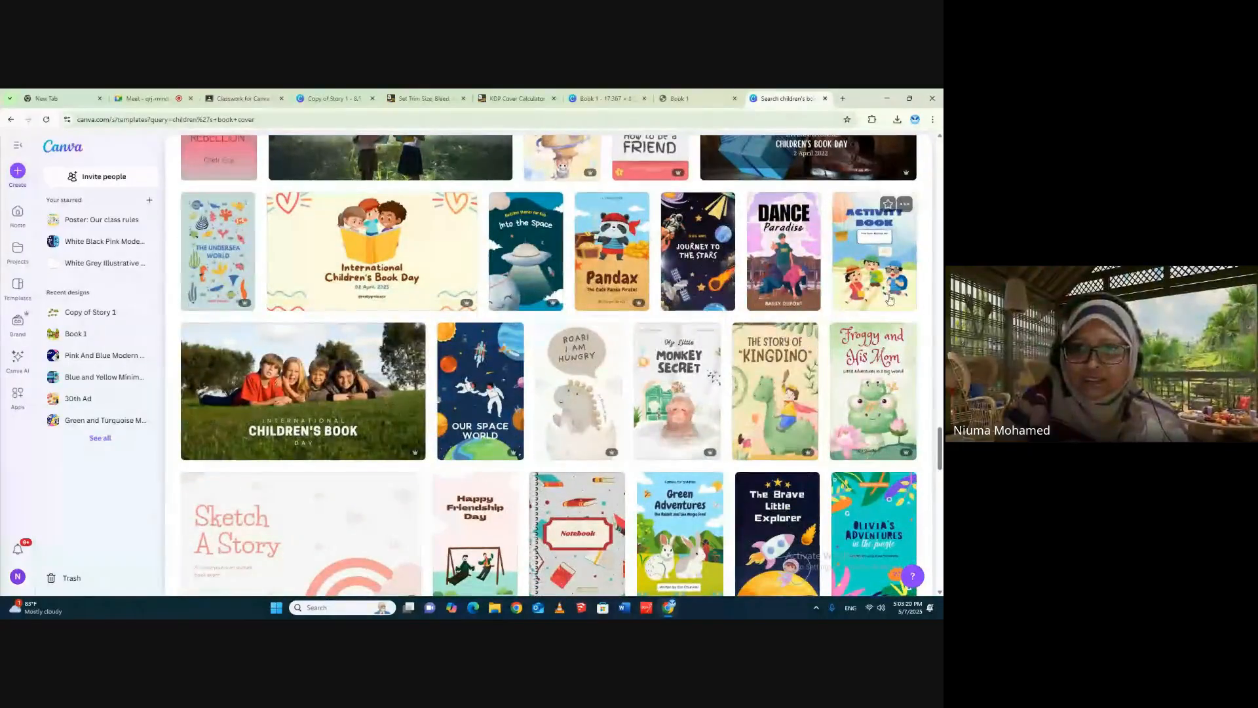
{"action": "left_click", "coordinate": [761, 353]}
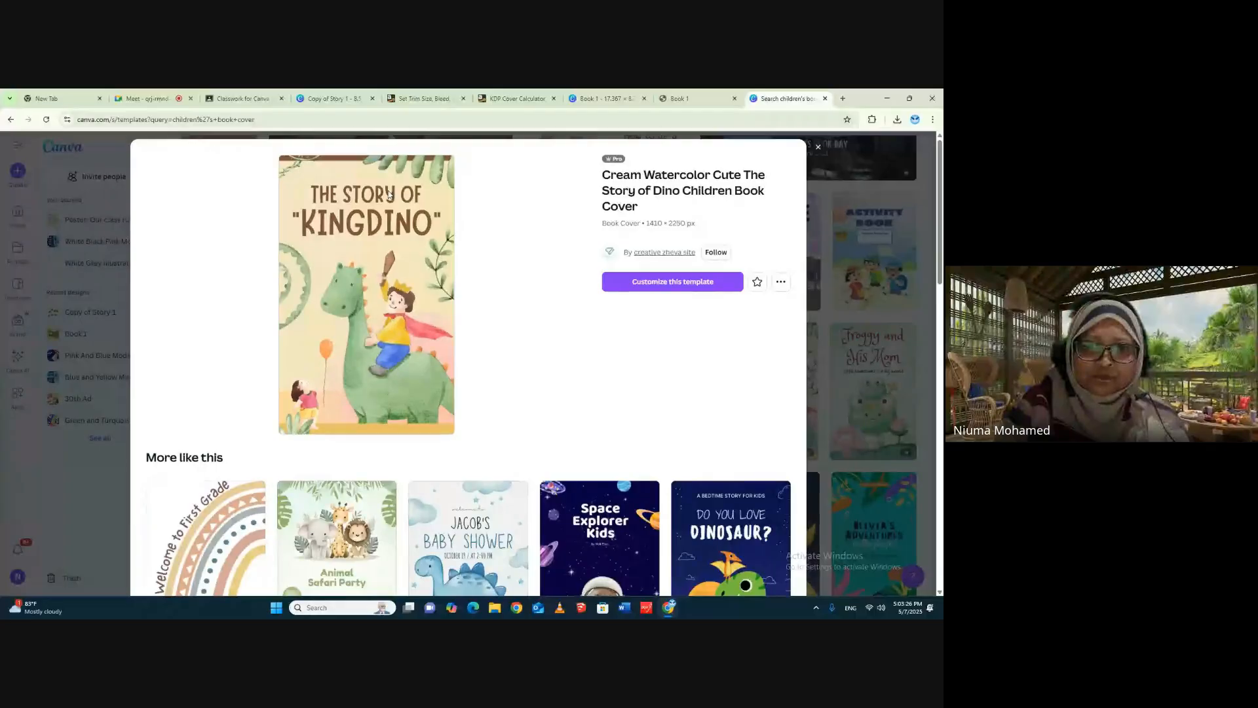
{"action": "scroll", "coordinate": [358, 291], "scroll_direction": "down", "scroll_amount": 3}
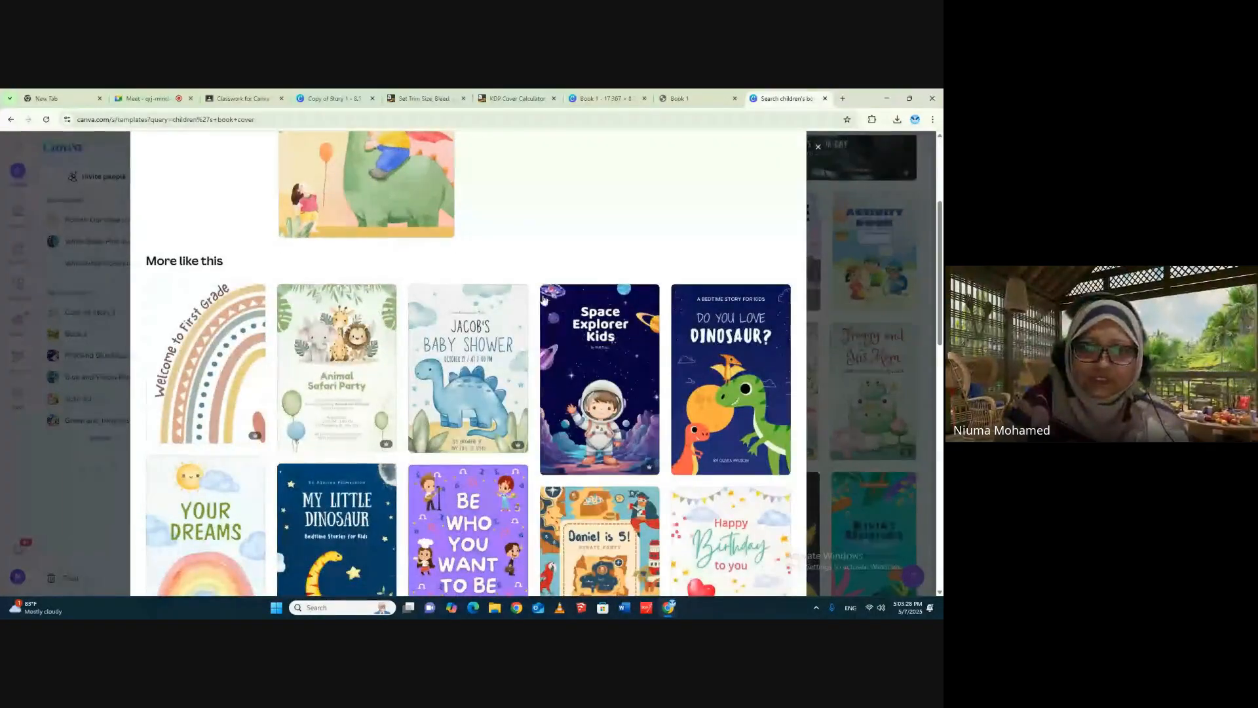
{"action": "scroll", "coordinate": [365, 390], "scroll_direction": "down", "scroll_amount": 2}
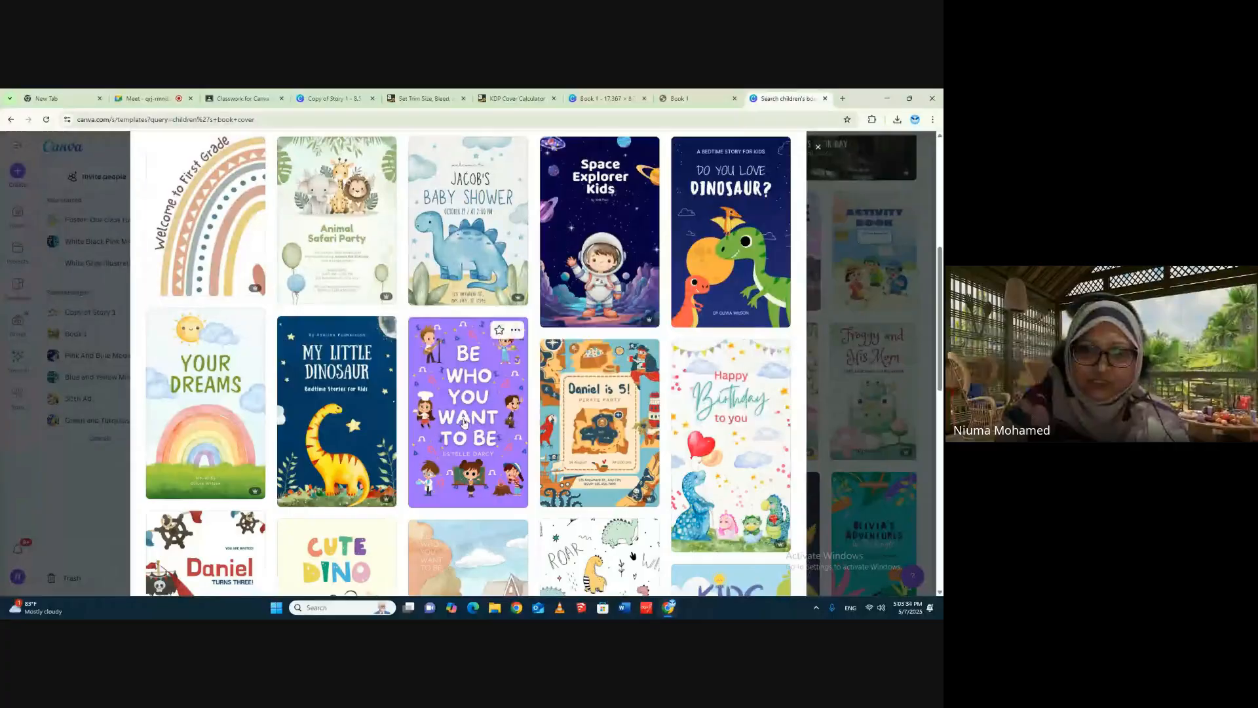
{"action": "scroll", "coordinate": [589, 339], "scroll_direction": "down", "scroll_amount": 2}
{"action": "scroll", "coordinate": [588, 339], "scroll_direction": "down", "scroll_amount": 2}
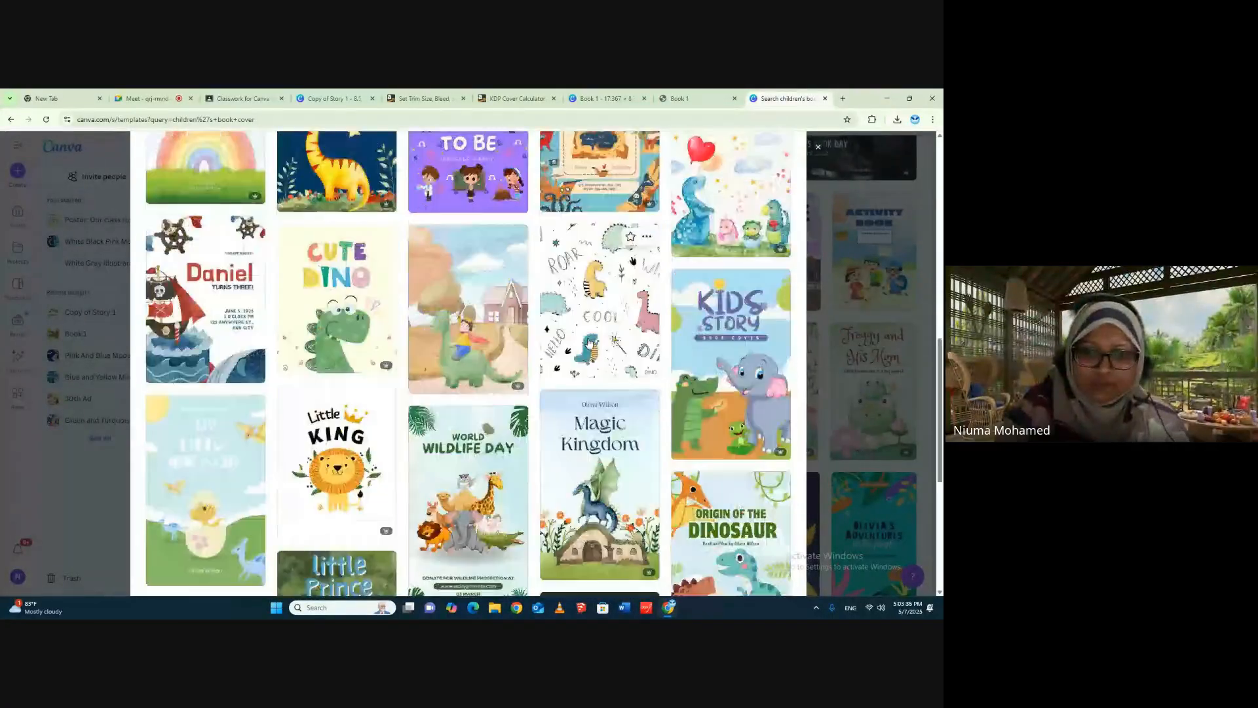
{"action": "scroll", "coordinate": [588, 339], "scroll_direction": "down", "scroll_amount": 2}
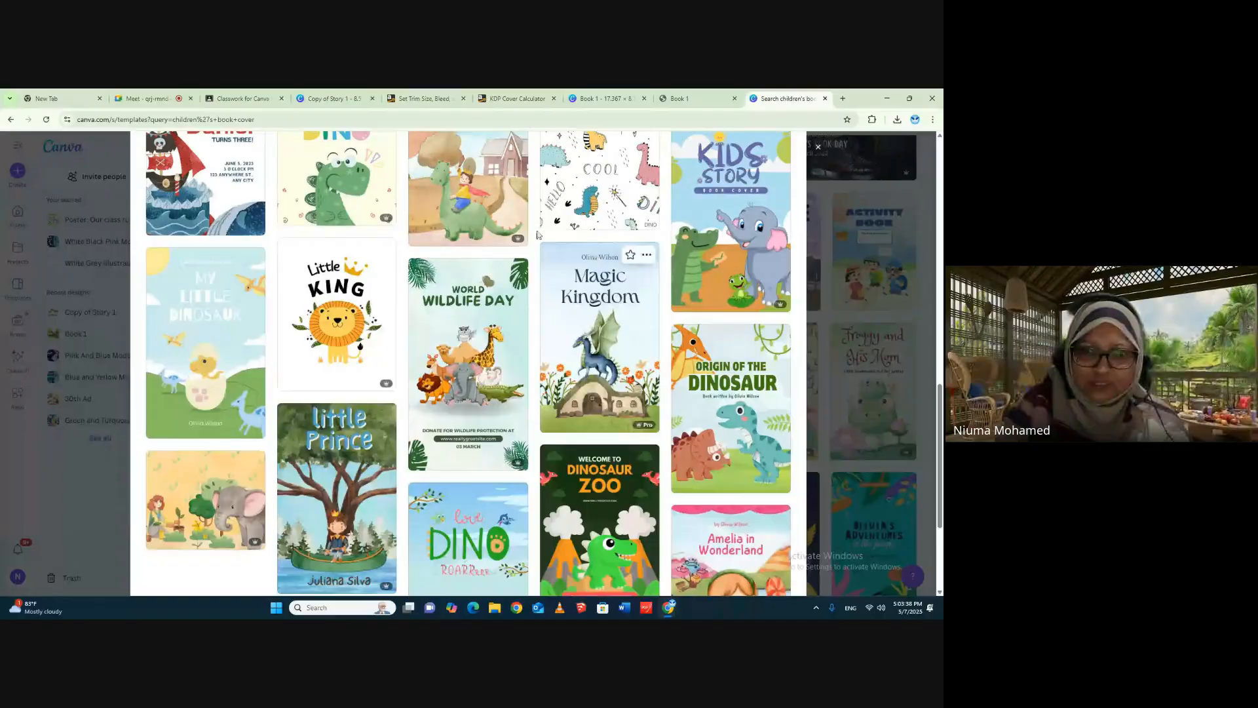
{"action": "scroll", "coordinate": [463, 386], "scroll_direction": "down", "scroll_amount": 2}
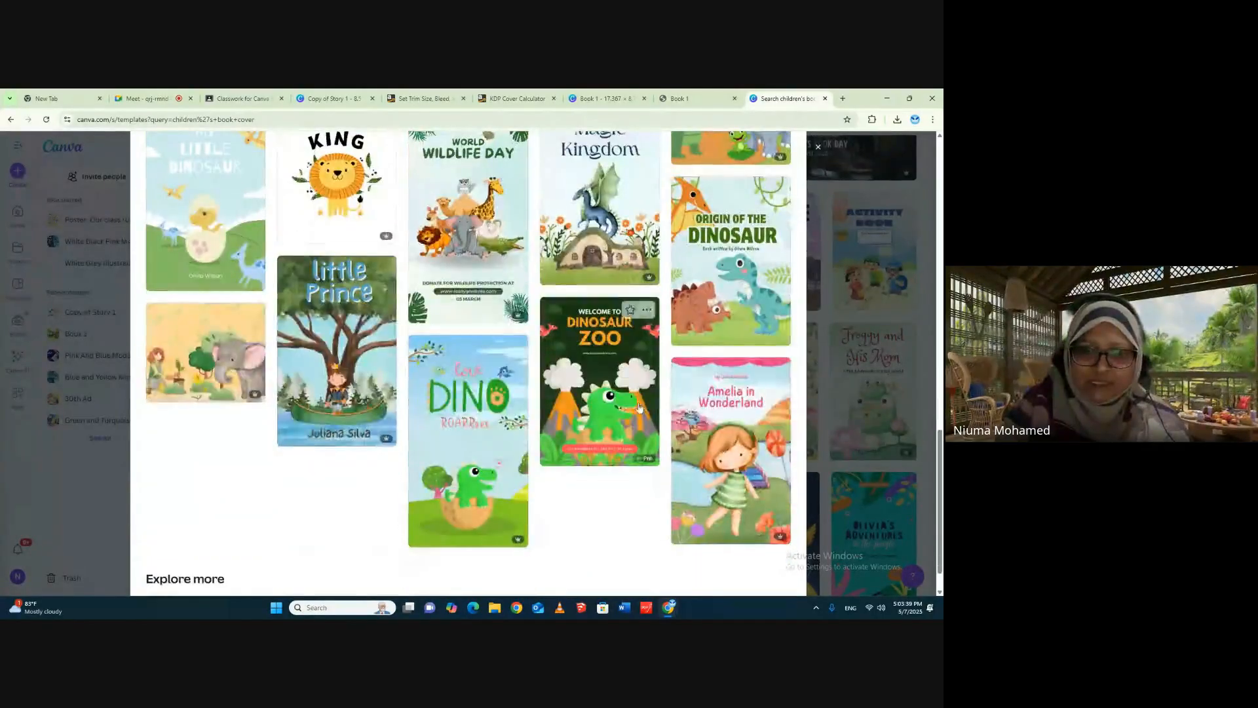
{"action": "left_click", "coordinate": [459, 360]}
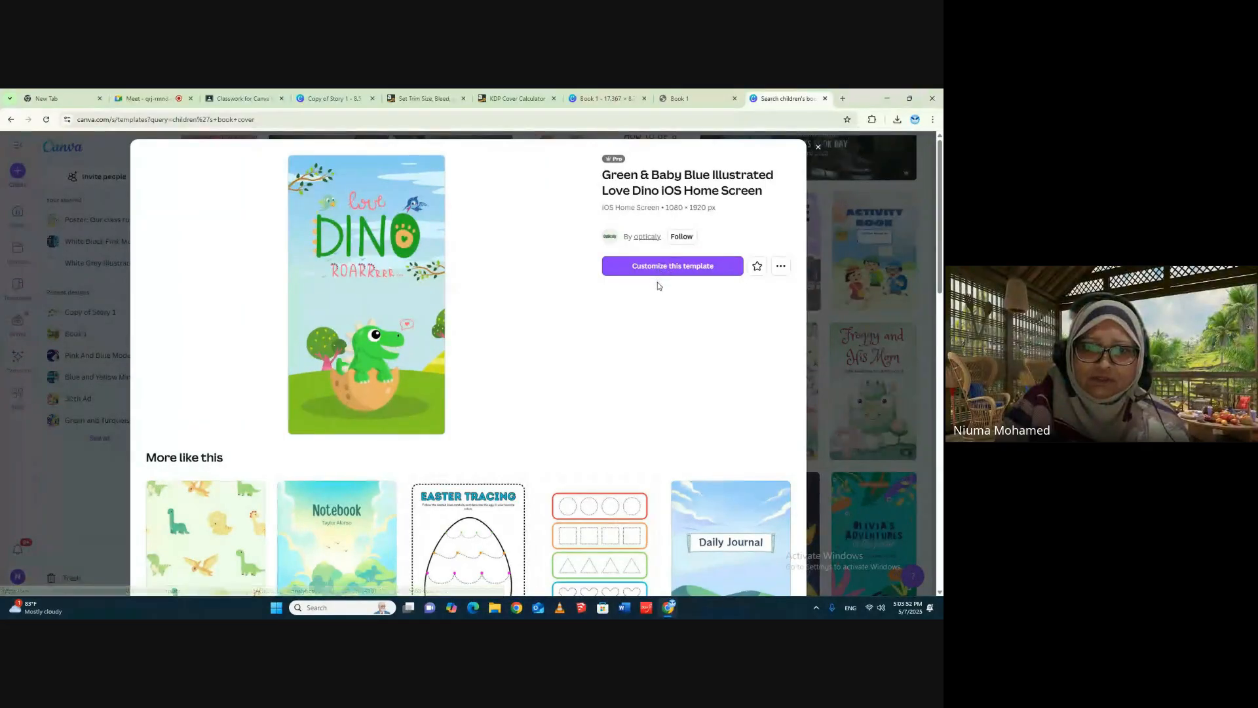
{"action": "left_click", "coordinate": [818, 150]}
- Preview the Blue Green Playful International Children's Book Day template, look through its similar designs, and open the template for customizing
{"action": "scroll", "coordinate": [772, 349], "scroll_direction": "down", "scroll_amount": 3}
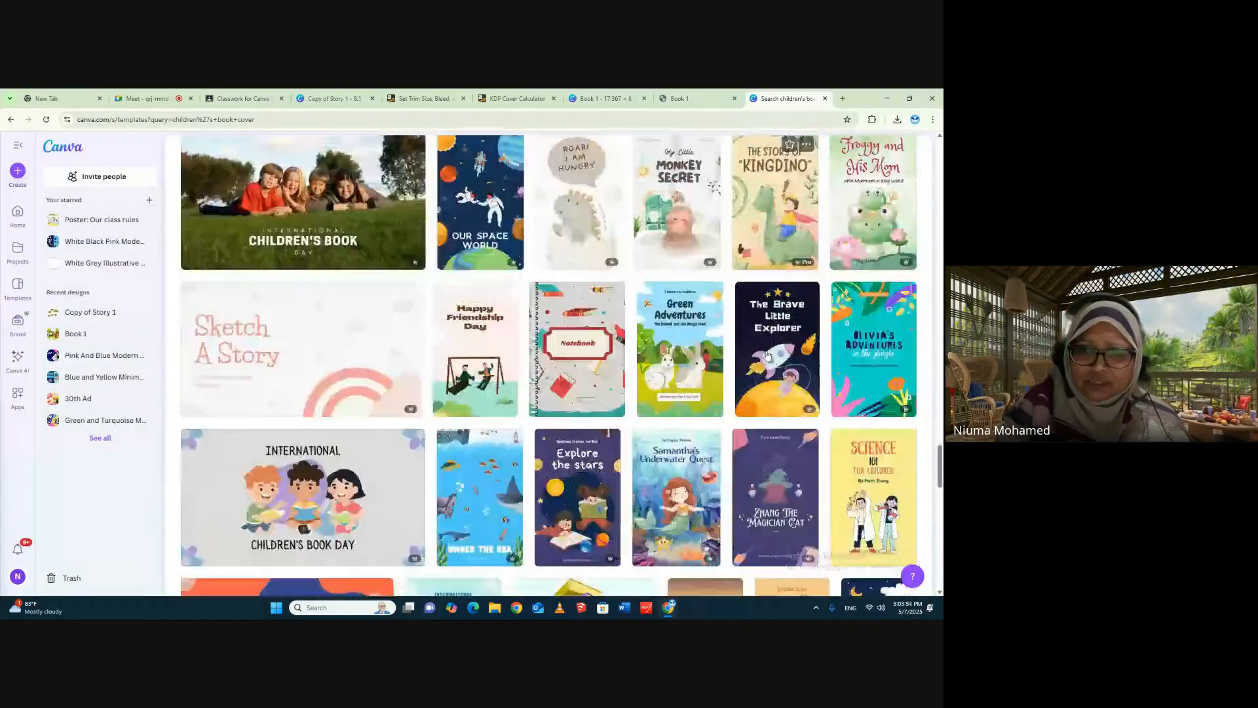
{"action": "scroll", "coordinate": [772, 349], "scroll_direction": "down", "scroll_amount": 4}
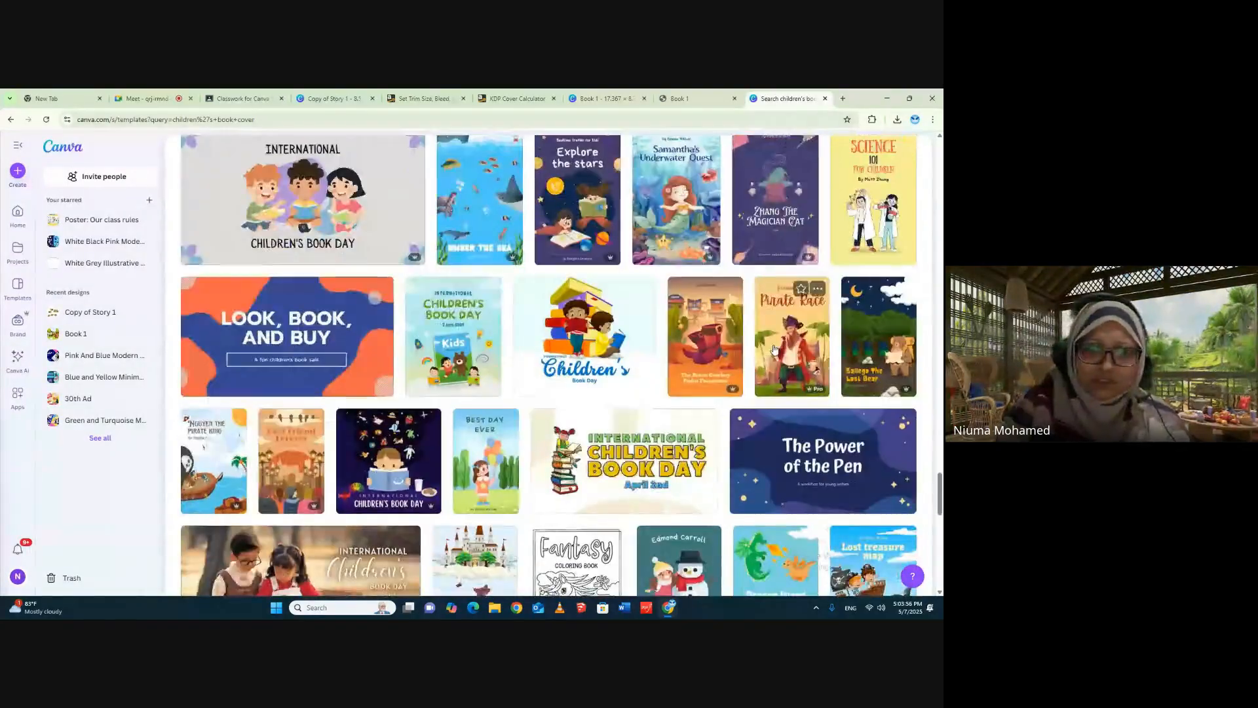
{"action": "left_click", "coordinate": [457, 285]}
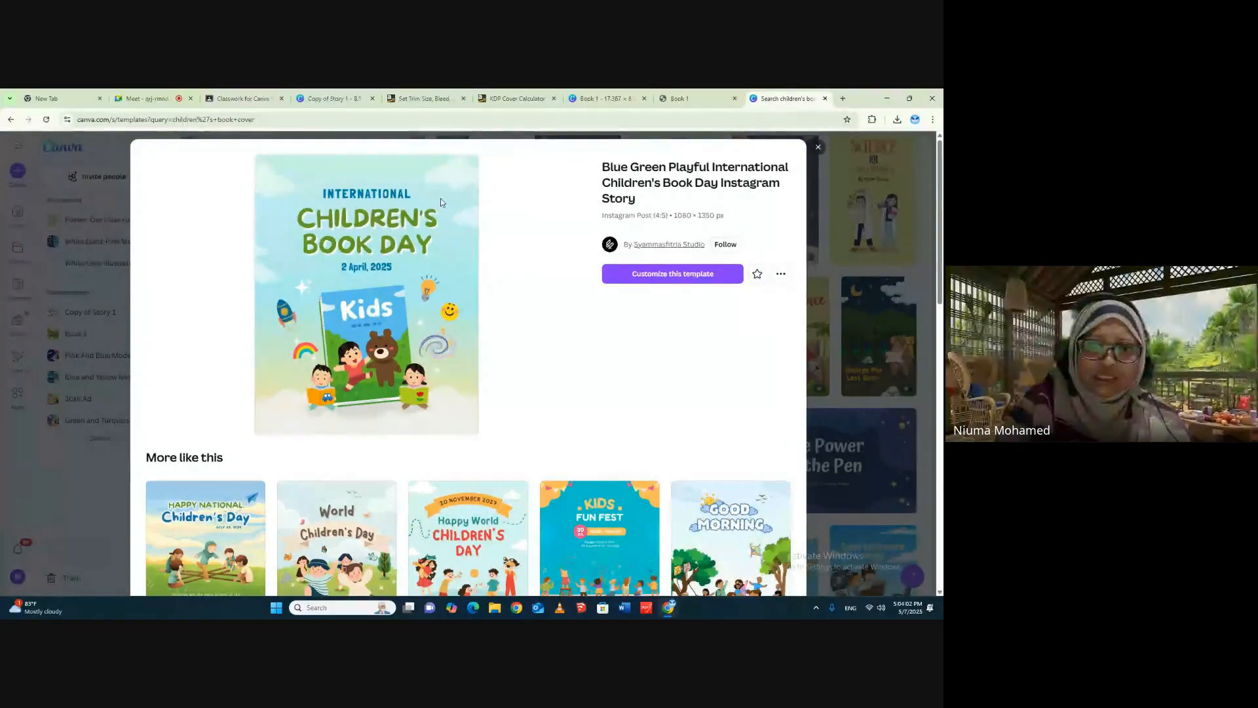
{"action": "scroll", "coordinate": [655, 392], "scroll_direction": "down", "scroll_amount": 2}
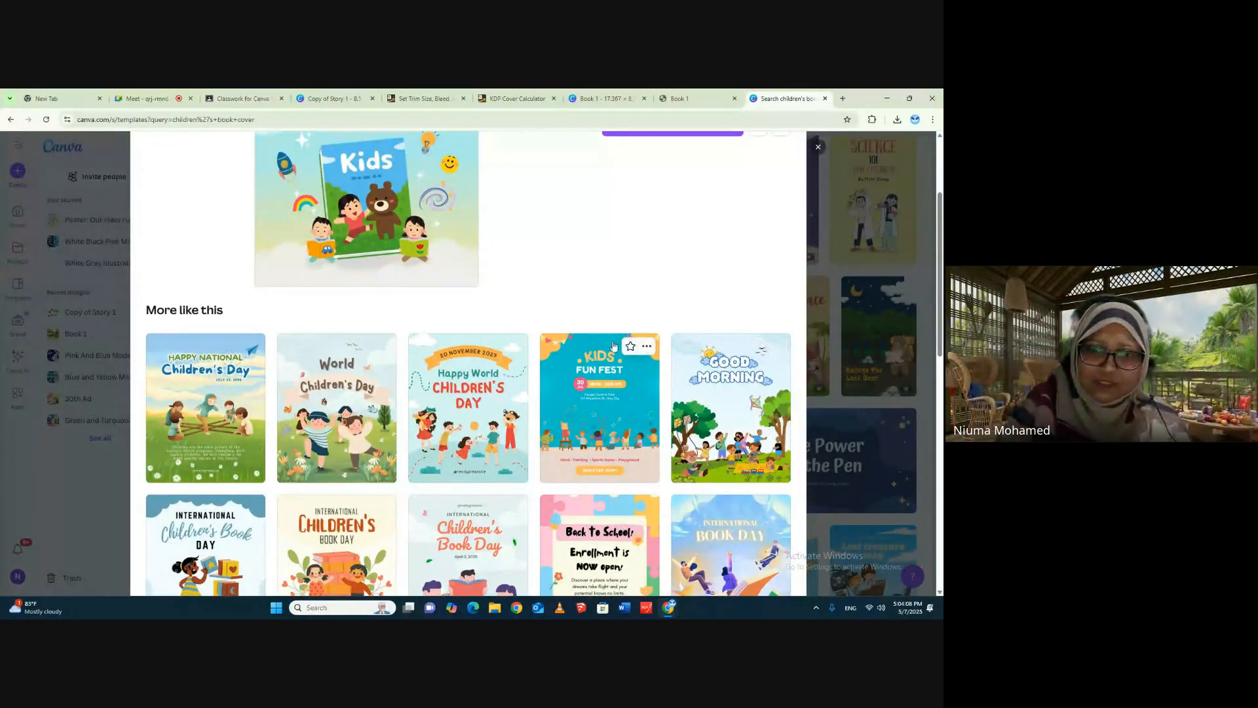
{"action": "scroll", "coordinate": [588, 271], "scroll_direction": "down", "scroll_amount": 2}
{"action": "scroll", "coordinate": [588, 273], "scroll_direction": "down", "scroll_amount": 1}
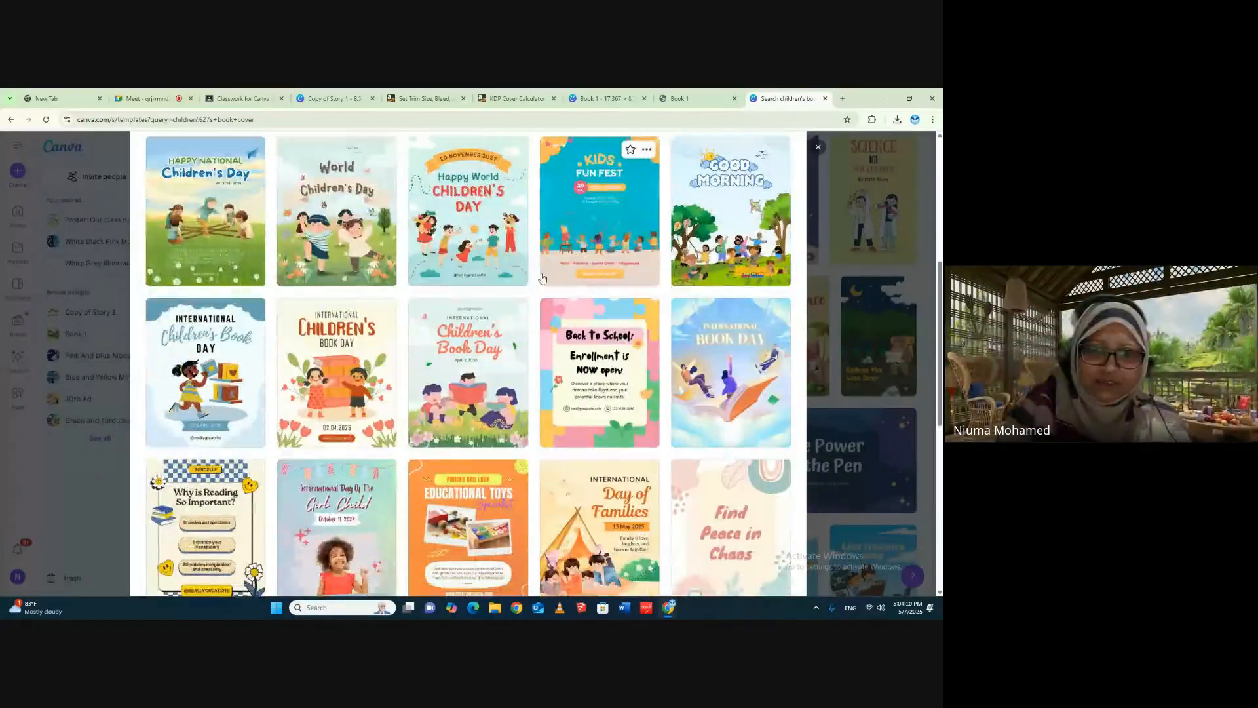
{"action": "scroll", "coordinate": [604, 406], "scroll_direction": "down", "scroll_amount": 2}
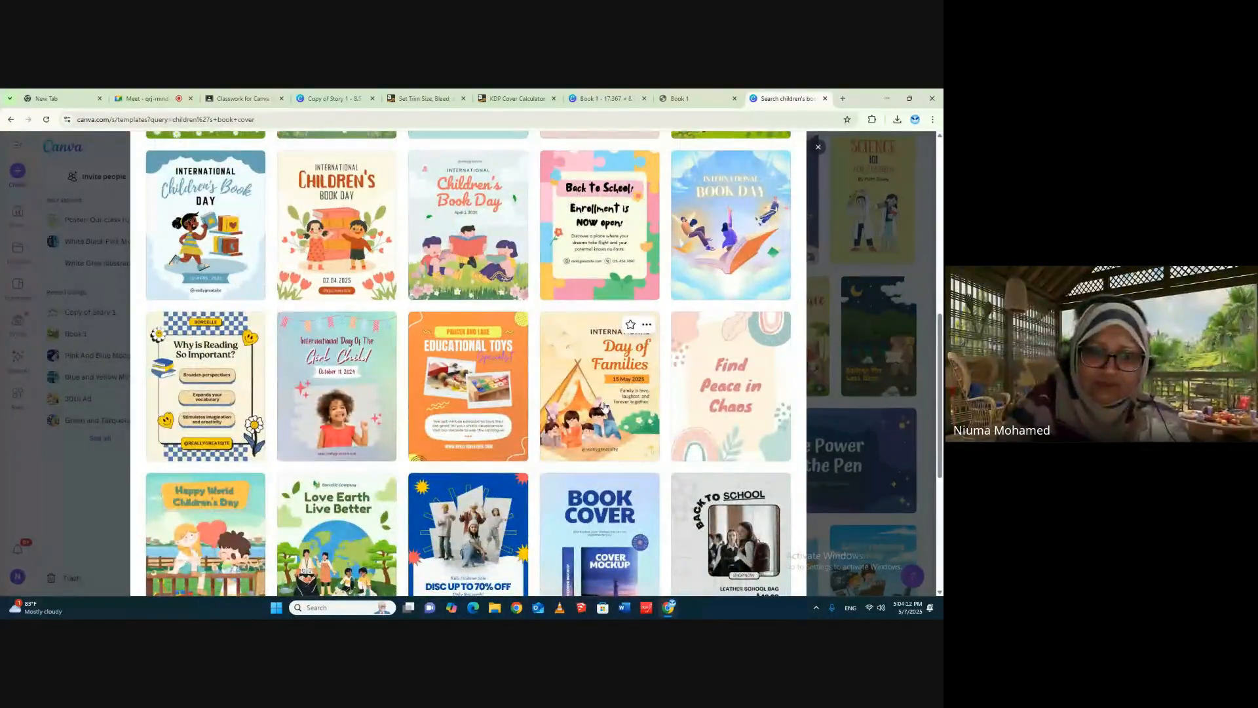
{"action": "scroll", "coordinate": [604, 407], "scroll_direction": "down", "scroll_amount": 1}
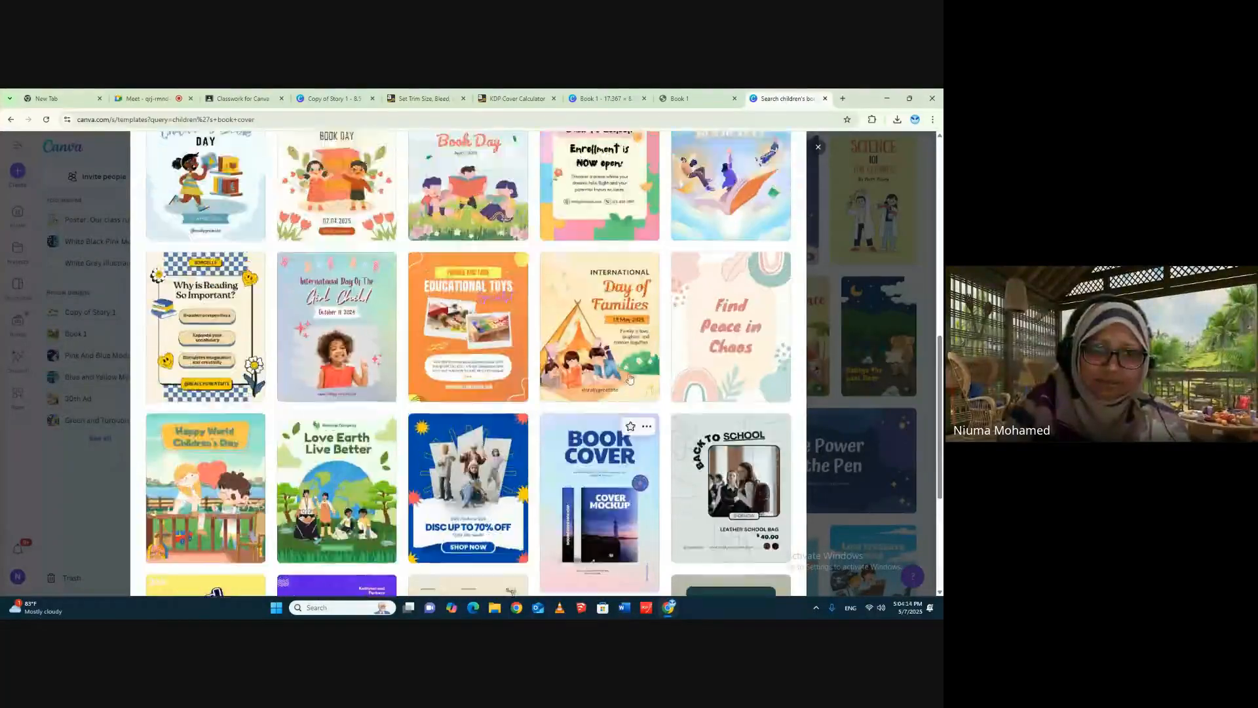
{"action": "scroll", "coordinate": [629, 379], "scroll_direction": "up", "scroll_amount": 6}
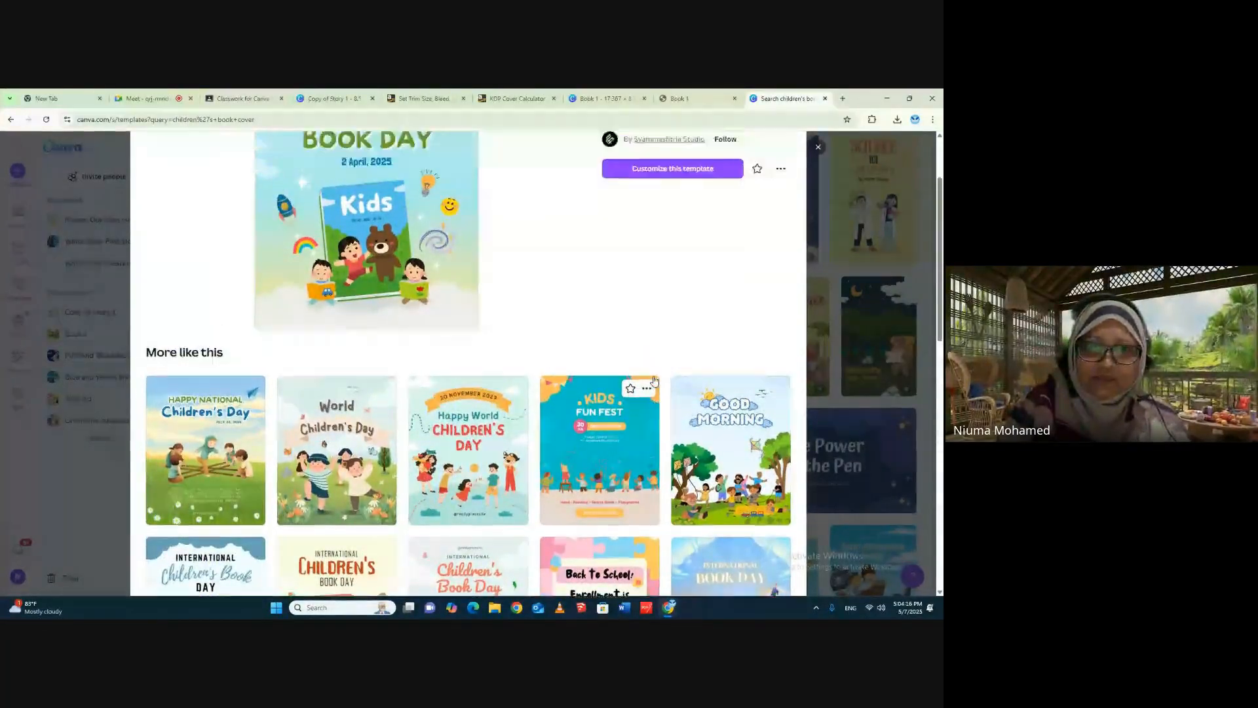
{"action": "scroll", "coordinate": [490, 279], "scroll_direction": "up", "scroll_amount": 2}
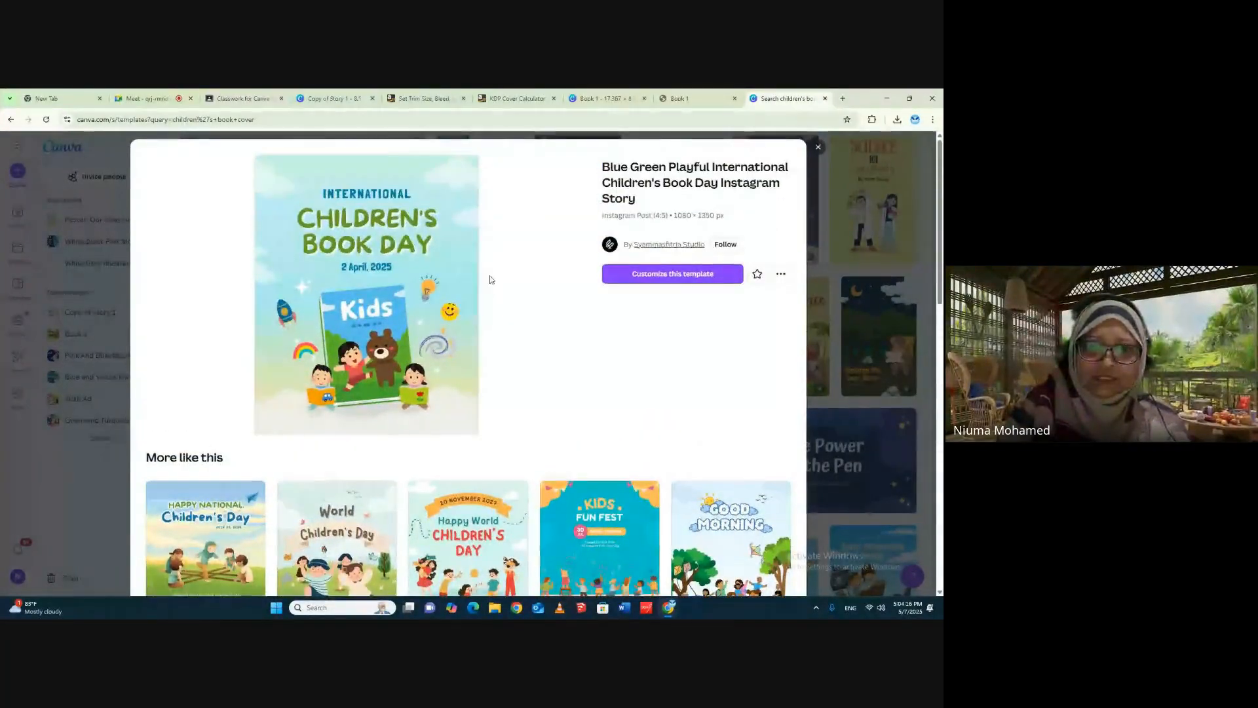
{"action": "left_click", "coordinate": [646, 275]}
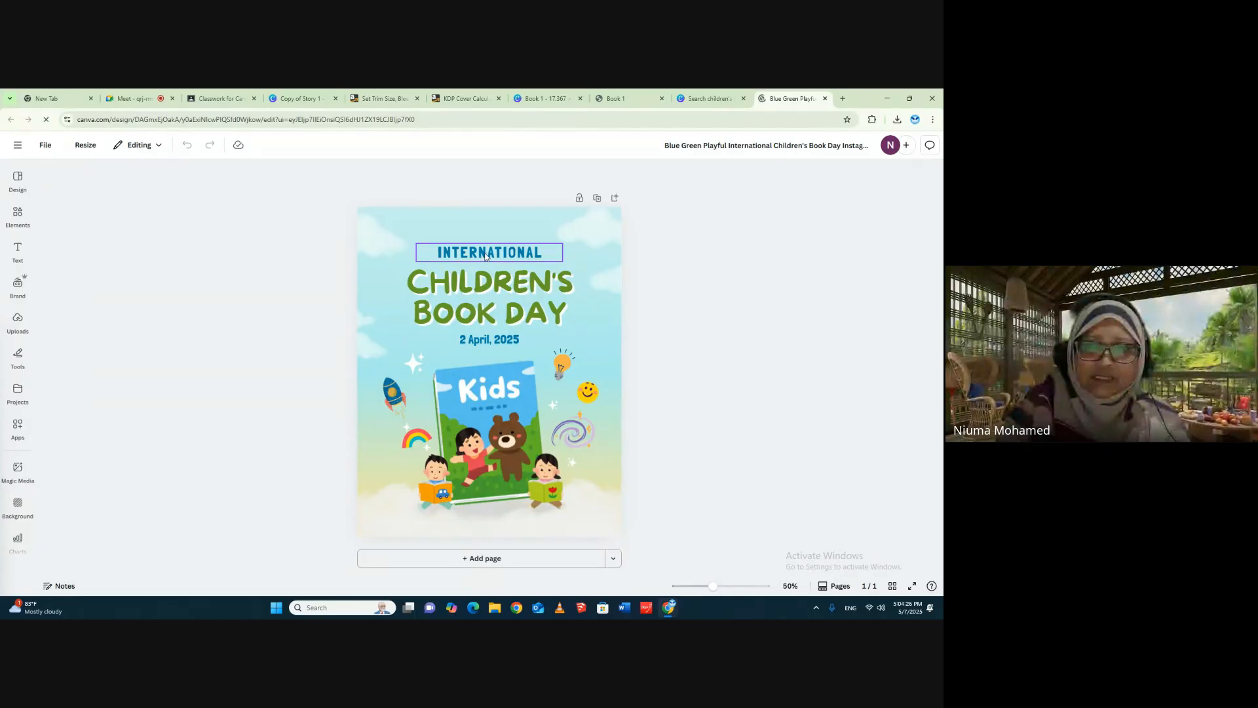
- Return to the children's book cover results and open the Green Adventures Wattpad Book Cover template for customizing
{"action": "left_click", "coordinate": [713, 98]}
{"action": "left_click", "coordinate": [823, 149]}
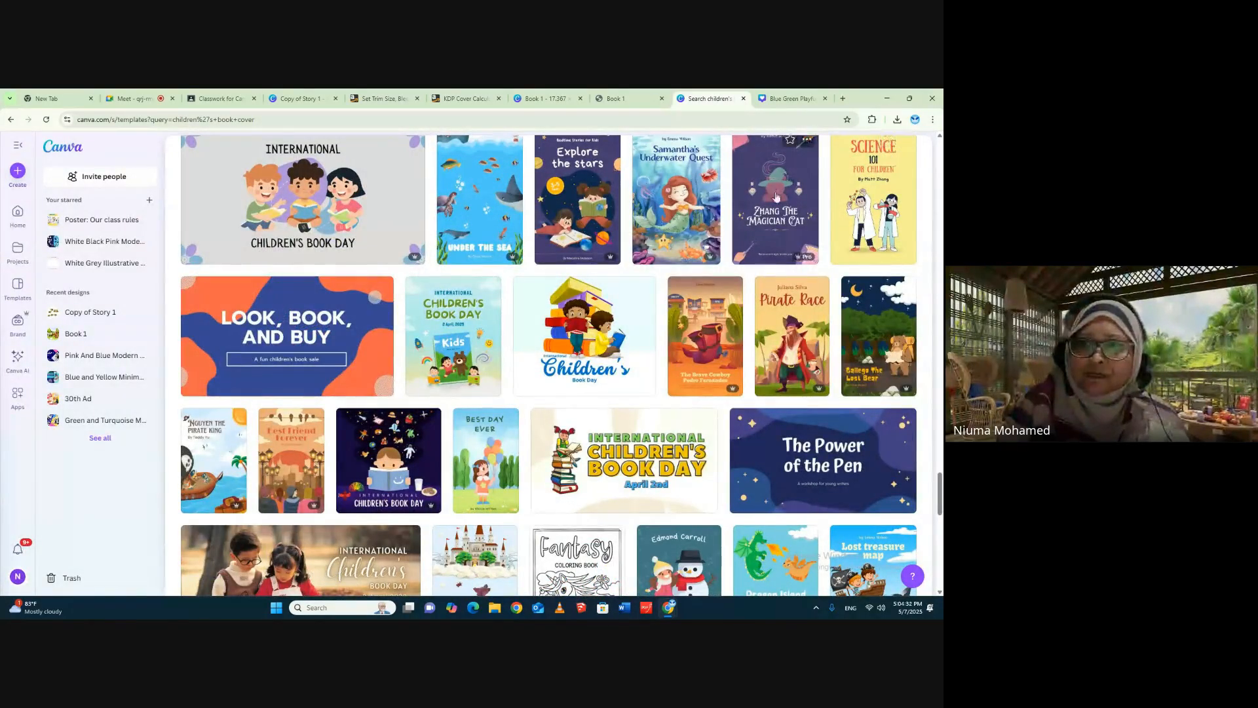
{"action": "scroll", "coordinate": [810, 388], "scroll_direction": "up", "scroll_amount": 2}
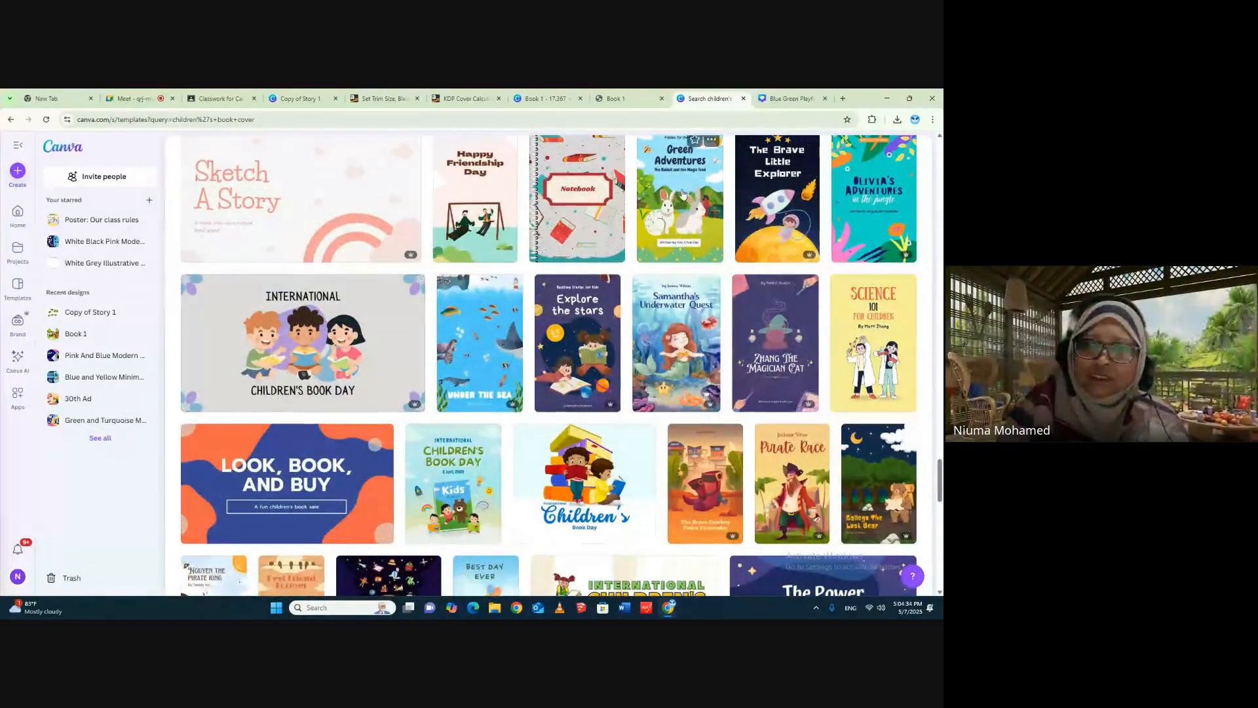
{"action": "scroll", "coordinate": [716, 339], "scroll_direction": "up", "scroll_amount": 2}
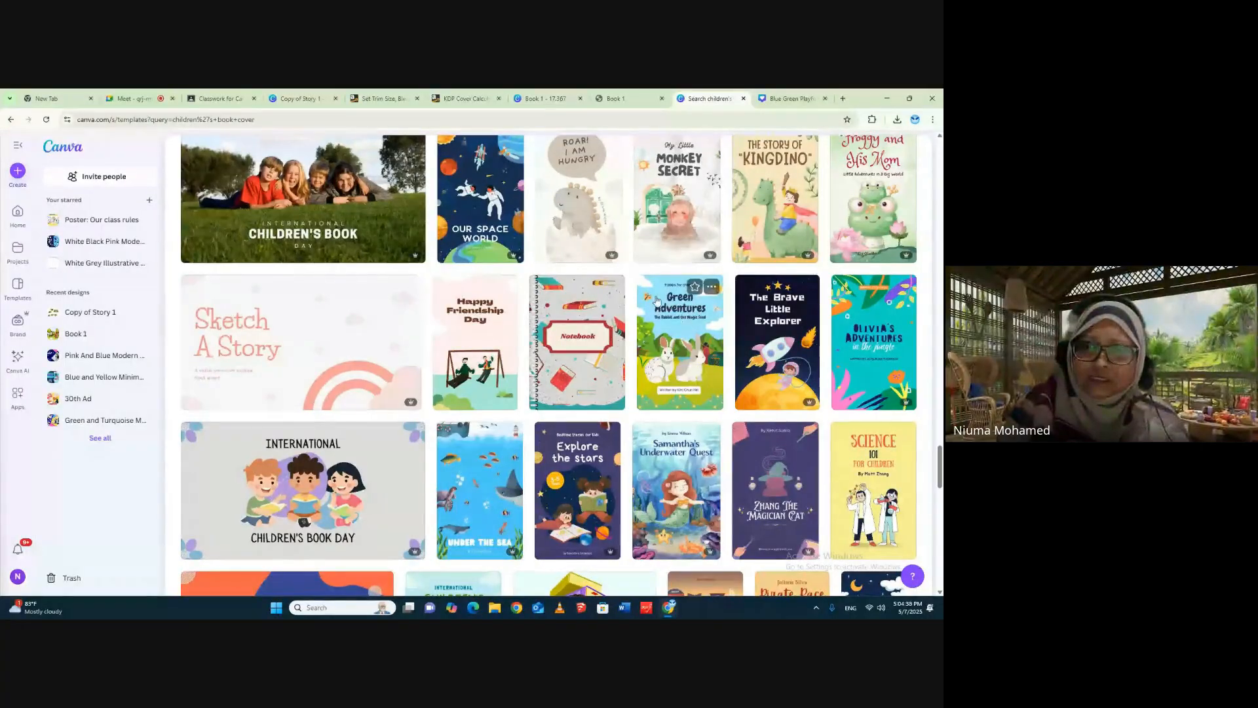
{"action": "left_click", "coordinate": [677, 298]}
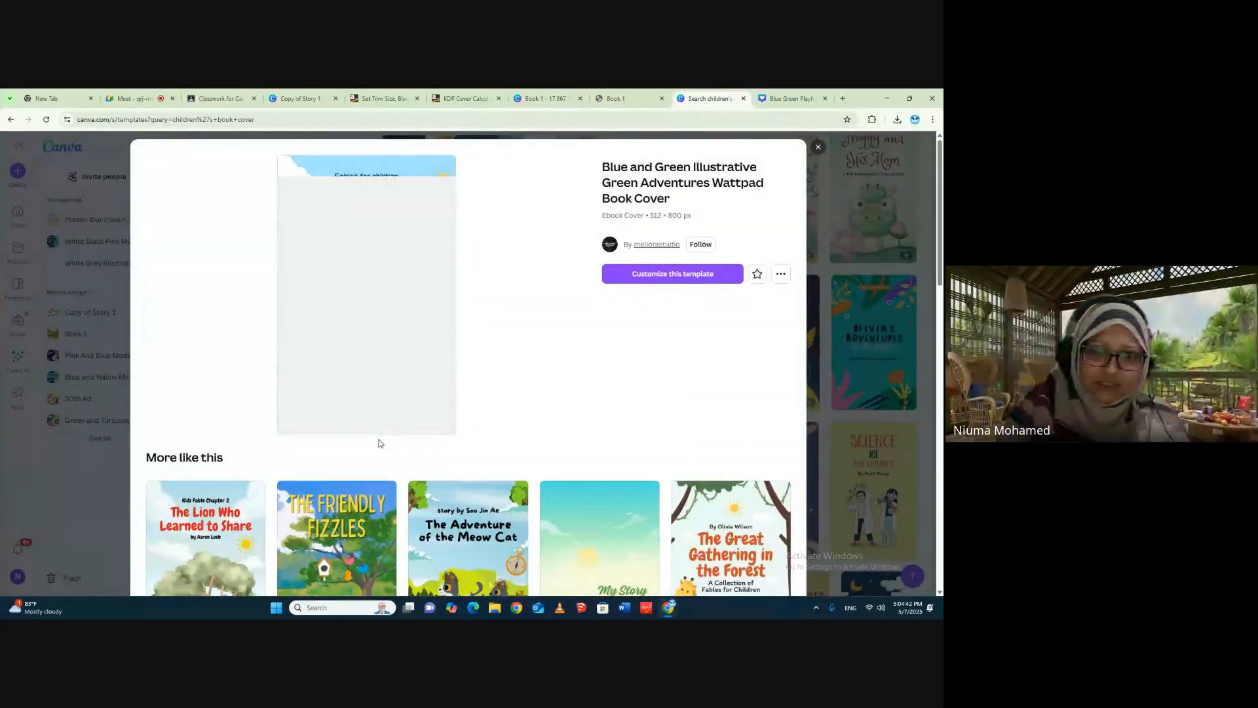
{"action": "left_click", "coordinate": [661, 280]}
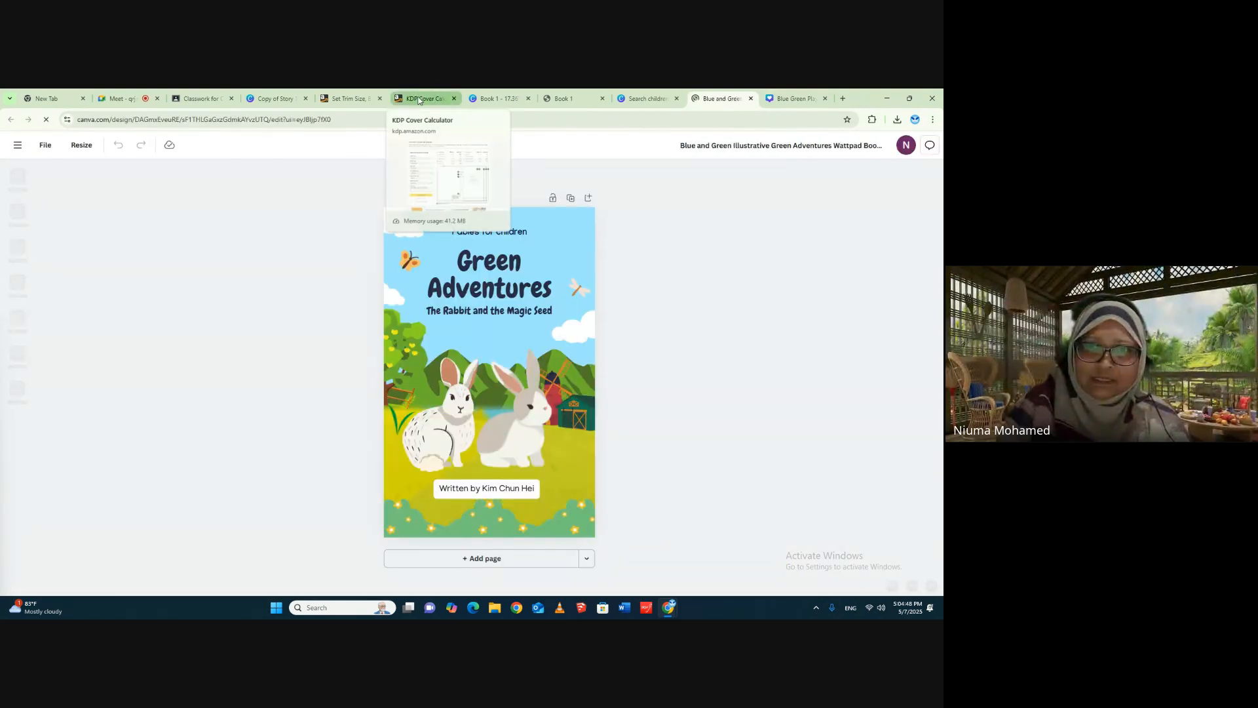
- Check the front cover dimensions in the KDP Cover Calculator, and return to the Green Adventures design
{"action": "left_click", "coordinate": [419, 99]}
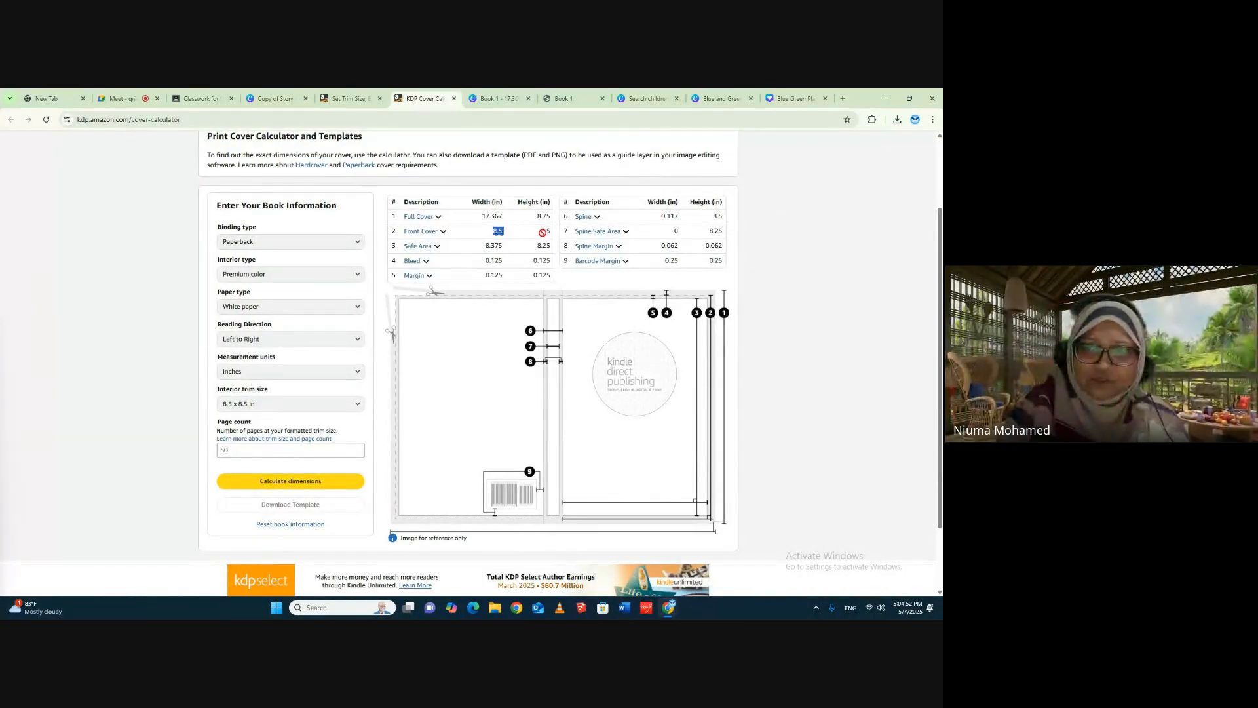
{"action": "left_click", "coordinate": [714, 98]}
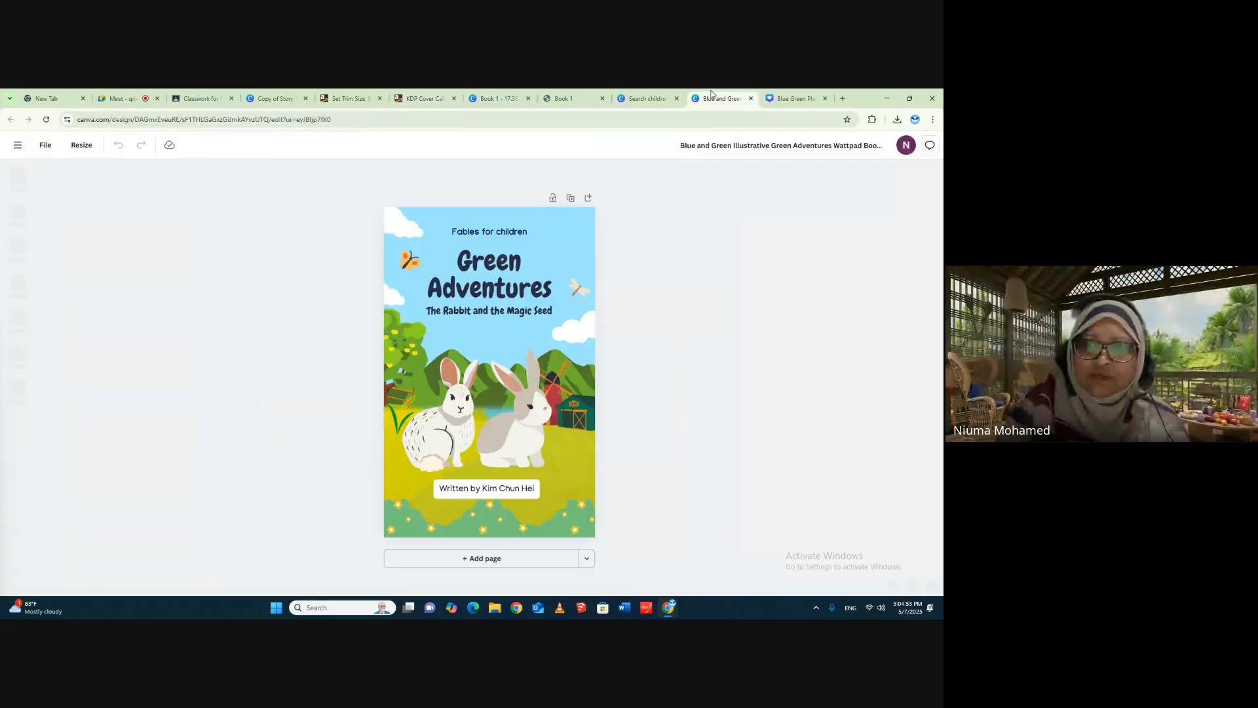
- Rename the Green Adventures design as "front and last cover"
{"action": "left_click", "coordinate": [729, 145]}
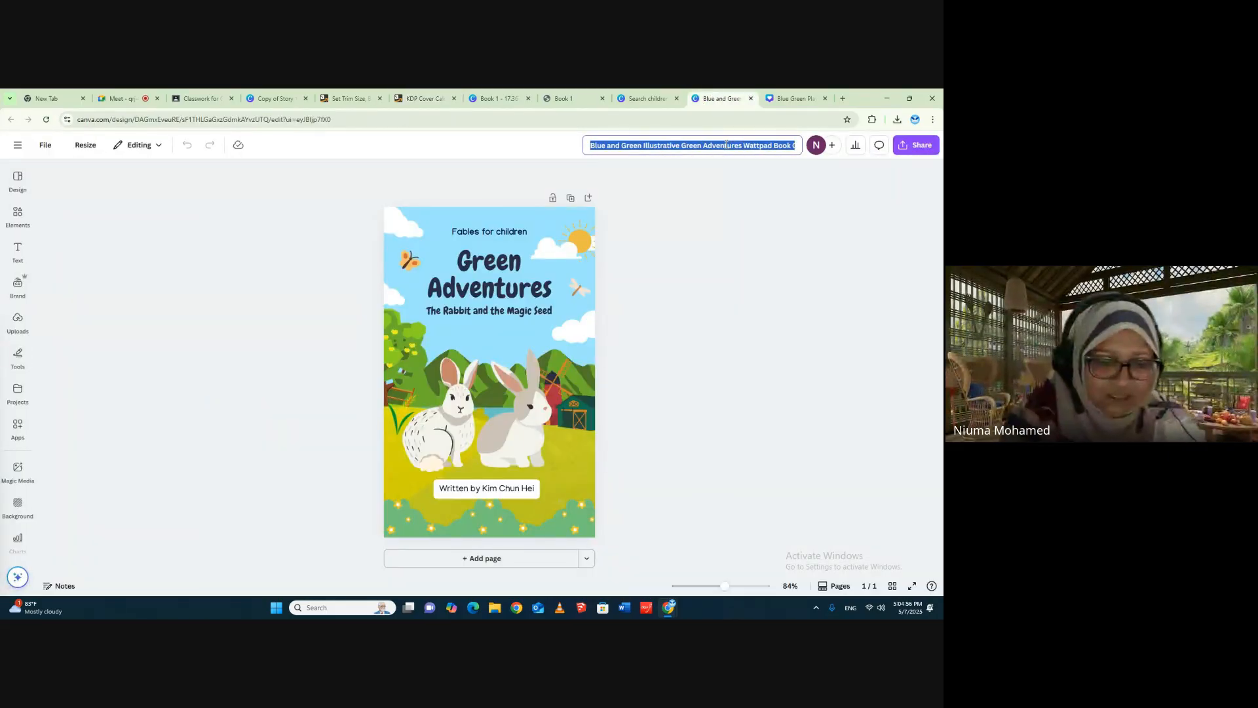
{"action": "key", "text": "BackSpace"}
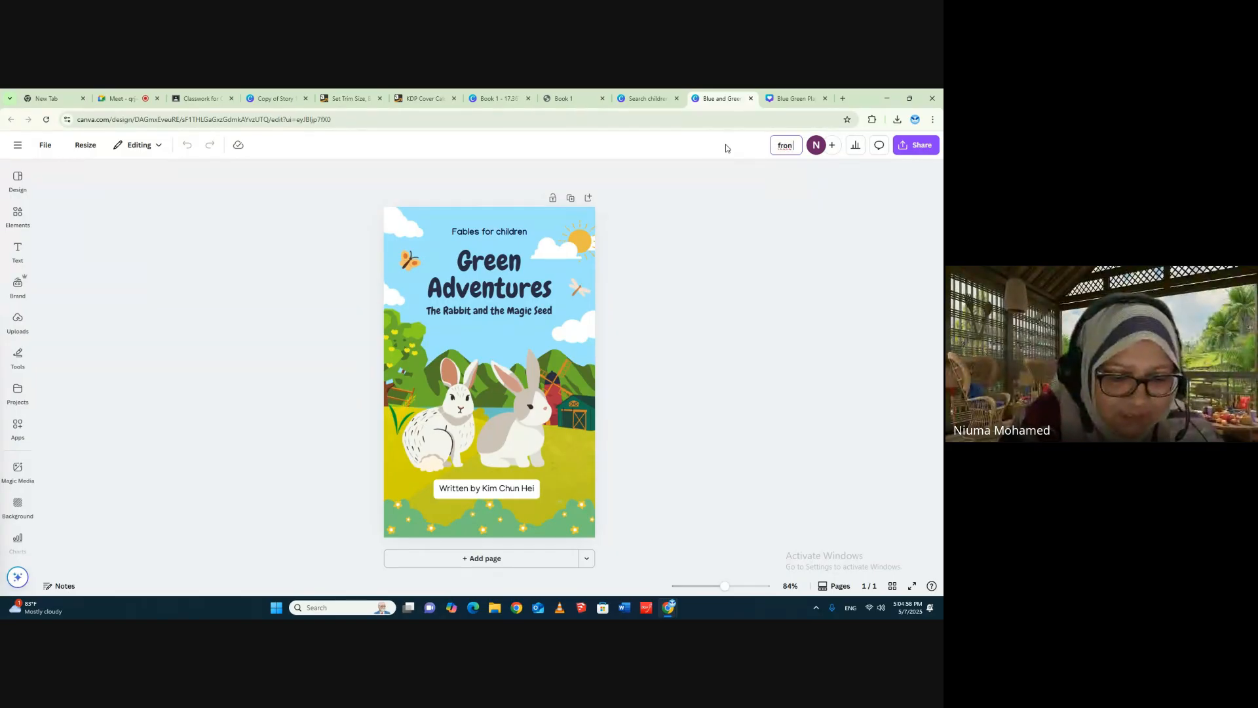
{"action": "type", "text": "fron and las"}
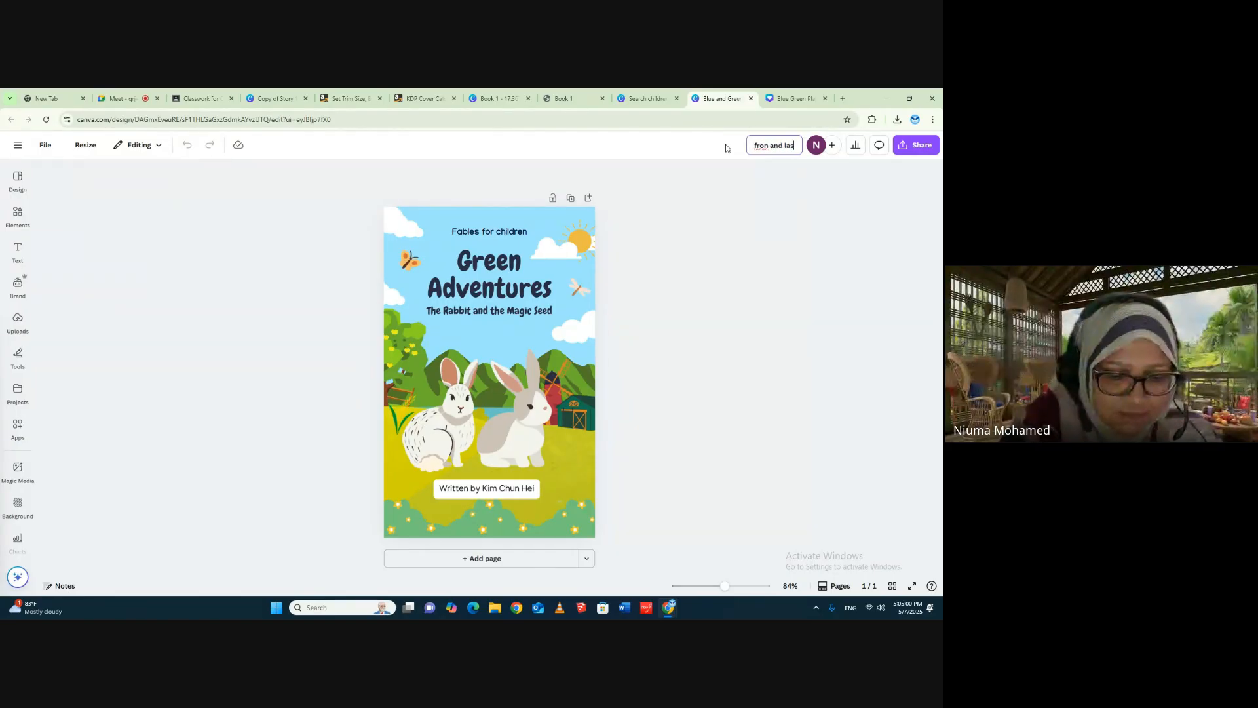
{"action": "type", "text": "t cover"}
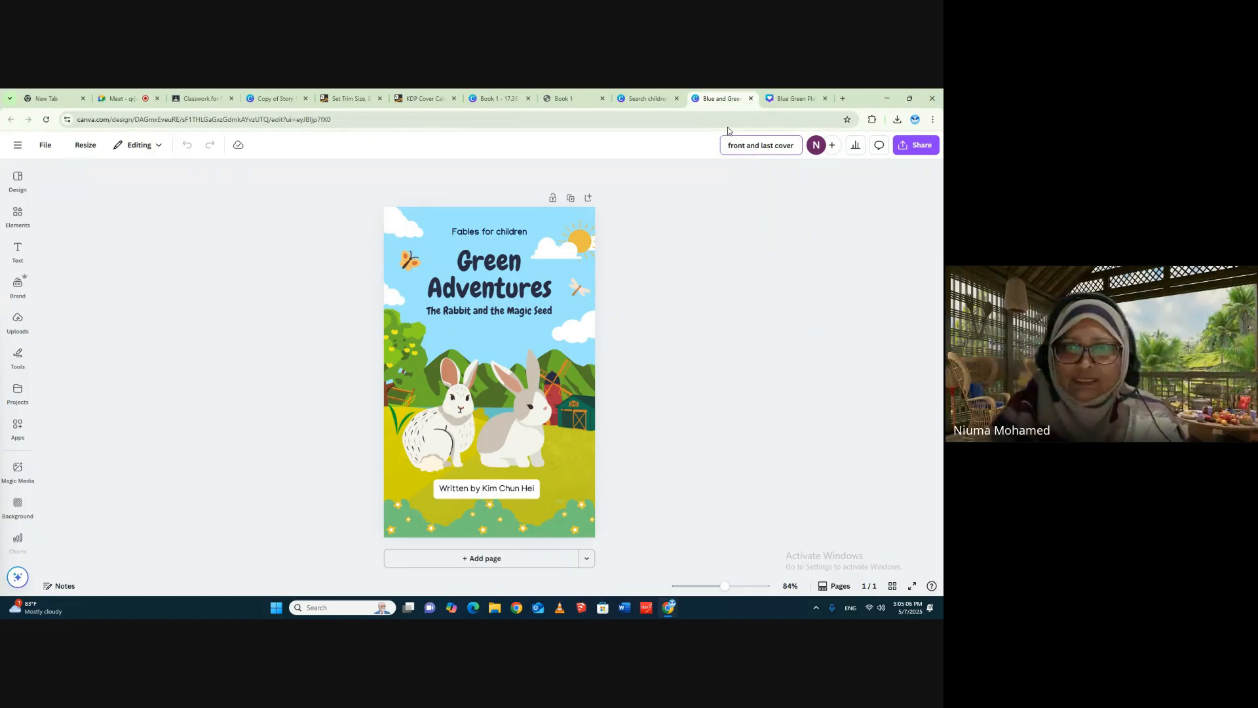
- Place the renamed design's browser tab beside the Book 1 cover design, view Book 1, and return to the renamed design
{"action": "left_click_drag", "start_coordinate": [712, 105], "coordinate": [573, 108]}
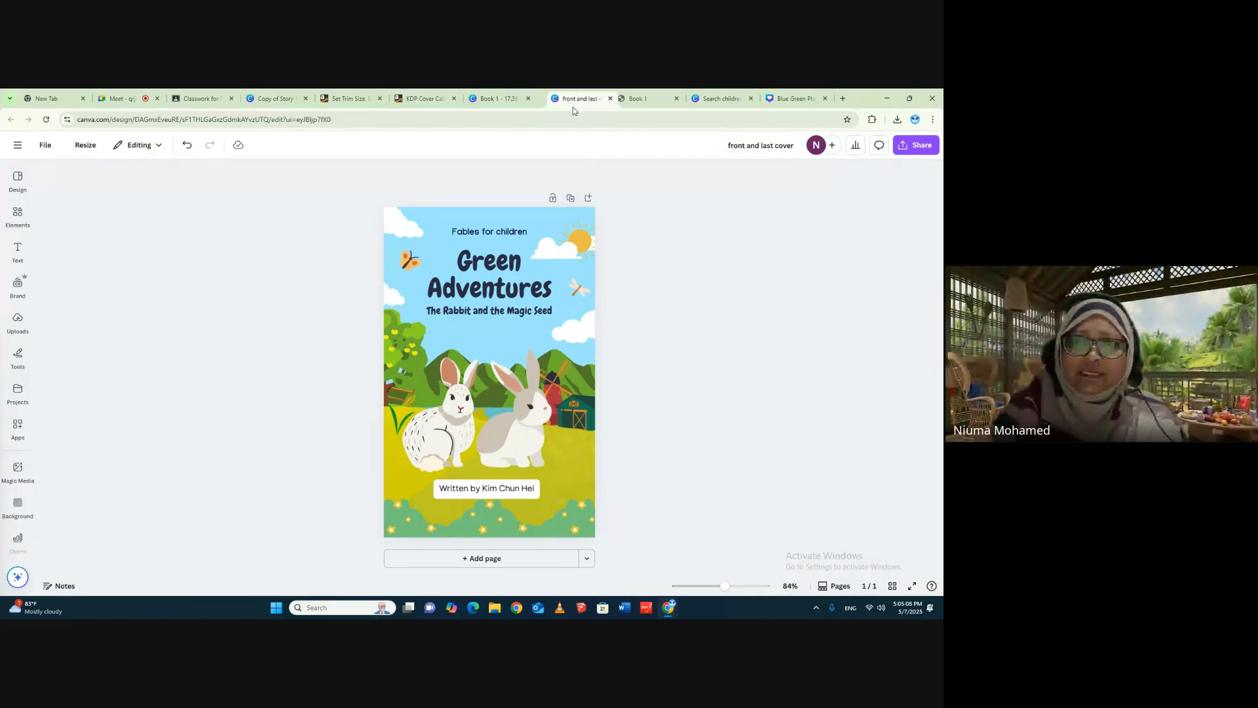
{"action": "left_click", "coordinate": [490, 101]}
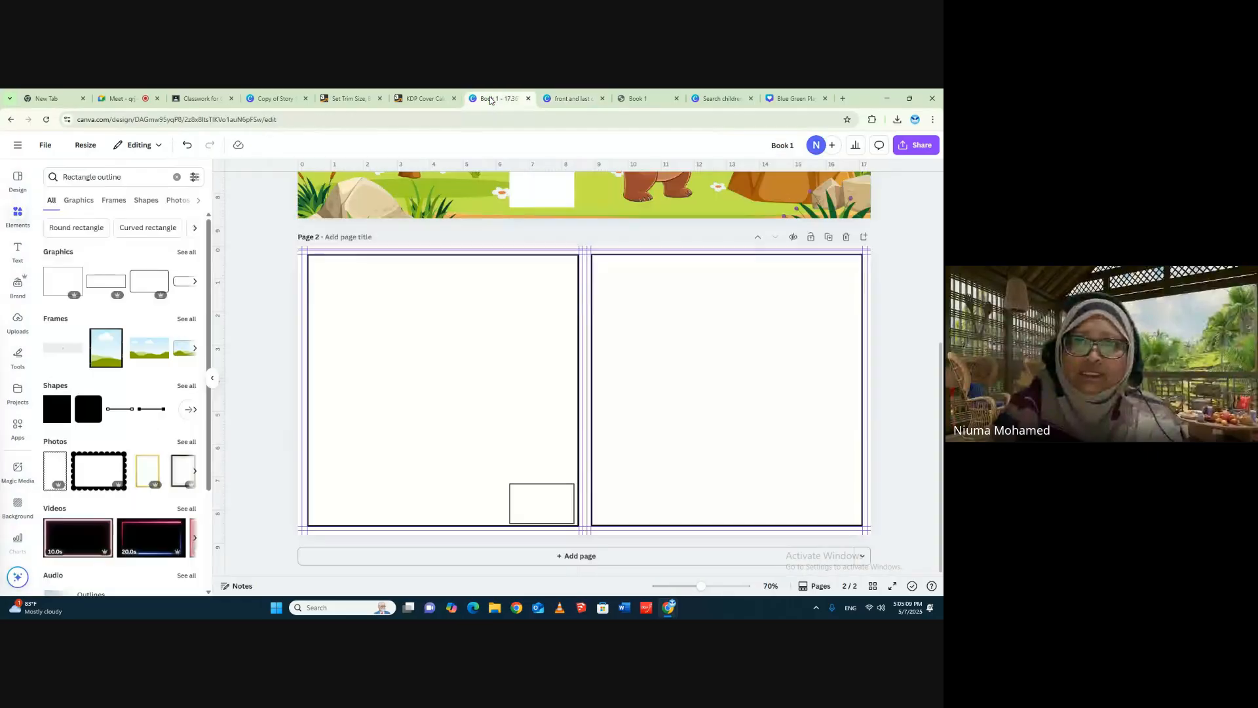
{"action": "left_click", "coordinate": [567, 97]}
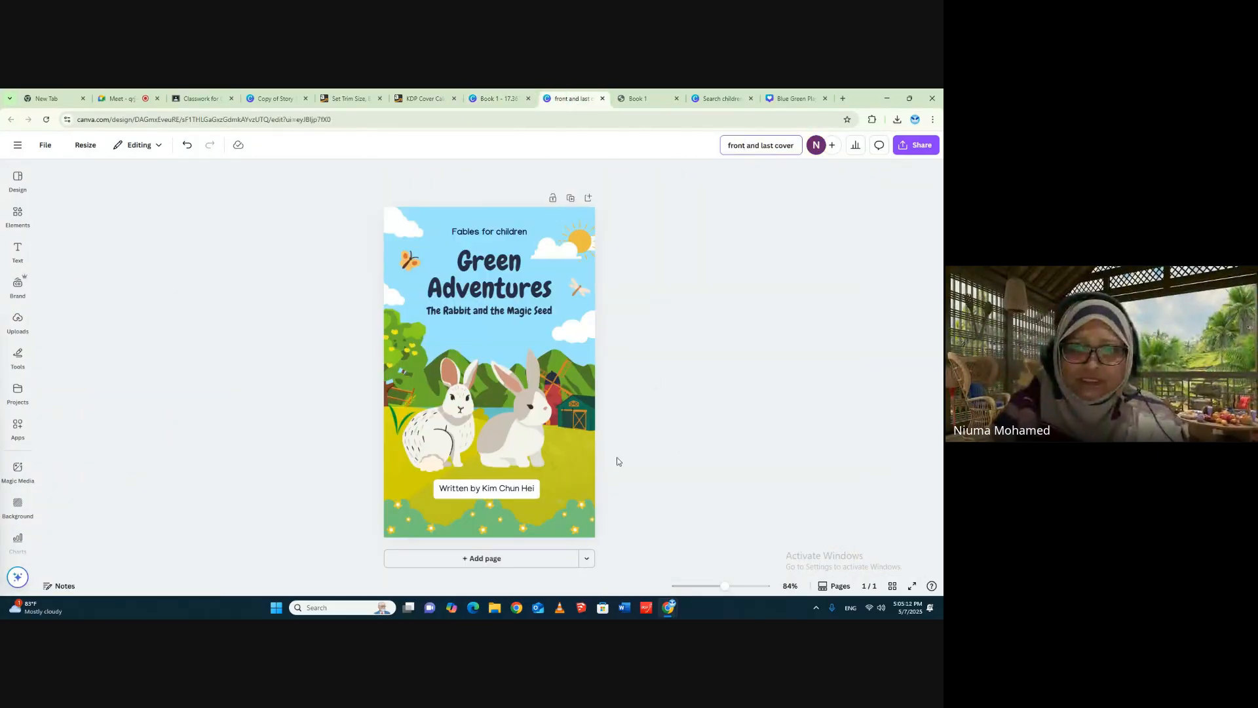
- Replace the author's name after "Written by" on the cover with the presenter's full name
{"action": "double_click", "coordinate": [477, 488]}
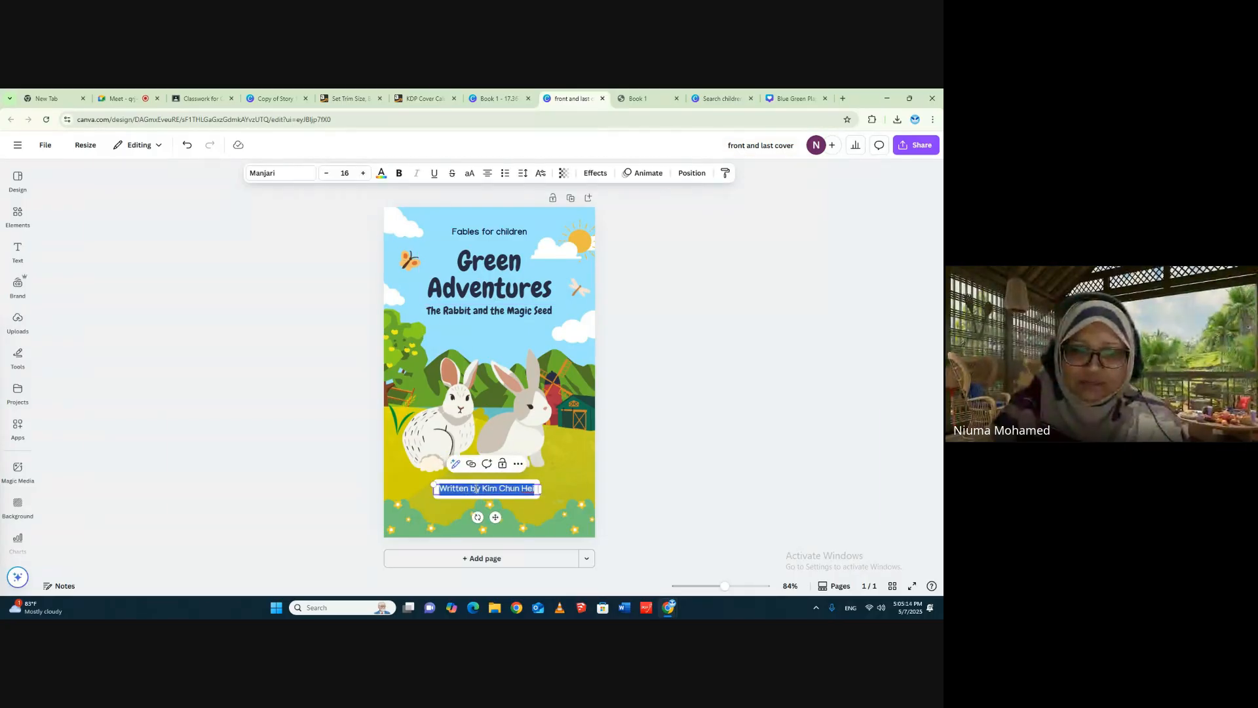
{"action": "left_click", "coordinate": [487, 490]}
{"action": "left_click_drag", "start_coordinate": [484, 488], "coordinate": [534, 488]}
{"action": "type", "text": "Ni"}
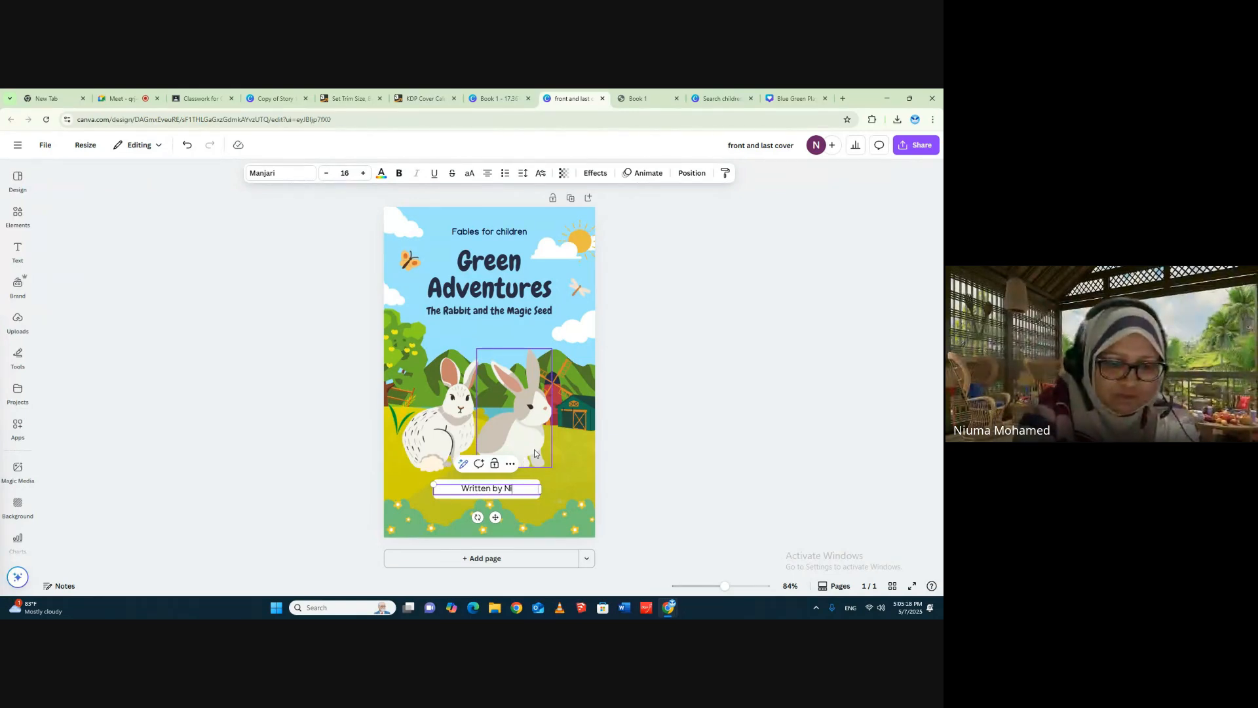
{"action": "type", "text": "uma Mohamed"}
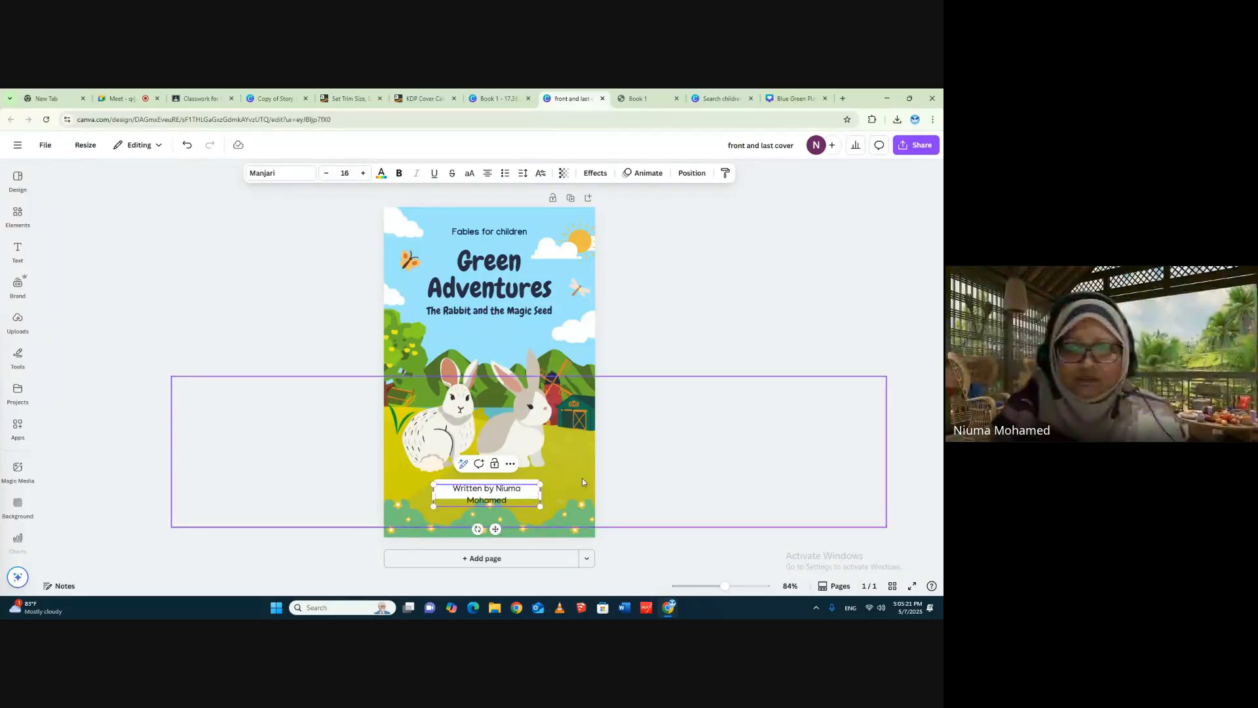
{"action": "left_click", "coordinate": [634, 476]}
- Widen the white box behind the author line on both sides to a width of about 337
{"action": "left_click", "coordinate": [530, 484]}
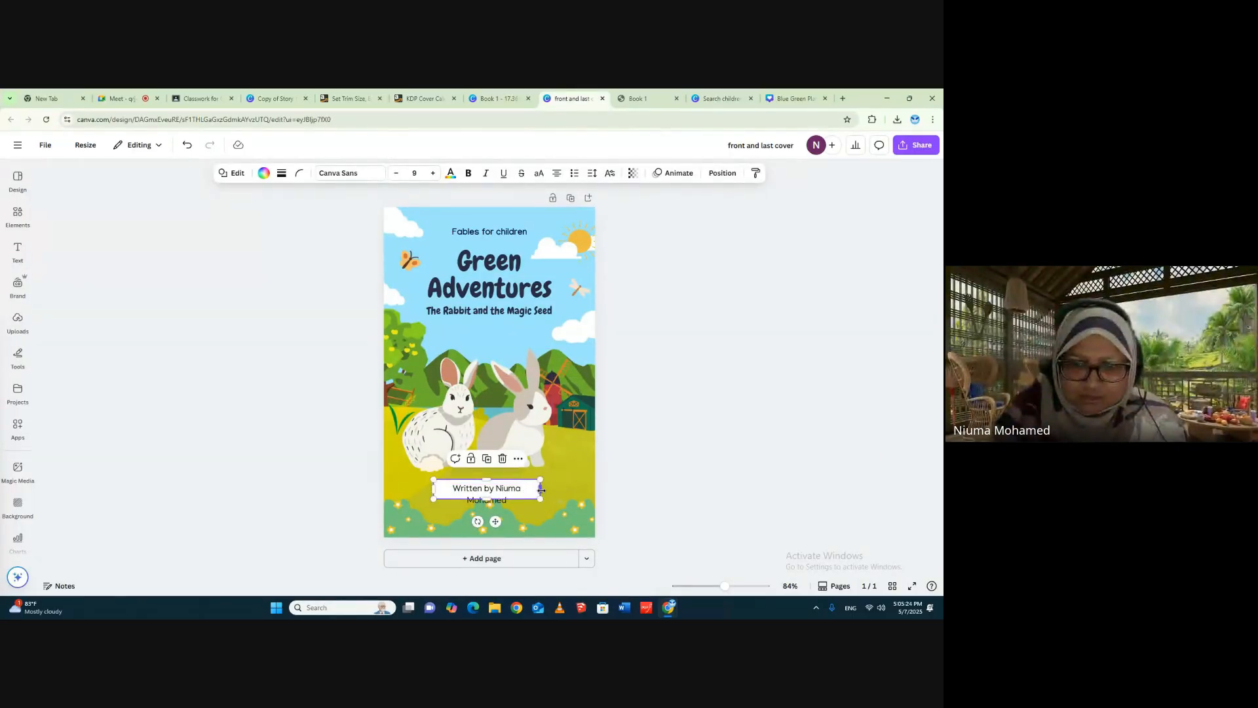
{"action": "left_click_drag", "start_coordinate": [540, 488], "coordinate": [560, 489]}
{"action": "left_click_drag", "start_coordinate": [433, 489], "coordinate": [422, 488]}
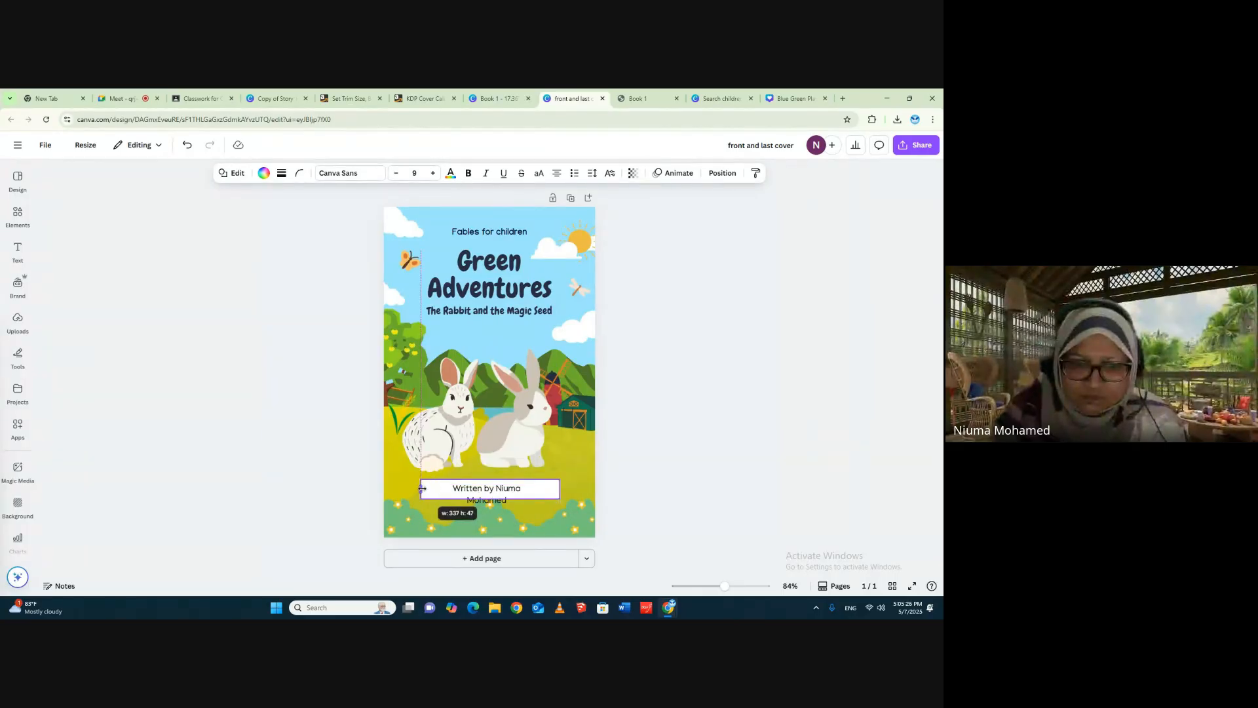
- Widen the author text so it fits on one line, and center it in the white box
{"action": "left_click", "coordinate": [528, 494]}
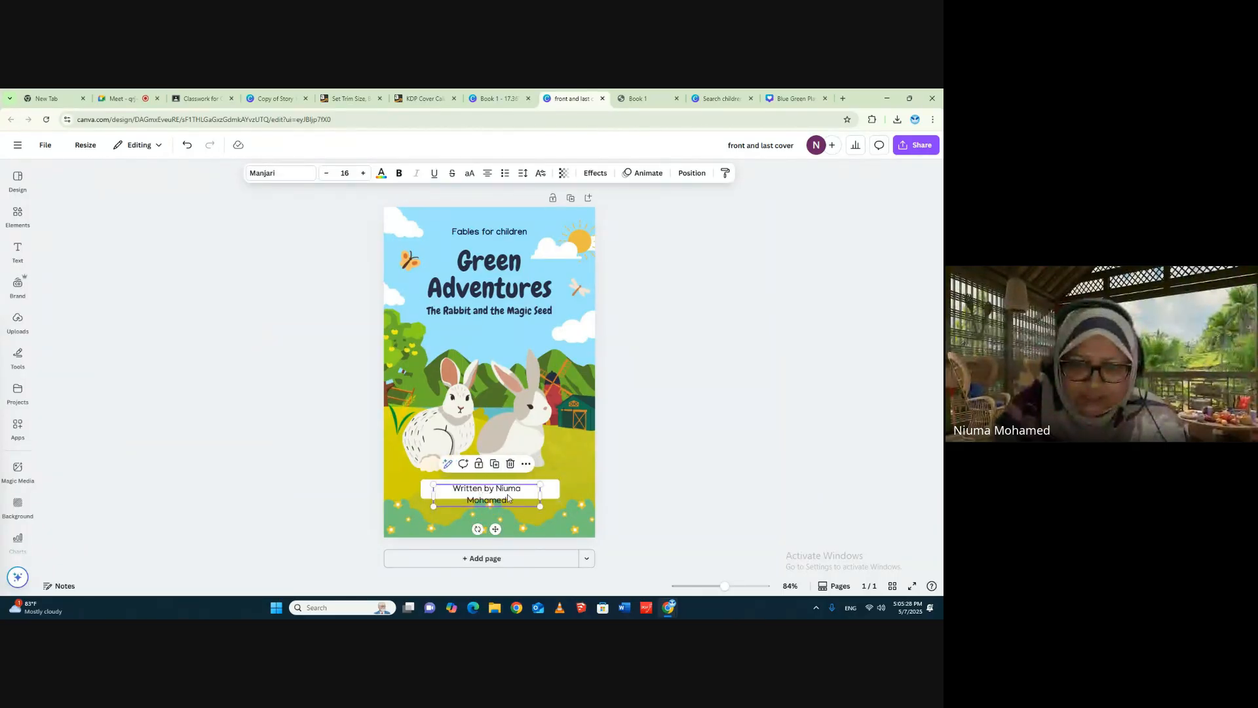
{"action": "left_click_drag", "start_coordinate": [507, 498], "coordinate": [557, 491]}
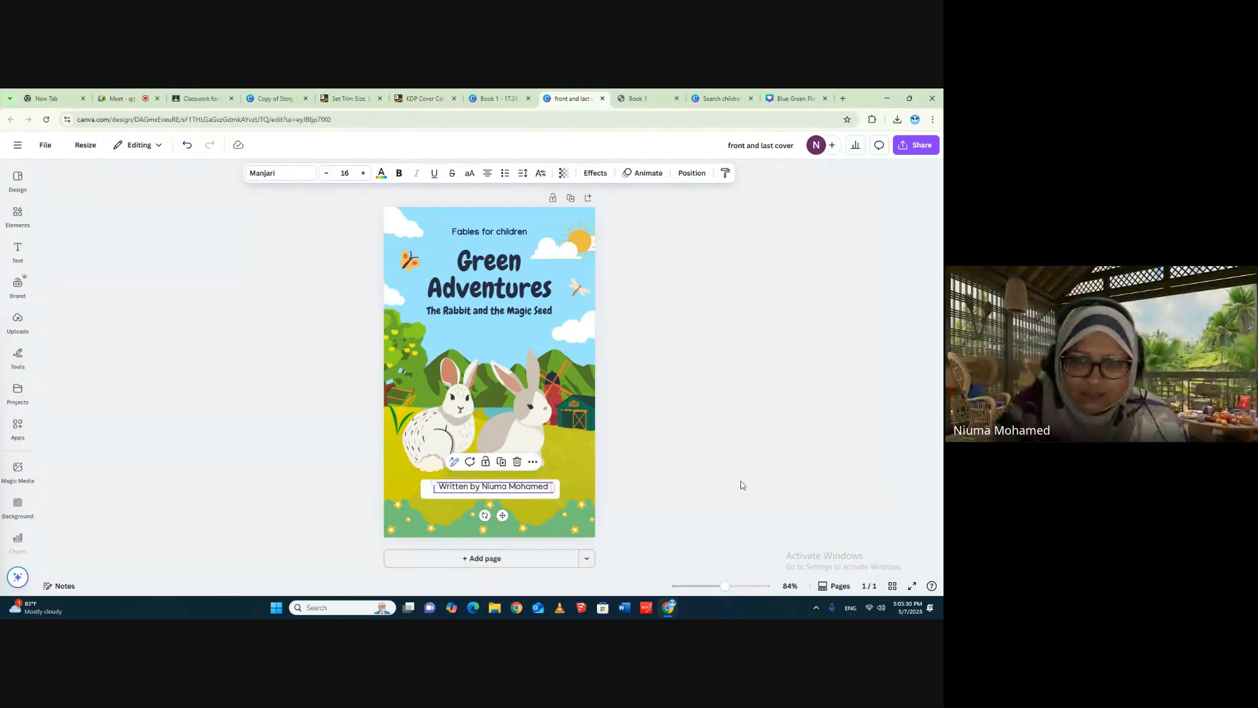
{"action": "key", "text": "Escape"}
{"action": "left_click", "coordinate": [498, 488]}
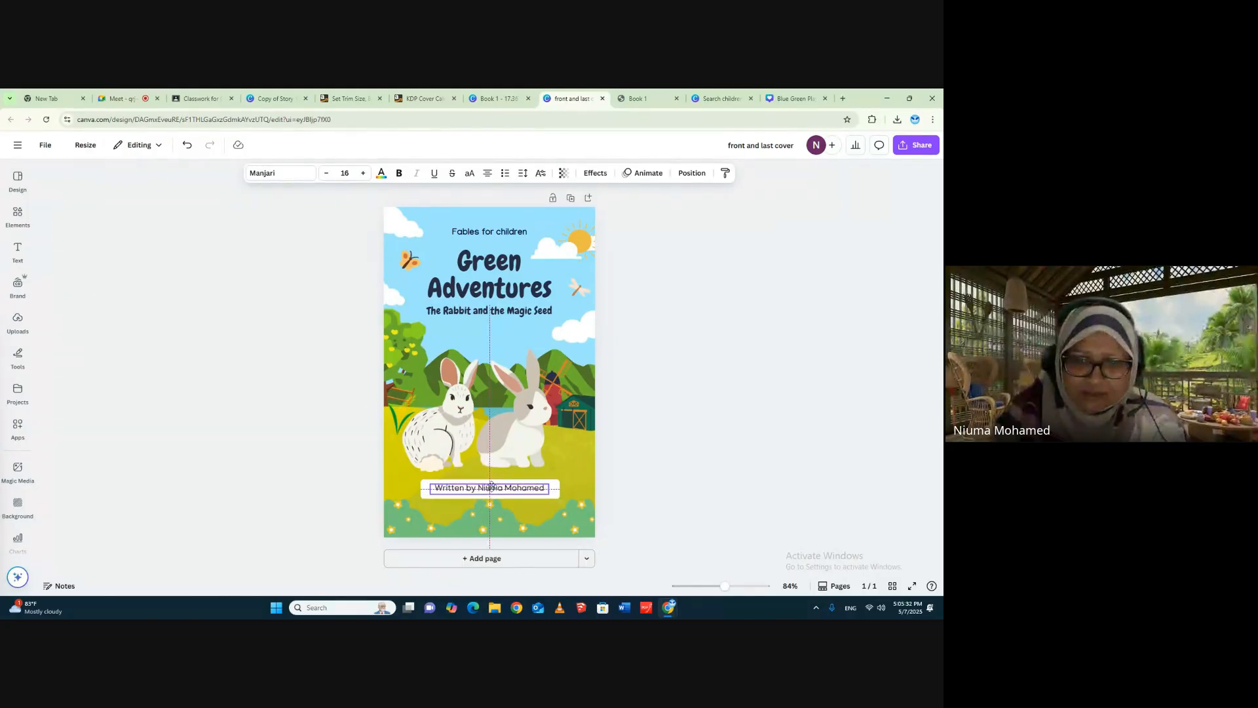
{"action": "left_click", "coordinate": [671, 325]}
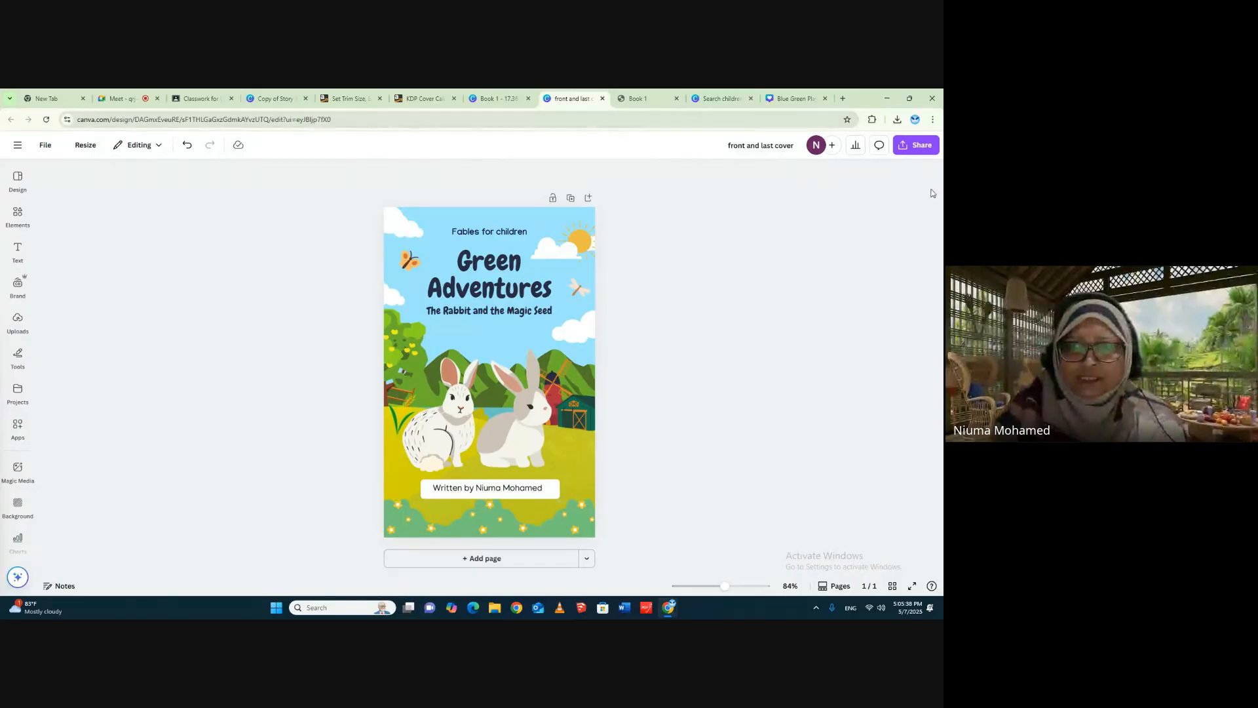
- Create a resized copy of the cover at a custom size of 8.5 × 8.5 in, and open the copy
{"action": "left_click", "coordinate": [85, 145]}
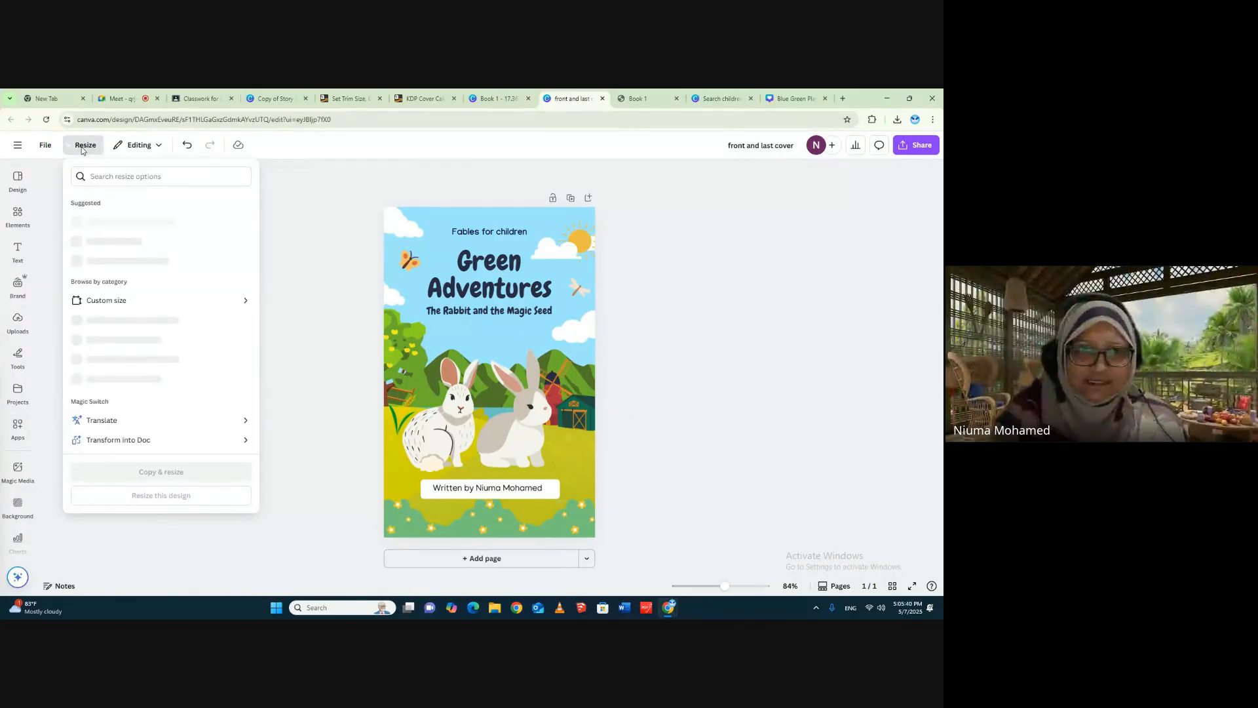
{"action": "left_click", "coordinate": [144, 315]}
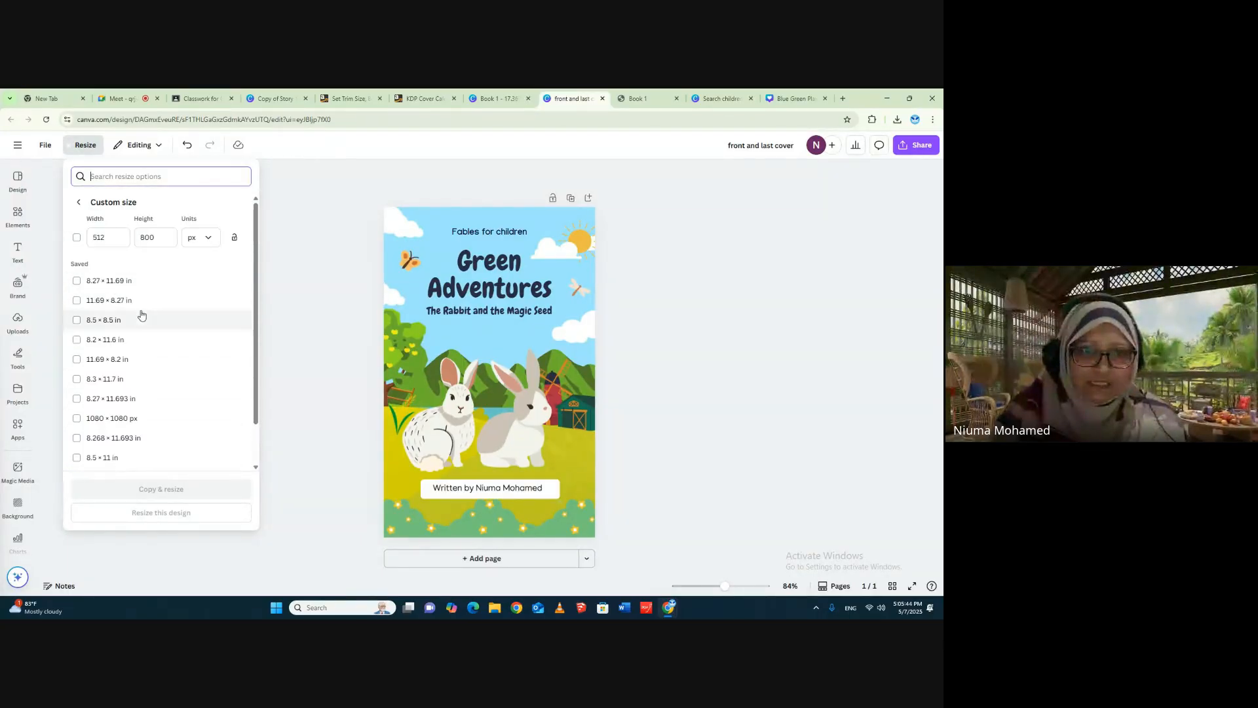
{"action": "left_click", "coordinate": [208, 237]}
{"action": "left_click", "coordinate": [196, 285]}
{"action": "left_click", "coordinate": [112, 239]}
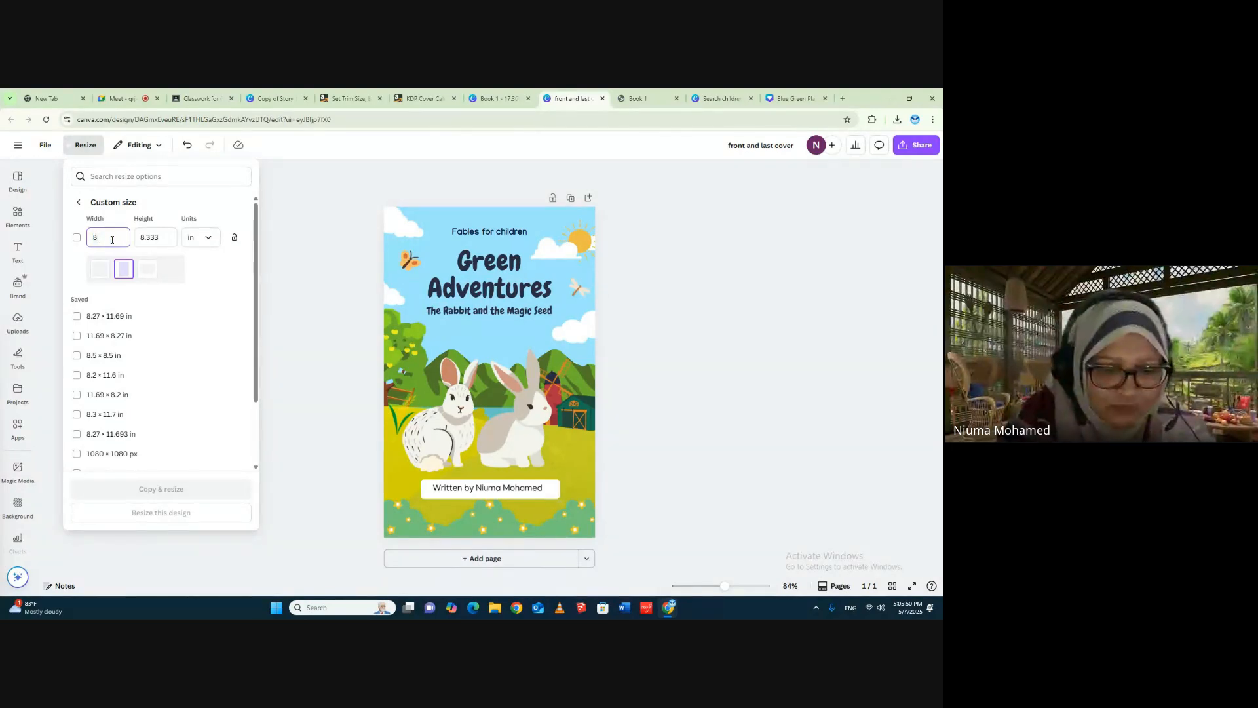
{"action": "type", "text": "8.5"}
{"action": "left_click", "coordinate": [151, 238]}
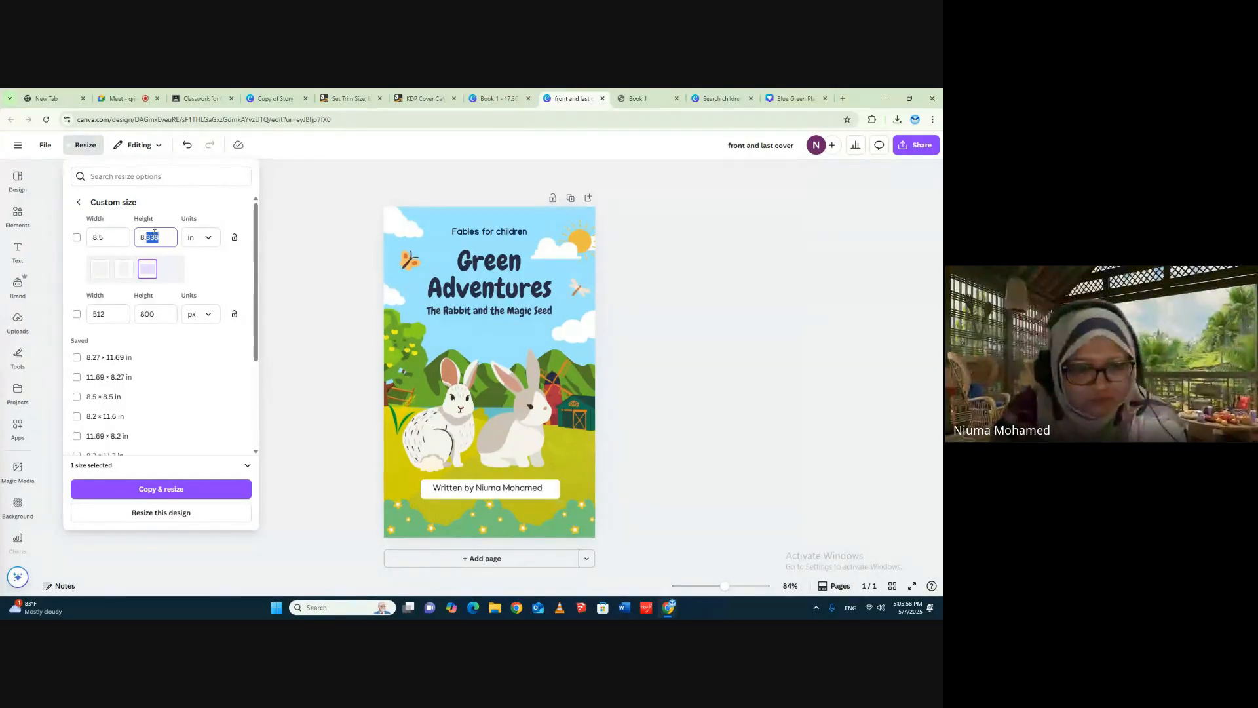
{"action": "type", "text": "5"}
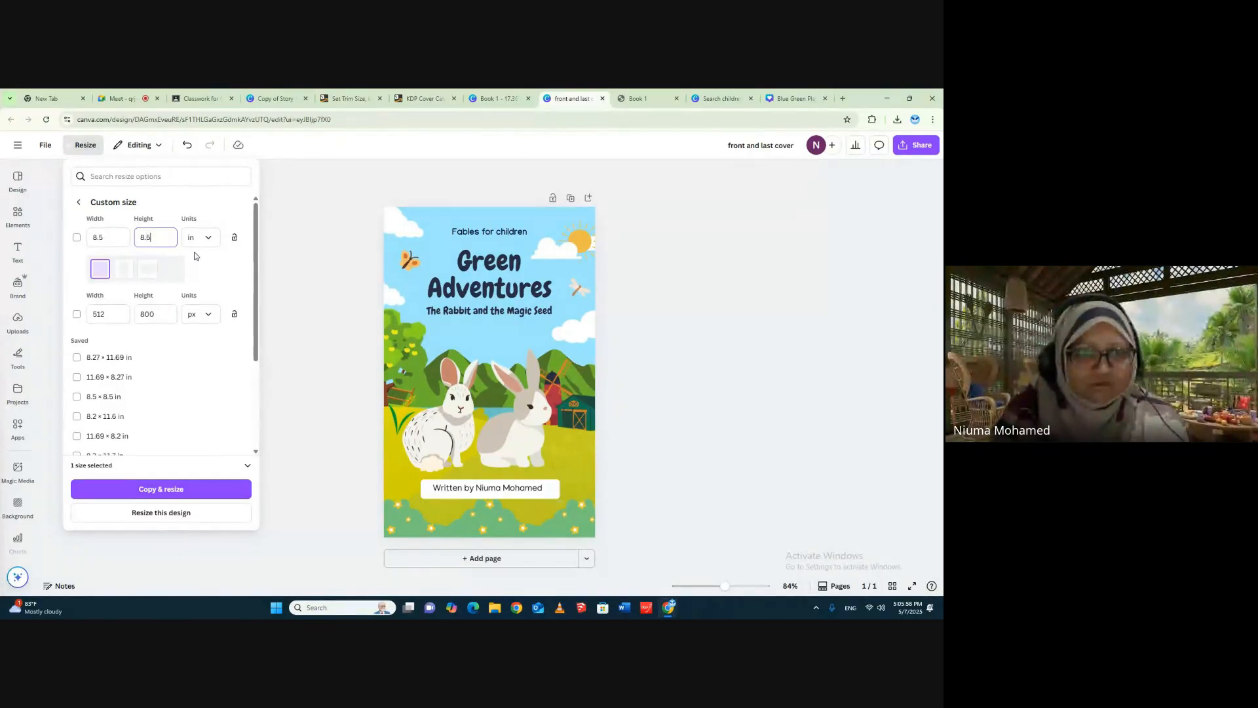
{"action": "left_click", "coordinate": [175, 491]}
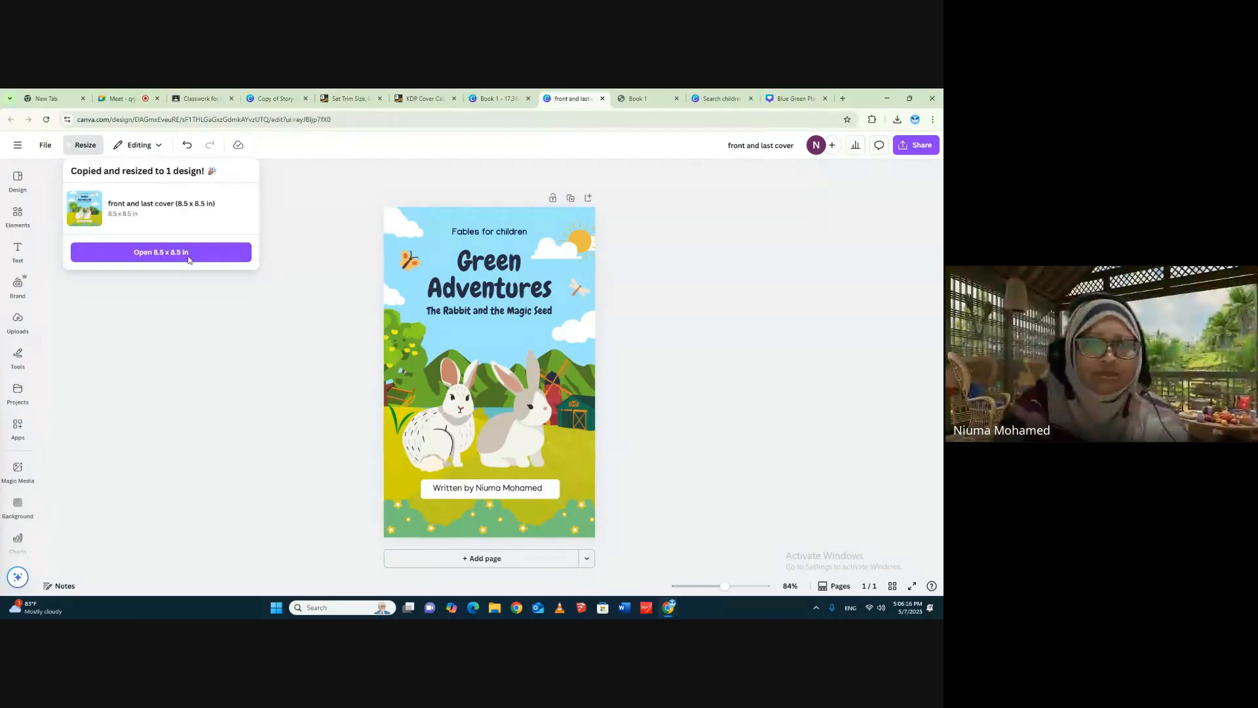
{"action": "left_click", "coordinate": [157, 254]}
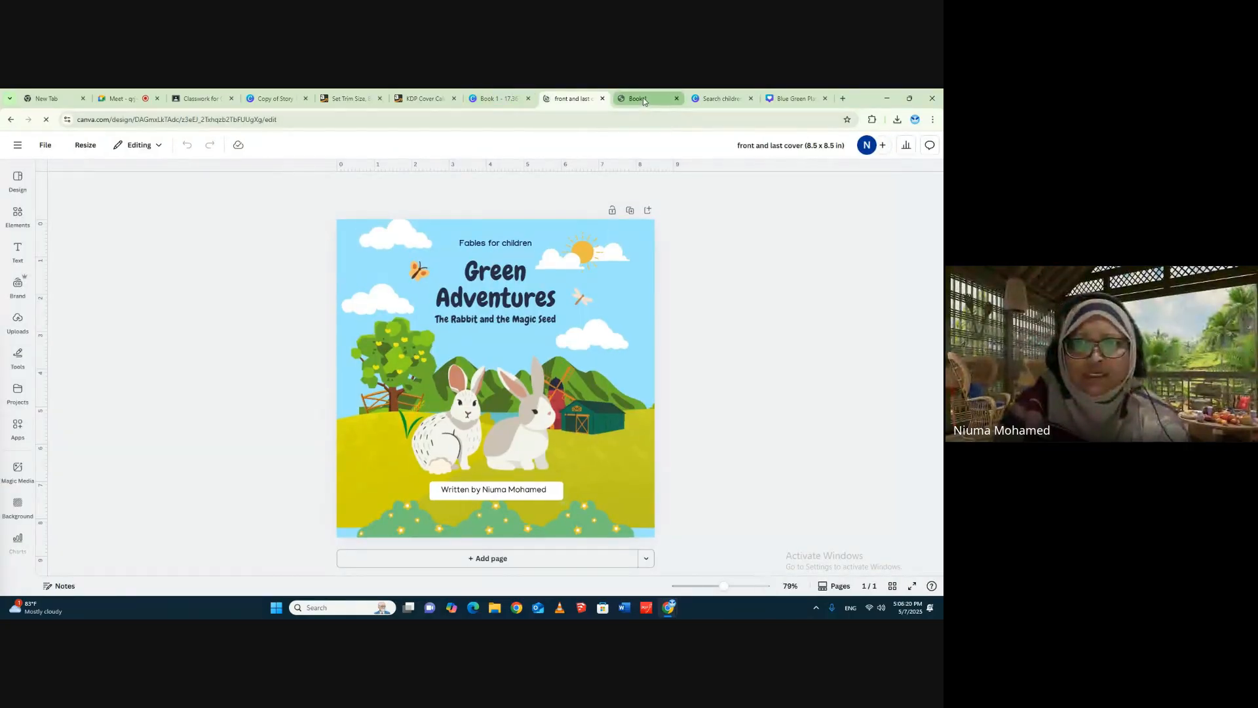
- Open a fresh copy of the Green Adventures template as a reference, and compare its layout with the 8.5 × 8.5 in cover
{"action": "left_click", "coordinate": [722, 96]}
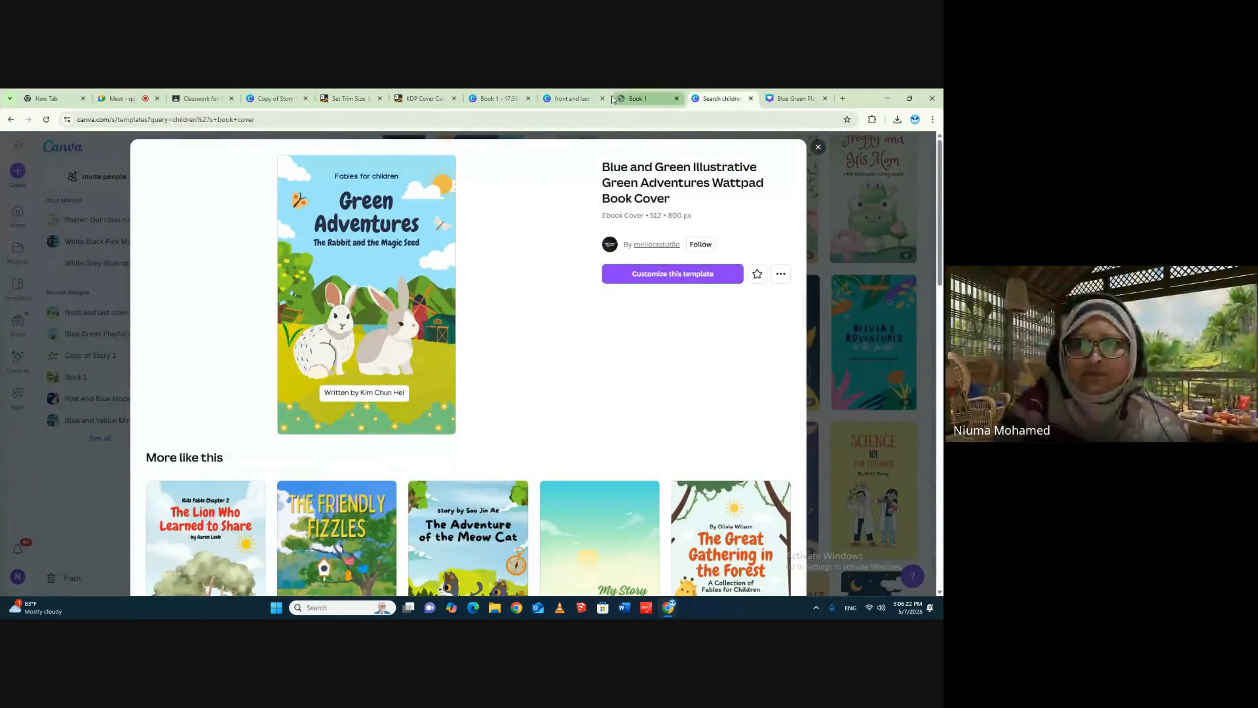
{"action": "left_click", "coordinate": [581, 97]}
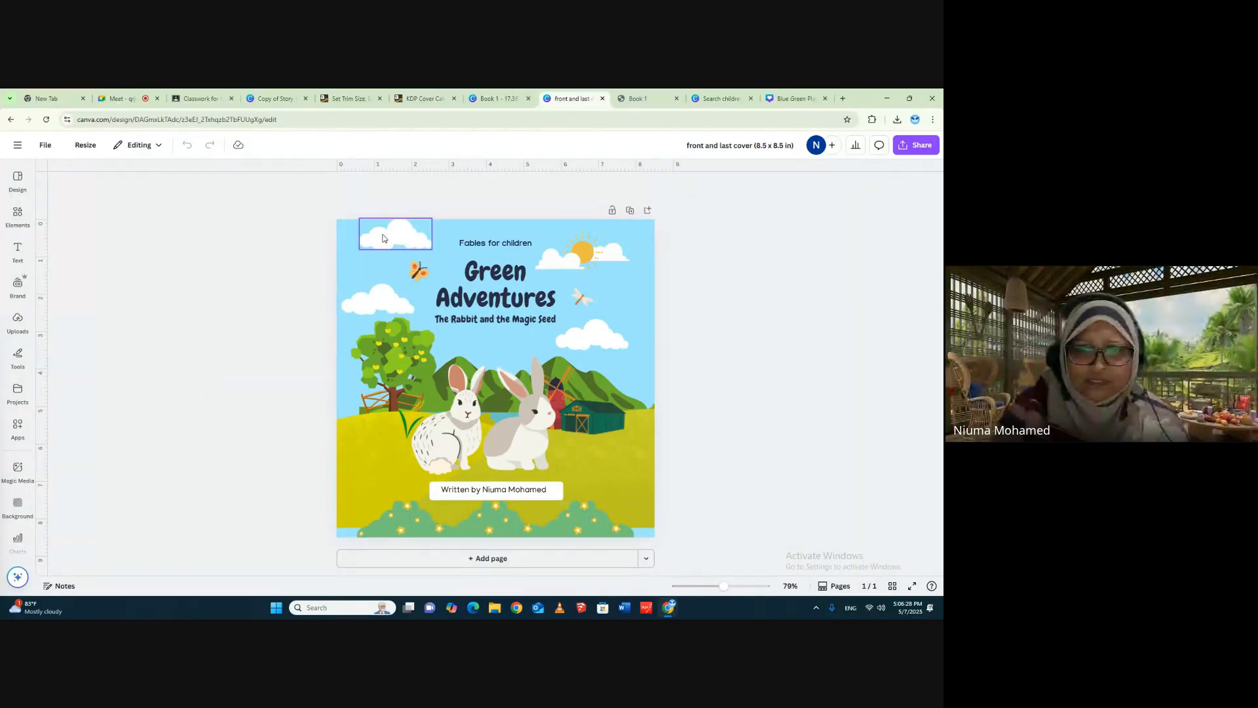
{"action": "left_click", "coordinate": [714, 100]}
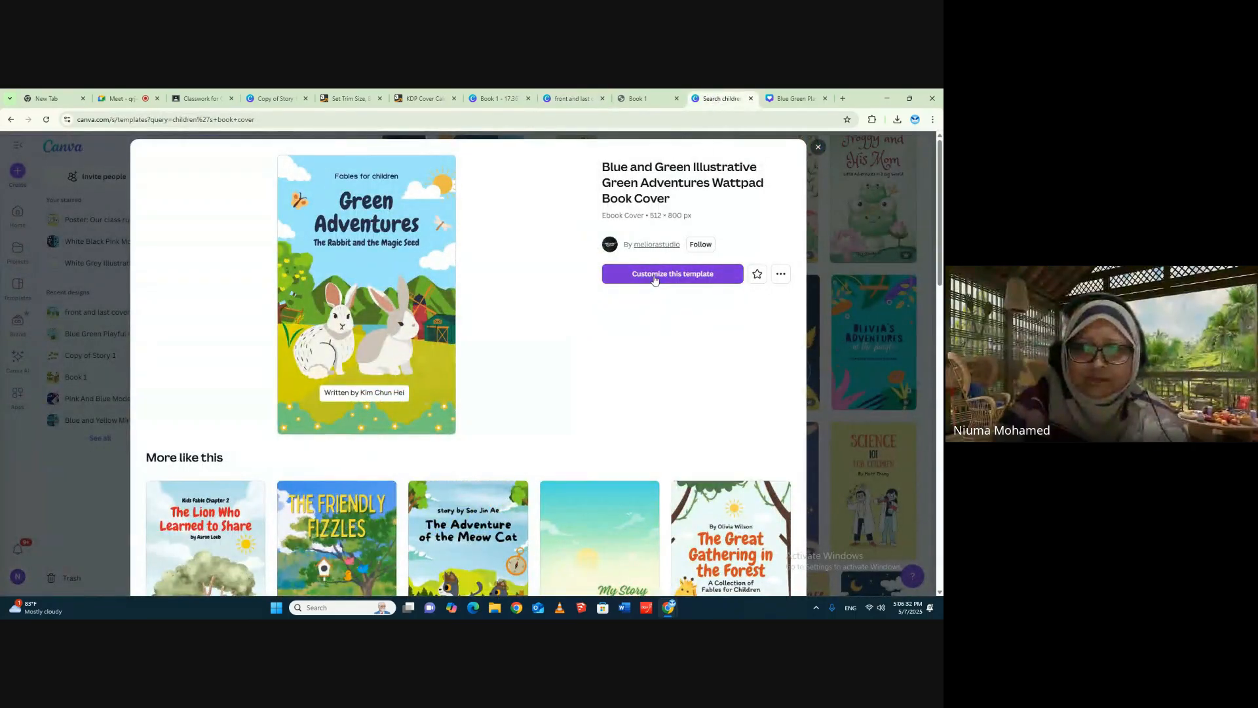
{"action": "left_click", "coordinate": [654, 275]}
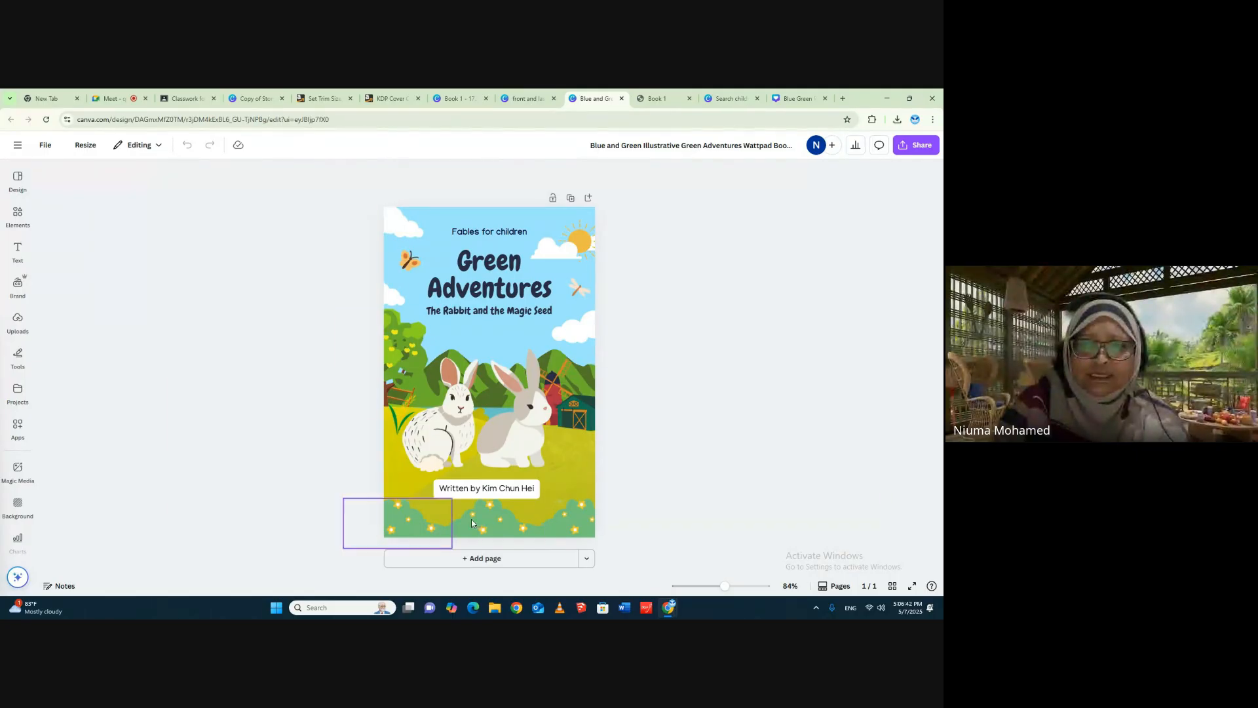
{"action": "left_click", "coordinate": [536, 100]}
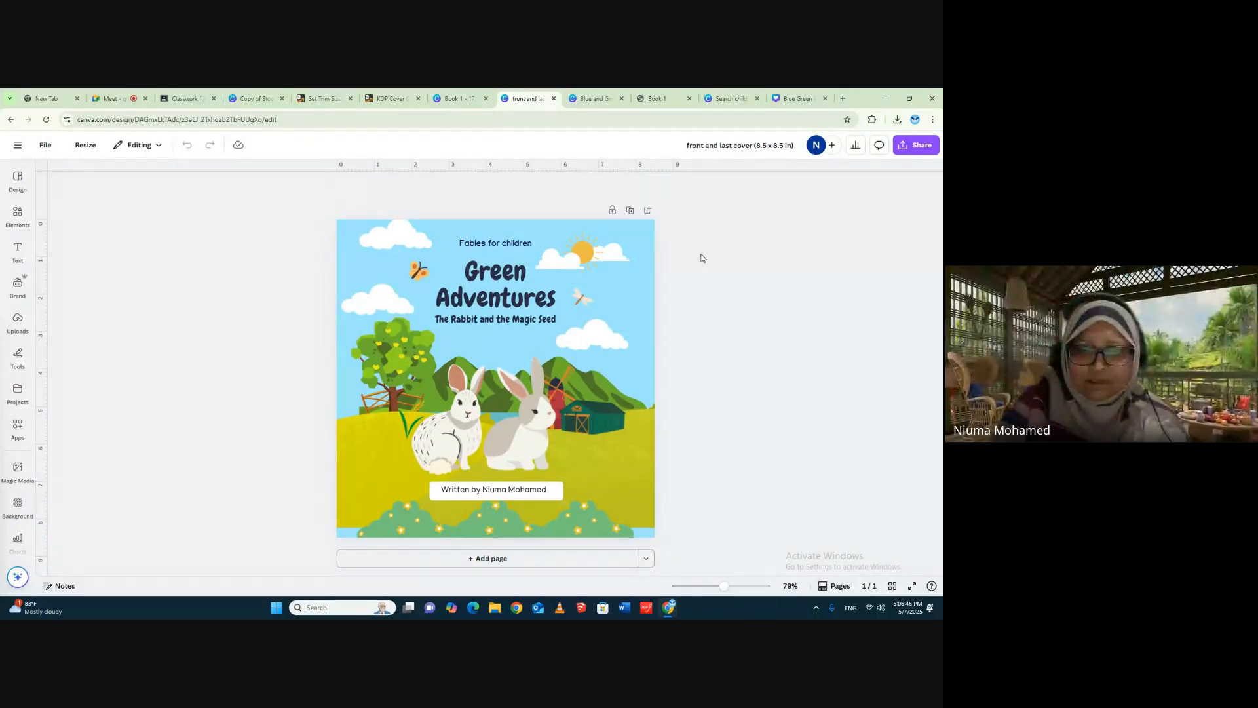
{"action": "left_click", "coordinate": [593, 99]}
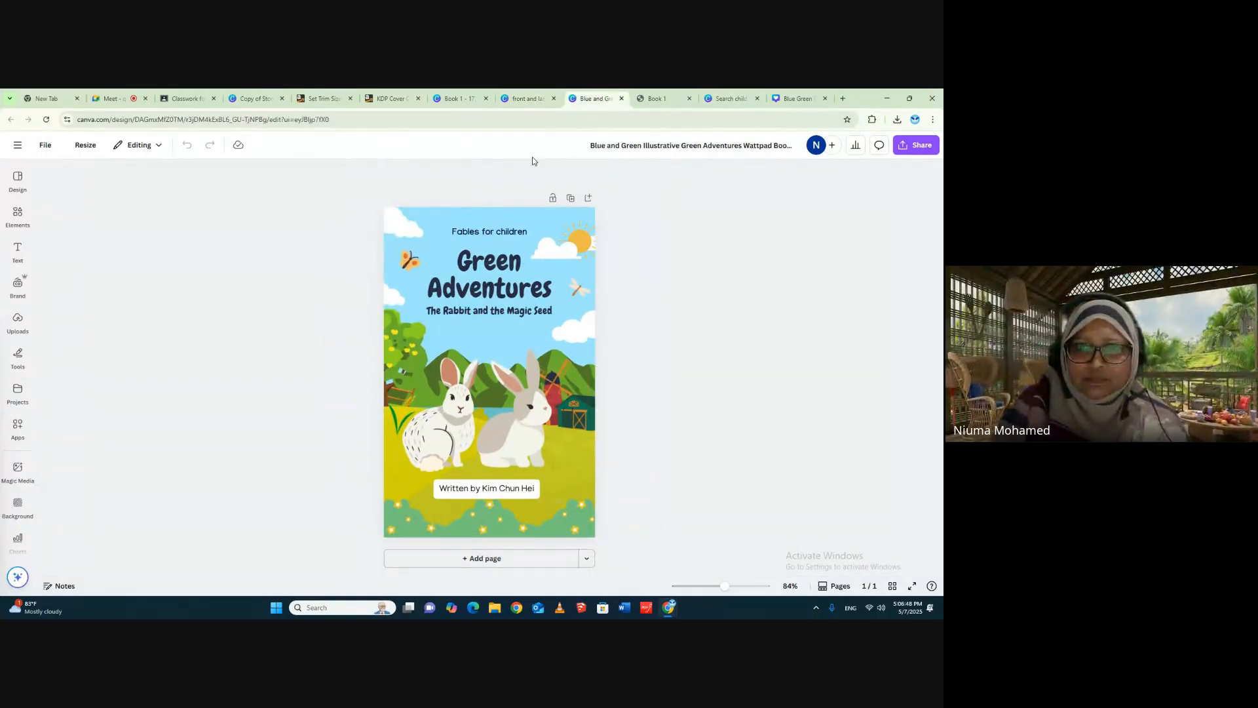
{"action": "left_click", "coordinate": [541, 100]}
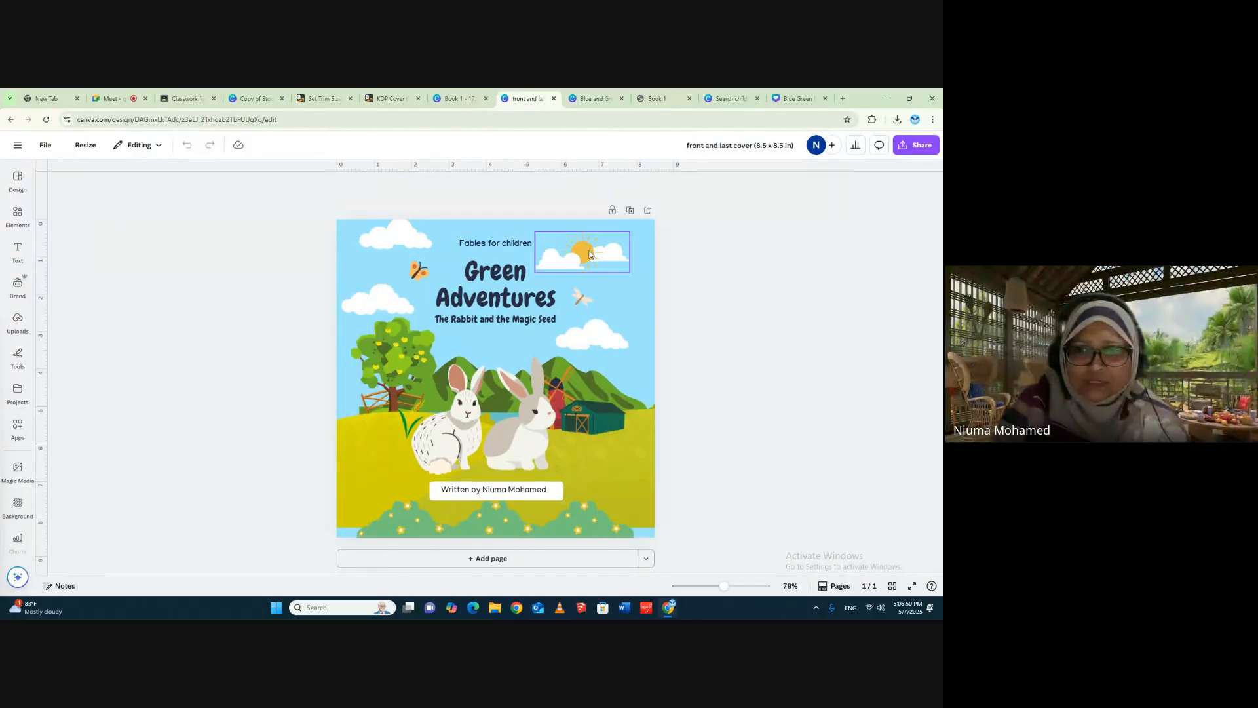
- Spread out the cover's sky elements, moving the sun with clouds to the right edge and the upper-left cloud and orange butterfly further left
{"action": "left_click_drag", "start_coordinate": [620, 256], "coordinate": [646, 253]}
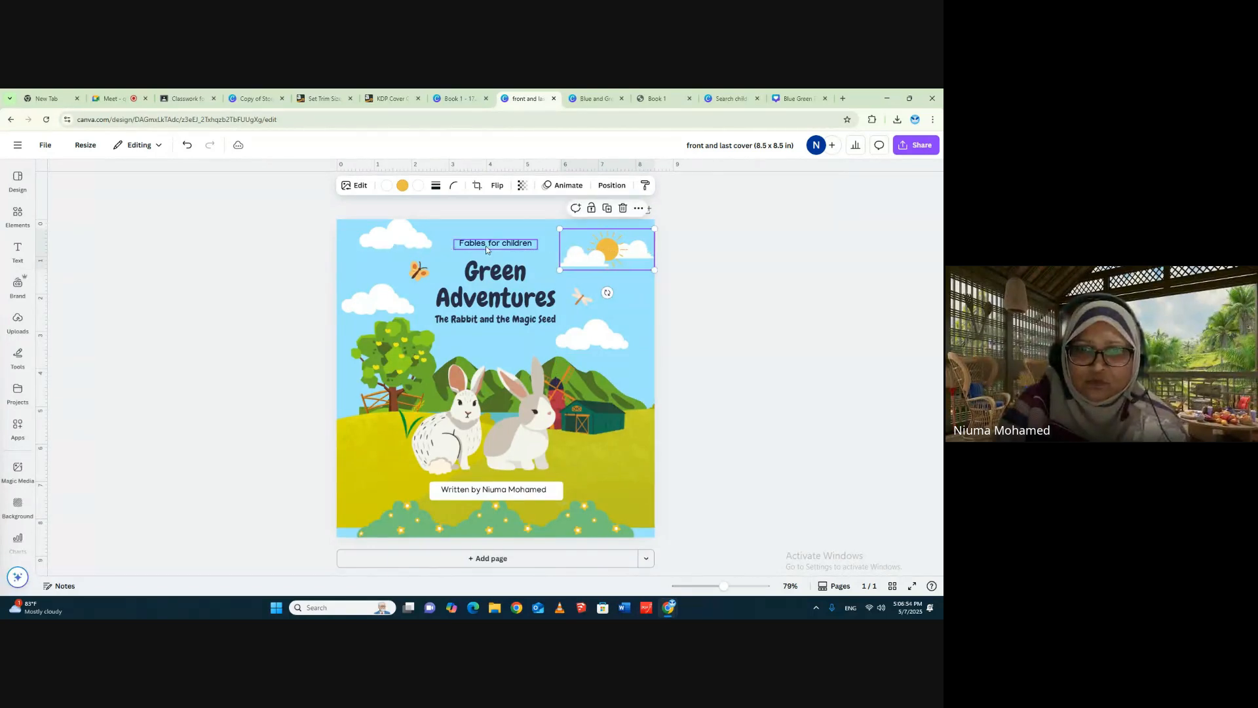
{"action": "left_click", "coordinate": [588, 99]}
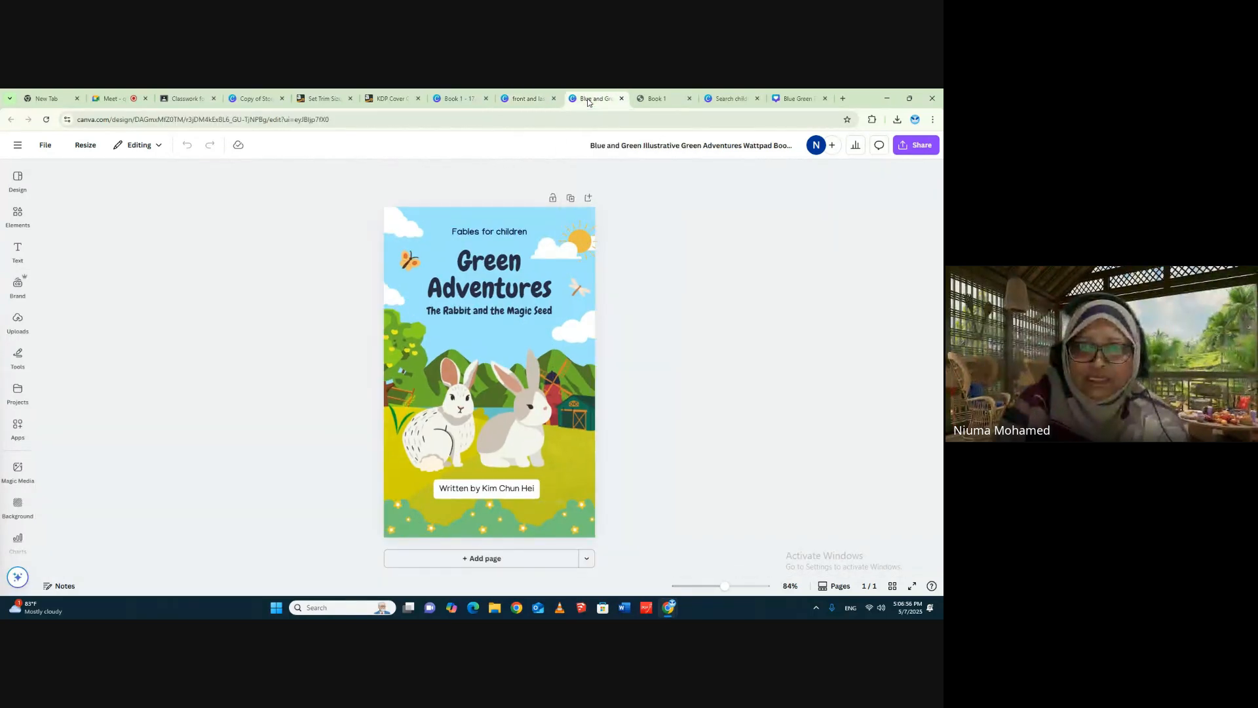
{"action": "left_click", "coordinate": [525, 100]}
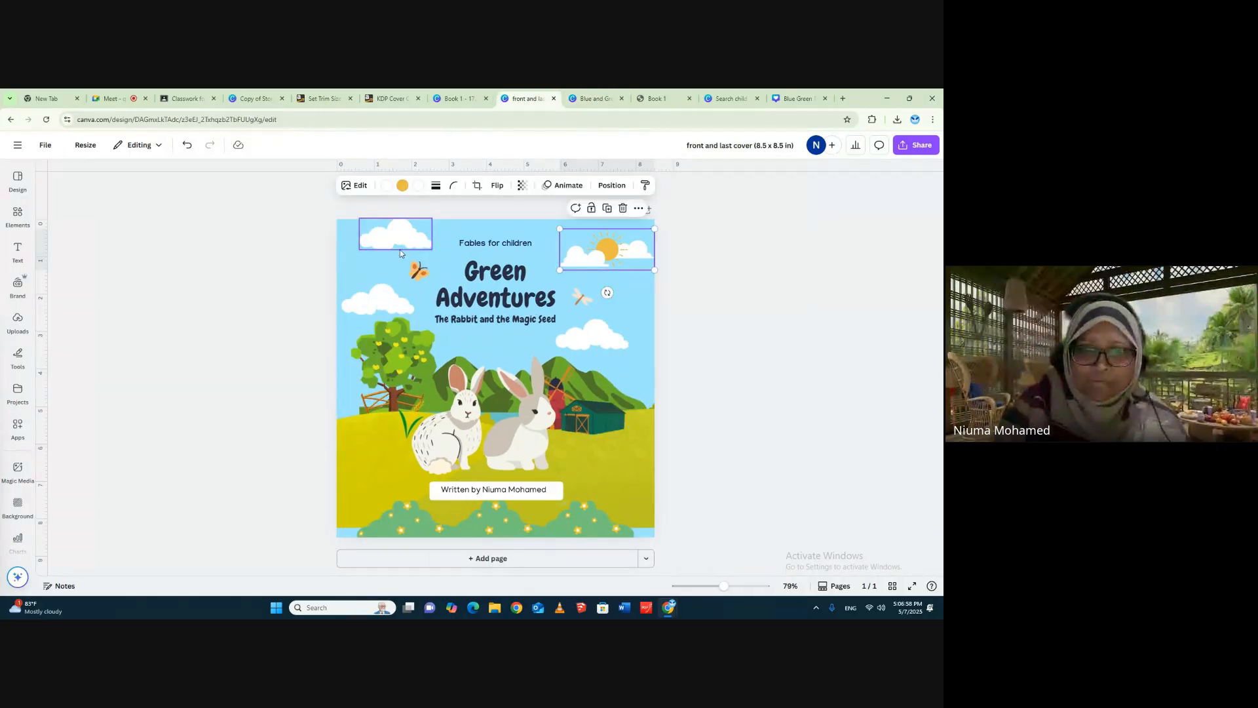
{"action": "left_click_drag", "start_coordinate": [397, 239], "coordinate": [384, 268]}
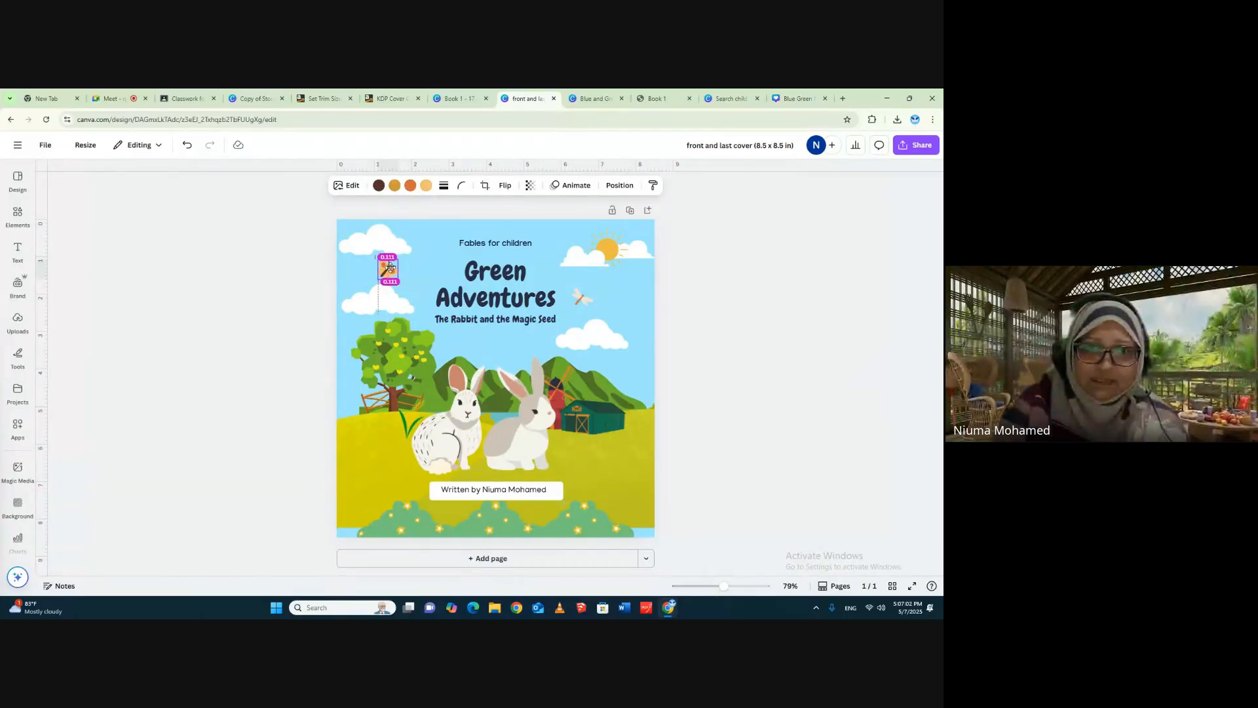
{"action": "left_click", "coordinate": [674, 289]}
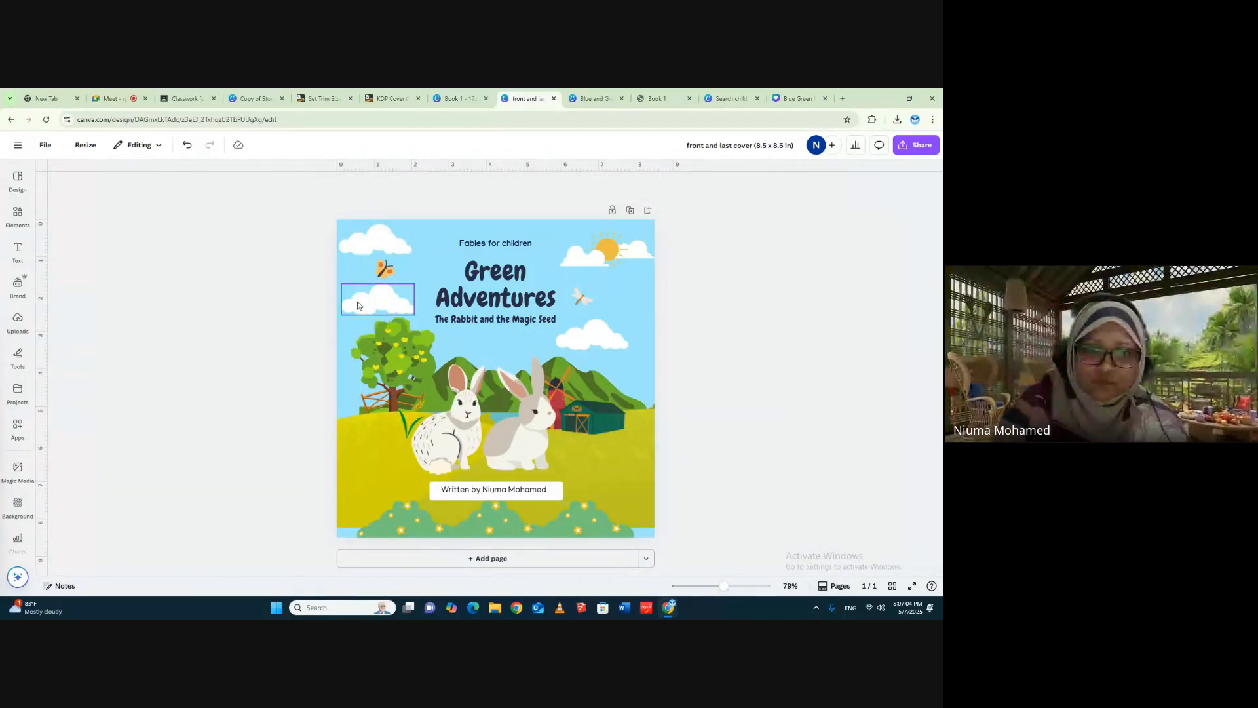
- Increase the font size of the "Green Adventures" title on the cover to 64.3
{"action": "left_click", "coordinate": [389, 305]}
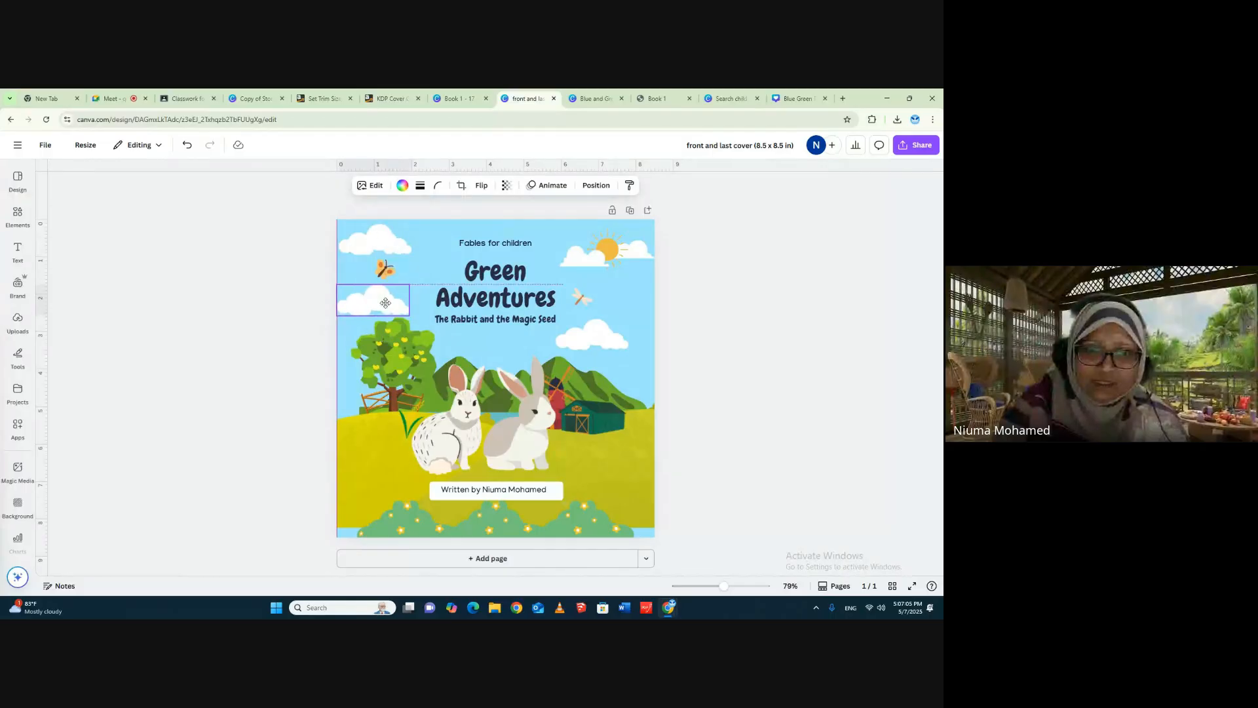
{"action": "left_click", "coordinate": [494, 280]}
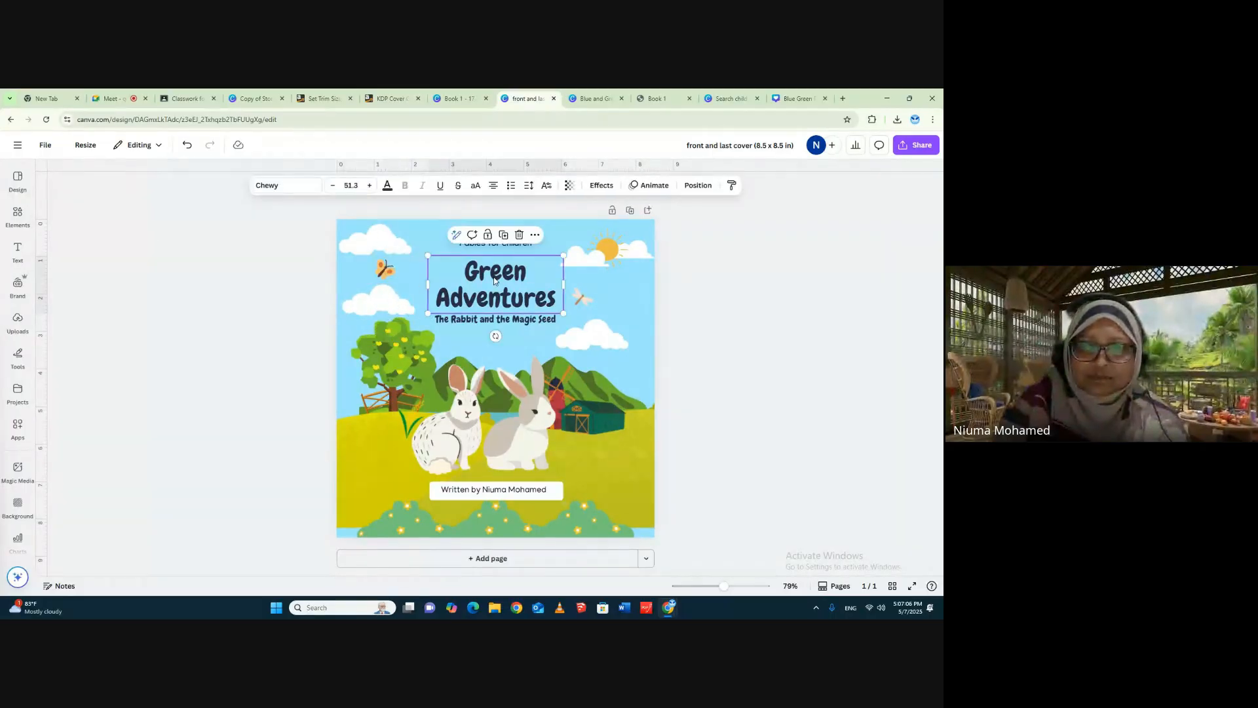
{"action": "left_click", "coordinate": [595, 99]}
{"action": "left_click", "coordinate": [536, 100]}
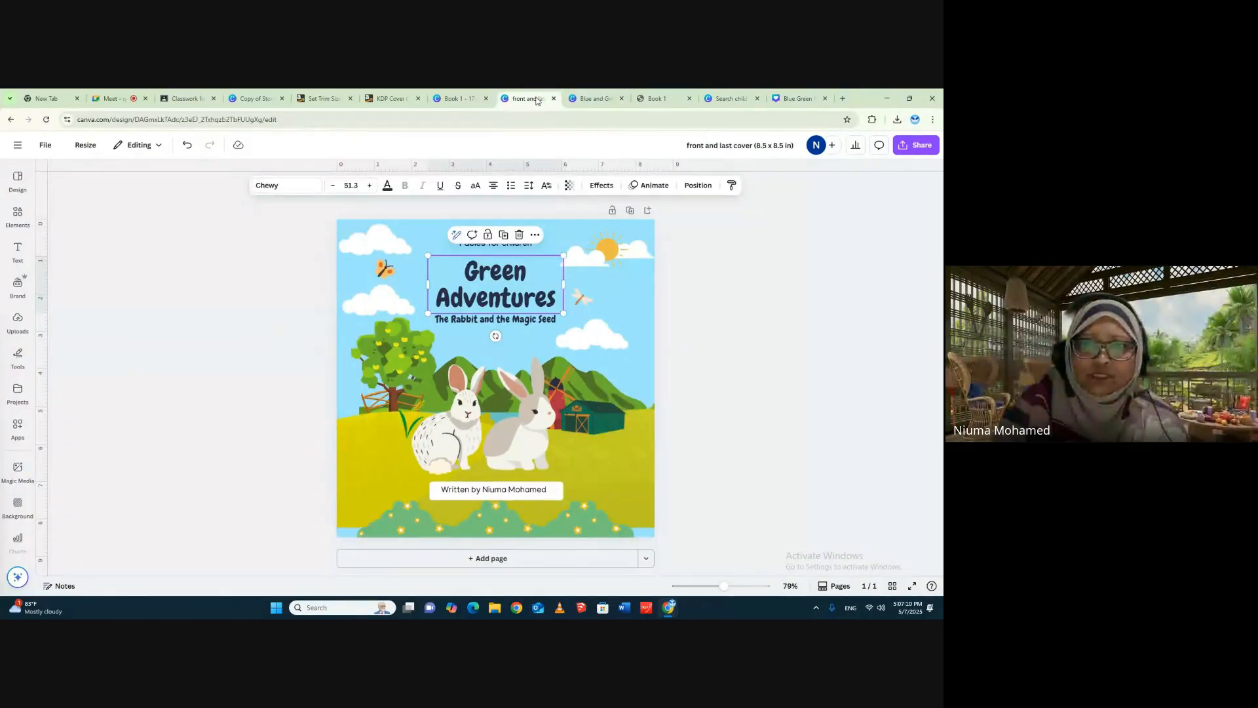
{"action": "left_click", "coordinate": [370, 187]}
{"action": "left_click", "coordinate": [370, 187]}
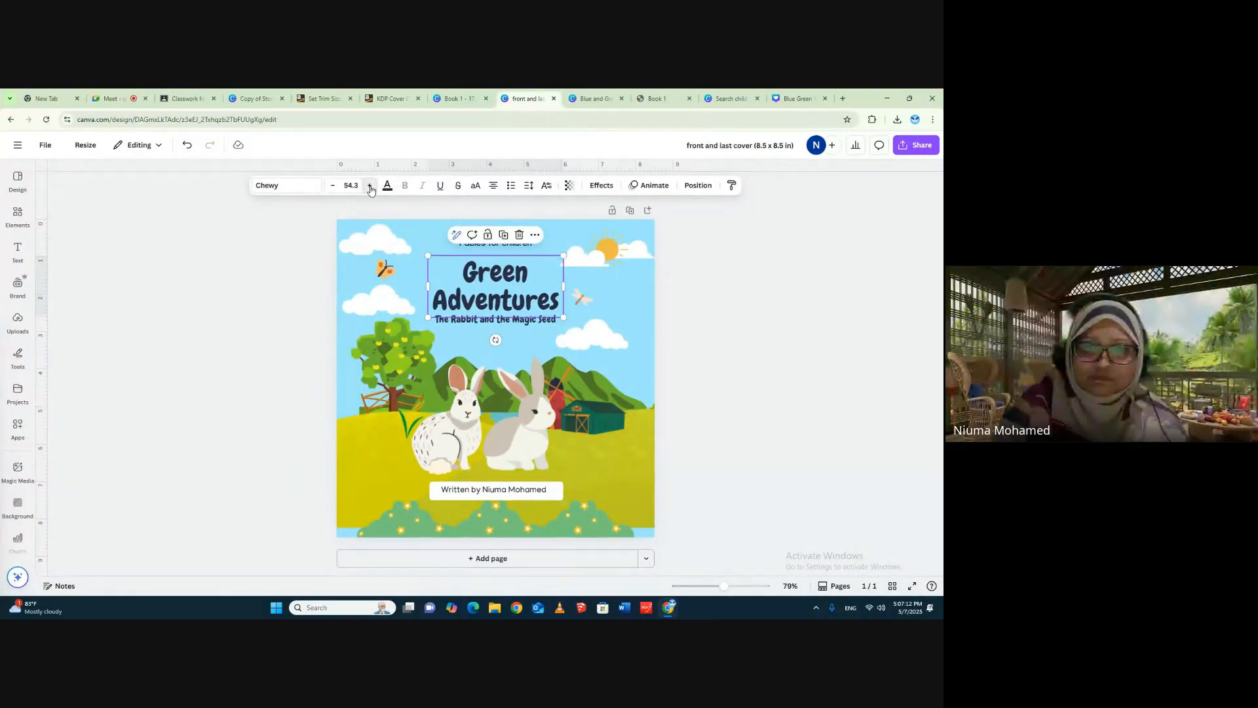
{"action": "left_click", "coordinate": [370, 186]}
{"action": "left_click", "coordinate": [370, 187]}
{"action": "left_click", "coordinate": [370, 187]}
{"action": "left_click", "coordinate": [370, 186]}
{"action": "left_click", "coordinate": [371, 187]}
{"action": "left_click", "coordinate": [370, 187]}
{"action": "left_click", "coordinate": [370, 186]}
{"action": "left_click", "coordinate": [370, 186]}
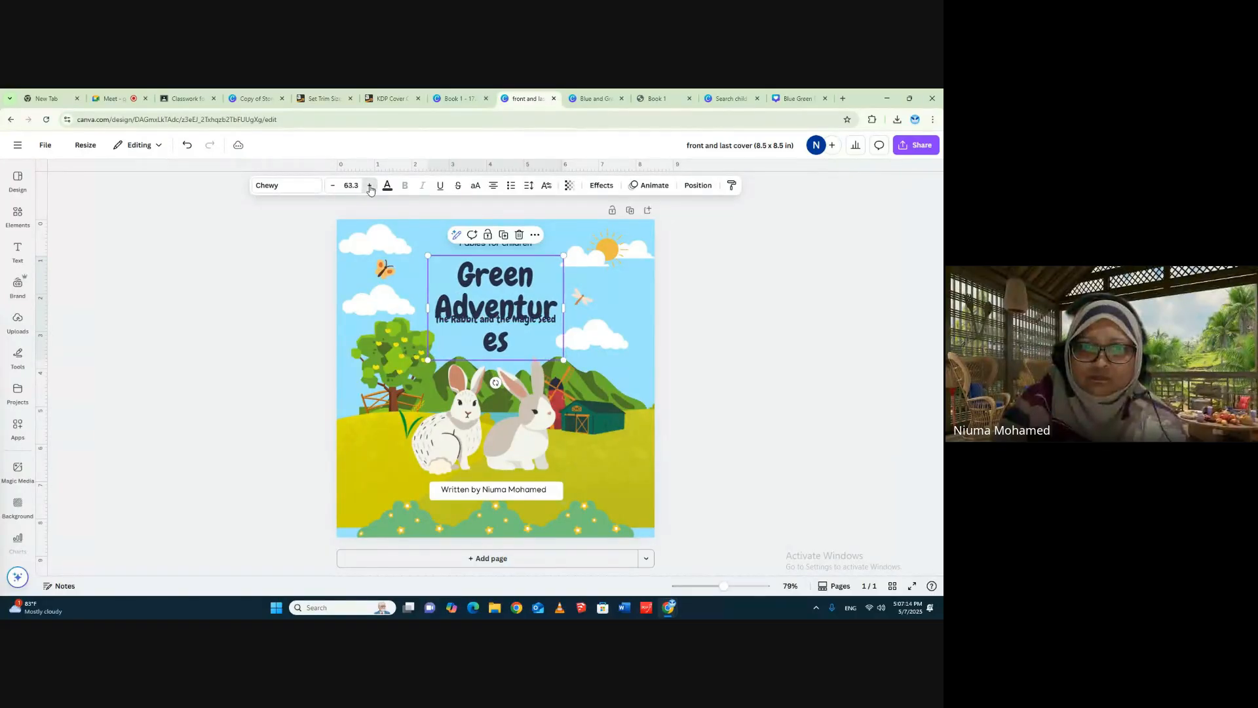
{"action": "left_click", "coordinate": [370, 187]}
- Widen the title's text box on both sides so the word "Adventures" fits on one line
{"action": "left_click_drag", "start_coordinate": [567, 307], "coordinate": [618, 303]}
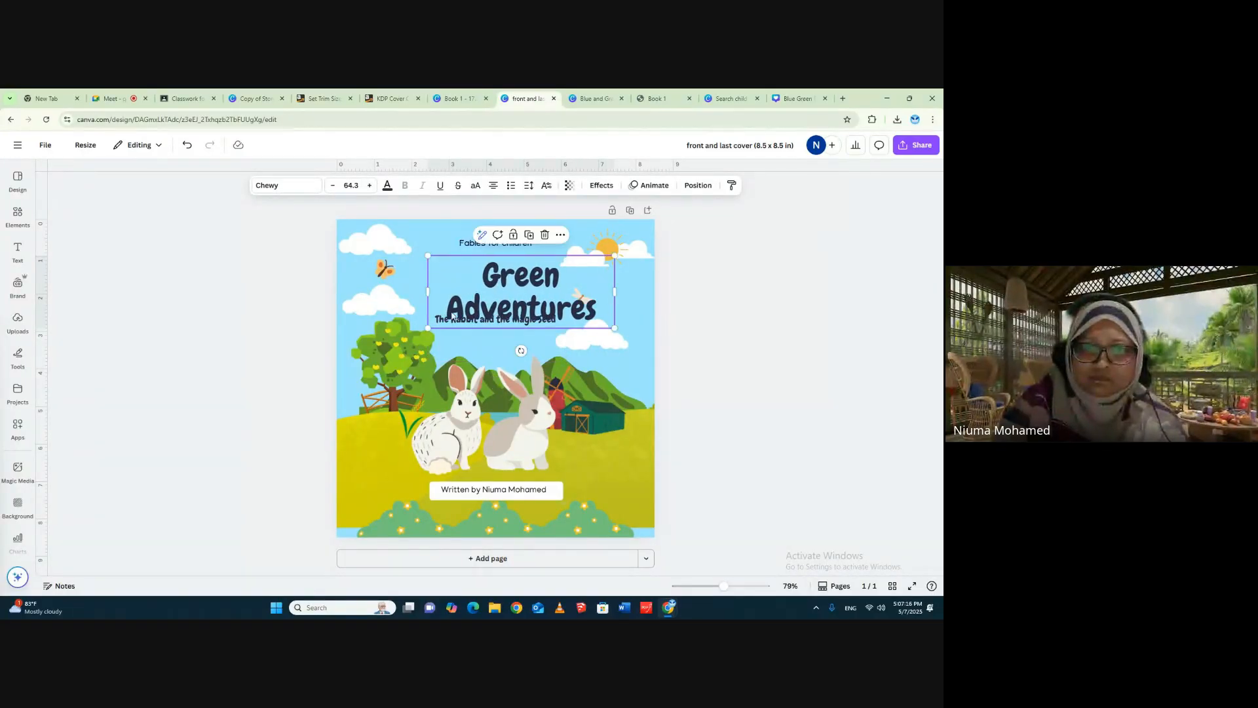
{"action": "left_click_drag", "start_coordinate": [427, 292], "coordinate": [389, 291]}
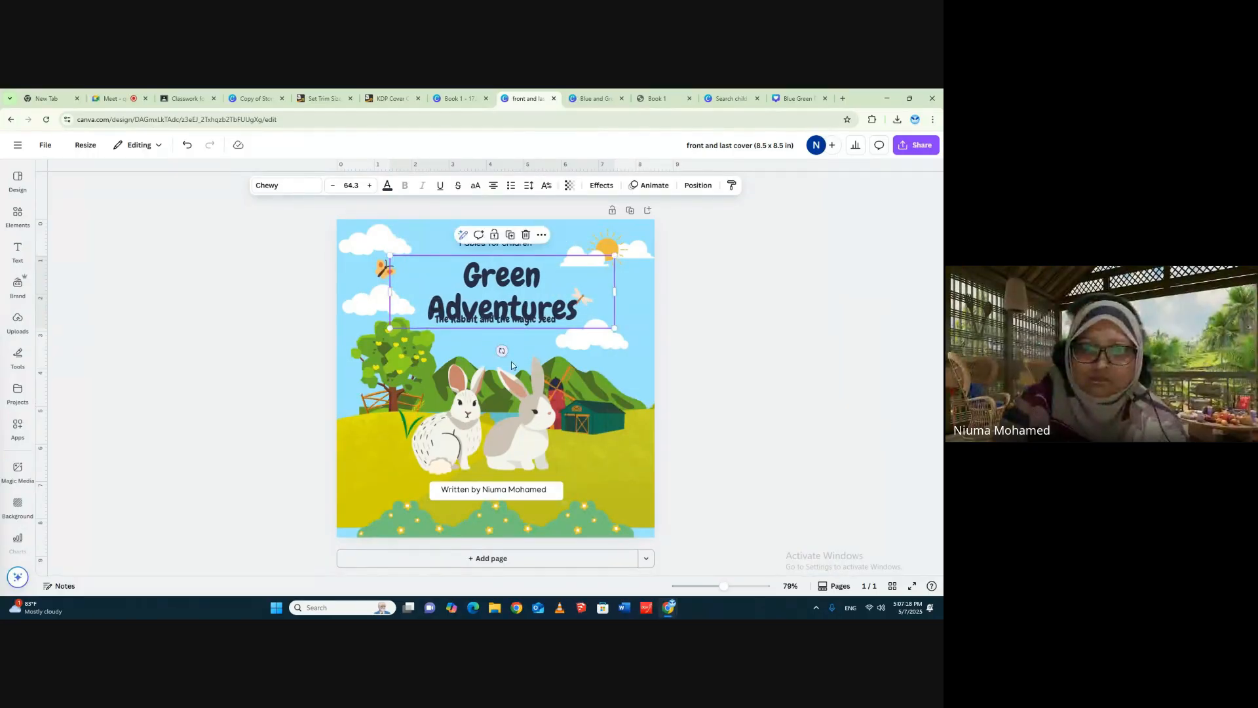
{"action": "left_click", "coordinate": [705, 343]}
- Move the subtitle "The Rabbit and the Magic Seed" down to just above the mountains, and center the title between it and "Fables for children"
{"action": "left_click", "coordinate": [517, 321]}
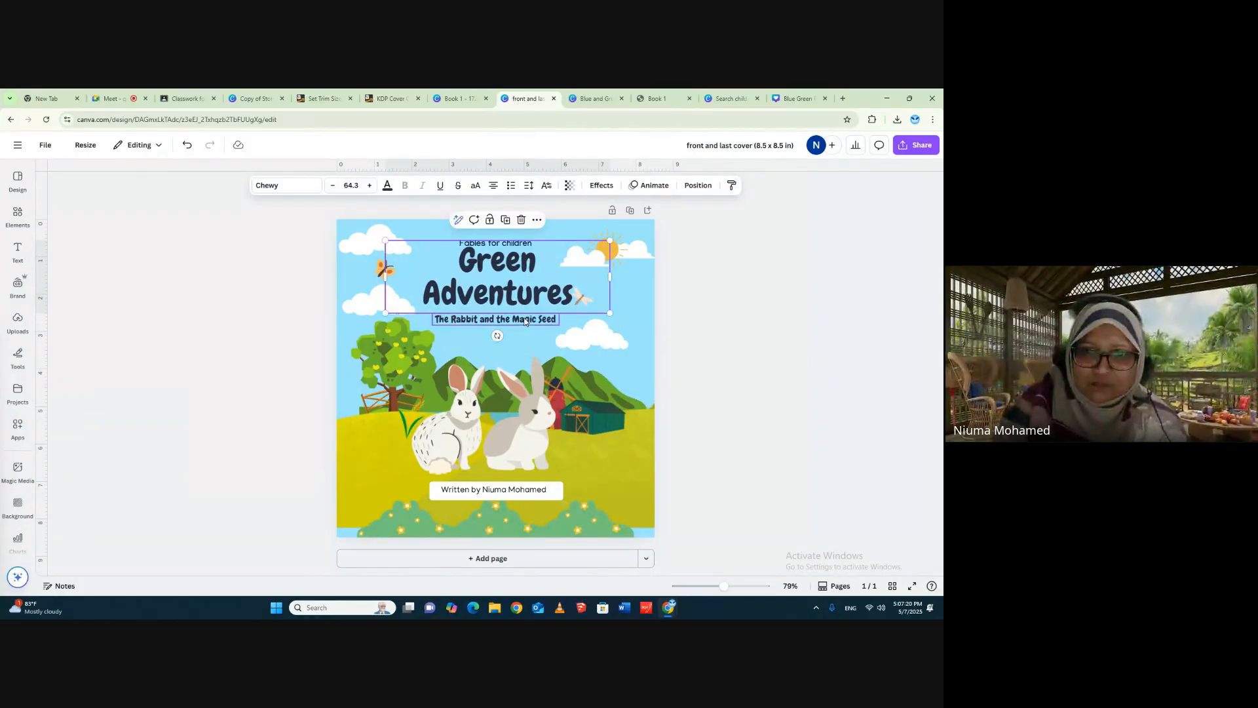
{"action": "left_click_drag", "start_coordinate": [520, 327], "coordinate": [518, 346]}
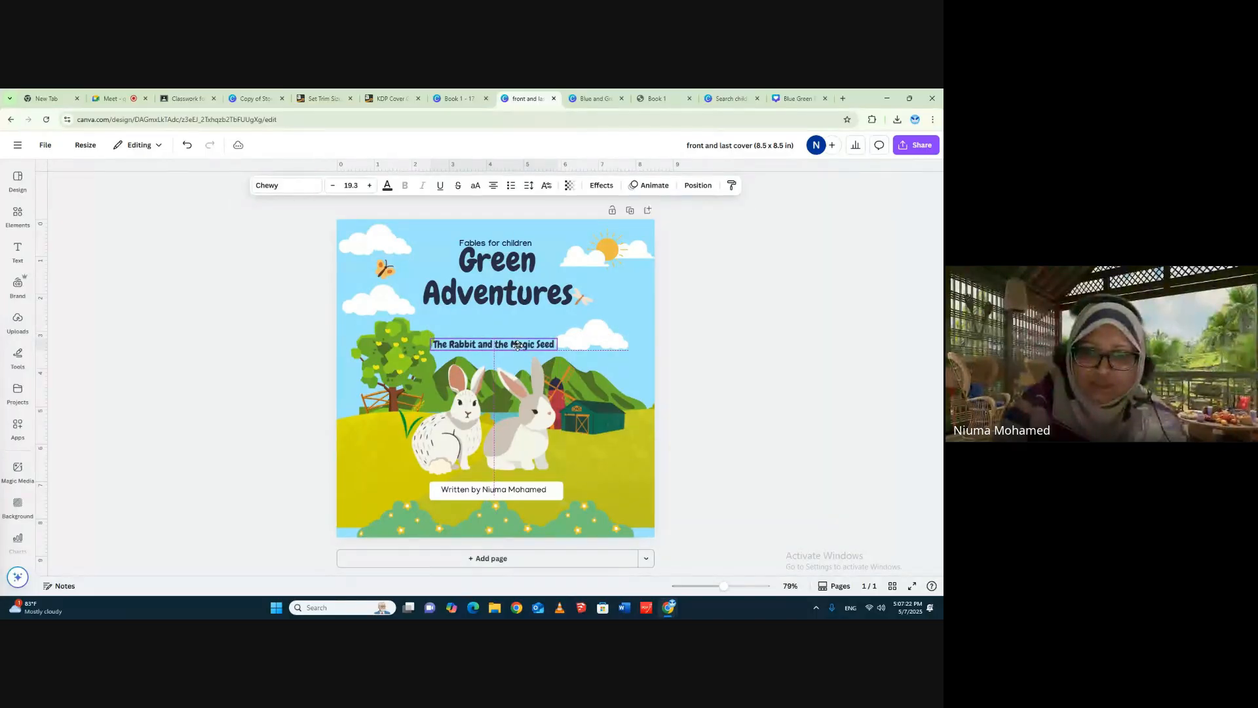
{"action": "left_click_drag", "start_coordinate": [535, 298], "coordinate": [534, 314]}
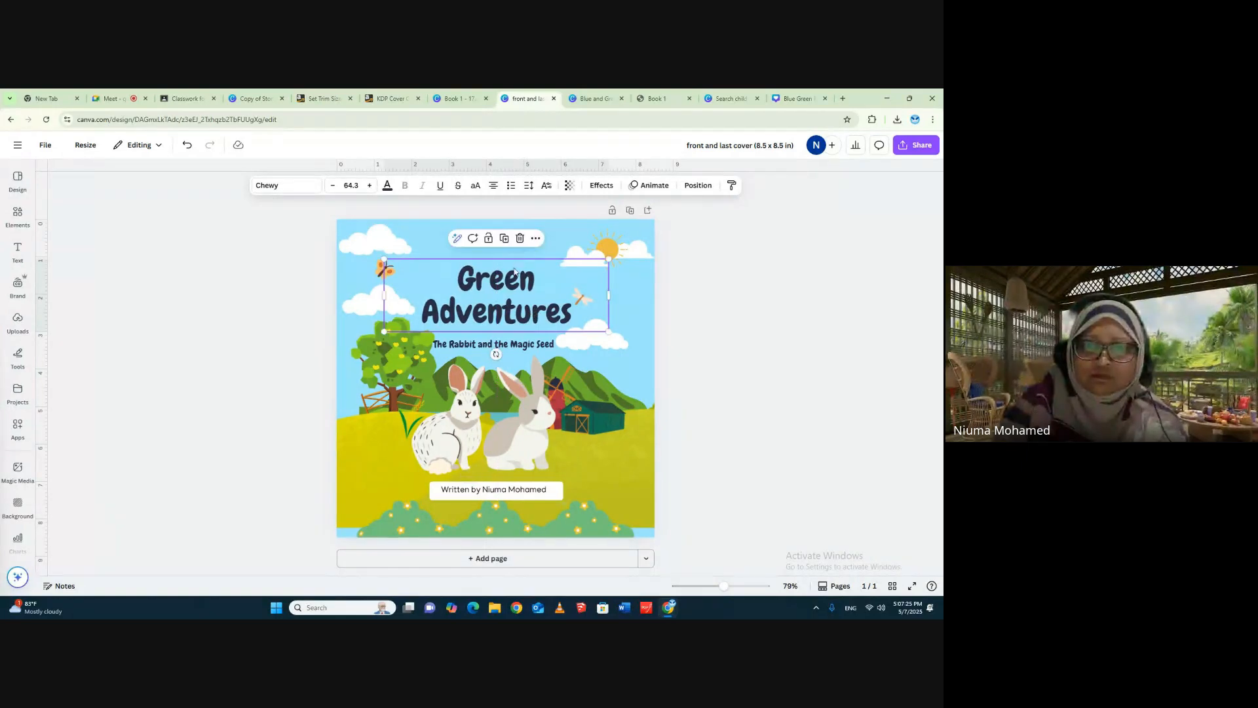
{"action": "left_click", "coordinate": [733, 265]}
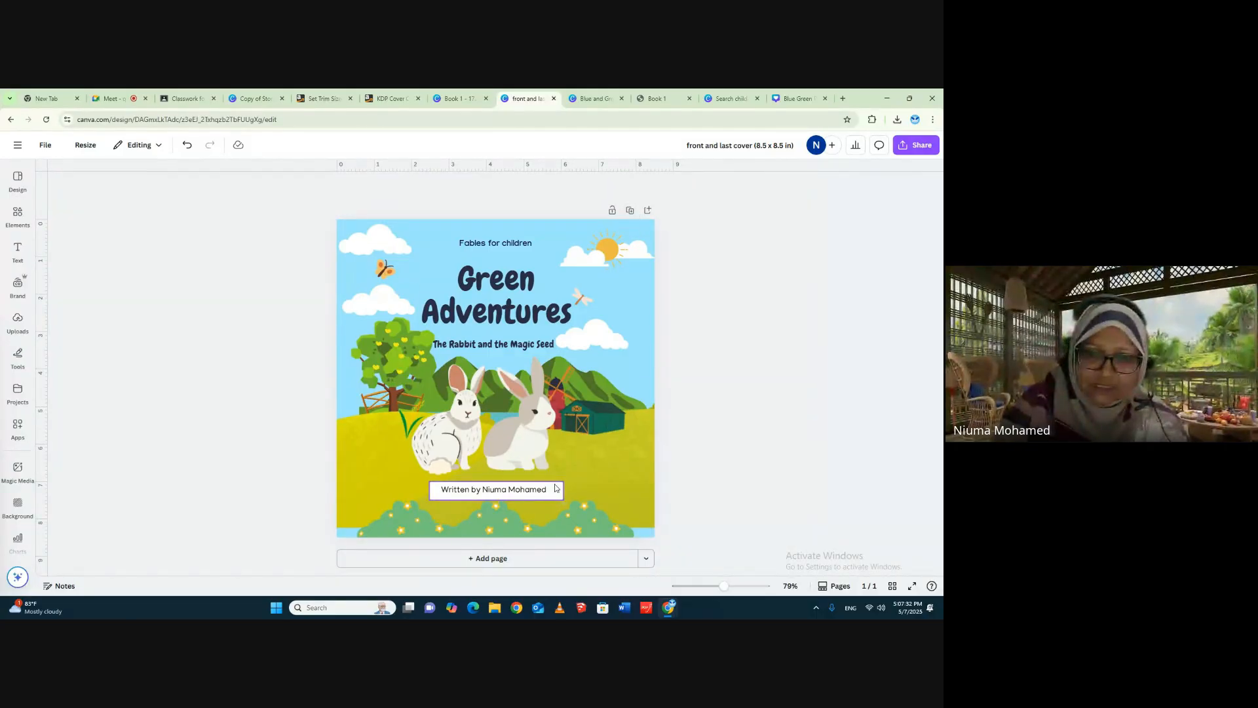
- Duplicate the finished cover page as page 2, and compare it with page 1
{"action": "left_click", "coordinate": [629, 210]}
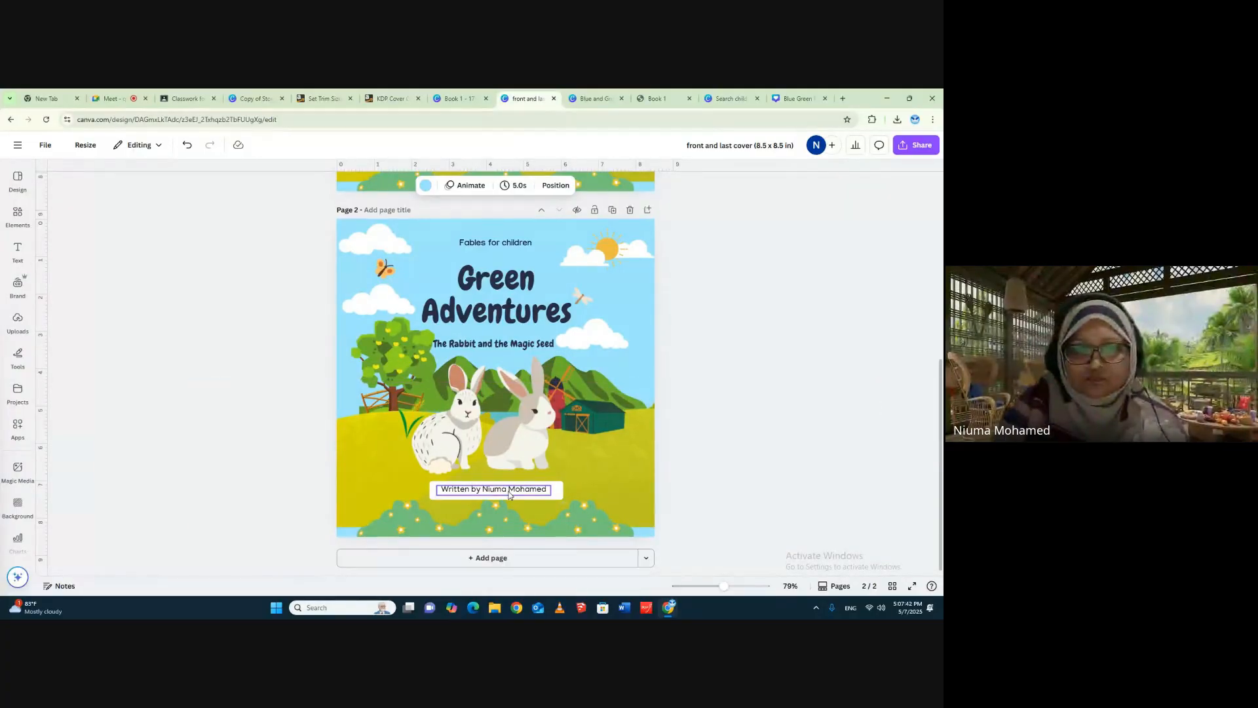
{"action": "scroll", "coordinate": [684, 262], "scroll_direction": "up", "scroll_amount": 5}
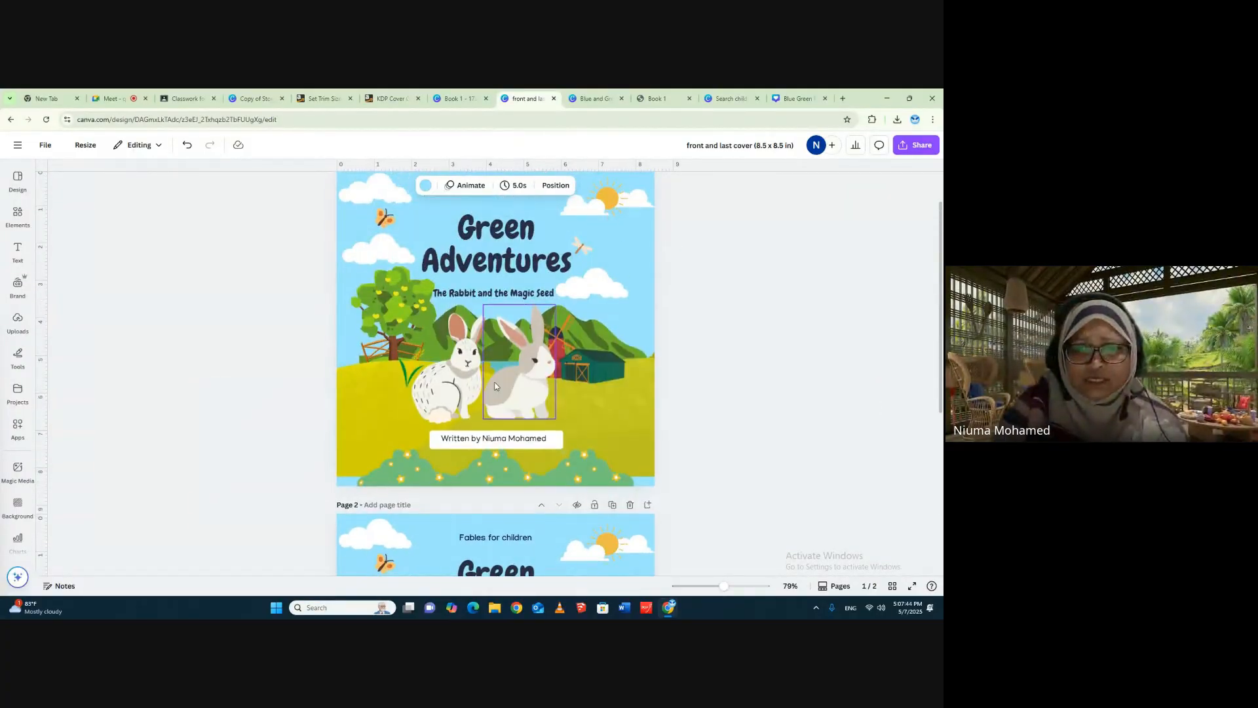
{"action": "scroll", "coordinate": [750, 361], "scroll_direction": "down", "scroll_amount": 5}
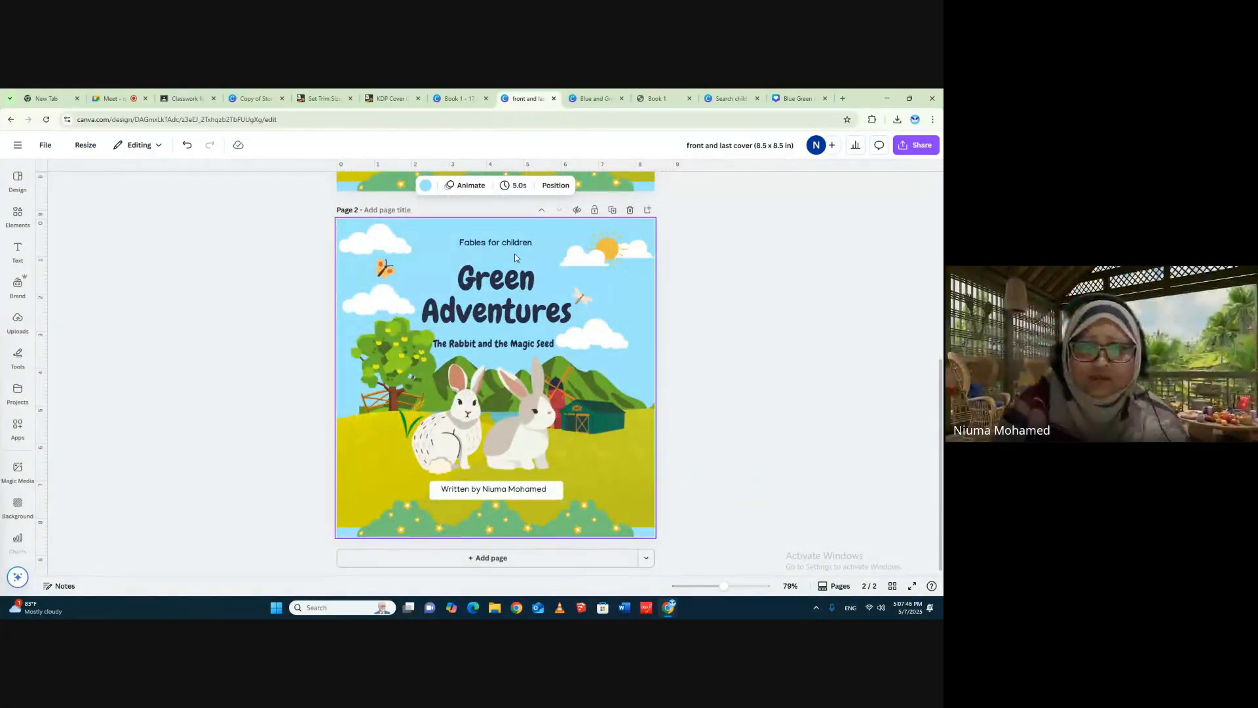
- On page 2, move the "Green Adventures" title down onto the meadow and delete both rabbits
{"action": "left_click_drag", "start_coordinate": [511, 298], "coordinate": [494, 438]}
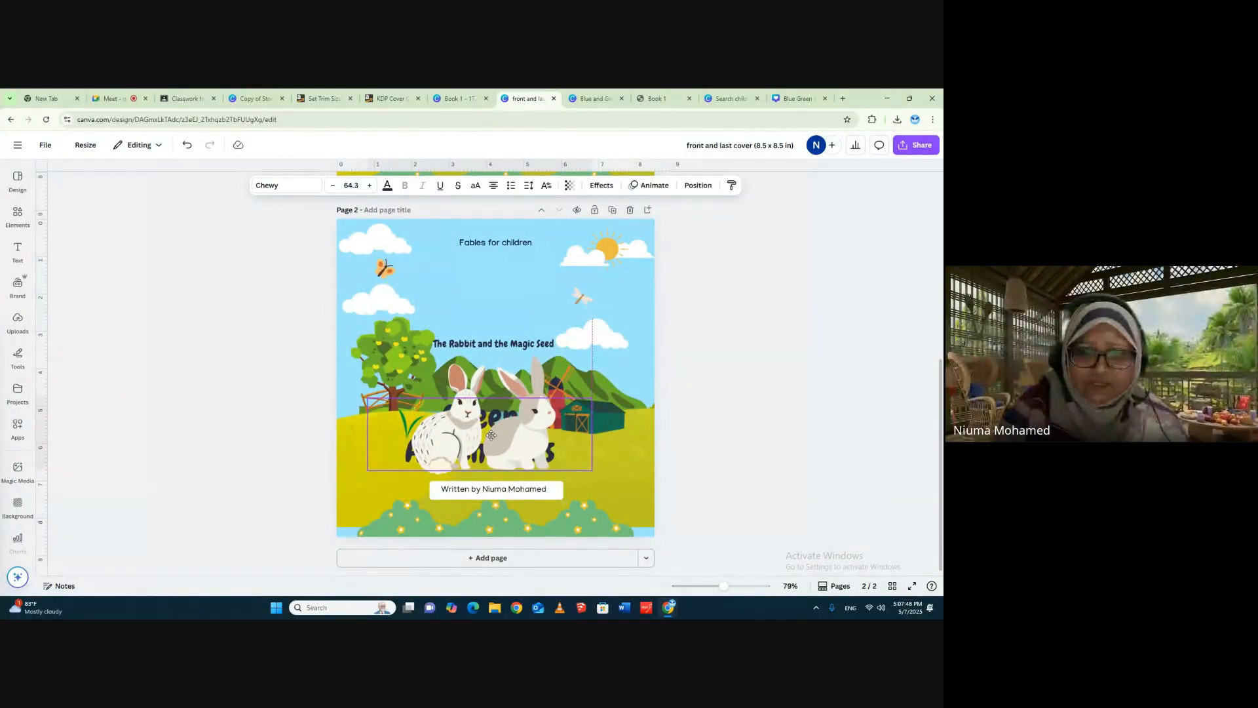
{"action": "left_click", "coordinate": [524, 444]}
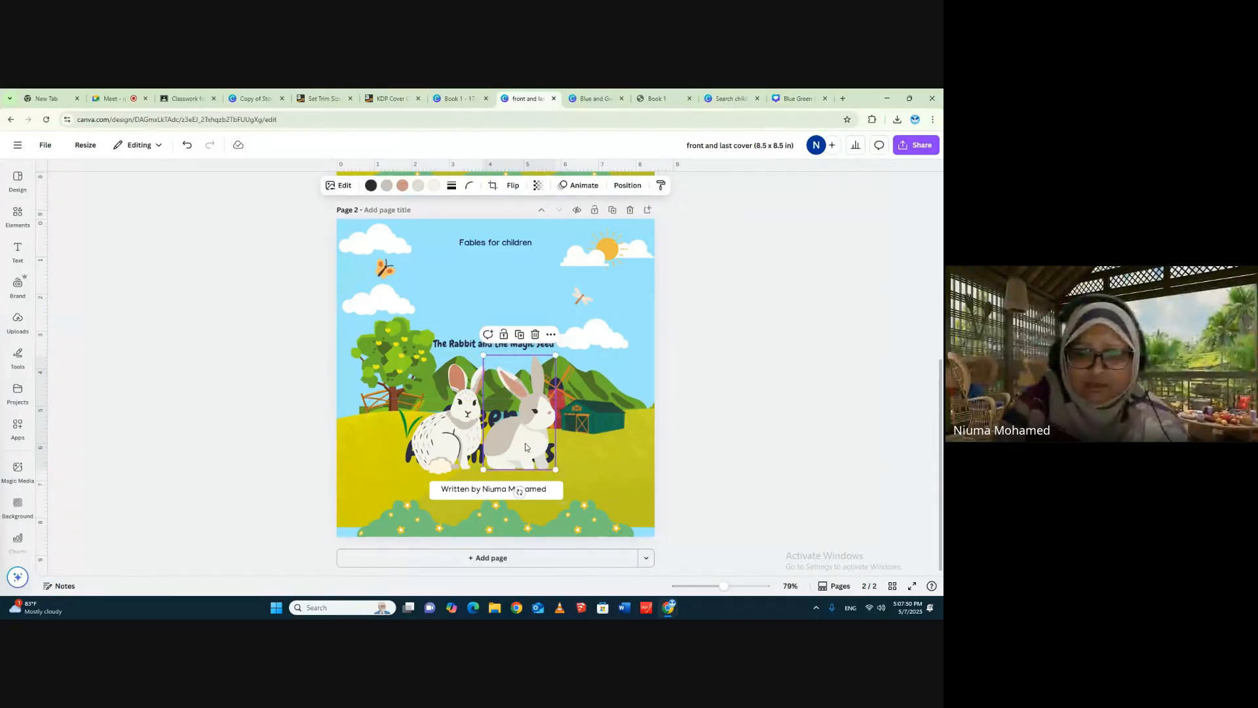
{"action": "key", "text": "Delete"}
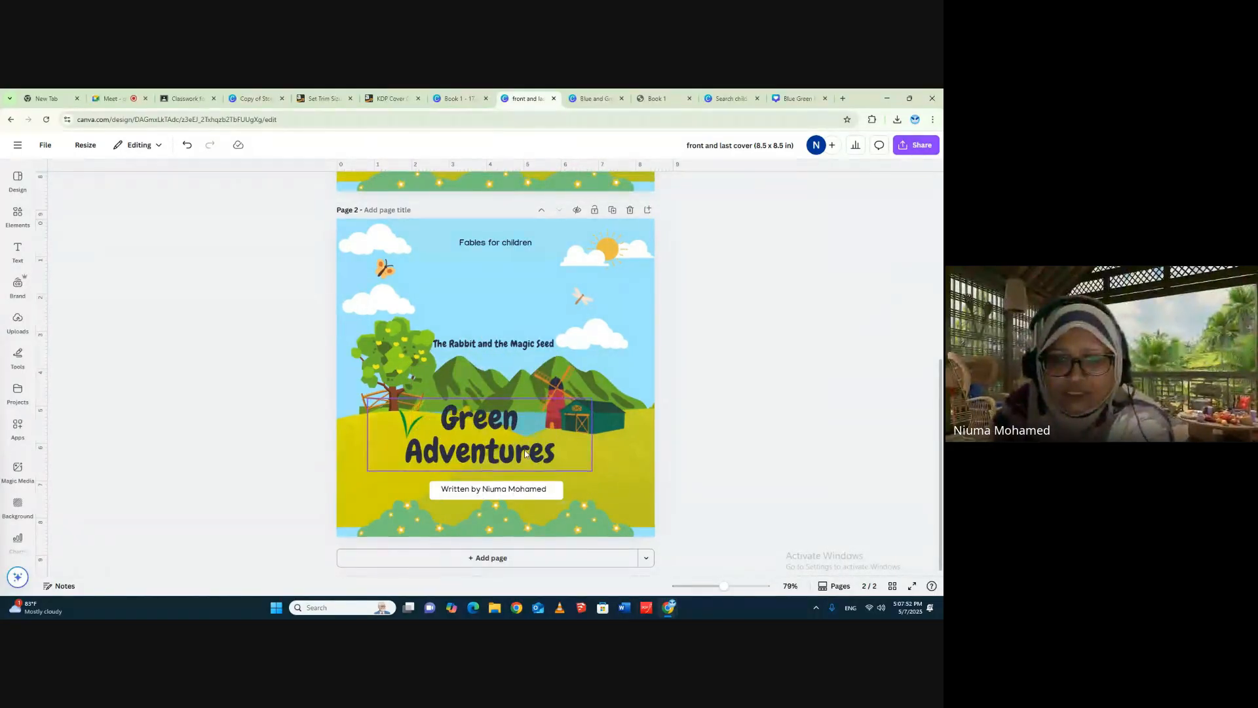
- Widen page 2's title box so "Green Adventures" fits on one line, and reduce its font size to 42.3
{"action": "left_click", "coordinate": [524, 452]}
{"action": "left_click_drag", "start_coordinate": [596, 445], "coordinate": [619, 455]}
{"action": "left_click", "coordinate": [333, 188]}
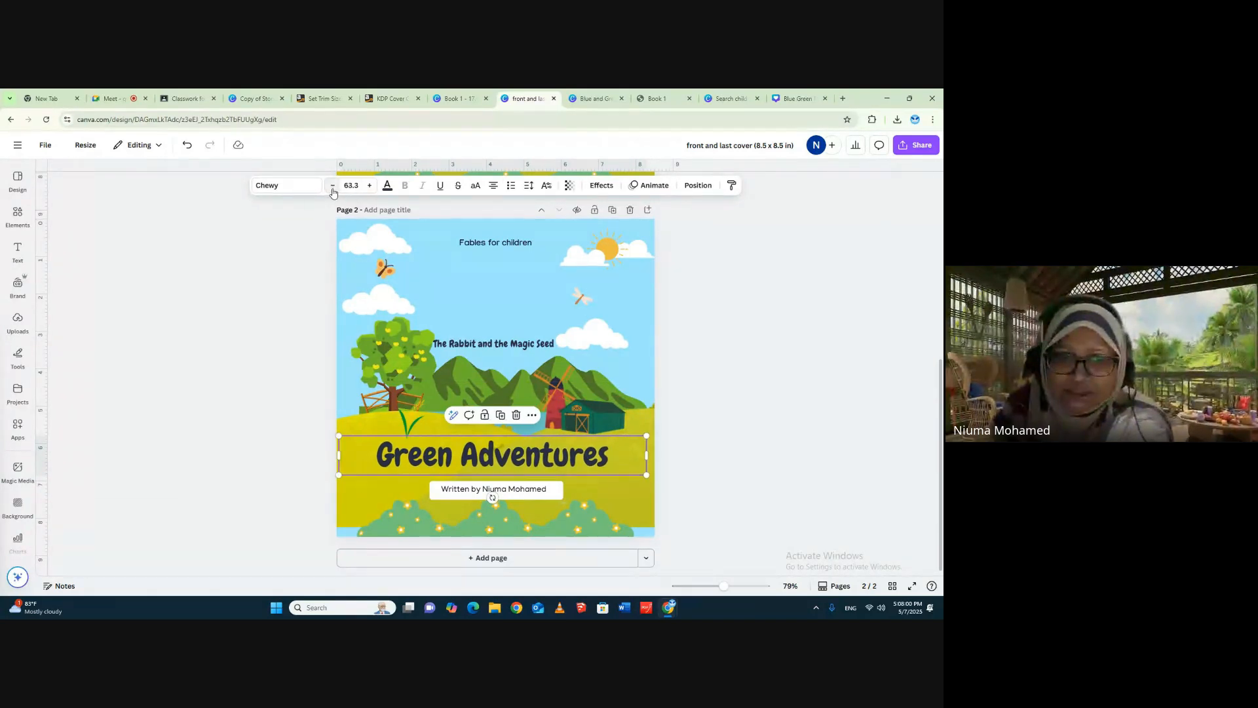
{"action": "left_click", "coordinate": [334, 188]}
{"action": "left_click", "coordinate": [333, 188]}
{"action": "left_click", "coordinate": [333, 188]}
{"action": "left_click", "coordinate": [334, 188]}
{"action": "left_click", "coordinate": [333, 188]}
{"action": "left_click", "coordinate": [333, 188]}
{"action": "left_click", "coordinate": [334, 188]}
{"action": "left_click", "coordinate": [334, 188]}
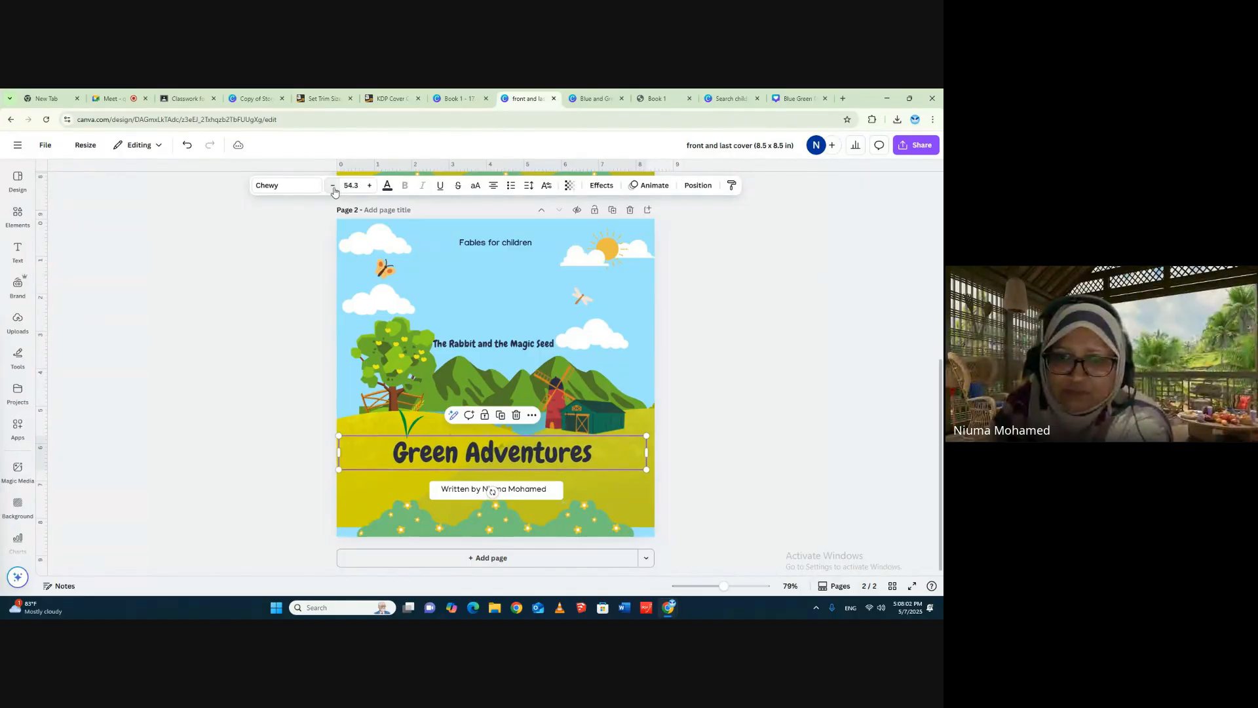
{"action": "left_click", "coordinate": [333, 188]}
{"action": "left_click", "coordinate": [334, 188]}
{"action": "left_click", "coordinate": [334, 188]}
{"action": "left_click", "coordinate": [334, 188]}
{"action": "left_click", "coordinate": [334, 188]}
{"action": "left_click", "coordinate": [333, 188]}
{"action": "left_click", "coordinate": [333, 188]}
{"action": "left_click", "coordinate": [333, 188]}
{"action": "left_click", "coordinate": [334, 188]}
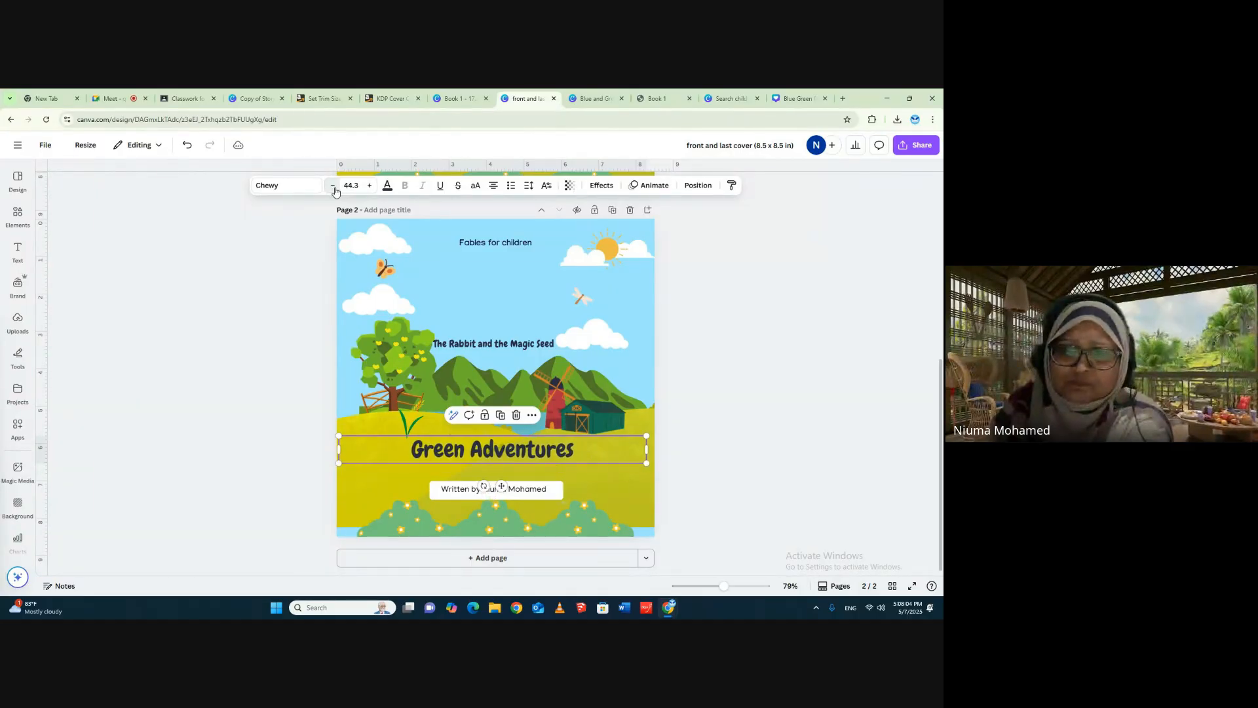
{"action": "left_click", "coordinate": [333, 188]}
{"action": "left_click", "coordinate": [334, 188]}
{"action": "left_click", "coordinate": [714, 369]}
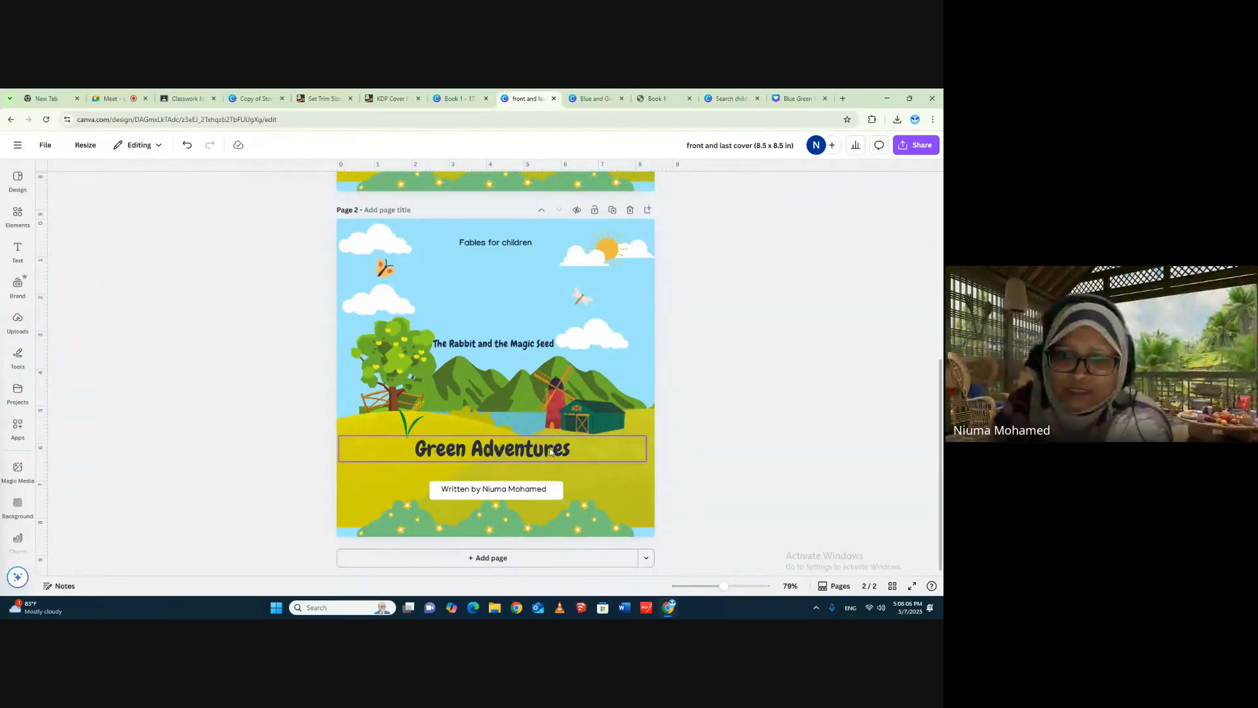
- Move page 2's title onto the flowering bushes below the author box, and narrow its text box
{"action": "left_click_drag", "start_coordinate": [550, 451], "coordinate": [545, 517]}
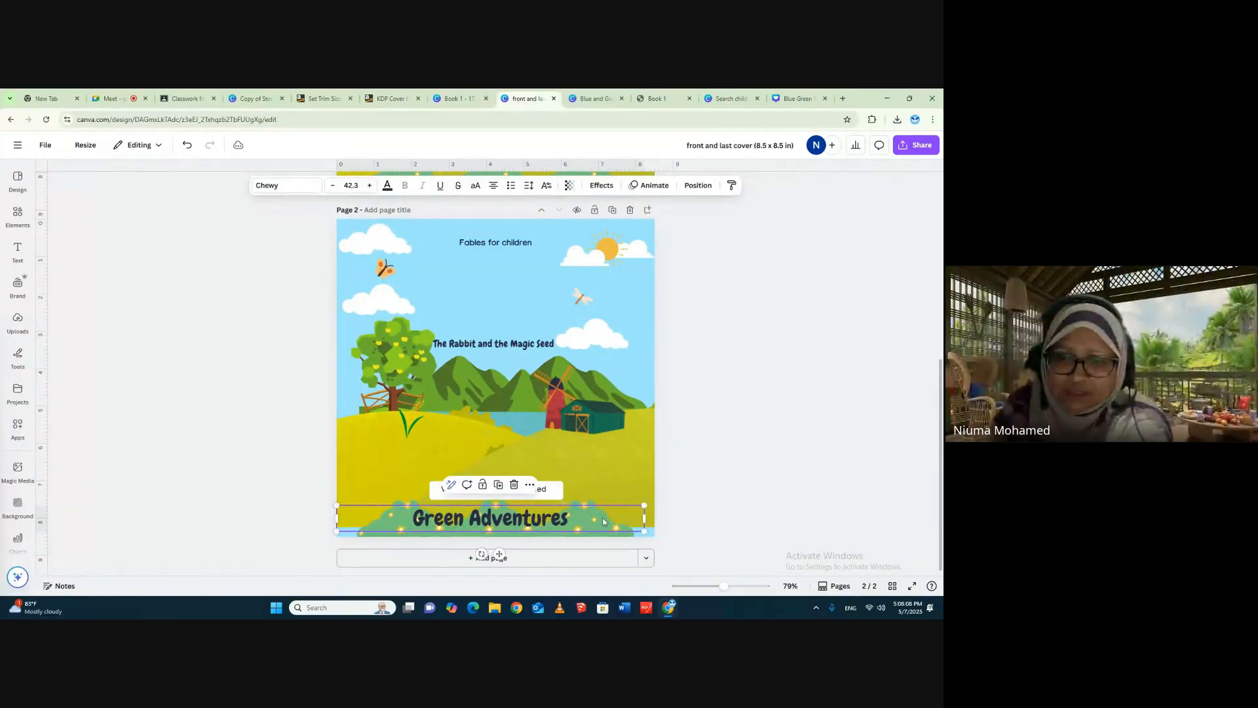
{"action": "left_click_drag", "start_coordinate": [644, 519], "coordinate": [524, 518]}
{"action": "left_click", "coordinate": [732, 447]}
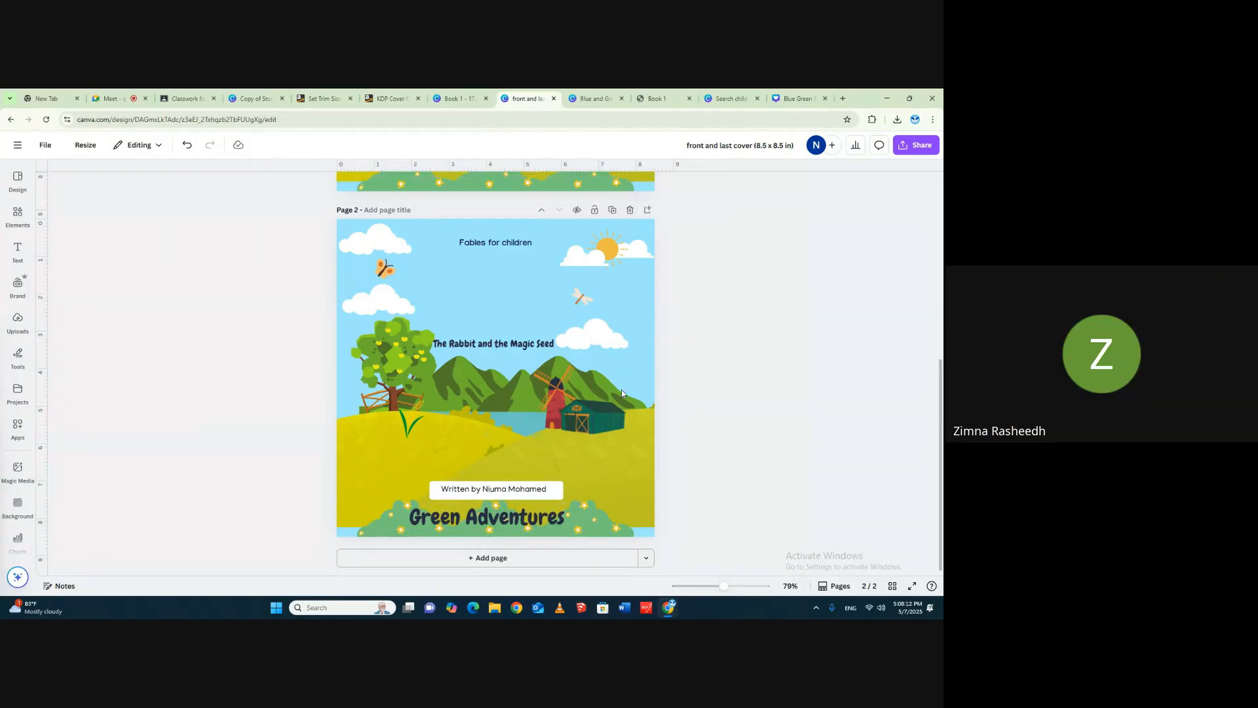
- Move page 2's subtitle and "Fables for children" down onto the meadow, stacked and centered just above the author box
{"action": "left_click_drag", "start_coordinate": [511, 348], "coordinate": [520, 463]}
{"action": "left_click", "coordinate": [502, 243]}
{"action": "left_click_drag", "start_coordinate": [502, 242], "coordinate": [497, 472]}
{"action": "left_click", "coordinate": [714, 391]}
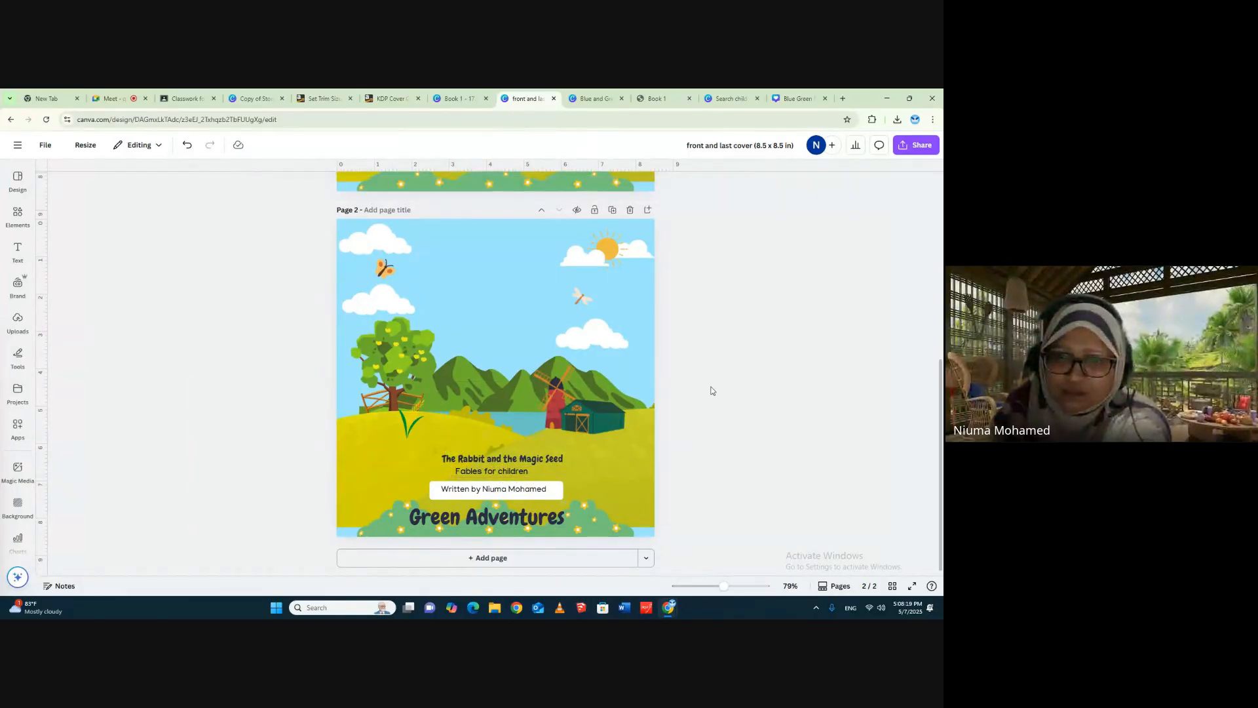
{"action": "left_click", "coordinate": [498, 457]}
{"action": "left_click_drag", "start_coordinate": [498, 457], "coordinate": [490, 470]}
{"action": "left_click", "coordinate": [753, 387]}
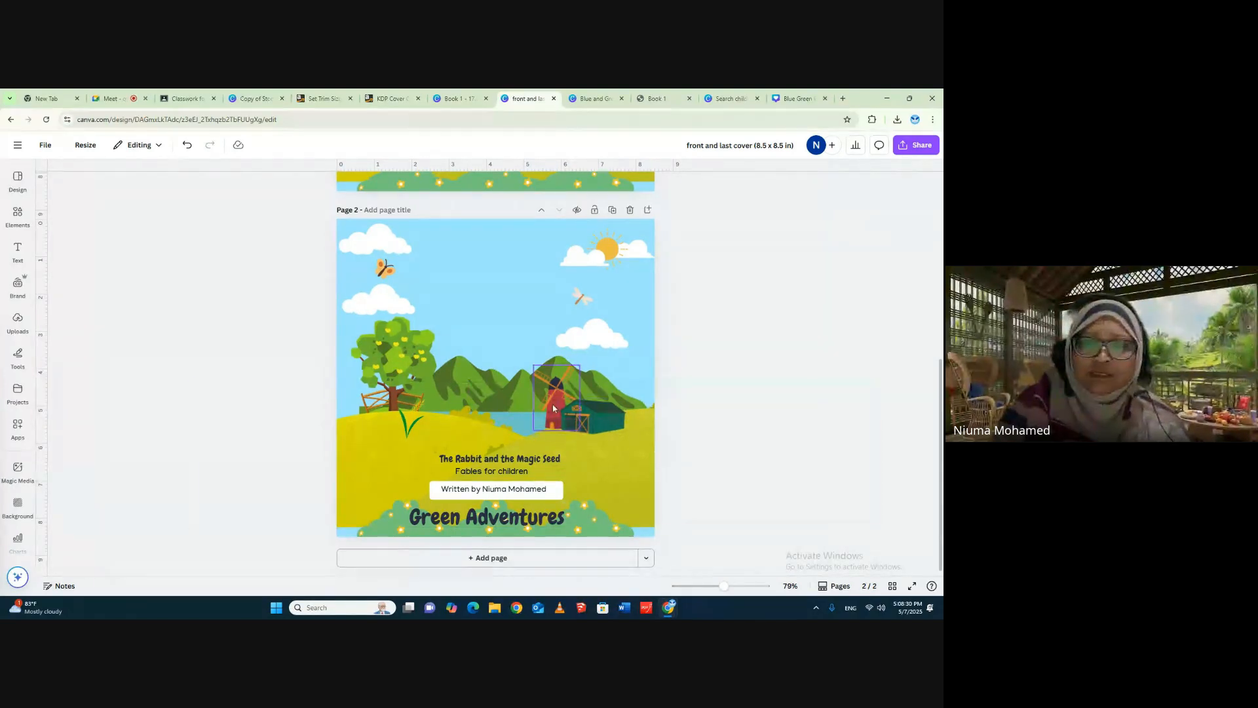
- Move page 2's orange butterfly and white dragonfly inward to the open sky above the mountains
{"action": "left_click_drag", "start_coordinate": [390, 269], "coordinate": [462, 319]}
{"action": "left_click_drag", "start_coordinate": [581, 296], "coordinate": [510, 335]}
{"action": "left_click", "coordinate": [720, 287]}
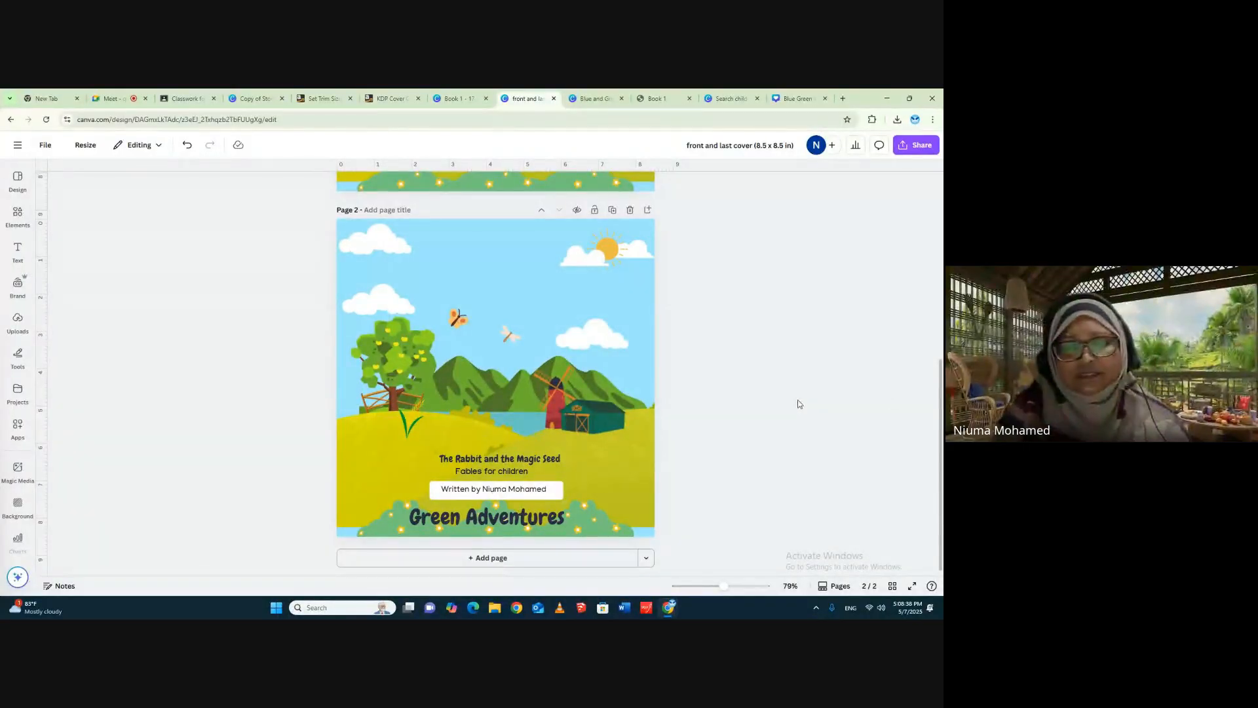
- Download only page 1 of the cover design as a PNG
{"action": "scroll", "coordinate": [903, 395], "scroll_direction": "up", "scroll_amount": 5}
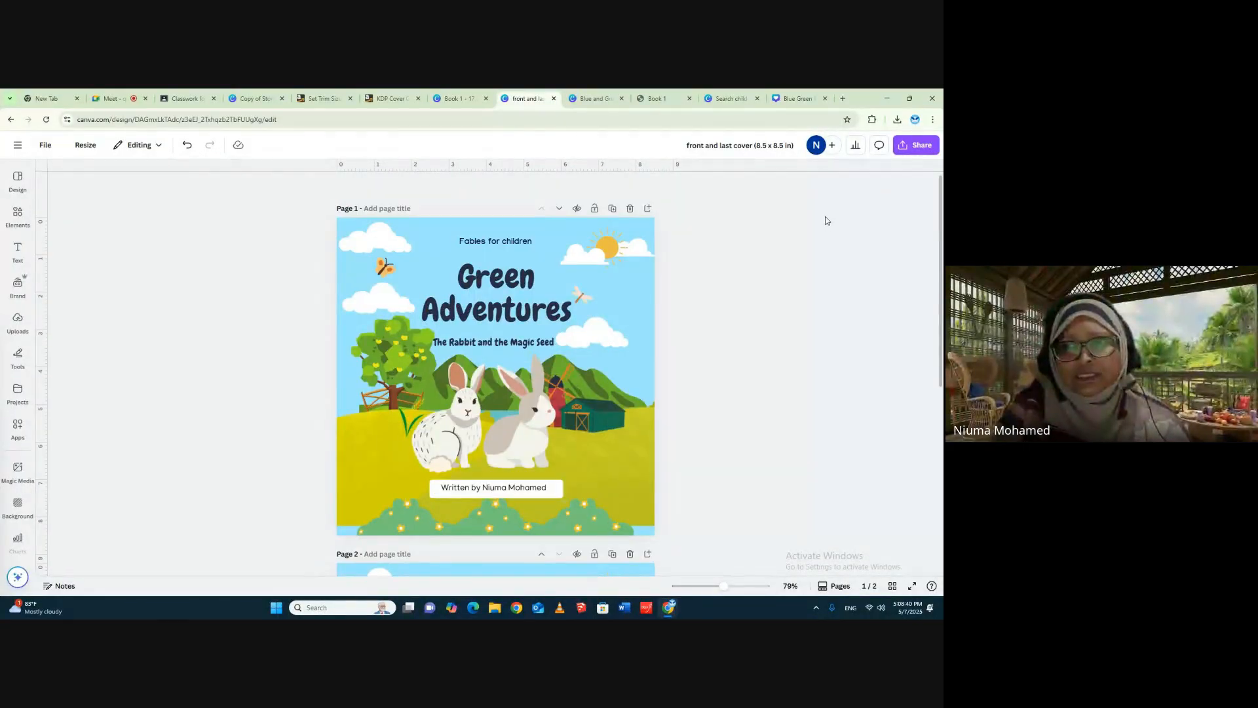
{"action": "left_click", "coordinate": [905, 146]}
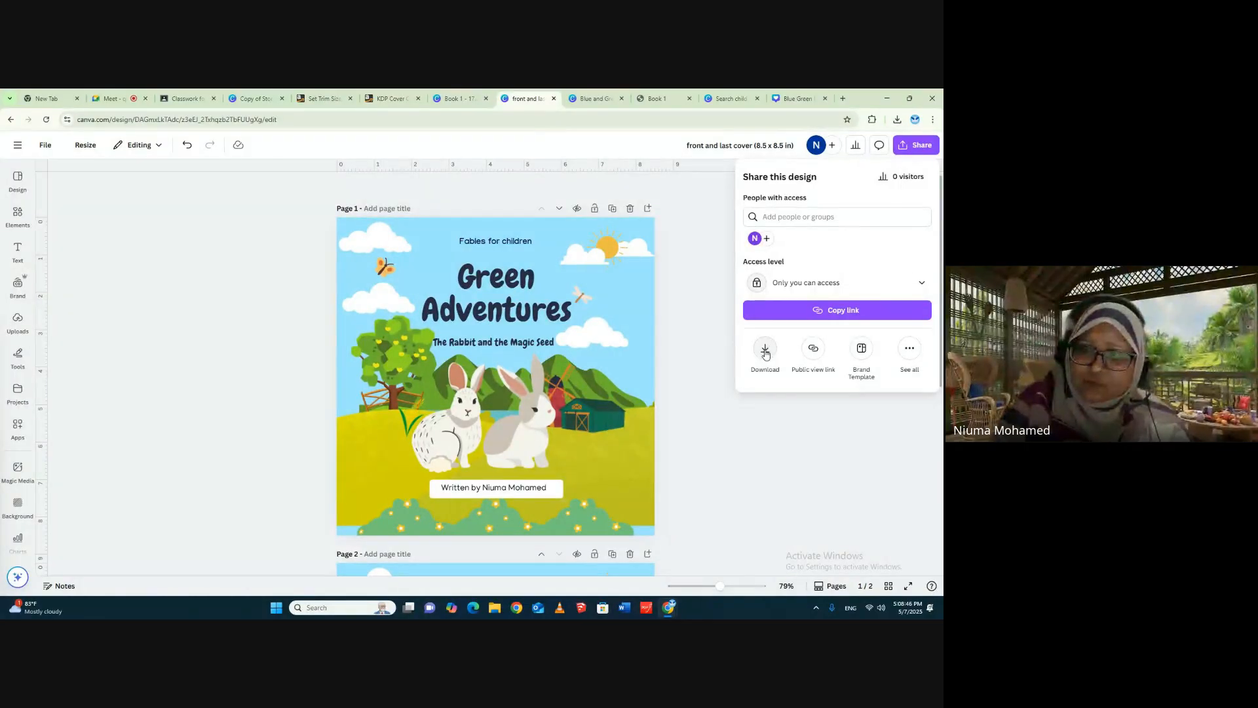
{"action": "left_click", "coordinate": [766, 349]}
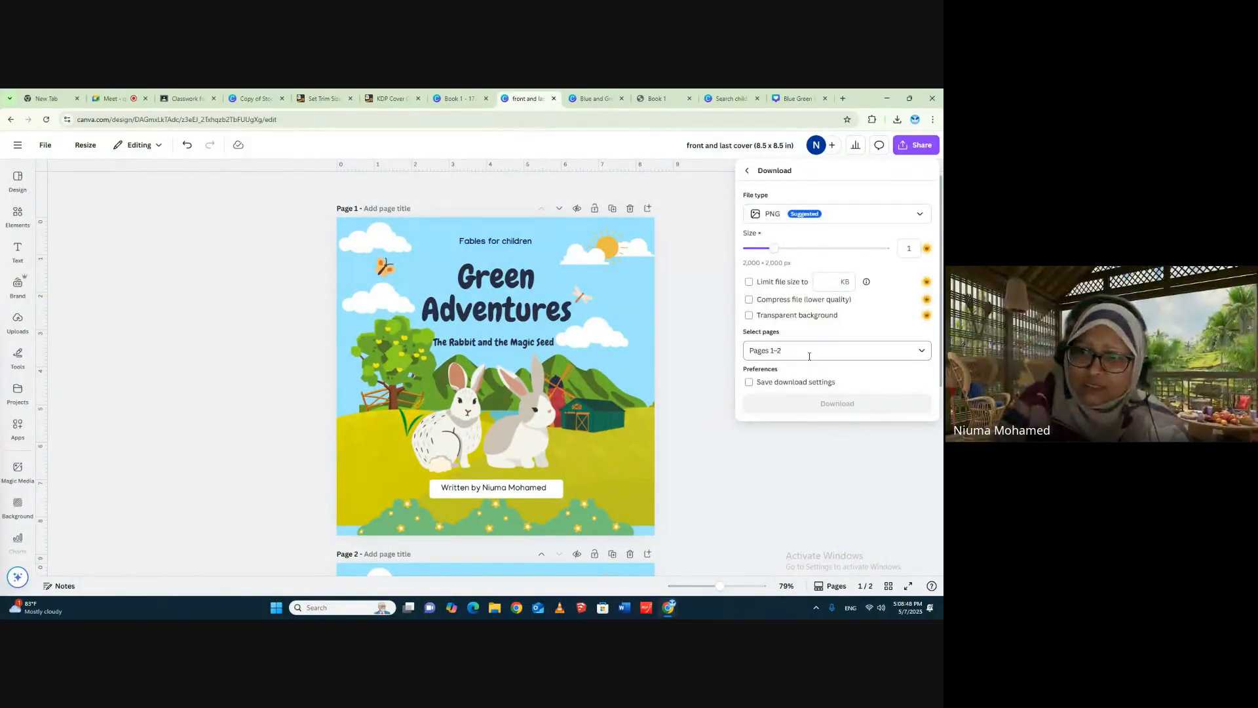
{"action": "left_click", "coordinate": [921, 352]}
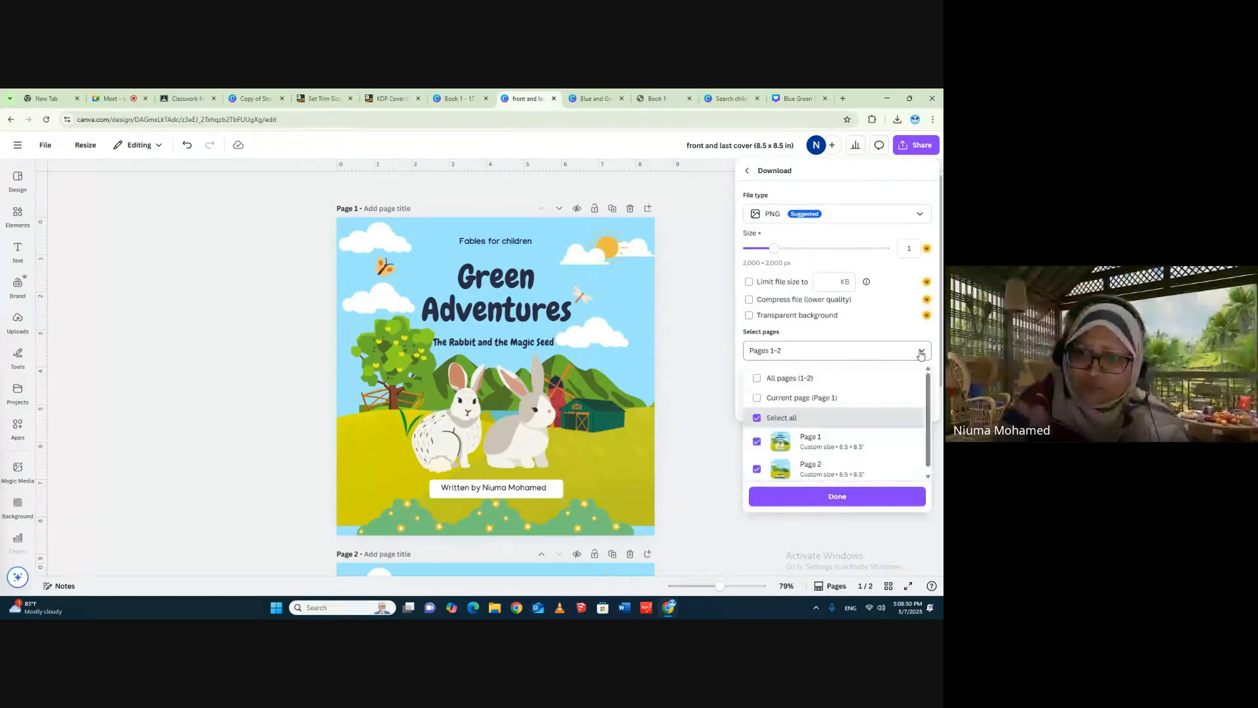
{"action": "left_click", "coordinate": [757, 418]}
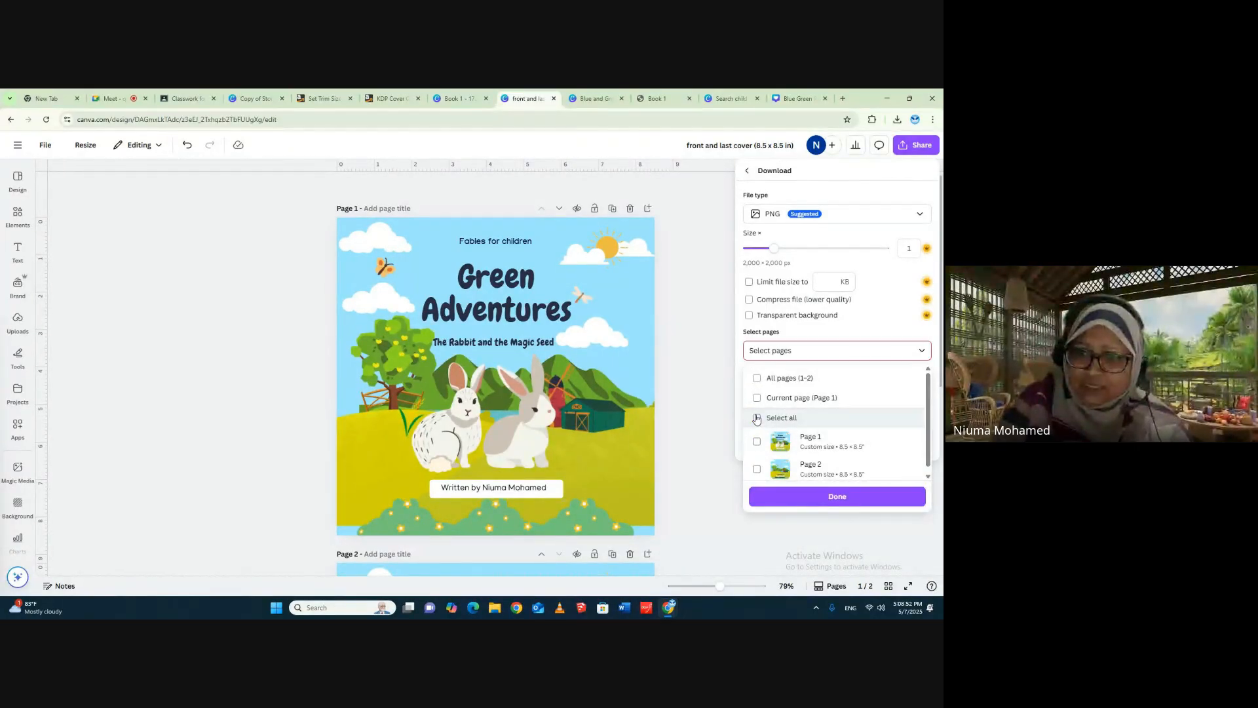
{"action": "left_click", "coordinate": [757, 443]}
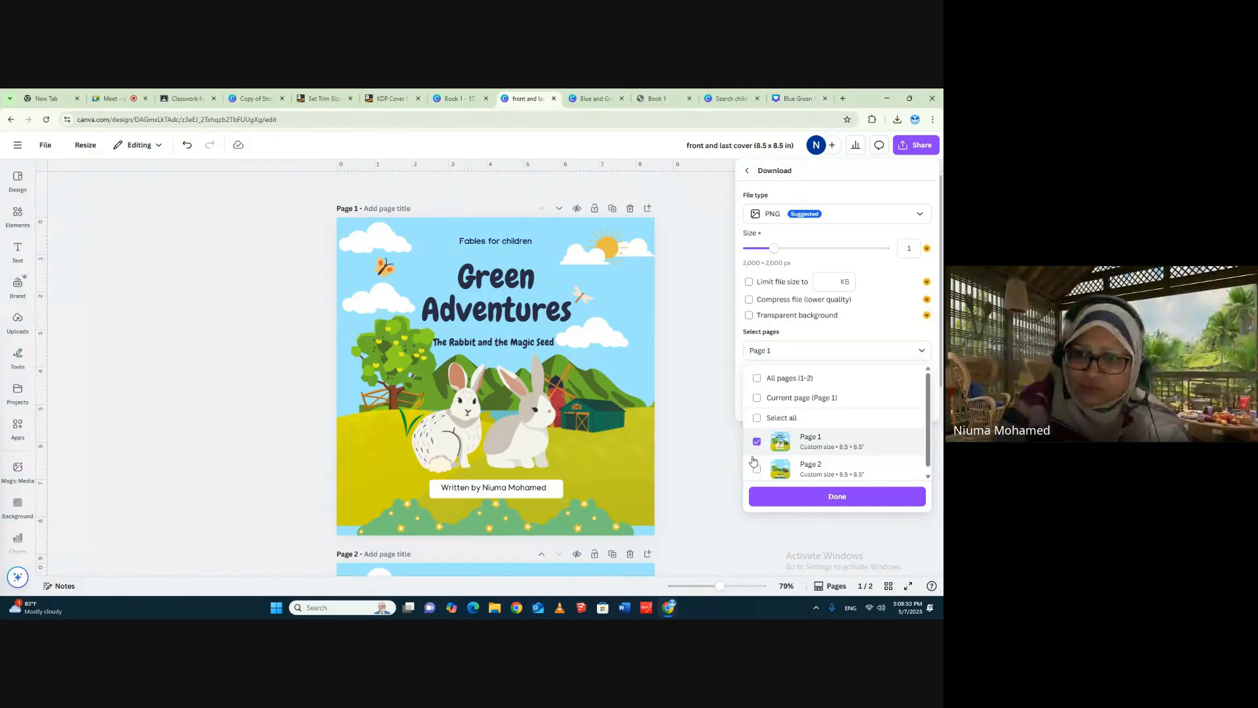
{"action": "left_click", "coordinate": [831, 498]}
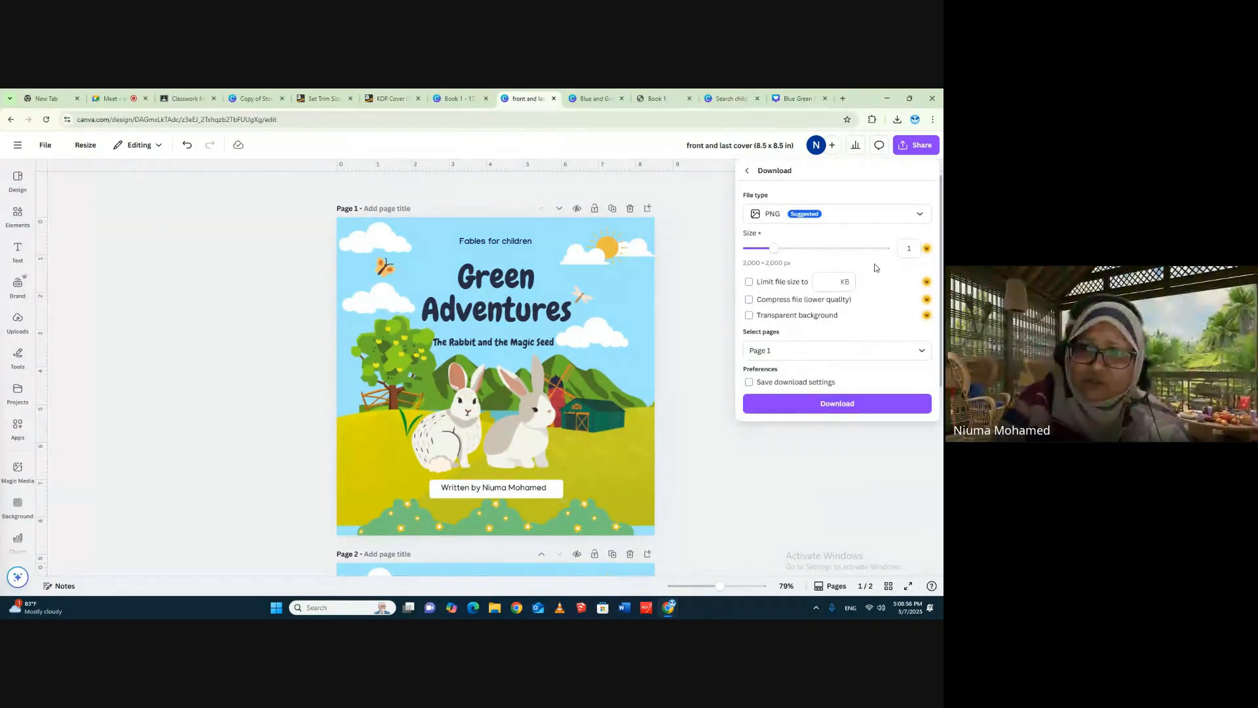
{"action": "left_click", "coordinate": [837, 404]}
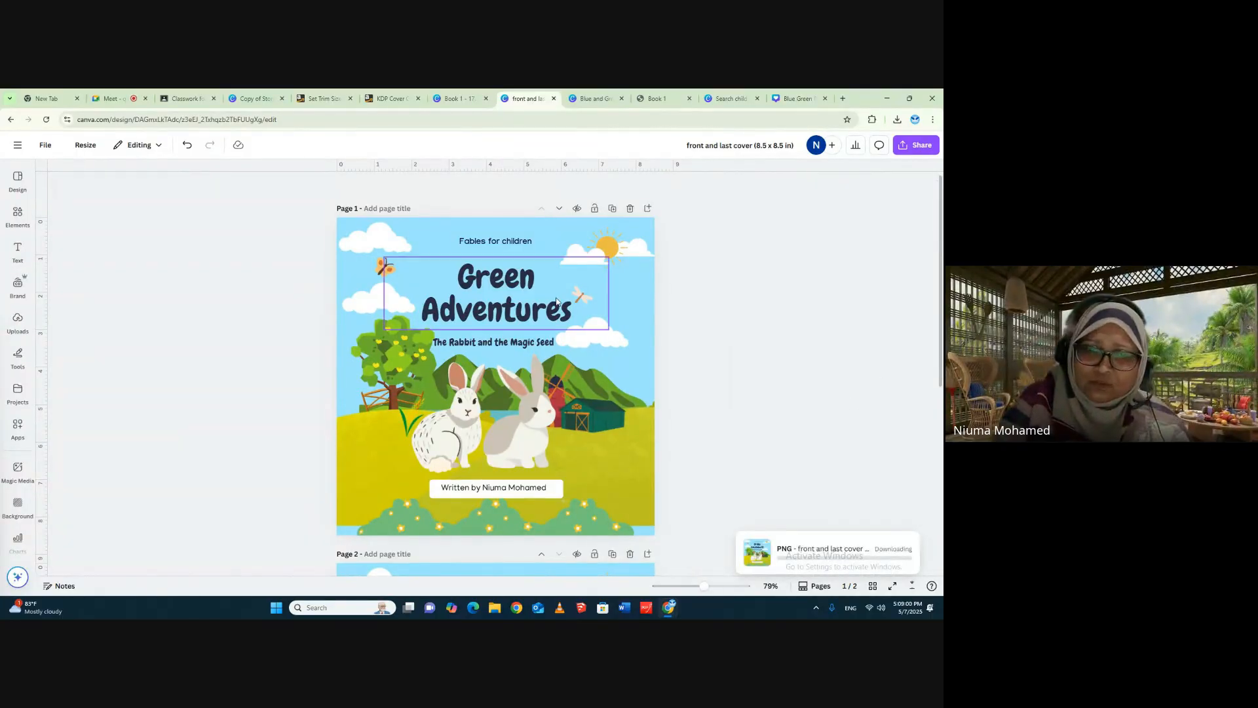
- Download only page 2 of the cover design as a PNG
{"action": "left_click", "coordinate": [905, 146]}
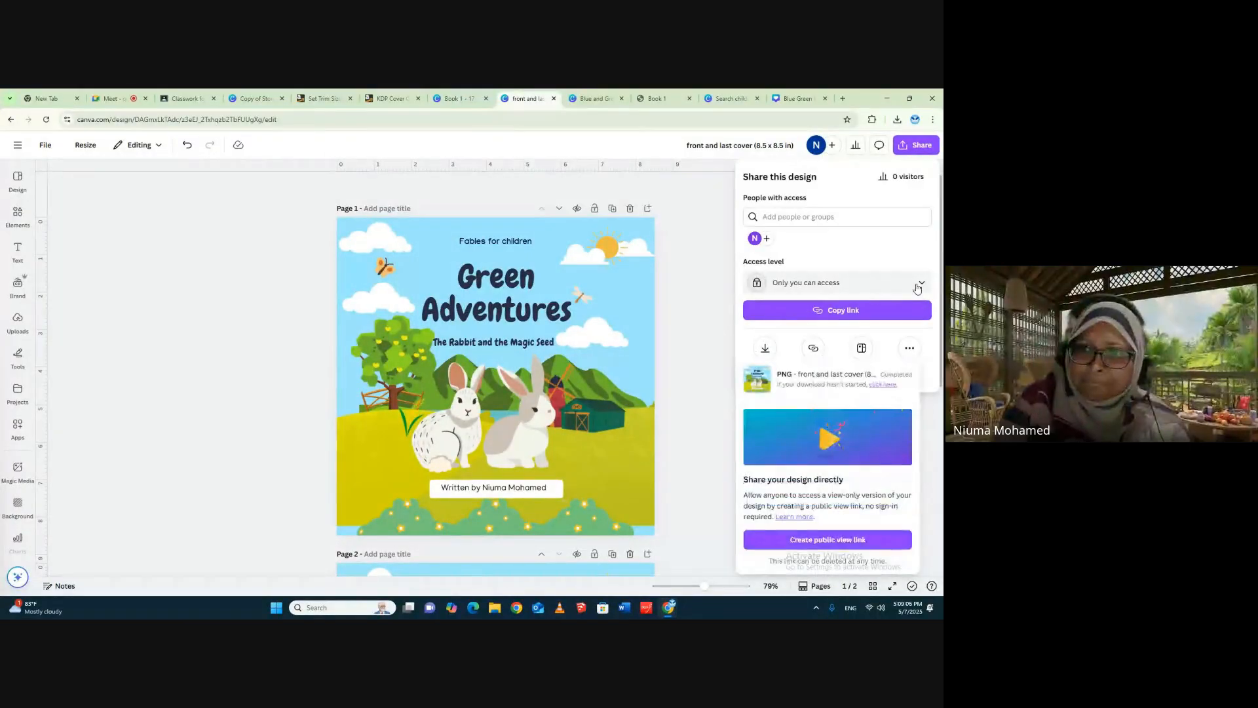
{"action": "left_click", "coordinate": [765, 348]}
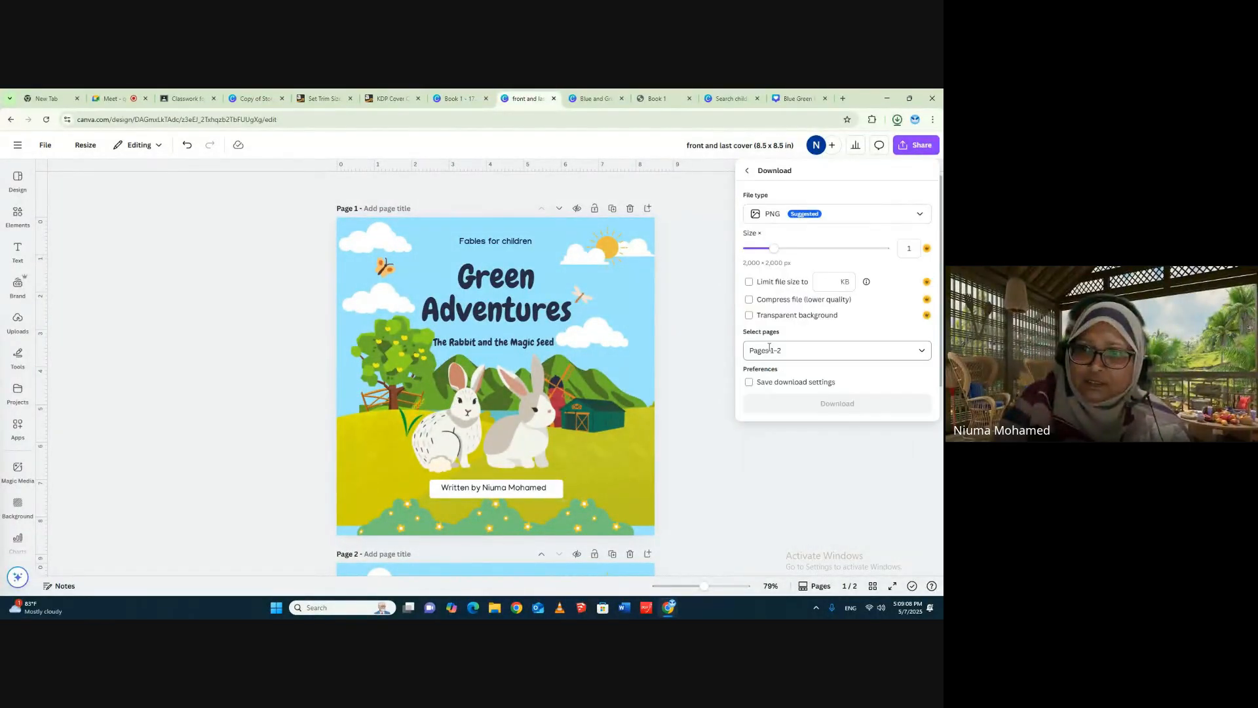
{"action": "left_click", "coordinate": [793, 345]}
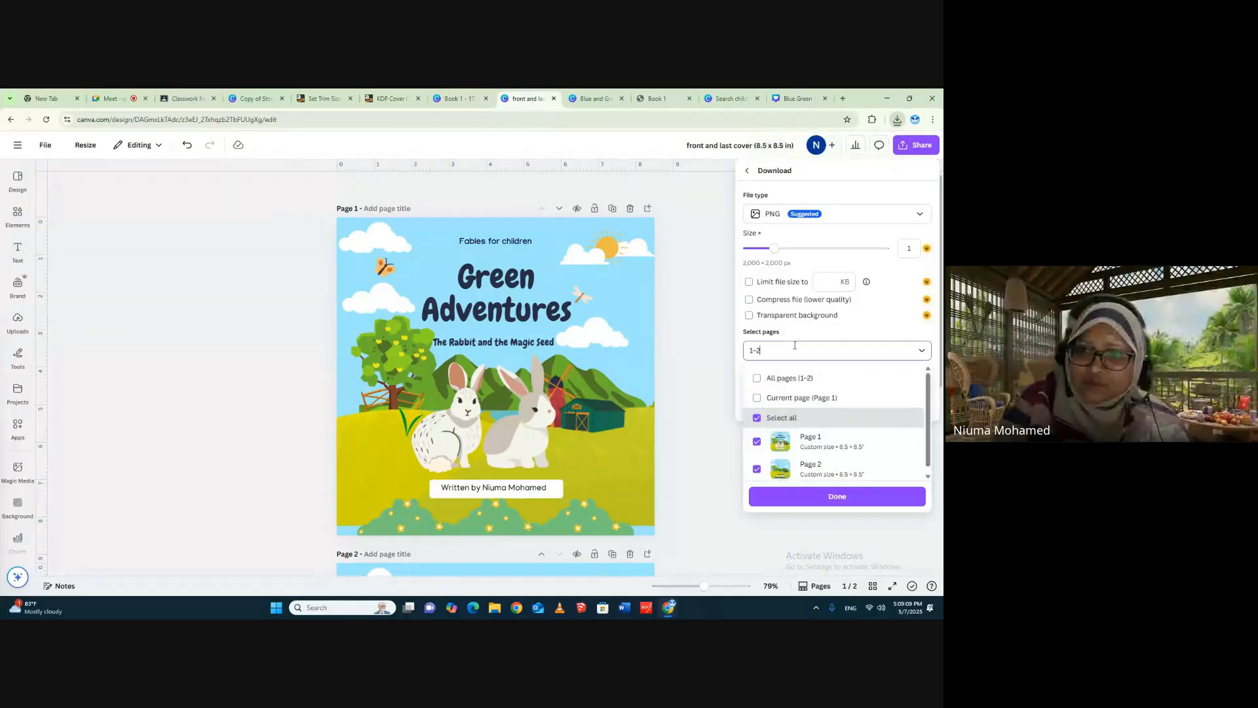
{"action": "left_click", "coordinate": [757, 421]}
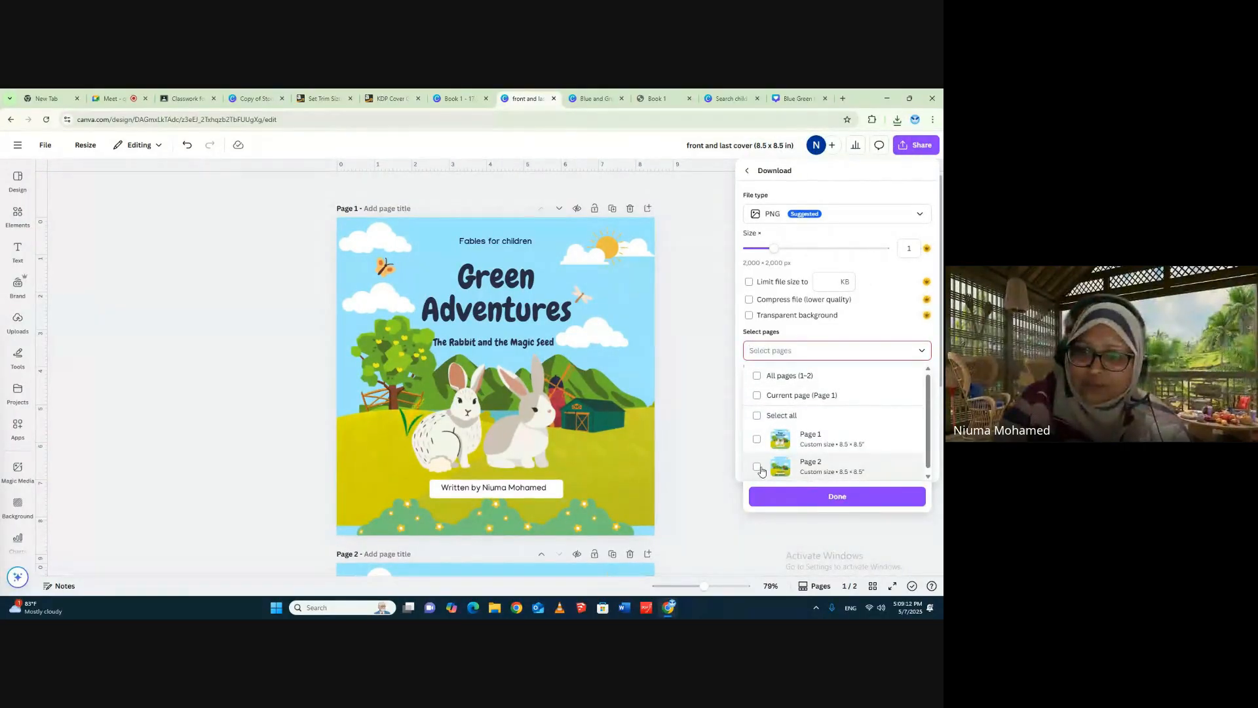
{"action": "left_click", "coordinate": [759, 468]}
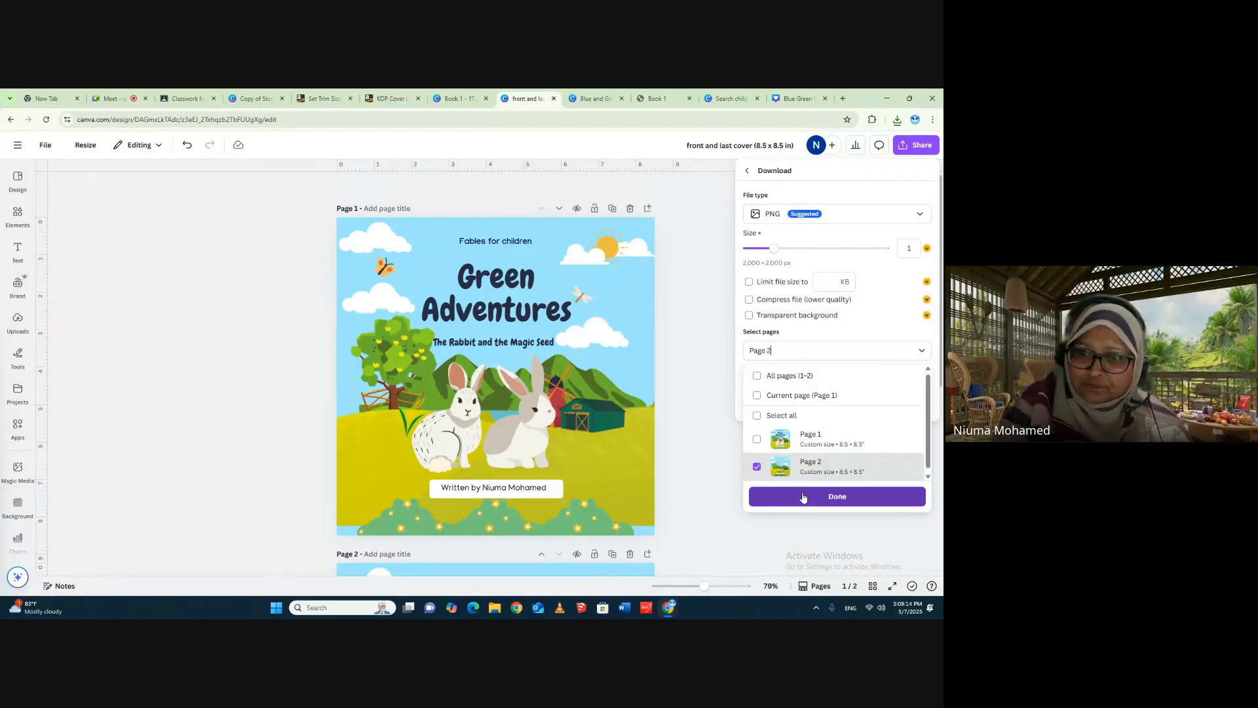
{"action": "left_click", "coordinate": [803, 497]}
{"action": "left_click", "coordinate": [811, 406]}
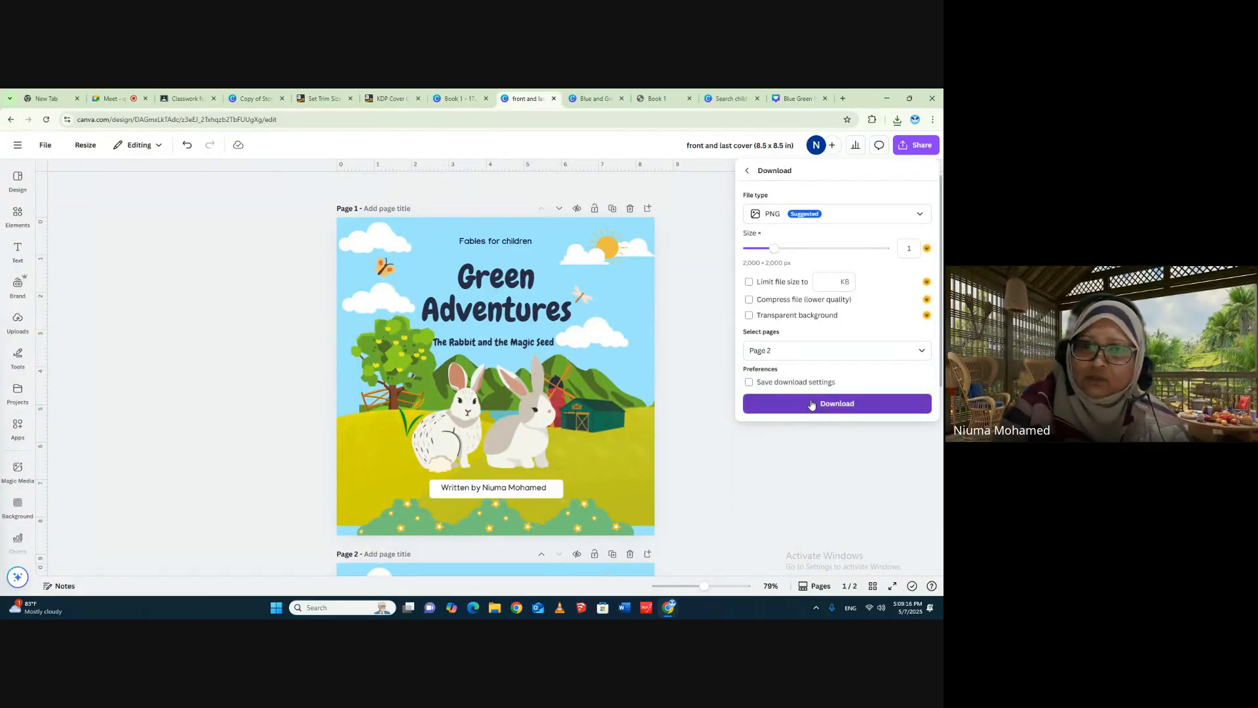
- Switch to the Book 1 design, compare its finished cover with page 2's blank cover layout, and open the uploaded images
{"action": "left_click", "coordinate": [458, 98]}
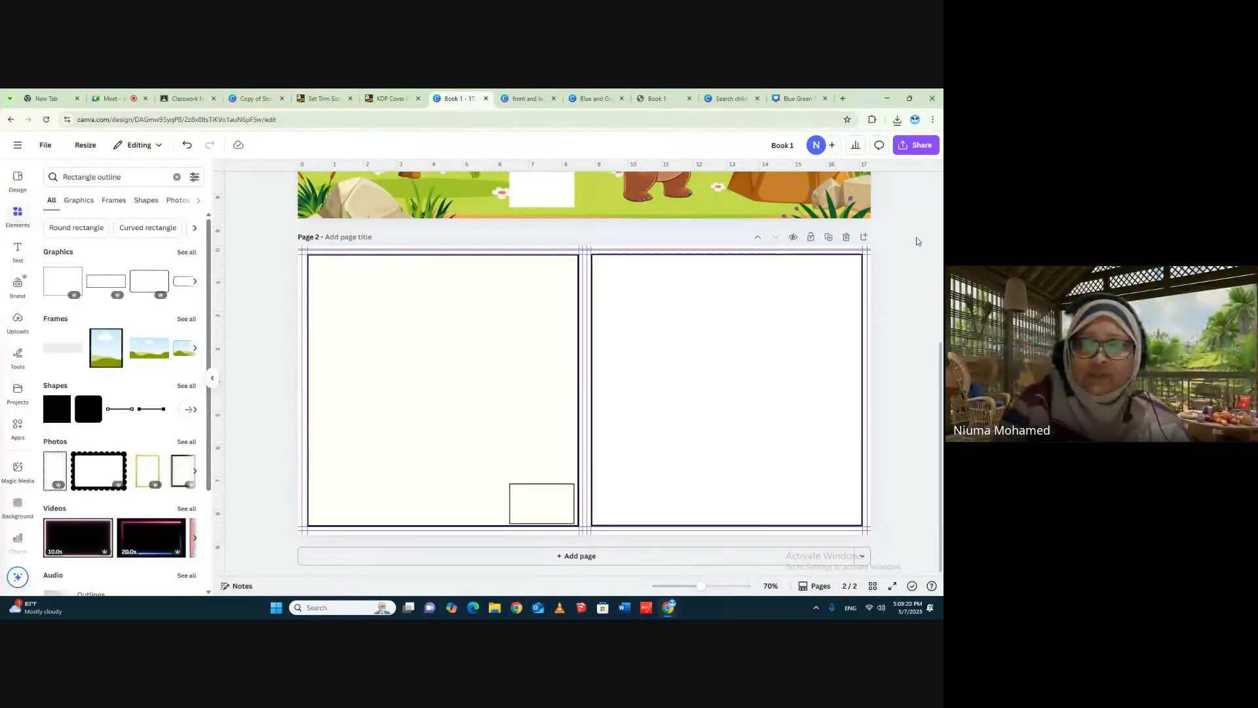
{"action": "scroll", "coordinate": [909, 334], "scroll_direction": "up", "scroll_amount": 5}
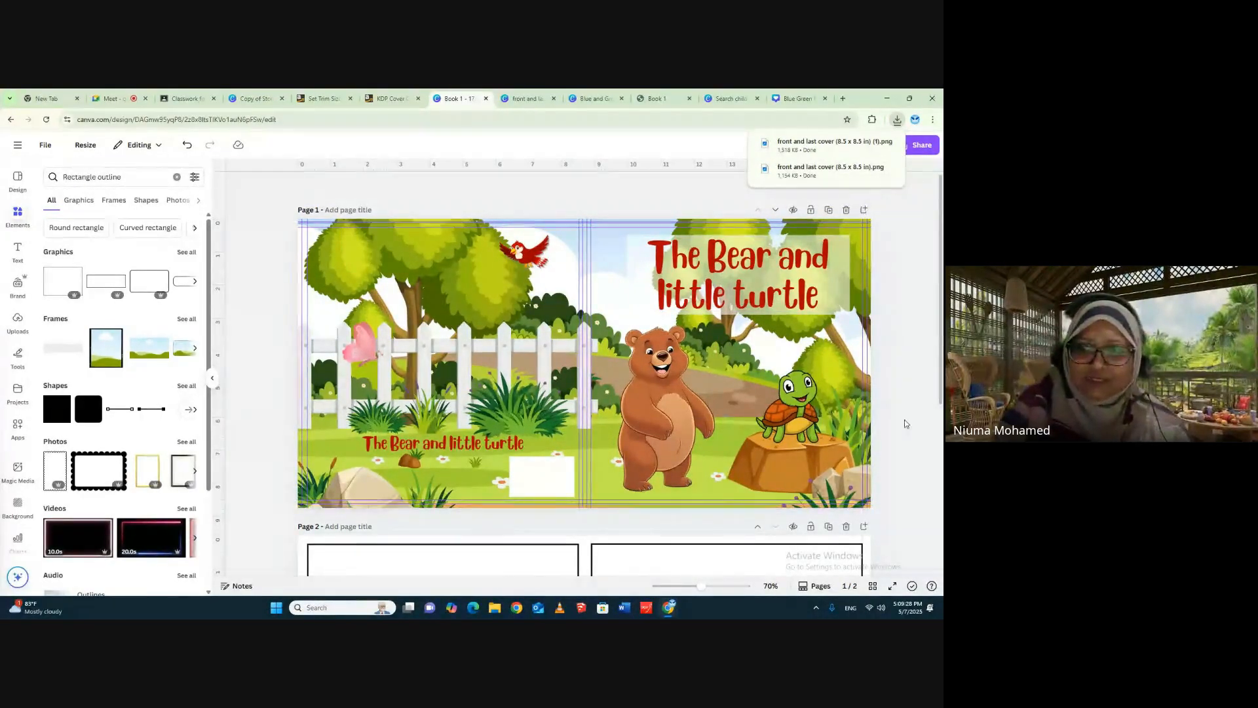
{"action": "scroll", "coordinate": [899, 390], "scroll_direction": "down", "scroll_amount": 5}
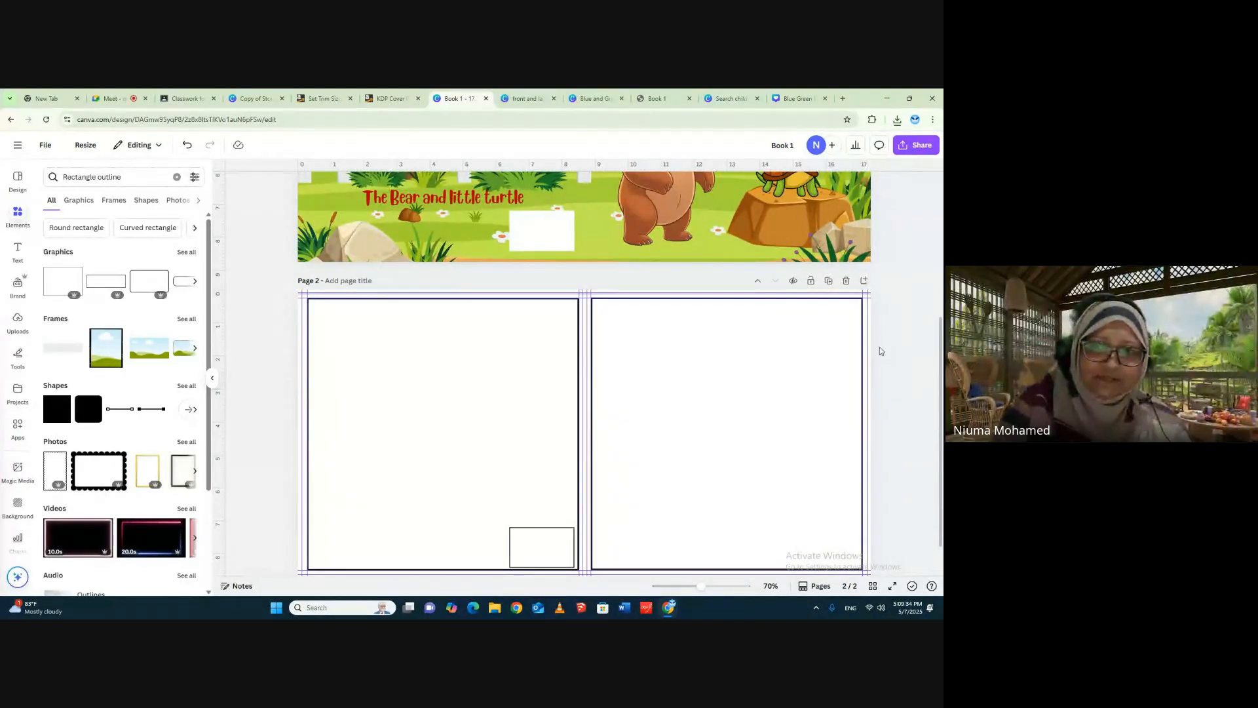
{"action": "scroll", "coordinate": [879, 350], "scroll_direction": "up", "scroll_amount": 4}
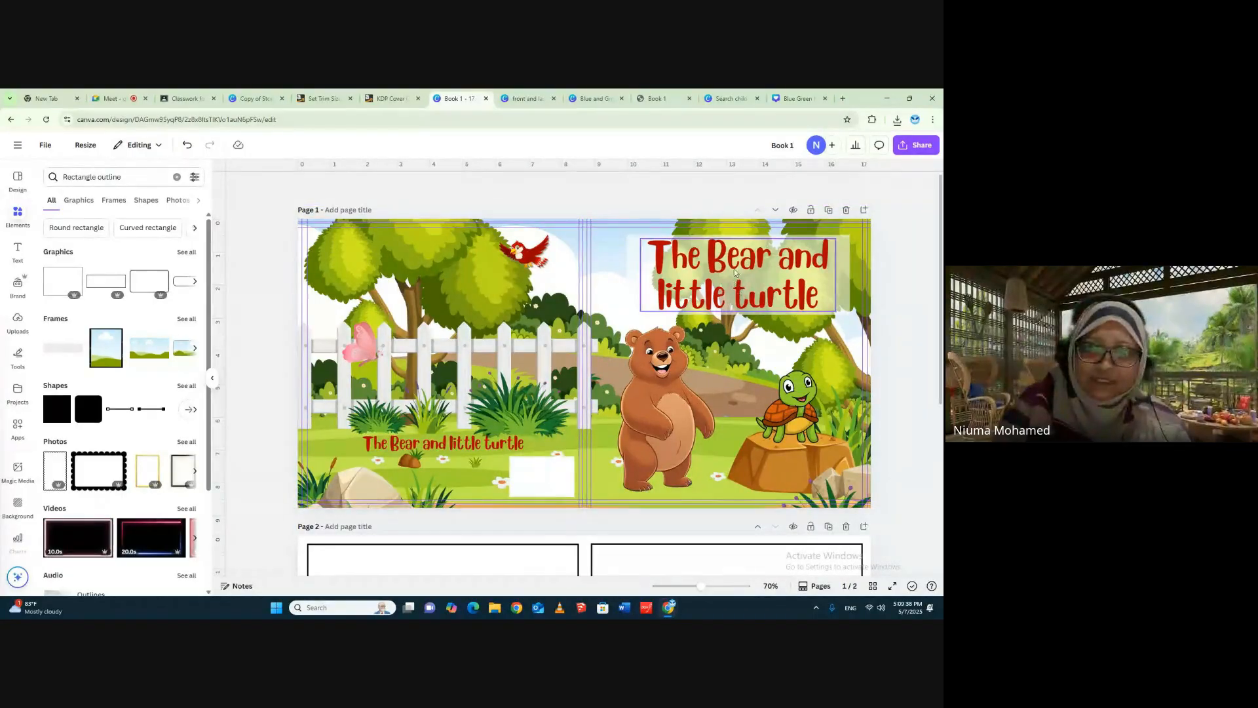
{"action": "scroll", "coordinate": [915, 262], "scroll_direction": "down", "scroll_amount": 2}
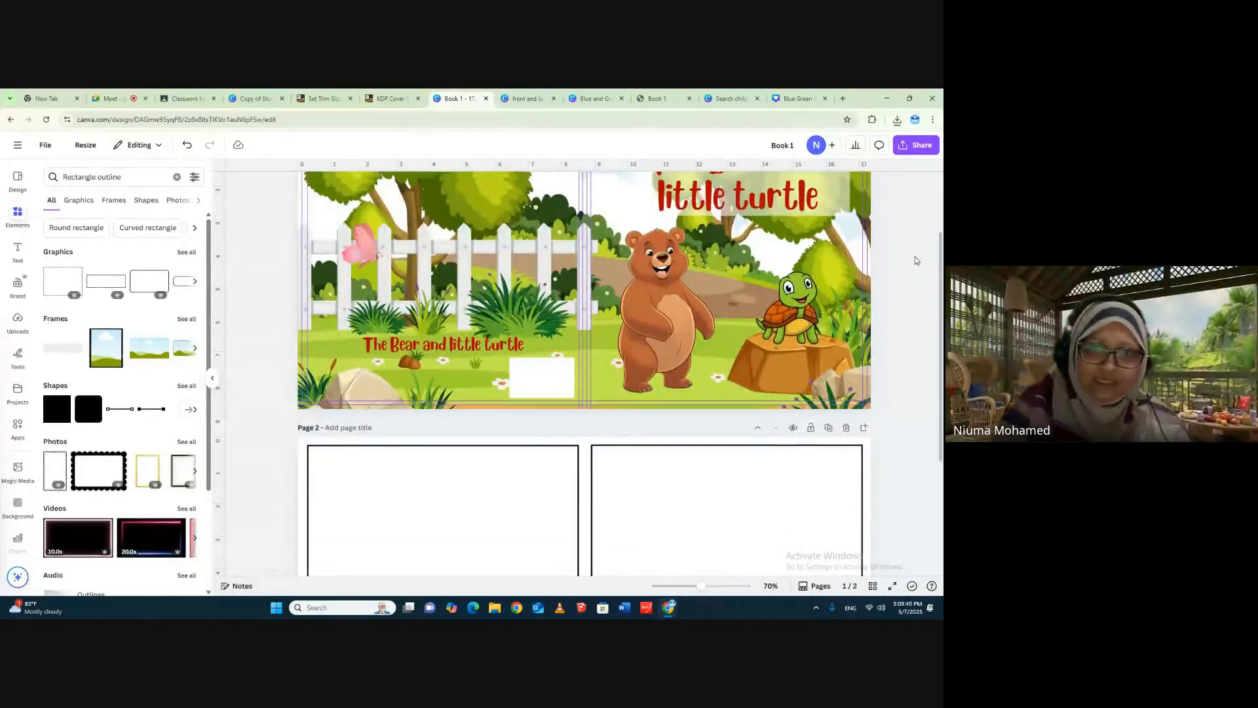
{"action": "scroll", "coordinate": [914, 260], "scroll_direction": "down", "scroll_amount": 3}
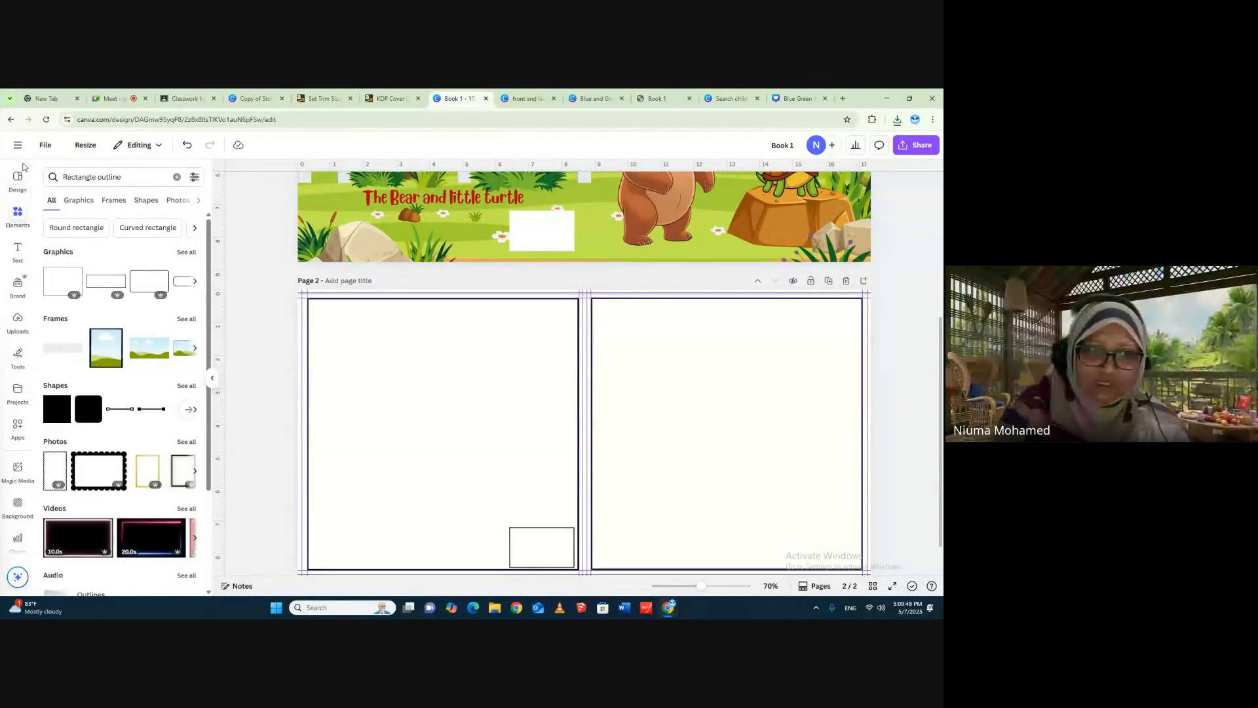
{"action": "left_click", "coordinate": [17, 318]}
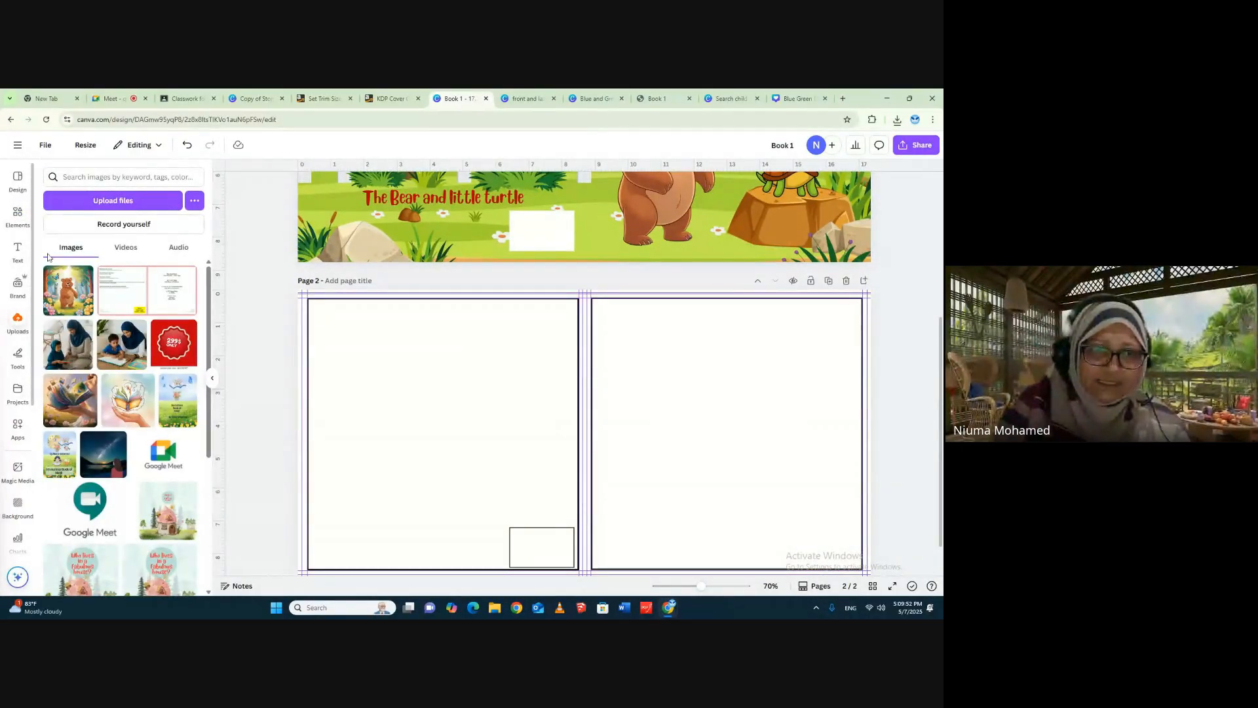
{"action": "left_click", "coordinate": [131, 201]}
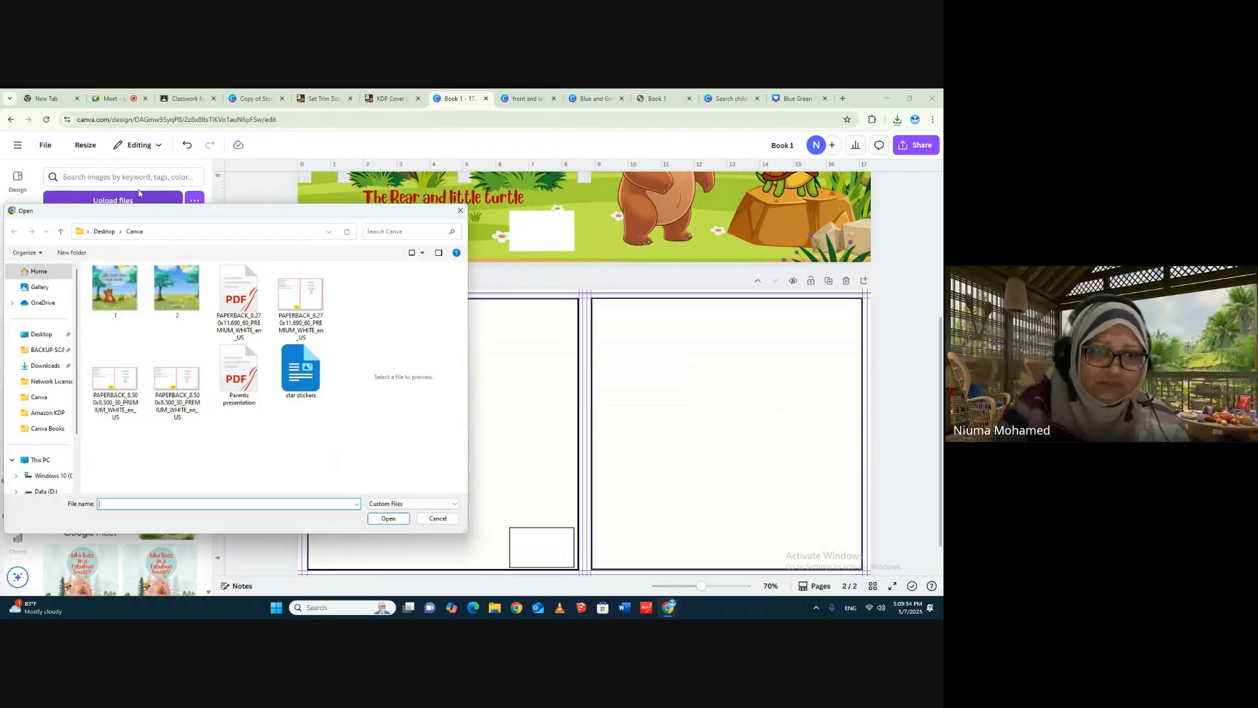
{"action": "left_click", "coordinate": [115, 290]}
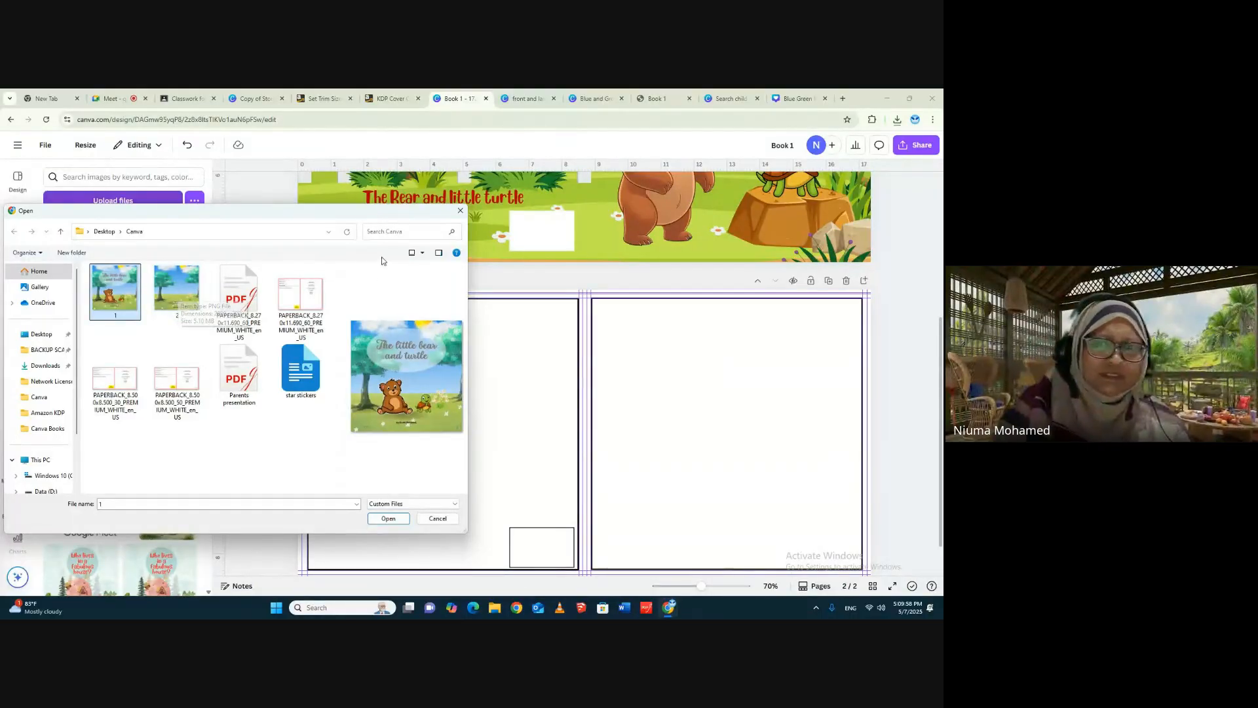
{"action": "left_click", "coordinate": [460, 211]}
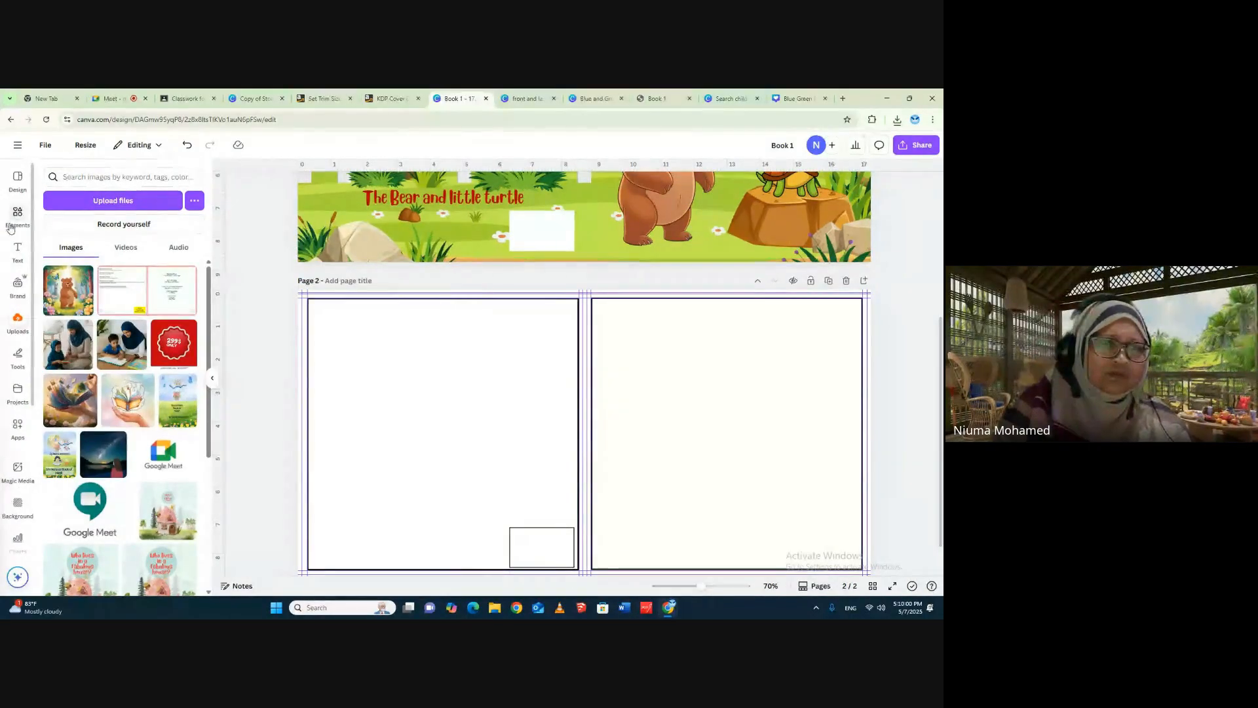
- Upload both "front and last cover (8.5 x 8.5 in)" PNG files from the Downloads folder
{"action": "left_click", "coordinate": [99, 201]}
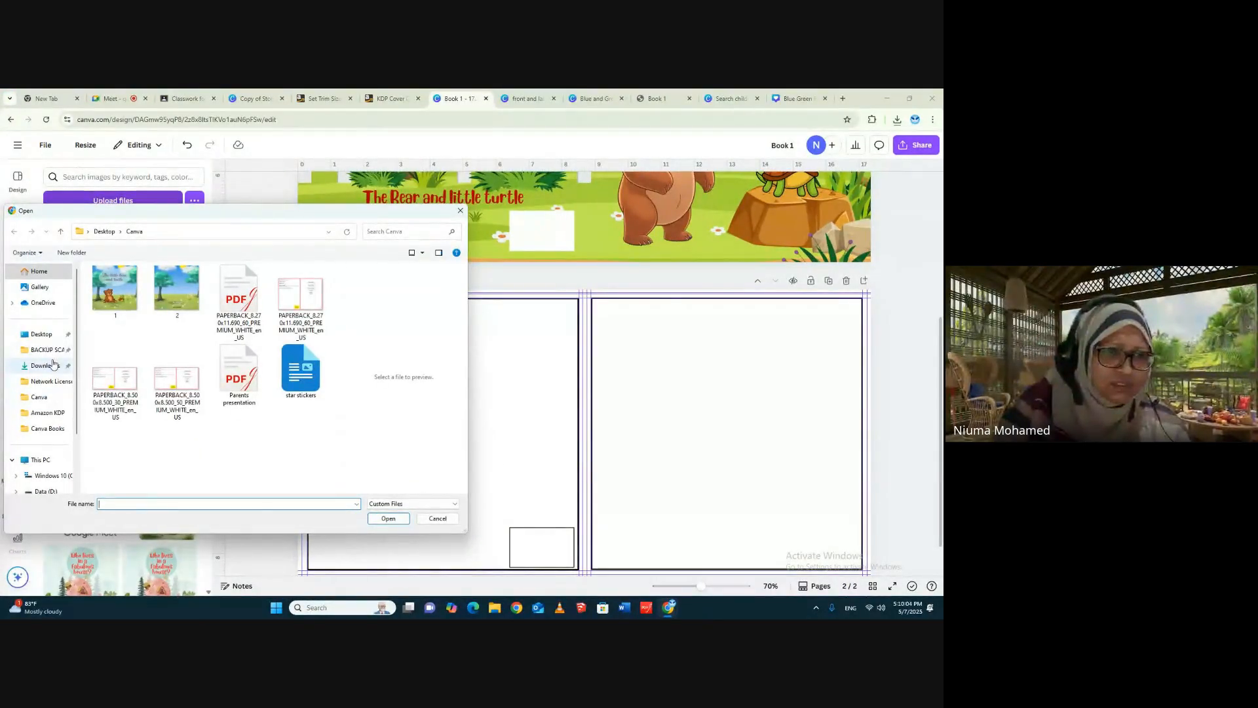
{"action": "left_click", "coordinate": [54, 365]}
{"action": "left_click", "coordinate": [146, 298]}
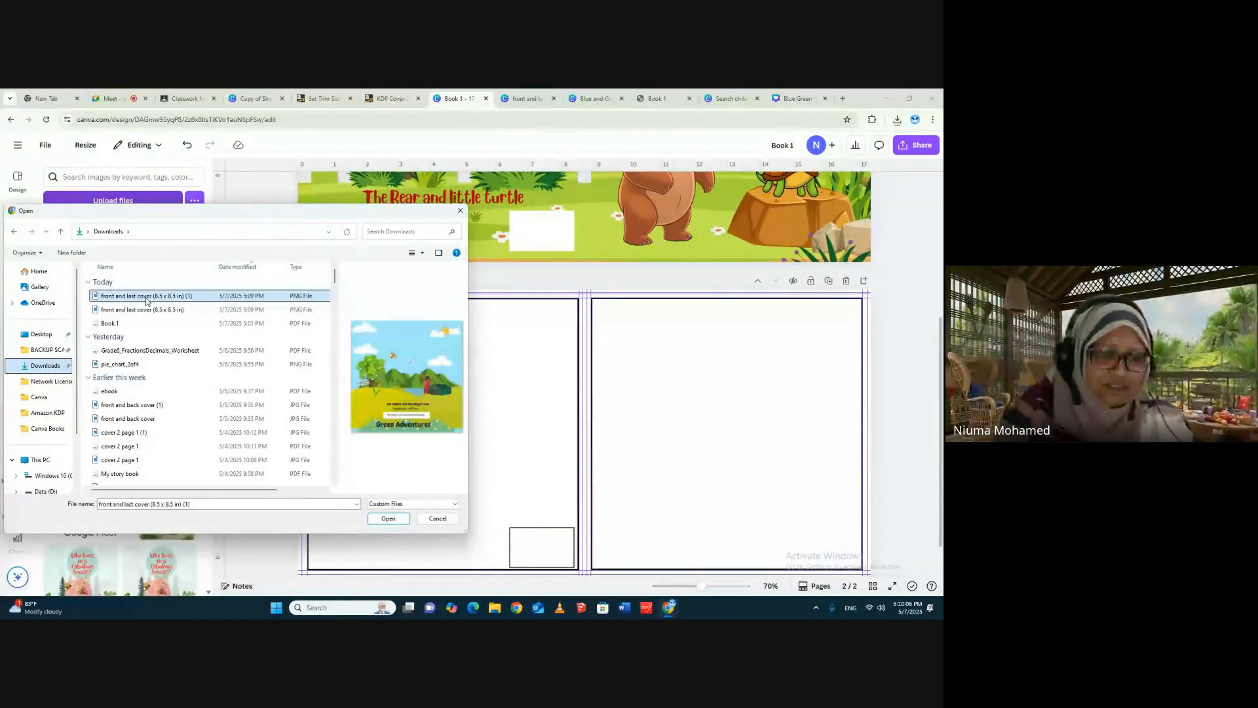
{"action": "left_click", "coordinate": [171, 312], "text": "ctrl"}
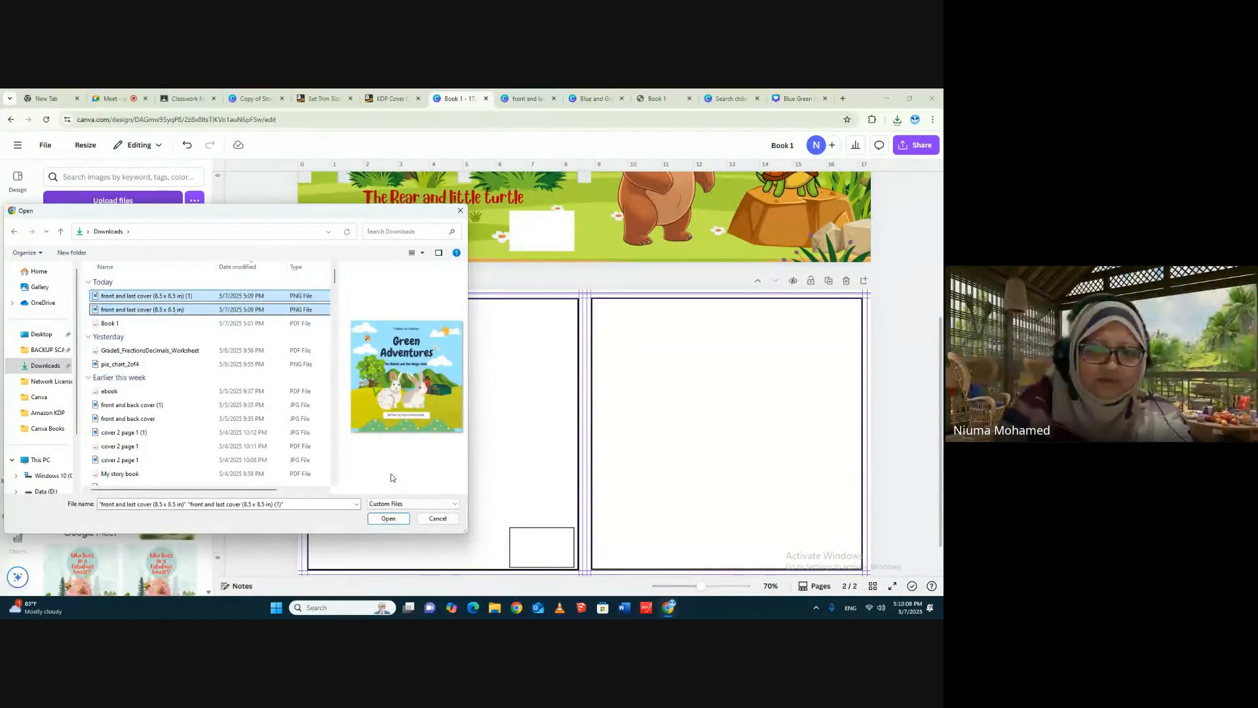
{"action": "left_click", "coordinate": [389, 518]}
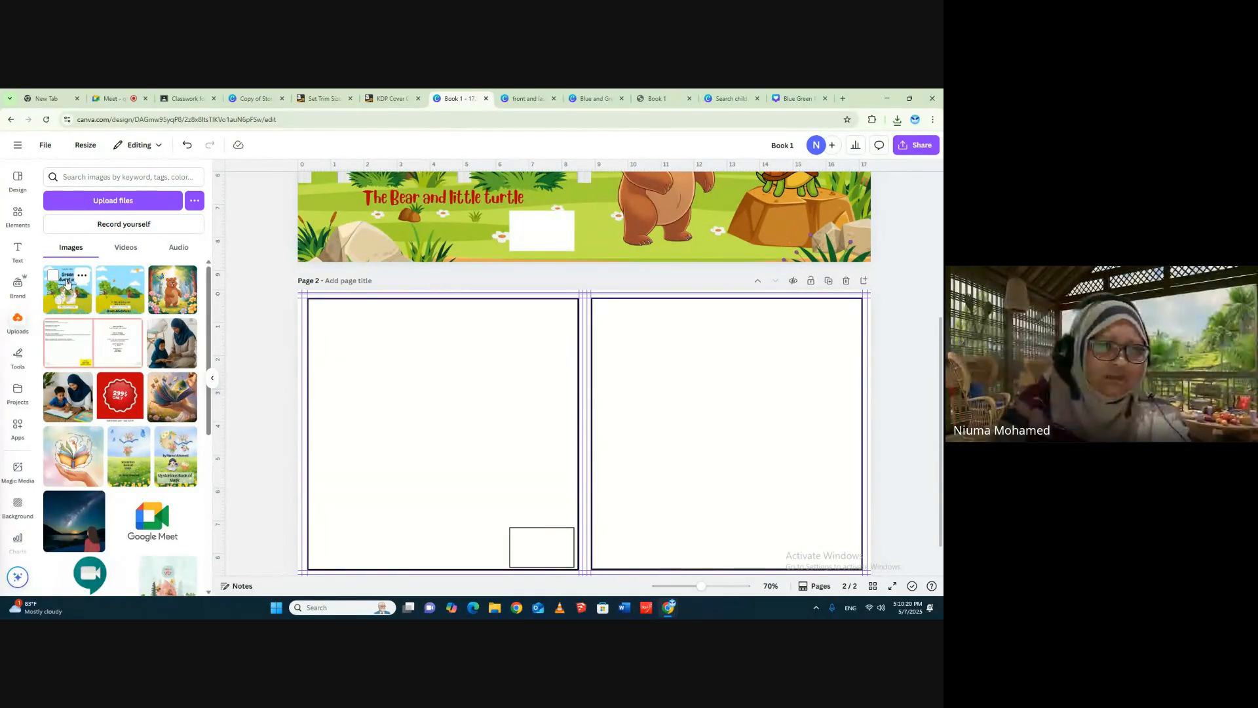
- Place the uploaded last cover image at page 2's upper-left corner and enlarge it to about 7.69 × 7.69 in
{"action": "left_click", "coordinate": [119, 289]}
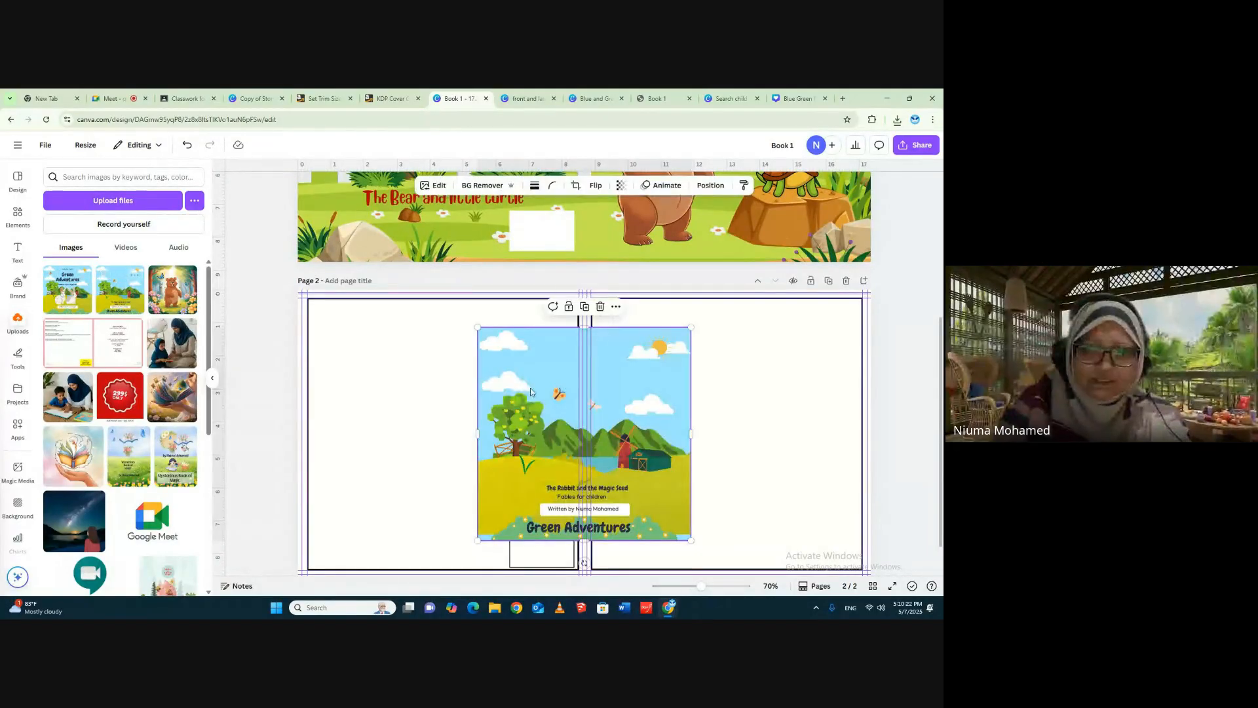
{"action": "left_click_drag", "start_coordinate": [537, 380], "coordinate": [360, 349]}
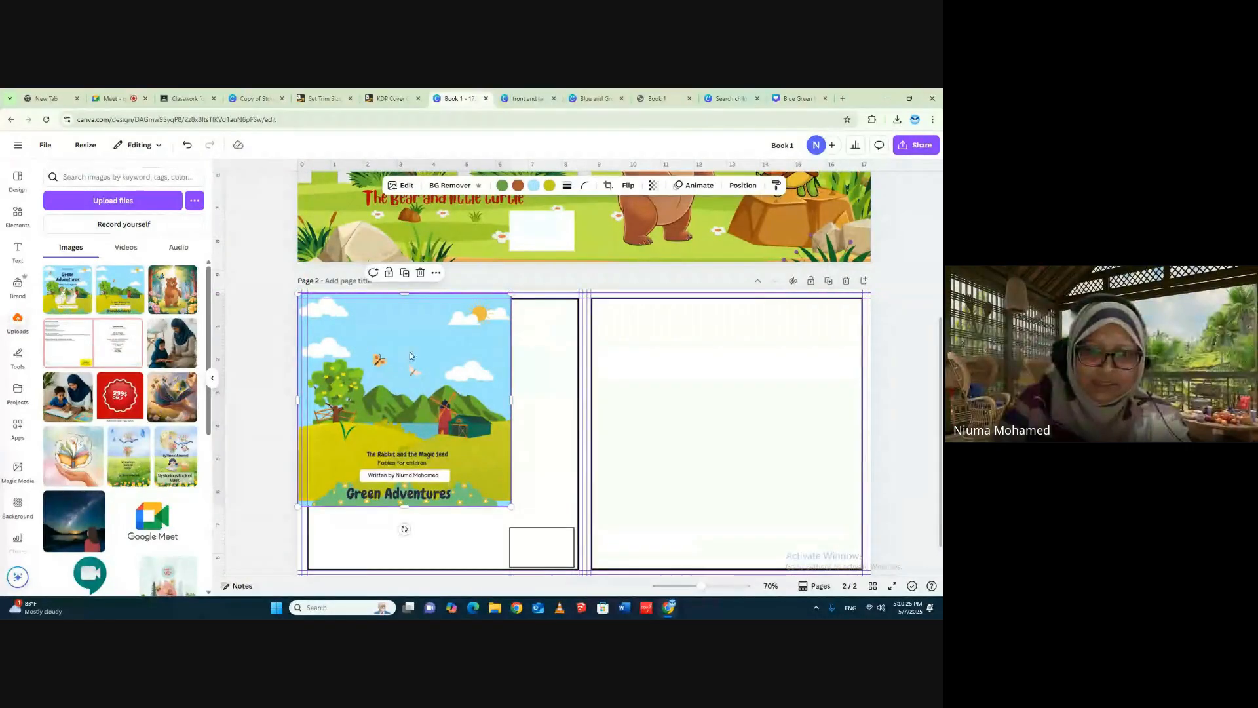
{"action": "left_click_drag", "start_coordinate": [448, 344], "coordinate": [452, 345]}
{"action": "left_click_drag", "start_coordinate": [514, 506], "coordinate": [547, 549]}
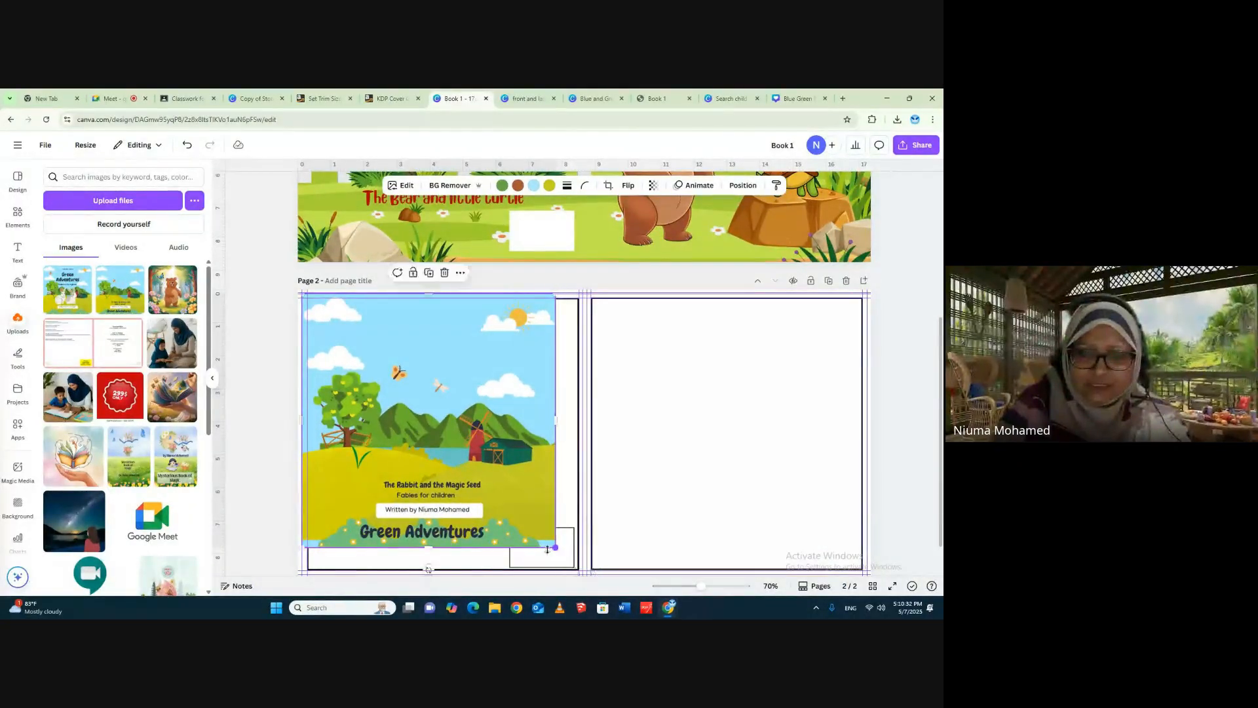
- Bring page 2's small barcode rectangle to the front and remove its border
{"action": "left_click", "coordinate": [570, 562]}
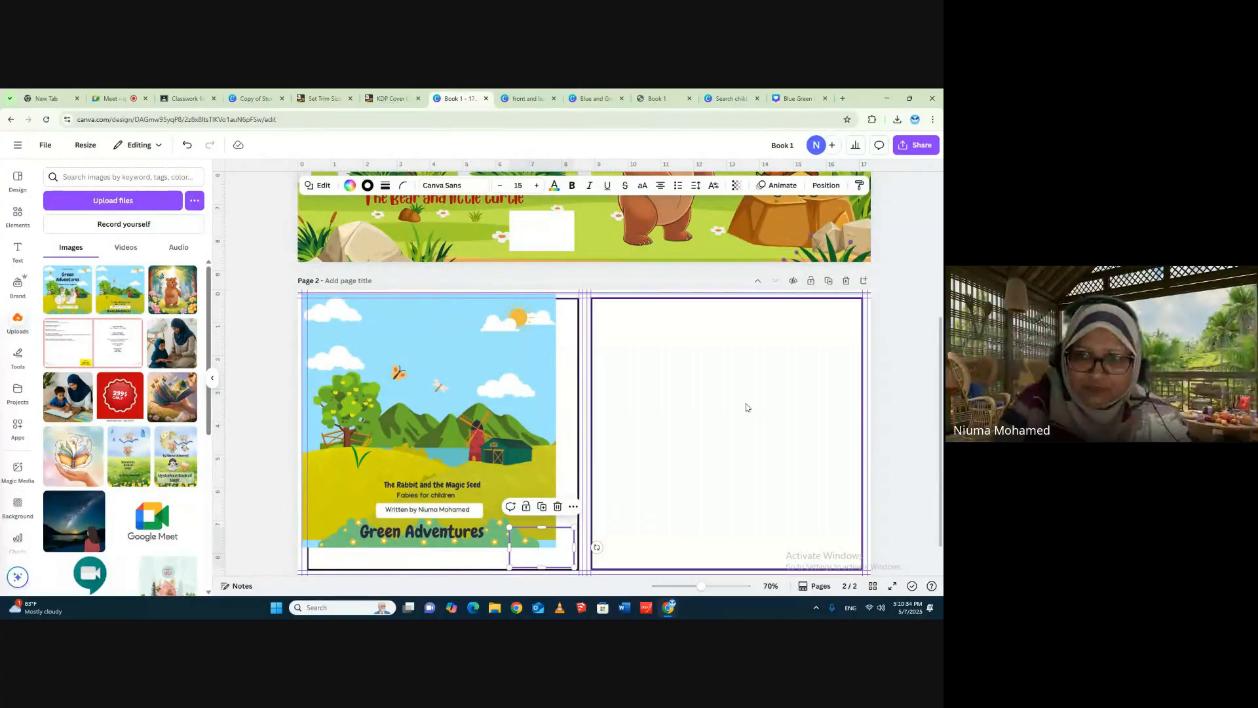
{"action": "left_click", "coordinate": [823, 188]}
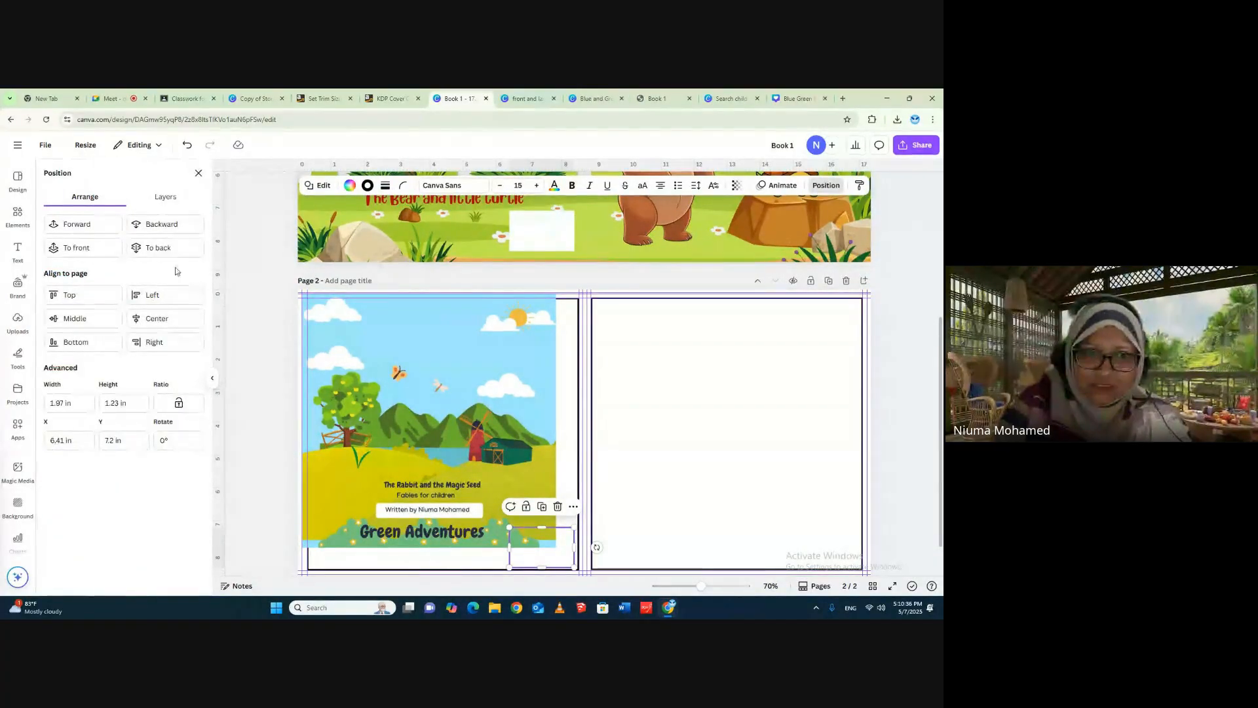
{"action": "left_click", "coordinate": [84, 250]}
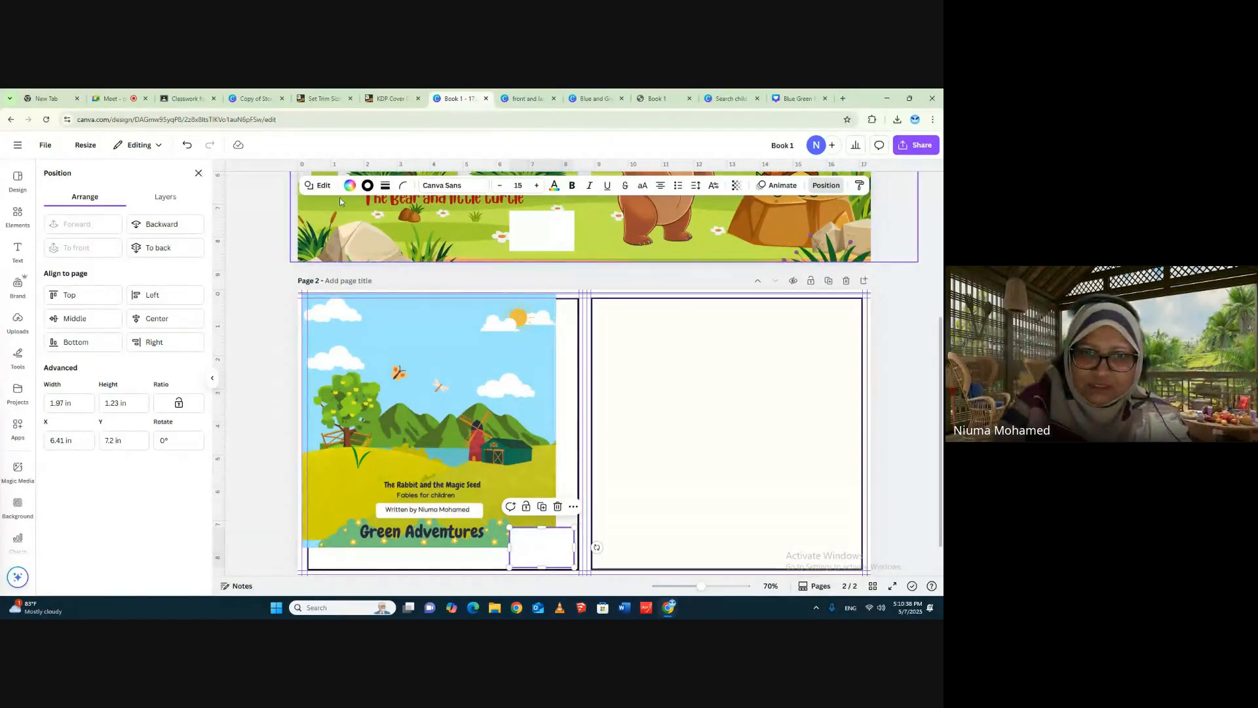
{"action": "left_click", "coordinate": [386, 186]}
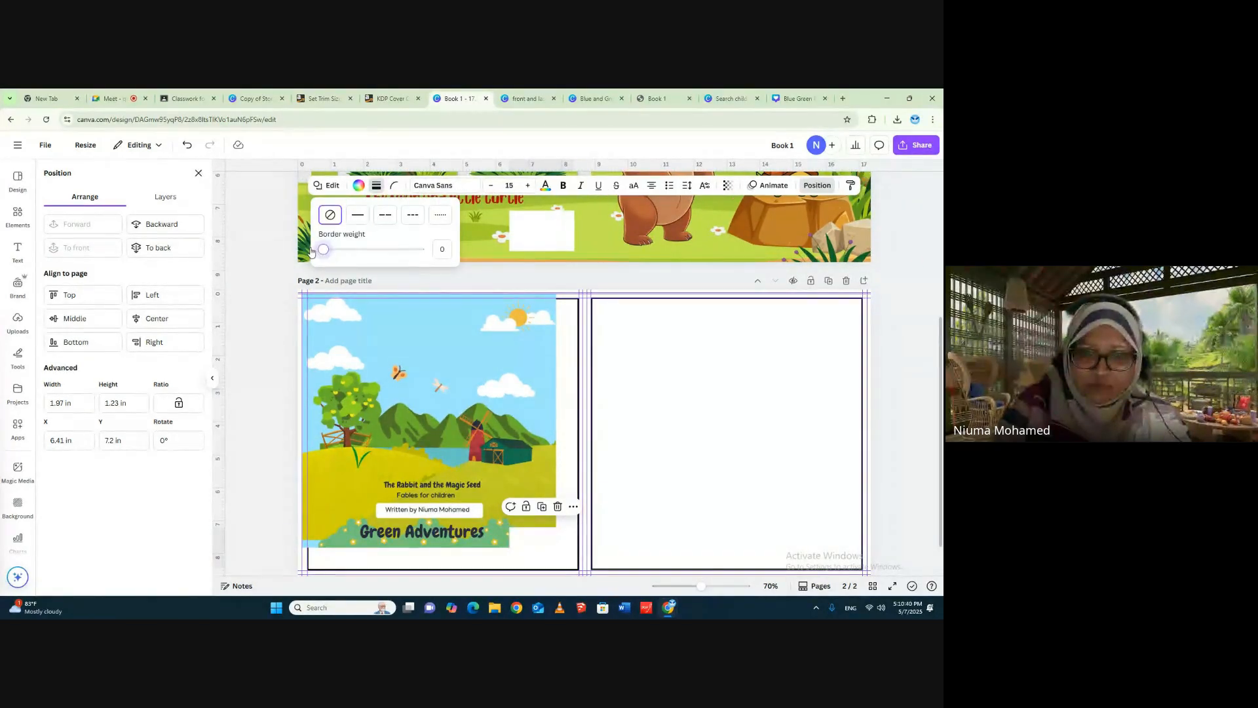
- Enlarge the last cover image to about 9.07 × 9.03 in and position it over page 2's back cover panel
{"action": "left_click", "coordinate": [481, 381]}
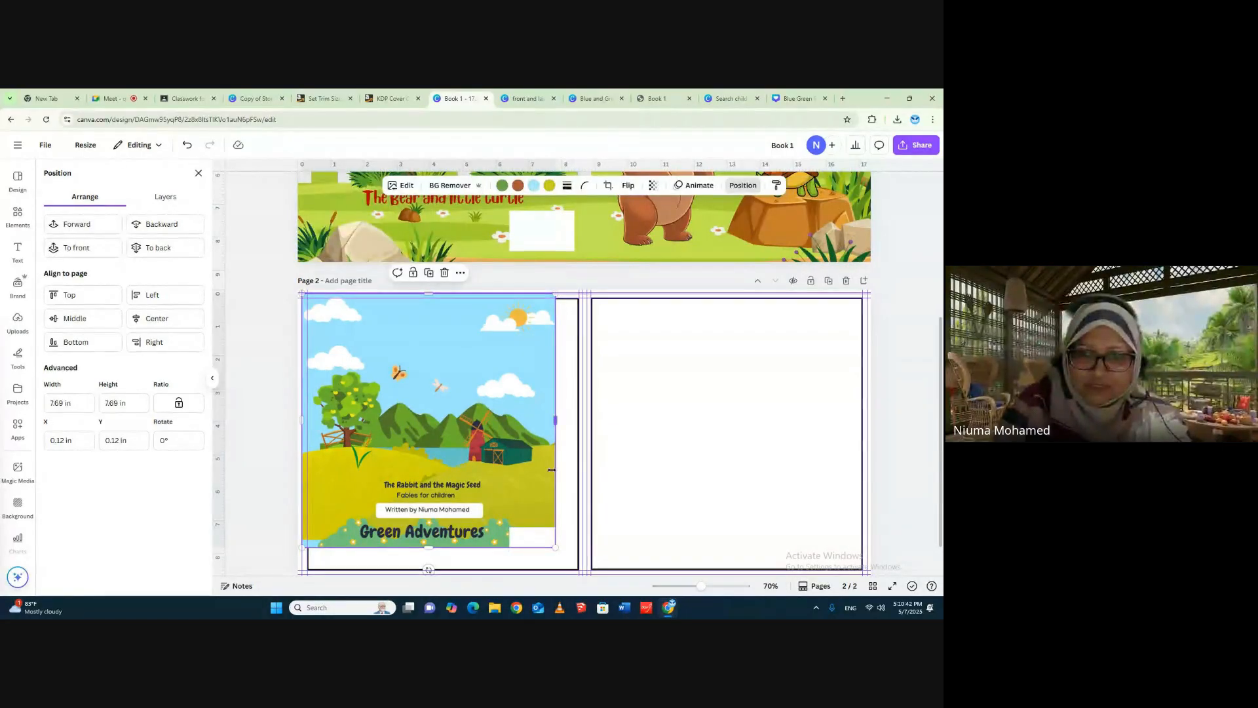
{"action": "mouse_move", "coordinate": [556, 419]}
{"action": "left_mouse_down"}
{"action": "mouse_move", "coordinate": [589, 418]}
{"action": "mouse_move", "coordinate": [578, 420]}
{"action": "left_mouse_up"}
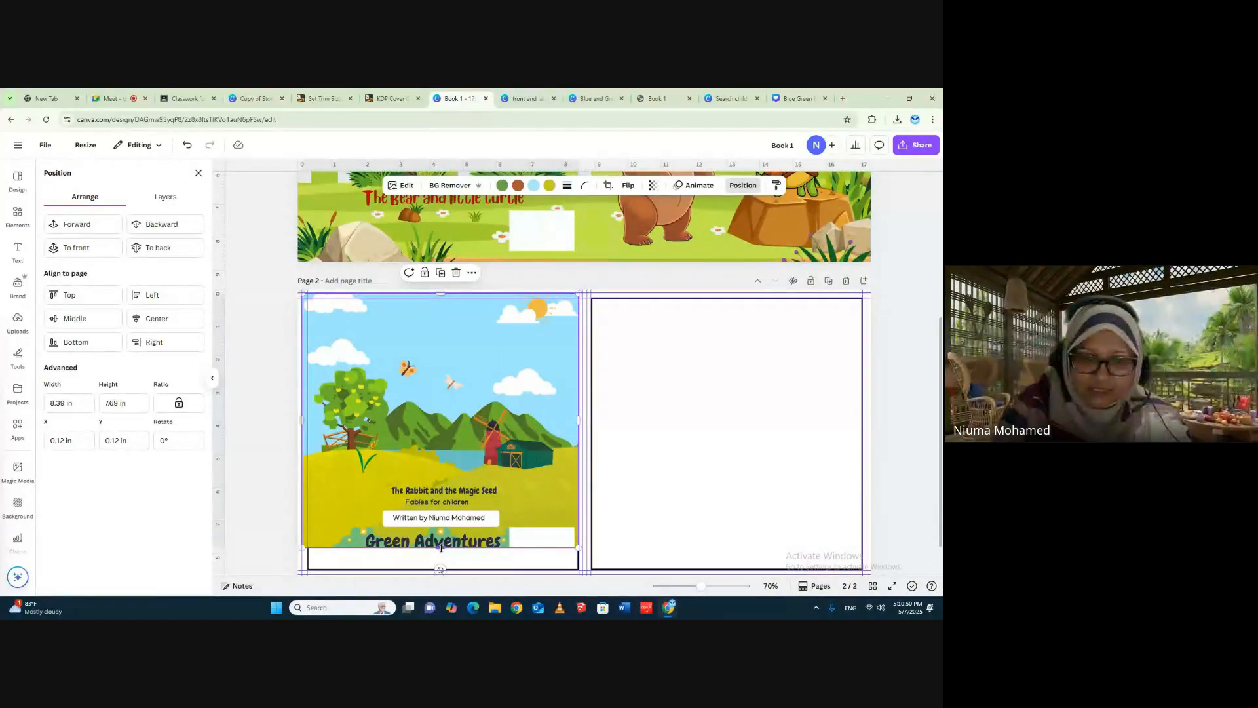
{"action": "left_click_drag", "start_coordinate": [441, 548], "coordinate": [435, 578]}
{"action": "left_click_drag", "start_coordinate": [392, 420], "coordinate": [393, 418]}
{"action": "mouse_move", "coordinate": [571, 427]}
{"action": "left_mouse_down"}
{"action": "mouse_move", "coordinate": [554, 427]}
{"action": "mouse_move", "coordinate": [581, 428]}
{"action": "left_mouse_up"}
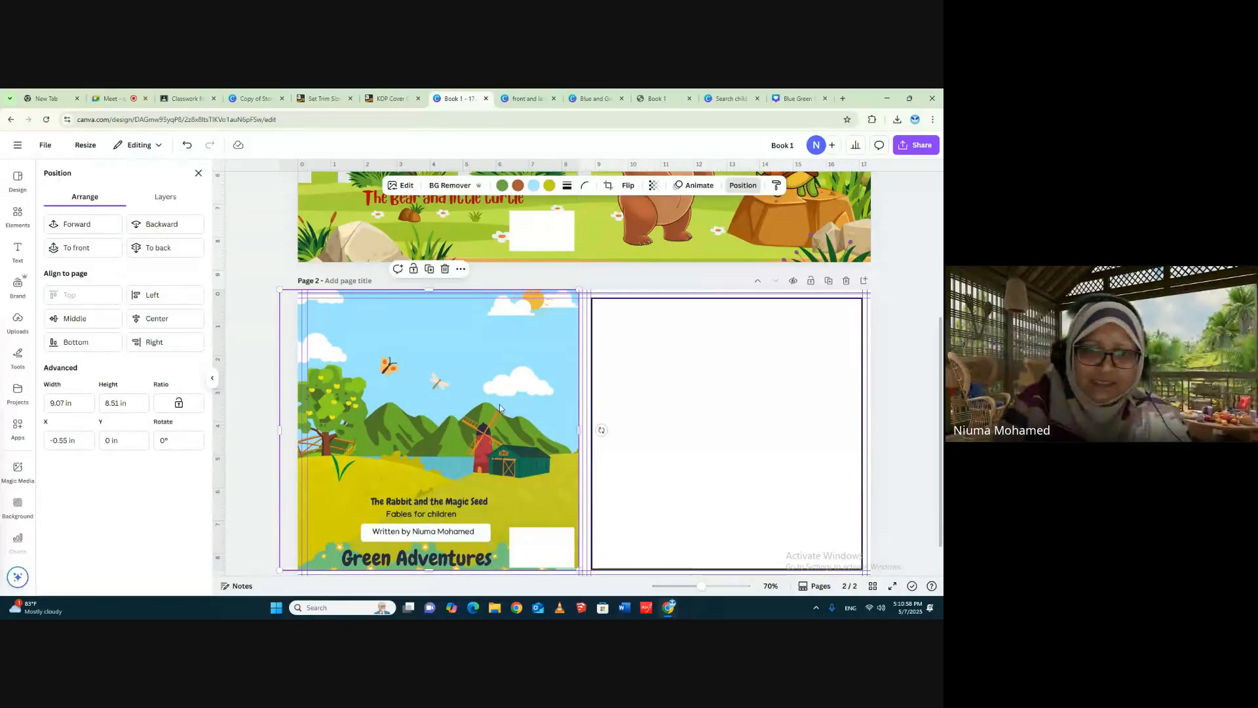
{"action": "left_click_drag", "start_coordinate": [490, 376], "coordinate": [491, 389]}
{"action": "left_click_drag", "start_coordinate": [437, 311], "coordinate": [431, 286]}
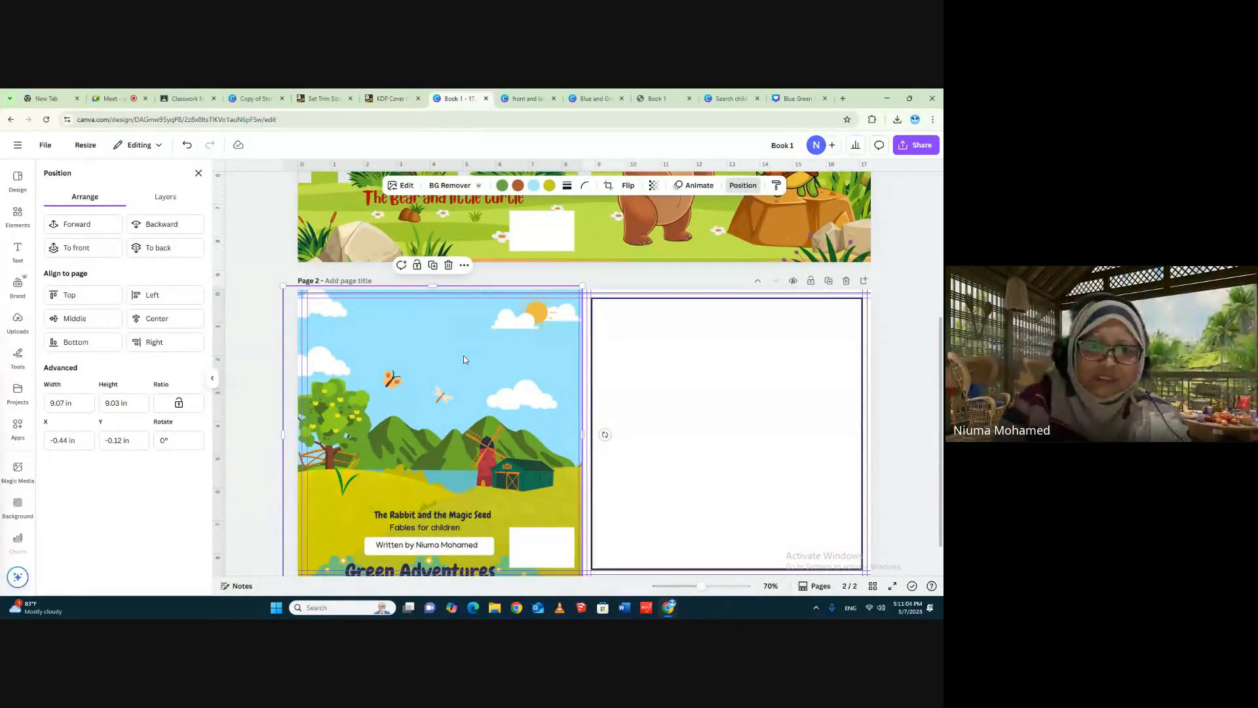
- Align the last cover image with page 2's left edge, shift it upward, and extend its bottom edge to about 9.97 in high
{"action": "left_click_drag", "start_coordinate": [463, 359], "coordinate": [478, 300]}
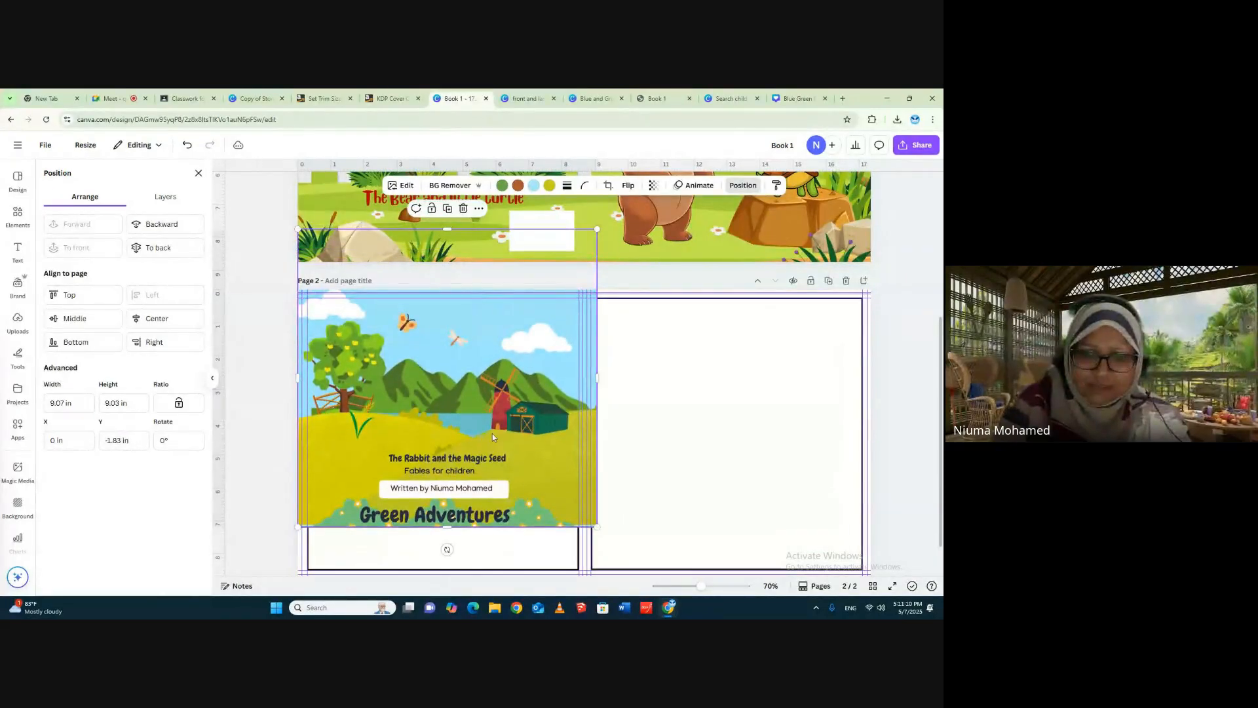
{"action": "left_click", "coordinate": [485, 554]}
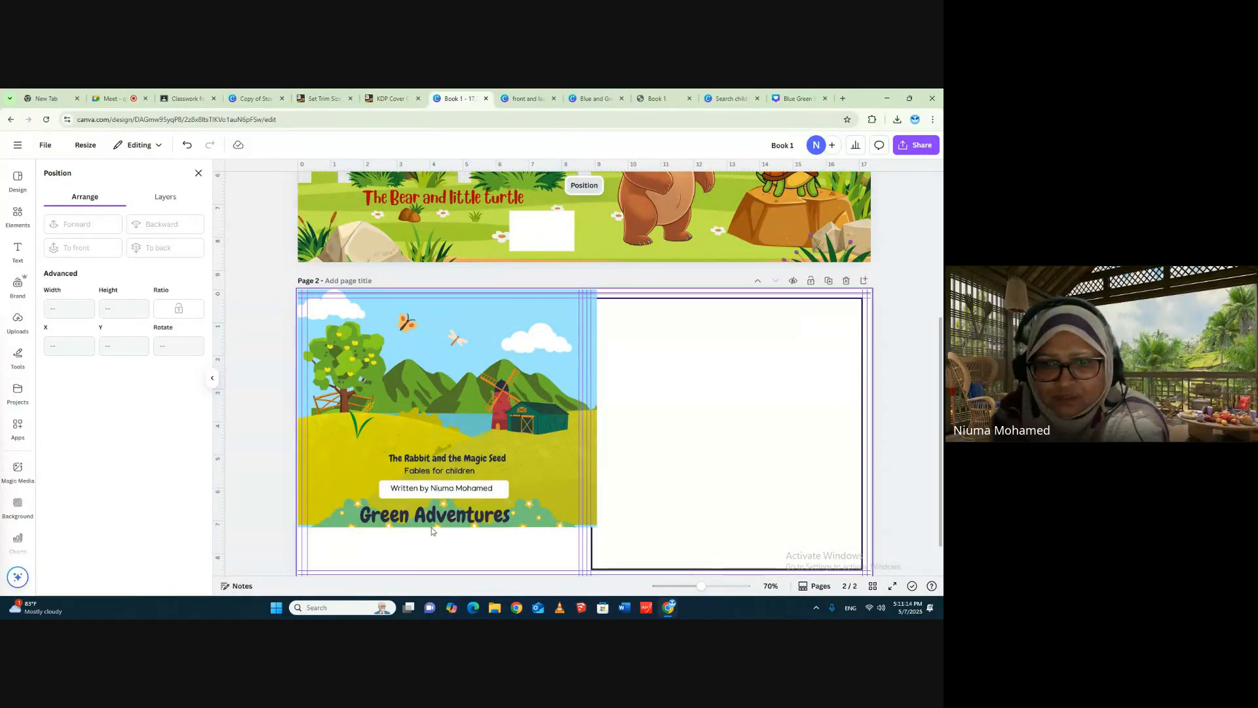
{"action": "mouse_move", "coordinate": [471, 379]}
{"action": "left_mouse_down"}
{"action": "mouse_move", "coordinate": [470, 409]}
{"action": "mouse_move", "coordinate": [476, 399]}
{"action": "left_mouse_up"}
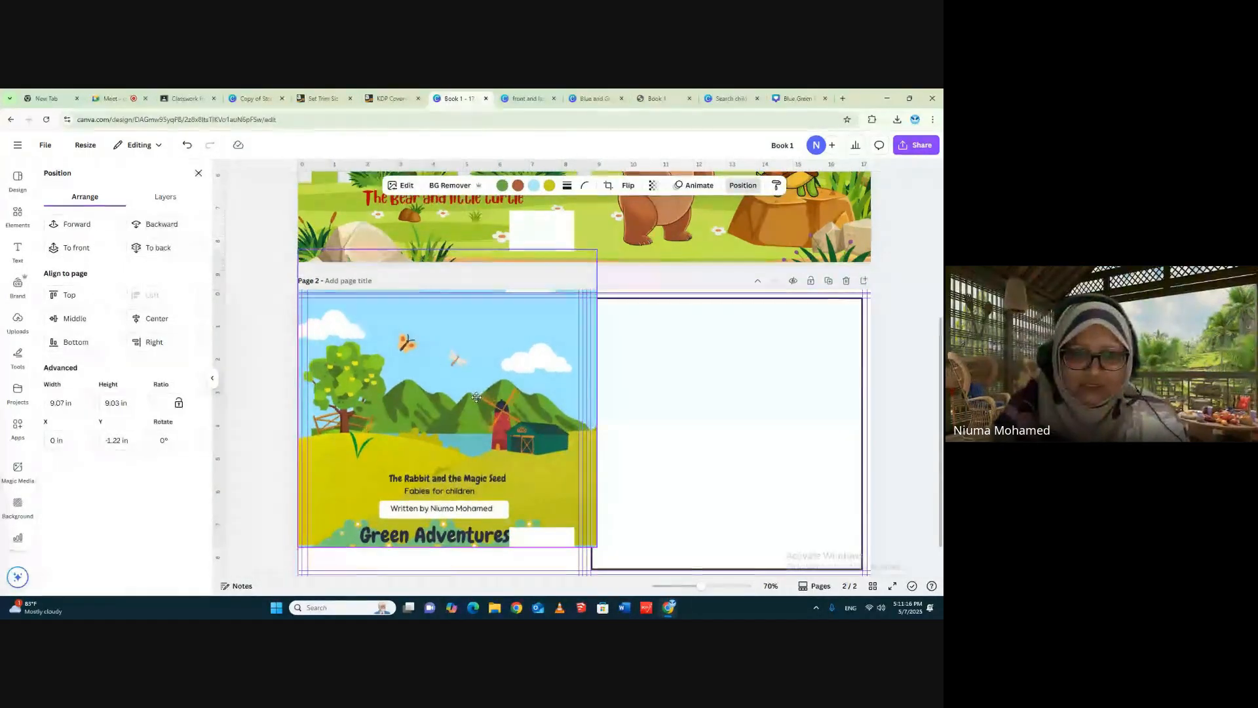
{"action": "left_click_drag", "start_coordinate": [447, 548], "coordinate": [451, 585]}
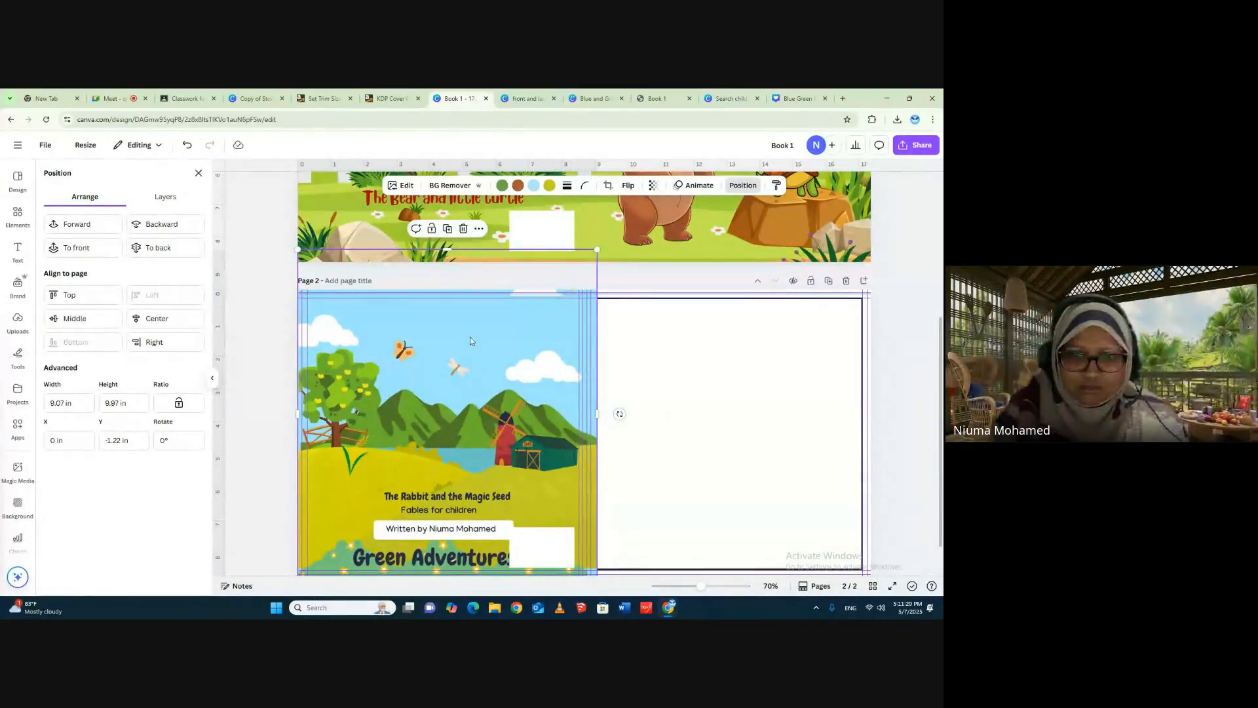
- Shift page 2's last cover image left to X about -0.55 in, aligning its right edge with the spine guide
{"action": "left_click_drag", "start_coordinate": [470, 341], "coordinate": [451, 336]}
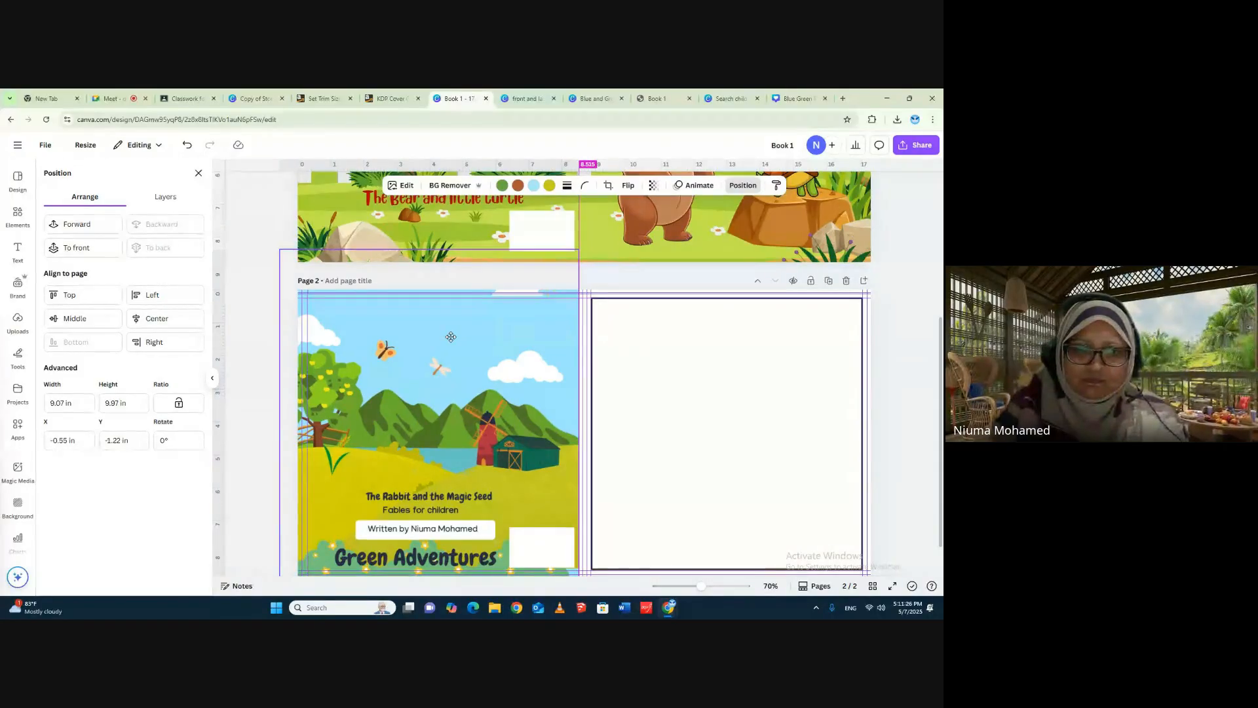
{"action": "left_click_drag", "start_coordinate": [451, 337], "coordinate": [449, 342]}
{"action": "left_click", "coordinate": [903, 262]}
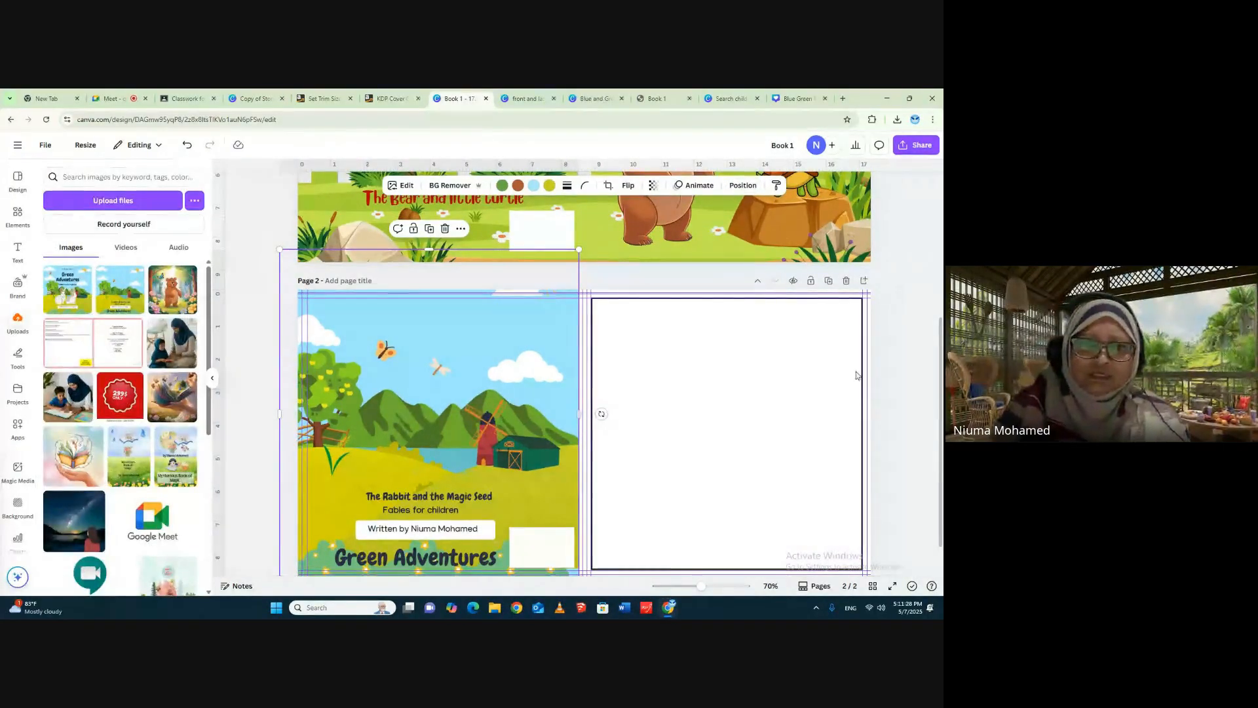
- Add the uploaded Green Adventures front cover image to page 2 and delete the blank bordered front panel rectangle
{"action": "left_click", "coordinate": [61, 291]}
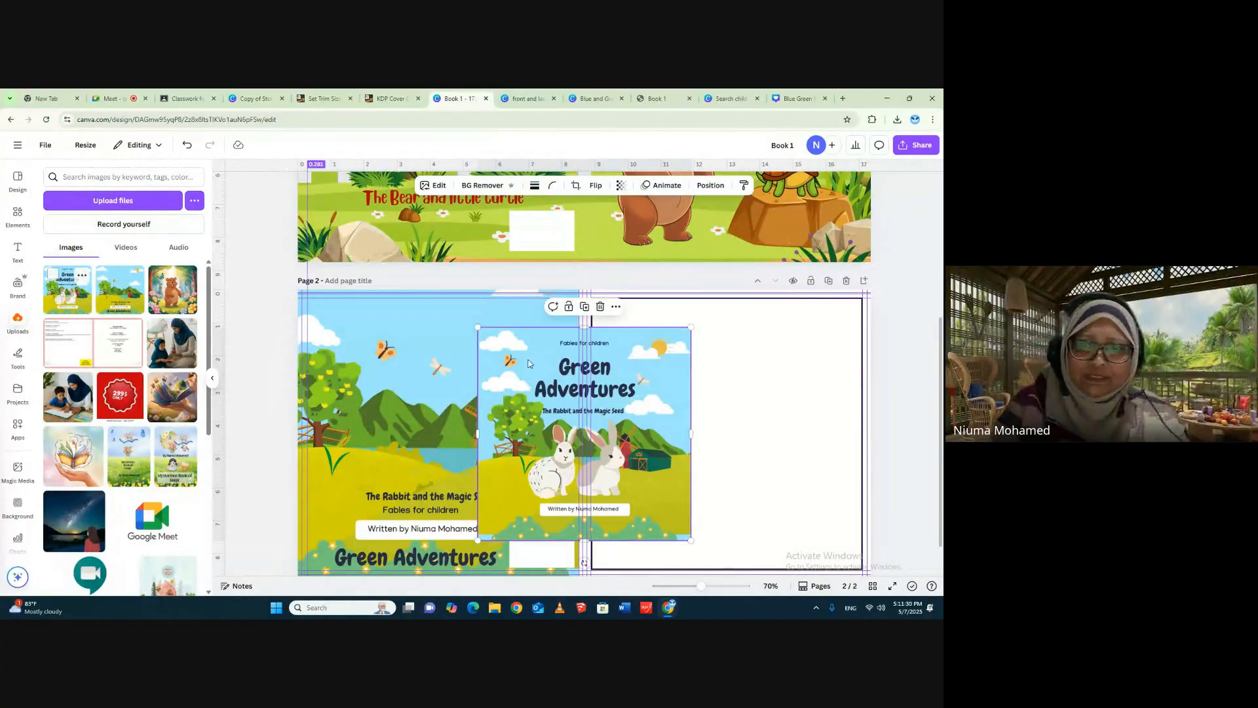
{"action": "mouse_move", "coordinate": [660, 391]}
{"action": "left_mouse_down"}
{"action": "mouse_move", "coordinate": [781, 363]}
{"action": "mouse_move", "coordinate": [691, 388]}
{"action": "mouse_move", "coordinate": [654, 383]}
{"action": "left_mouse_up"}
{"action": "left_click", "coordinate": [842, 316]}
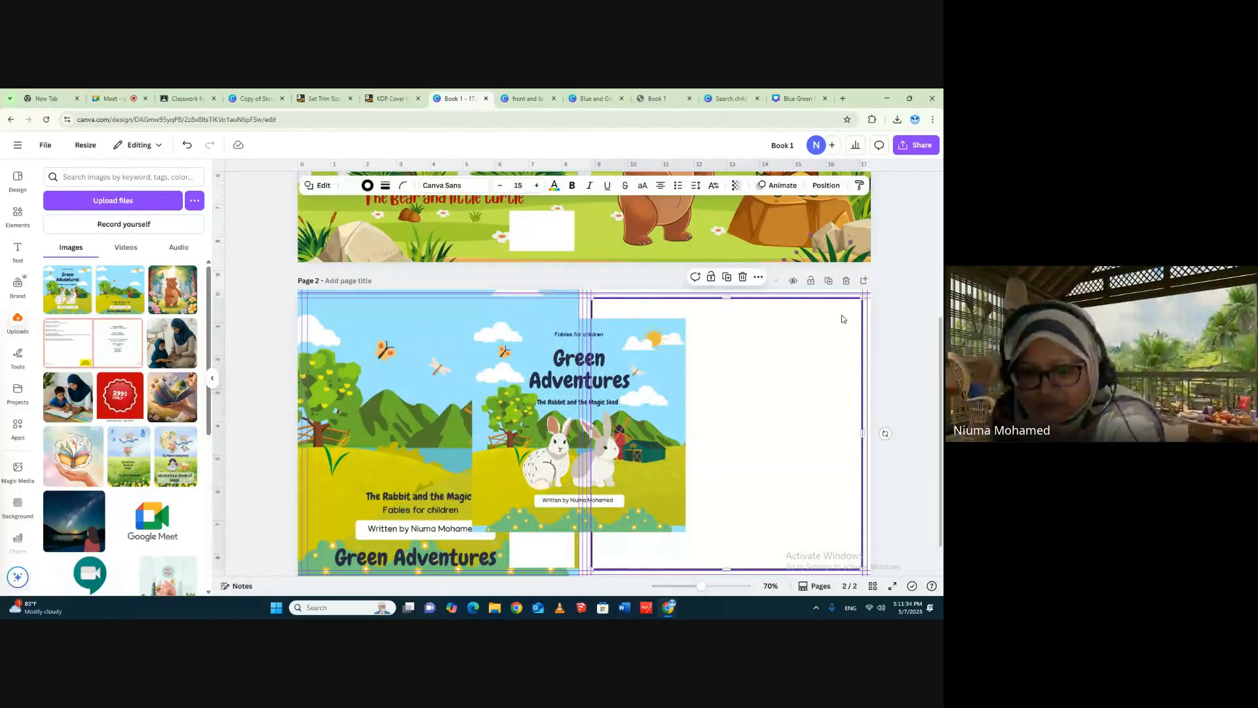
{"action": "key", "text": "Delete"}
- Enlarge the front cover image to fill page 2's front panel, extend it to the top edge, and align it with the page's right edge
{"action": "left_click_drag", "start_coordinate": [681, 385], "coordinate": [802, 356]}
{"action": "left_click_drag", "start_coordinate": [804, 506], "coordinate": [871, 574]}
{"action": "left_click_drag", "start_coordinate": [758, 345], "coordinate": [754, 365]}
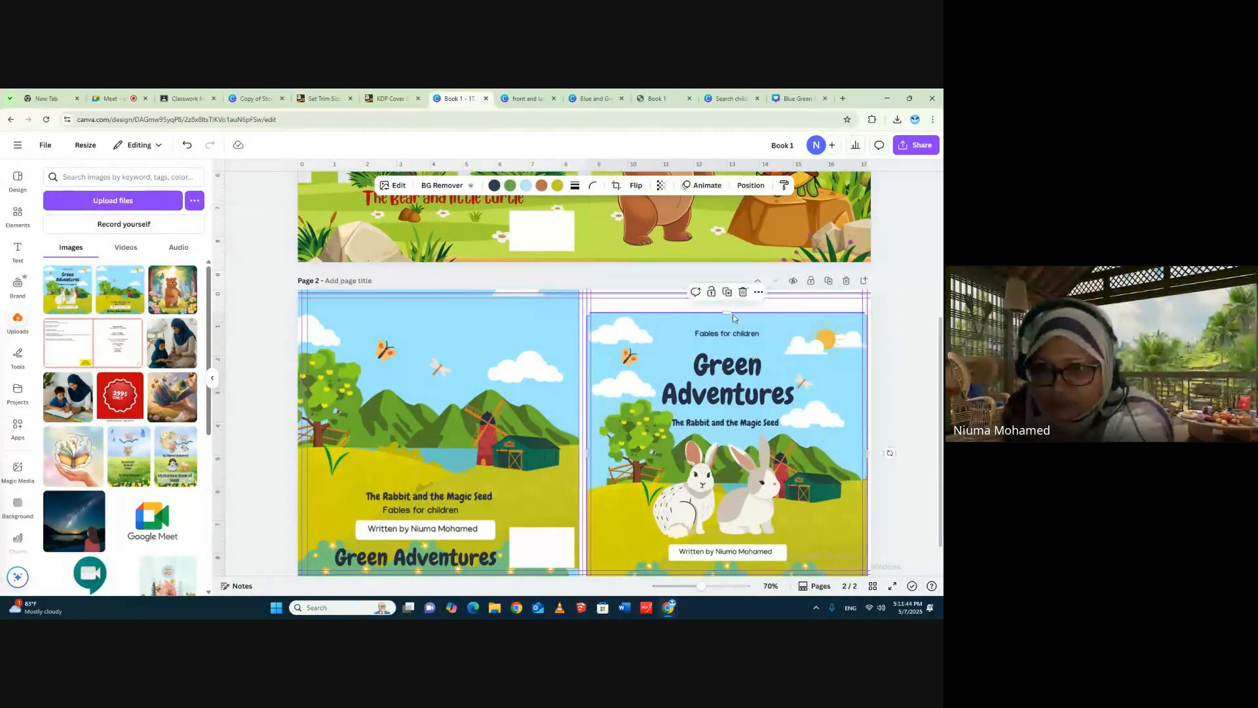
{"action": "left_click_drag", "start_coordinate": [725, 313], "coordinate": [722, 291]}
{"action": "left_click_drag", "start_coordinate": [751, 371], "coordinate": [755, 371]}
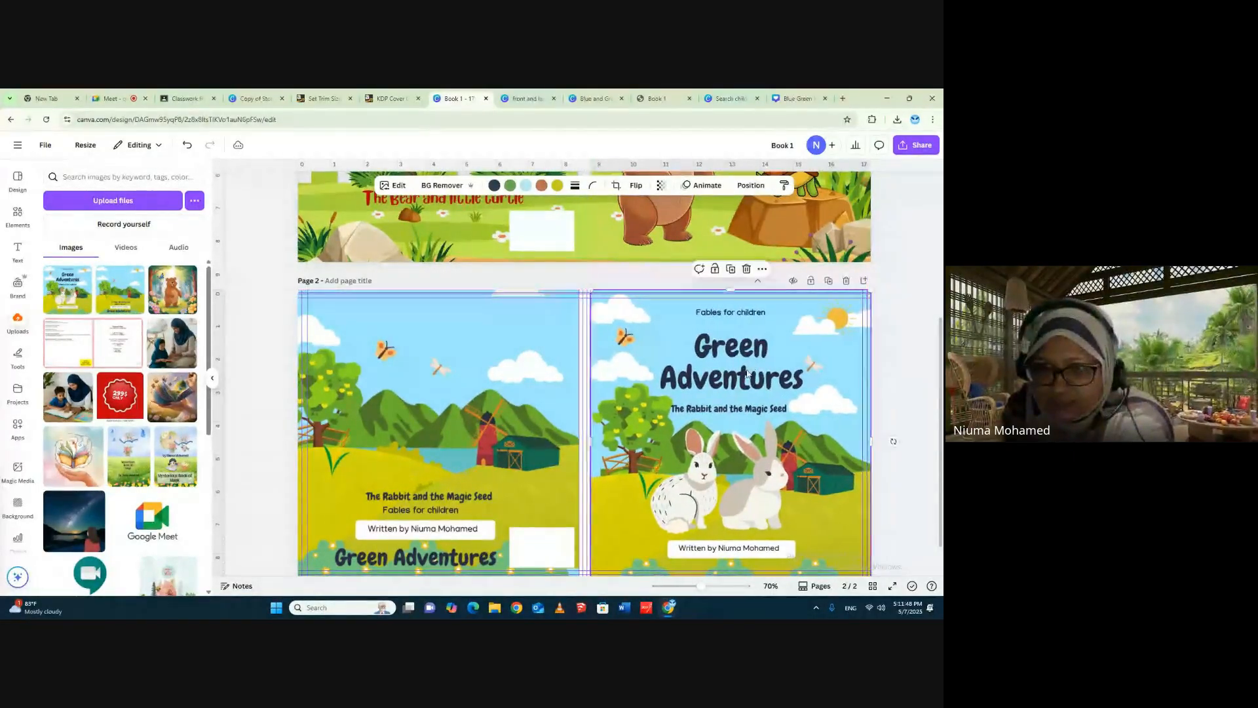
{"action": "scroll", "coordinate": [930, 406], "scroll_direction": "down", "scroll_amount": 1}
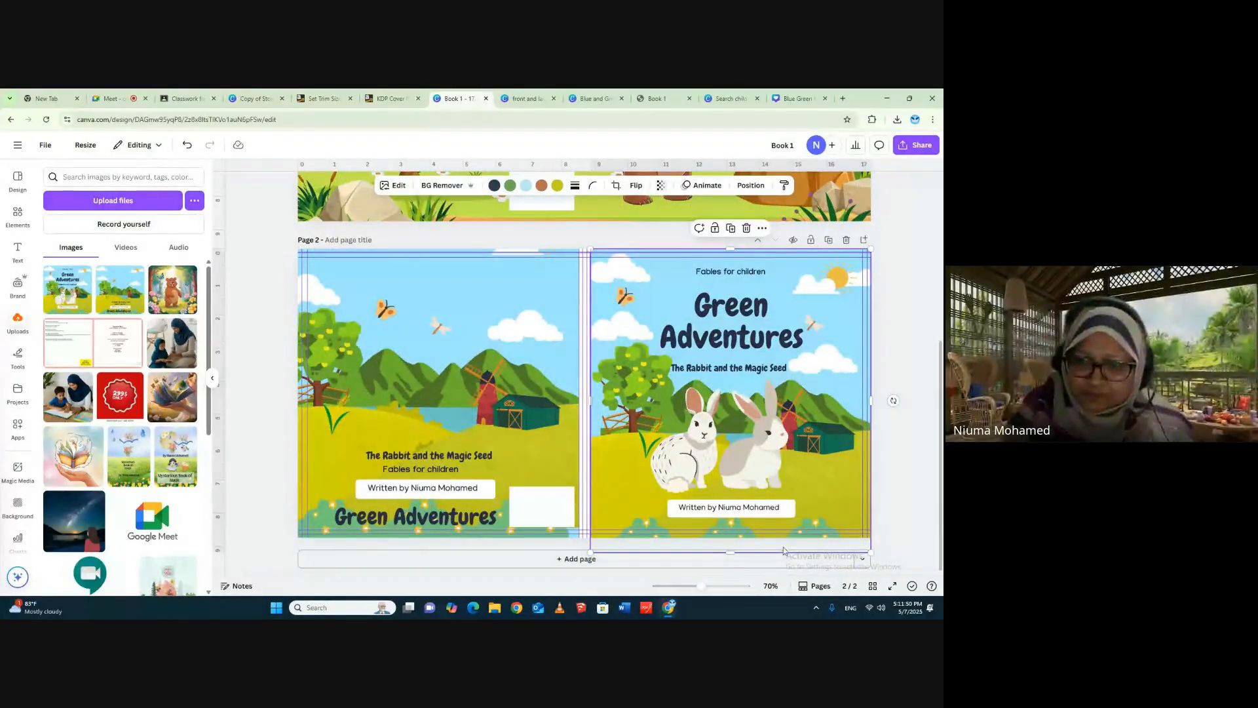
- Try to close page 2's spine gap by shifting the front and last cover images towards each other
{"action": "left_click", "coordinate": [916, 408]}
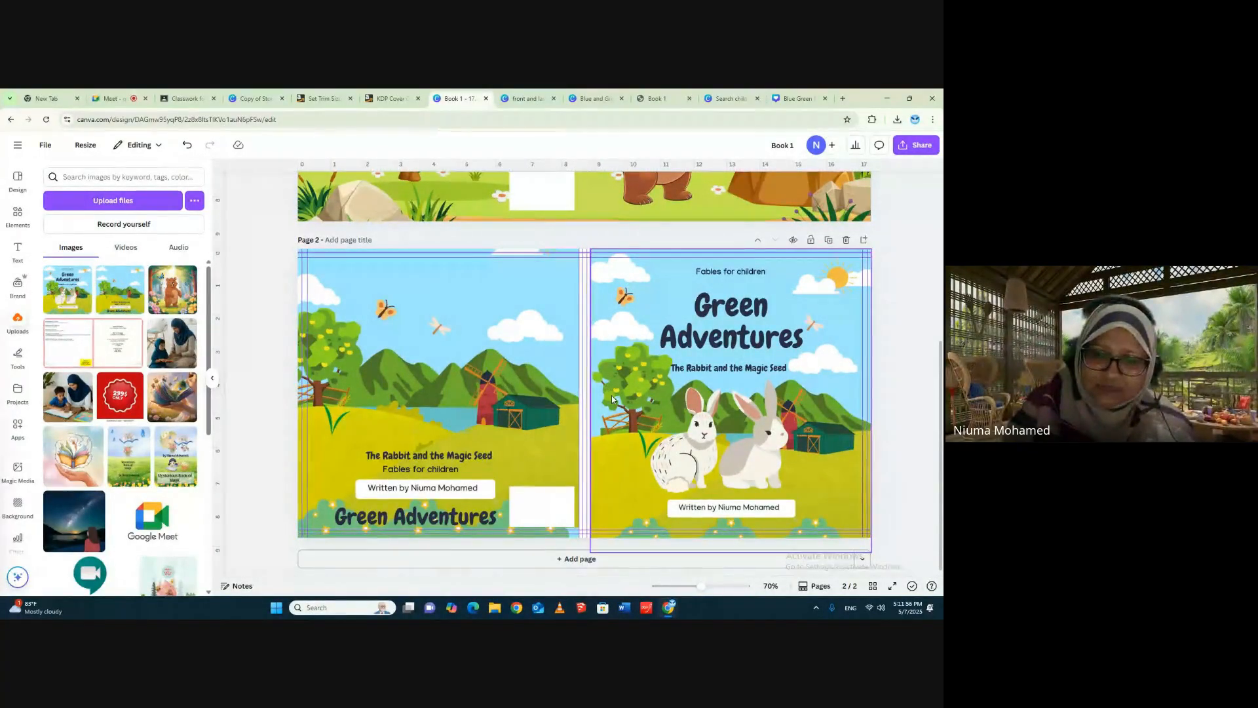
{"action": "left_click_drag", "start_coordinate": [640, 393], "coordinate": [641, 378]}
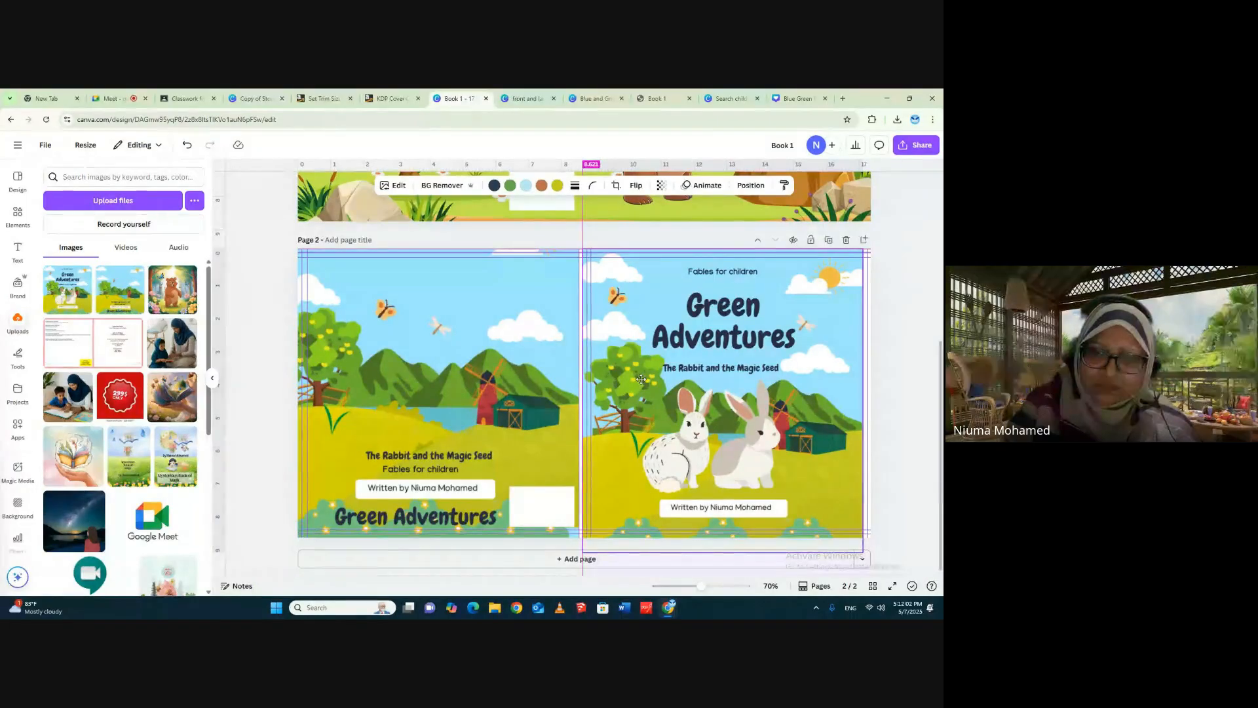
{"action": "left_click_drag", "start_coordinate": [551, 359], "coordinate": [554, 359]}
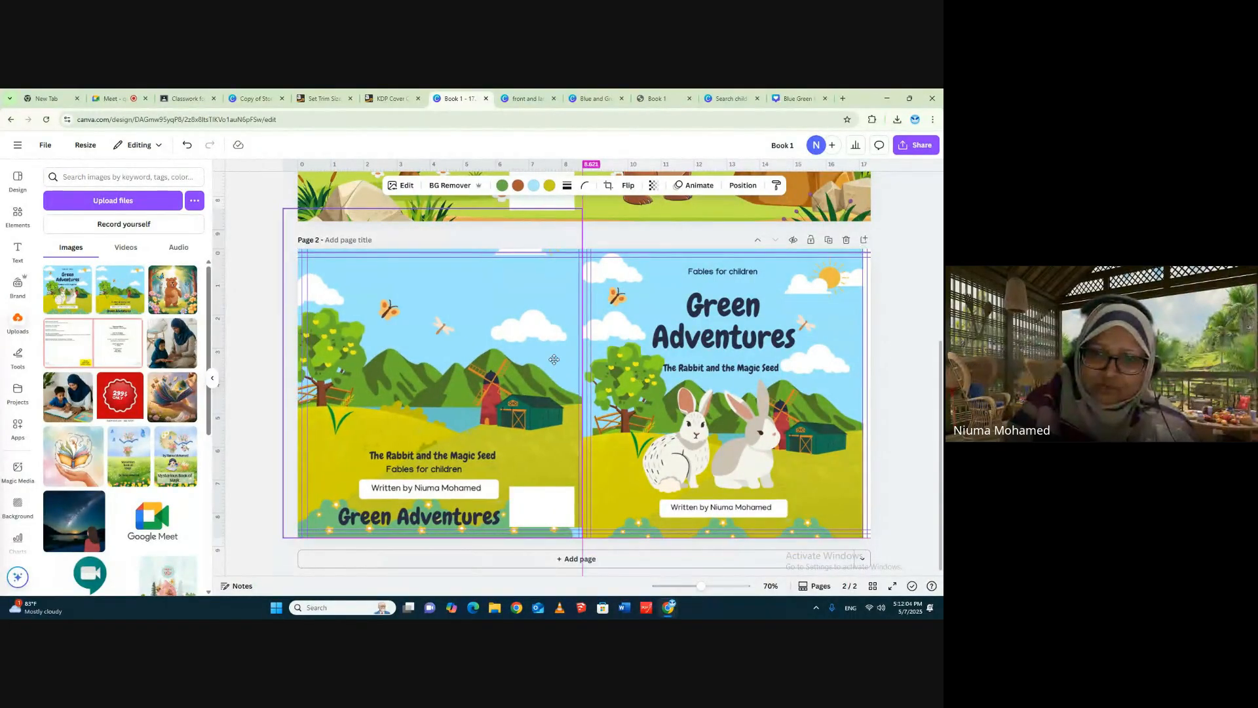
{"action": "left_click", "coordinate": [835, 342]}
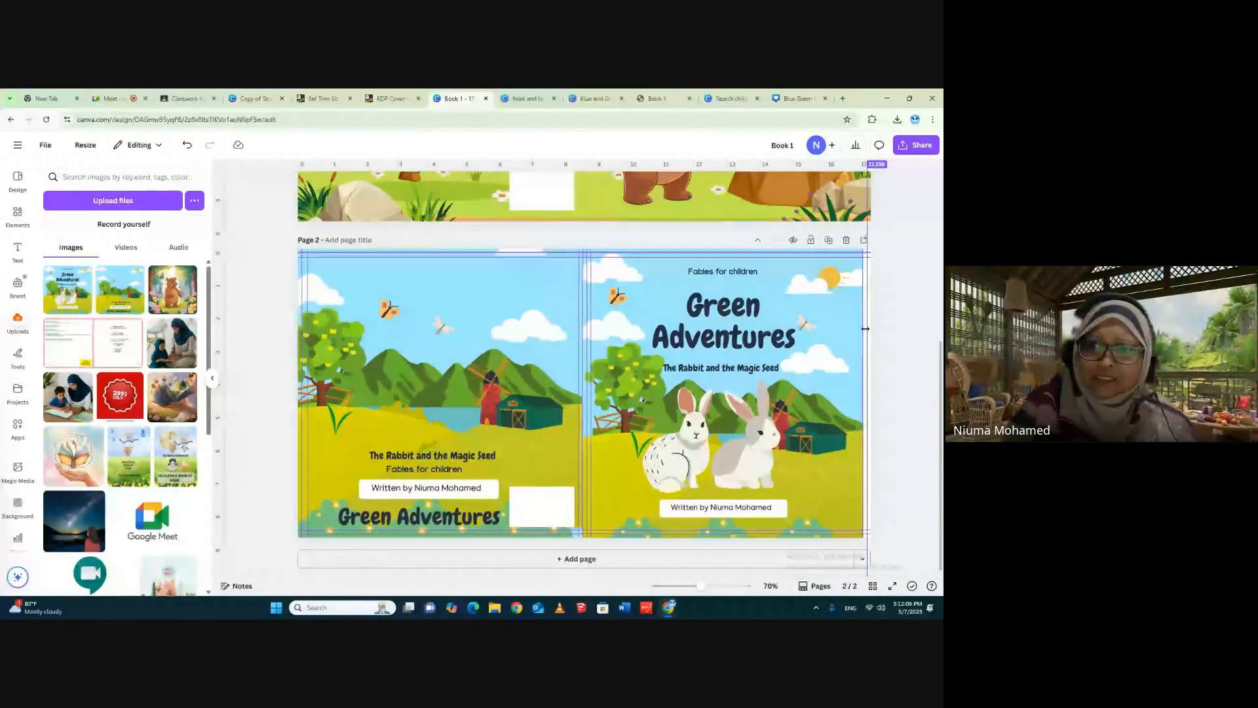
{"action": "left_click_drag", "start_coordinate": [808, 406], "coordinate": [804, 407]}
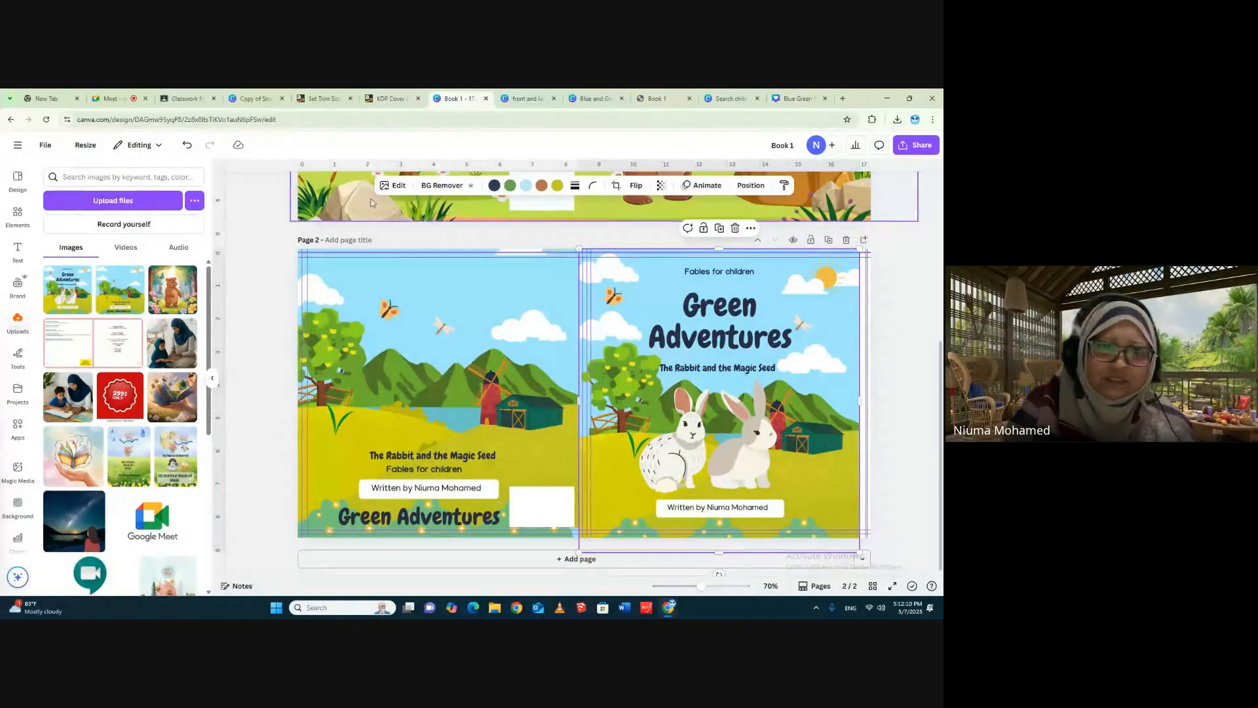
{"action": "left_click", "coordinate": [188, 146]}
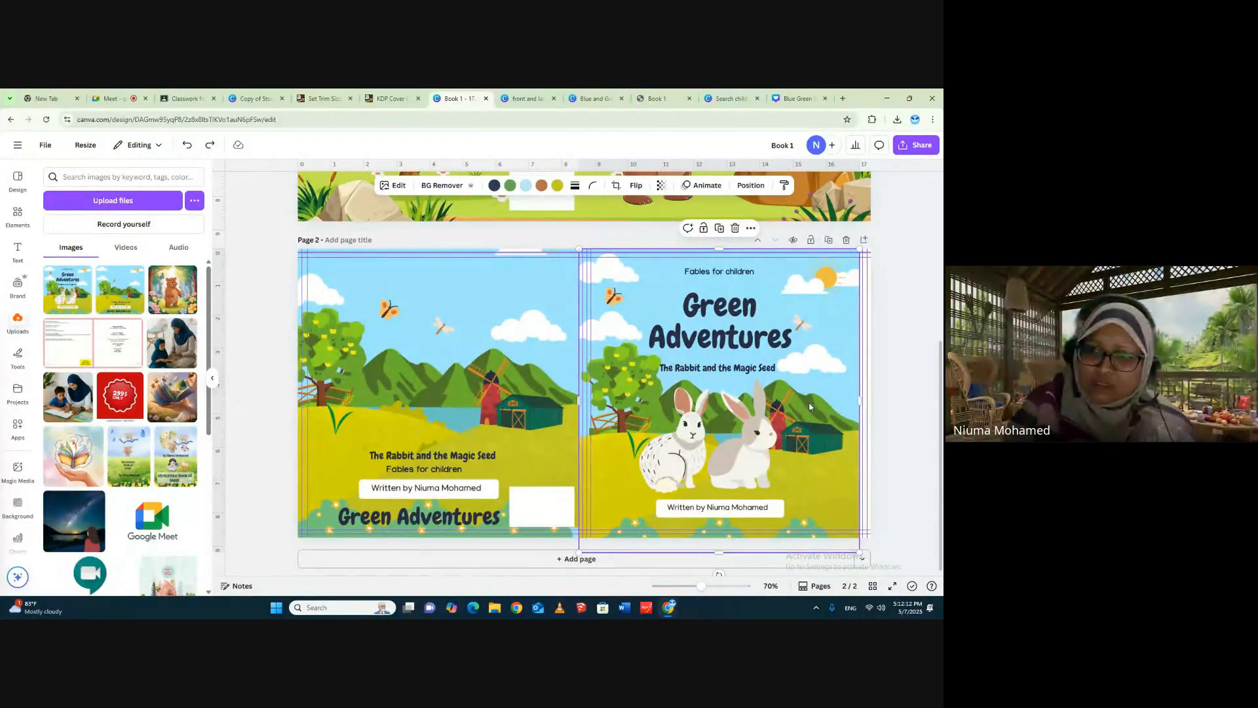
- Enlarge the front cover image to about 9 × 9.2 in and align both cover images with the spine's outer guides
{"action": "left_click_drag", "start_coordinate": [810, 406], "coordinate": [870, 400]}
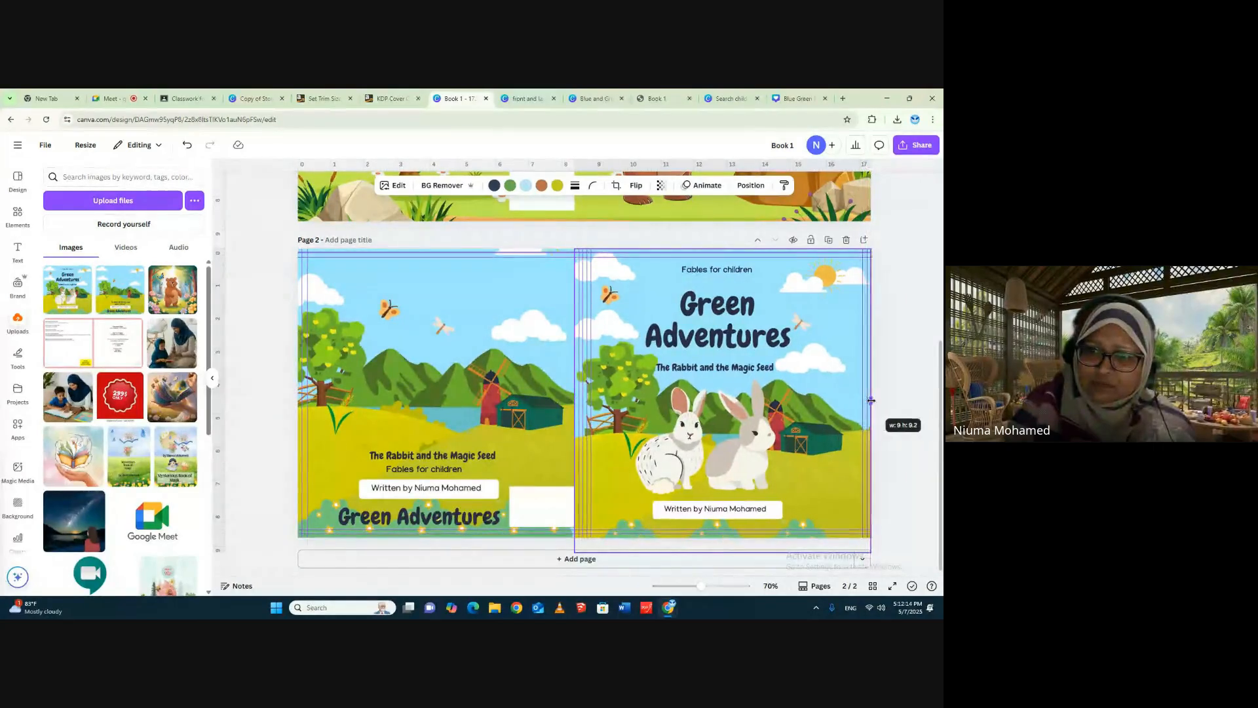
{"action": "left_click", "coordinate": [903, 351]}
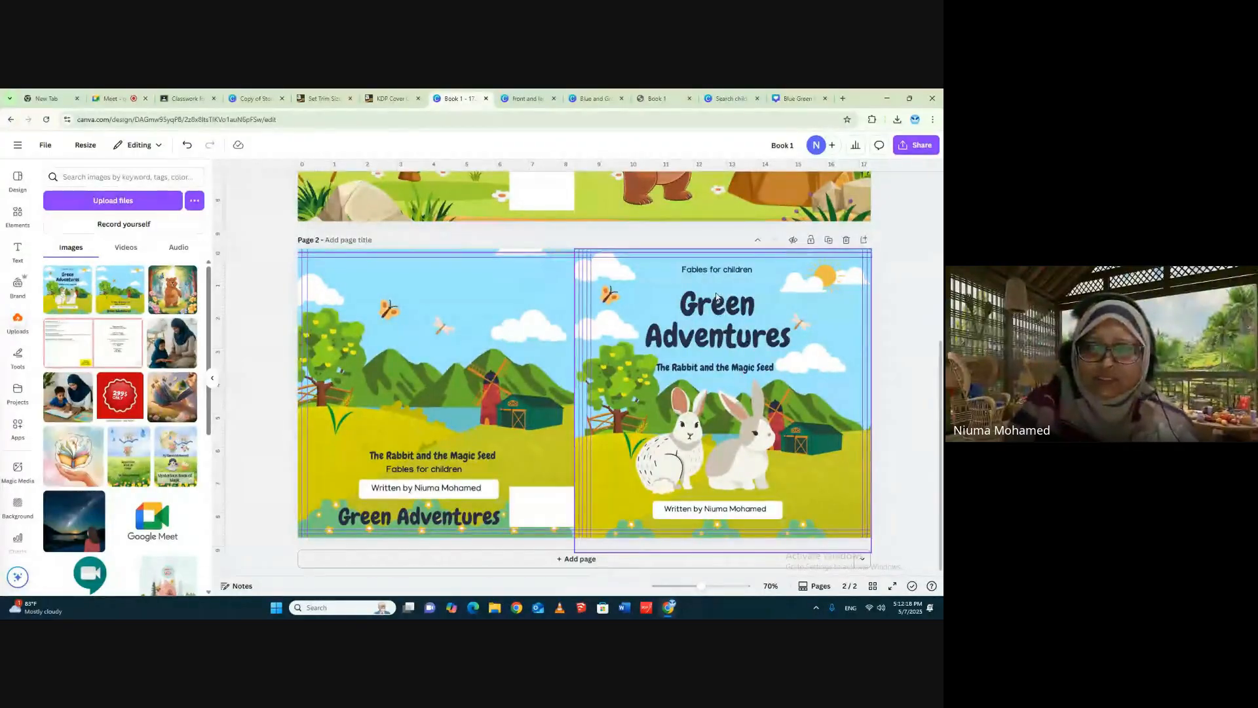
{"action": "left_click_drag", "start_coordinate": [715, 307], "coordinate": [725, 303]}
{"action": "left_click_drag", "start_coordinate": [548, 297], "coordinate": [536, 292]}
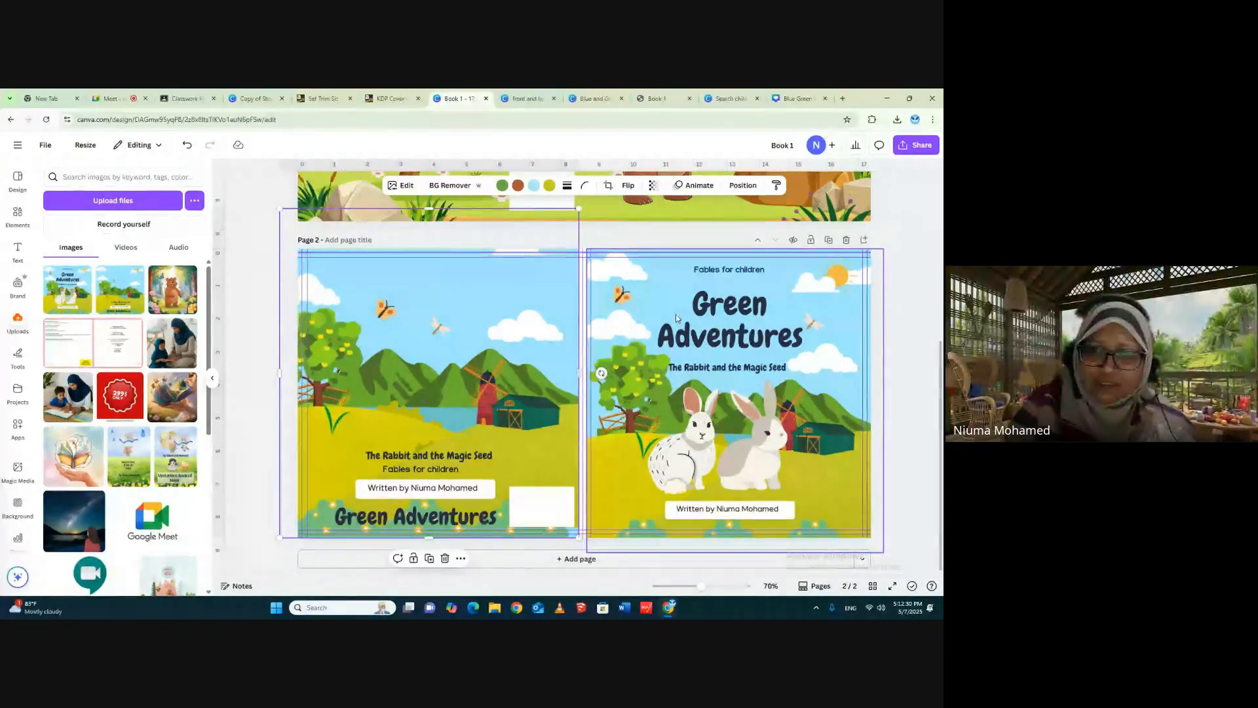
{"action": "left_click_drag", "start_coordinate": [677, 318], "coordinate": [732, 319]}
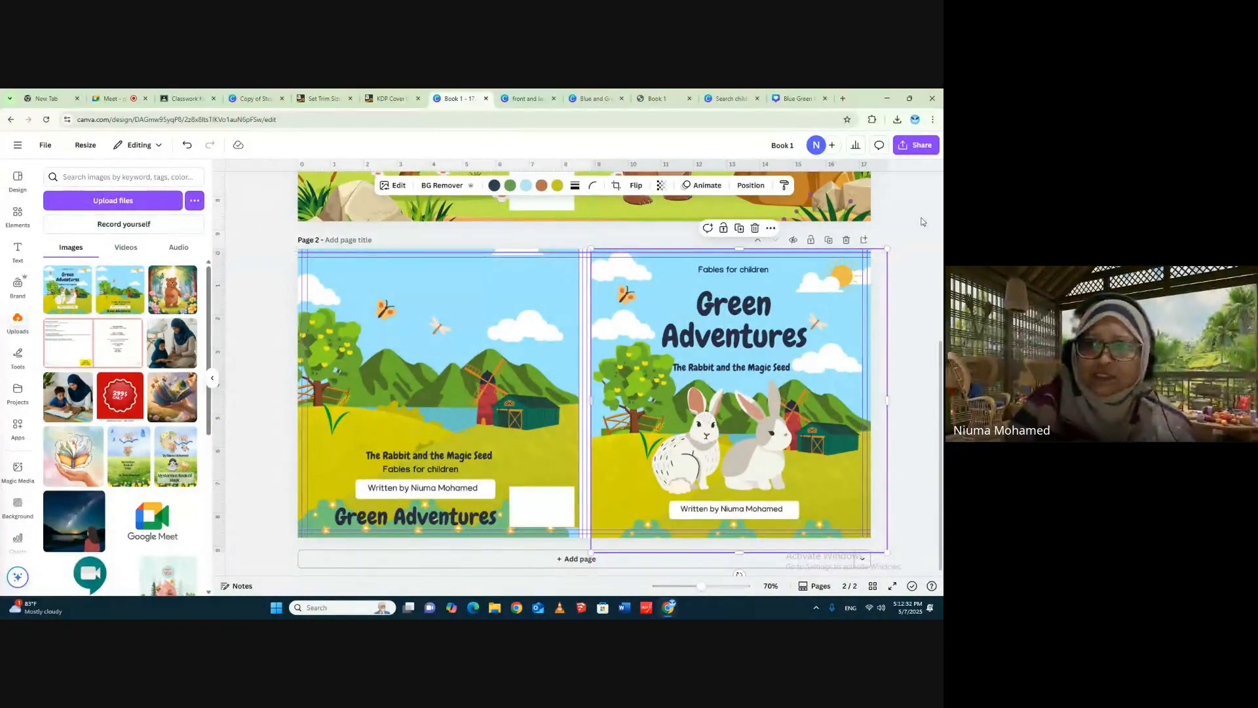
{"action": "left_click", "coordinate": [924, 239]}
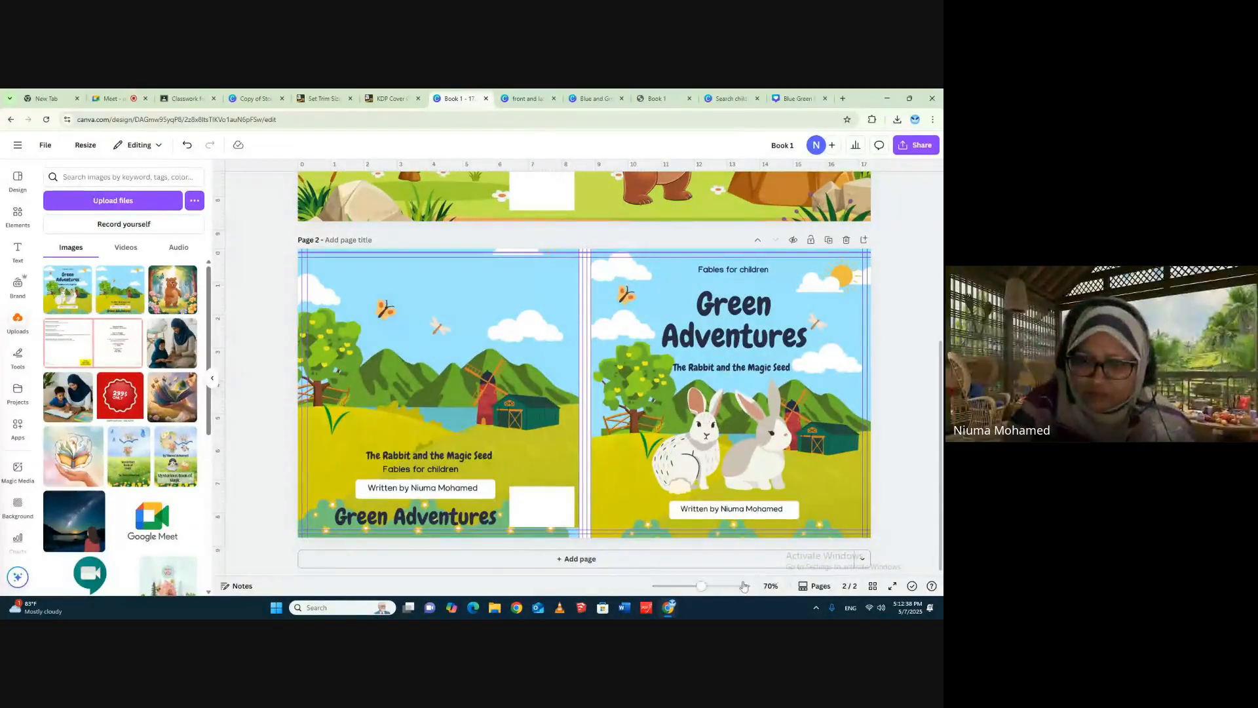
- Set page 2's background colour to Lime so that it fills the exposed spine strip
{"action": "left_click_drag", "start_coordinate": [700, 588], "coordinate": [711, 588]}
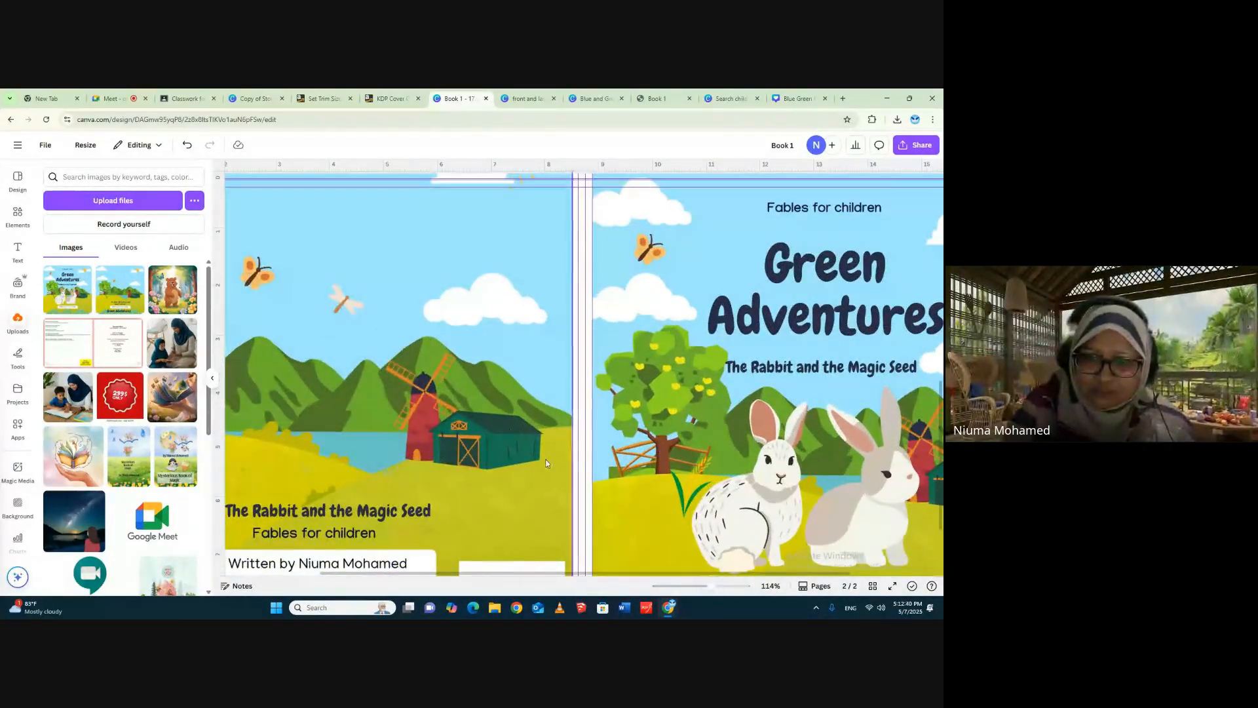
{"action": "scroll", "coordinate": [580, 338], "scroll_direction": "up", "scroll_amount": 3}
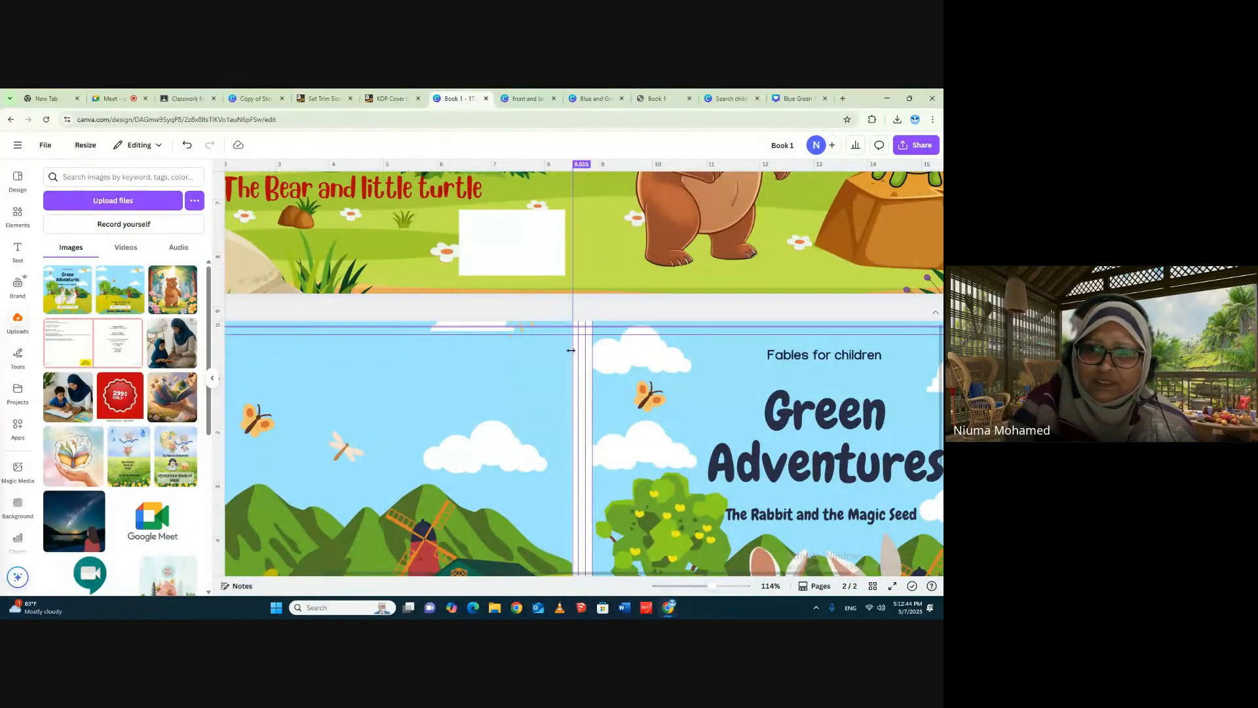
{"action": "left_click_drag", "start_coordinate": [570, 348], "coordinate": [548, 361]}
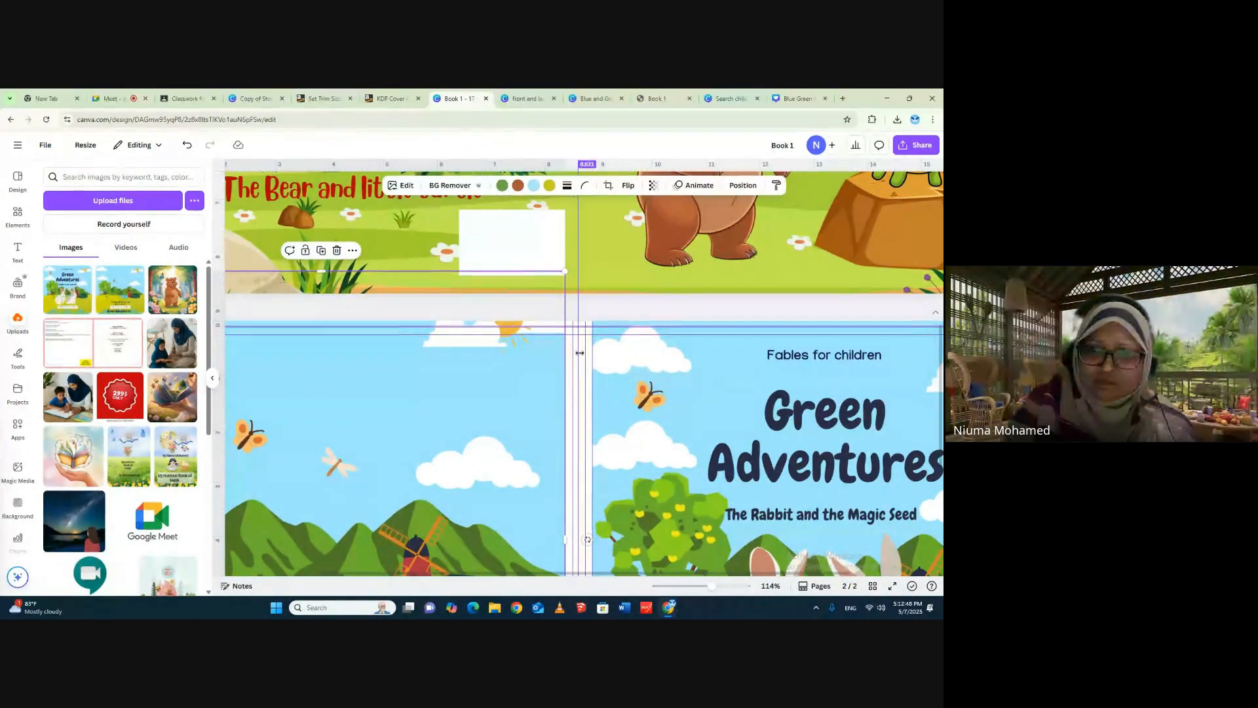
{"action": "left_click_drag", "start_coordinate": [581, 325], "coordinate": [582, 320]}
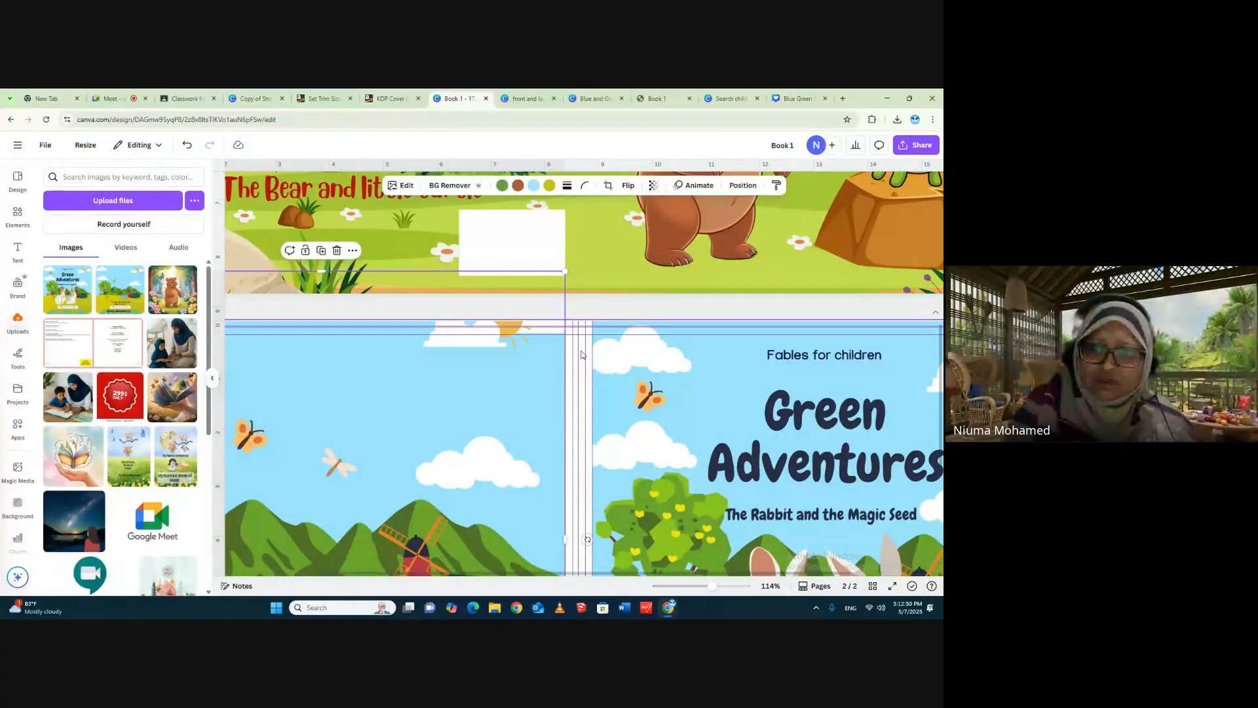
{"action": "left_click", "coordinate": [582, 354]}
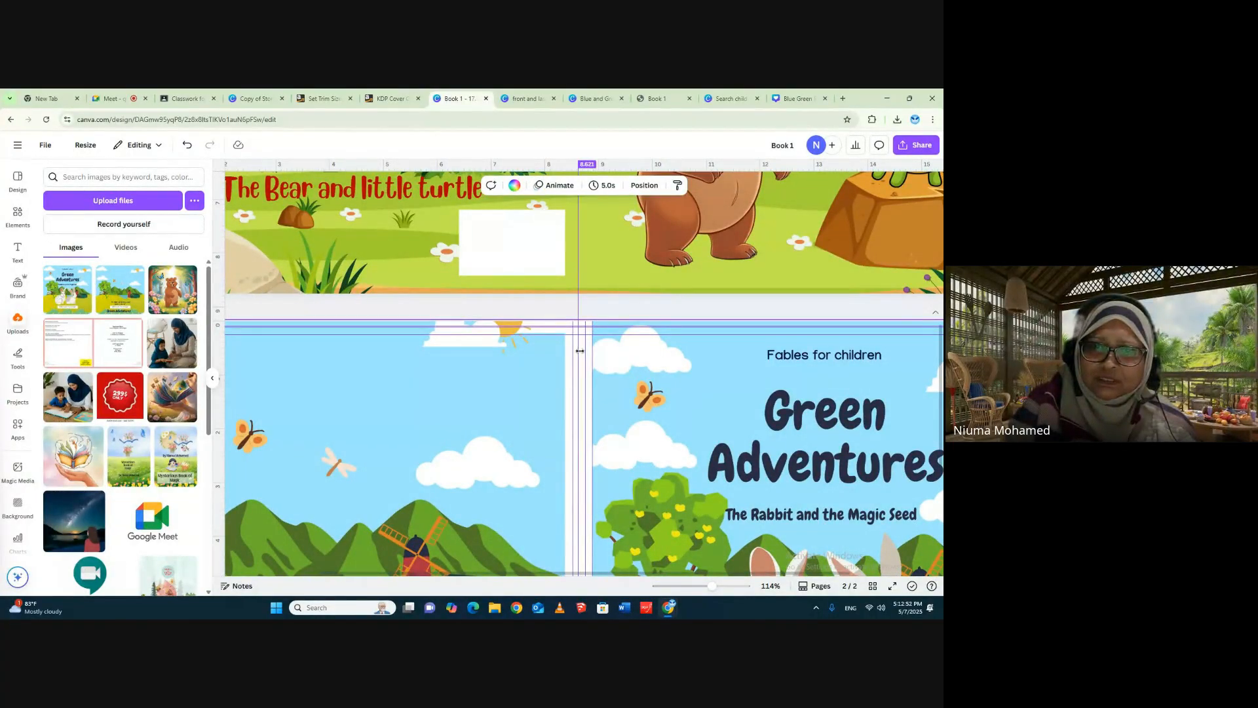
{"action": "left_click", "coordinate": [514, 185]}
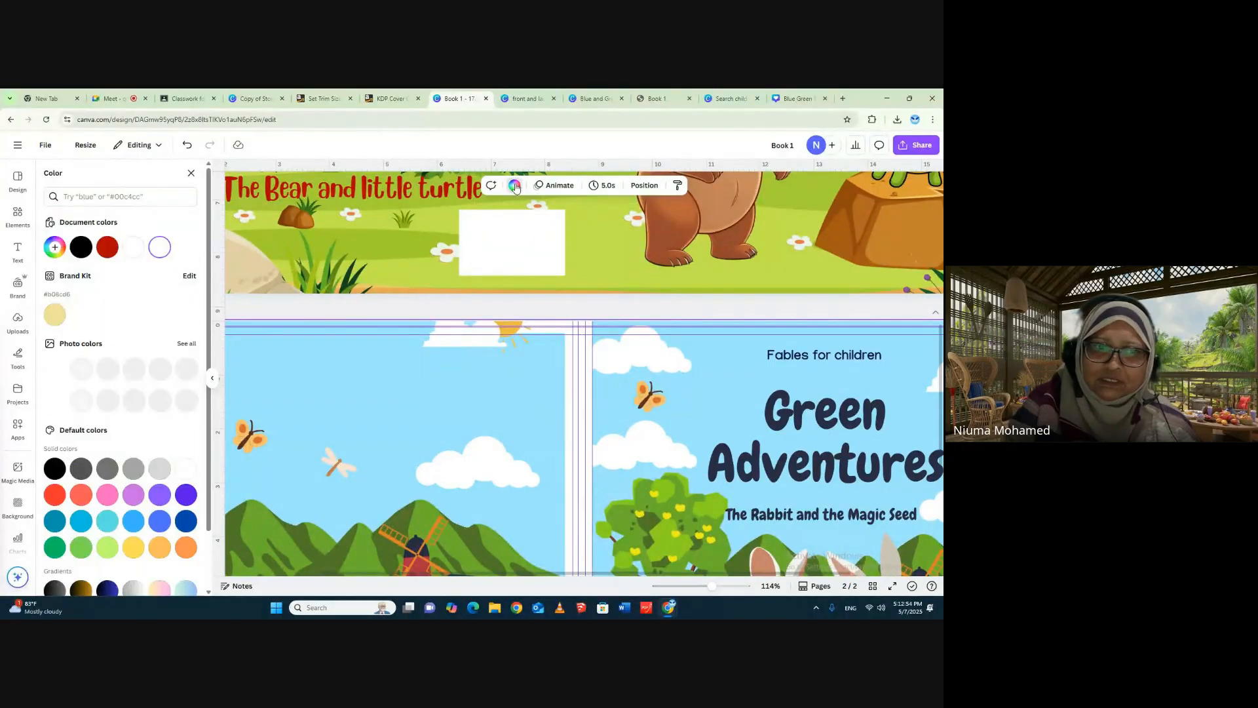
{"action": "left_click", "coordinate": [107, 545]}
{"action": "scroll", "coordinate": [481, 419], "scroll_direction": "down", "scroll_amount": 5}
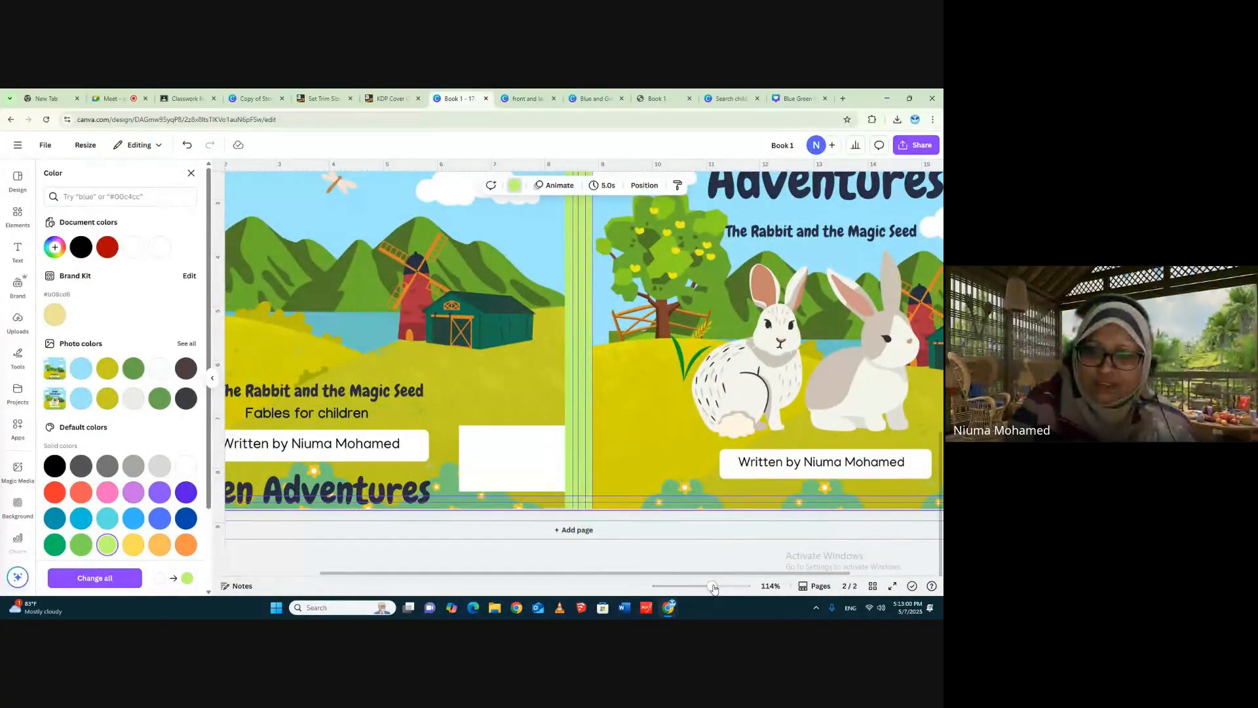
{"action": "left_click_drag", "start_coordinate": [712, 586], "coordinate": [702, 586]}
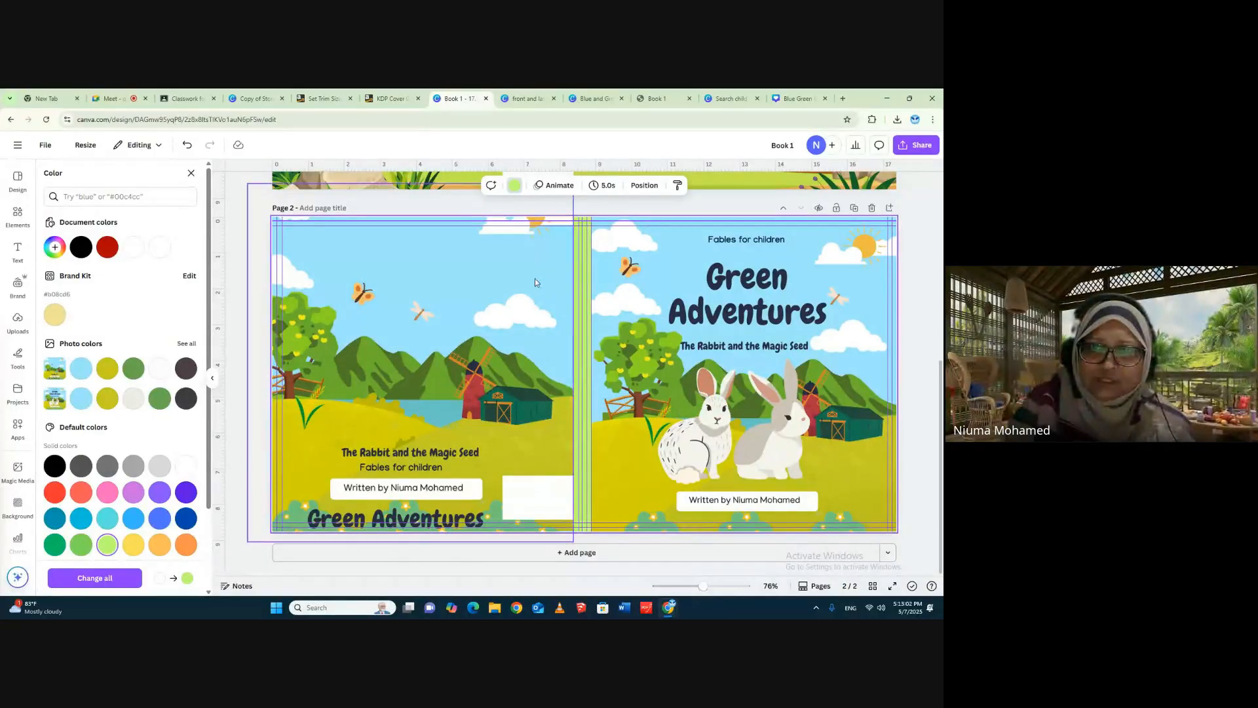
- Move the last cover image back towards the spine, widen the front cover image, and align its left edge with the spine's outer guide
{"action": "left_click_drag", "start_coordinate": [535, 282], "coordinate": [539, 275]}
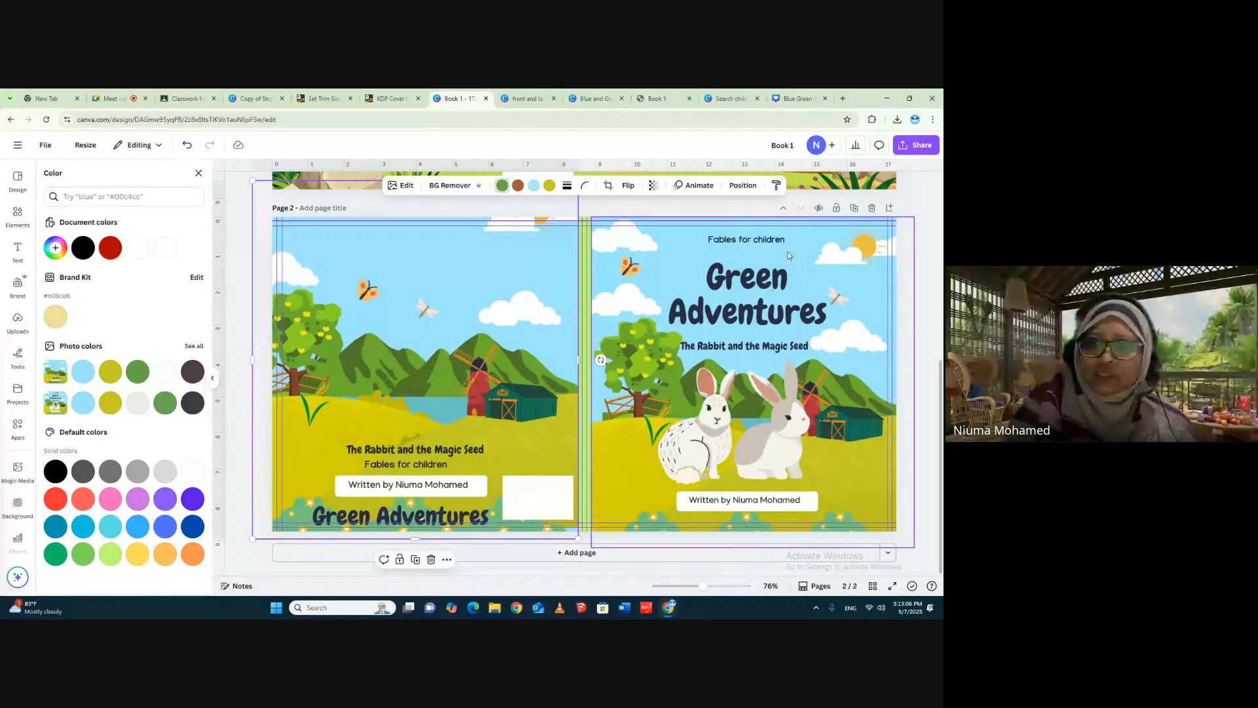
{"action": "left_click_drag", "start_coordinate": [812, 240], "coordinate": [816, 240]}
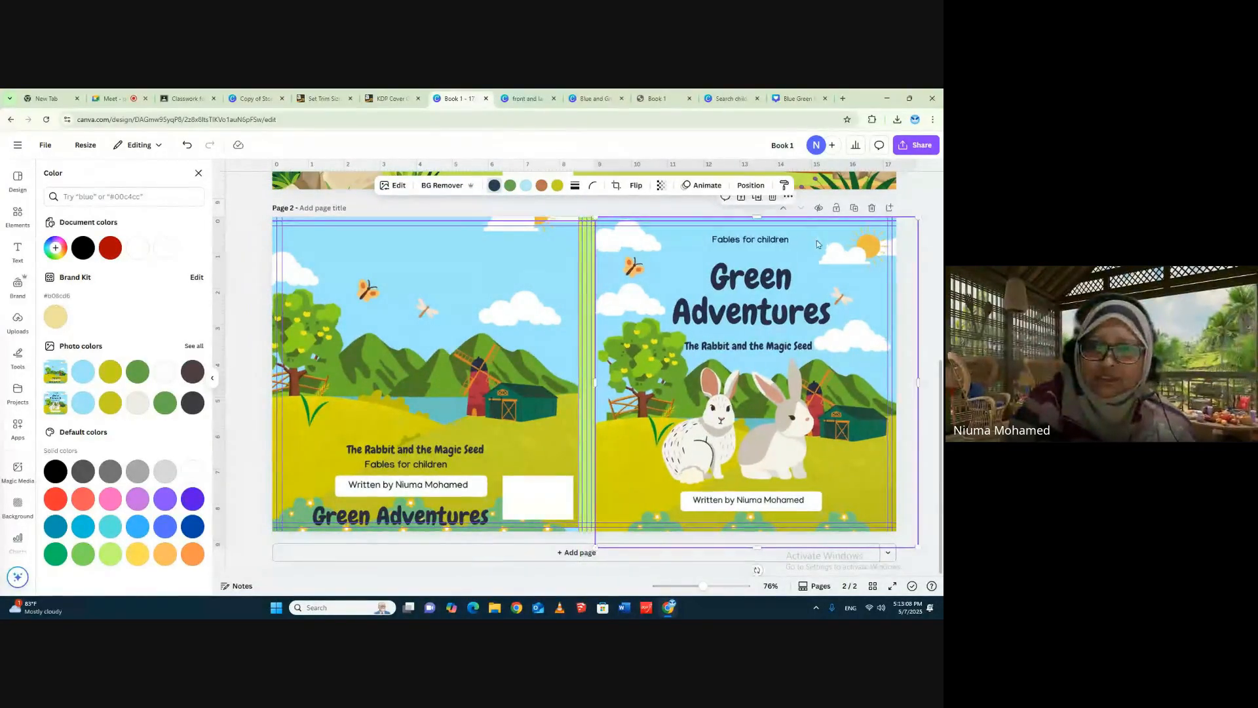
{"action": "left_click_drag", "start_coordinate": [595, 382], "coordinate": [585, 384]}
{"action": "left_click", "coordinate": [551, 357]}
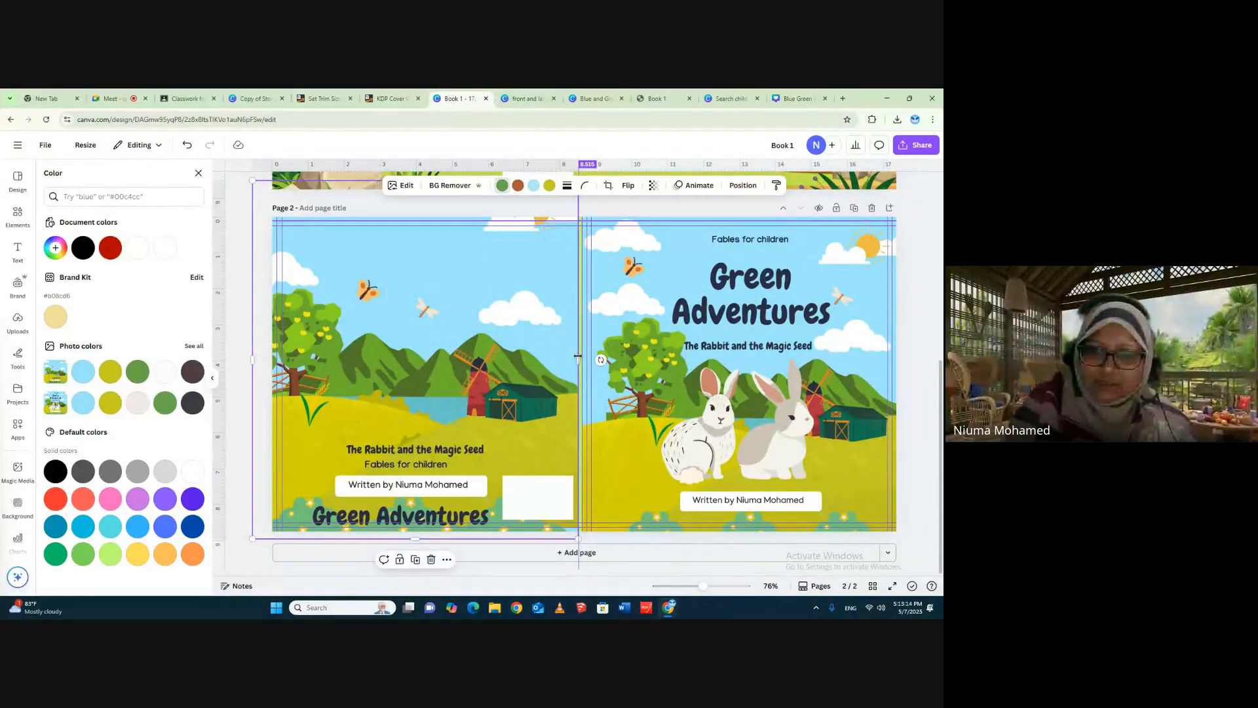
{"action": "left_click", "coordinate": [659, 336]}
{"action": "left_click_drag", "start_coordinate": [659, 335], "coordinate": [669, 335]}
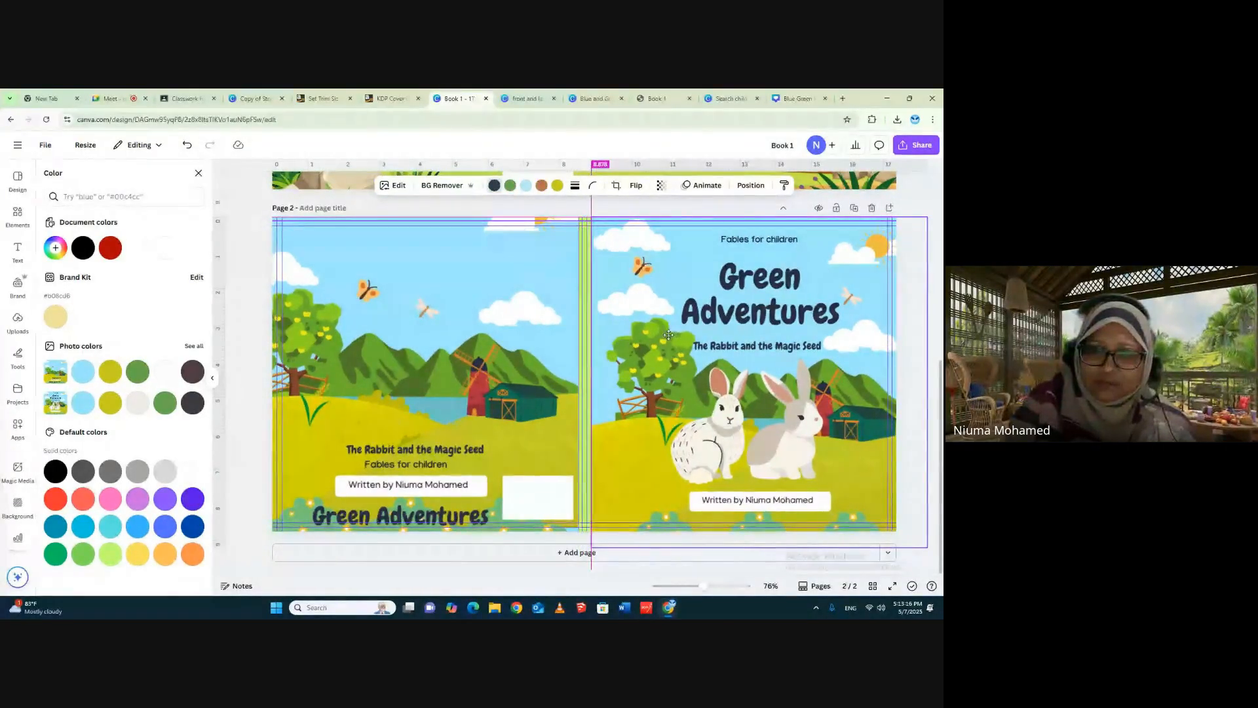
{"action": "left_click", "coordinate": [931, 199]}
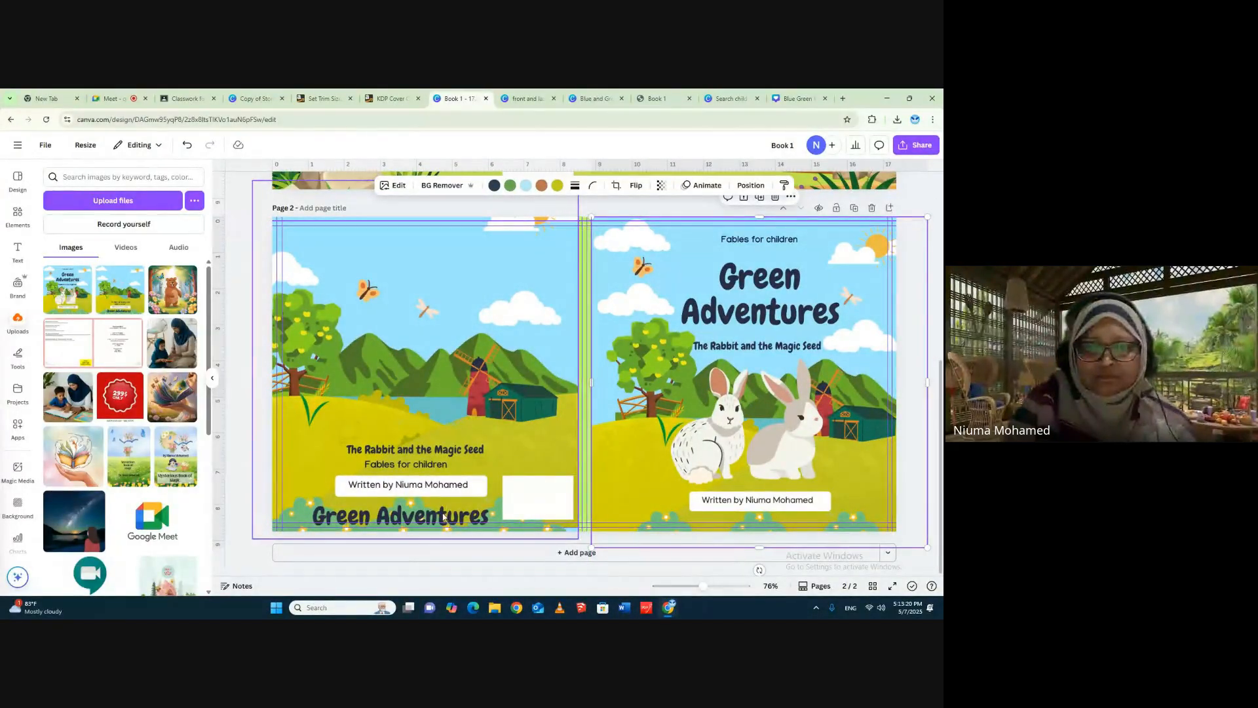
- Shift the last cover image upward and towards the spine, and extend its bottom edge to page 2's bottom edge
{"action": "left_click_drag", "start_coordinate": [452, 415], "coordinate": [456, 390]}
{"action": "mouse_move", "coordinate": [421, 518]}
{"action": "left_mouse_down"}
{"action": "mouse_move", "coordinate": [433, 510]}
{"action": "mouse_move", "coordinate": [429, 532]}
{"action": "left_mouse_up"}
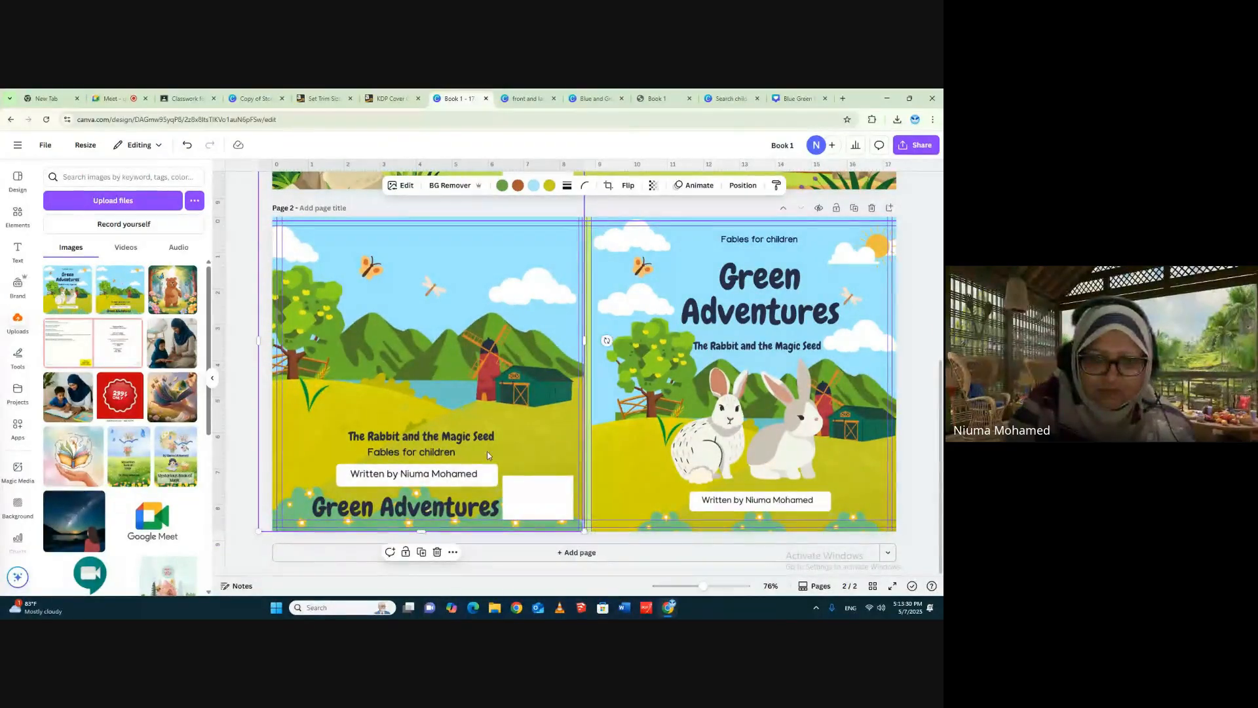
{"action": "left_click_drag", "start_coordinate": [532, 438], "coordinate": [530, 435]}
{"action": "left_click", "coordinate": [933, 287]}
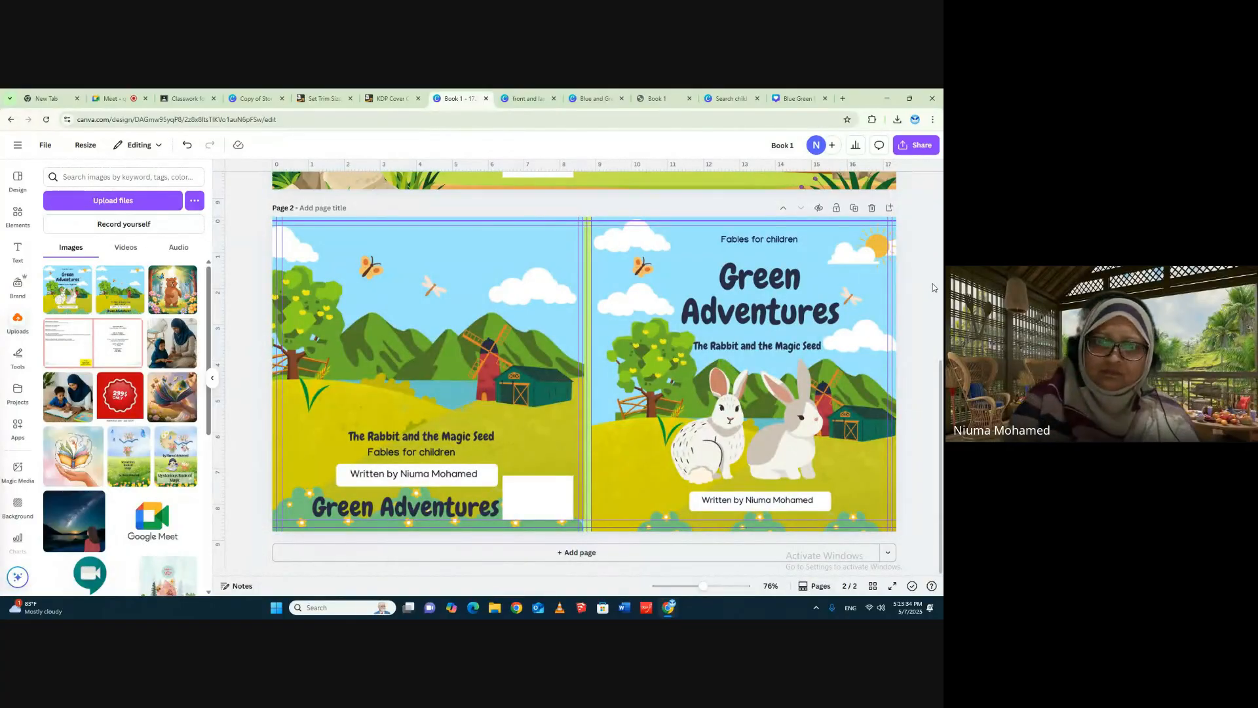
- Download only page 2 of Book 1, the Green Adventures cover, as a PDF Print file
{"action": "left_click", "coordinate": [481, 270]}
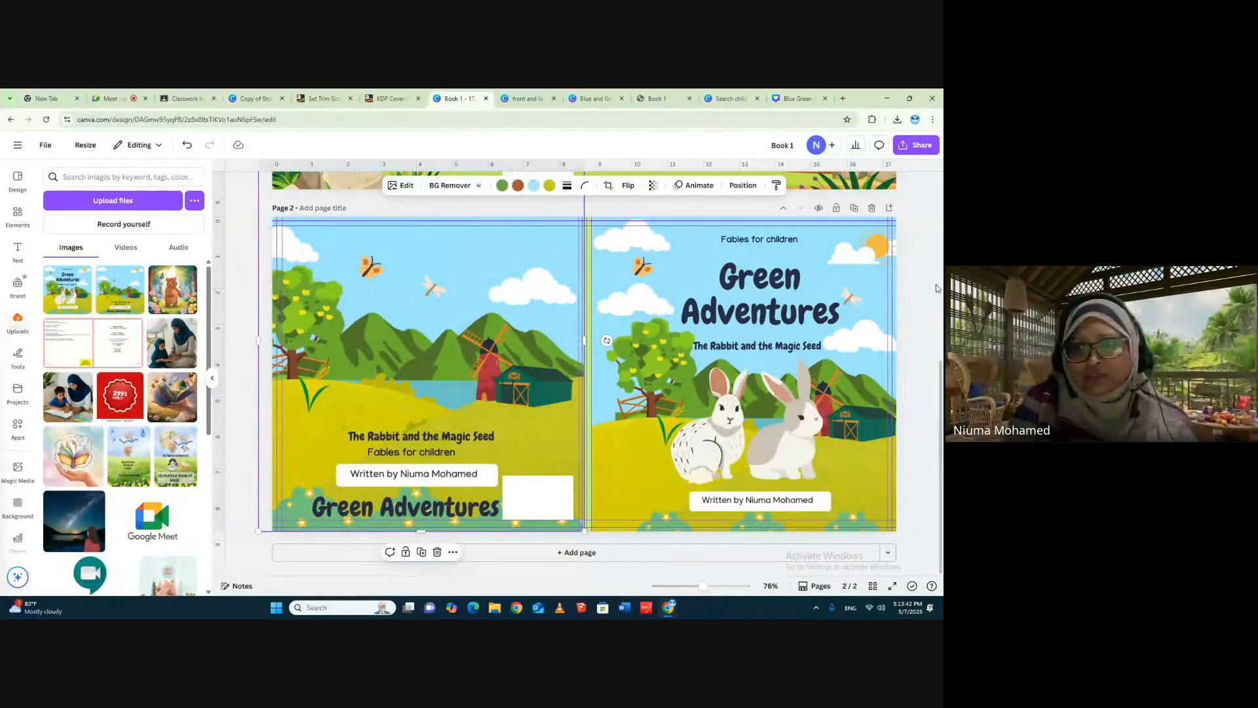
{"action": "left_click", "coordinate": [916, 145]}
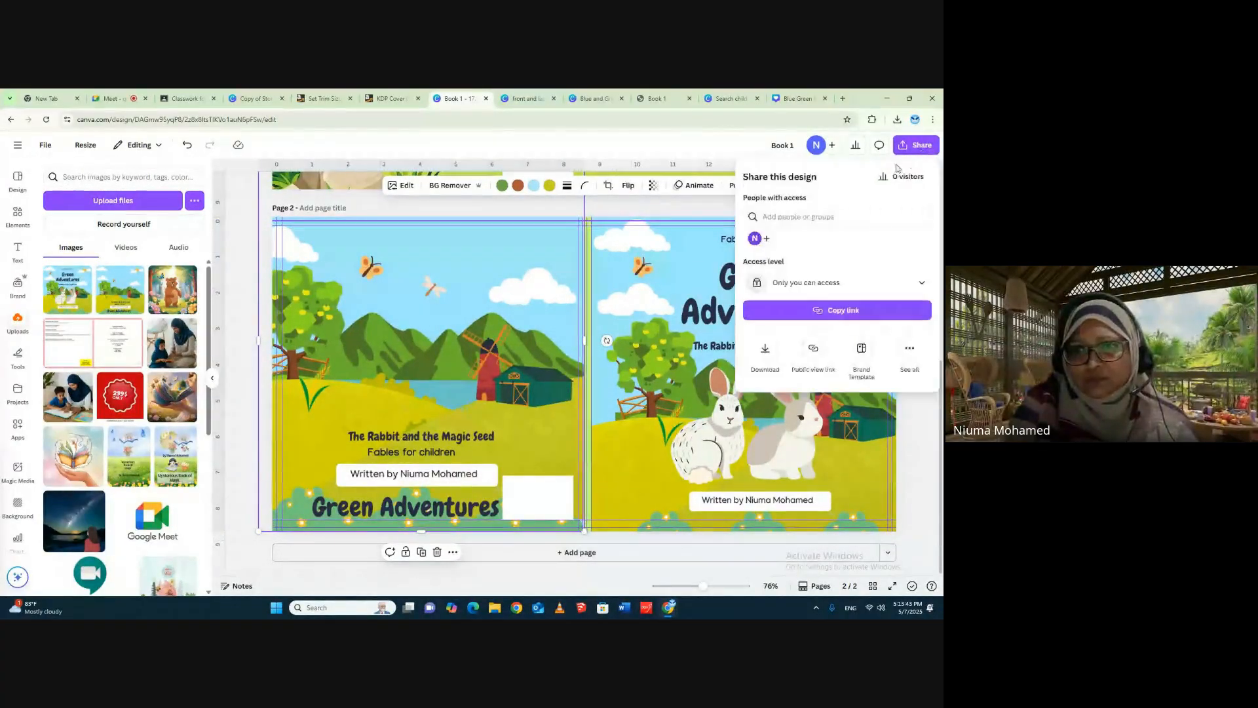
{"action": "left_click", "coordinate": [767, 349]}
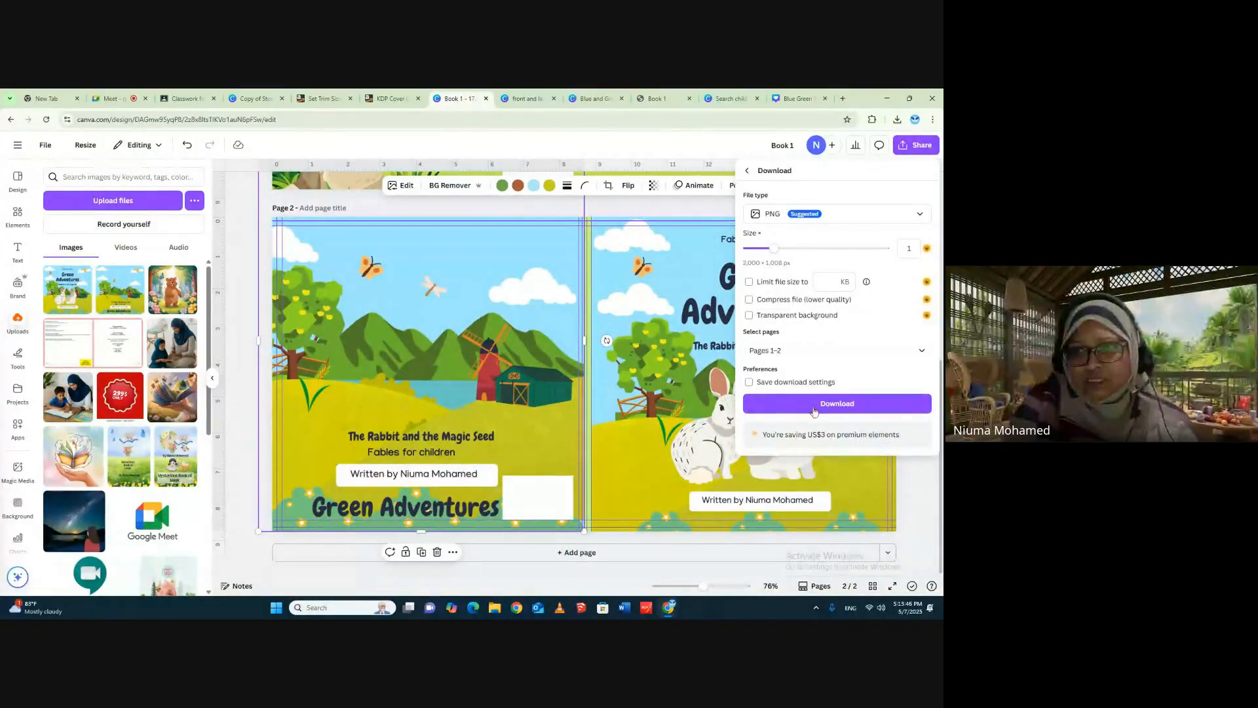
{"action": "left_click", "coordinate": [808, 347]}
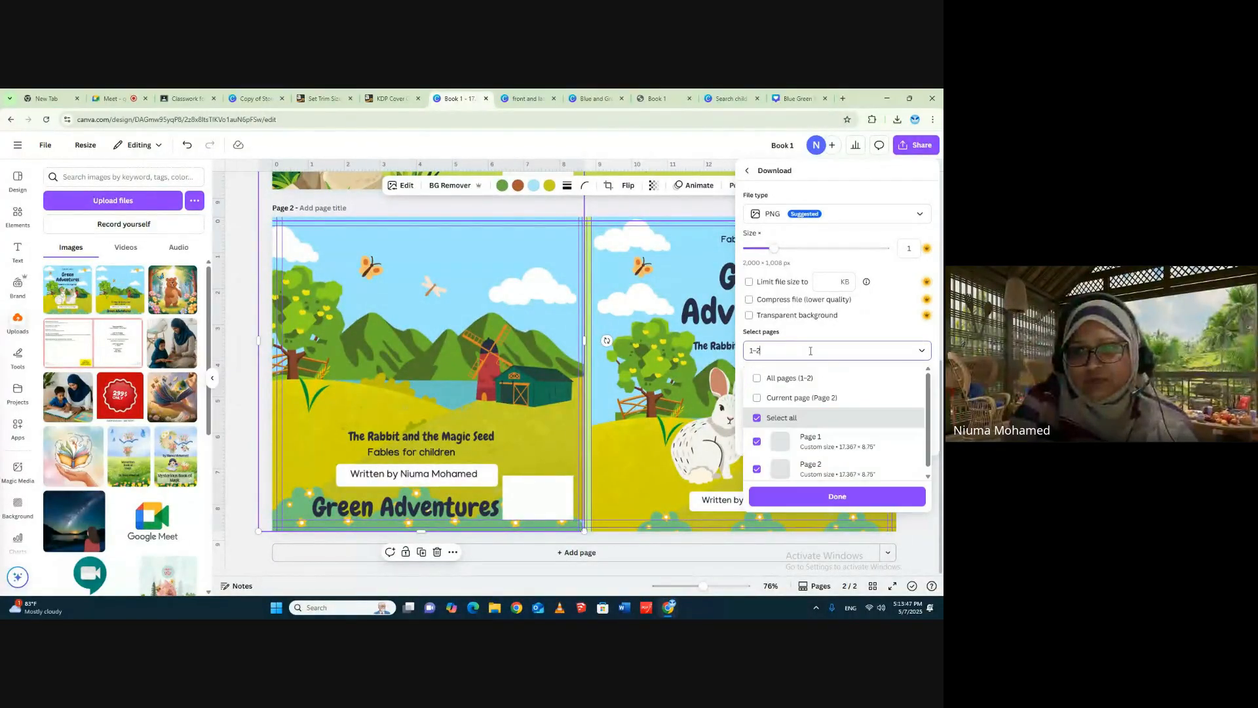
{"action": "left_click", "coordinate": [758, 418]}
{"action": "left_click", "coordinate": [755, 466]}
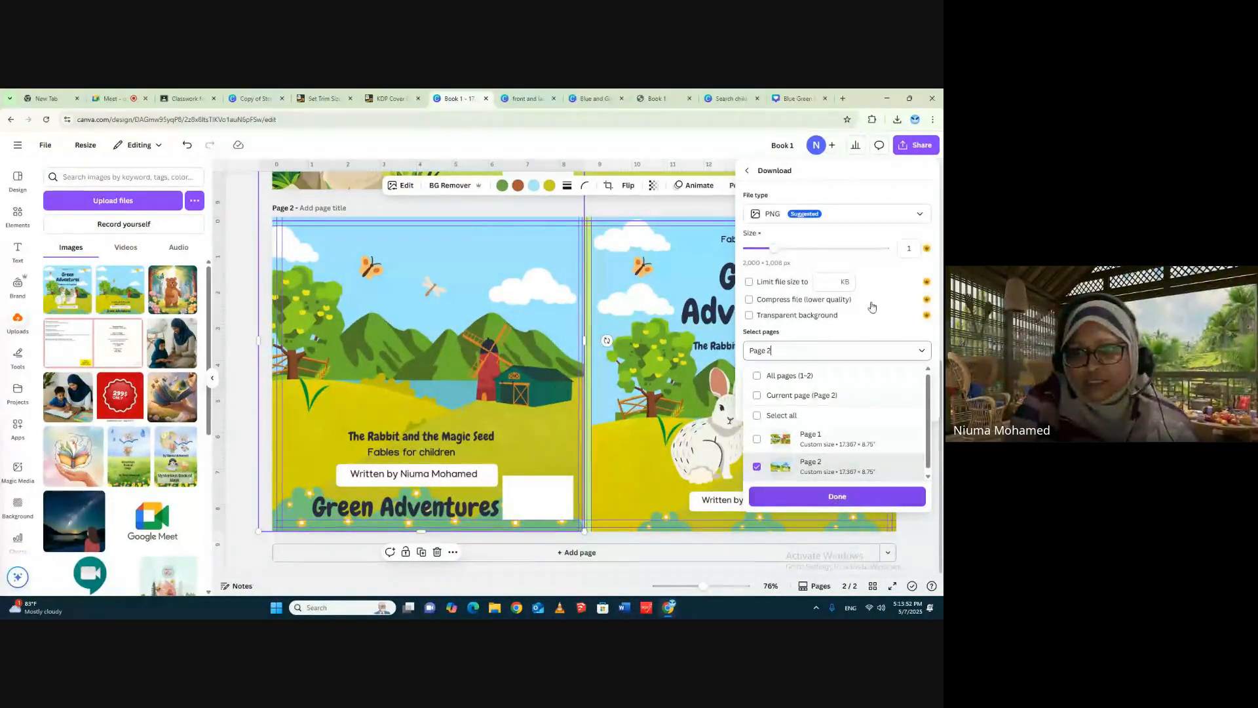
{"action": "left_click", "coordinate": [784, 216]}
{"action": "left_click", "coordinate": [784, 216]}
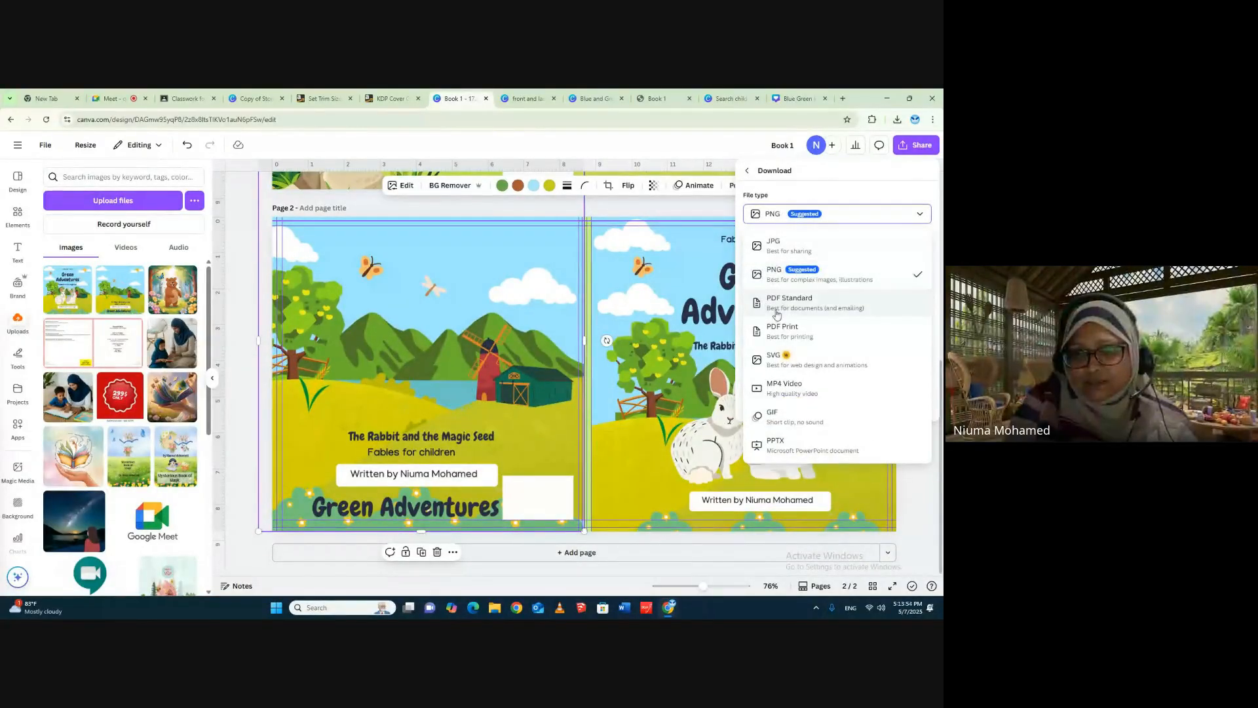
{"action": "left_click", "coordinate": [779, 331]}
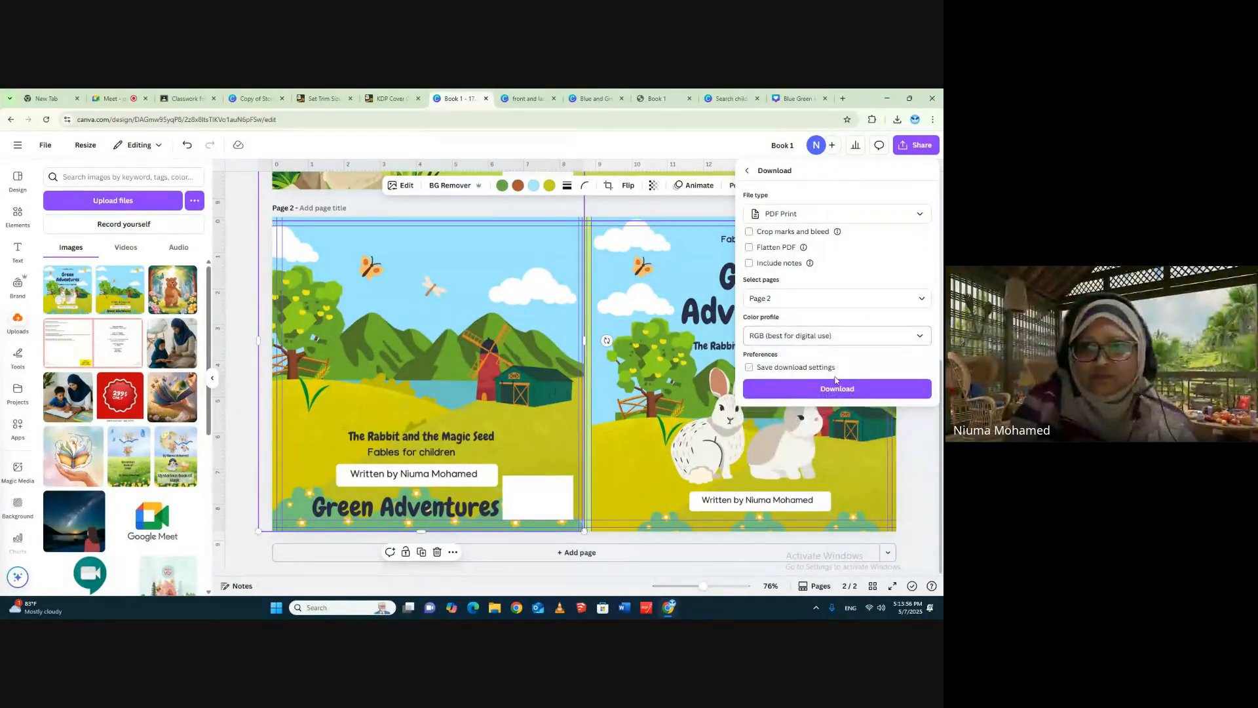
{"action": "left_click", "coordinate": [819, 390]}
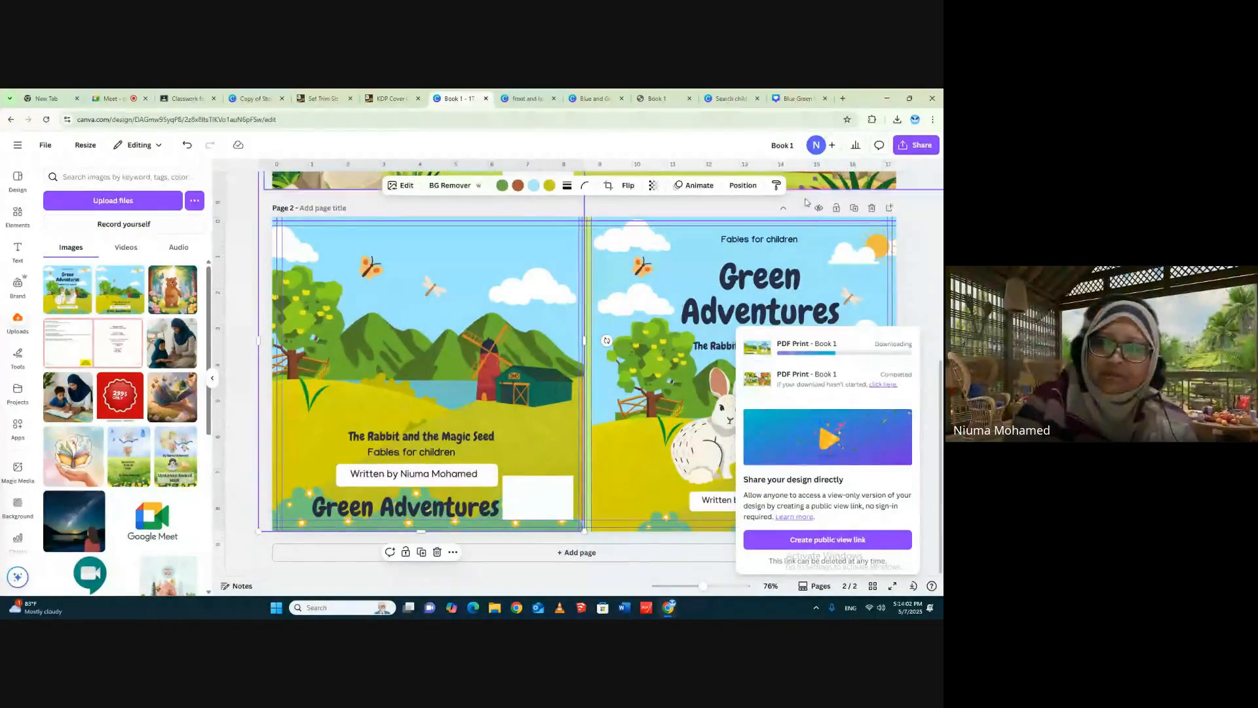
{"action": "left_click", "coordinate": [921, 194]}
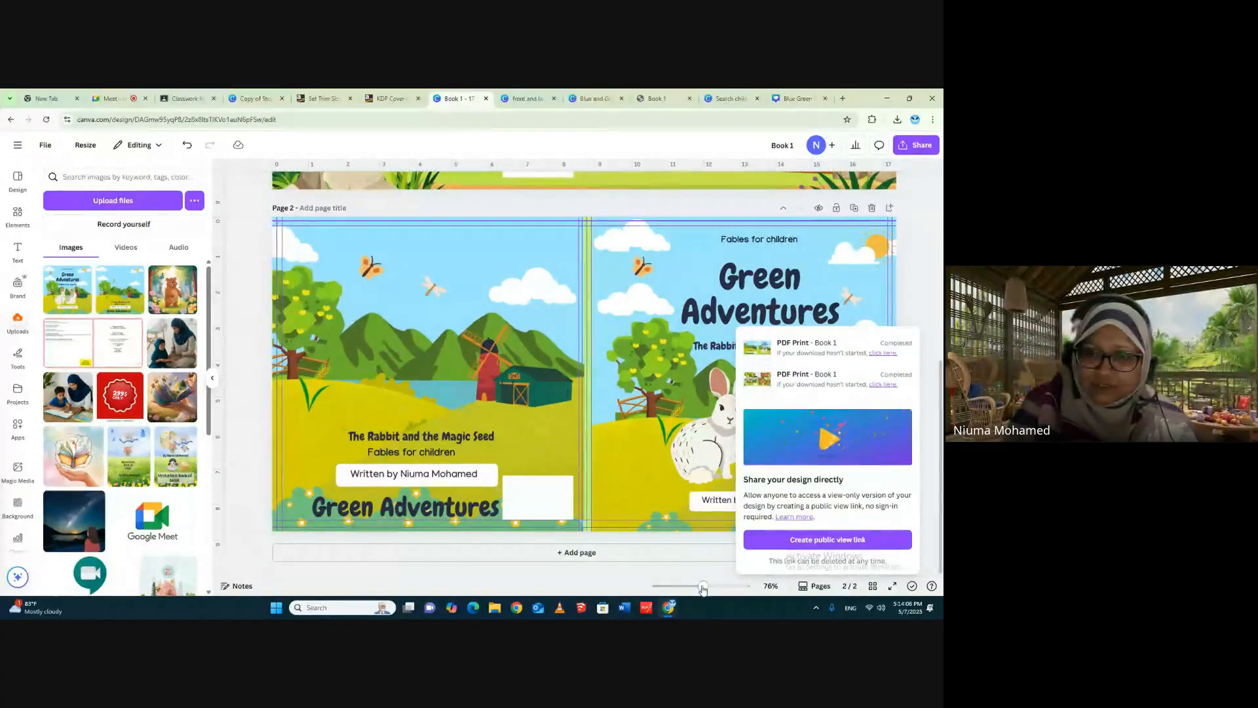
- Duplicate page 2 of Book 1 with its complete Green Adventures cover
{"action": "left_click_drag", "start_coordinate": [702, 586], "coordinate": [691, 586]}
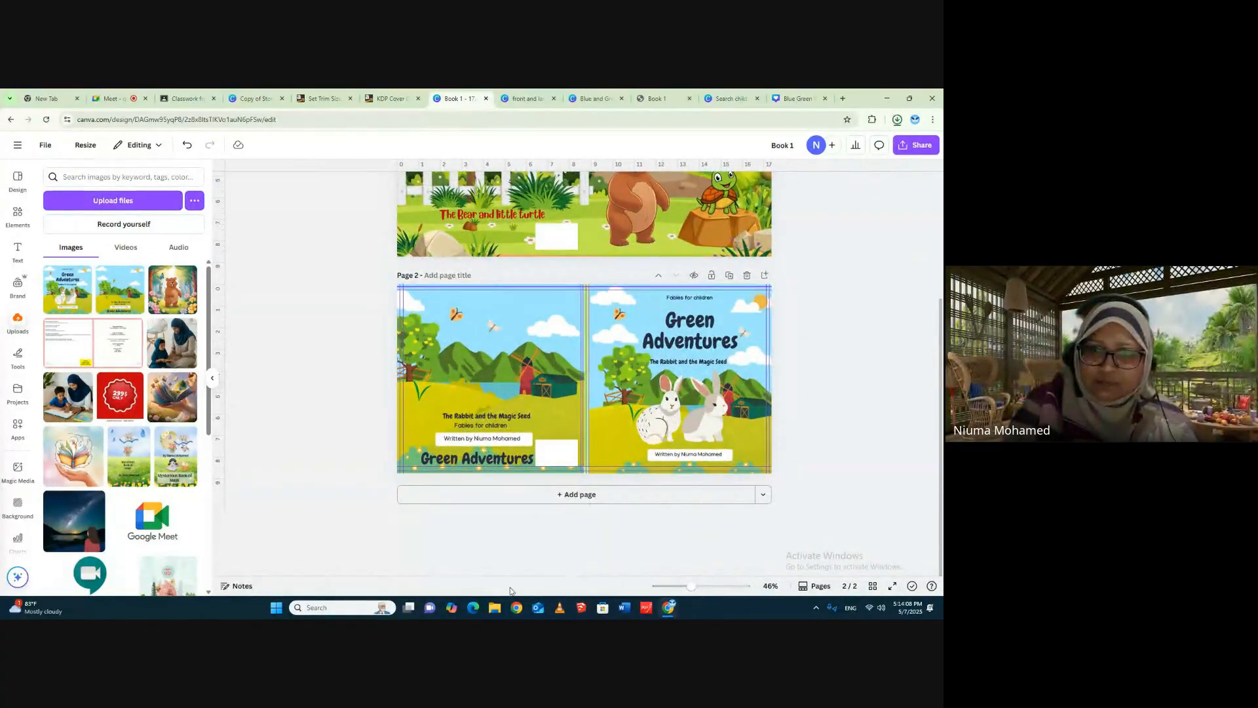
{"action": "left_click", "coordinate": [731, 280]}
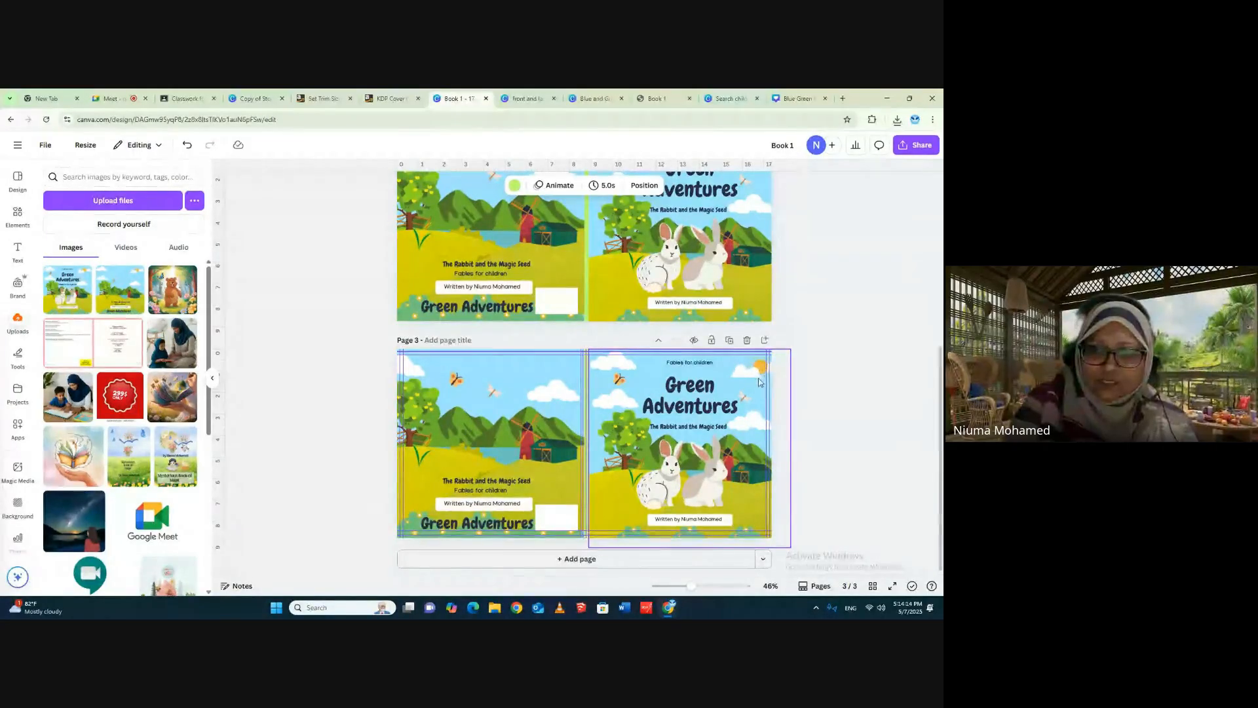
{"action": "scroll", "coordinate": [804, 372], "scroll_direction": "up", "scroll_amount": 5}
{"action": "scroll", "coordinate": [805, 372], "scroll_direction": "up", "scroll_amount": 1}
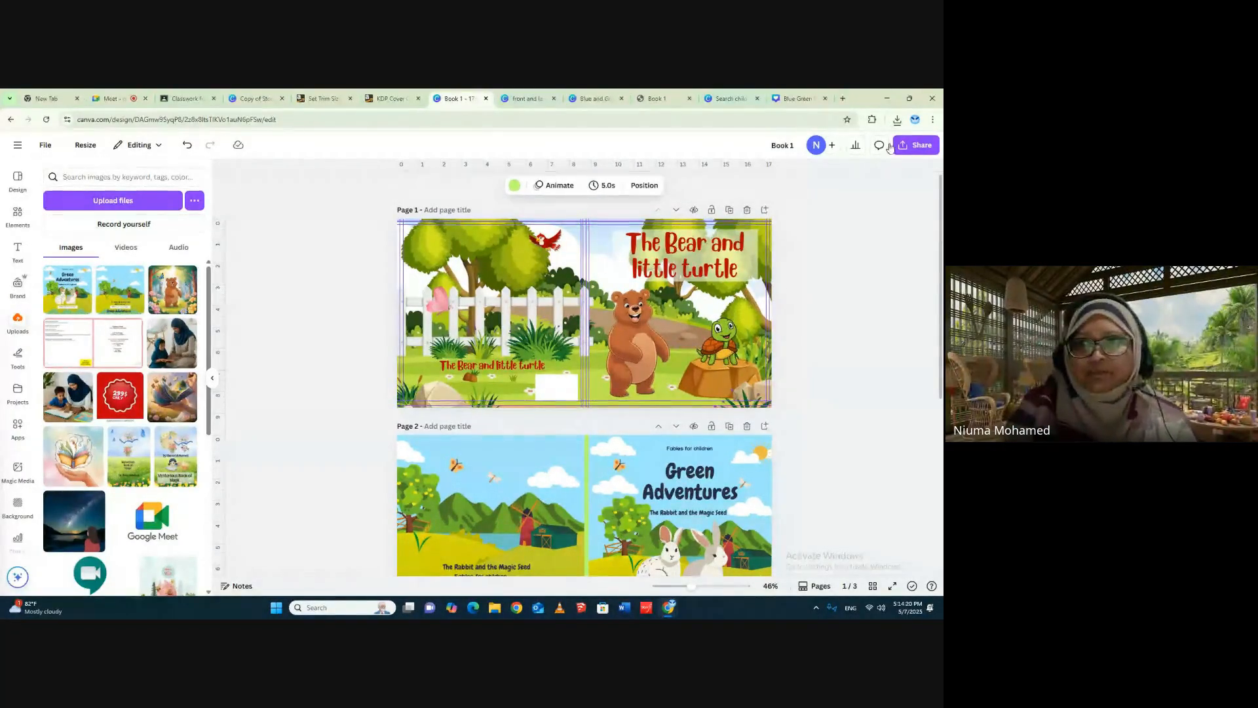
- Open the downloaded Book 1 (1).pdf to review the exported cover, and revisit the KDP trim size and cover calculator pages
{"action": "left_click", "coordinate": [898, 122]}
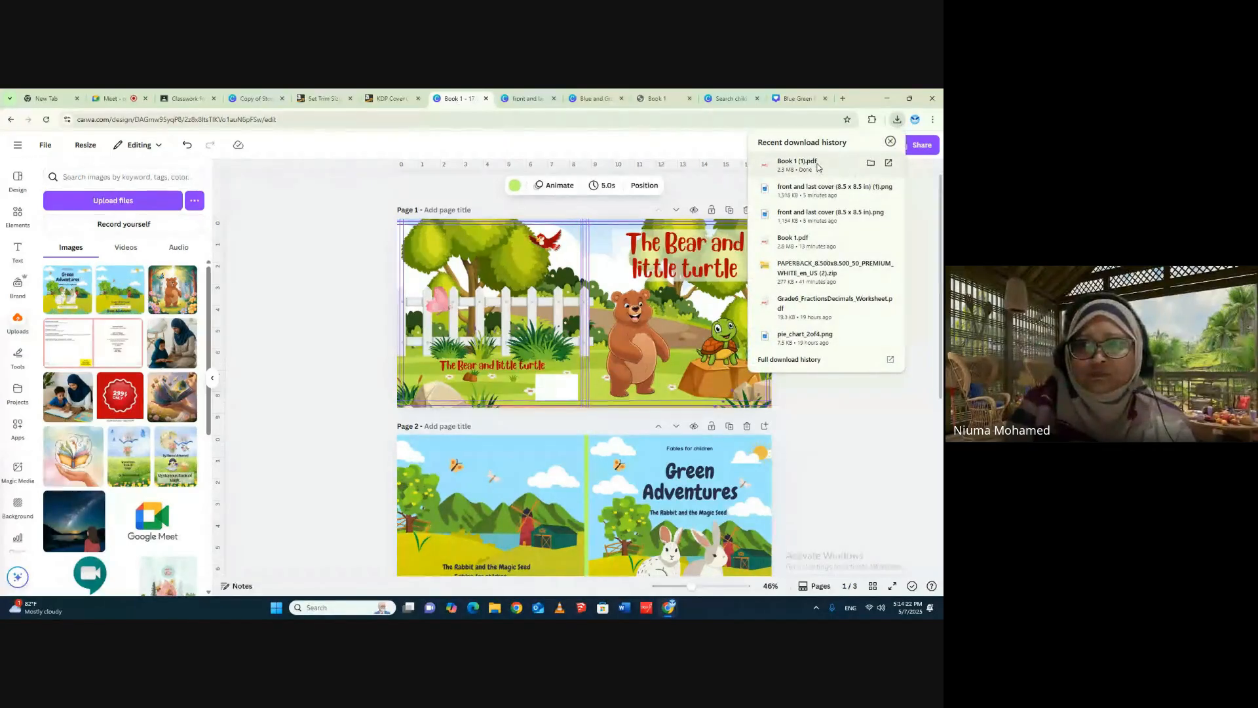
{"action": "left_click", "coordinate": [806, 164]}
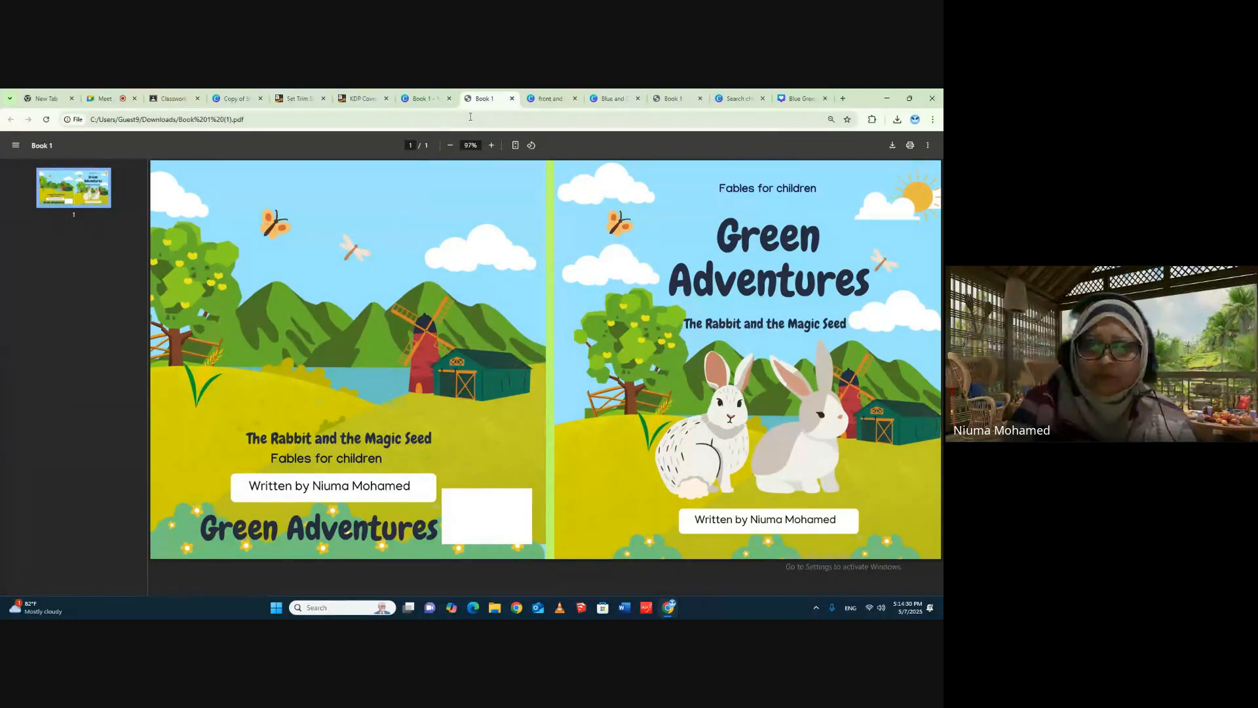
{"action": "left_click", "coordinate": [423, 98]}
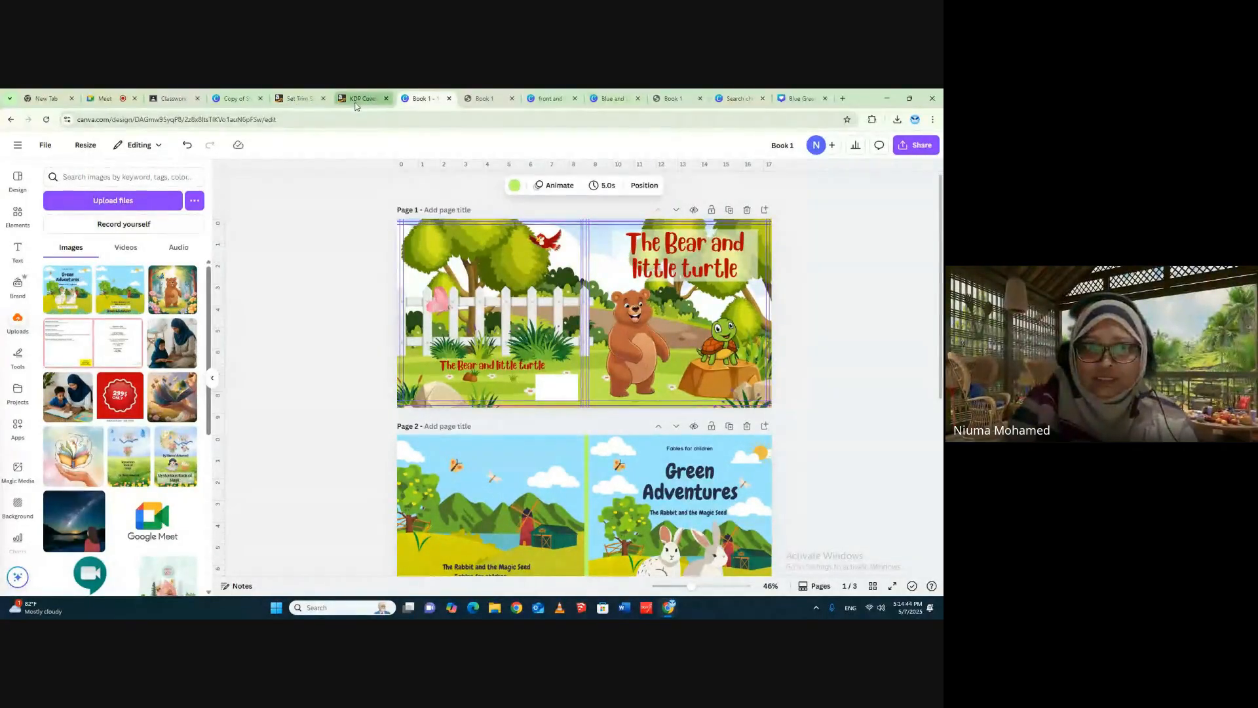
{"action": "left_click", "coordinate": [298, 99]}
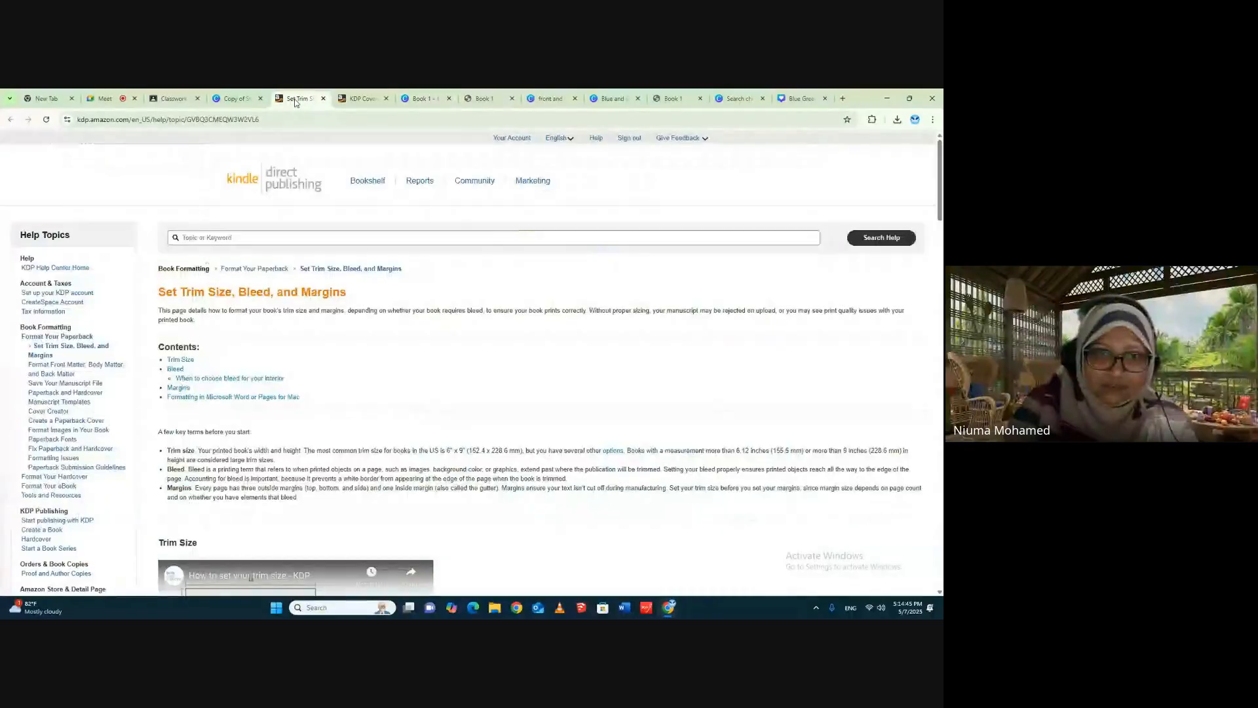
{"action": "left_click", "coordinate": [362, 99]}
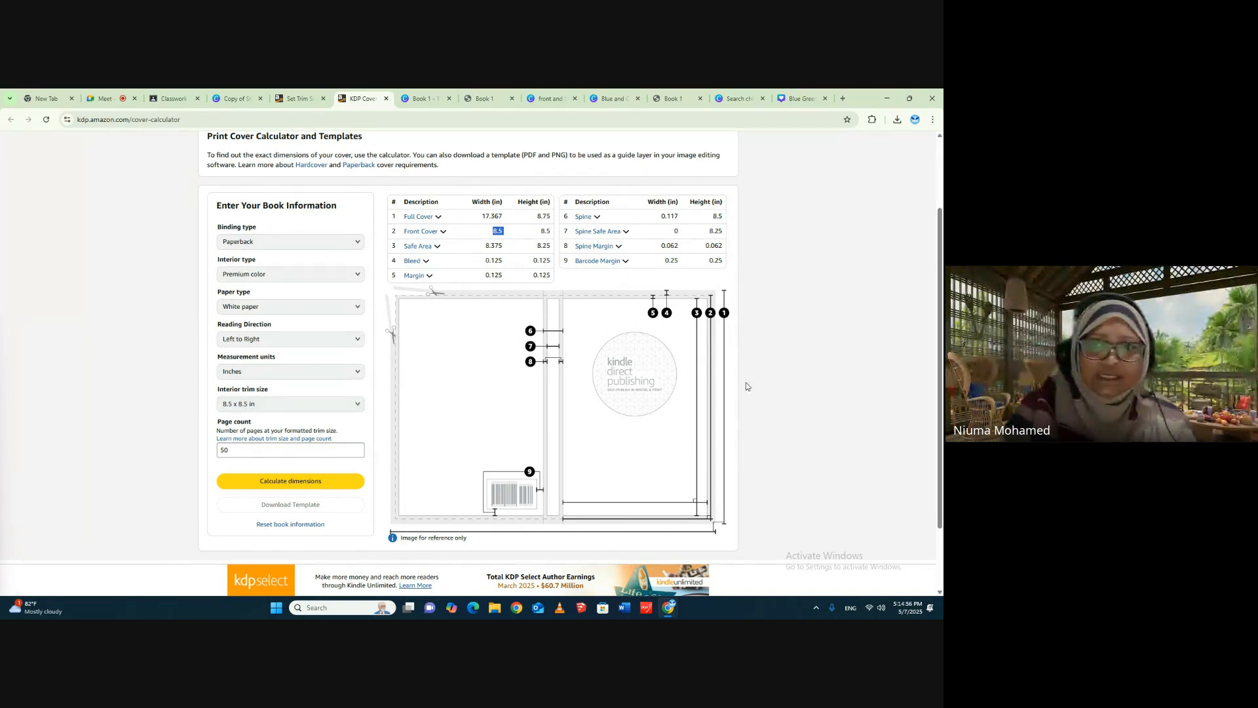
- Close the front and last cover, Blue and Green, old Book 1 PDF and template search browser tabs, and open a new tab
{"action": "left_click", "coordinate": [546, 99]}
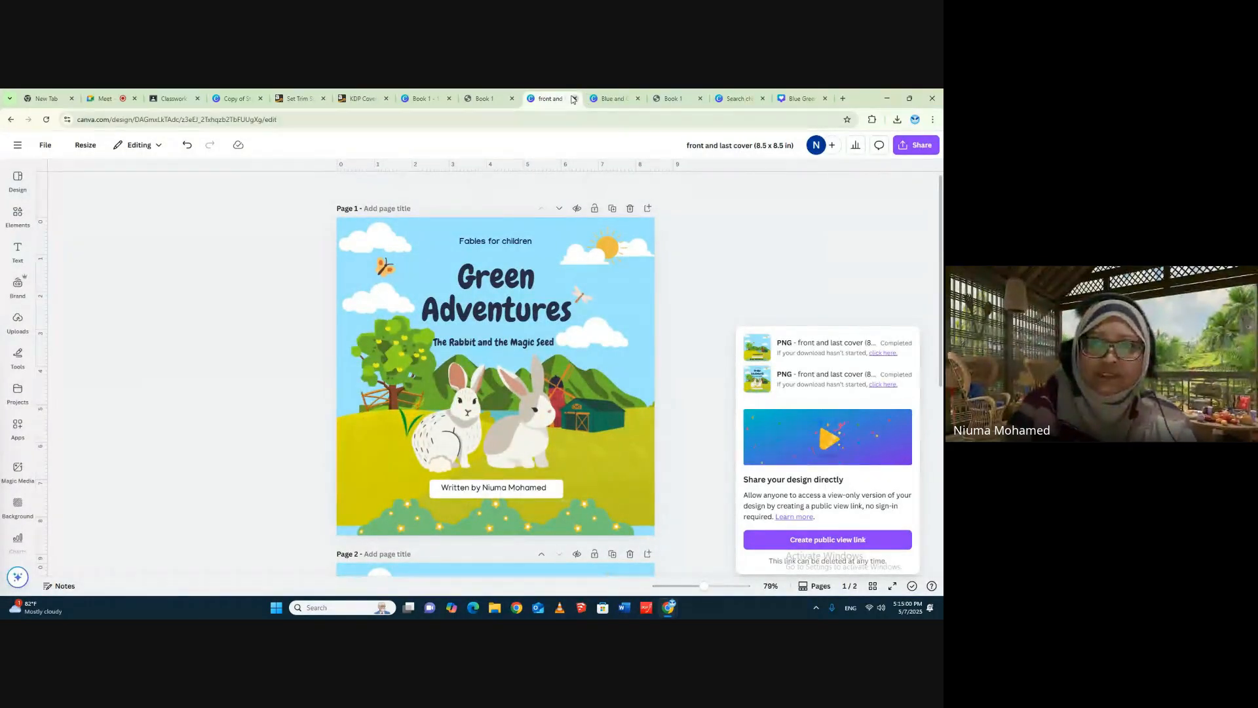
{"action": "left_click", "coordinate": [574, 98]}
{"action": "left_click", "coordinate": [575, 98]}
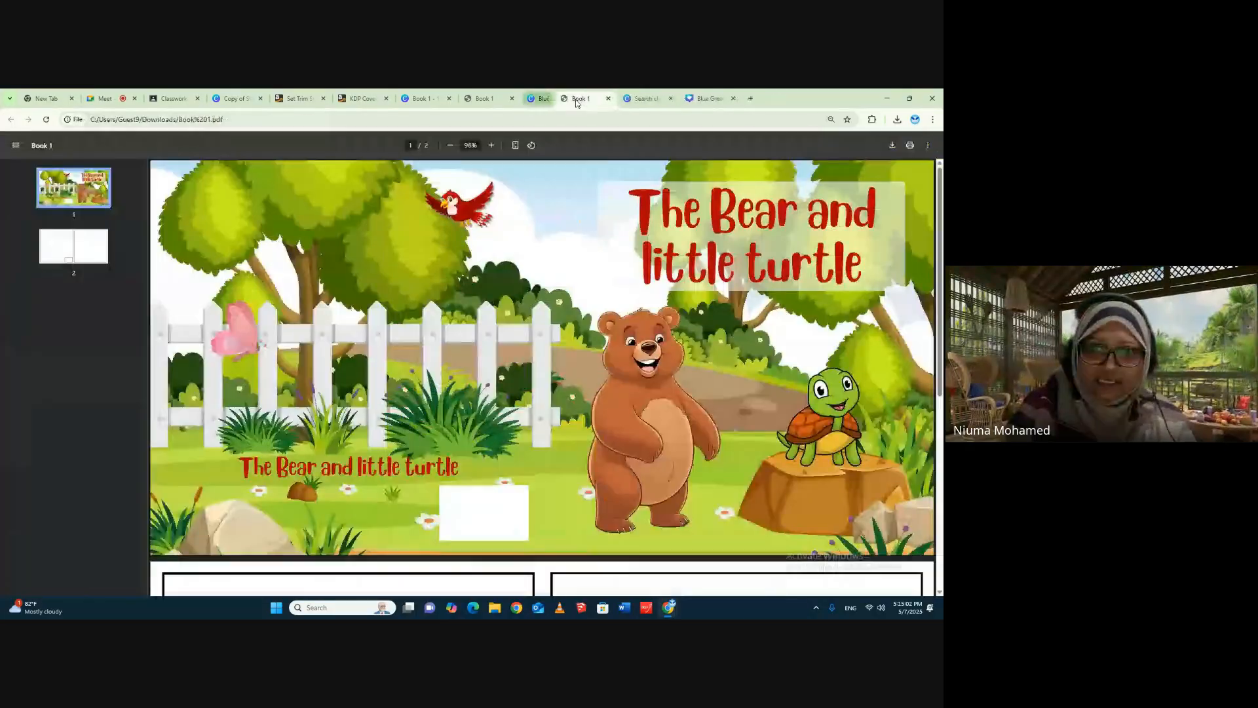
{"action": "left_click", "coordinate": [575, 98]}
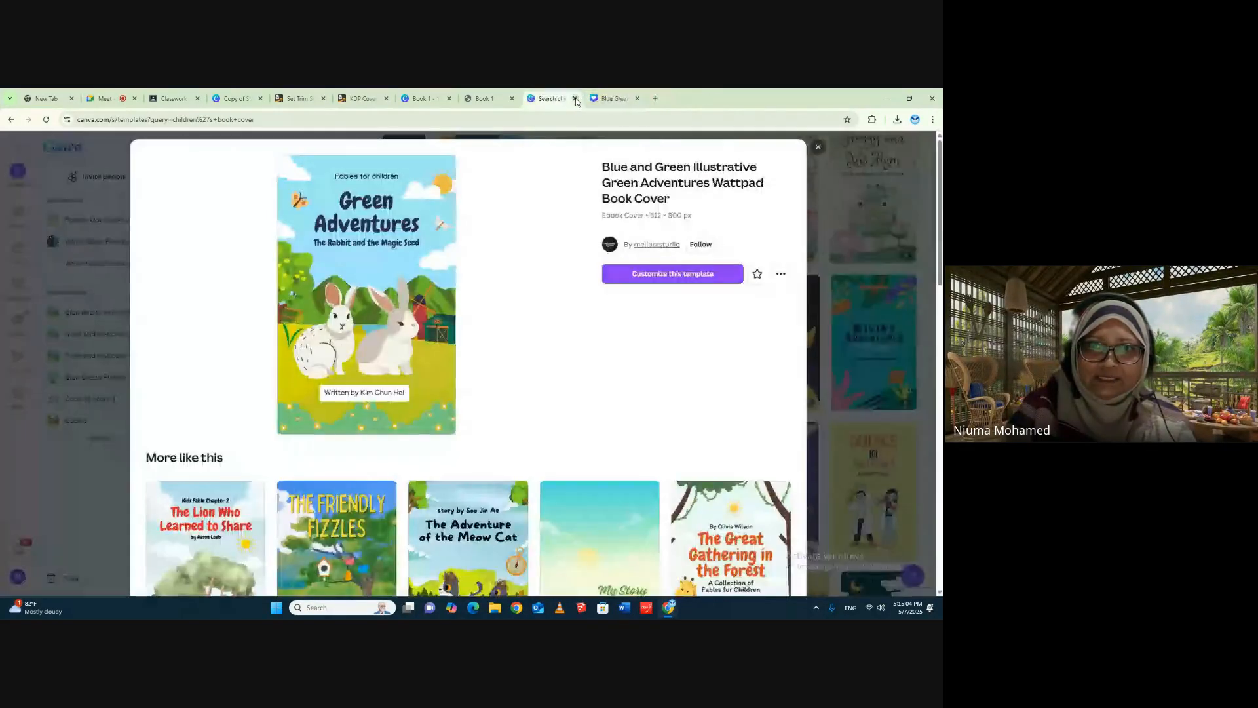
{"action": "left_click", "coordinate": [574, 98]}
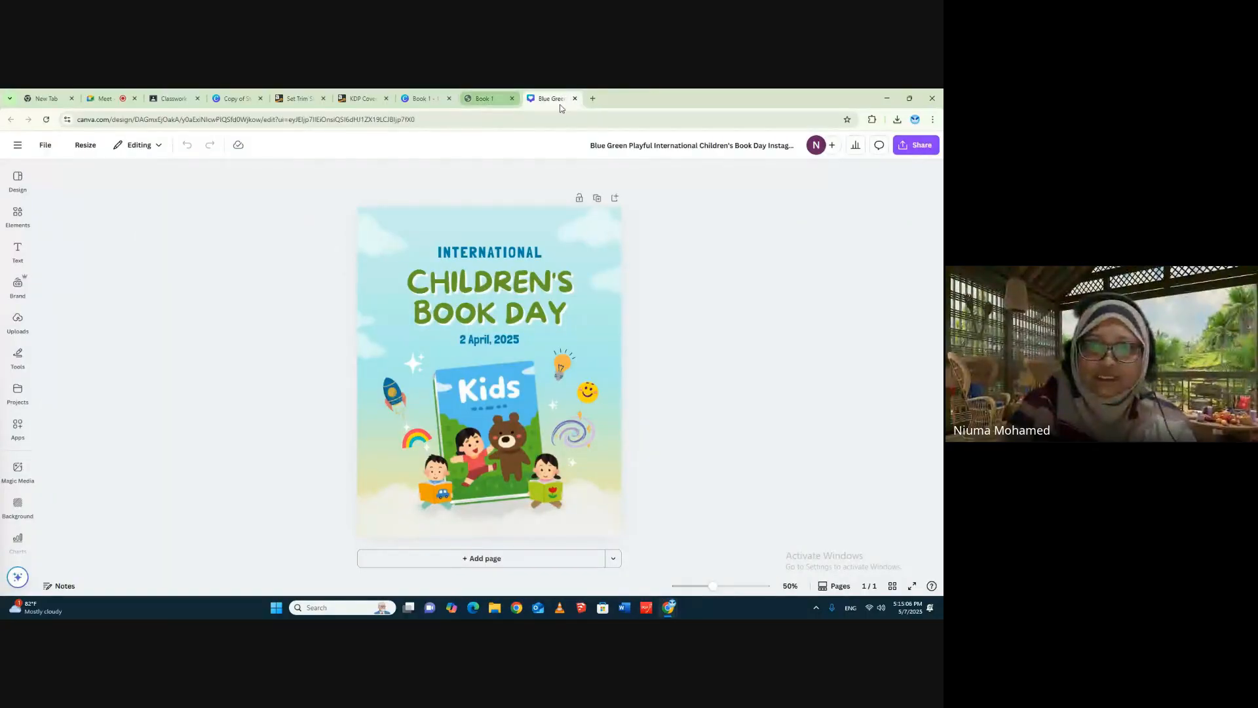
{"action": "left_click", "coordinate": [592, 98]}
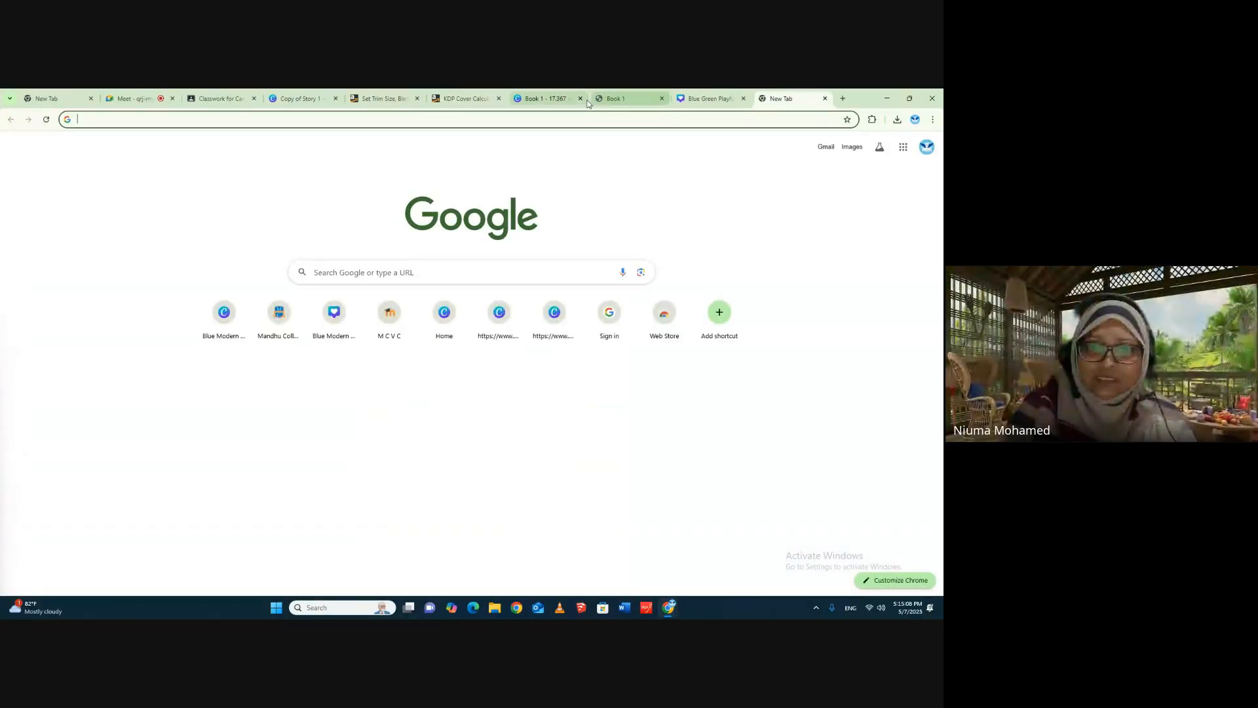
- Leave Book 1 for the Canva home page and open the custom size setup for a new design
{"action": "left_click", "coordinate": [542, 98]}
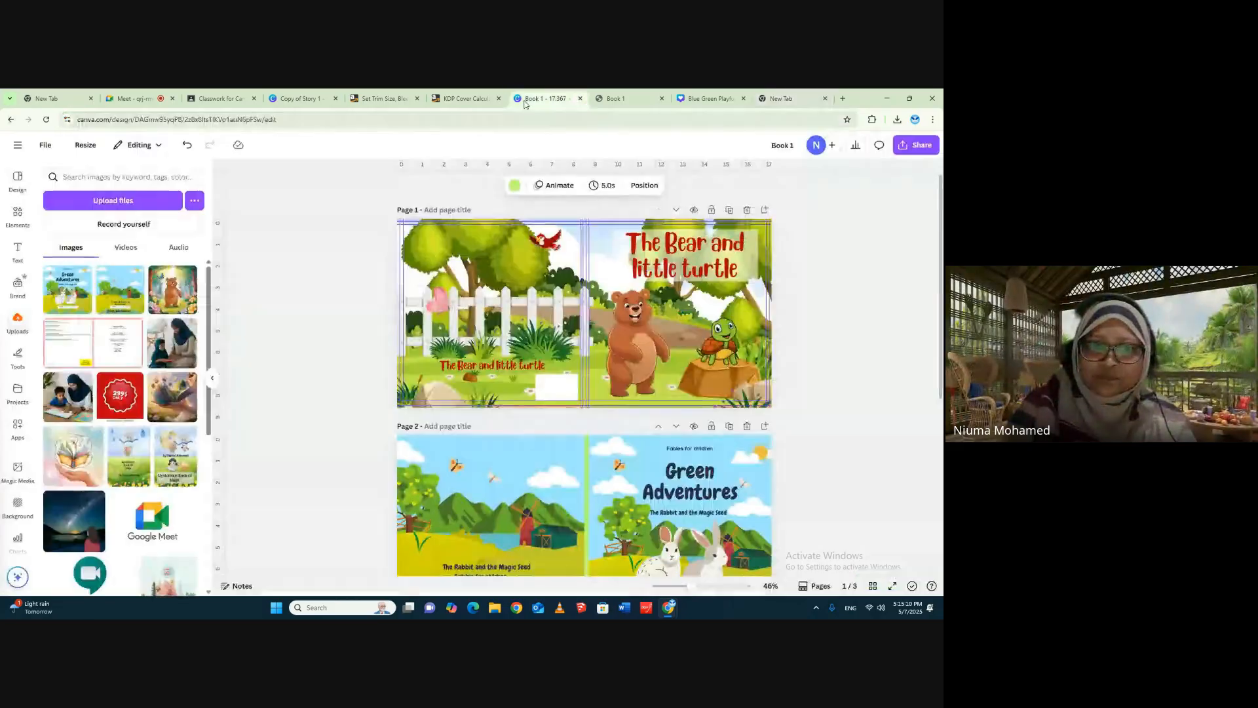
{"action": "left_click", "coordinate": [17, 145]}
{"action": "left_click", "coordinate": [17, 214]}
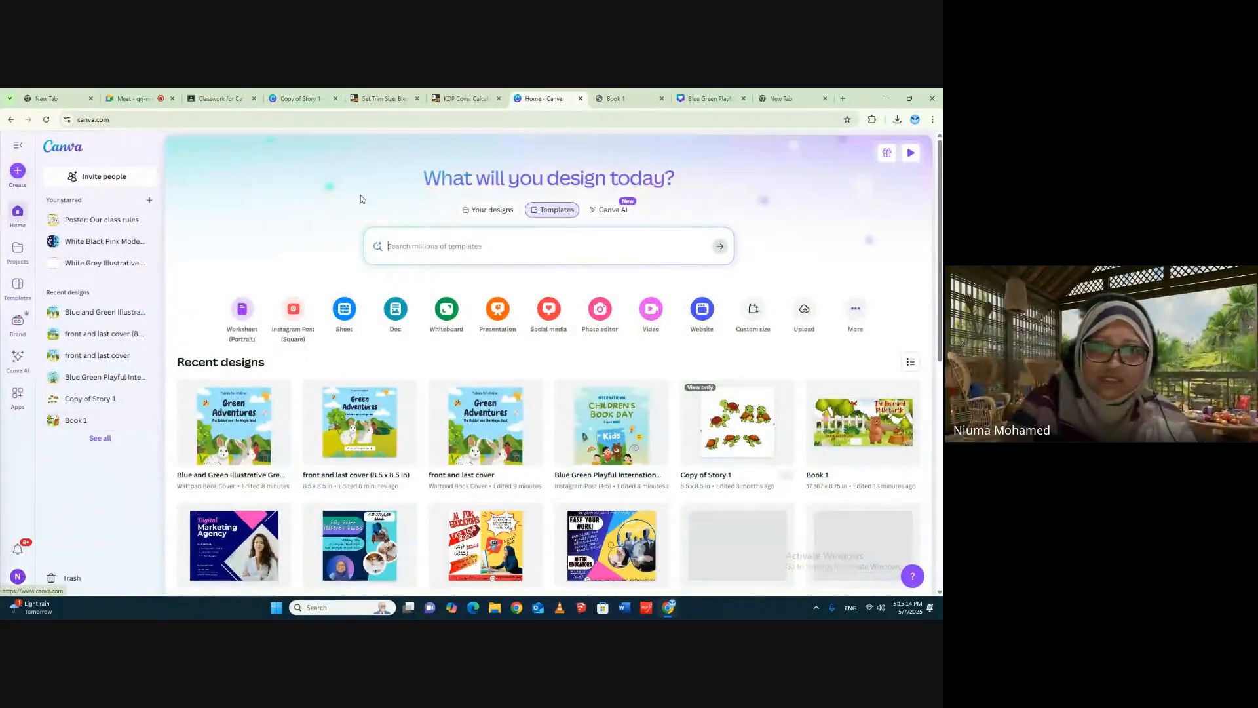
{"action": "left_click", "coordinate": [754, 314]}
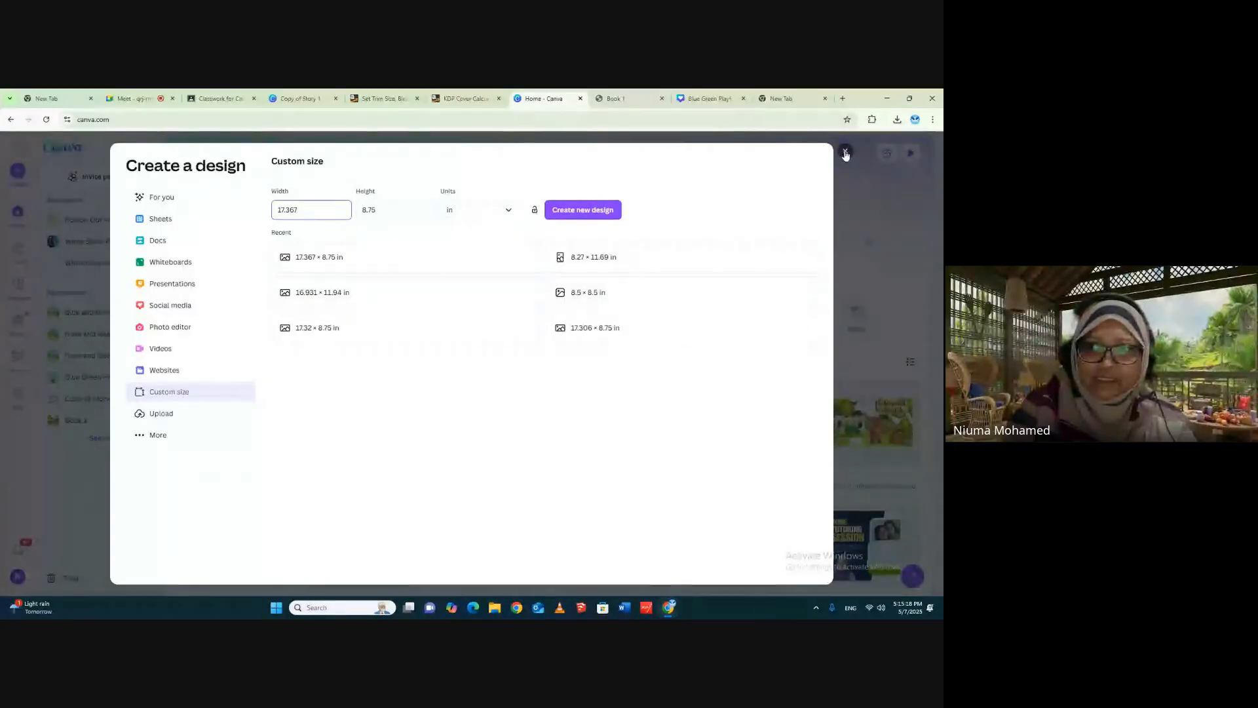
{"action": "left_click", "coordinate": [845, 151]}
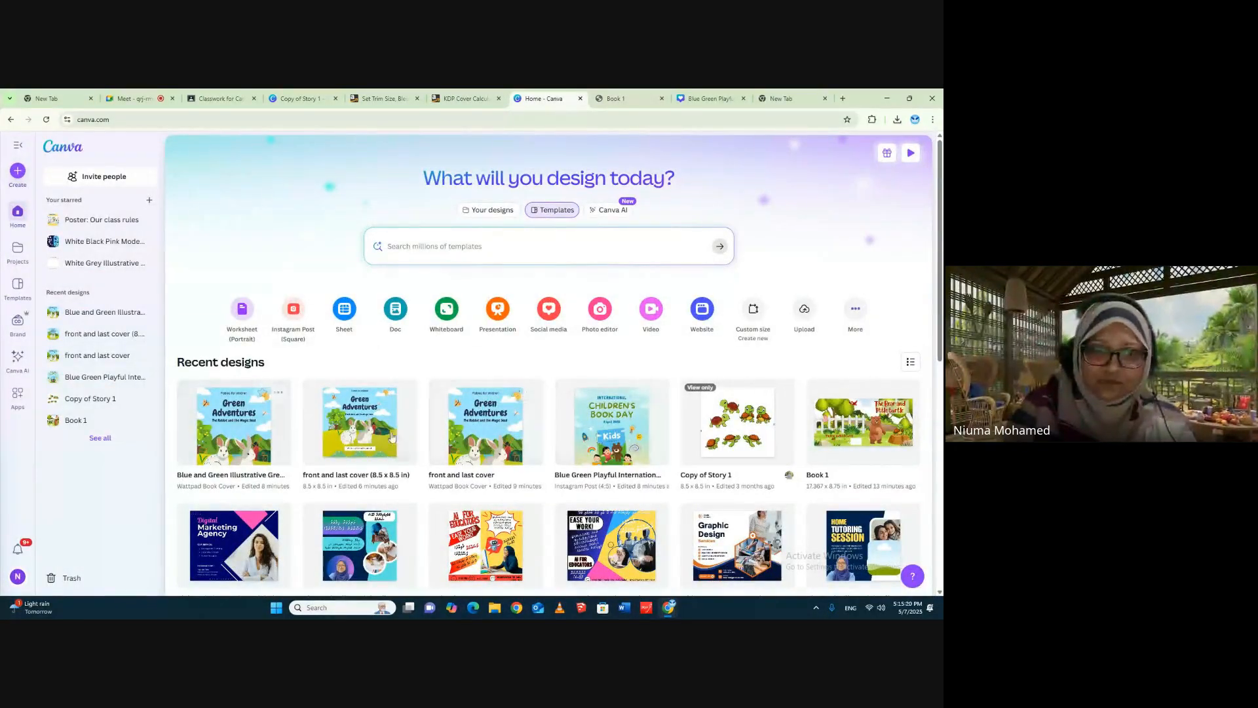
{"action": "left_click", "coordinate": [753, 314]}
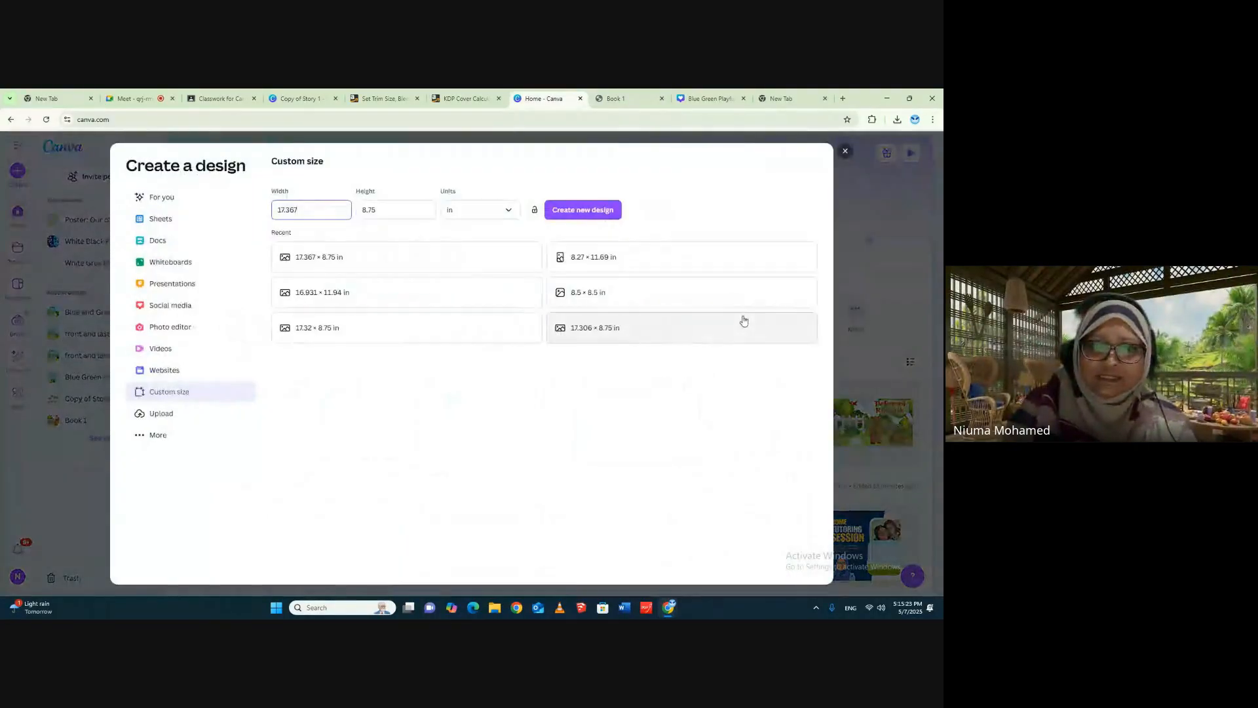
- Consult the interior trim size in the KDP cover calculator and create a new custom design of 8.5 × 8.5 in
{"action": "left_click", "coordinate": [460, 97]}
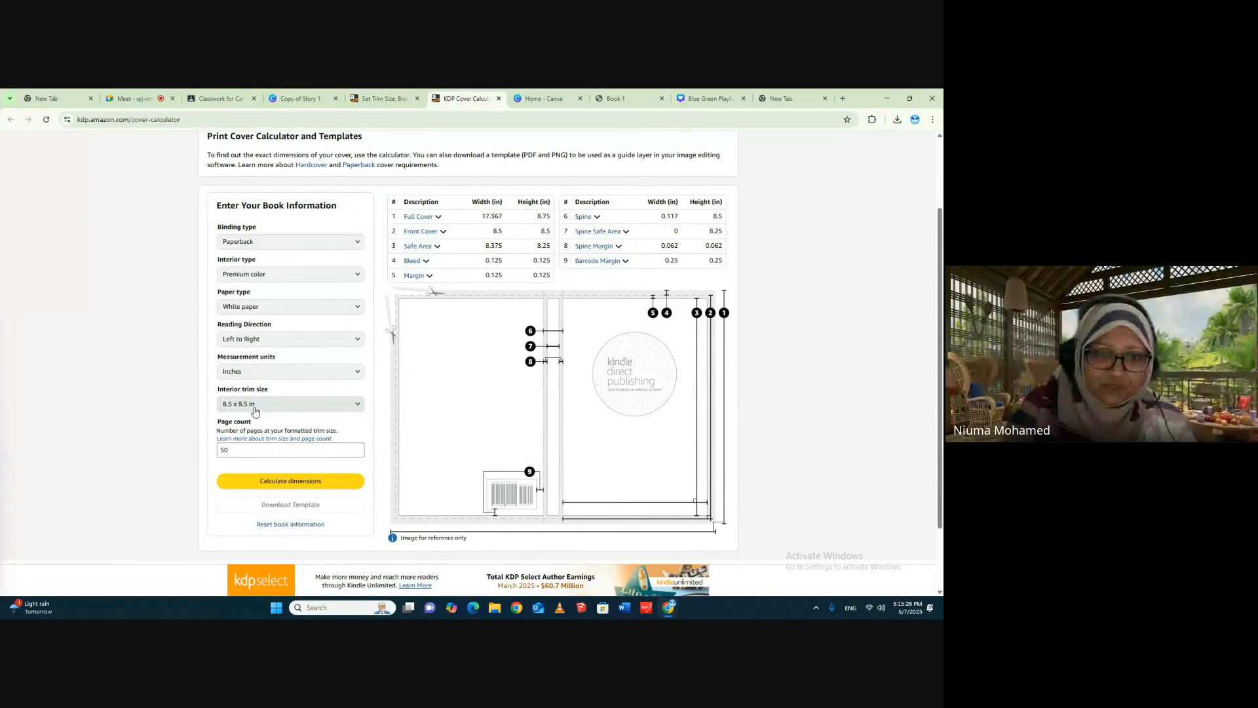
{"action": "left_click", "coordinate": [554, 101]}
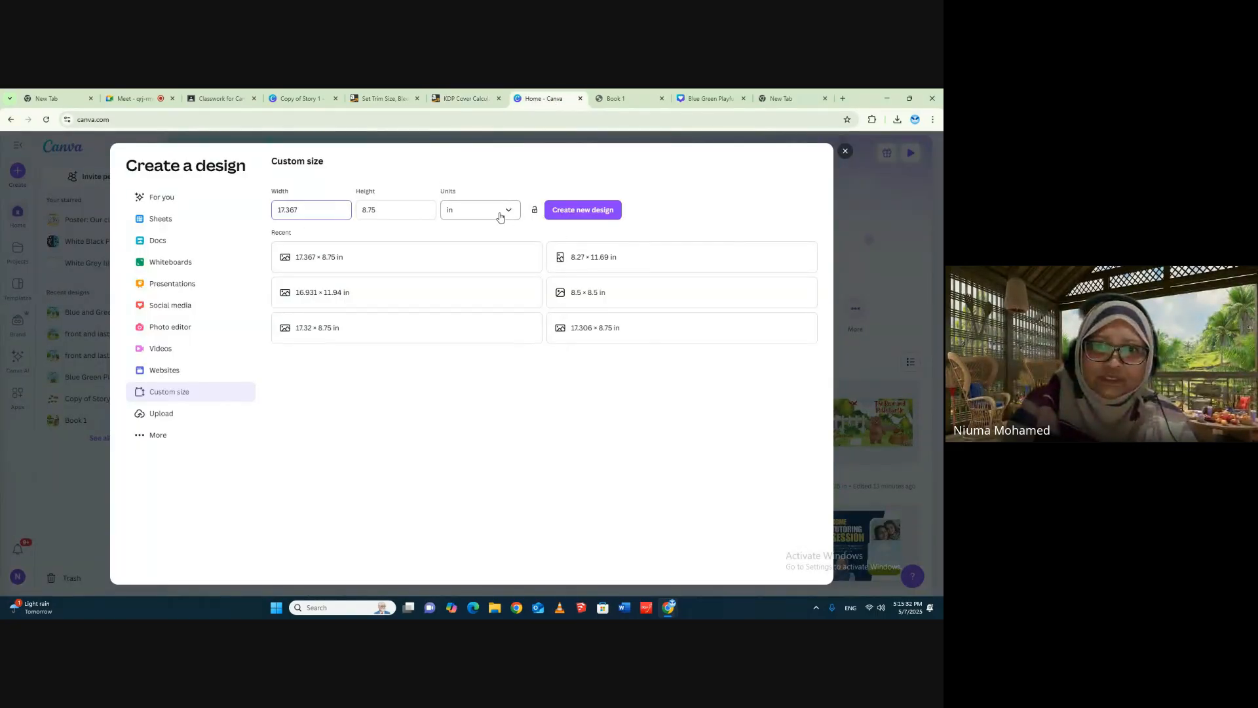
{"action": "double_click", "coordinate": [325, 209]}
{"action": "type", "text": "8.5"}
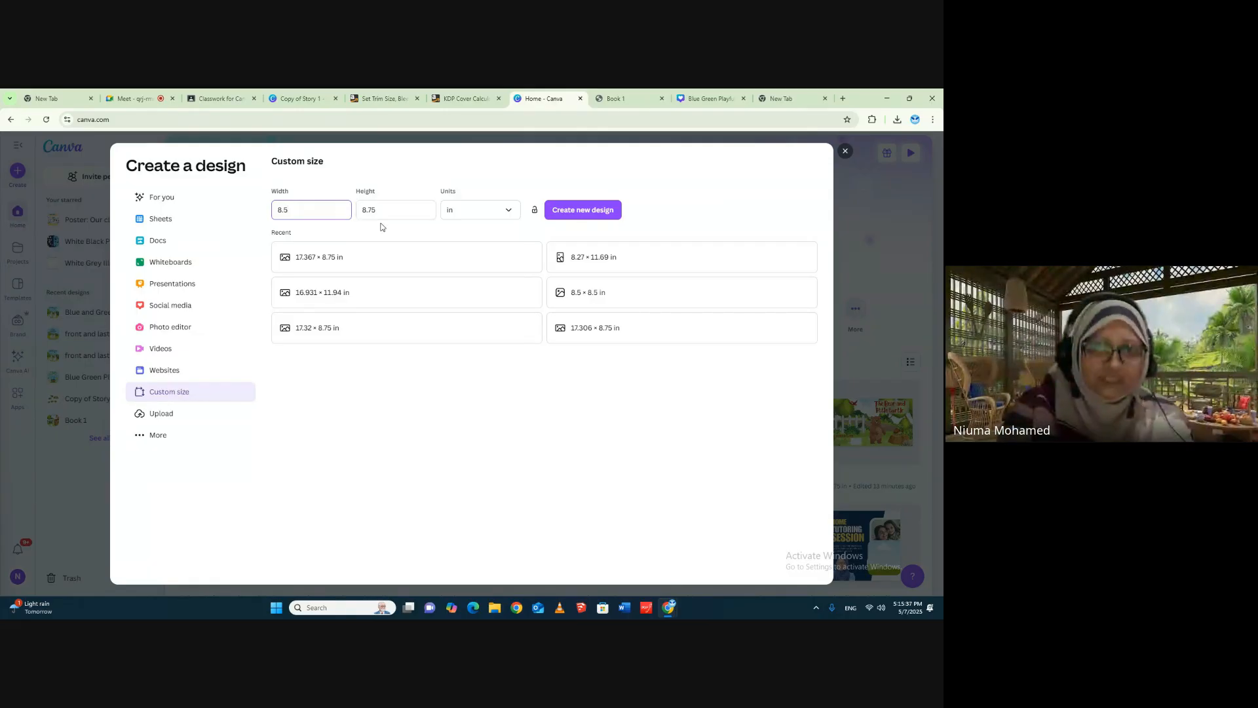
{"action": "left_click", "coordinate": [378, 205]}
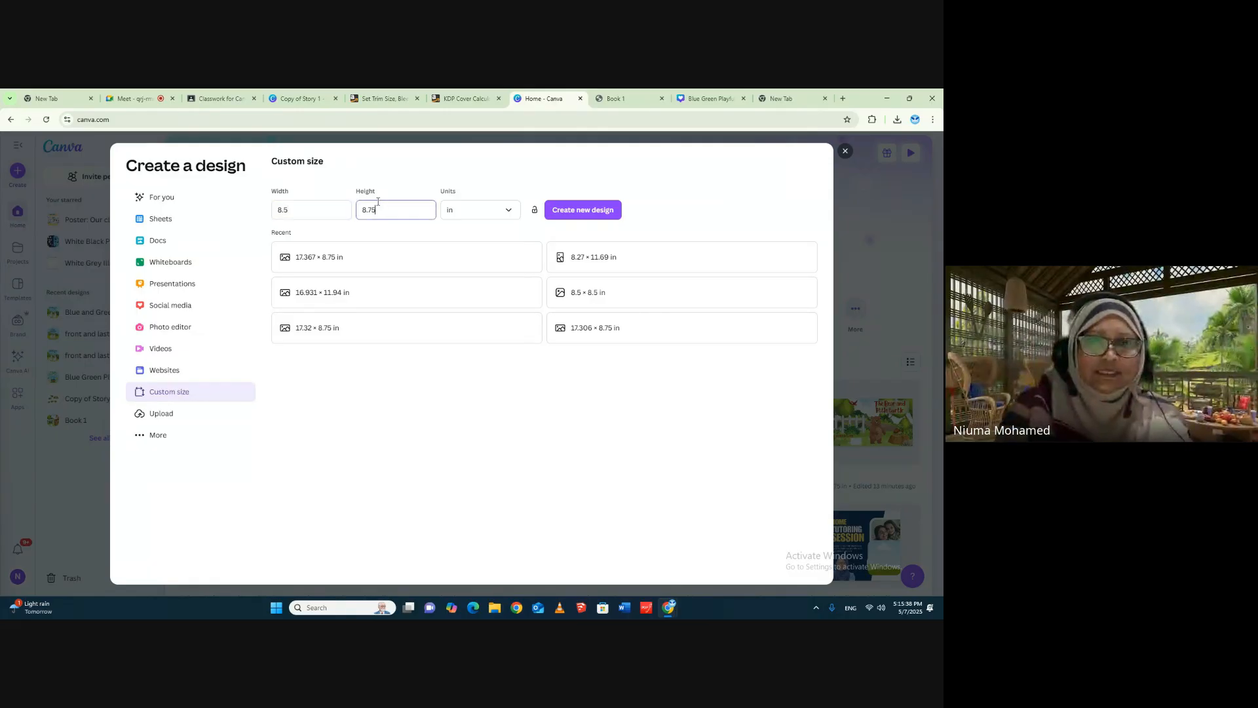
{"action": "double_click", "coordinate": [378, 205]}
{"action": "type", "text": "8"}
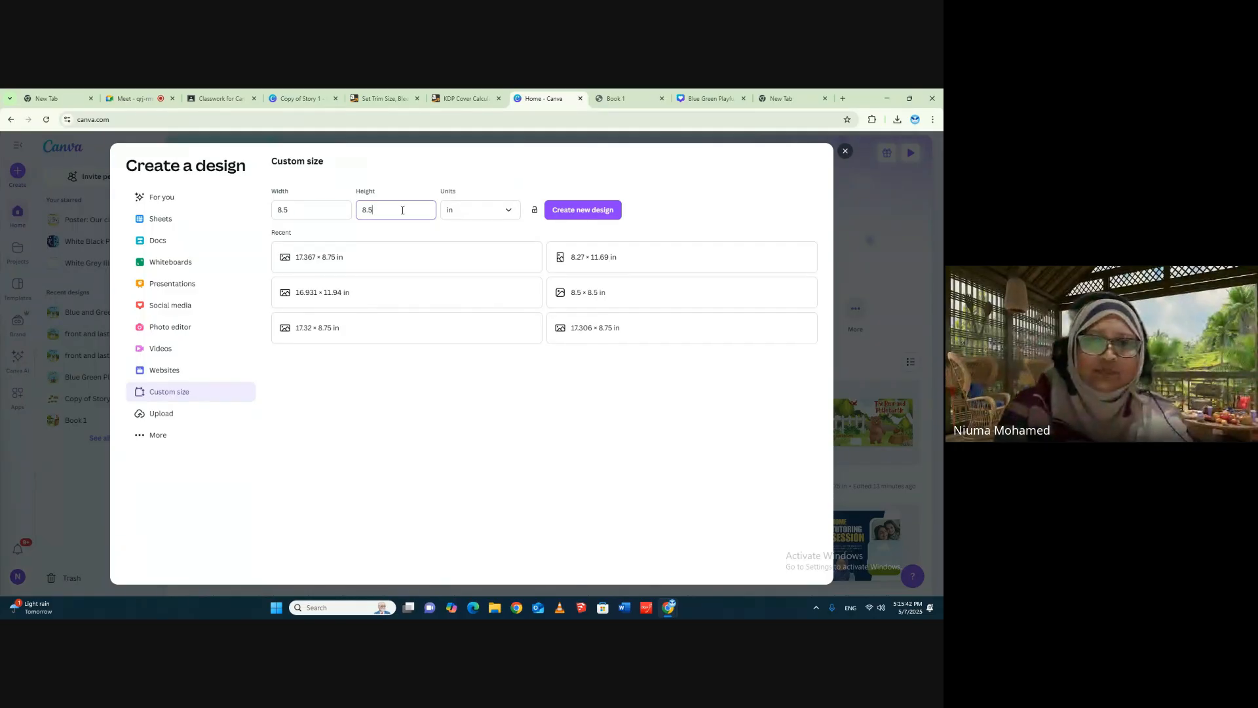
{"action": "left_click", "coordinate": [584, 210]}
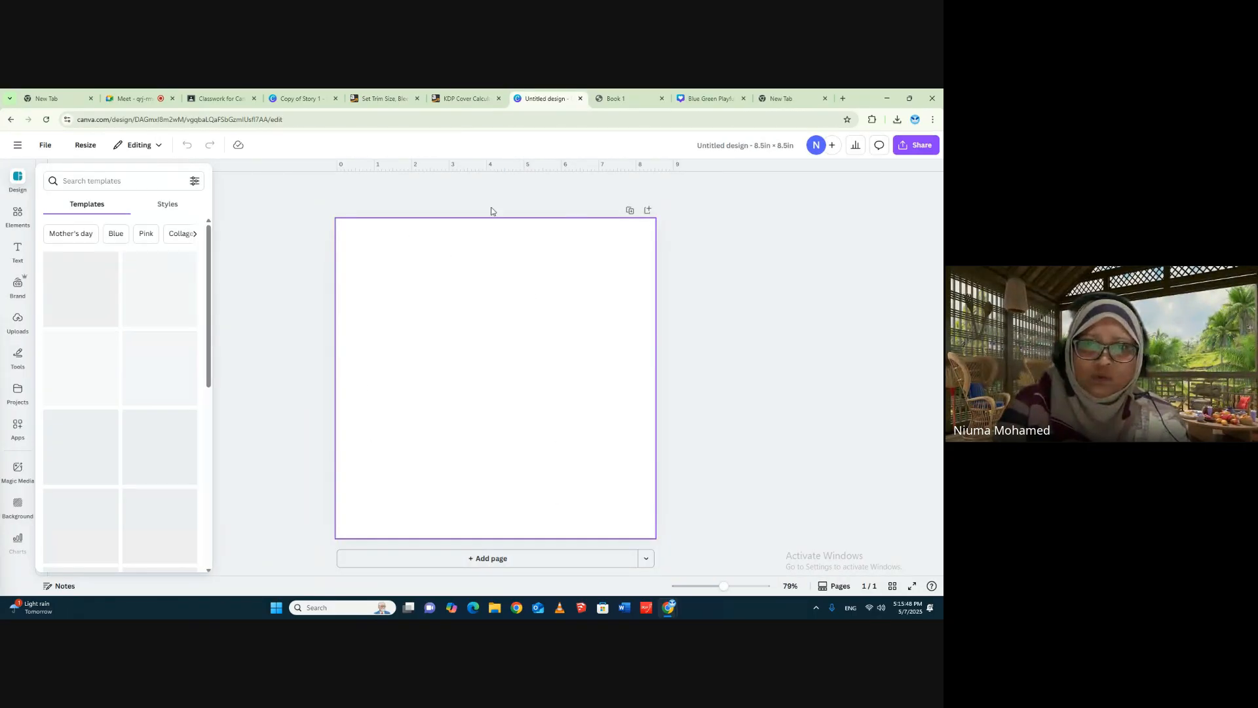
- Examine the Bleed section and its book interior examples on KDP's Set Trim Size, Bleed, and Margins page
{"action": "left_click", "coordinate": [385, 98]}
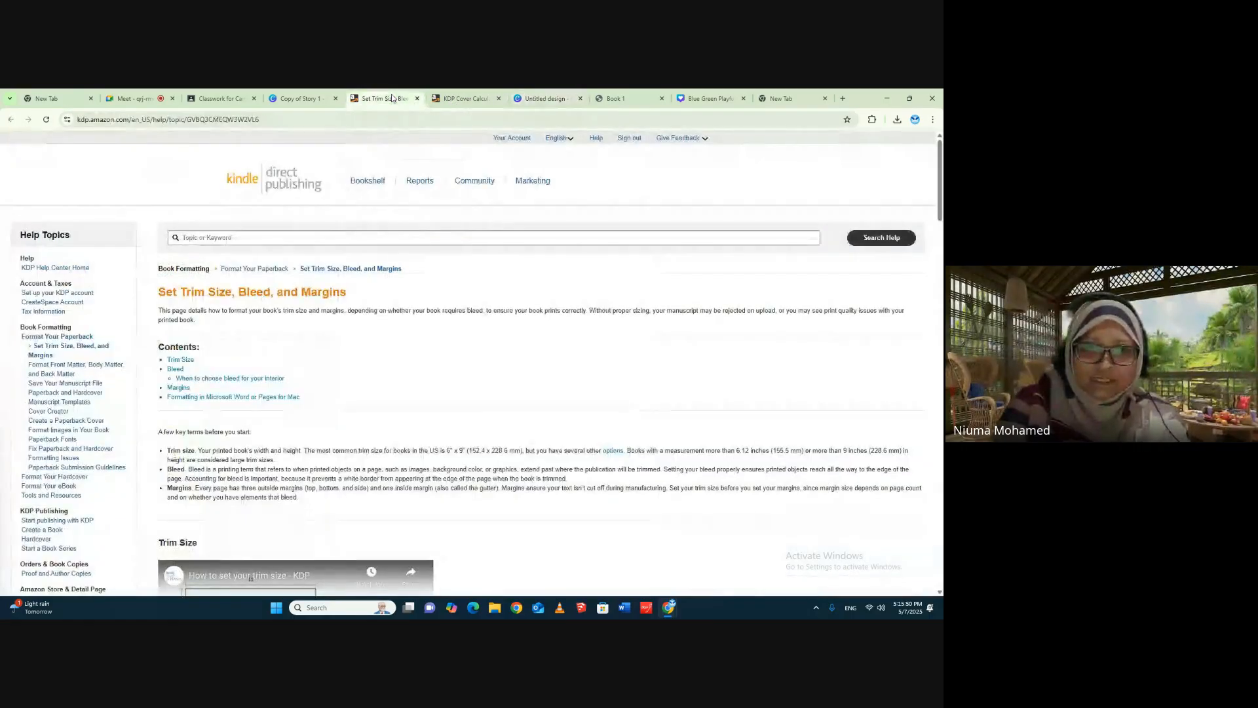
{"action": "scroll", "coordinate": [559, 463], "scroll_direction": "down", "scroll_amount": 15}
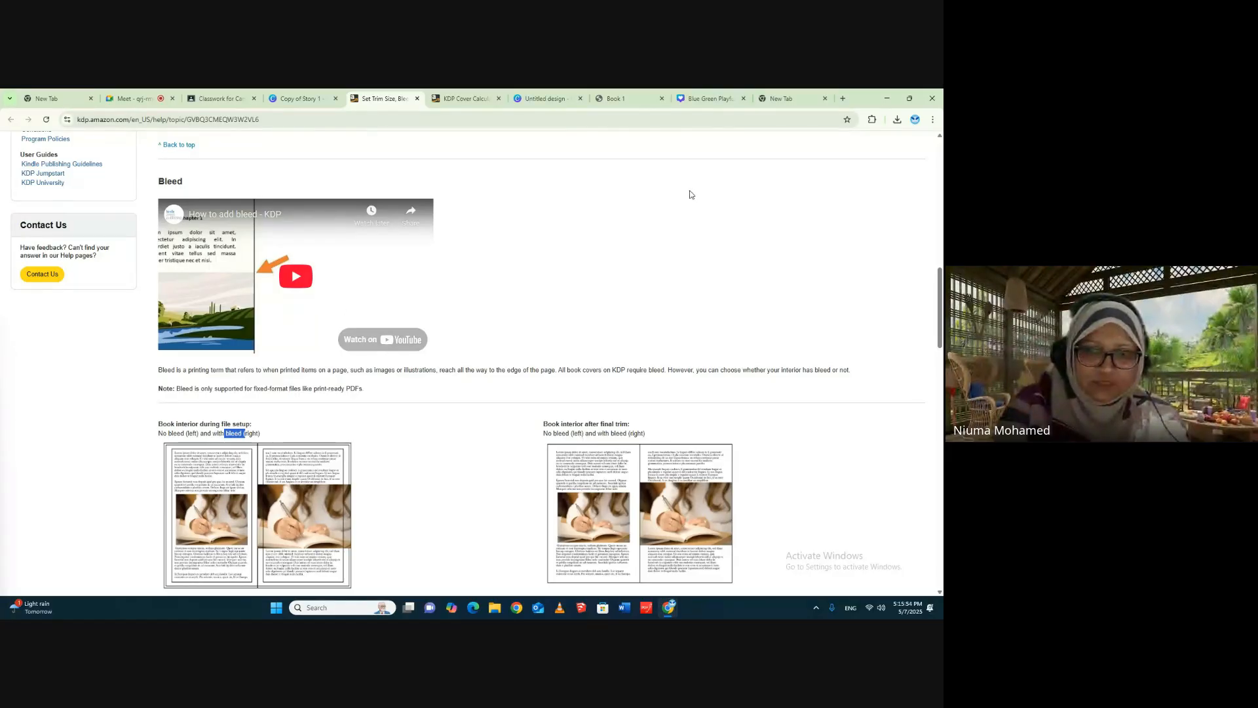
{"action": "scroll", "coordinate": [482, 240], "scroll_direction": "down", "scroll_amount": 3}
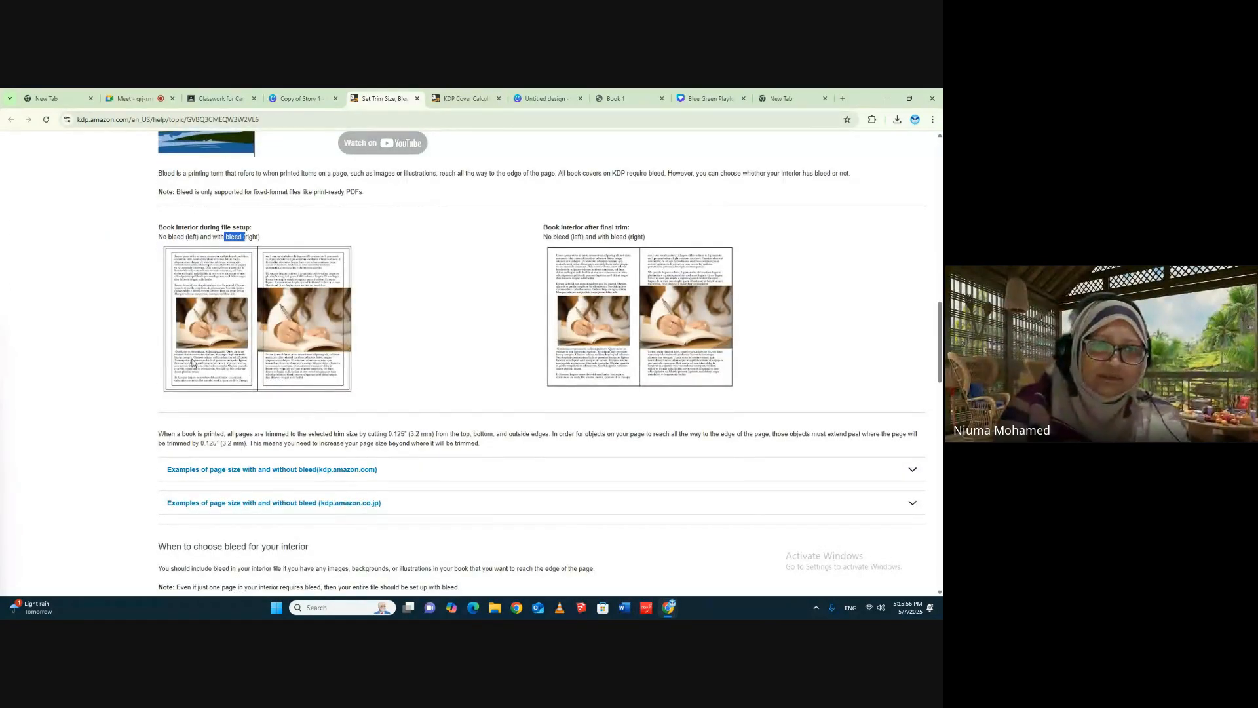
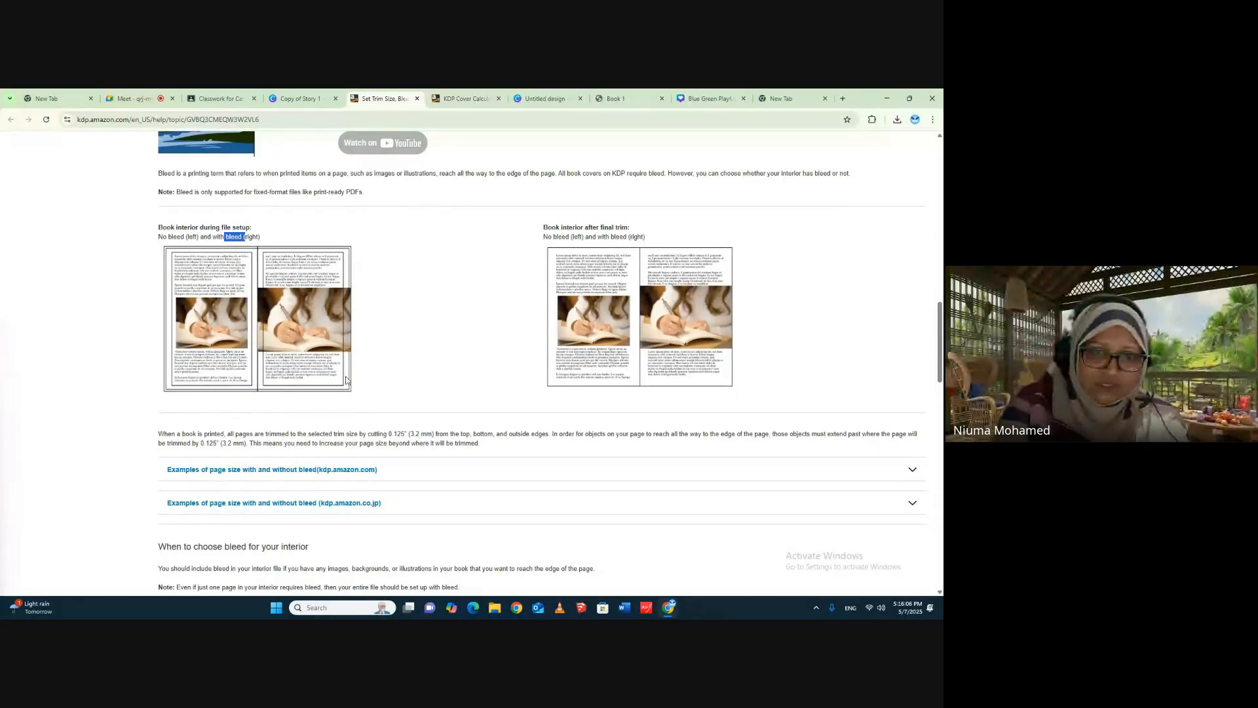
- Examine the minimum margin table for 24 to 150 pages and the bleed guidance on KDP's trim size page
{"action": "scroll", "coordinate": [478, 381], "scroll_direction": "down", "scroll_amount": 20}
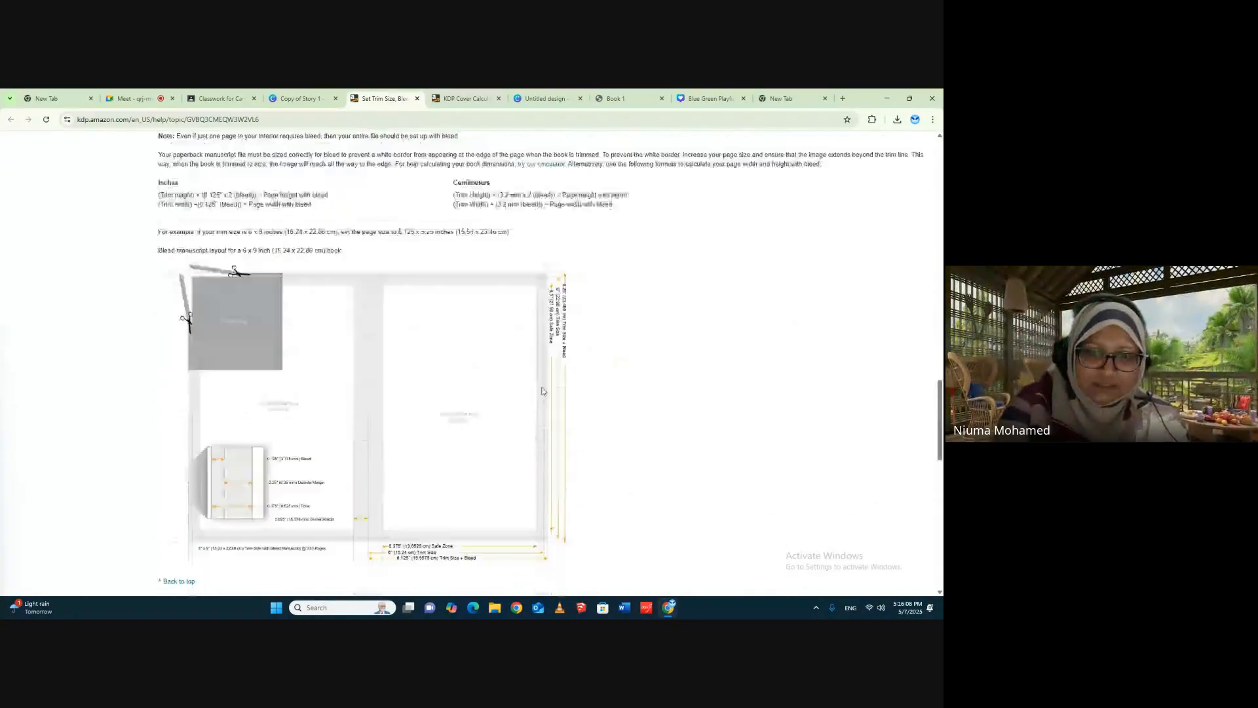
{"action": "scroll", "coordinate": [704, 397], "scroll_direction": "down", "scroll_amount": 2}
{"action": "scroll", "coordinate": [520, 329], "scroll_direction": "up", "scroll_amount": 2}
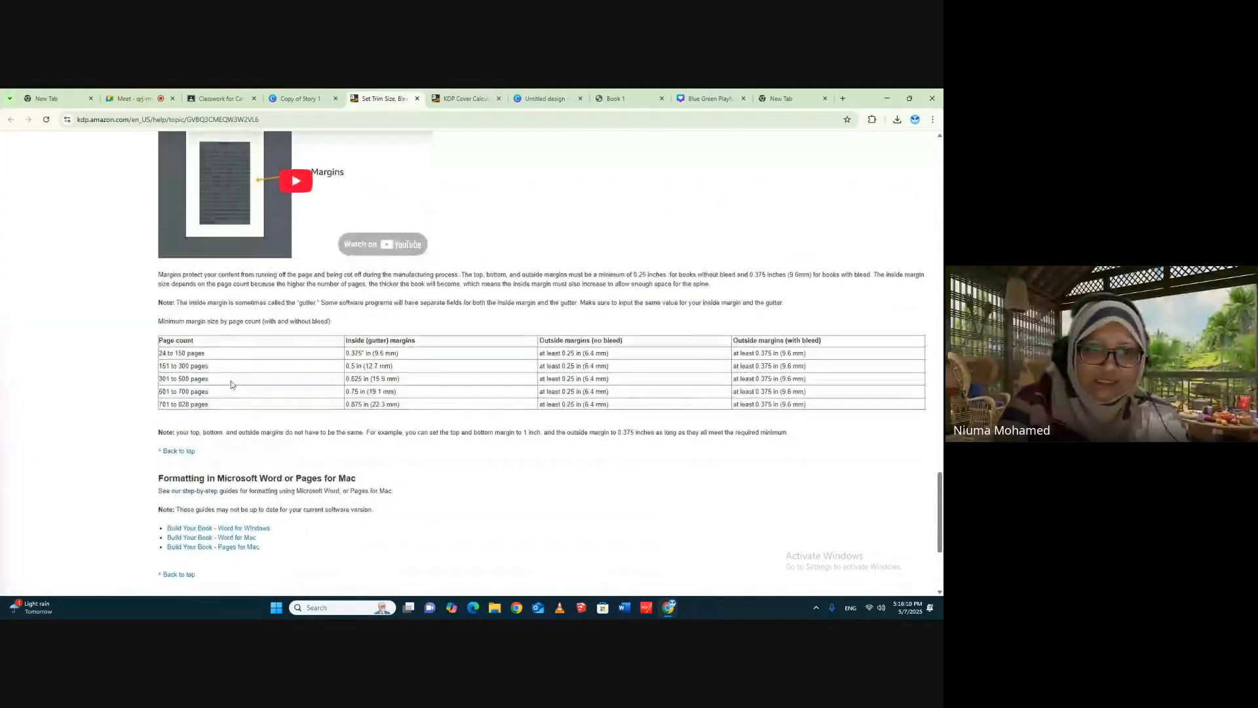
{"action": "left_click_drag", "start_coordinate": [160, 354], "coordinate": [198, 354]}
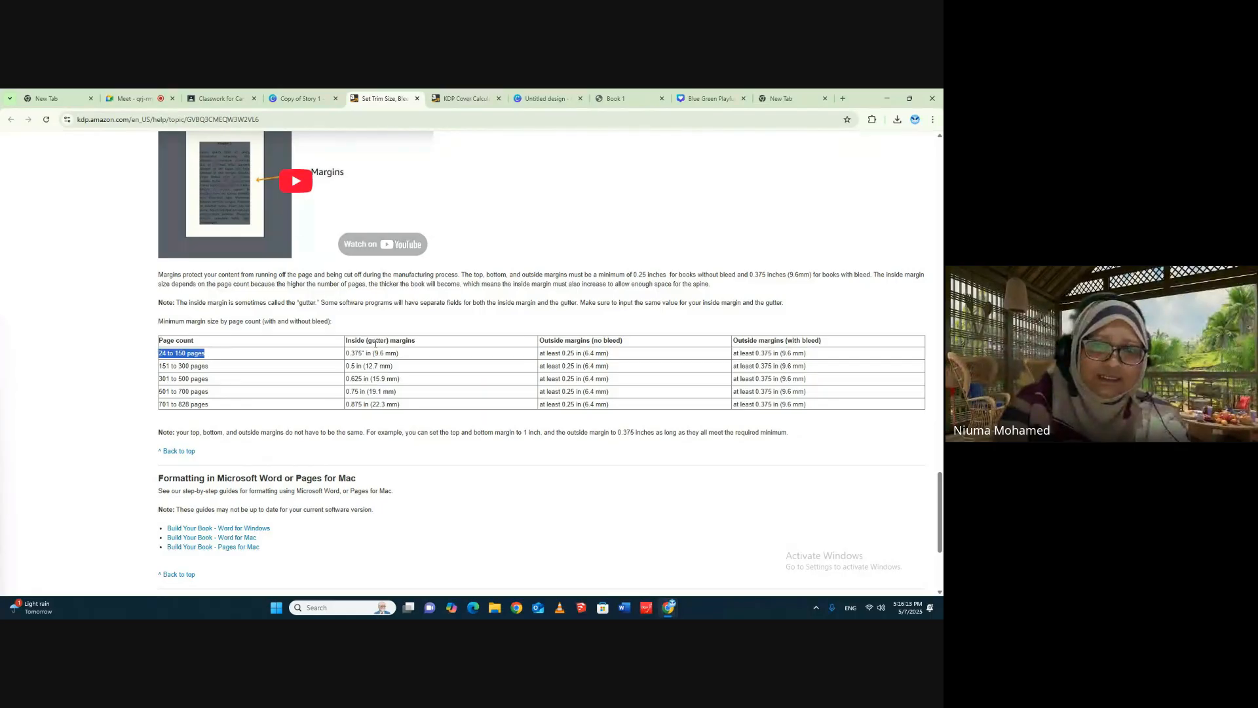
{"action": "left_click_drag", "start_coordinate": [364, 354], "coordinate": [349, 353]}
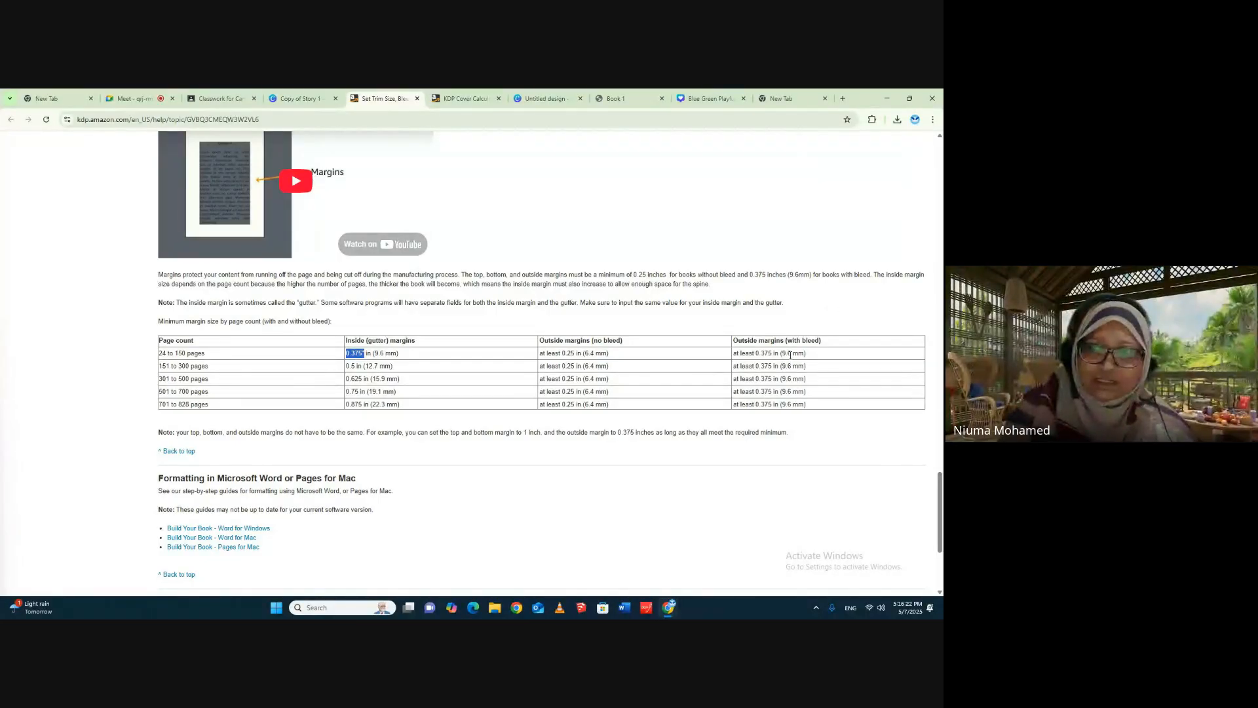
{"action": "left_click_drag", "start_coordinate": [756, 353], "coordinate": [788, 352]}
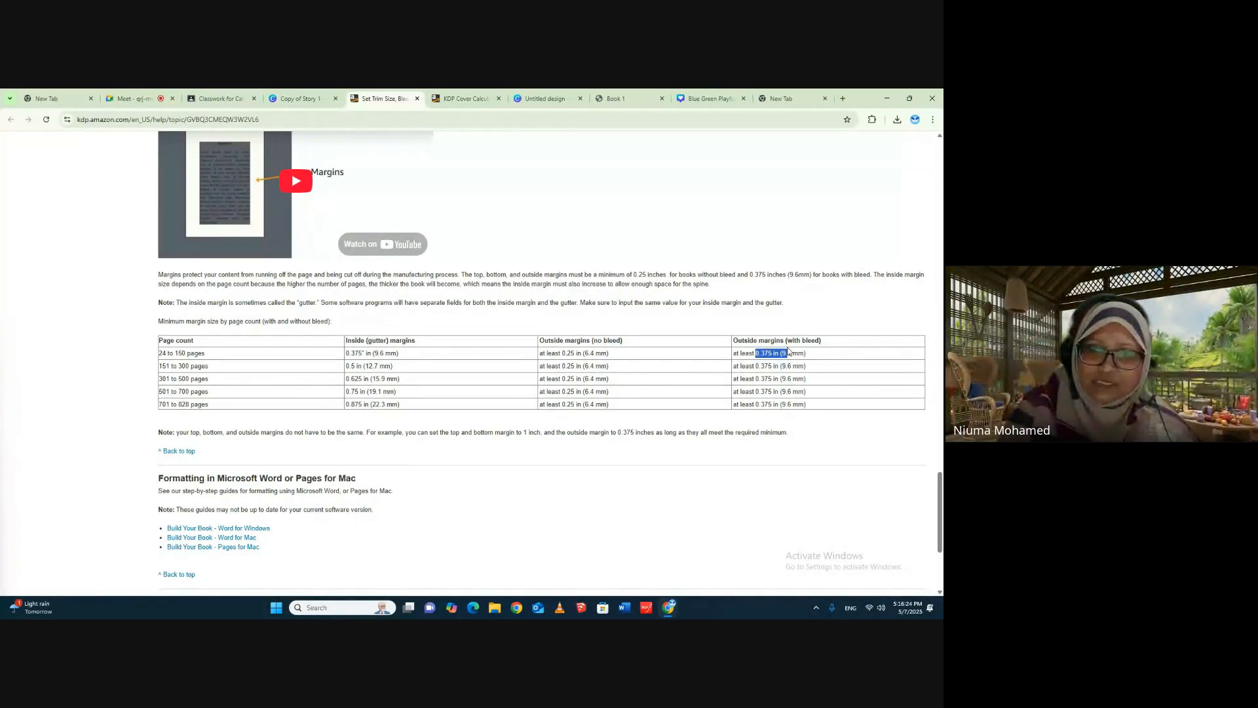
{"action": "left_click", "coordinate": [791, 343]}
{"action": "left_click_drag", "start_coordinate": [755, 354], "coordinate": [801, 355]}
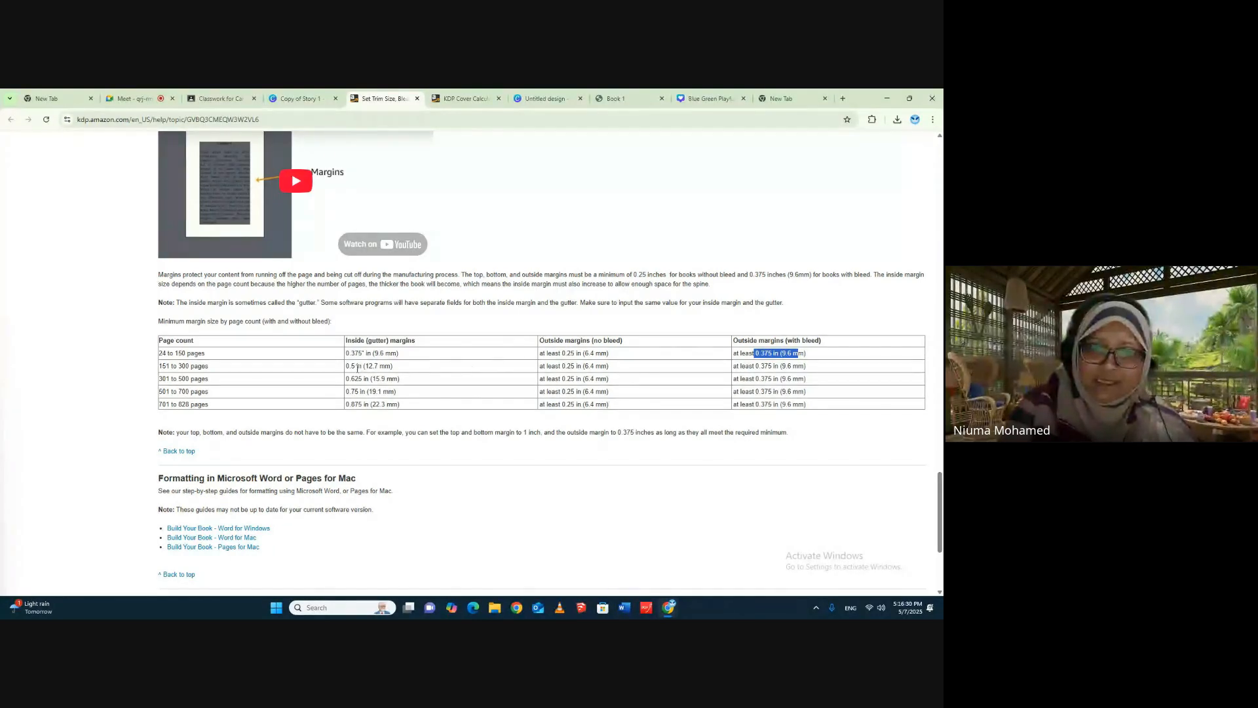
{"action": "left_click_drag", "start_coordinate": [558, 354], "coordinate": [579, 355]}
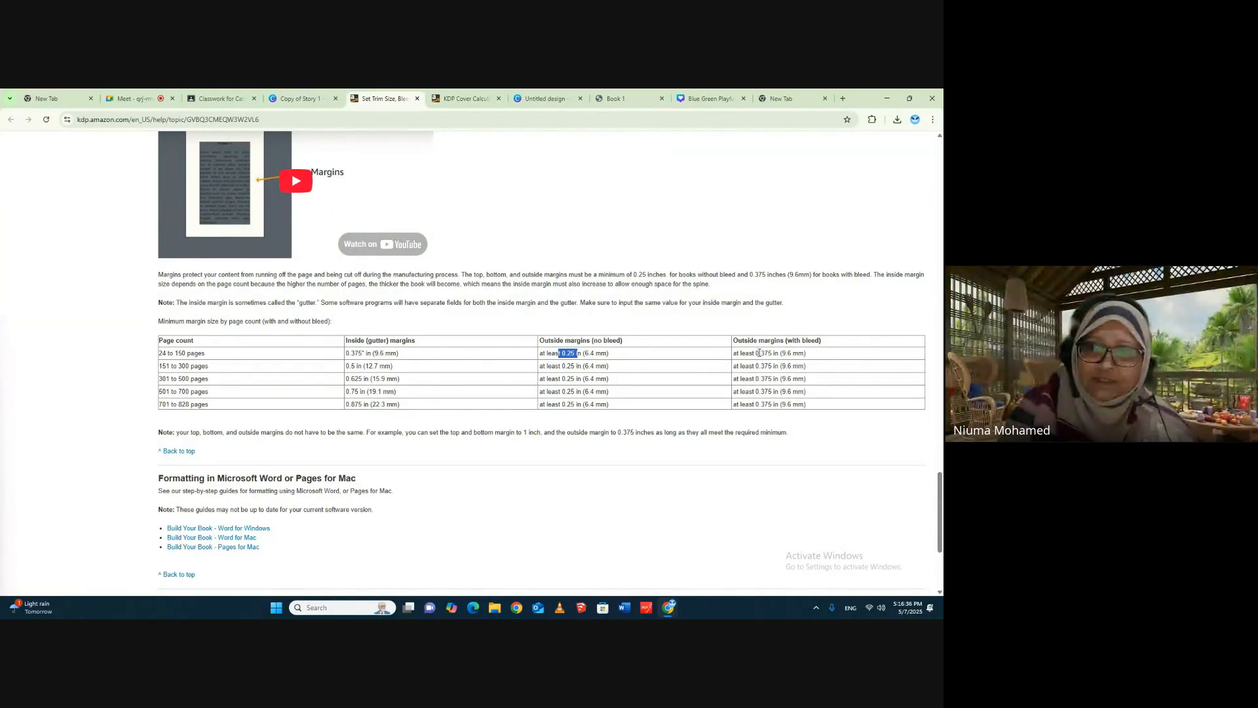
{"action": "left_click_drag", "start_coordinate": [756, 353], "coordinate": [776, 353]}
{"action": "scroll", "coordinate": [544, 233], "scroll_direction": "up", "scroll_amount": 8}
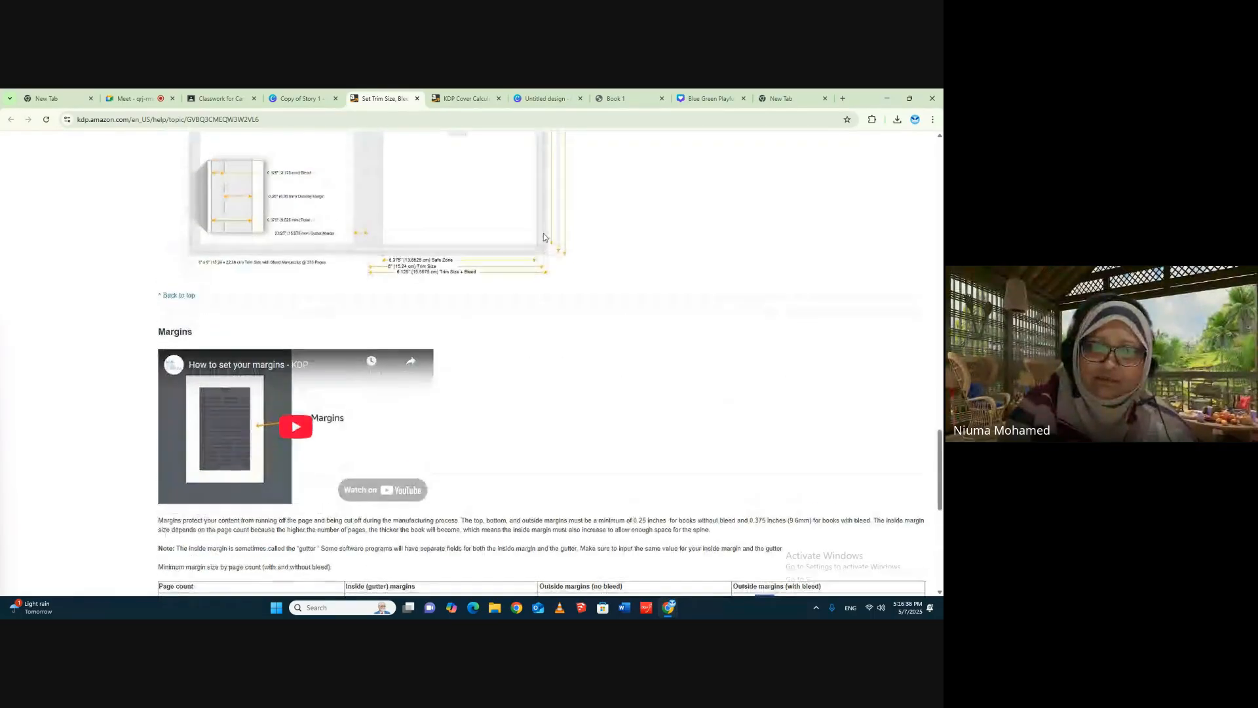
{"action": "scroll", "coordinate": [296, 239], "scroll_direction": "up", "scroll_amount": 2}
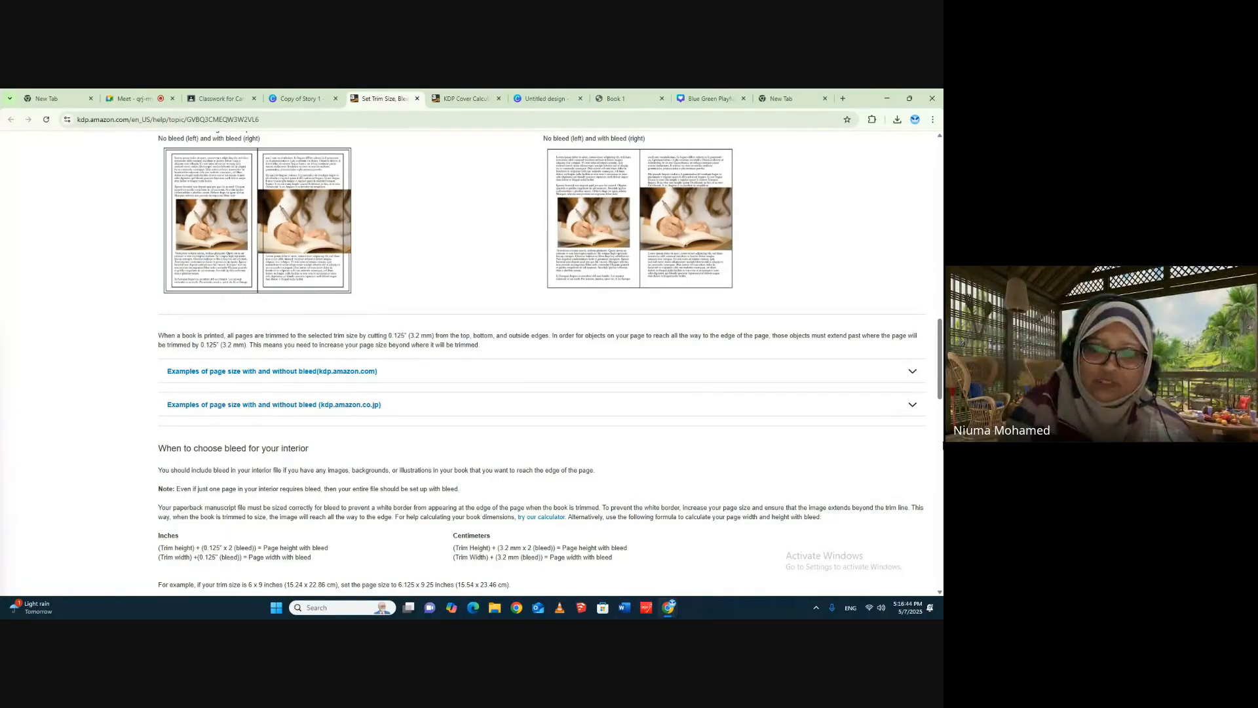
{"action": "scroll", "coordinate": [865, 404], "scroll_direction": "down", "scroll_amount": 15}
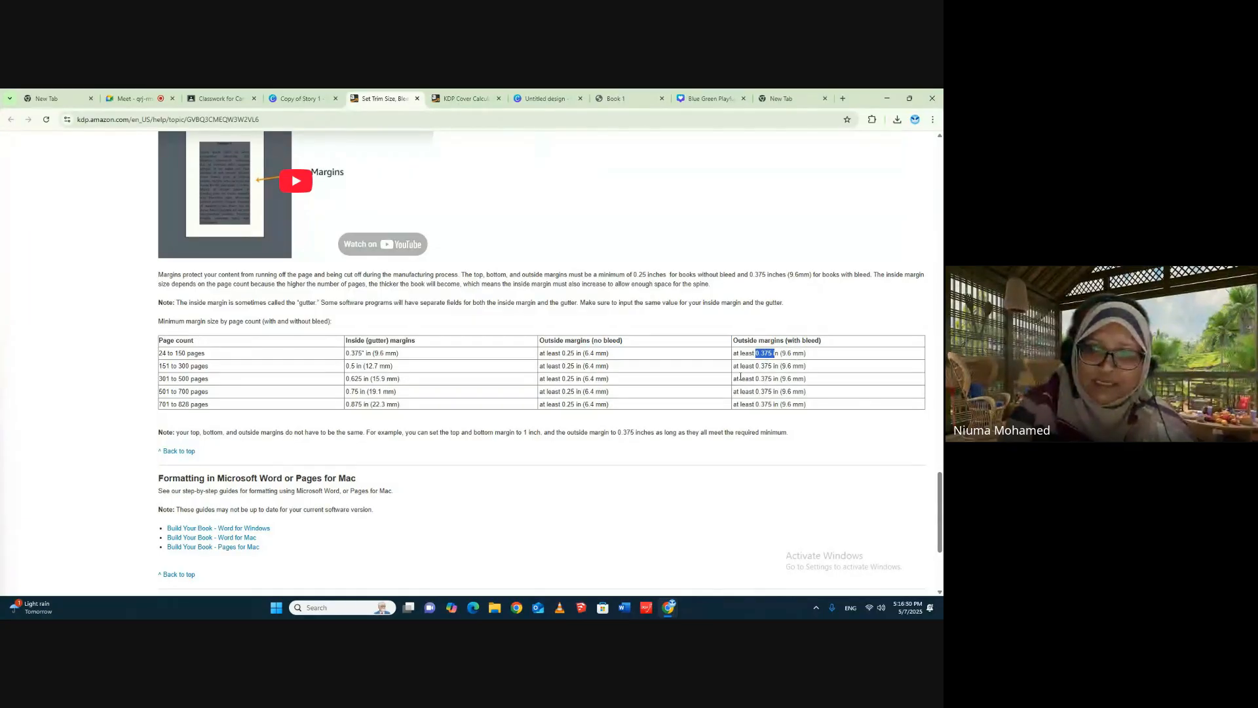
- Return to the new square Canva design and name it "inside pages Book 1"
{"action": "left_click", "coordinate": [544, 98]}
{"action": "left_click", "coordinate": [725, 145]}
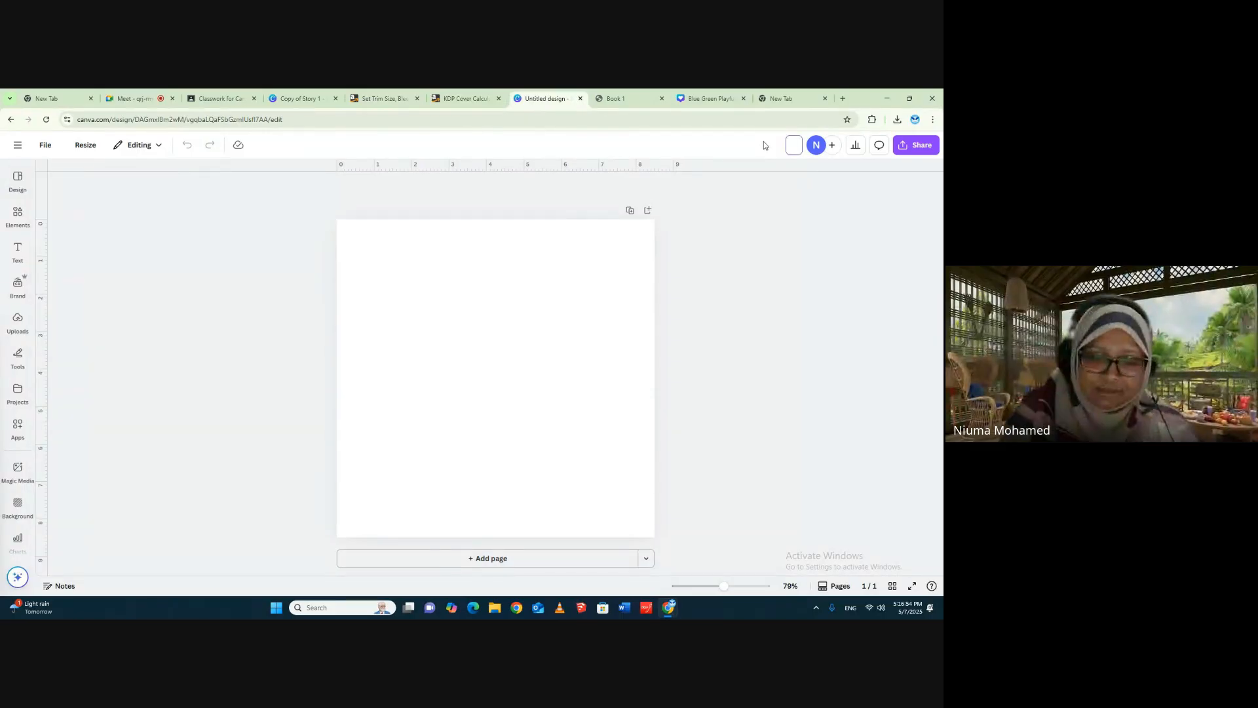
{"action": "type", "text": "inside"}
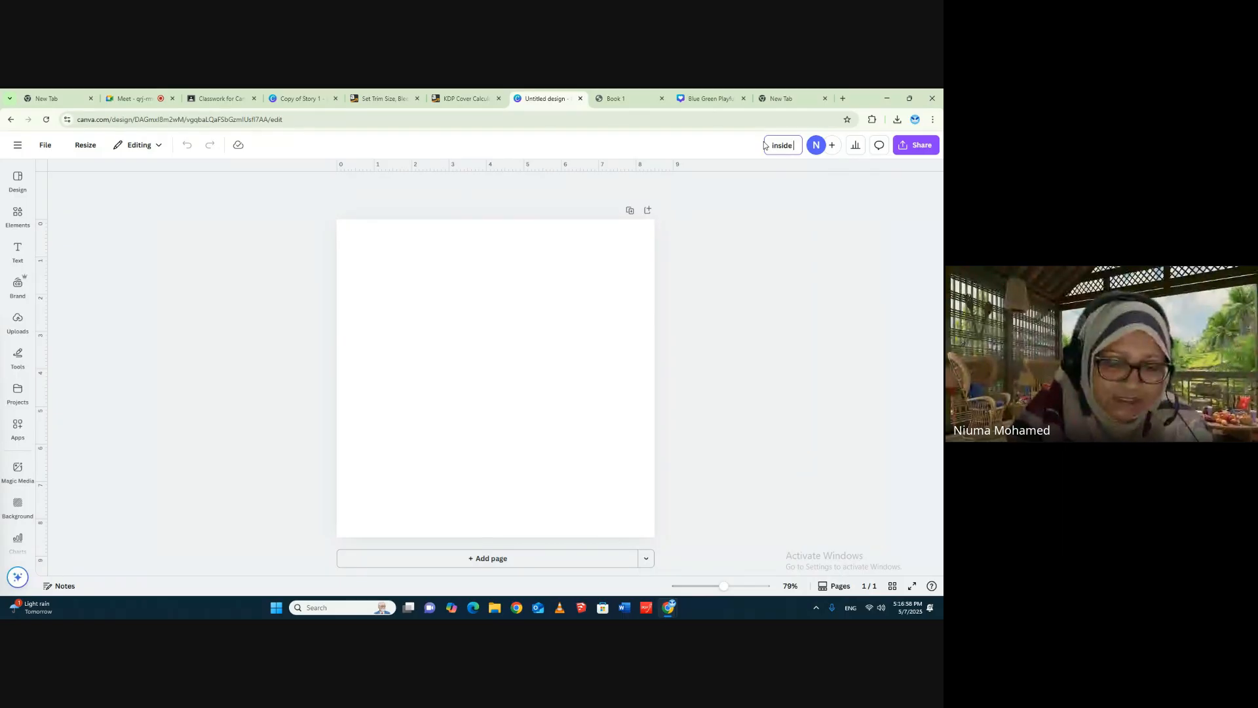
{"action": "type", "text": " pages B"}
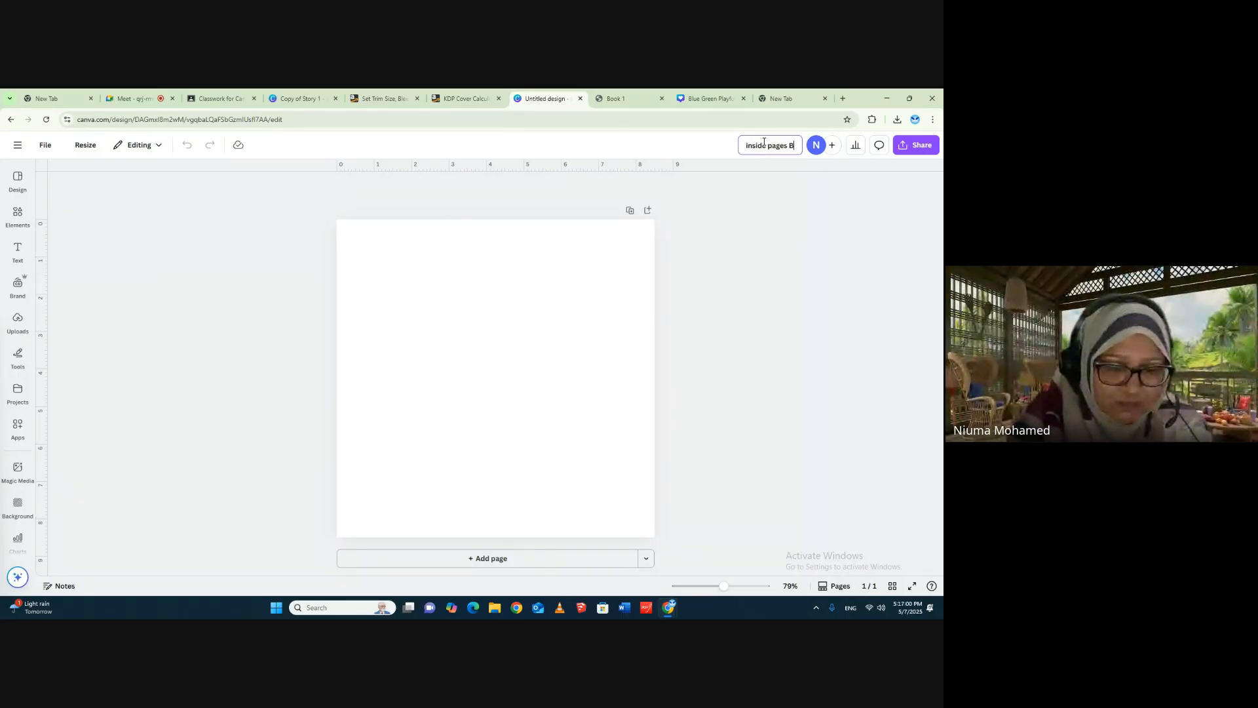
{"action": "type", "text": "ook 1"}
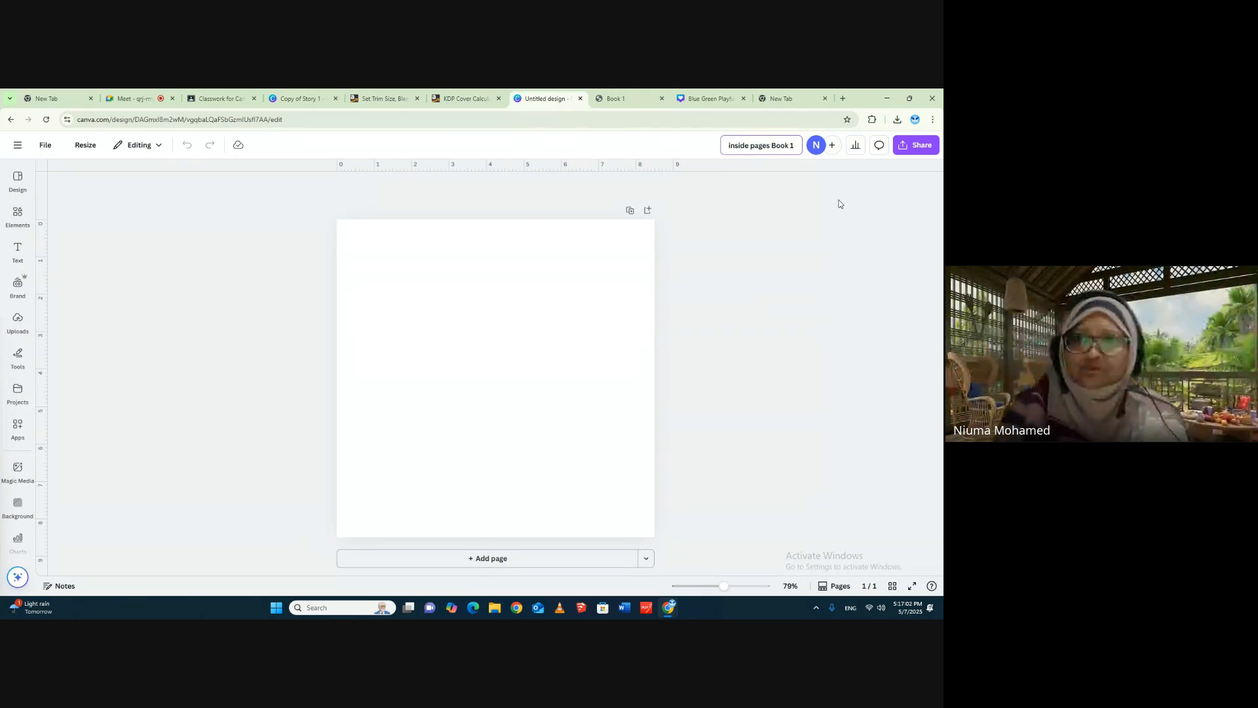
{"action": "left_click", "coordinate": [828, 221]}
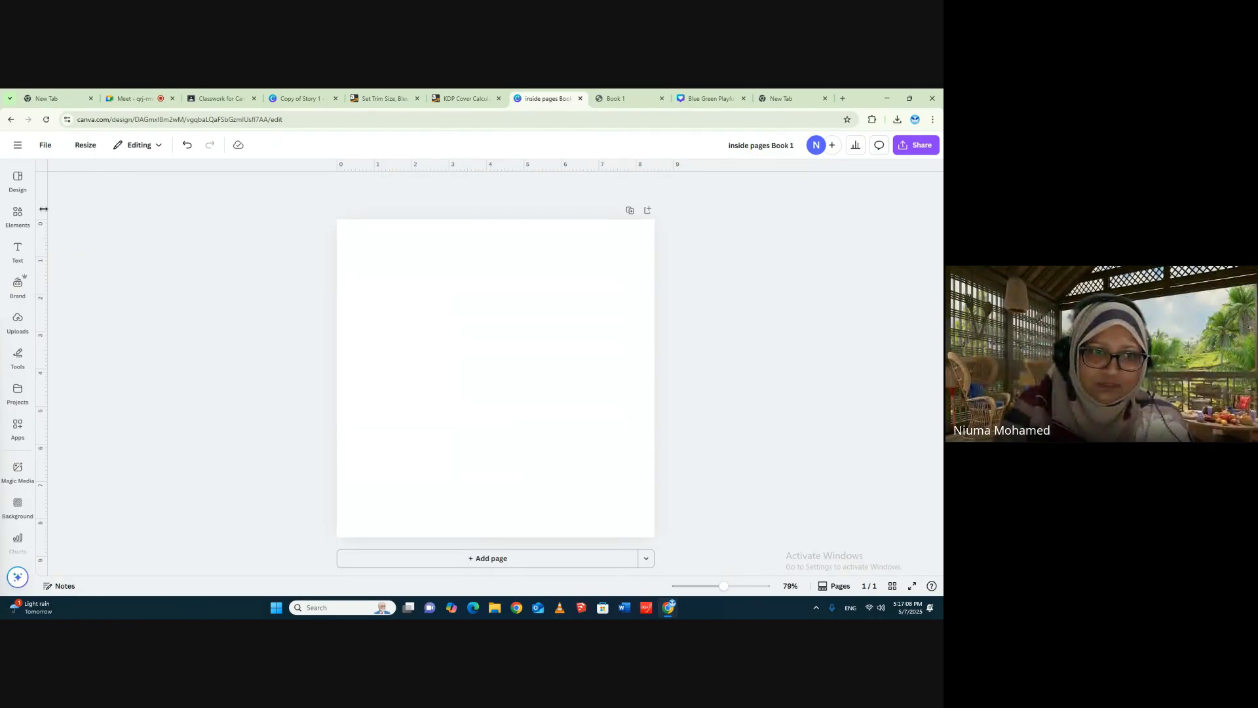
- Add a vertical ruler guide about 0.378 in from the page's left edge to mark the inside margin
{"action": "left_click_drag", "start_coordinate": [43, 209], "coordinate": [47, 236]}
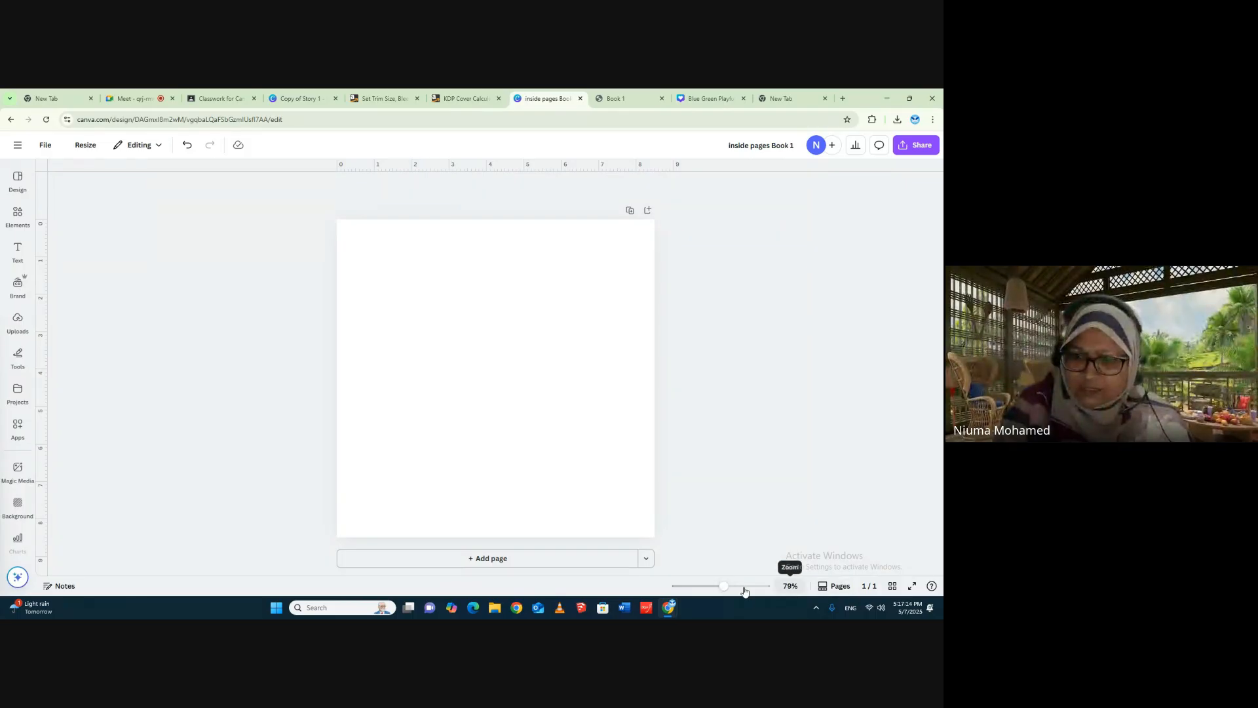
{"action": "left_click_drag", "start_coordinate": [724, 589], "coordinate": [740, 593]}
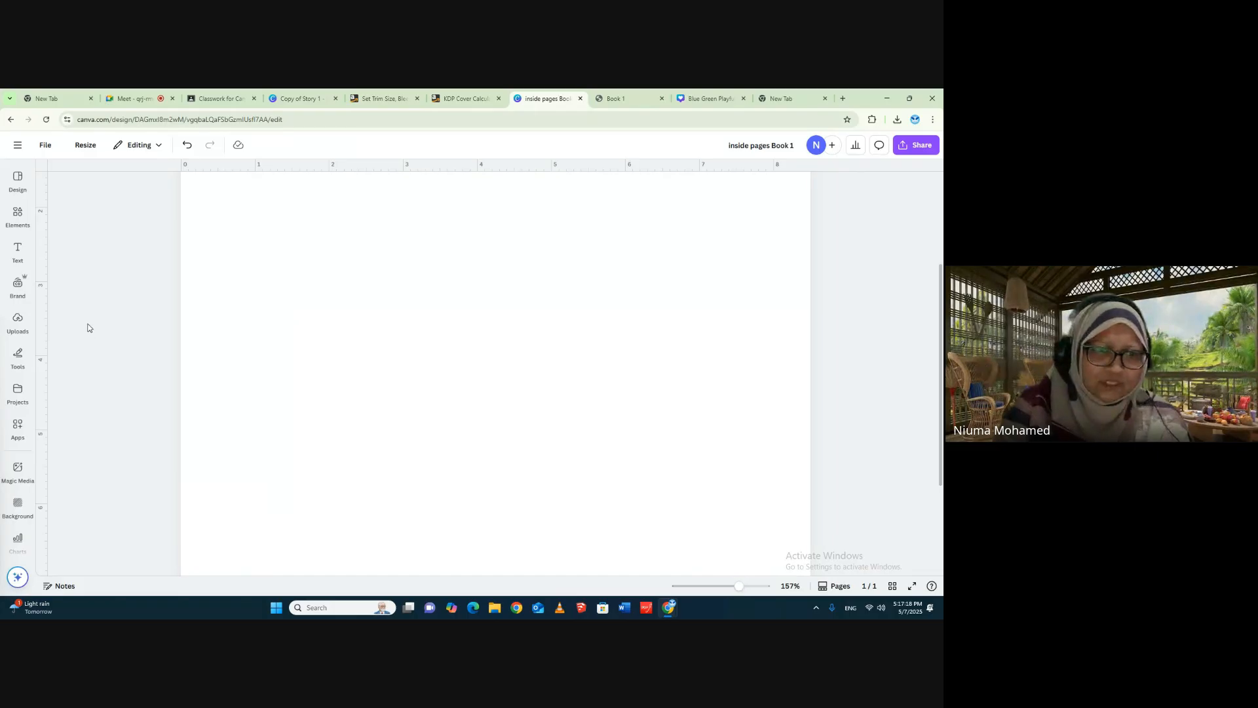
{"action": "left_click_drag", "start_coordinate": [45, 320], "coordinate": [209, 341]}
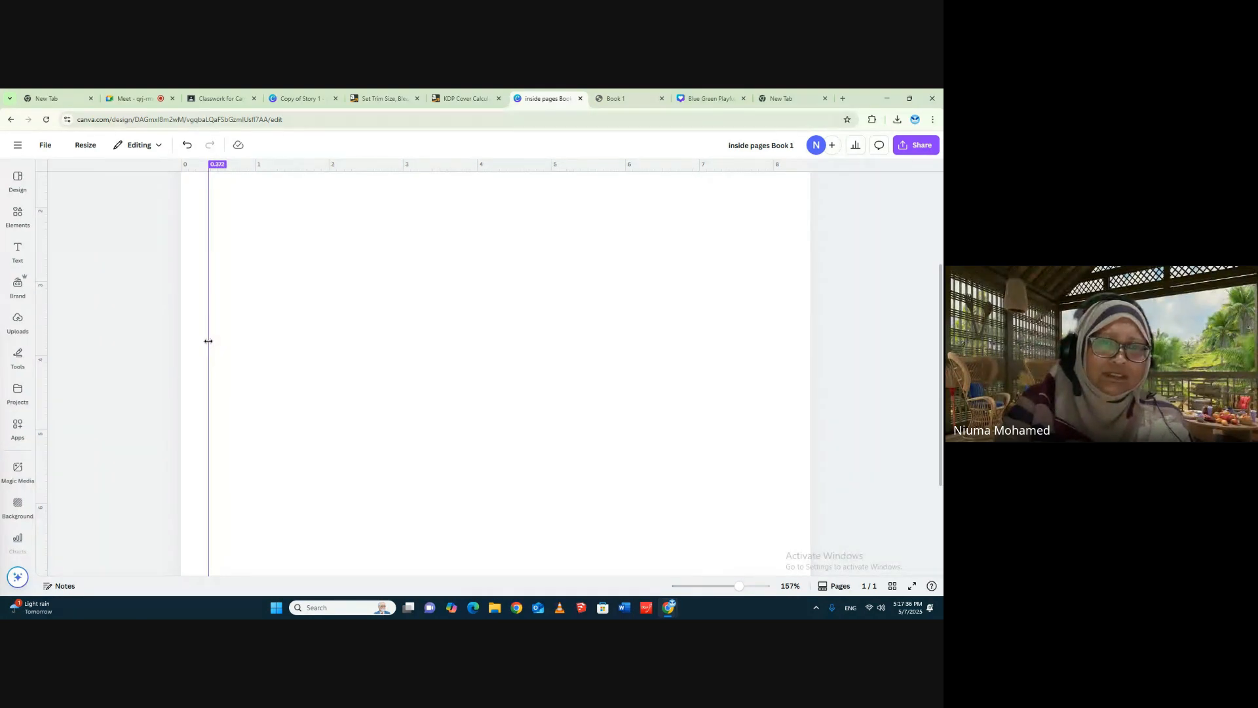
{"action": "left_click_drag", "start_coordinate": [208, 340], "coordinate": [210, 341]}
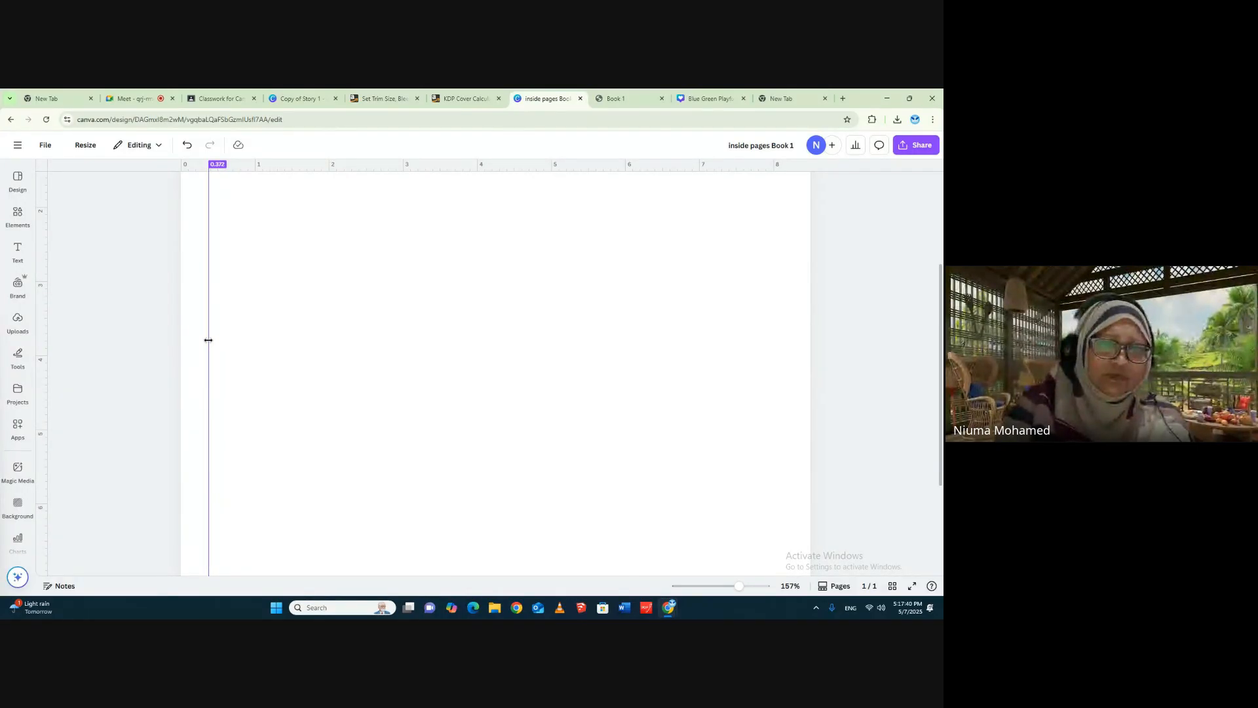
{"action": "left_click_drag", "start_coordinate": [208, 340], "coordinate": [209, 339]}
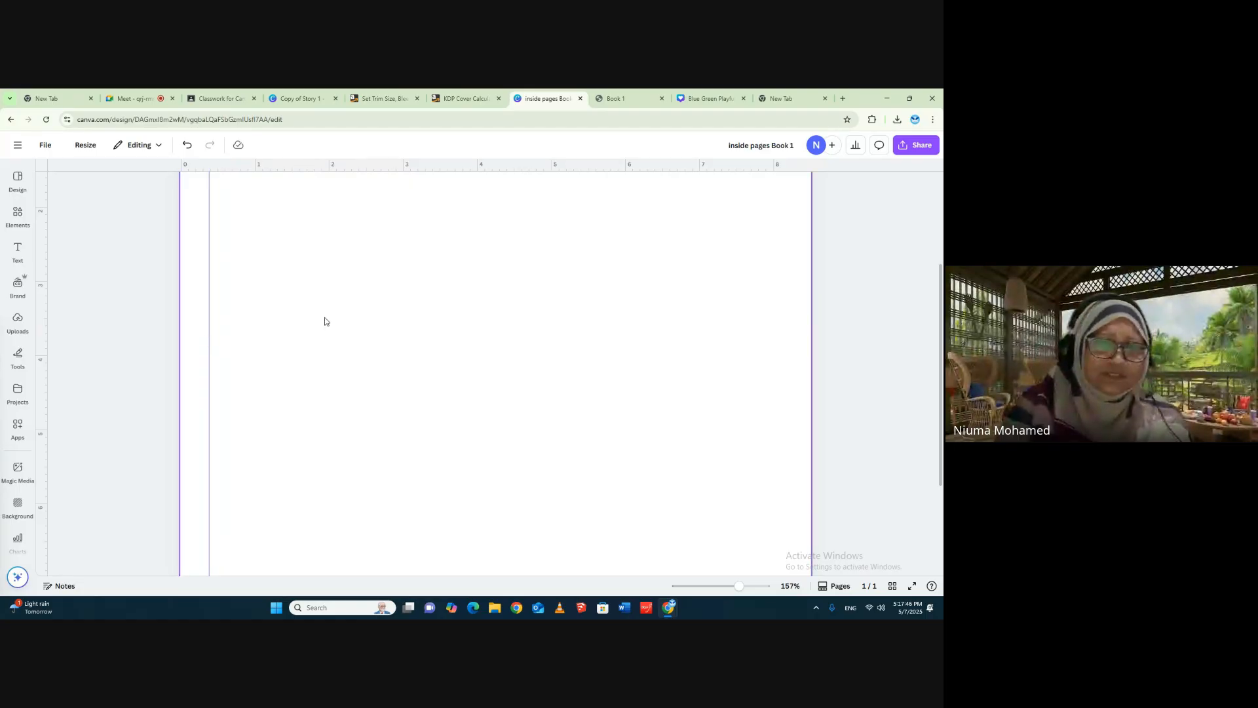
{"action": "left_click", "coordinate": [326, 317]}
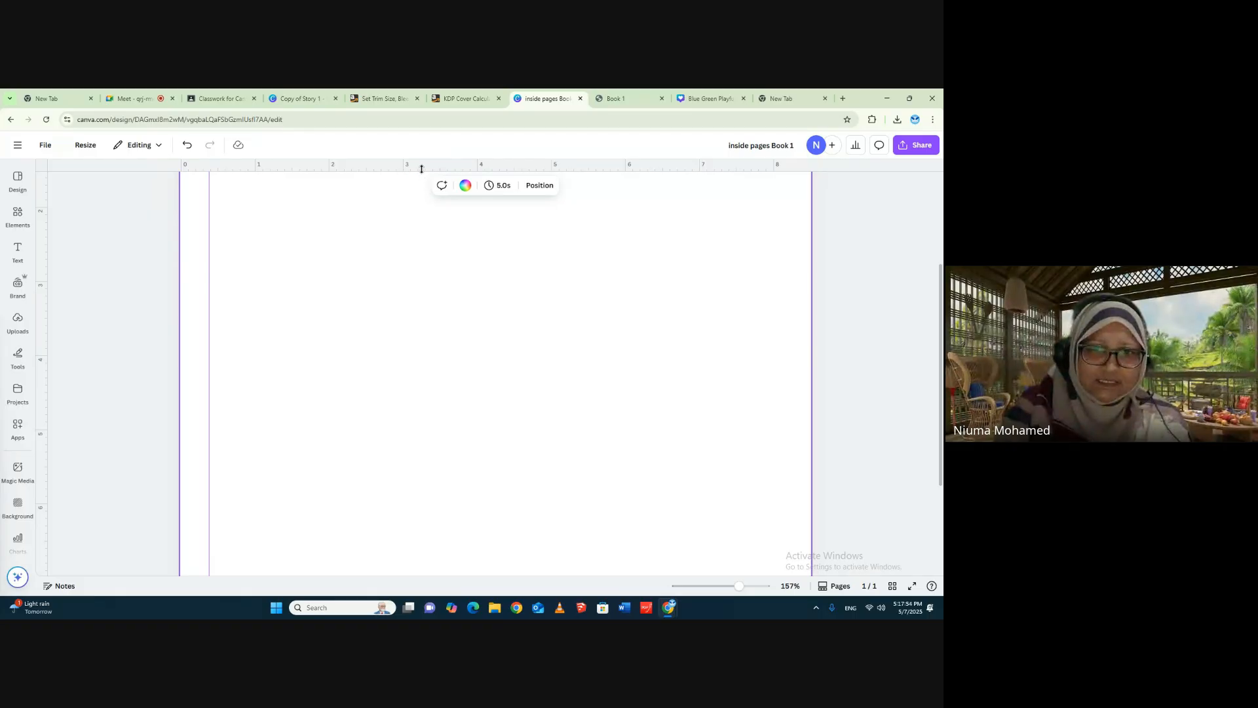
{"action": "mouse_move", "coordinate": [421, 169]}
{"action": "left_mouse_down"}
{"action": "mouse_move", "coordinate": [405, 235]}
{"action": "mouse_move", "coordinate": [413, 163]}
{"action": "left_mouse_up"}
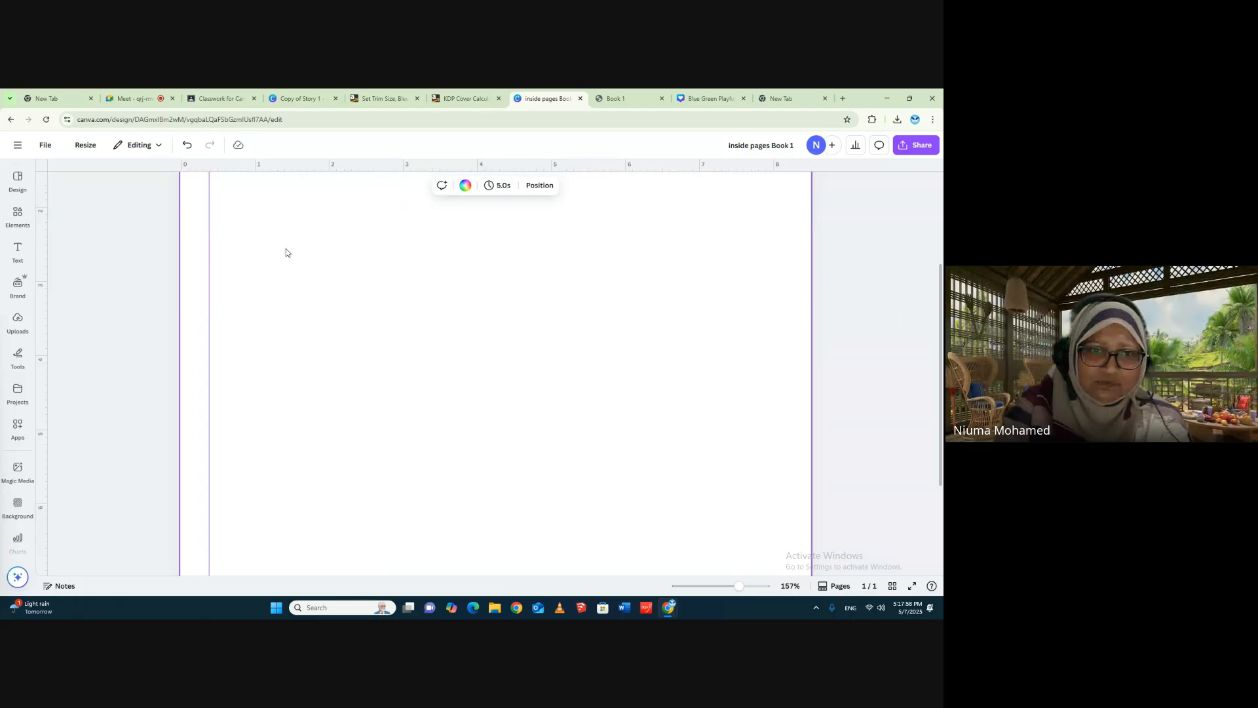
{"action": "scroll", "coordinate": [351, 260], "scroll_direction": "up", "scroll_amount": 3}
{"action": "left_click_drag", "start_coordinate": [339, 312], "coordinate": [371, 163]}
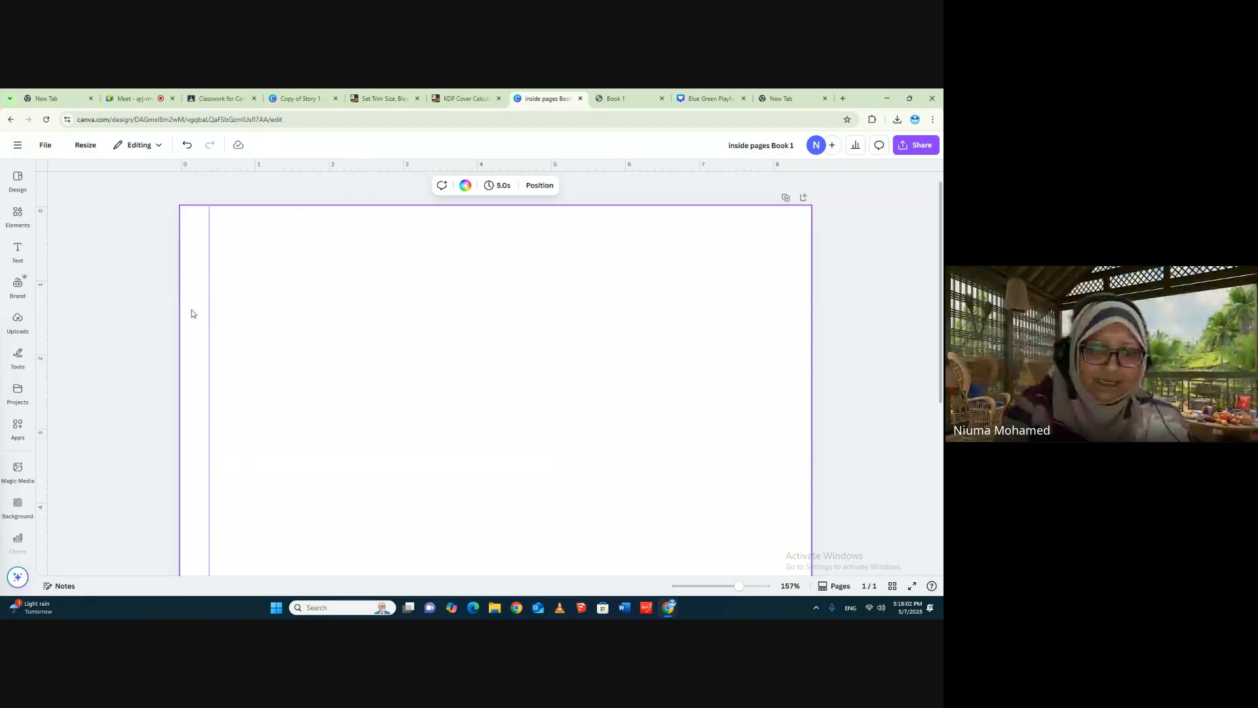
- Insert a square shape, move it to the page's upper left area and shrink it to a small rectangle
{"action": "left_click", "coordinate": [18, 213]}
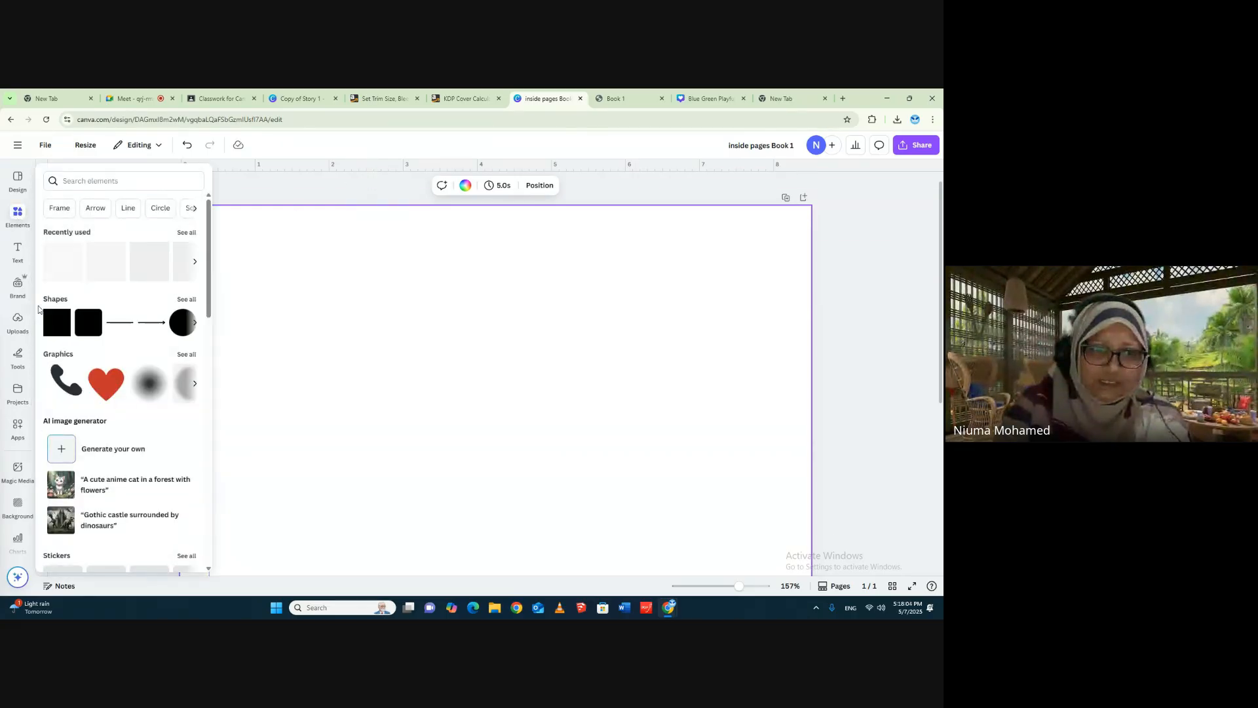
{"action": "left_click", "coordinate": [57, 321]}
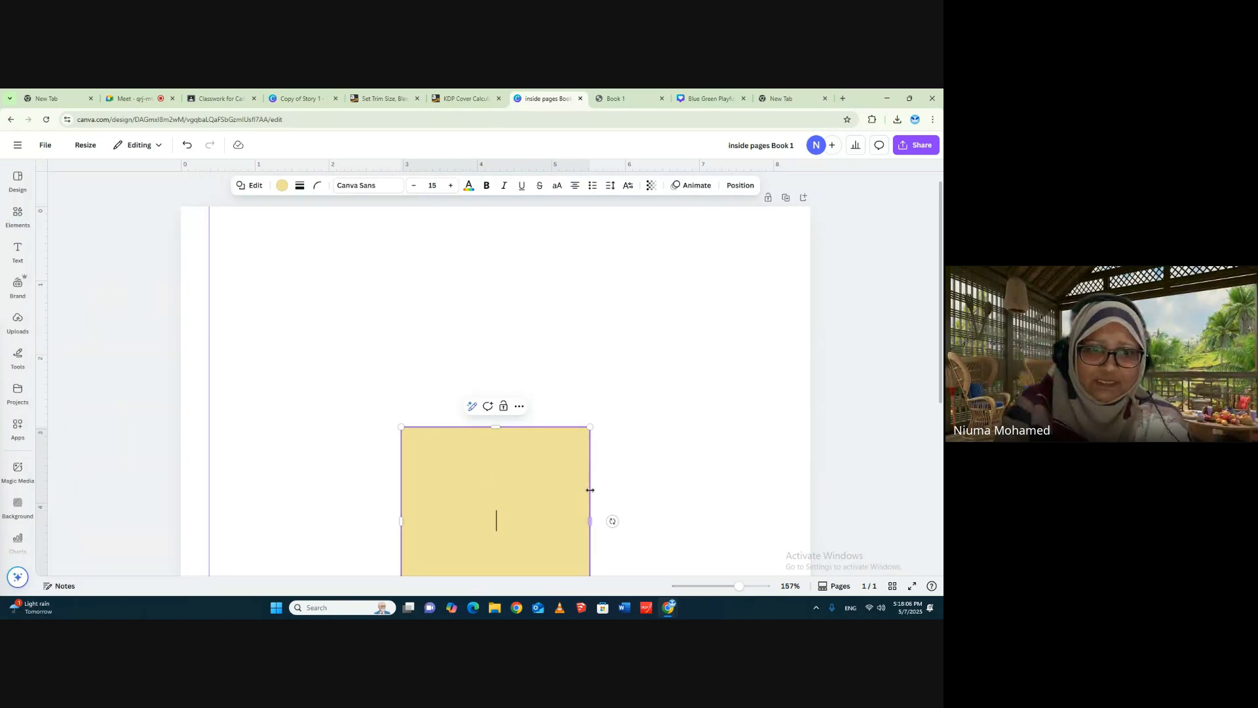
{"action": "left_click_drag", "start_coordinate": [544, 483], "coordinate": [436, 336]}
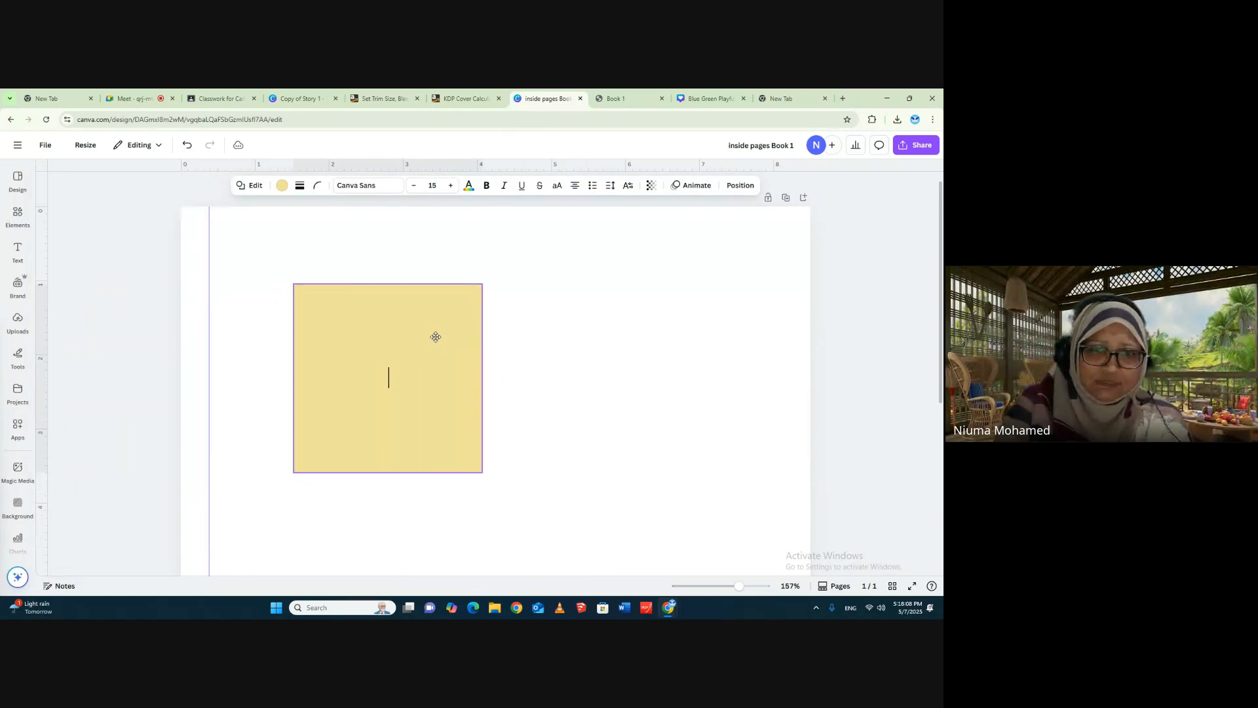
{"action": "left_click_drag", "start_coordinate": [482, 471], "coordinate": [326, 306]}
{"action": "left_click", "coordinate": [608, 394]}
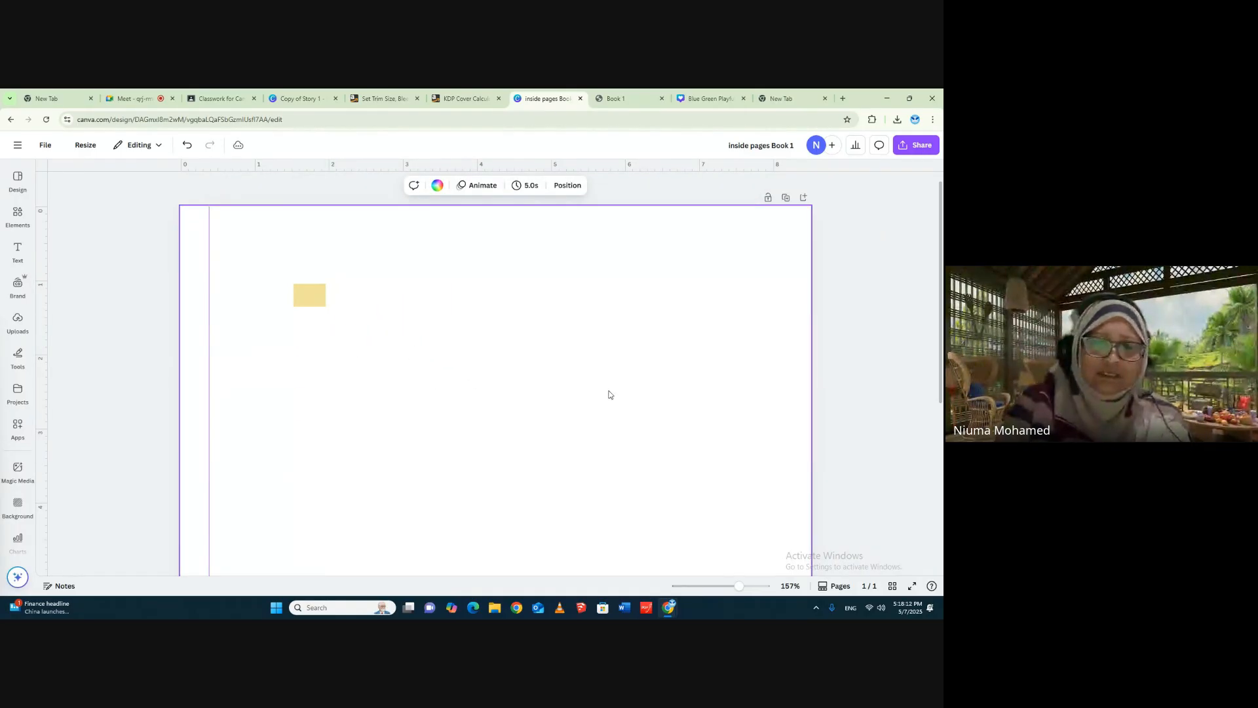
- Fit the small rectangle between the page's left edge and the vertical guide and fill it with red
{"action": "left_click_drag", "start_coordinate": [738, 585], "coordinate": [743, 586]}
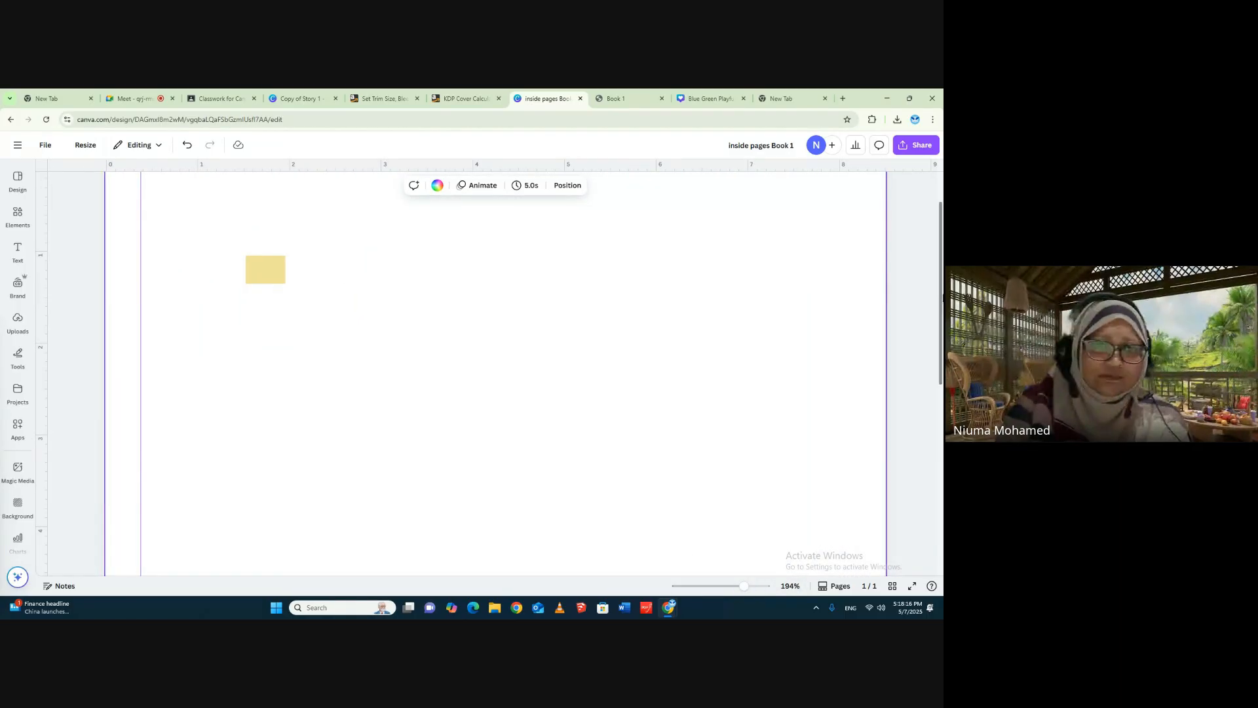
{"action": "left_click_drag", "start_coordinate": [264, 275], "coordinate": [140, 275]}
{"action": "left_click", "coordinate": [282, 187]}
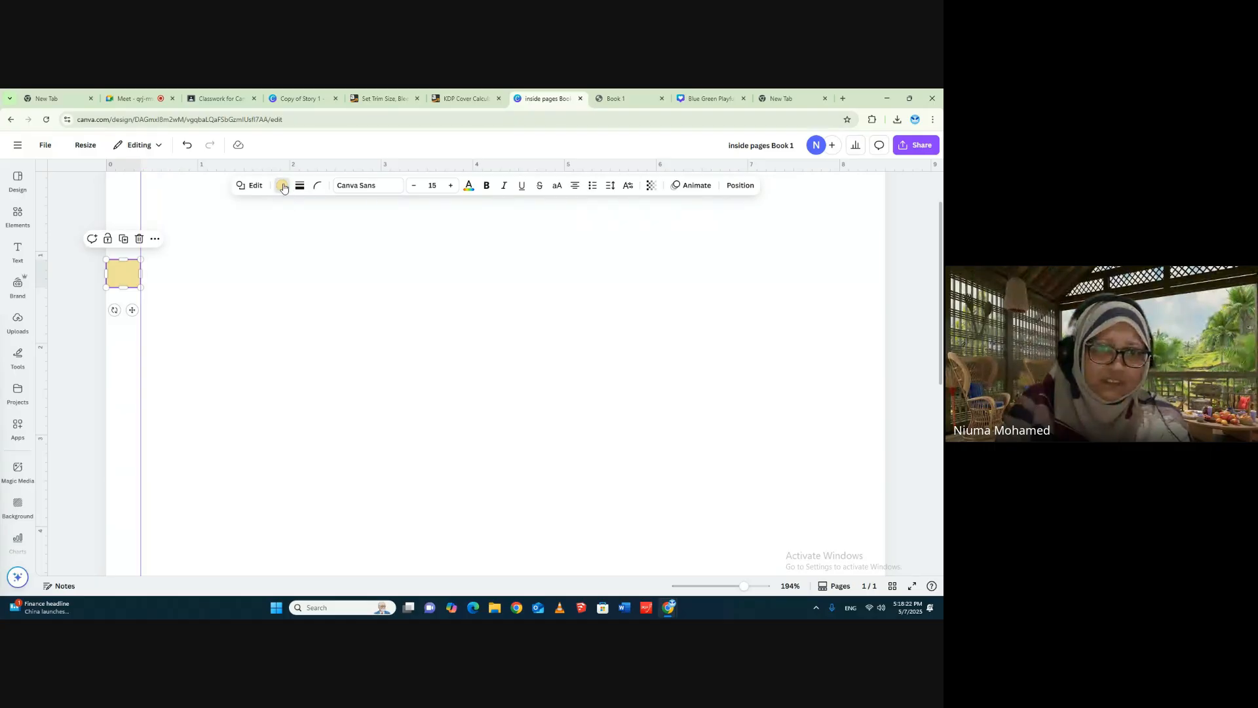
{"action": "left_click", "coordinate": [55, 413]}
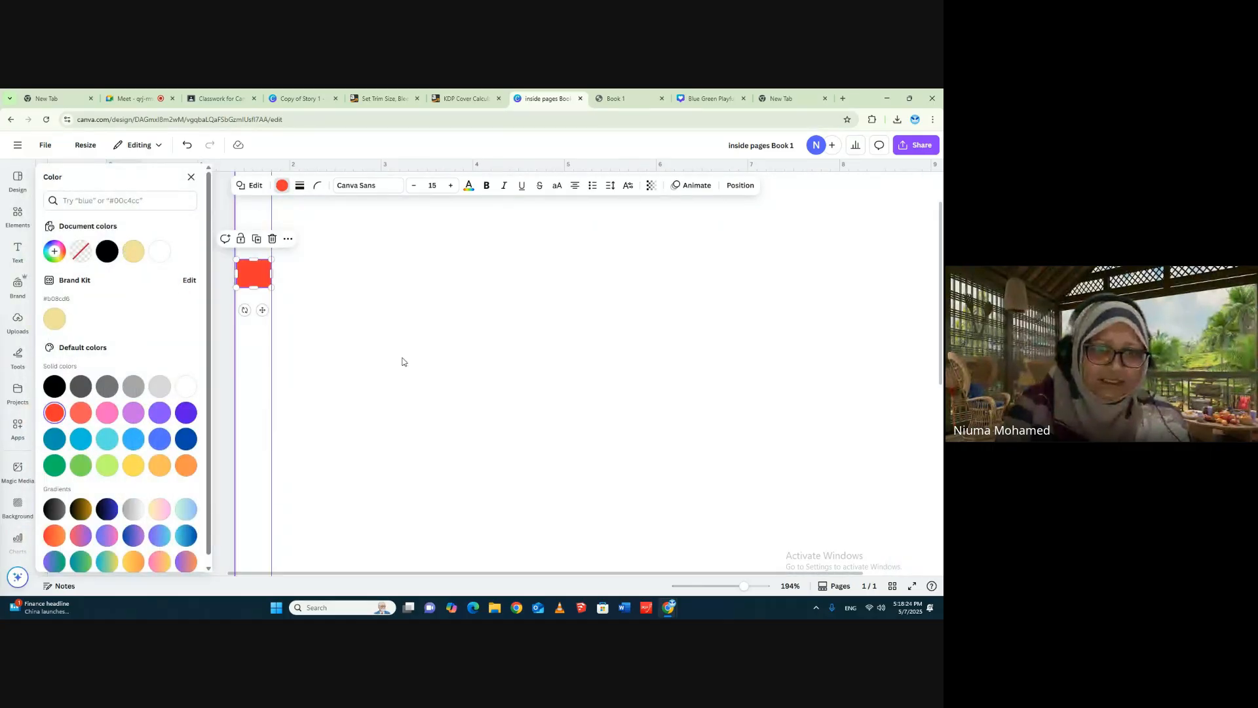
{"action": "left_click", "coordinate": [393, 356]}
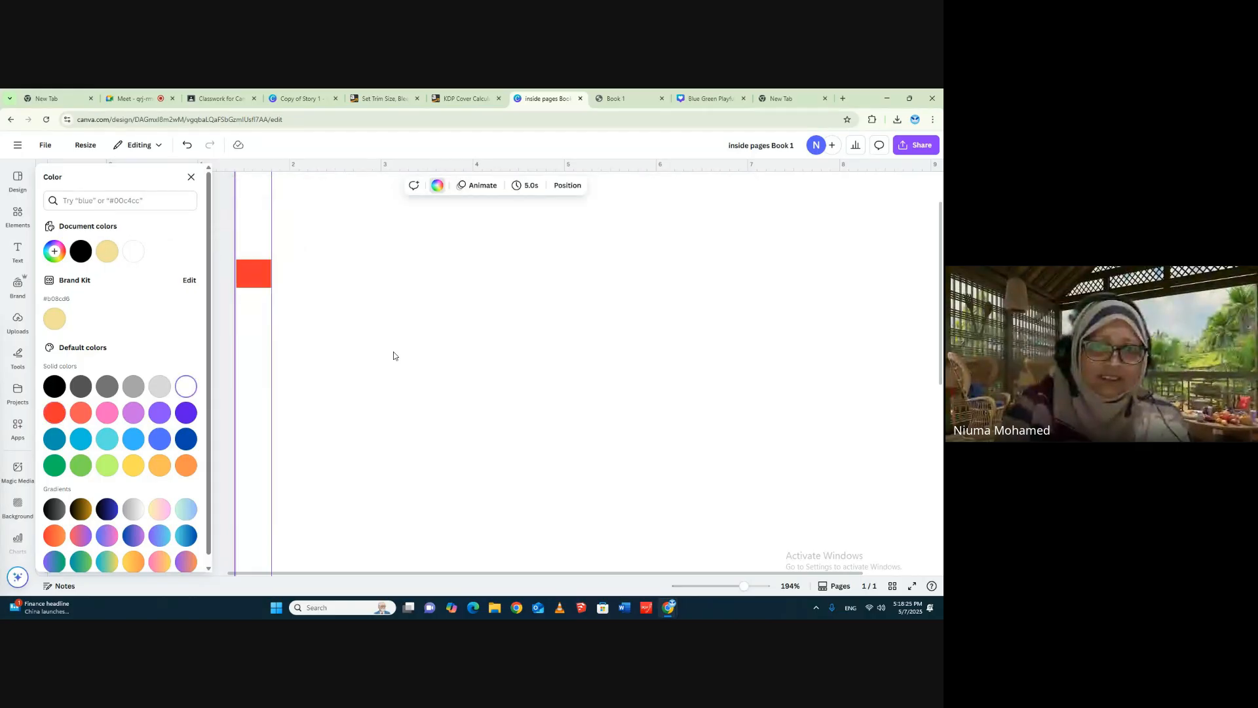
- Check the red block's fit between the page's left edge and the guide, up close and on the whole page
{"action": "left_click", "coordinate": [245, 275]}
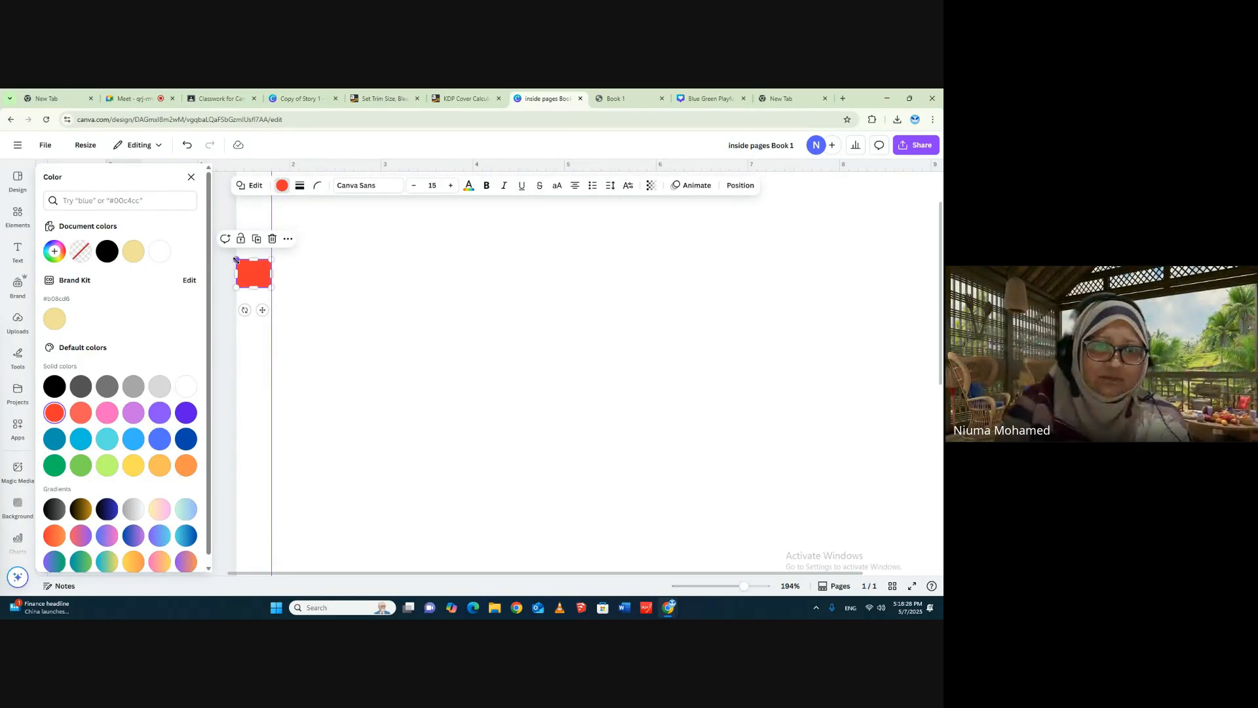
{"action": "left_click", "coordinate": [373, 286]}
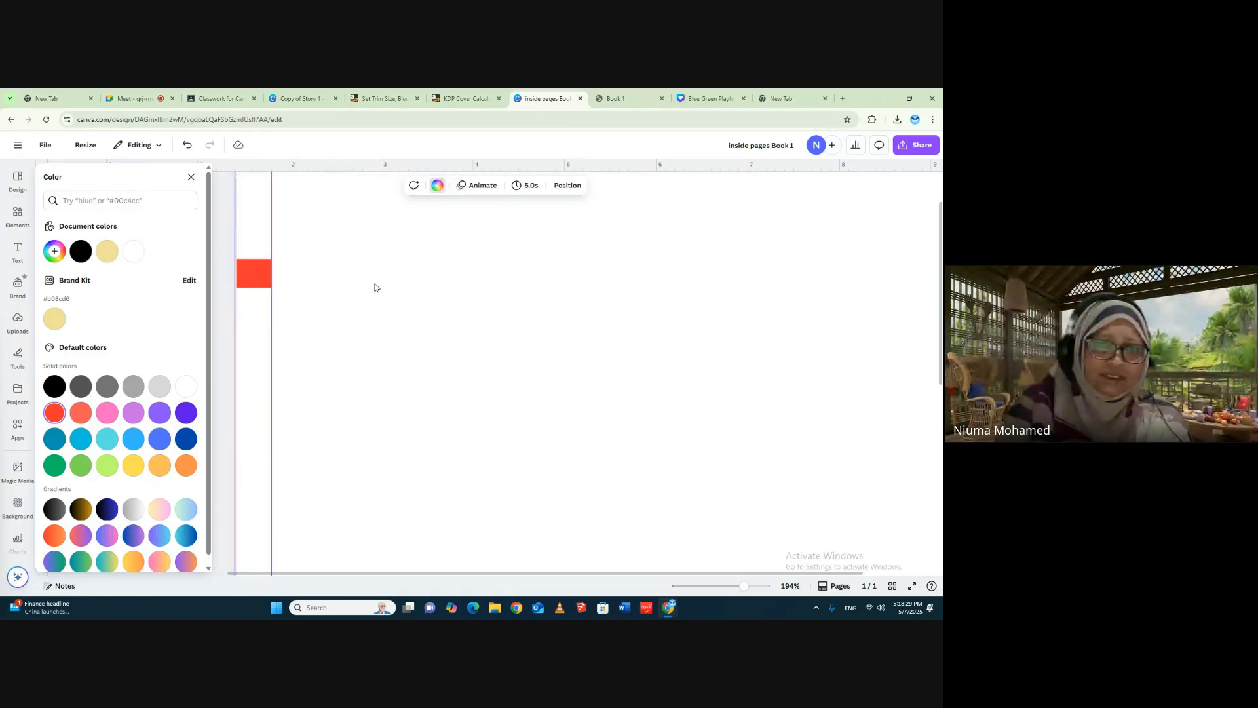
{"action": "left_click", "coordinate": [261, 282]}
{"action": "left_click", "coordinate": [328, 288]}
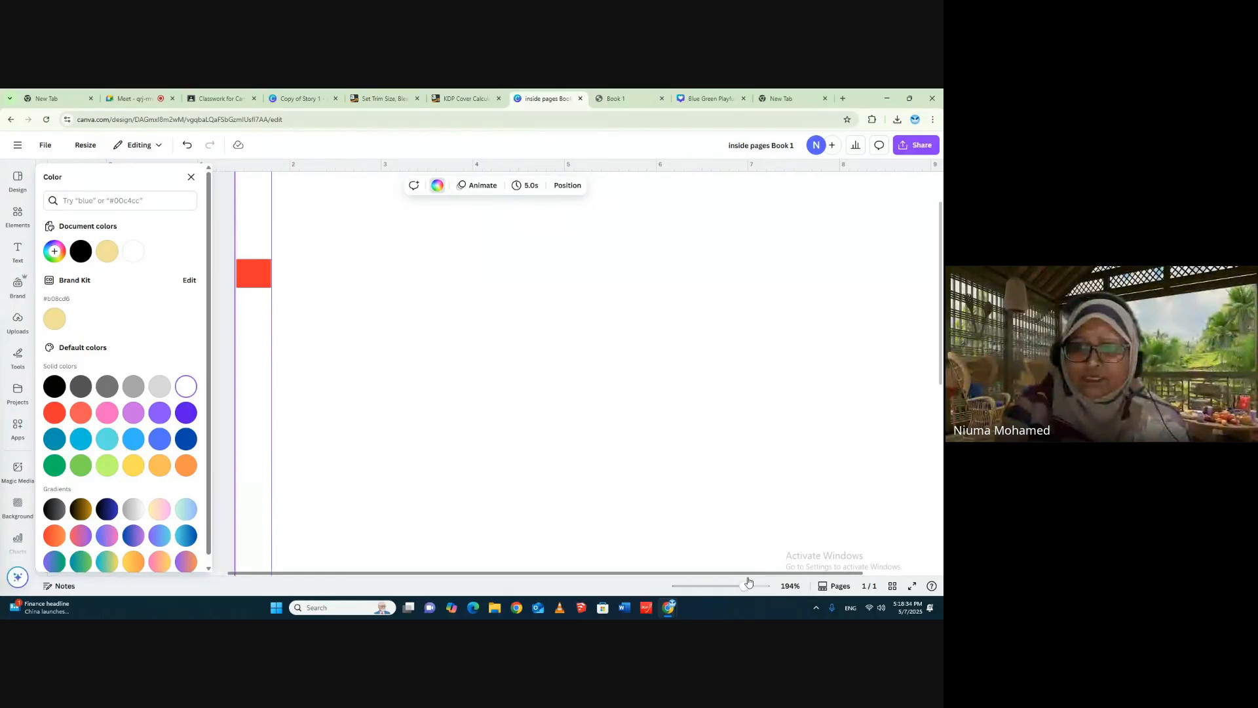
{"action": "left_click_drag", "start_coordinate": [787, 575], "coordinate": [727, 587]}
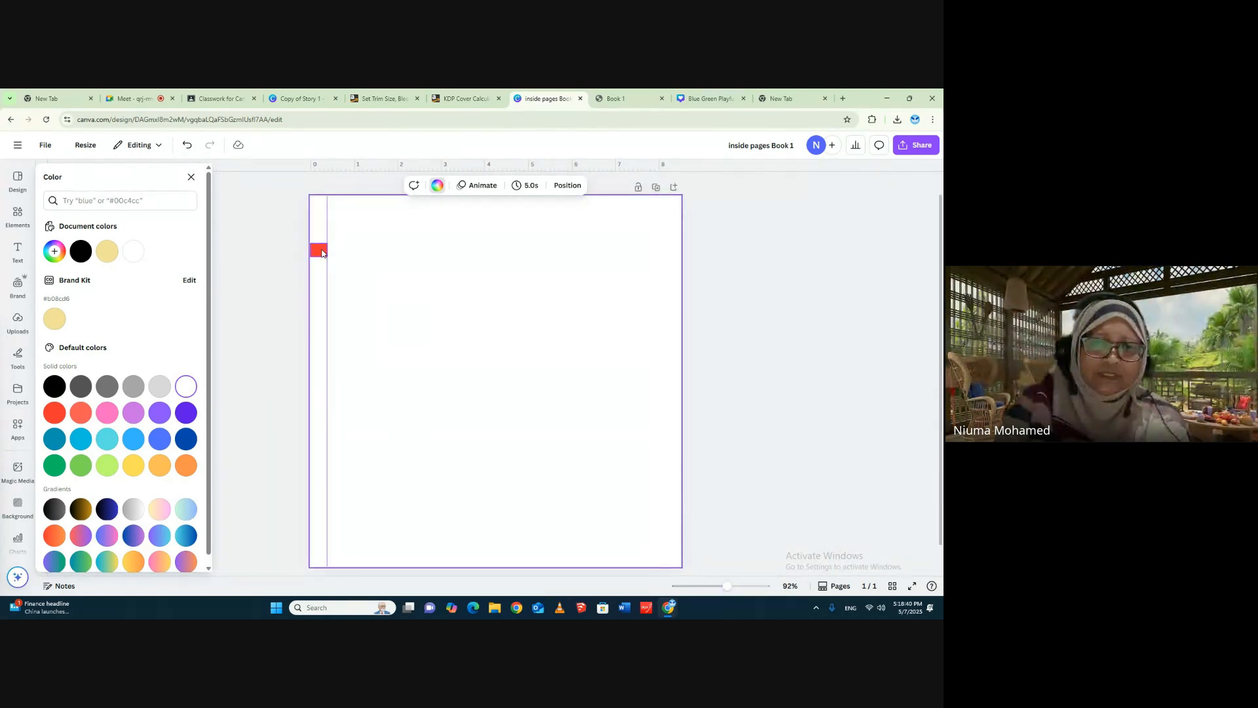
- Duplicate the red block and place the copy flush against the page's right edge, near the height of the original
{"action": "left_click", "coordinate": [319, 250]}
{"action": "left_click", "coordinate": [350, 224]}
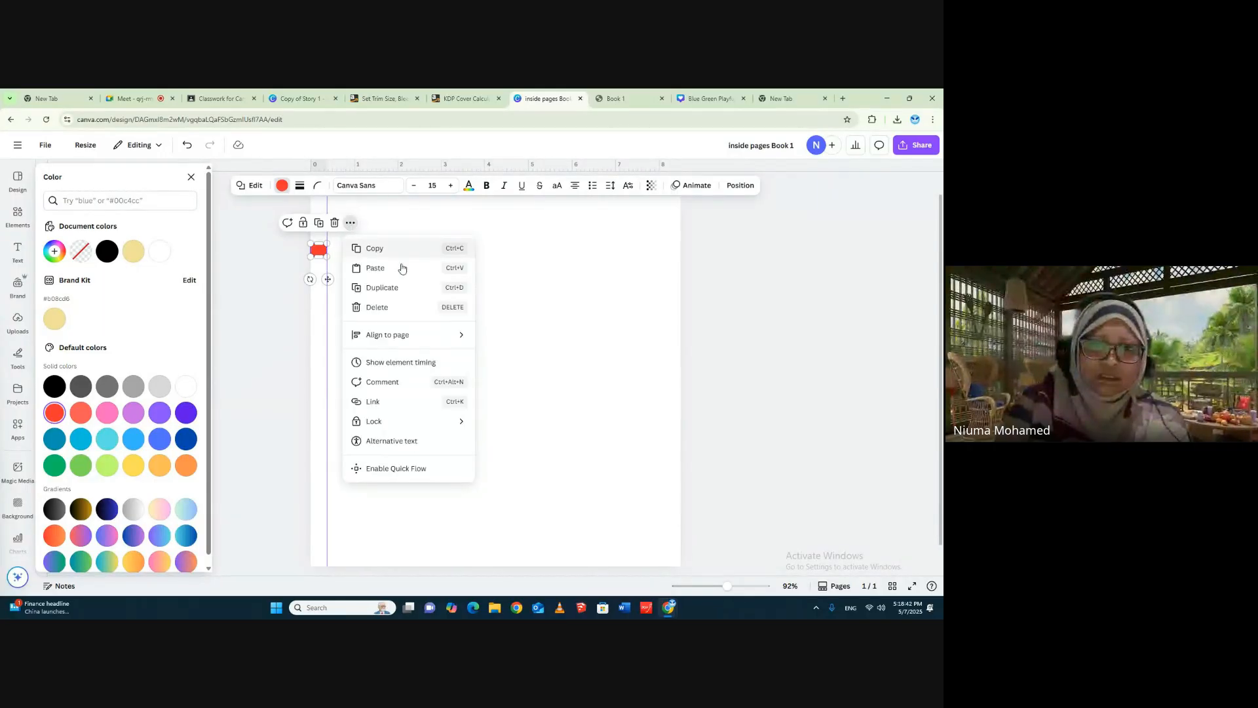
{"action": "left_click", "coordinate": [385, 284]}
{"action": "left_click", "coordinate": [330, 268]}
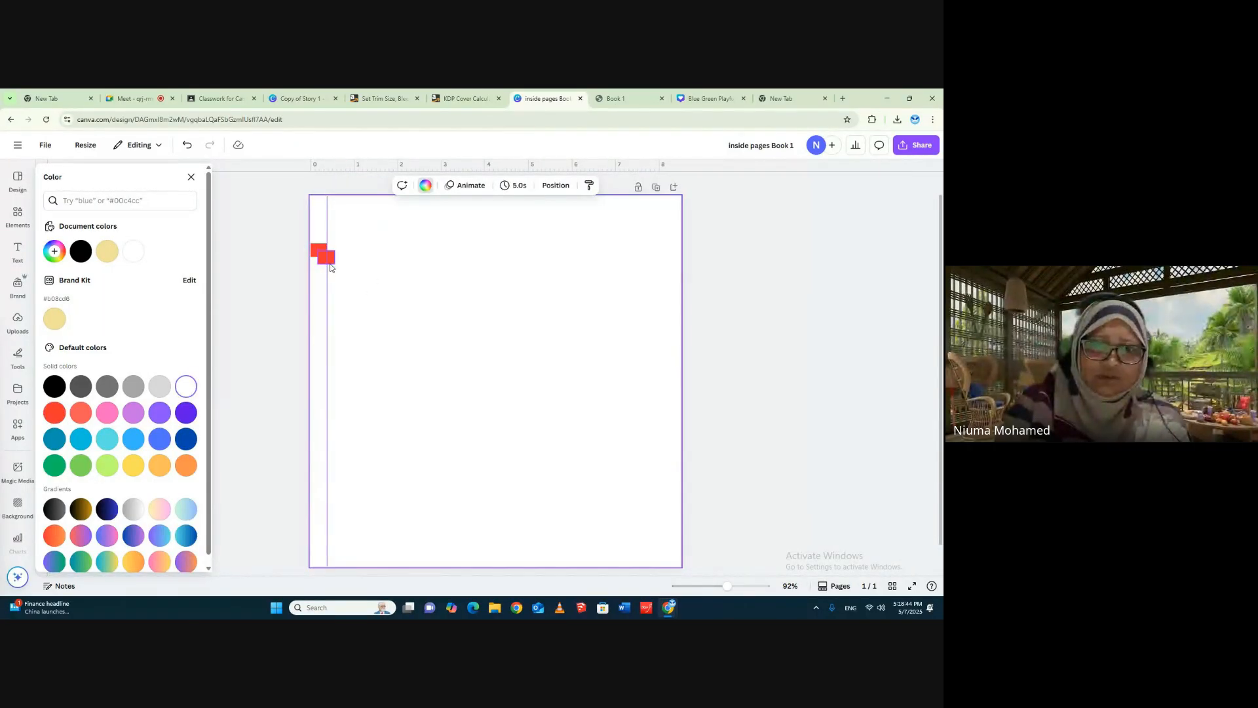
{"action": "left_click_drag", "start_coordinate": [322, 261], "coordinate": [670, 256]}
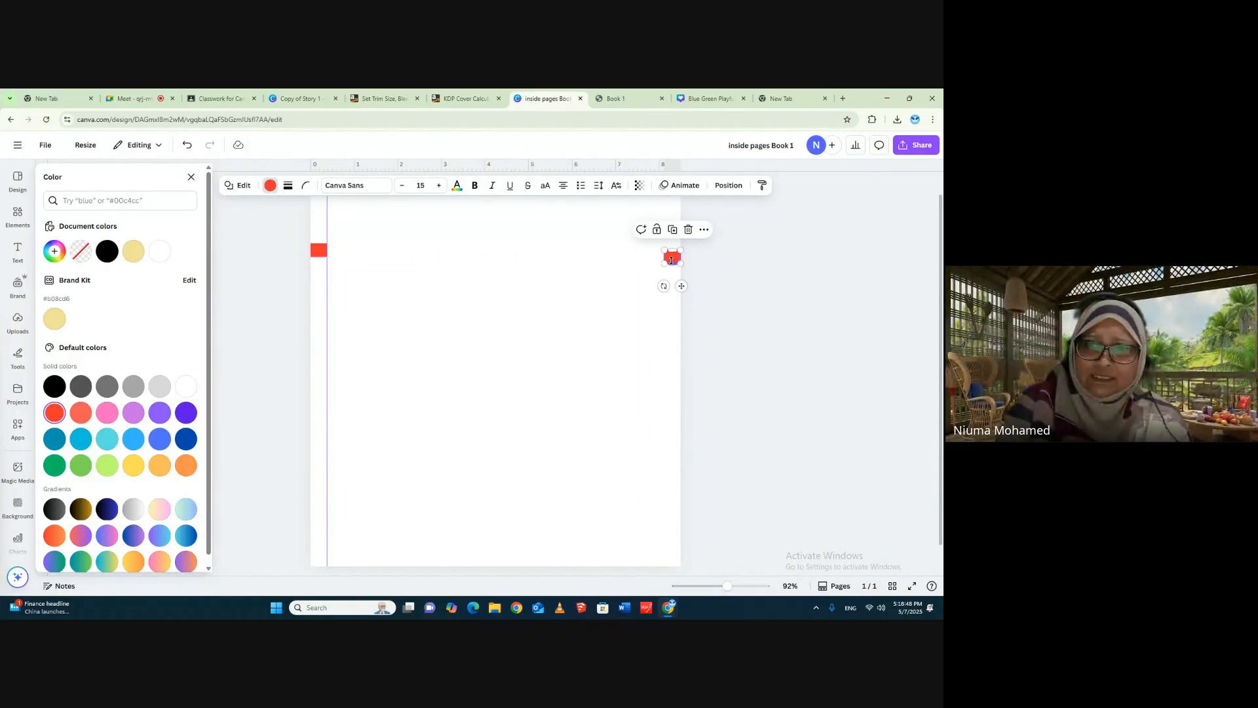
- Duplicate the right-hand red block, move the copy to the middle of the page's top edge and rotate it 90°
{"action": "left_click", "coordinate": [704, 230]}
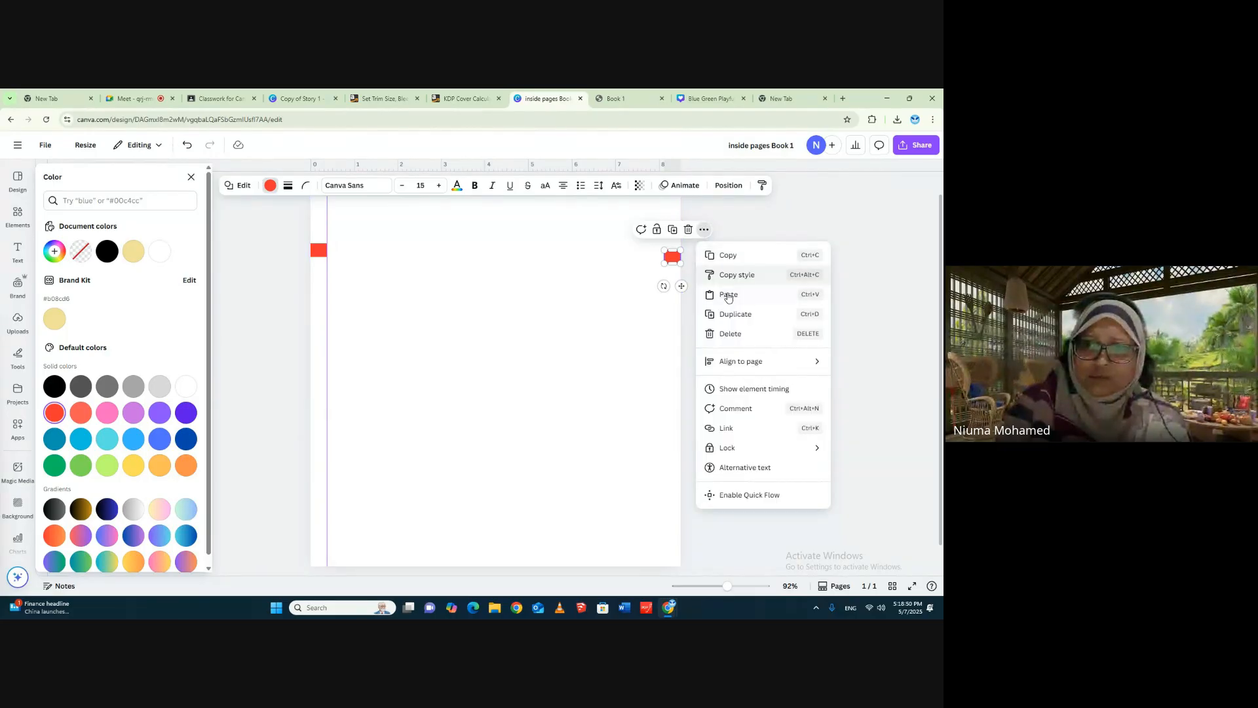
{"action": "left_click", "coordinate": [727, 313]}
{"action": "left_click", "coordinate": [664, 272]}
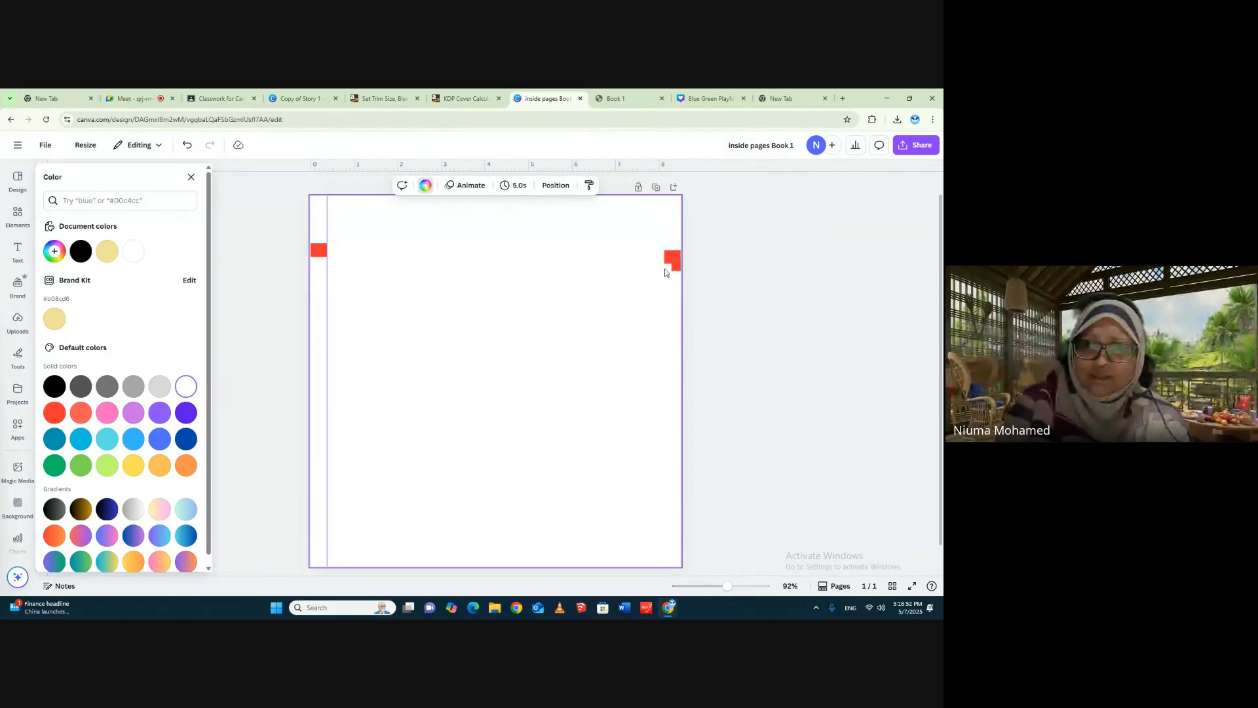
{"action": "left_click_drag", "start_coordinate": [673, 260], "coordinate": [491, 203]}
{"action": "scroll", "coordinate": [531, 242], "scroll_direction": "up", "scroll_amount": 1}
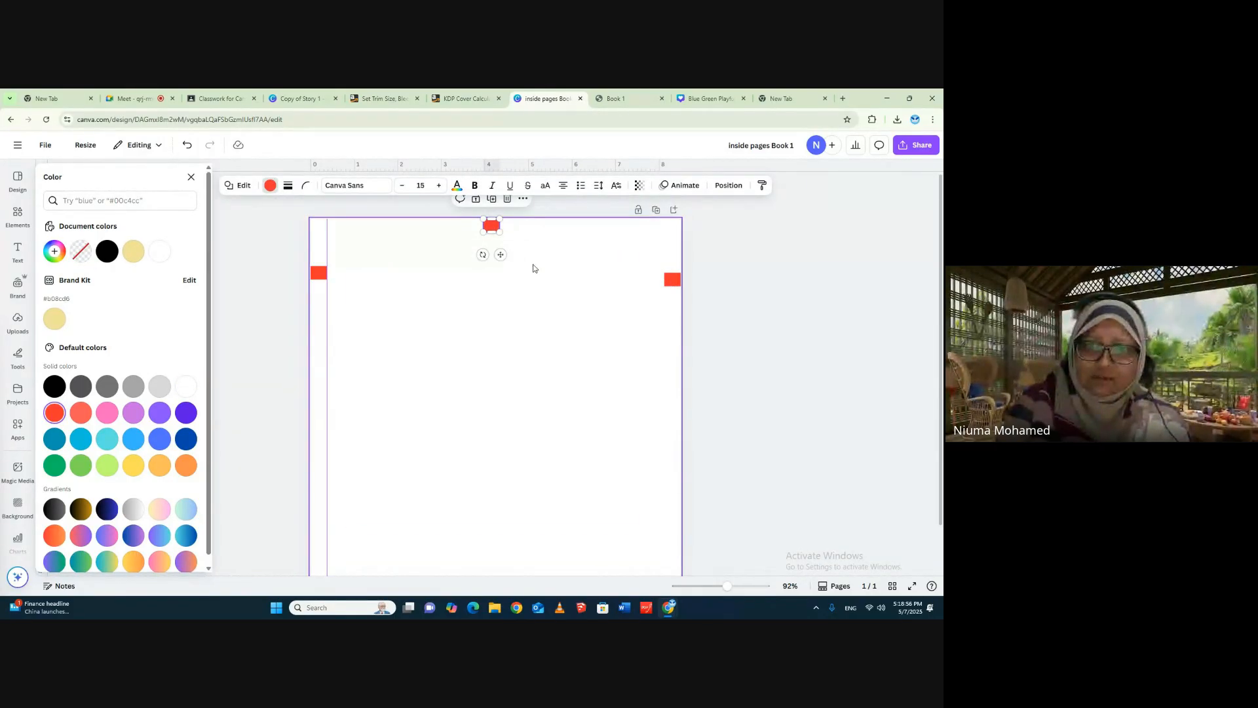
{"action": "left_click_drag", "start_coordinate": [483, 254], "coordinate": [460, 216]}
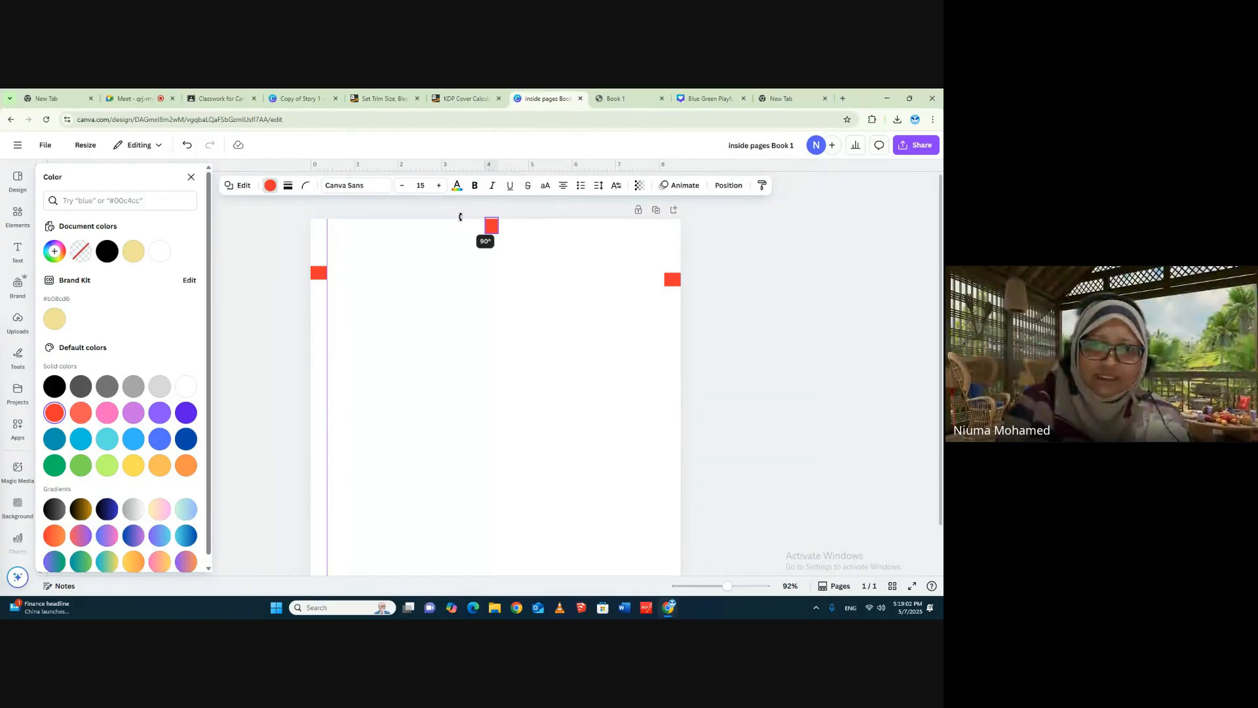
{"action": "left_click_drag", "start_coordinate": [459, 217], "coordinate": [460, 217]}
{"action": "left_click", "coordinate": [532, 253]}
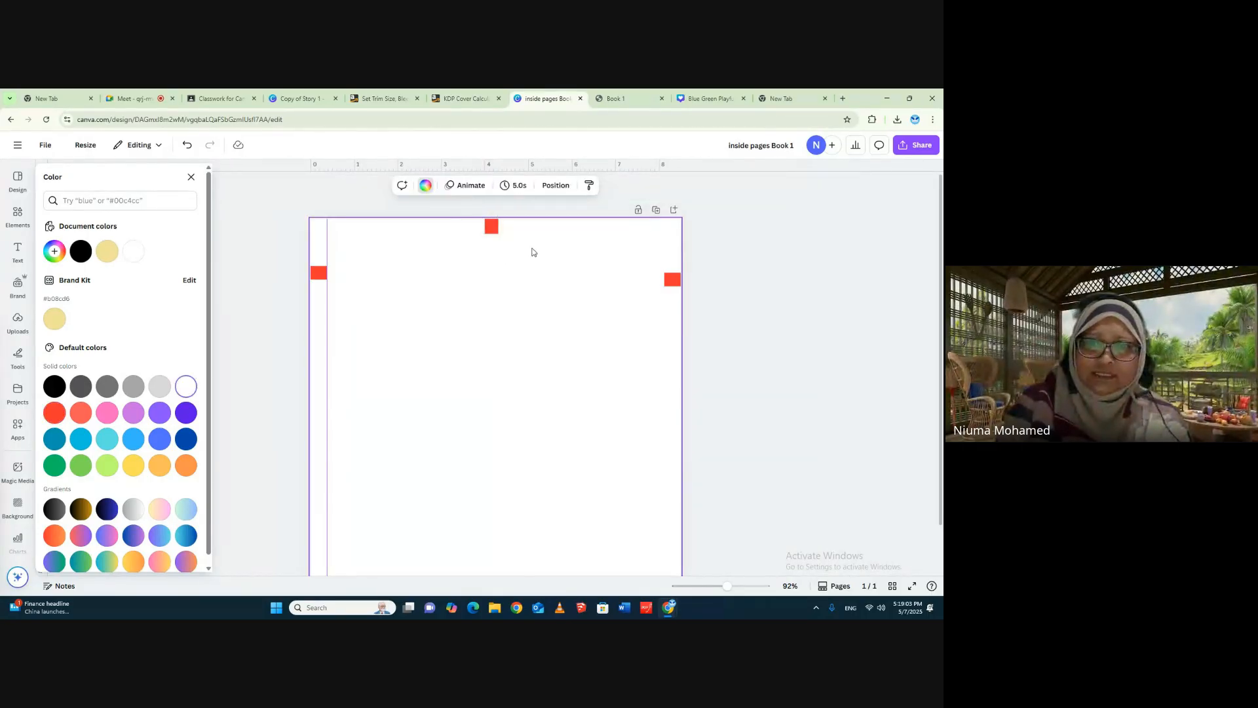
- Duplicate the rotated red block and place the copy against the page's bottom edge, near the middle
{"action": "left_click", "coordinate": [492, 228]}
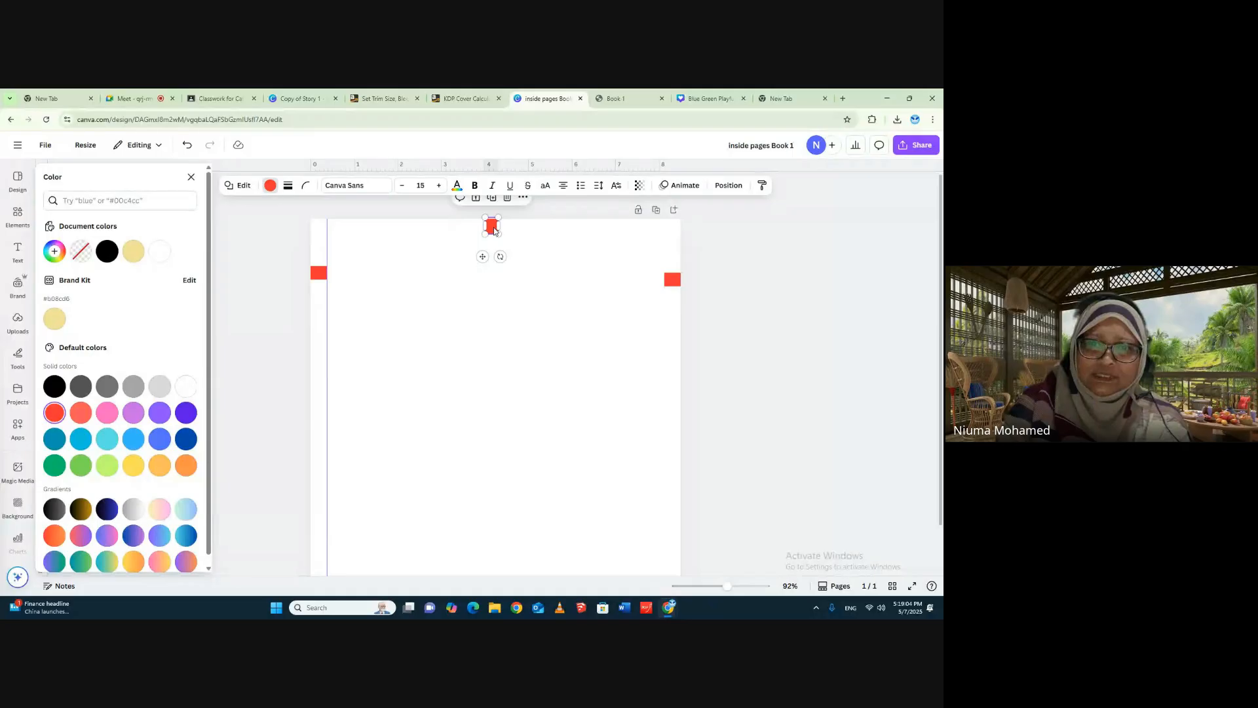
{"action": "left_click", "coordinate": [522, 201]}
{"action": "left_click", "coordinate": [557, 287]}
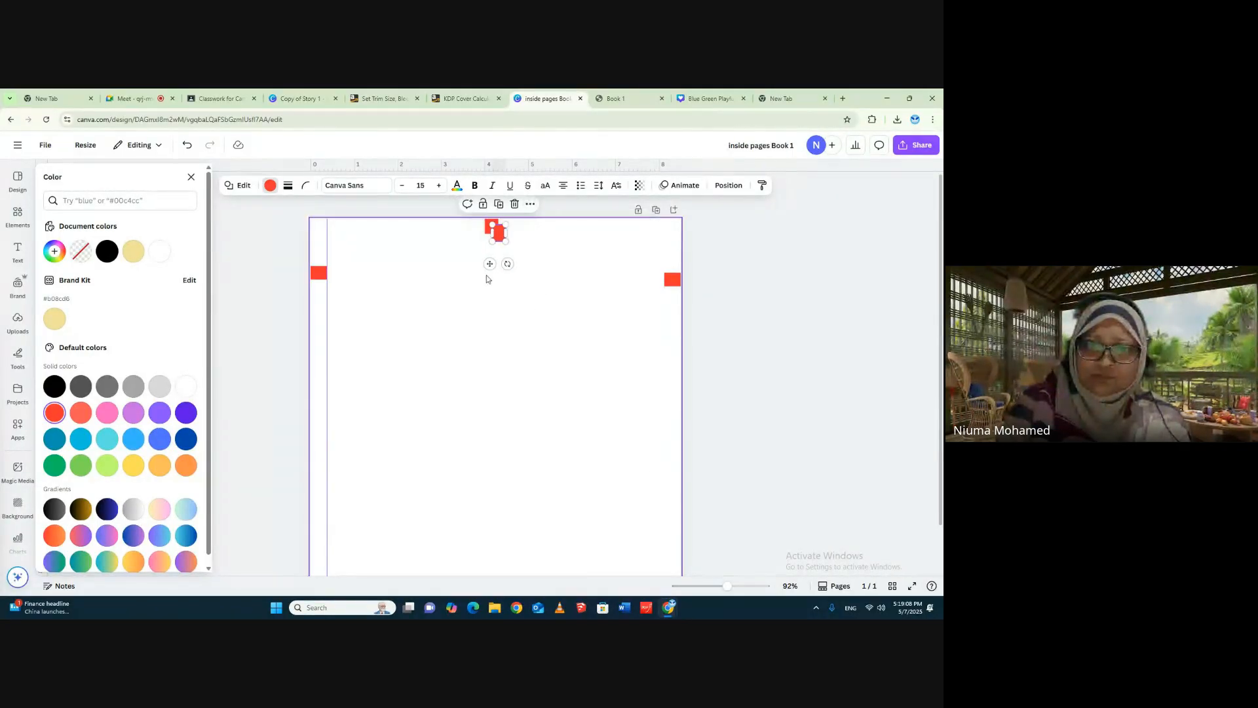
{"action": "left_click_drag", "start_coordinate": [501, 235], "coordinate": [481, 569]}
{"action": "scroll", "coordinate": [552, 486], "scroll_direction": "down", "scroll_amount": 1}
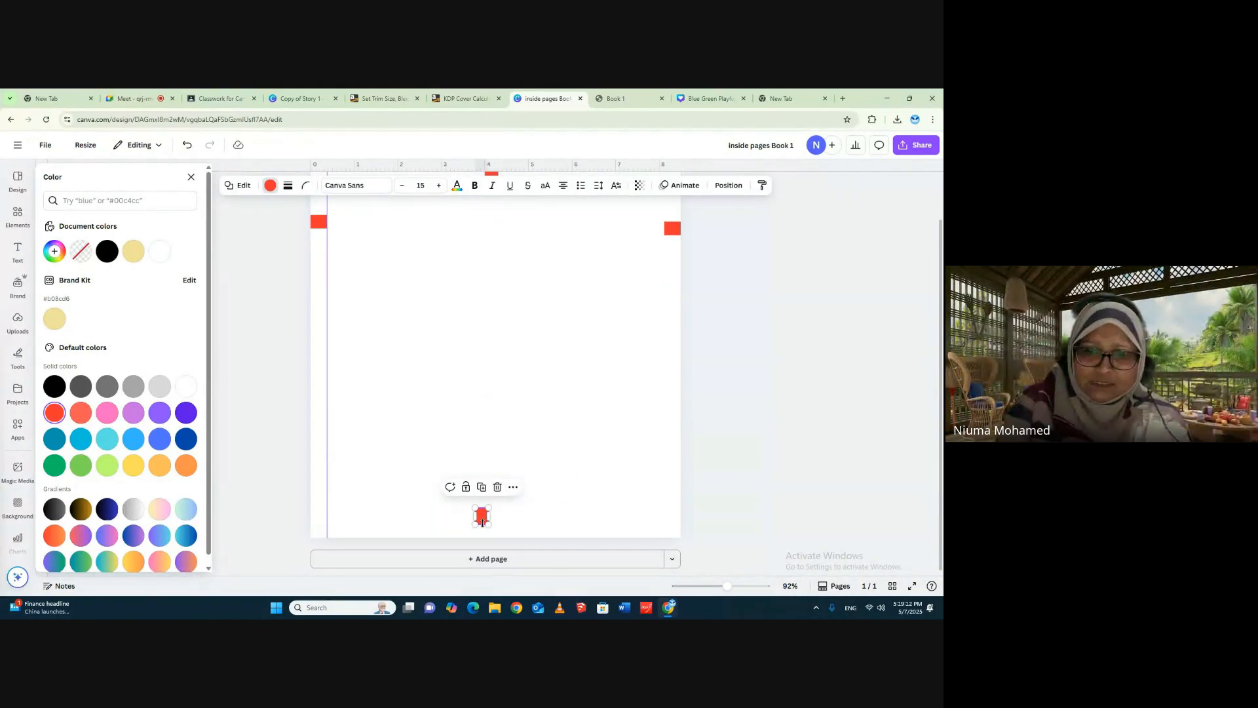
{"action": "left_click_drag", "start_coordinate": [483, 517], "coordinate": [483, 526]}
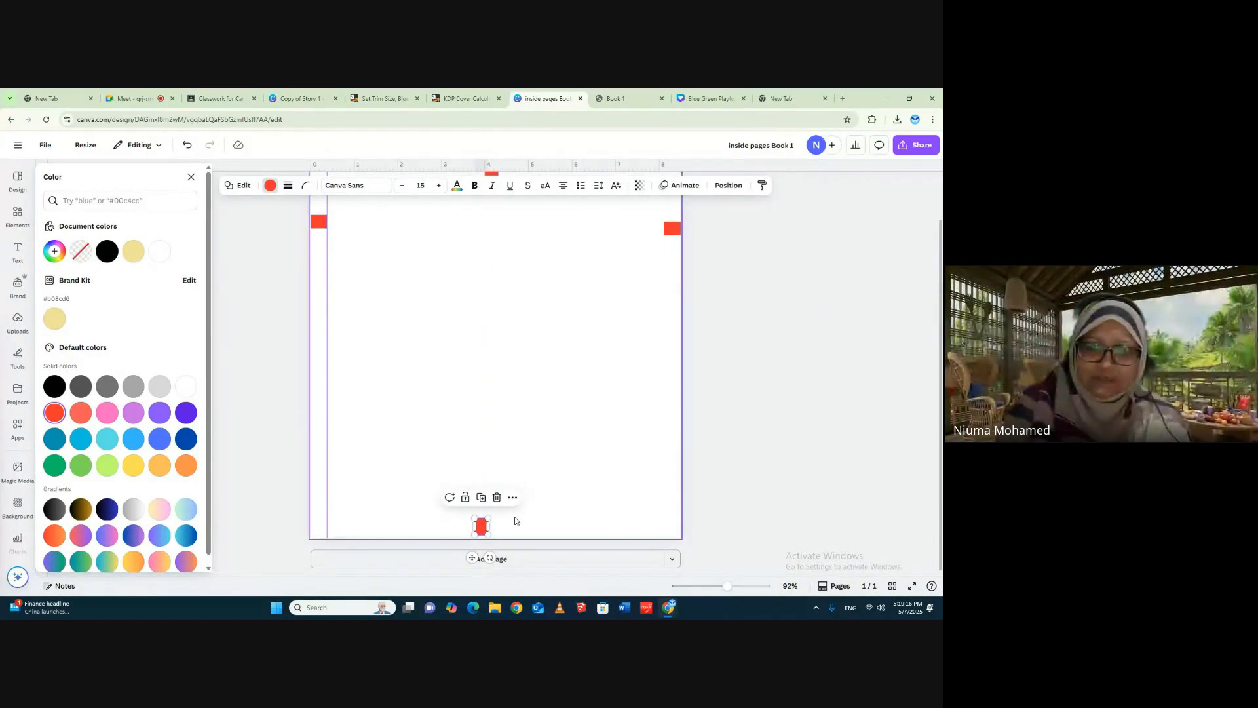
{"action": "left_click", "coordinate": [550, 498]}
- Add ruler guides along the inner edges of the right, top and bottom red blocks to mark those margins
{"action": "scroll", "coordinate": [584, 461], "scroll_direction": "up", "scroll_amount": 1}
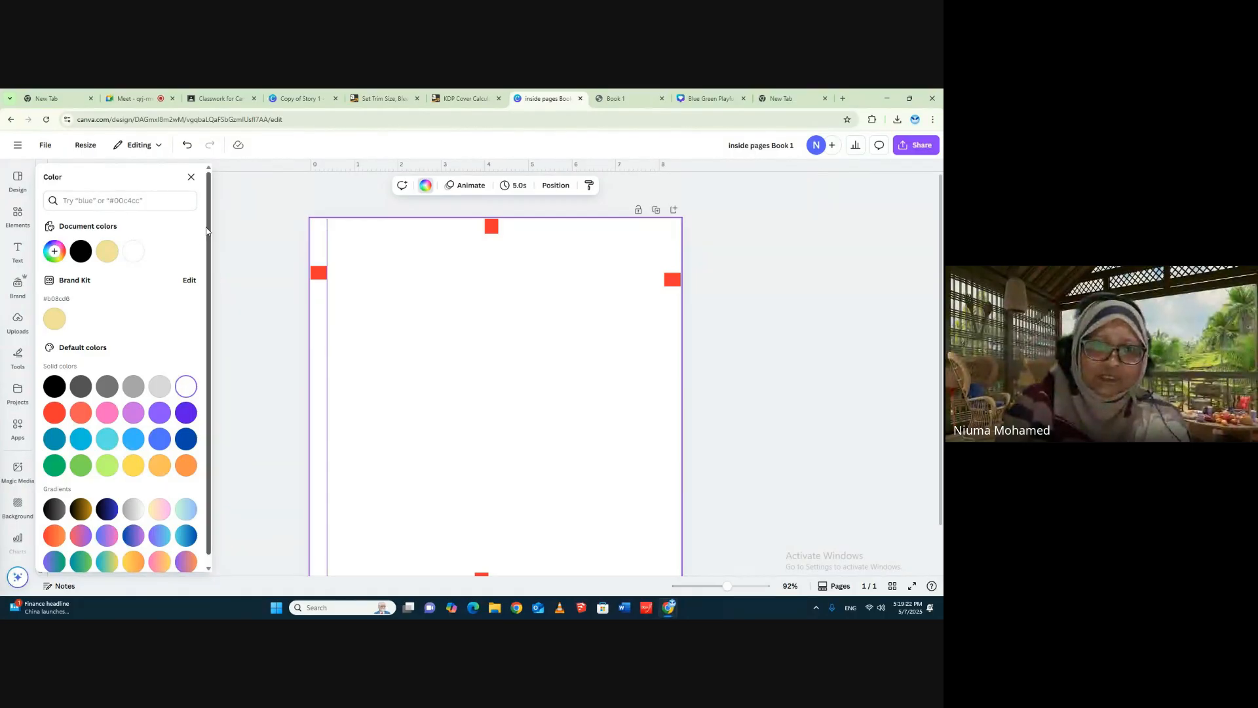
{"action": "left_click", "coordinate": [191, 177]}
{"action": "left_click", "coordinate": [17, 284]}
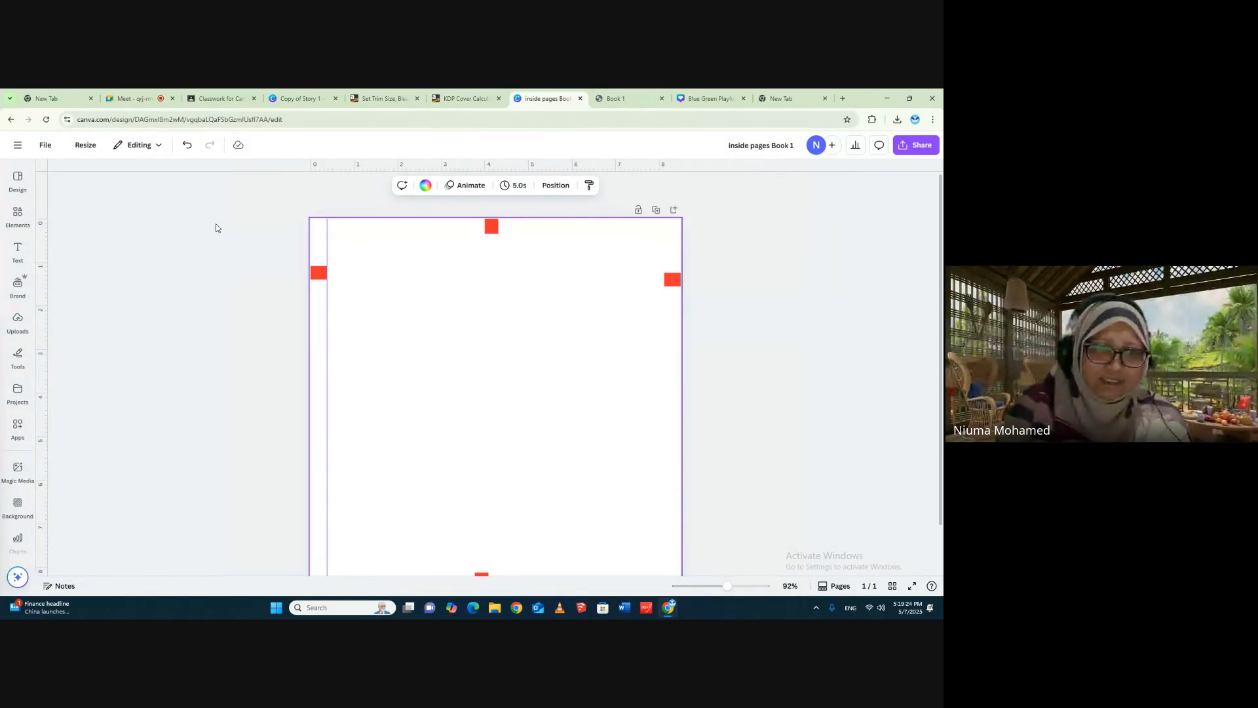
{"action": "left_click_drag", "start_coordinate": [46, 246], "coordinate": [665, 301]}
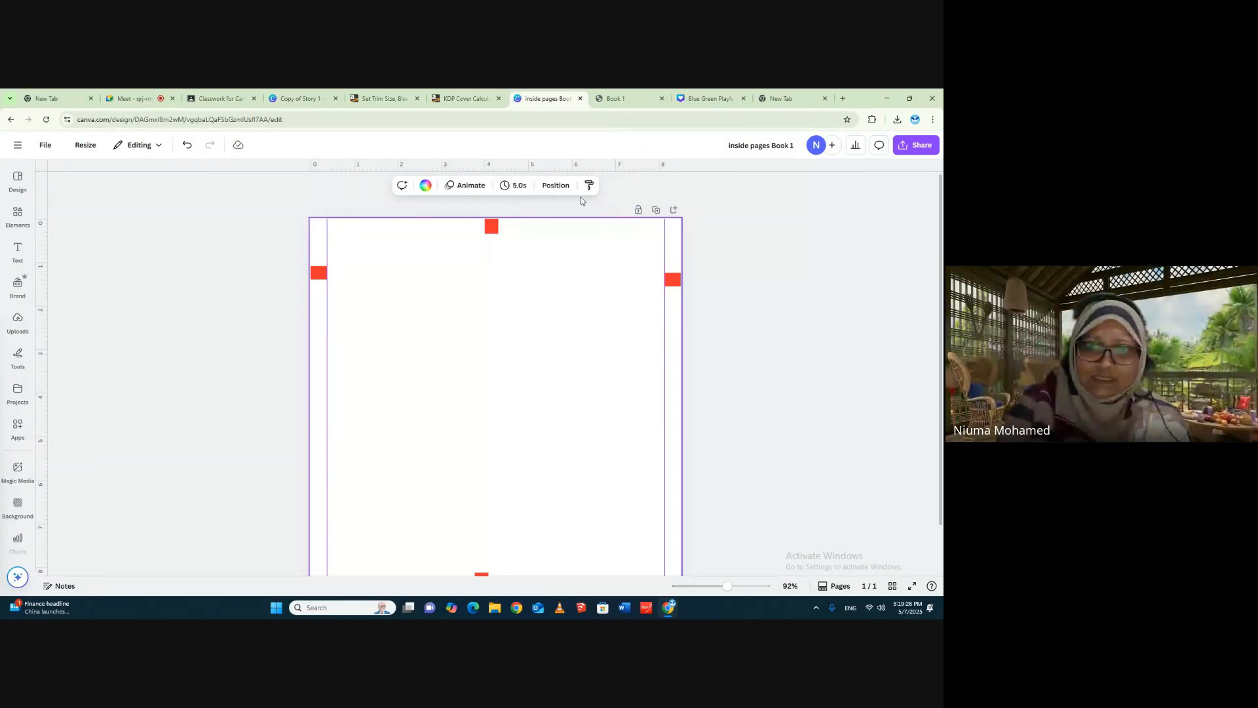
{"action": "left_click_drag", "start_coordinate": [619, 171], "coordinate": [616, 232]}
{"action": "scroll", "coordinate": [618, 203], "scroll_direction": "down", "scroll_amount": 1}
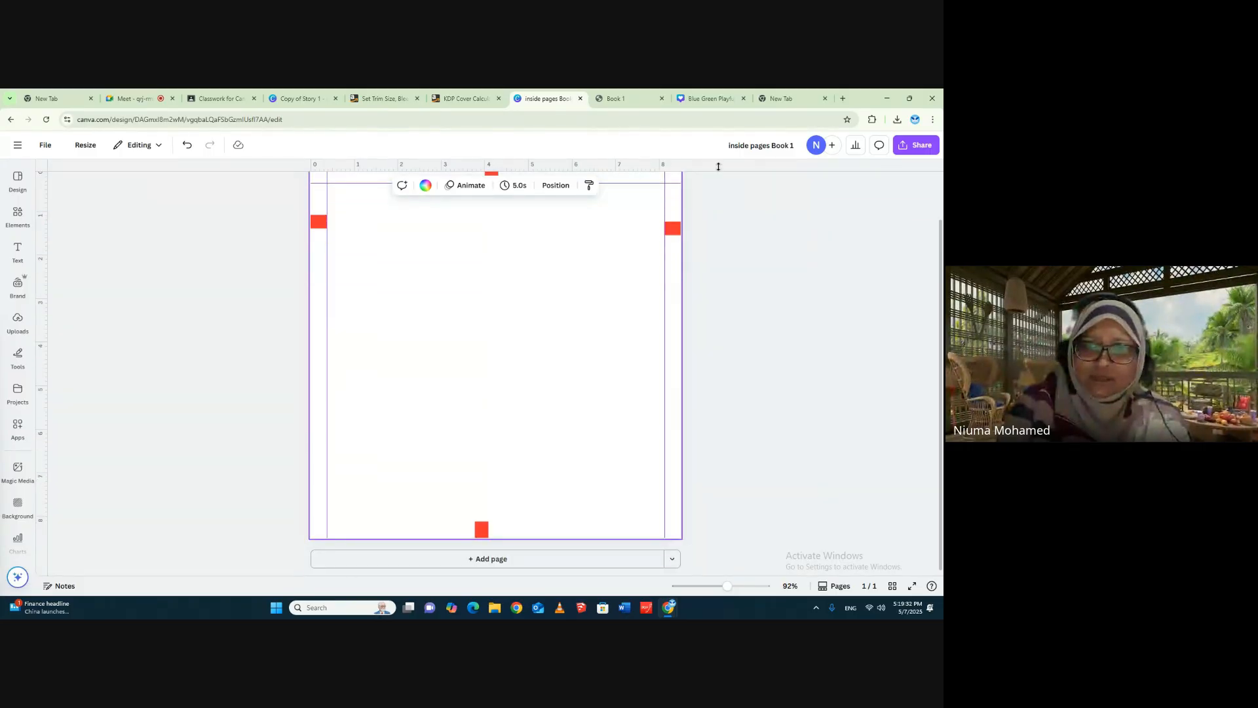
{"action": "left_click_drag", "start_coordinate": [718, 169], "coordinate": [719, 521]}
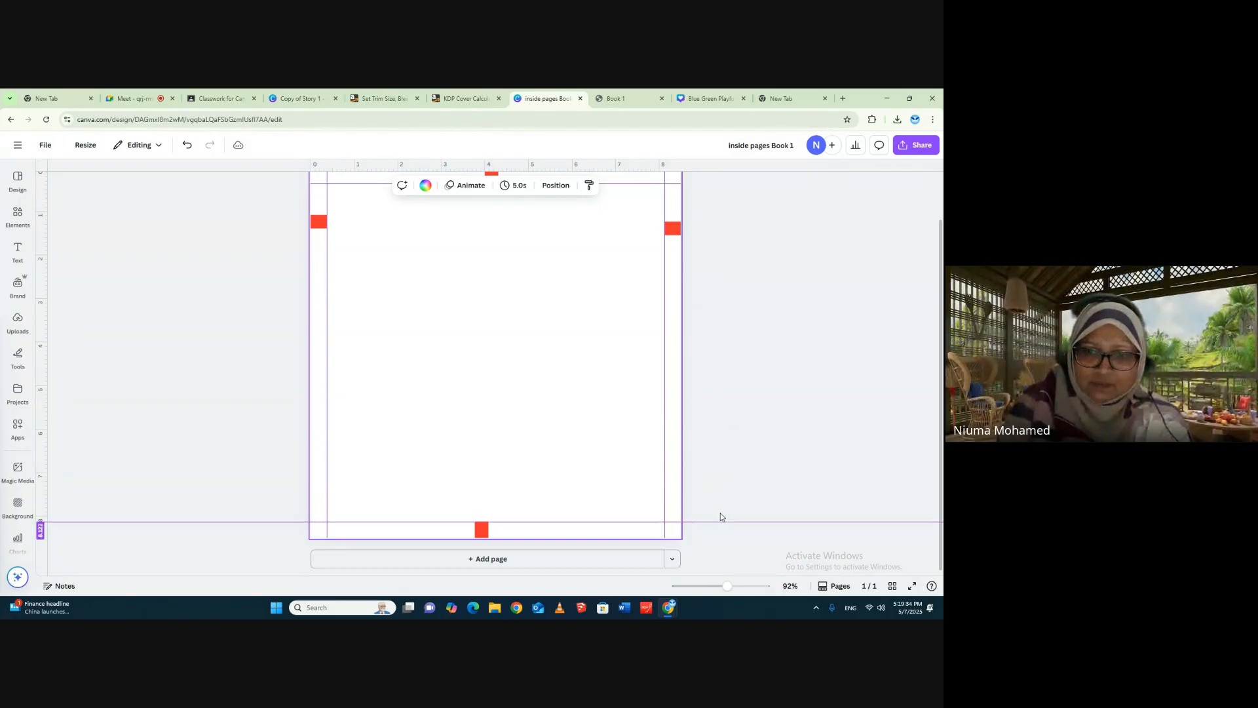
- Delete the four red spacer blocks from the page, keeping the margin guides
{"action": "scroll", "coordinate": [718, 371], "scroll_direction": "up", "scroll_amount": 1}
{"action": "left_click", "coordinate": [674, 283]}
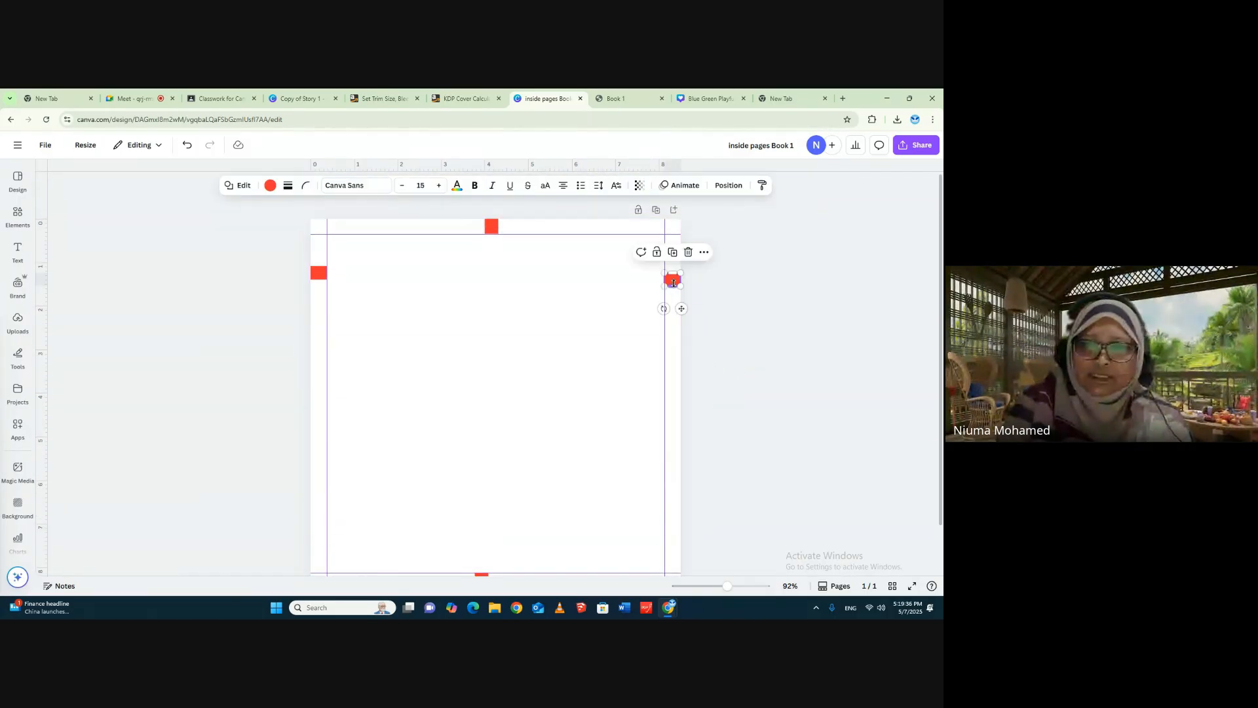
{"action": "key", "text": "Delete"}
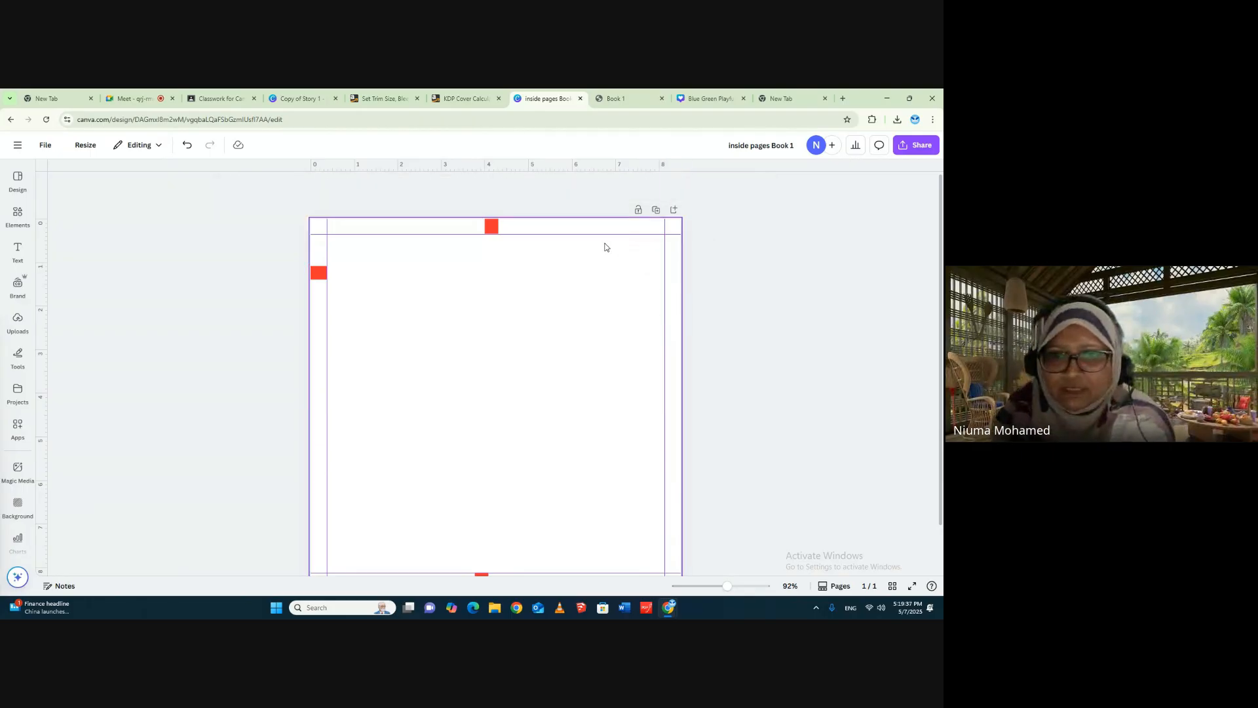
{"action": "left_click", "coordinate": [493, 228]}
{"action": "key", "text": "Delete"}
{"action": "left_click", "coordinate": [318, 272]}
{"action": "key", "text": "Delete"}
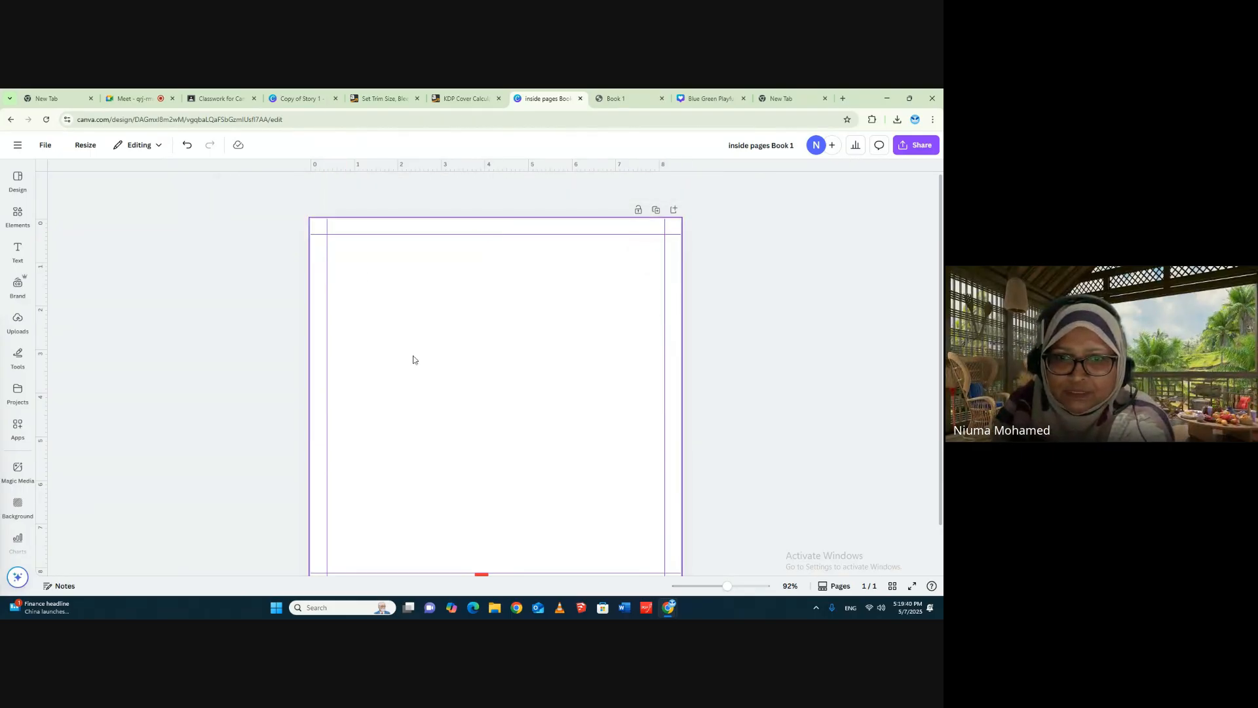
{"action": "scroll", "coordinate": [807, 393], "scroll_direction": "down", "scroll_amount": 1}
{"action": "scroll", "coordinate": [808, 392], "scroll_direction": "down", "scroll_amount": 1}
{"action": "left_click", "coordinate": [481, 529]}
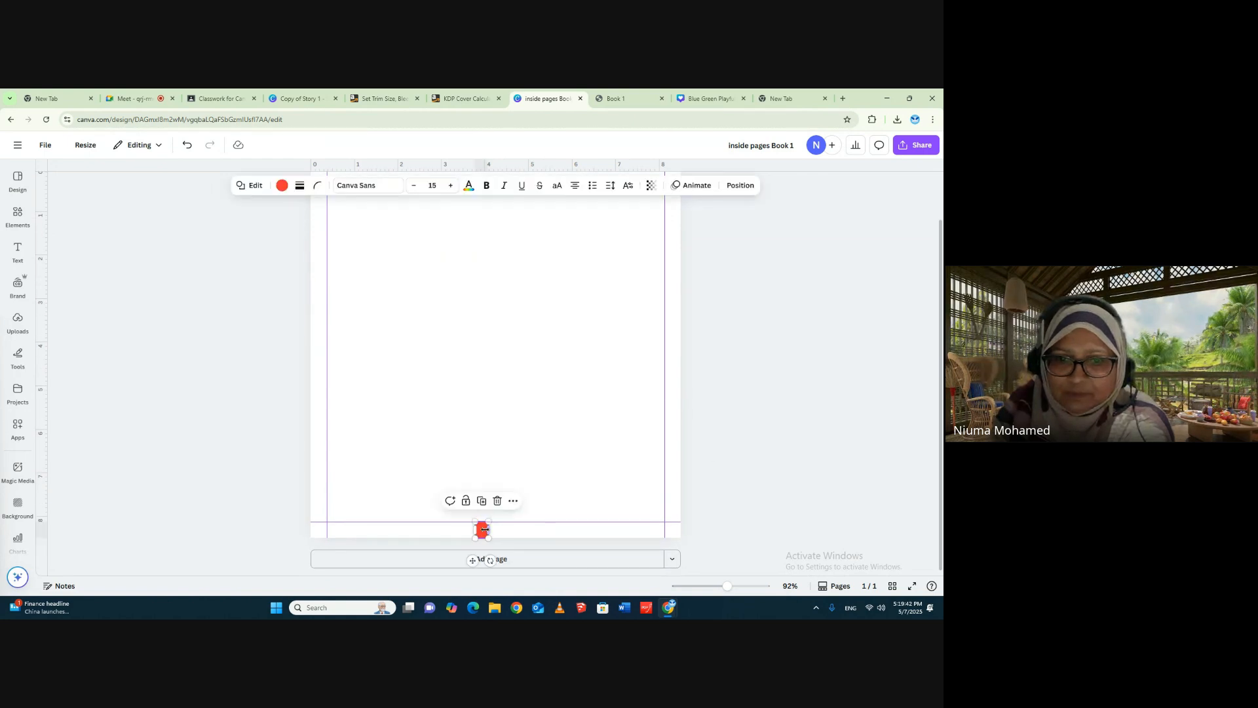
{"action": "key", "text": "Delete"}
{"action": "scroll", "coordinate": [778, 422], "scroll_direction": "up", "scroll_amount": 2}
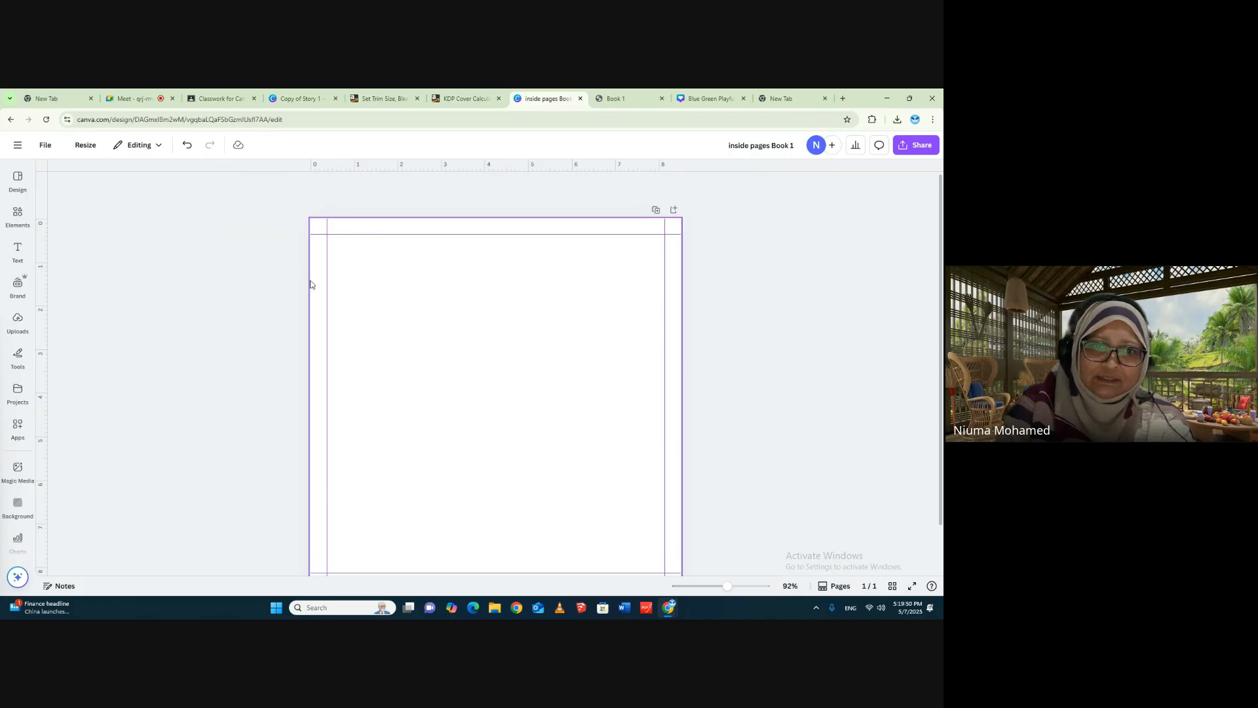
- Insert a square shape and stretch it to fill the whole area inside the four margin guides
{"action": "mouse_move", "coordinate": [18, 216]}
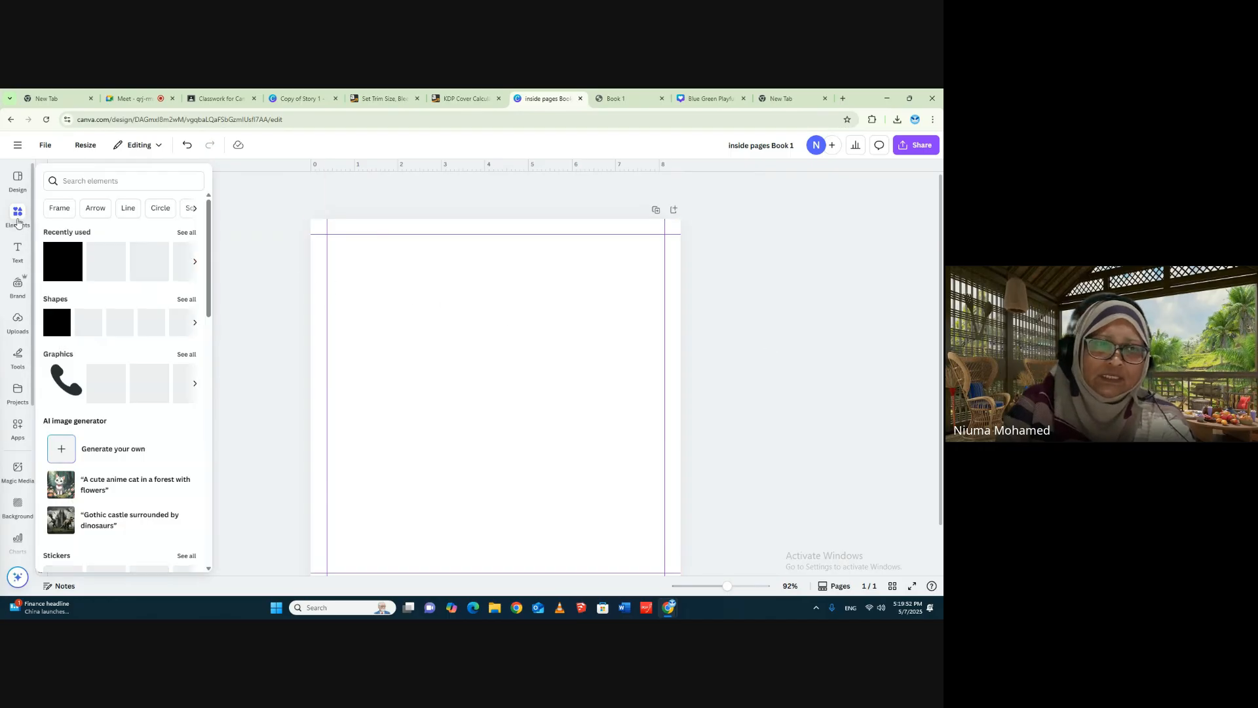
{"action": "left_click", "coordinate": [48, 259]}
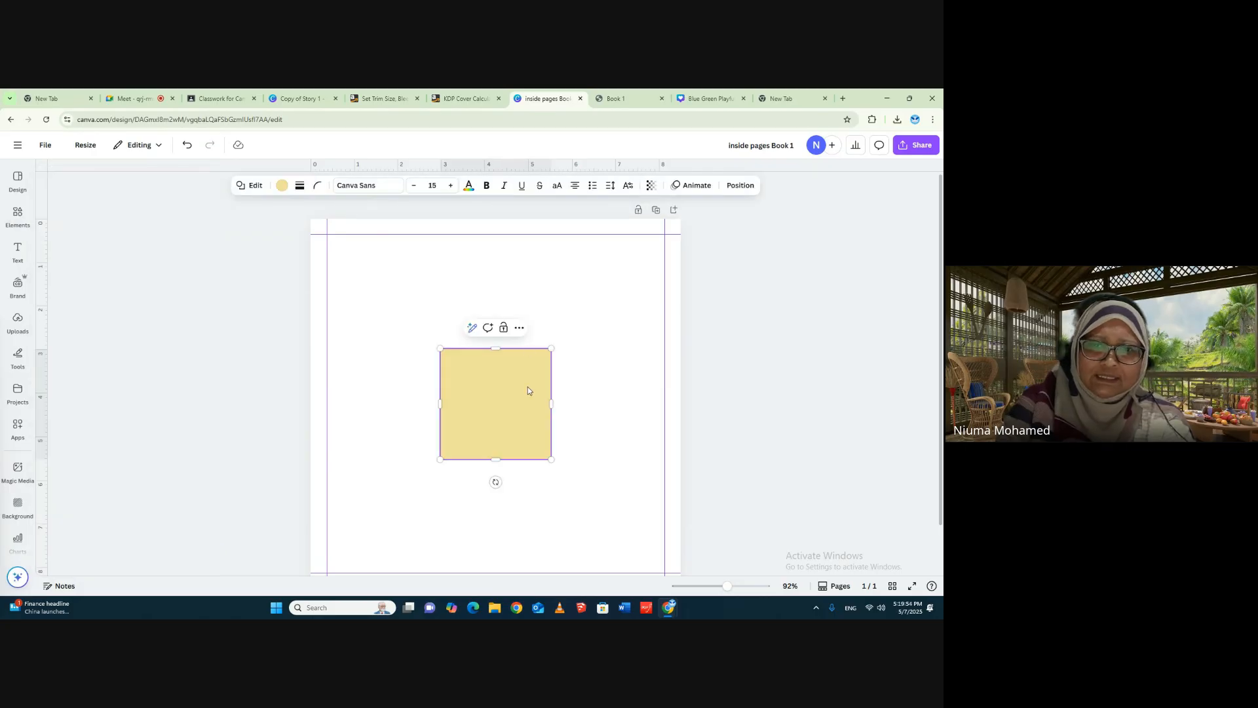
{"action": "left_click_drag", "start_coordinate": [528, 386], "coordinate": [665, 310]}
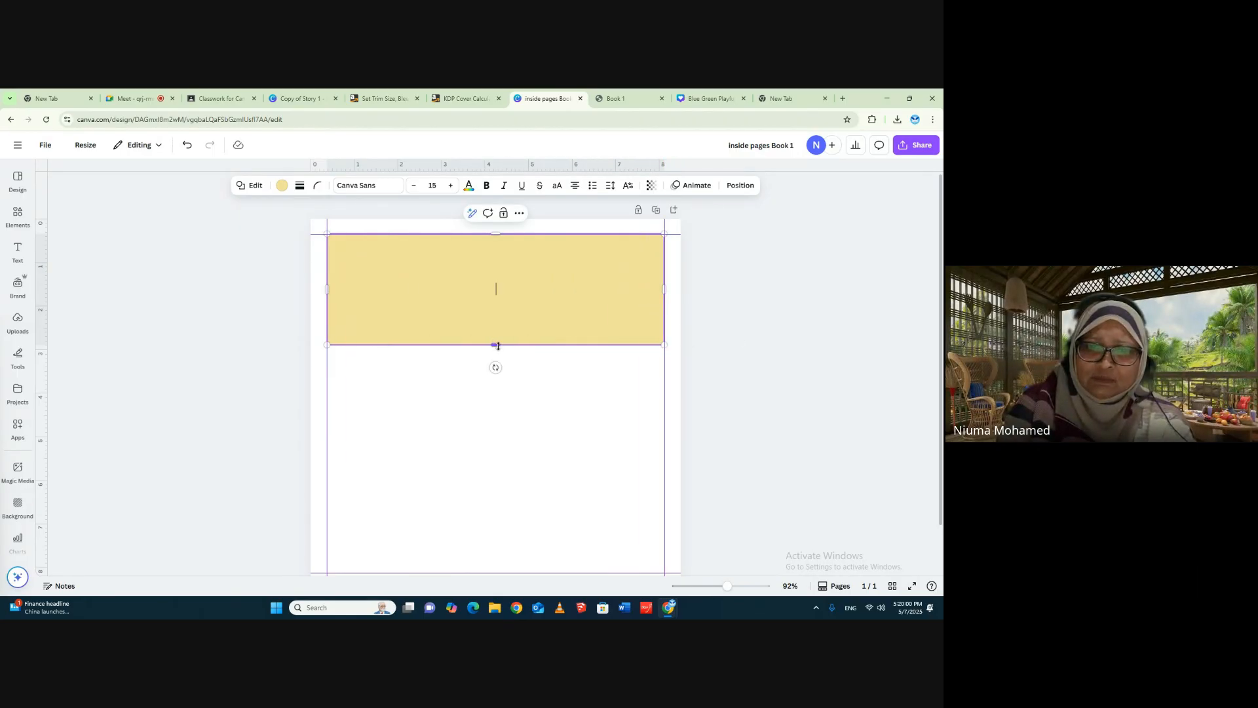
{"action": "left_click_drag", "start_coordinate": [498, 346], "coordinate": [500, 567]}
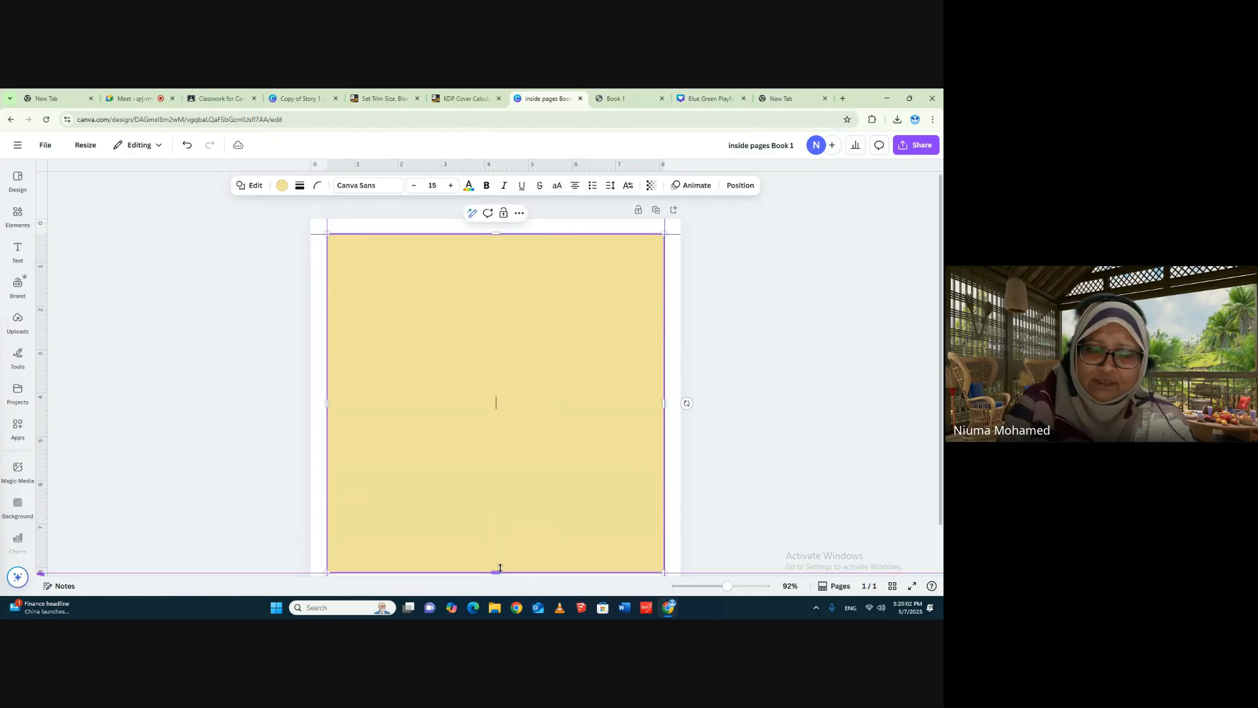
{"action": "left_click", "coordinate": [772, 467]}
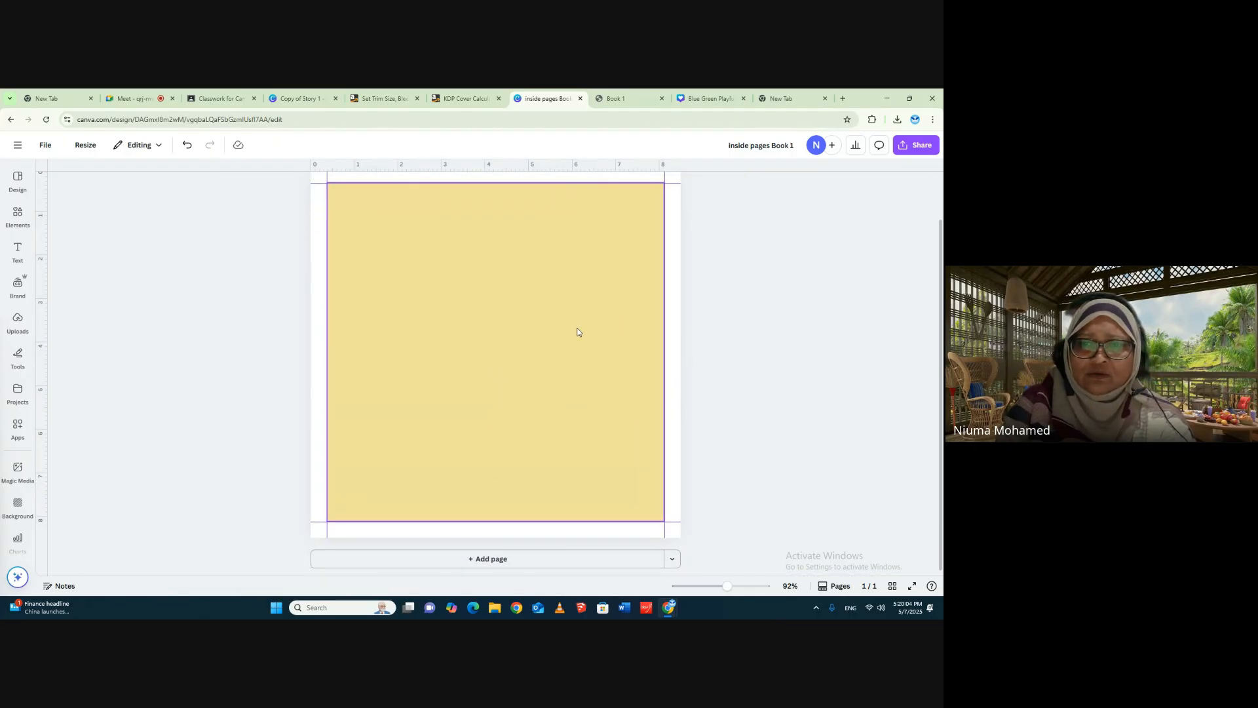
- Fill the large square with white and give it a thin dark border along the margin guides
{"action": "left_click", "coordinate": [547, 259]}
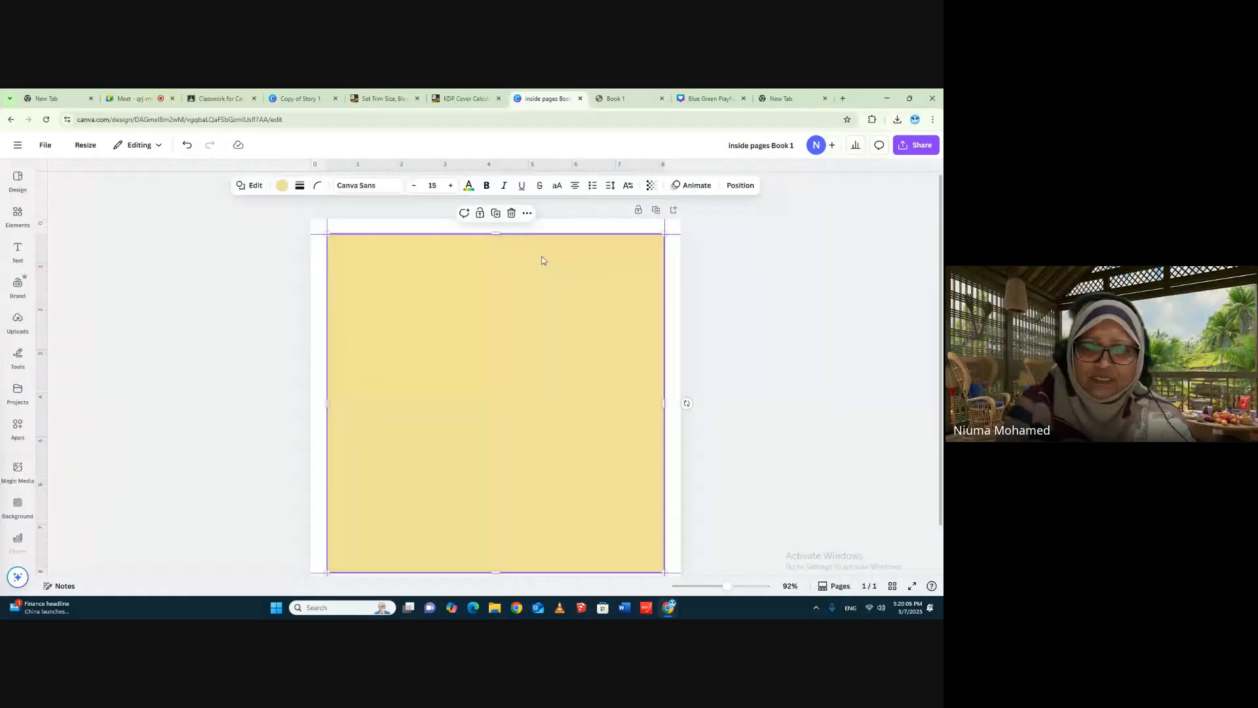
{"action": "left_click", "coordinate": [282, 186]}
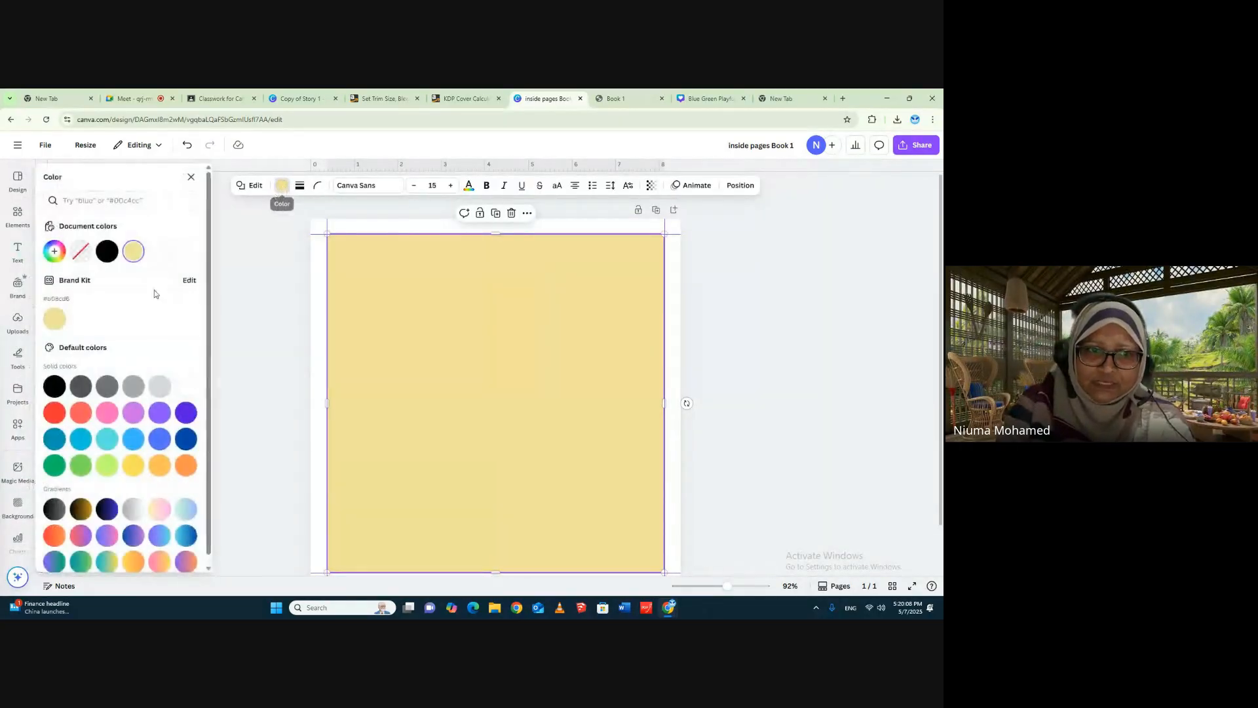
{"action": "left_click", "coordinate": [159, 250]}
{"action": "left_click", "coordinate": [300, 186]}
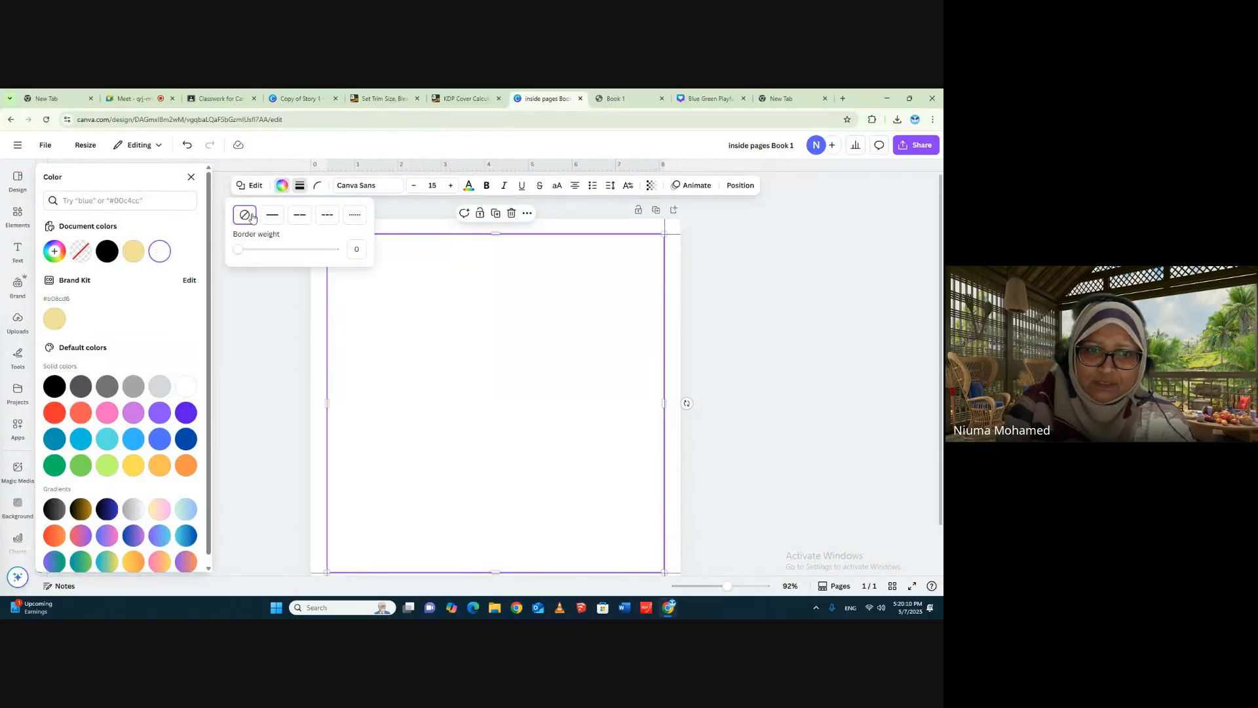
{"action": "left_click_drag", "start_coordinate": [241, 251], "coordinate": [245, 251]}
{"action": "left_click", "coordinate": [765, 277]}
{"action": "left_click", "coordinate": [786, 269]}
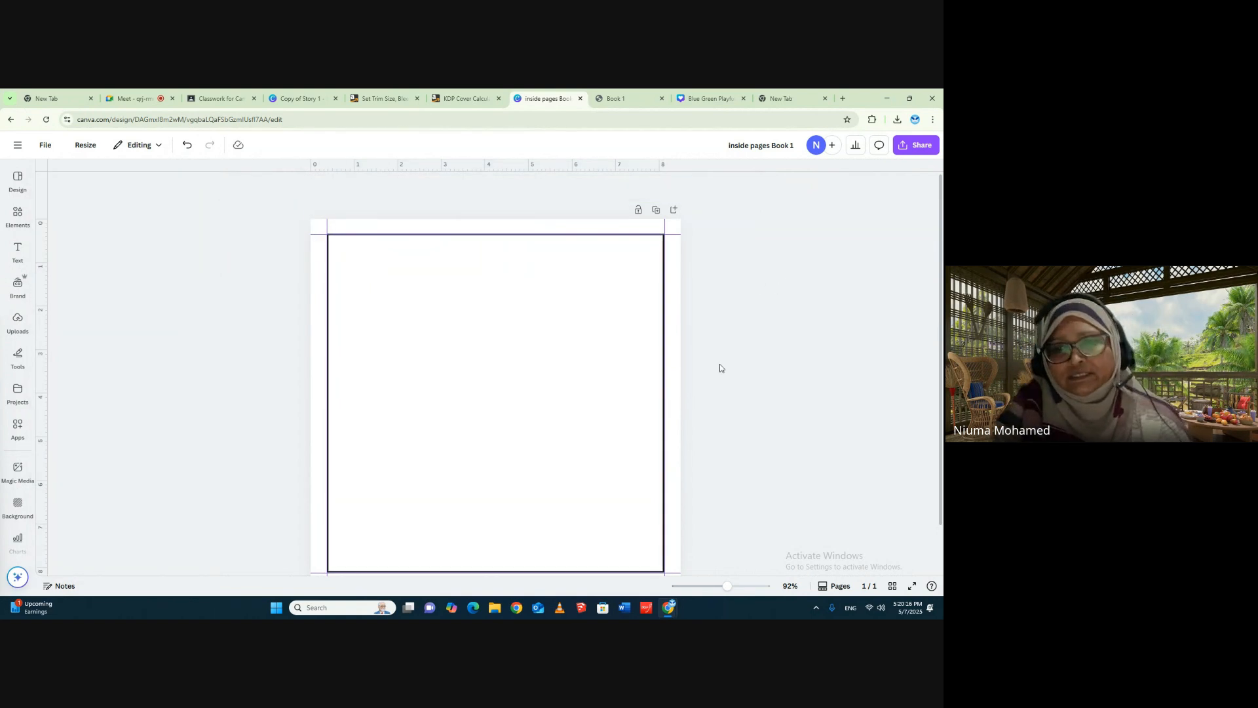
{"action": "scroll", "coordinate": [764, 354], "scroll_direction": "down", "scroll_amount": 1}
{"action": "scroll", "coordinate": [767, 357], "scroll_direction": "up", "scroll_amount": 1}
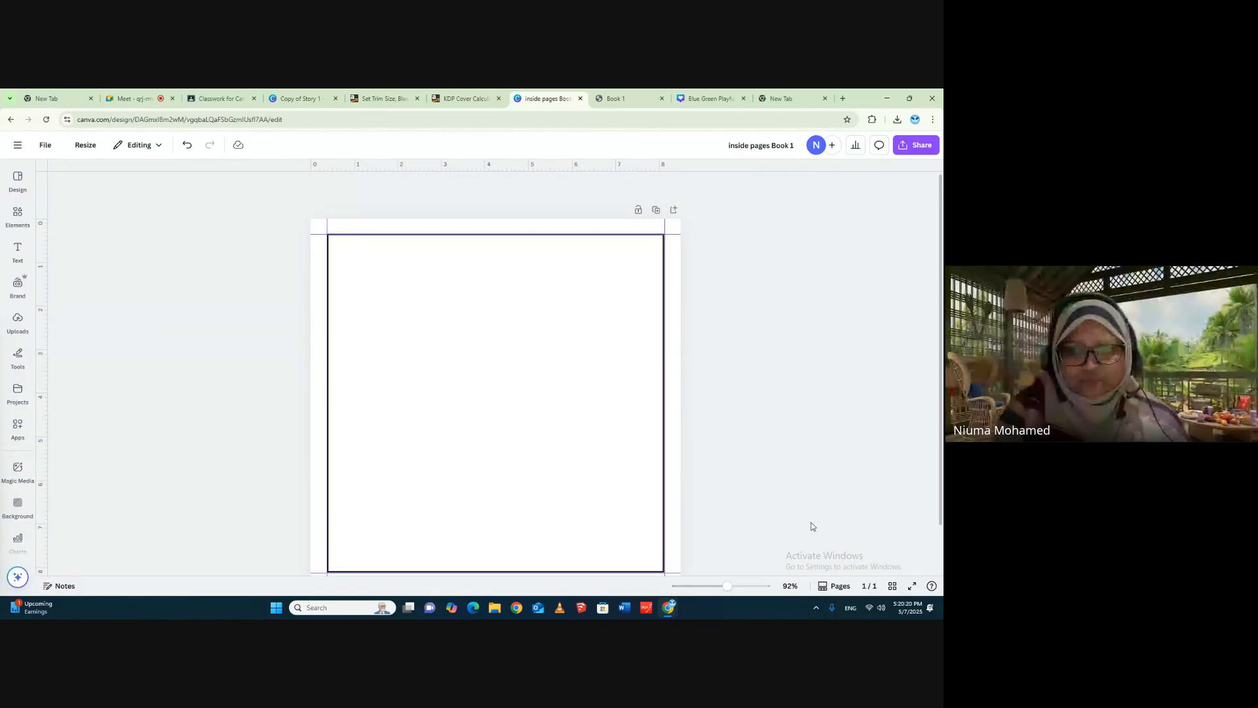
- Duplicate the bordered page, and copy the resulting pair of pages to make four bordered pages
{"action": "left_click", "coordinate": [657, 210]}
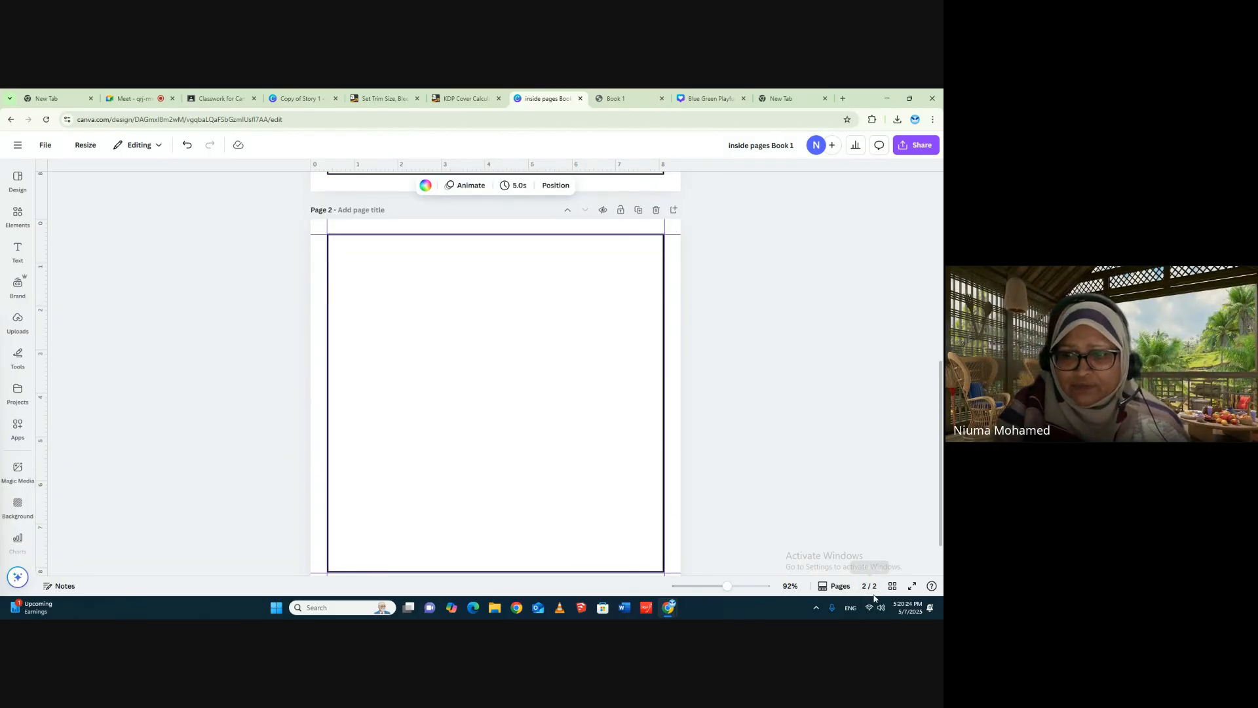
{"action": "left_click", "coordinate": [893, 587]}
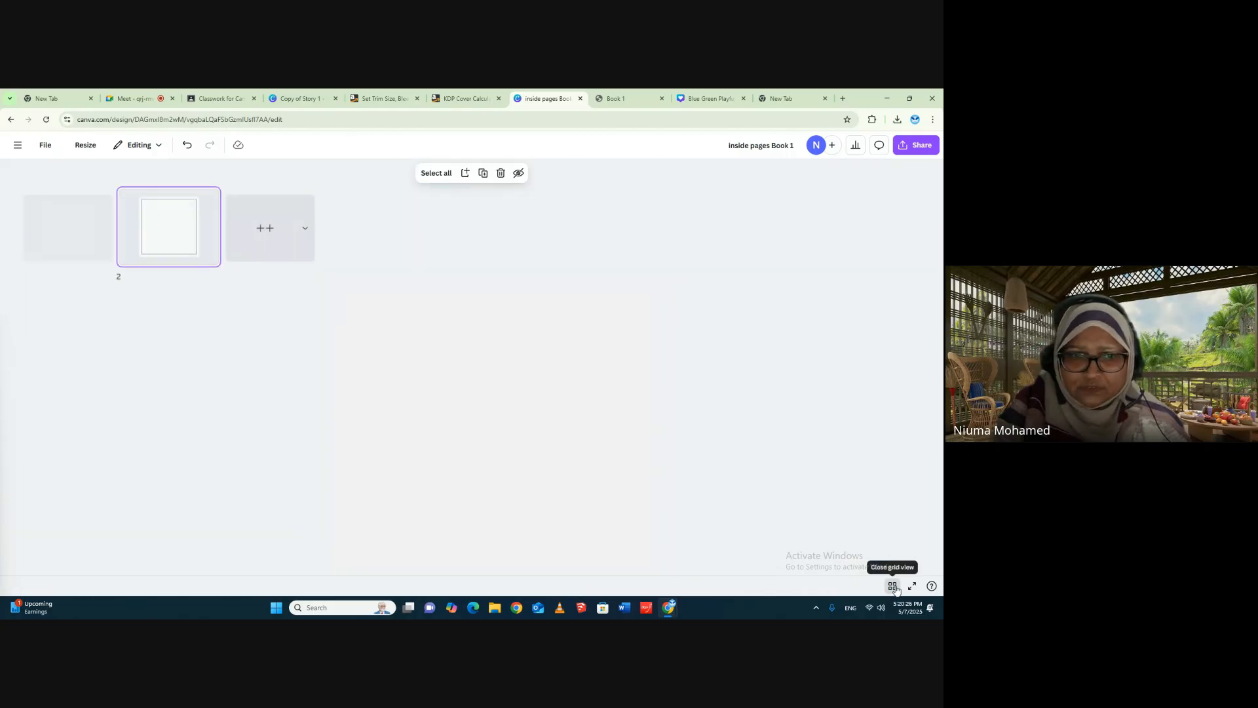
{"action": "left_click_drag", "start_coordinate": [27, 187], "coordinate": [205, 277]}
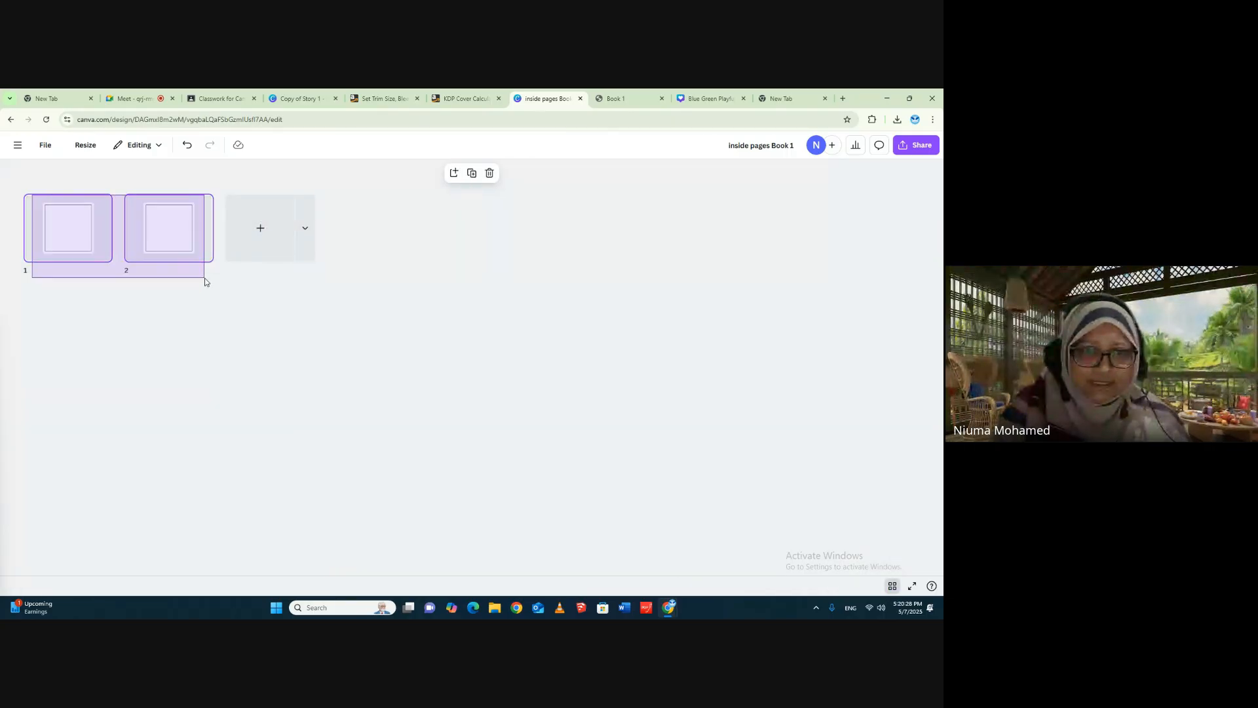
{"action": "left_click", "coordinate": [472, 173]}
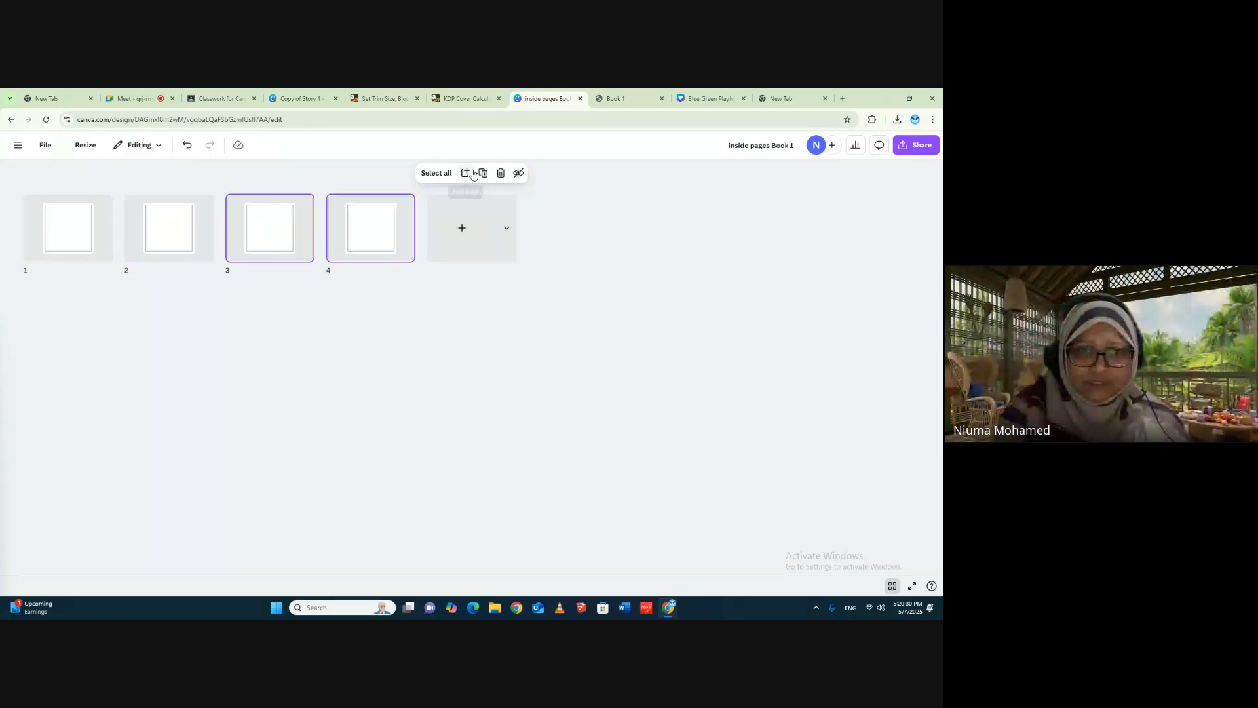
{"action": "left_click", "coordinate": [469, 173]}
{"action": "left_click", "coordinate": [487, 173]}
{"action": "left_click", "coordinate": [487, 173]}
{"action": "left_click", "coordinate": [487, 173]}
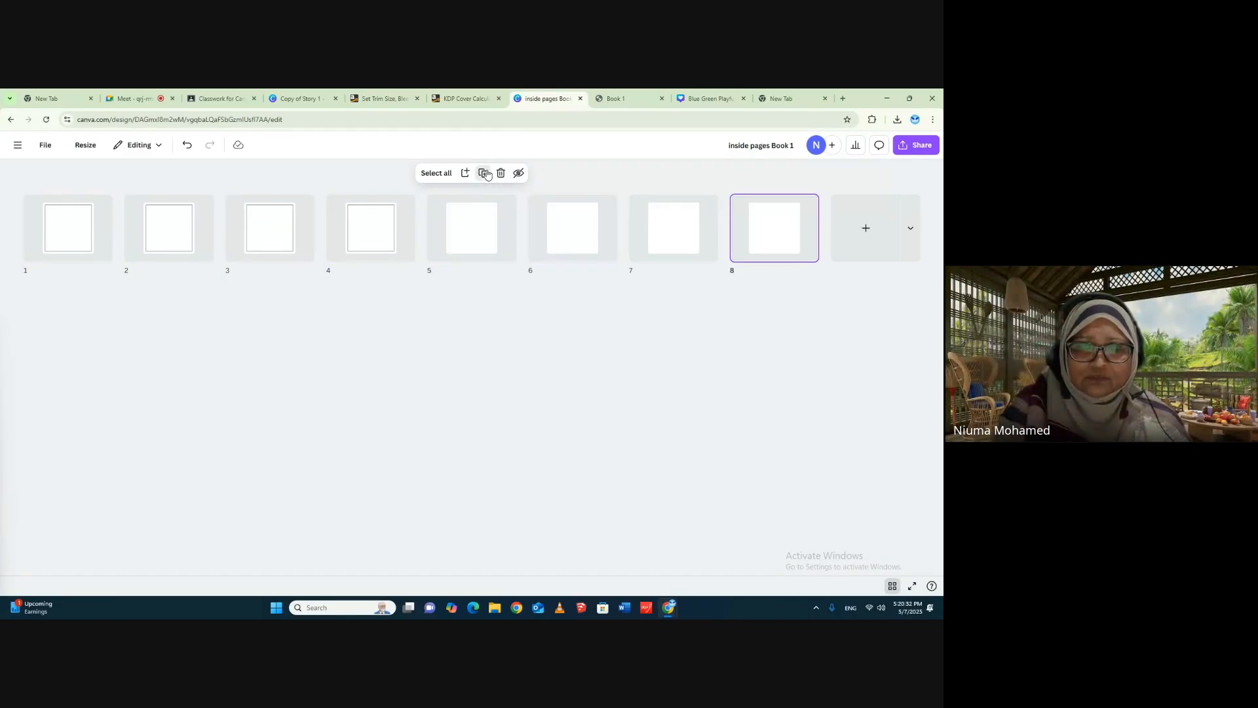
{"action": "left_click", "coordinate": [486, 173]}
{"action": "left_click", "coordinate": [487, 173]}
{"action": "left_click", "coordinate": [486, 173]}
{"action": "left_click", "coordinate": [487, 172]}
{"action": "left_click", "coordinate": [487, 173]}
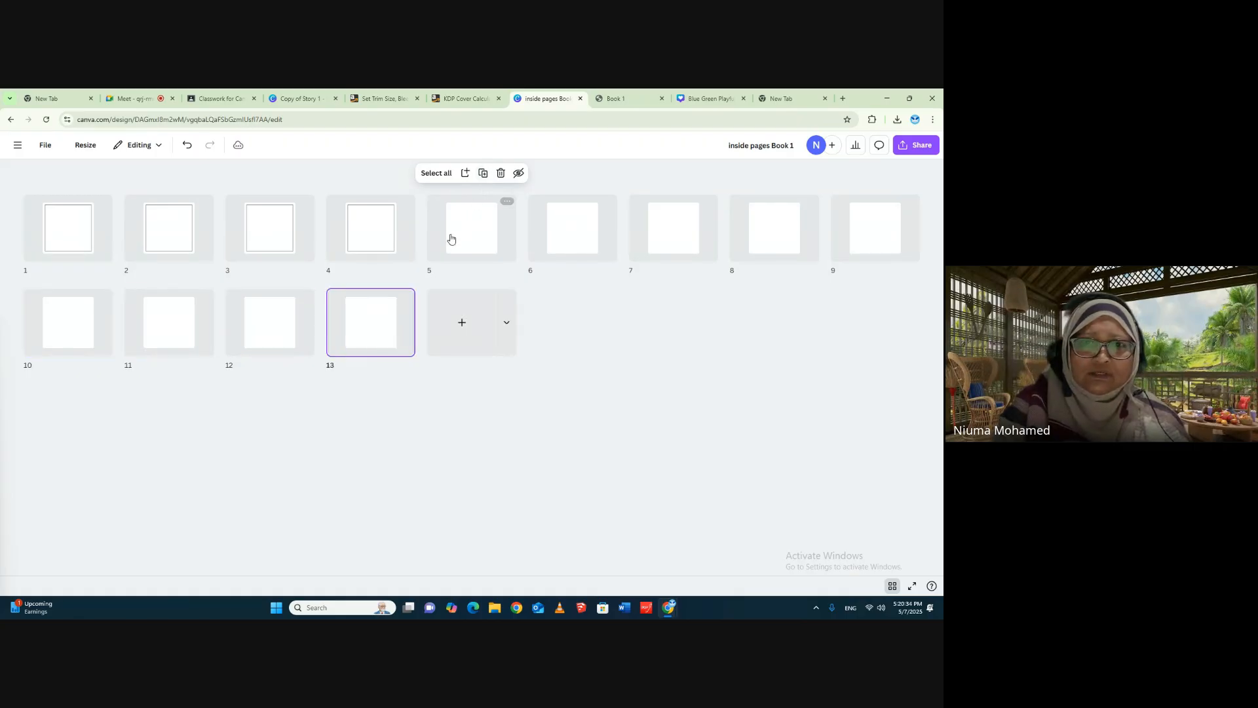
{"action": "left_click", "coordinate": [401, 180]}
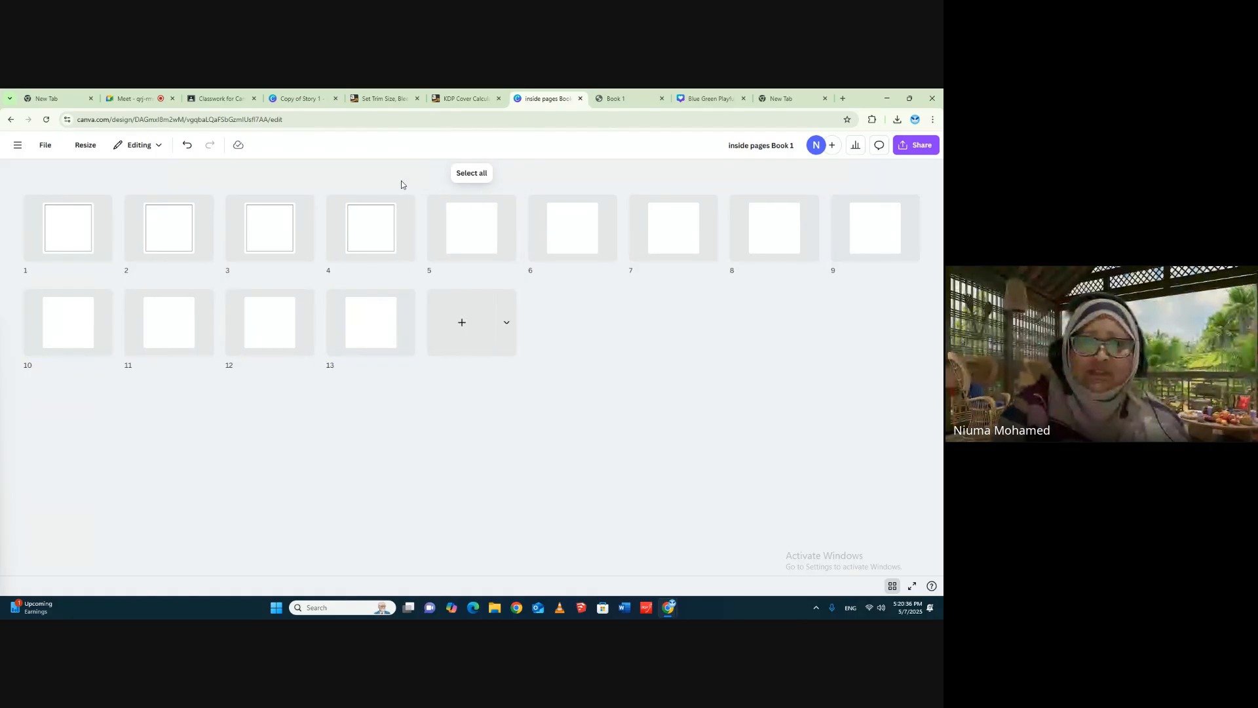
{"action": "left_click_drag", "start_coordinate": [430, 191], "coordinate": [944, 365]}
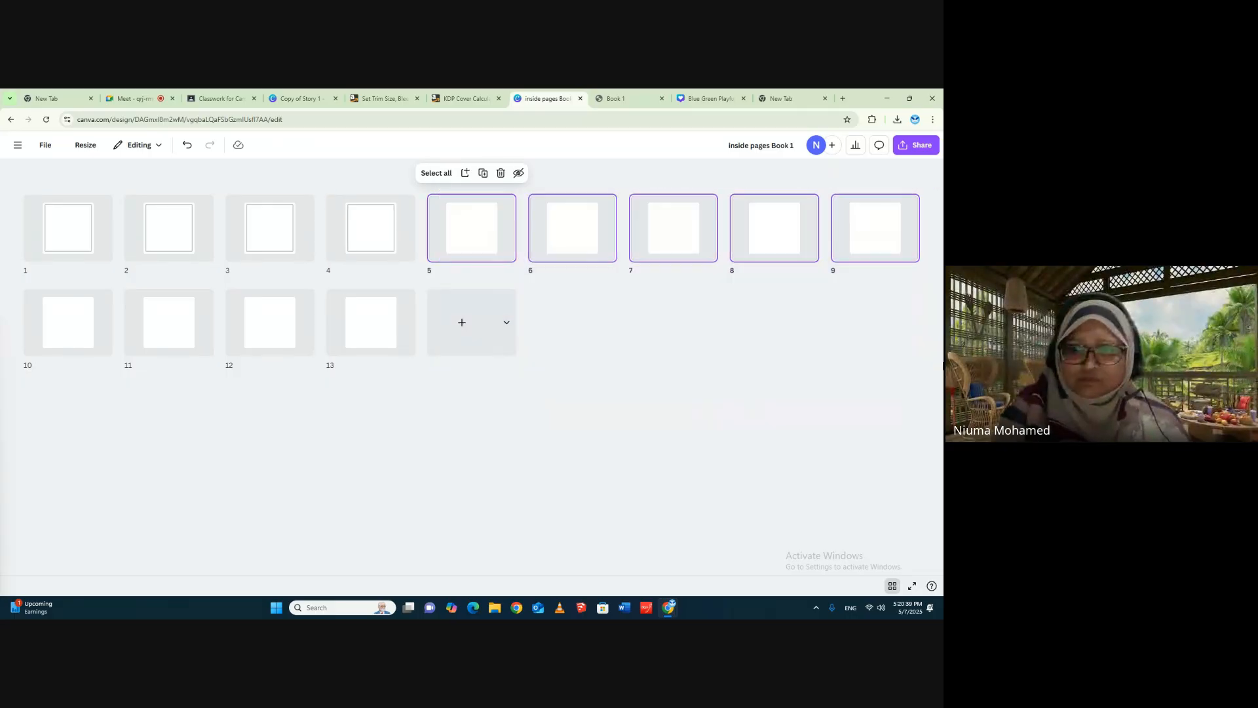
{"action": "left_click", "coordinate": [500, 173]}
{"action": "left_click_drag", "start_coordinate": [414, 190], "coordinate": [610, 186]}
{"action": "left_click", "coordinate": [501, 175]}
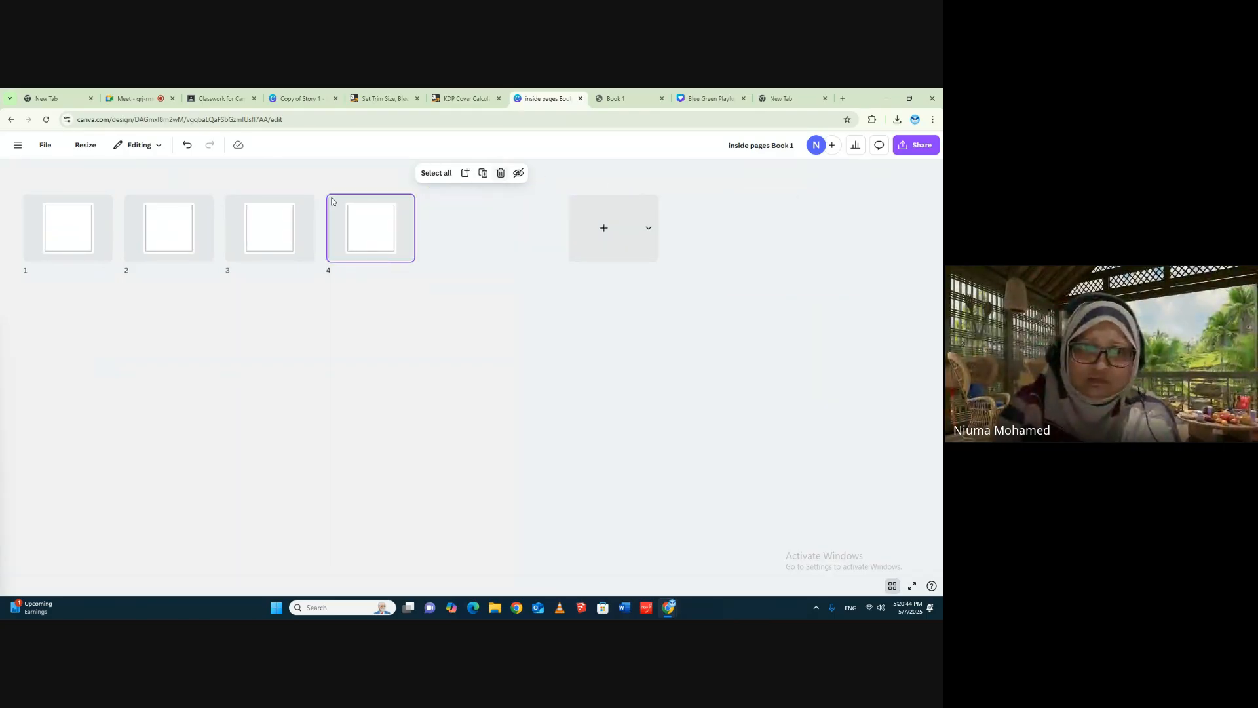
- Duplicate the set of four bordered pages repeatedly until the interior has 52 pages
{"action": "left_click_drag", "start_coordinate": [32, 203], "coordinate": [430, 278]}
{"action": "left_click", "coordinate": [471, 173]}
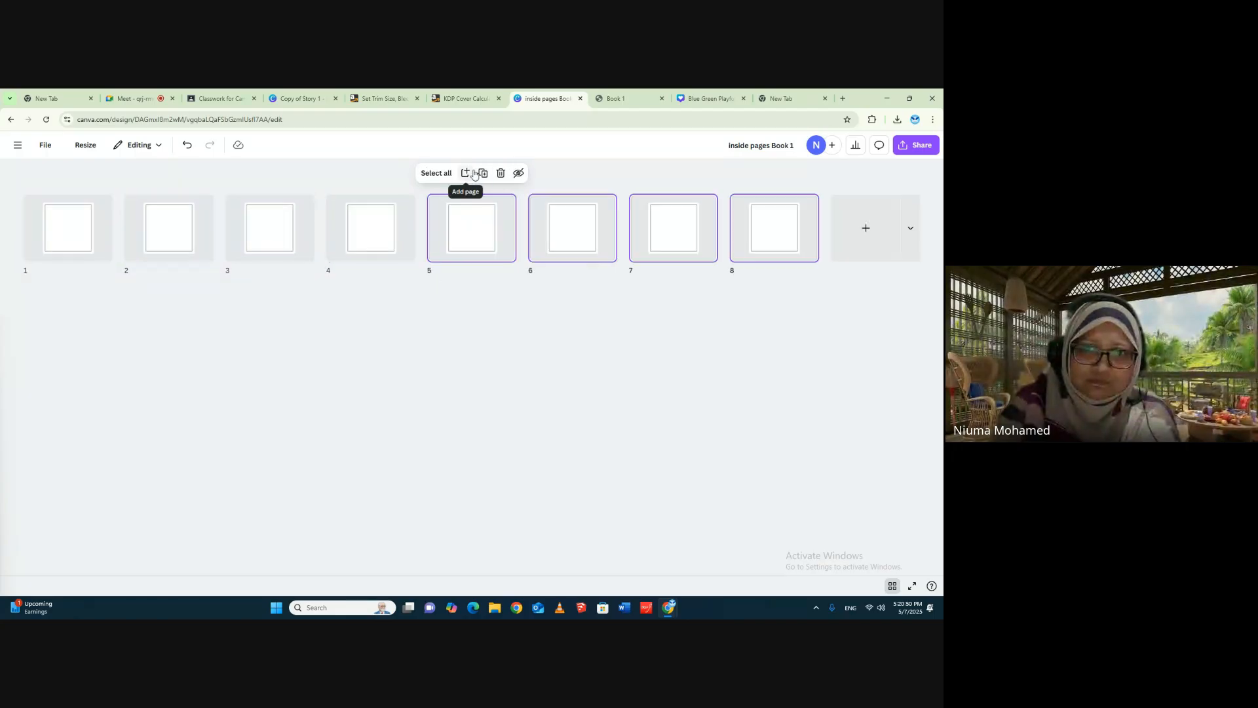
{"action": "left_click", "coordinate": [482, 173]}
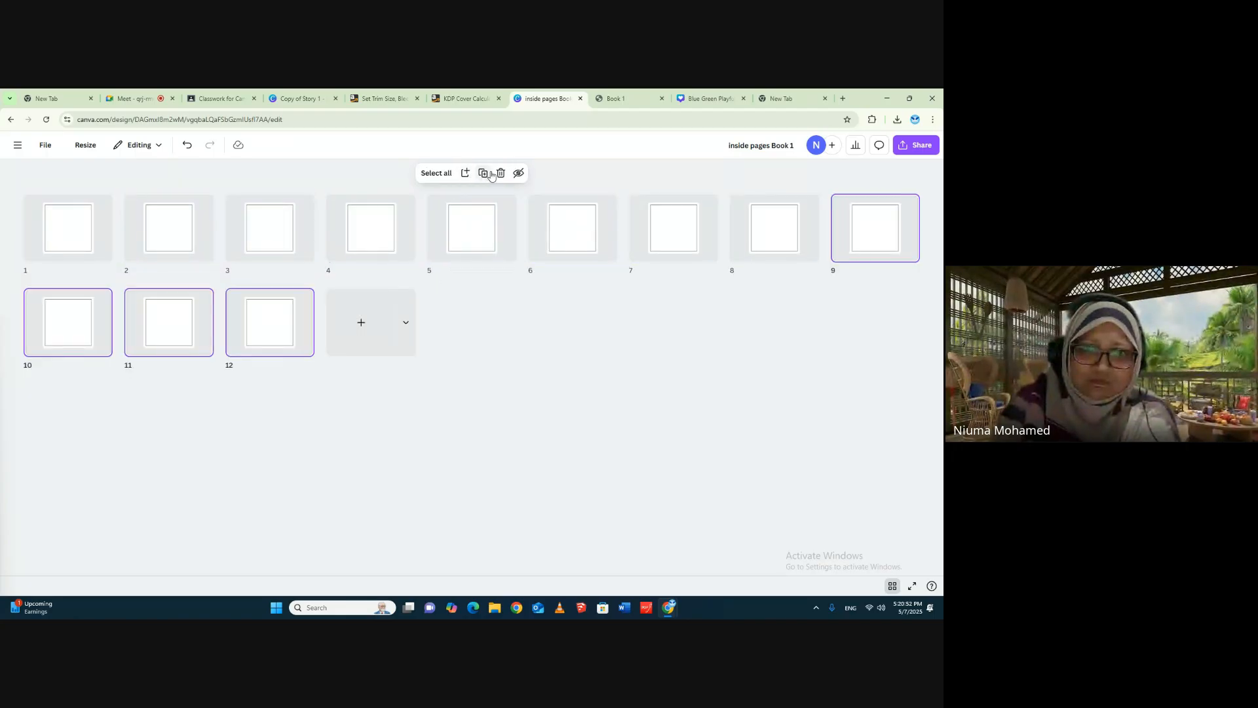
{"action": "left_click", "coordinate": [483, 174]}
{"action": "left_click", "coordinate": [484, 174]}
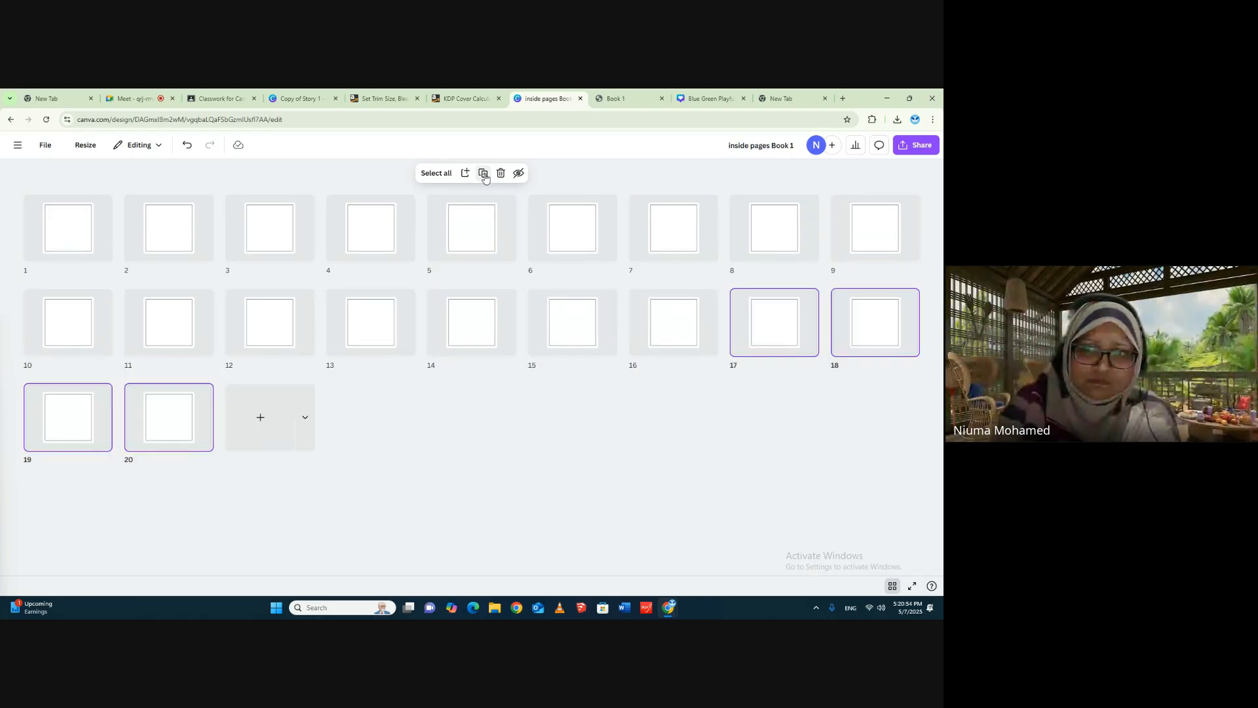
{"action": "left_click", "coordinate": [483, 174]}
{"action": "left_click", "coordinate": [484, 173]}
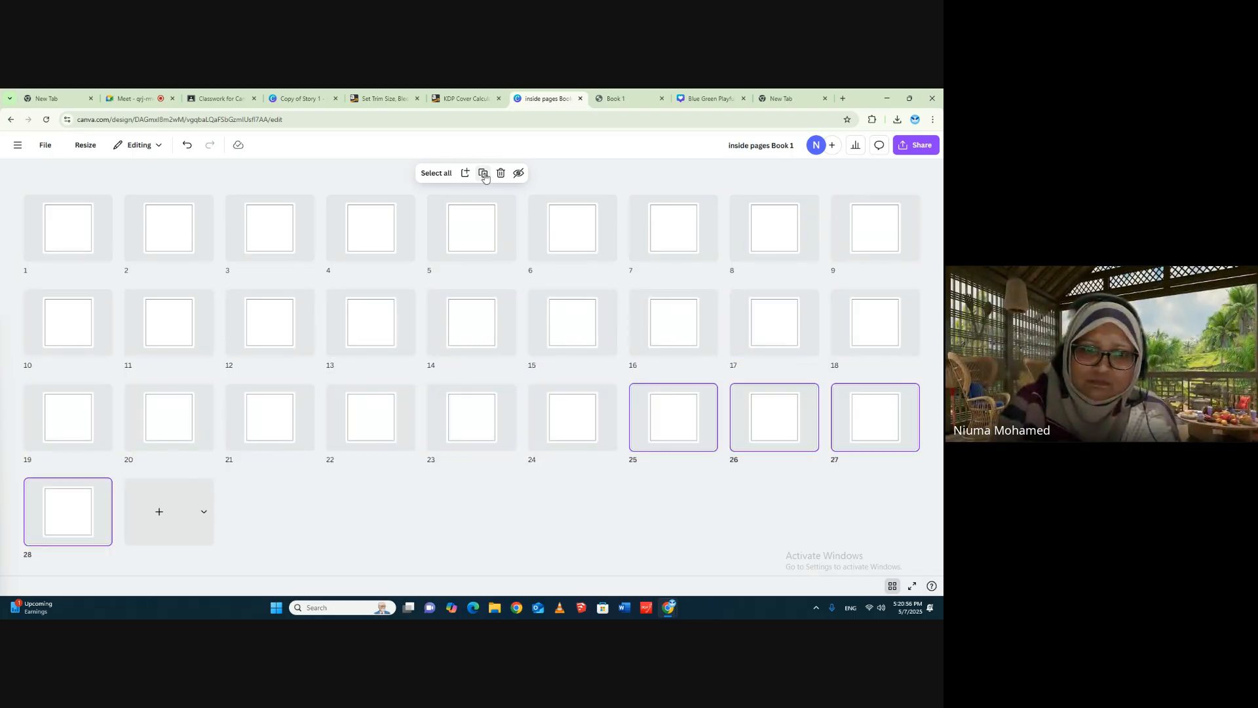
{"action": "left_click", "coordinate": [483, 173]}
{"action": "left_click", "coordinate": [484, 174]}
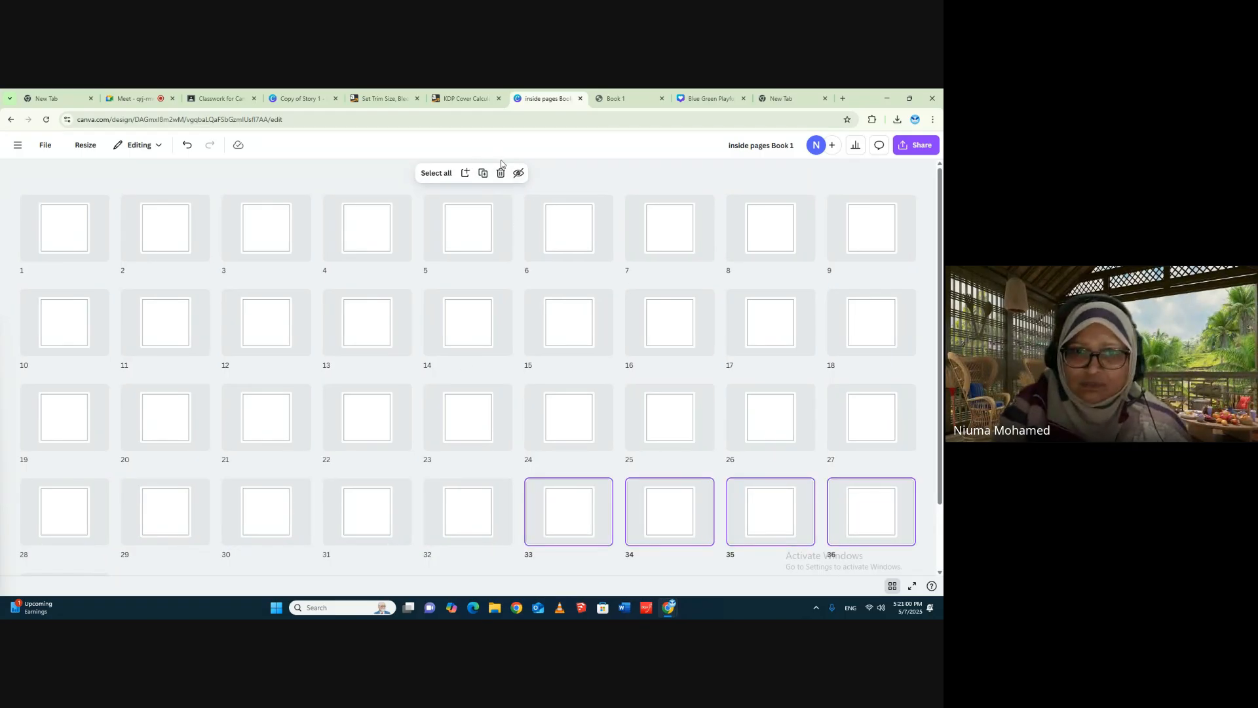
{"action": "left_click", "coordinate": [483, 174]}
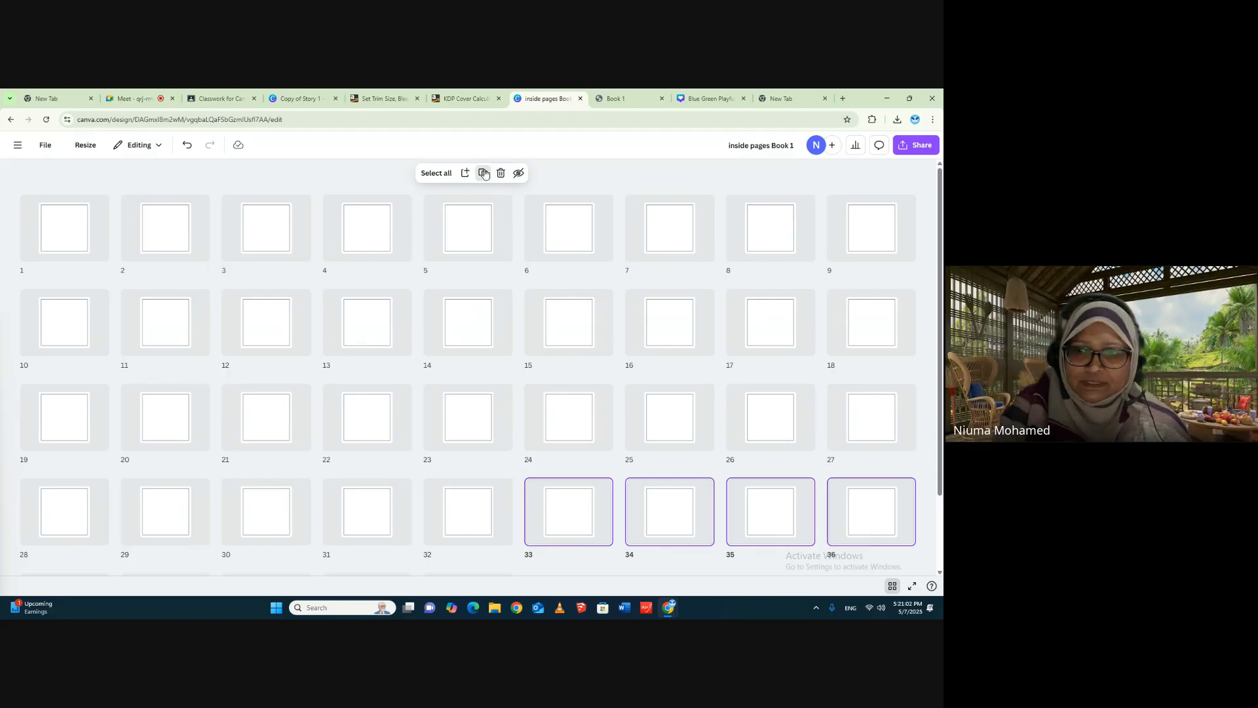
{"action": "scroll", "coordinate": [615, 385], "scroll_direction": "down", "scroll_amount": 2}
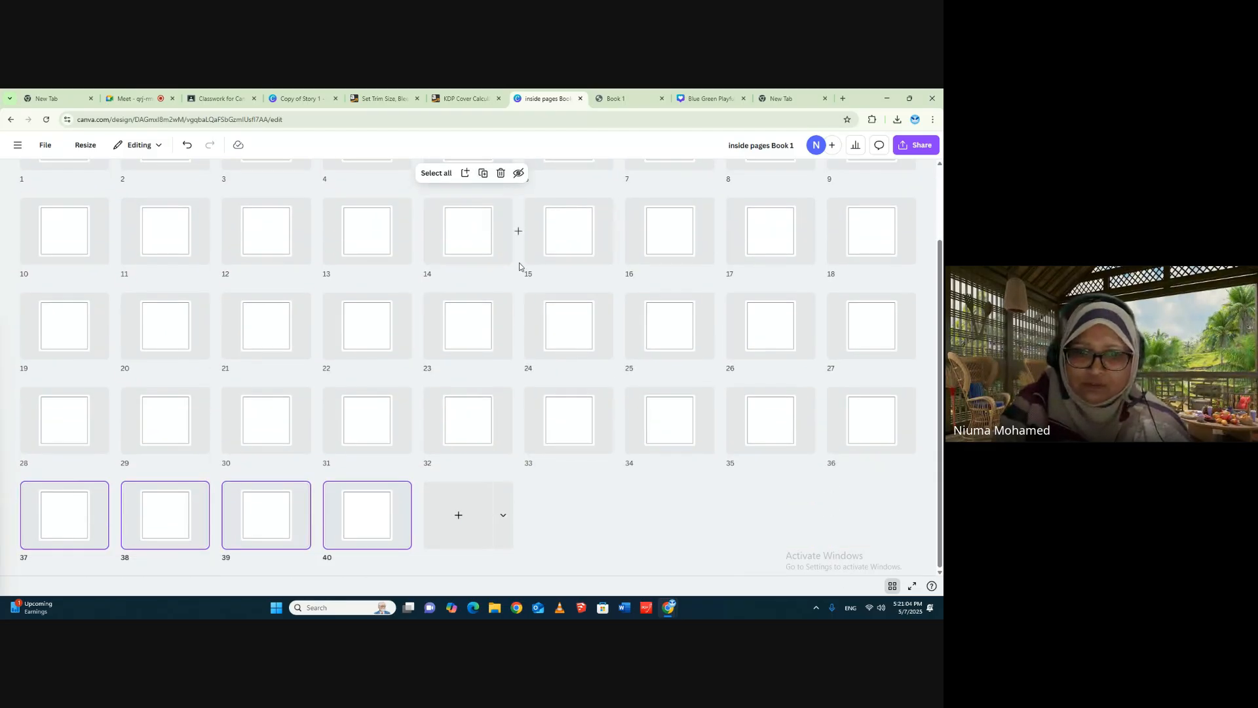
{"action": "left_click", "coordinate": [484, 175]}
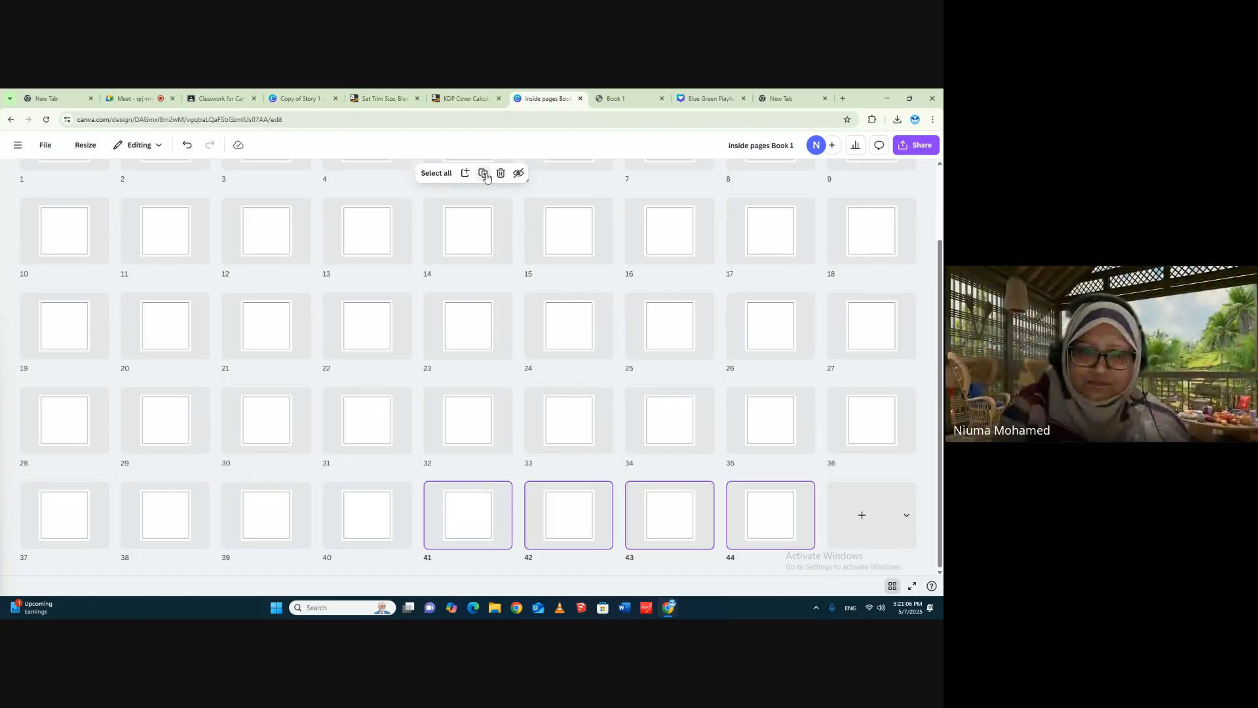
{"action": "left_click", "coordinate": [485, 175]}
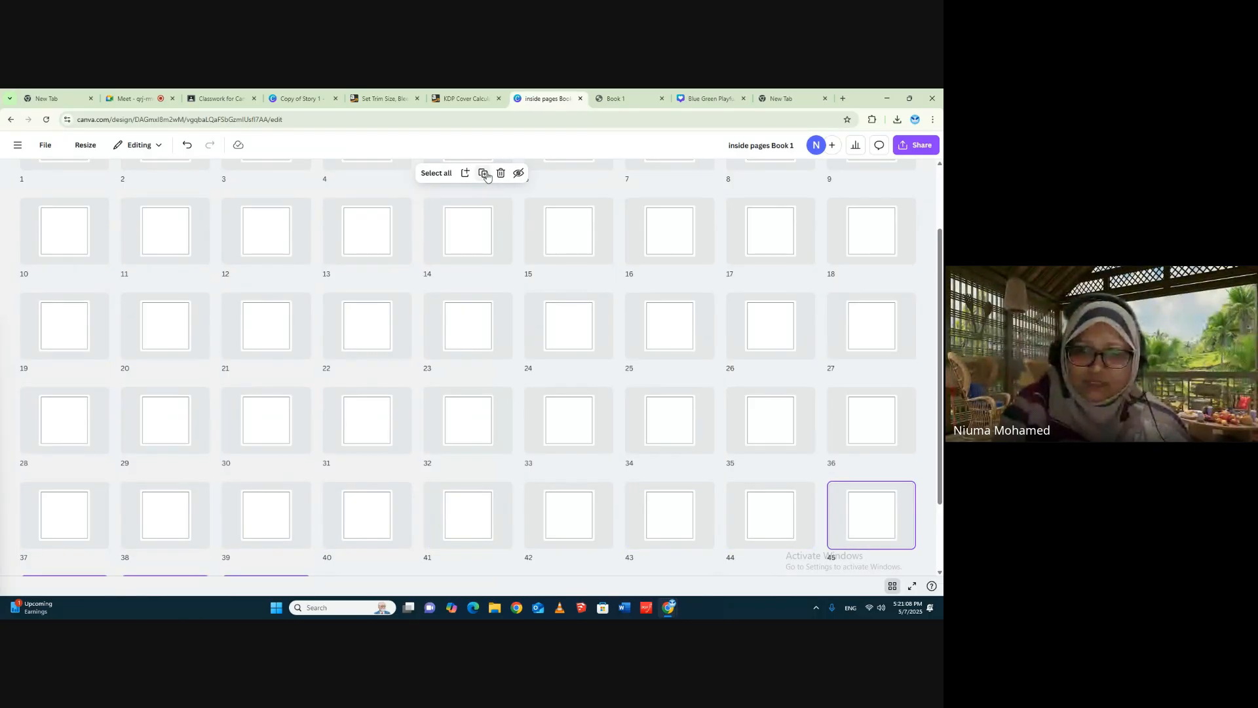
{"action": "left_click", "coordinate": [485, 174]}
{"action": "scroll", "coordinate": [689, 403], "scroll_direction": "down", "scroll_amount": 1}
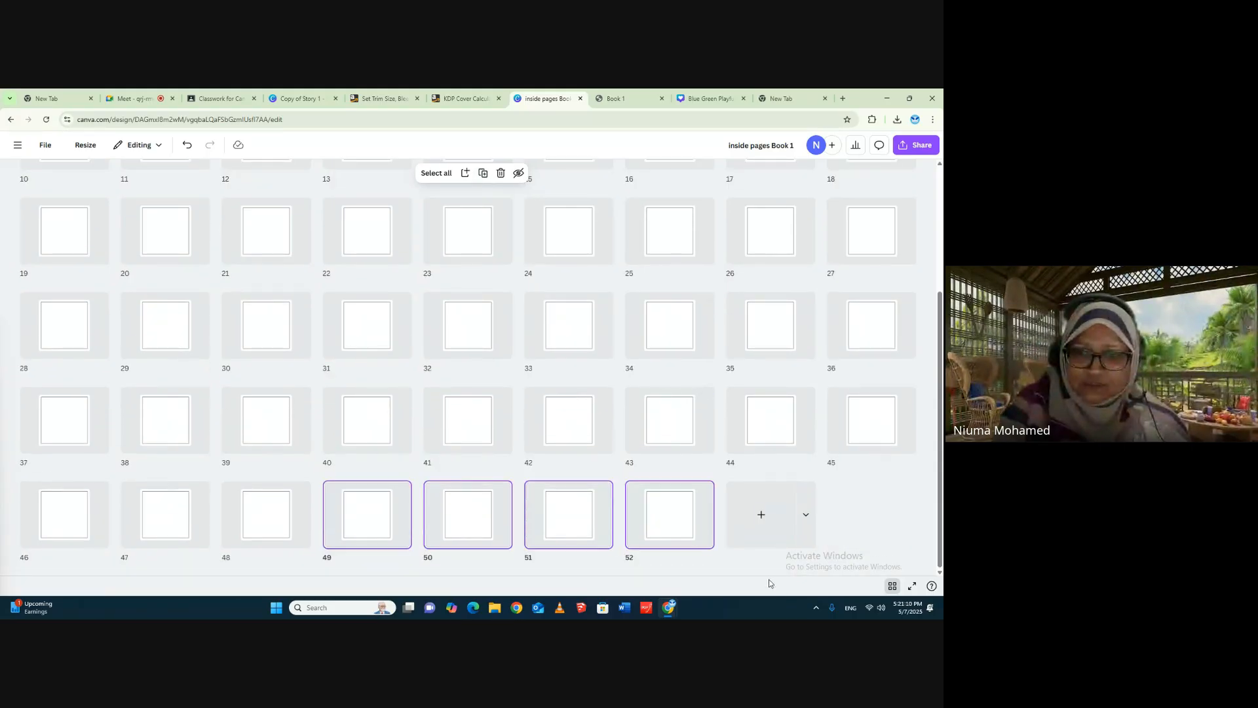
- Close the page grid overview and return to page 1 of the interior in the editor
{"action": "scroll", "coordinate": [826, 393], "scroll_direction": "up", "scroll_amount": 2}
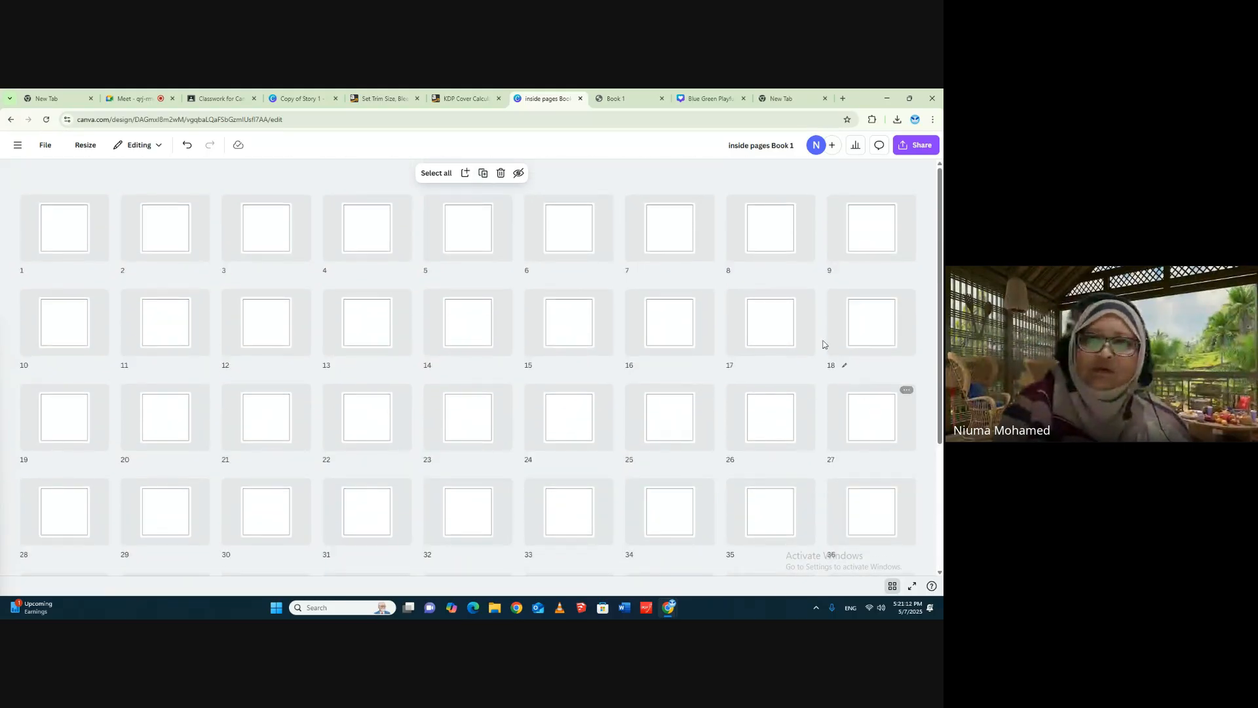
{"action": "left_click", "coordinate": [892, 586]}
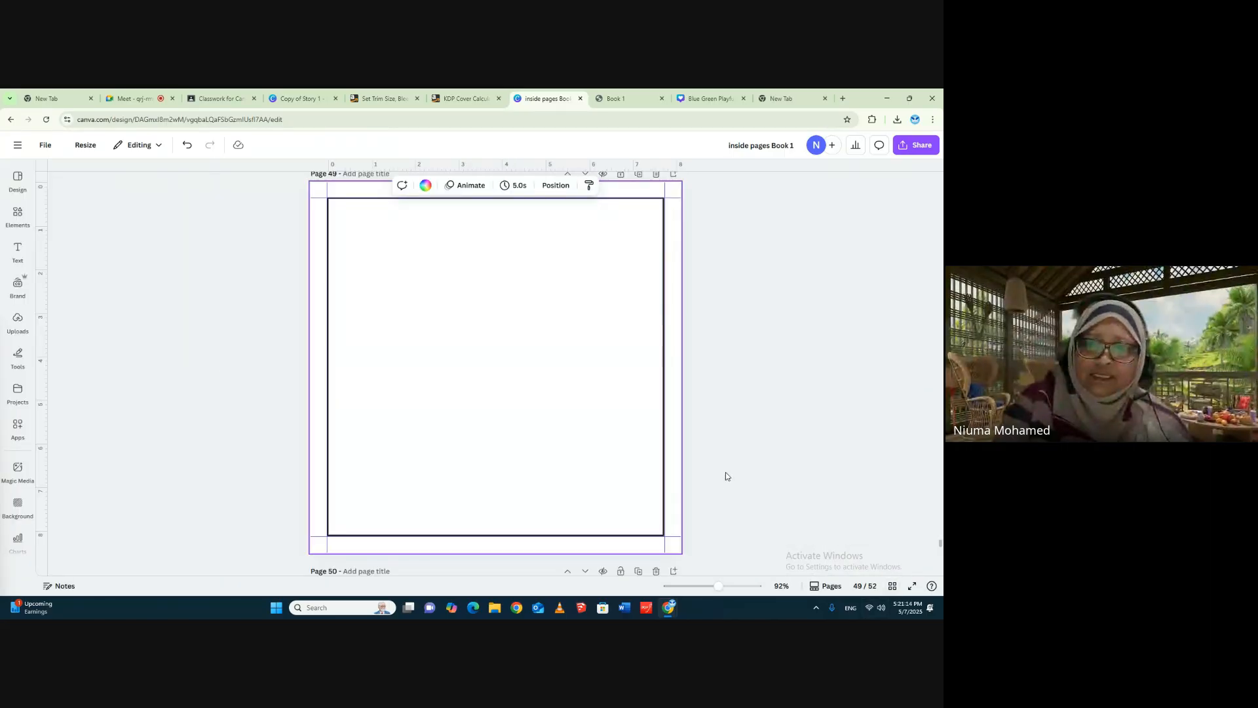
{"action": "scroll", "coordinate": [754, 419], "scroll_direction": "down", "scroll_amount": 3}
{"action": "scroll", "coordinate": [799, 363], "scroll_direction": "up", "scroll_amount": 20}
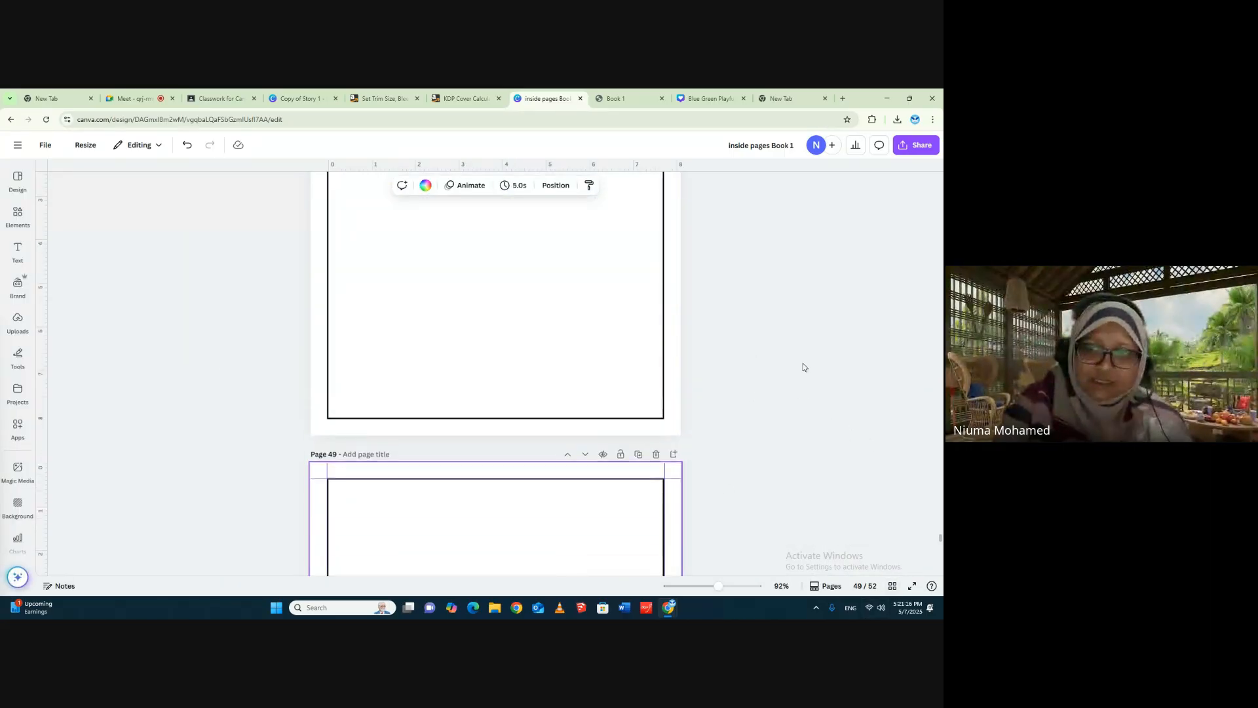
{"action": "scroll", "coordinate": [786, 354], "scroll_direction": "up", "scroll_amount": 6}
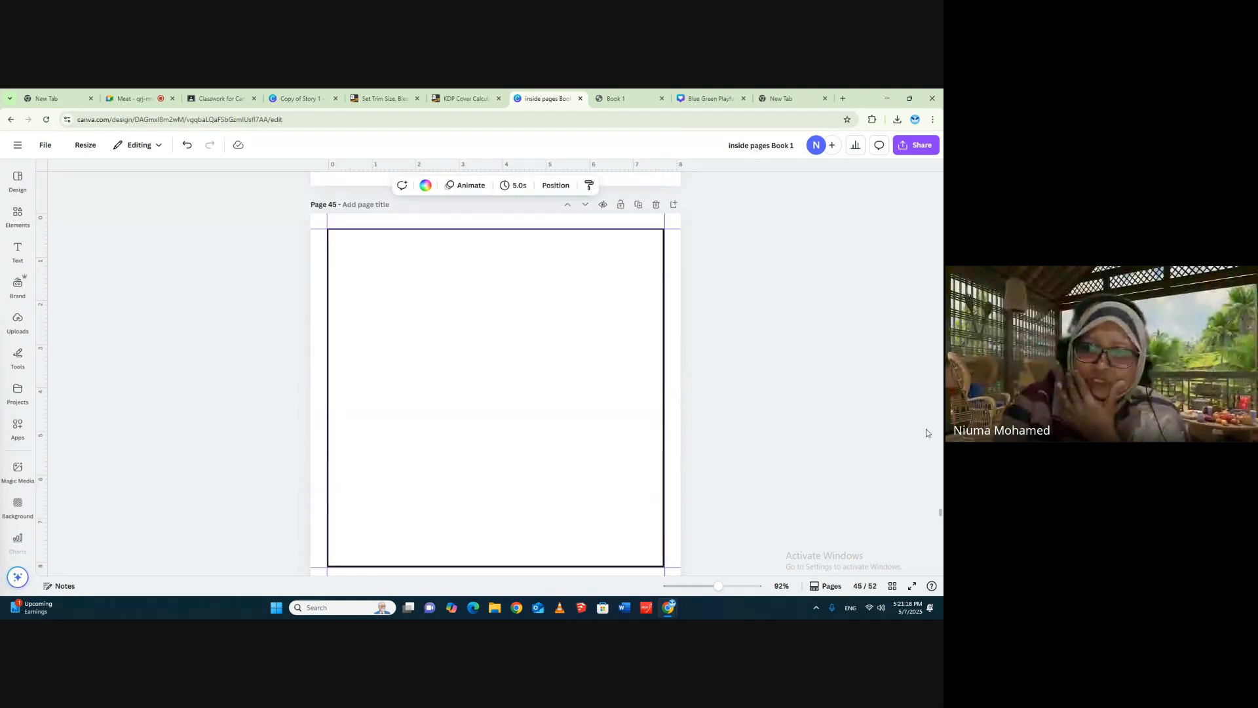
{"action": "left_click_drag", "start_coordinate": [940, 514], "coordinate": [941, 172]}
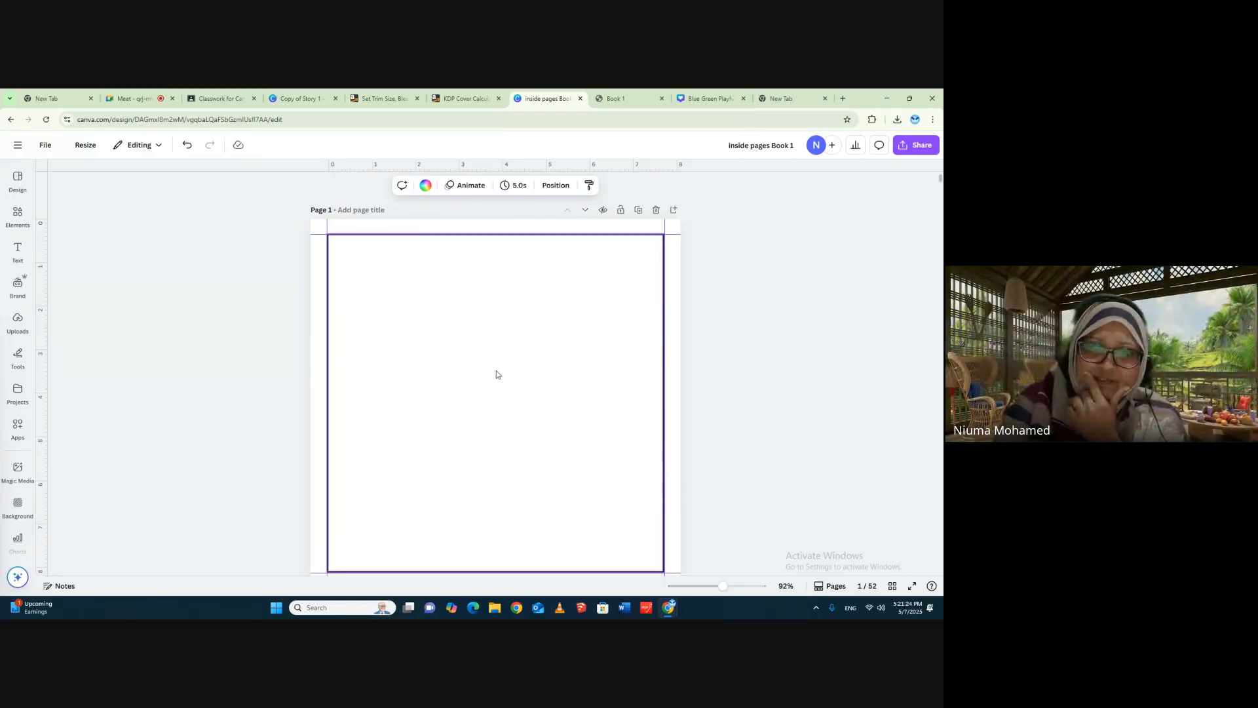
- Search the design elements for "name tag"
{"action": "left_click", "coordinate": [21, 207]}
{"action": "left_click", "coordinate": [105, 181]}
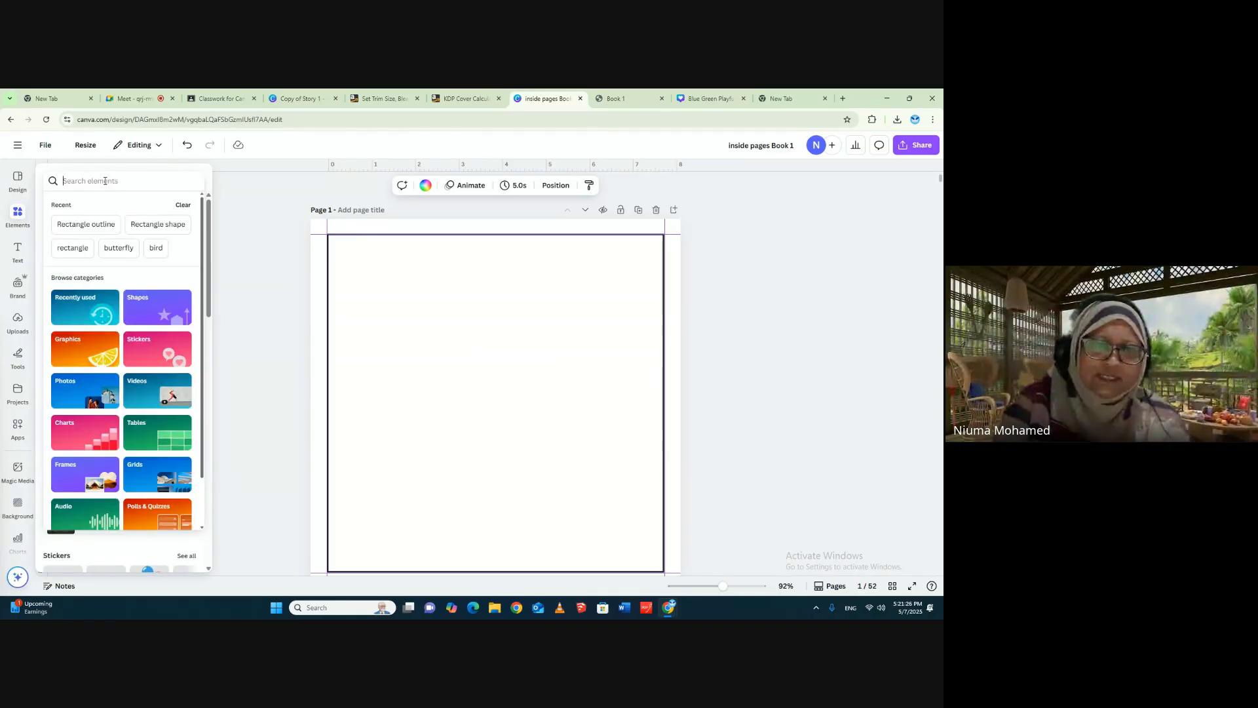
{"action": "type", "text": "n"}
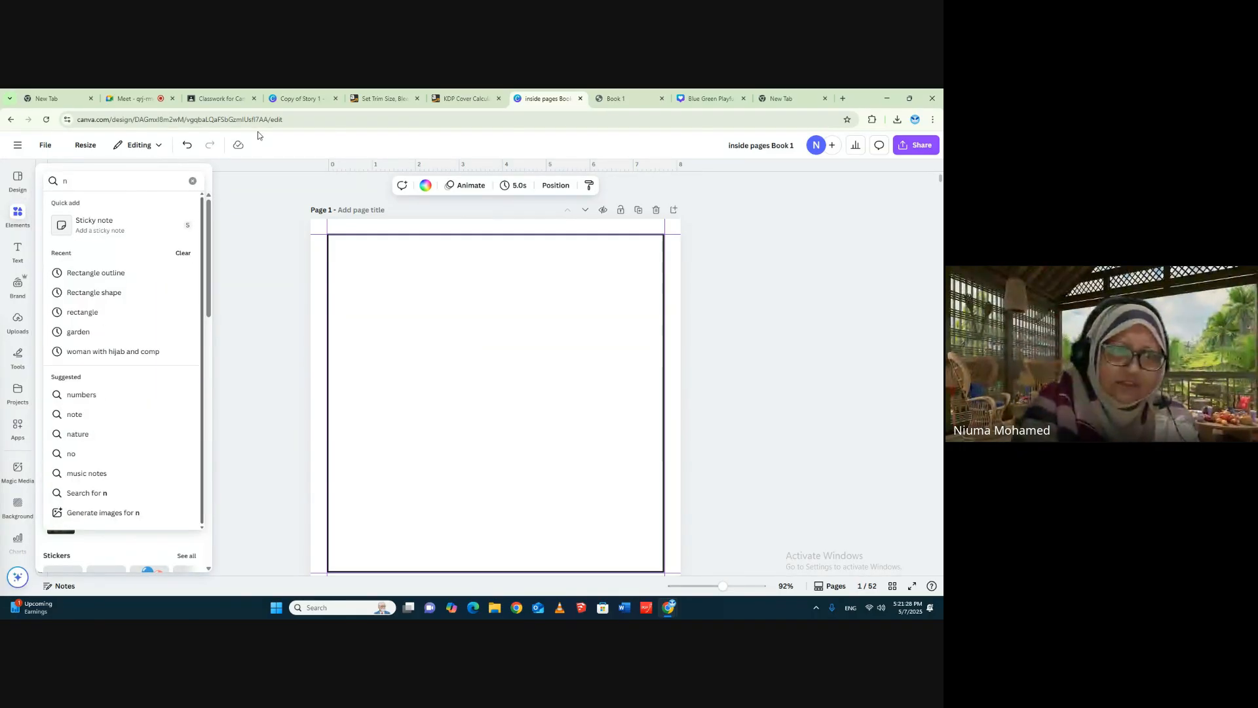
{"action": "type", "text": "ame tag"}
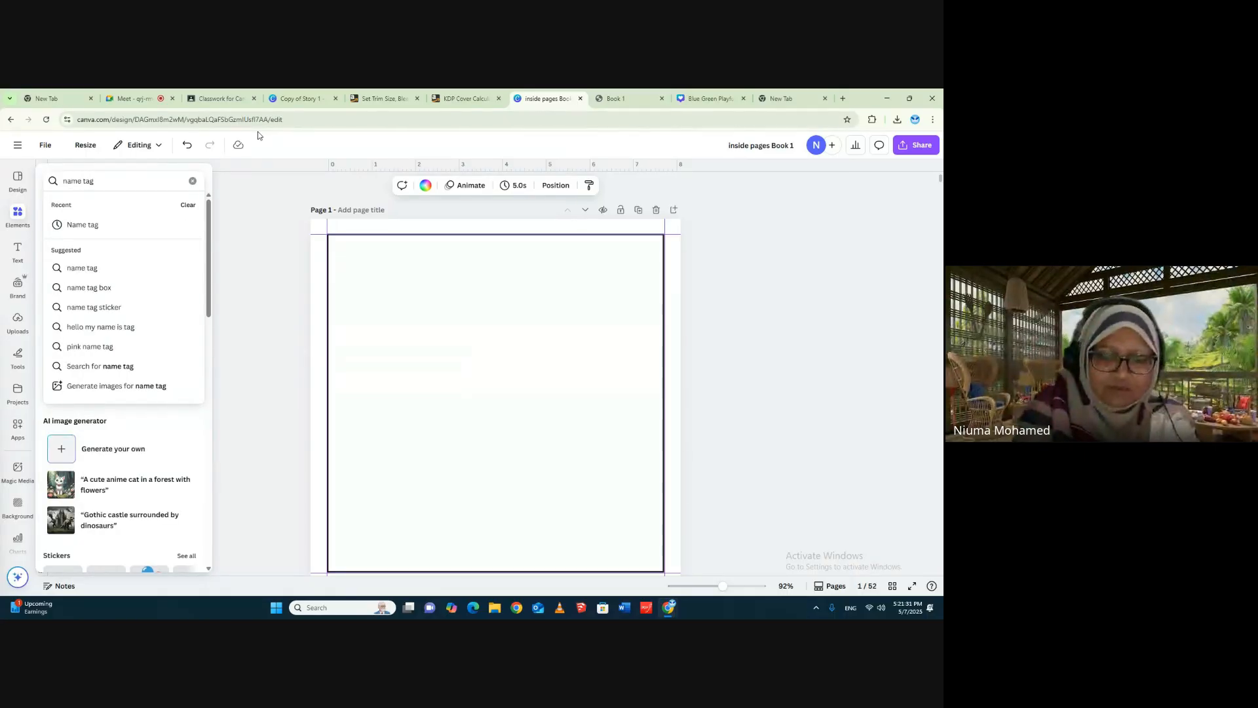
{"action": "key", "text": "Return"}
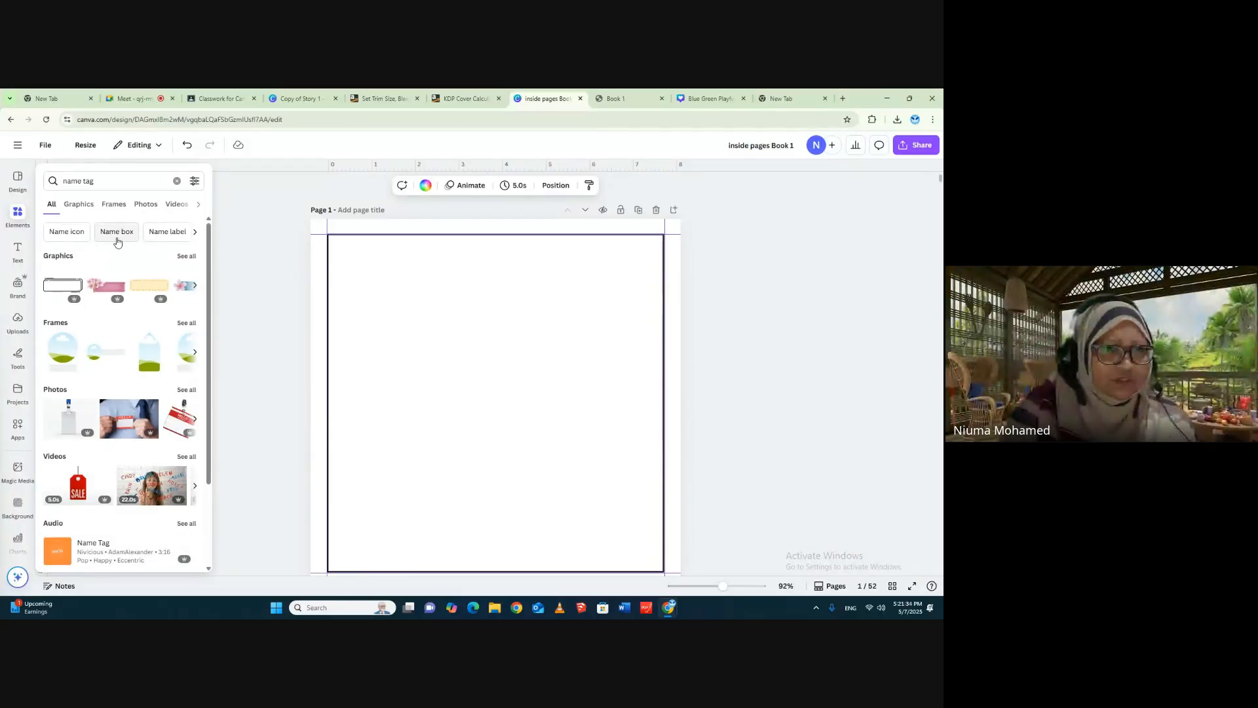
- Switch the search to "Name label" and browse its photo and graphic results for a suitable label
{"action": "left_click", "coordinate": [146, 231]}
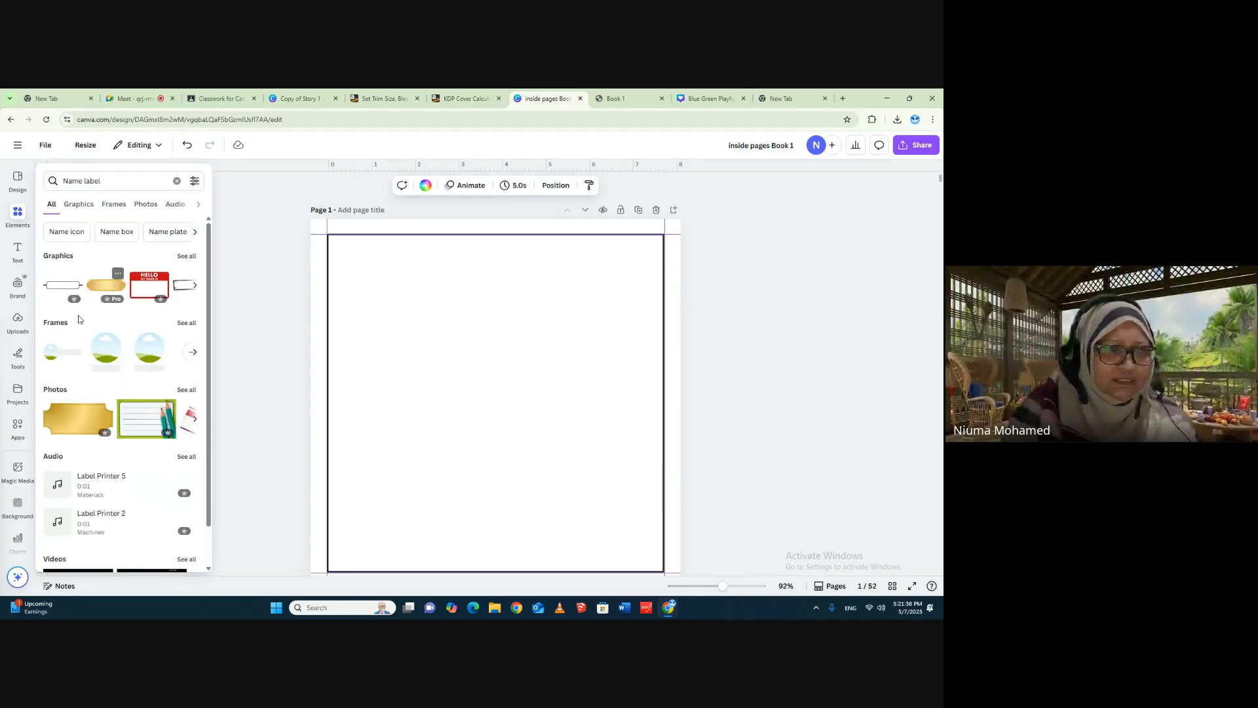
{"action": "left_click", "coordinate": [187, 390]}
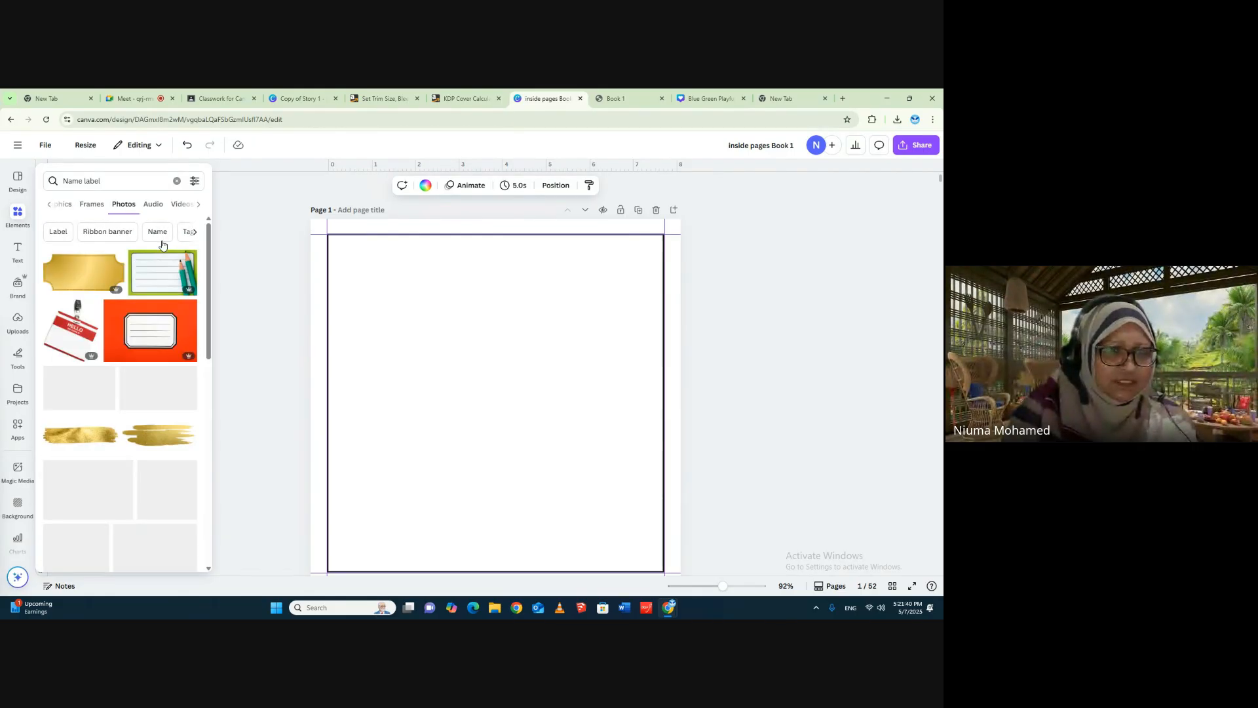
{"action": "double_click", "coordinate": [85, 181]}
{"action": "type", "text": "tag"}
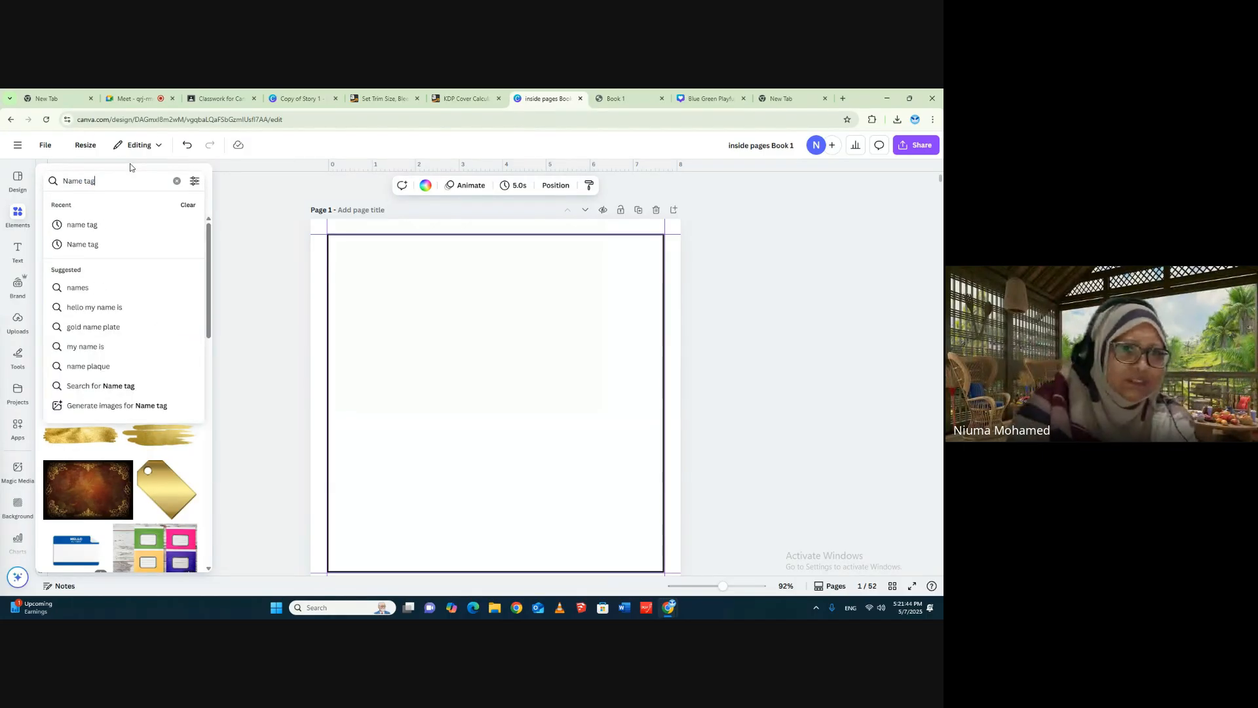
{"action": "left_click", "coordinate": [274, 248]}
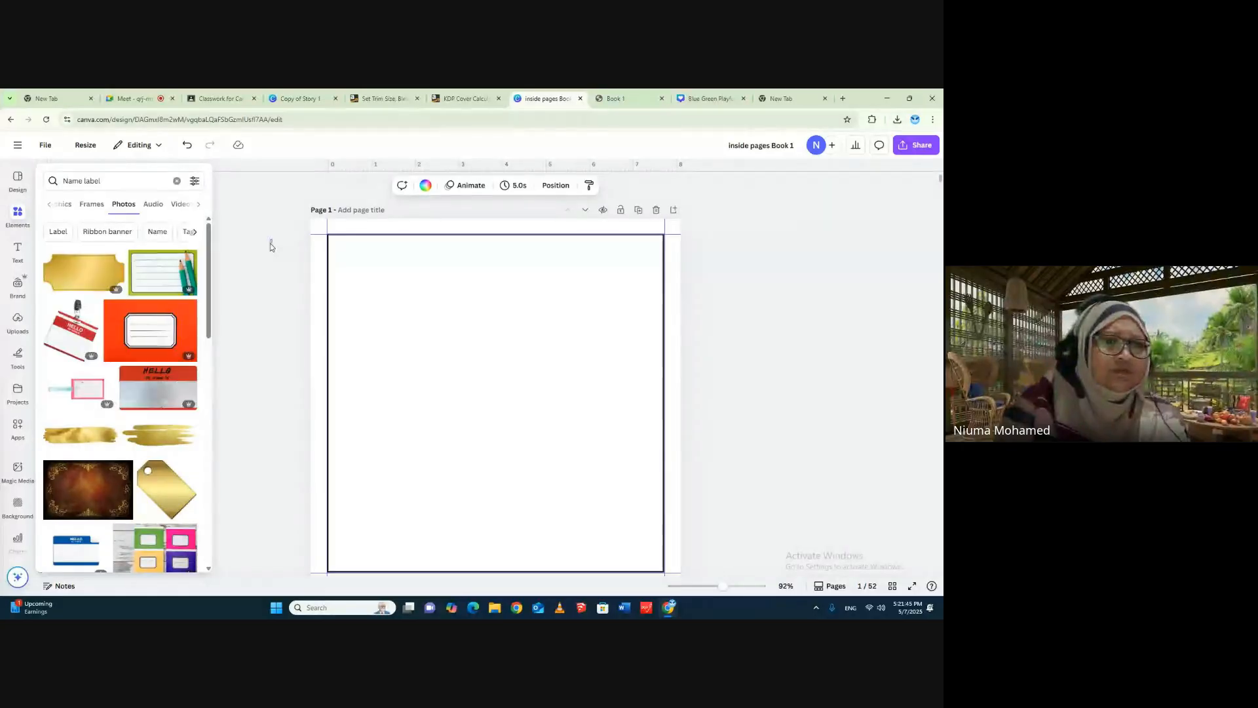
{"action": "left_click", "coordinate": [61, 206]}
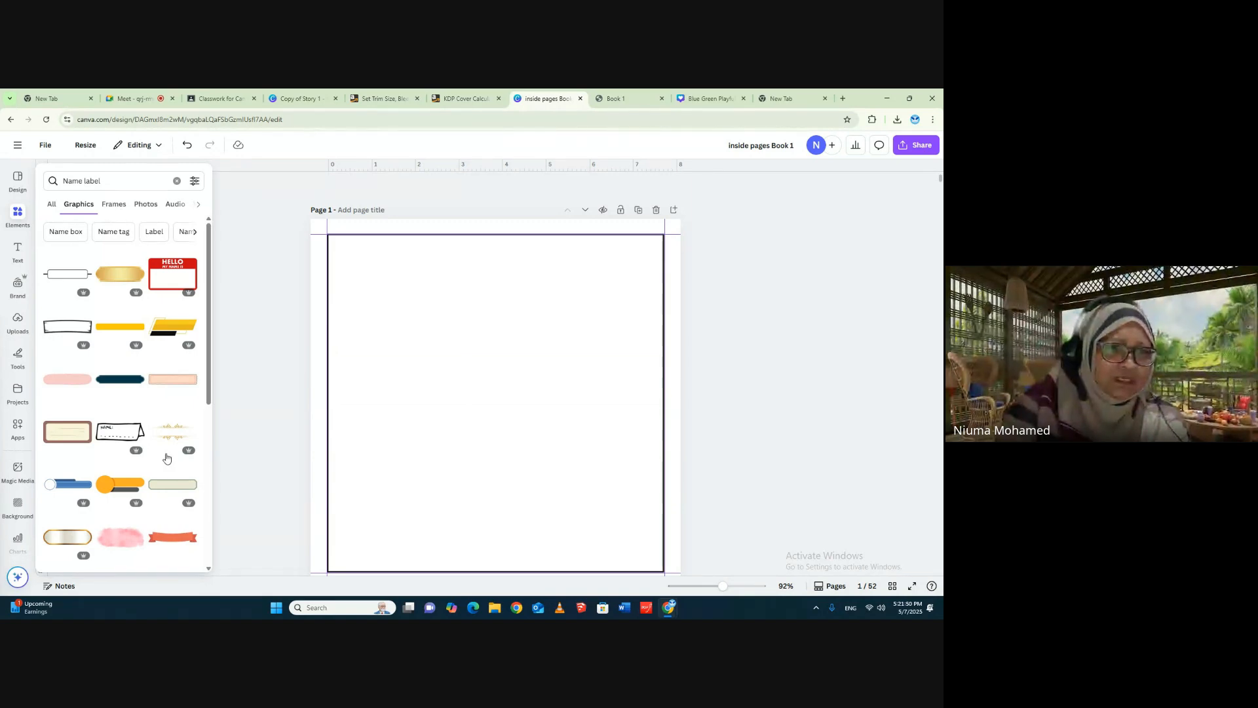
{"action": "scroll", "coordinate": [167, 458], "scroll_direction": "down", "scroll_amount": 5}
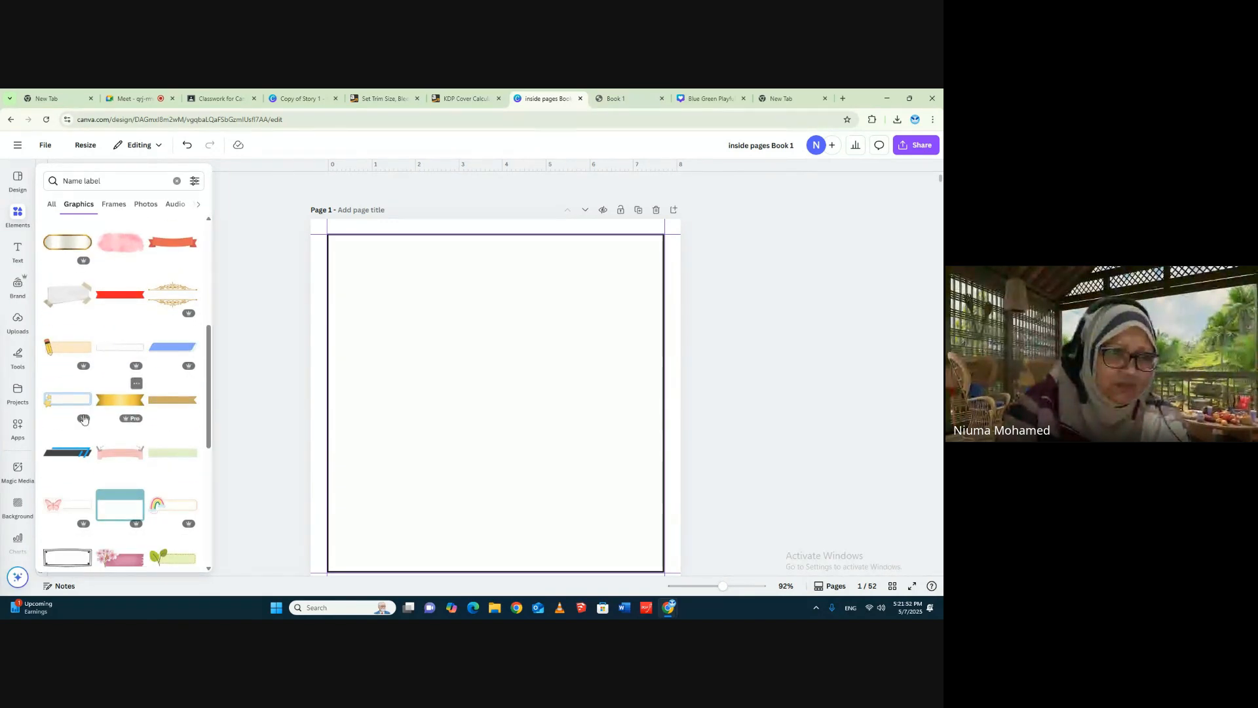
{"action": "scroll", "coordinate": [74, 418], "scroll_direction": "down", "scroll_amount": 2}
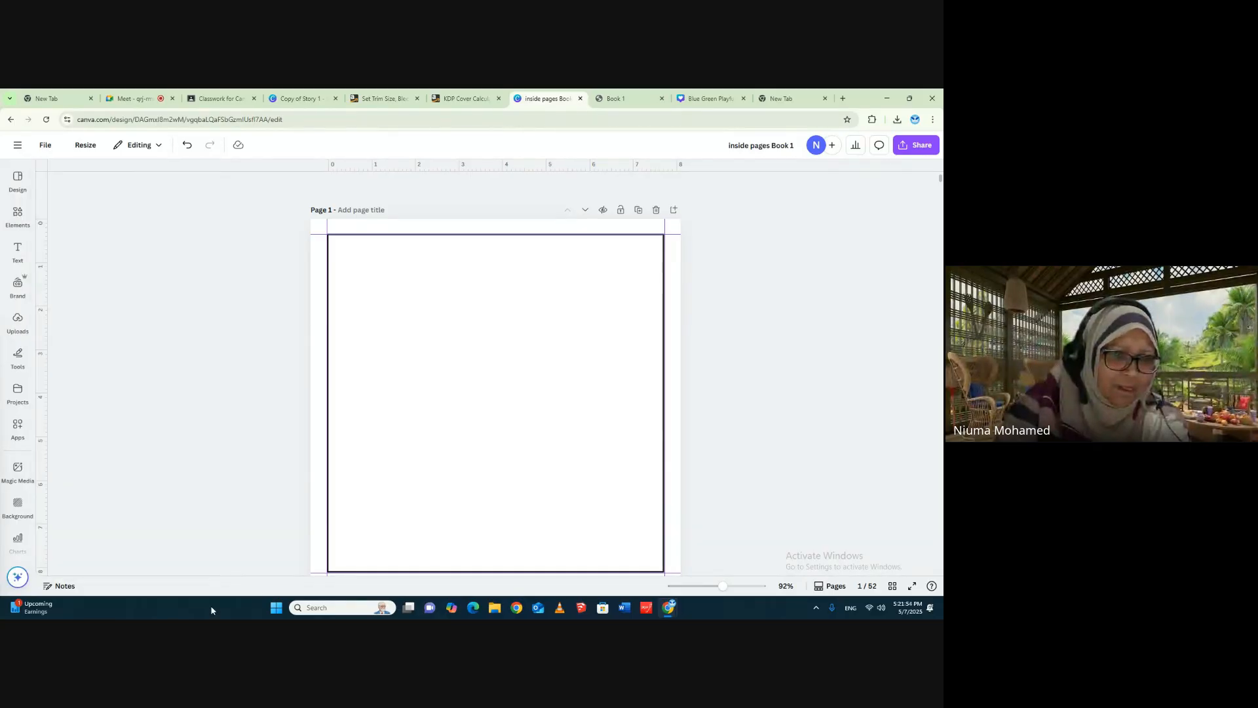
- Add the blue cloud-shaped name label graphic with two writing lines to page 1, enlarge it and centre it on the page
{"action": "mouse_move", "coordinate": [14, 218]}
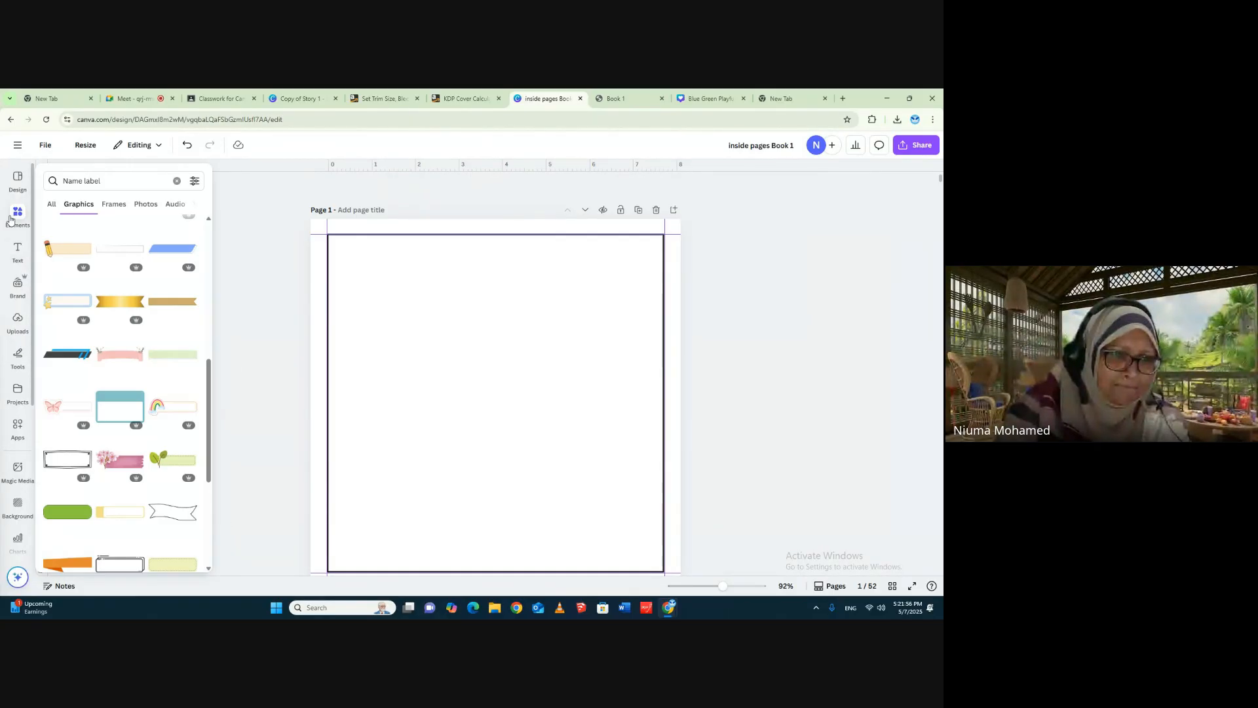
{"action": "scroll", "coordinate": [124, 459], "scroll_direction": "down", "scroll_amount": 4}
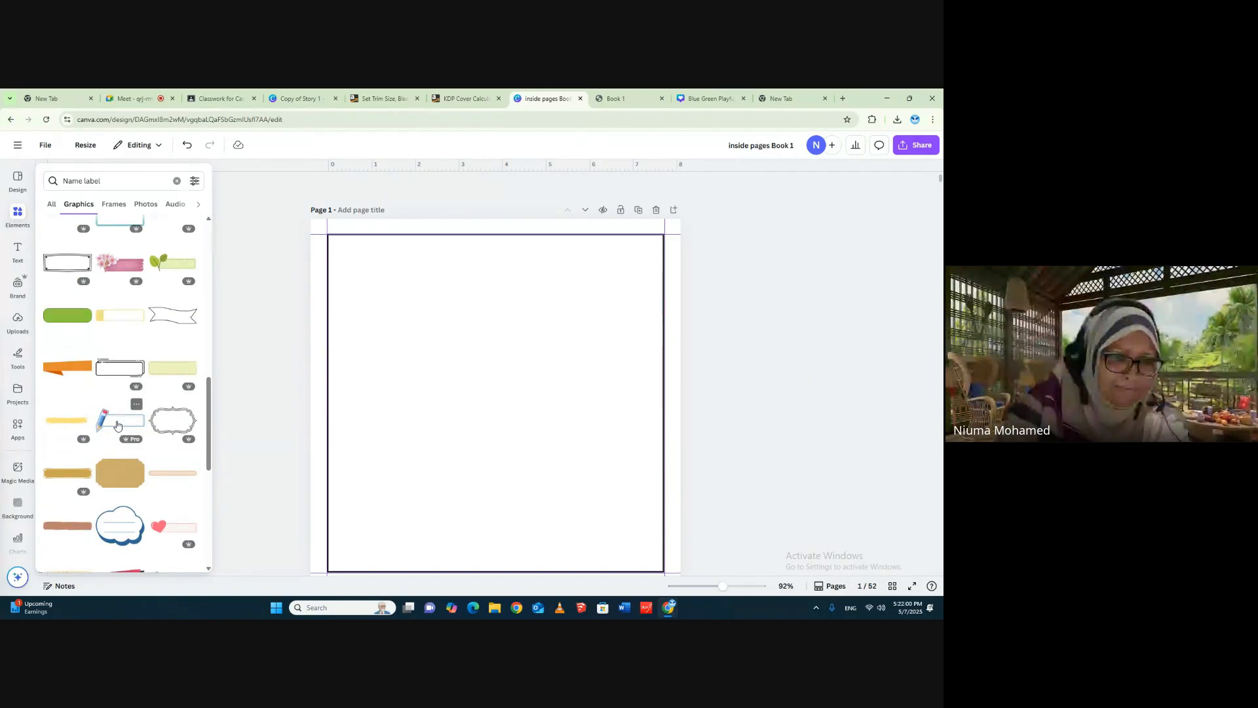
{"action": "scroll", "coordinate": [177, 499], "scroll_direction": "down", "scroll_amount": 2}
{"action": "left_click", "coordinate": [120, 424]}
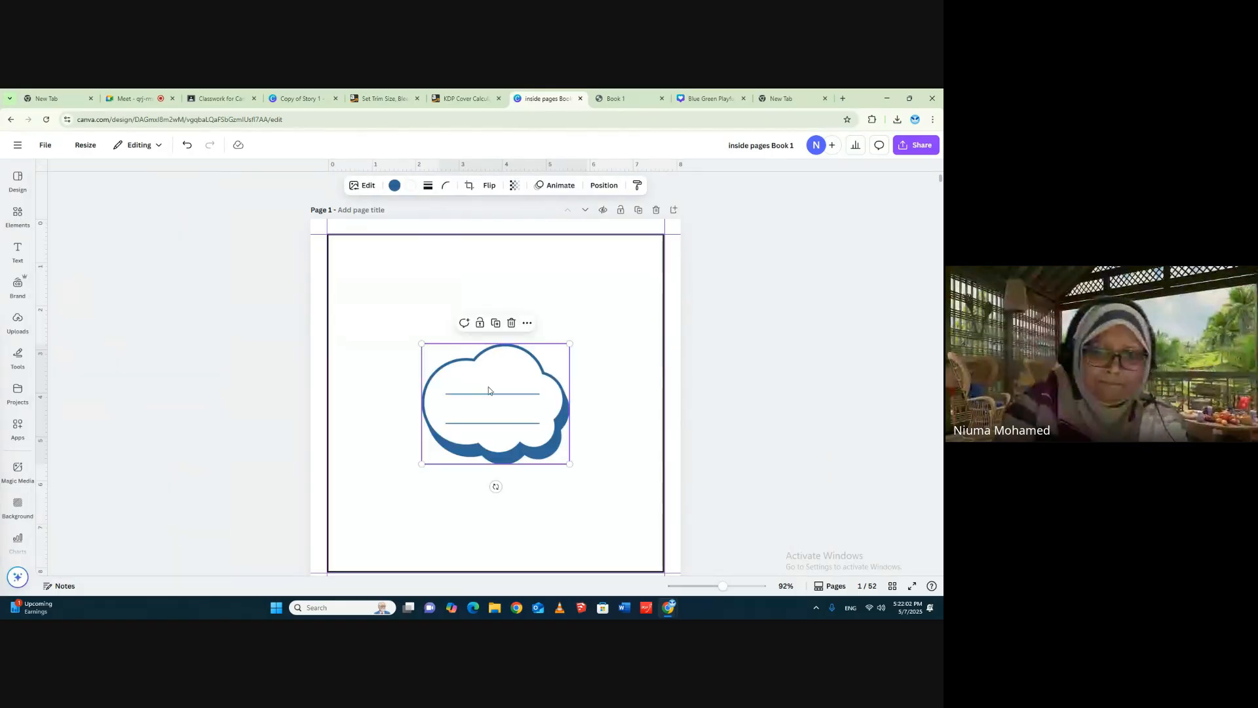
{"action": "left_click_drag", "start_coordinate": [570, 343], "coordinate": [620, 301]}
{"action": "left_click_drag", "start_coordinate": [570, 402], "coordinate": [540, 414]}
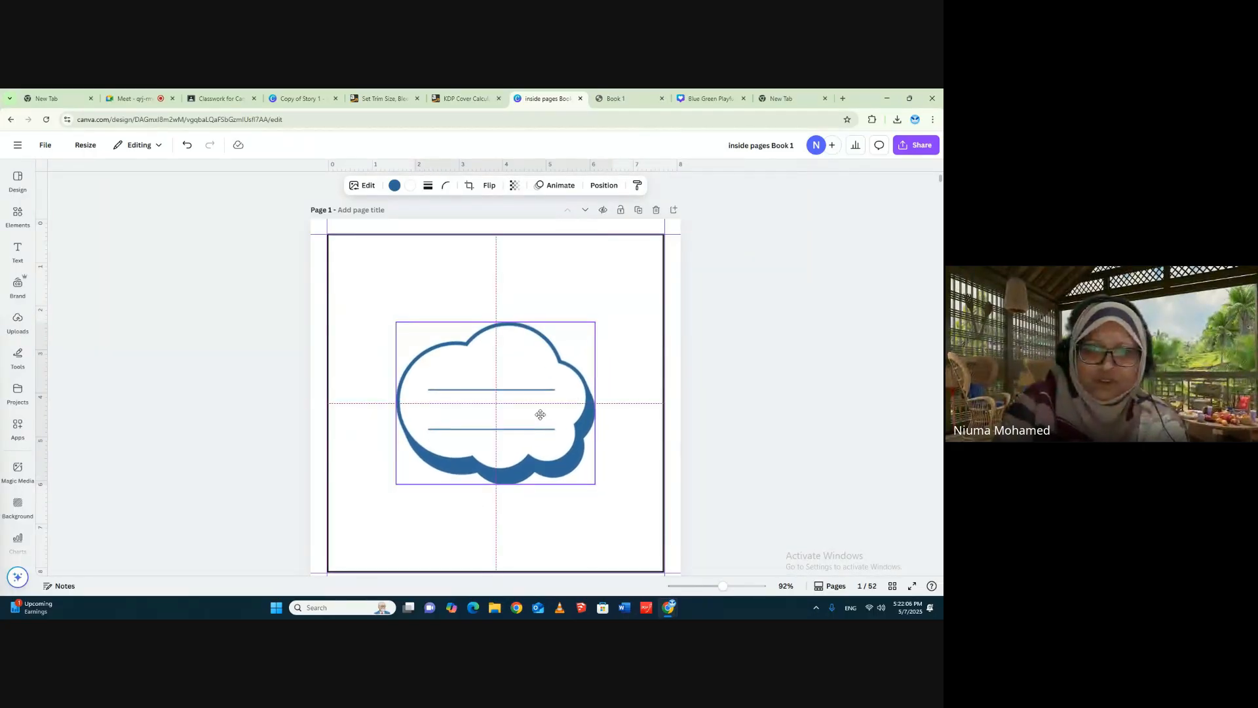
{"action": "left_click", "coordinate": [772, 399]}
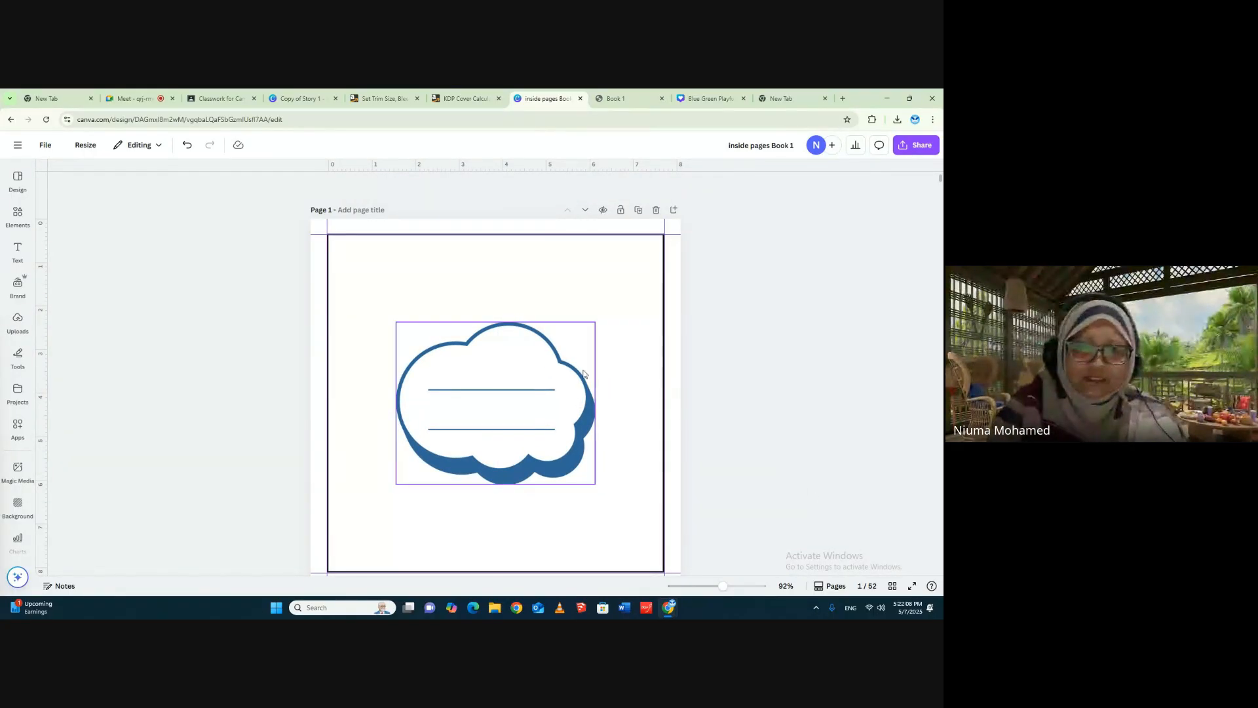
- Add a heading reading "This book belongs t0" to page 1
{"action": "left_click", "coordinate": [17, 213]}
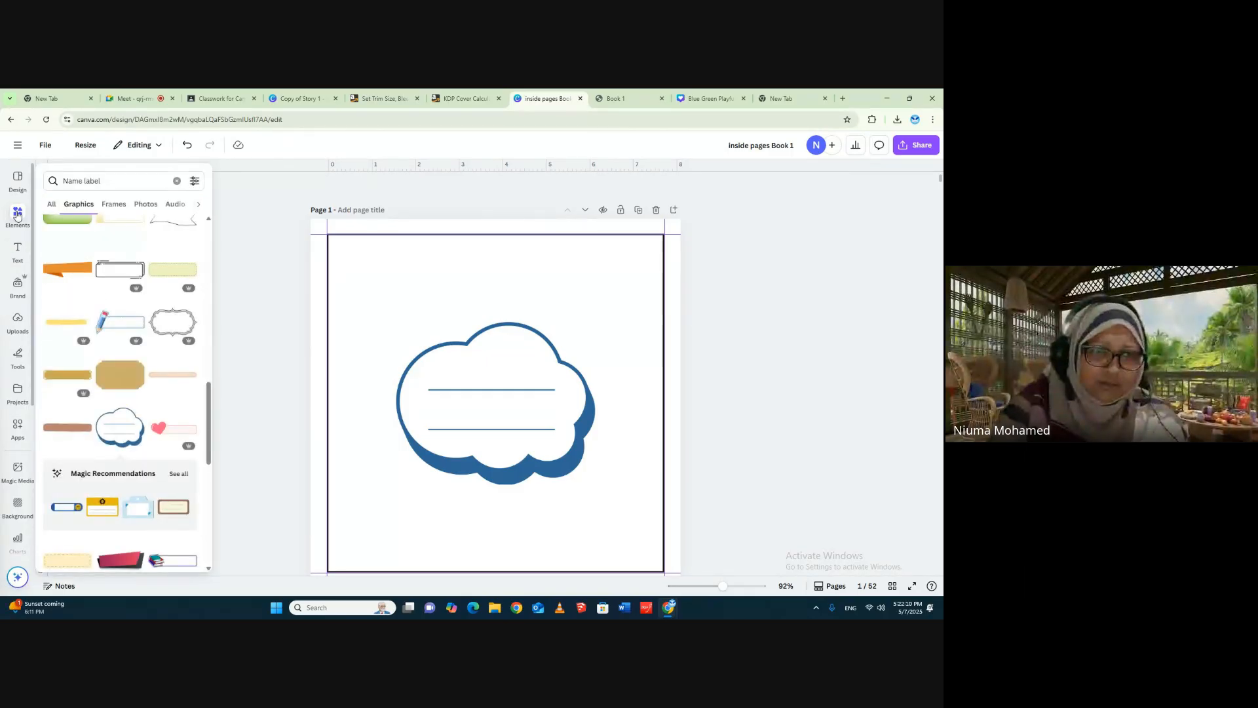
{"action": "left_click", "coordinate": [17, 253]}
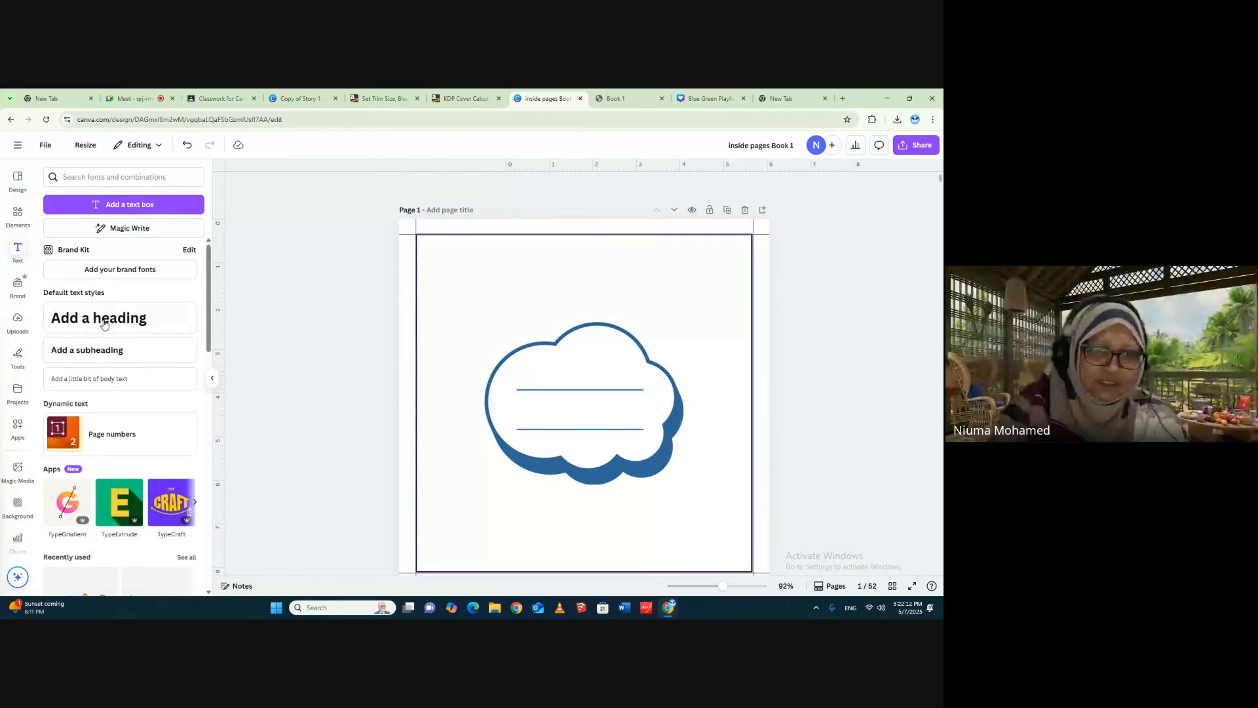
{"action": "left_click", "coordinate": [102, 316]}
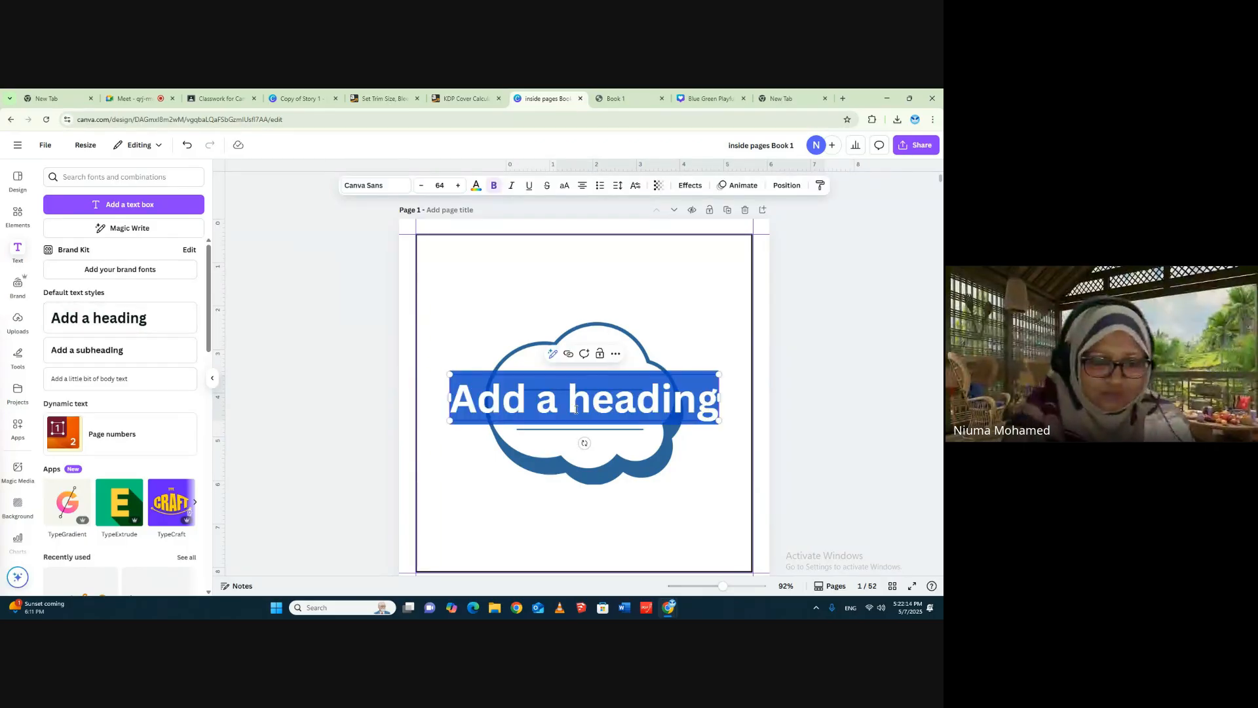
{"action": "type", "text": "This"}
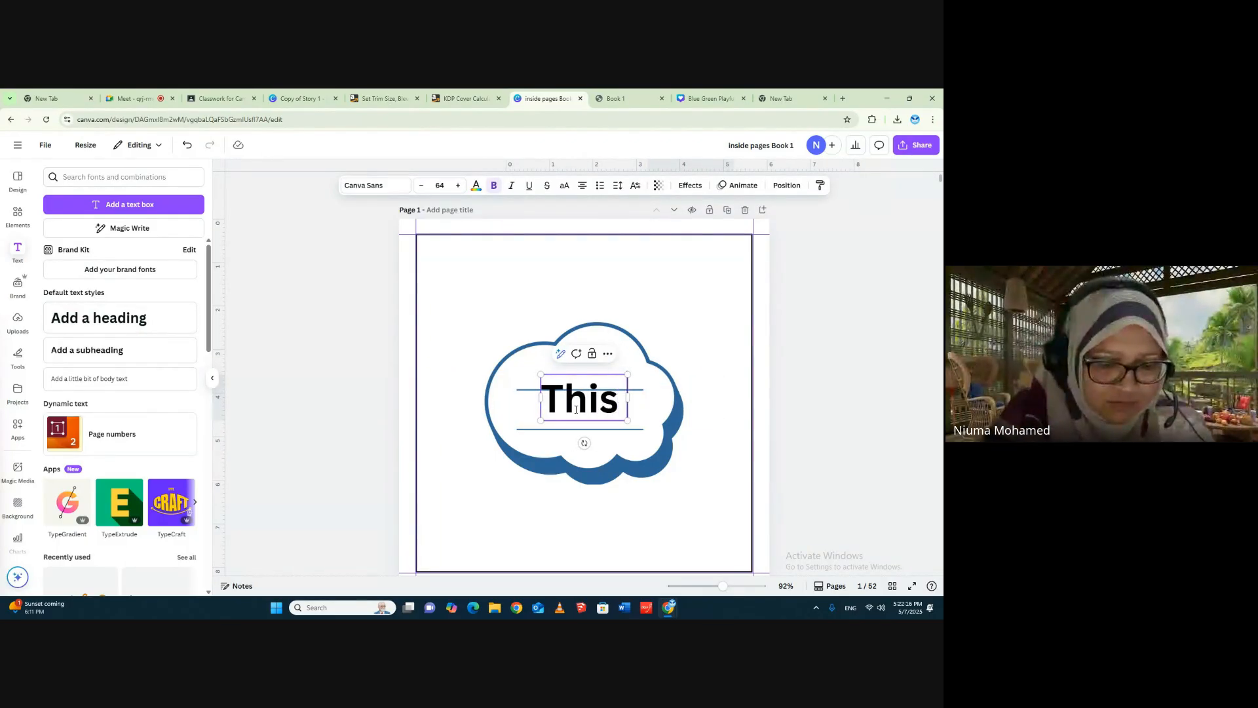
{"action": "type", "text": " book b"}
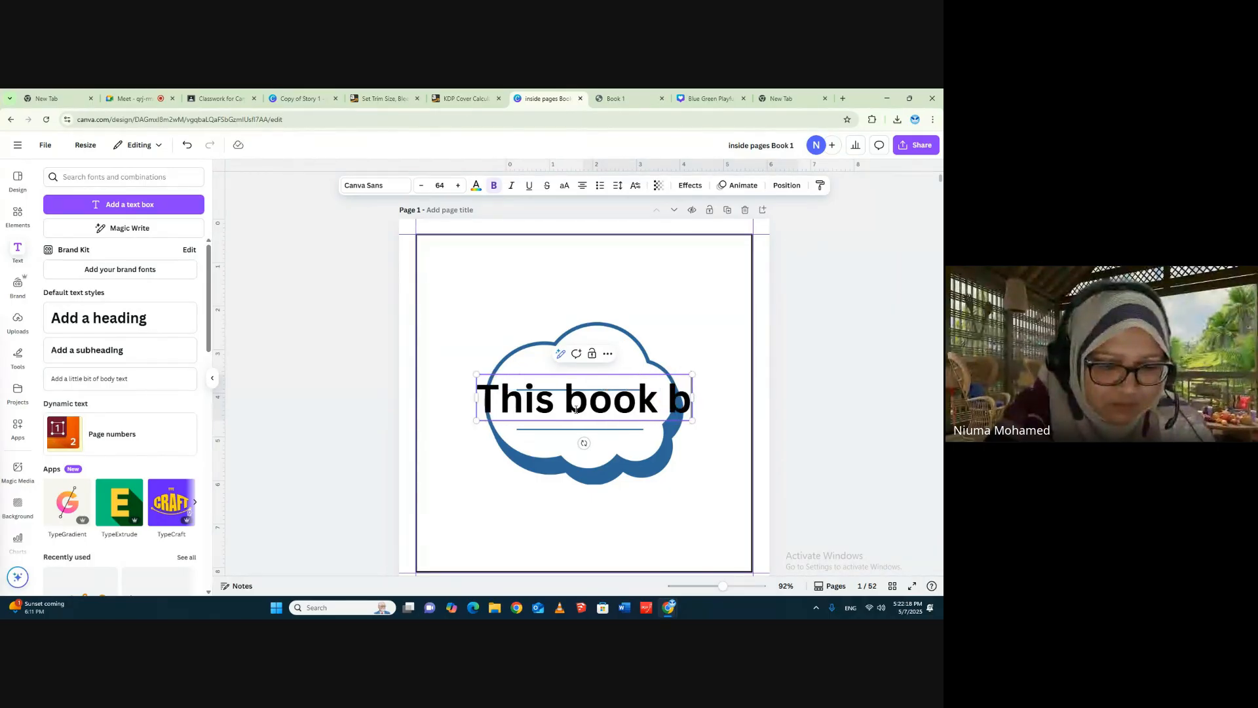
{"action": "type", "text": "elongs tp"}
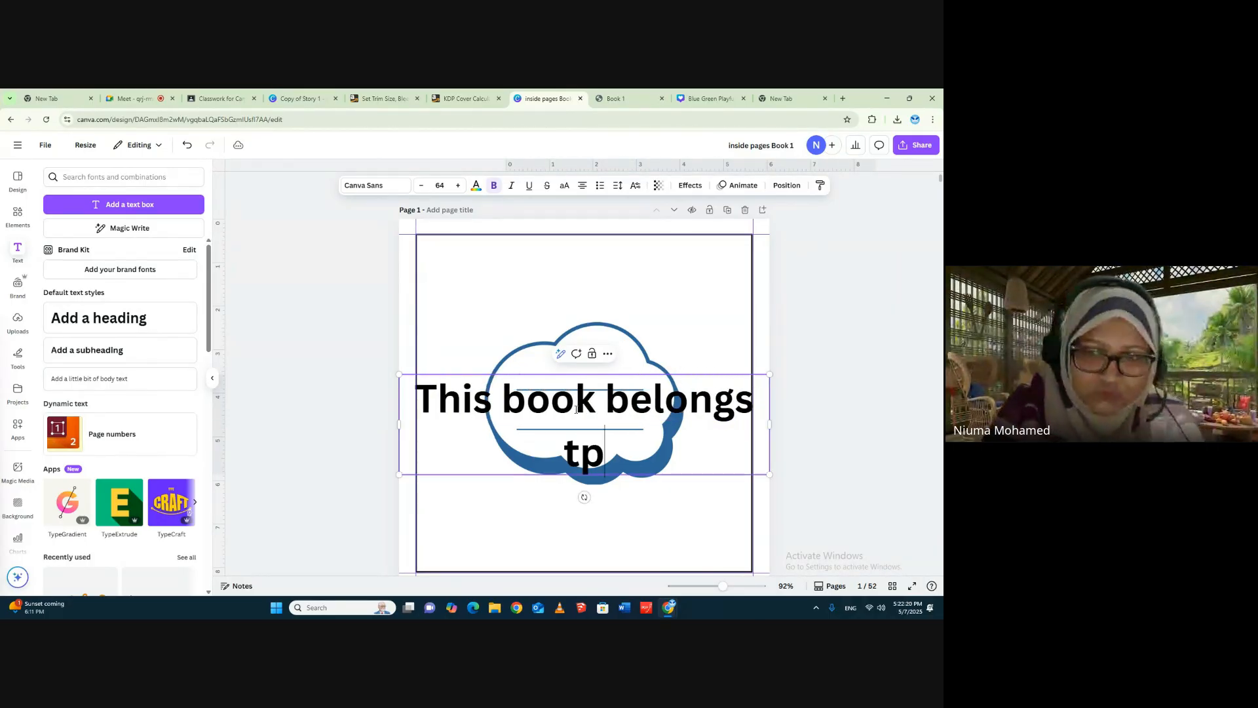
{"action": "key", "text": "BackSpace"}
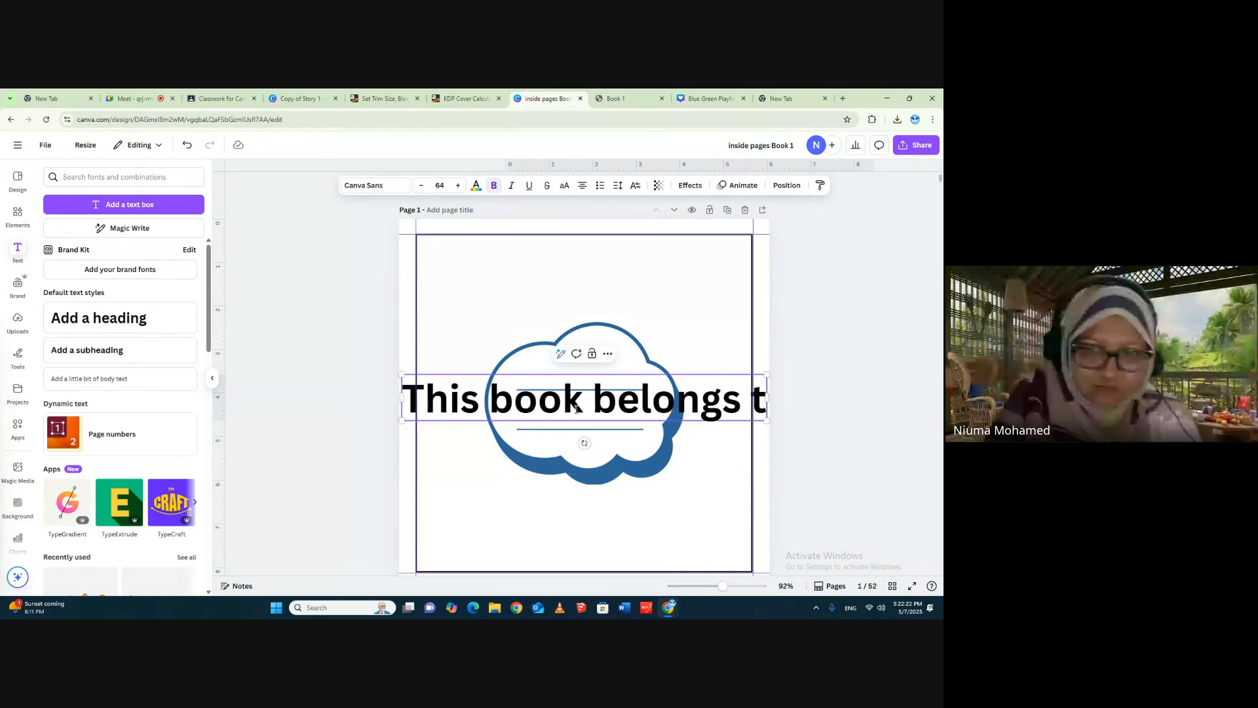
{"action": "type", "text": "0"}
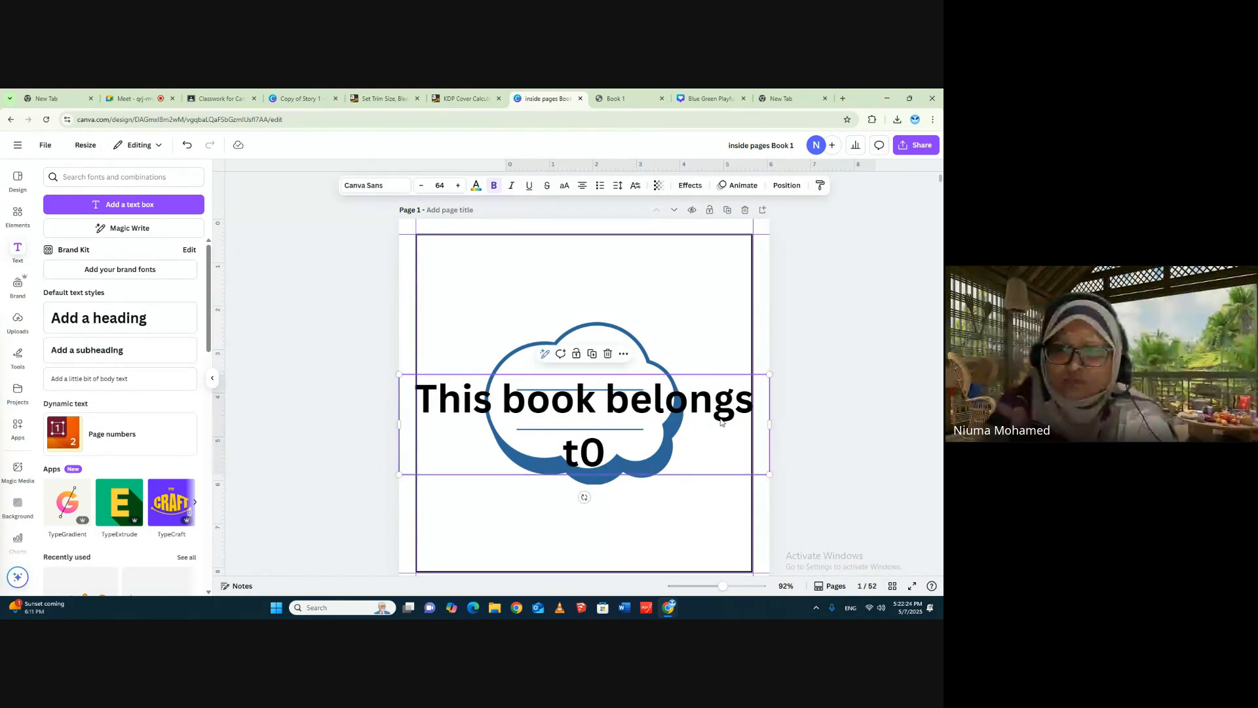
- Move the heading above the cloud label and reduce its font size to 47 so it fits on one line inside the border
{"action": "left_click_drag", "start_coordinate": [582, 494], "coordinate": [590, 370]}
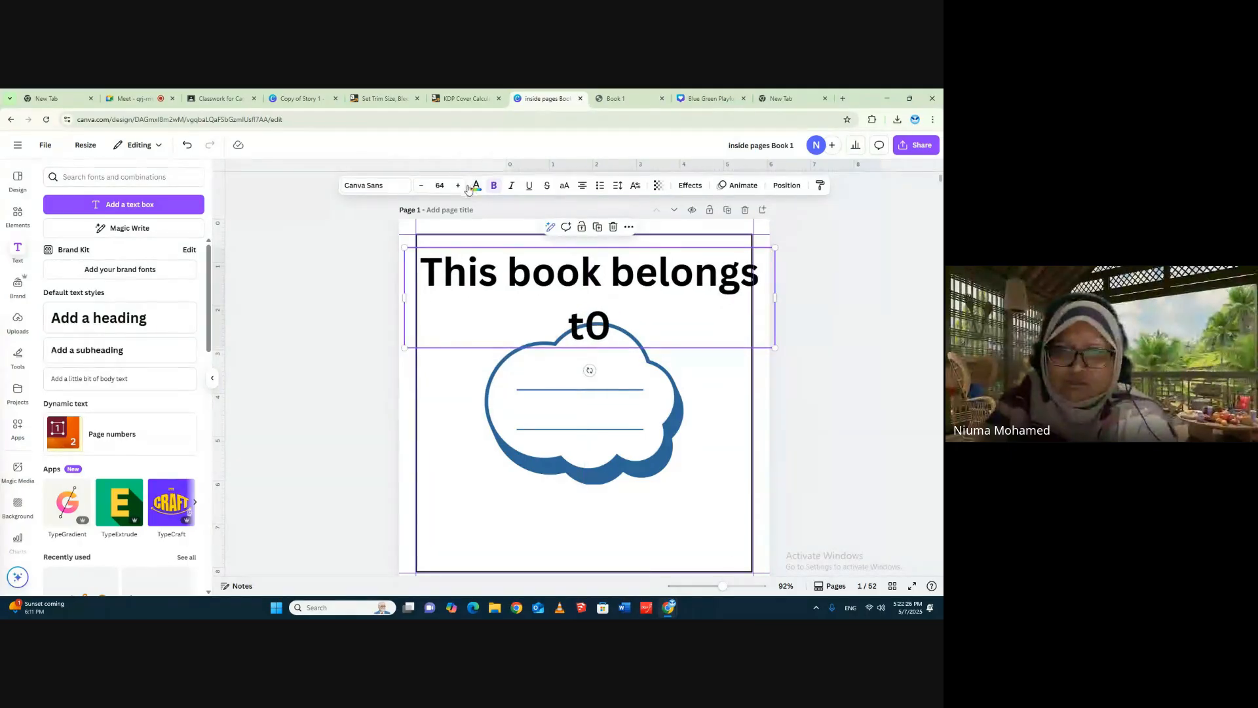
{"action": "left_click", "coordinate": [421, 190]}
{"action": "left_click", "coordinate": [421, 189]}
{"action": "left_click", "coordinate": [422, 190]}
{"action": "left_click", "coordinate": [421, 190]}
{"action": "left_click", "coordinate": [421, 190]}
{"action": "left_click", "coordinate": [421, 189]}
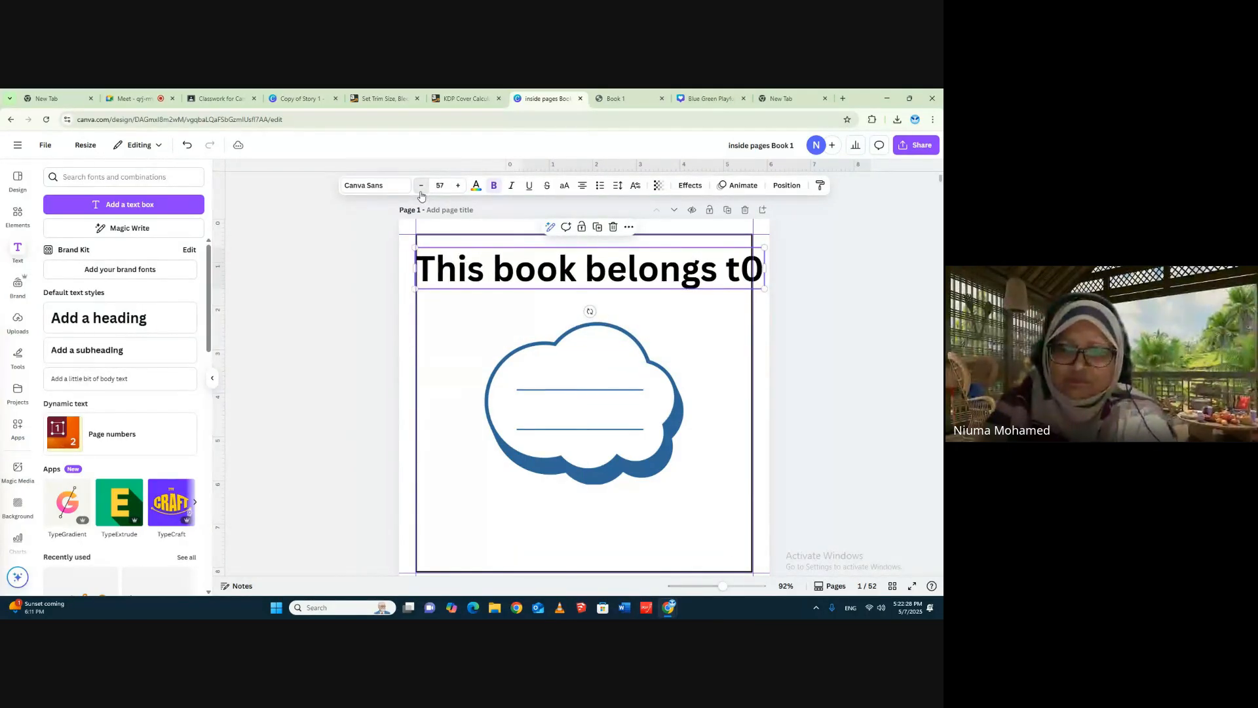
{"action": "left_click", "coordinate": [421, 189]}
{"action": "left_click", "coordinate": [421, 189]}
{"action": "left_click", "coordinate": [421, 190]}
{"action": "left_click", "coordinate": [422, 189]}
{"action": "left_click", "coordinate": [421, 190]}
{"action": "left_click", "coordinate": [421, 189]}
{"action": "left_click", "coordinate": [421, 189]}
{"action": "left_click", "coordinate": [421, 189]}
{"action": "left_click", "coordinate": [421, 189]}
{"action": "left_click", "coordinate": [421, 189]}
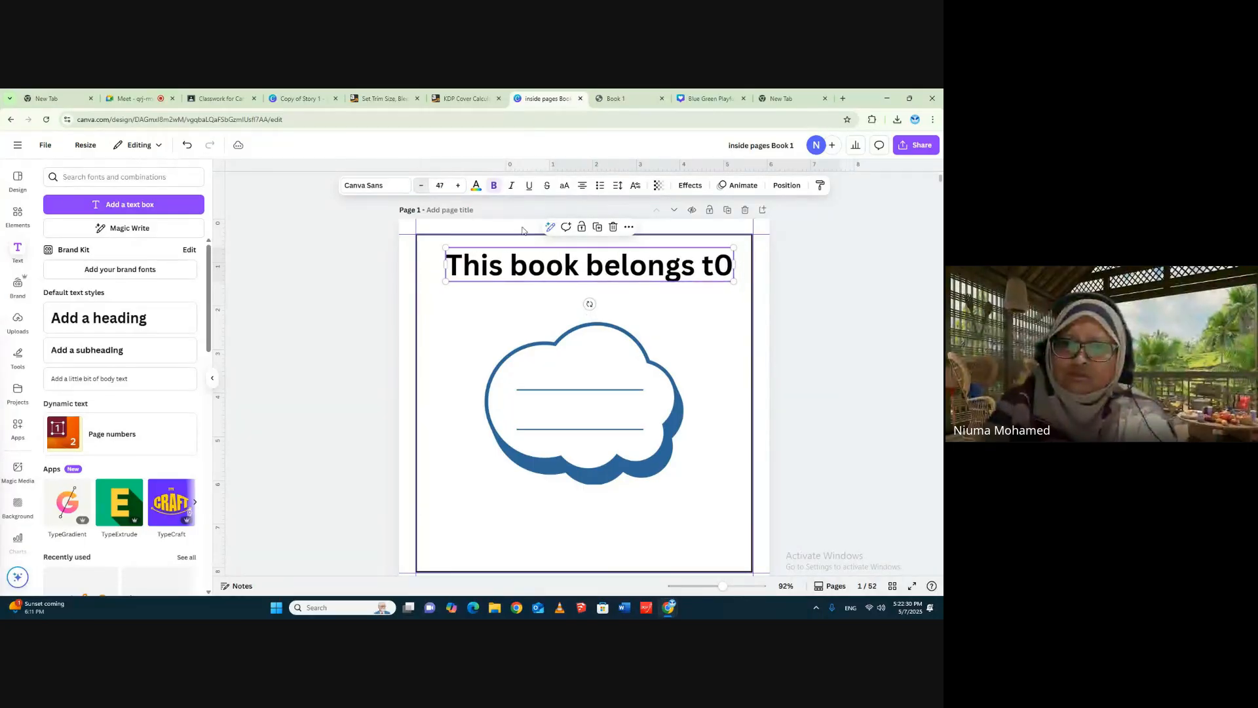
- Correct the heading's last word to "to" and open the font choices for the whole heading text
{"action": "left_click", "coordinate": [716, 264]}
{"action": "left_click_drag", "start_coordinate": [714, 266], "coordinate": [733, 265]}
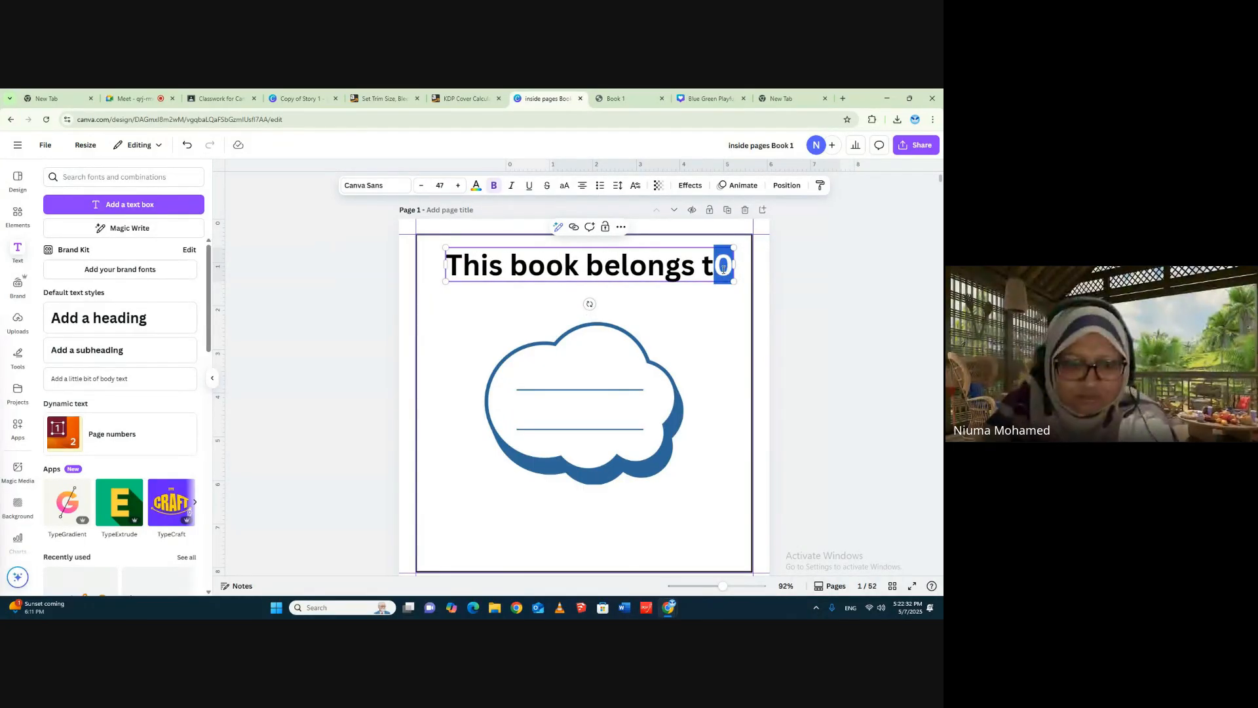
{"action": "type", "text": "o"}
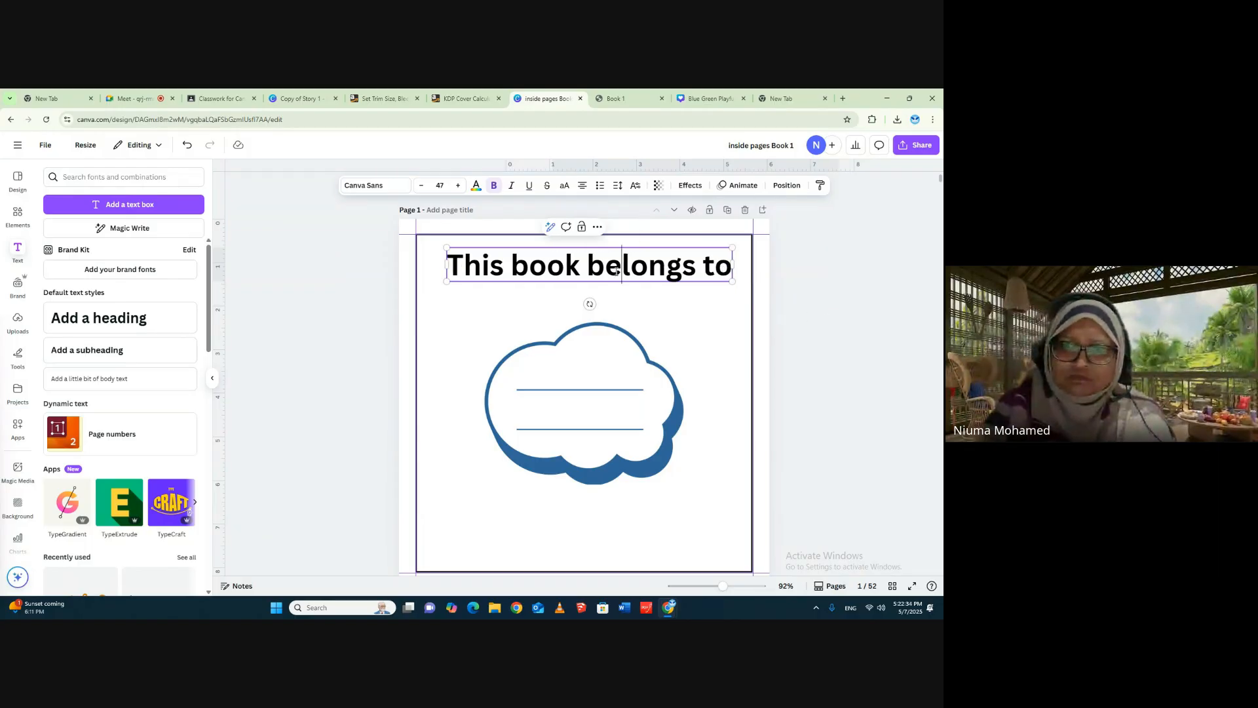
{"action": "key", "text": "ctrl+a"}
{"action": "left_click", "coordinate": [371, 188]}
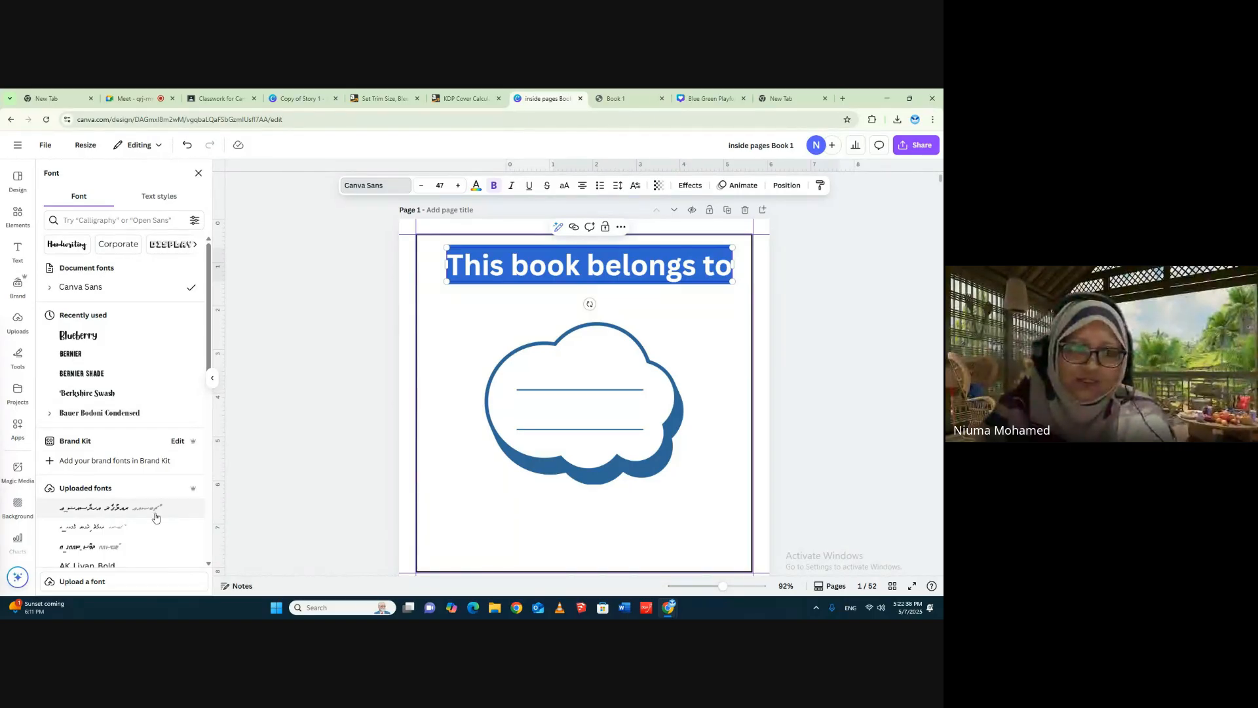
- Switch to the blank browser tab and search Google for "best fonts for kids stories"
{"action": "left_click", "coordinate": [792, 99]}
{"action": "left_click", "coordinate": [408, 273]}
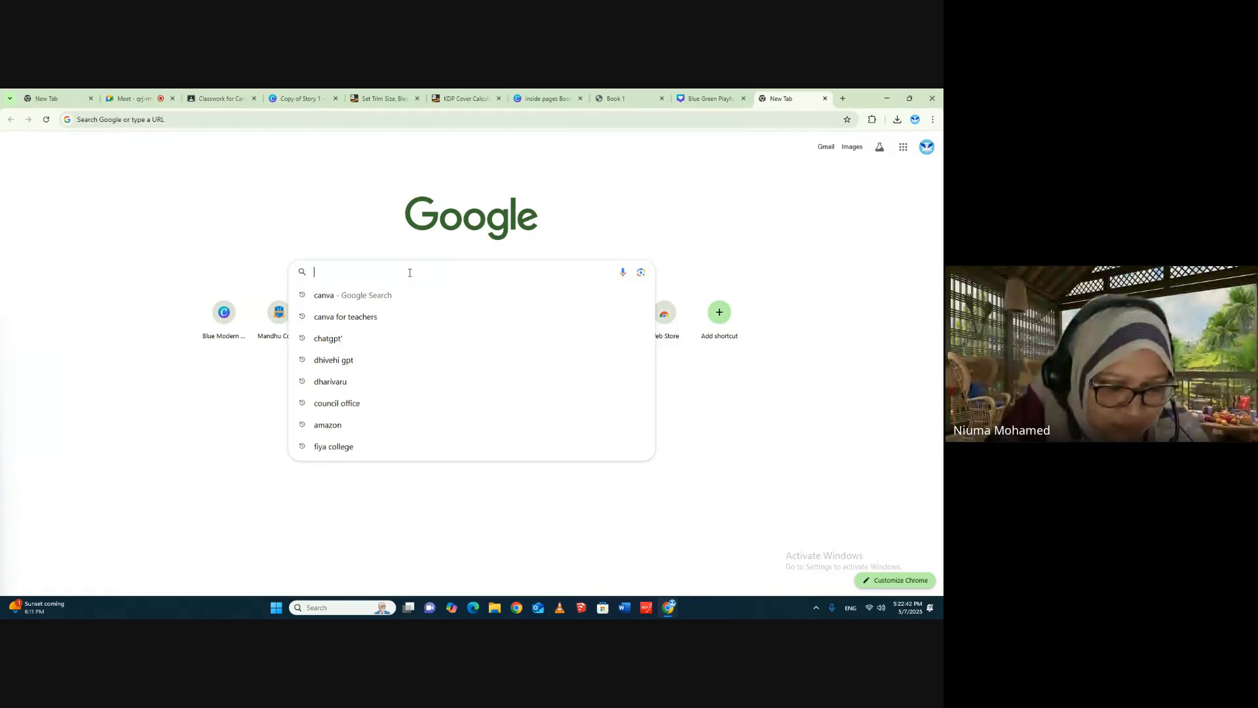
{"action": "type", "text": "bes"}
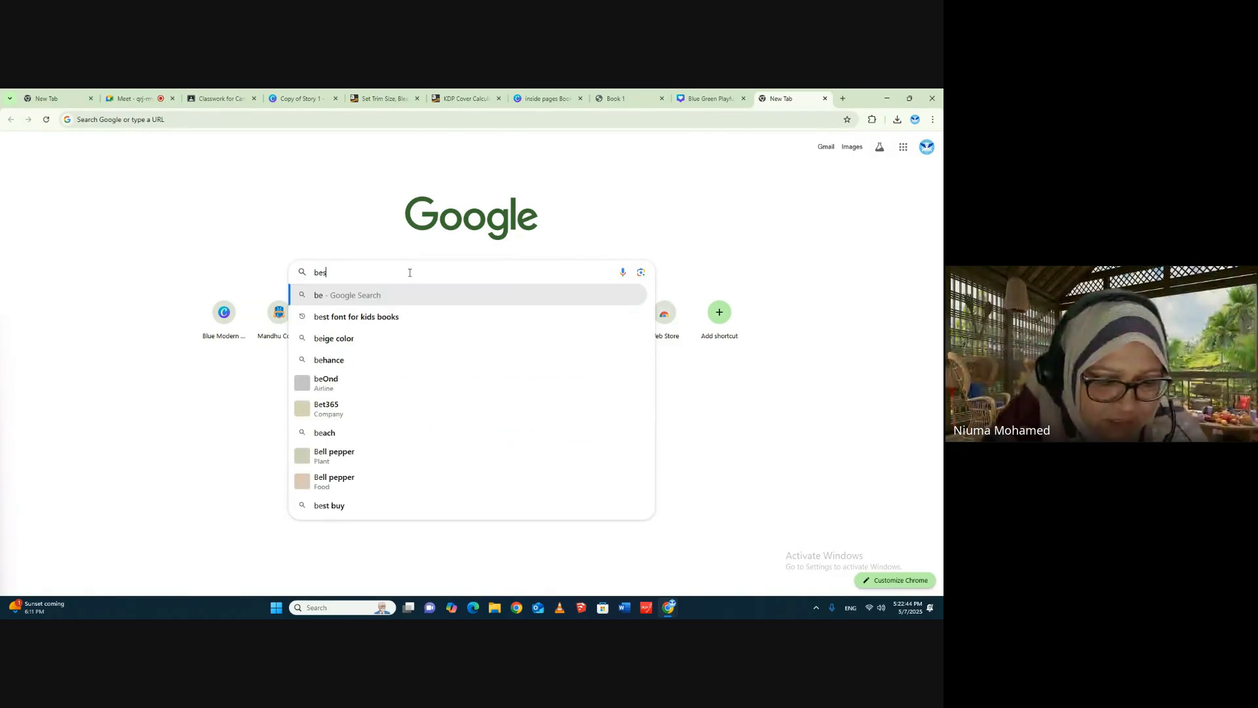
{"action": "type", "text": "t fonts"}
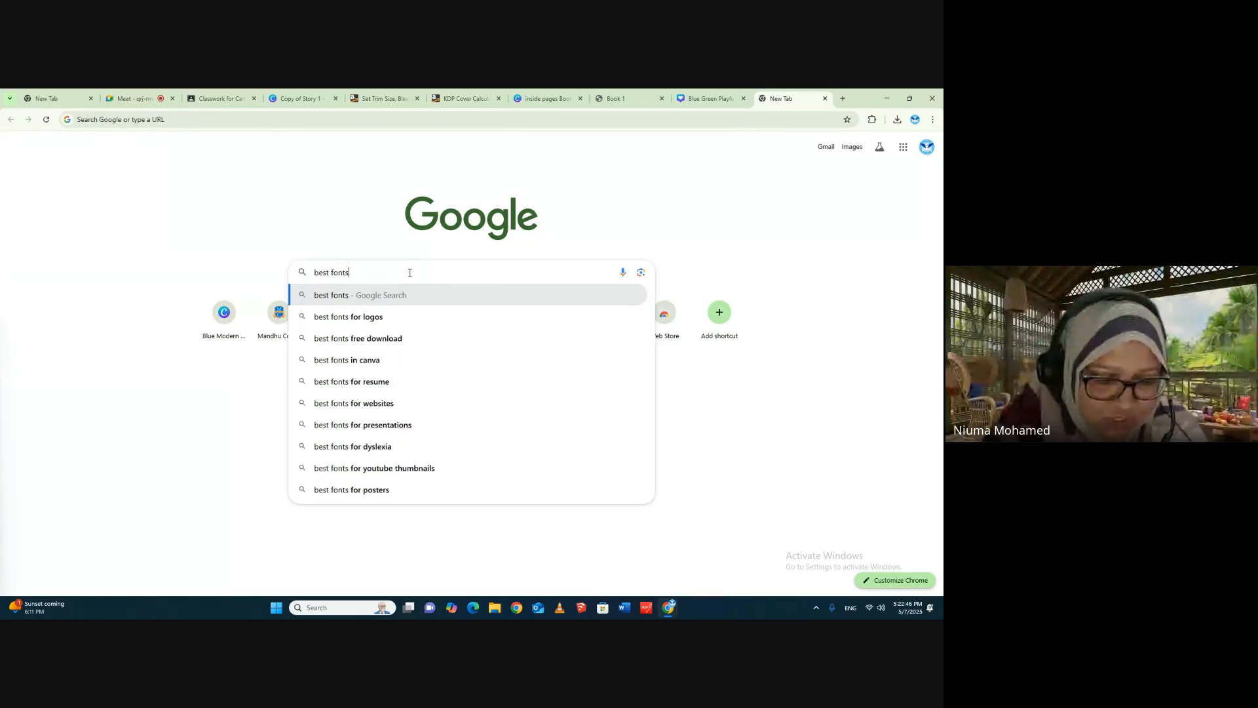
{"action": "type", "text": " for kis"}
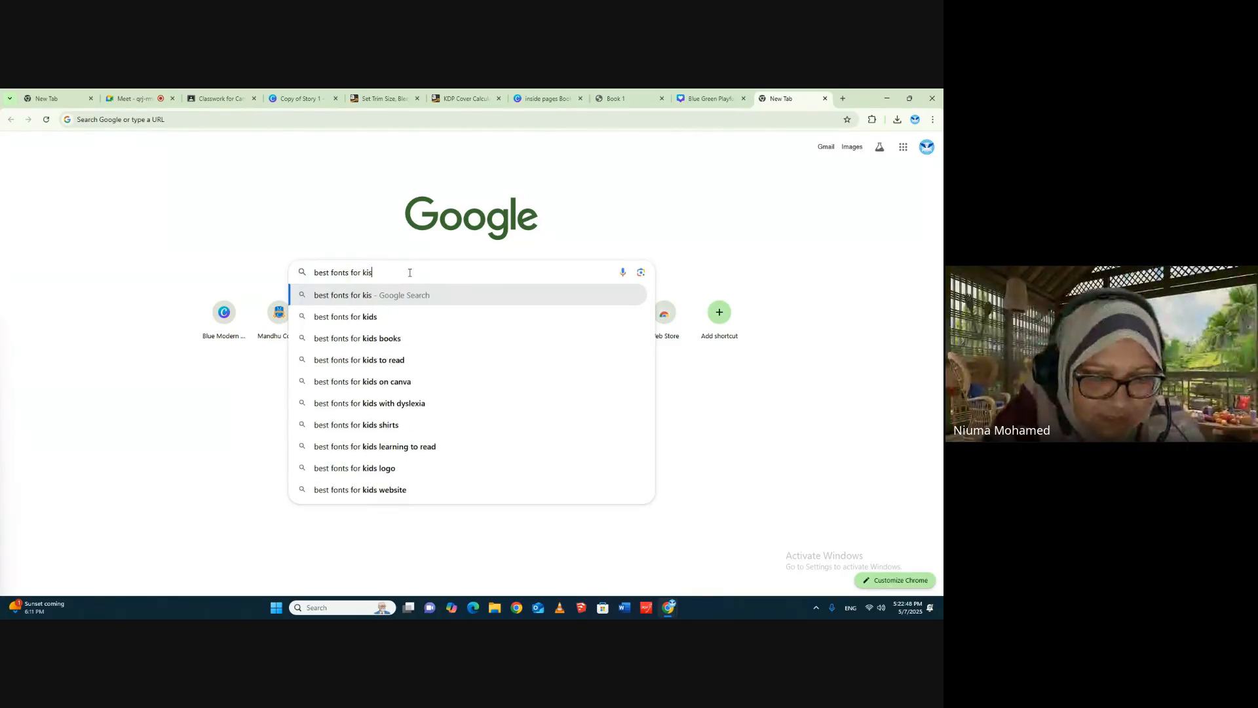
{"action": "key", "text": "BackSpace"}
{"action": "key", "text": "BackSpace"}
{"action": "type", "text": "d"}
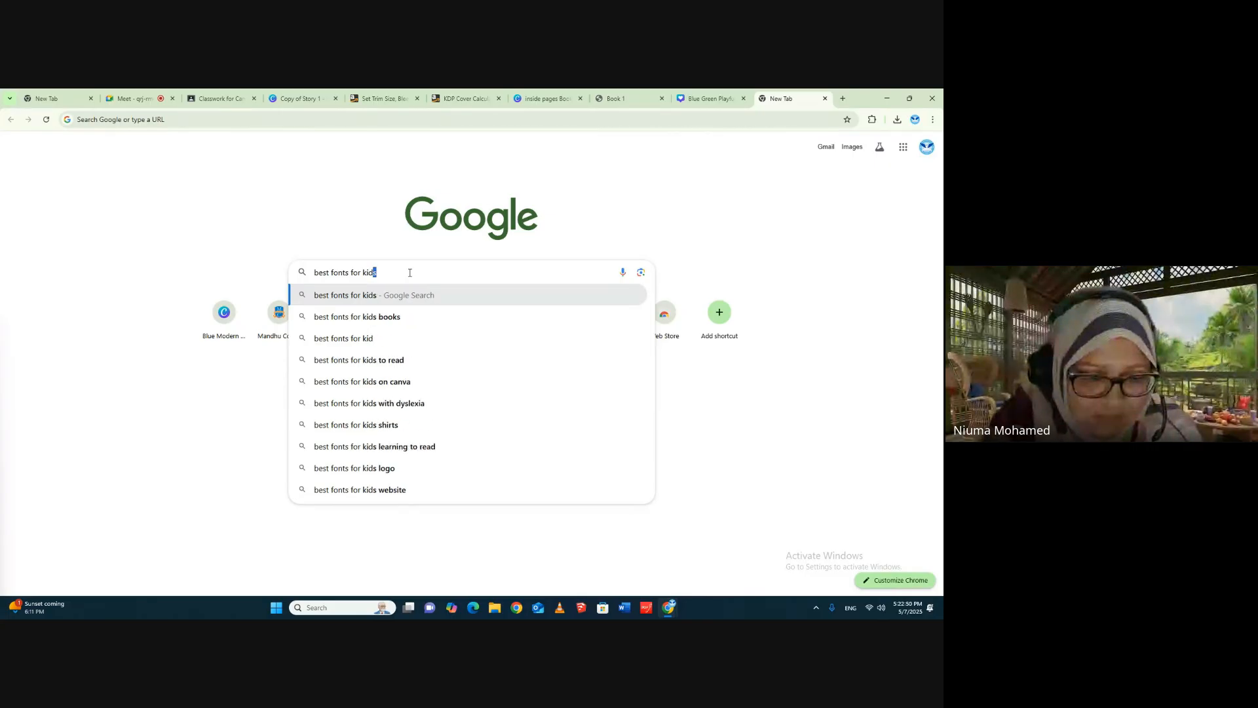
{"action": "type", "text": "s stories"}
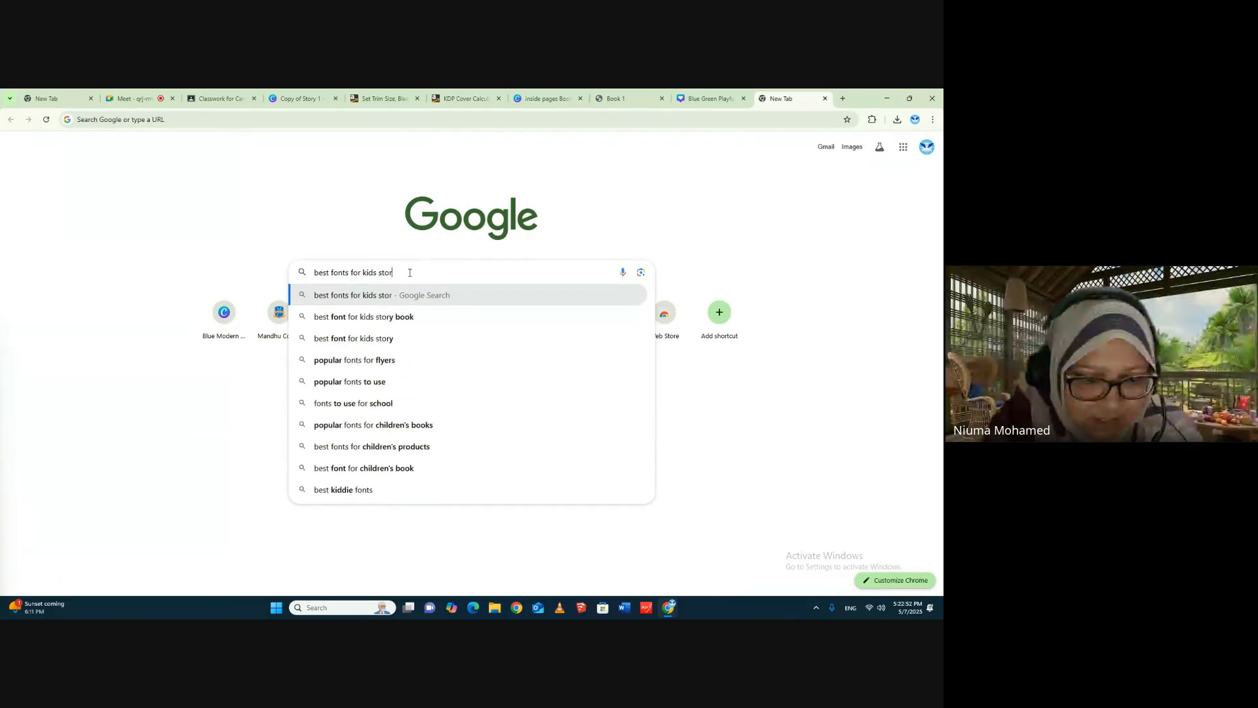
{"action": "key", "text": "Return"}
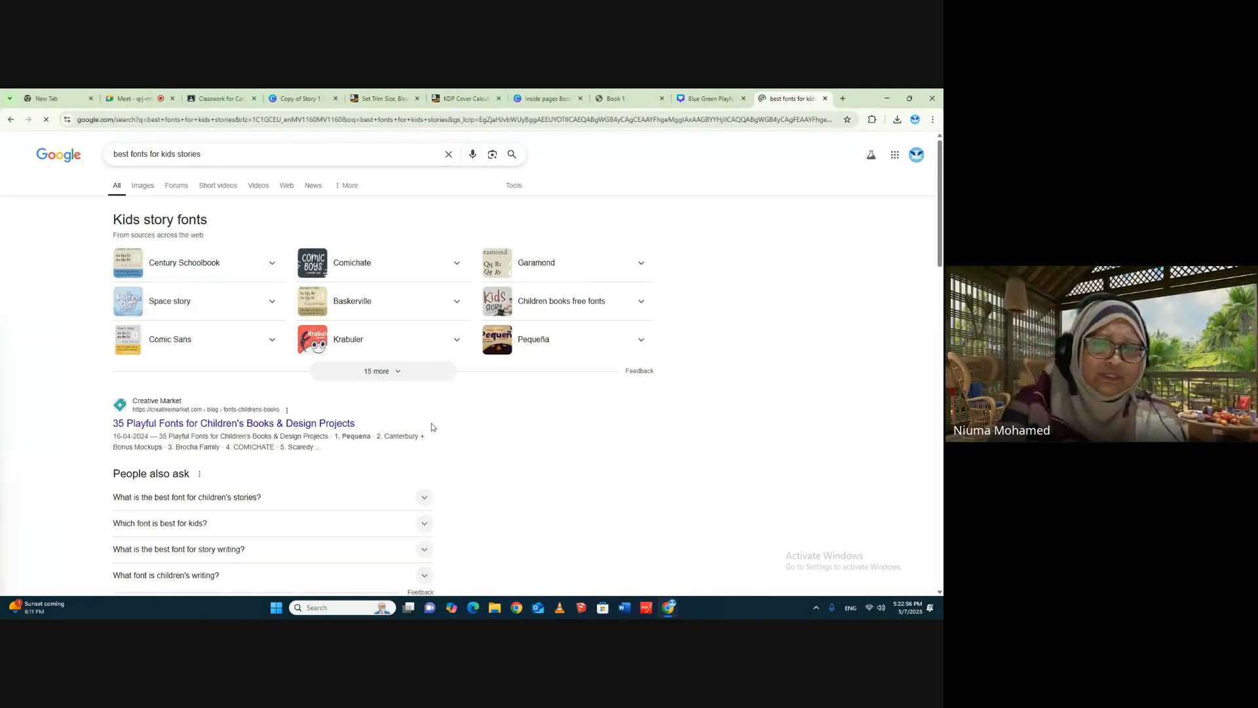
- Examine the search results and the answer on the best font for children's stories for recommendations, and return to the Book 1 interior design
{"action": "scroll", "coordinate": [224, 361], "scroll_direction": "down", "scroll_amount": 3}
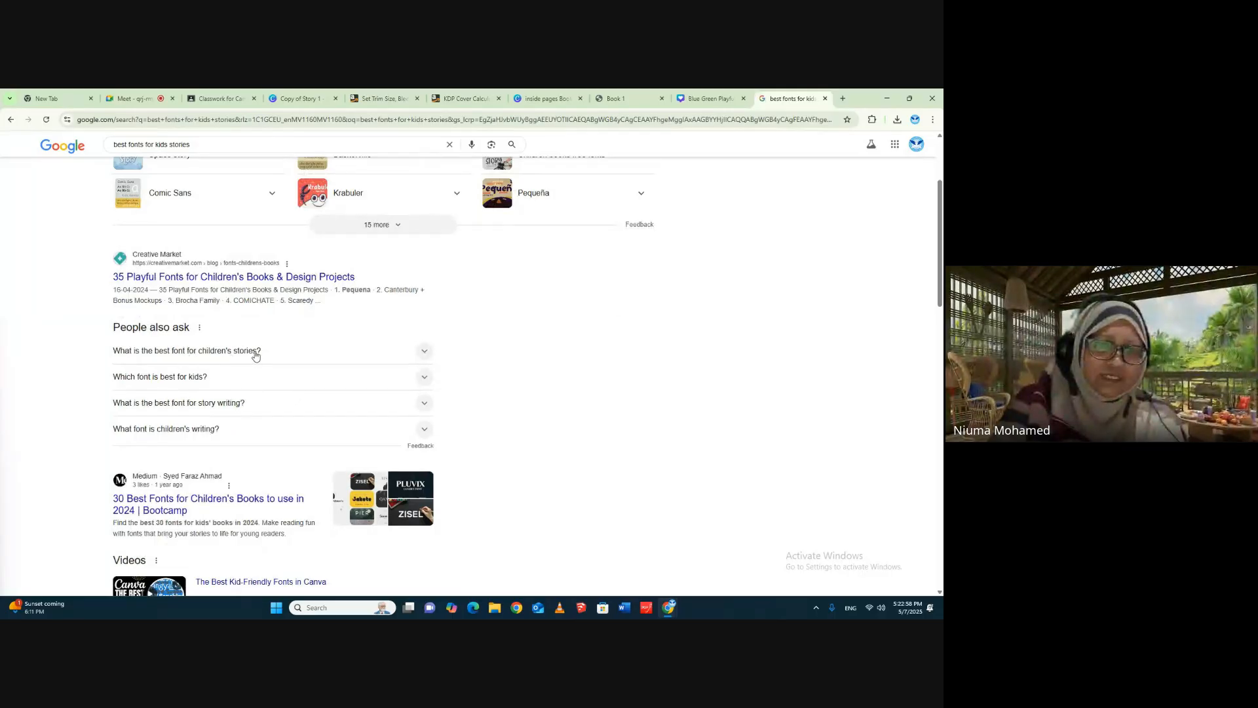
{"action": "left_click", "coordinate": [255, 354]}
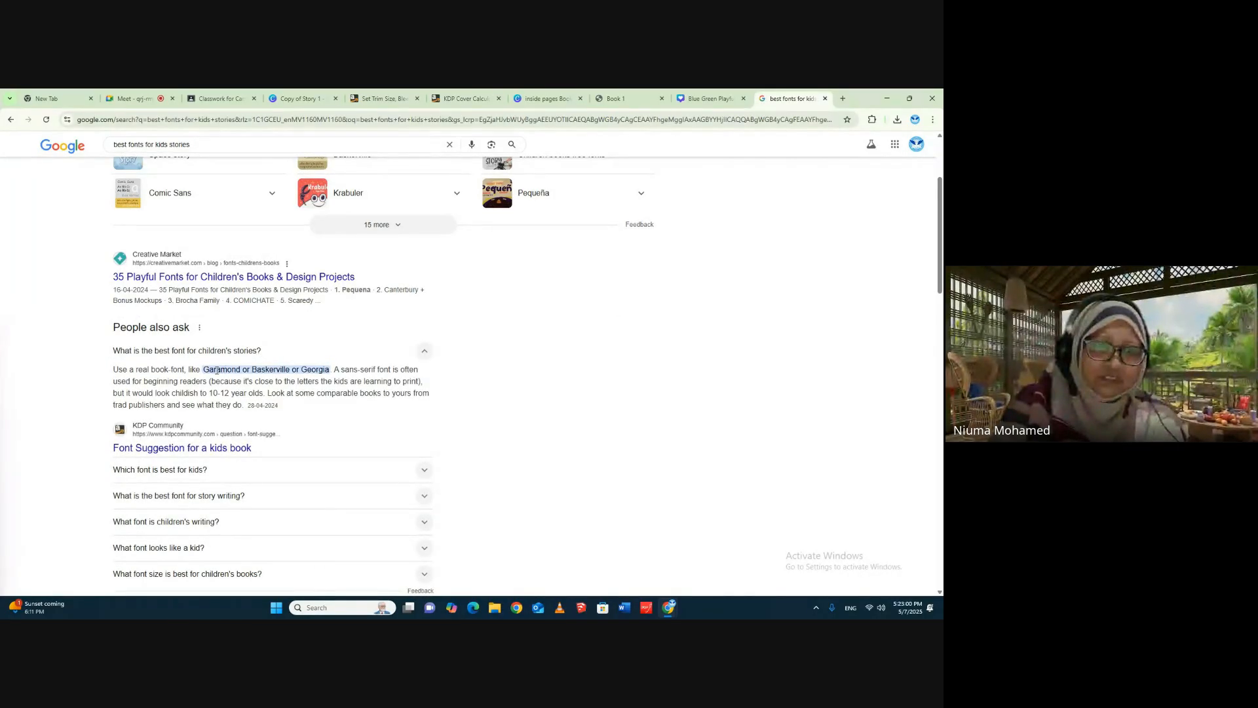
{"action": "scroll", "coordinate": [475, 251], "scroll_direction": "up", "scroll_amount": 3}
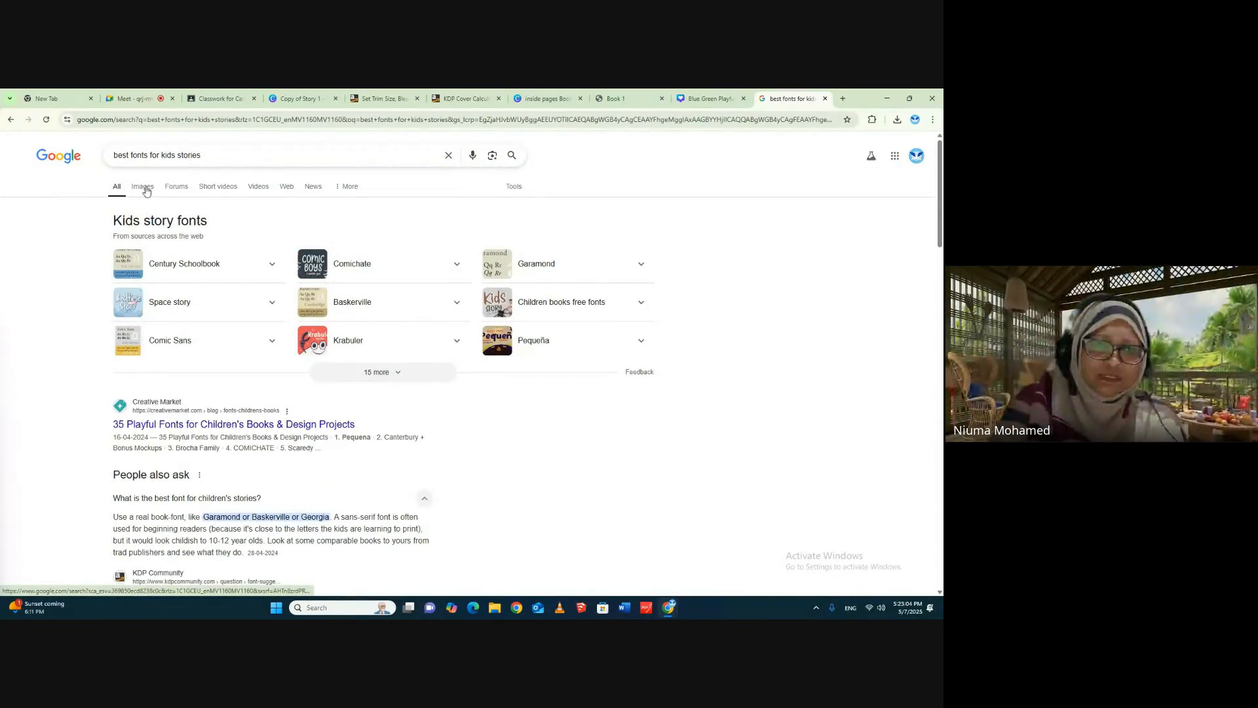
{"action": "scroll", "coordinate": [312, 407], "scroll_direction": "down", "scroll_amount": 6}
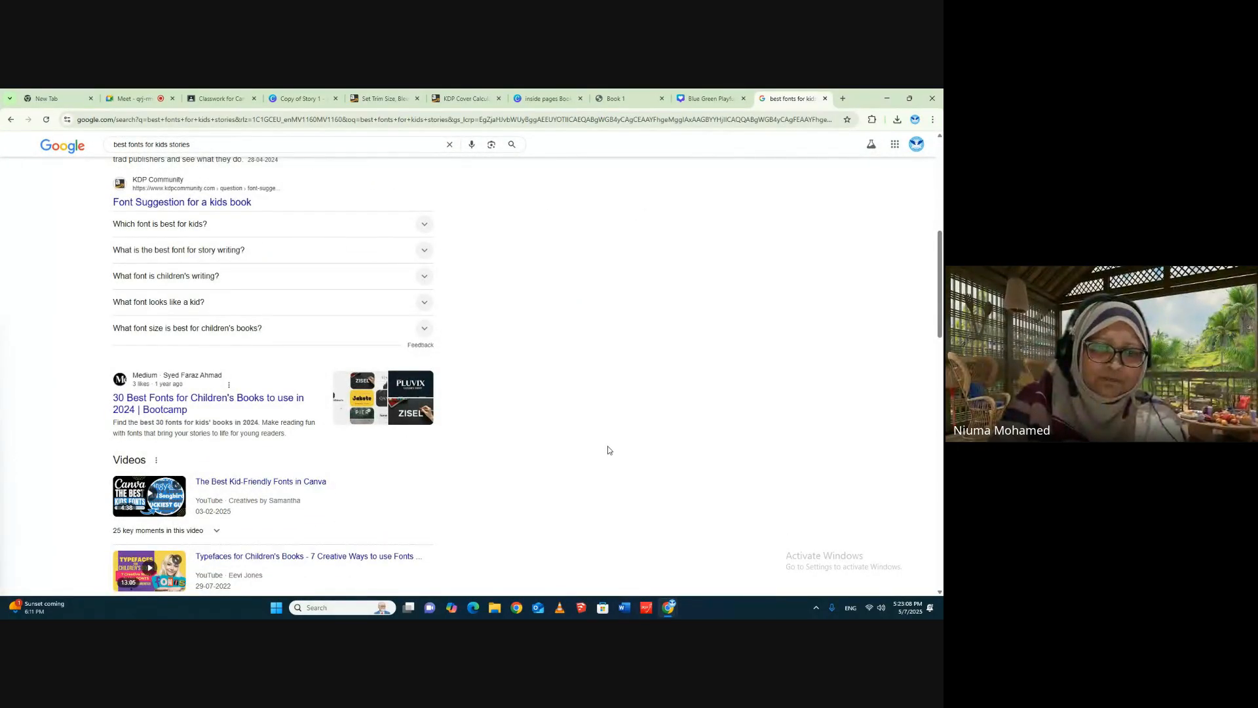
{"action": "scroll", "coordinate": [608, 450], "scroll_direction": "down", "scroll_amount": 4}
{"action": "scroll", "coordinate": [603, 447], "scroll_direction": "down", "scroll_amount": 2}
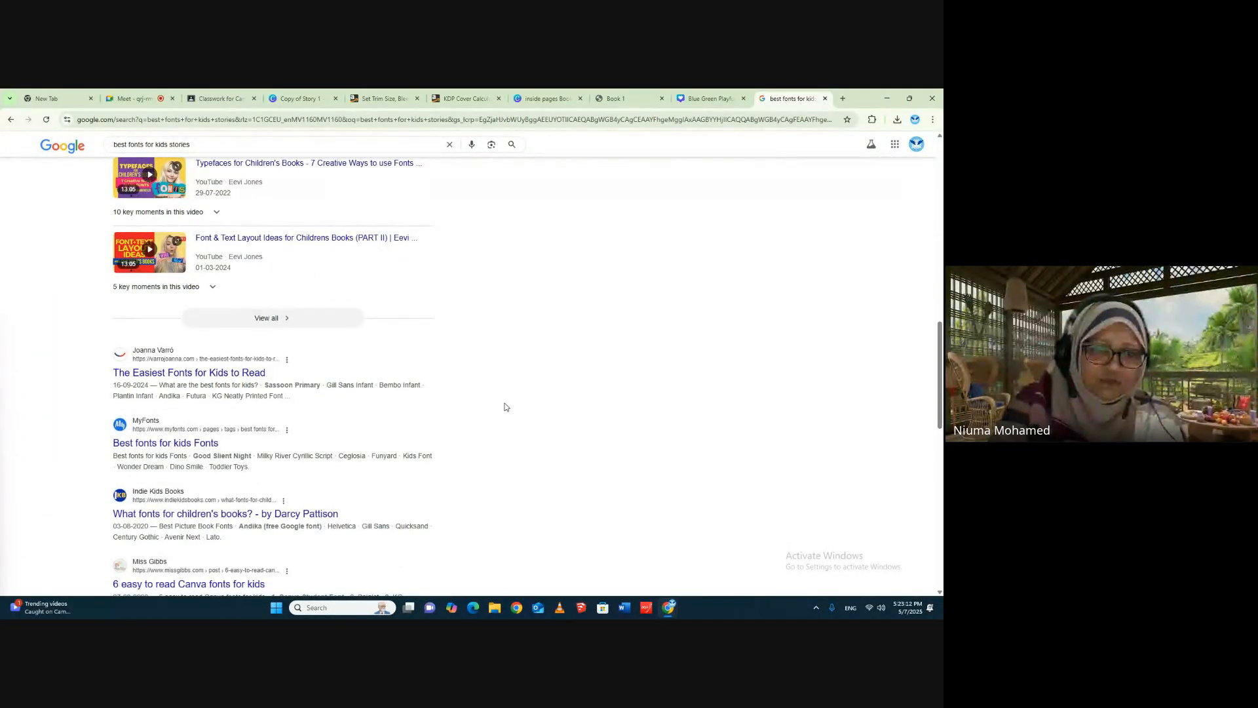
{"action": "scroll", "coordinate": [498, 446], "scroll_direction": "up", "scroll_amount": 8}
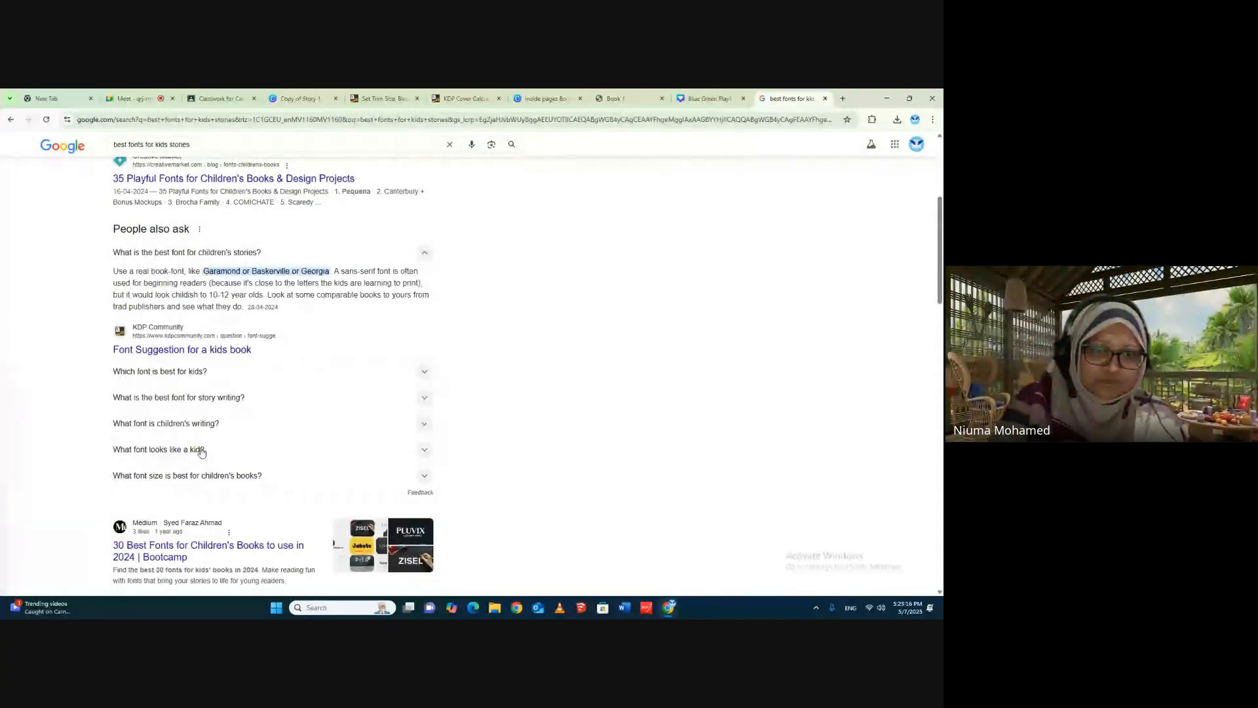
{"action": "left_click", "coordinate": [201, 450]}
{"action": "scroll", "coordinate": [534, 470], "scroll_direction": "up", "scroll_amount": 2}
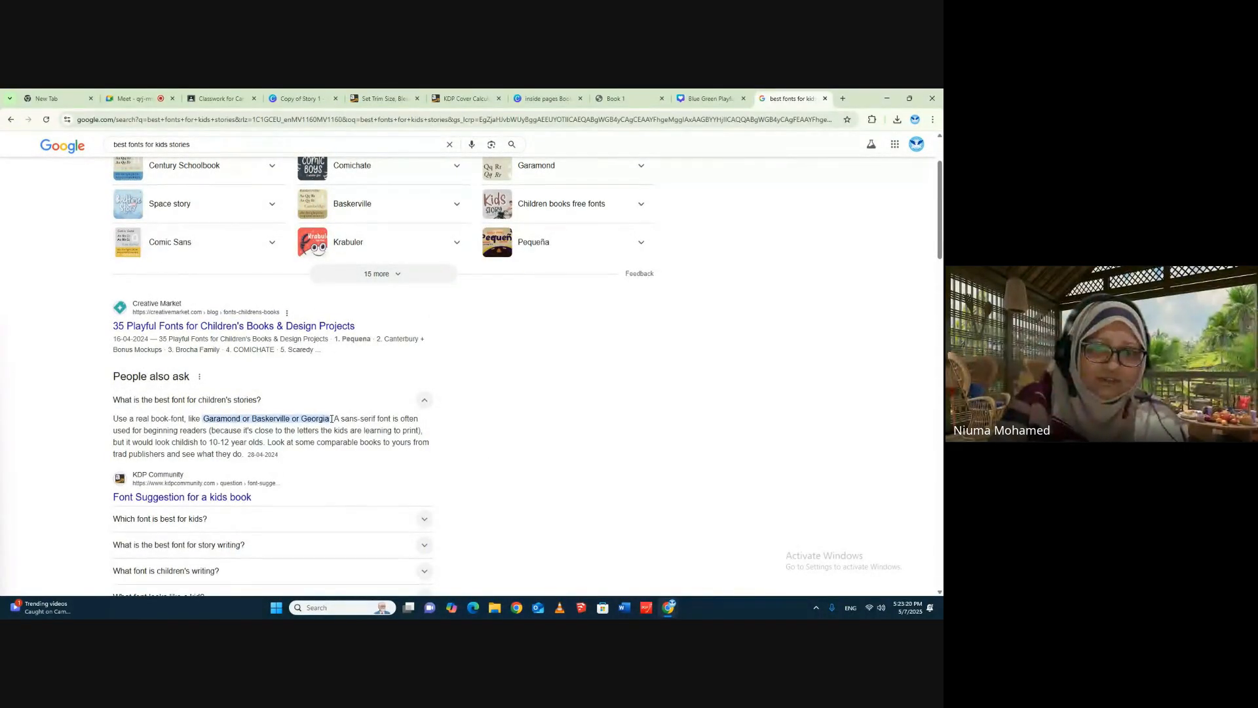
{"action": "left_click_drag", "start_coordinate": [331, 418], "coordinate": [301, 419]}
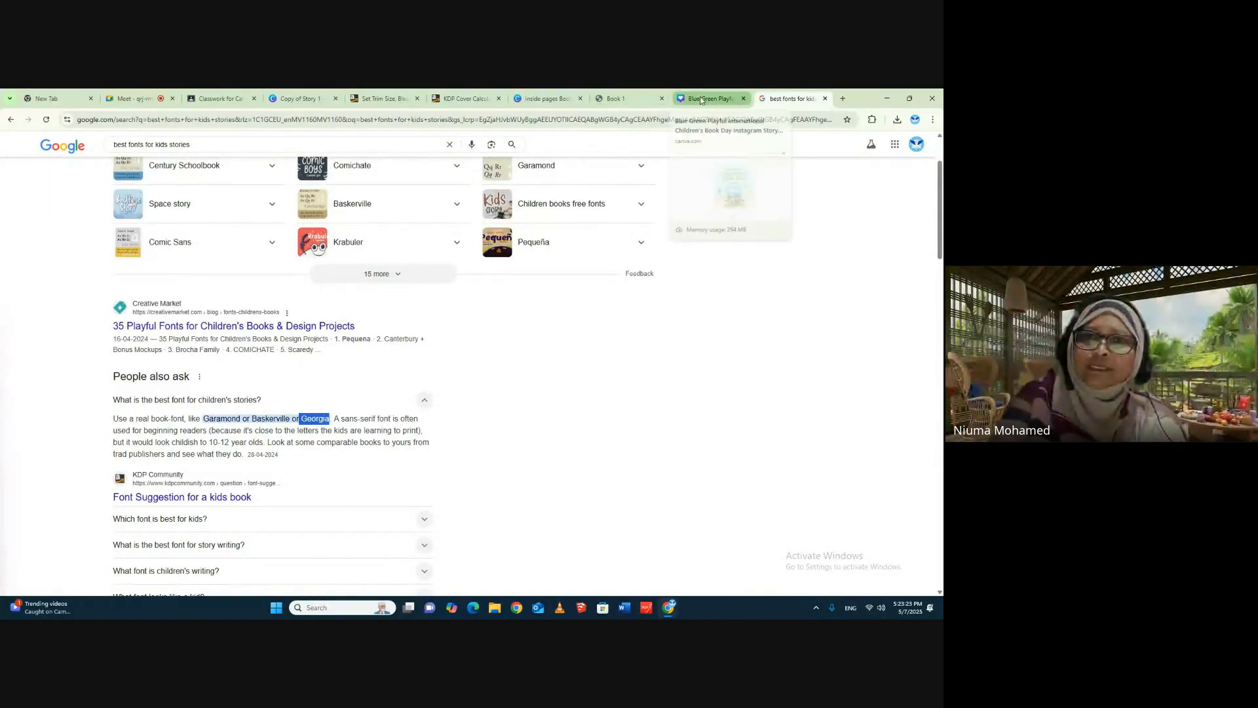
{"action": "left_click", "coordinate": [543, 99]}
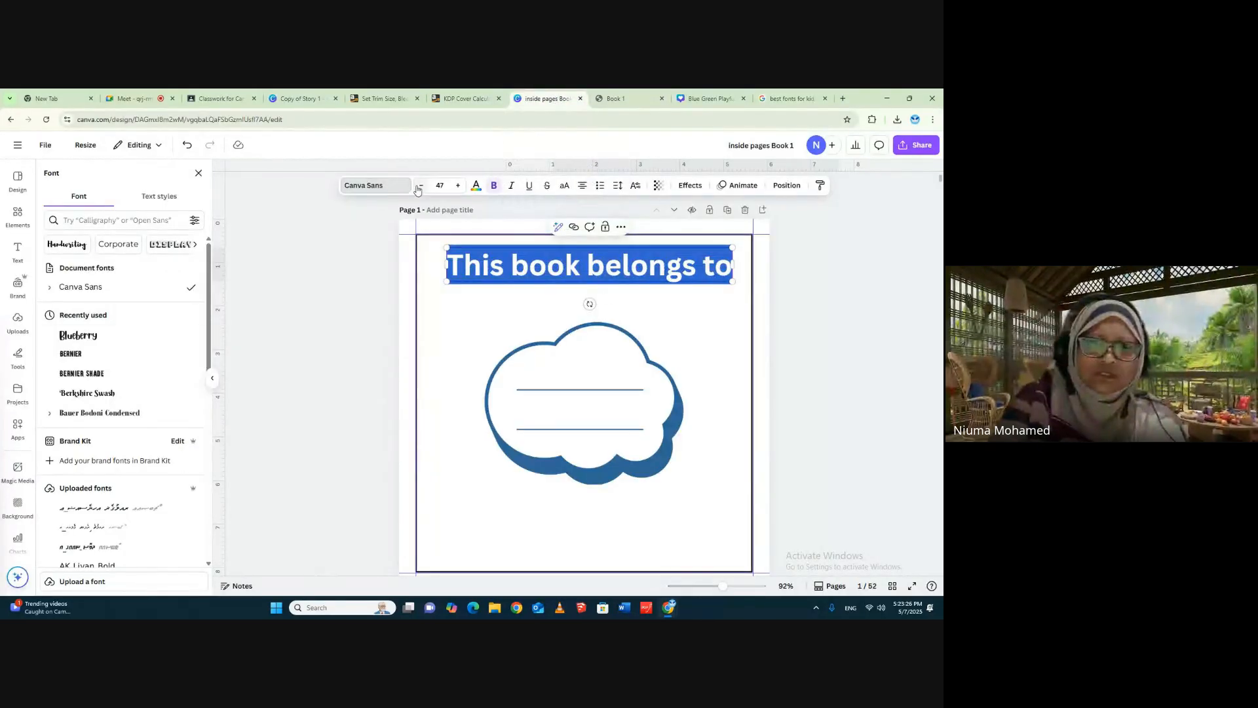
- Search the text options for "georgia" and try to apply the Georgia Pro font to the heading
{"action": "left_click", "coordinate": [367, 187]}
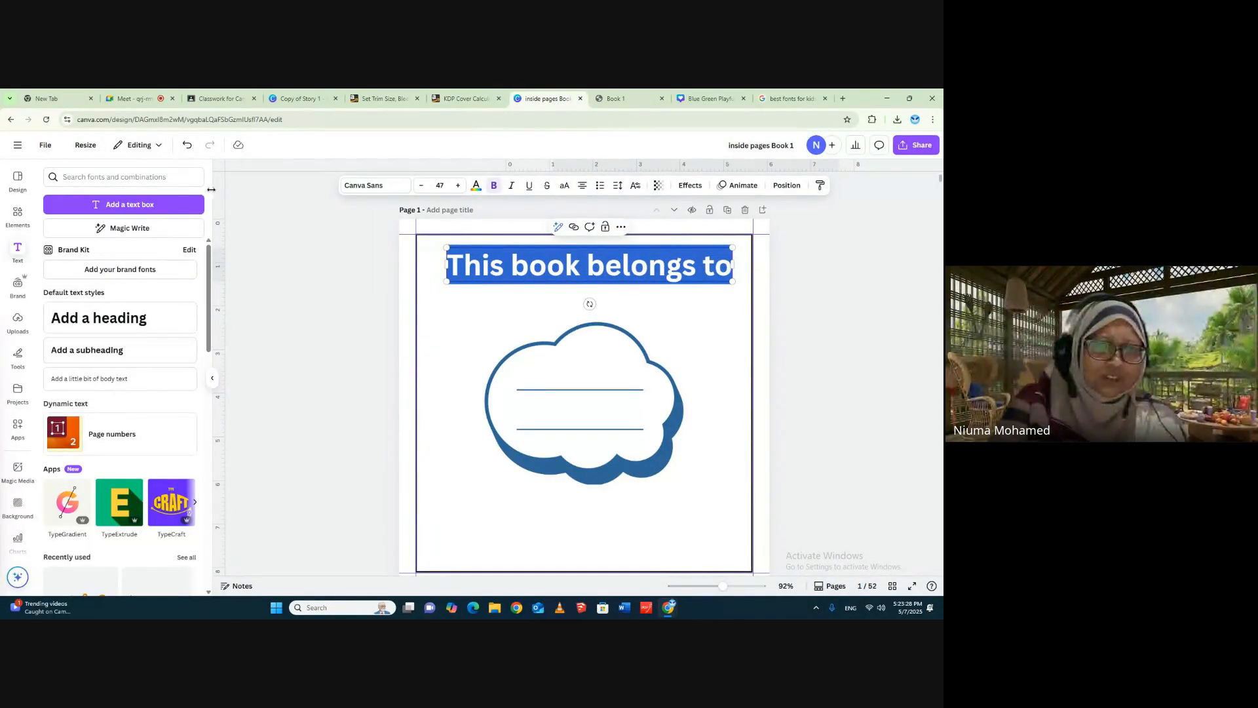
{"action": "left_click", "coordinate": [125, 178]}
{"action": "type", "text": "g"}
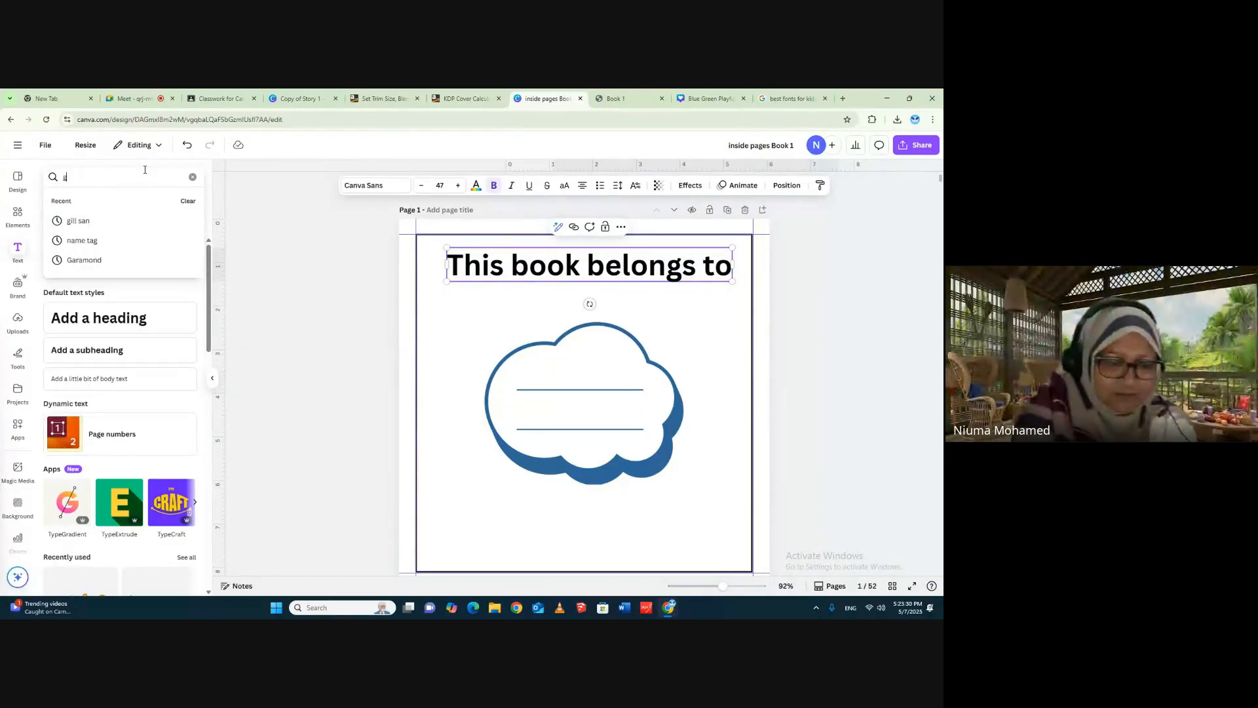
{"action": "type", "text": "eorgia"}
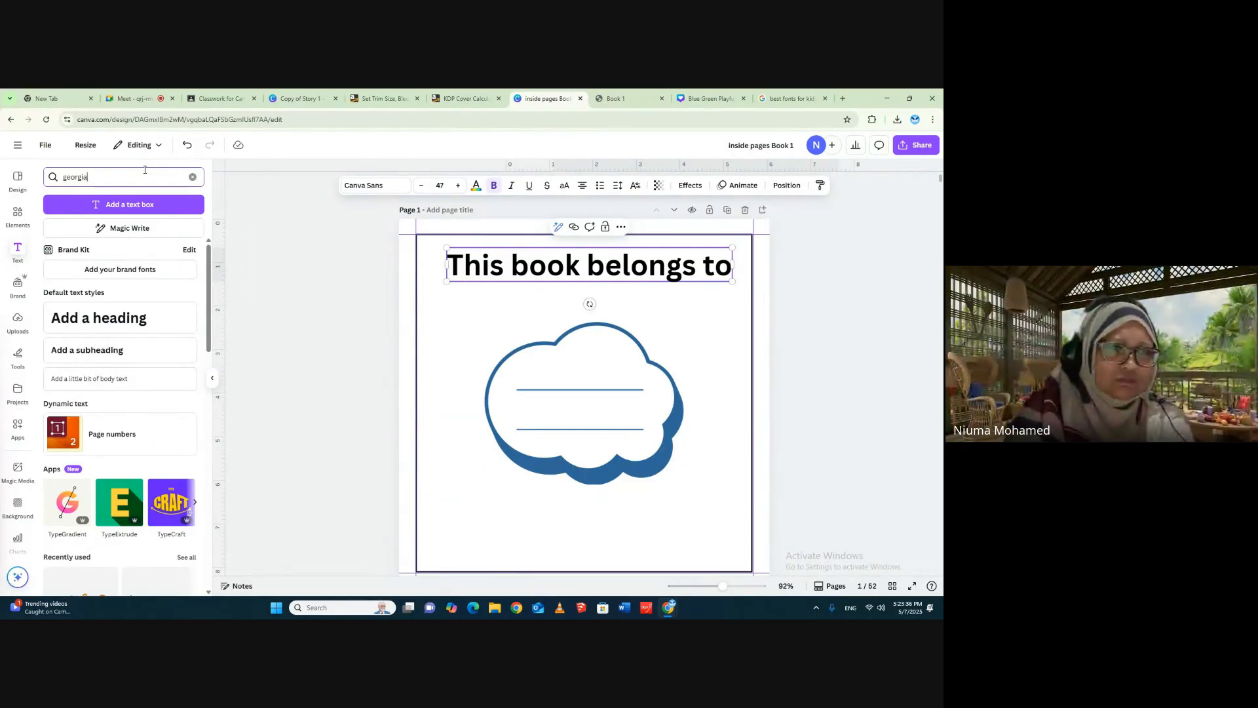
{"action": "key", "text": "Return"}
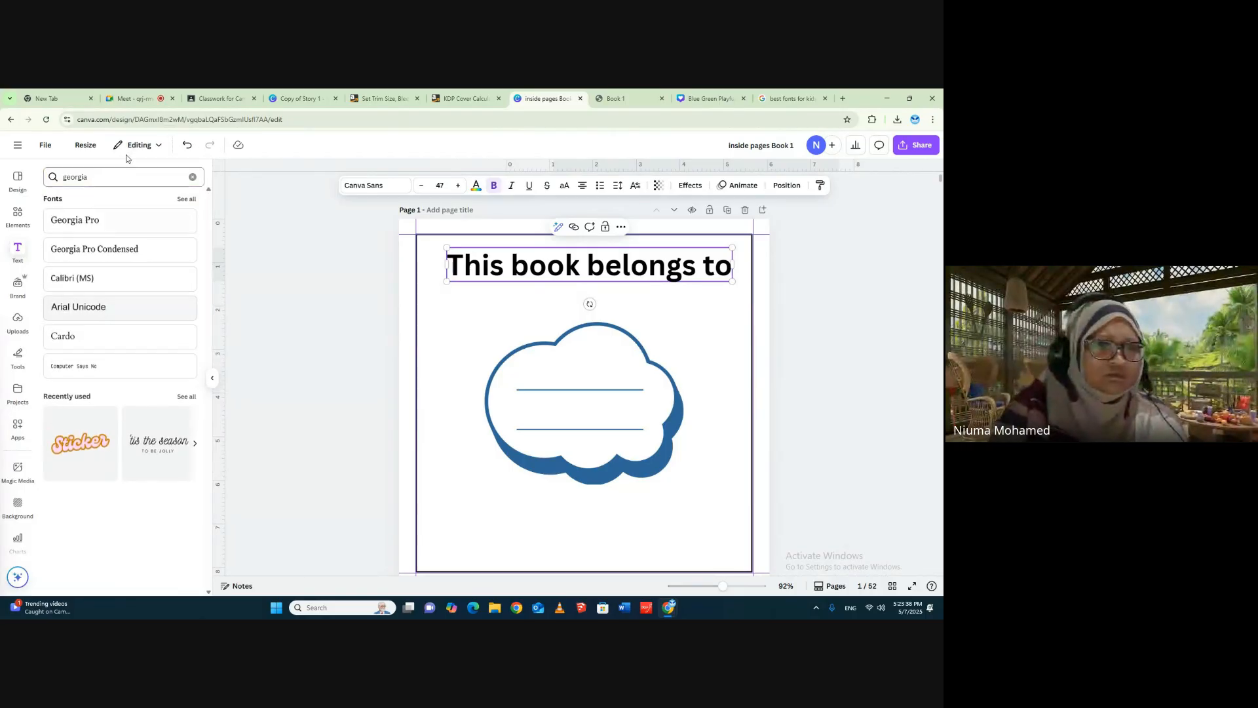
{"action": "left_click", "coordinate": [78, 220]}
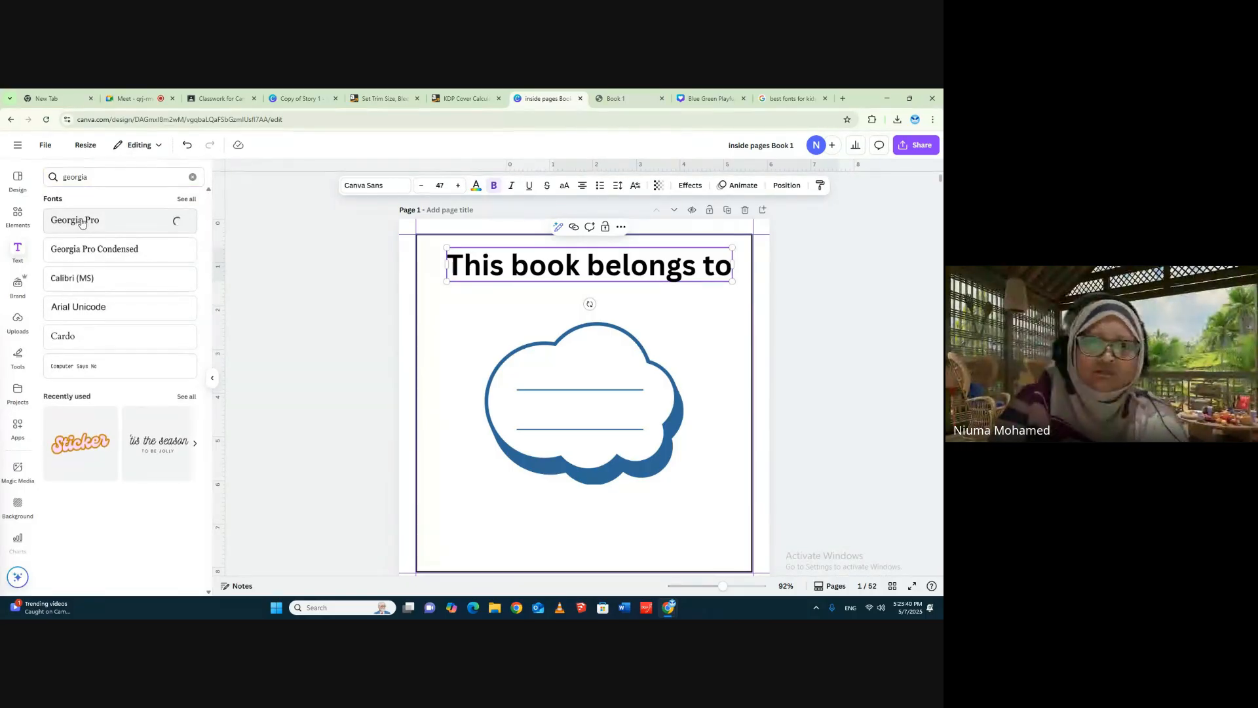
- Delete the stray Georgia Pro text box just below the heading
{"action": "double_click", "coordinate": [599, 280]}
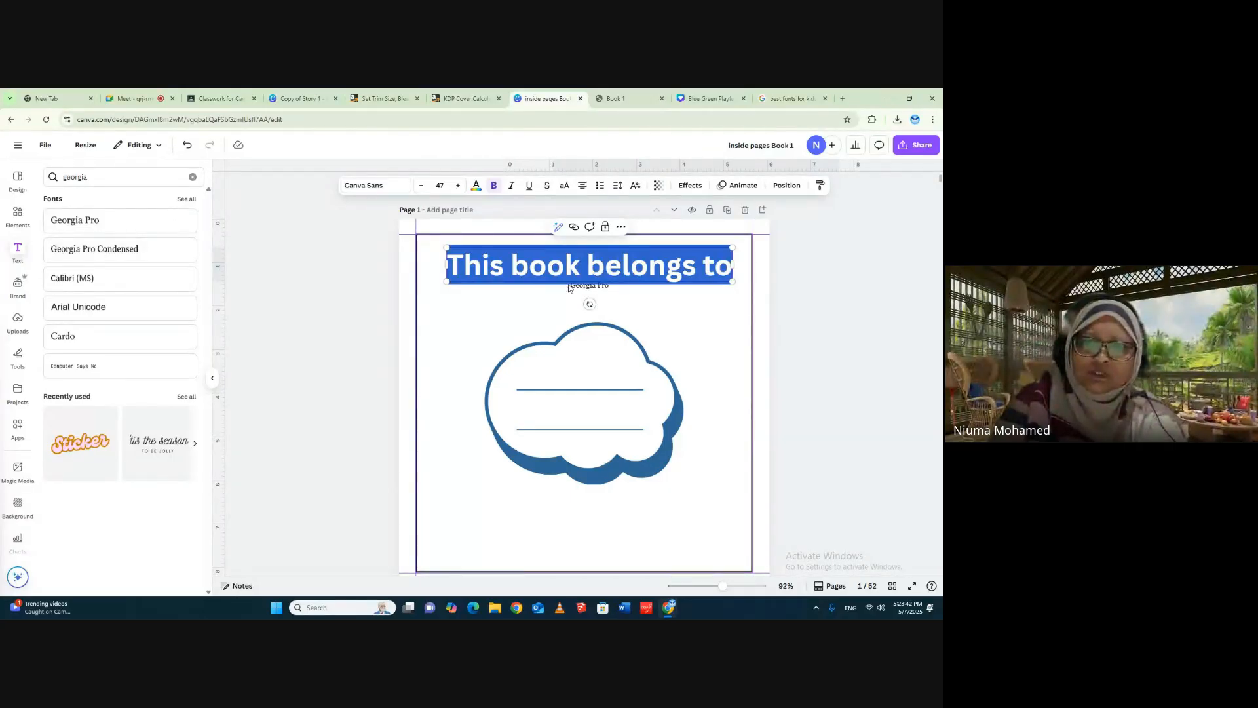
{"action": "left_click", "coordinate": [879, 281]}
{"action": "left_click", "coordinate": [597, 287]}
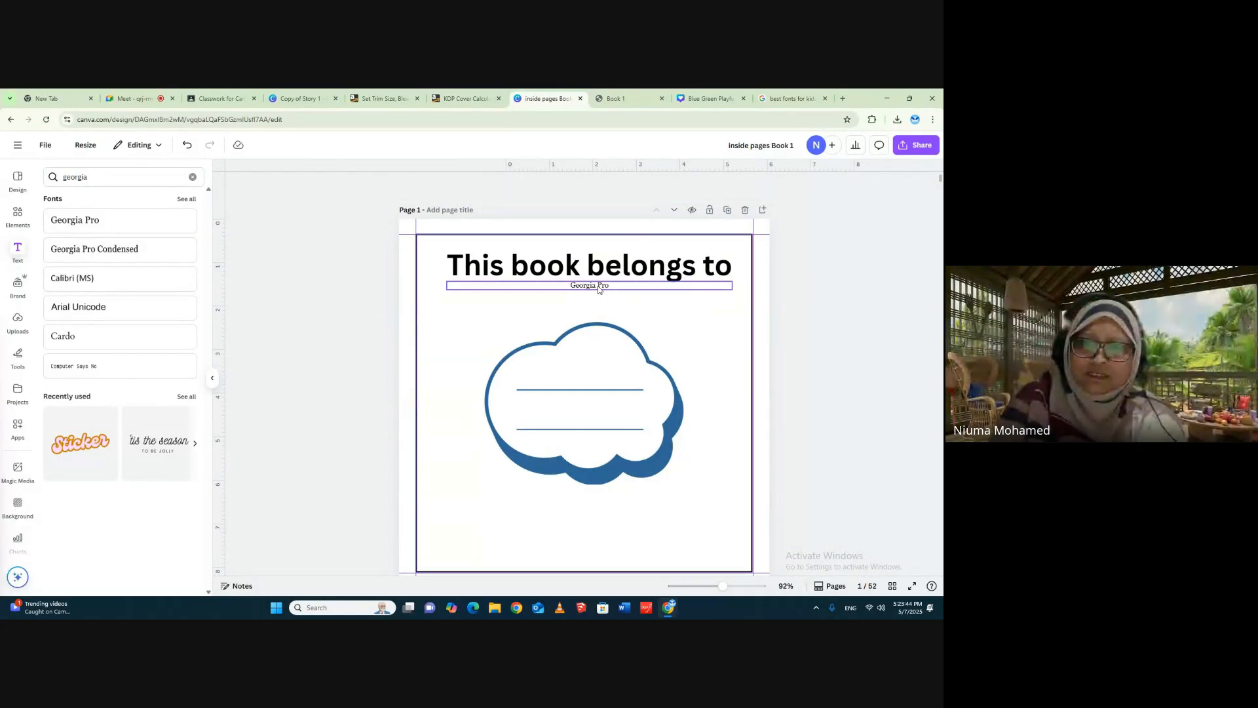
{"action": "key", "text": "Delete"}
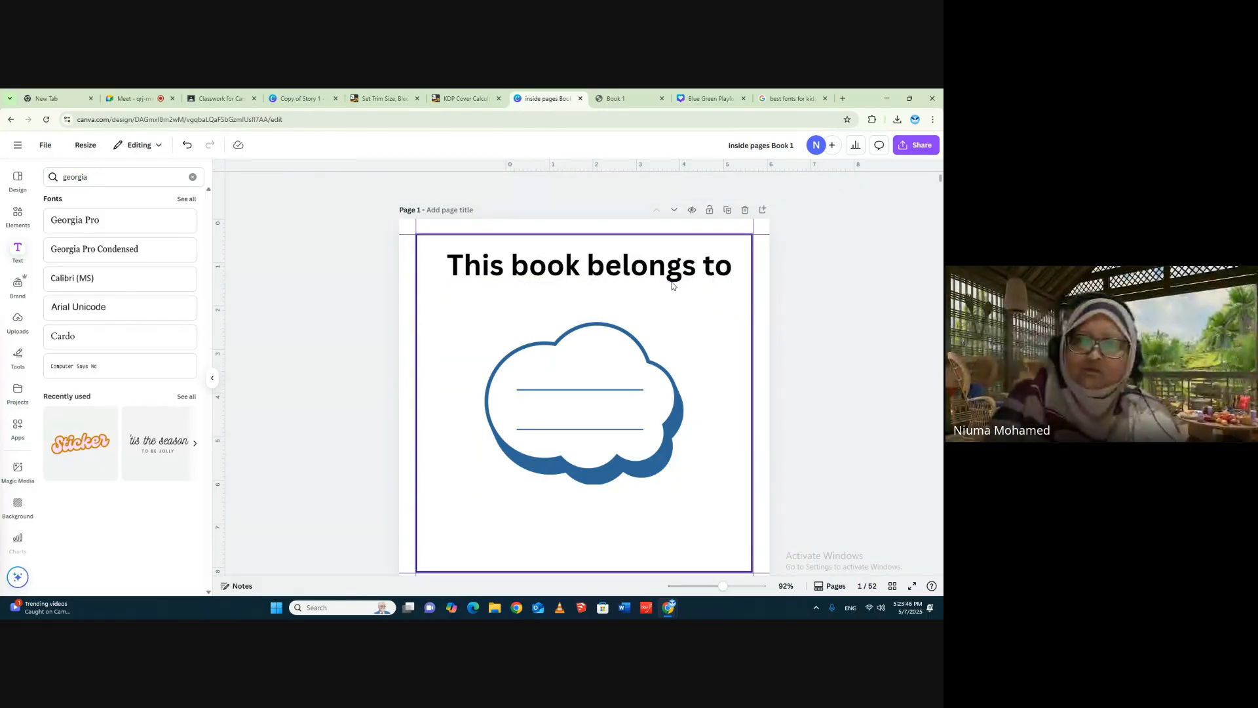
- Move the heading slightly down and reduce its font size to 32
{"action": "left_click_drag", "start_coordinate": [669, 275], "coordinate": [676, 283]}
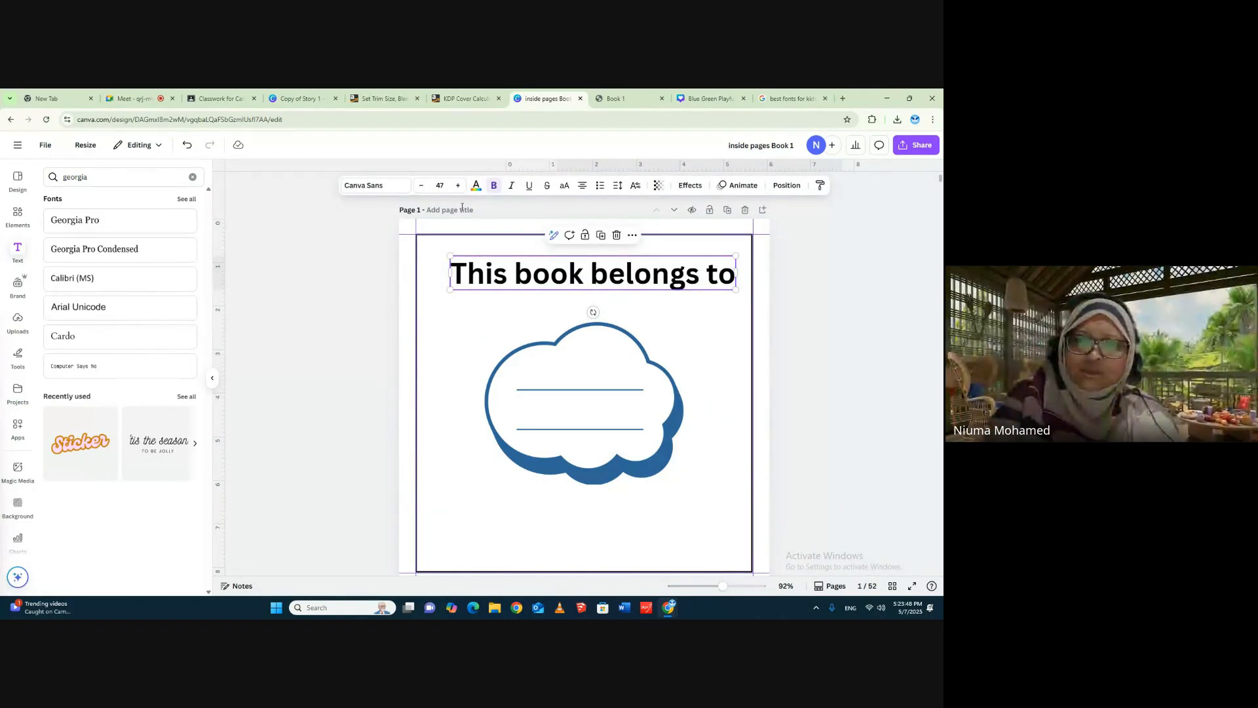
{"action": "left_click", "coordinate": [422, 187]}
{"action": "left_click", "coordinate": [423, 187]}
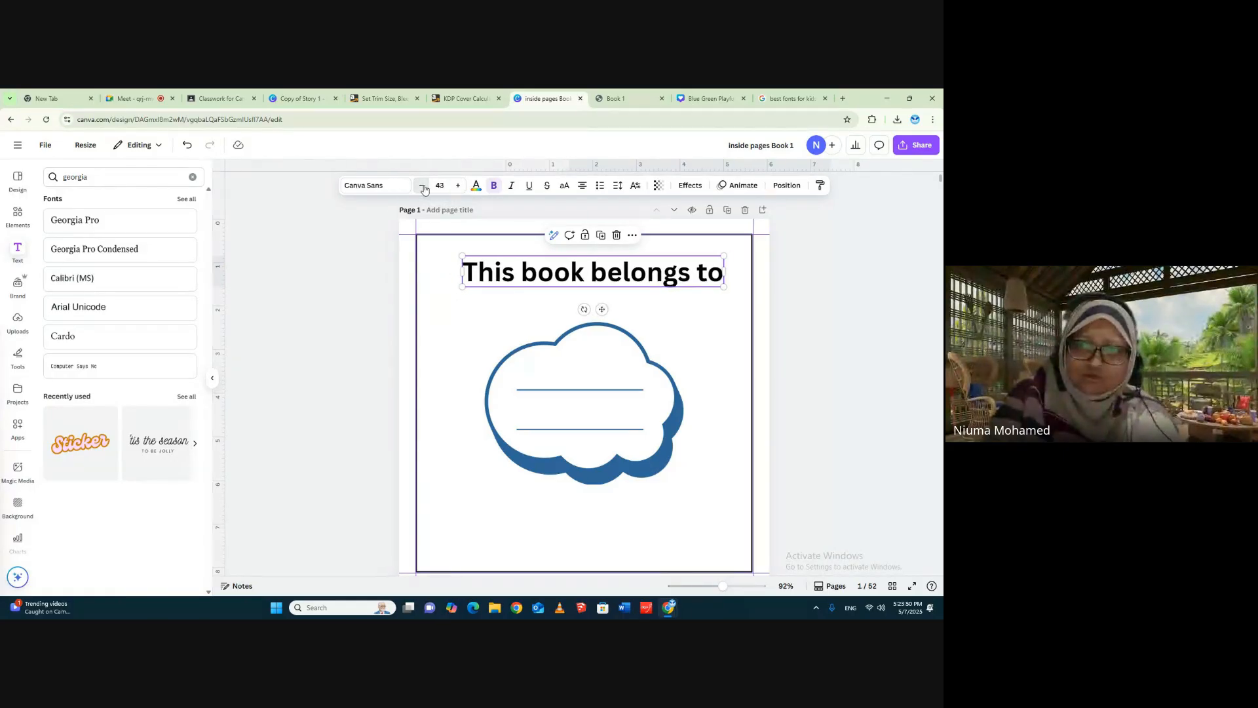
{"action": "left_click", "coordinate": [422, 188]}
{"action": "left_click", "coordinate": [422, 187]}
{"action": "left_click", "coordinate": [423, 187]}
{"action": "left_click", "coordinate": [423, 188]}
{"action": "left_click", "coordinate": [422, 187]}
{"action": "left_click", "coordinate": [422, 187]}
{"action": "left_click", "coordinate": [422, 187]}
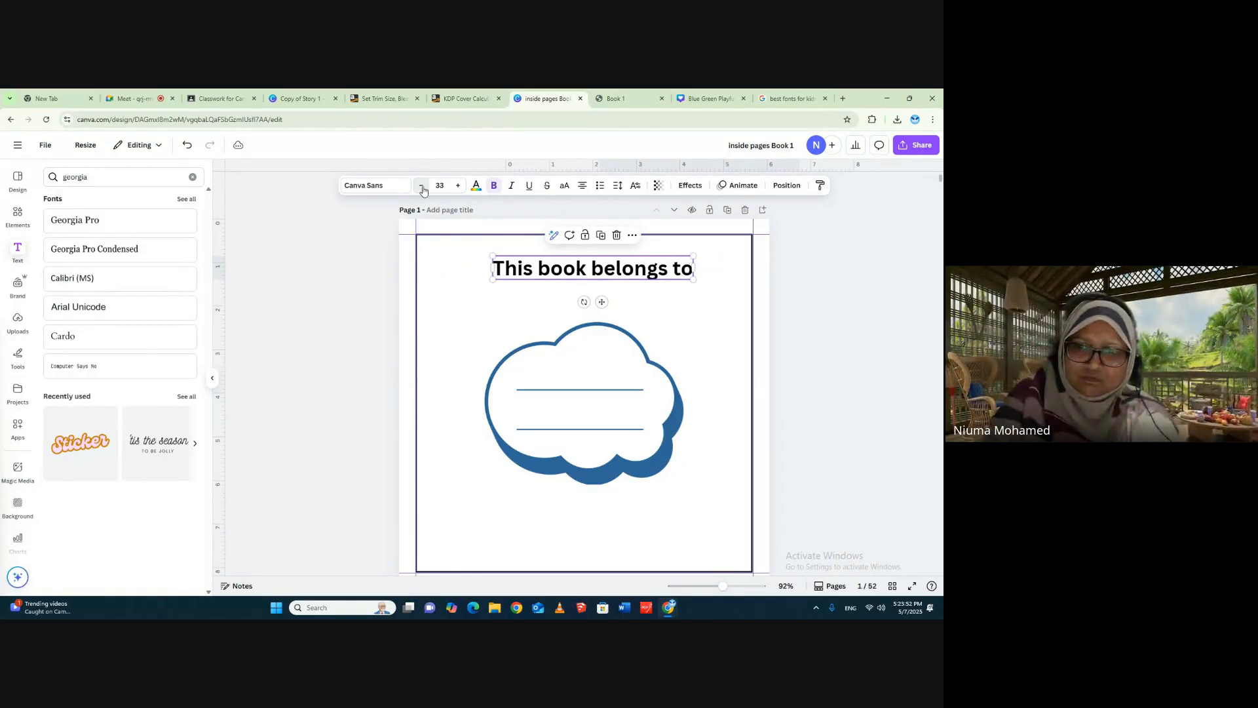
{"action": "left_click", "coordinate": [422, 188]}
- End the heading with a colon so it reads "This book belongs to:" and move it down closer to the cloud label
{"action": "left_click", "coordinate": [665, 267]}
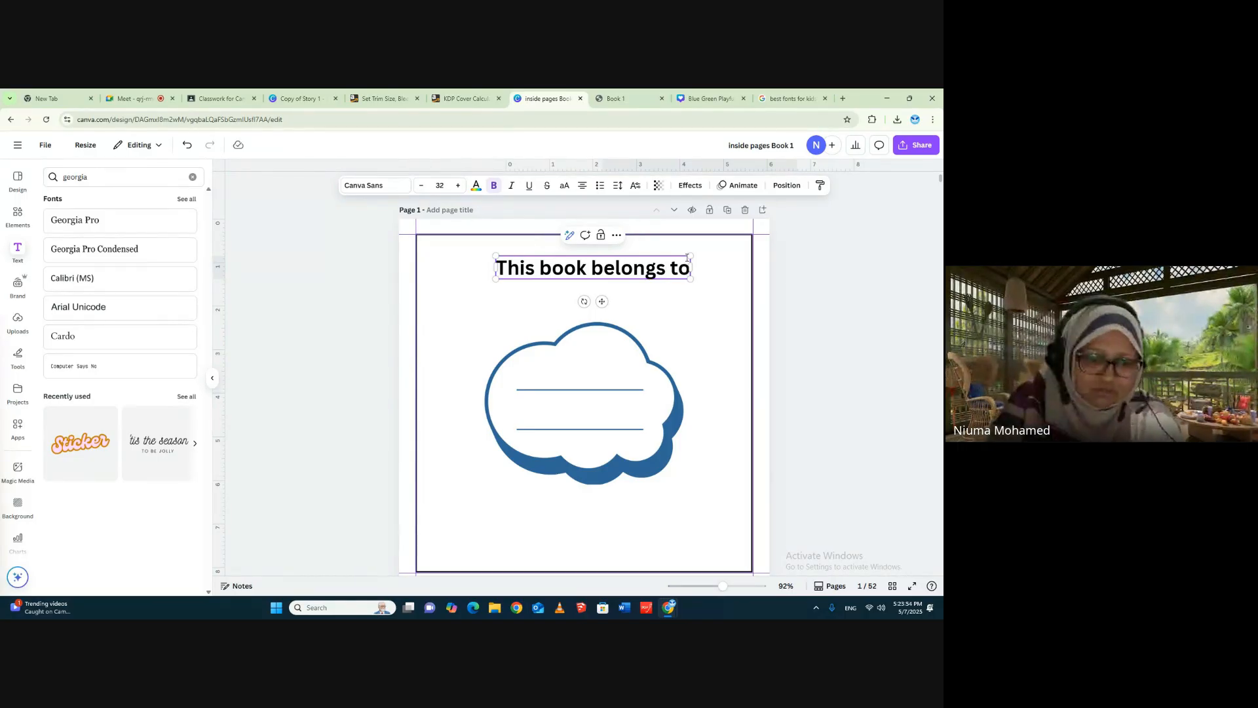
{"action": "type", "text": ";"}
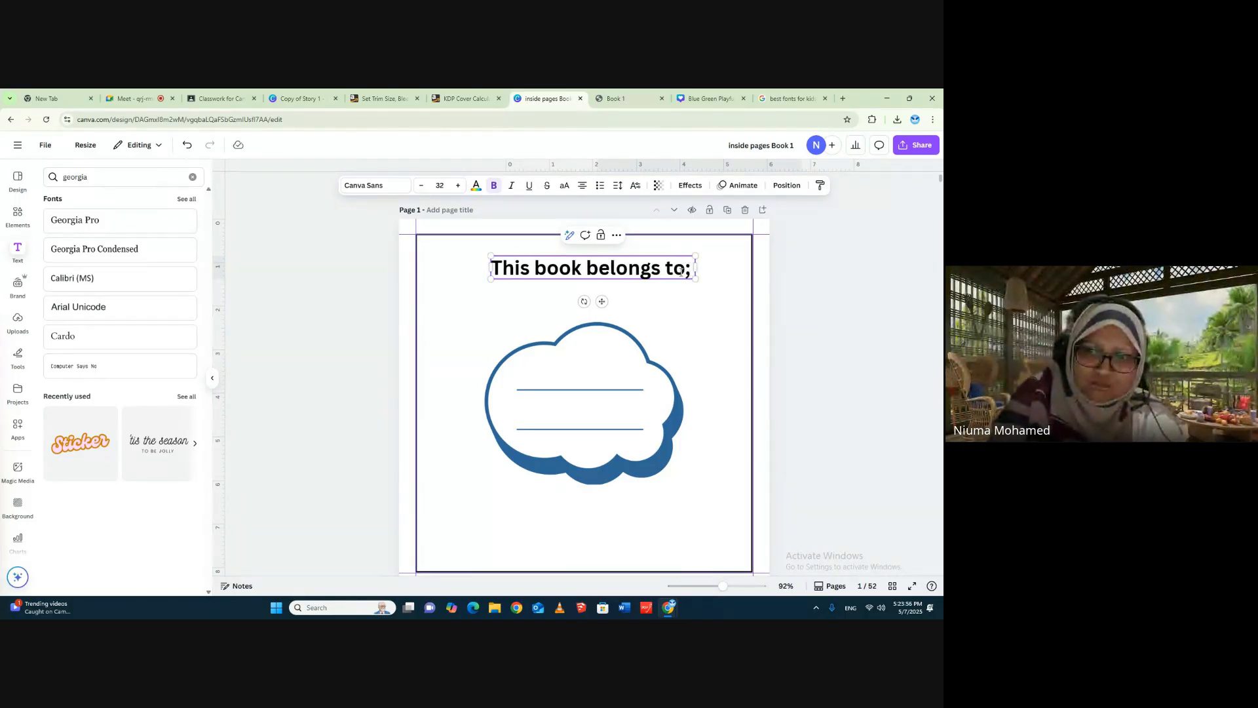
{"action": "left_click", "coordinate": [688, 270]}
{"action": "double_click", "coordinate": [688, 269]}
{"action": "type", "text": ":"}
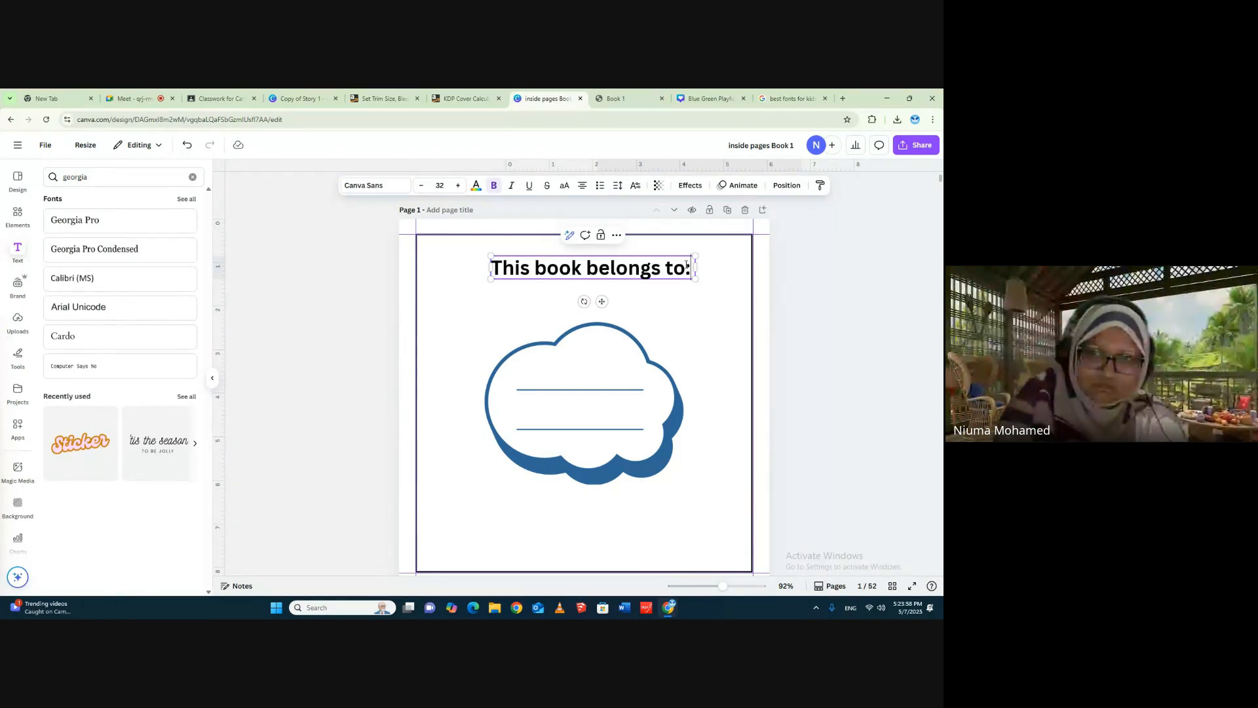
{"action": "left_click", "coordinate": [789, 298]}
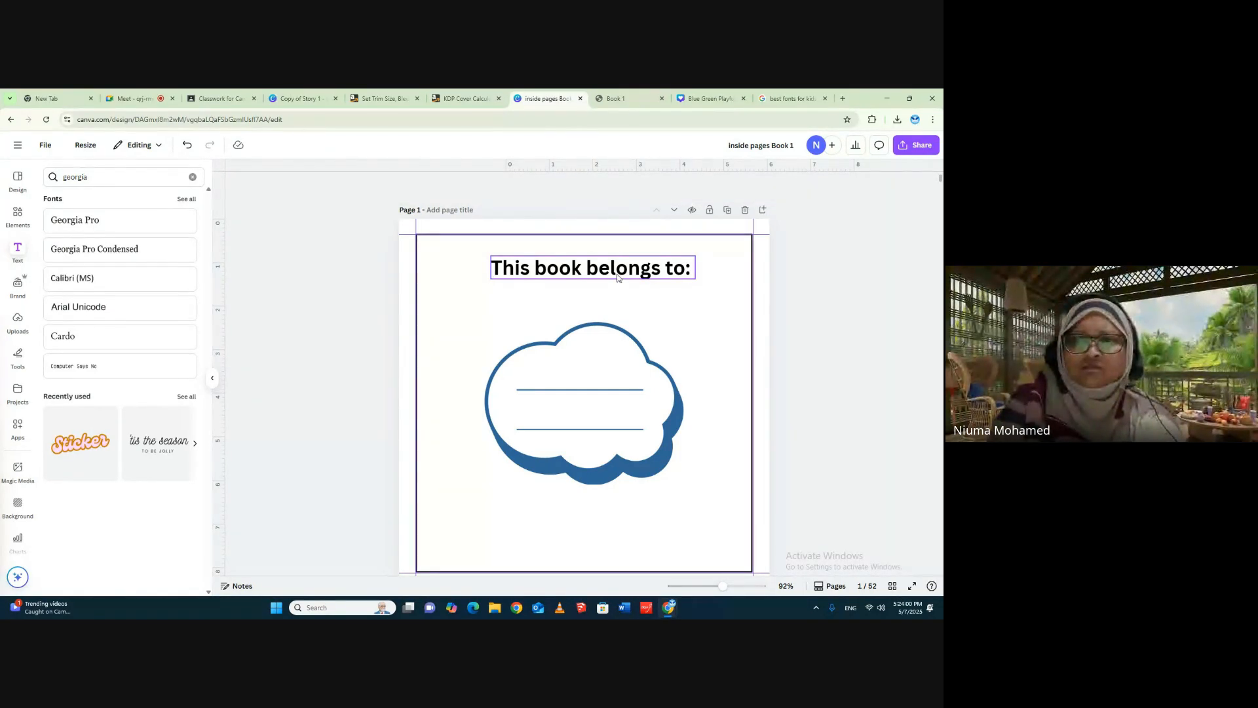
{"action": "left_click_drag", "start_coordinate": [617, 278], "coordinate": [608, 289]}
- Add the pink heart name label from the "Name label" graphics and delete the blue cloud label
{"action": "left_click", "coordinate": [648, 418]}
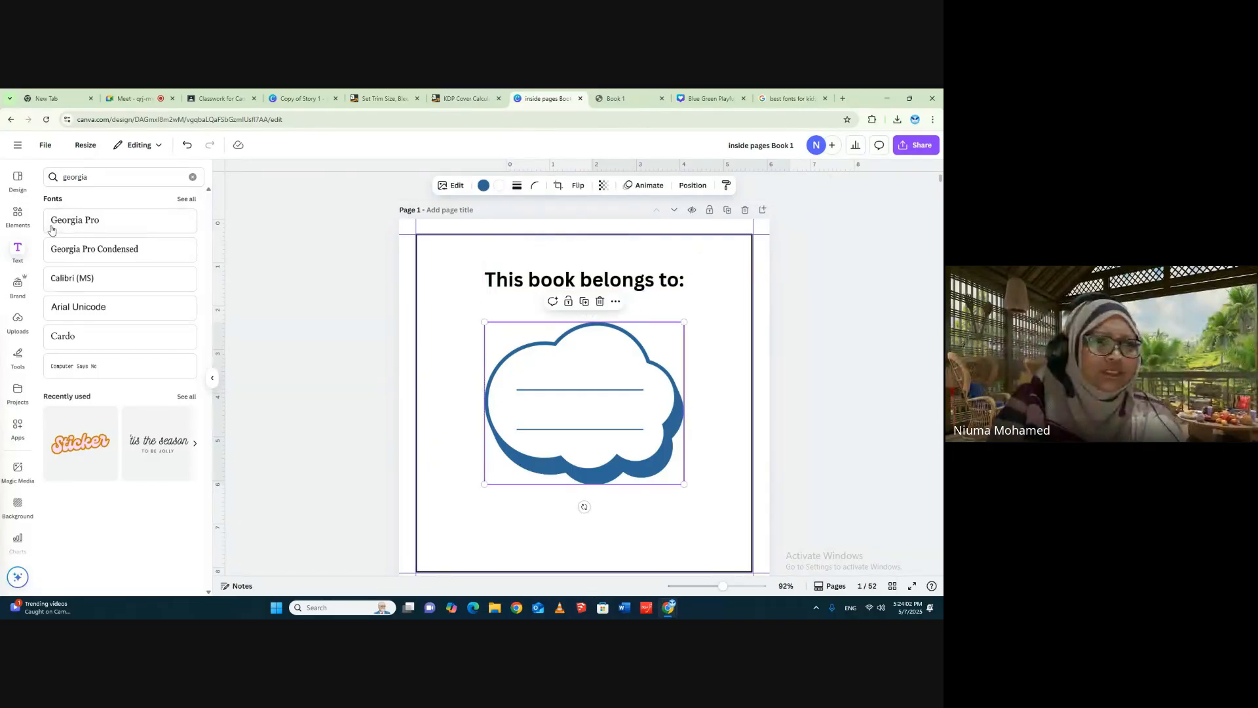
{"action": "left_click", "coordinate": [17, 216]}
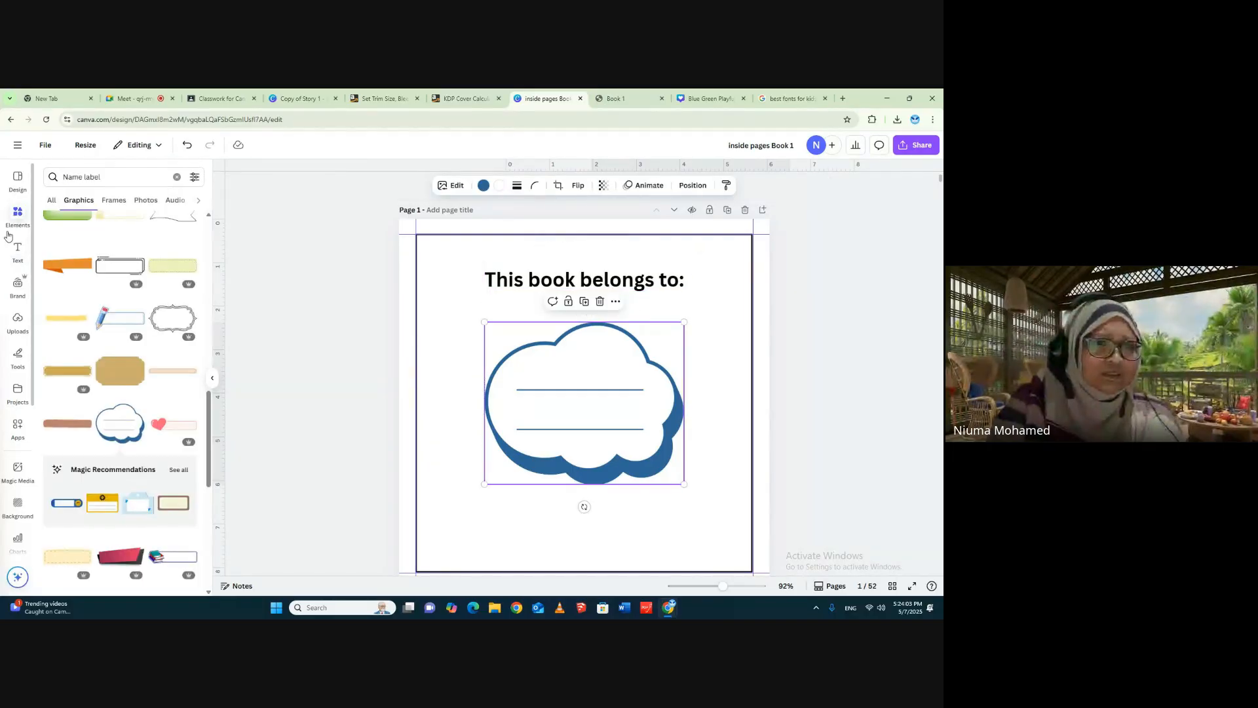
{"action": "left_click", "coordinate": [169, 429]}
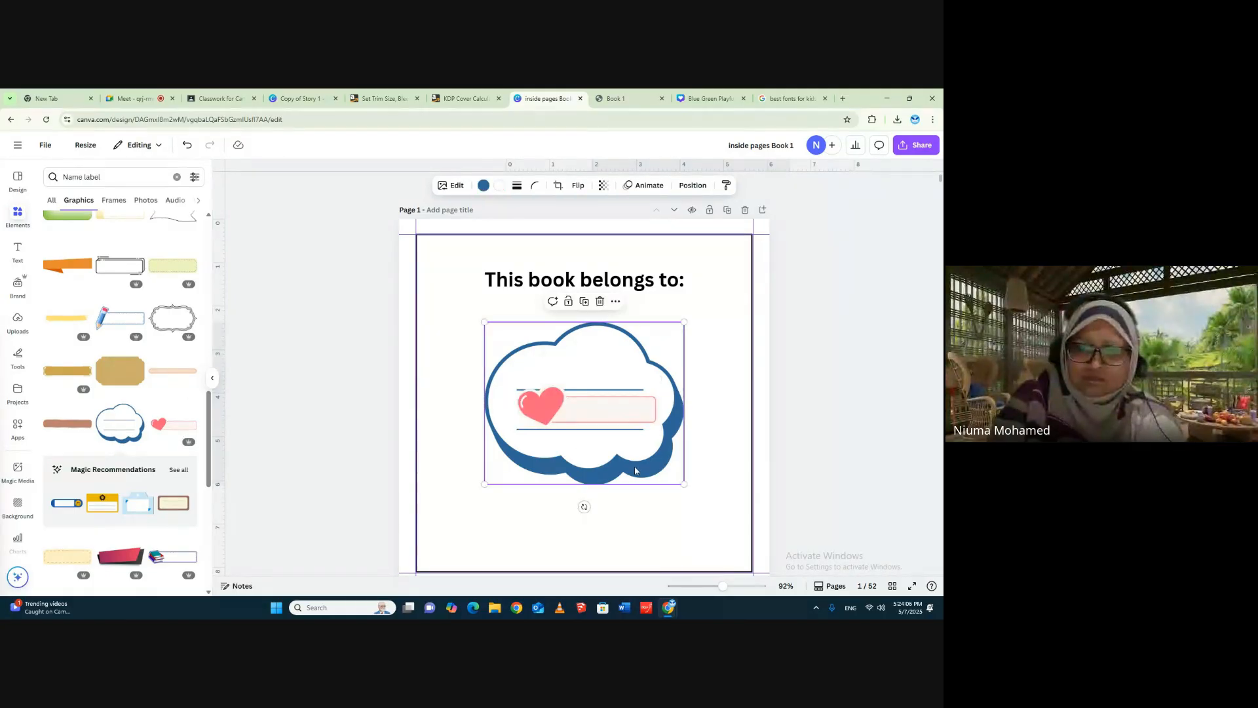
{"action": "key", "text": "Delete"}
- Enlarge the heart name label and place it centrally beneath the heading
{"action": "left_click", "coordinate": [644, 419]}
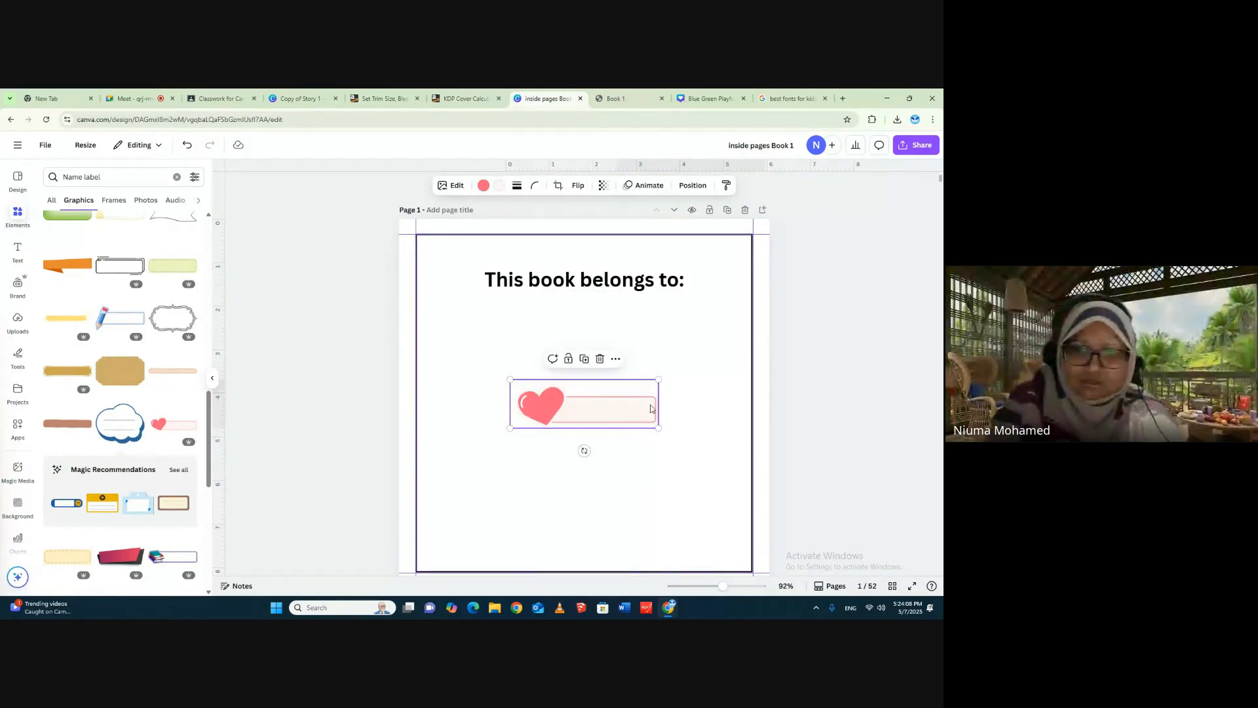
{"action": "left_click_drag", "start_coordinate": [657, 378], "coordinate": [736, 351]}
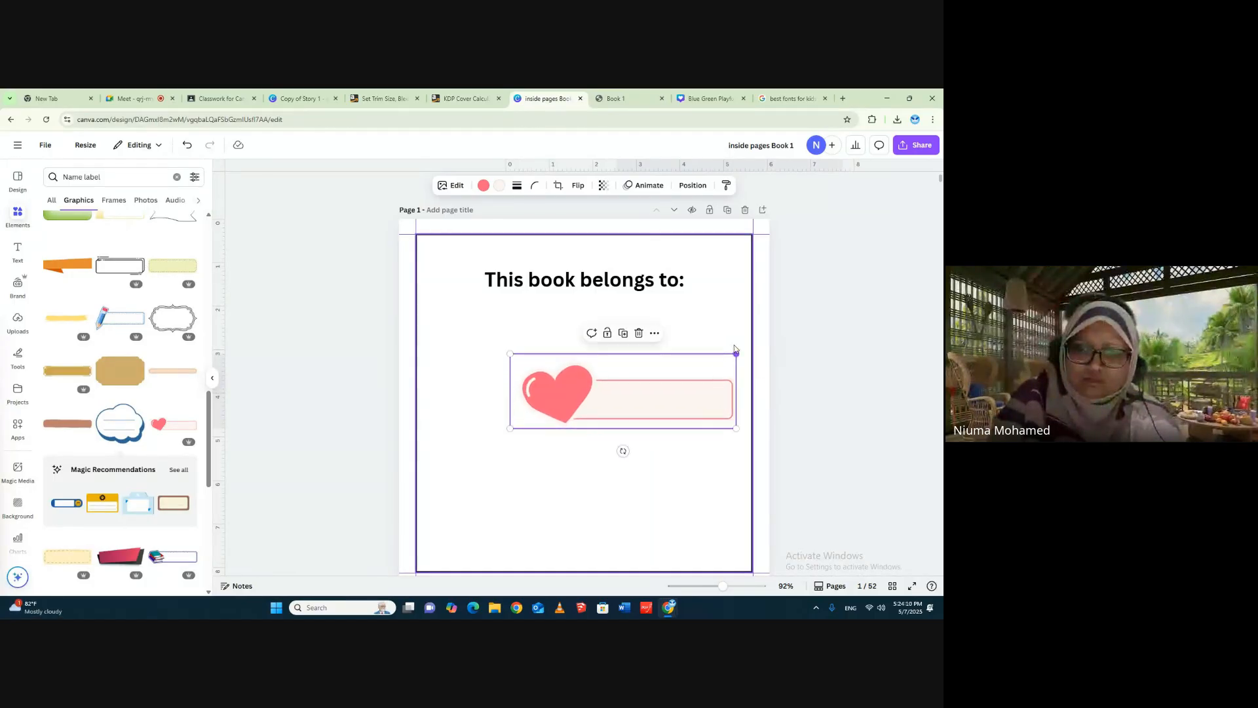
{"action": "left_click_drag", "start_coordinate": [654, 389], "coordinate": [617, 398]}
{"action": "left_click", "coordinate": [818, 393]}
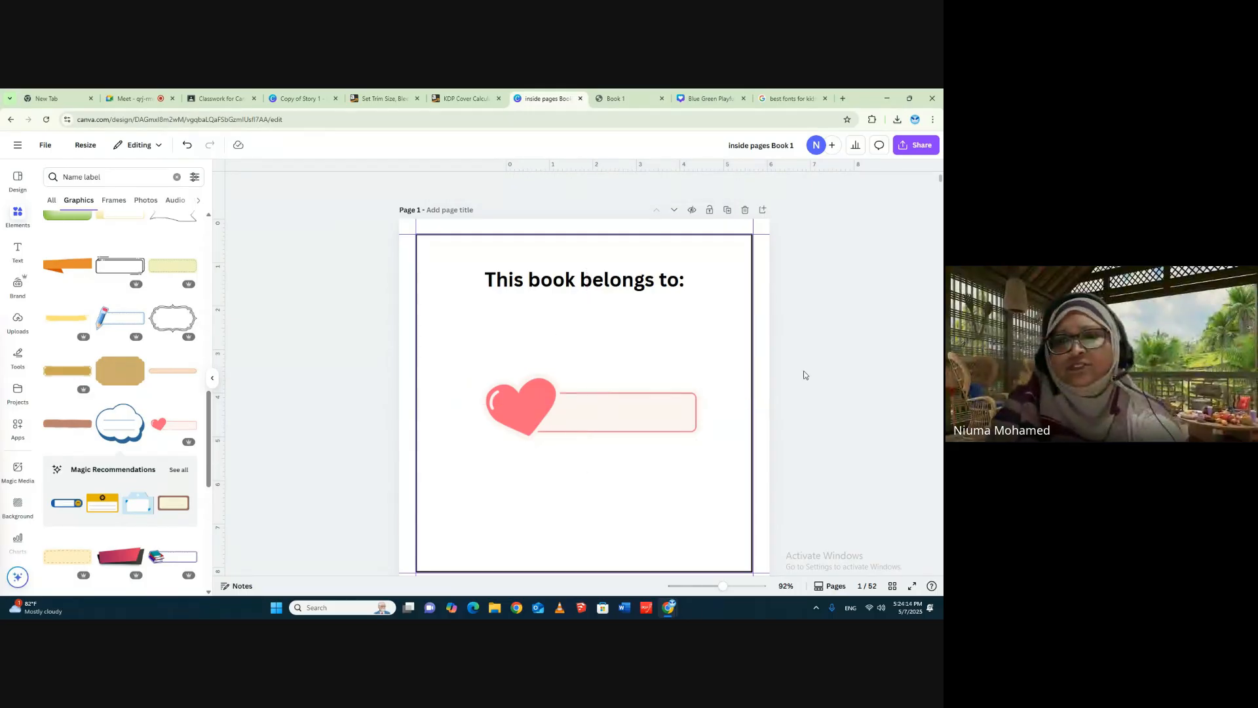
- Find ChatGPT through a Google search in a new browser tab and open it
{"action": "scroll", "coordinate": [592, 348], "scroll_direction": "down", "scroll_amount": 5}
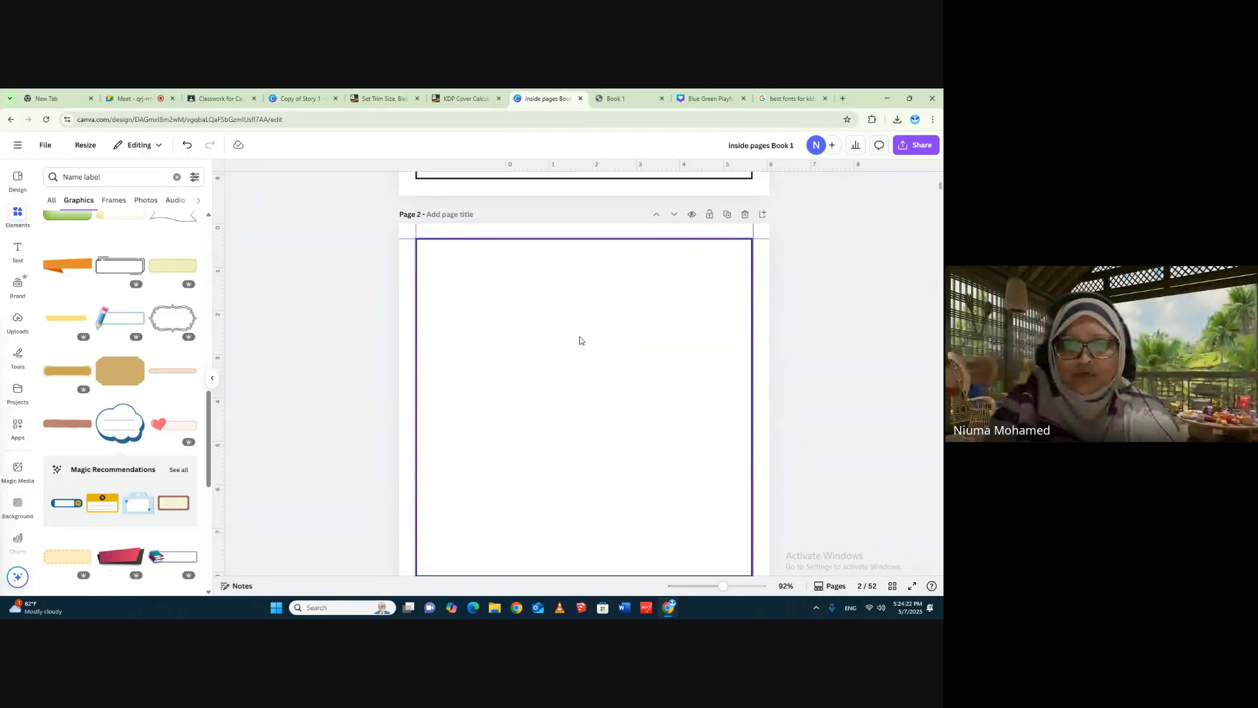
{"action": "left_click", "coordinate": [843, 99]}
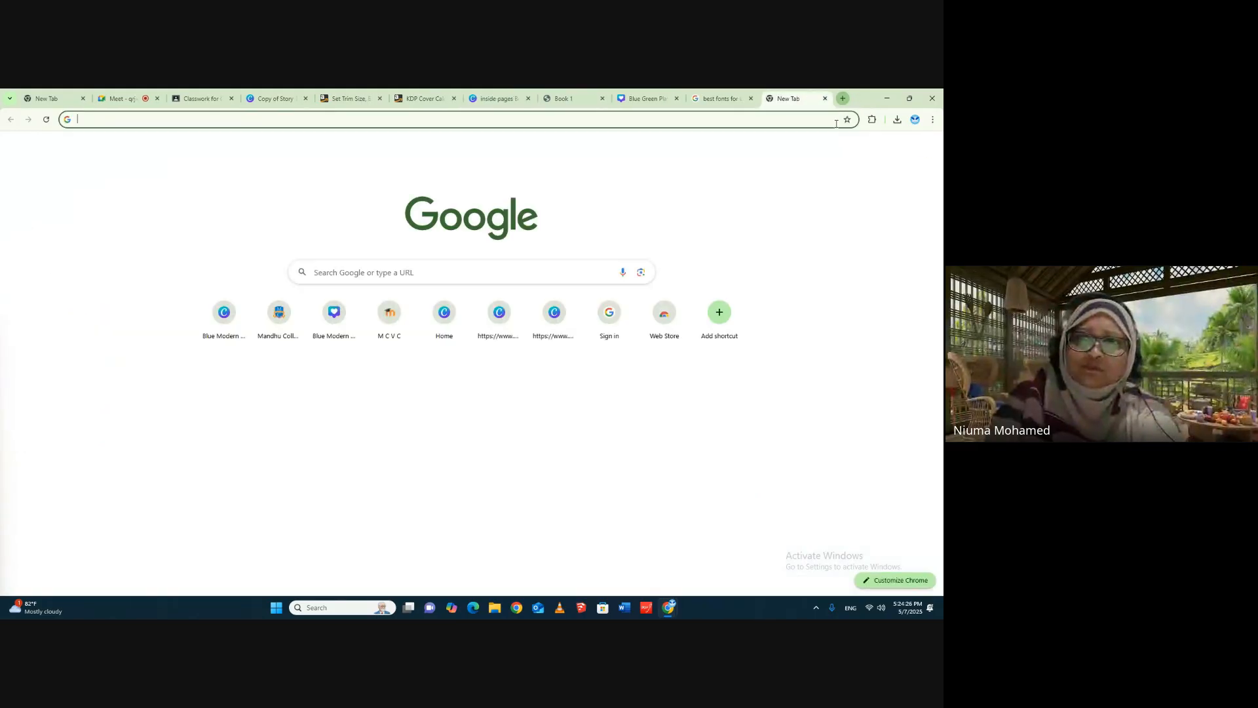
{"action": "left_click", "coordinate": [379, 273]}
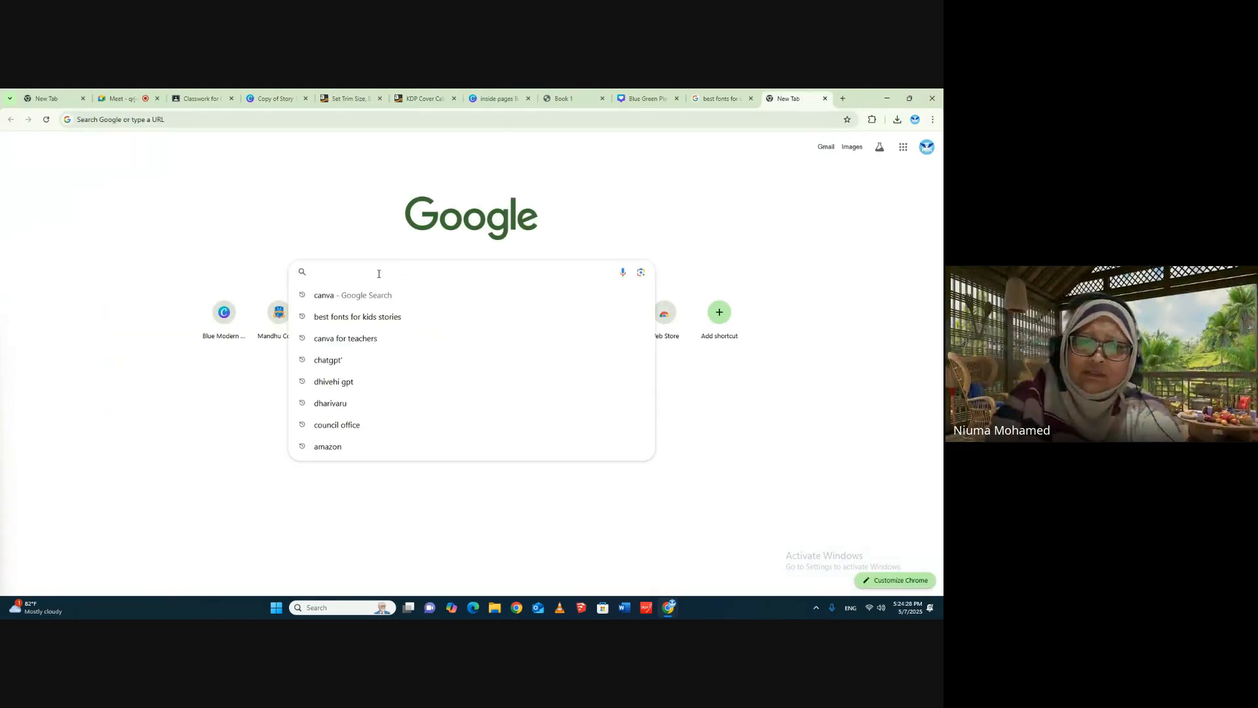
{"action": "left_click", "coordinate": [339, 362]}
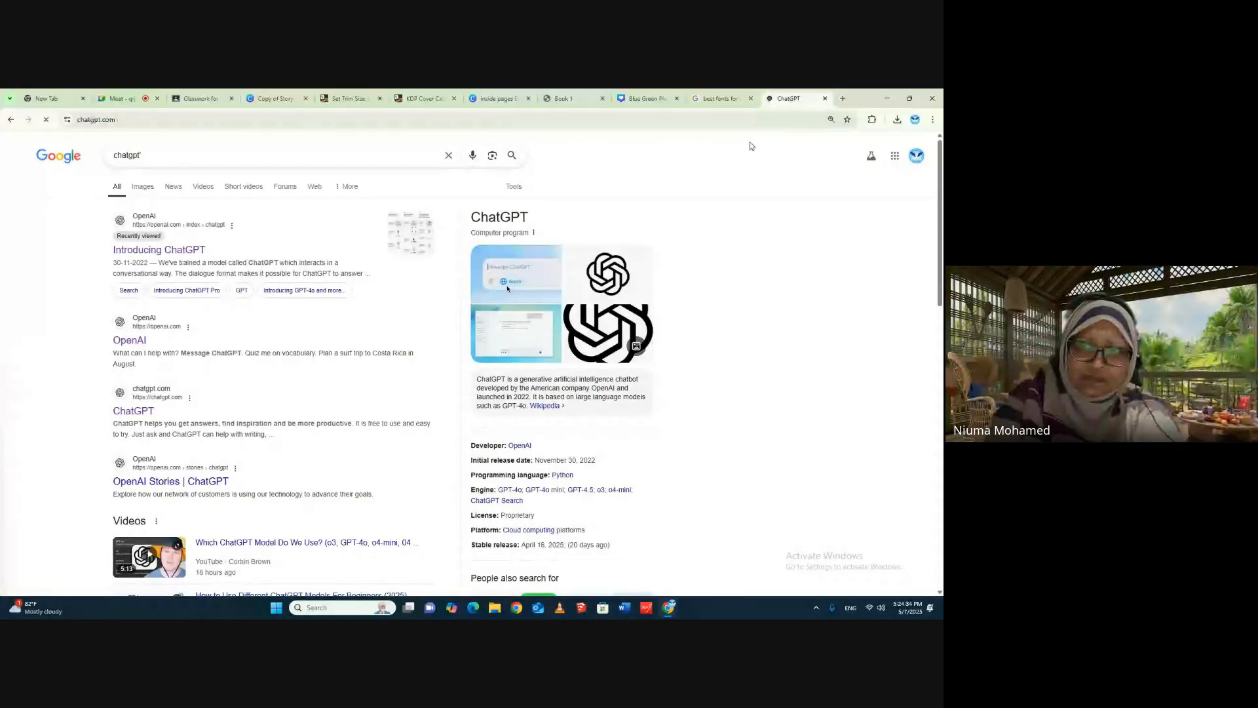
{"action": "left_click", "coordinate": [415, 338]}
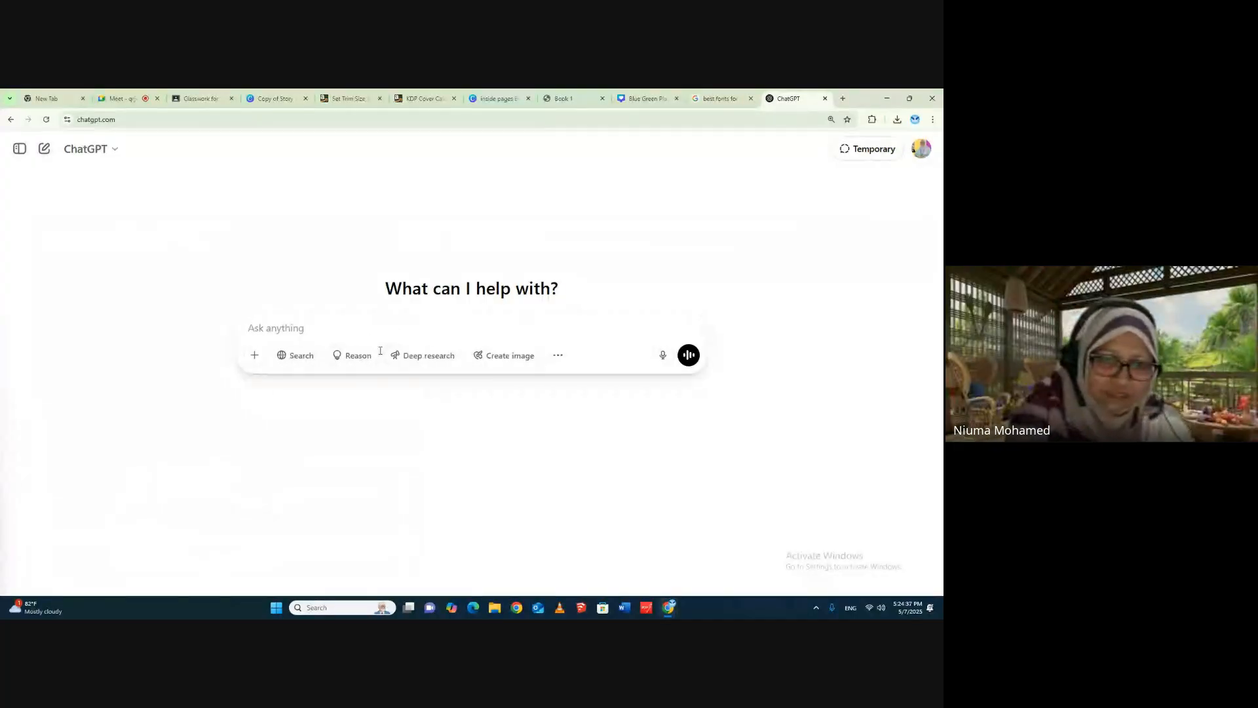
- Send ChatGPT the prompt "please write a story for kids age 6 year olds. 20 pages. include illustrations. give an introduction to the story"
{"action": "type", "text": "ple"}
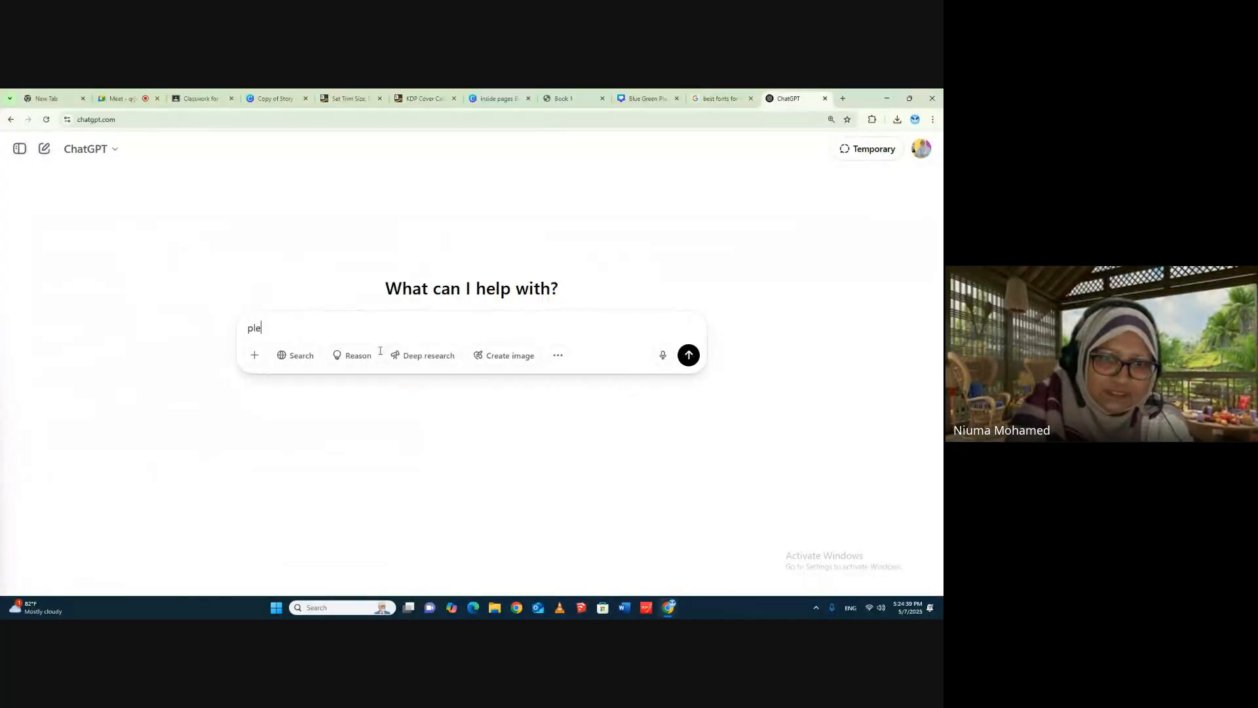
{"action": "type", "text": "ase wri"}
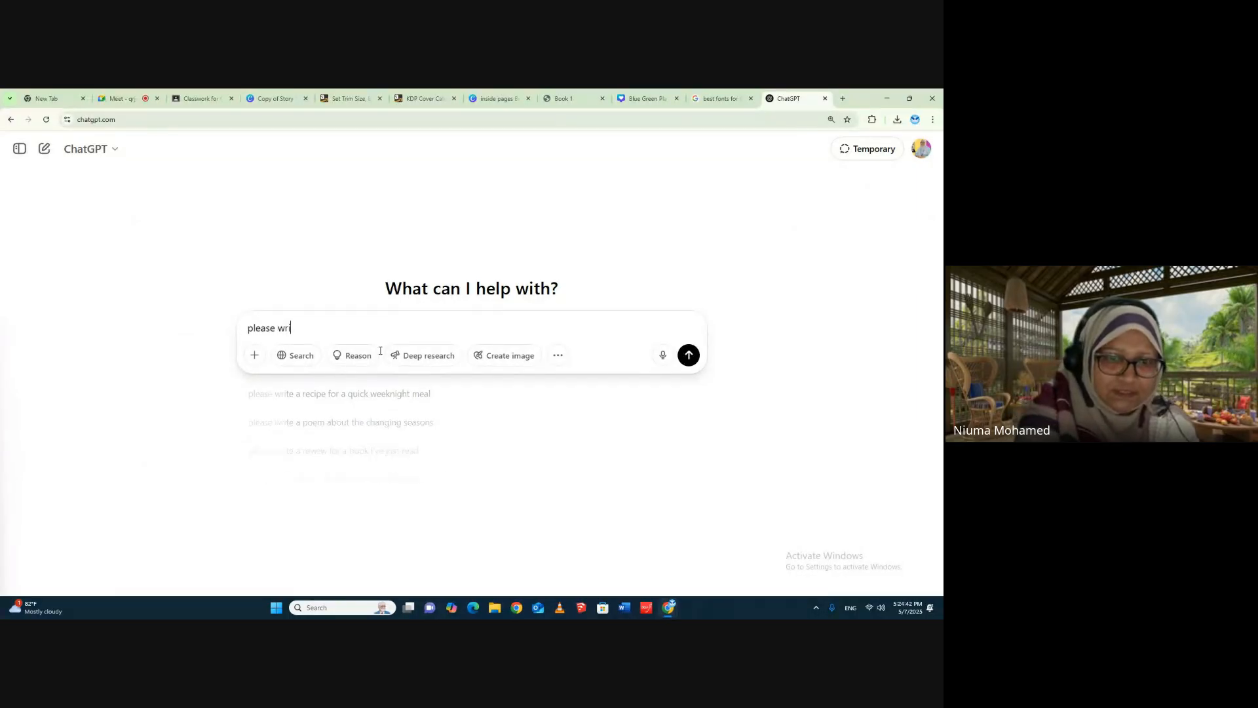
{"action": "type", "text": "te a s"}
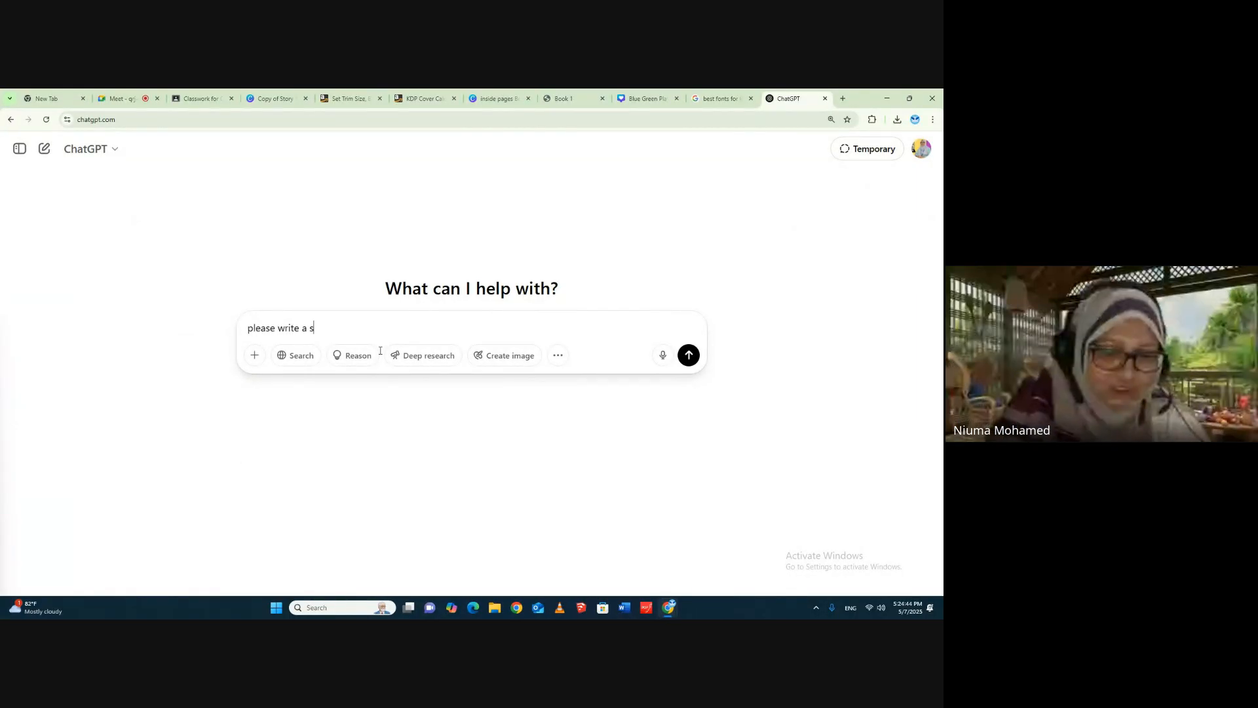
{"action": "type", "text": "tory for kids age 6 year olds. 20"}
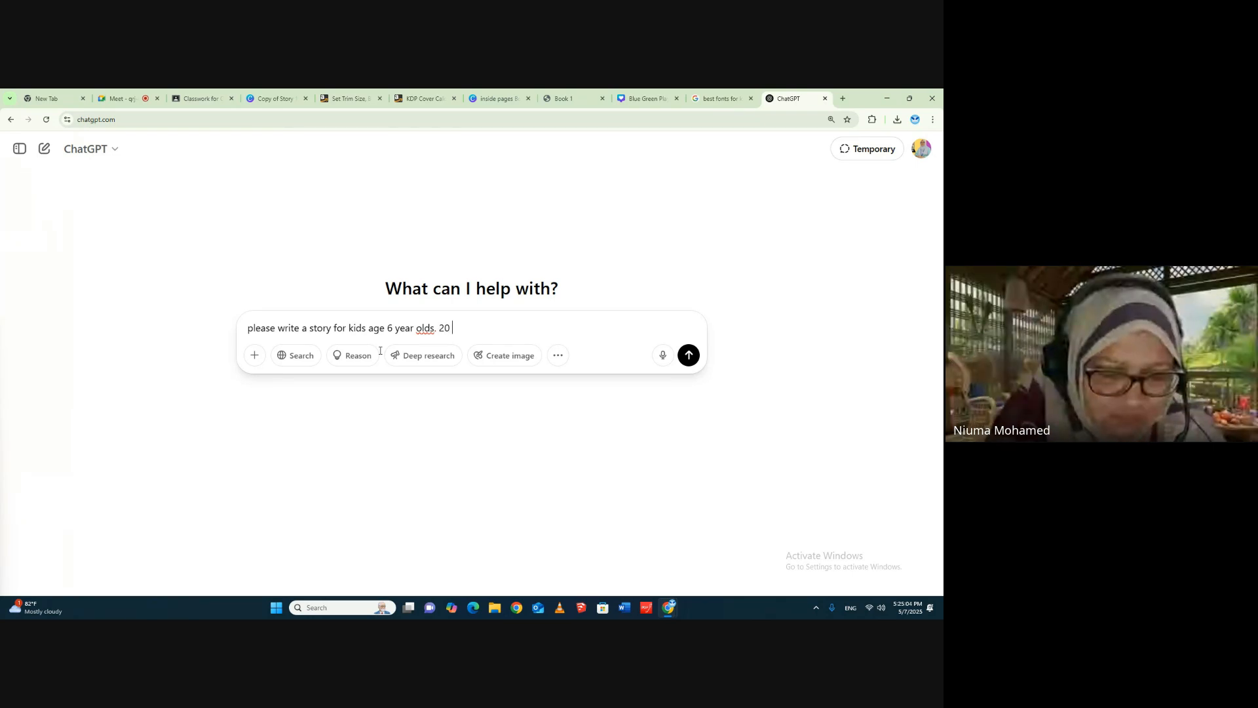
{"action": "type", "text": "pa"}
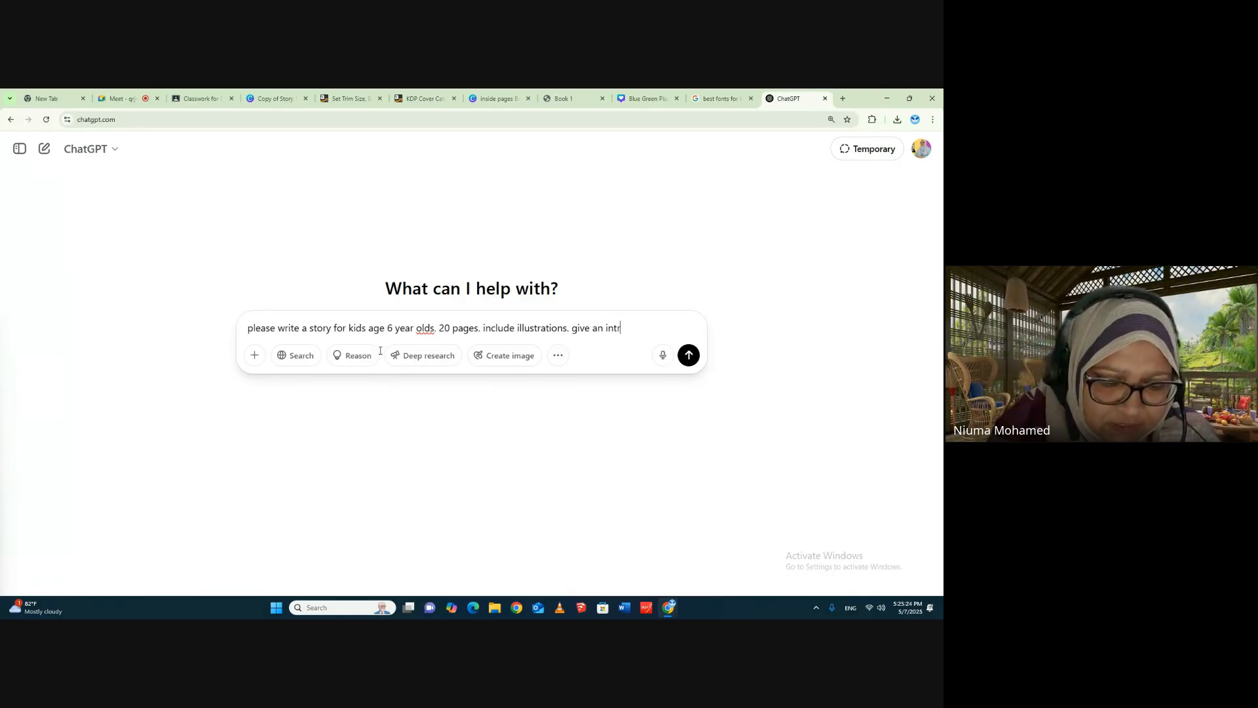
{"action": "type", "text": "oductio"}
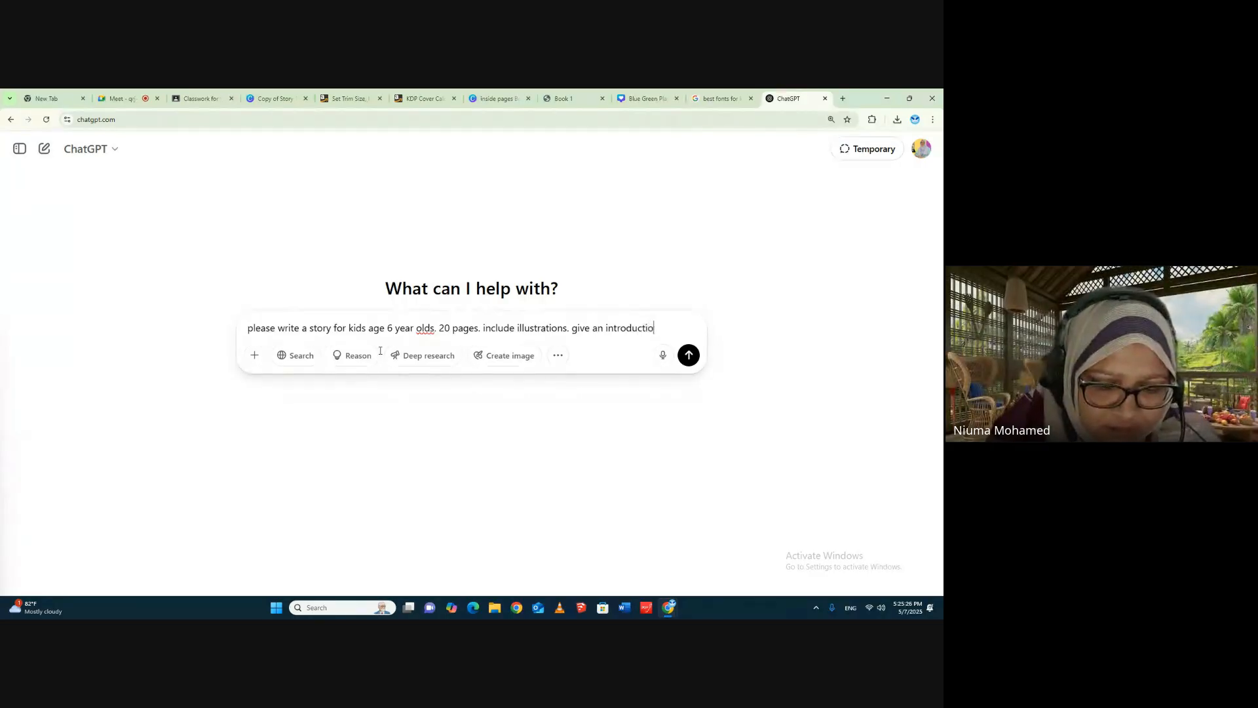
{"action": "type", "text": "n to the st"}
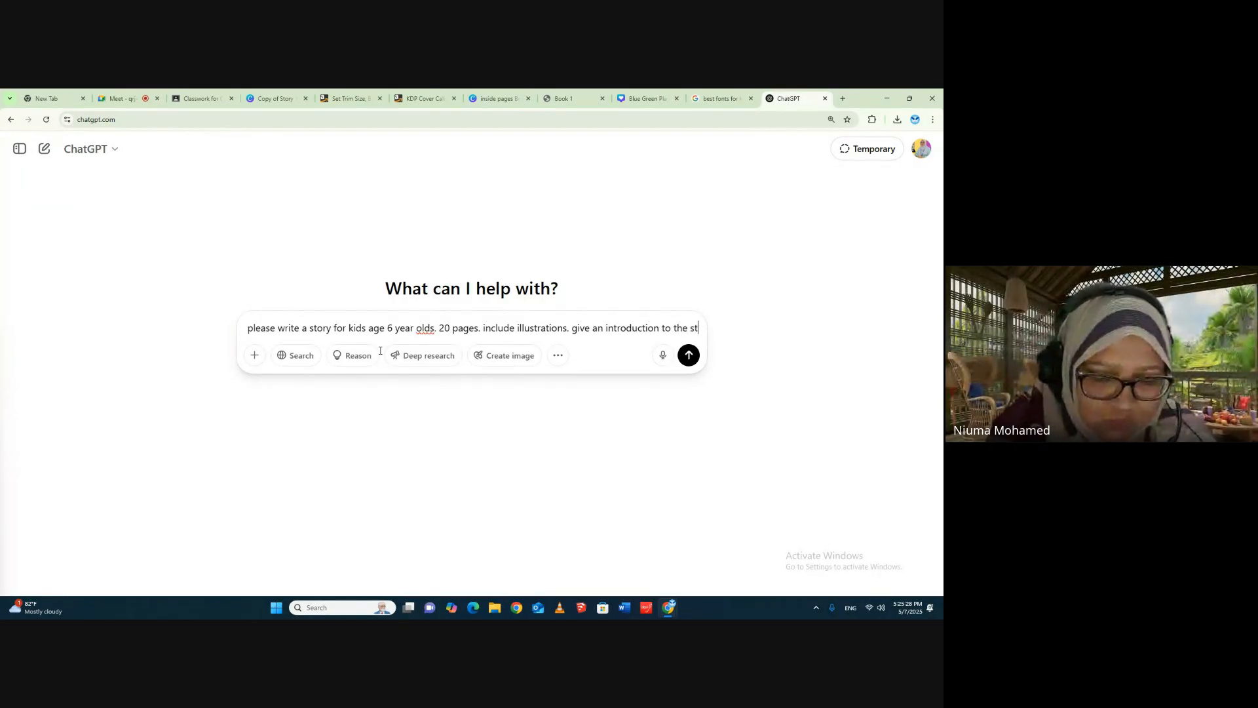
{"action": "type", "text": "ory"}
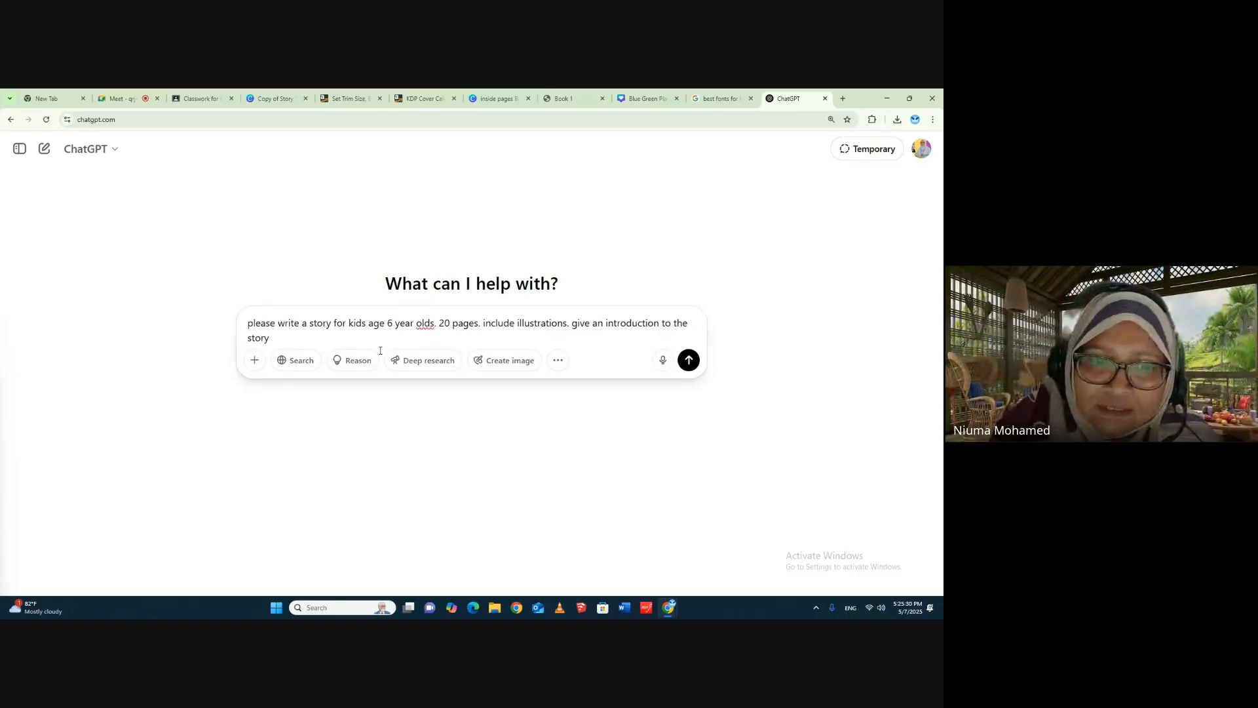
{"action": "key", "text": "Return"}
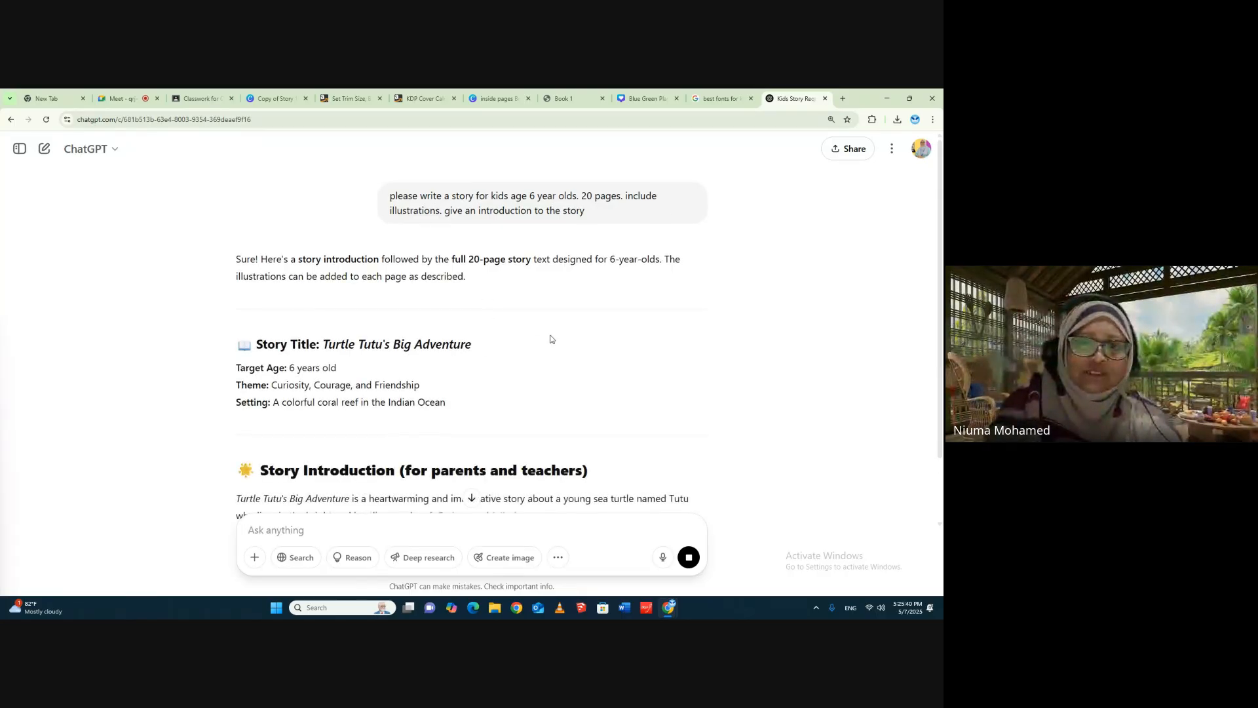
- Copy the Turtle Tutu story introduction paragraph for parents and teachers from the ChatGPT answer
{"action": "scroll", "coordinate": [543, 313], "scroll_direction": "down", "scroll_amount": 1}
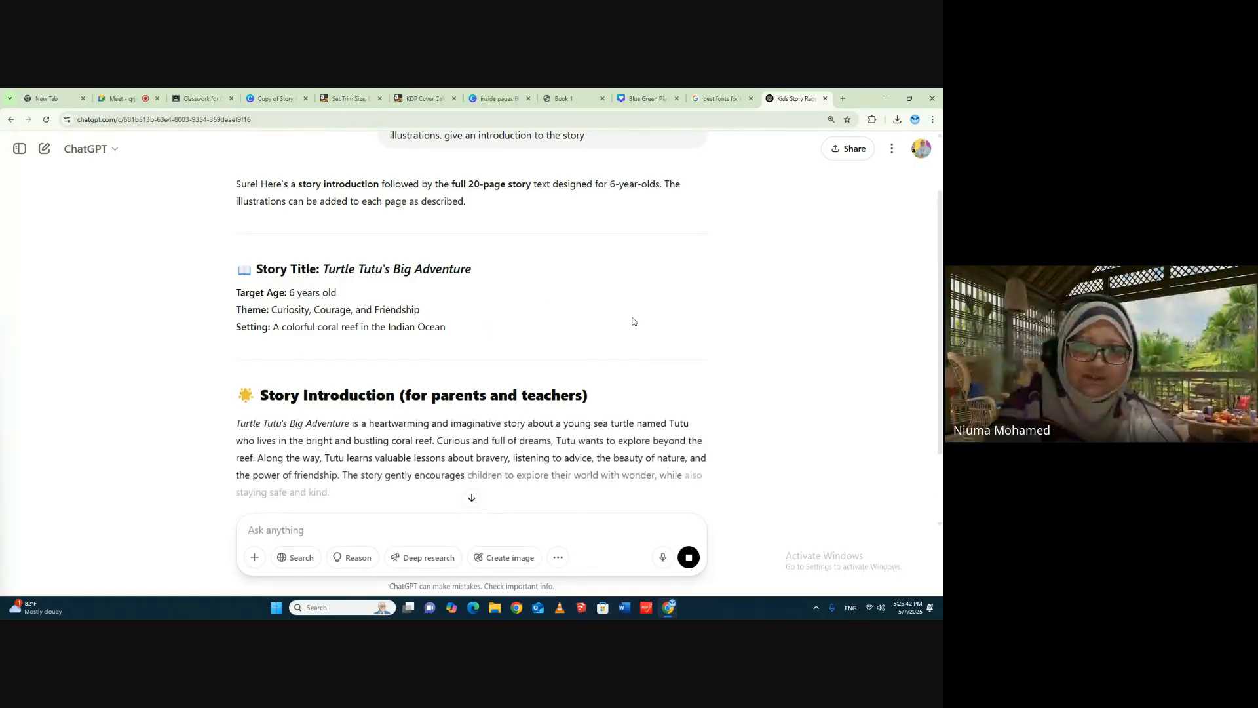
{"action": "scroll", "coordinate": [633, 320], "scroll_direction": "down", "scroll_amount": 2}
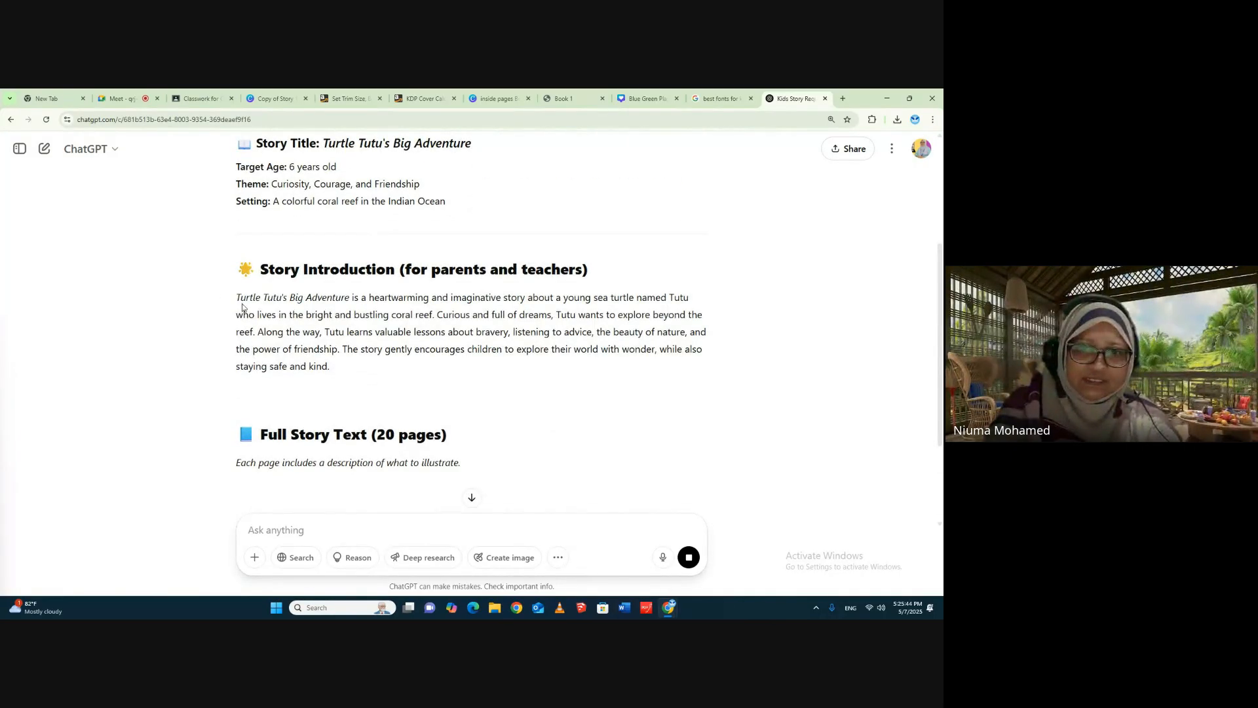
{"action": "mouse_move", "coordinate": [243, 307]}
{"action": "left_mouse_down"}
{"action": "mouse_move", "coordinate": [346, 349]}
{"action": "mouse_move", "coordinate": [342, 366]}
{"action": "mouse_move", "coordinate": [236, 297]}
{"action": "left_mouse_up"}
{"action": "left_click", "coordinate": [341, 367]}
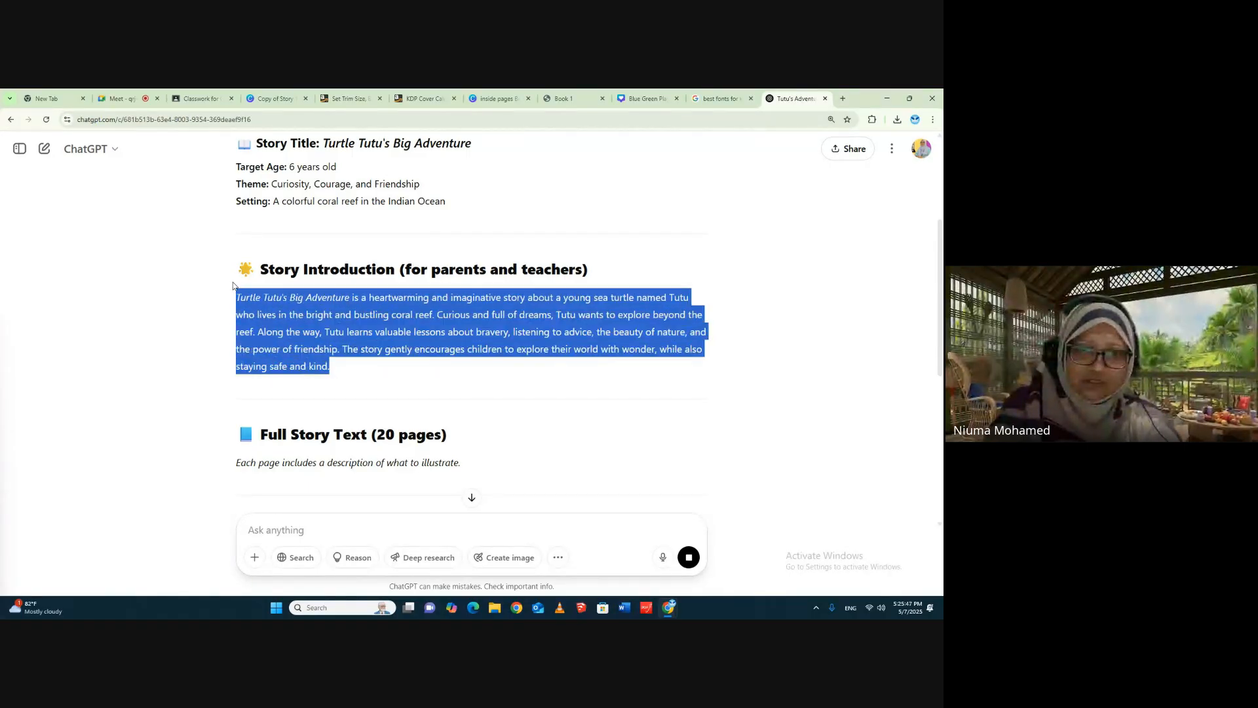
{"action": "right_click", "coordinate": [316, 302]}
{"action": "left_click", "coordinate": [338, 313]}
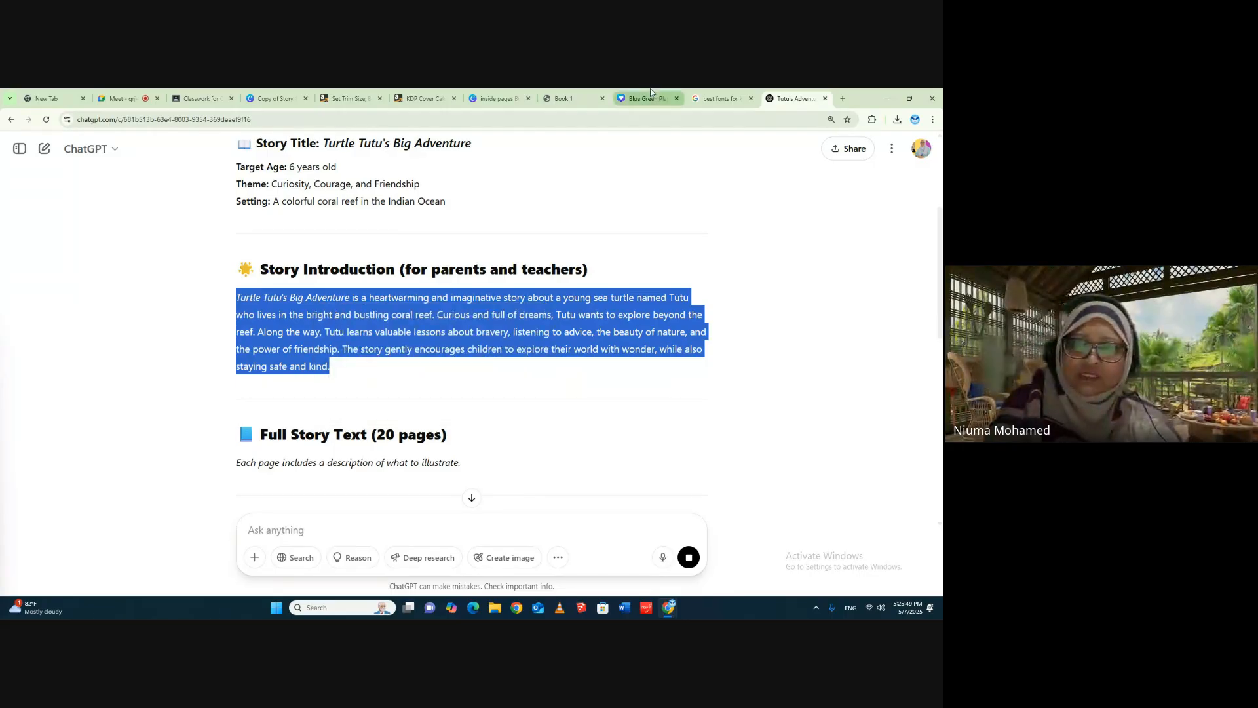
- Switch to the Canva inside pages design and paste the introduction into a new Georgia Pro text box on page 2
{"action": "left_click", "coordinate": [494, 104]}
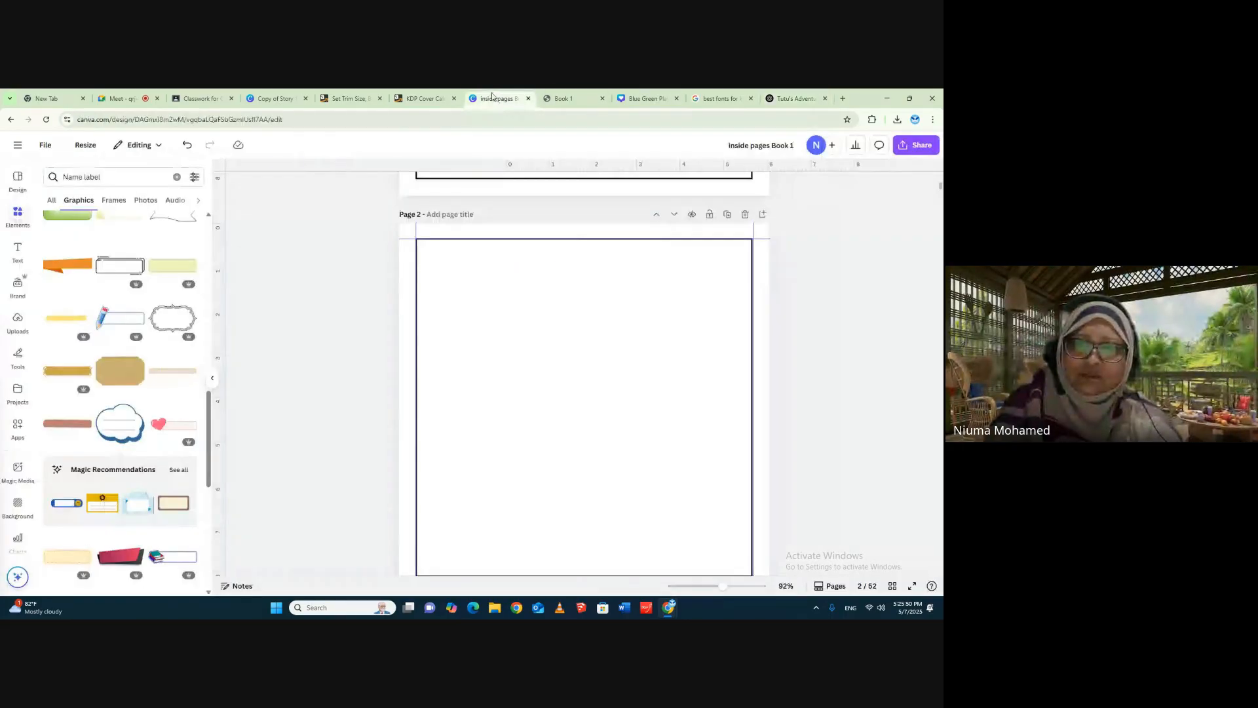
{"action": "left_click", "coordinate": [19, 249]}
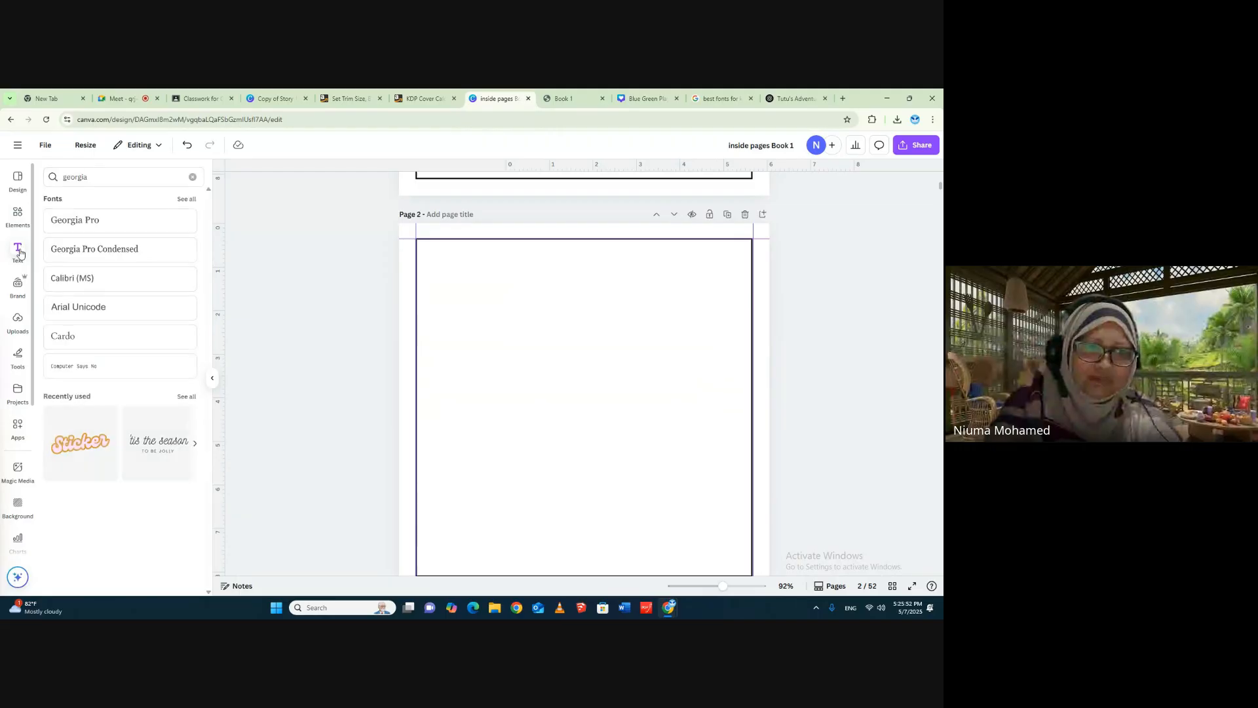
{"action": "left_click", "coordinate": [49, 215]}
{"action": "right_click", "coordinate": [581, 403]}
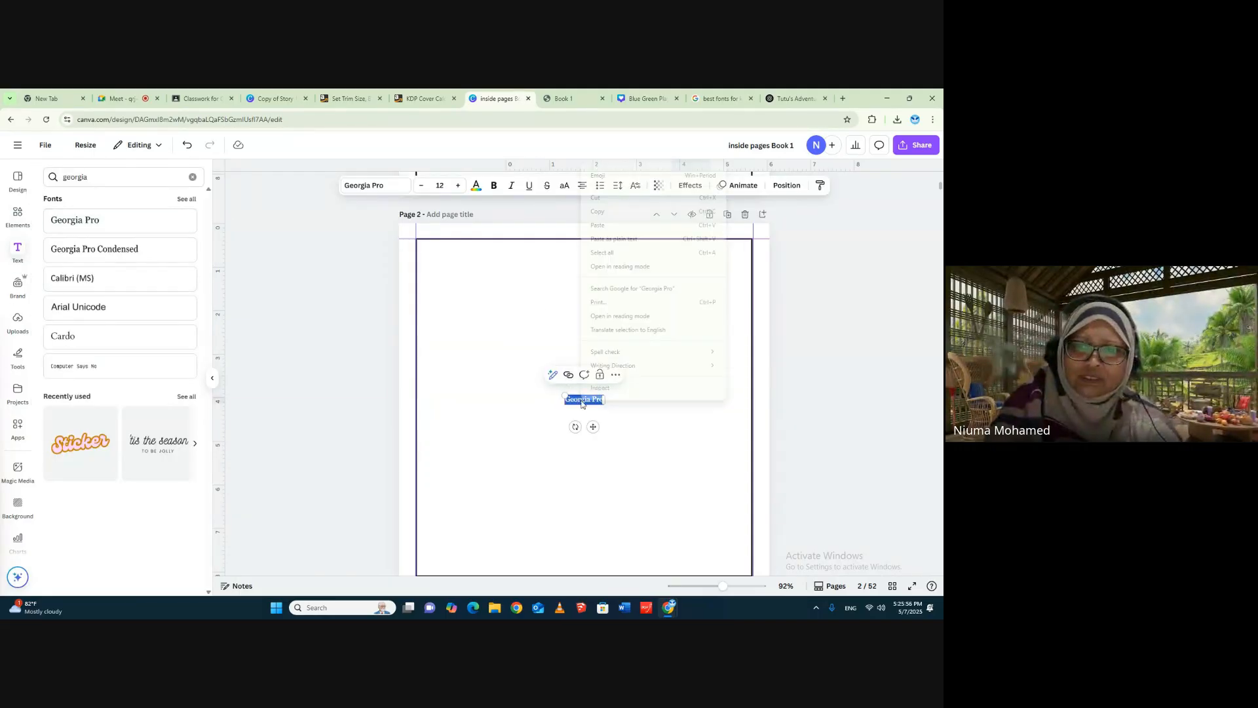
{"action": "left_click", "coordinate": [609, 225]}
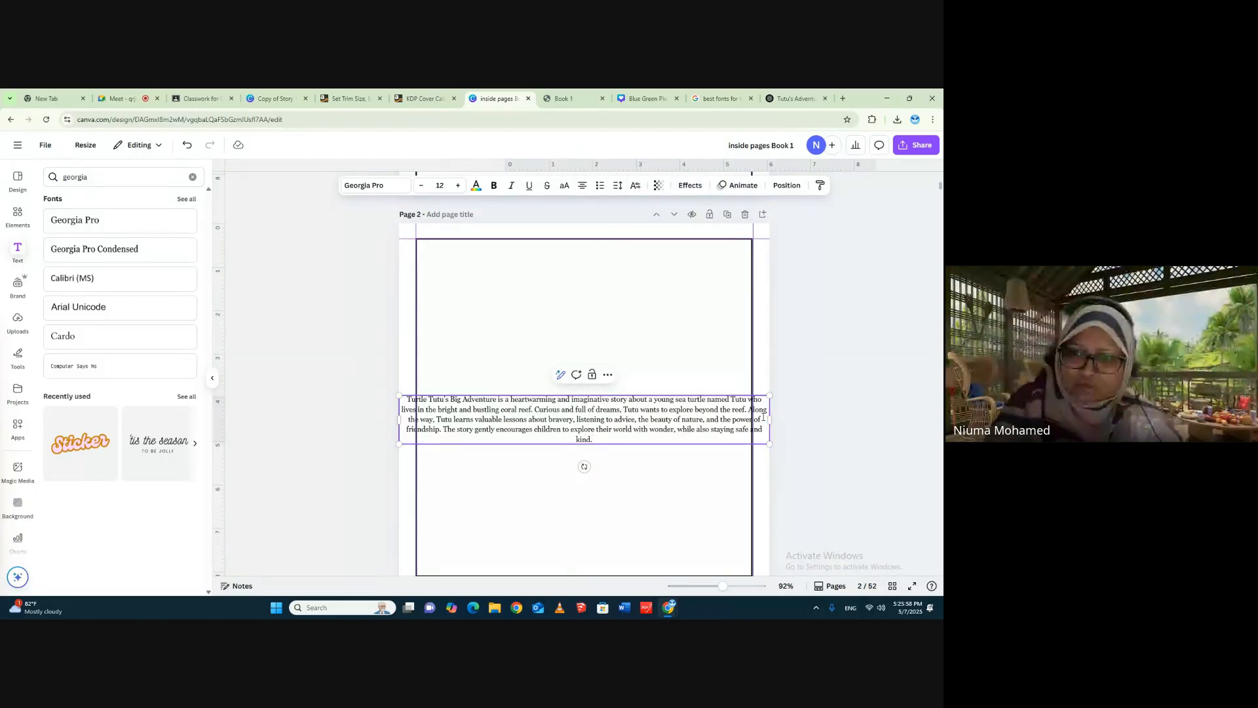
- Narrow the introduction text box and place it inside the page 2 frame
{"action": "left_click", "coordinate": [724, 339]}
{"action": "left_click", "coordinate": [692, 436]}
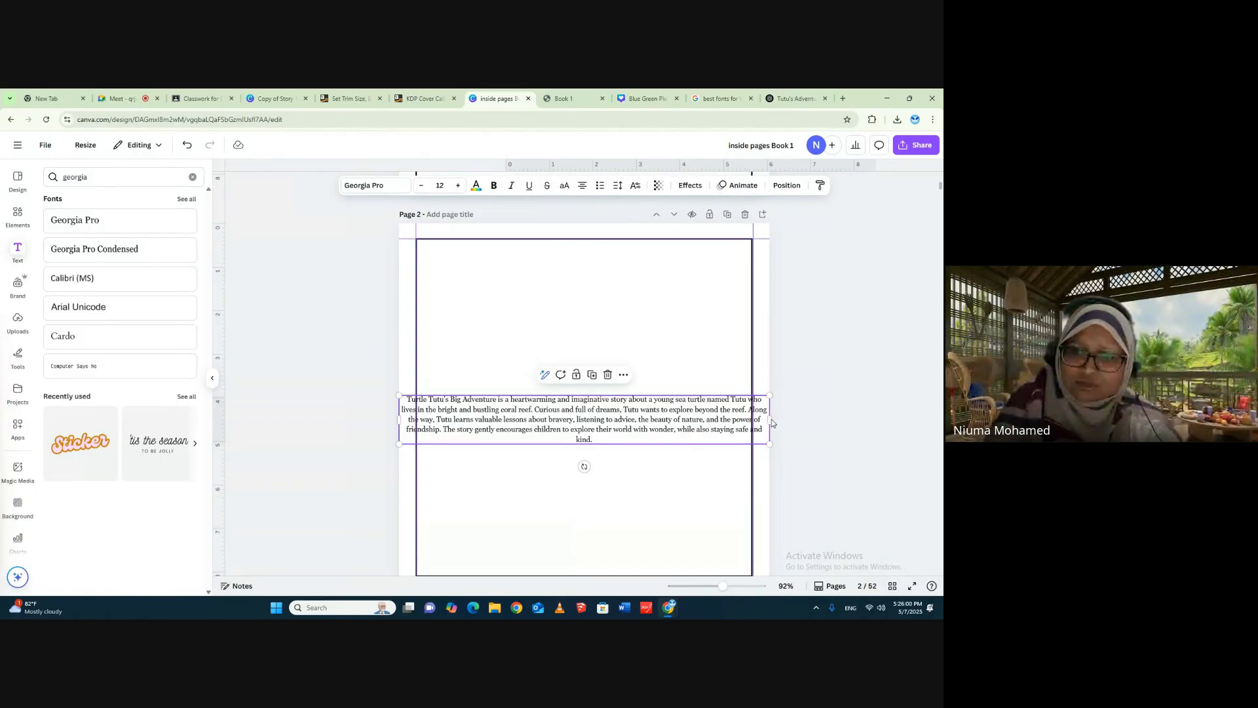
{"action": "left_click_drag", "start_coordinate": [769, 420], "coordinate": [653, 385]}
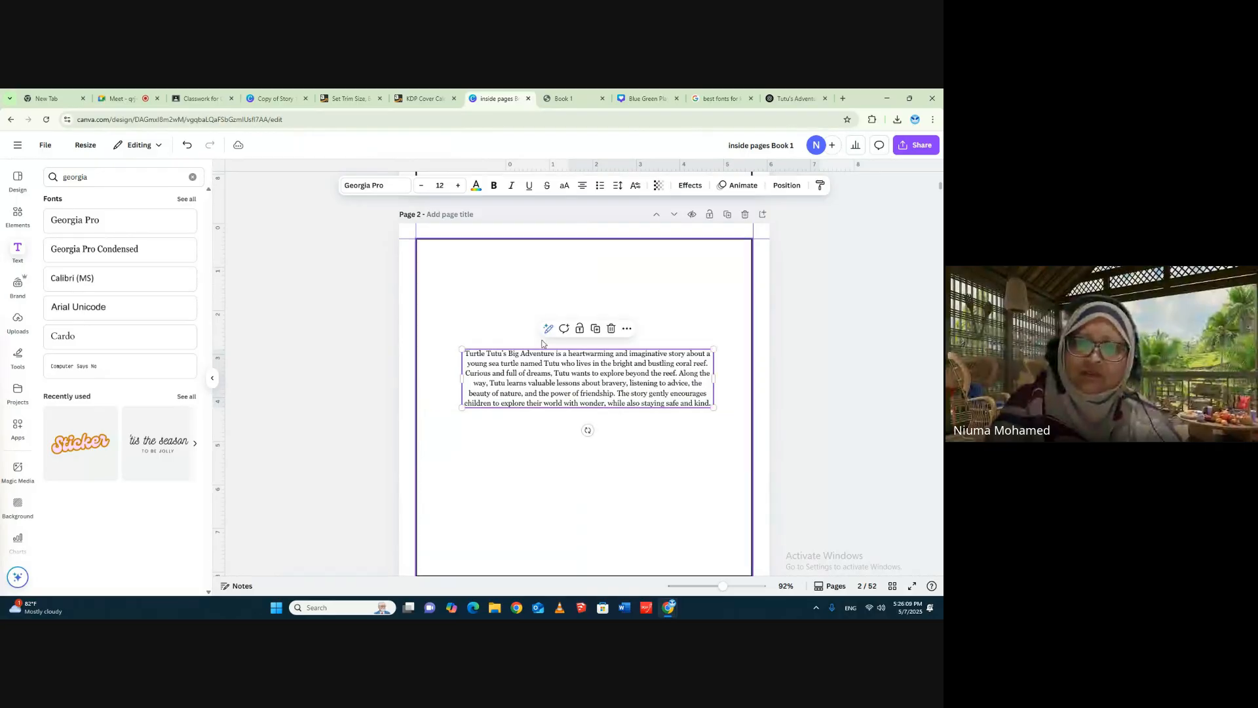
- Set the introduction's font size to 22 and move the text box up within the frame
{"action": "left_click", "coordinate": [459, 188]}
{"action": "left_click", "coordinate": [459, 188]}
{"action": "left_click", "coordinate": [459, 188]}
{"action": "left_click", "coordinate": [459, 188]}
{"action": "left_click", "coordinate": [459, 188]}
{"action": "left_click", "coordinate": [459, 188]}
{"action": "left_click", "coordinate": [459, 188]}
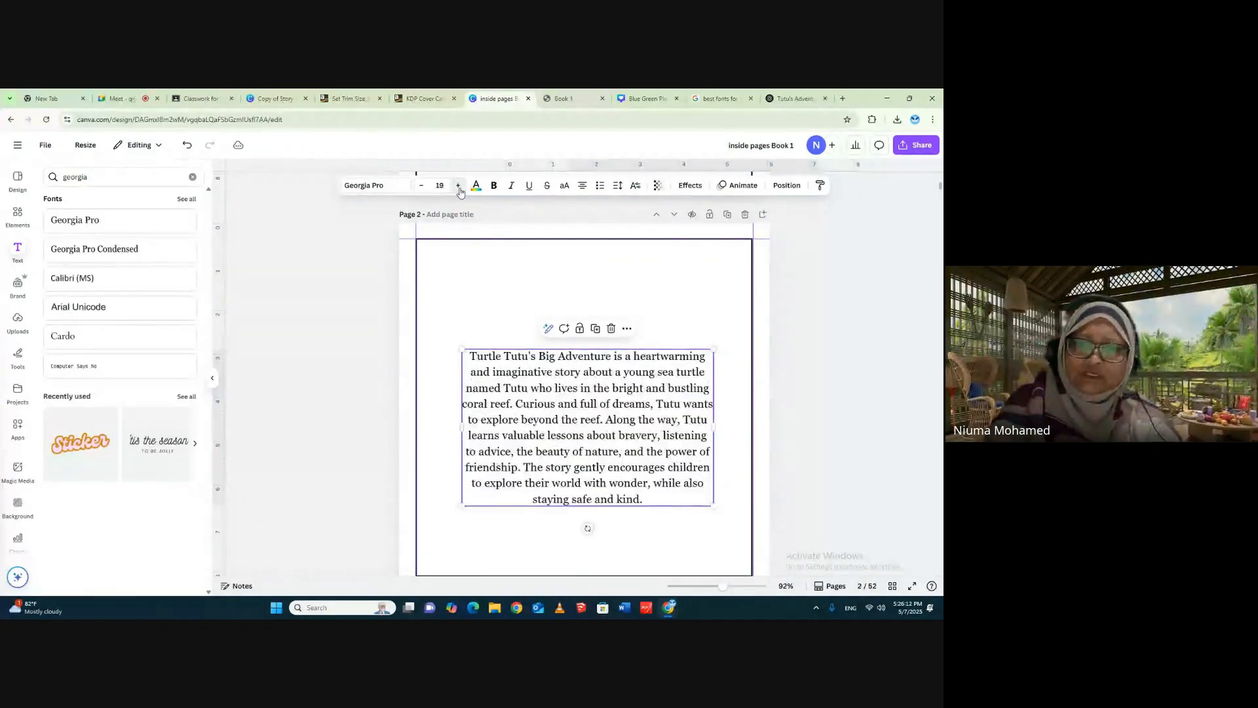
{"action": "left_click", "coordinate": [459, 188]}
{"action": "left_click", "coordinate": [459, 188]}
{"action": "left_click", "coordinate": [459, 188]}
{"action": "left_click_drag", "start_coordinate": [640, 418], "coordinate": [642, 368]}
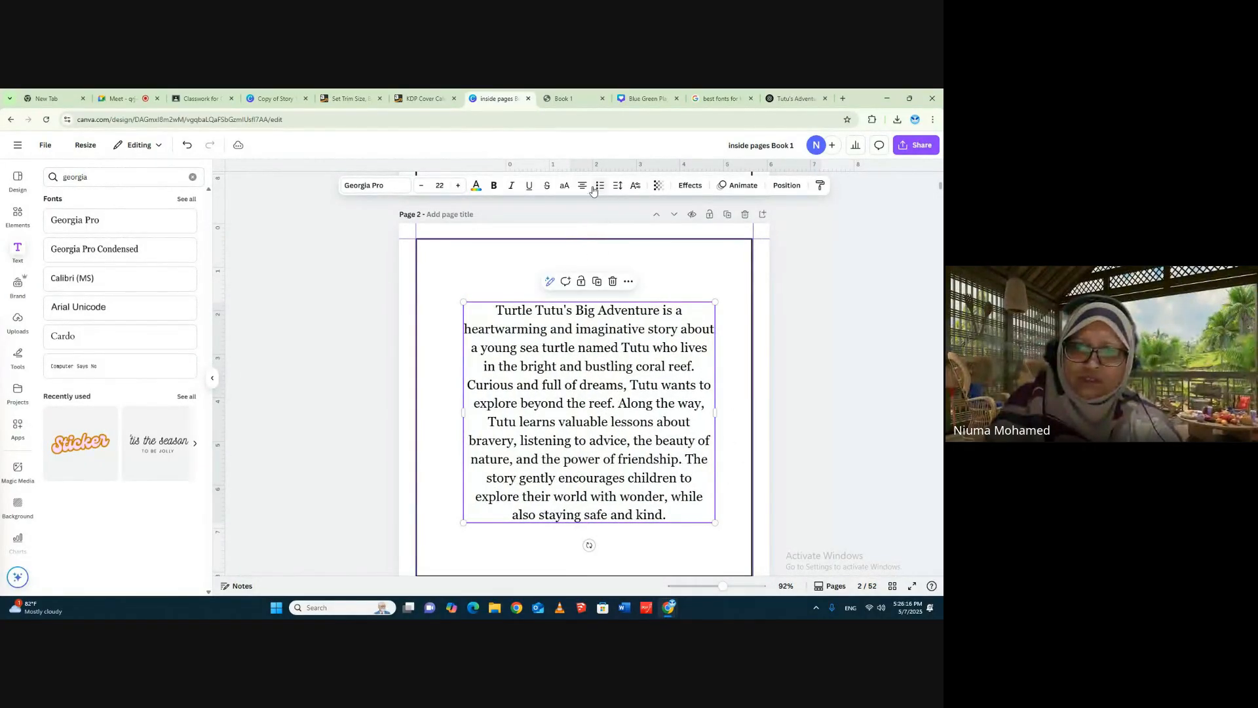
- Set the introduction's letter spacing to -9 and increase its line spacing
{"action": "left_click", "coordinate": [617, 186]}
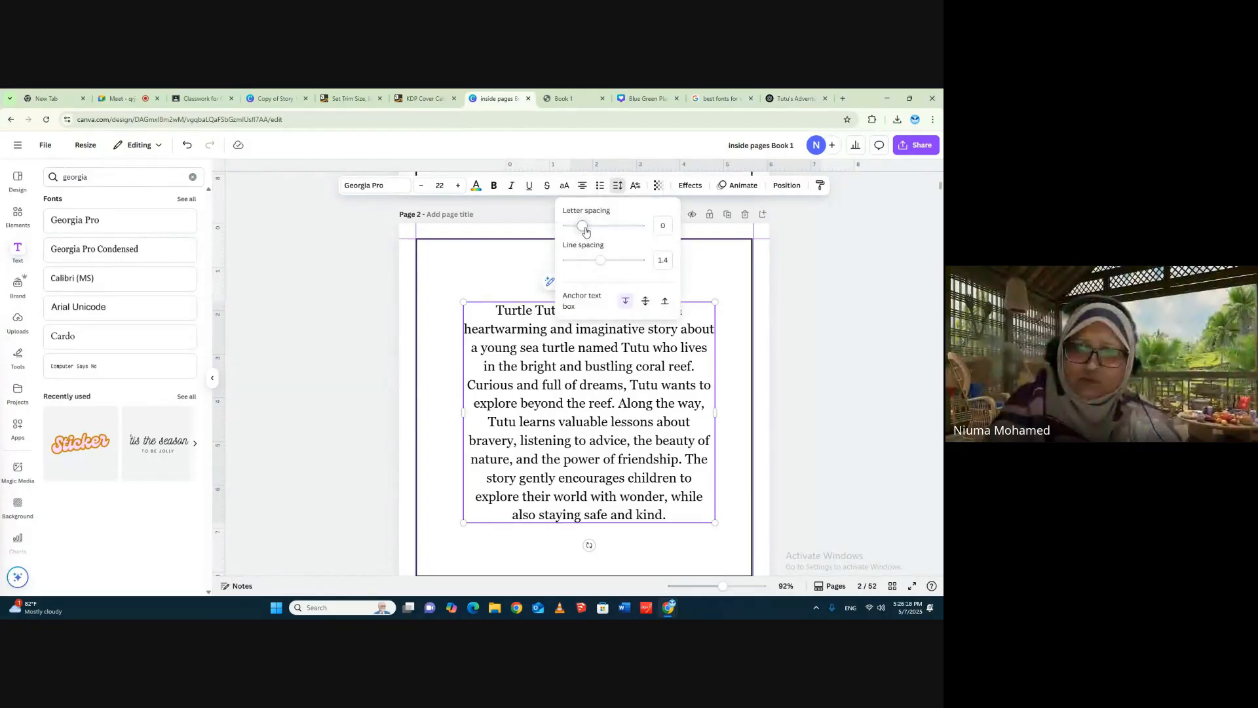
{"action": "left_click_drag", "start_coordinate": [585, 230], "coordinate": [608, 262]}
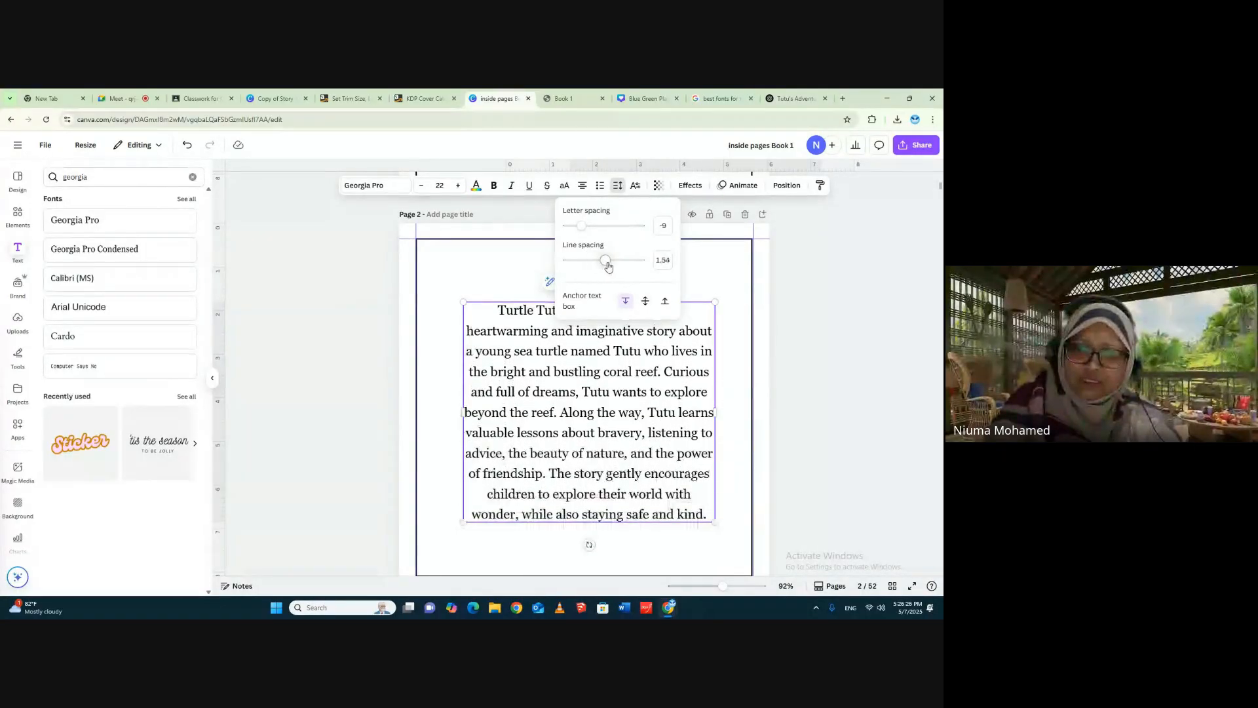
{"action": "left_click", "coordinate": [845, 302]}
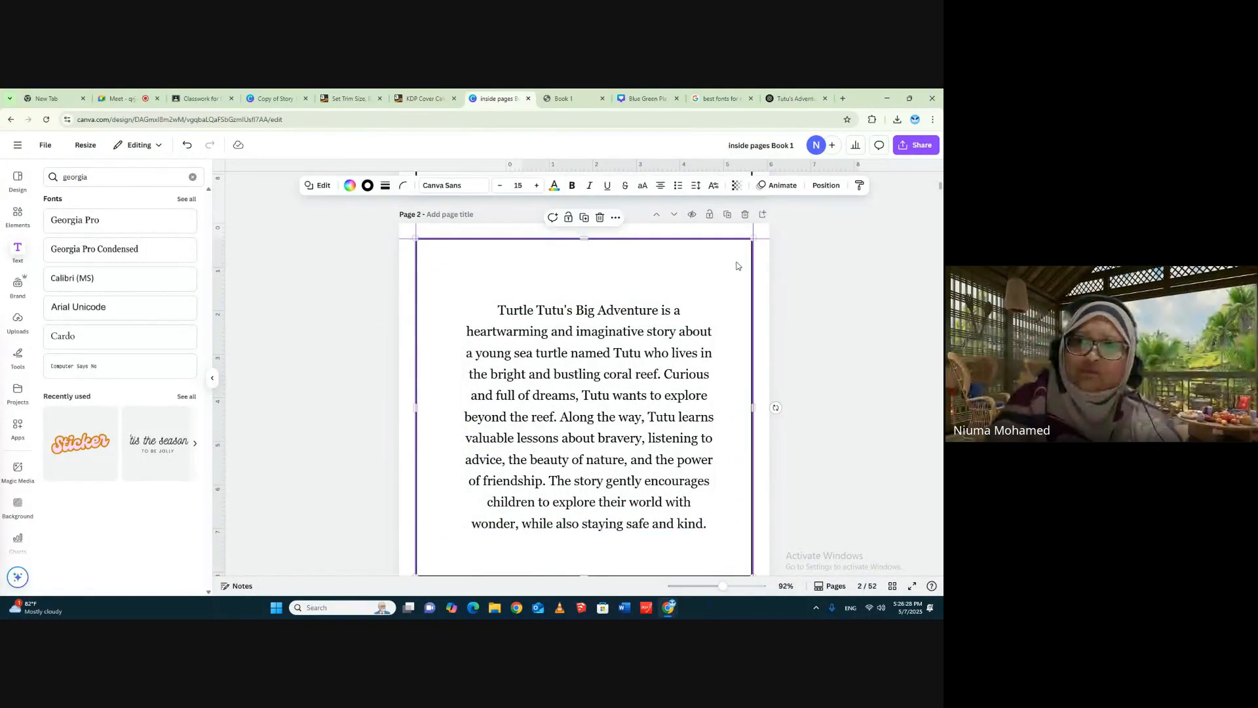
- Change page 2's background to the cream document color and delete its black rectangular frame
{"action": "left_click", "coordinate": [878, 265]}
{"action": "left_click", "coordinate": [764, 238]}
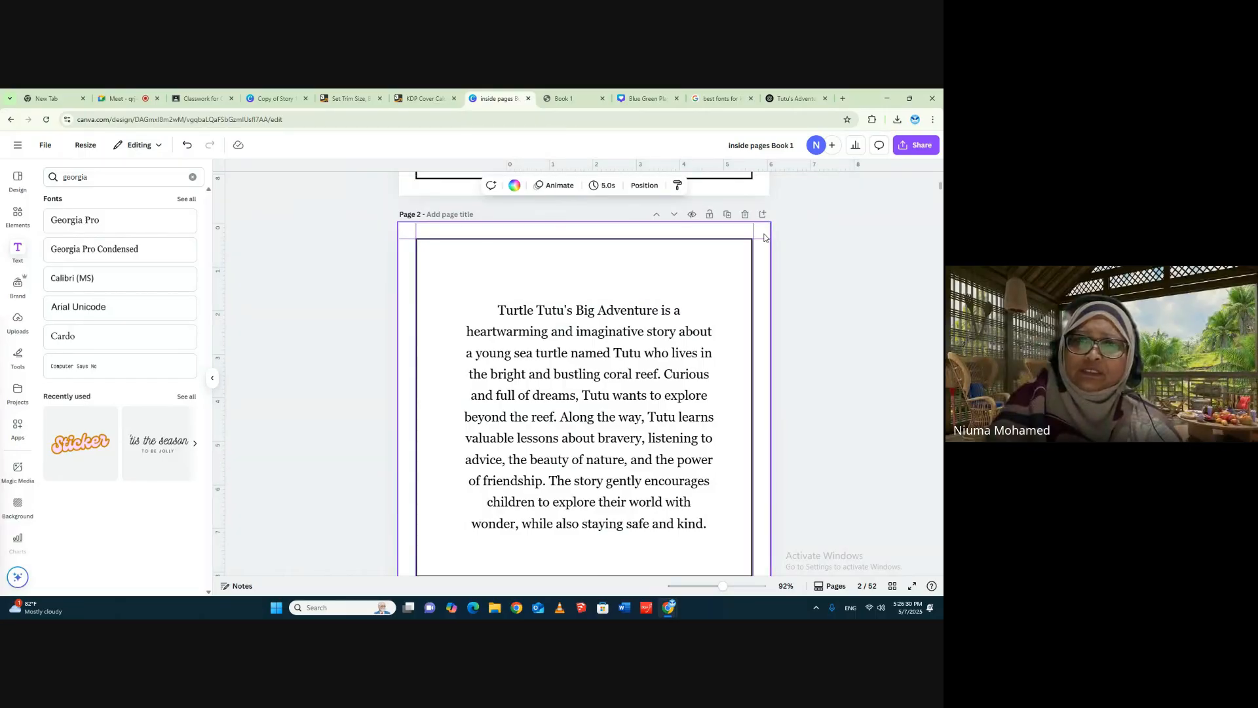
{"action": "left_click", "coordinate": [514, 185]}
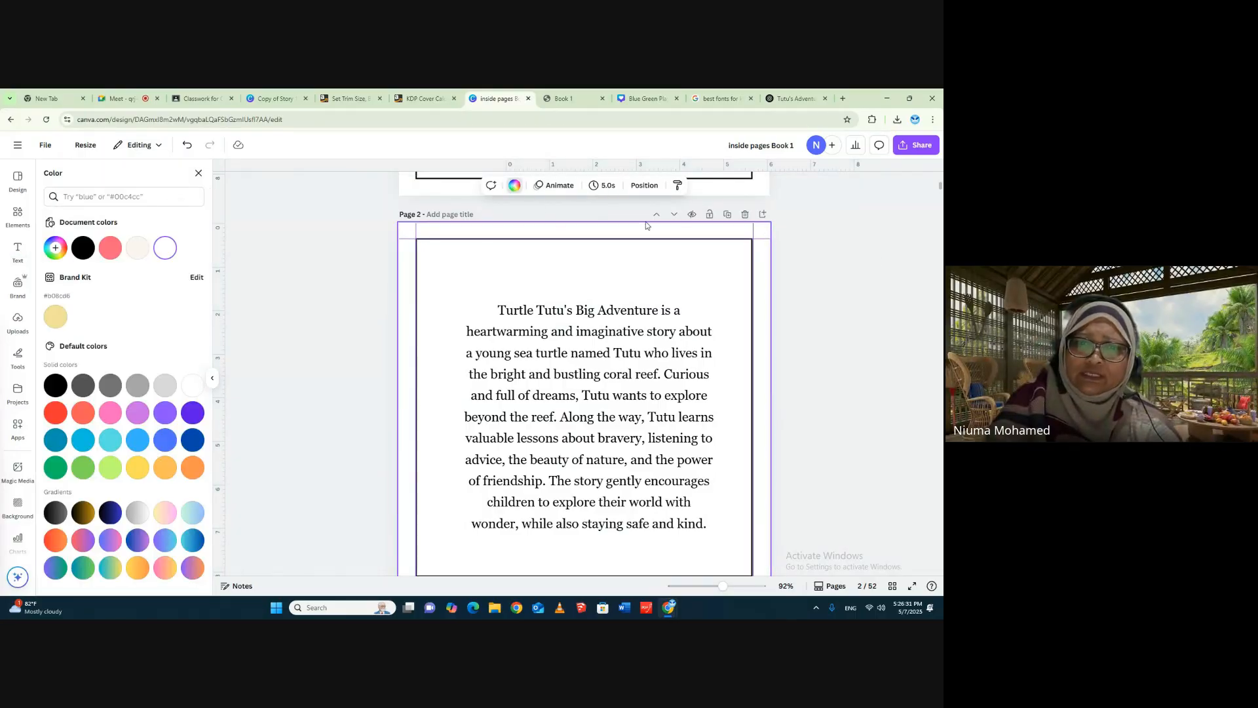
{"action": "left_click", "coordinate": [138, 251]}
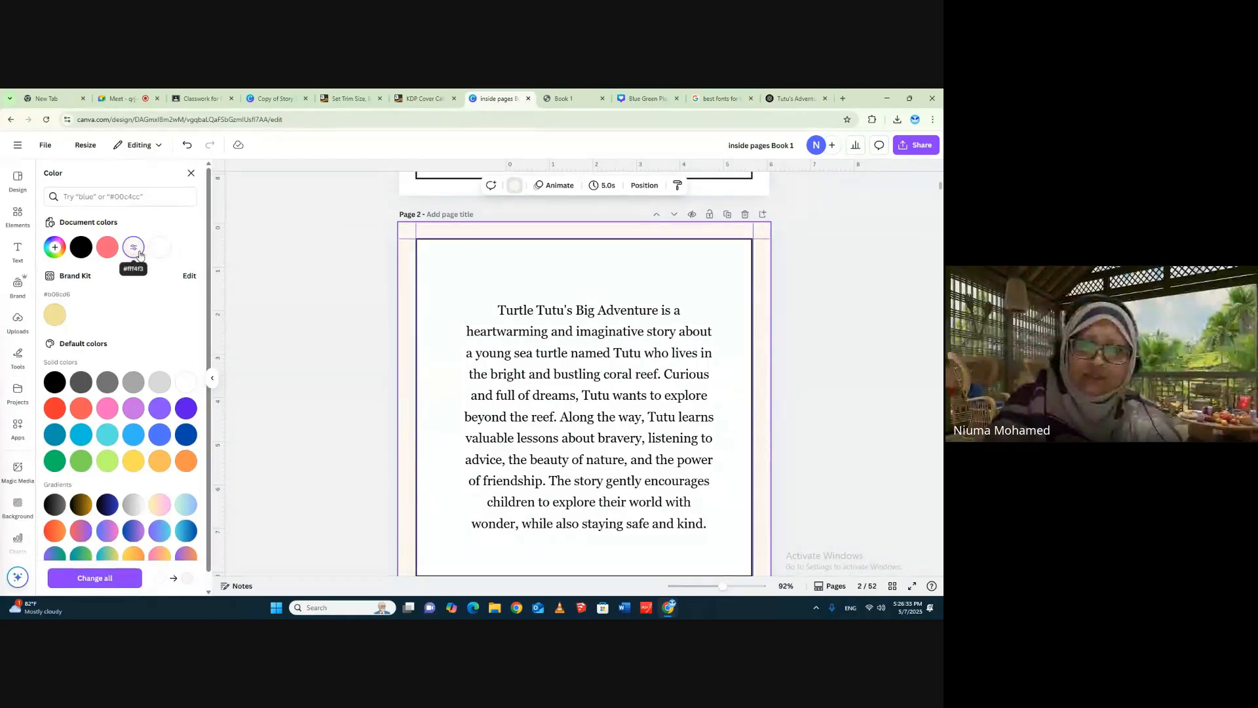
{"action": "left_click", "coordinate": [665, 274]}
{"action": "left_click", "coordinate": [803, 276]}
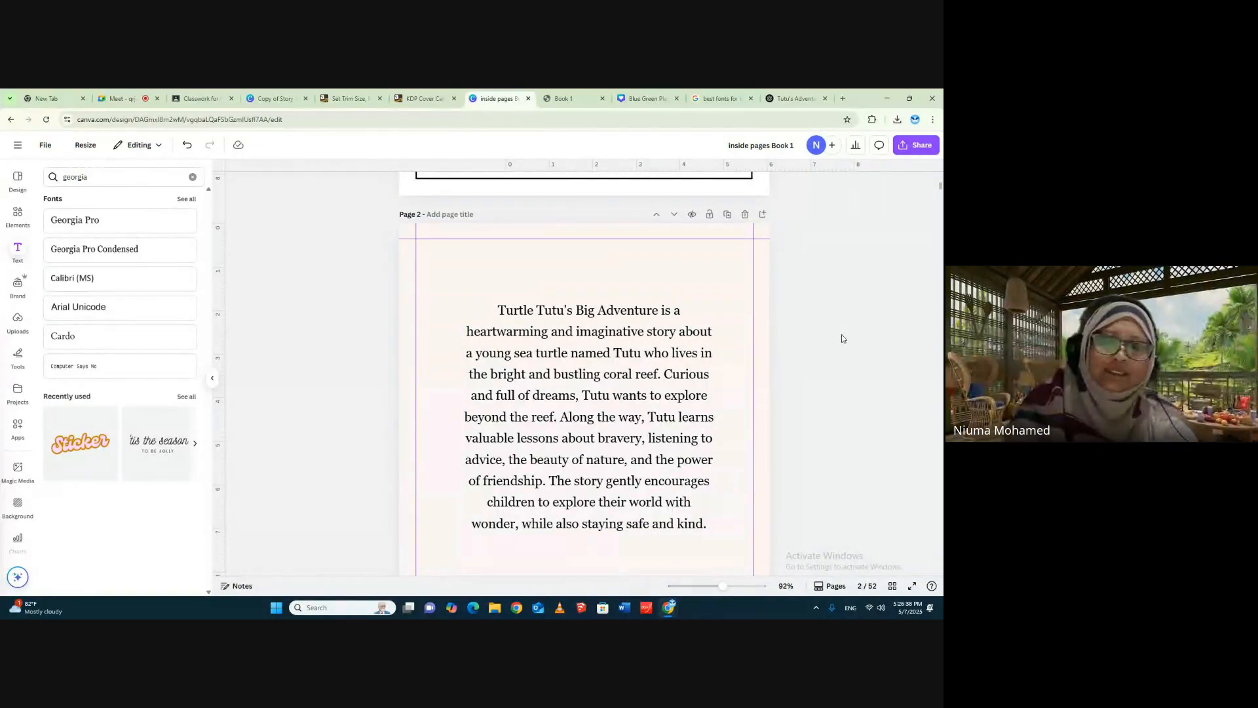
- Delete the black rectangular frame from page 1, the "This book belongs to:" page
{"action": "scroll", "coordinate": [837, 395], "scroll_direction": "down", "scroll_amount": 1}
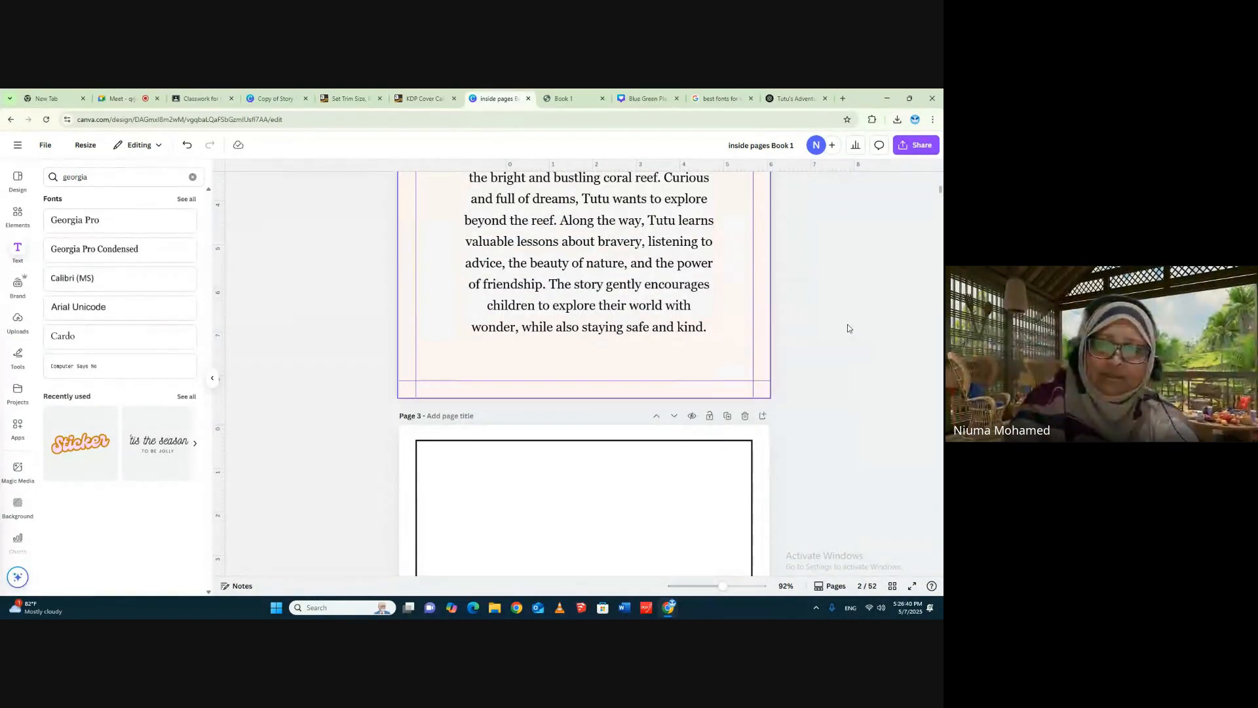
{"action": "scroll", "coordinate": [907, 342], "scroll_direction": "up", "scroll_amount": 2}
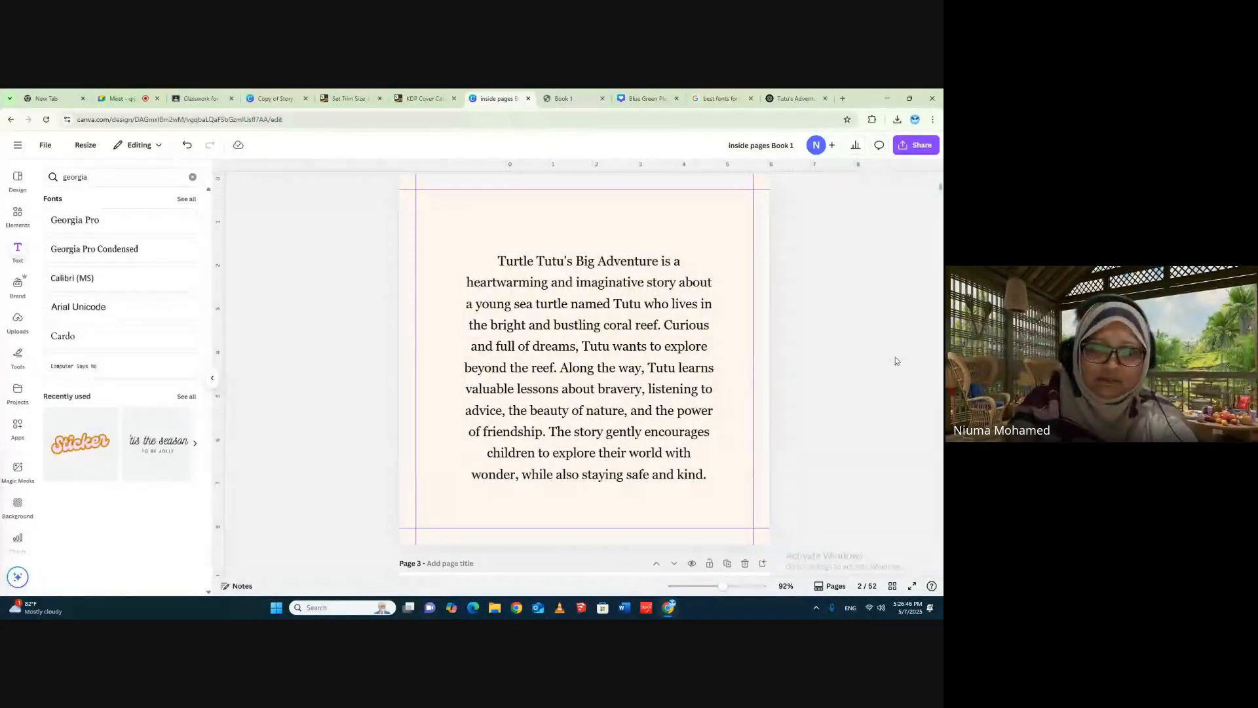
{"action": "scroll", "coordinate": [895, 357], "scroll_direction": "up", "scroll_amount": 5}
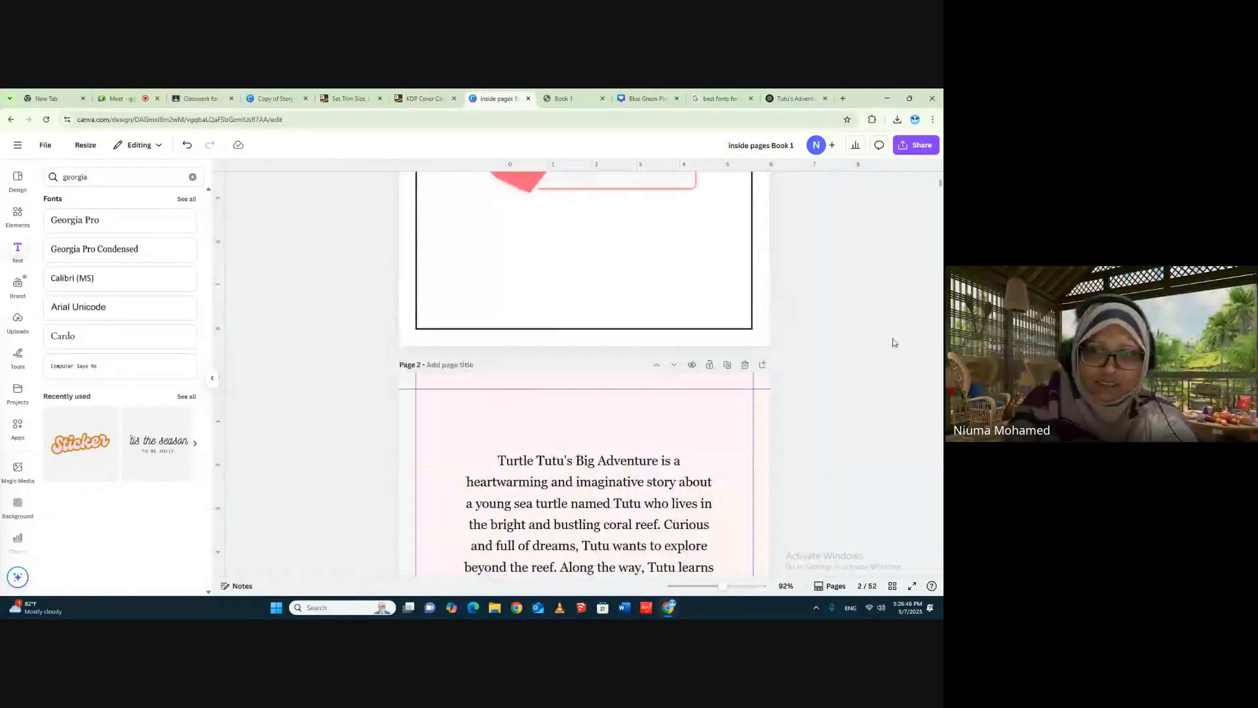
{"action": "left_click", "coordinate": [732, 255]}
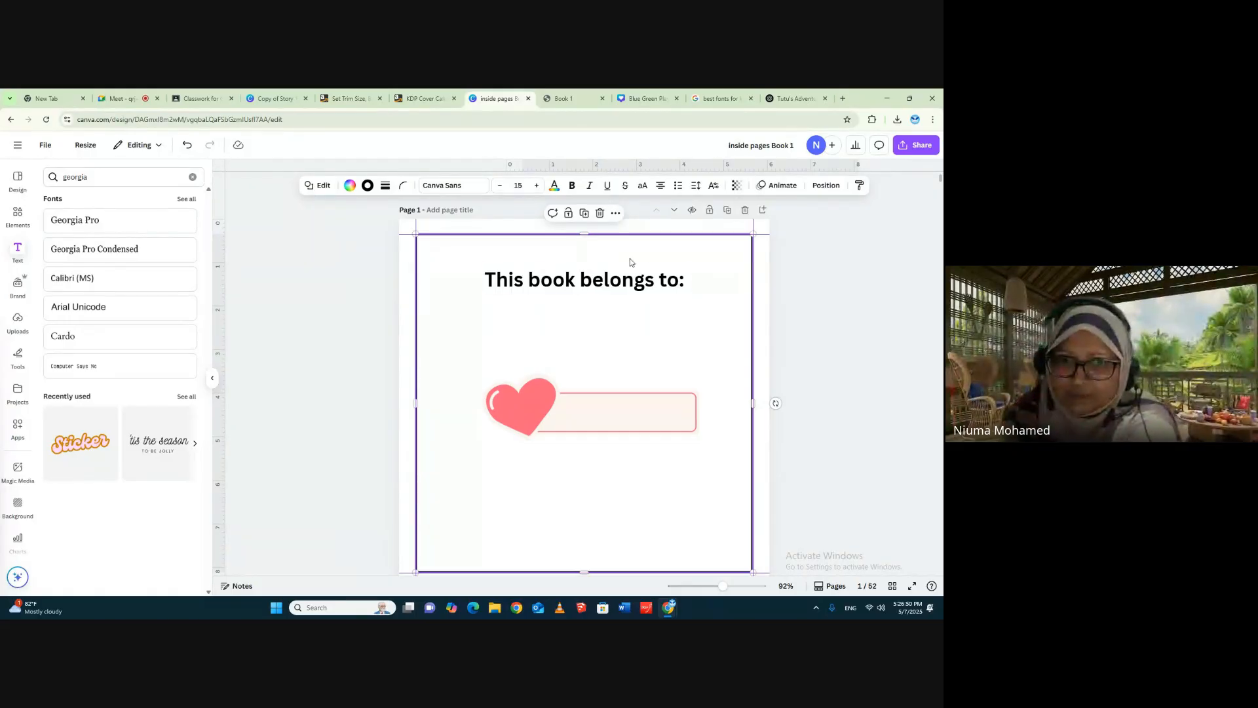
{"action": "key", "text": "Escape"}
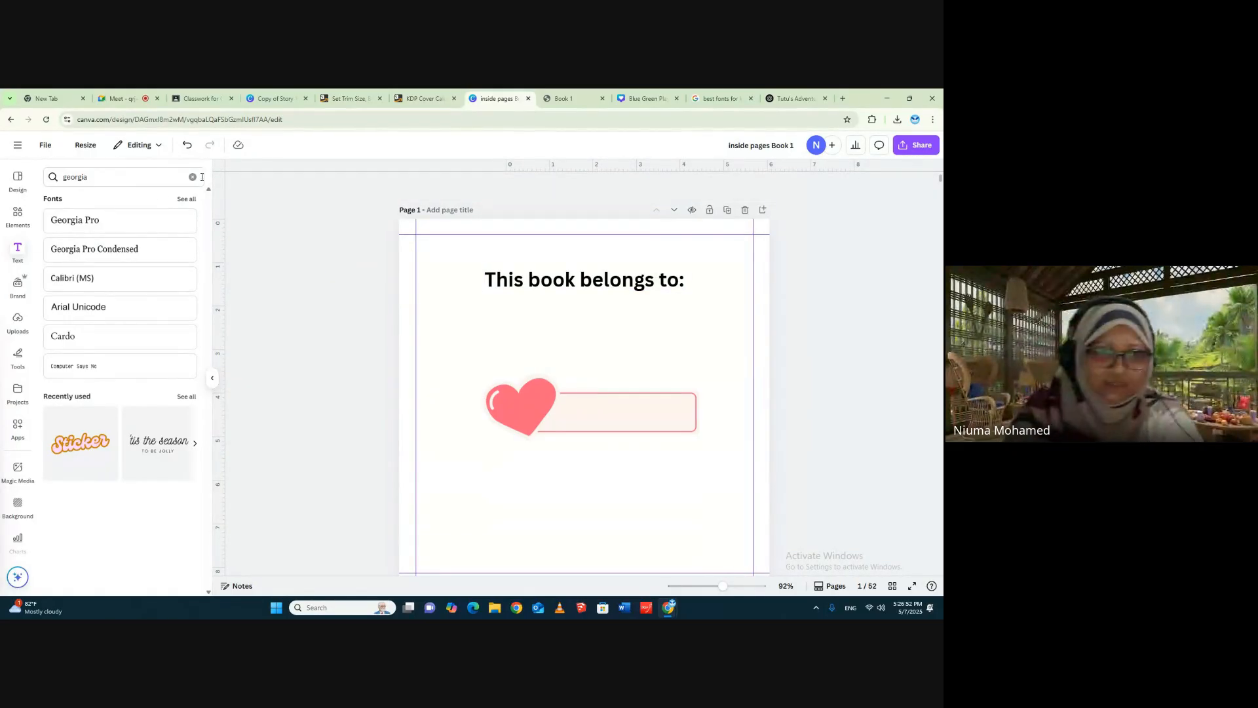
- Search the graphics for "border" and add the thin pink rectangular border to page 1
{"action": "left_click", "coordinate": [17, 215]}
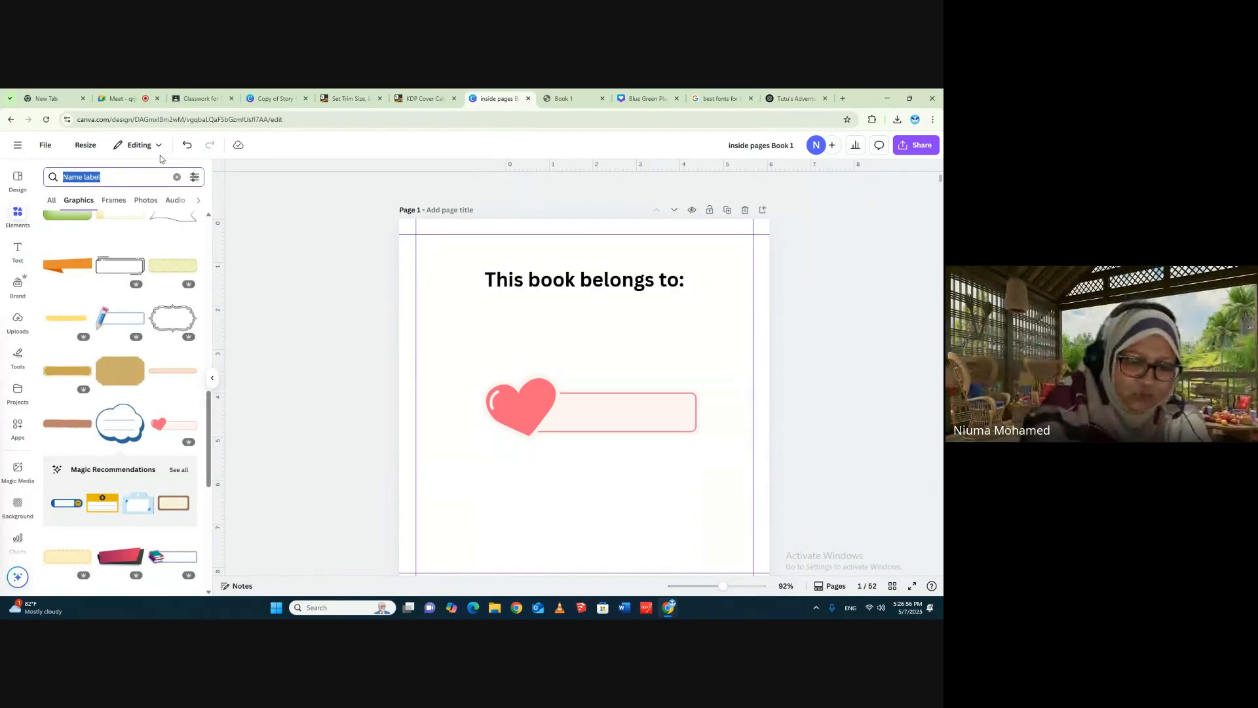
{"action": "type", "text": "border"}
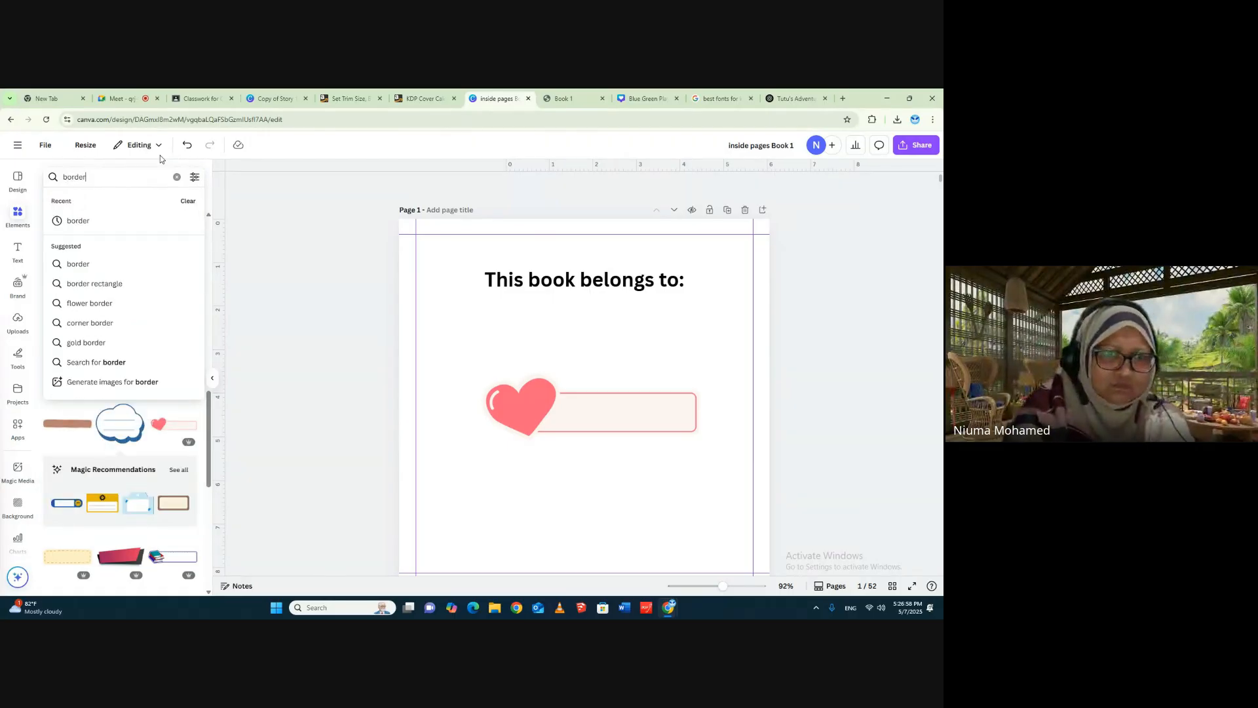
{"action": "key", "text": "Return"}
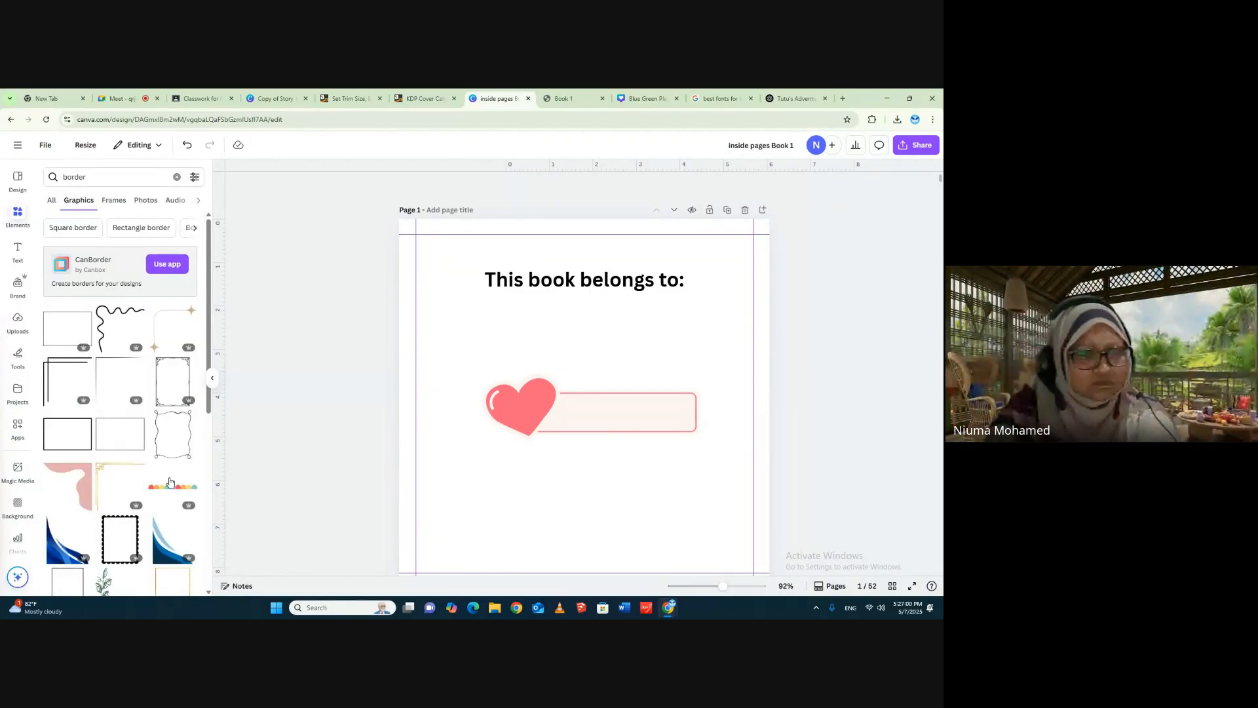
{"action": "scroll", "coordinate": [173, 492], "scroll_direction": "down", "scroll_amount": 4}
{"action": "scroll", "coordinate": [173, 491], "scroll_direction": "down", "scroll_amount": 5}
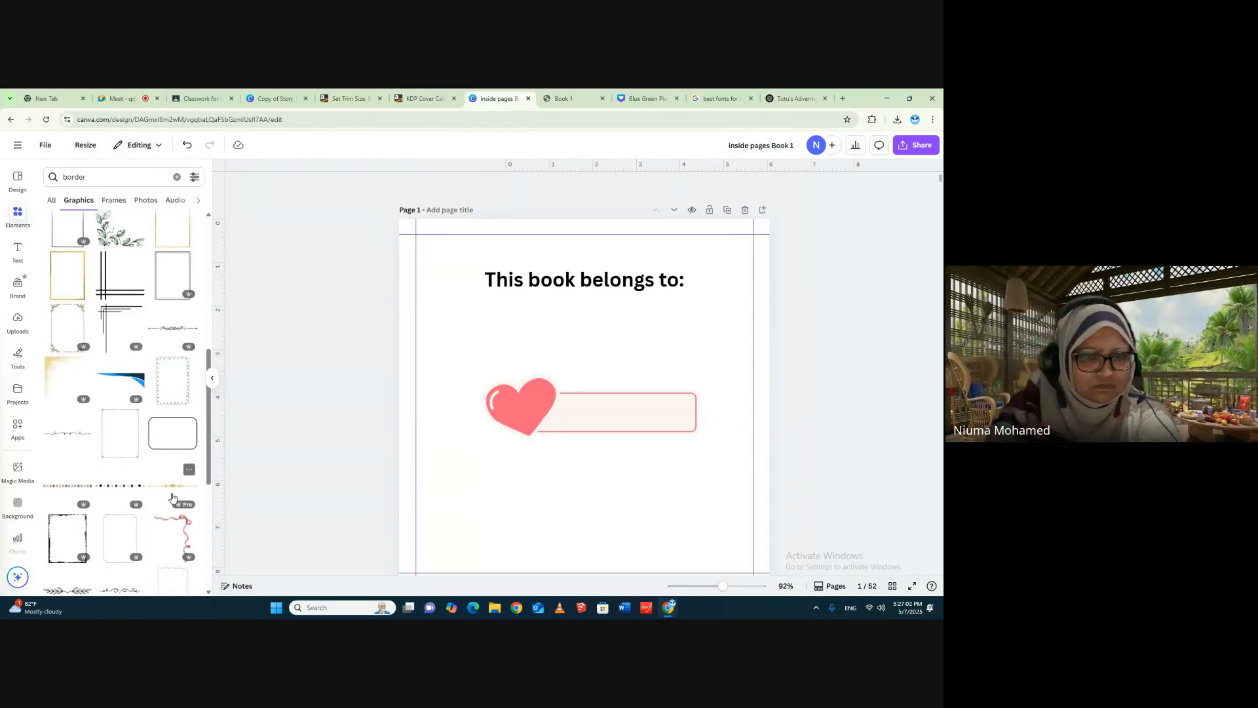
{"action": "scroll", "coordinate": [196, 500], "scroll_direction": "down", "scroll_amount": 5}
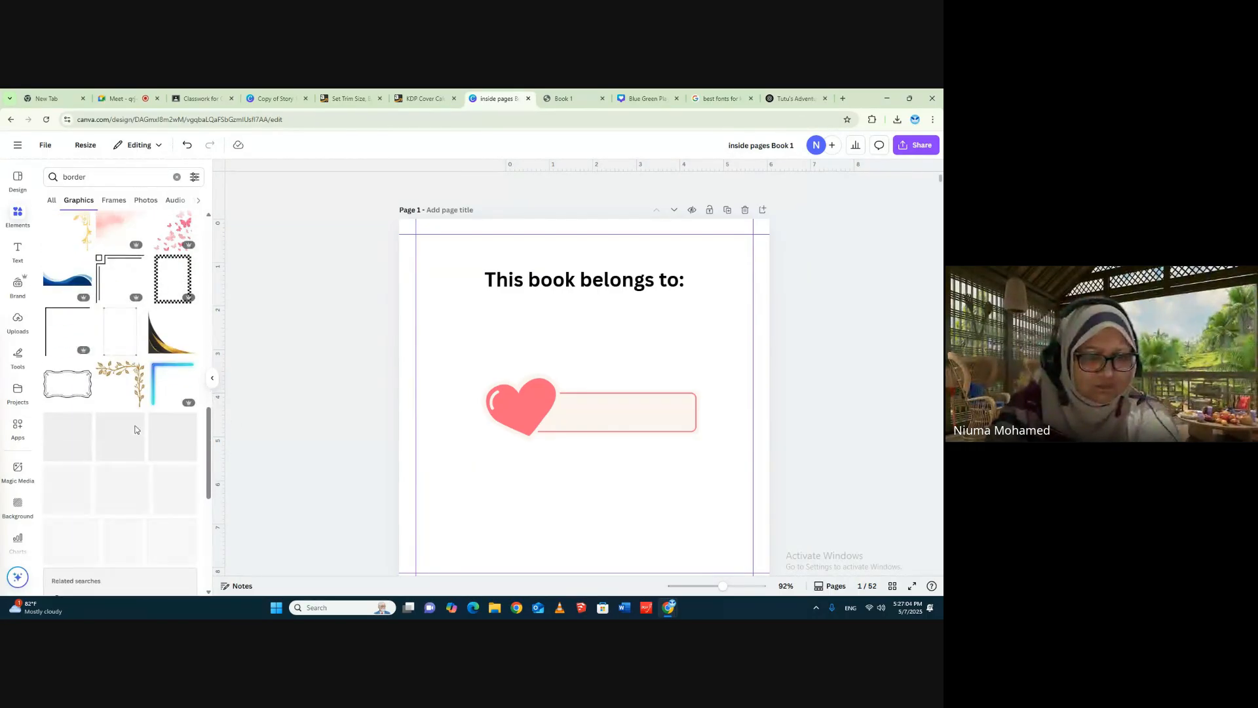
{"action": "scroll", "coordinate": [114, 518], "scroll_direction": "down", "scroll_amount": 3}
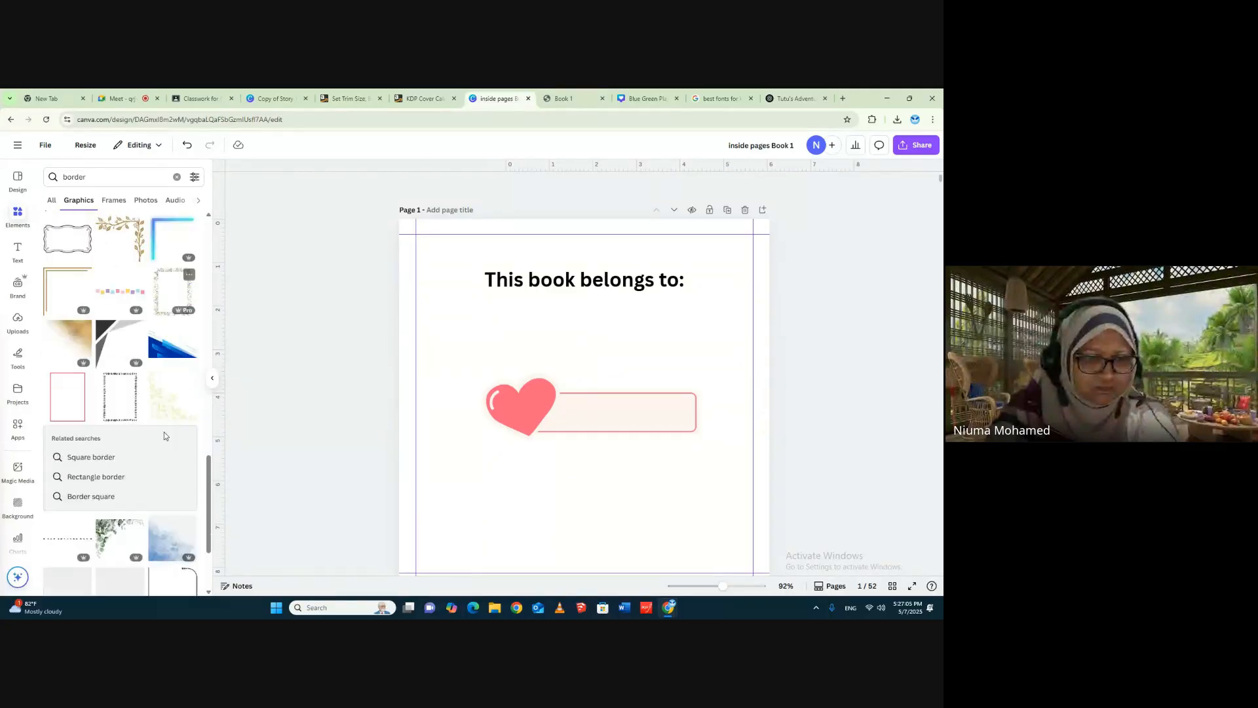
{"action": "left_click", "coordinate": [68, 395]}
- Try fitting the pink border to page 1 by aligning it with the upper margin corner and enlarging it to the full width between margins
{"action": "left_click_drag", "start_coordinate": [602, 352], "coordinate": [486, 256]}
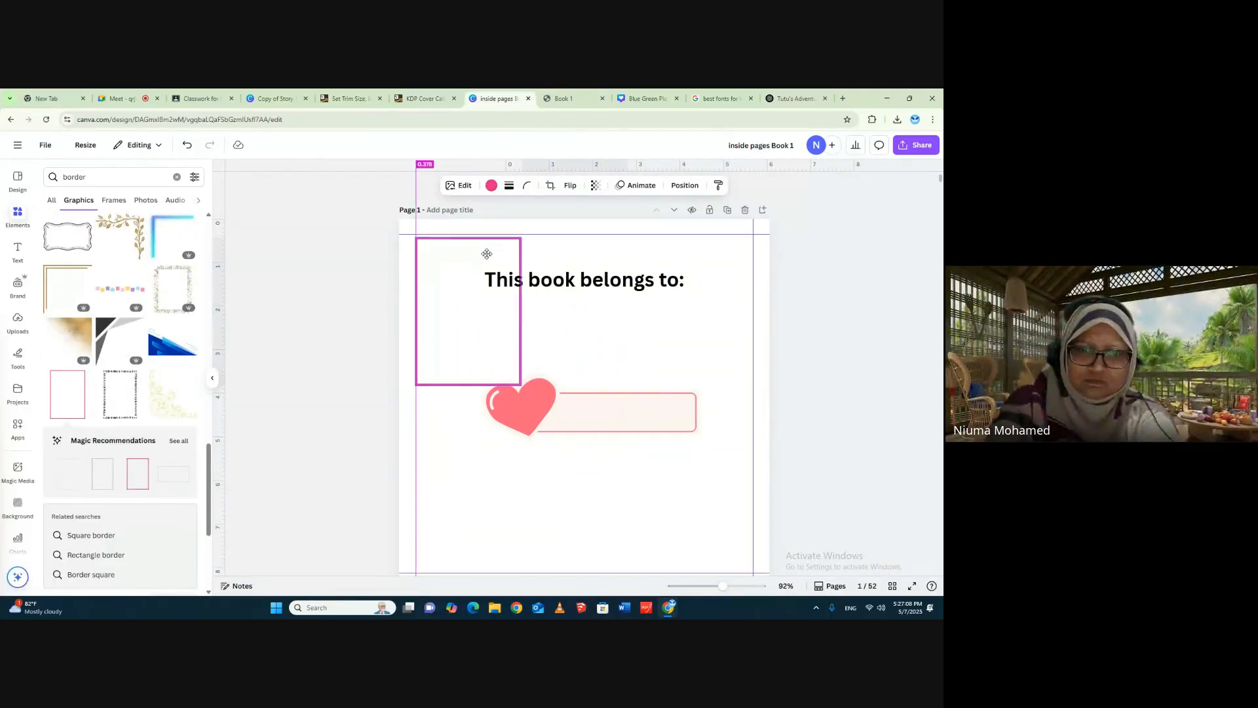
{"action": "left_click_drag", "start_coordinate": [520, 379], "coordinate": [883, 614]}
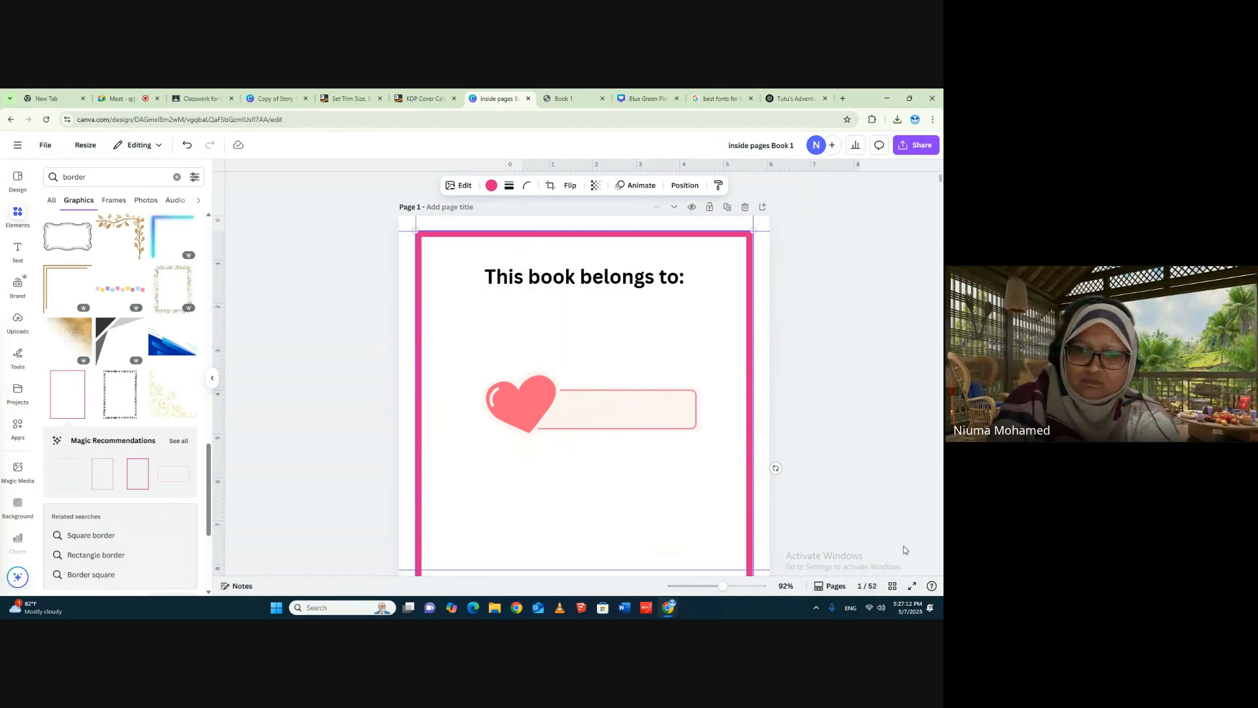
{"action": "scroll", "coordinate": [864, 524], "scroll_direction": "down", "scroll_amount": 3}
{"action": "scroll", "coordinate": [688, 344], "scroll_direction": "up", "scroll_amount": 3}
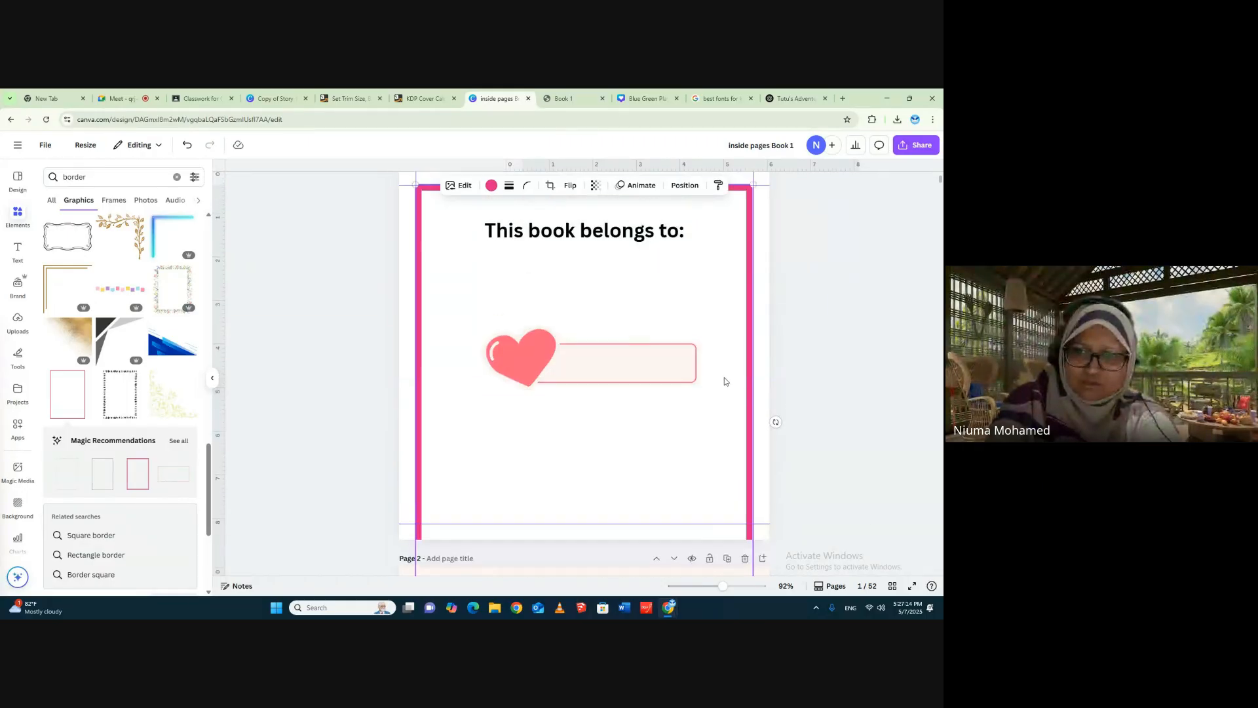
- Try shrinking the oversized pink border and repositioning it around page 1's title and heart name box
{"action": "left_click_drag", "start_coordinate": [705, 351], "coordinate": [706, 380]}
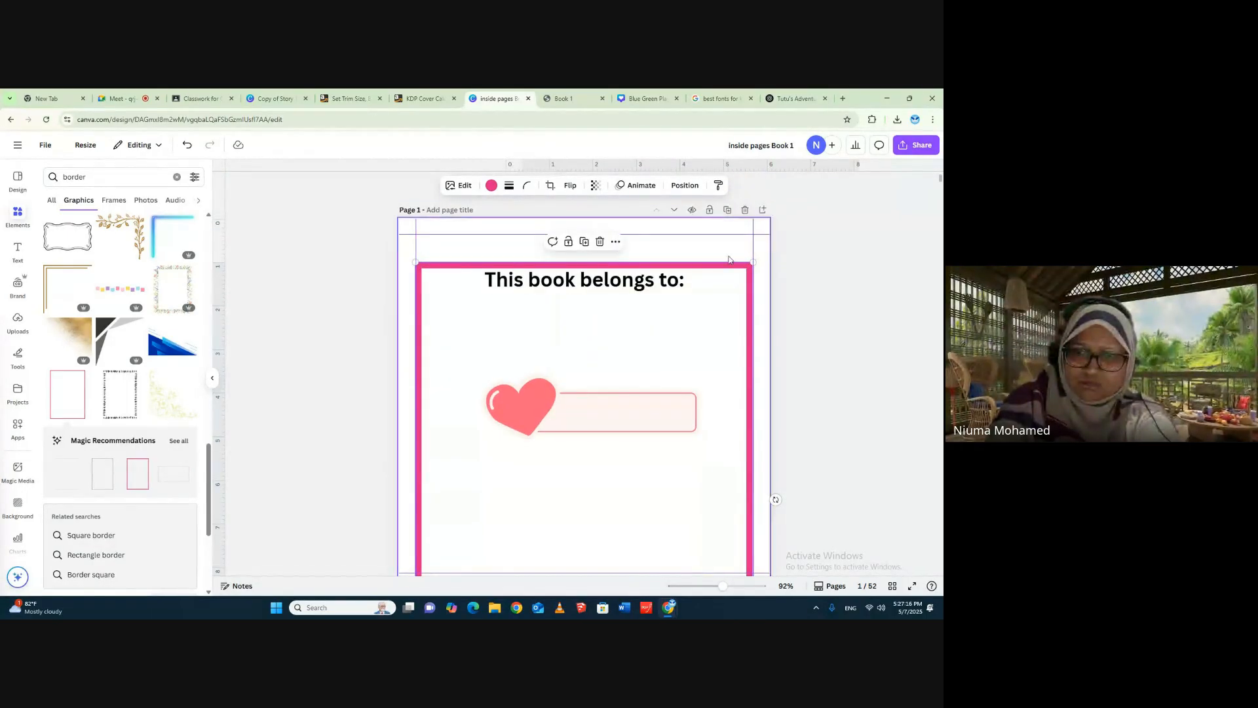
{"action": "left_click_drag", "start_coordinate": [522, 292], "coordinate": [542, 334]}
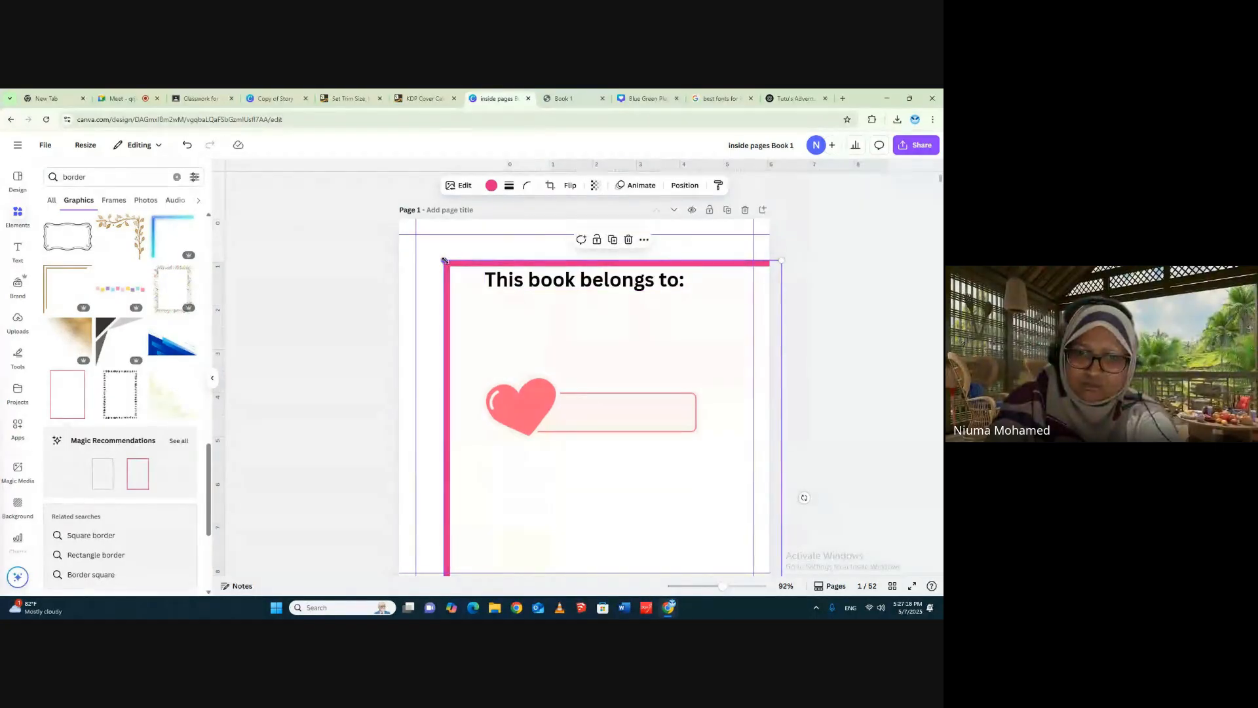
{"action": "left_click_drag", "start_coordinate": [444, 260], "coordinate": [500, 336]}
{"action": "left_click_drag", "start_coordinate": [668, 374], "coordinate": [612, 281]}
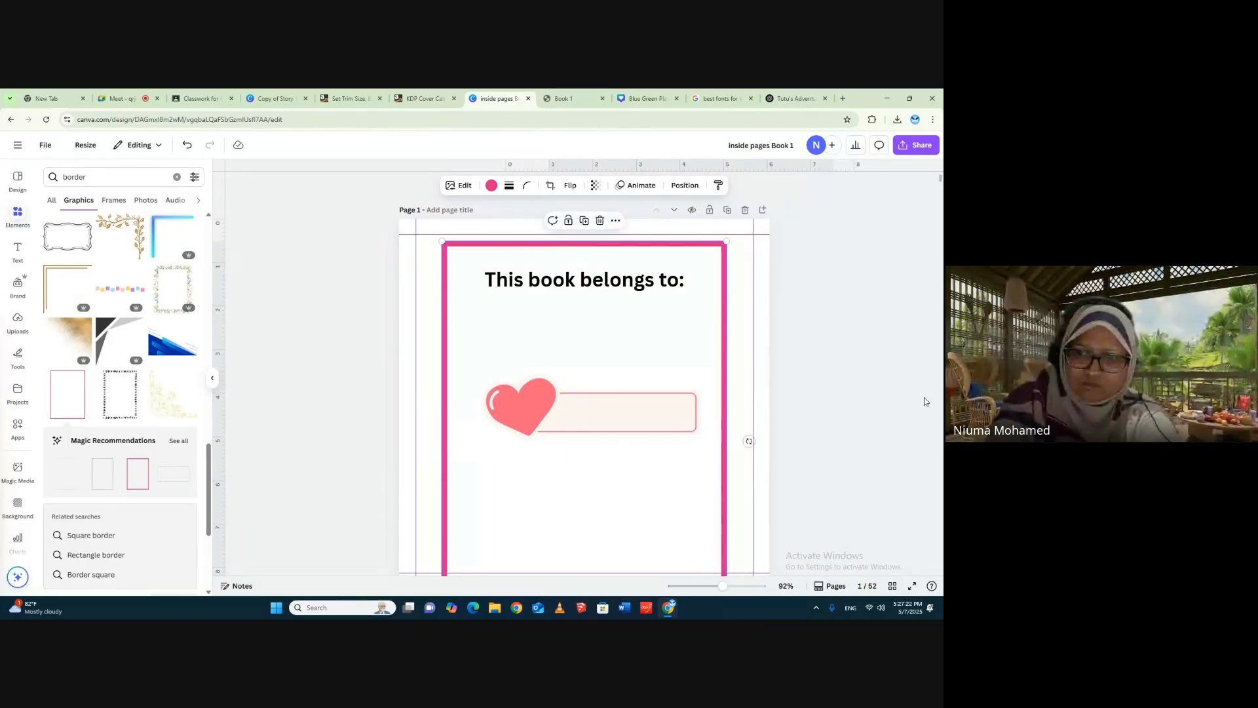
{"action": "scroll", "coordinate": [681, 344], "scroll_direction": "down", "scroll_amount": 3}
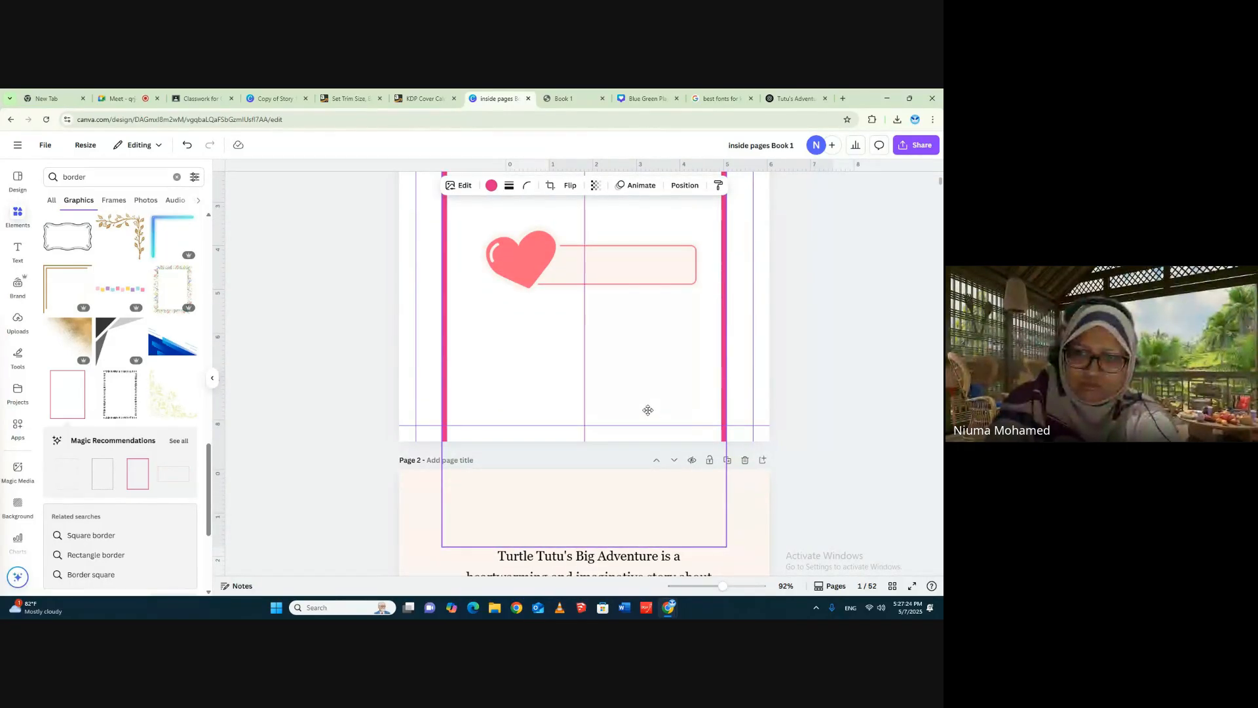
{"action": "scroll", "coordinate": [646, 411], "scroll_direction": "up", "scroll_amount": 3}
{"action": "left_click_drag", "start_coordinate": [623, 318], "coordinate": [616, 339]}
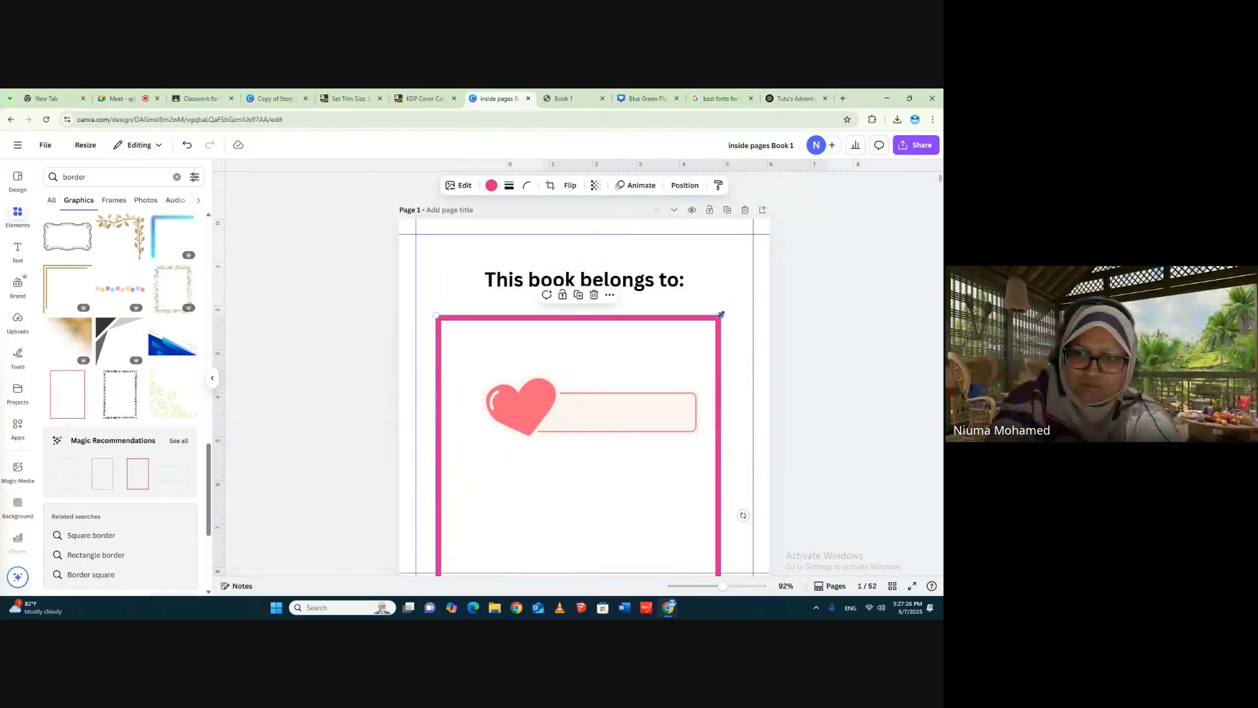
- Resize and reposition the pink border so it frames page 1's title and heart name box within the top and bottom margins
{"action": "left_click_drag", "start_coordinate": [721, 315], "coordinate": [646, 482]}
{"action": "left_click_drag", "start_coordinate": [595, 539], "coordinate": [622, 330]}
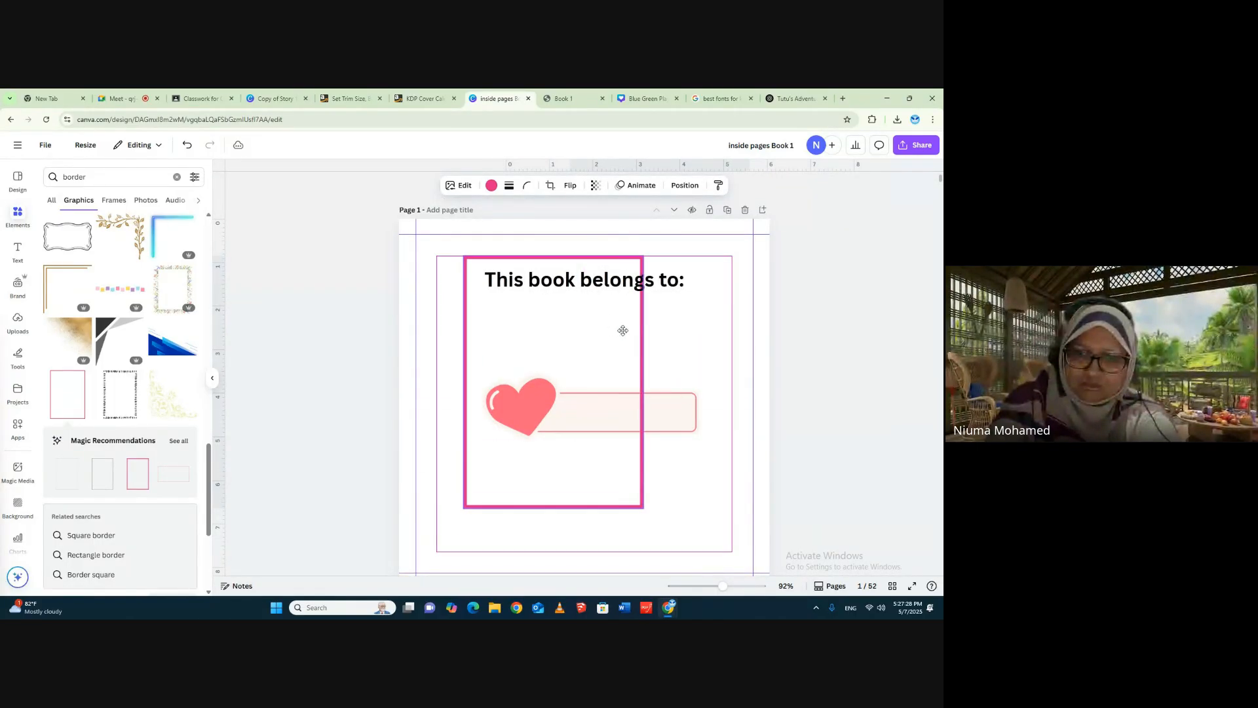
{"action": "left_click_drag", "start_coordinate": [643, 507], "coordinate": [738, 531]}
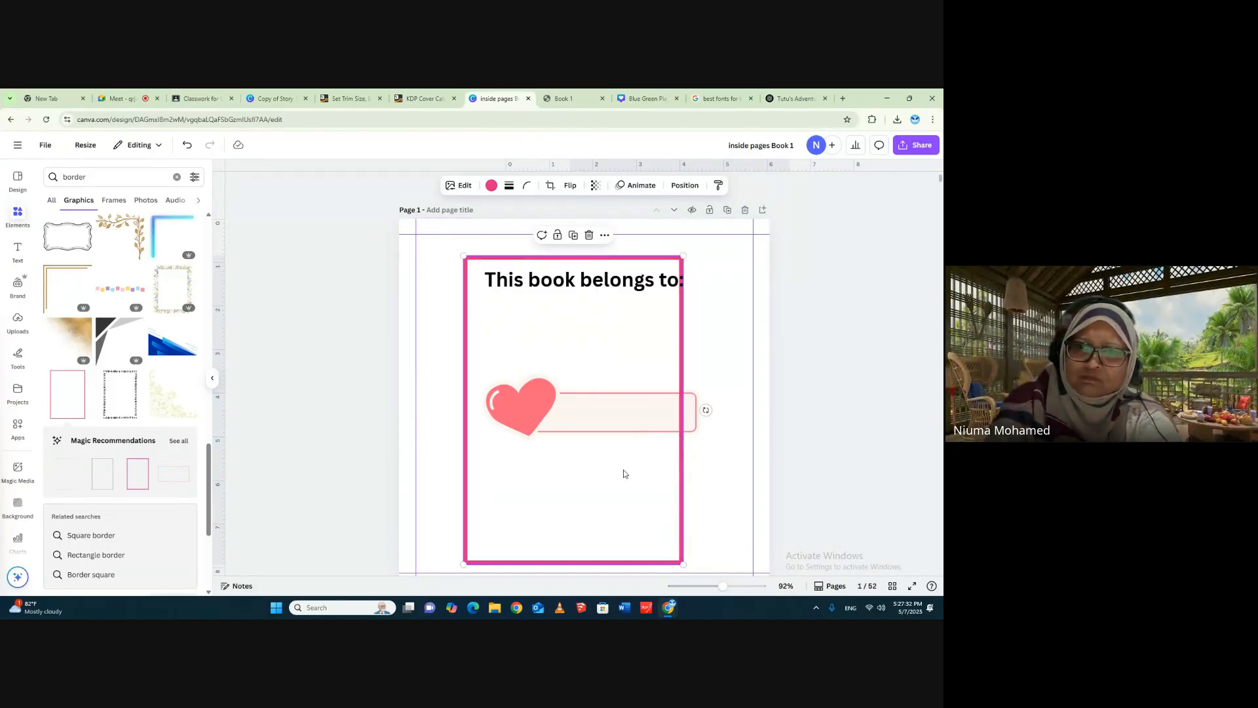
{"action": "left_click_drag", "start_coordinate": [624, 474], "coordinate": [642, 463]}
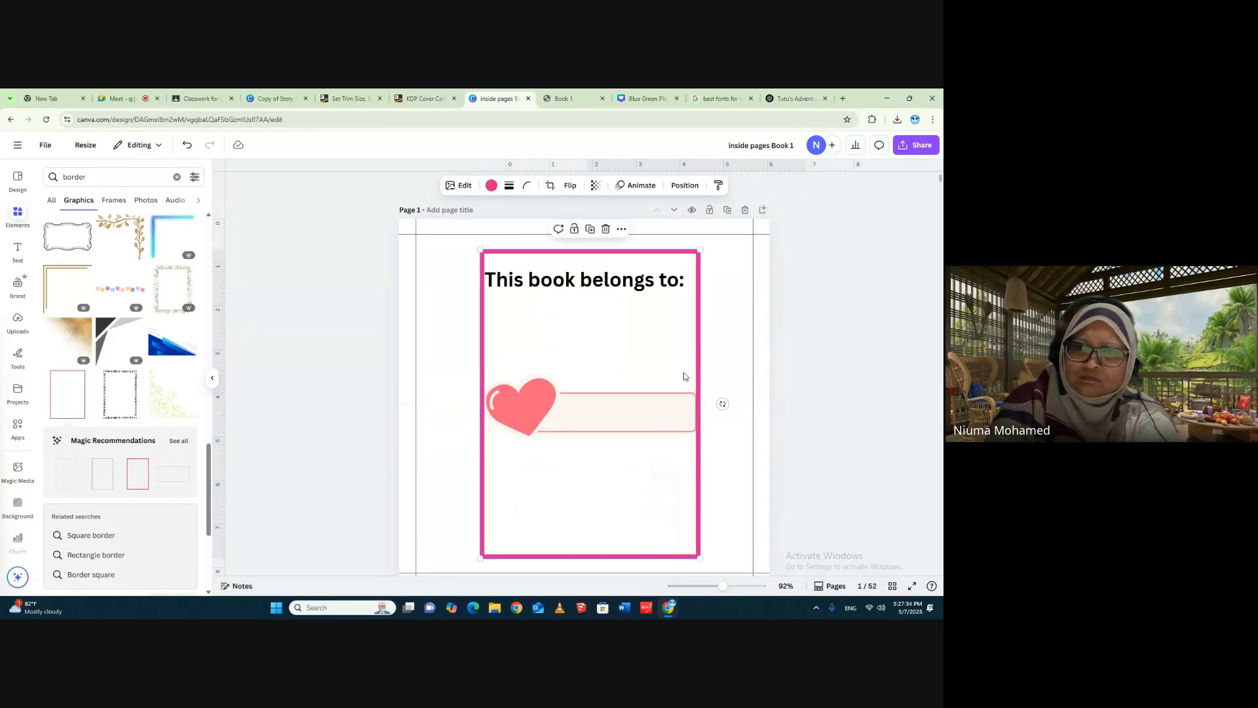
{"action": "left_click_drag", "start_coordinate": [699, 249], "coordinate": [705, 241]}
{"action": "left_click_drag", "start_coordinate": [480, 558], "coordinate": [456, 562]}
{"action": "scroll", "coordinate": [747, 441], "scroll_direction": "down", "scroll_amount": 2}
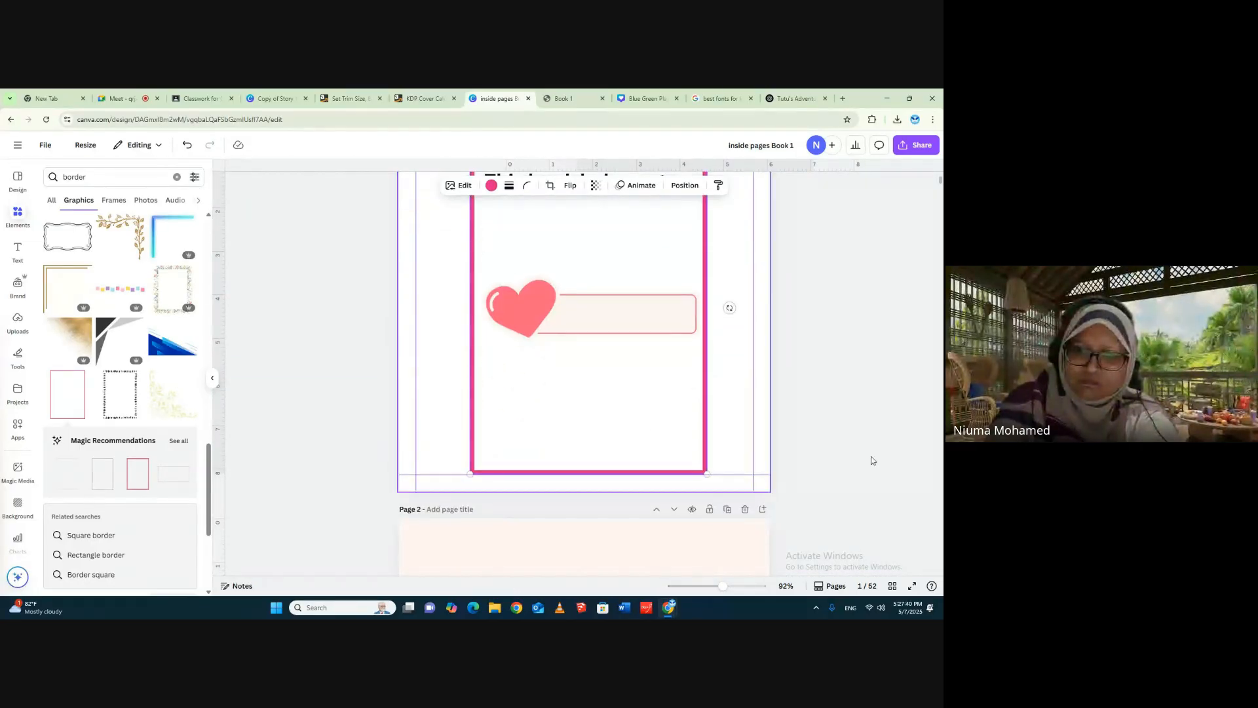
{"action": "scroll", "coordinate": [857, 411], "scroll_direction": "up", "scroll_amount": 2}
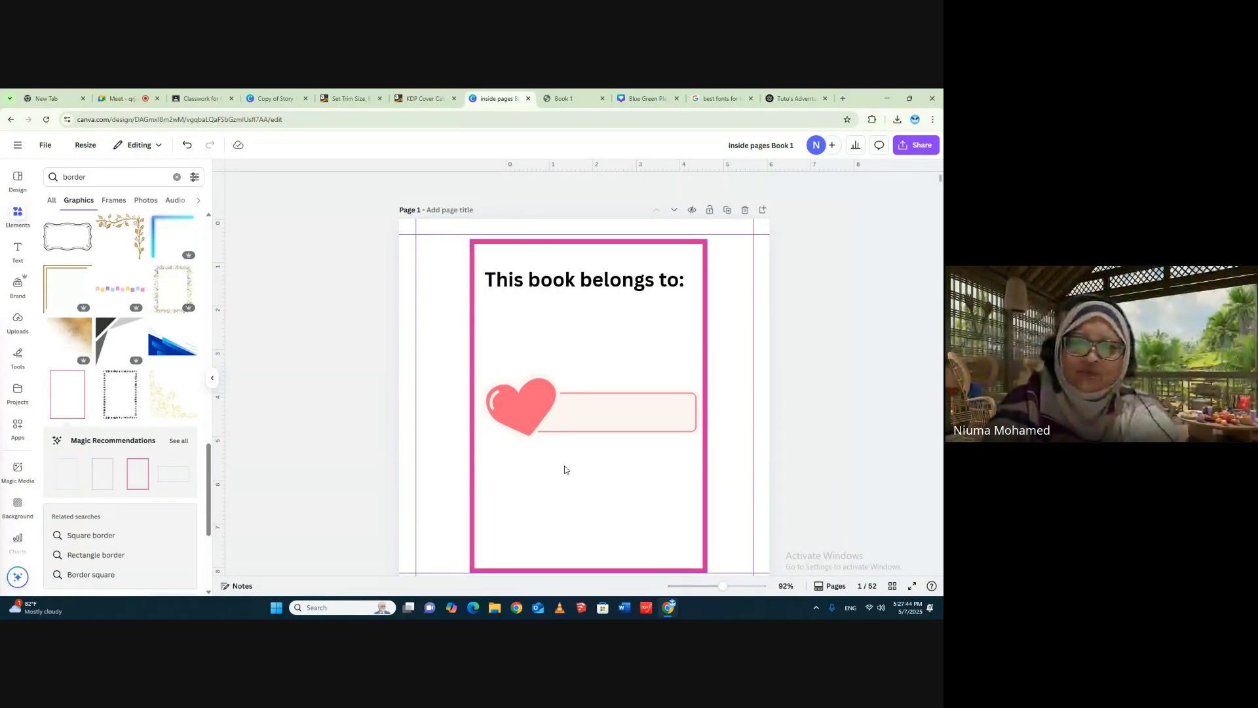
- Switch to the ChatGPT story and copy Page 1's text, "In a sparkling blue sea, under the warm sun, lived a young sea turtle named Tutu."
{"action": "scroll", "coordinate": [917, 485], "scroll_direction": "down", "scroll_amount": 15}
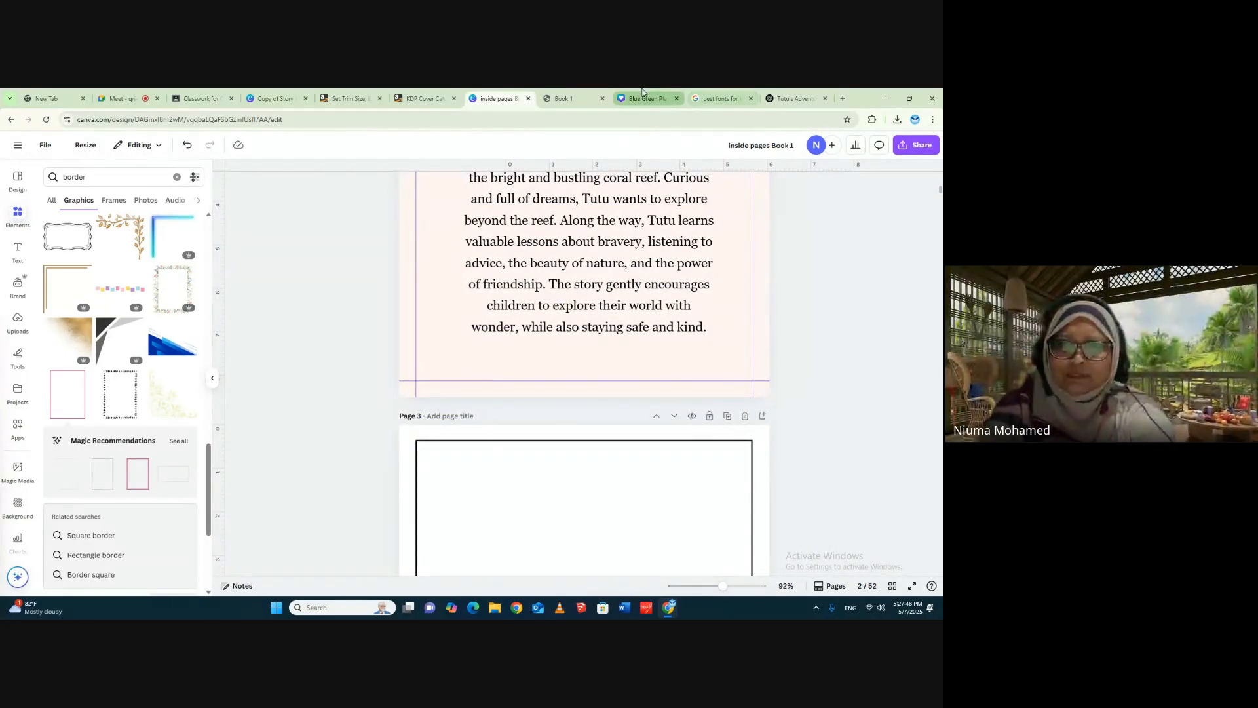
{"action": "left_click", "coordinate": [789, 99]}
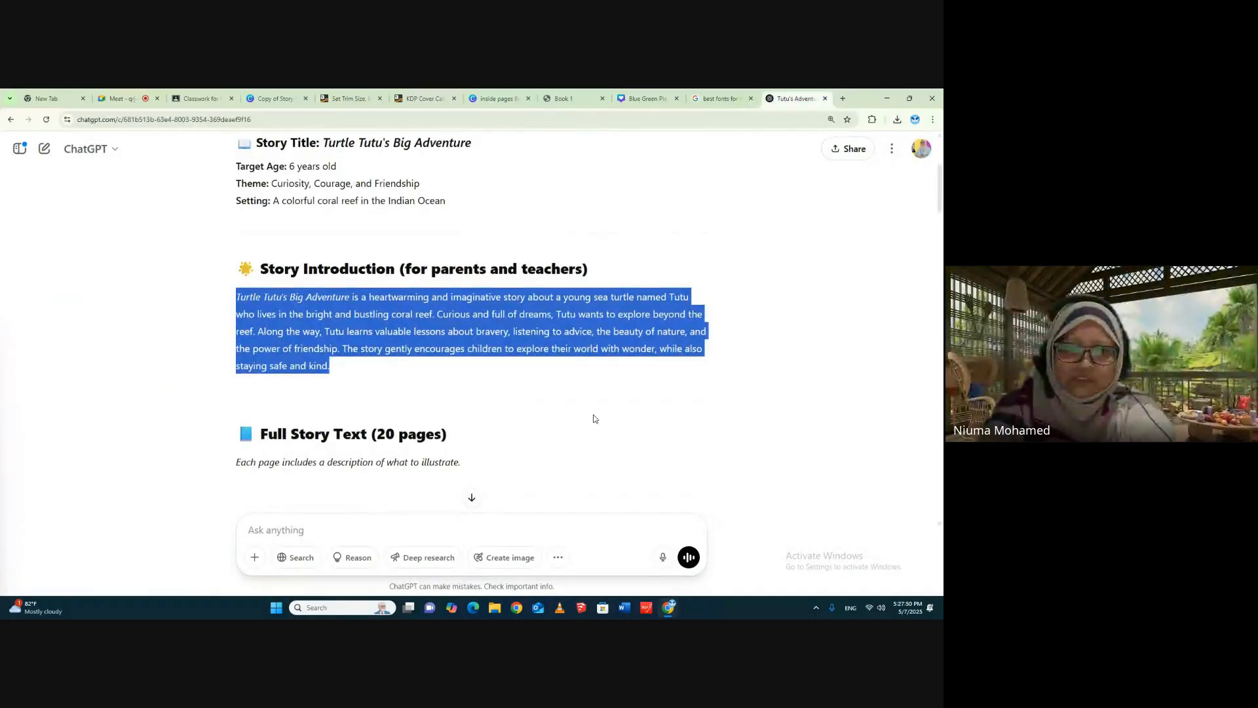
{"action": "scroll", "coordinate": [593, 419], "scroll_direction": "down", "scroll_amount": 2}
{"action": "scroll", "coordinate": [479, 396], "scroll_direction": "down", "scroll_amount": 2}
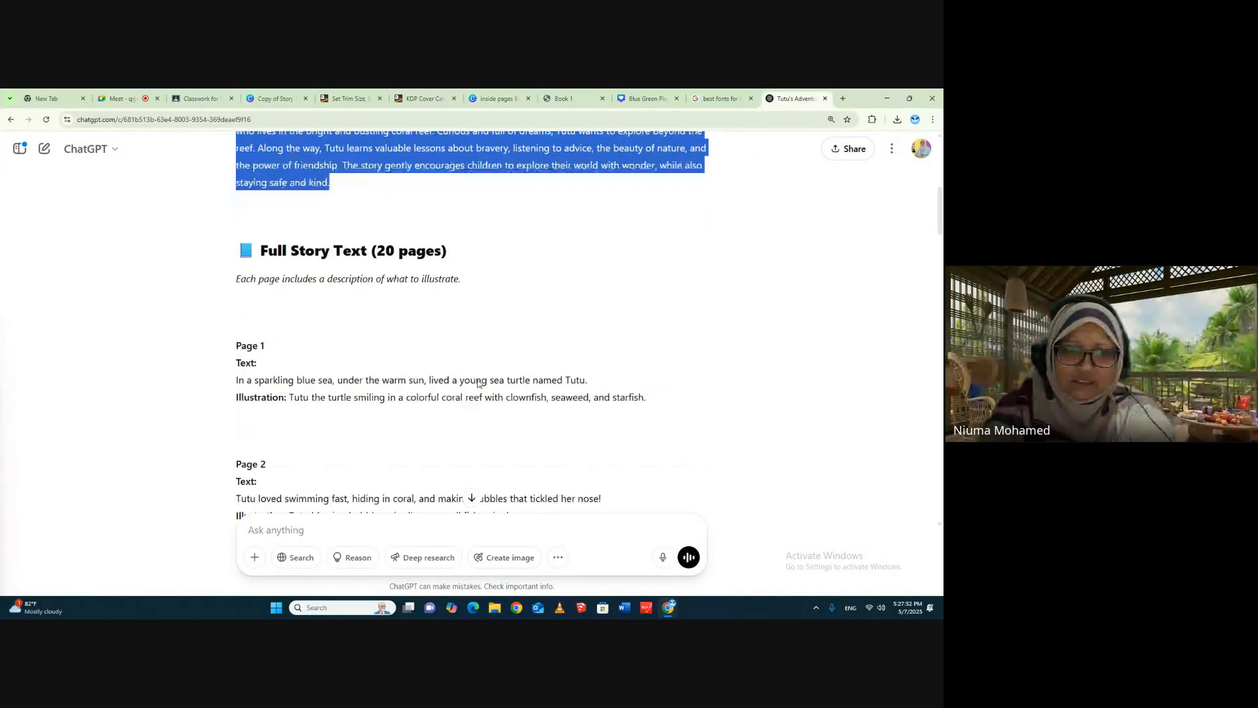
{"action": "left_click_drag", "start_coordinate": [236, 269], "coordinate": [621, 271]}
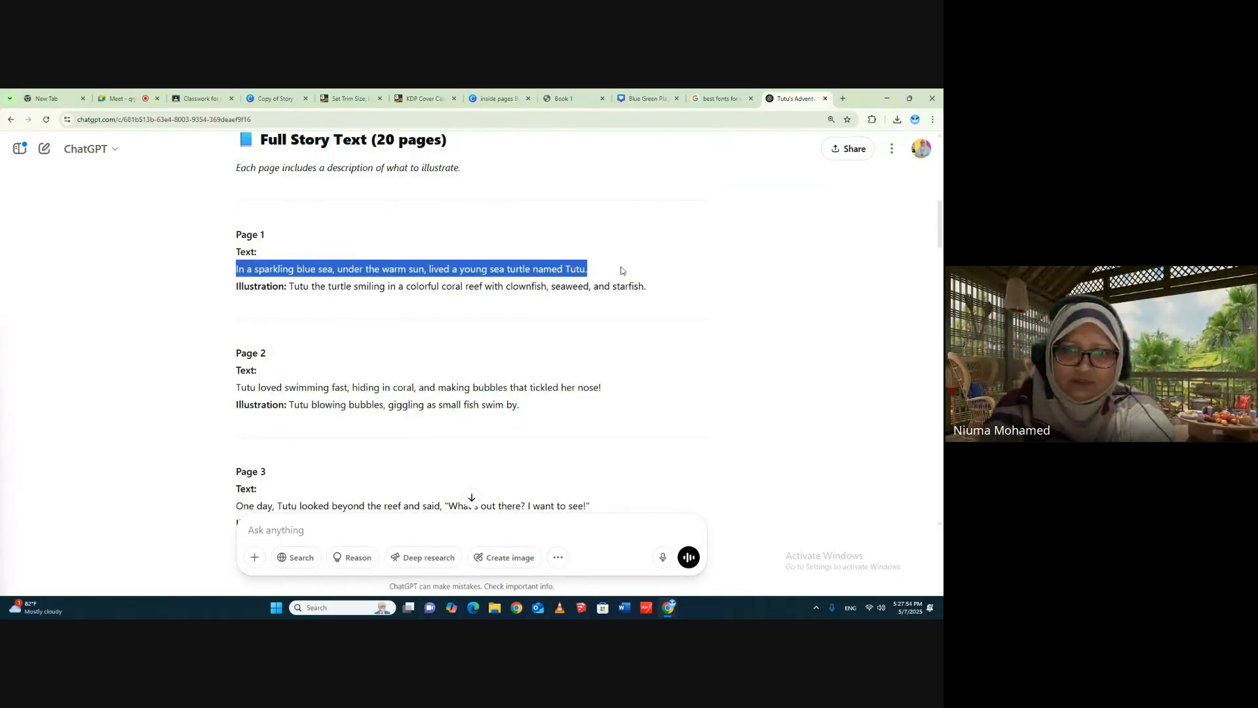
{"action": "right_click", "coordinate": [555, 271]}
{"action": "left_click", "coordinate": [574, 287]}
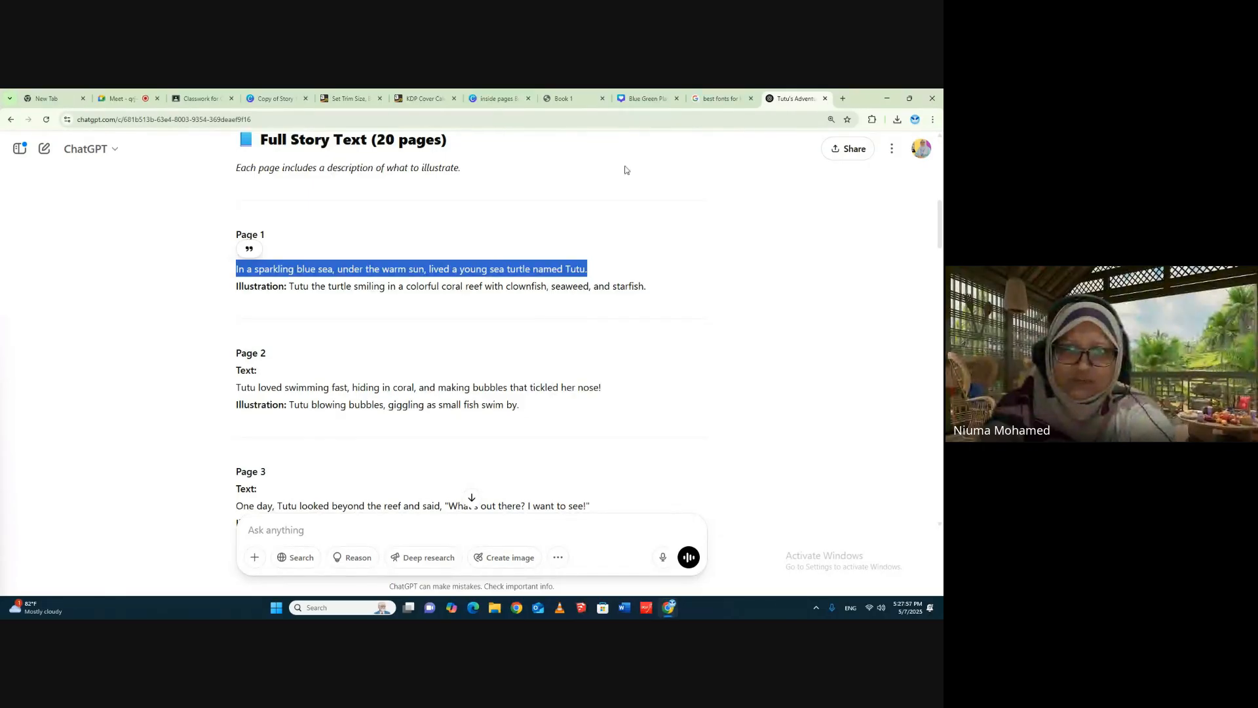
- Return to the "inside pages Book 1" design in Canva and paste the copied story sentence onto page 3
{"action": "left_click", "coordinate": [498, 99]}
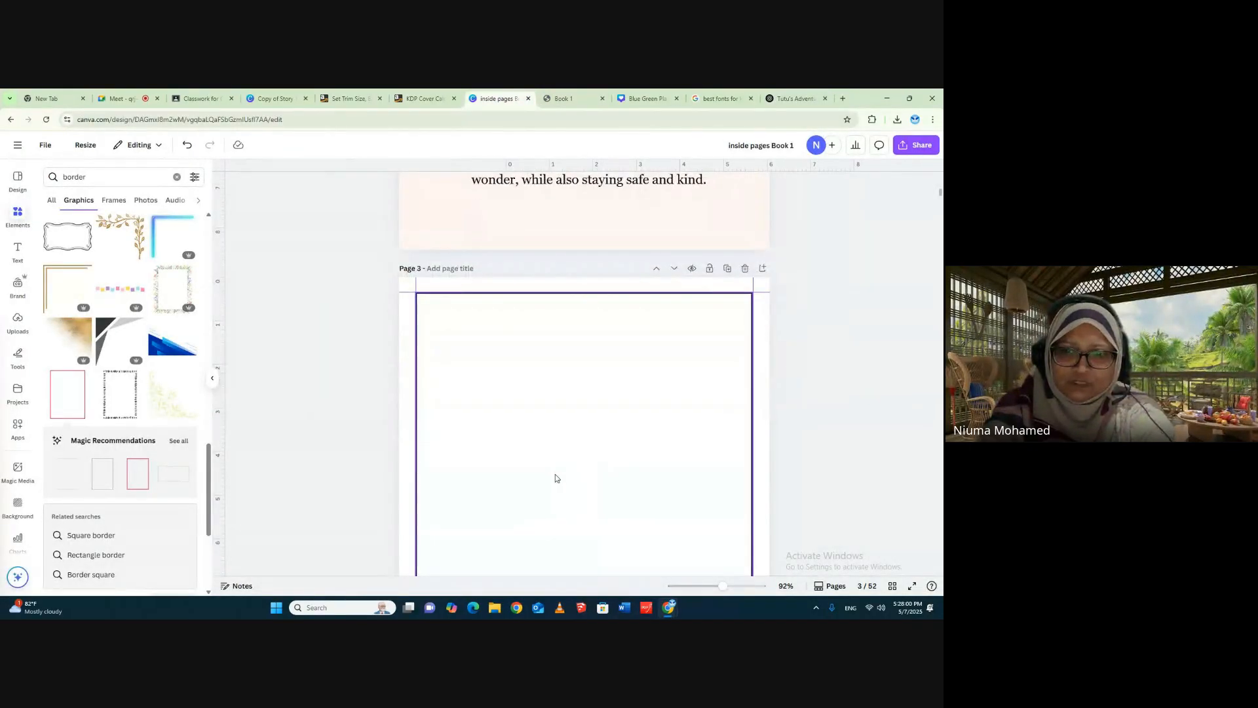
{"action": "right_click", "coordinate": [555, 478]}
{"action": "left_click", "coordinate": [583, 376]}
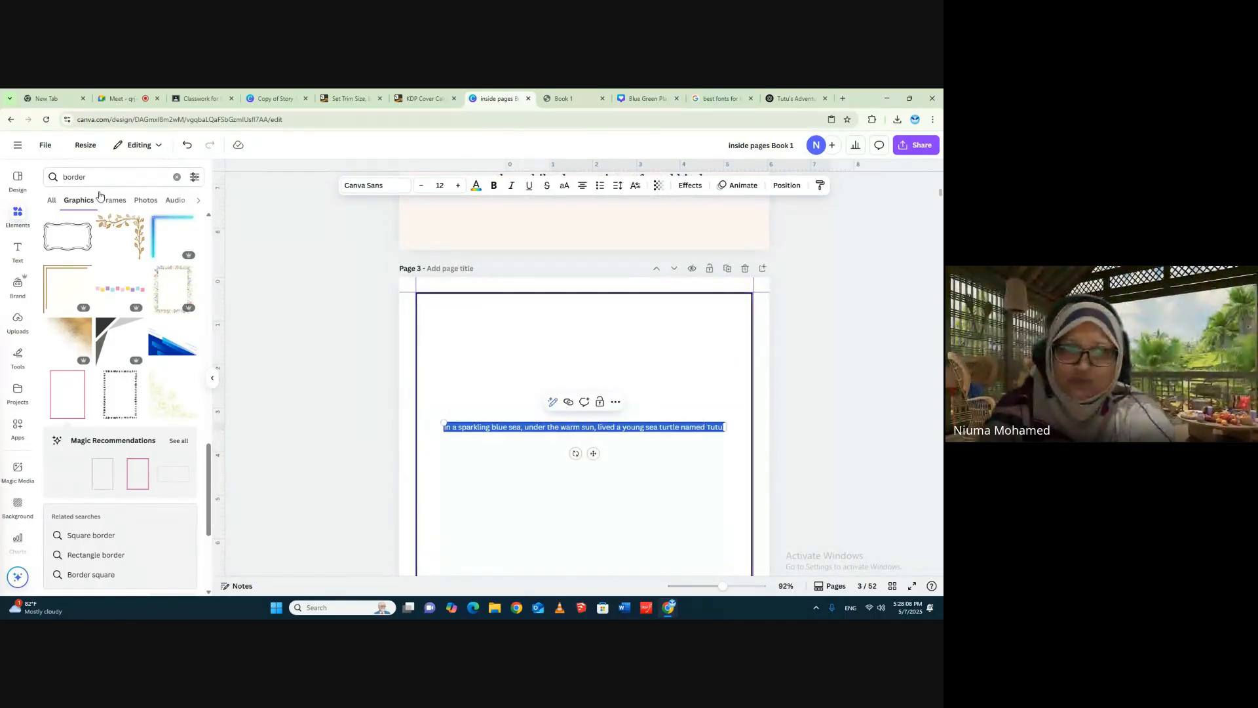
- Format page 3's story sentence in Georgia Pro at size 22, matching the introduction on page 2
{"action": "left_click", "coordinate": [393, 185]}
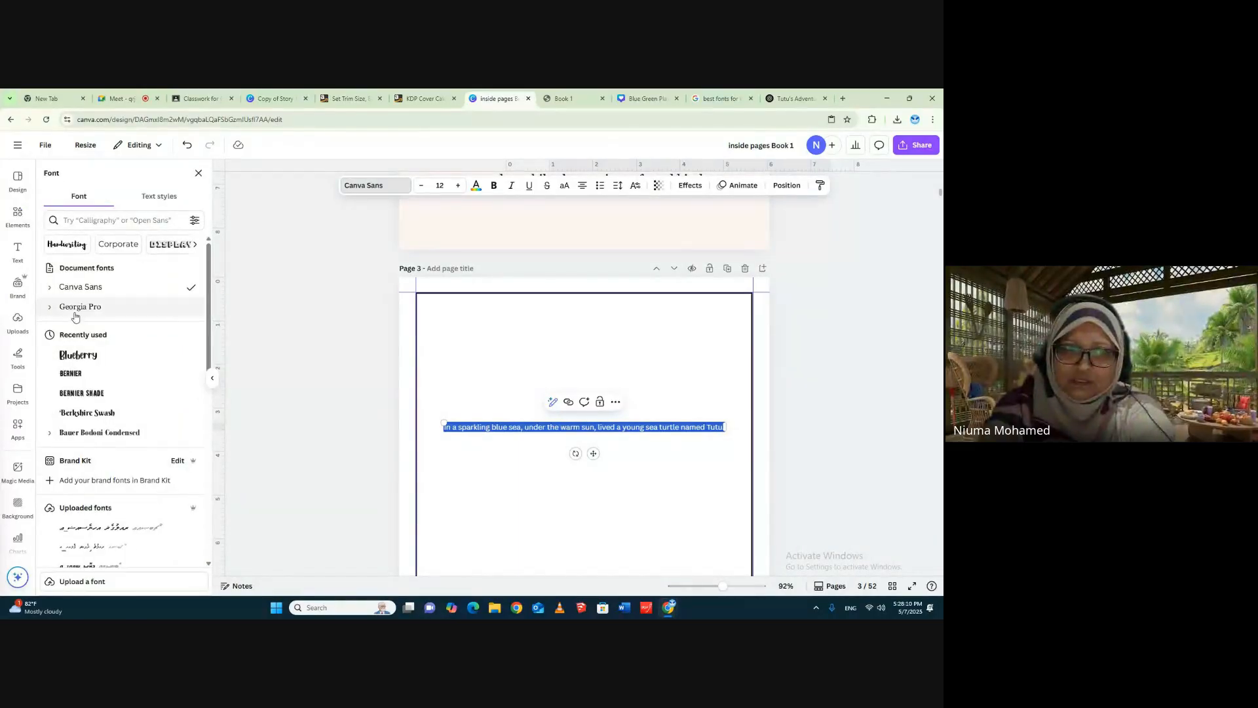
{"action": "left_click", "coordinate": [76, 307]}
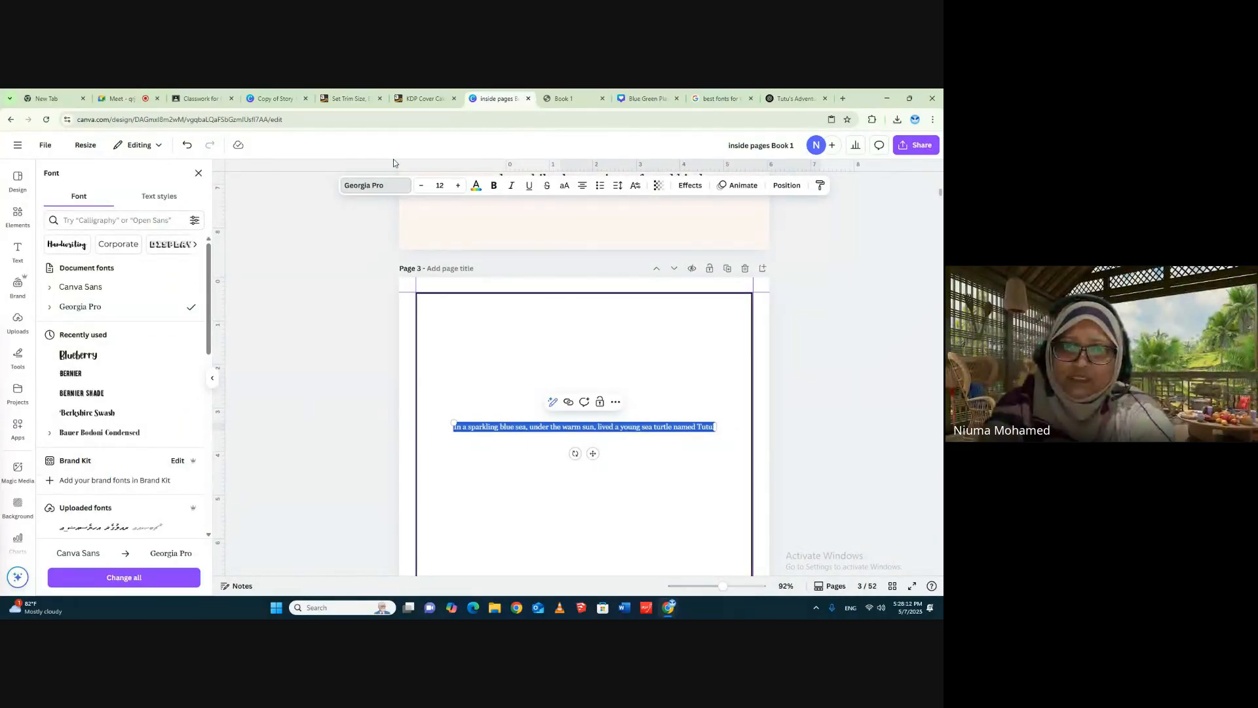
{"action": "scroll", "coordinate": [615, 298], "scroll_direction": "up", "scroll_amount": 3}
{"action": "left_click", "coordinate": [616, 298]}
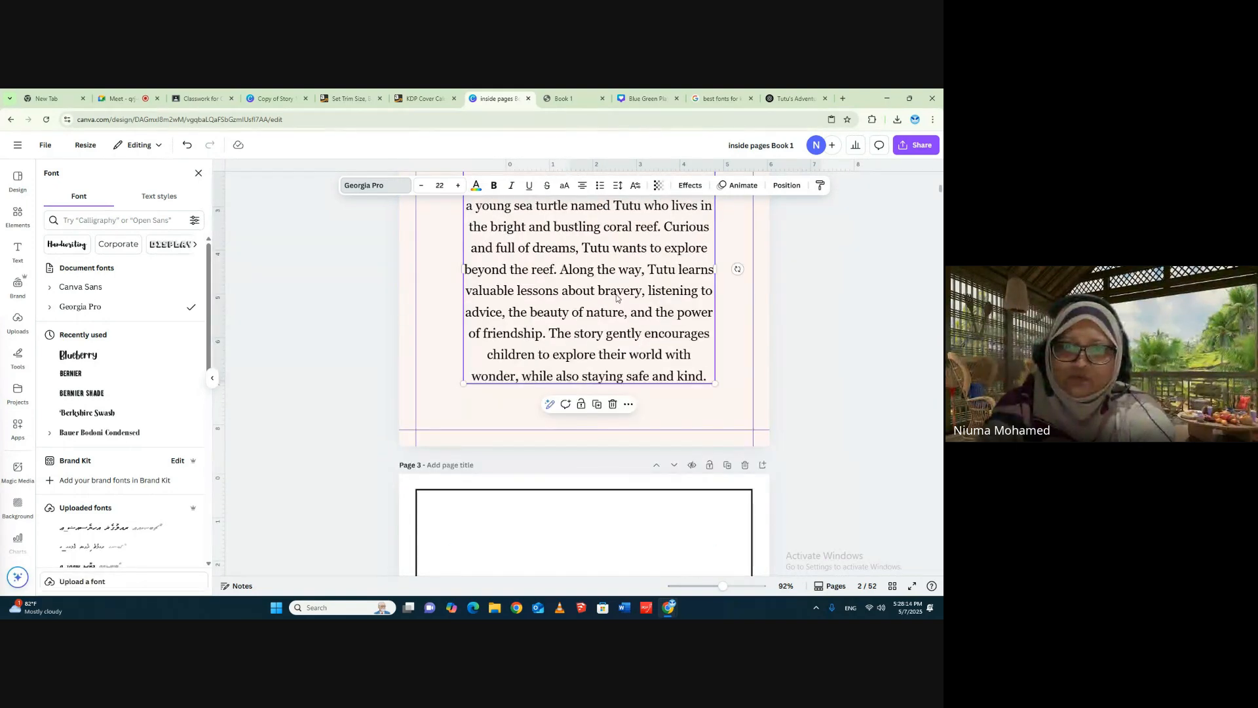
{"action": "scroll", "coordinate": [616, 298], "scroll_direction": "down", "scroll_amount": 4}
{"action": "left_click", "coordinate": [638, 378]}
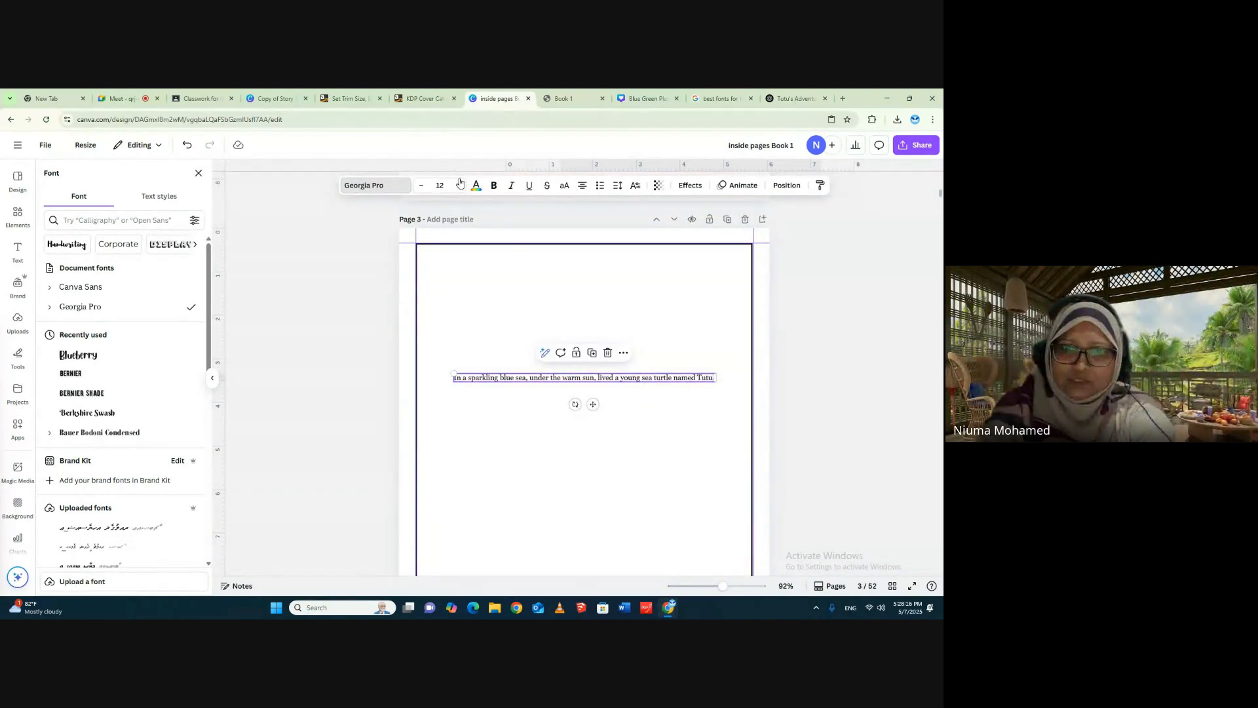
{"action": "left_click", "coordinate": [457, 185]}
{"action": "left_click", "coordinate": [458, 185]}
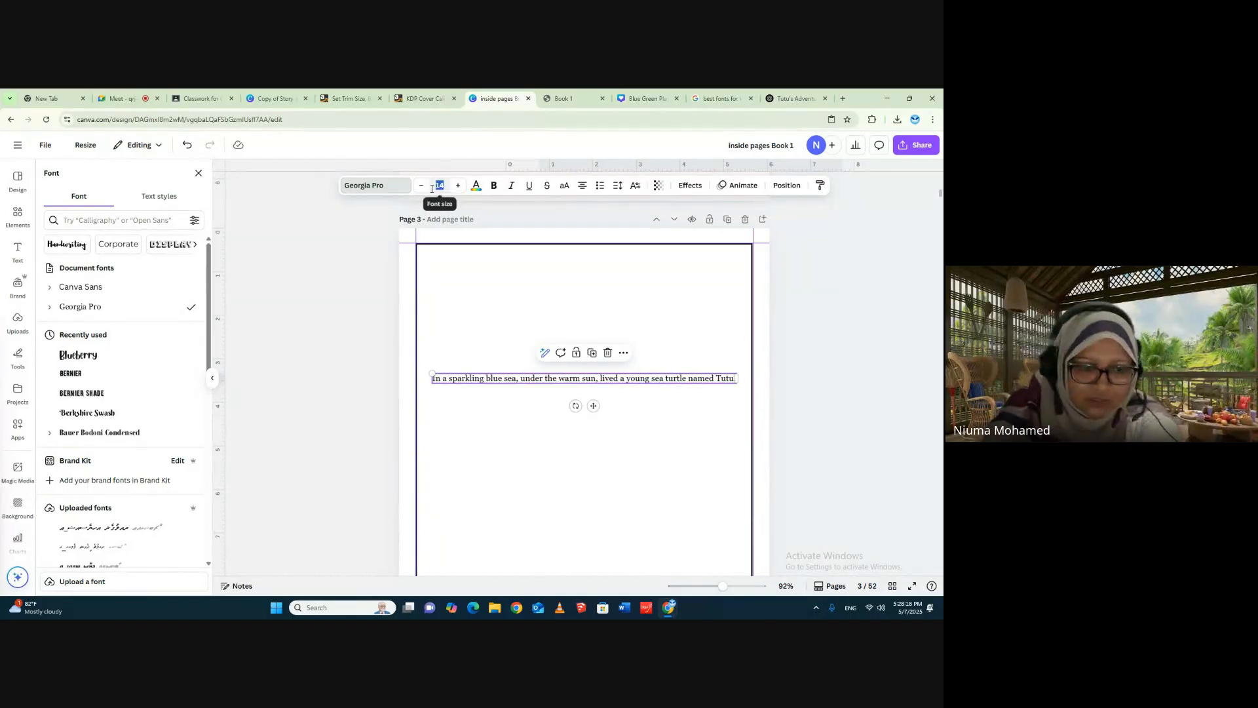
{"action": "type", "text": "22"}
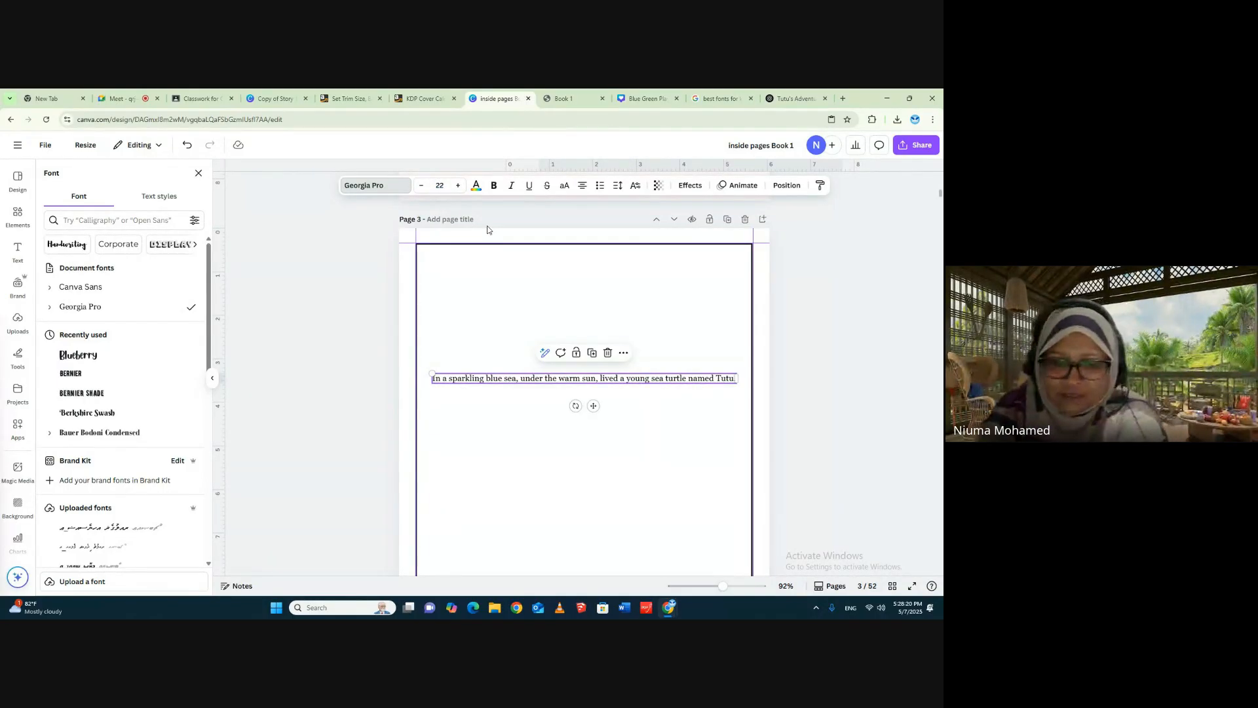
{"action": "key", "text": "Return"}
- Widen page 3's text box so the sentence wraps onto two lines, and center it near the top of the frame
{"action": "left_click_drag", "start_coordinate": [770, 390], "coordinate": [618, 342]}
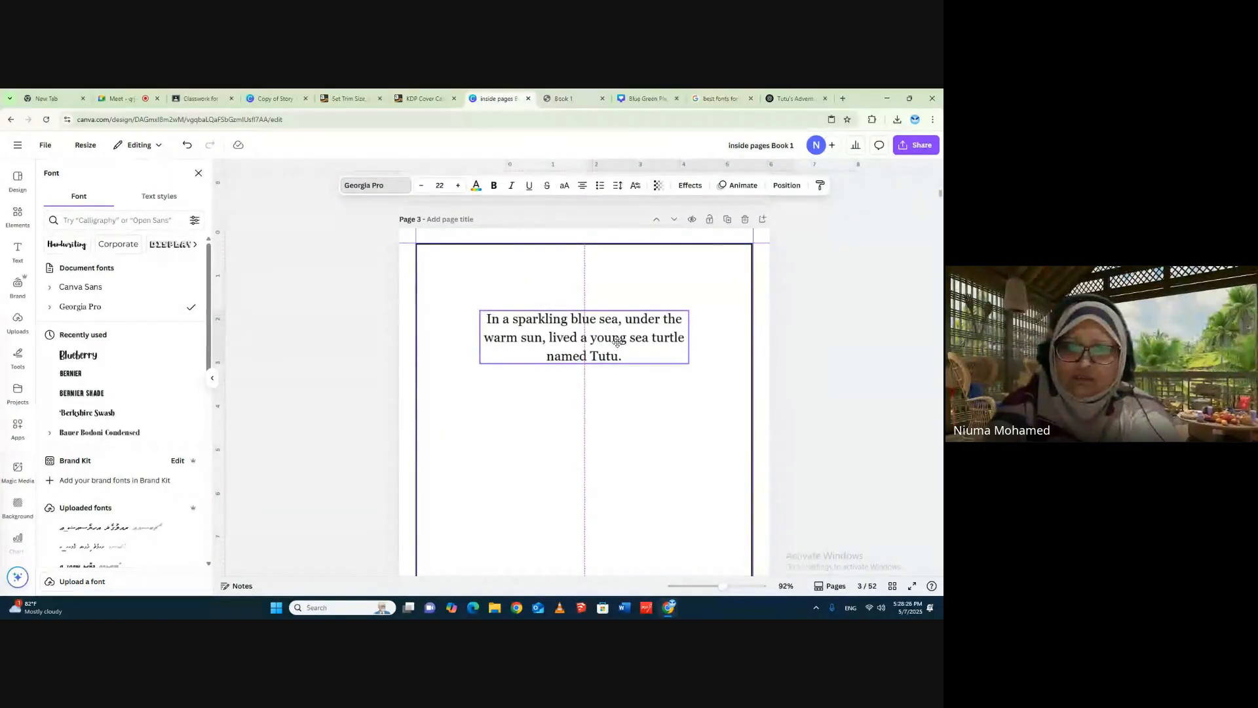
{"action": "left_click_drag", "start_coordinate": [477, 338], "coordinate": [423, 336]}
{"action": "left_click_drag", "start_coordinate": [691, 326], "coordinate": [664, 315]}
{"action": "left_click", "coordinate": [803, 315]}
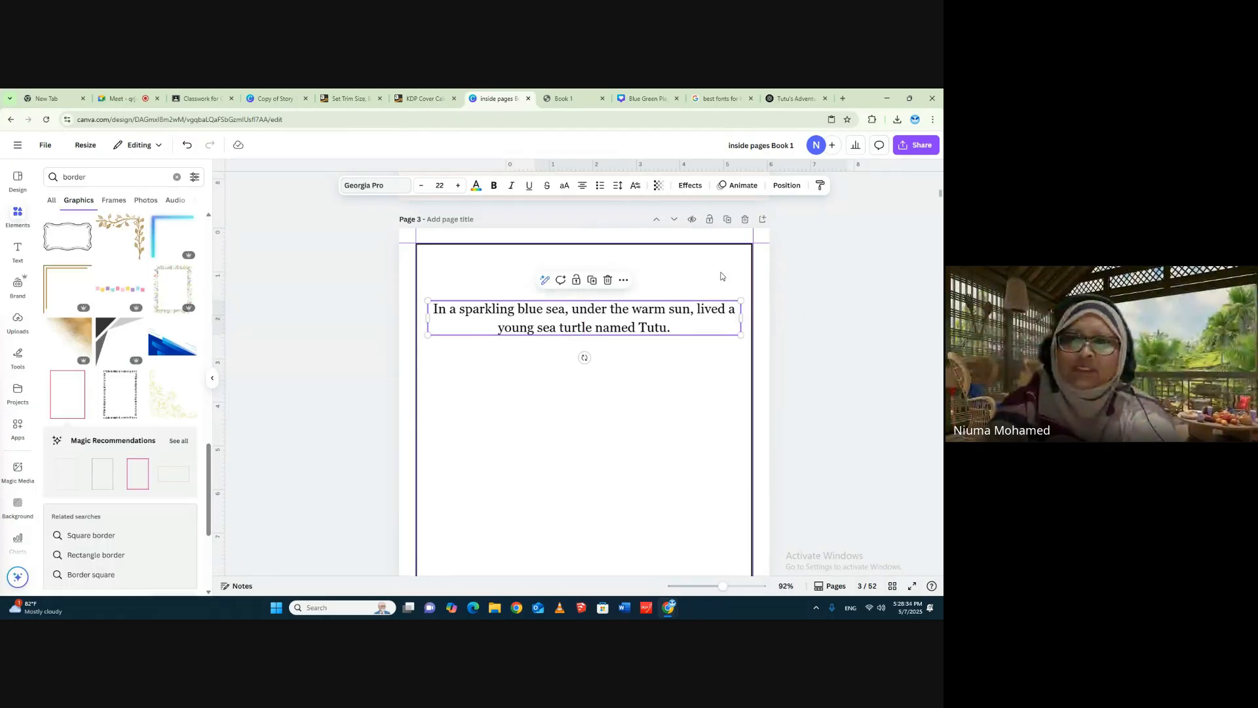
- Switch to the ChatGPT story conversation and send the prompt "please illustrate page 1"
{"action": "left_click", "coordinate": [816, 102]}
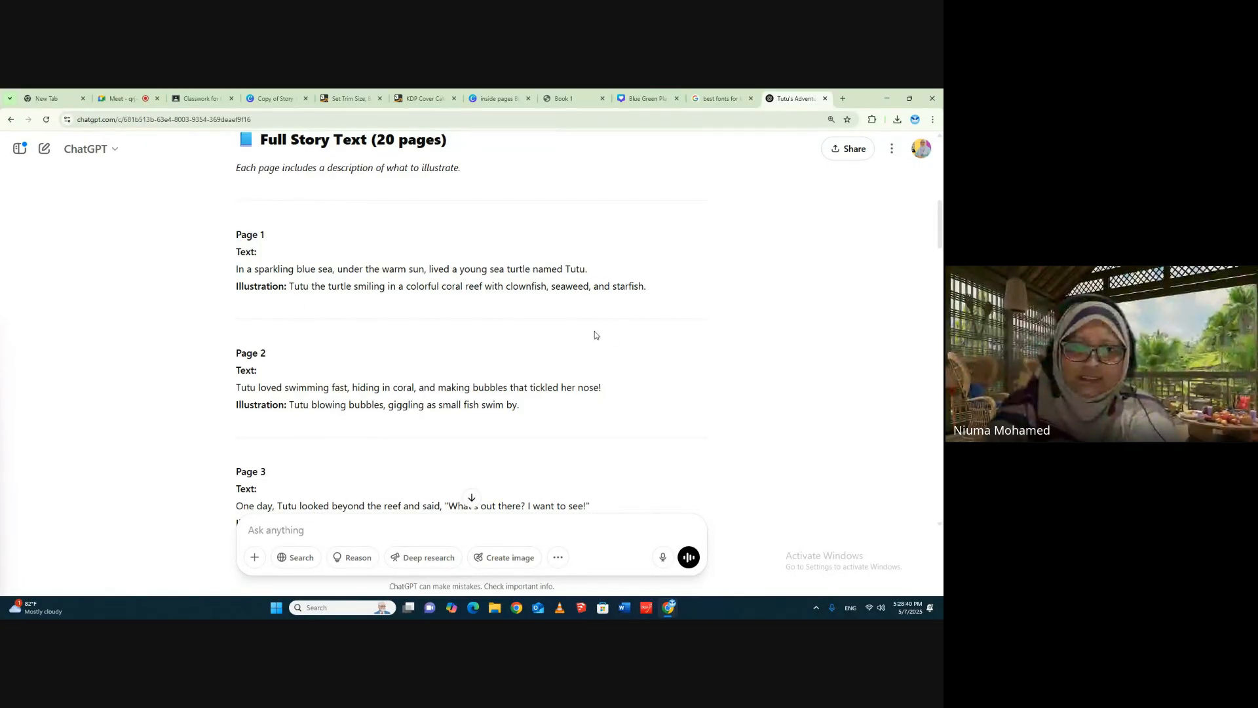
{"action": "scroll", "coordinate": [594, 335], "scroll_direction": "down", "scroll_amount": 6}
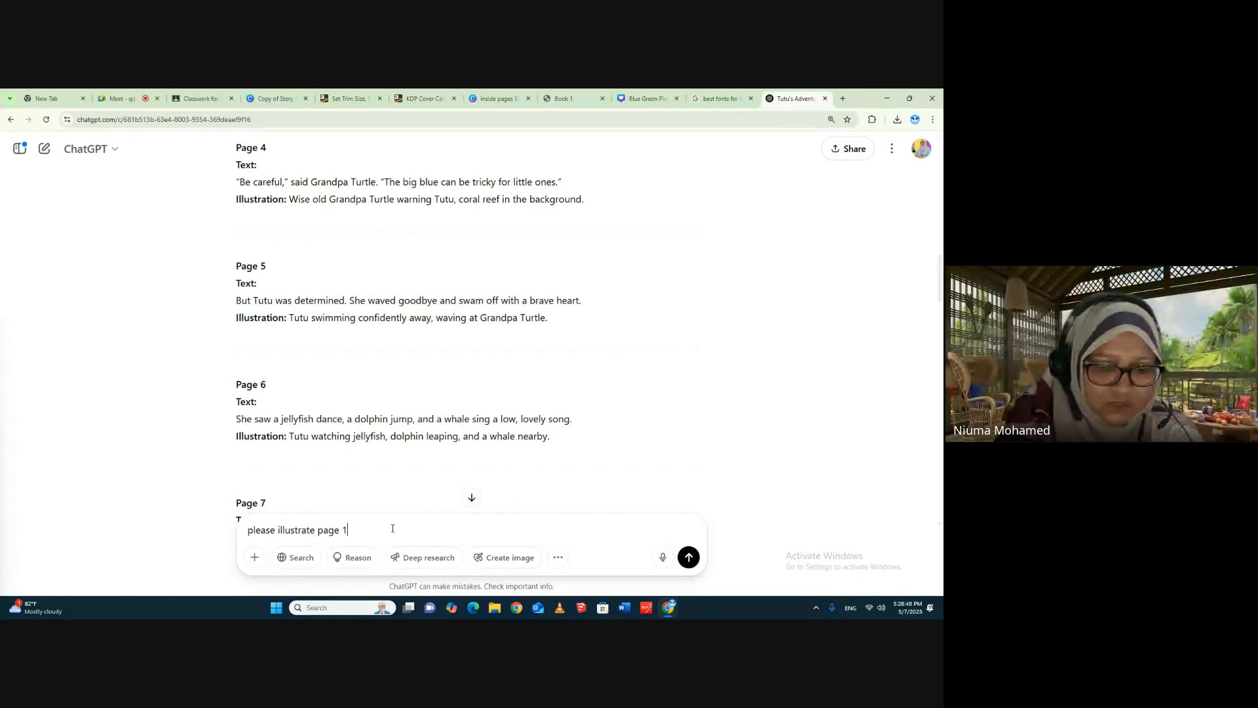
{"action": "key", "text": "Return"}
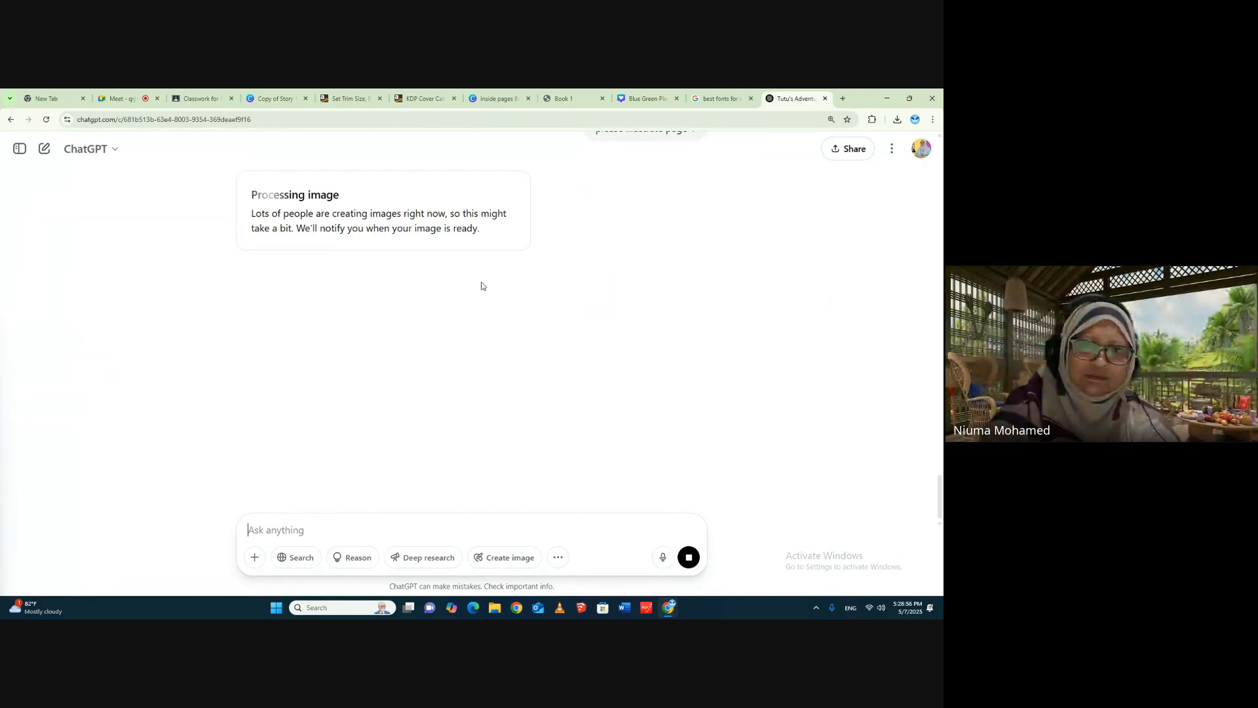
- Switch back to the "inside pages Book 1" design in Canva and copy the story sentence on page 3
{"action": "left_click", "coordinate": [638, 98]}
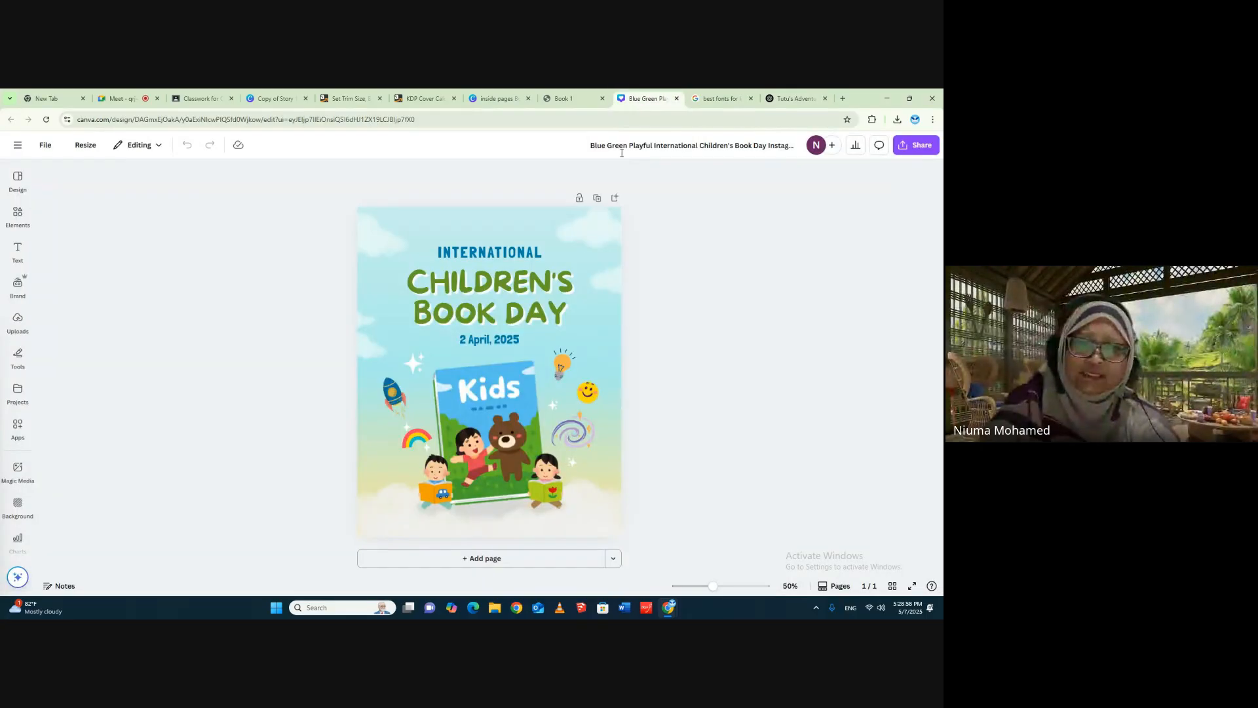
{"action": "left_click", "coordinate": [494, 98]}
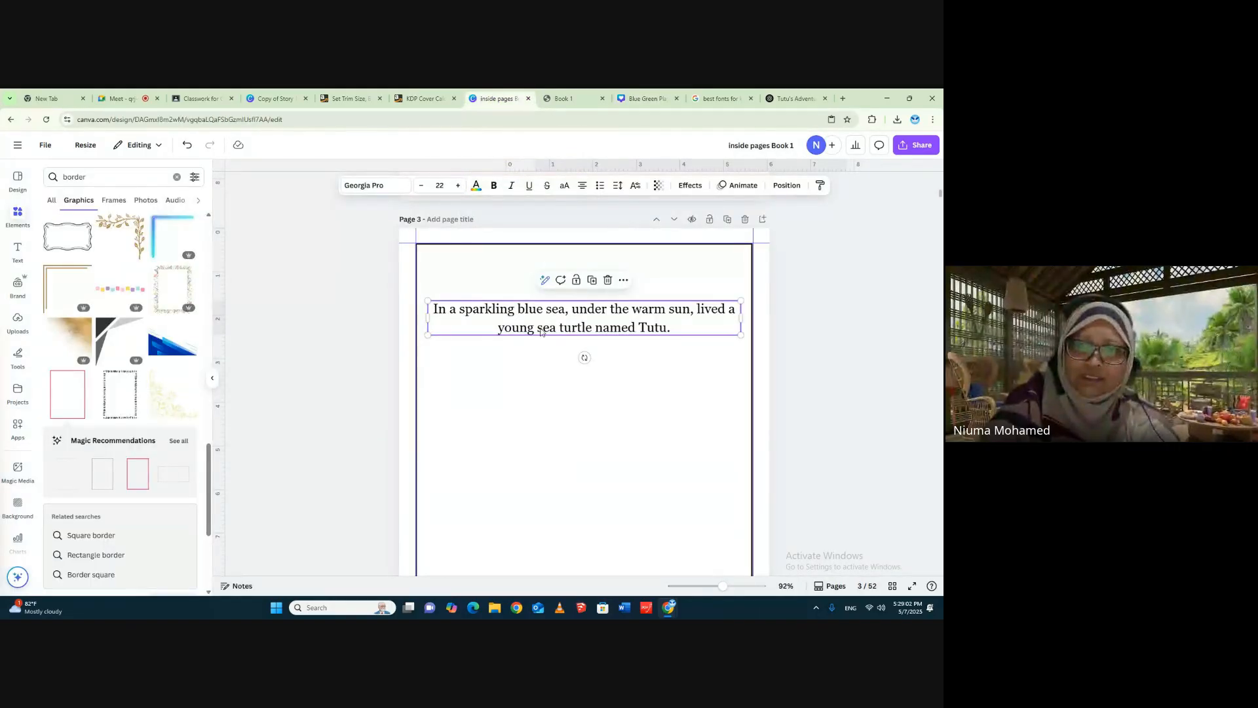
{"action": "left_click", "coordinate": [849, 325]}
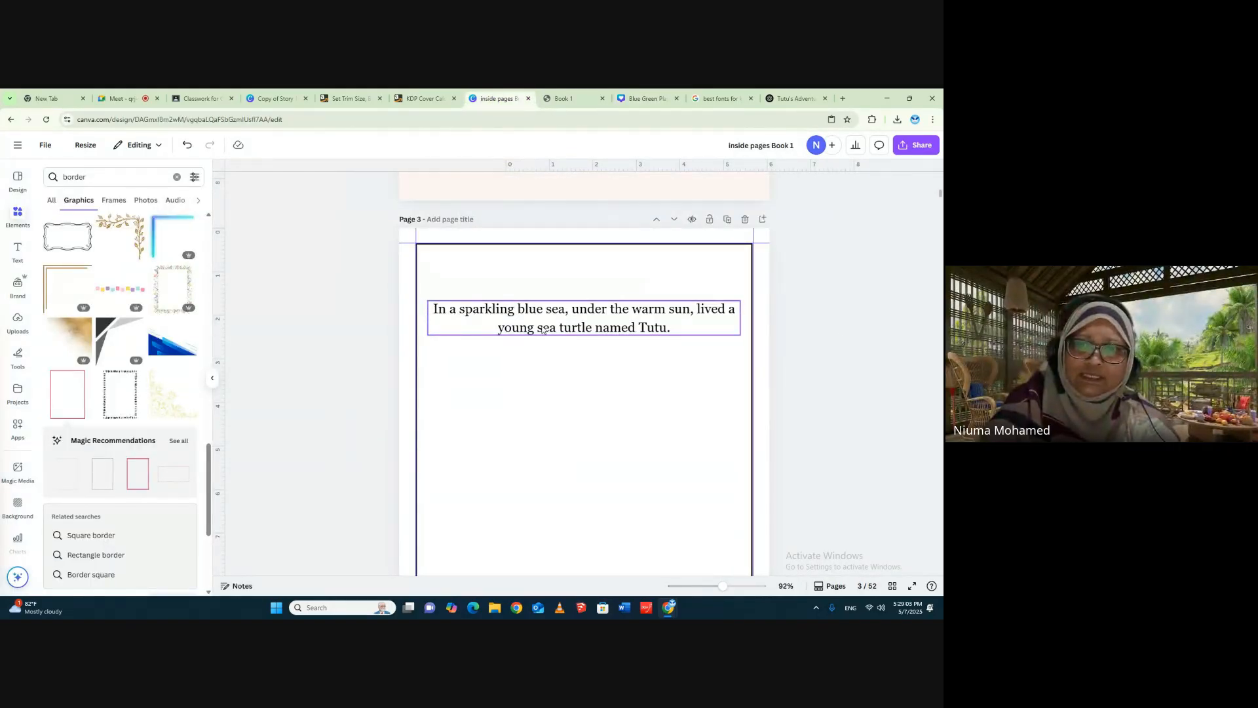
{"action": "right_click", "coordinate": [598, 321]}
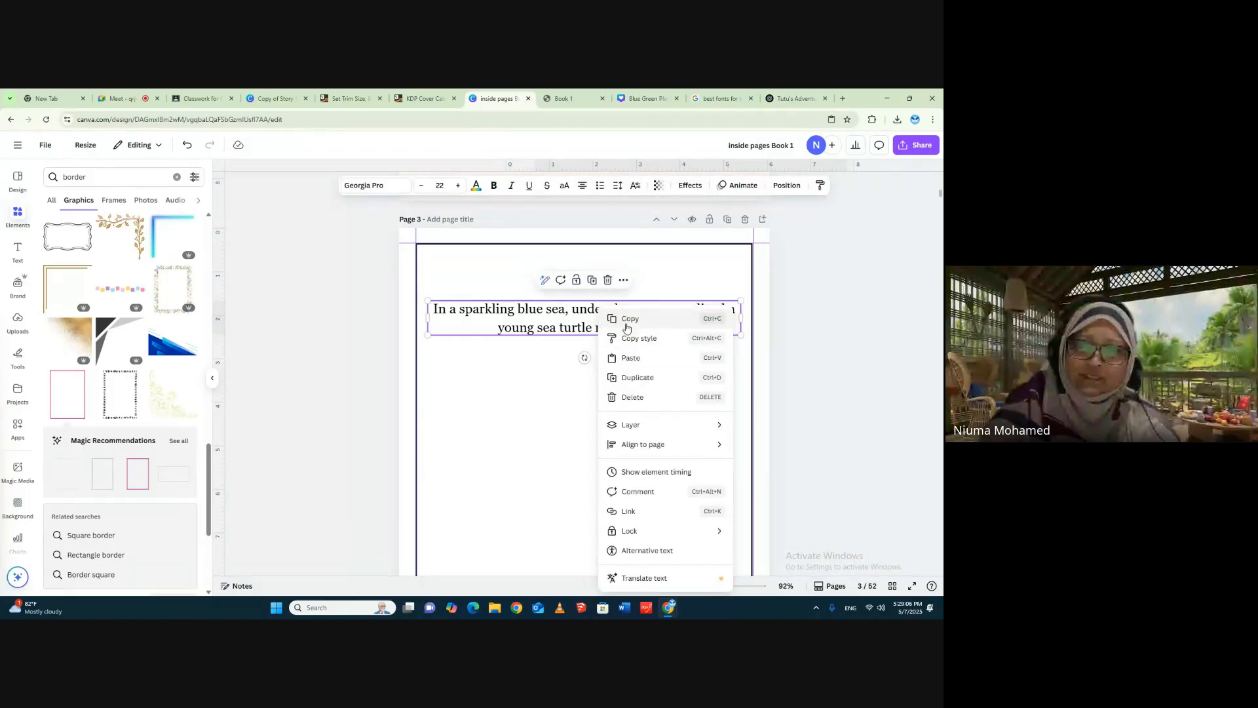
{"action": "left_click", "coordinate": [624, 317]}
- Generate Magic Media images using the copied turtle sentence as the description
{"action": "left_click", "coordinate": [18, 468]}
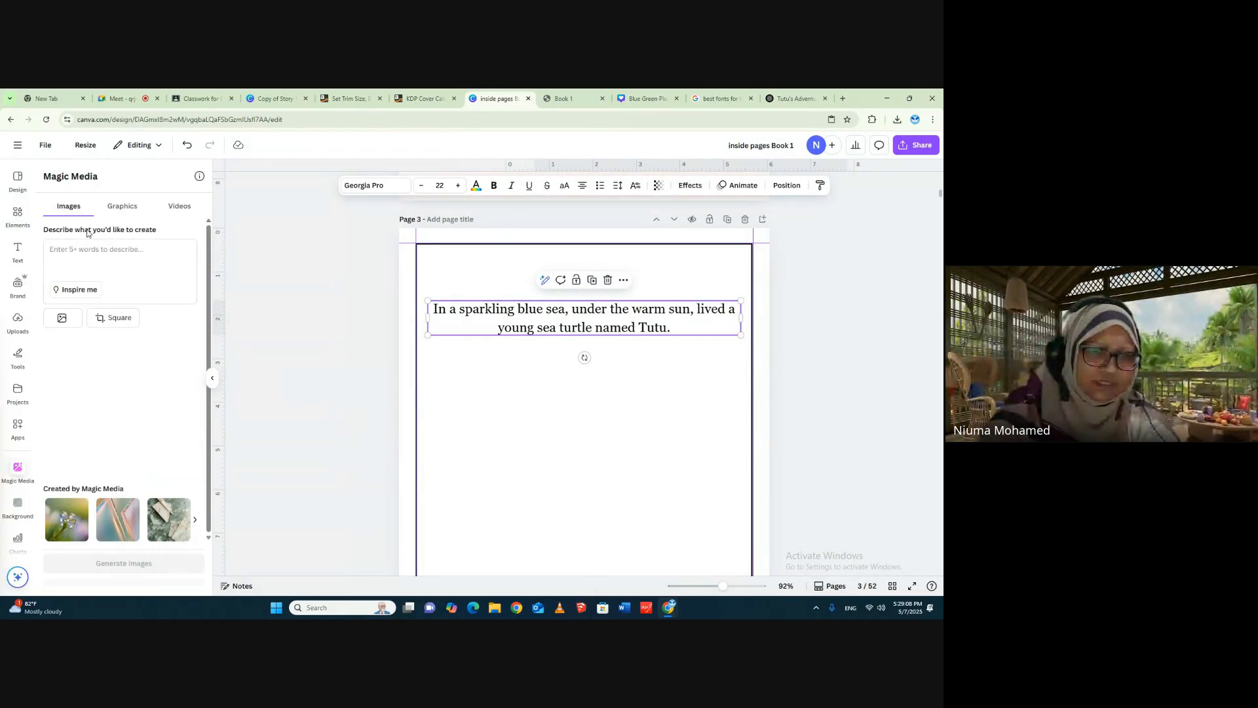
{"action": "left_click", "coordinate": [92, 260]}
{"action": "right_click", "coordinate": [93, 263]}
{"action": "left_click", "coordinate": [105, 354]}
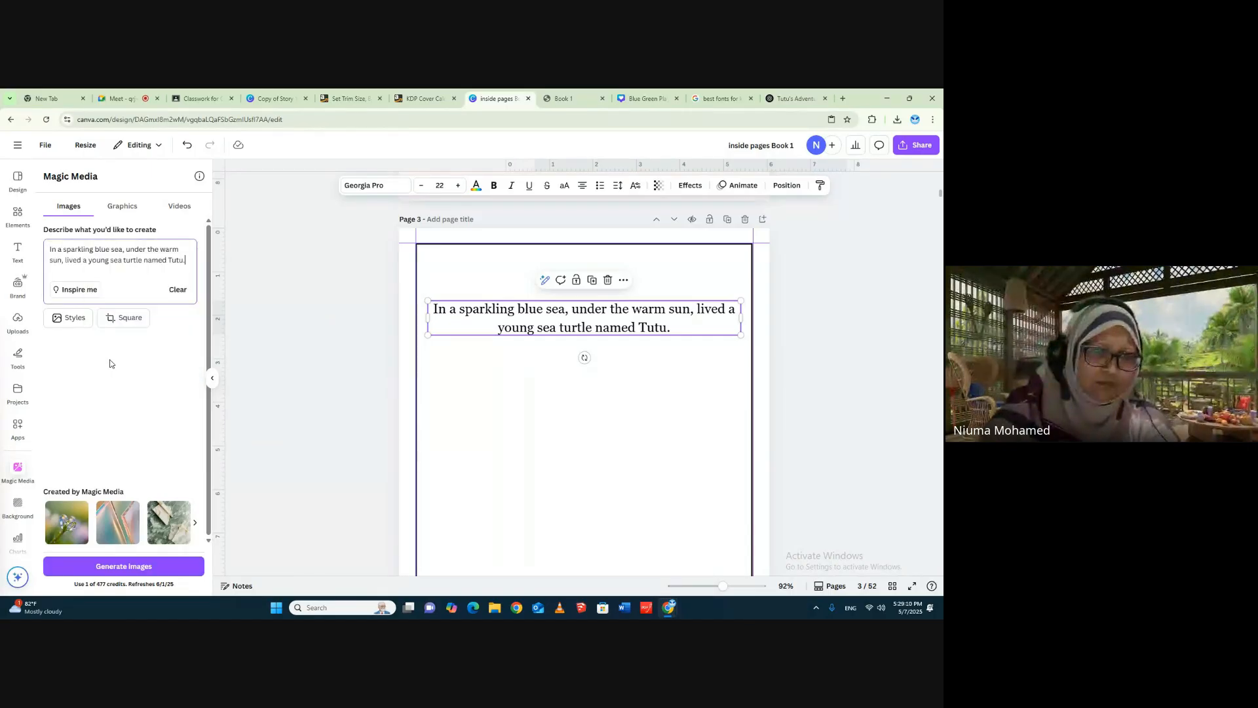
{"action": "left_click", "coordinate": [123, 565]}
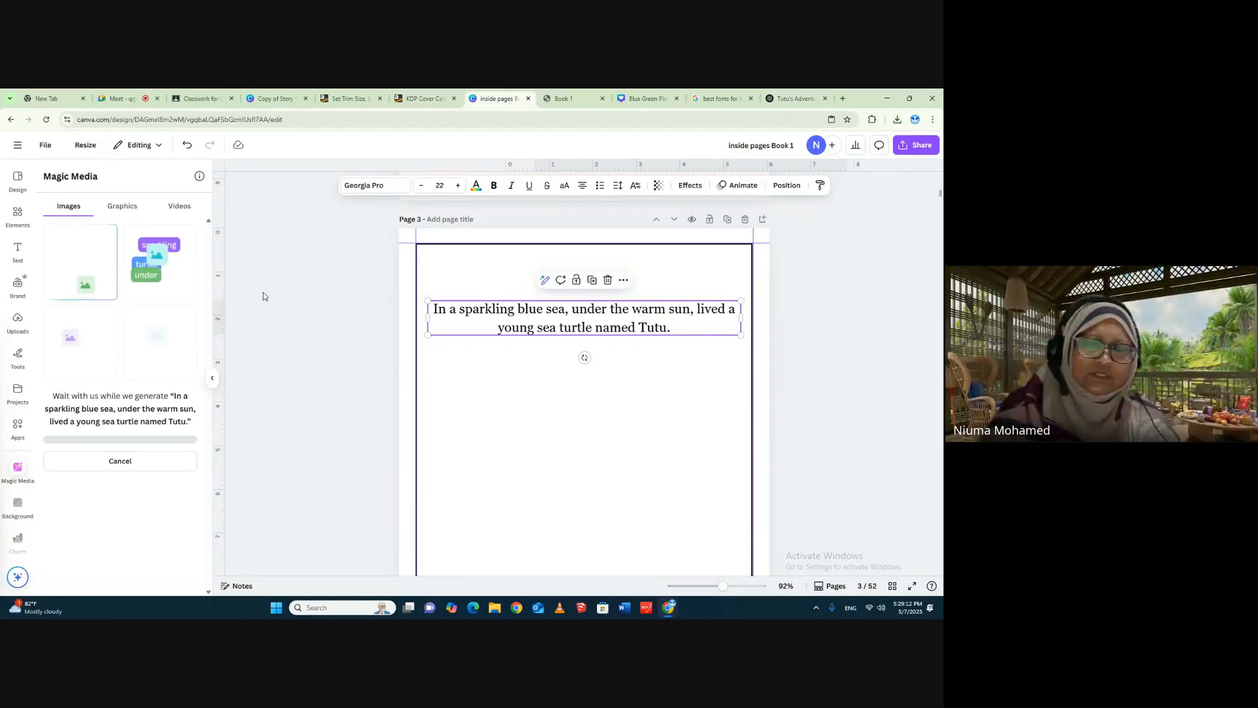
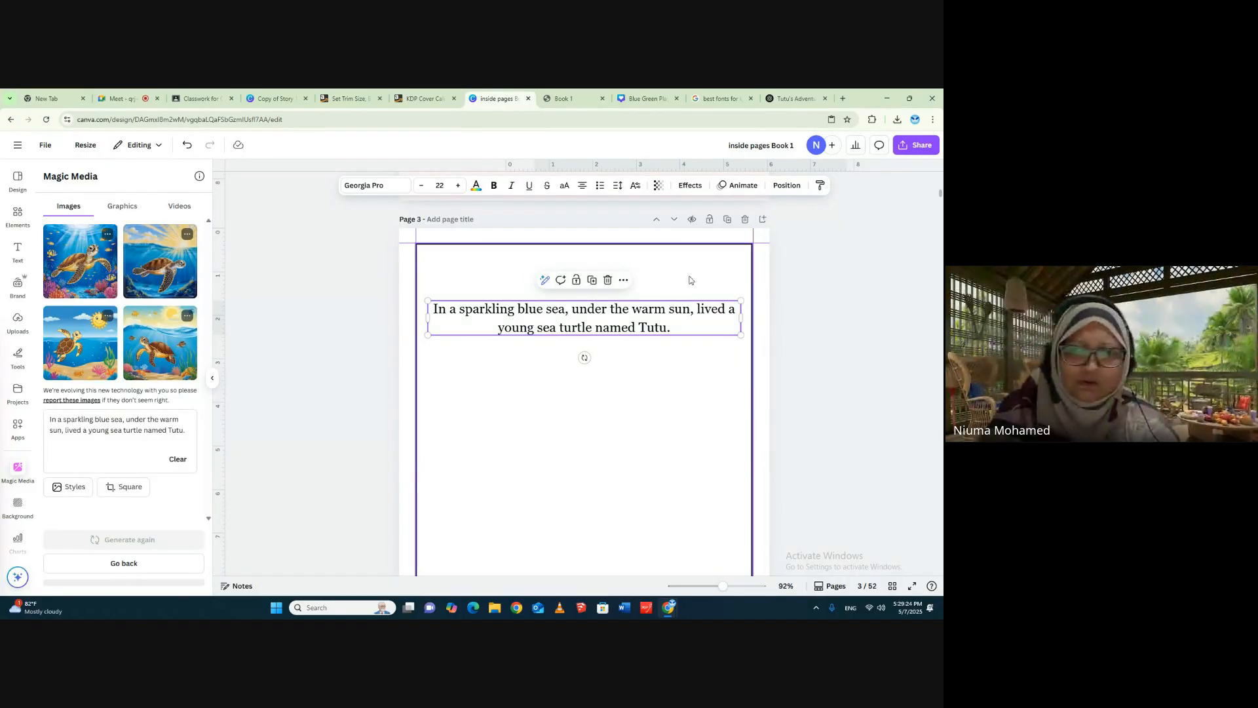
- Insert the generated cartoon turtle image with the smiling sun on page 3, centred below the story sentence
{"action": "left_click", "coordinate": [609, 387]}
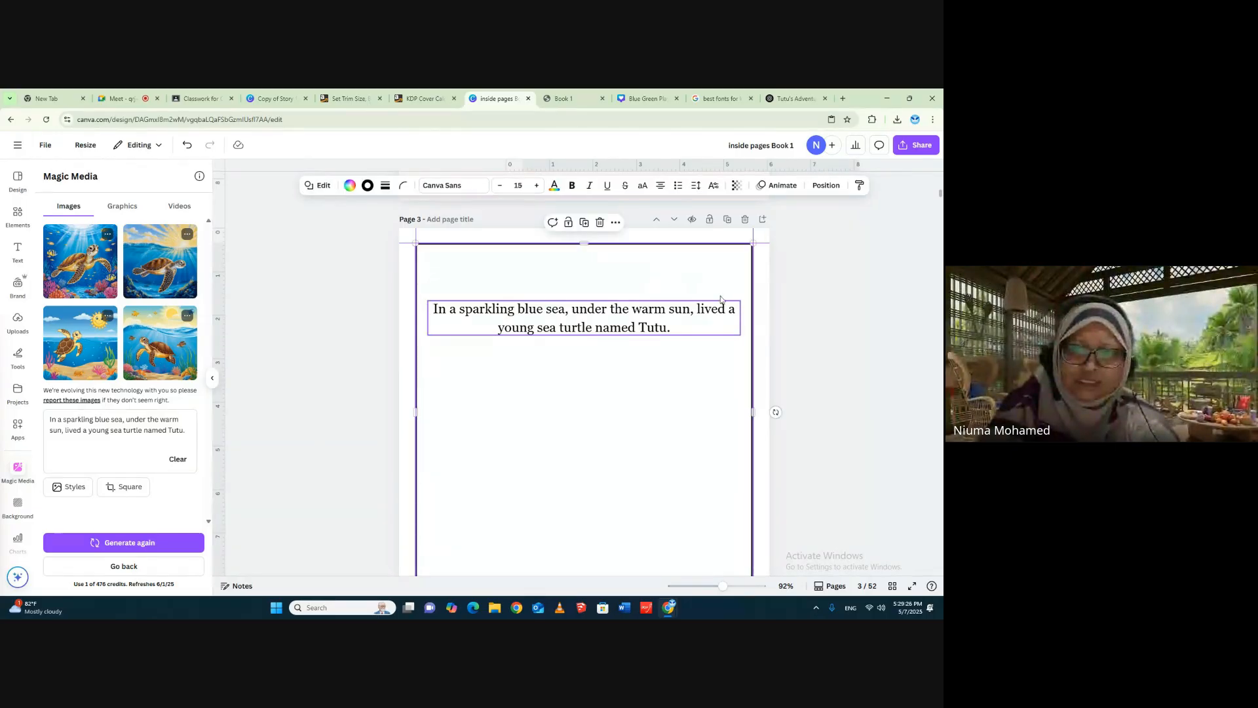
{"action": "left_click", "coordinate": [820, 304]}
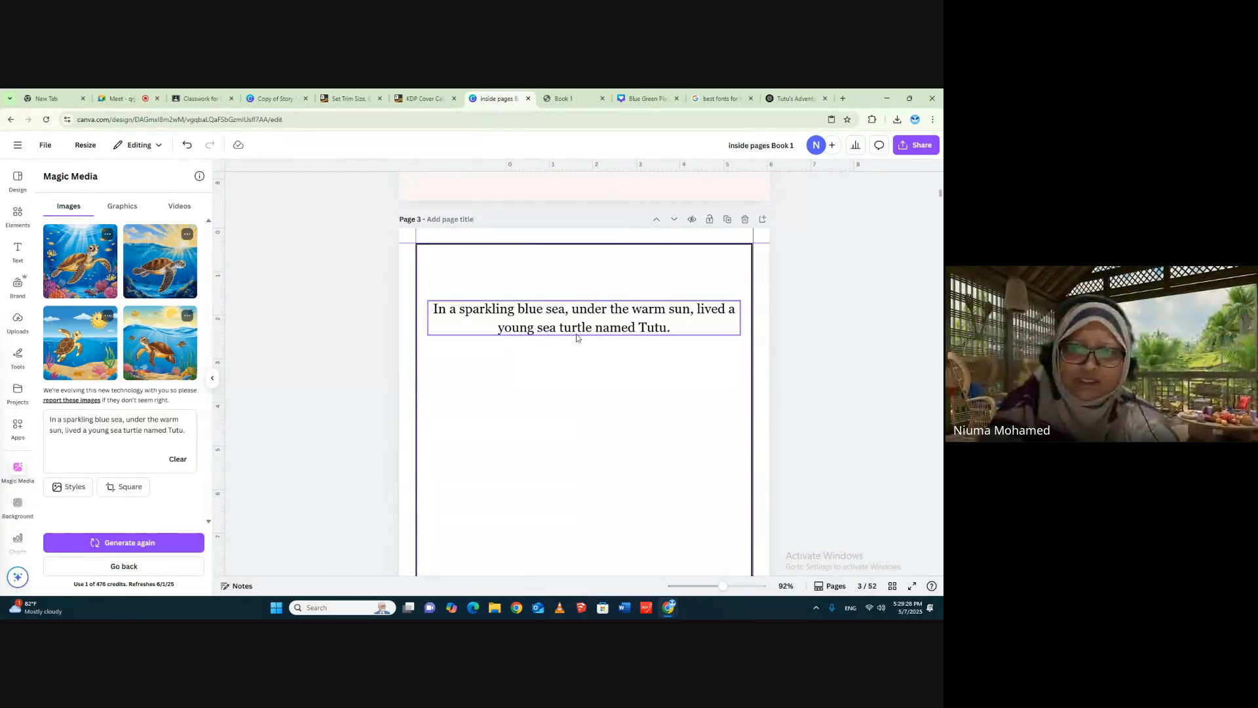
{"action": "left_click", "coordinate": [82, 334]}
{"action": "left_click_drag", "start_coordinate": [619, 429], "coordinate": [619, 478]}
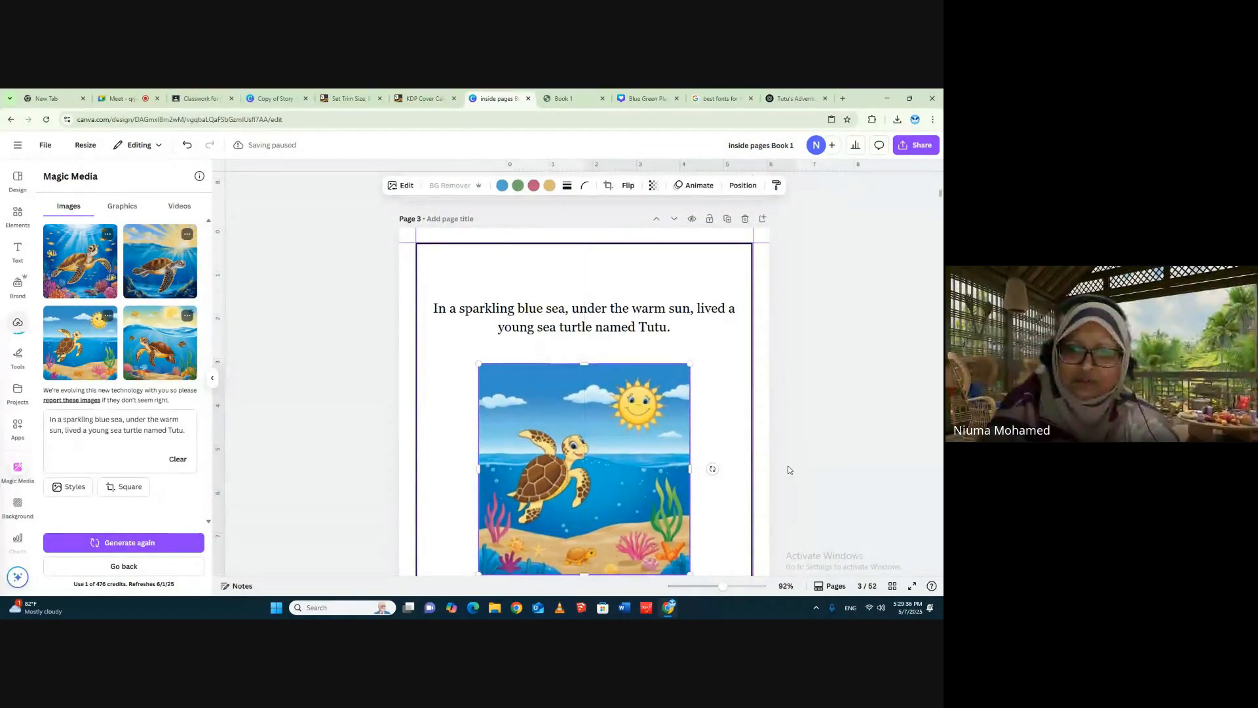
- Enlarge the turtle picture on page 3 until it spans nearly the full width between the side margins
{"action": "scroll", "coordinate": [655, 459], "scroll_direction": "down", "scroll_amount": 2}
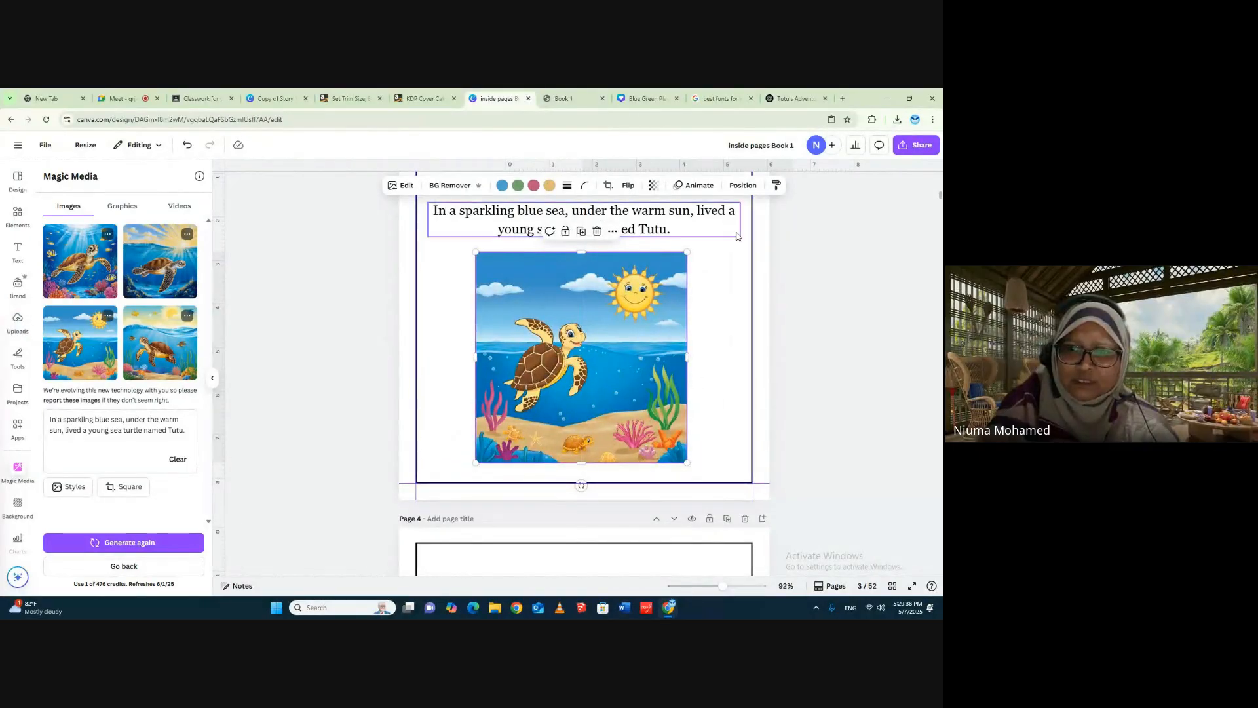
{"action": "left_click_drag", "start_coordinate": [687, 253], "coordinate": [751, 189]}
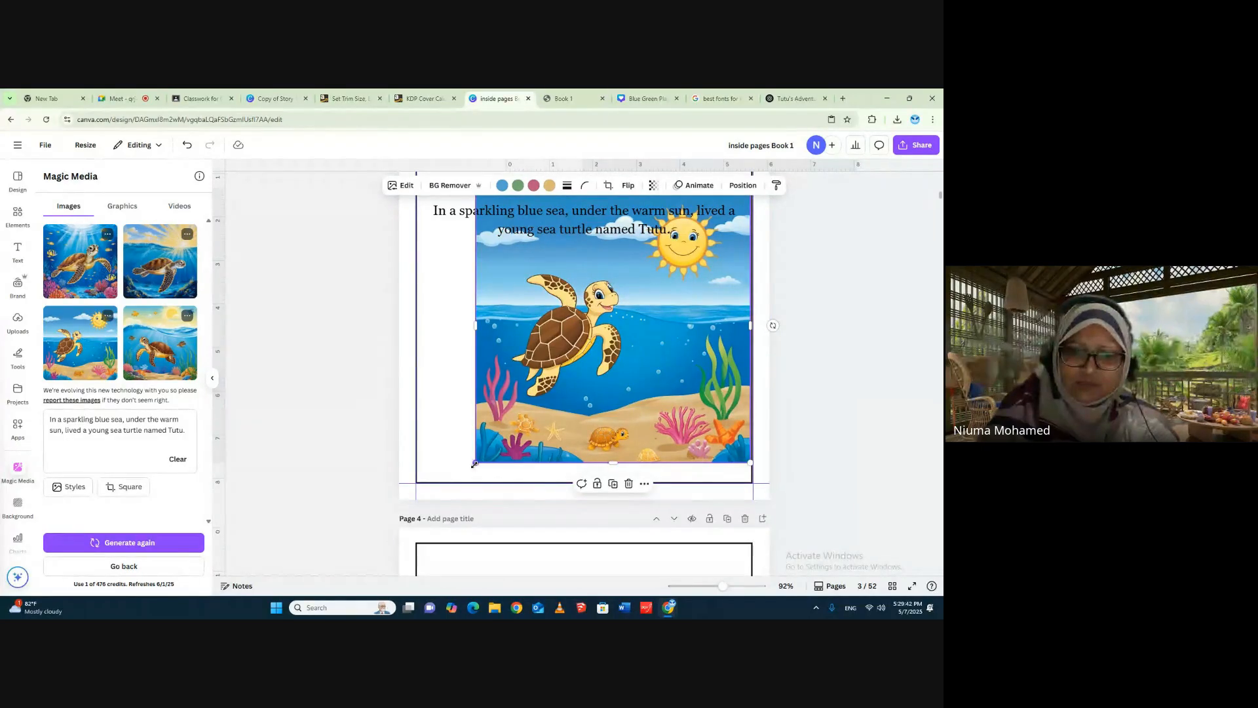
{"action": "left_click_drag", "start_coordinate": [475, 464], "coordinate": [420, 512]}
{"action": "scroll", "coordinate": [702, 451], "scroll_direction": "up", "scroll_amount": 2}
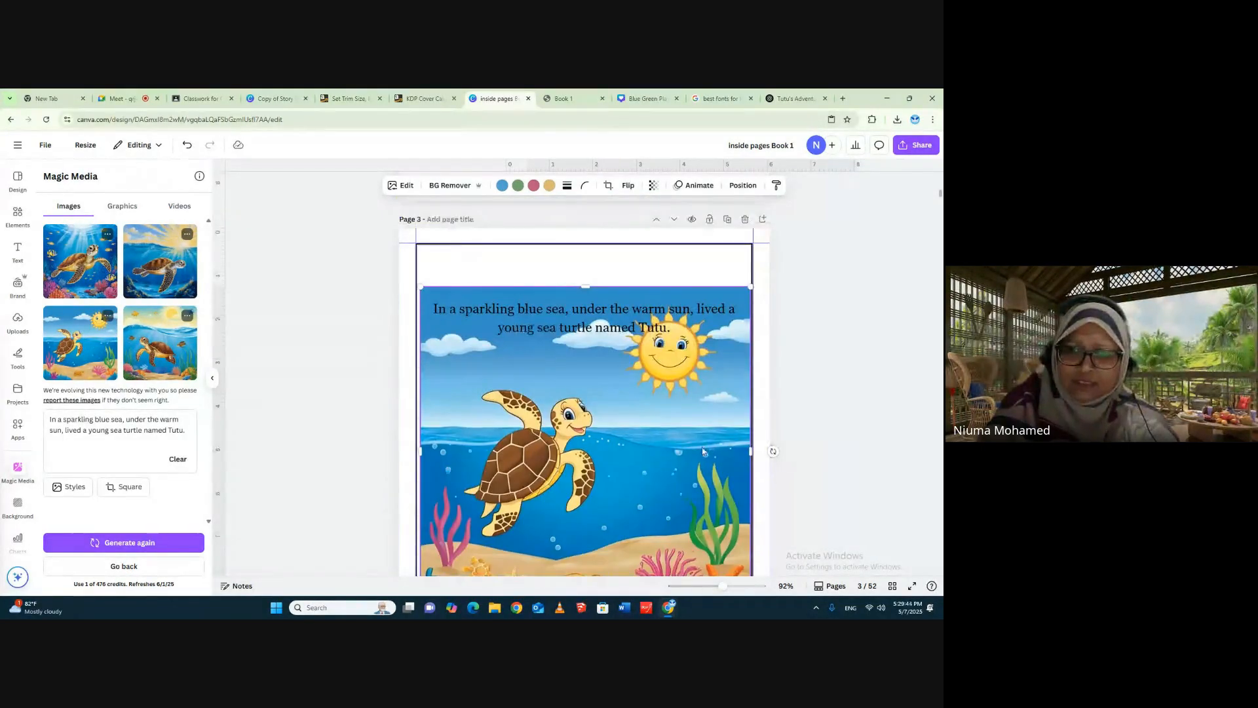
{"action": "mouse_move", "coordinate": [702, 451]}
{"action": "left_mouse_down"}
{"action": "mouse_move", "coordinate": [693, 400]}
{"action": "mouse_move", "coordinate": [705, 447]}
{"action": "left_mouse_up"}
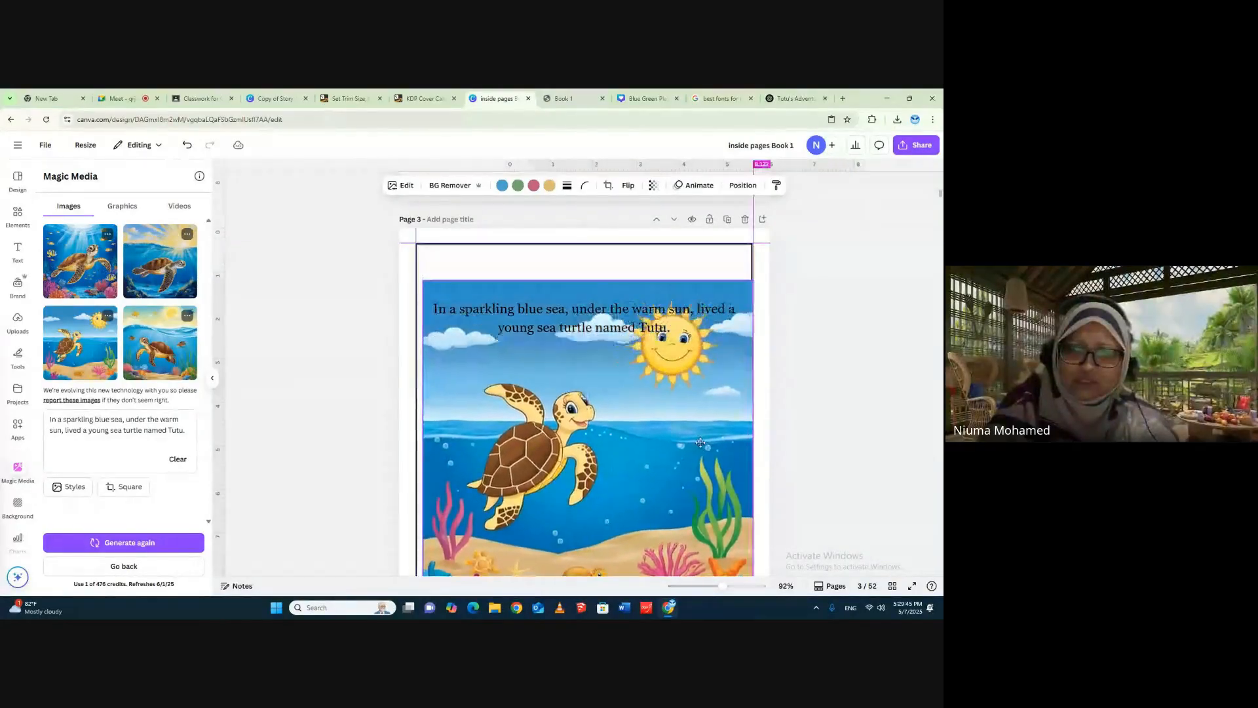
- Delete the border frame on page 3 and fit the turtle picture to all four margin guides
{"action": "left_click", "coordinate": [719, 268]}
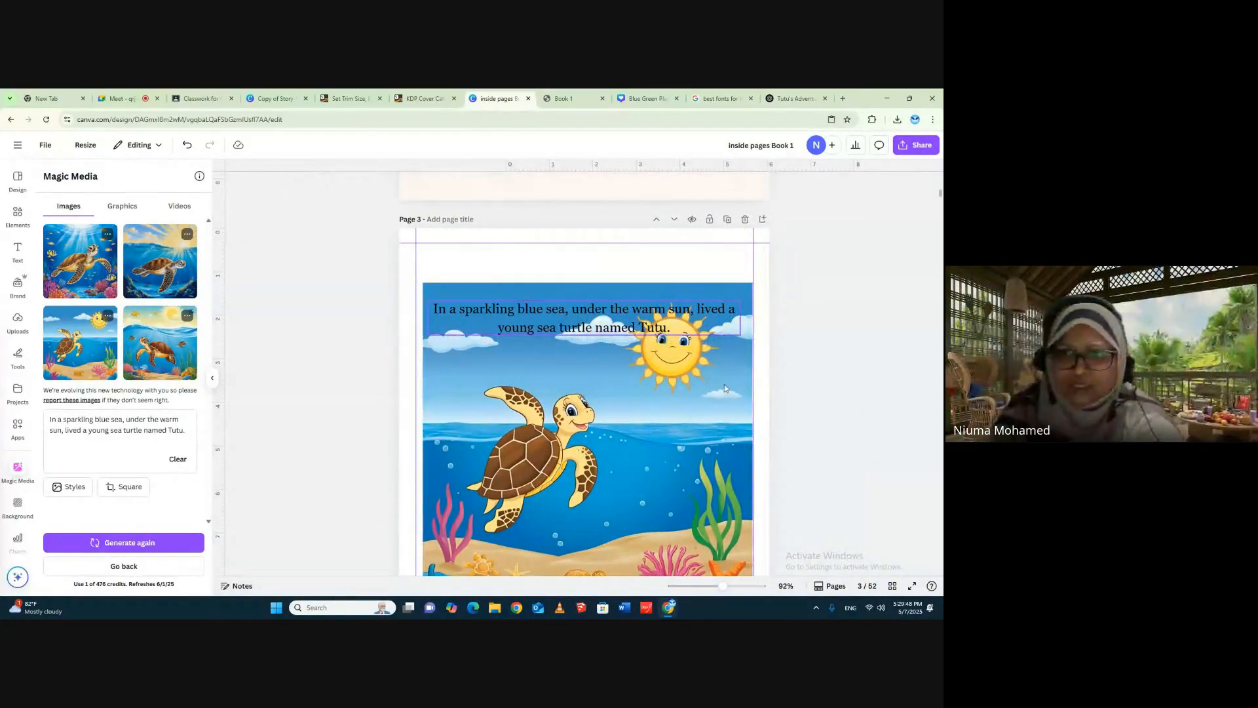
{"action": "left_click_drag", "start_coordinate": [725, 383], "coordinate": [715, 377]}
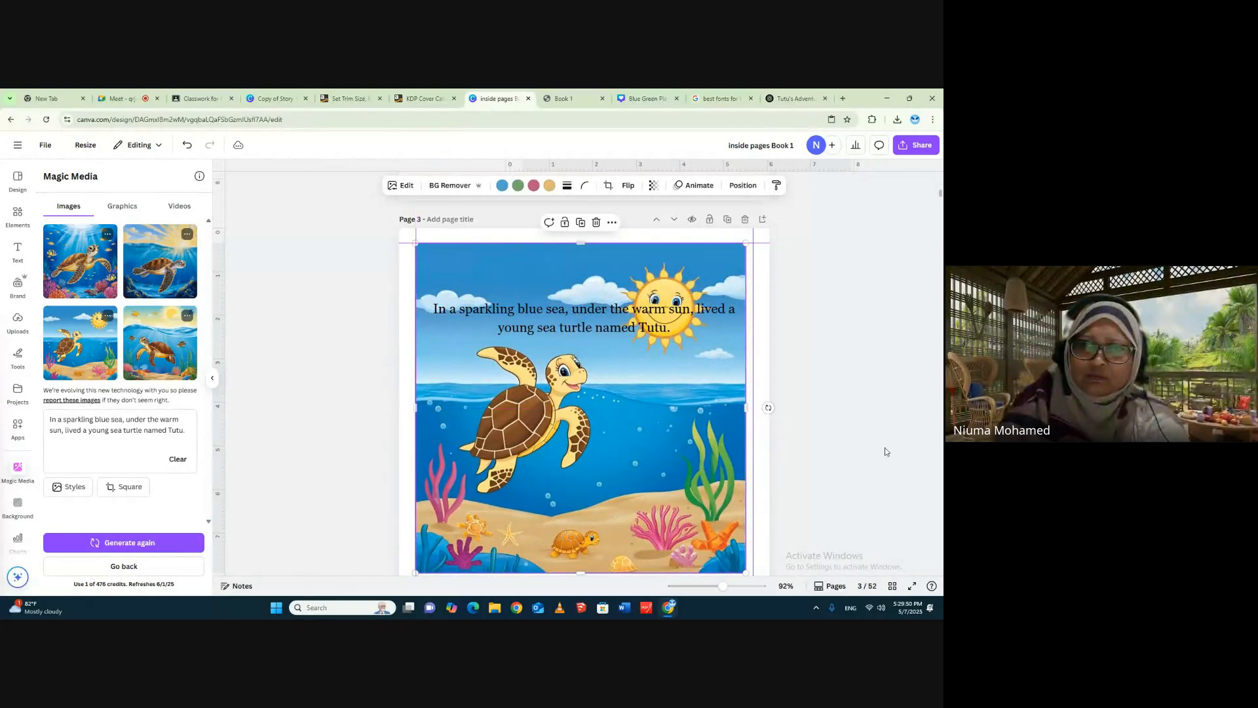
{"action": "scroll", "coordinate": [819, 374], "scroll_direction": "down", "scroll_amount": 2}
{"action": "left_click_drag", "start_coordinate": [748, 313], "coordinate": [753, 314]}
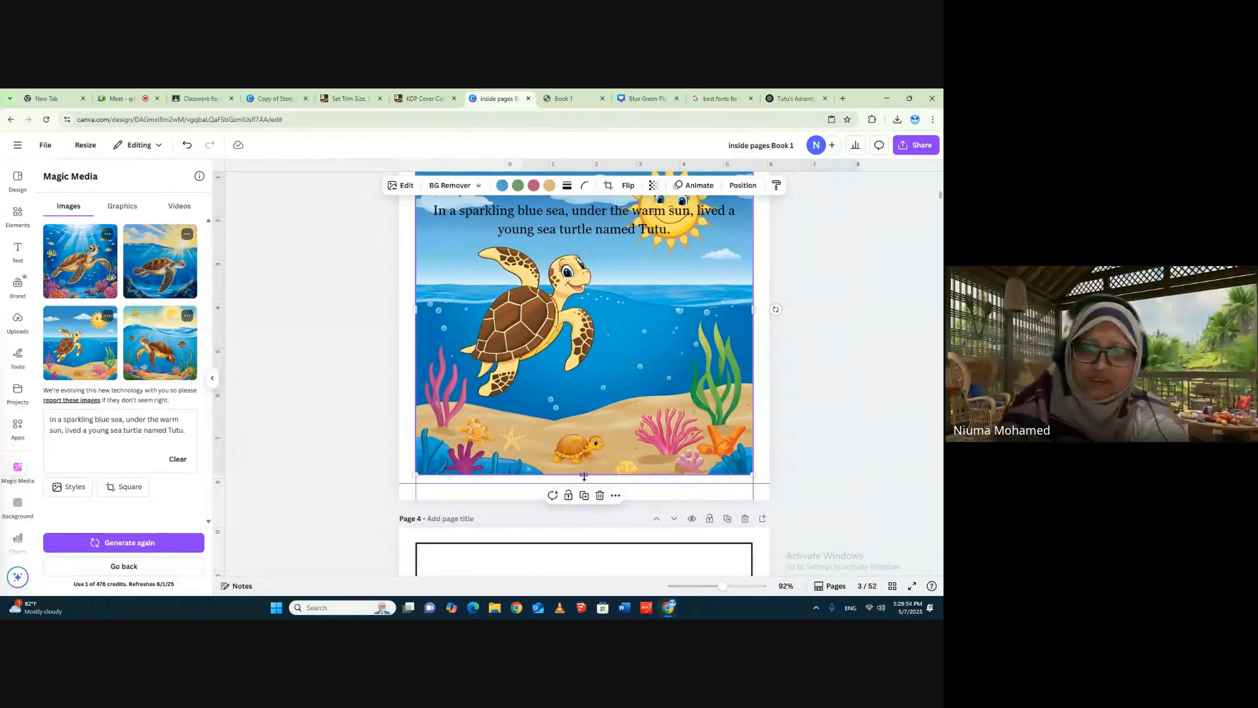
{"action": "left_click_drag", "start_coordinate": [584, 476], "coordinate": [584, 484]}
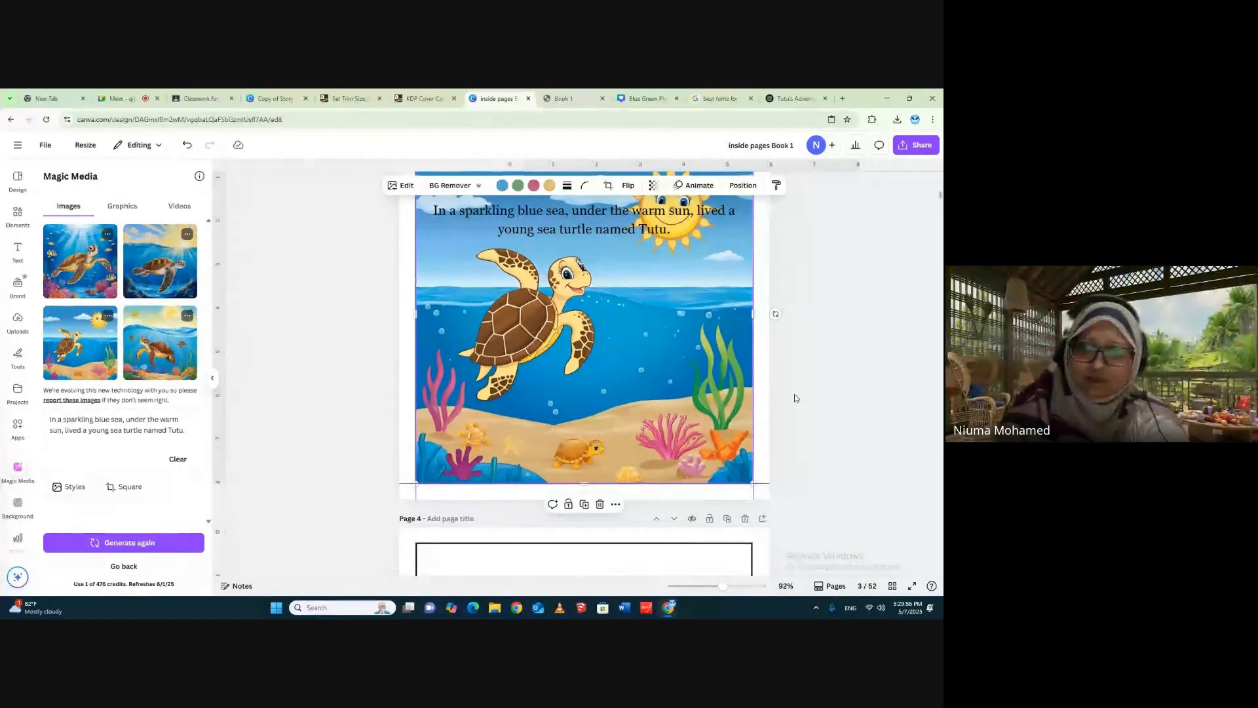
- Move the story sentence down over the seabed and colour its text red
{"action": "scroll", "coordinate": [590, 387], "scroll_direction": "up", "scroll_amount": 3}
{"action": "left_click", "coordinate": [563, 376]}
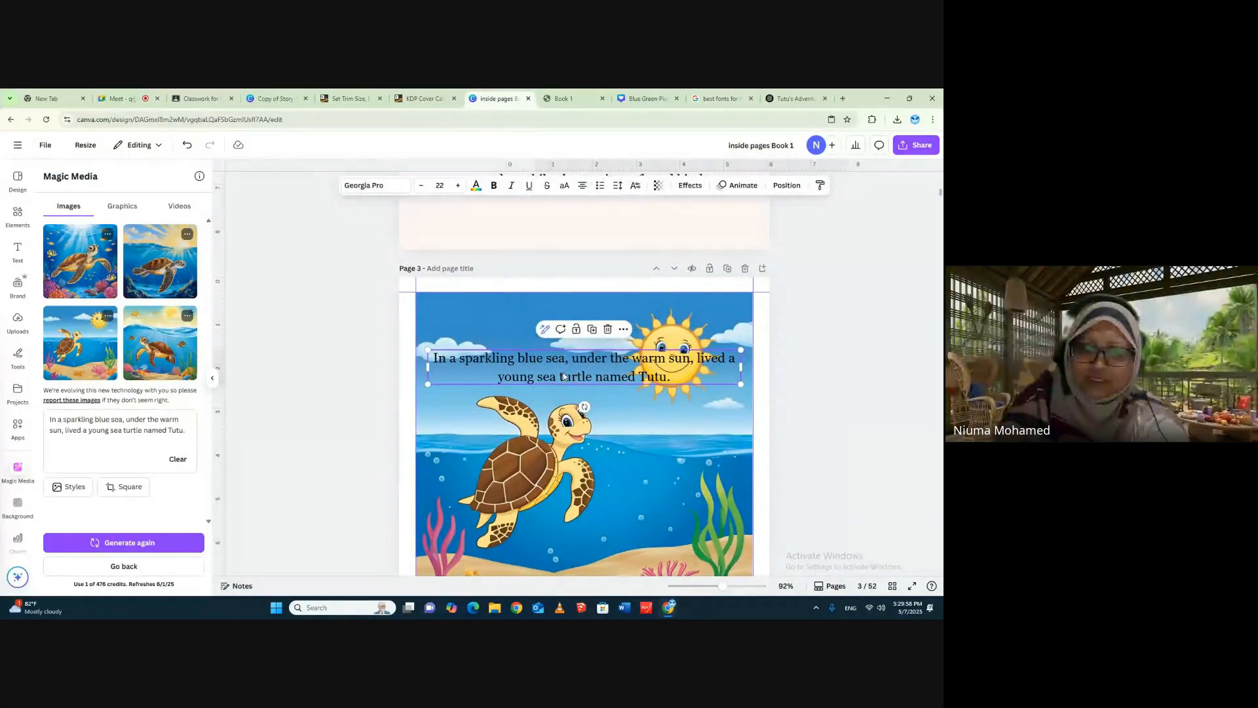
{"action": "scroll", "coordinate": [581, 378], "scroll_direction": "down", "scroll_amount": 2}
{"action": "left_click_drag", "start_coordinate": [579, 286], "coordinate": [575, 470]}
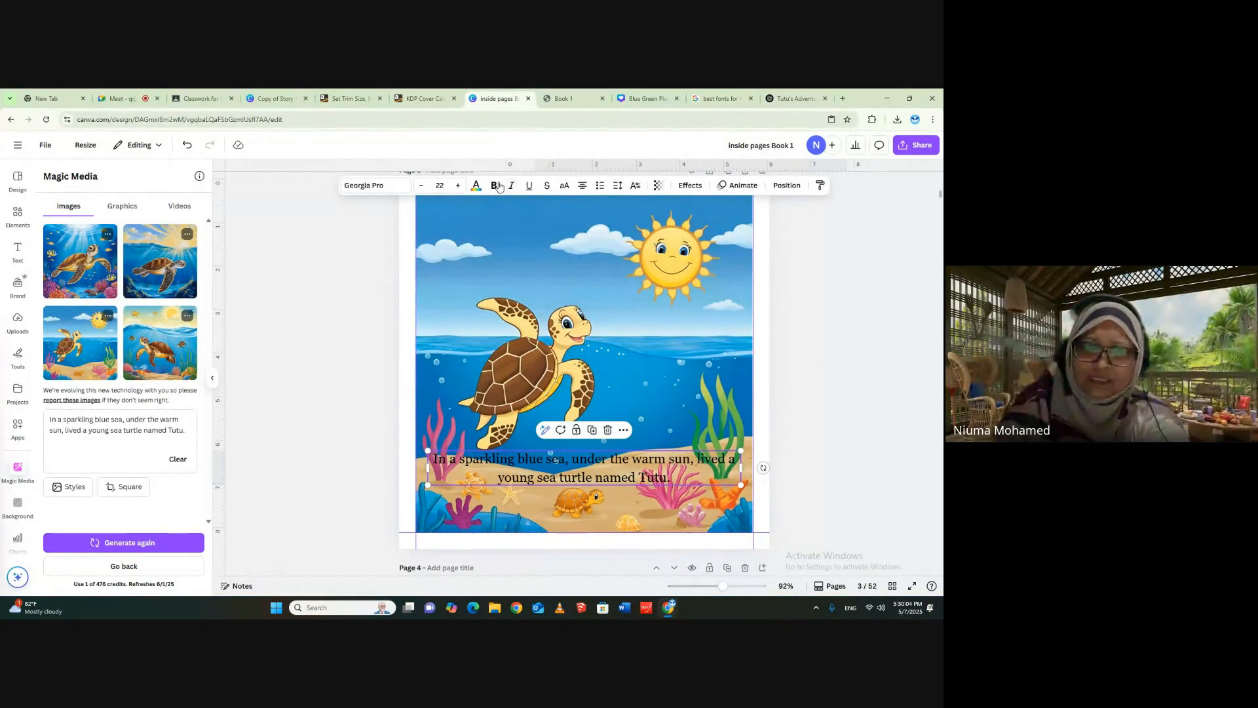
{"action": "left_click", "coordinate": [475, 186]}
{"action": "left_click", "coordinate": [56, 468]}
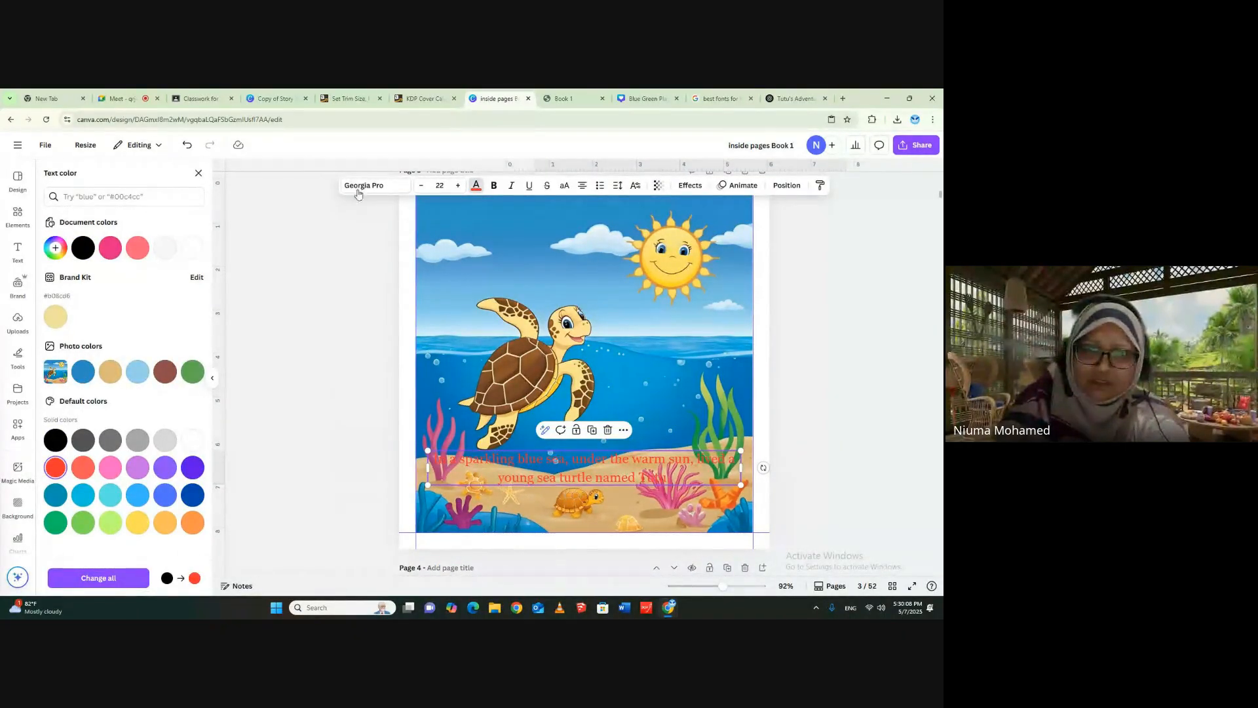
- Set the story sentence's text colour back to black
{"action": "left_click", "coordinate": [476, 185]}
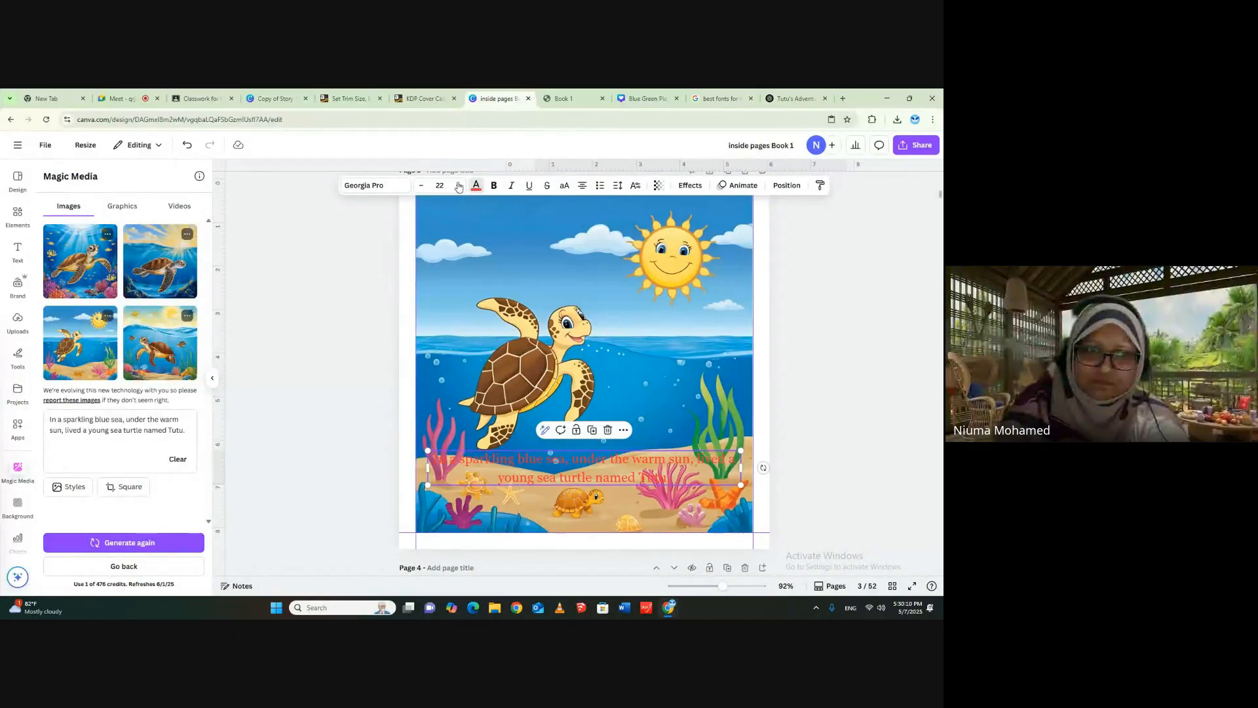
{"action": "left_click", "coordinate": [476, 185]}
{"action": "left_click", "coordinate": [83, 248]}
- Narrow the story sentence's text box to five lines and place it in the sky beside the sun, above the turtle
{"action": "left_click_drag", "start_coordinate": [610, 471], "coordinate": [609, 331]}
{"action": "left_click_drag", "start_coordinate": [743, 328], "coordinate": [546, 327]}
{"action": "left_click_drag", "start_coordinate": [487, 358], "coordinate": [524, 253]}
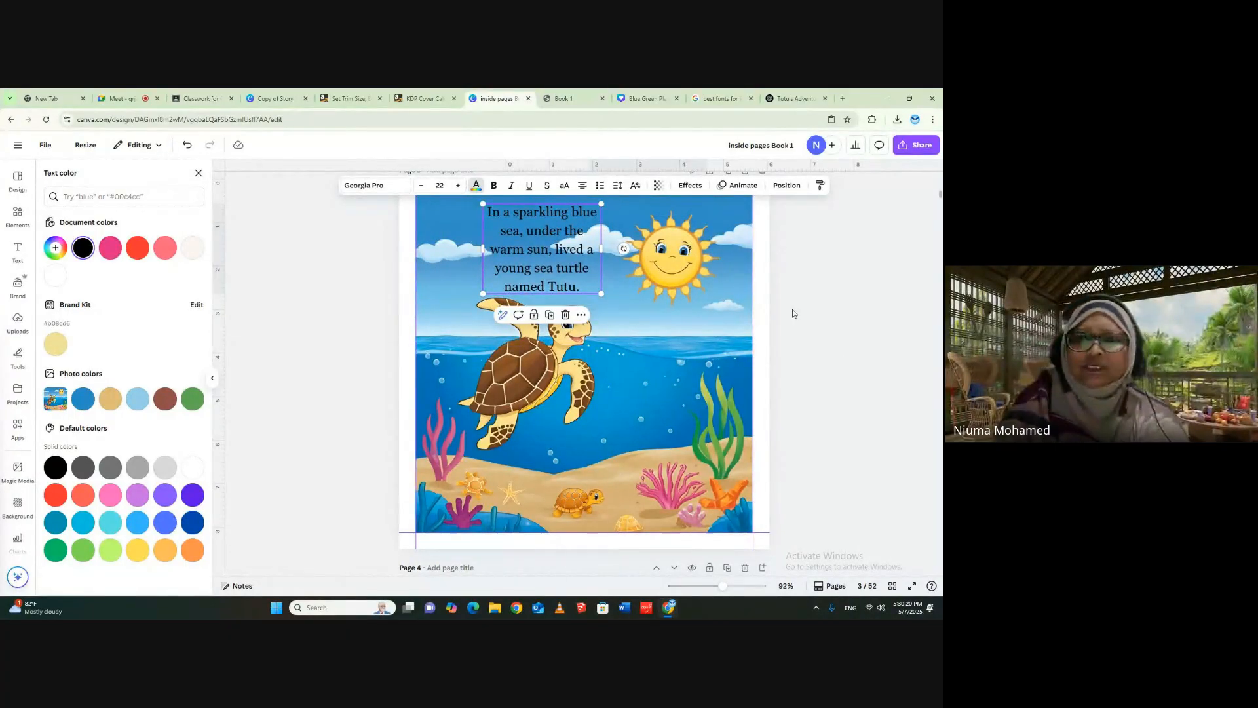
{"action": "scroll", "coordinate": [793, 314], "scroll_direction": "up", "scroll_amount": 2}
{"action": "mouse_move", "coordinate": [568, 360]}
{"action": "left_mouse_down"}
{"action": "mouse_move", "coordinate": [558, 353]}
{"action": "mouse_move", "coordinate": [568, 361]}
{"action": "left_mouse_up"}
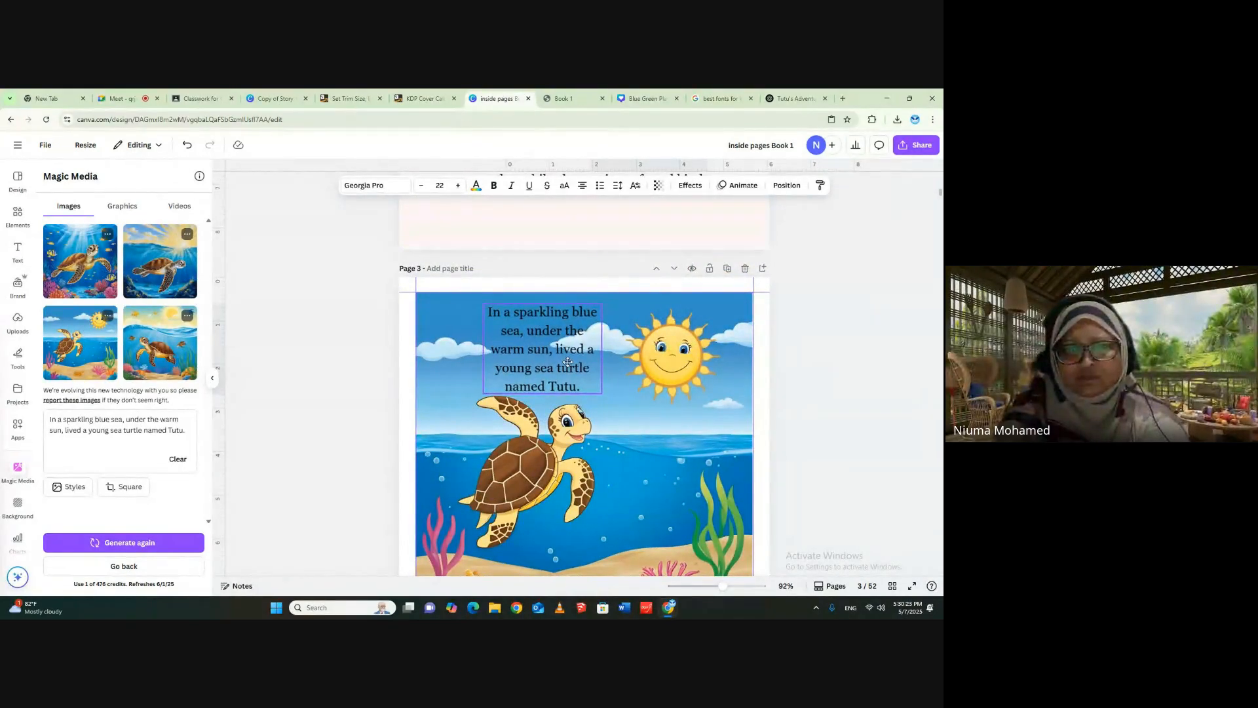
{"action": "left_click", "coordinate": [827, 349]}
{"action": "scroll", "coordinate": [853, 453], "scroll_direction": "down", "scroll_amount": 2}
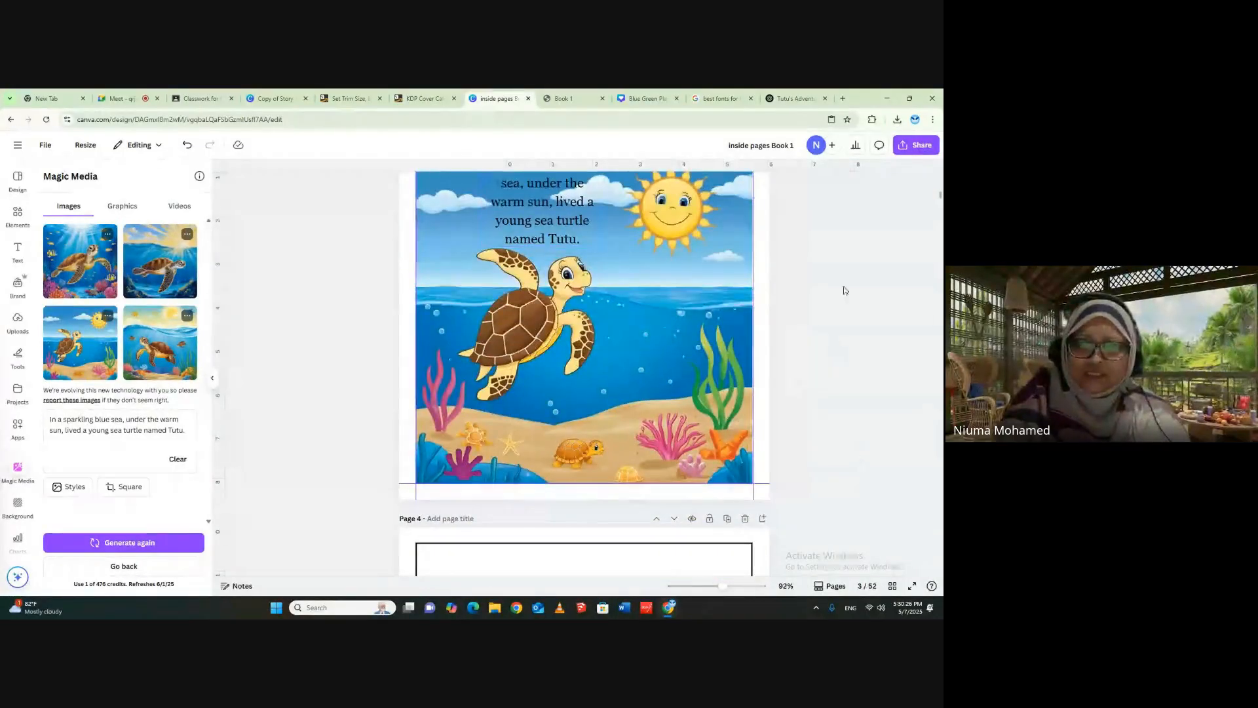
{"action": "scroll", "coordinate": [937, 400], "scroll_direction": "up", "scroll_amount": 1}
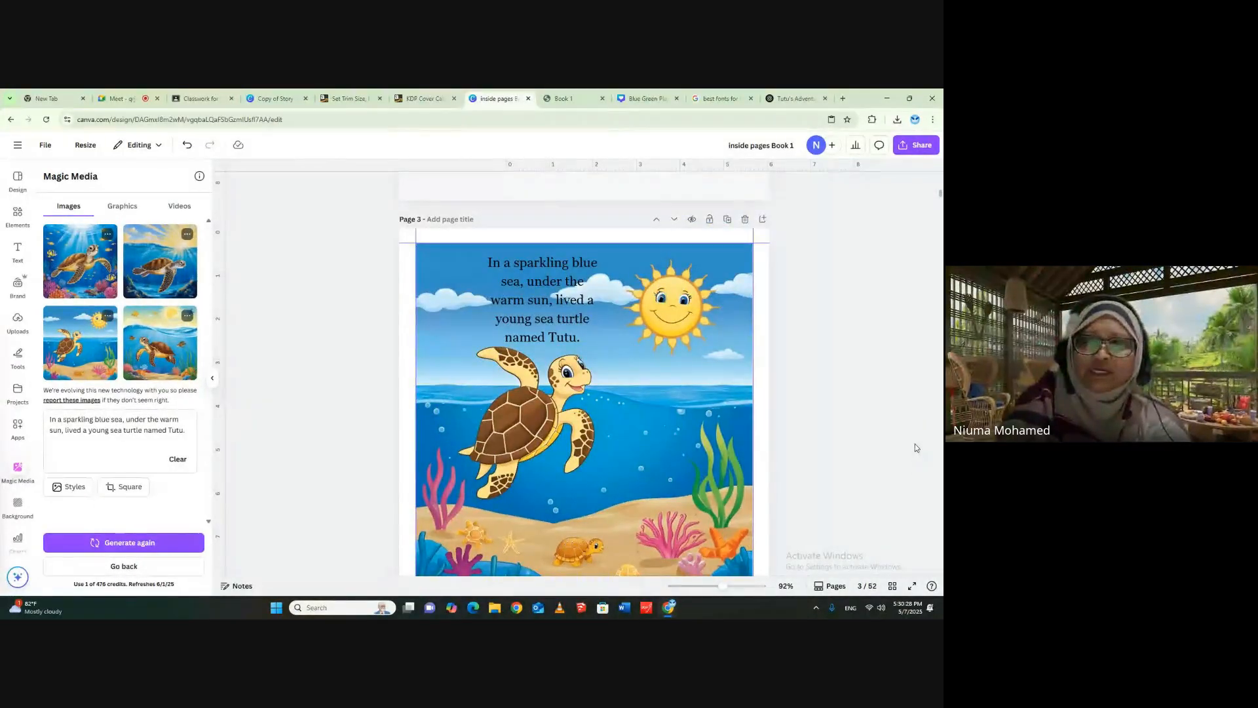
- Delete the border frame on page 4 and set the page background to the bright pink document colour
{"action": "scroll", "coordinate": [914, 443], "scroll_direction": "down", "scroll_amount": 3}
{"action": "left_click", "coordinate": [680, 540]}
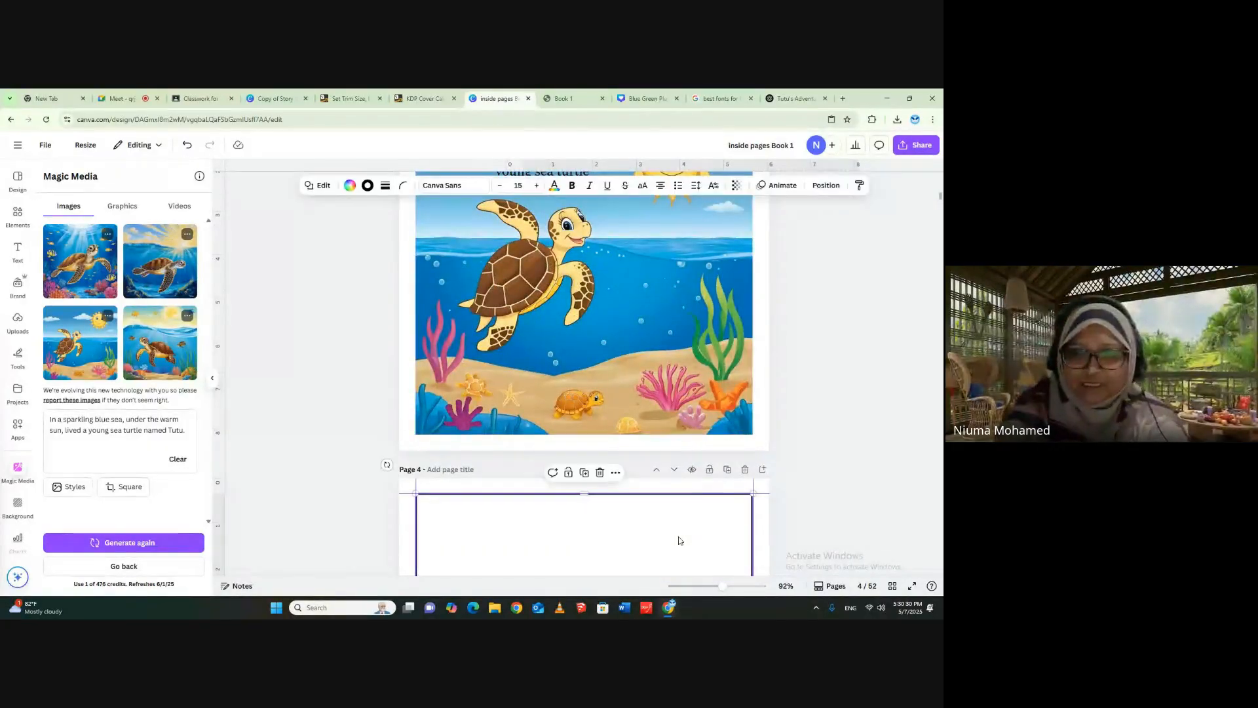
{"action": "left_click", "coordinate": [892, 479]}
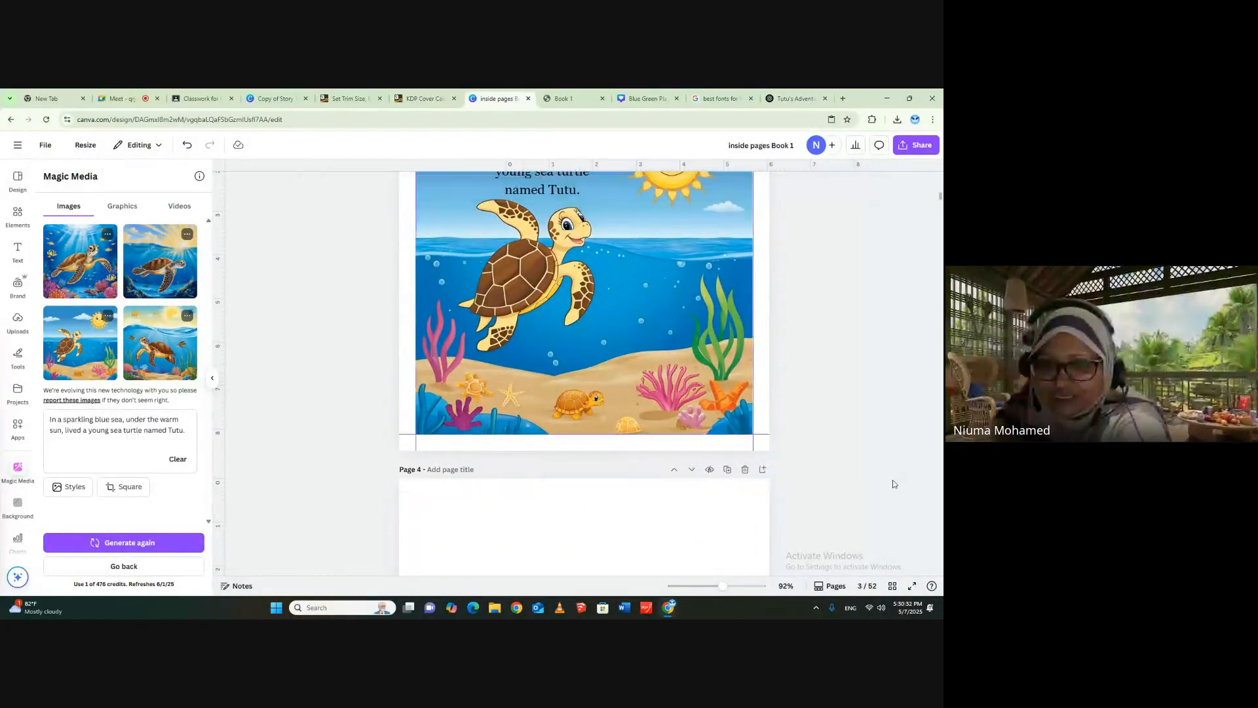
{"action": "left_click", "coordinate": [744, 490]}
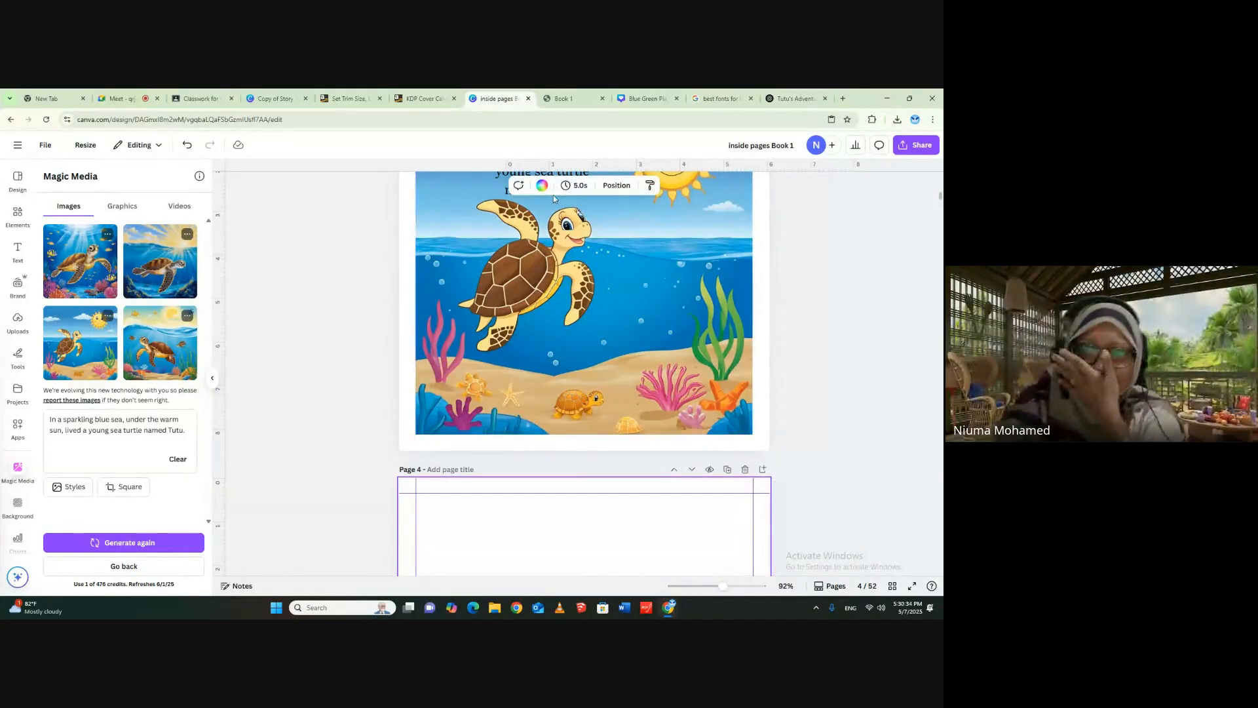
{"action": "left_click", "coordinate": [543, 187]}
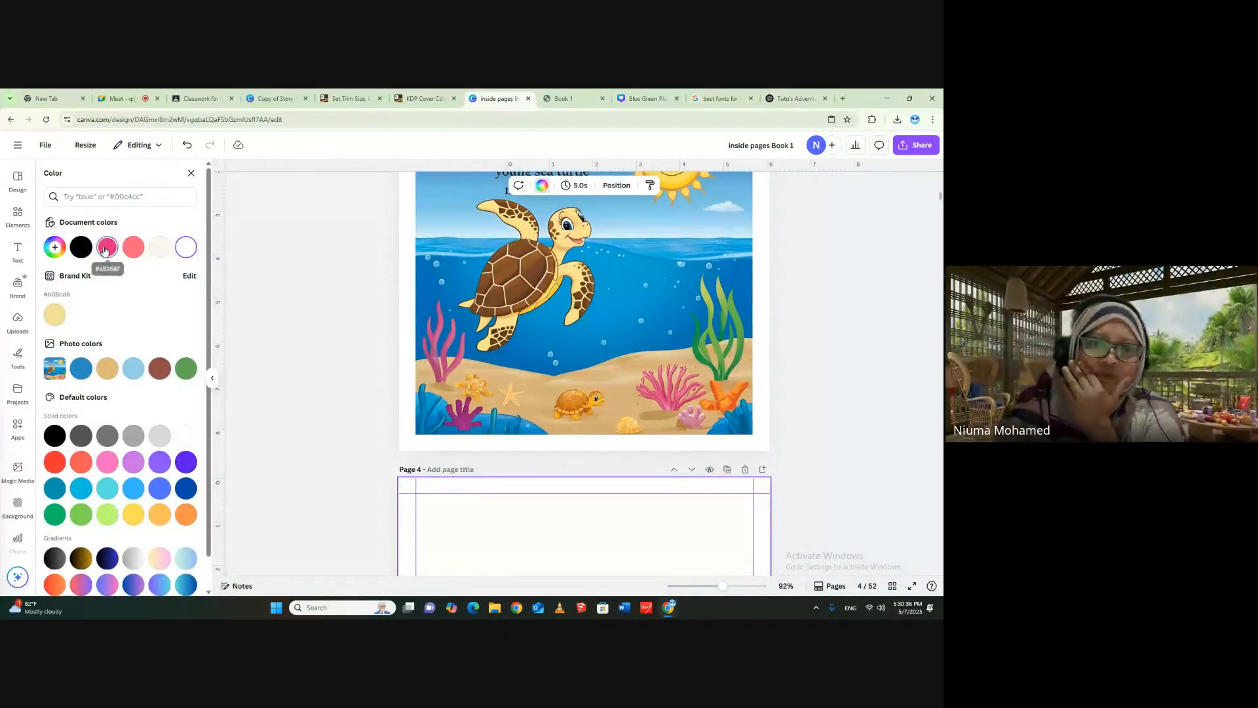
{"action": "left_click", "coordinate": [107, 246]}
- Delete the border frame on page 5 and set the page background to the solid lime green
{"action": "scroll", "coordinate": [878, 429], "scroll_direction": "down", "scroll_amount": 5}
{"action": "scroll", "coordinate": [878, 429], "scroll_direction": "down", "scroll_amount": 2}
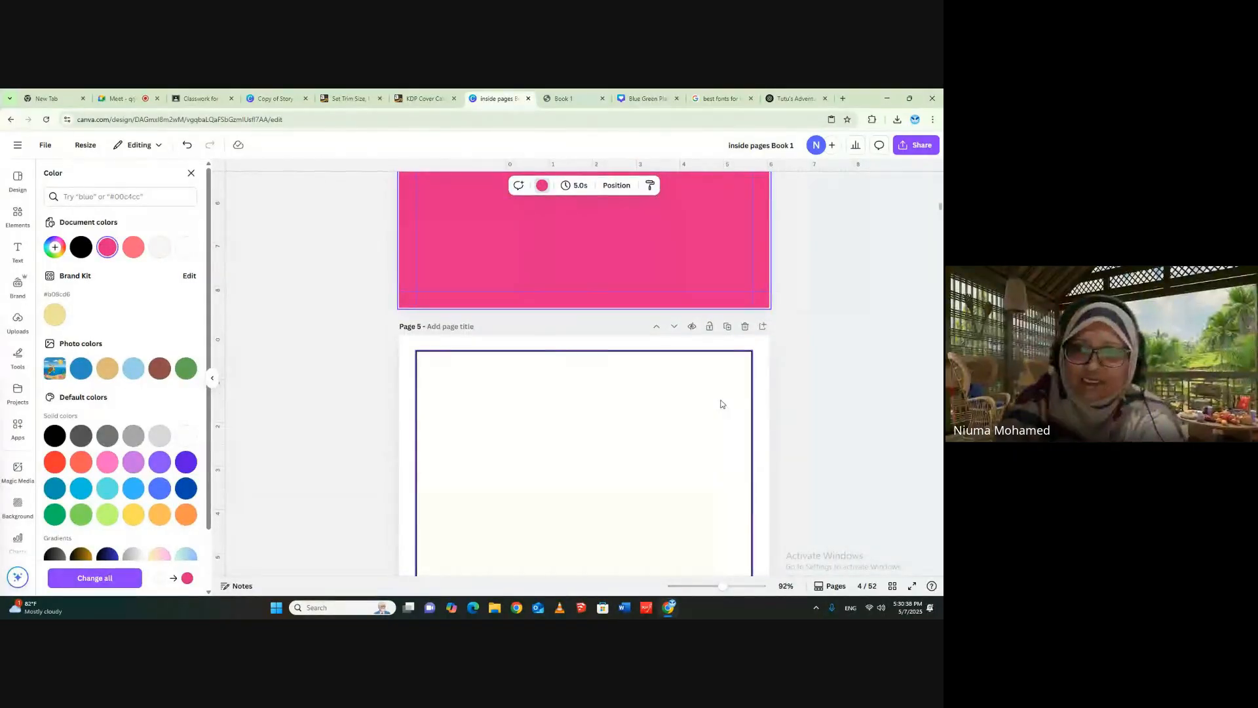
{"action": "left_click", "coordinate": [721, 403]}
{"action": "key", "text": "Delete"}
{"action": "left_click", "coordinate": [762, 385]}
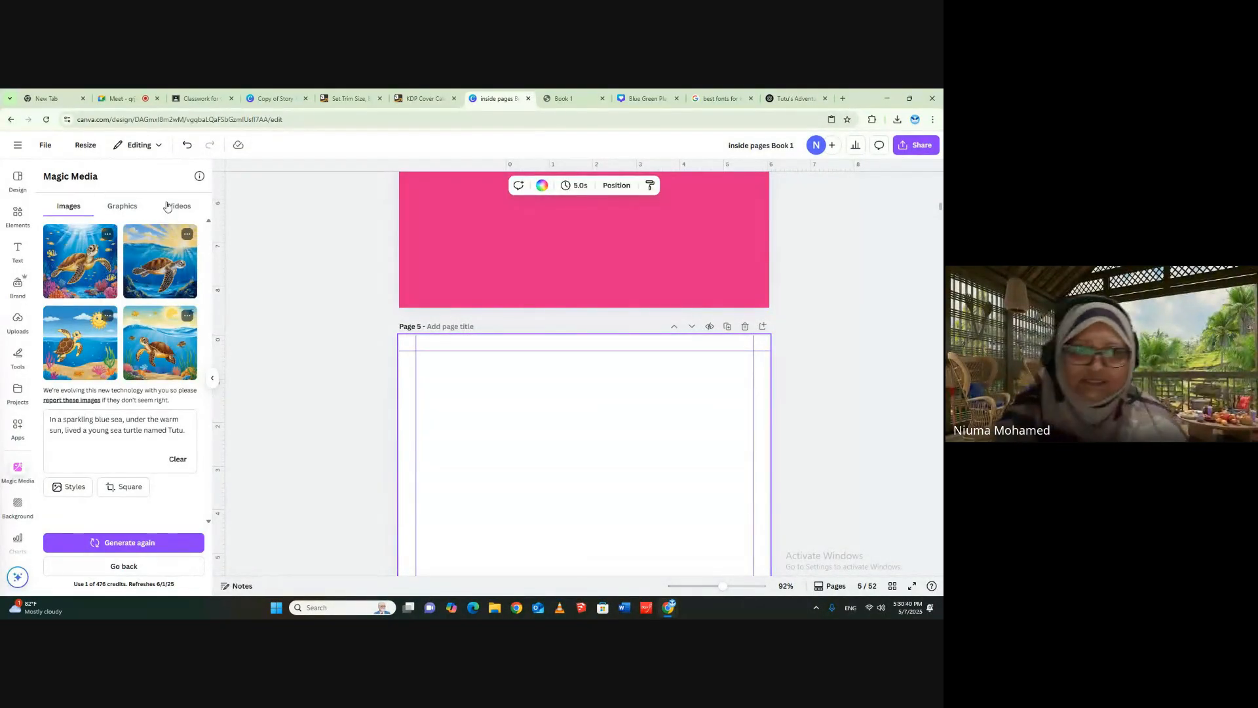
{"action": "left_click", "coordinate": [543, 187]}
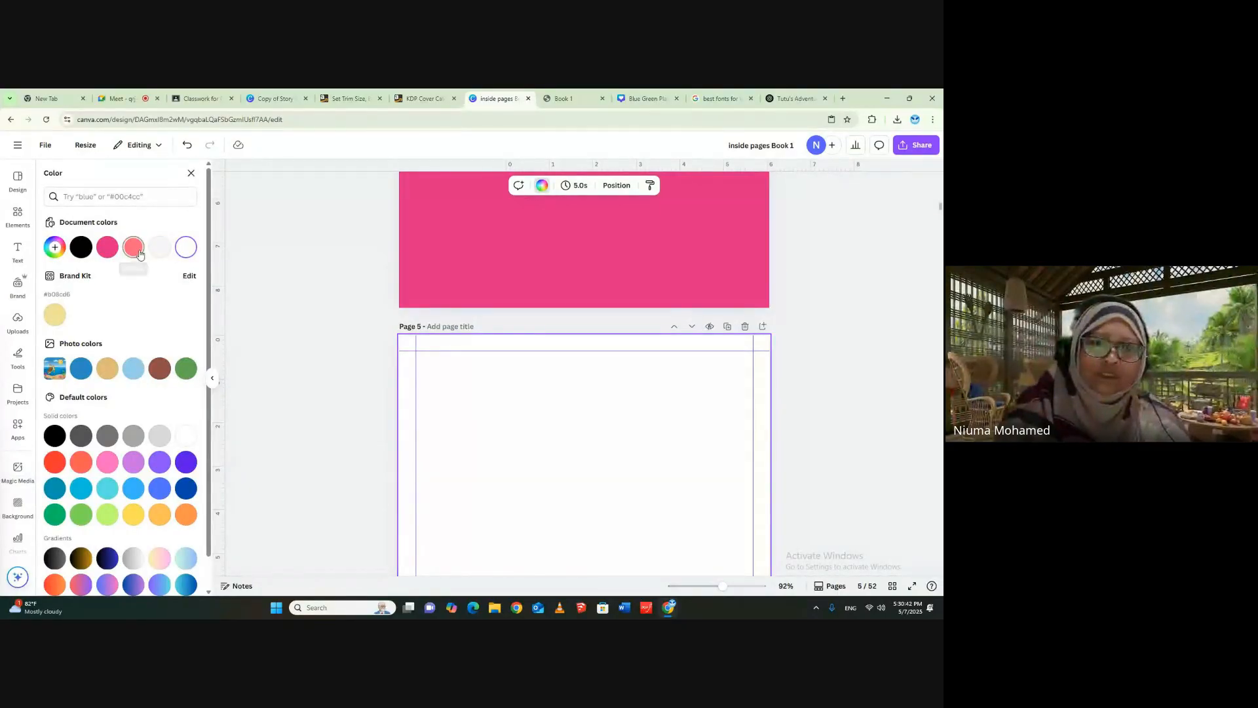
{"action": "left_click", "coordinate": [104, 514]}
- Delete the border frame on page 6 and set the page background to the solid turquoise
{"action": "scroll", "coordinate": [795, 415], "scroll_direction": "down", "scroll_amount": 6}
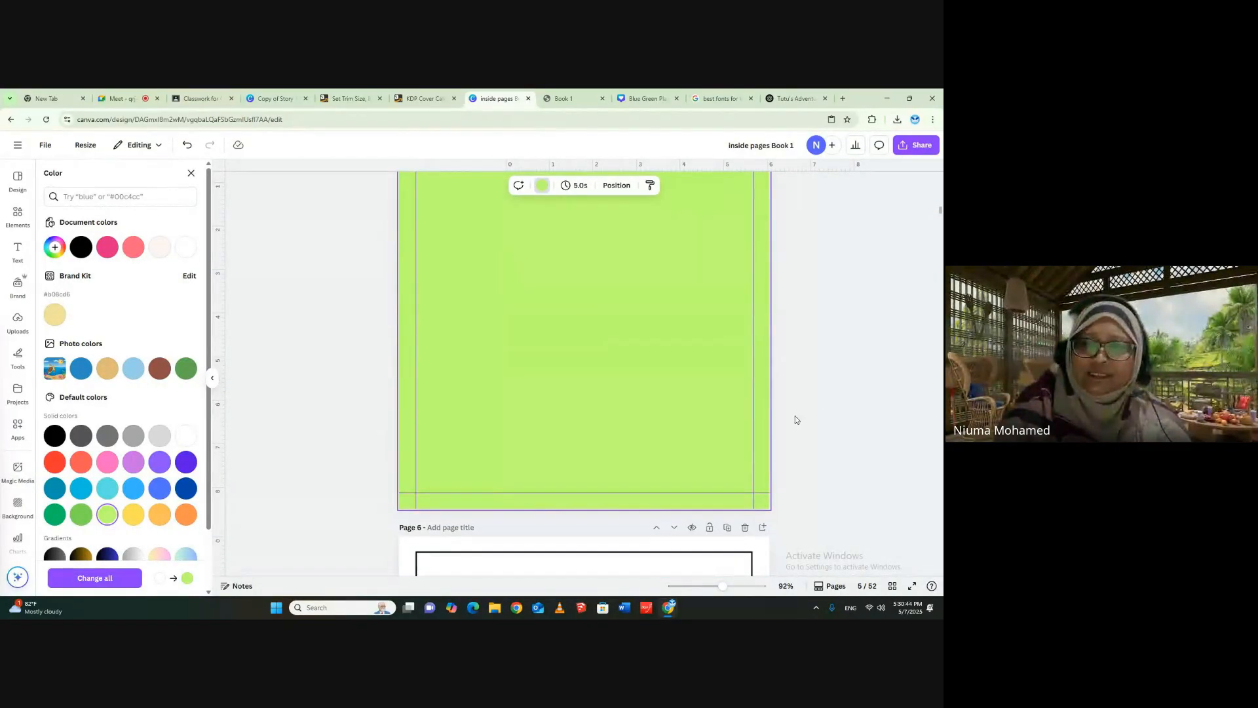
{"action": "left_click", "coordinate": [725, 449]}
{"action": "key", "text": "Delete"}
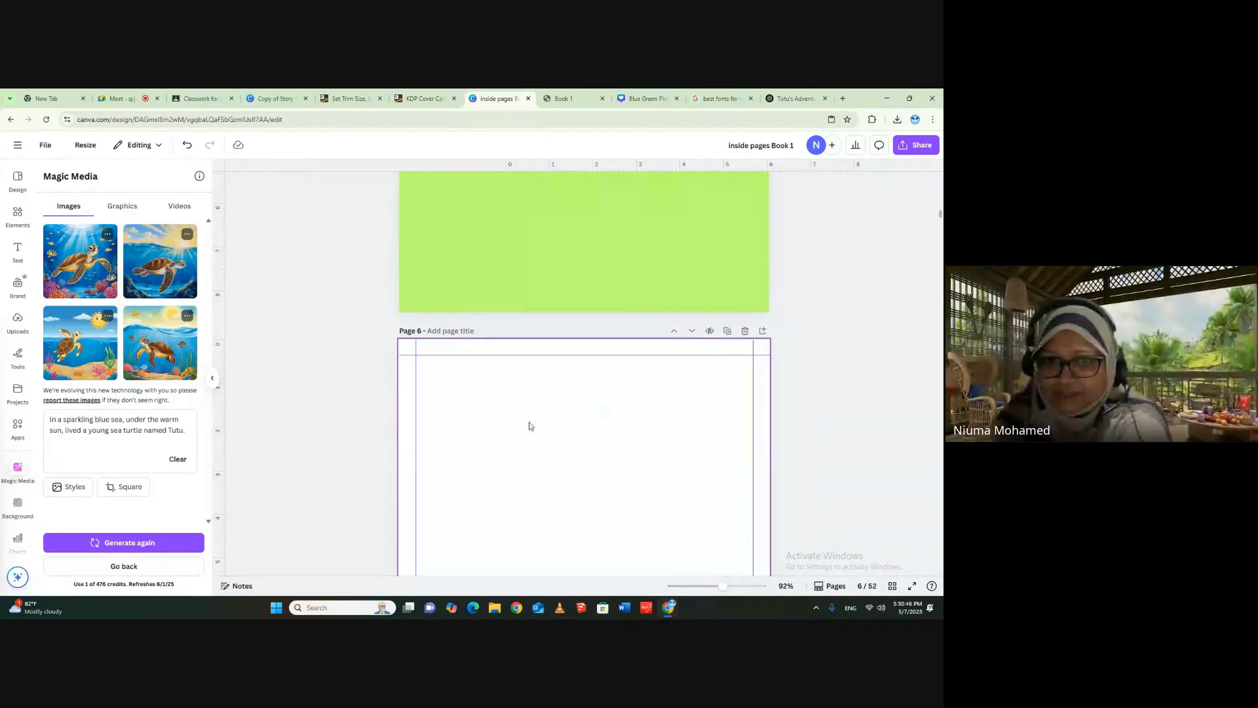
{"action": "left_click", "coordinate": [474, 233]}
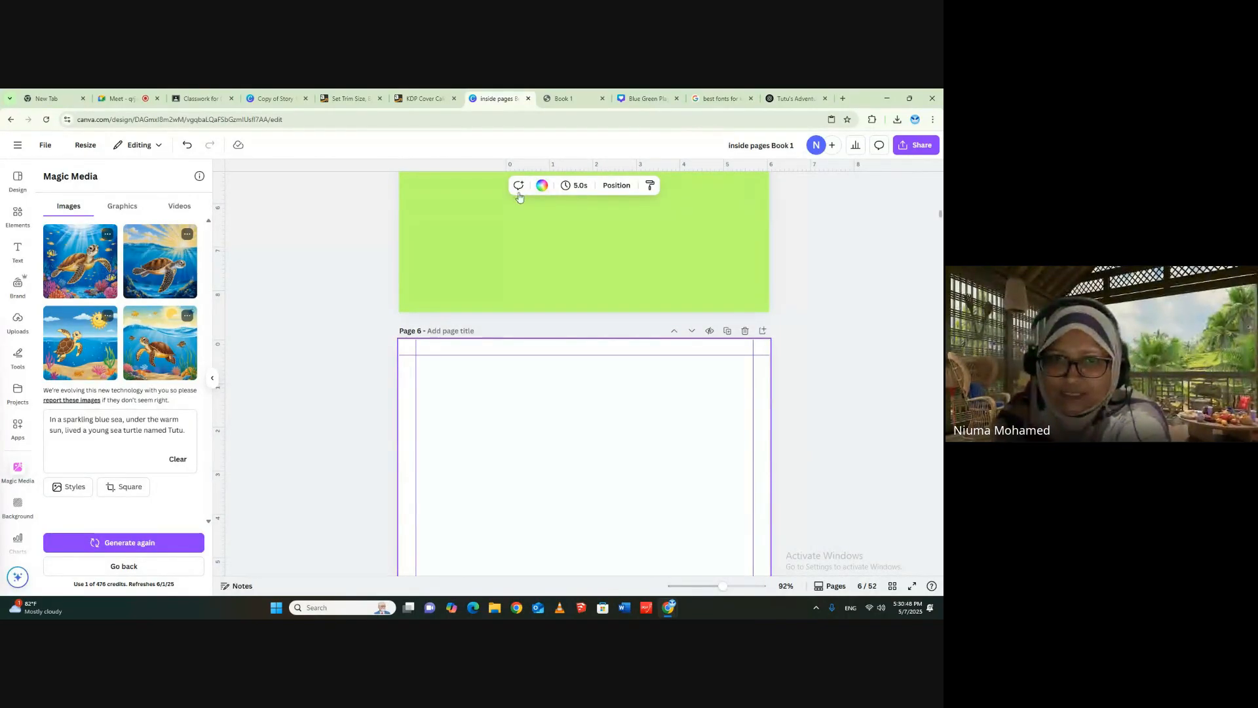
{"action": "left_click", "coordinate": [541, 185]}
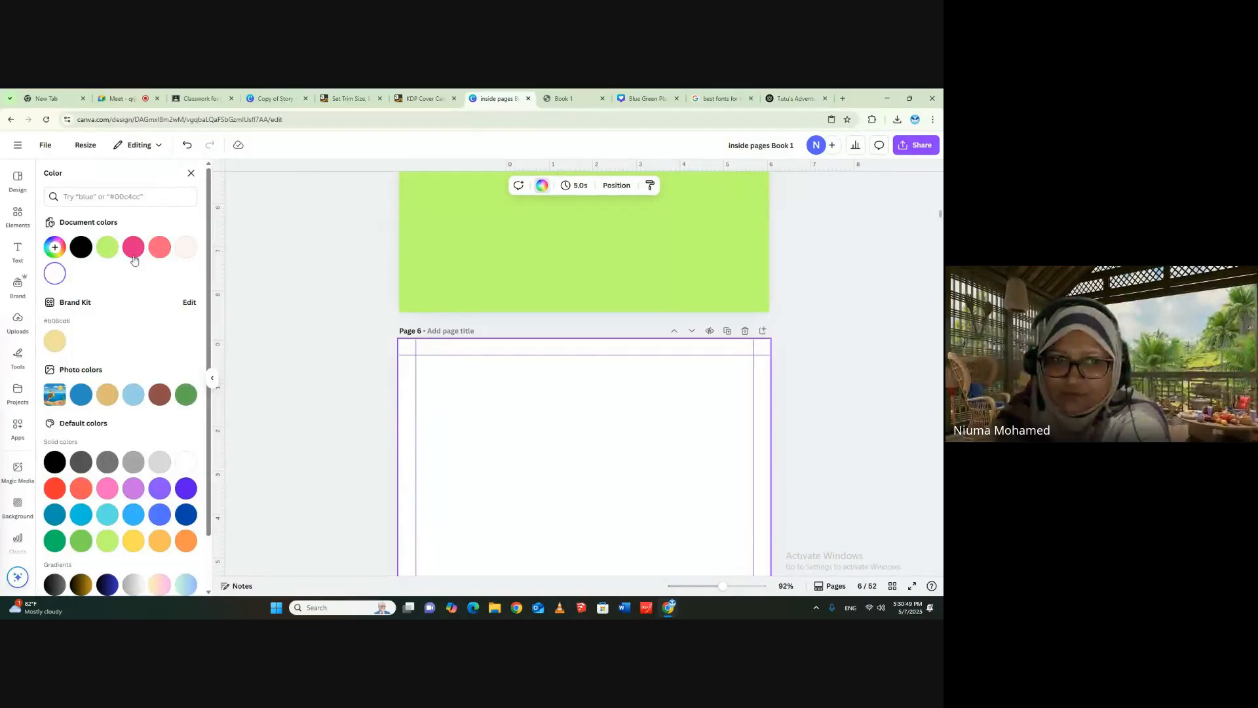
{"action": "left_click", "coordinate": [100, 518]}
- Delete the border frame on page 7 and set the page background to the solid Magenta
{"action": "scroll", "coordinate": [611, 430], "scroll_direction": "down", "scroll_amount": 5}
{"action": "left_click", "coordinate": [599, 468]}
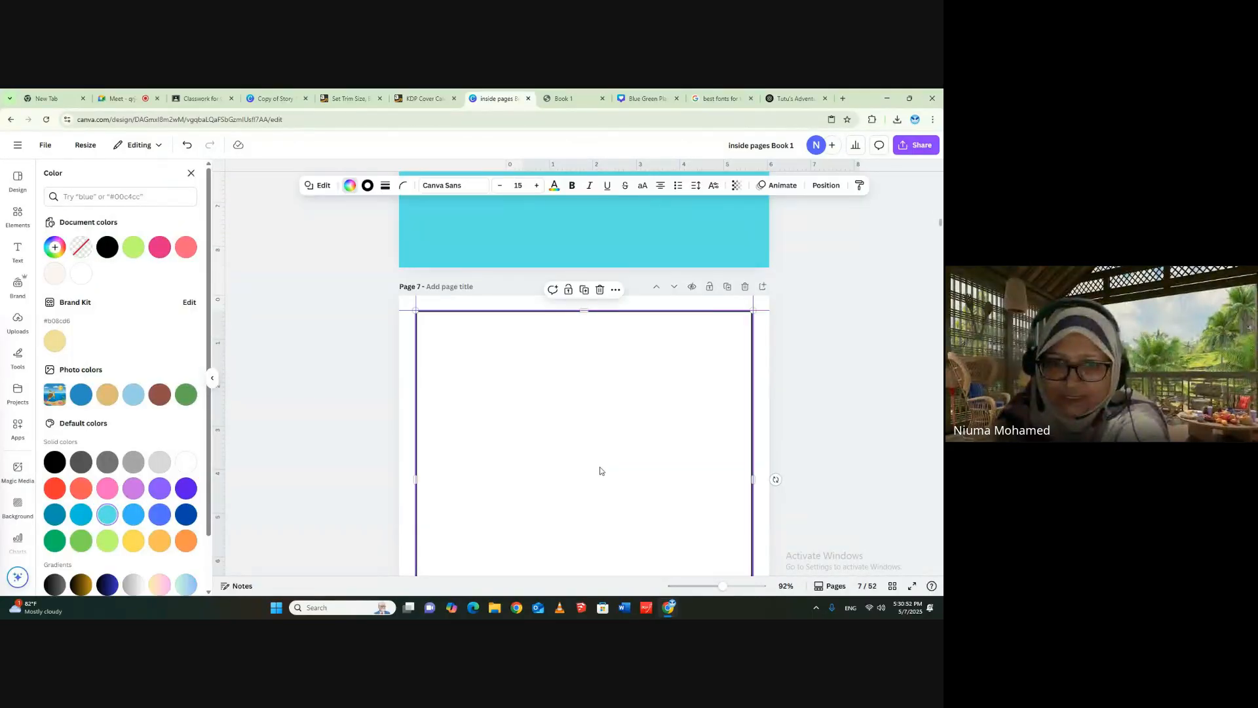
{"action": "key", "text": "Escape"}
{"action": "left_click", "coordinate": [628, 410]}
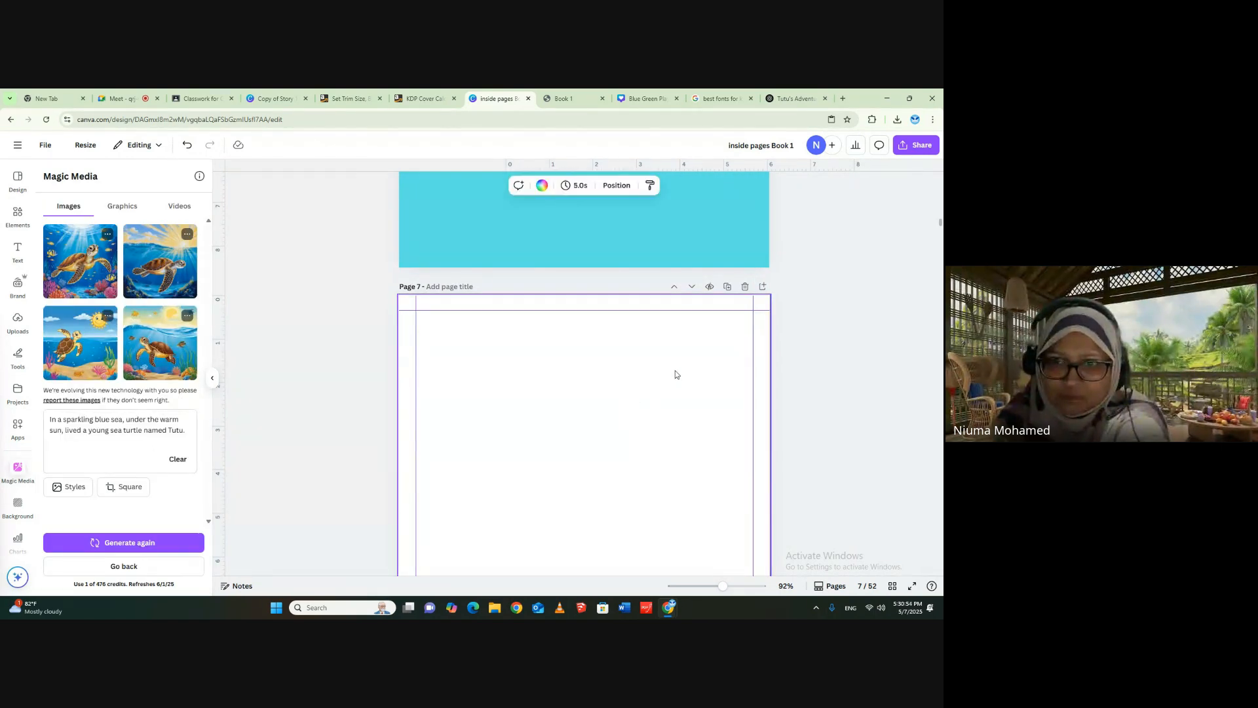
{"action": "left_click", "coordinate": [541, 186]}
{"action": "scroll", "coordinate": [127, 556], "scroll_direction": "down", "scroll_amount": 1}
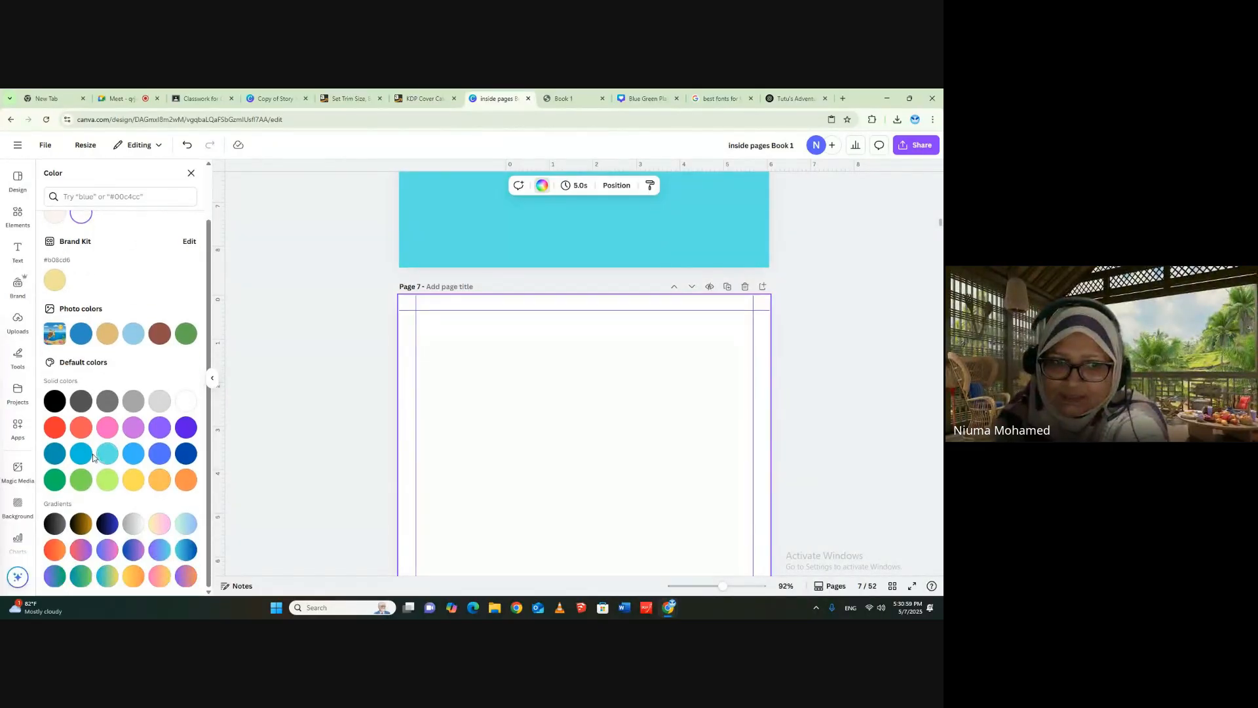
{"action": "left_click", "coordinate": [133, 426]}
{"action": "left_click", "coordinate": [854, 489]}
- Show all the book's pages in the grid view
{"action": "scroll", "coordinate": [854, 489], "scroll_direction": "up", "scroll_amount": 1}
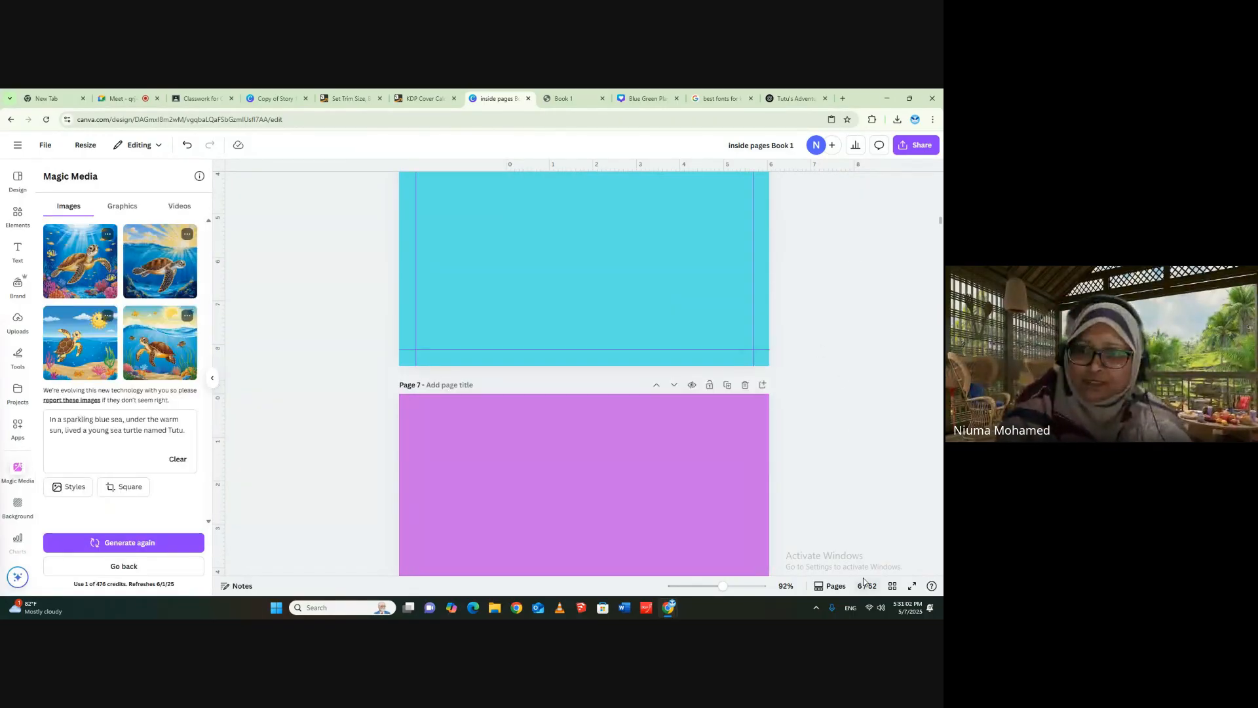
{"action": "left_click", "coordinate": [892, 585]}
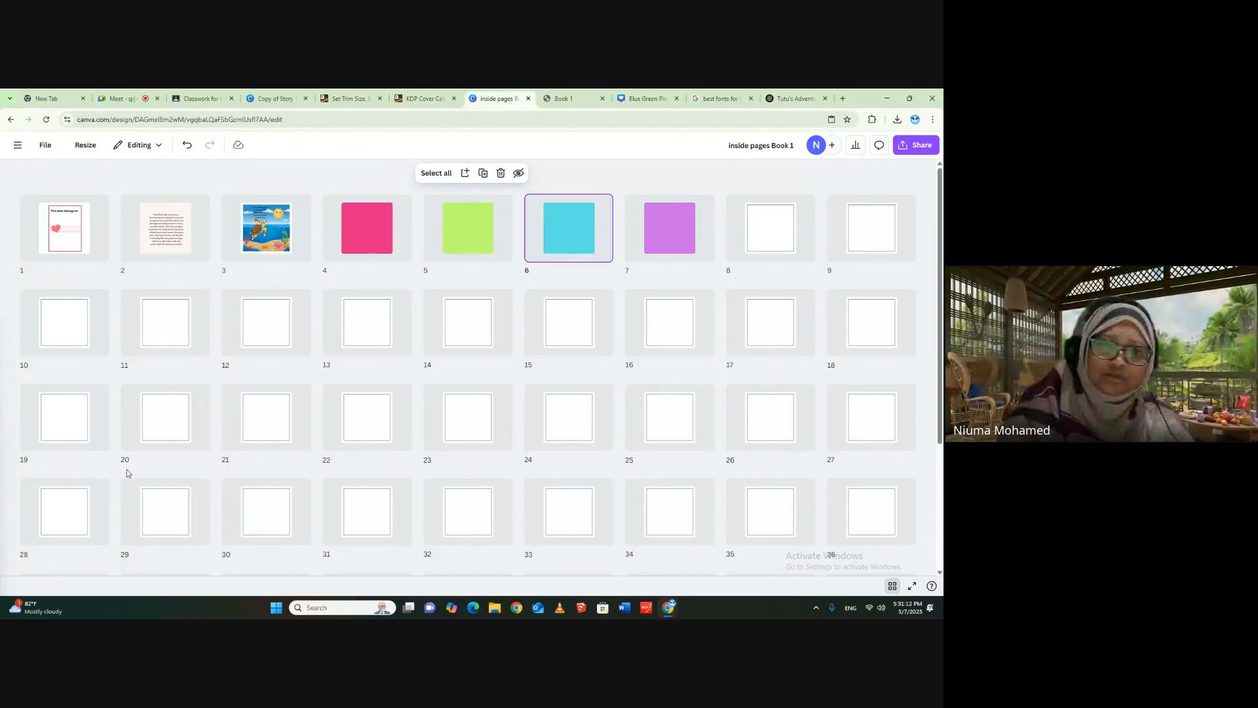
- Delete all the blank framed pages from page 10 to the end of the book
{"action": "left_click_drag", "start_coordinate": [16, 378], "coordinate": [939, 568]}
{"action": "key", "text": "Delete"}
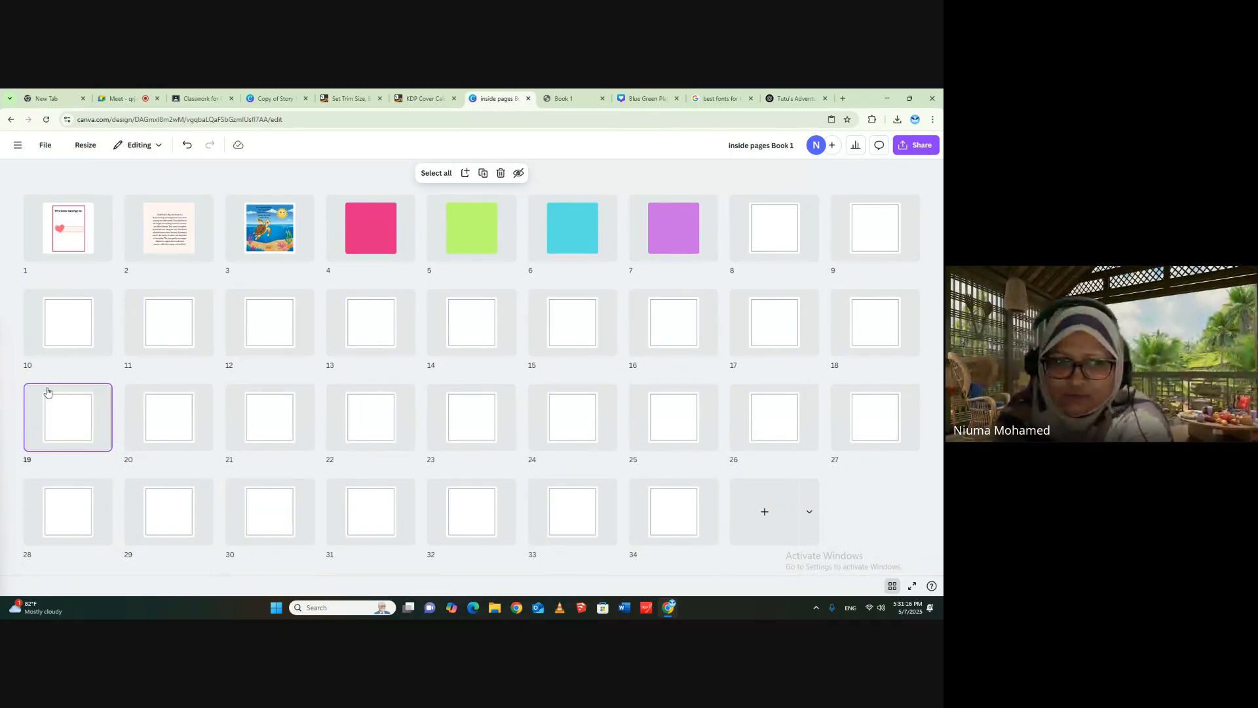
{"action": "left_click_drag", "start_coordinate": [11, 382], "coordinate": [937, 574]}
{"action": "key", "text": "Delete"}
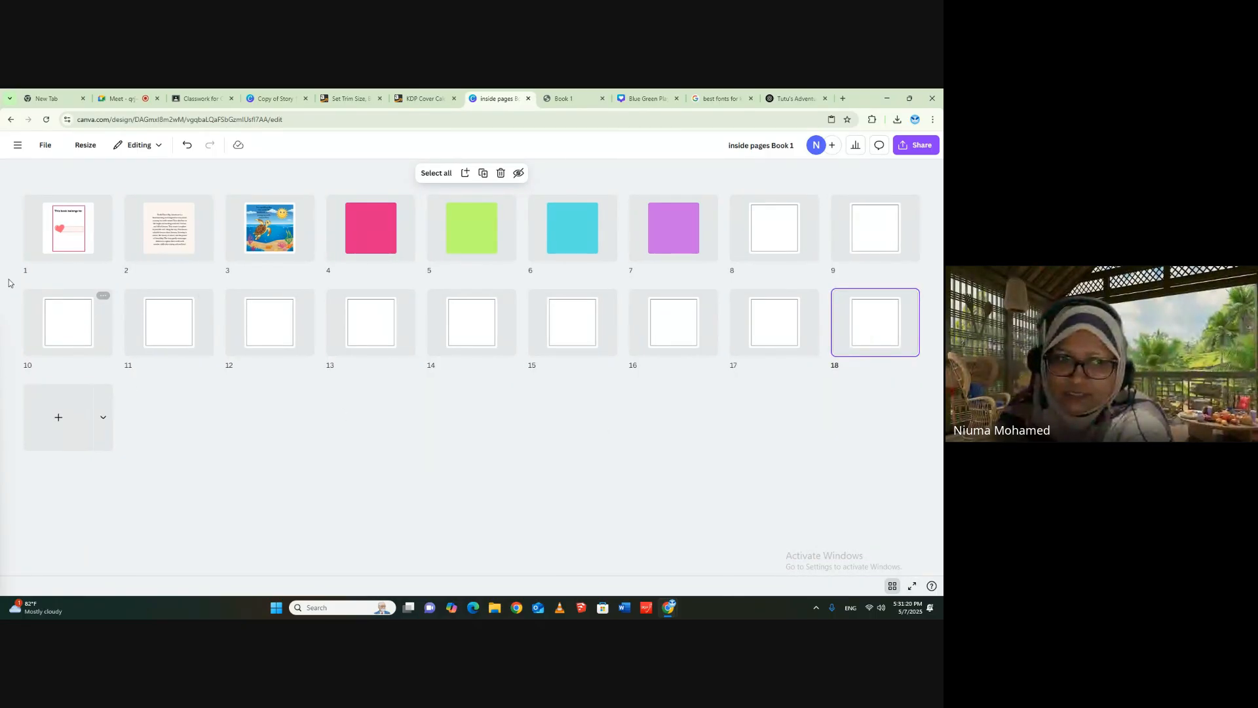
{"action": "left_click_drag", "start_coordinate": [15, 281], "coordinate": [937, 393]}
{"action": "key", "text": "Delete"}
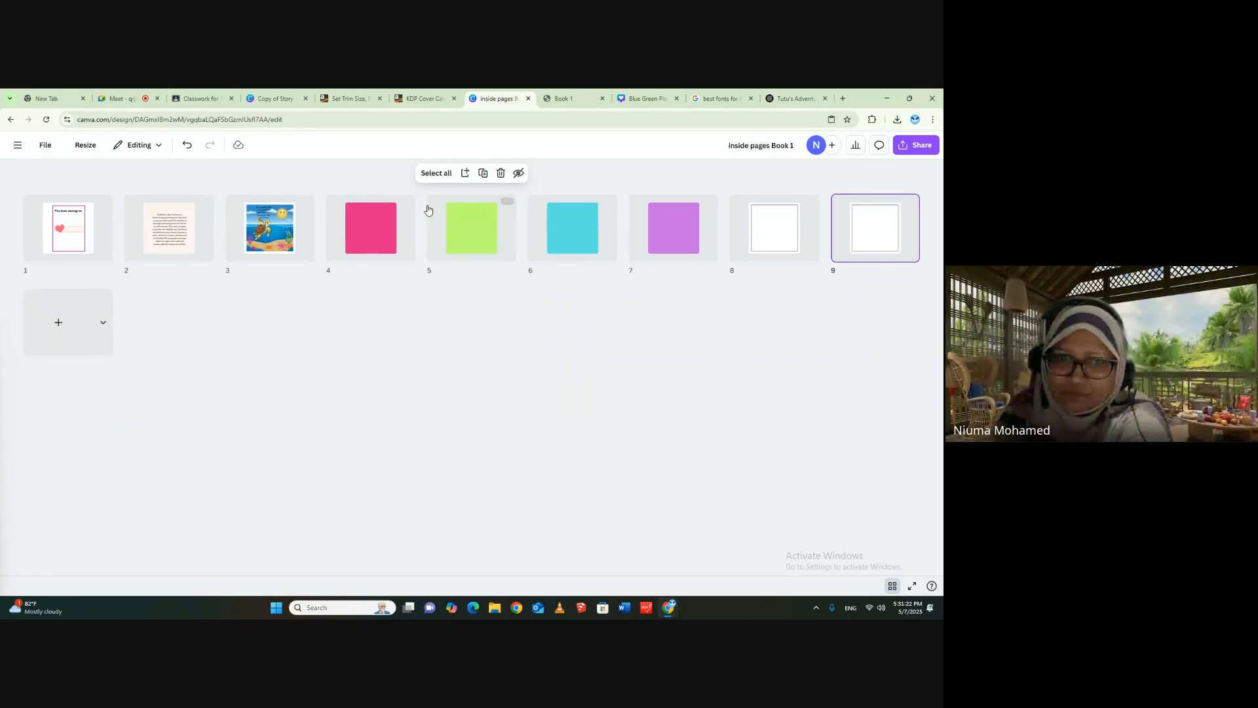
- Duplicate the four solid-colour pages, 4 to 7, twice
{"action": "left_click_drag", "start_coordinate": [330, 185], "coordinate": [730, 288]}
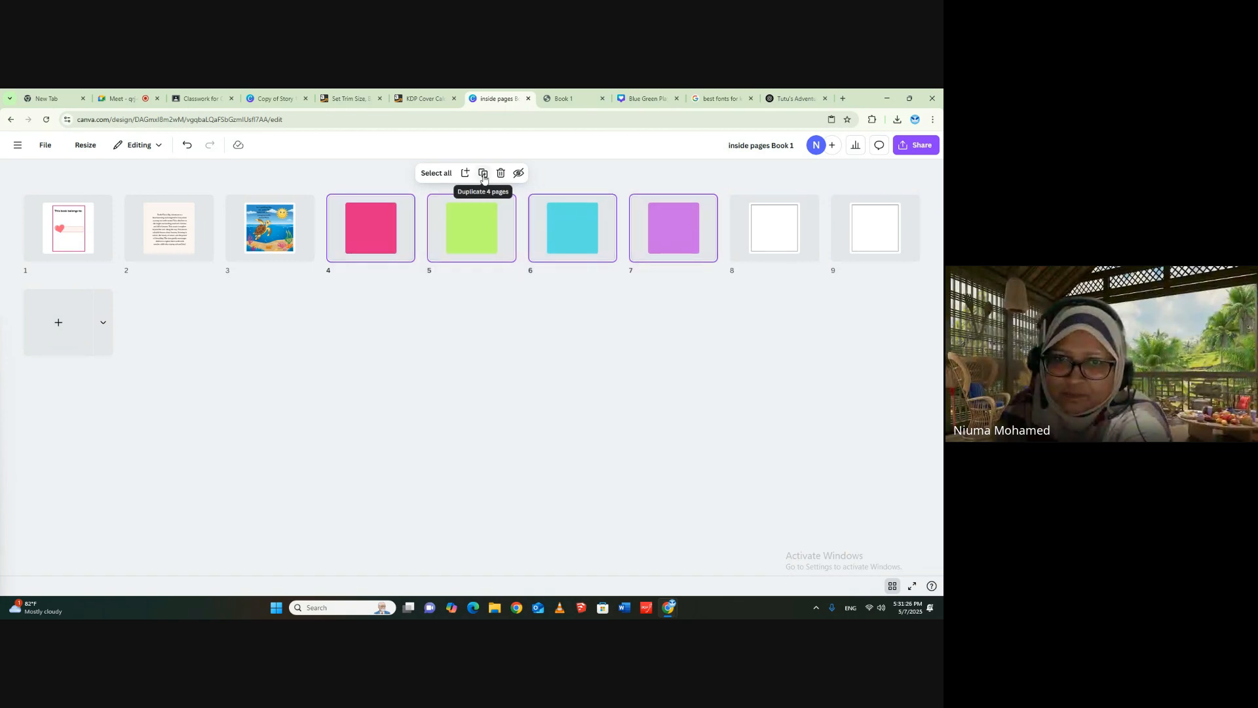
{"action": "left_click", "coordinate": [483, 174]}
{"action": "left_click", "coordinate": [483, 173]}
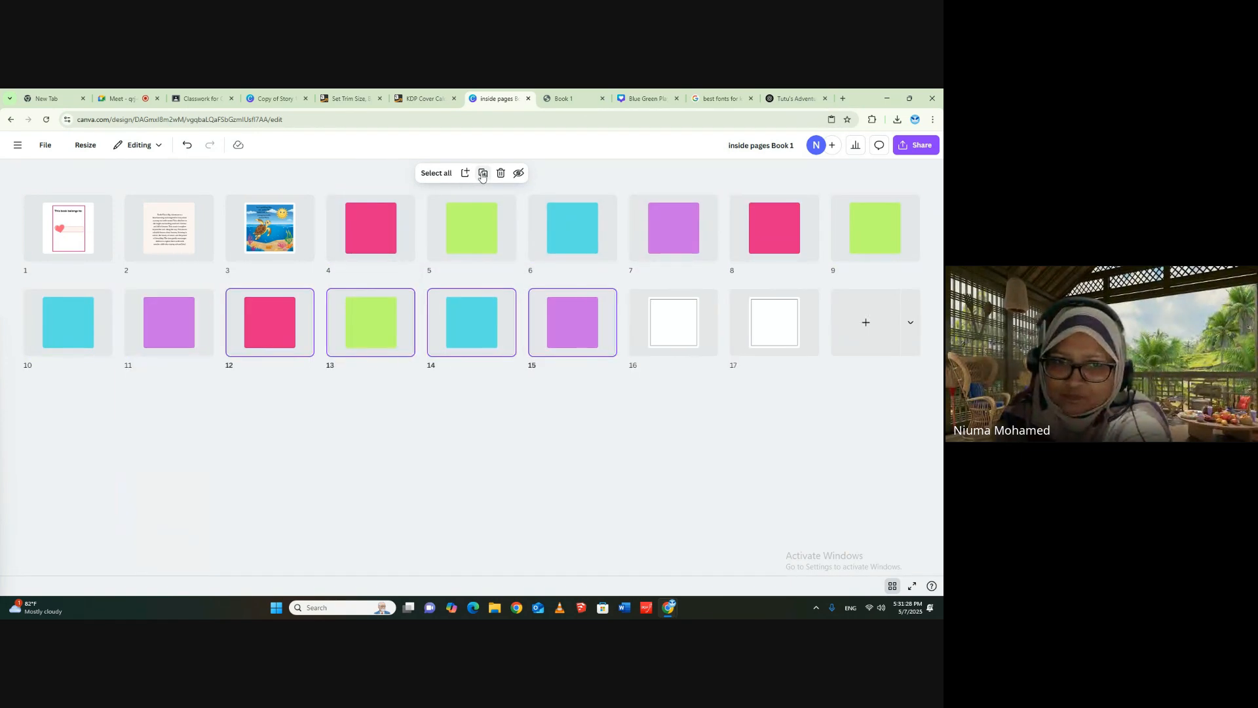
- Delete the two remaining blank framed pages, 16 and 17, at the end of the book
{"action": "left_click", "coordinate": [625, 287]}
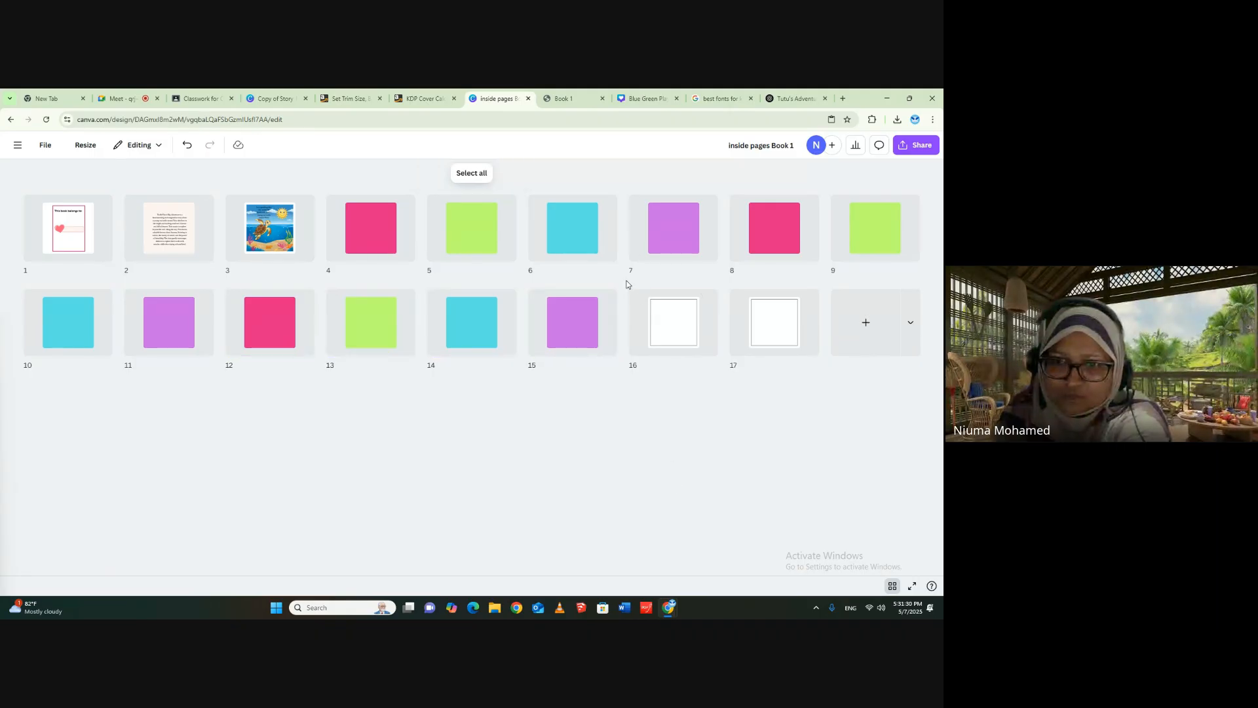
{"action": "left_click_drag", "start_coordinate": [626, 285], "coordinate": [933, 387]}
{"action": "key", "text": "Delete"}
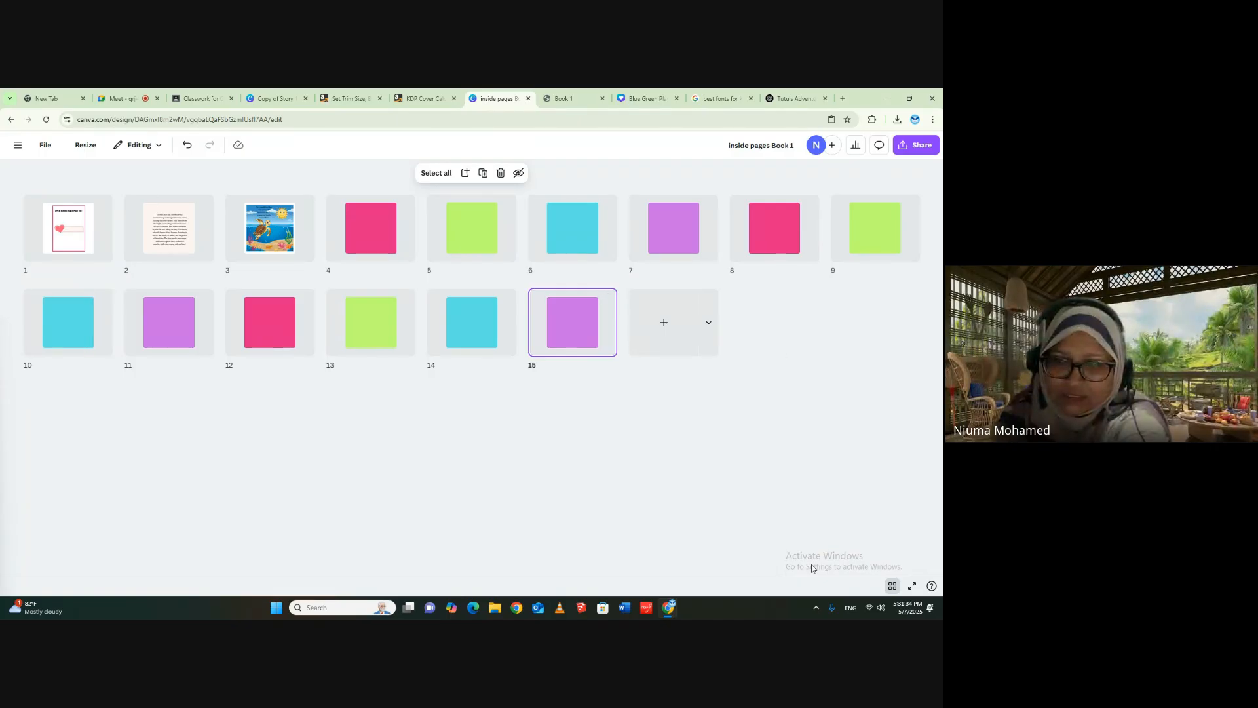
- Duplicate the six coloured pages, 10 to 15, twice to extend the book
{"action": "left_click_drag", "start_coordinate": [21, 286], "coordinate": [721, 410]}
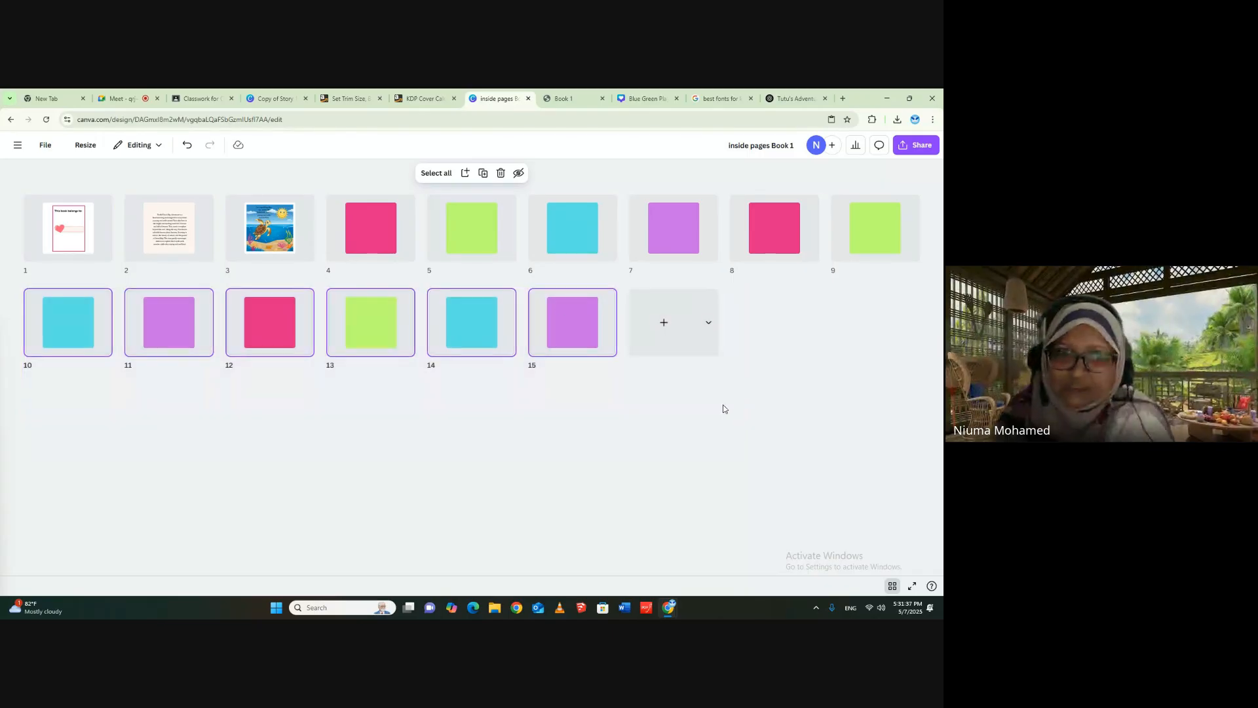
{"action": "left_click", "coordinate": [483, 174]}
{"action": "left_click", "coordinate": [484, 176]}
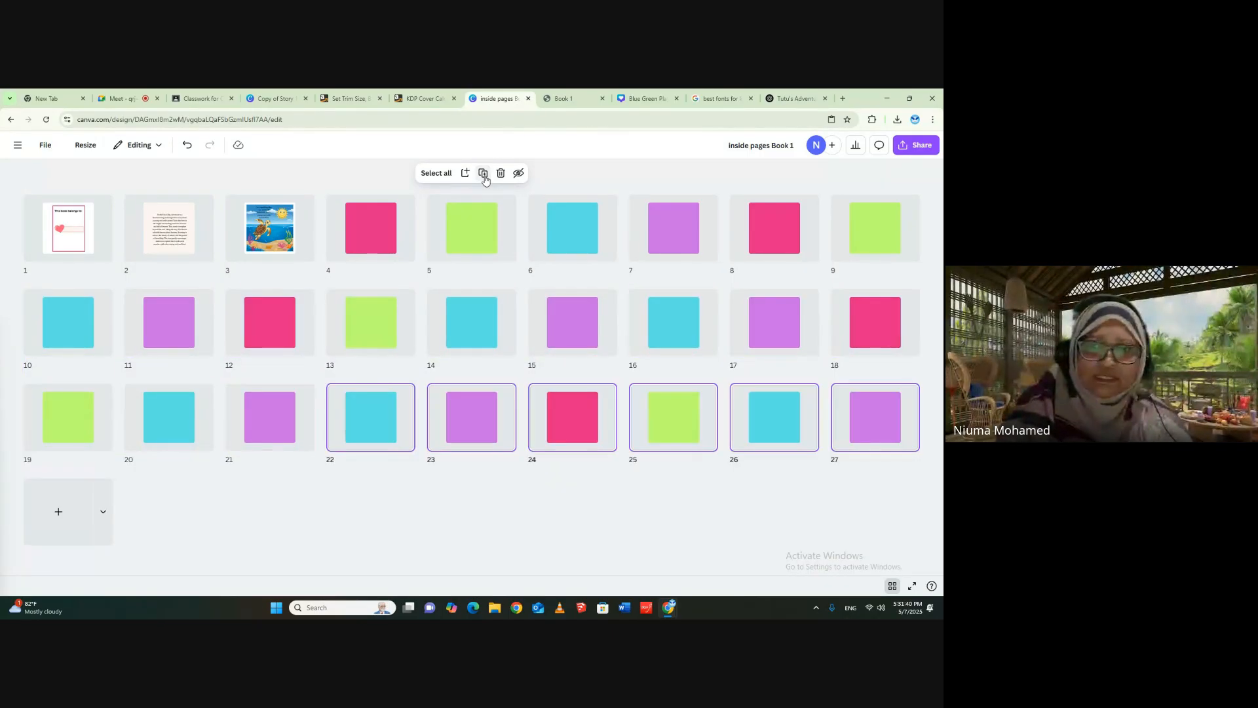
{"action": "left_click", "coordinate": [658, 545]}
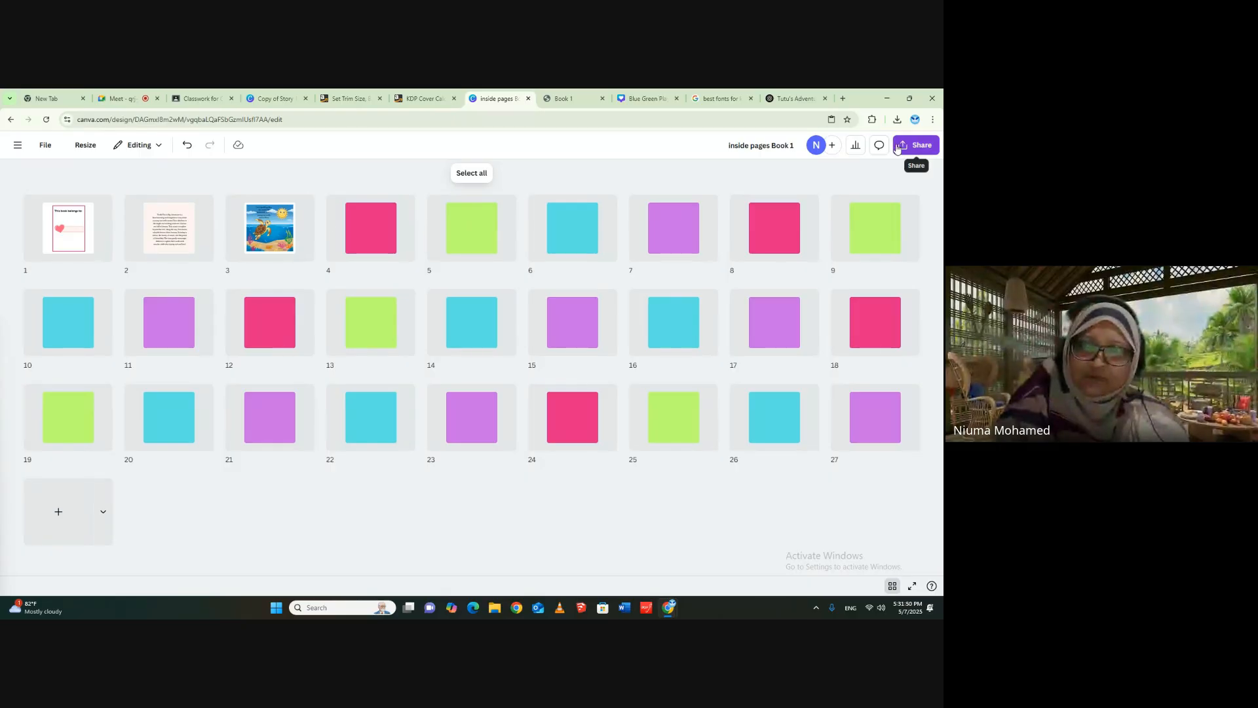
- Download pages 1-27 of the book as a PDF Print file
{"action": "left_click", "coordinate": [917, 145]}
{"action": "left_click", "coordinate": [764, 349]}
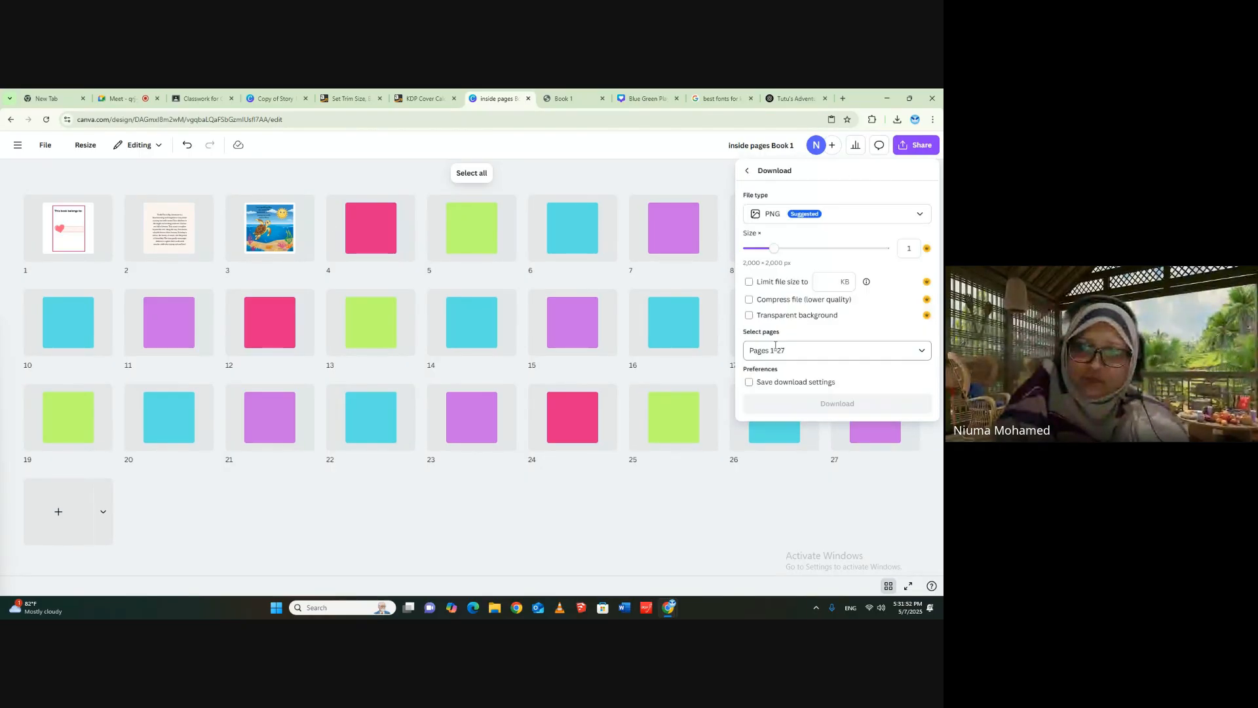
{"action": "left_click", "coordinate": [852, 214]}
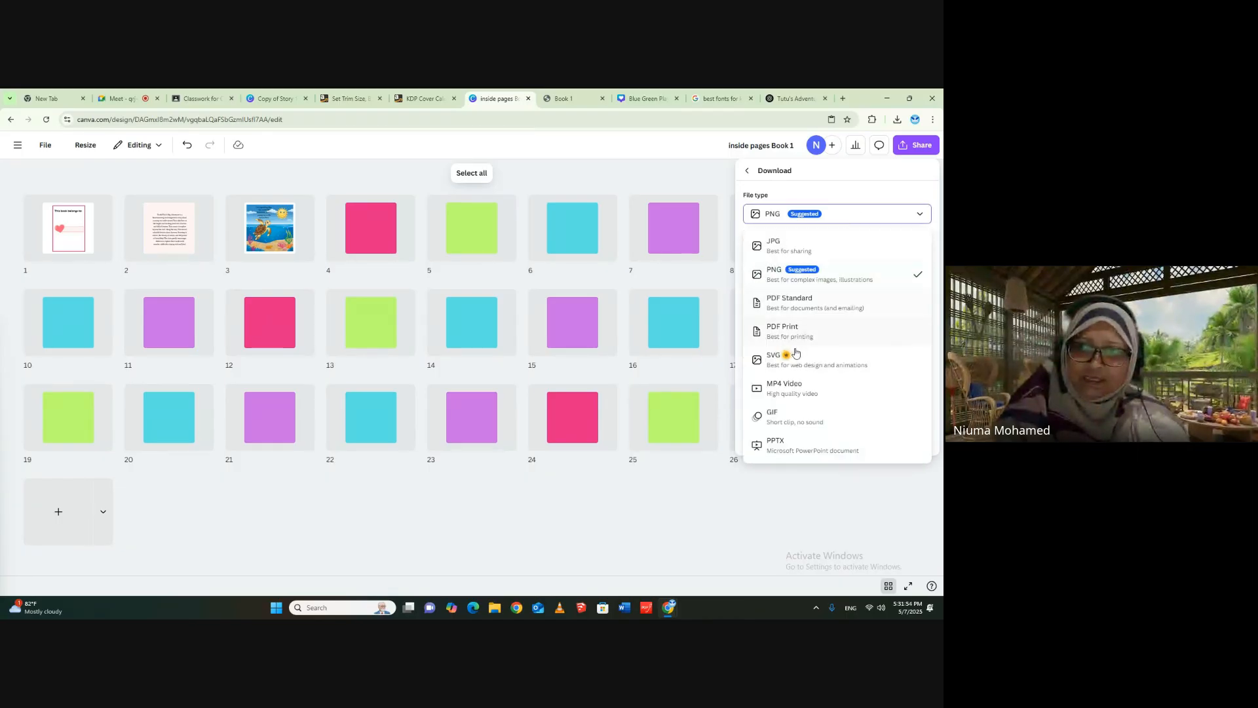
{"action": "left_click", "coordinate": [830, 340]}
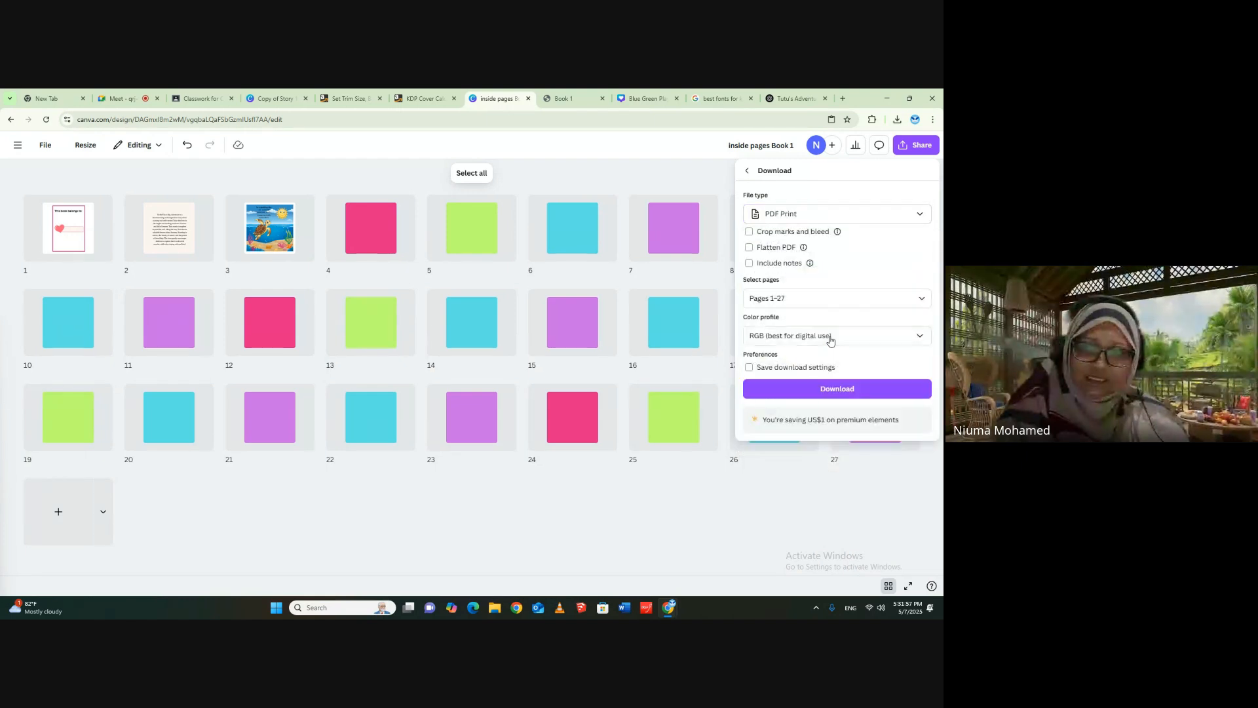
{"action": "left_click", "coordinate": [839, 388]}
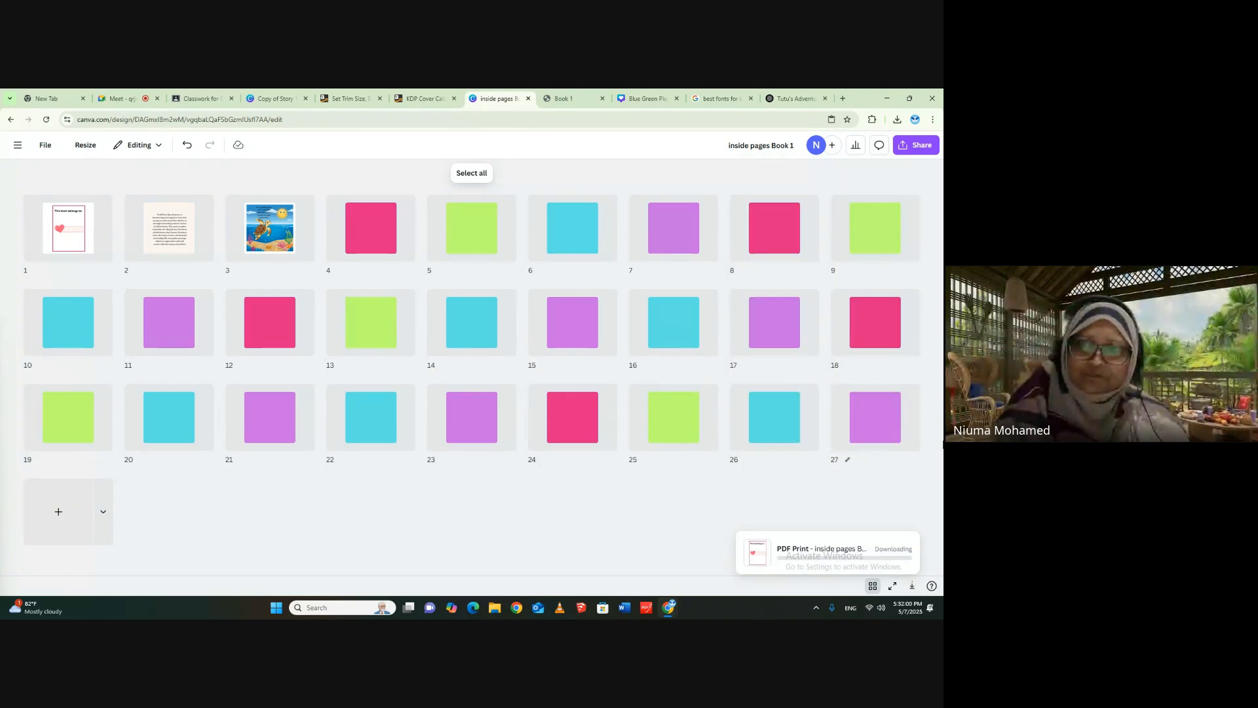
- Switch to the Google Classroom classwork page and expand the Online Flipbook Maker with AI material
{"action": "left_click", "coordinate": [422, 99]}
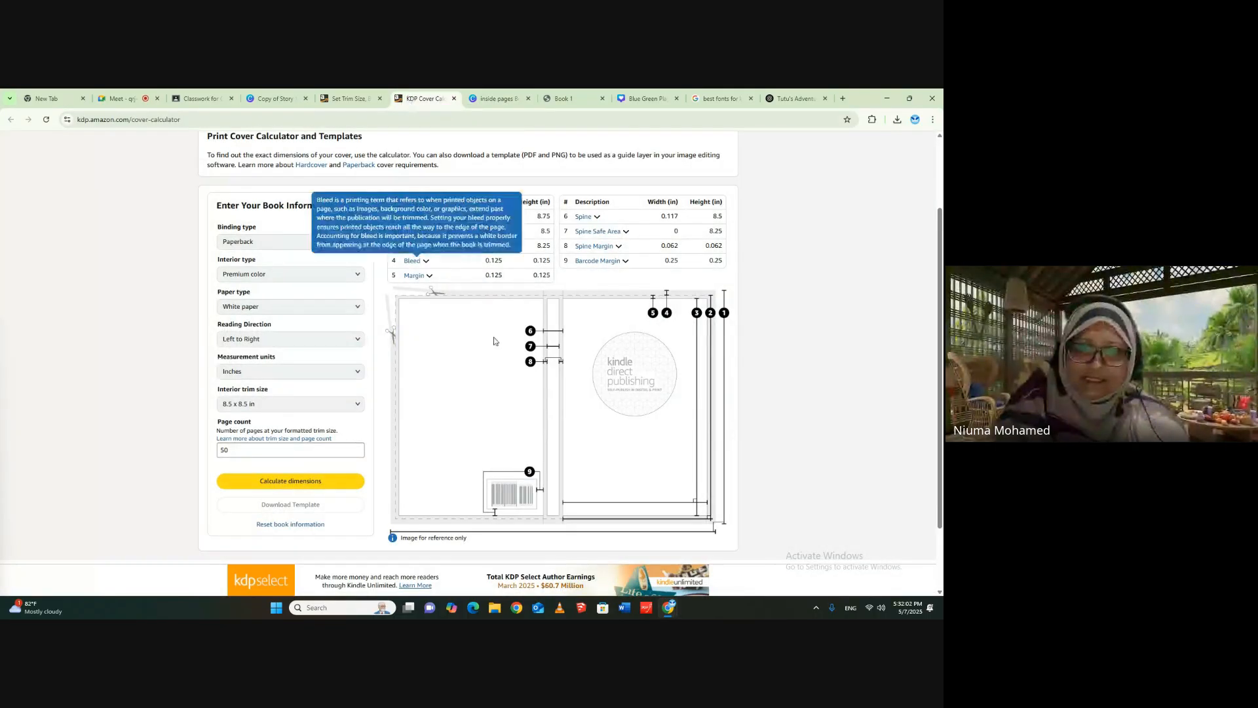
{"action": "left_click", "coordinate": [199, 99]}
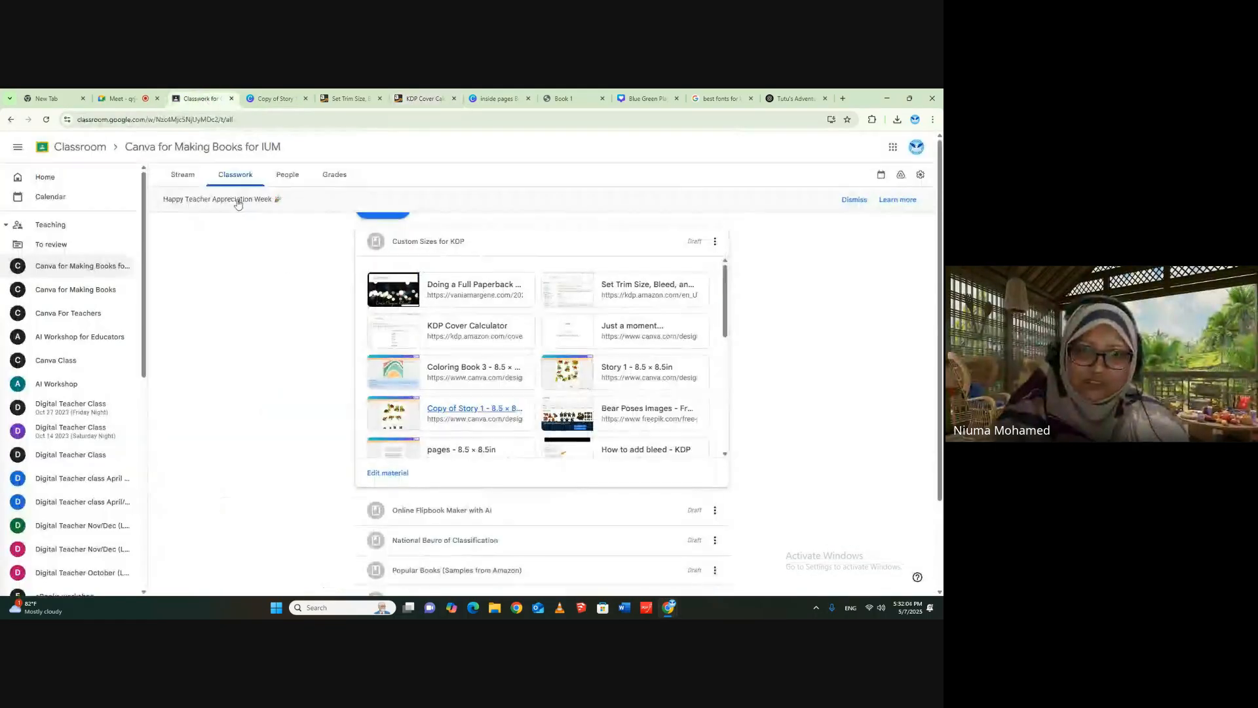
{"action": "scroll", "coordinate": [509, 425], "scroll_direction": "down", "scroll_amount": 5}
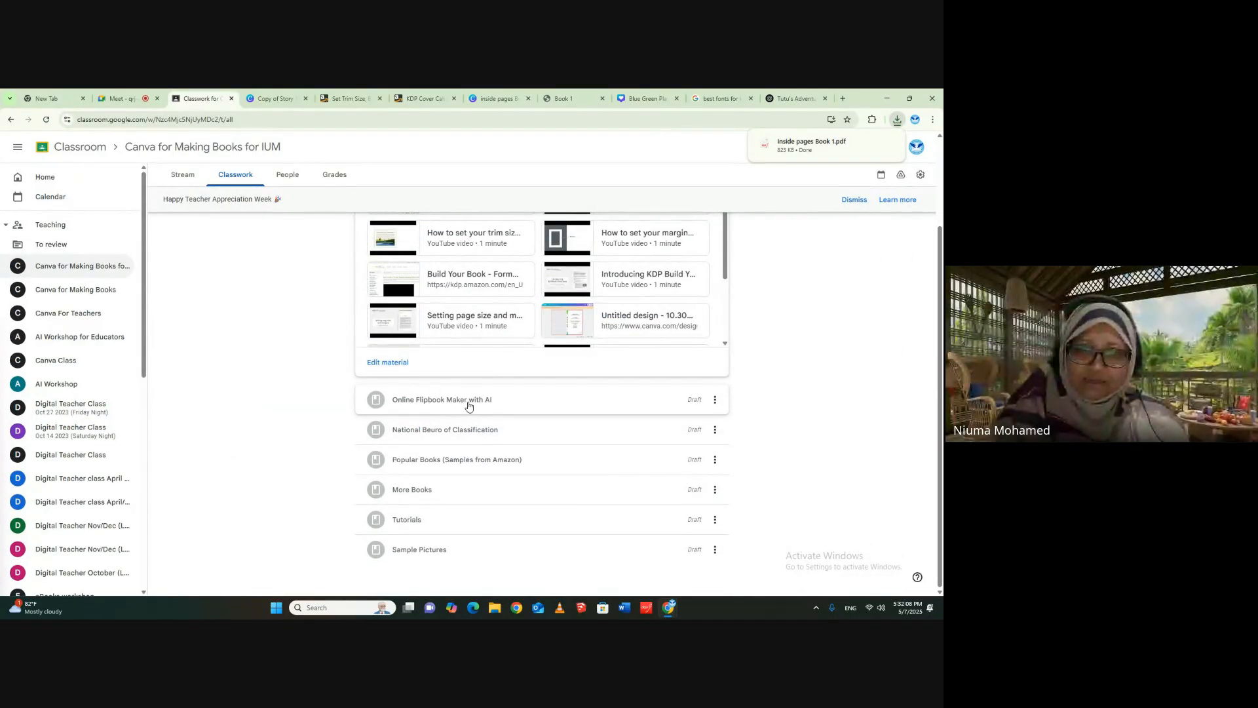
{"action": "left_click", "coordinate": [468, 405]}
{"action": "scroll", "coordinate": [500, 257], "scroll_direction": "up", "scroll_amount": 1}
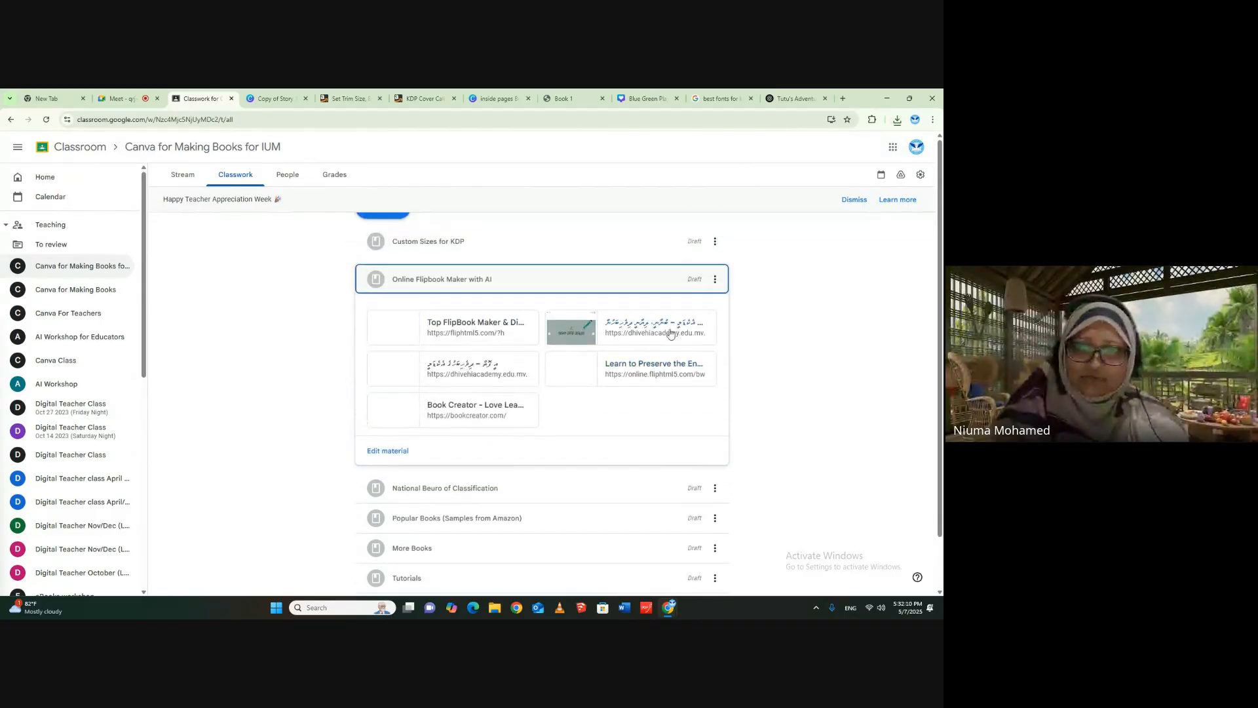
- Open the Dhivehi Academy e-books page and the FlipHTML5 flipbook maker site from the class material
{"action": "left_click", "coordinate": [468, 368]}
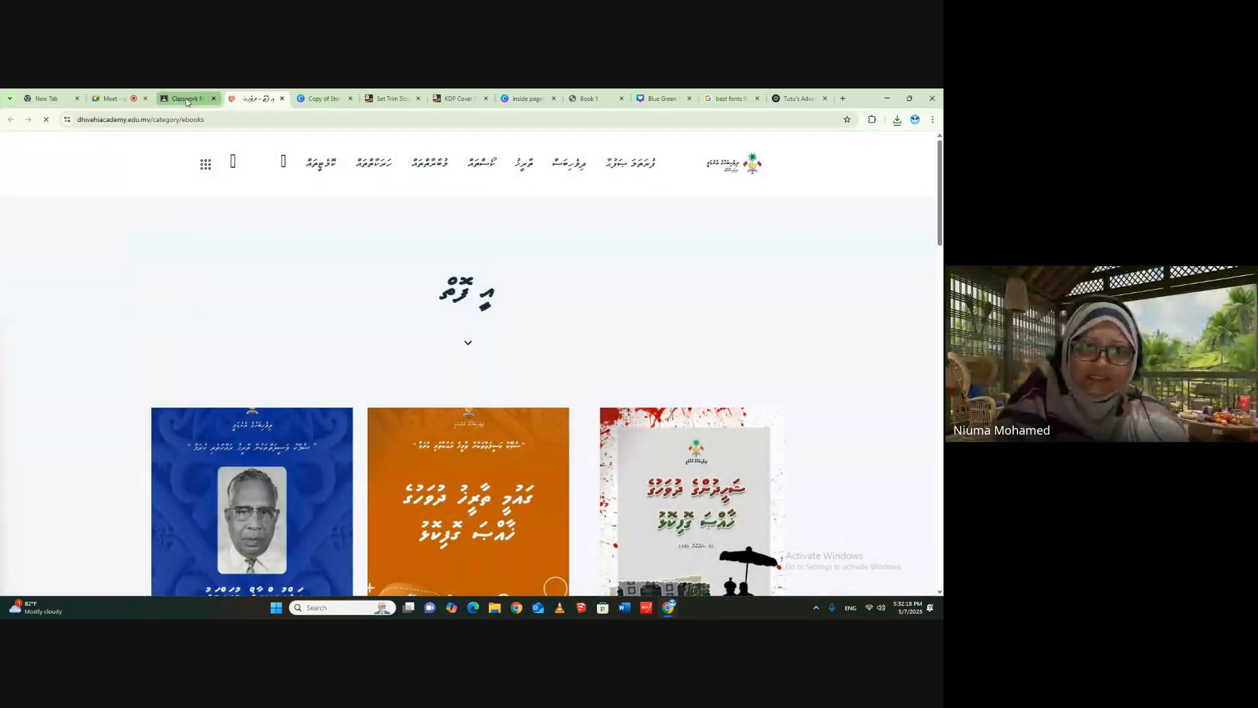
{"action": "left_click", "coordinate": [186, 100]}
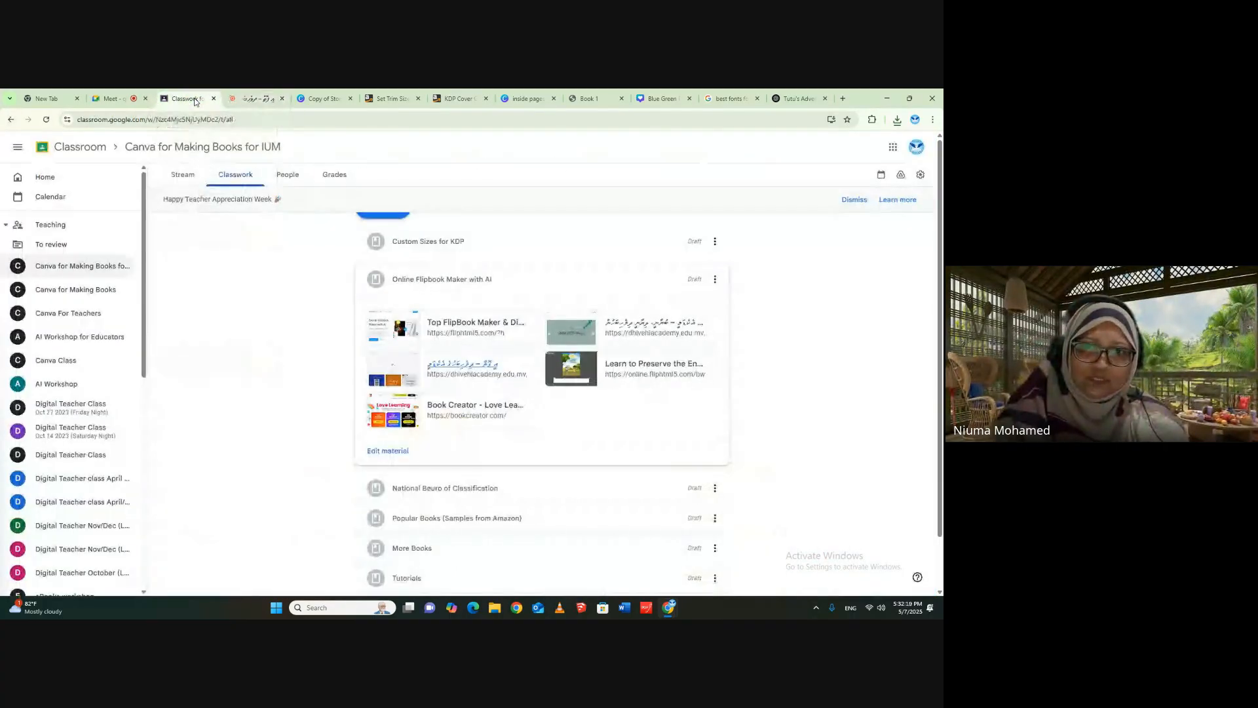
{"action": "left_click", "coordinate": [253, 93]}
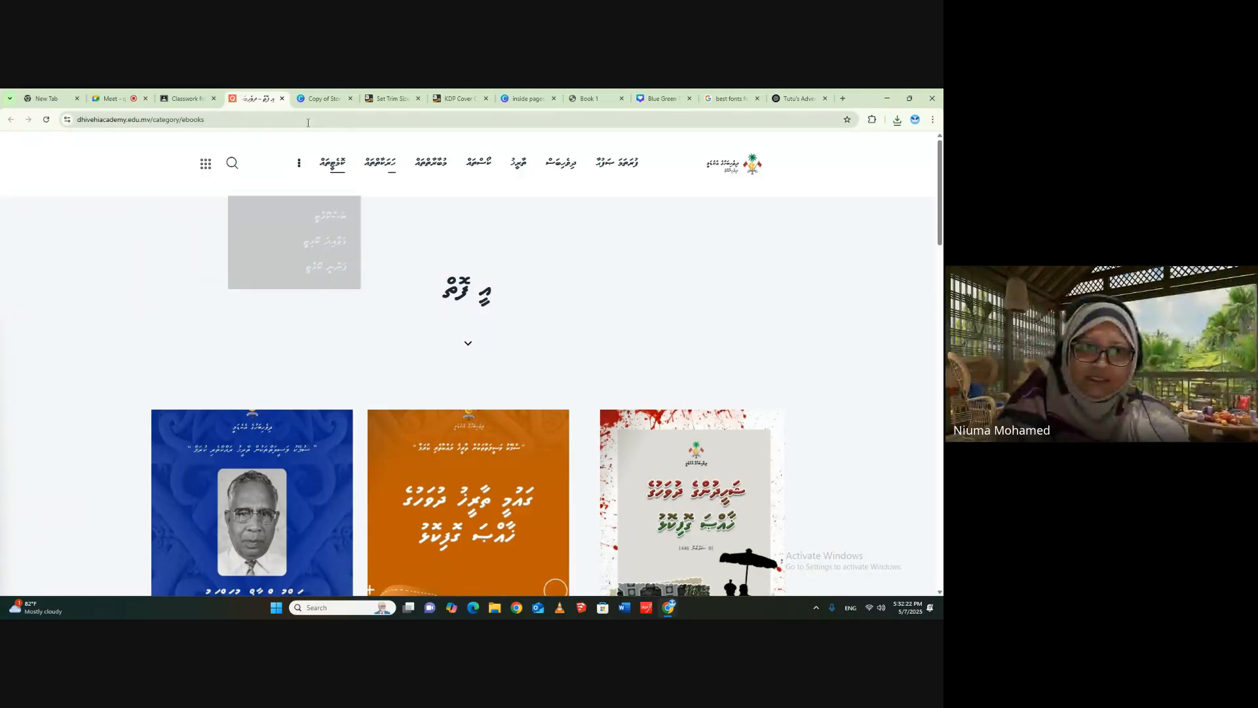
{"action": "left_click", "coordinate": [168, 99]}
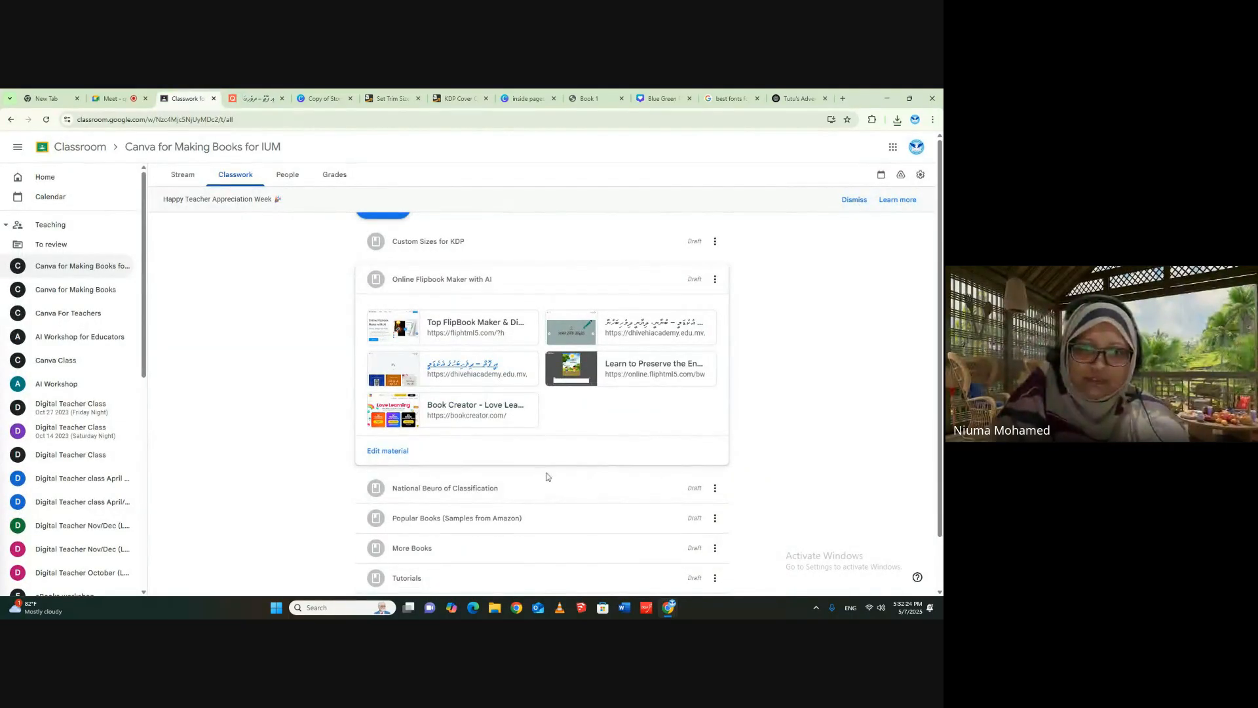
{"action": "left_click", "coordinate": [482, 326]}
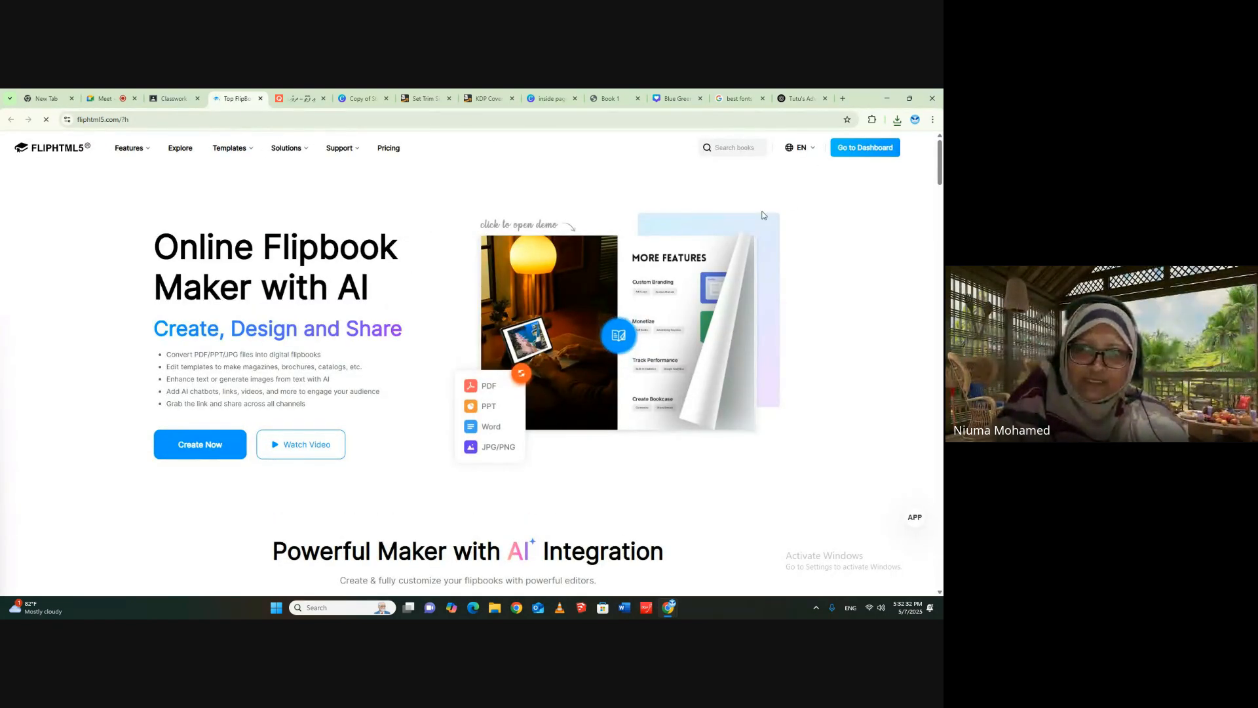
- Return to the inside pages design in Canva, leave the grid view and duplicate page 1
{"action": "left_click", "coordinate": [542, 100]}
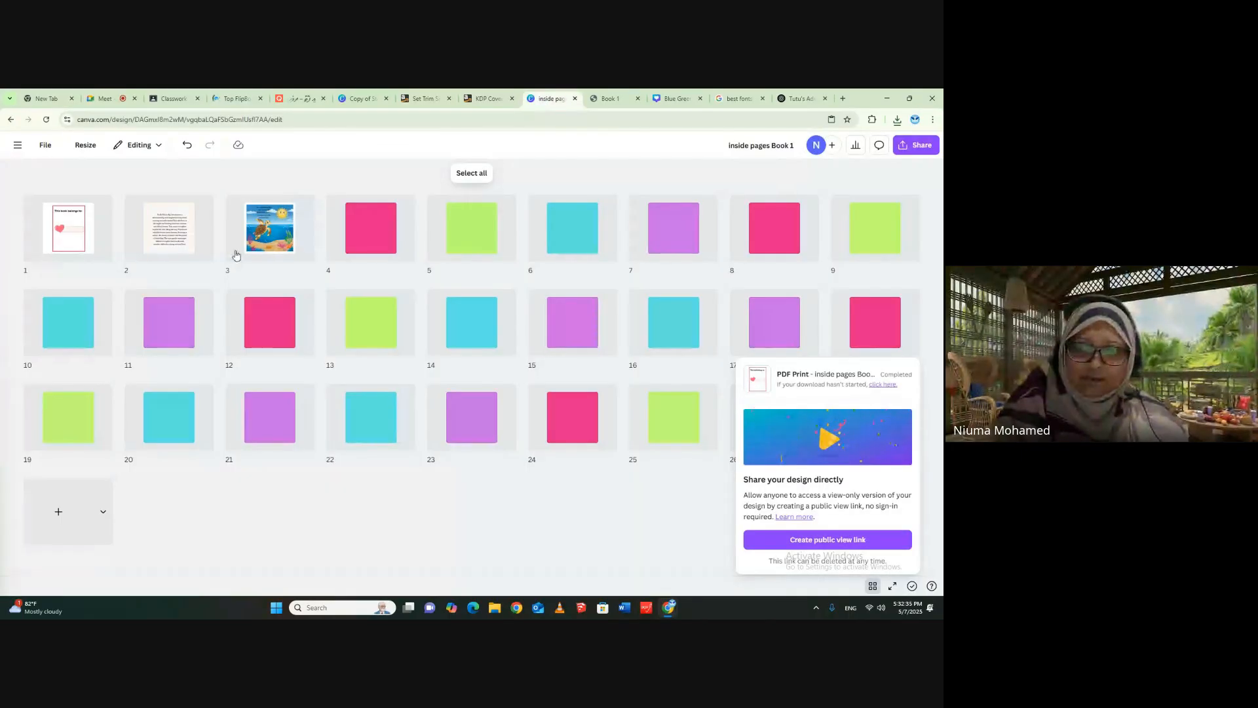
{"action": "left_click", "coordinate": [628, 497]}
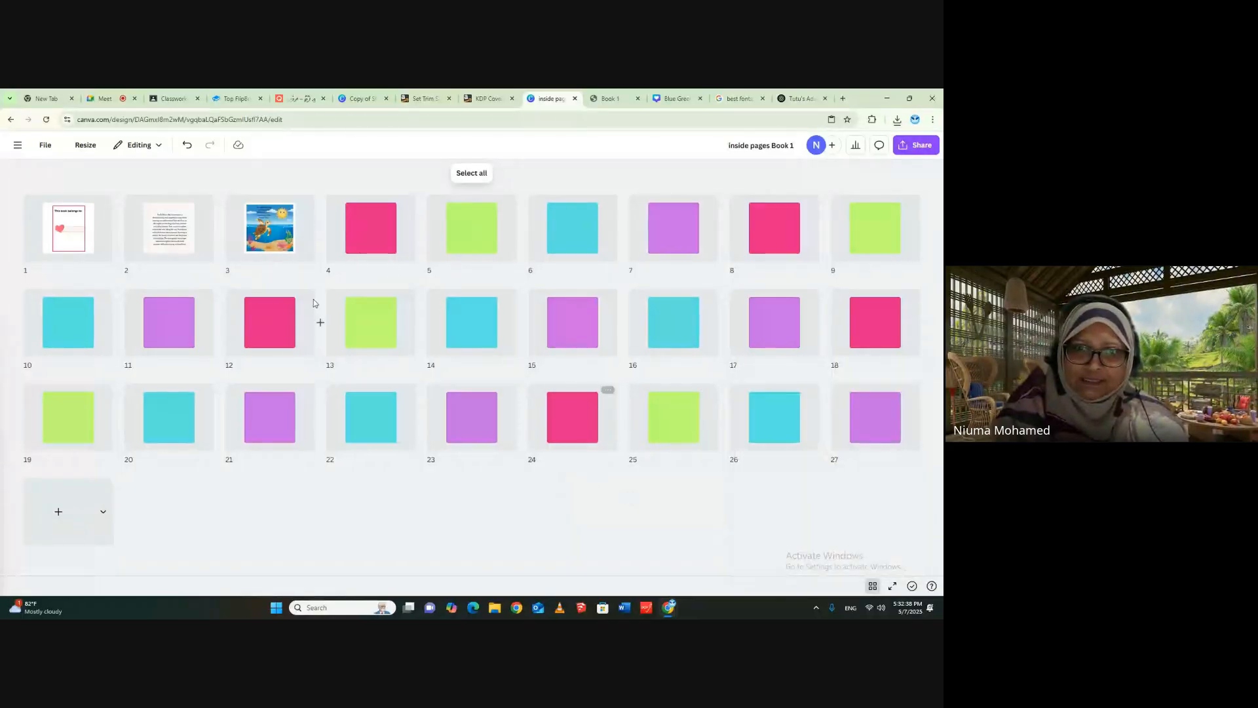
{"action": "left_click", "coordinate": [873, 586]}
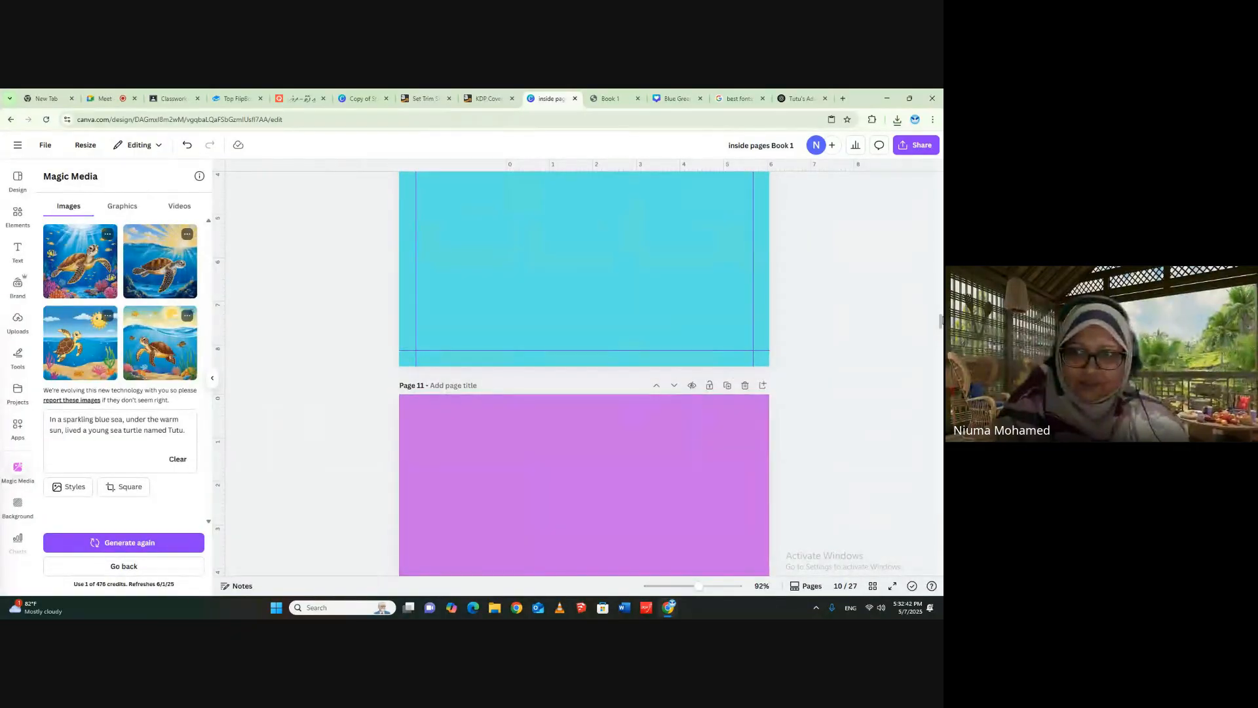
{"action": "left_click_drag", "start_coordinate": [941, 322], "coordinate": [940, 182]}
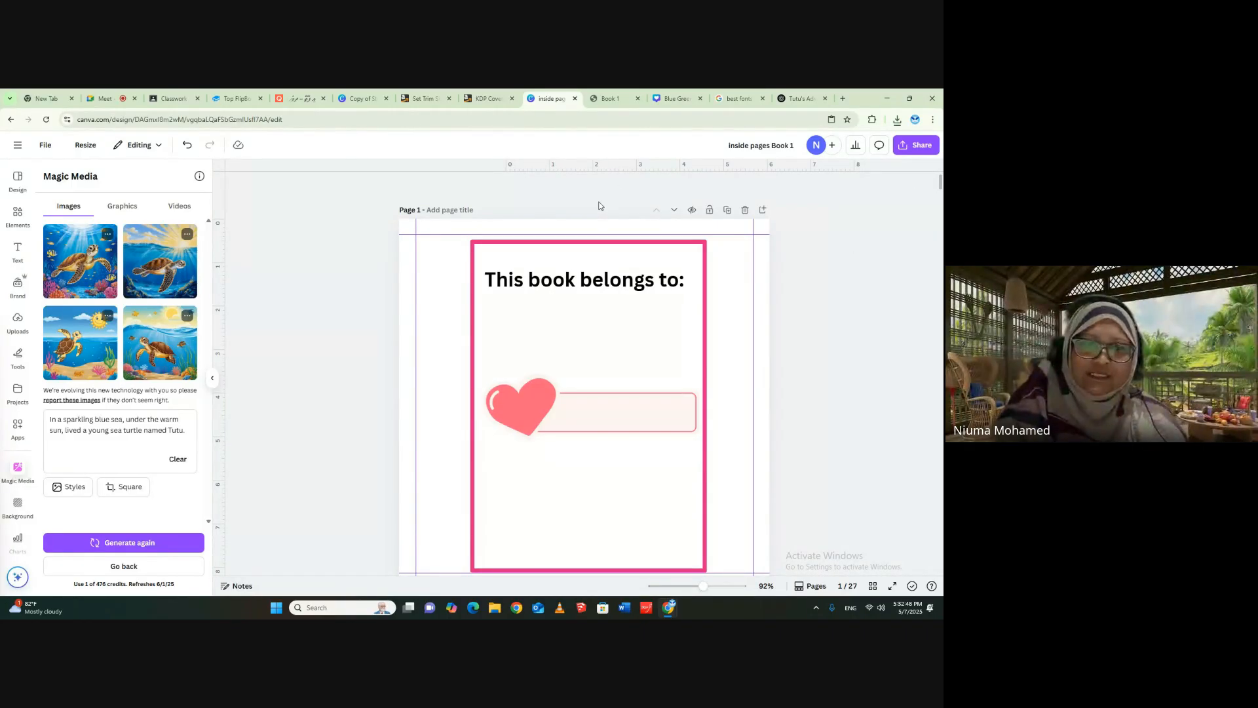
{"action": "left_click", "coordinate": [728, 210]}
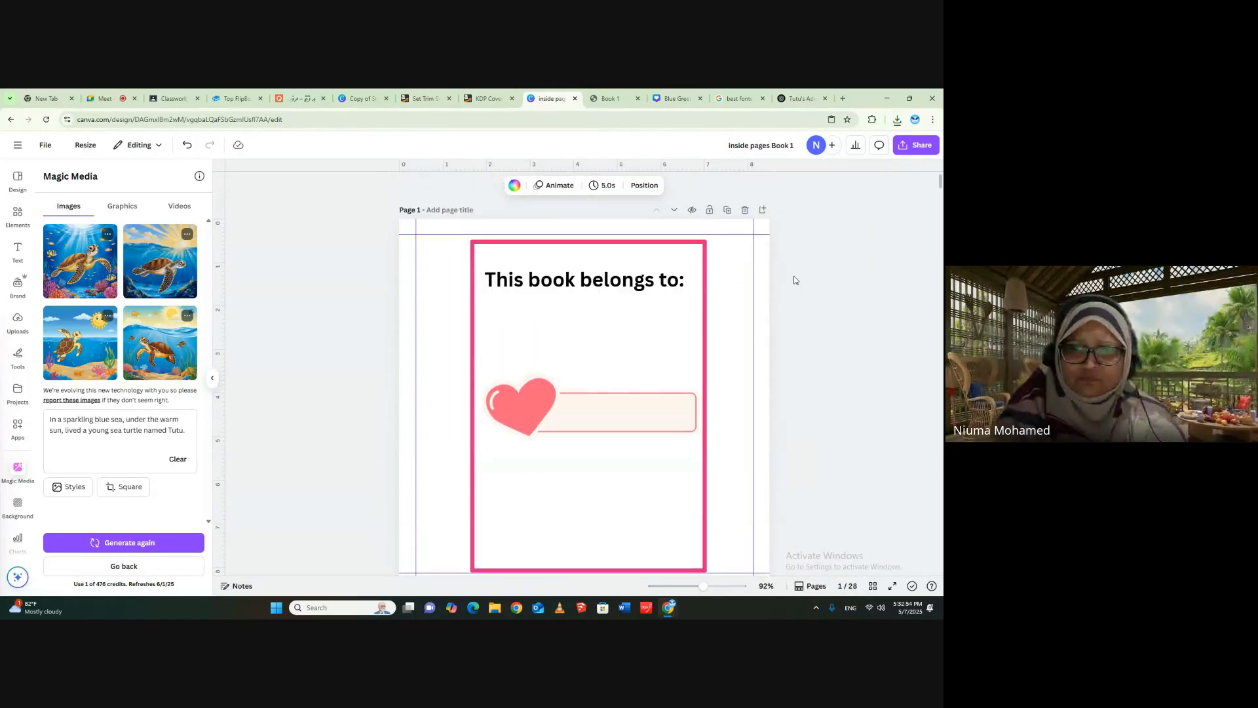
- Delete the pink frame, the heart name box and the "This book belongs to:" heading from page 1
{"action": "left_click", "coordinate": [704, 243]}
{"action": "key", "text": "Delete"}
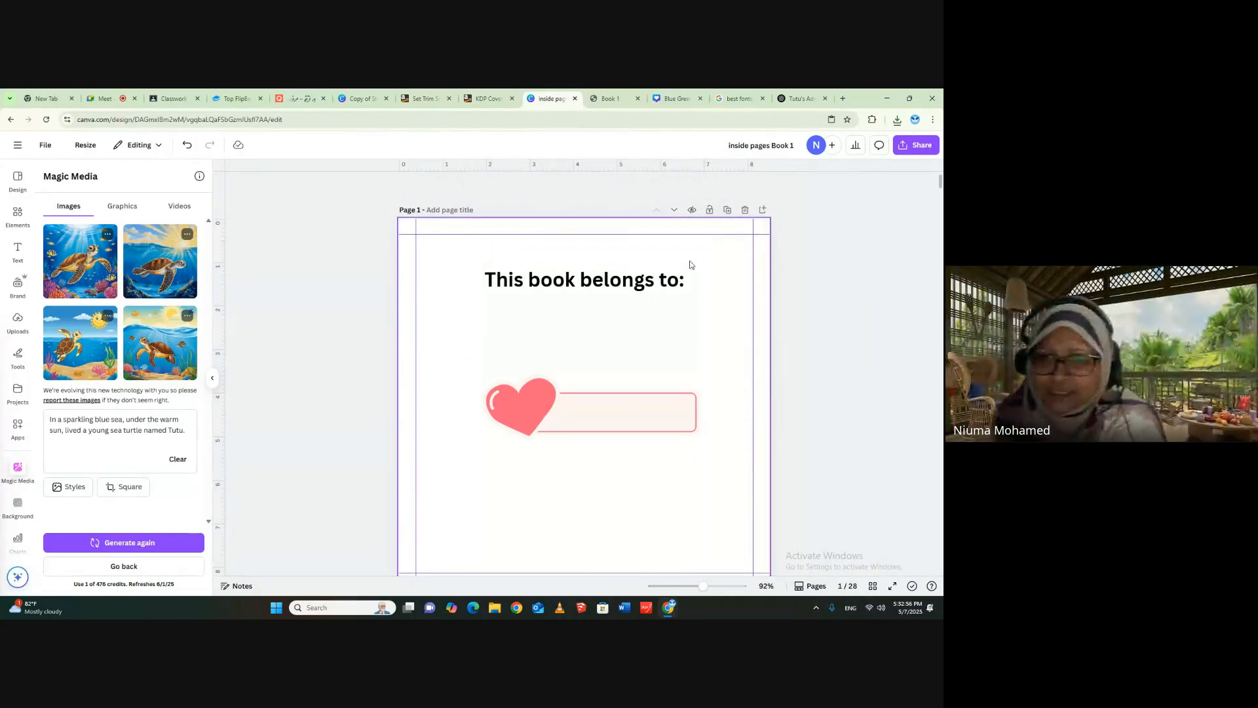
{"action": "left_click", "coordinate": [640, 416]}
{"action": "key", "text": "Delete"}
{"action": "left_click", "coordinate": [608, 290]}
{"action": "key", "text": "Delete"}
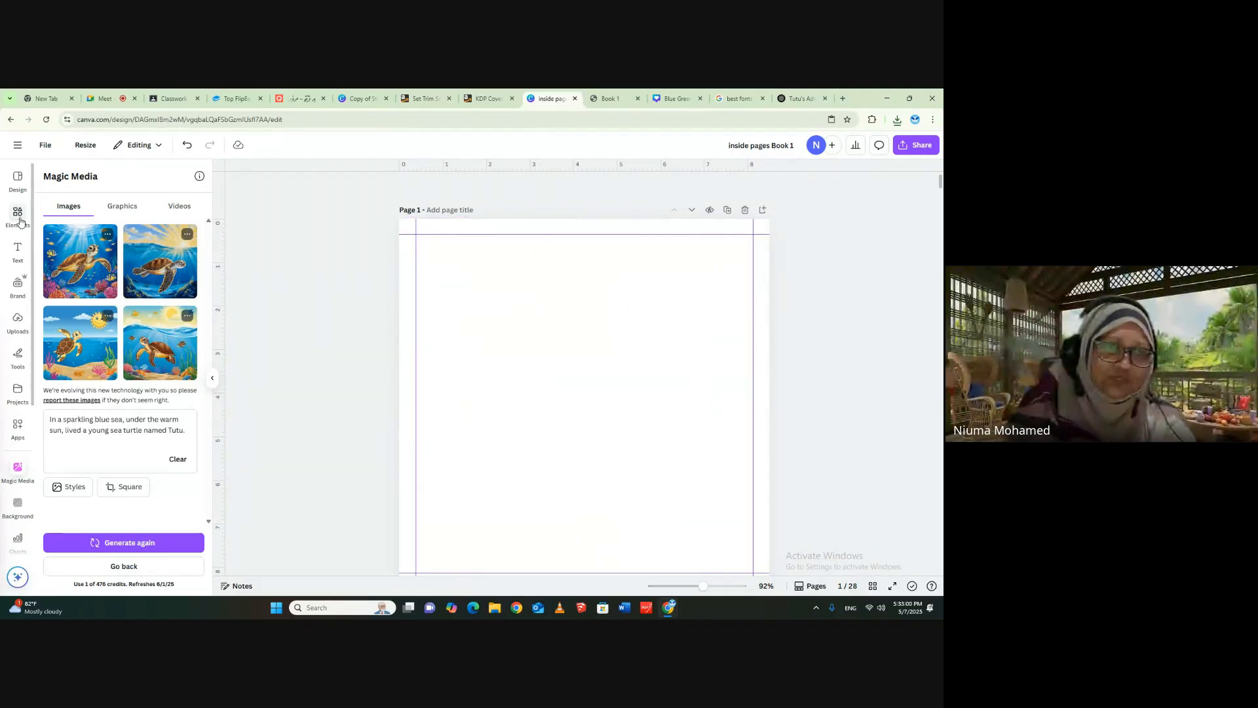
- Insert the uploaded Green Adventures cover image on page 1 and enlarge it to fill the whole page
{"action": "left_click", "coordinate": [18, 321]}
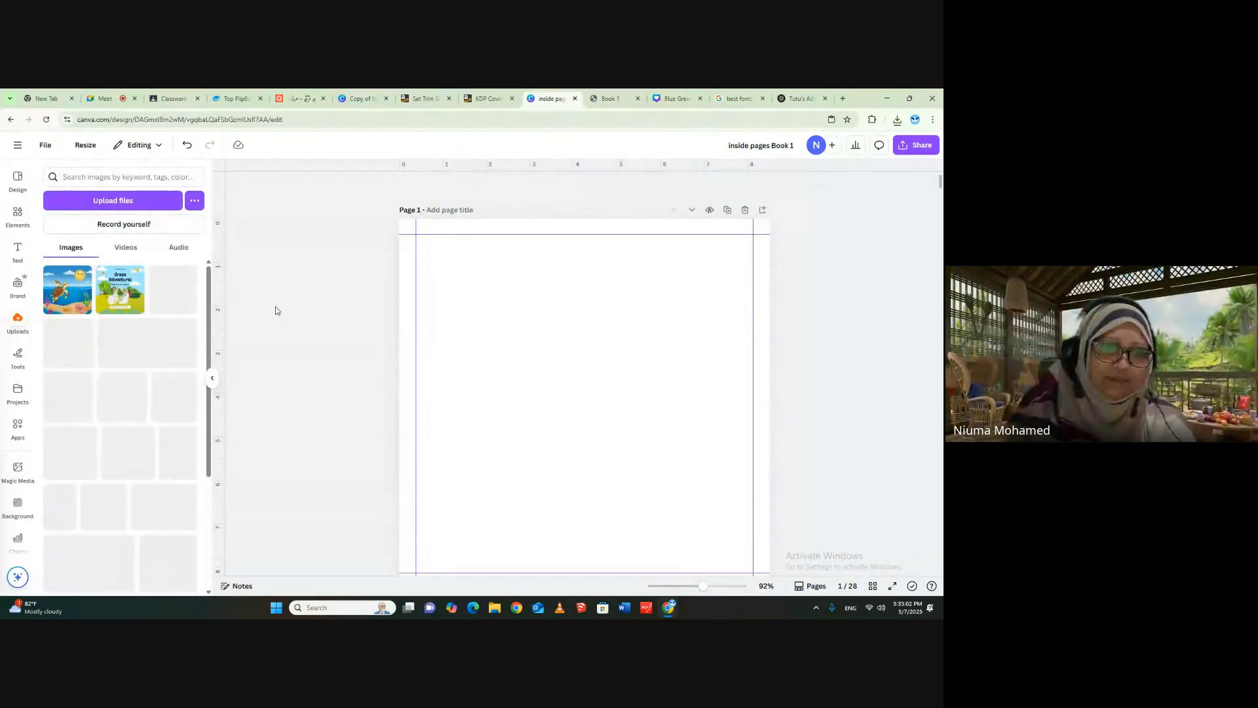
{"action": "left_click", "coordinate": [124, 291]}
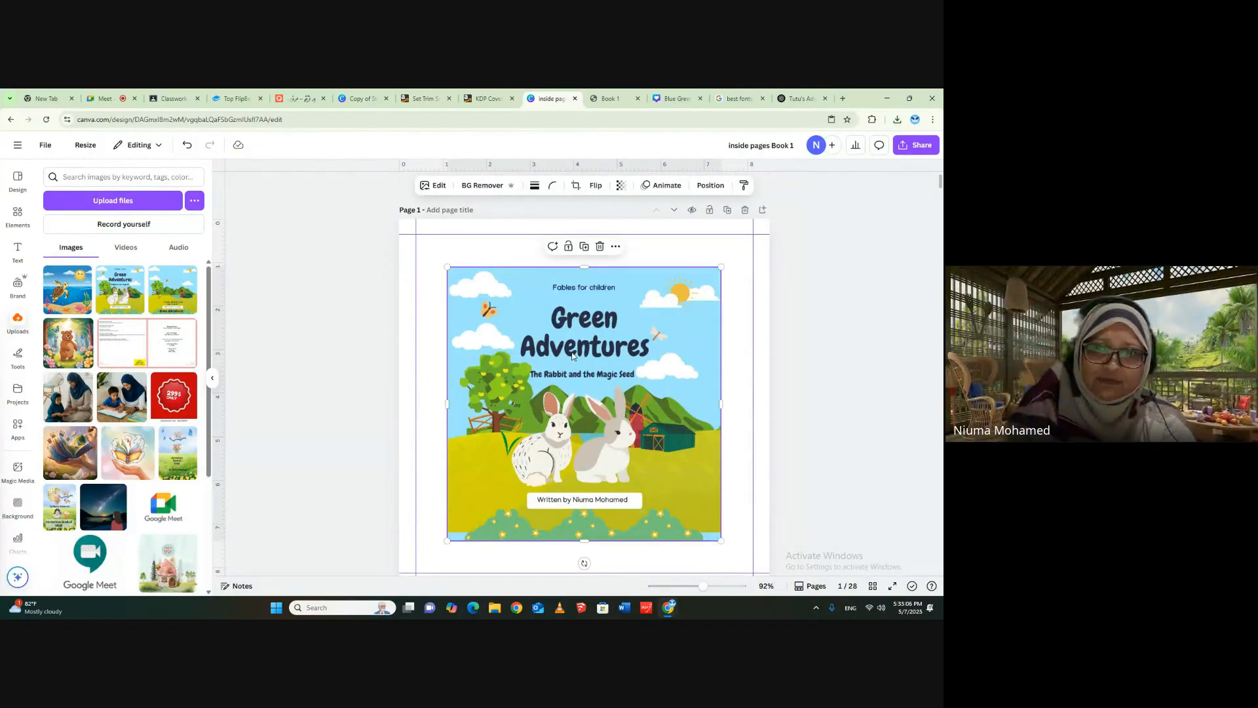
{"action": "left_click_drag", "start_coordinate": [580, 354], "coordinate": [534, 302]}
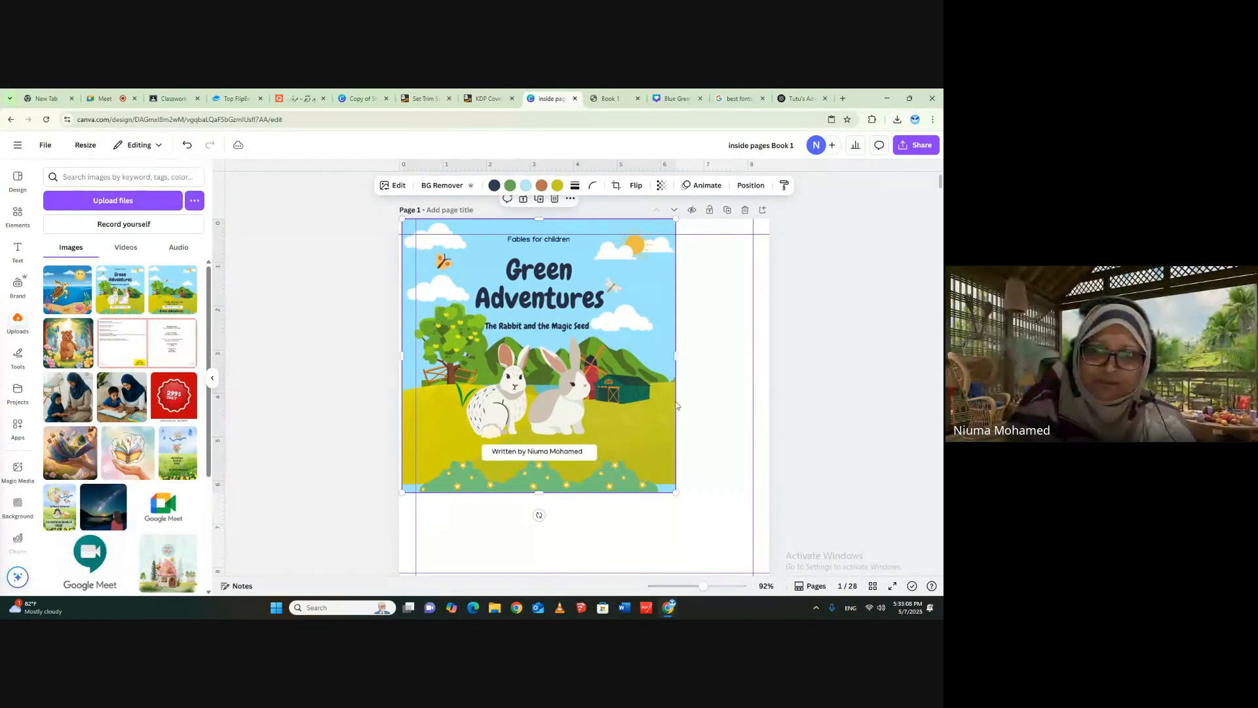
{"action": "left_click_drag", "start_coordinate": [678, 496], "coordinate": [754, 598]}
{"action": "scroll", "coordinate": [721, 511], "scroll_direction": "down", "scroll_amount": 3}
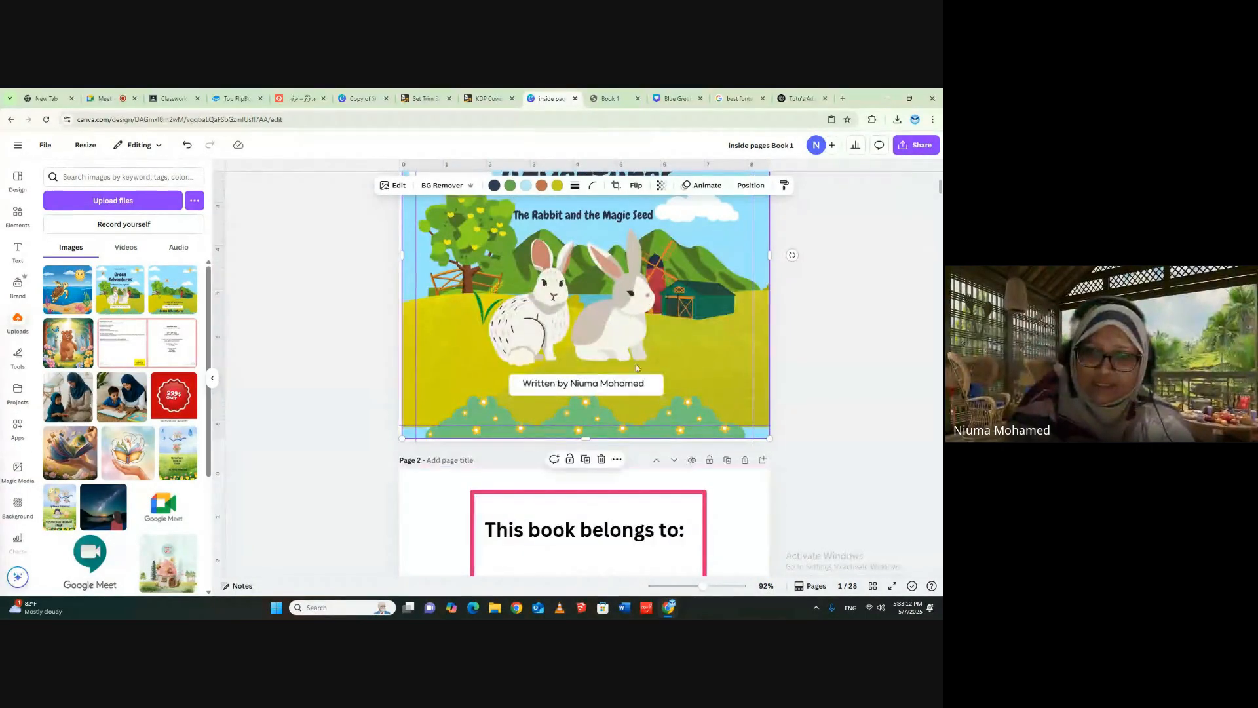
{"action": "left_click_drag", "start_coordinate": [585, 441], "coordinate": [583, 442]}
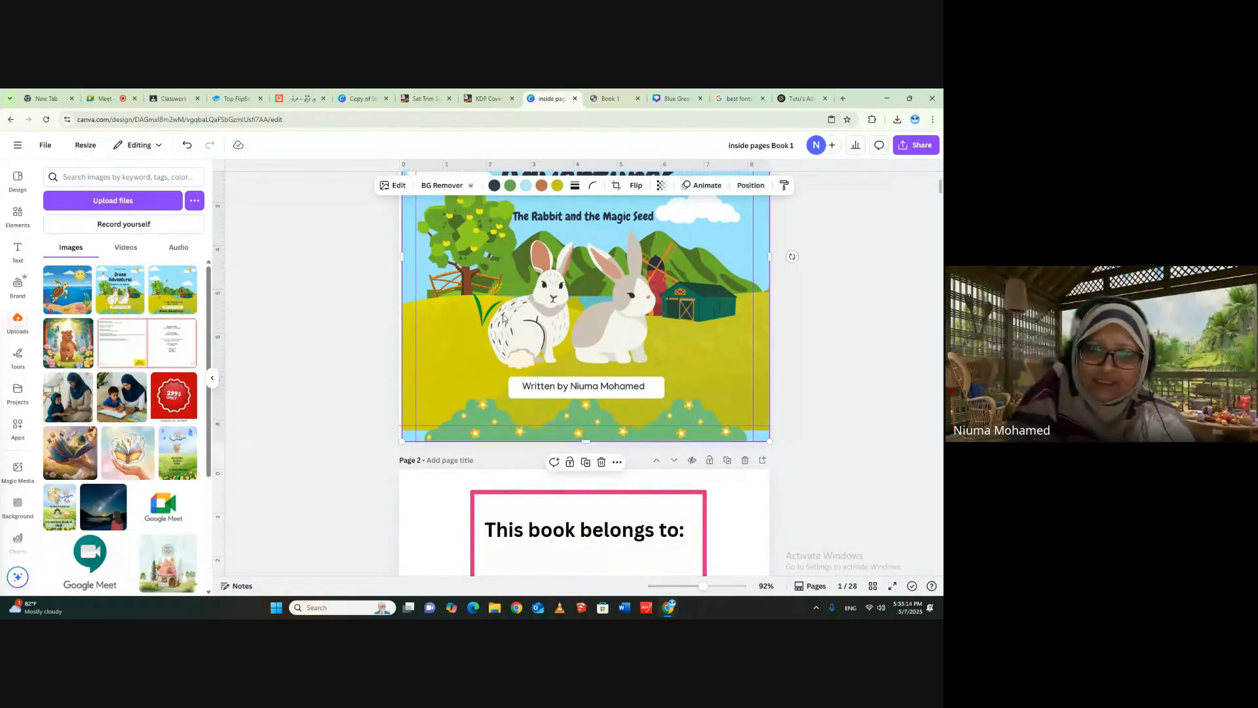
- Extend the Green Adventures cover image to the left edge of page 1 and deselect it
{"action": "left_click_drag", "start_coordinate": [401, 255], "coordinate": [400, 256]}
{"action": "left_click", "coordinate": [836, 368]}
{"action": "scroll", "coordinate": [836, 360], "scroll_direction": "up", "scroll_amount": 3}
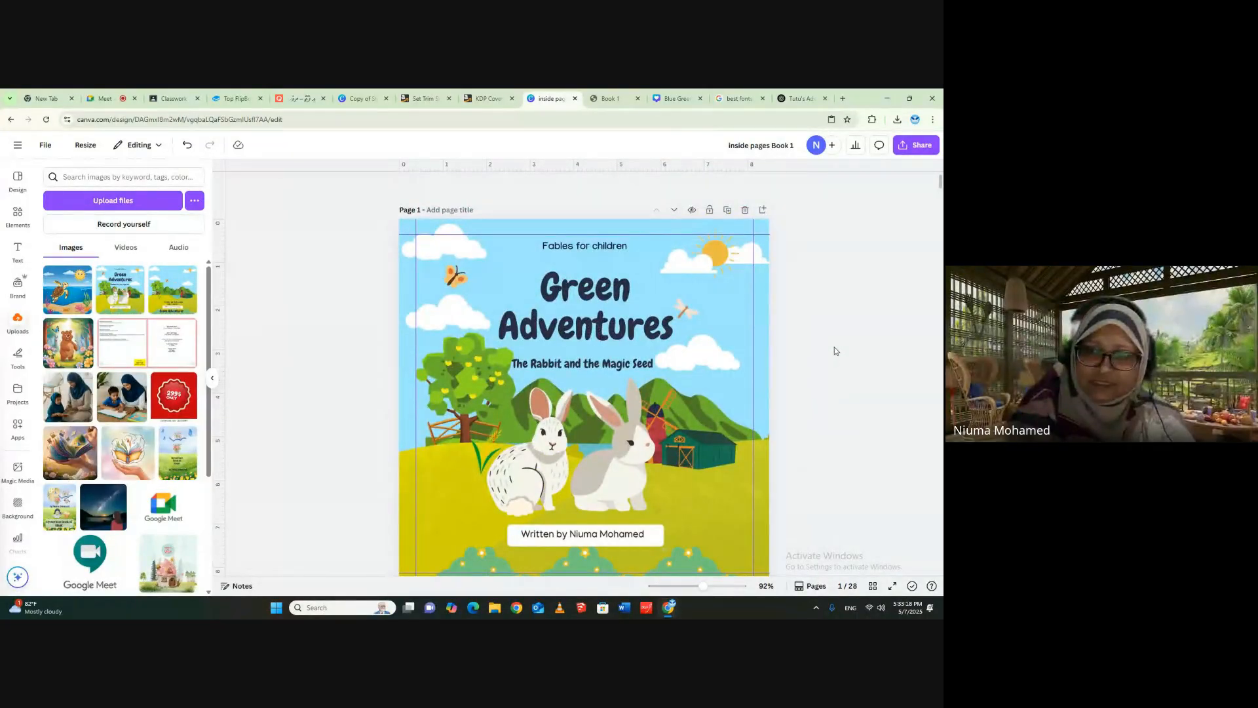
- Add a new page after page 28 in the grid view and return to the page editing view
{"action": "left_click", "coordinate": [873, 587]}
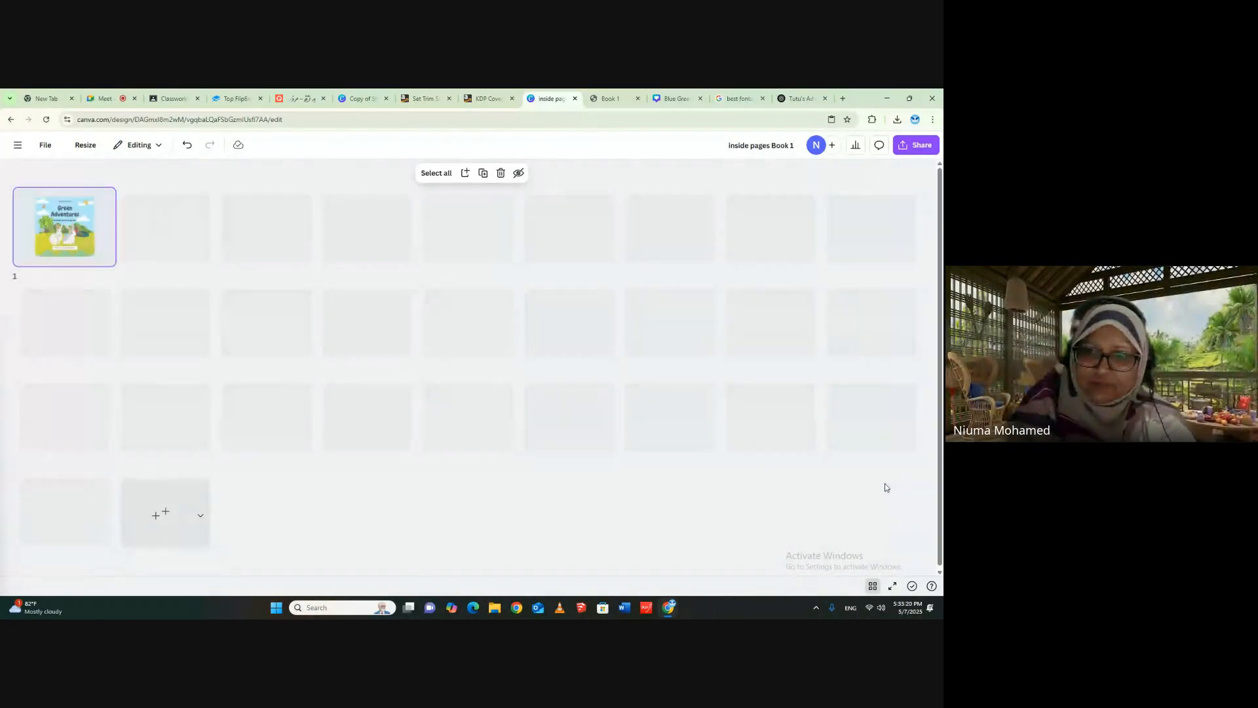
{"action": "left_click", "coordinate": [158, 514]}
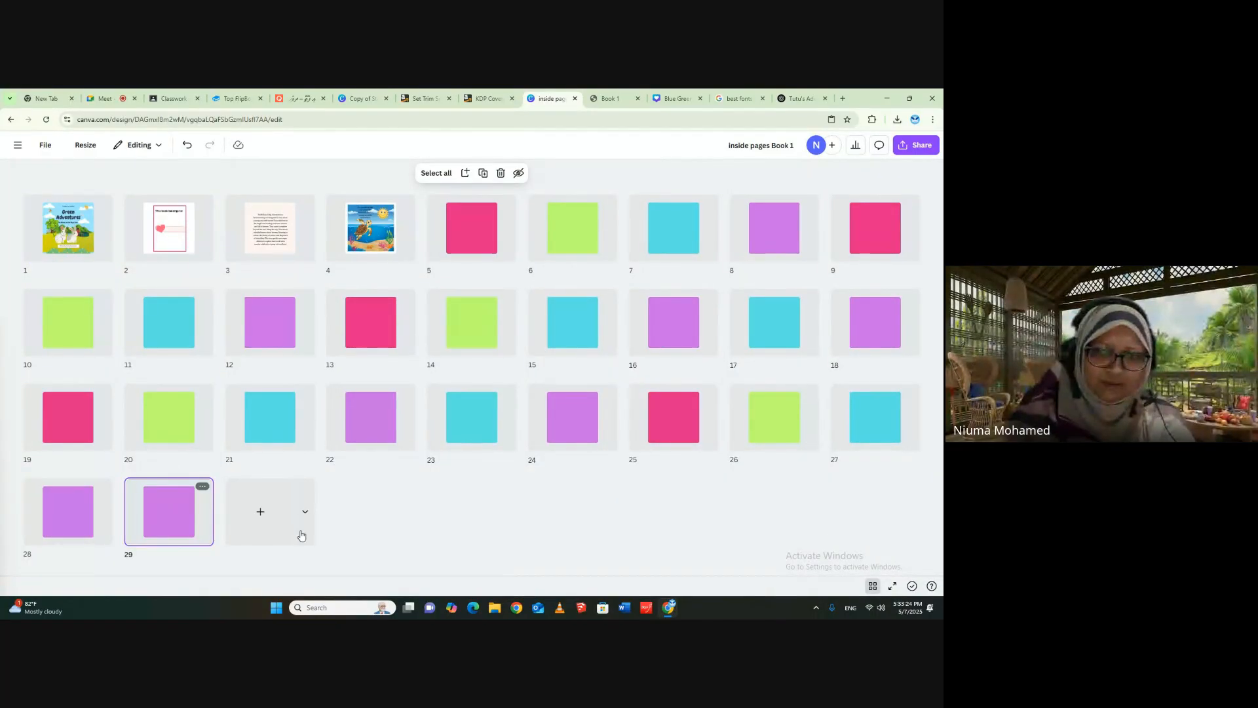
{"action": "left_click", "coordinate": [873, 586]}
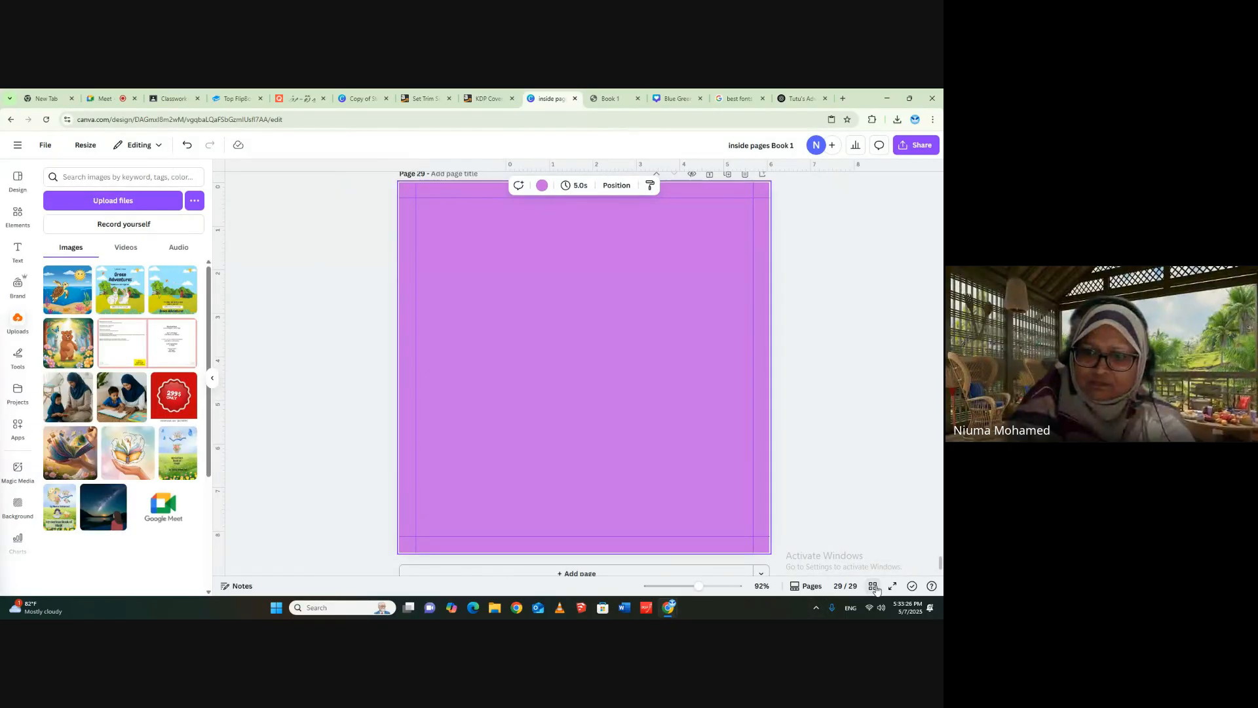
- Insert the uploaded Green Adventures back cover image without rabbits on page 29 and move it against the page's left edge
{"action": "left_click", "coordinate": [170, 296]}
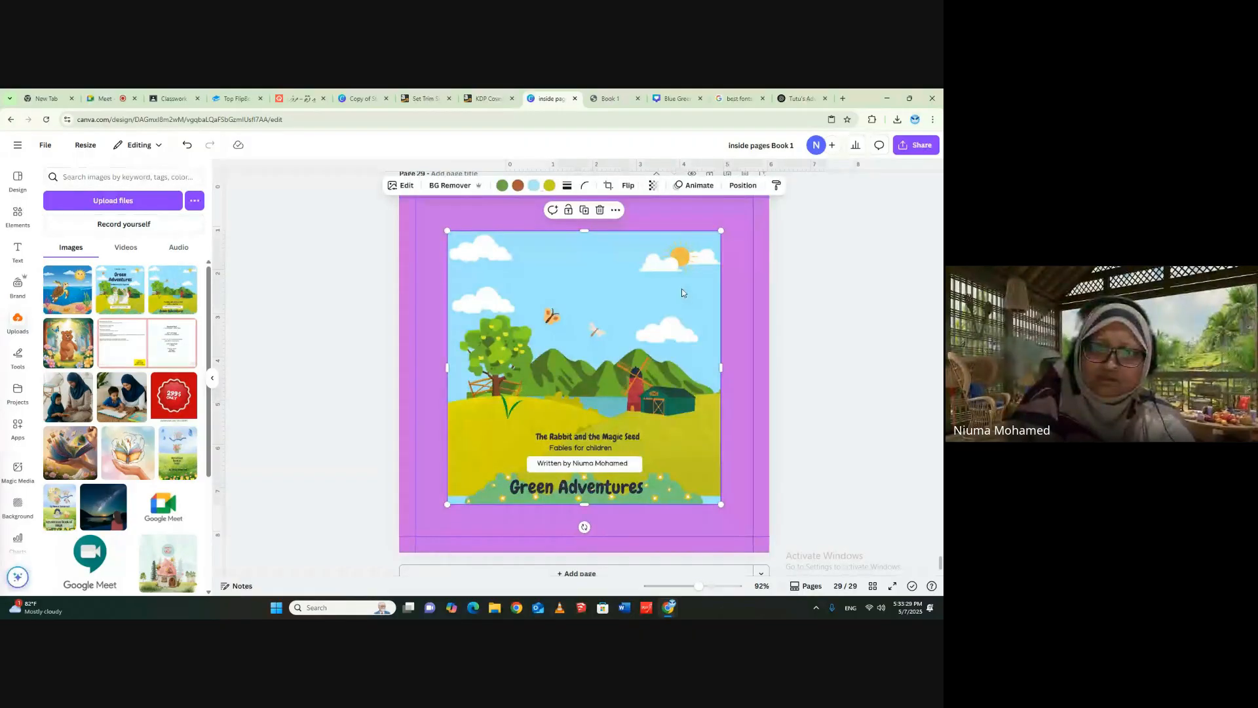
{"action": "left_click_drag", "start_coordinate": [681, 292], "coordinate": [633, 258]}
{"action": "scroll", "coordinate": [633, 258], "scroll_direction": "up", "scroll_amount": 3}
- Change the background colour of page 29 from the document colours to white
{"action": "left_click", "coordinate": [728, 372]}
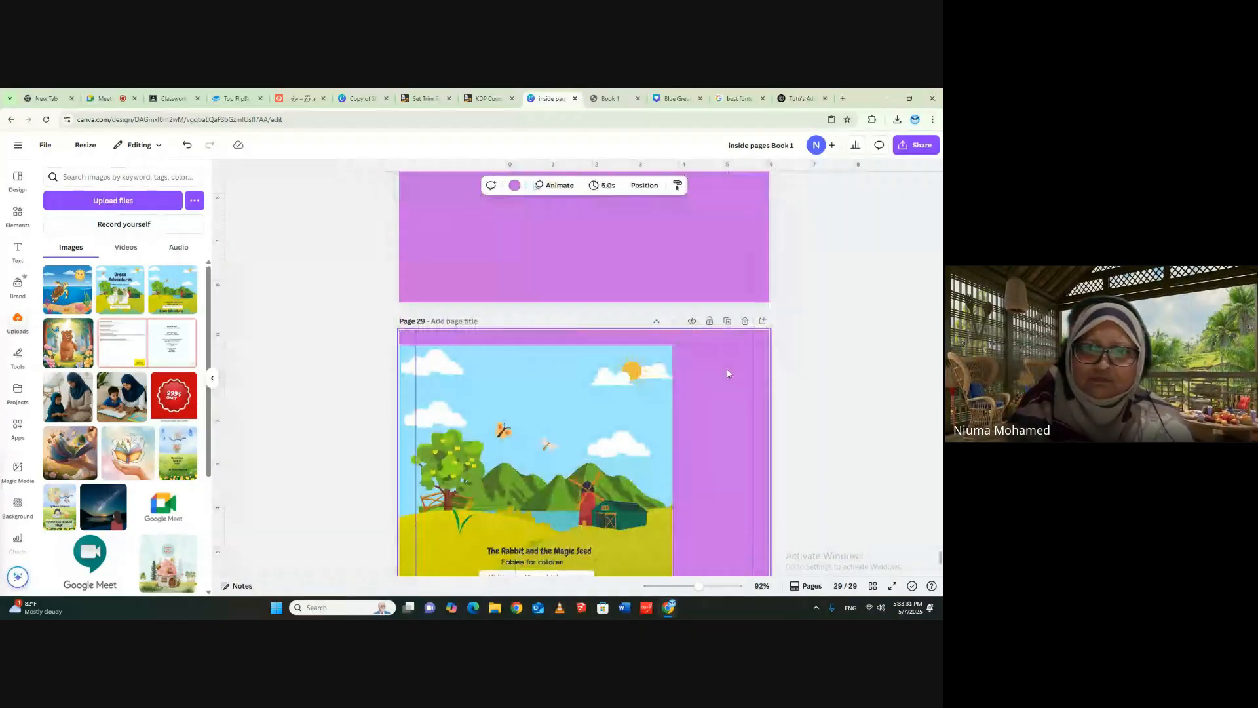
{"action": "left_click", "coordinate": [514, 185]}
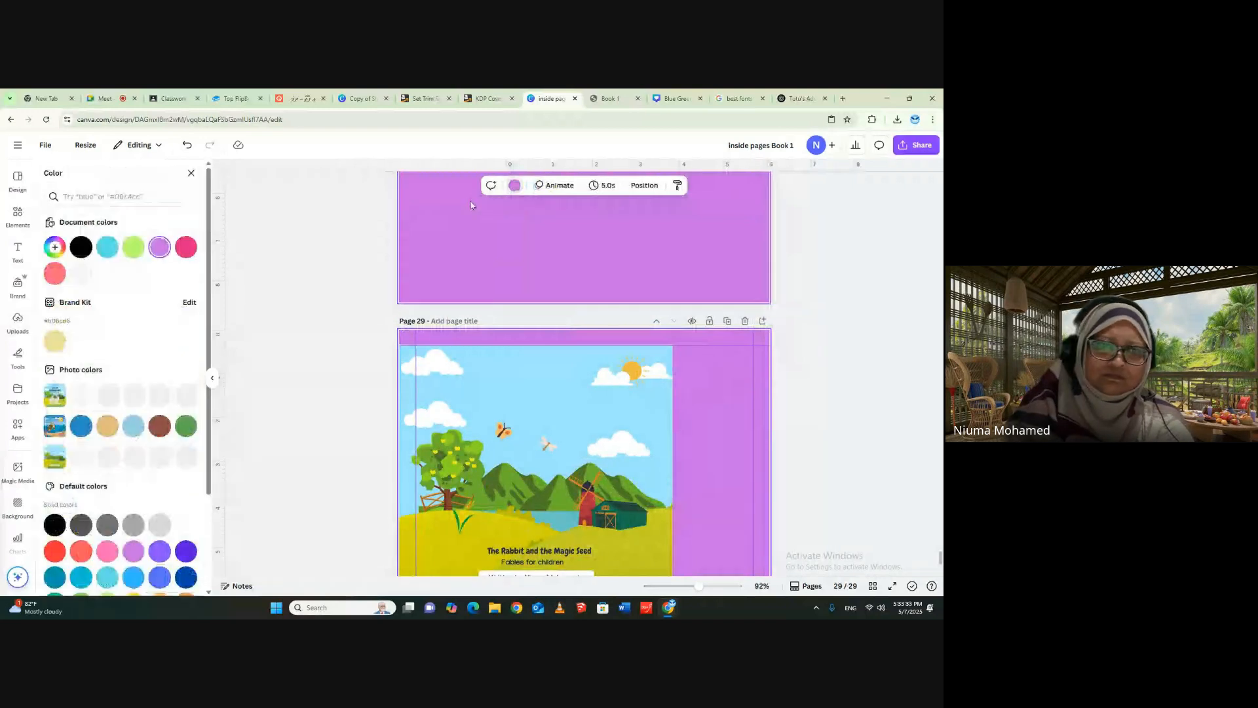
{"action": "left_click", "coordinate": [105, 274]}
- Enlarge the back cover image until it fills the whole of page 29, deselect it and return to page 1
{"action": "left_click", "coordinate": [556, 418]}
{"action": "scroll", "coordinate": [556, 418], "scroll_direction": "down", "scroll_amount": 3}
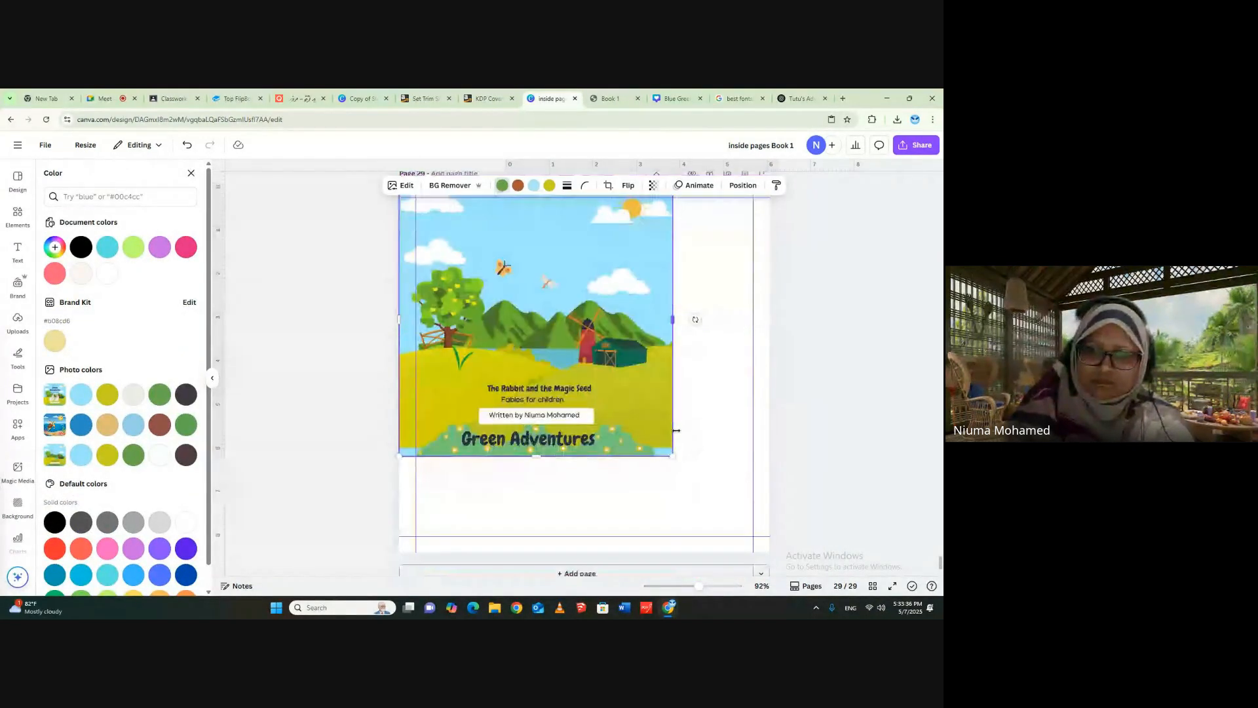
{"action": "left_click_drag", "start_coordinate": [671, 455], "coordinate": [772, 549]}
{"action": "left_click_drag", "start_coordinate": [686, 510], "coordinate": [686, 501]}
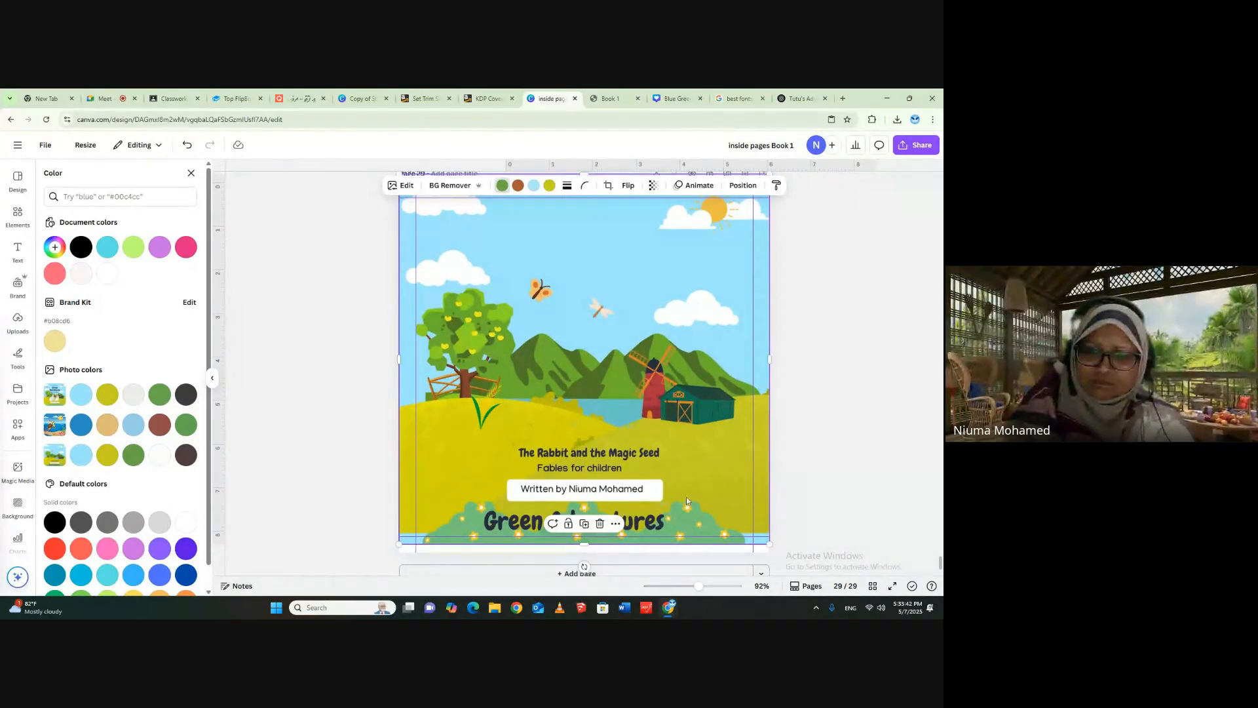
{"action": "left_click_drag", "start_coordinate": [584, 543], "coordinate": [584, 552]}
{"action": "left_click_drag", "start_coordinate": [678, 419], "coordinate": [678, 412]}
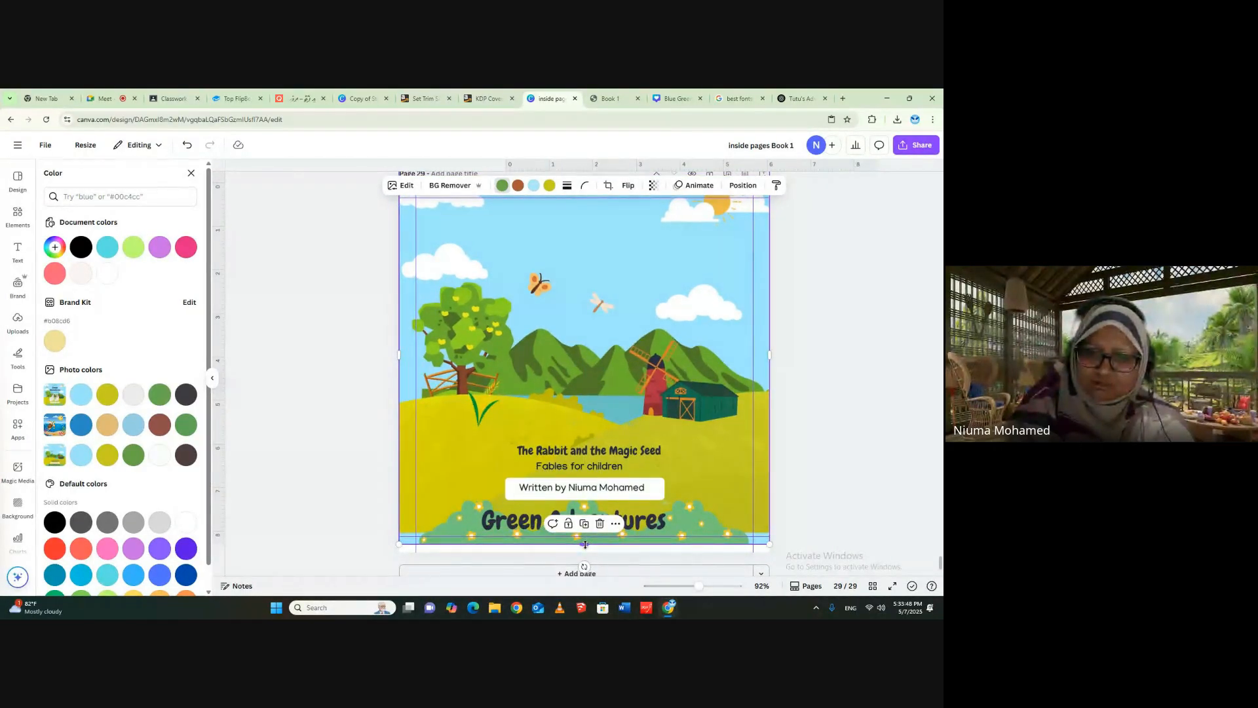
{"action": "left_click_drag", "start_coordinate": [585, 544], "coordinate": [585, 552]}
{"action": "left_click", "coordinate": [789, 478]}
{"action": "scroll", "coordinate": [807, 452], "scroll_direction": "up", "scroll_amount": 2}
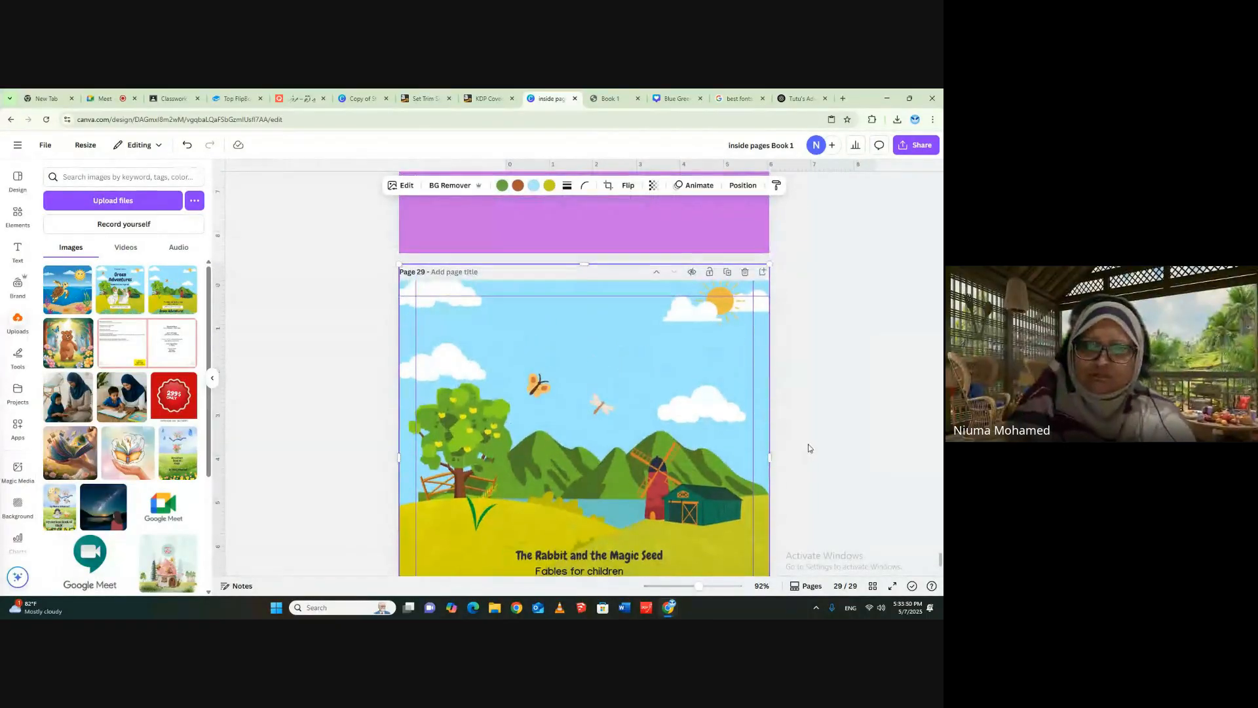
{"action": "left_click", "coordinate": [834, 281]}
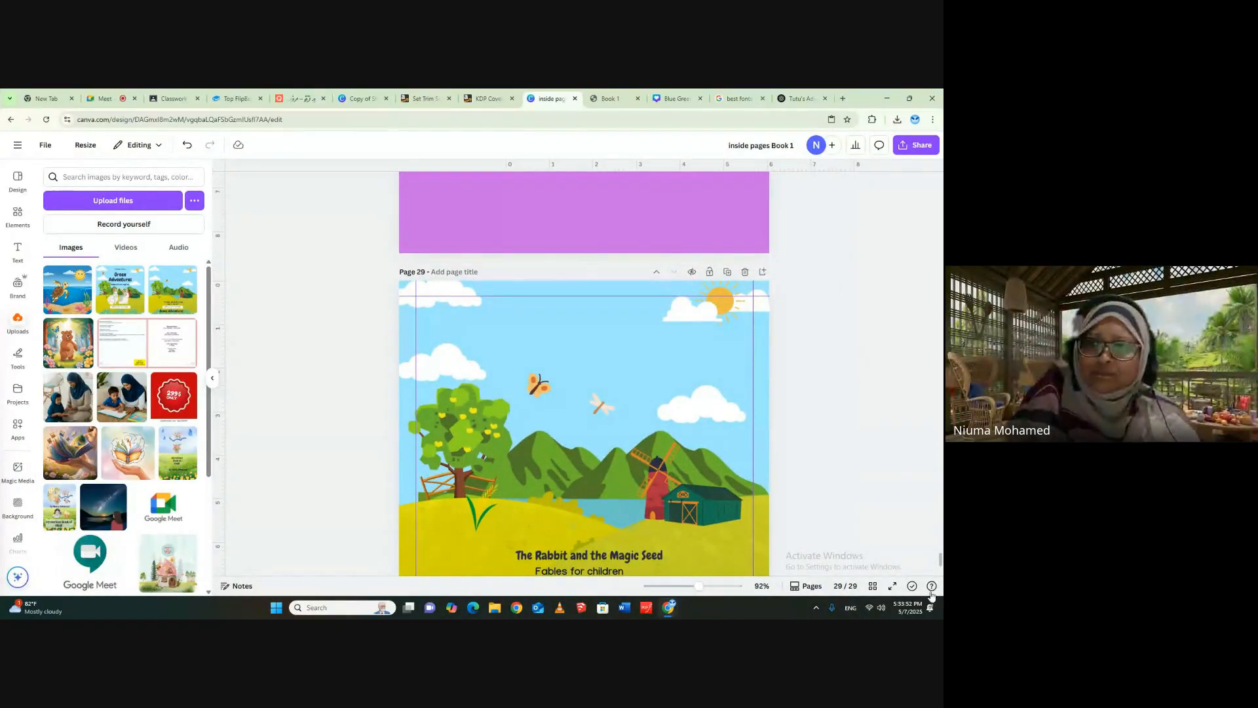
{"action": "left_click_drag", "start_coordinate": [940, 560], "coordinate": [940, 165]}
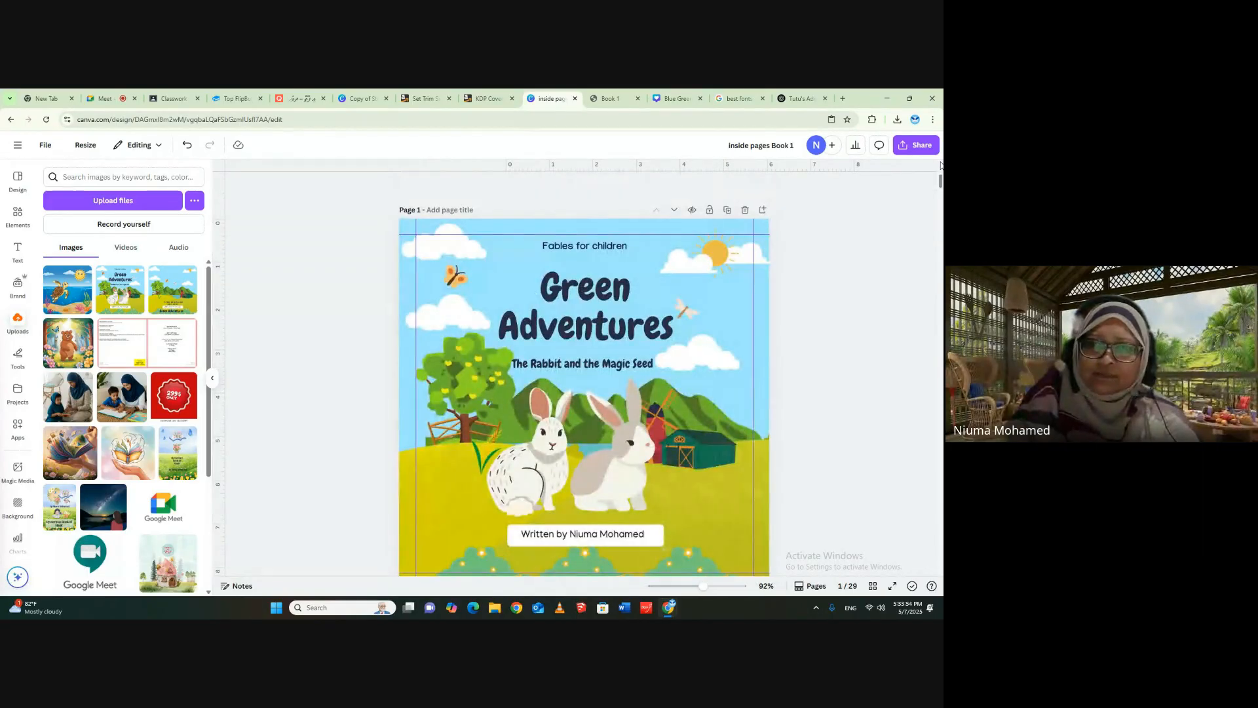
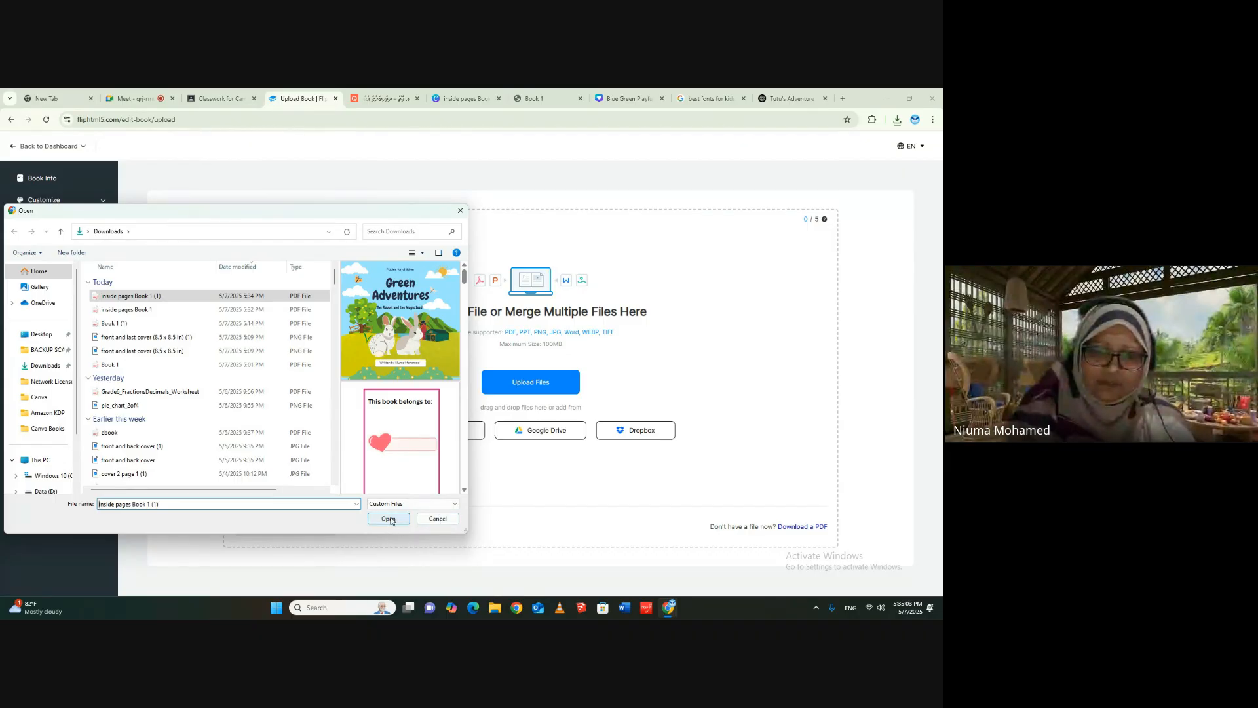
- Upload the PDF "inside pages Book 1 (1)" to FlipHTML5 and open the resulting flipbook through its share link
{"action": "left_click", "coordinate": [388, 518]}
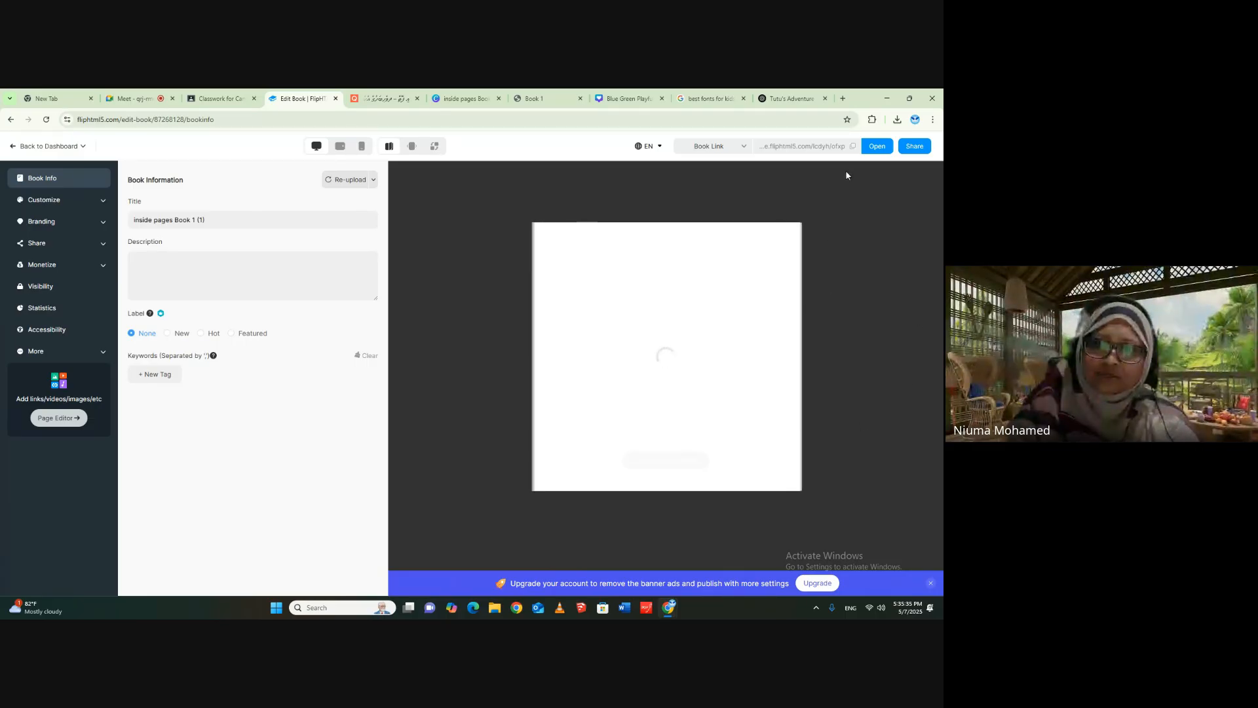
{"action": "left_click", "coordinate": [918, 147]}
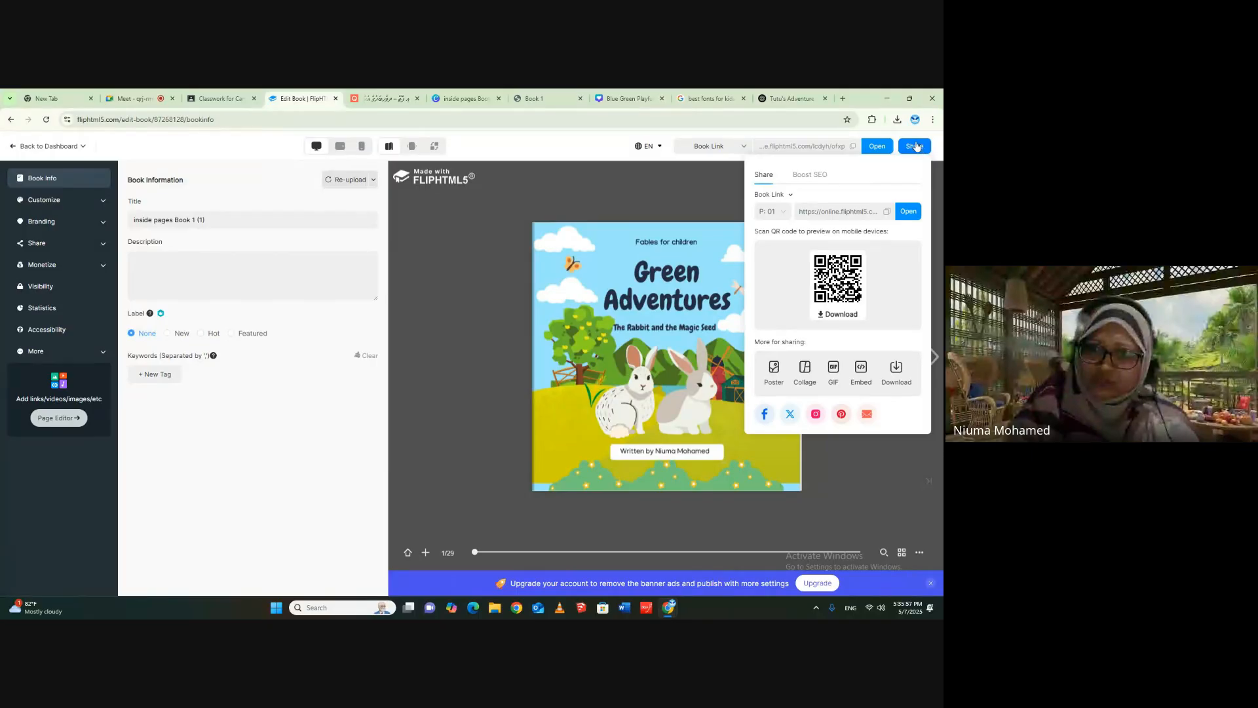
{"action": "left_click", "coordinate": [906, 212]}
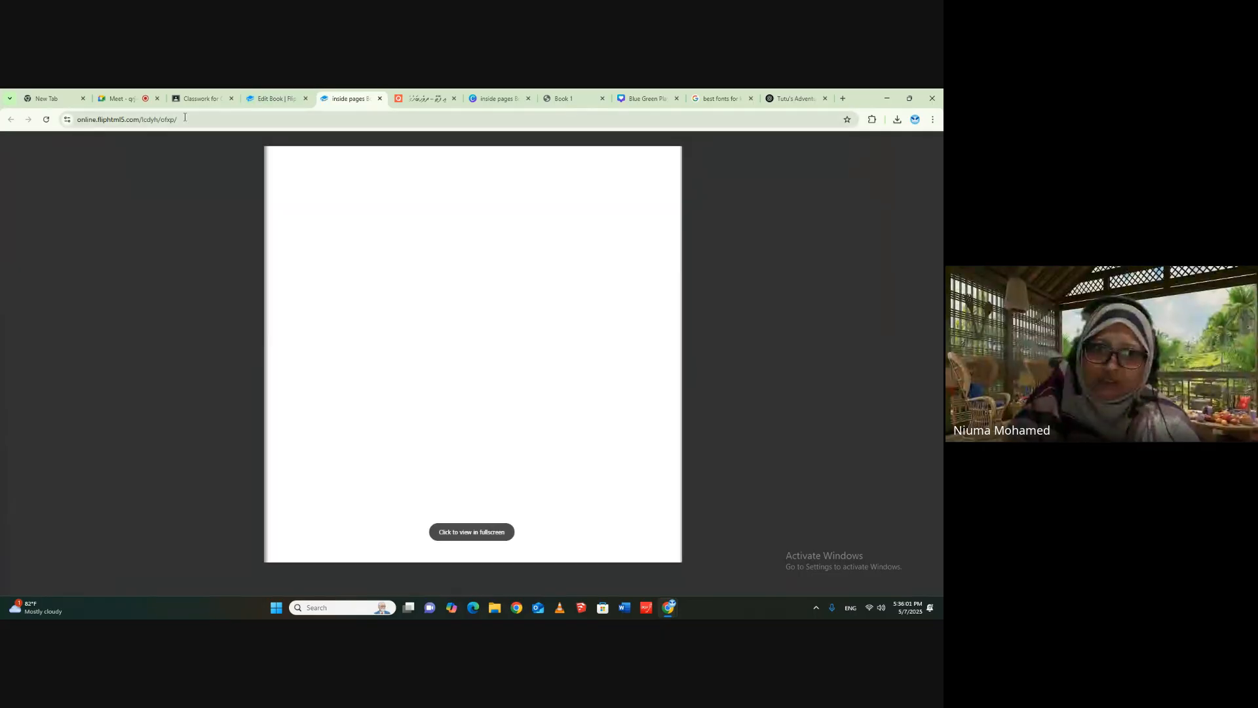
- Copy the online flipbook's web address and send it as a message in the Google Meet chat
{"action": "left_click", "coordinate": [214, 122]}
{"action": "right_click", "coordinate": [115, 122]}
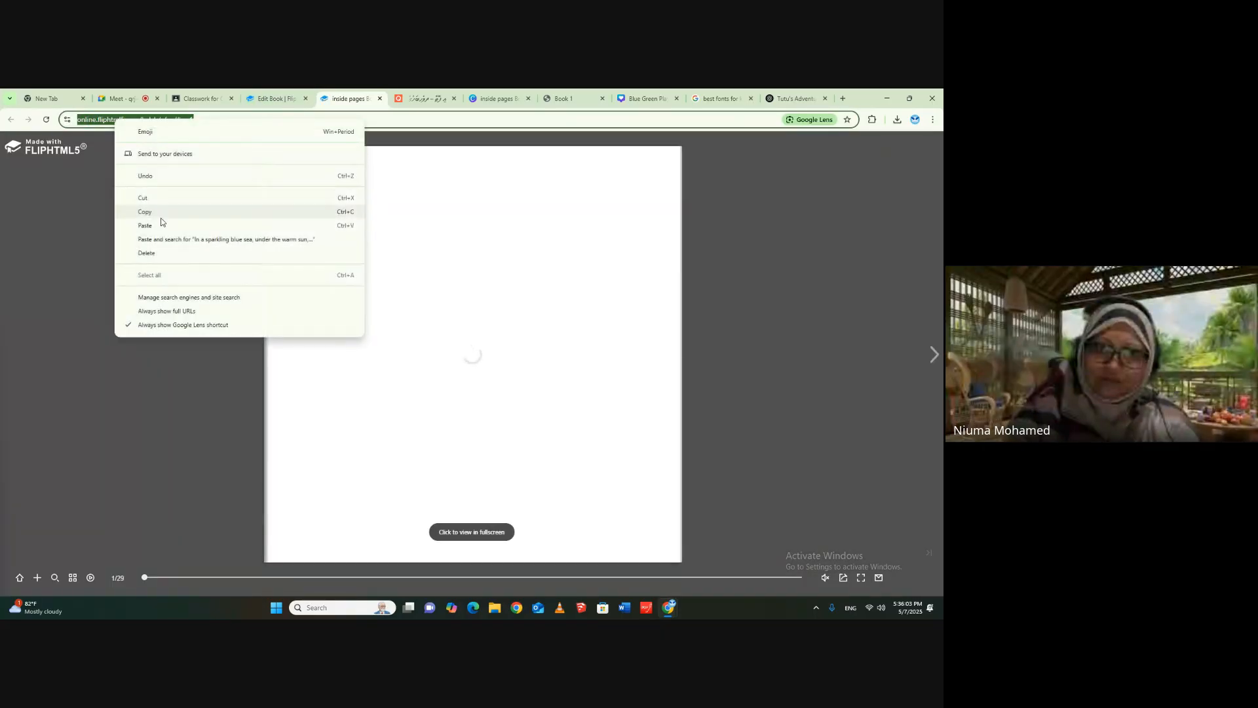
{"action": "left_click", "coordinate": [145, 211]}
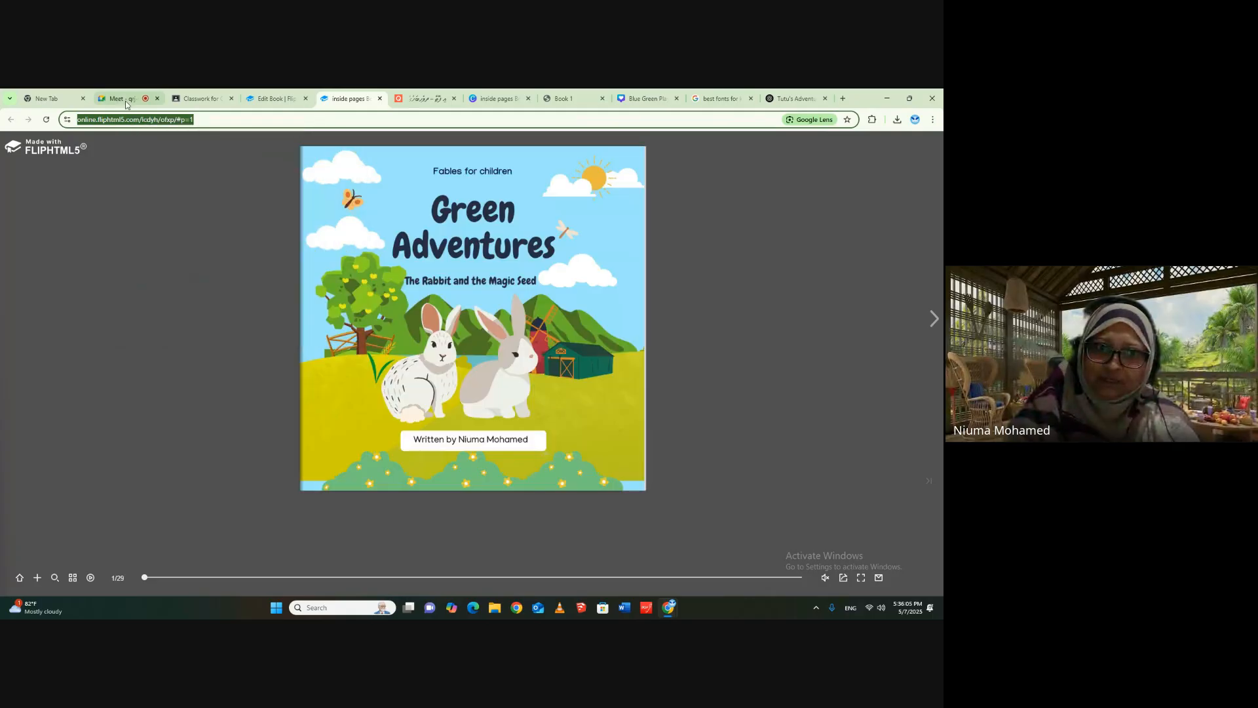
{"action": "left_click", "coordinate": [130, 97]}
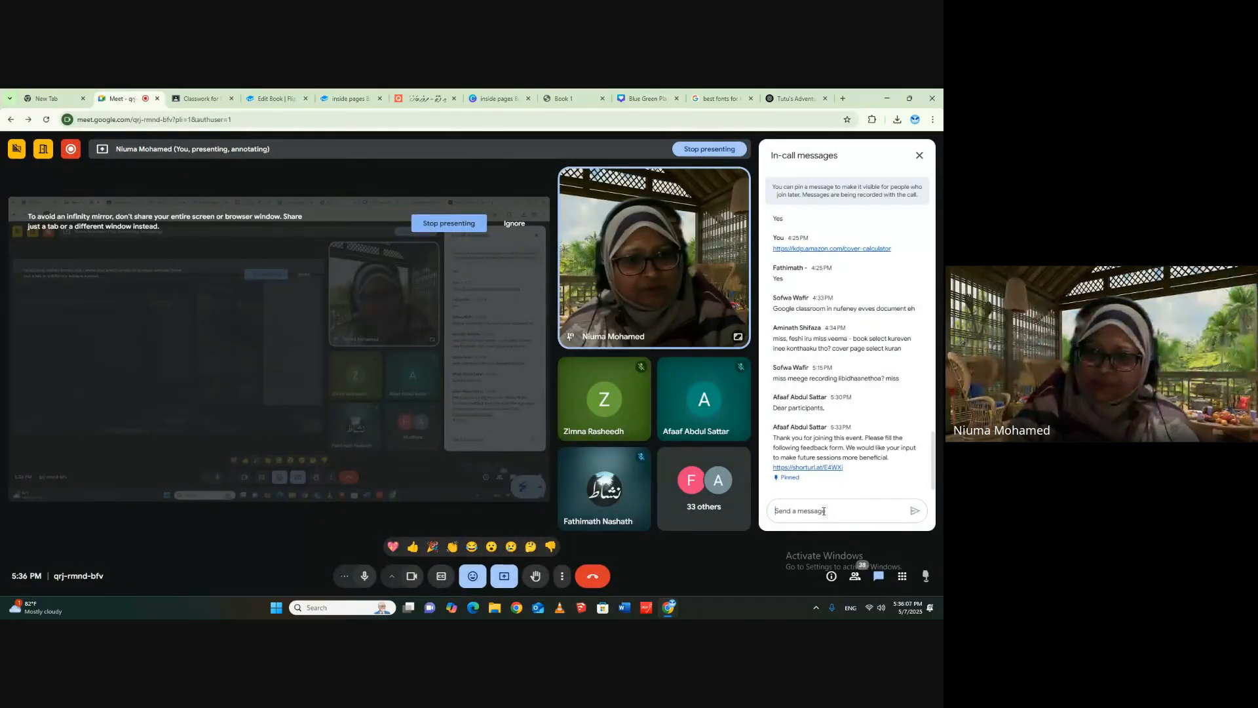
{"action": "right_click", "coordinate": [824, 511]}
{"action": "left_click", "coordinate": [852, 412]}
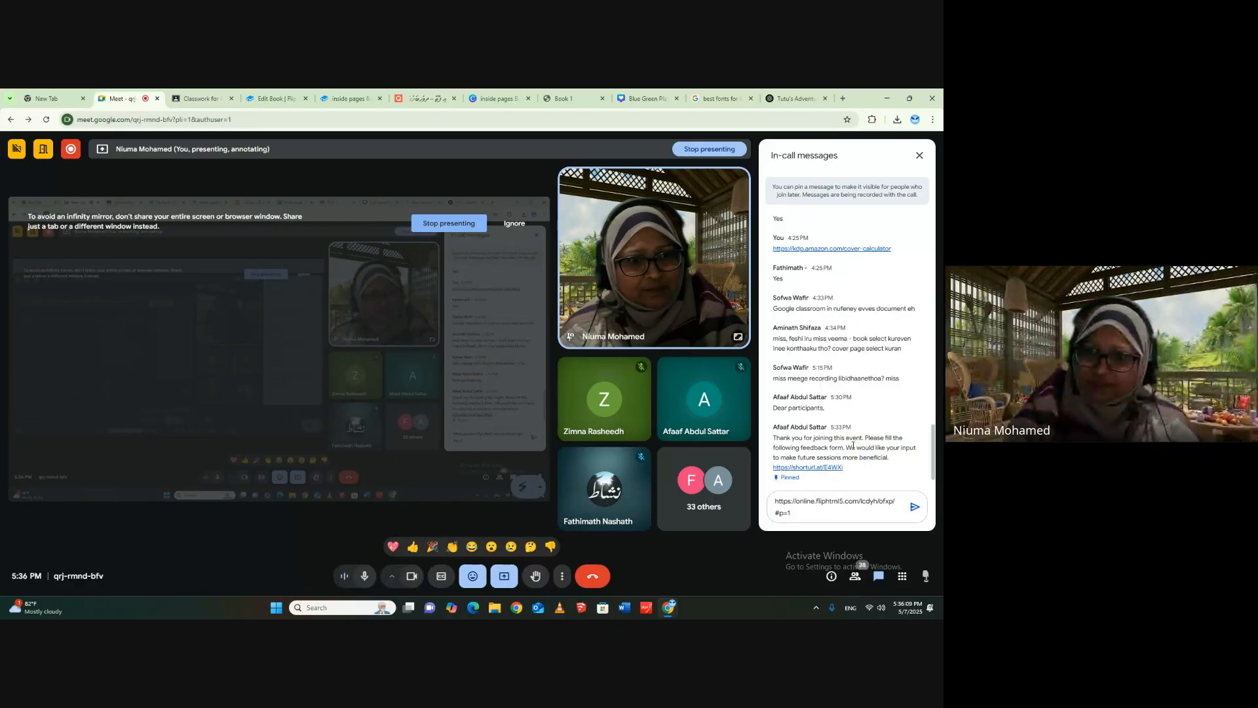
{"action": "left_click", "coordinate": [915, 506]}
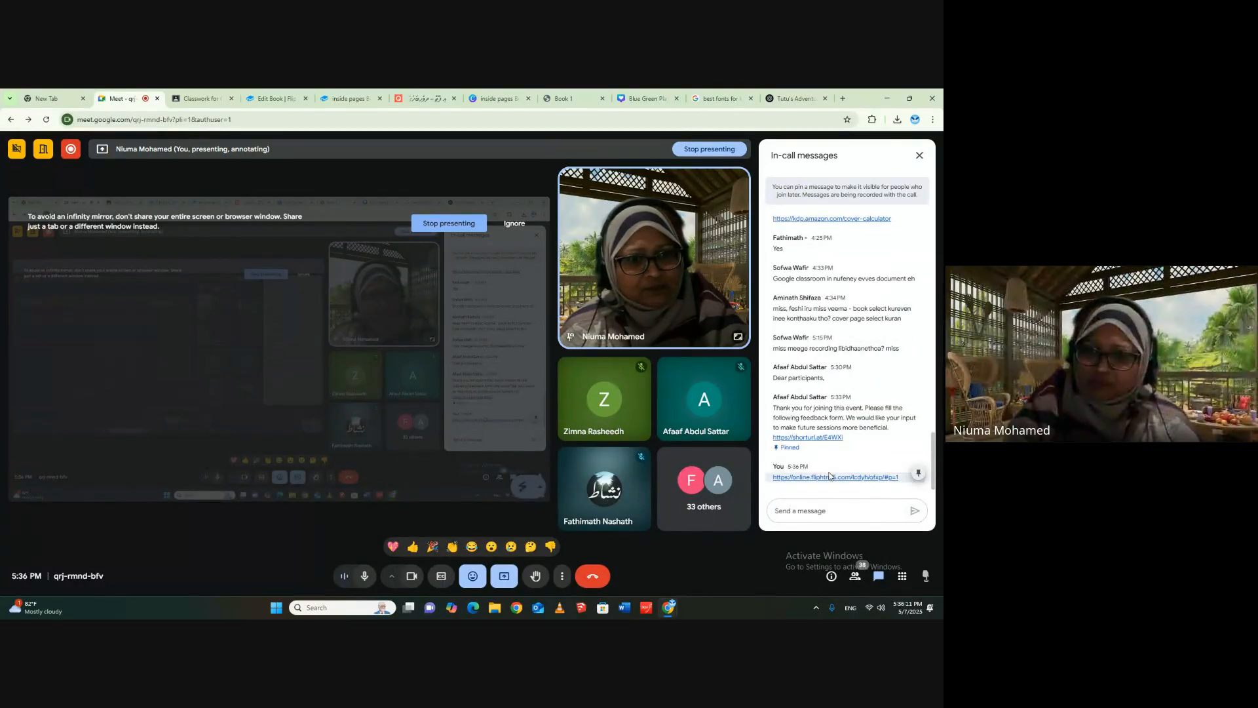
- Open the flipbook from the link sent in the meeting chat and page forward through its cover, story and coloured pages
{"action": "left_click", "coordinate": [260, 99]}
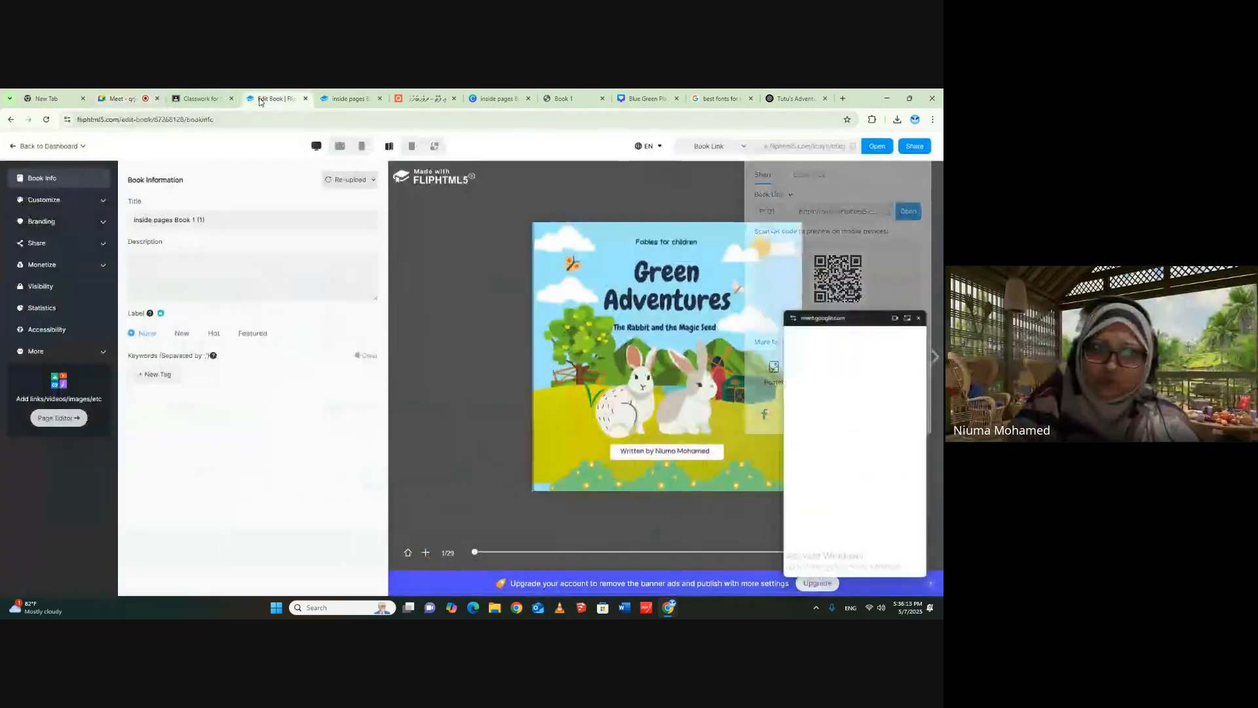
{"action": "left_click", "coordinate": [133, 96]}
{"action": "left_click", "coordinate": [791, 485]}
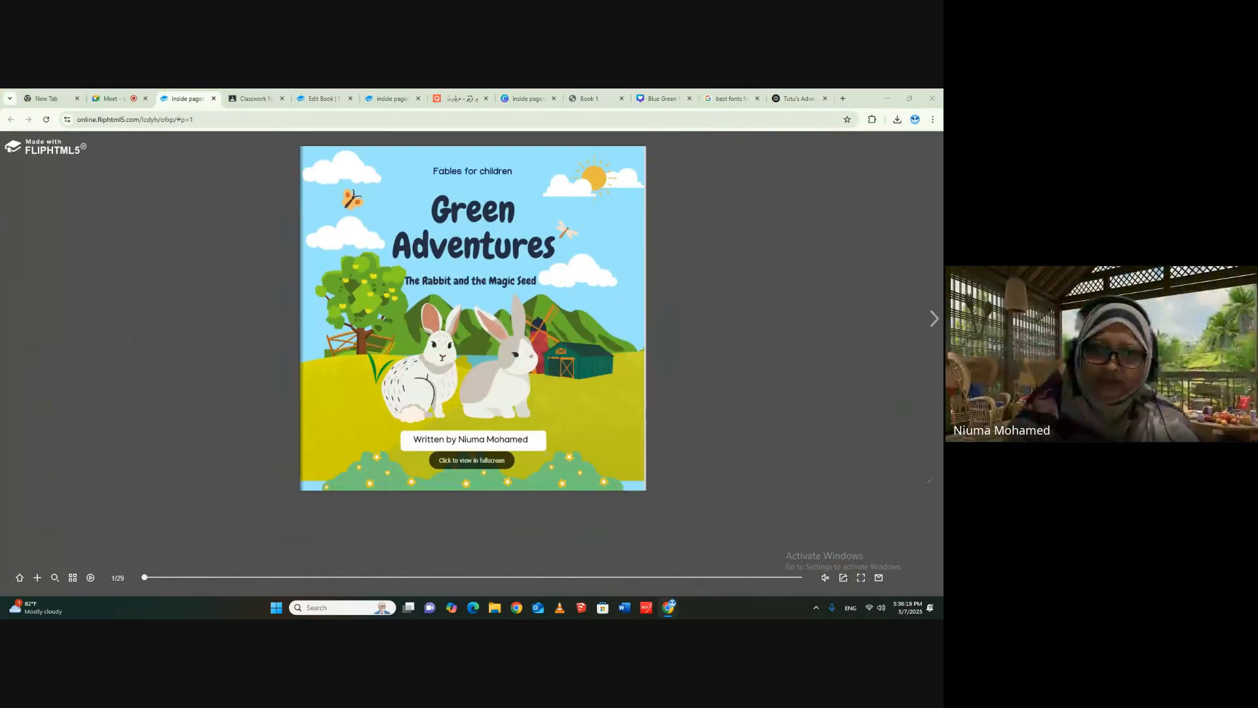
{"action": "left_click", "coordinate": [934, 319]}
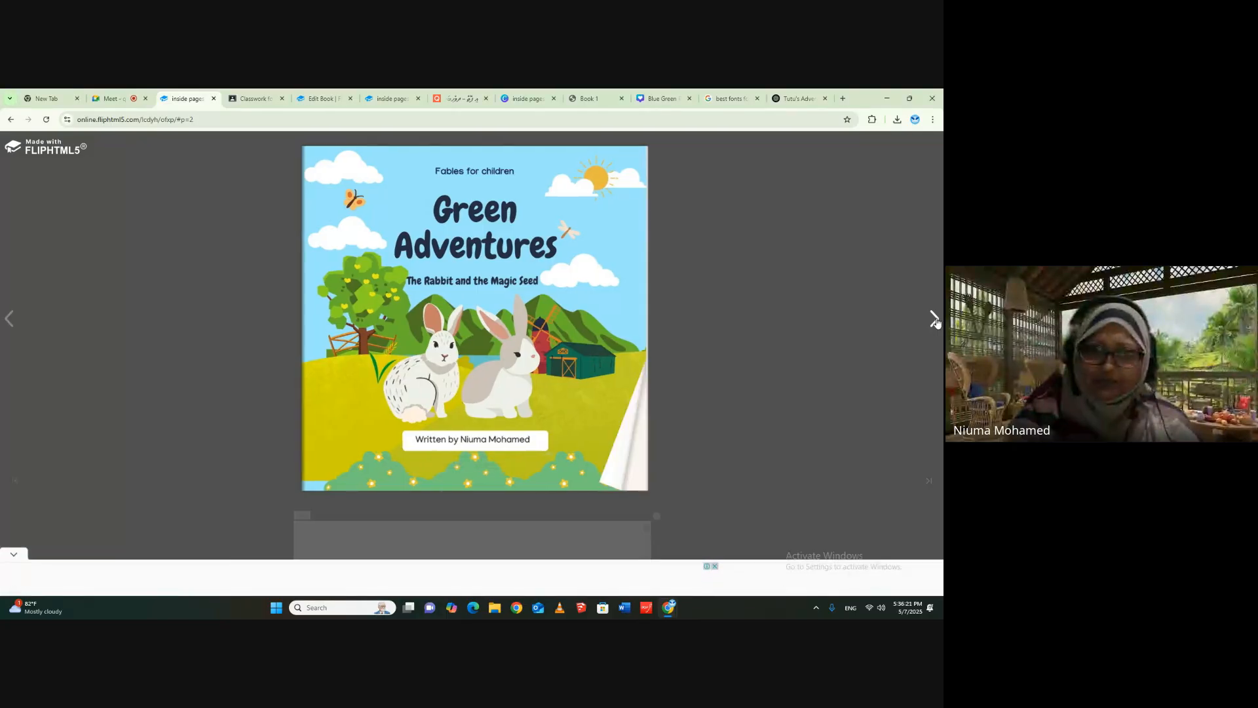
{"action": "left_click", "coordinate": [935, 319]}
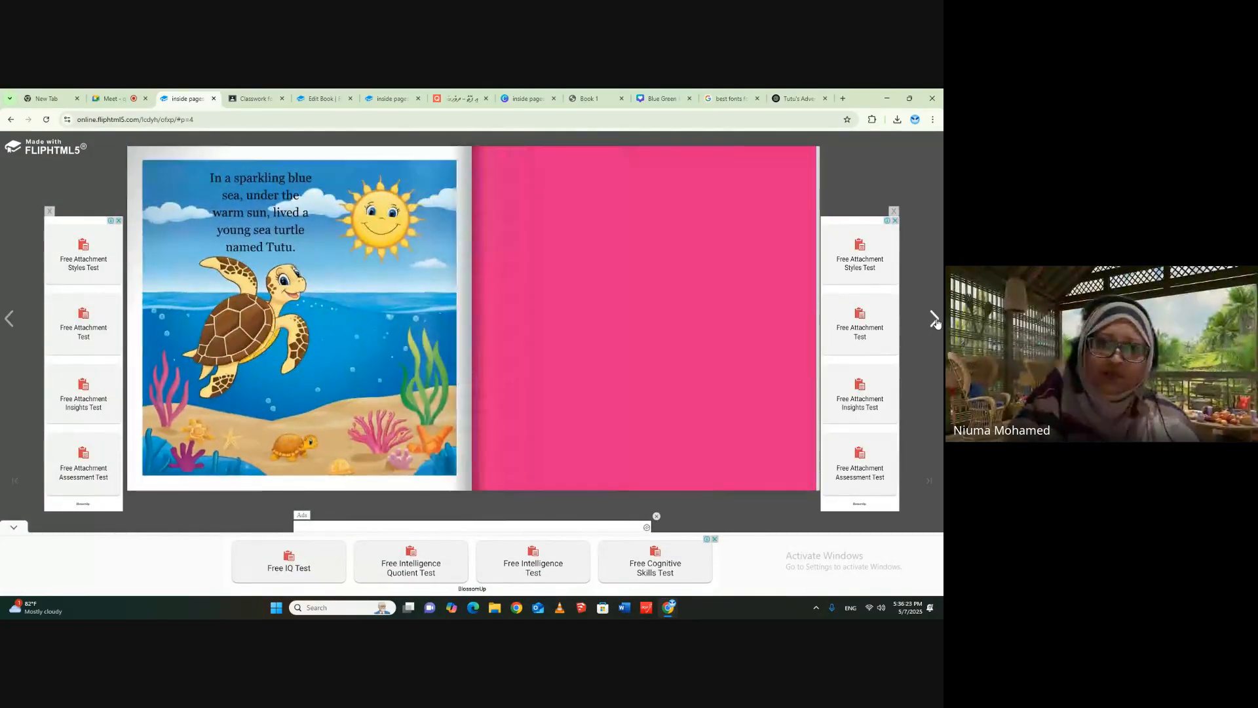
{"action": "left_click", "coordinate": [935, 319]}
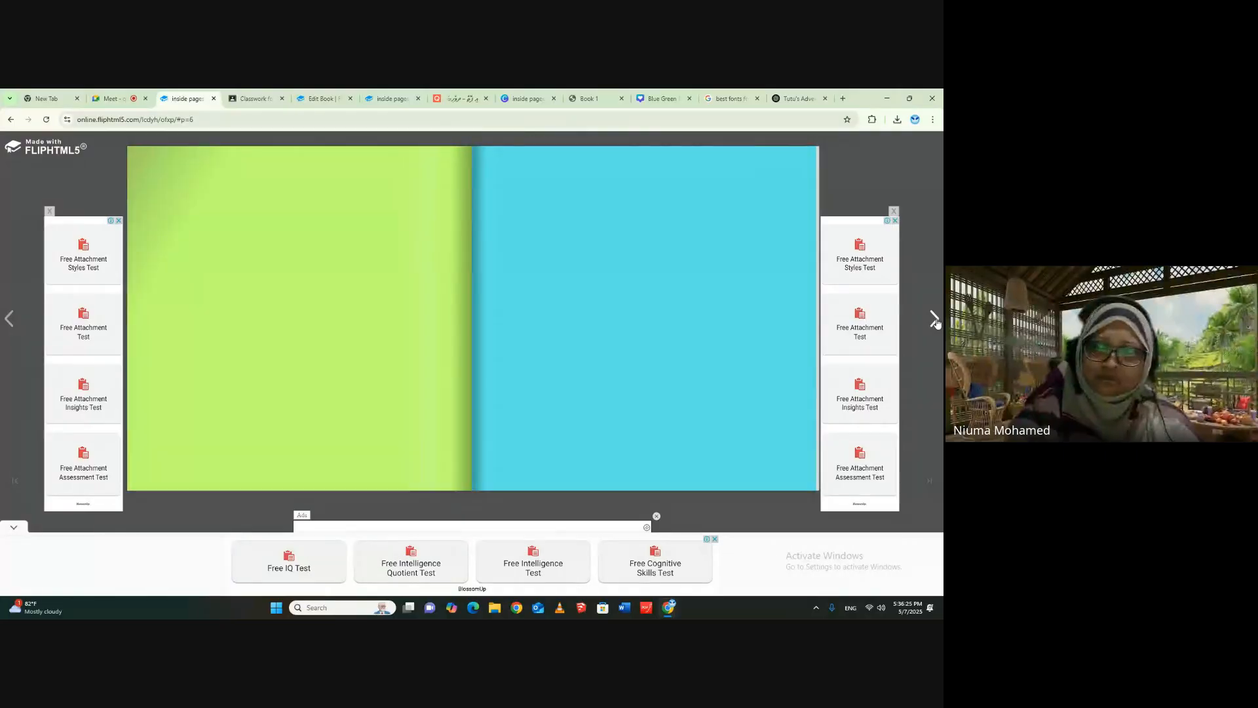
{"action": "left_click", "coordinate": [934, 320]}
{"action": "left_click", "coordinate": [935, 319]}
{"action": "left_click", "coordinate": [935, 320]}
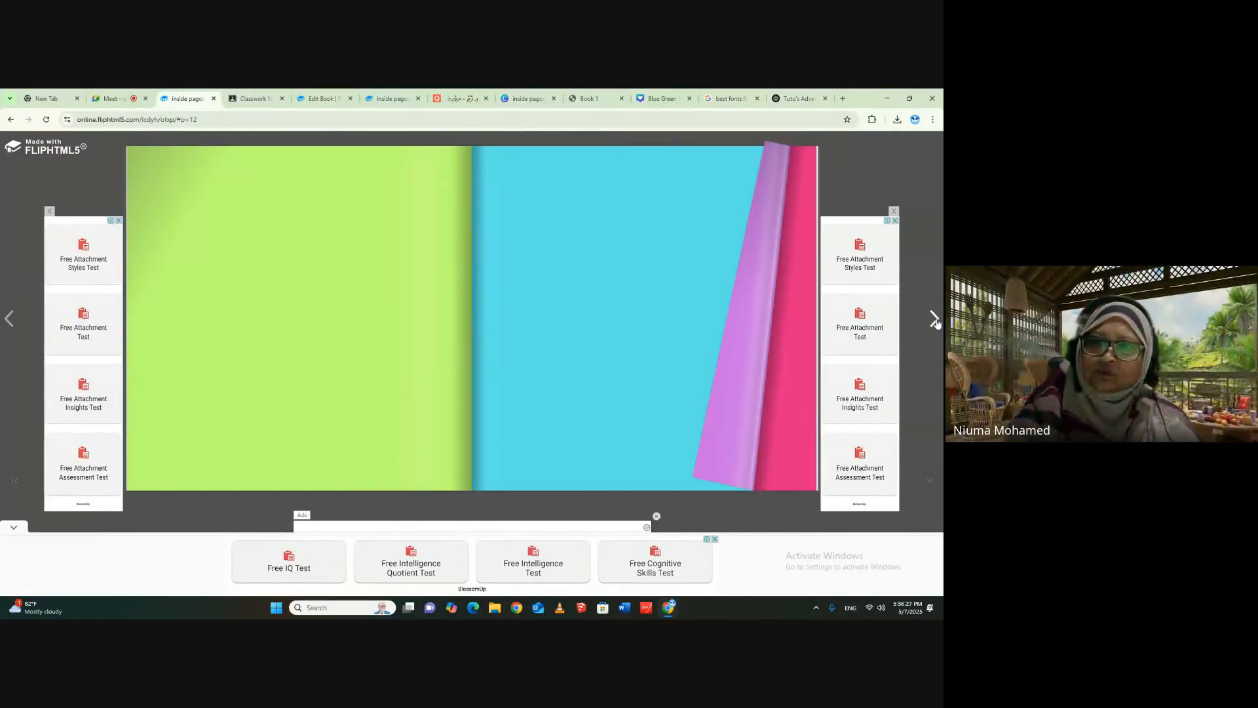
{"action": "left_click", "coordinate": [934, 319]}
{"action": "left_click", "coordinate": [935, 320]}
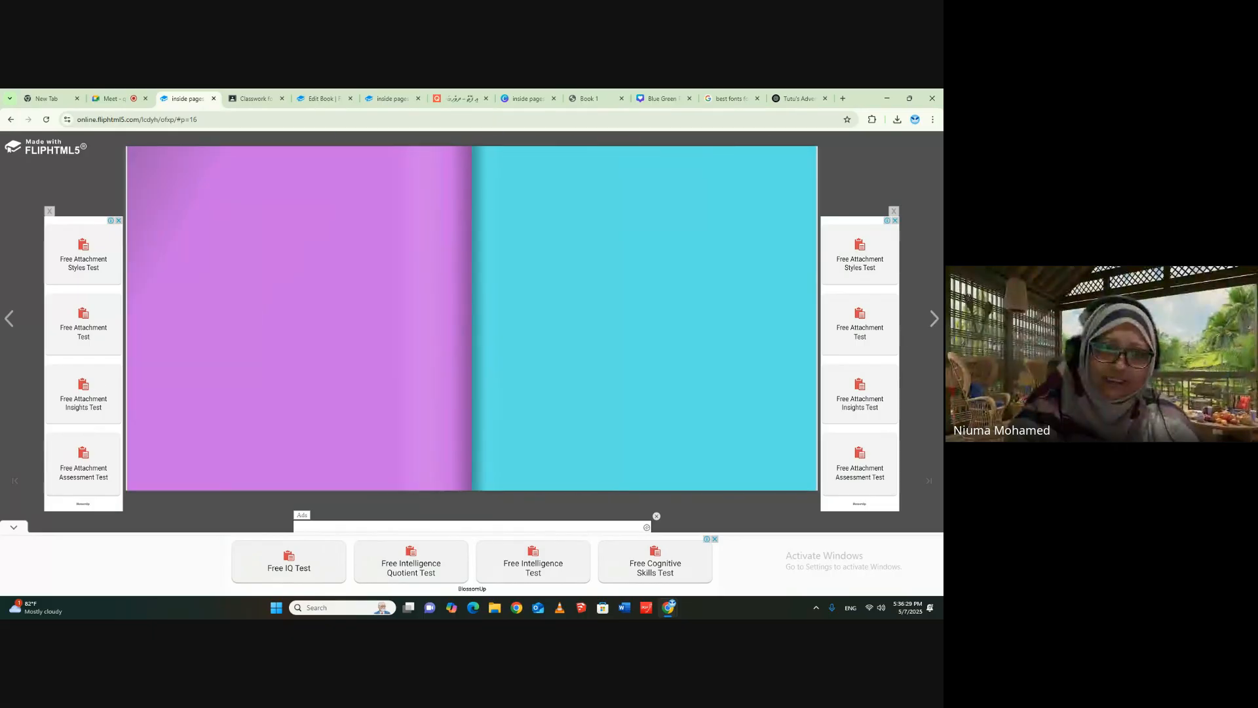
- Dismiss the ads around the flipbook and collapse the bottom ad banner while paging back to pages 6-7
{"action": "left_click", "coordinate": [10, 320]}
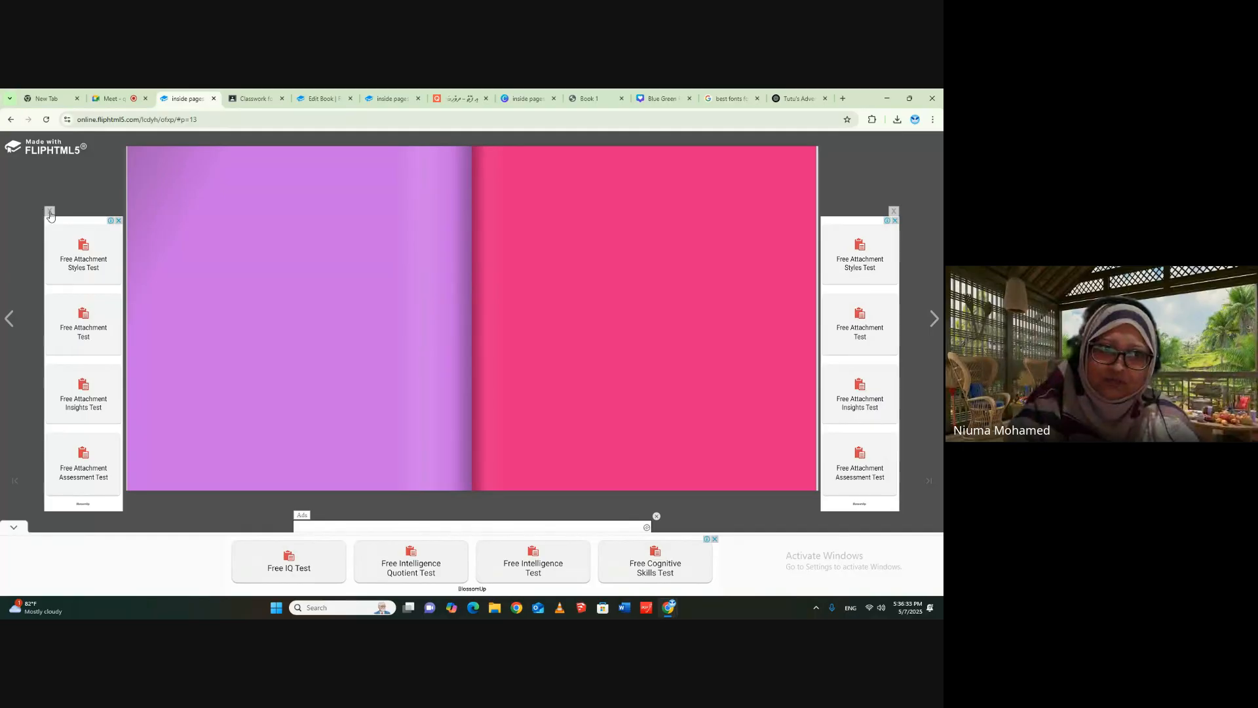
{"action": "left_click", "coordinate": [50, 212]}
{"action": "left_click", "coordinate": [893, 212]}
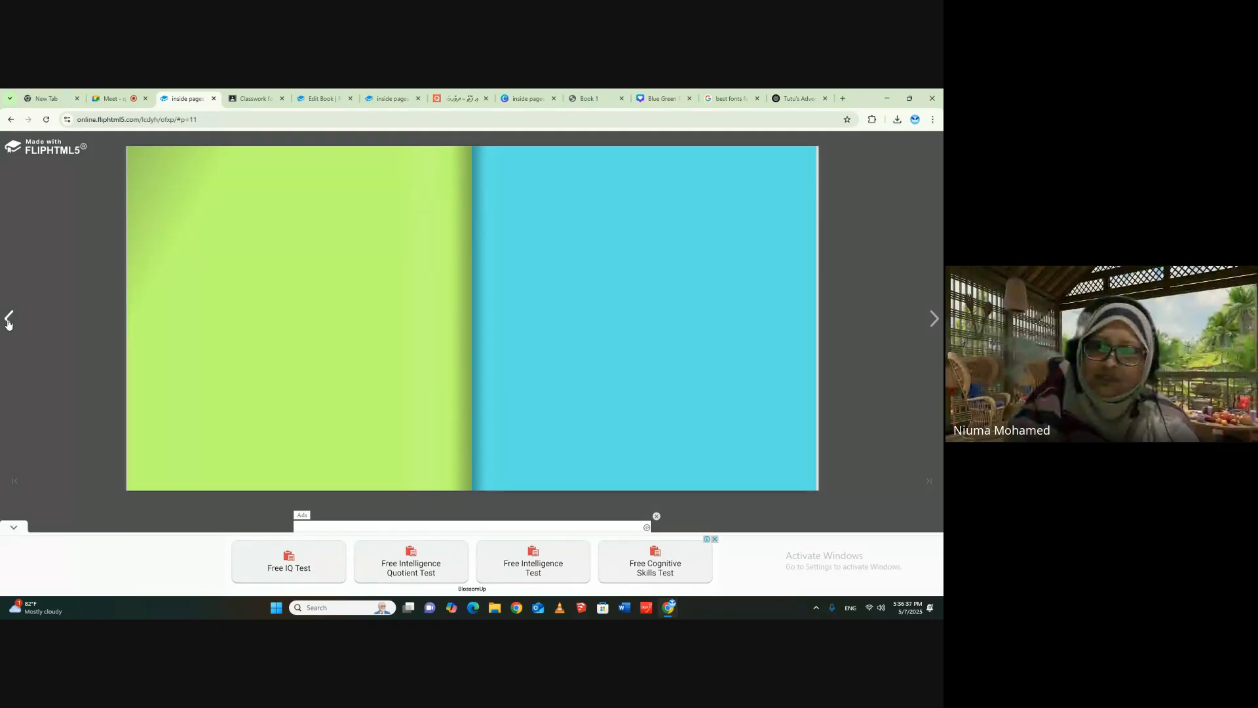
{"action": "left_click", "coordinate": [714, 539]}
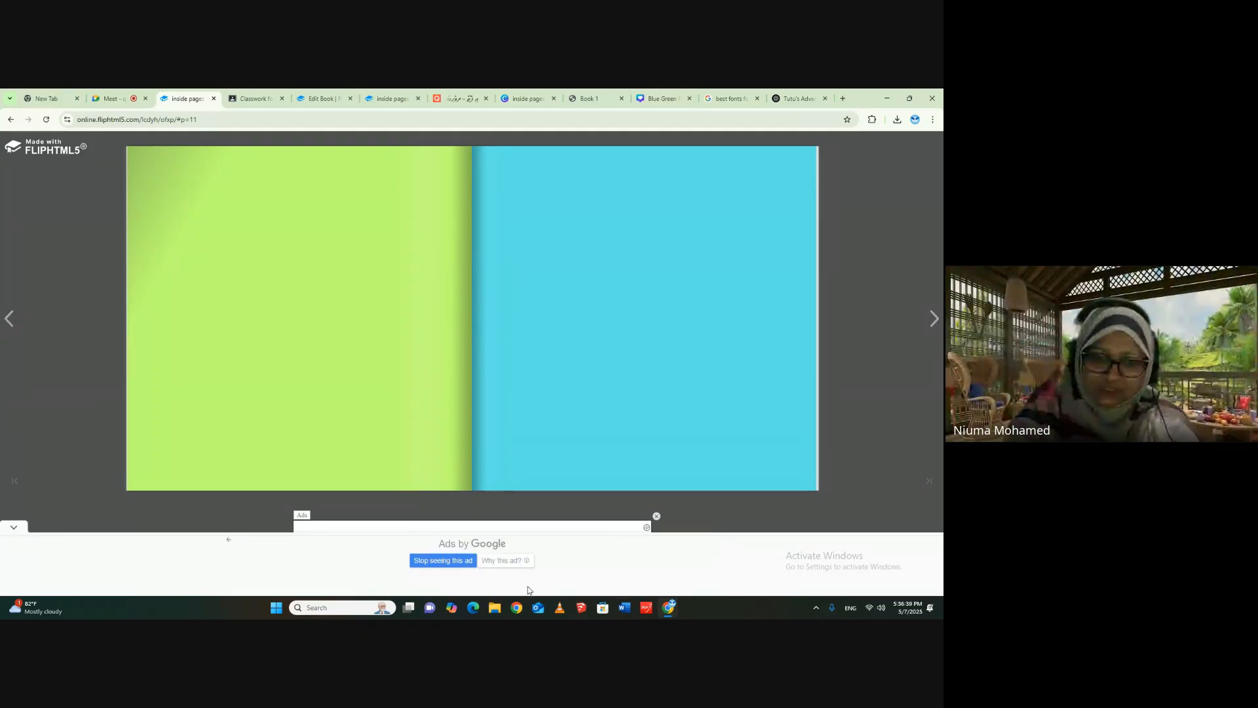
{"action": "left_click", "coordinate": [656, 517]}
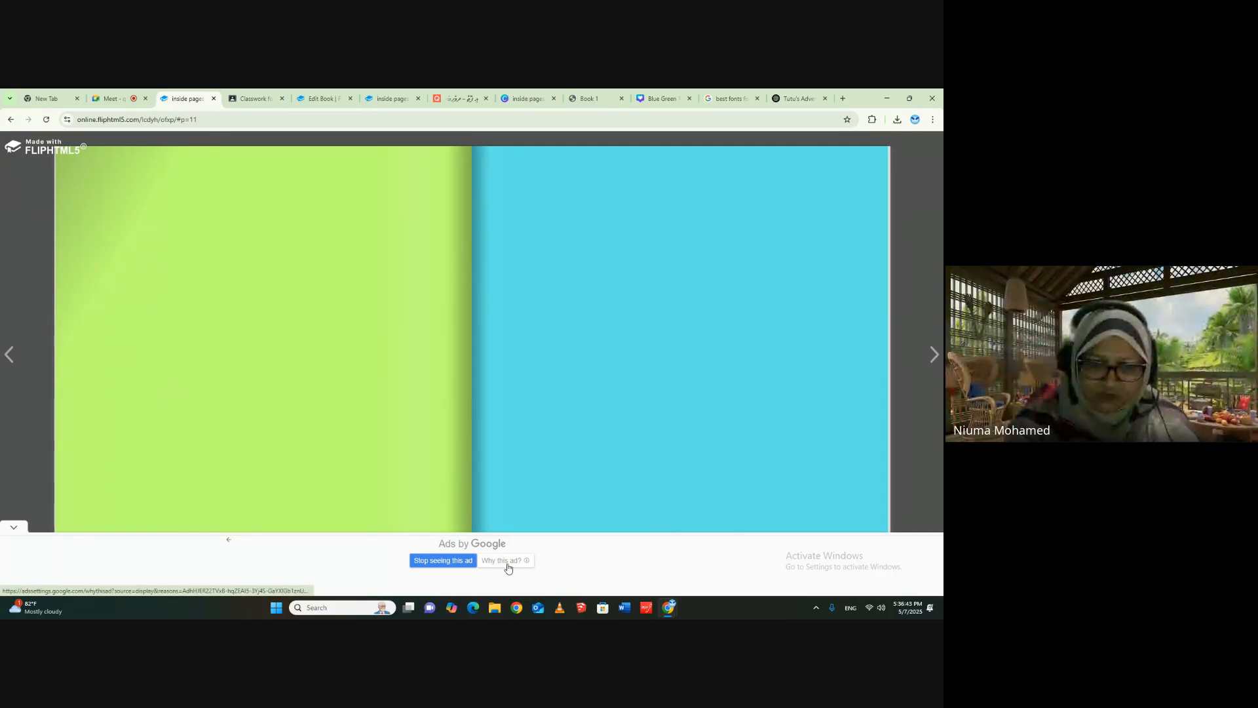
{"action": "left_click", "coordinate": [930, 426]}
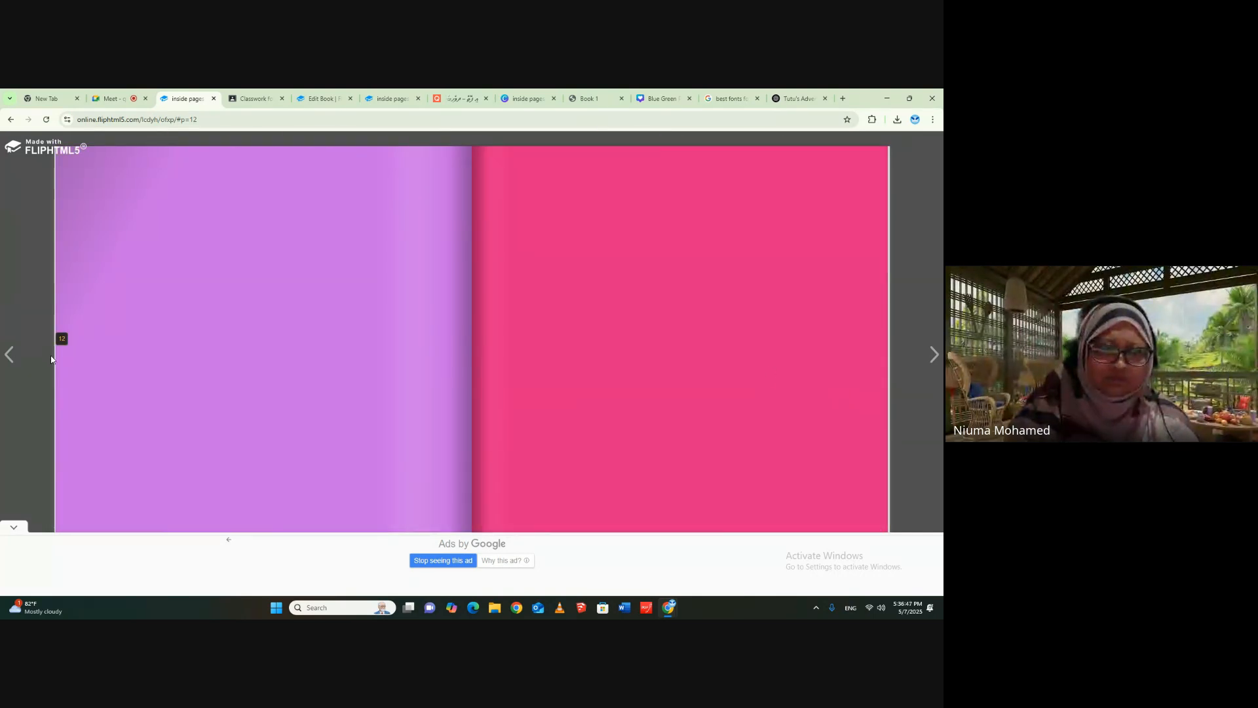
{"action": "left_click", "coordinate": [8, 356]}
{"action": "left_click", "coordinate": [9, 358]}
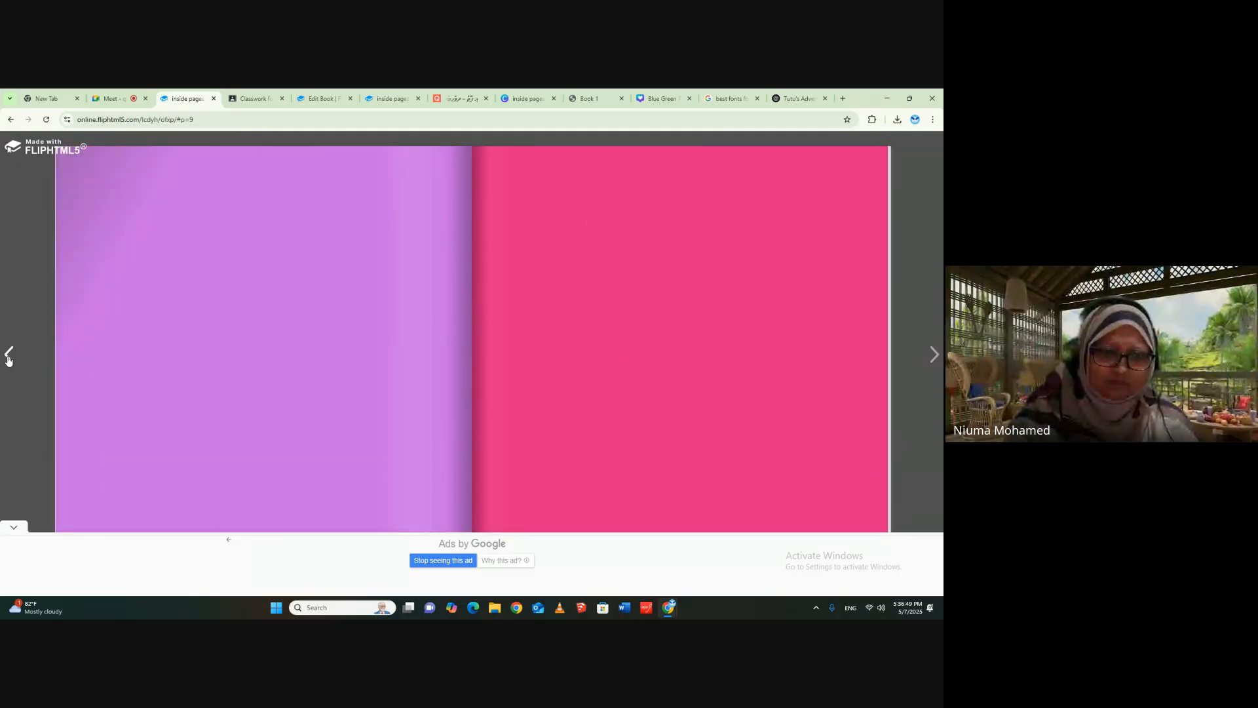
{"action": "left_click", "coordinate": [8, 357]}
{"action": "left_click", "coordinate": [14, 526]}
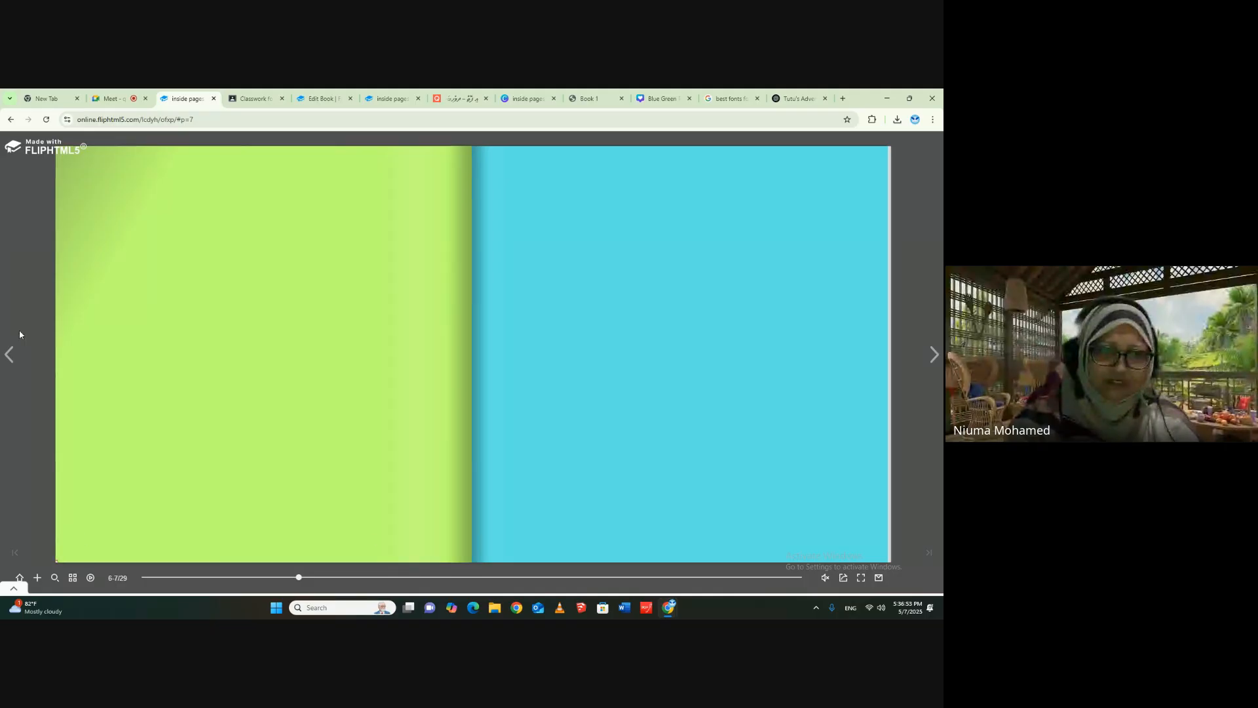
- Page back to the flipbook's front cover, forward to the first turtle story page, and return to the preceding spread
{"action": "left_click", "coordinate": [10, 356]}
{"action": "left_click", "coordinate": [10, 356]}
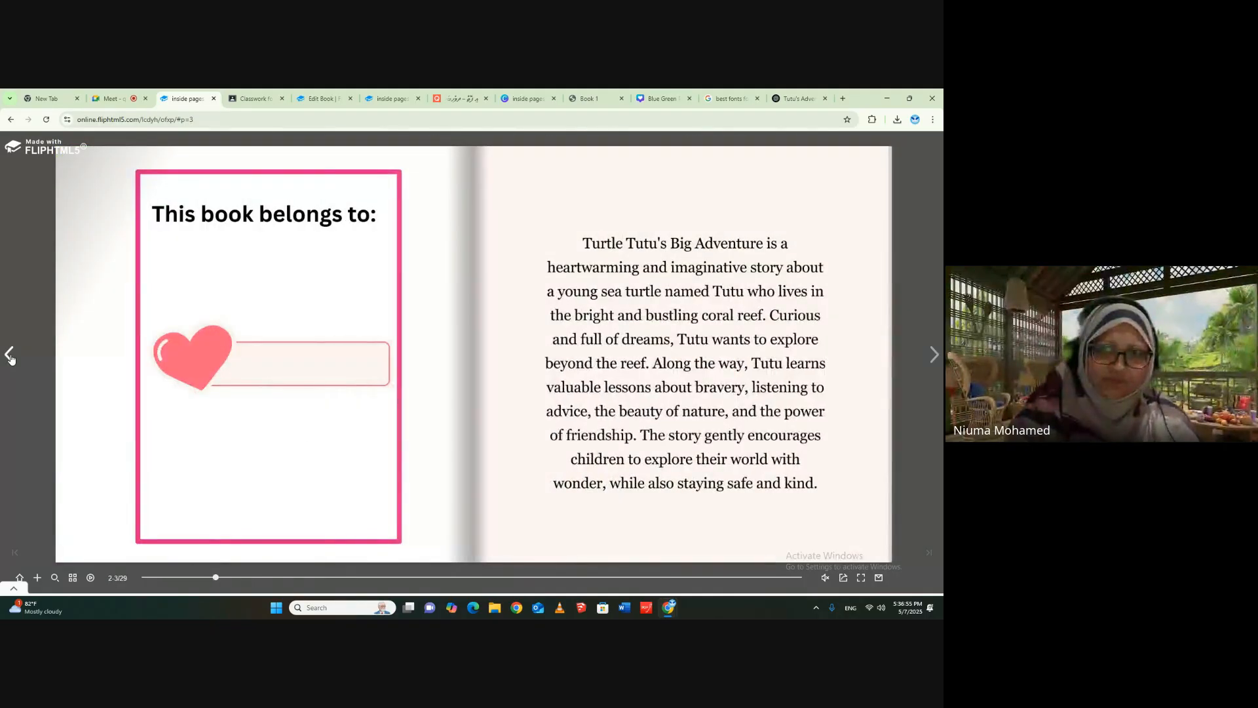
{"action": "left_click", "coordinate": [10, 356]}
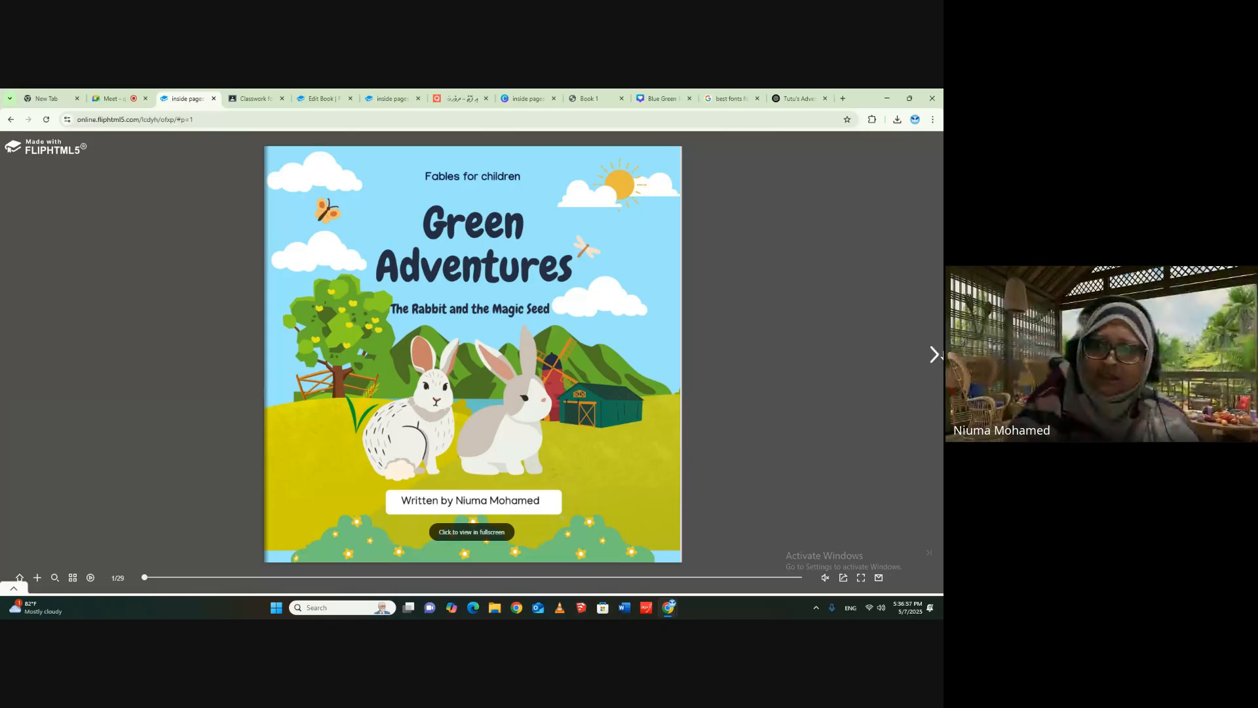
{"action": "left_click", "coordinate": [935, 354]}
{"action": "left_click", "coordinate": [936, 354]}
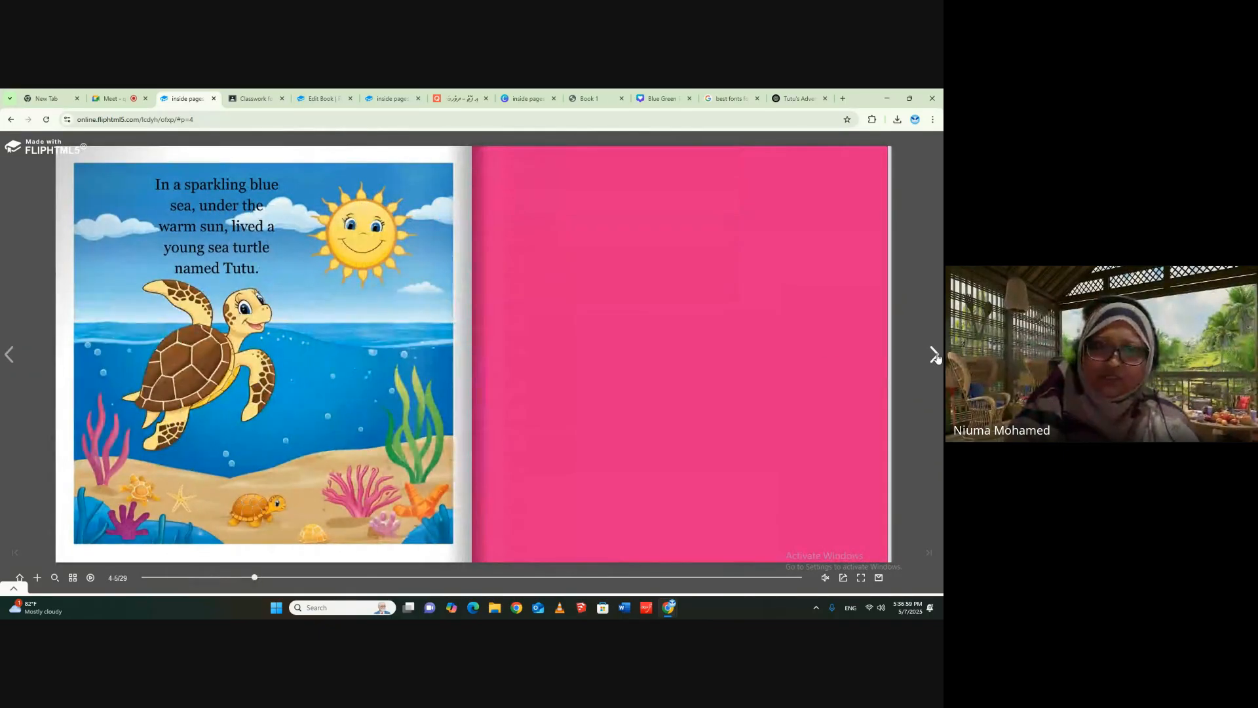
{"action": "left_click", "coordinate": [9, 120]}
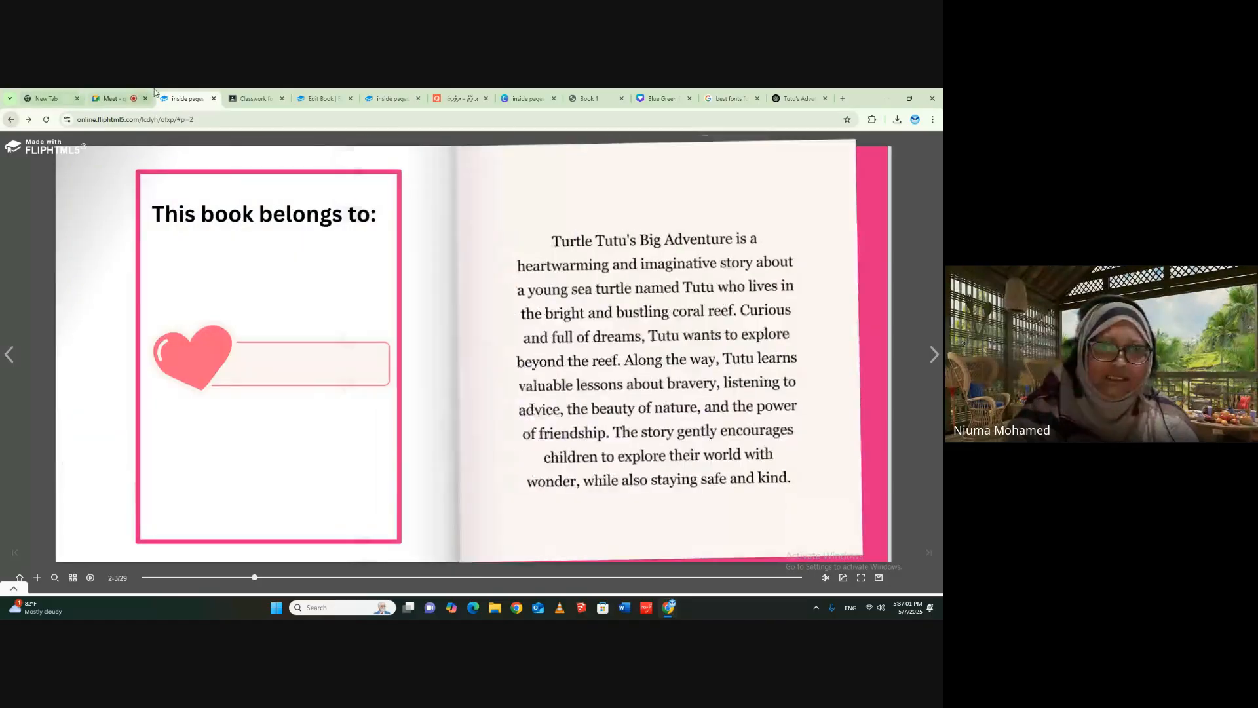
- Open Book Creator from the Online Flipbook Maker with AI material in Google Classroom and enter the teacher account
{"action": "left_click", "coordinate": [254, 99]}
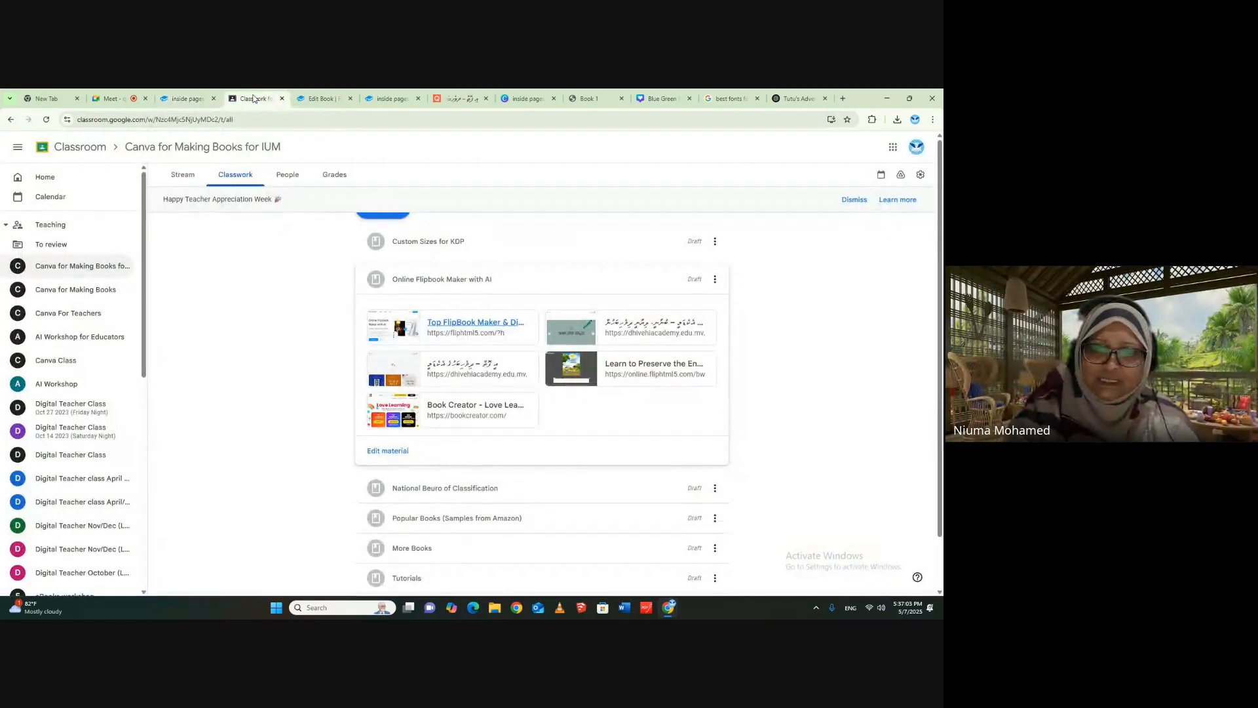
{"action": "left_click", "coordinate": [462, 407]}
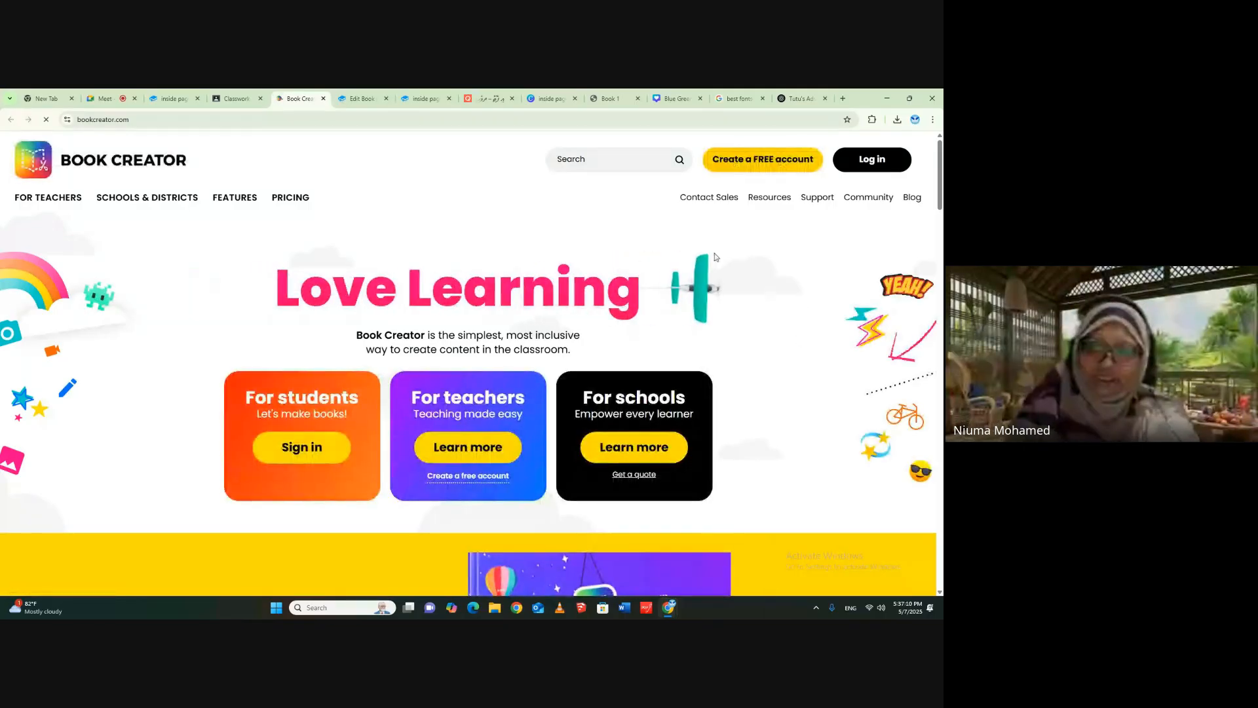
{"action": "left_click", "coordinate": [749, 161]}
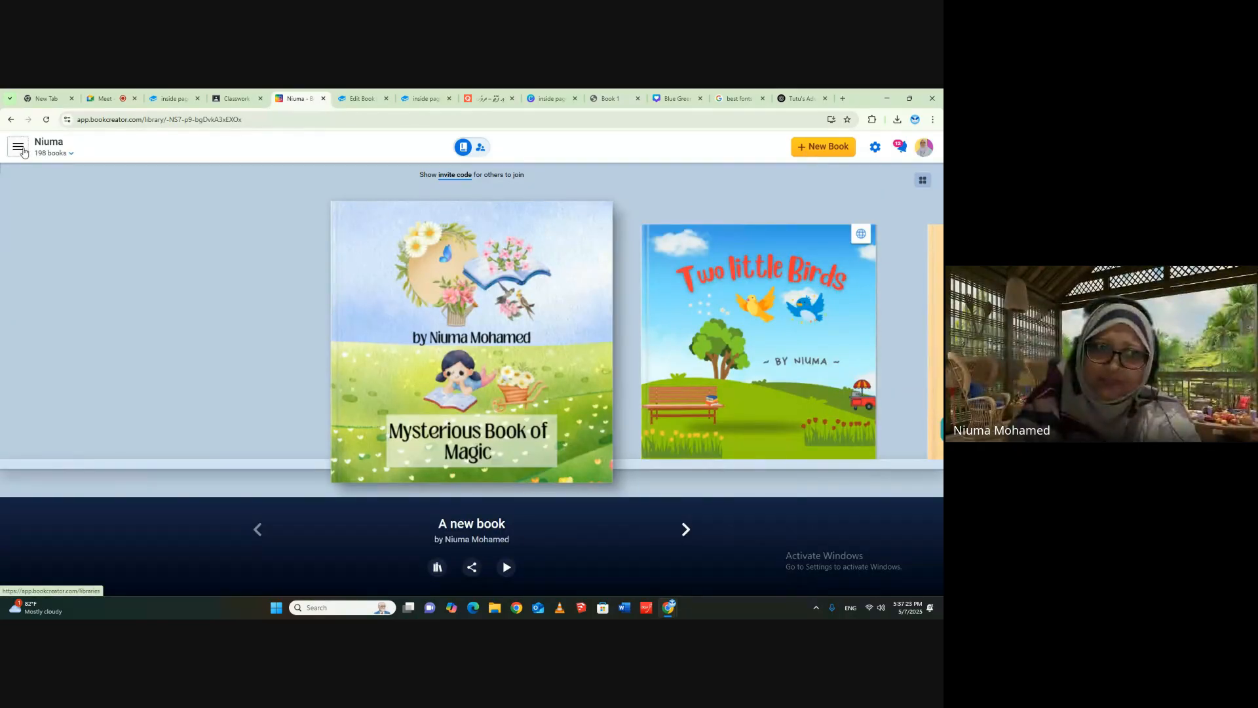
- Examine the own and shared libraries on the Book Creator teacher dashboard and the account's book allowance
{"action": "left_click", "coordinate": [18, 146]}
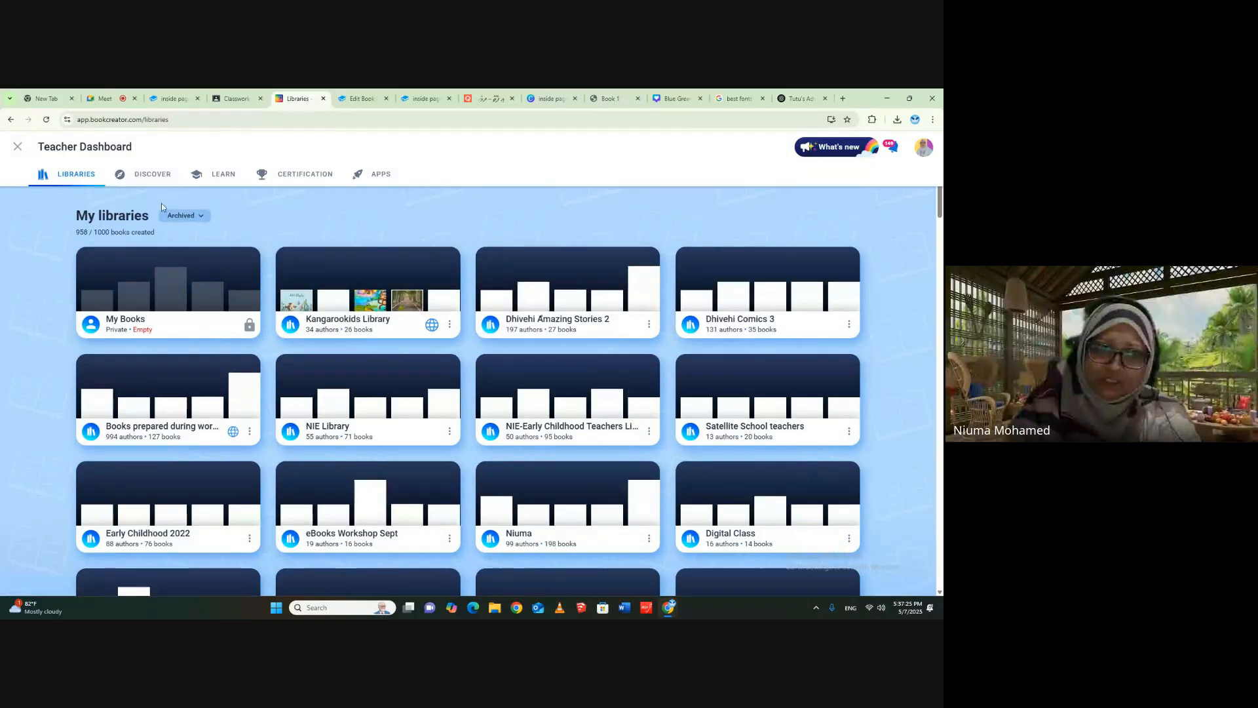
{"action": "scroll", "coordinate": [931, 406], "scroll_direction": "down", "scroll_amount": 3}
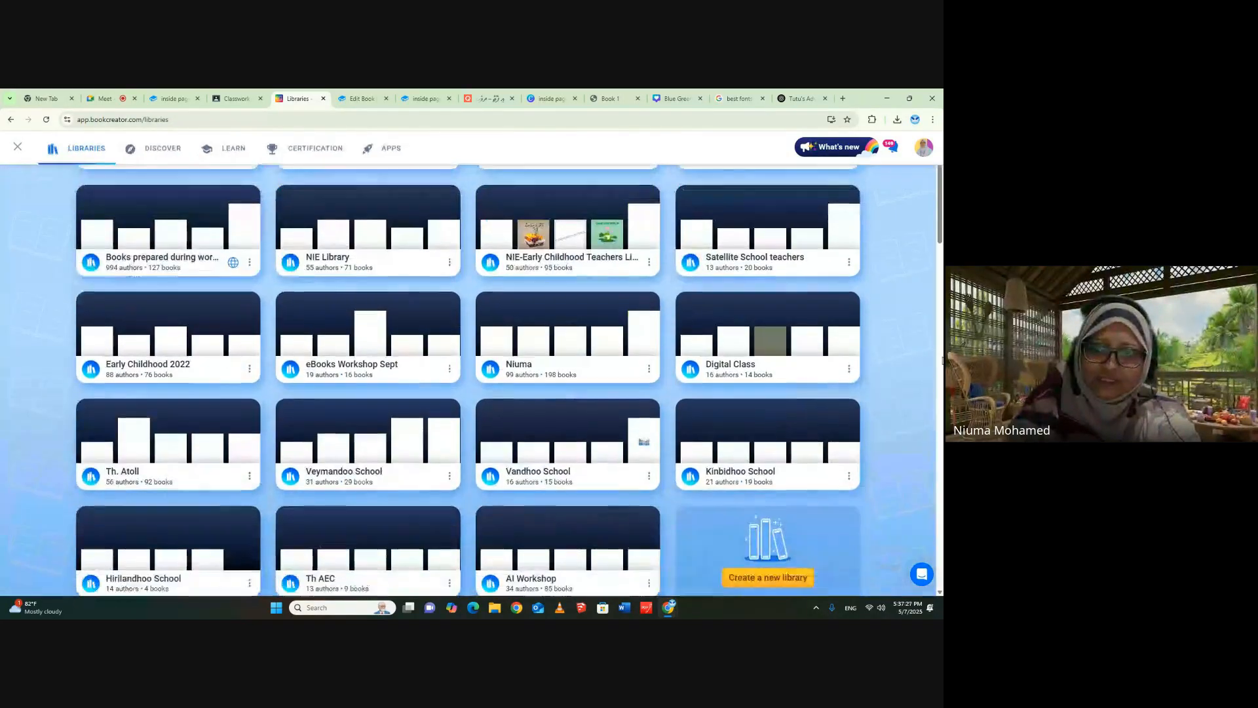
{"action": "scroll", "coordinate": [930, 301], "scroll_direction": "down", "scroll_amount": 7}
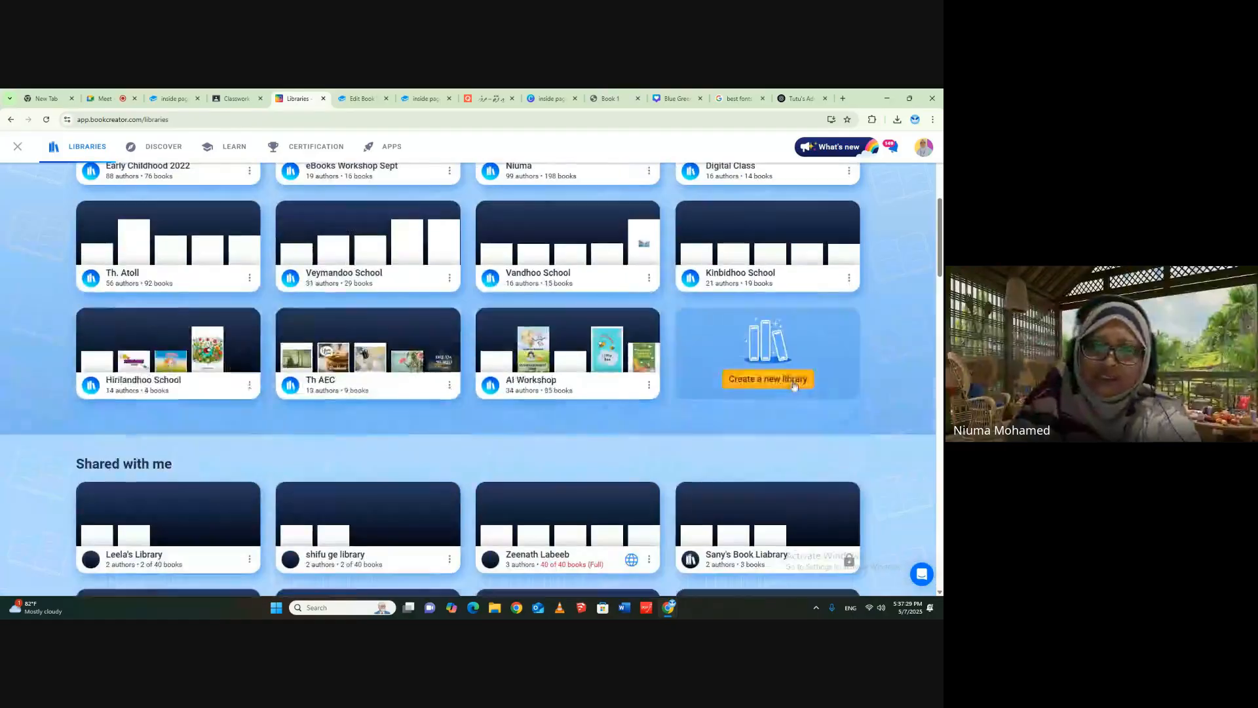
{"action": "scroll", "coordinate": [867, 195], "scroll_direction": "up", "scroll_amount": 2}
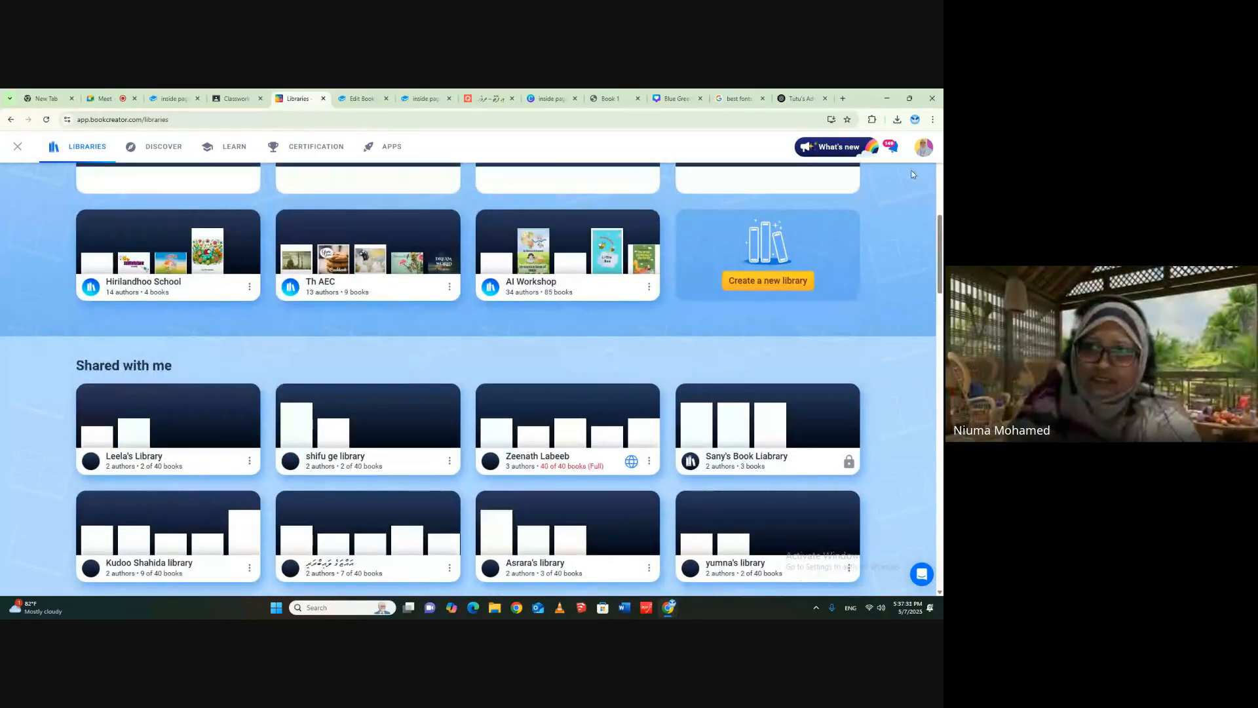
{"action": "left_click", "coordinate": [924, 148]}
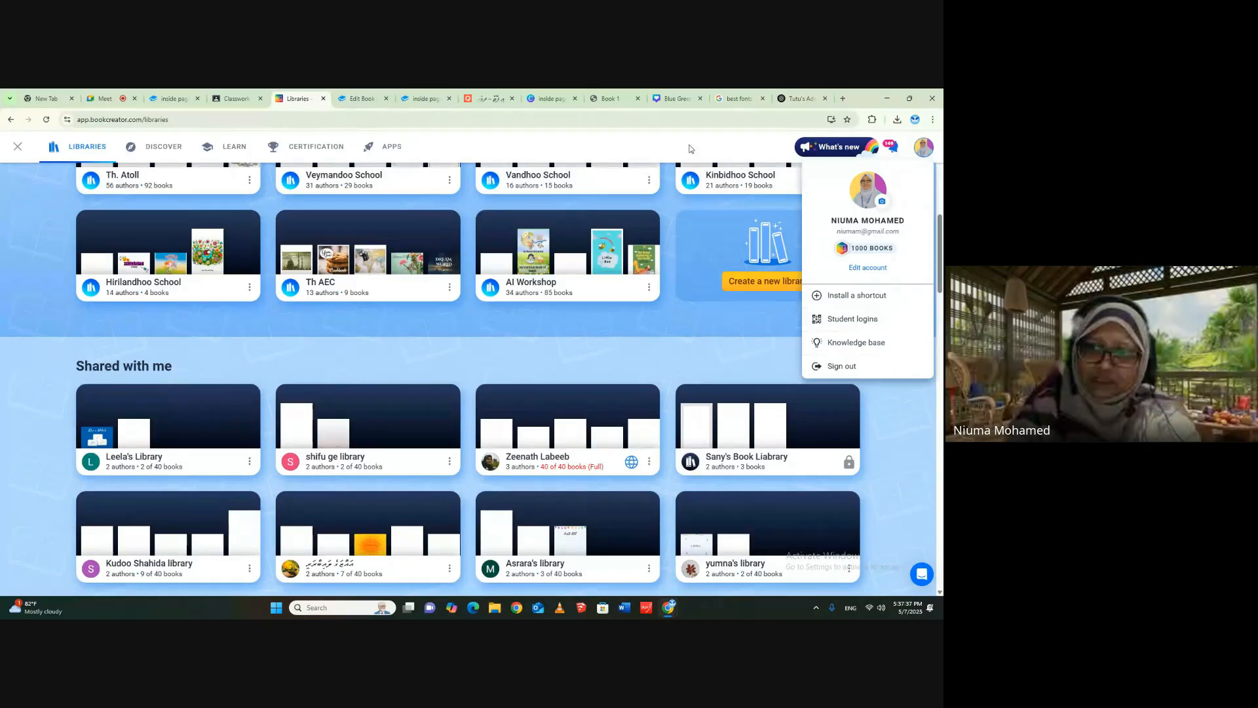
{"action": "left_click", "coordinate": [672, 178]}
{"action": "scroll", "coordinate": [589, 386], "scroll_direction": "down", "scroll_amount": 3}
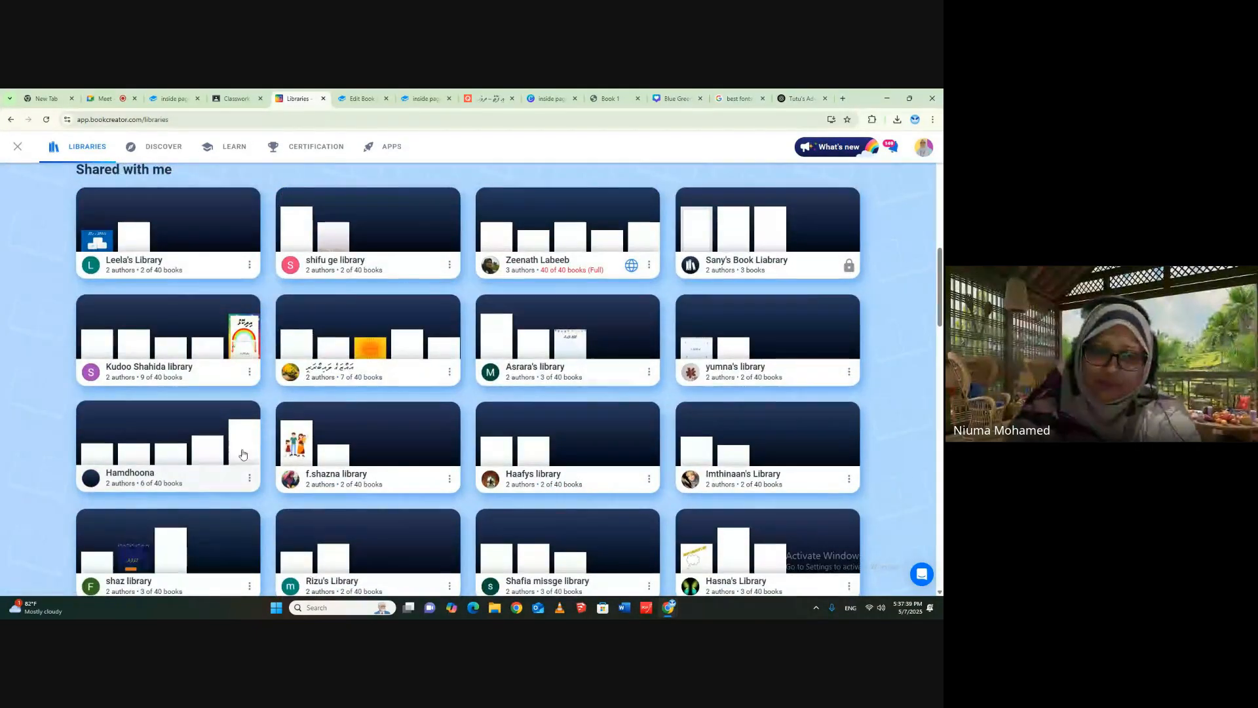
- Open the shared library marked 40 of 40 books and browse all its book covers in the grid layout
{"action": "scroll", "coordinate": [580, 337], "scroll_direction": "down", "scroll_amount": 3}
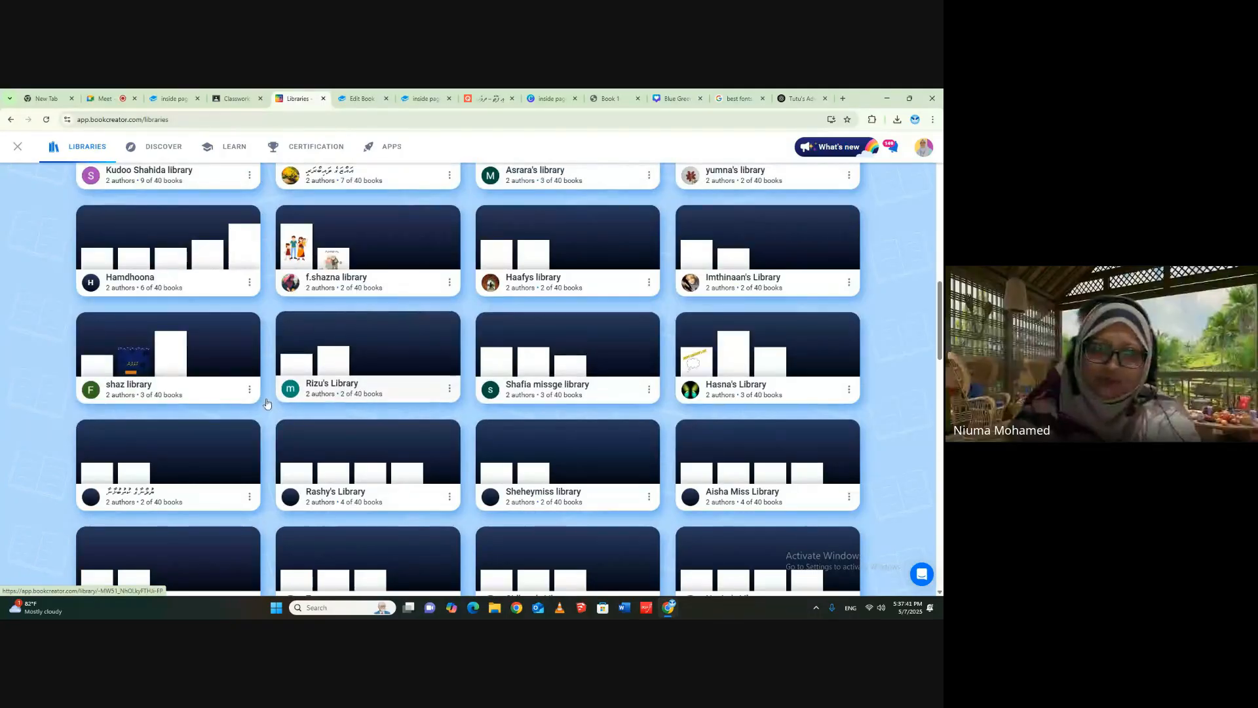
{"action": "scroll", "coordinate": [701, 390], "scroll_direction": "up", "scroll_amount": 5}
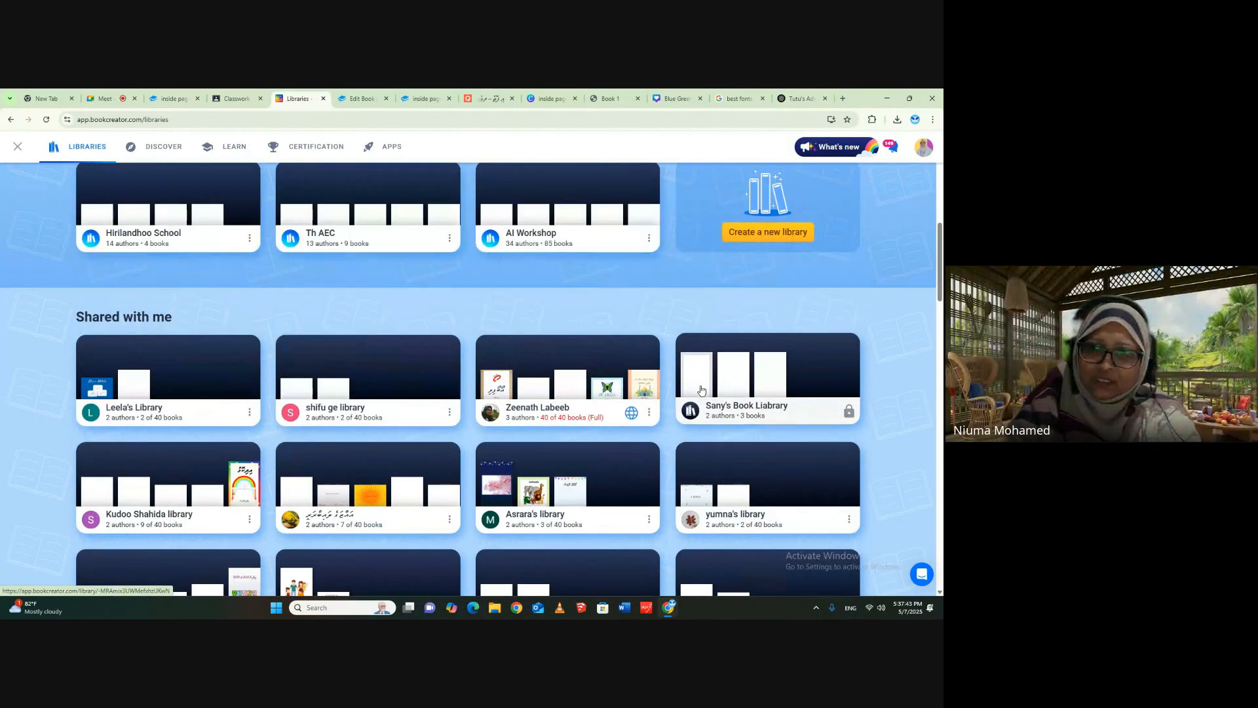
{"action": "left_click", "coordinate": [603, 358]}
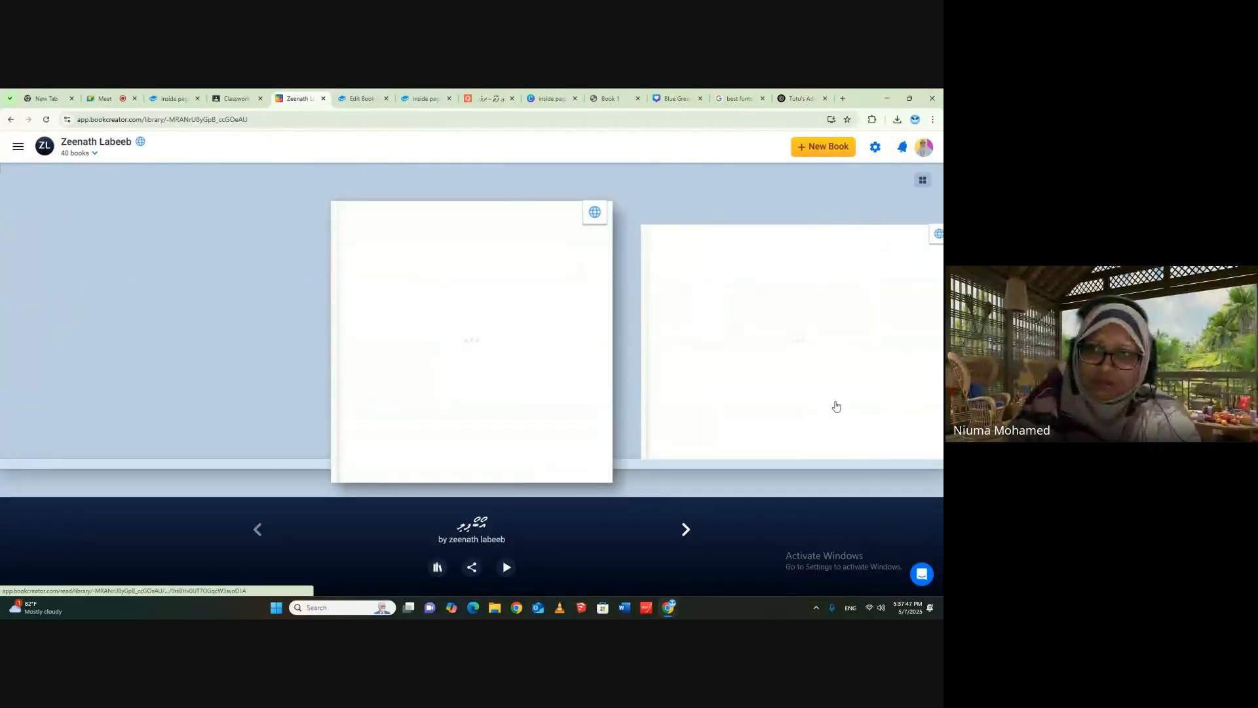
{"action": "left_click", "coordinate": [922, 179]}
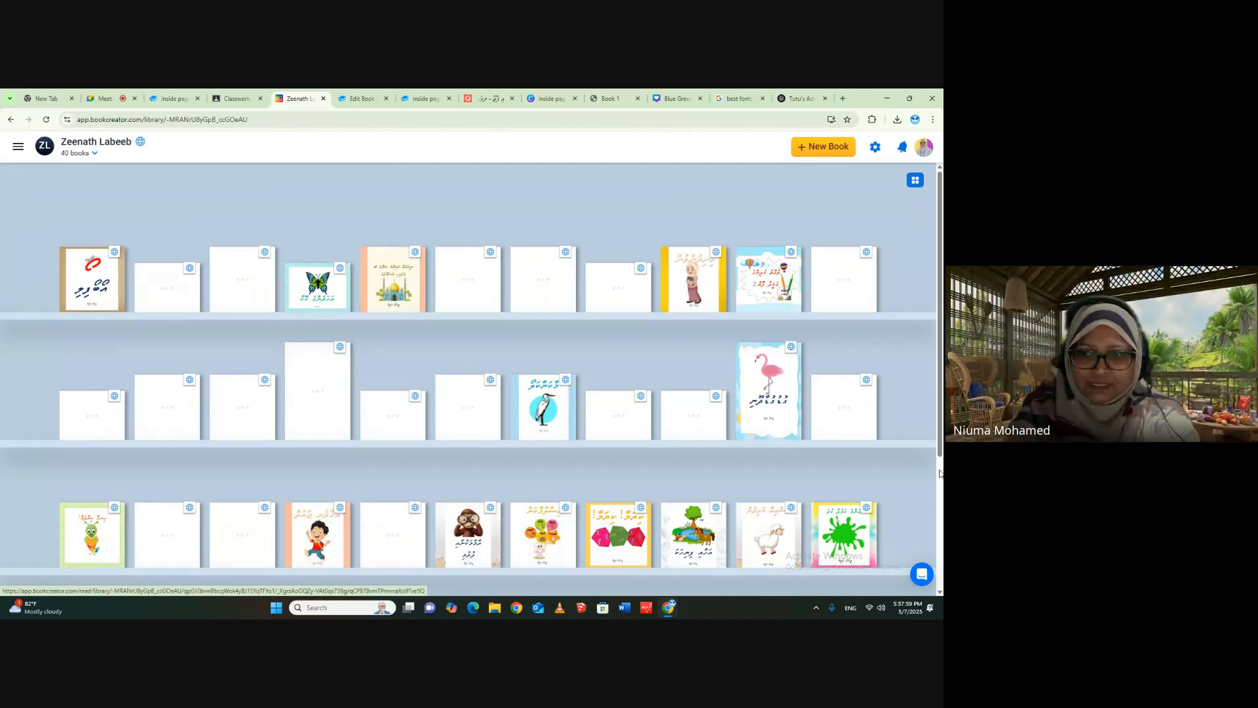
{"action": "left_click_drag", "start_coordinate": [938, 234], "coordinate": [937, 332]}
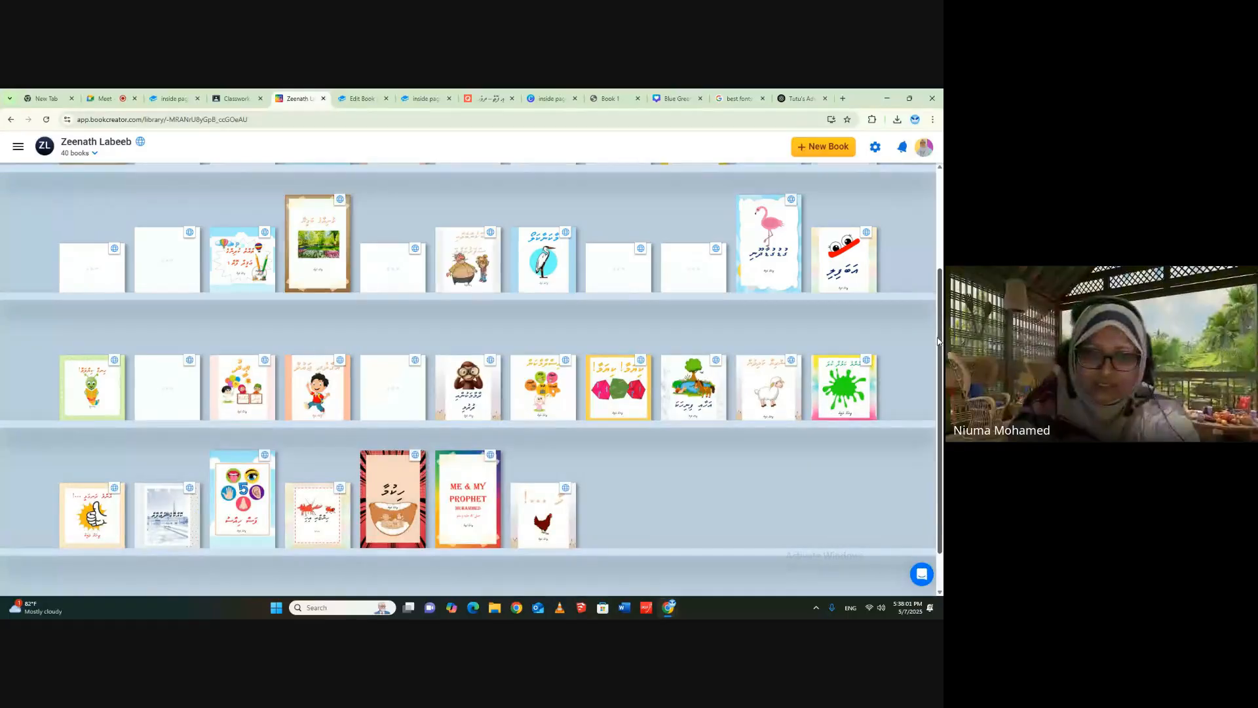
{"action": "scroll", "coordinate": [933, 321], "scroll_direction": "up", "scroll_amount": 3}
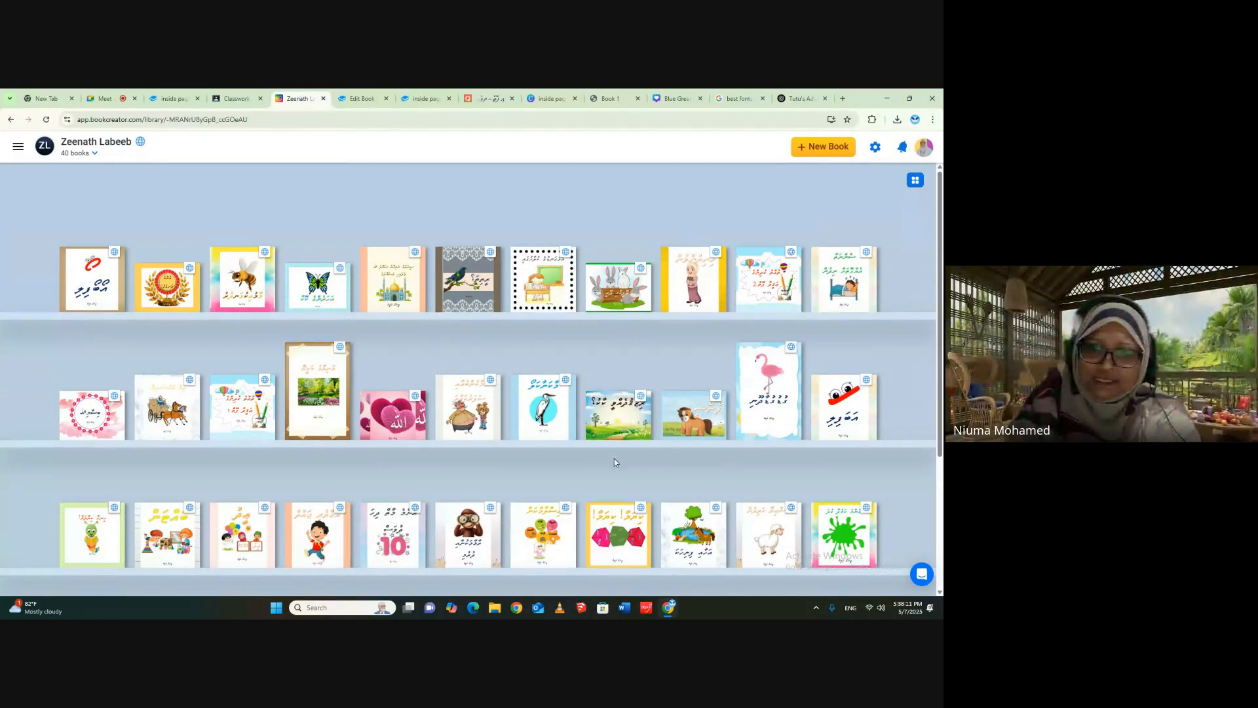
- Open the heron story book in reading view, set it to right-to-left pages and go back to its cover
{"action": "left_click", "coordinate": [545, 429]}
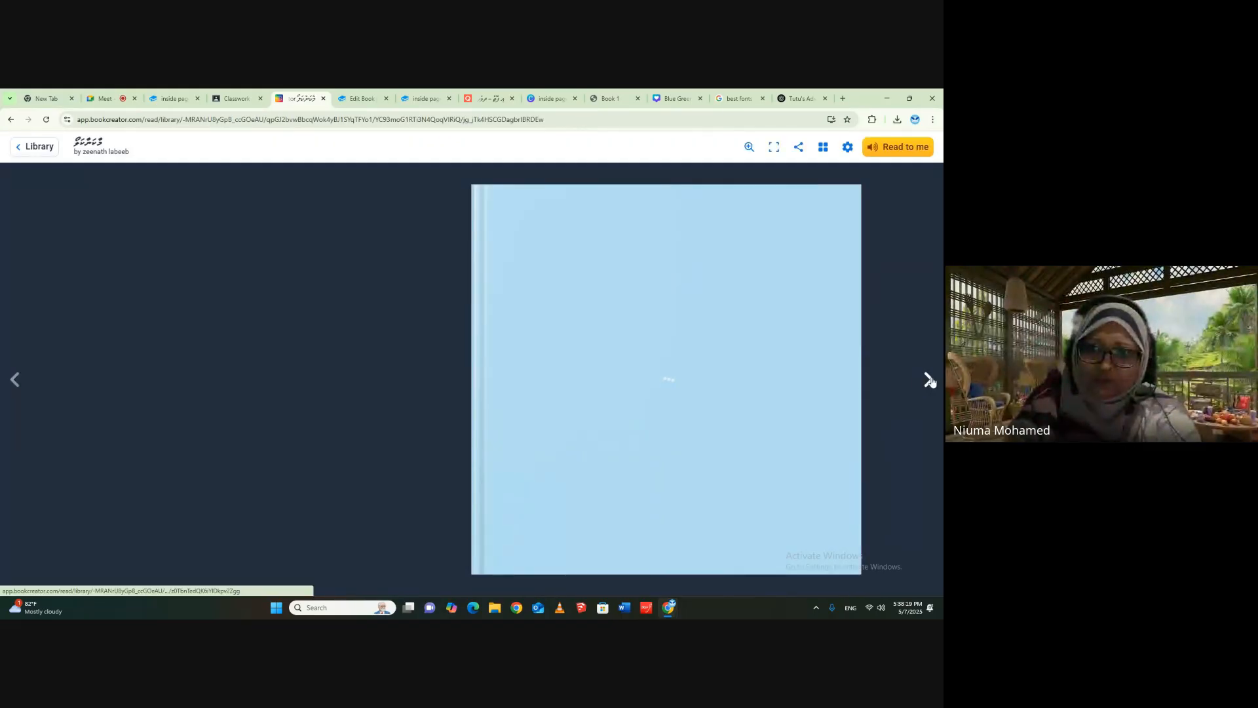
{"action": "left_click", "coordinate": [929, 380]}
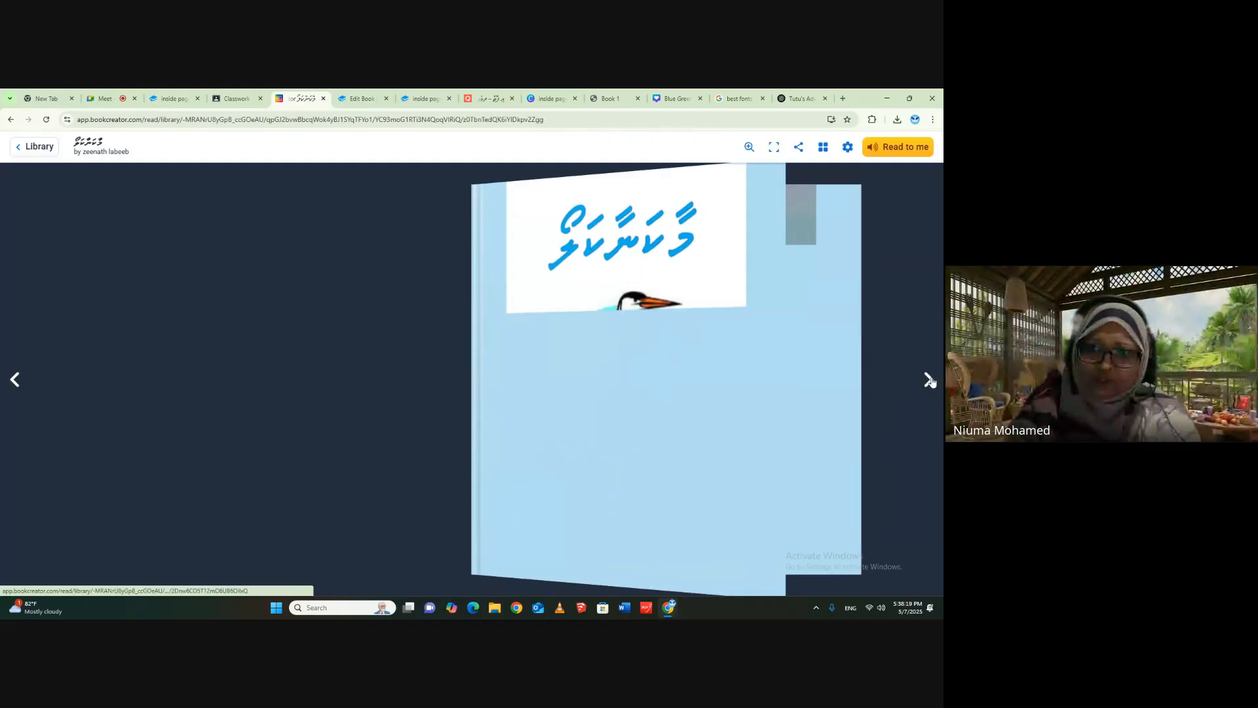
{"action": "left_click", "coordinate": [847, 146]}
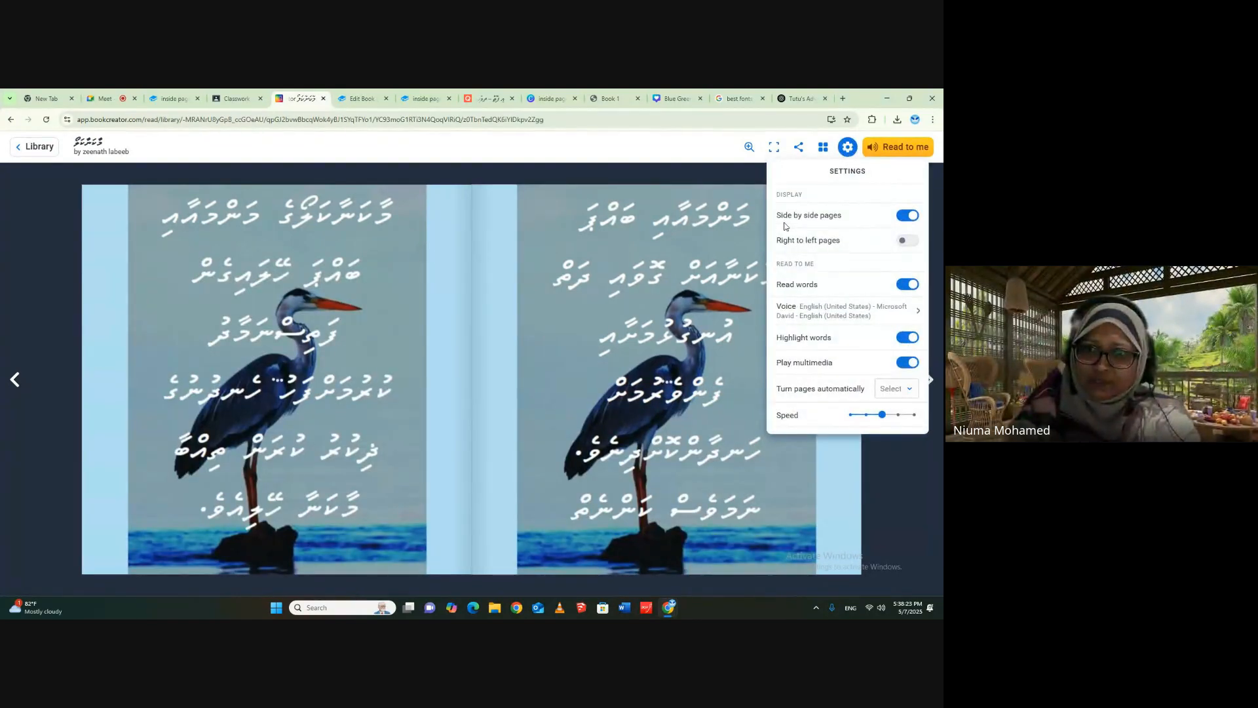
{"action": "left_click", "coordinate": [908, 242]}
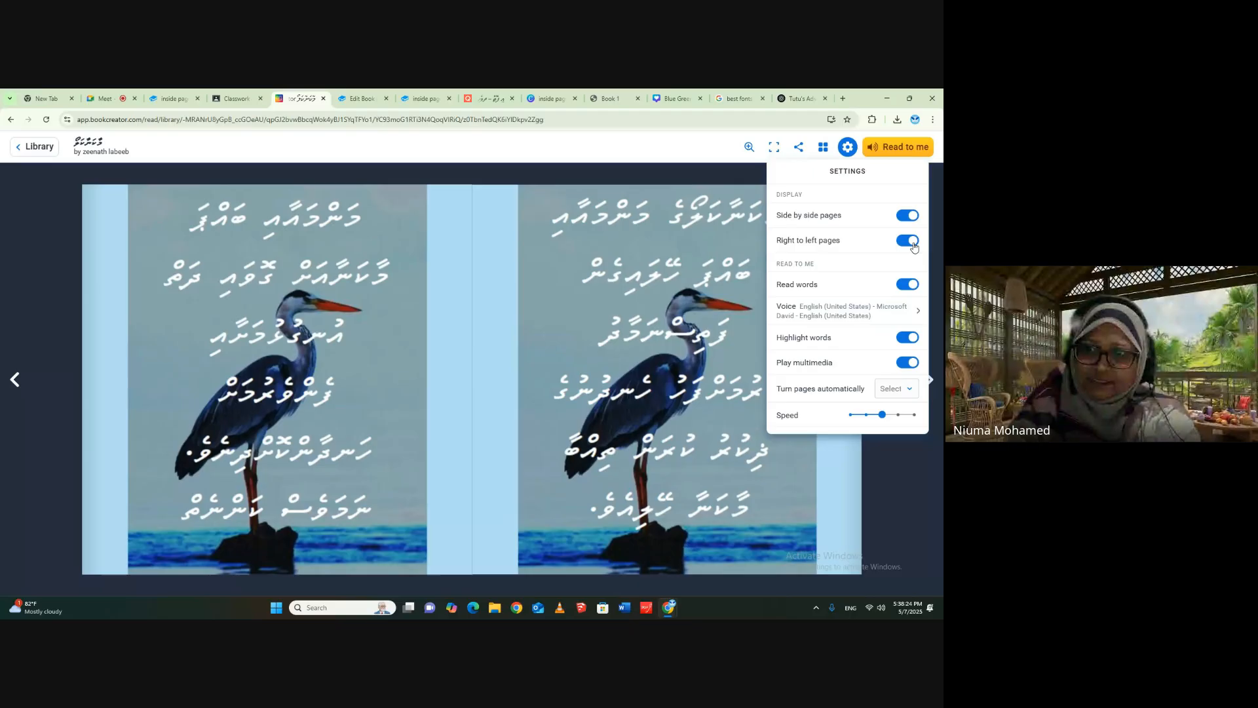
{"action": "left_click", "coordinate": [930, 501]}
{"action": "left_click", "coordinate": [930, 386]}
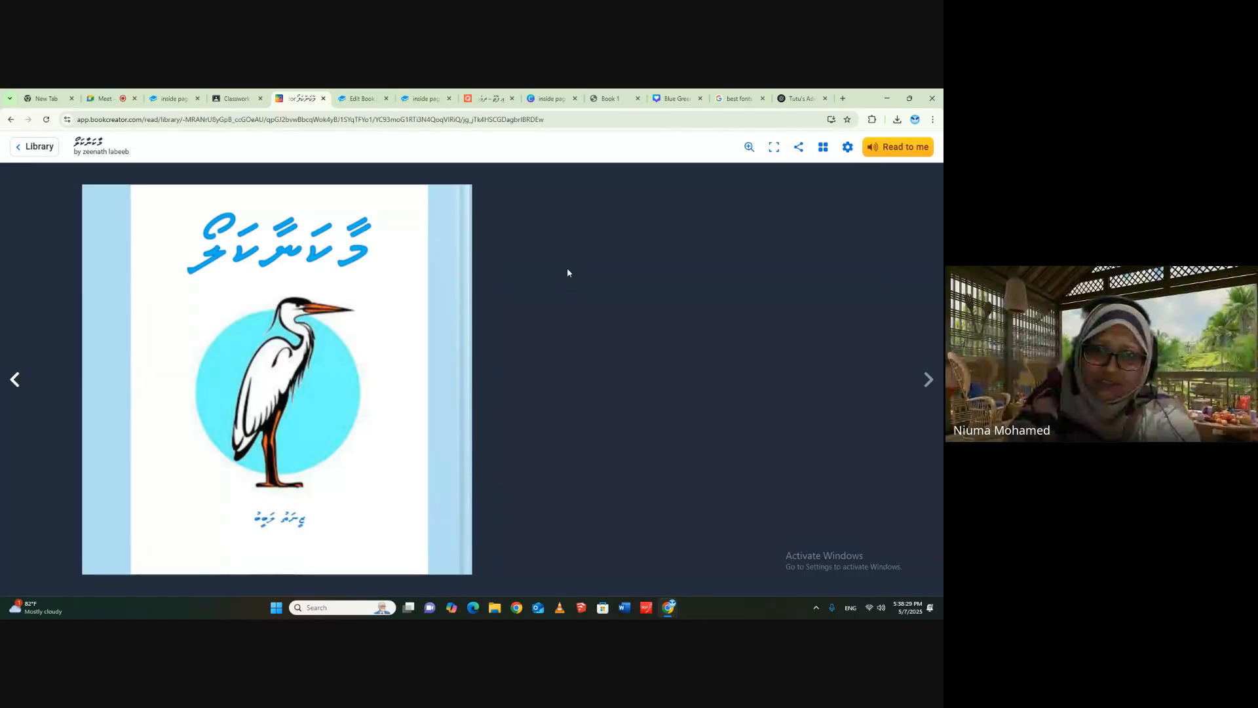
- Return to the teacher dashboard's own libraries and open the AI Workshop library
{"action": "left_click", "coordinate": [33, 150]}
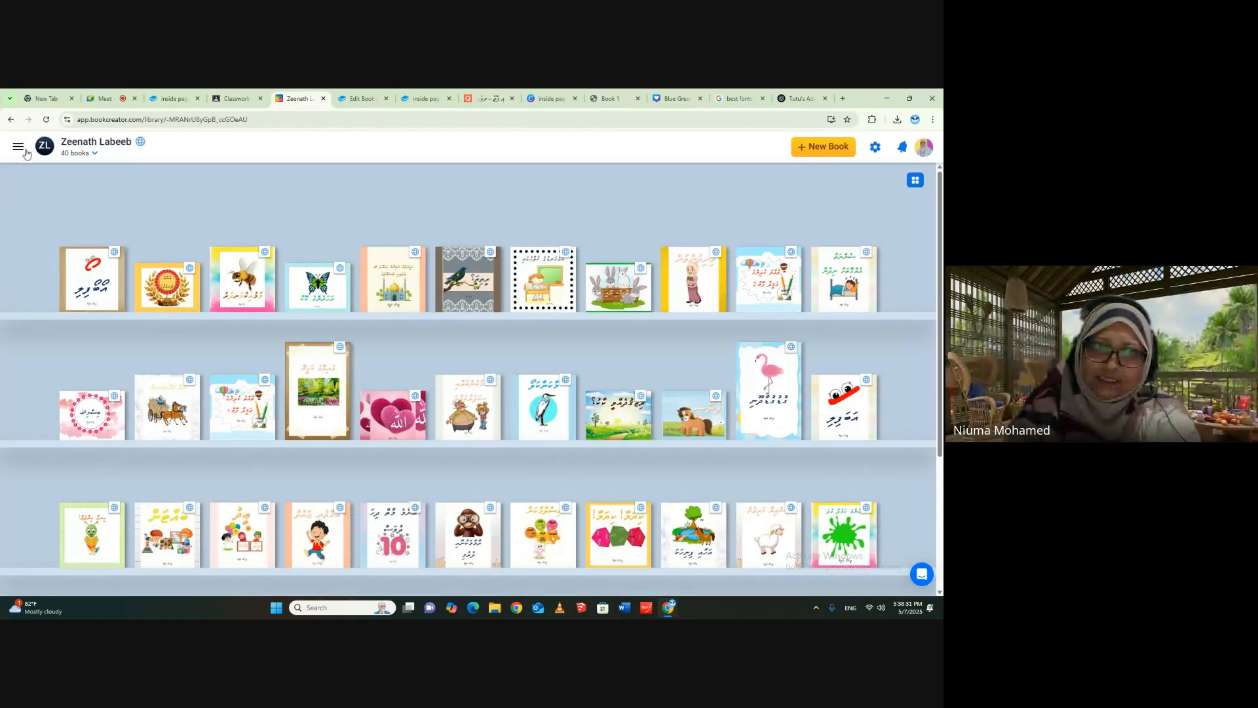
{"action": "left_click", "coordinate": [13, 148]}
{"action": "scroll", "coordinate": [9, 153], "scroll_direction": "down", "scroll_amount": 5}
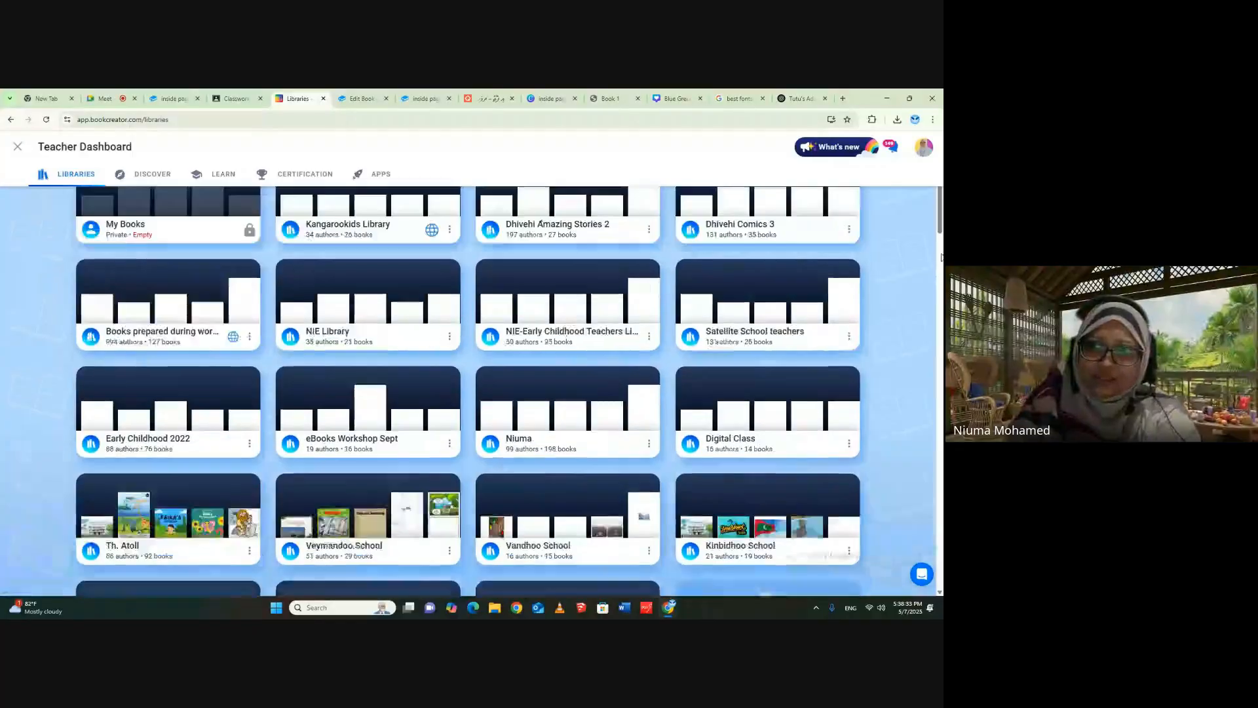
{"action": "scroll", "coordinate": [832, 483], "scroll_direction": "down", "scroll_amount": 1}
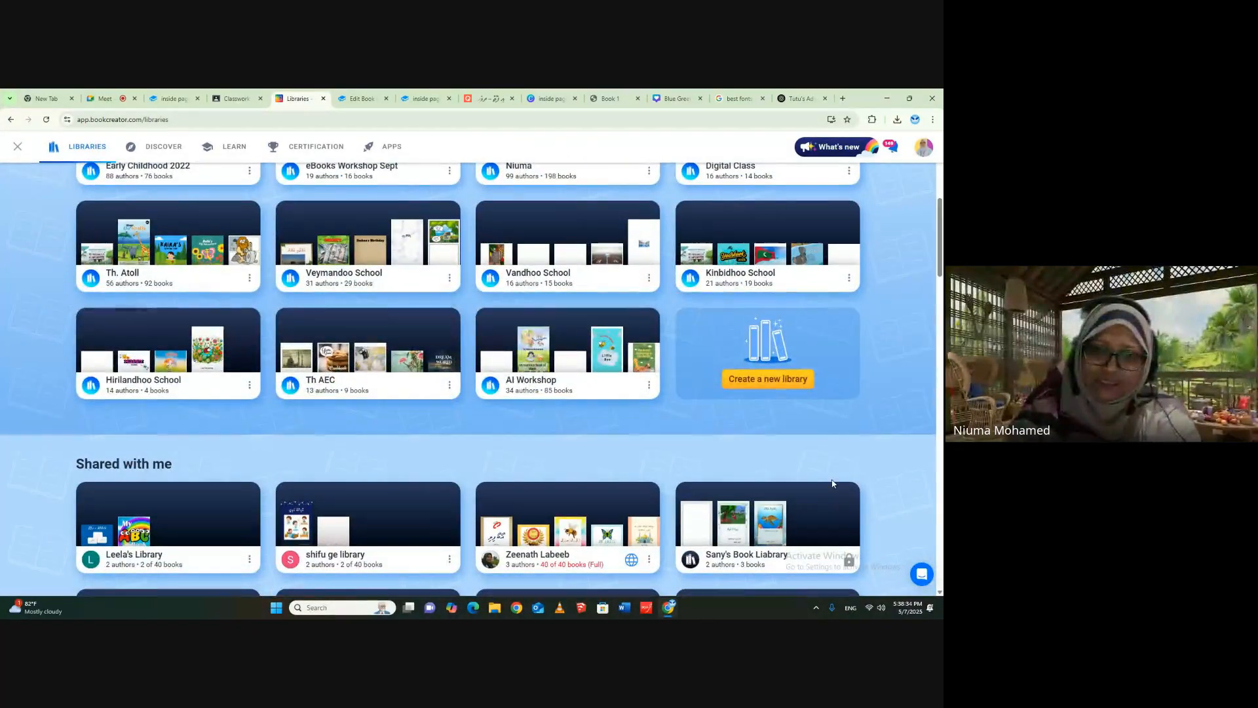
{"action": "left_click", "coordinate": [626, 320]}
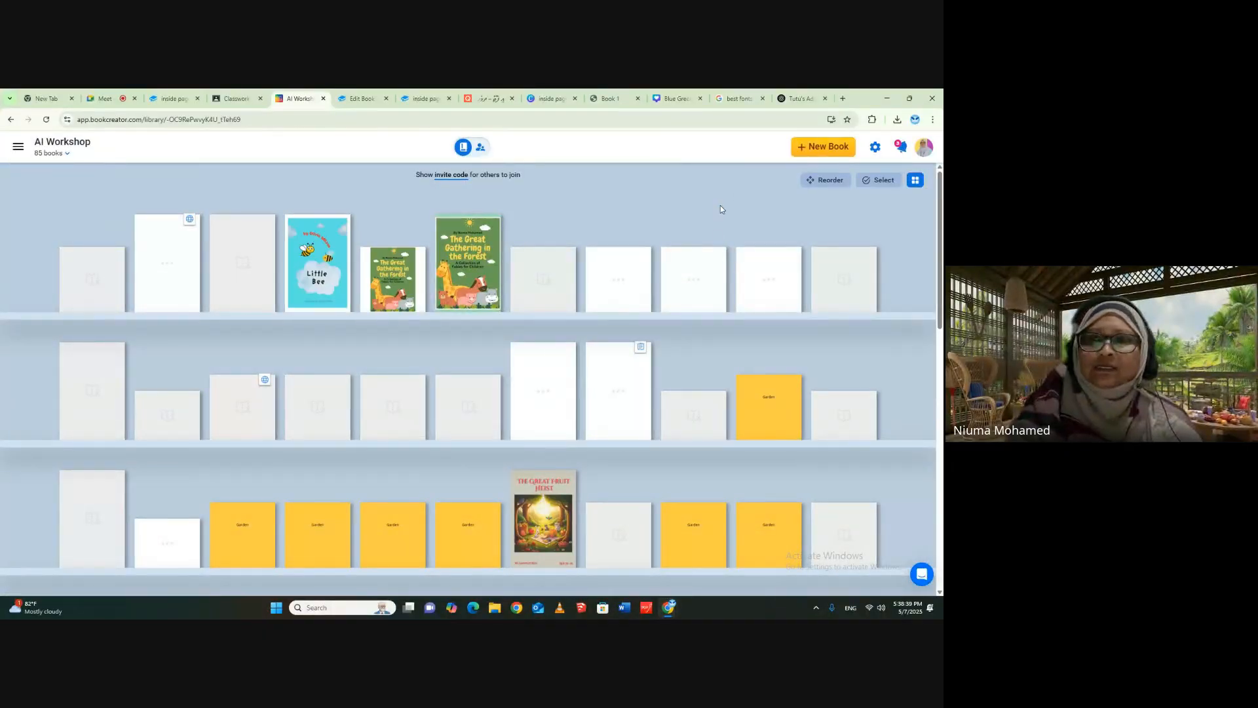
- Go back to the teacher dashboard and open the own library that holds 198 books
{"action": "left_click", "coordinate": [18, 146]}
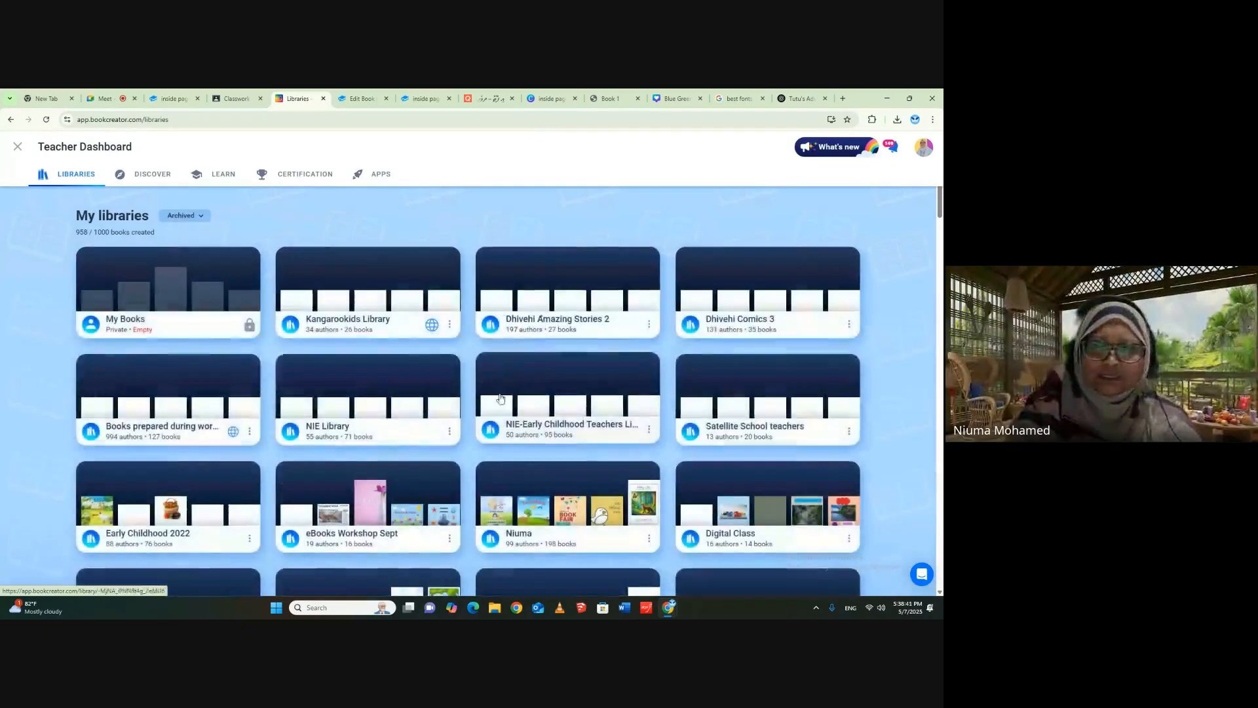
{"action": "scroll", "coordinate": [706, 418], "scroll_direction": "down", "scroll_amount": 2}
{"action": "scroll", "coordinate": [706, 418], "scroll_direction": "down", "scroll_amount": 5}
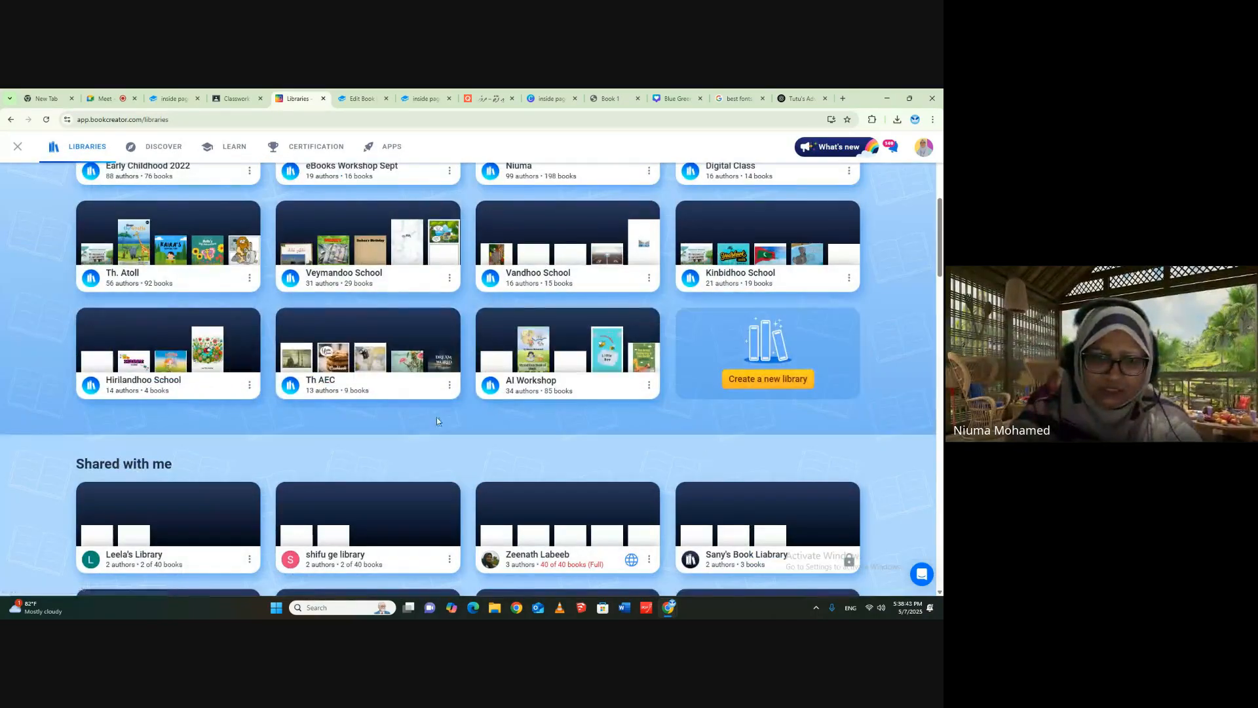
{"action": "scroll", "coordinate": [587, 378], "scroll_direction": "up", "scroll_amount": 2}
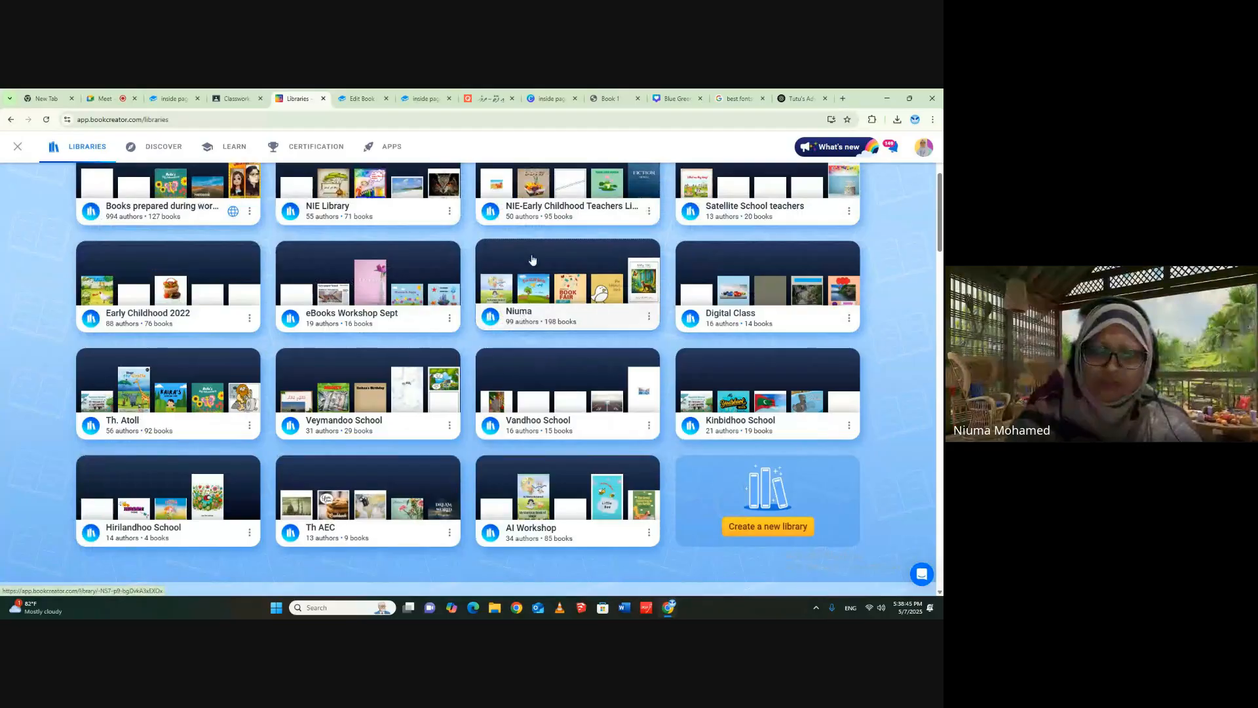
{"action": "left_click", "coordinate": [532, 256]}
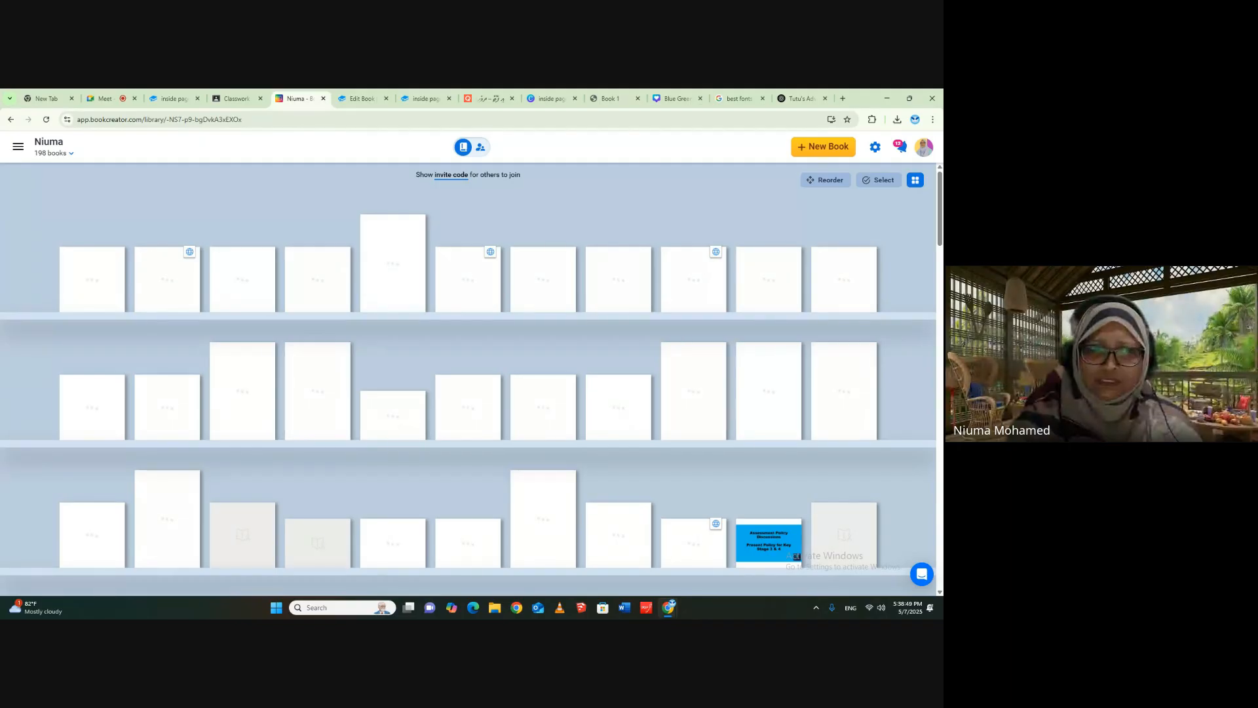
- Start a new book in this library by importing the PDF inside pages Book 1 (1) from Downloads
{"action": "left_click", "coordinate": [797, 149]}
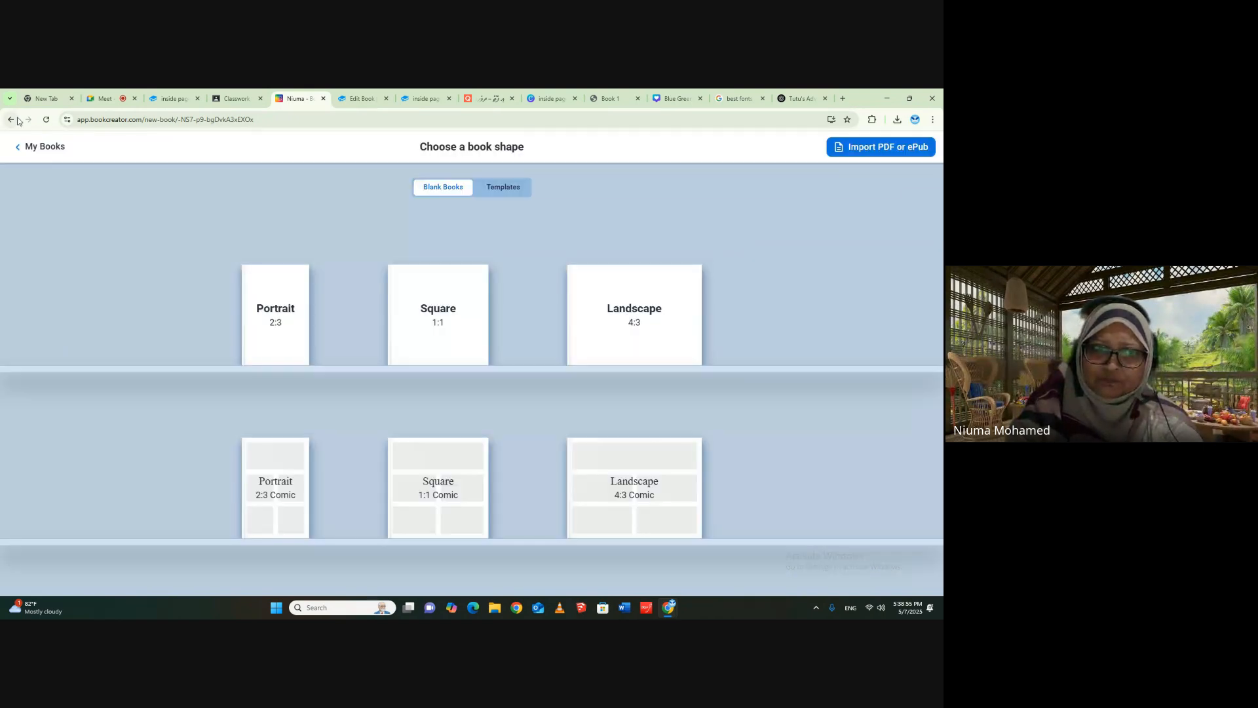
{"action": "left_click", "coordinate": [838, 152]}
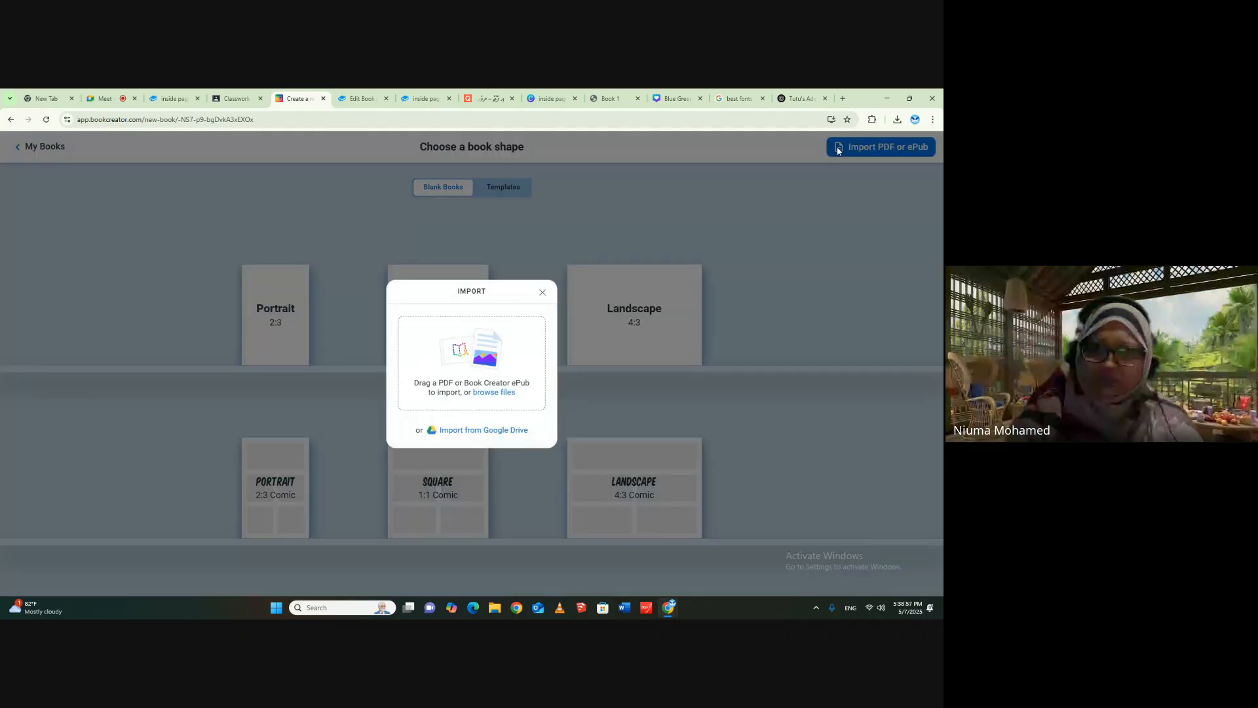
{"action": "left_click", "coordinate": [492, 391]}
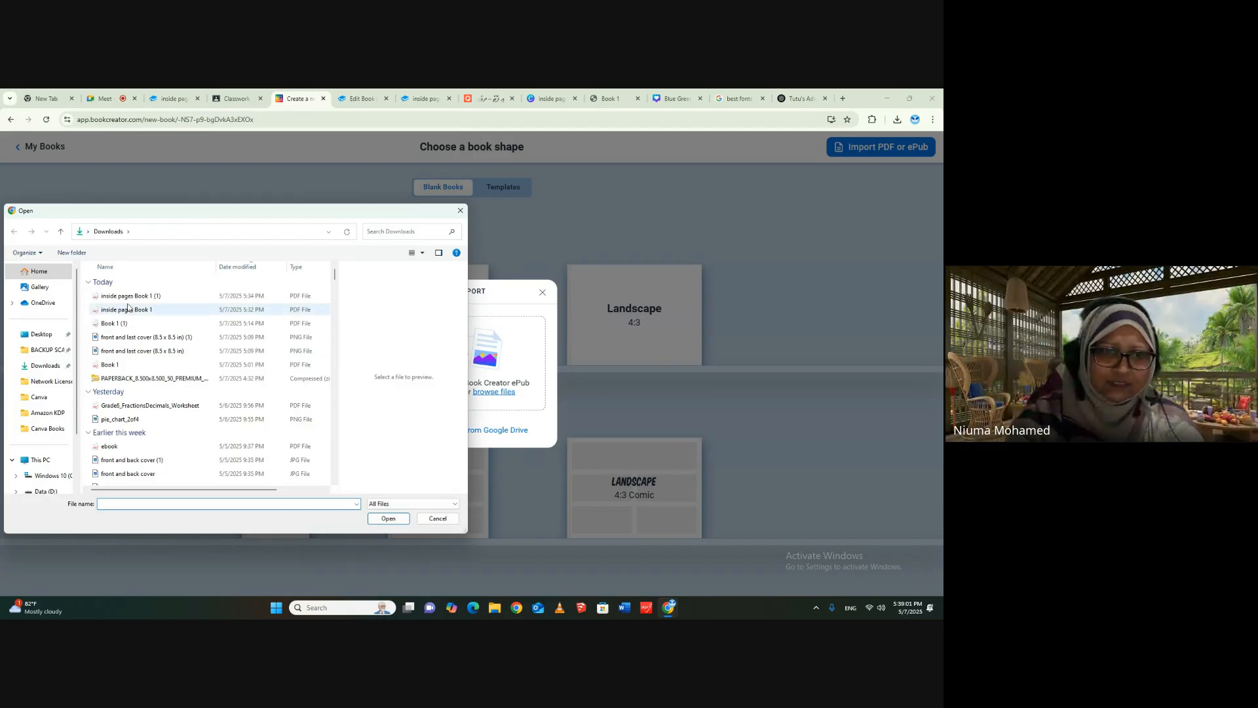
{"action": "left_click", "coordinate": [185, 296]}
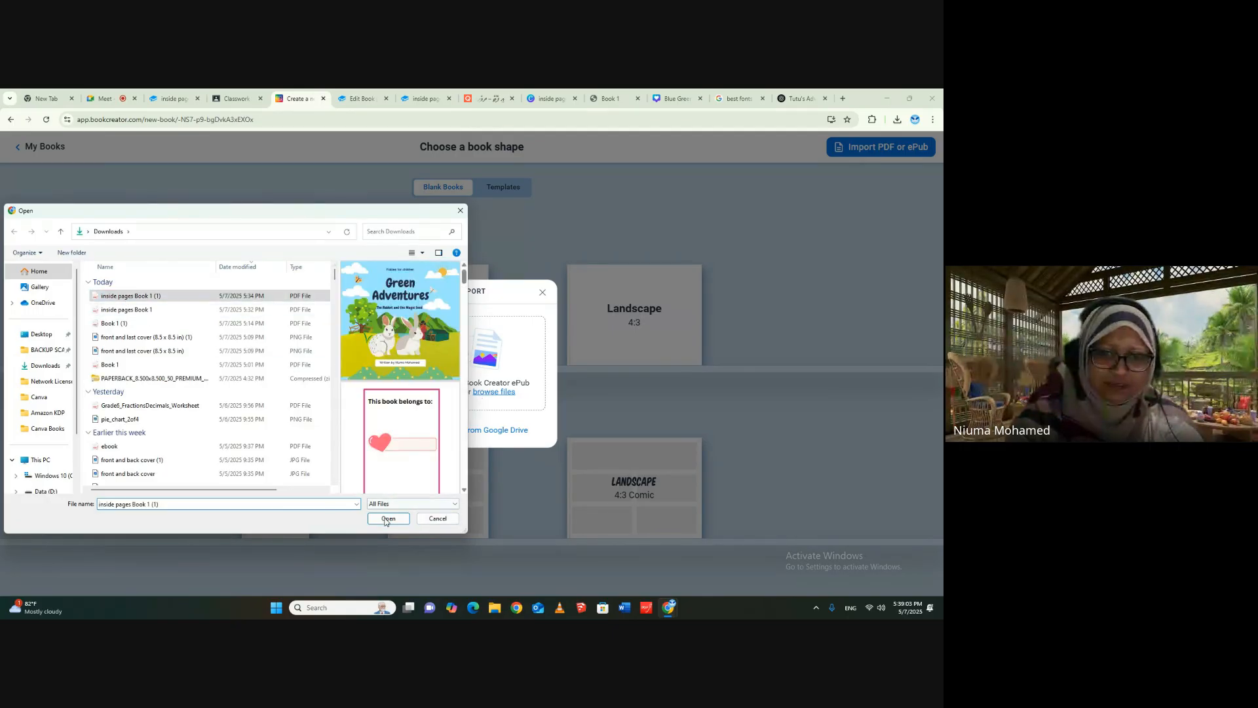
{"action": "left_click", "coordinate": [388, 518]}
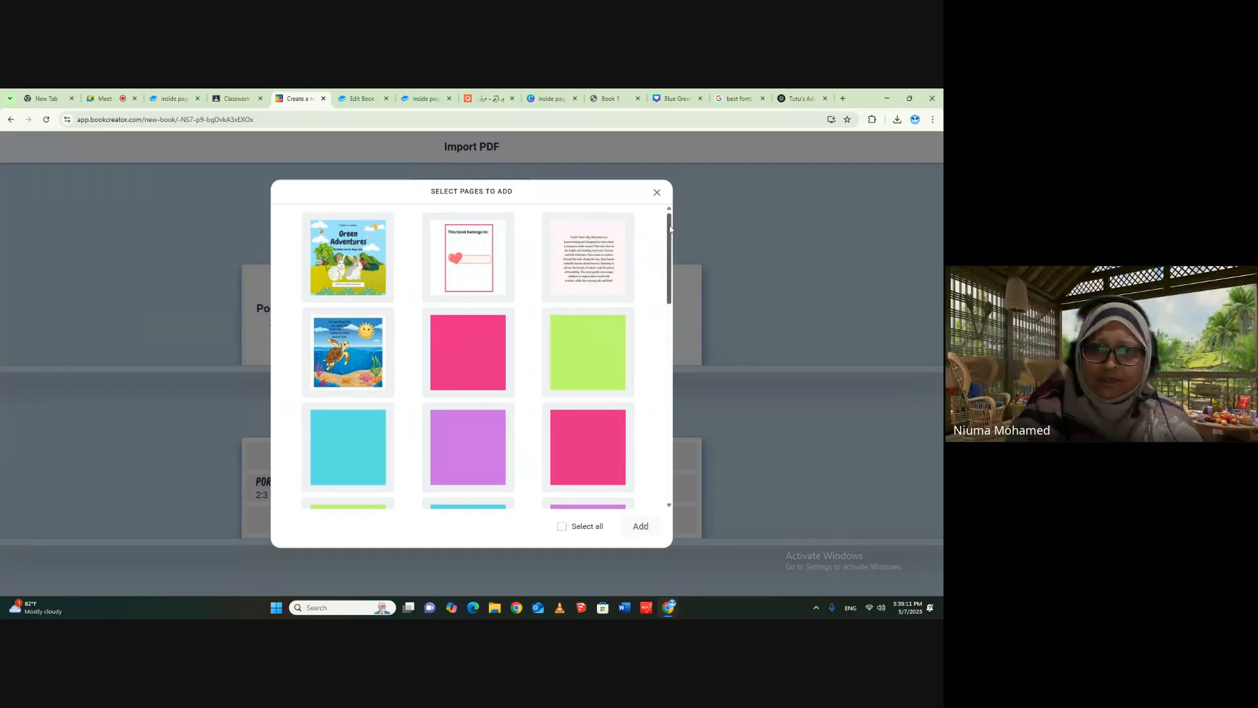
- Add all pages of the imported PDF to the new book and choose the Square 1:1 book shape
{"action": "left_click_drag", "start_coordinate": [668, 236], "coordinate": [668, 434]}
{"action": "left_click", "coordinate": [565, 527]}
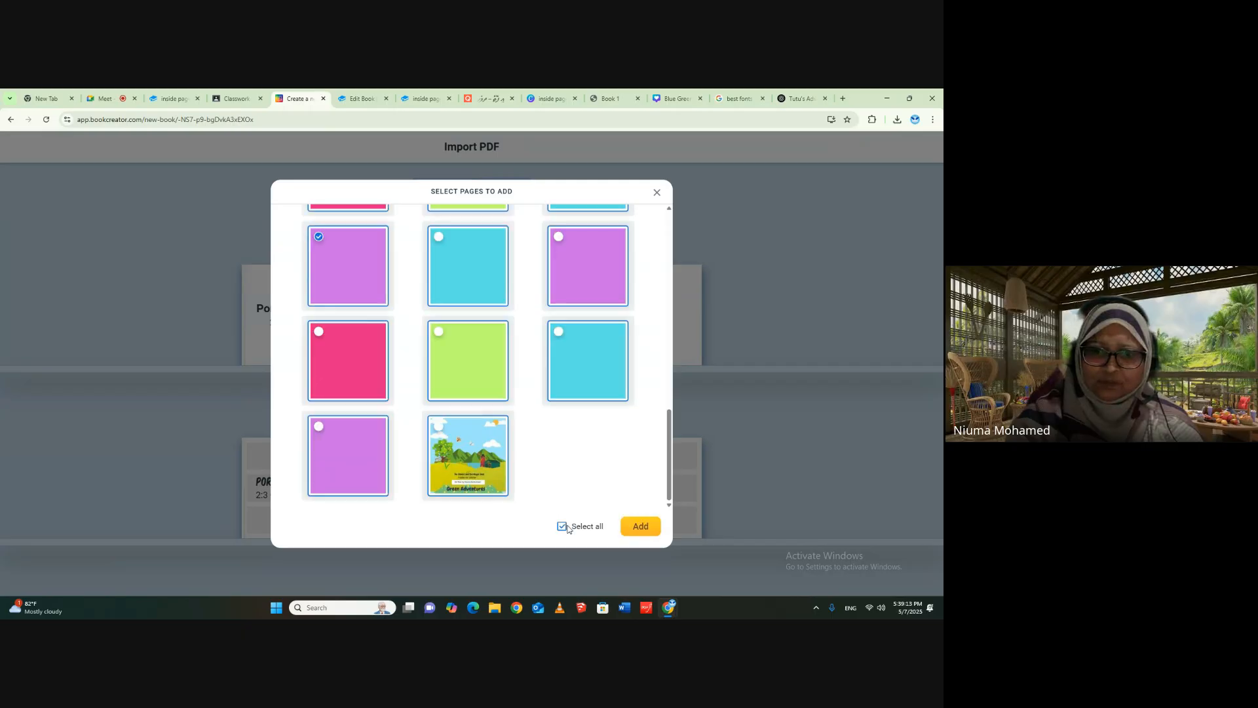
{"action": "left_click", "coordinate": [645, 528]}
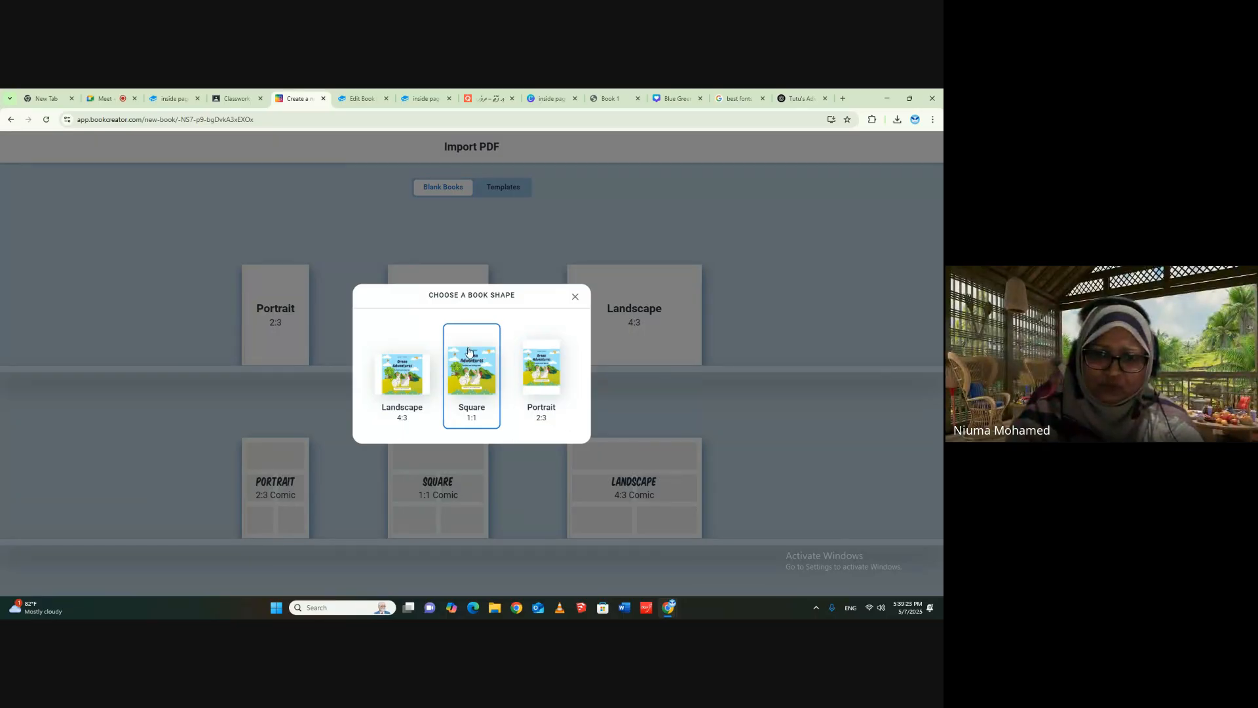
{"action": "left_click", "coordinate": [469, 368]}
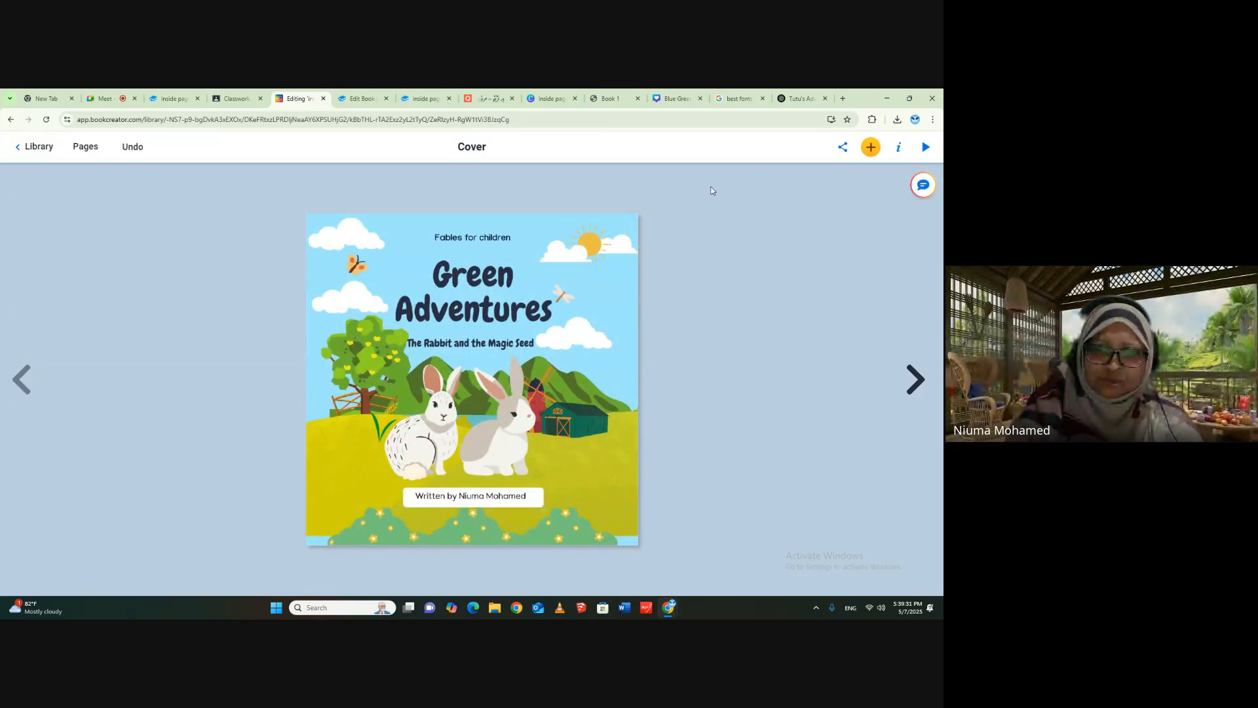
- Return to the library, switch to the large single-book layout and open inside pages Book 1 (1) for reading
{"action": "left_click", "coordinate": [40, 148]}
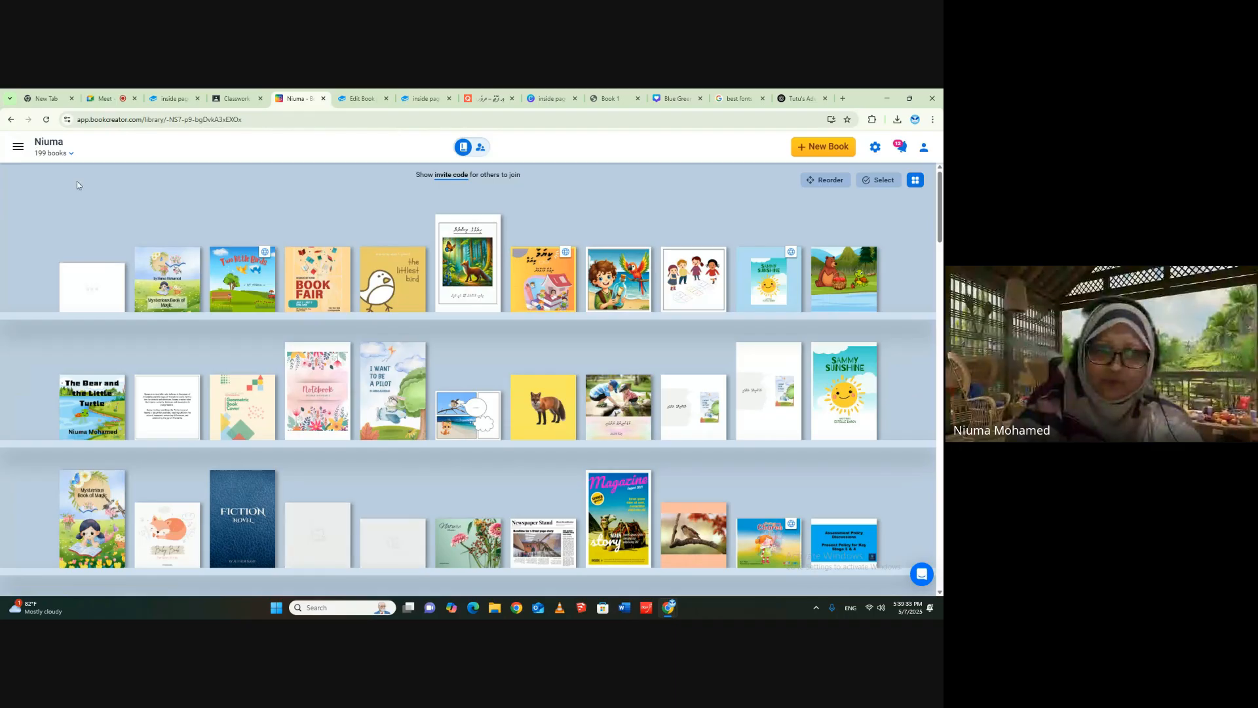
{"action": "mouse_move", "coordinate": [60, 272]}
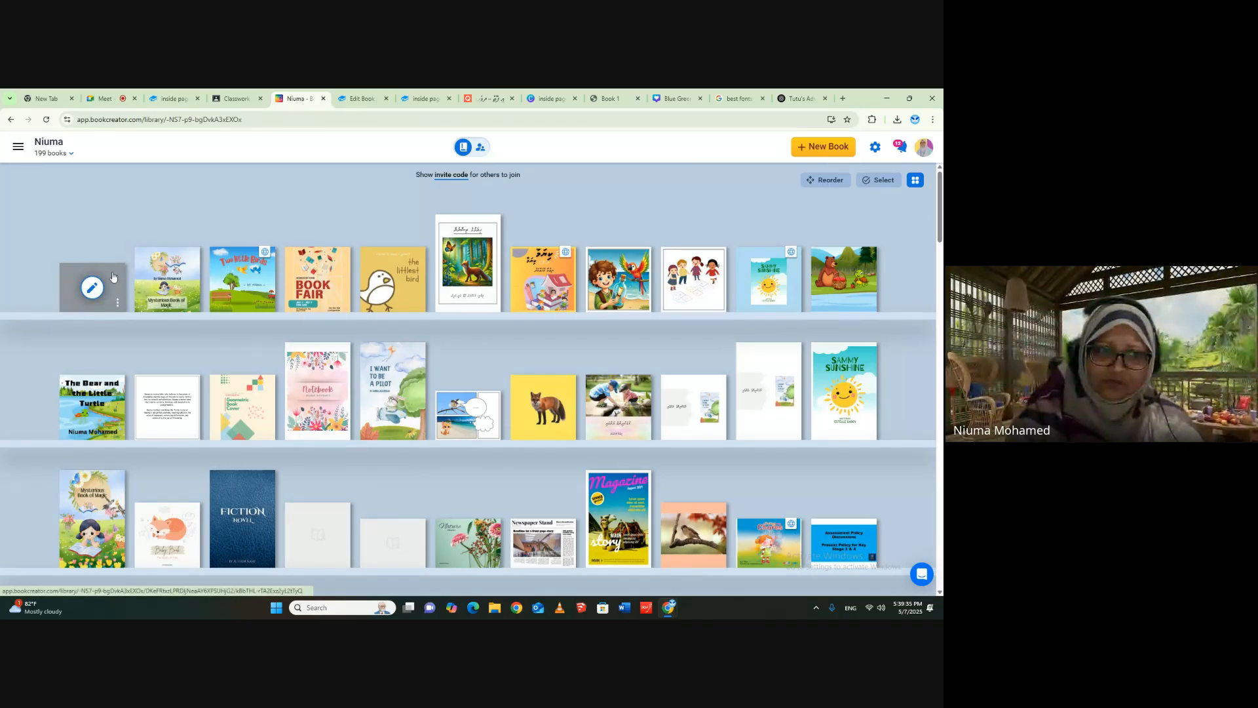
{"action": "left_click", "coordinate": [919, 181]}
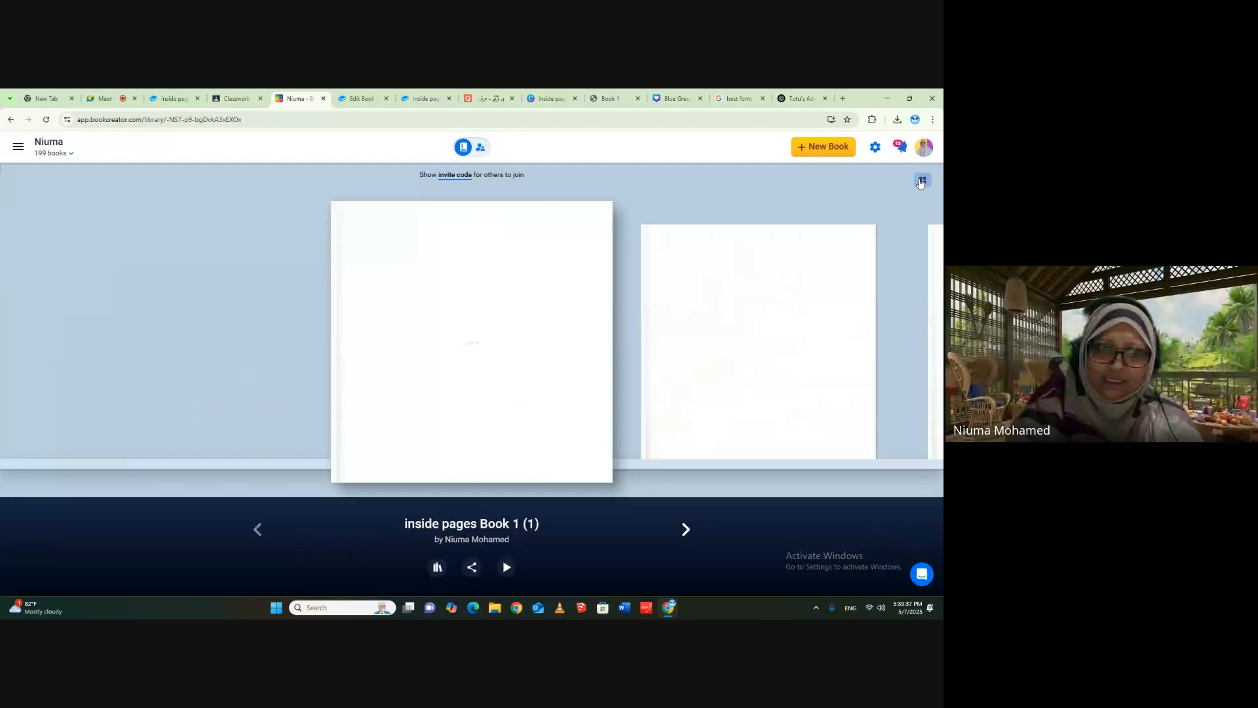
{"action": "left_click", "coordinate": [507, 568]}
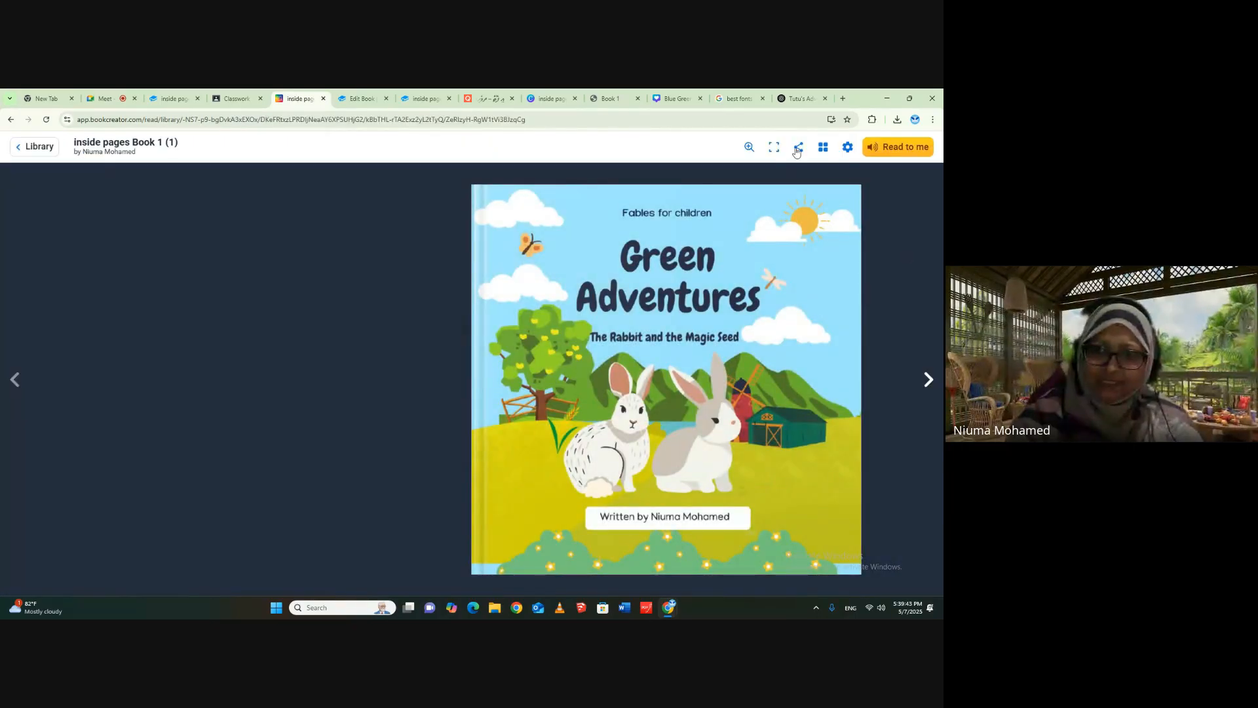
- Page forward through inside pages Book 1 (1) from the cover to the coloured blank pages
{"action": "left_click", "coordinate": [925, 383]}
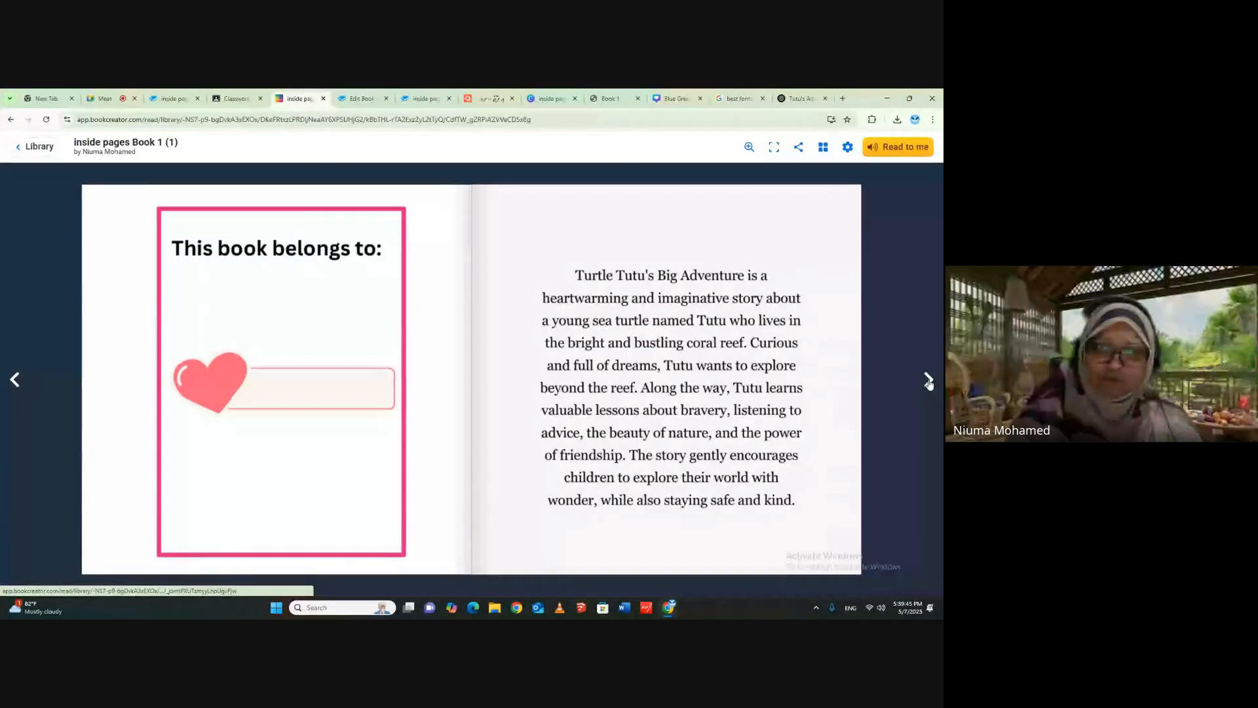
{"action": "left_click", "coordinate": [928, 382]}
{"action": "left_click", "coordinate": [928, 382]}
{"action": "left_click", "coordinate": [928, 383]}
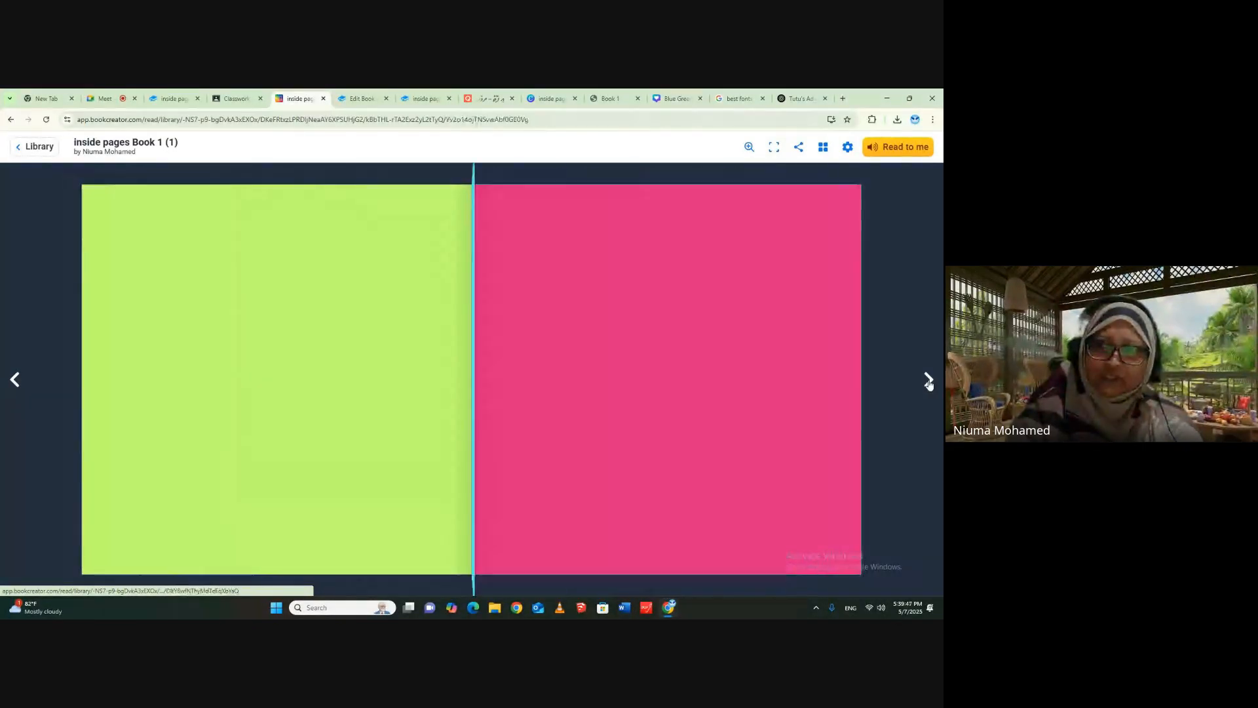
{"action": "left_click", "coordinate": [928, 382]}
- View the book in full screen, page back to the Green Adventures cover, and exit full screen
{"action": "left_click", "coordinate": [773, 147]}
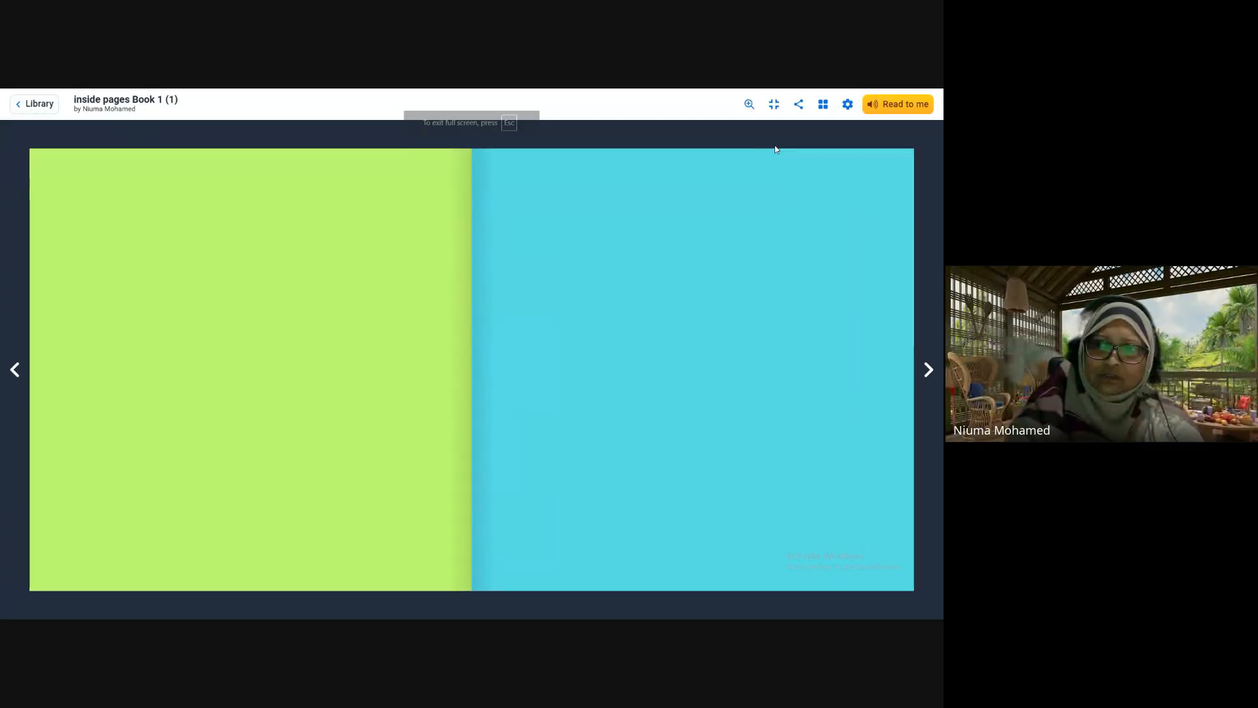
{"action": "left_click", "coordinate": [13, 373]}
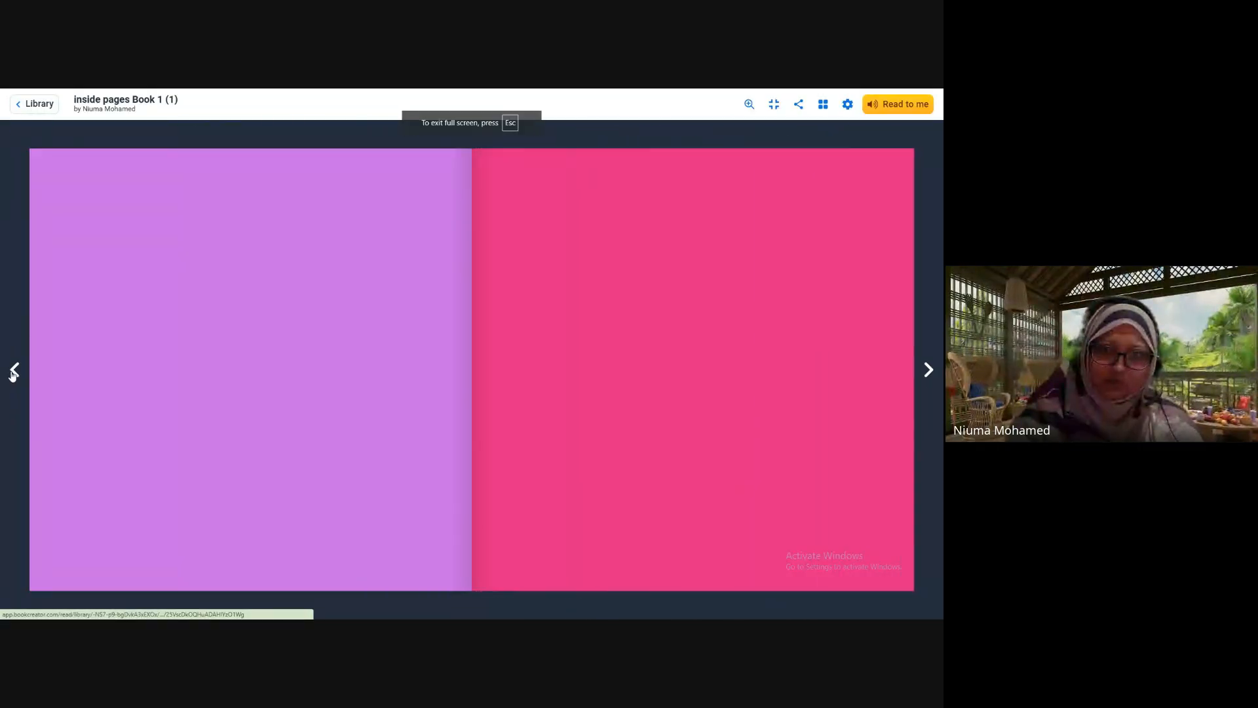
{"action": "left_click", "coordinate": [13, 373]}
{"action": "left_click", "coordinate": [13, 373]}
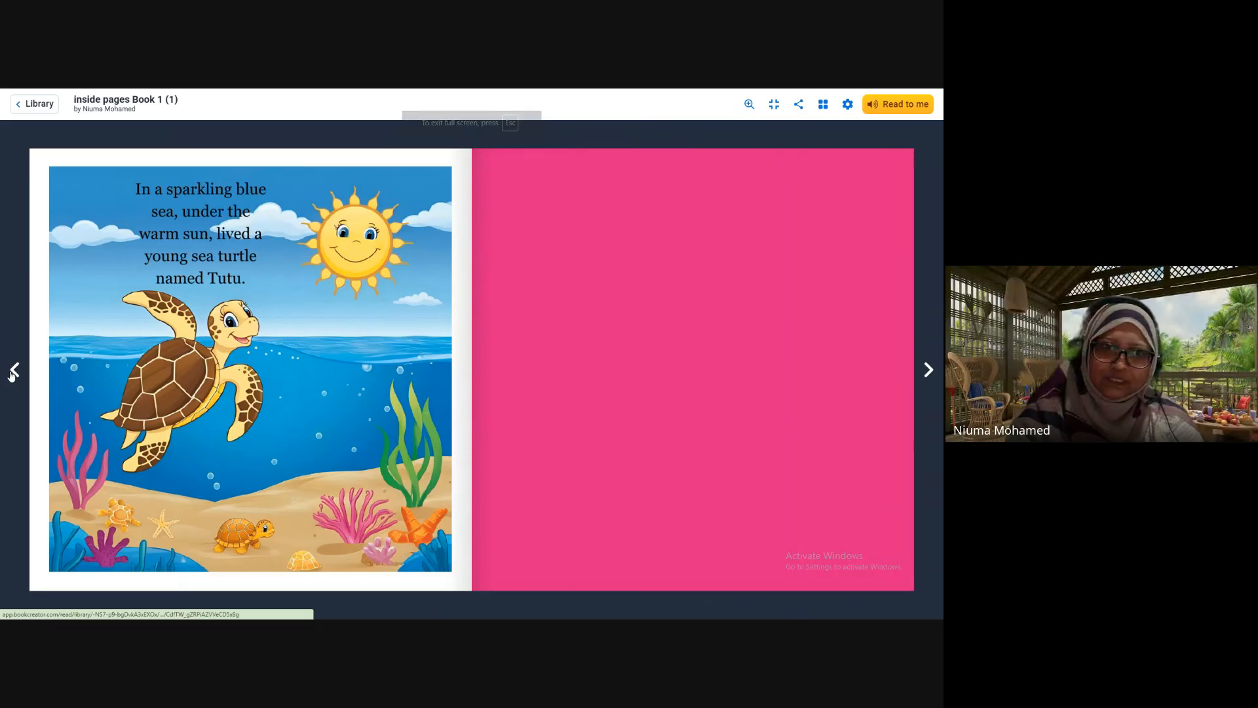
{"action": "left_click", "coordinate": [13, 372]}
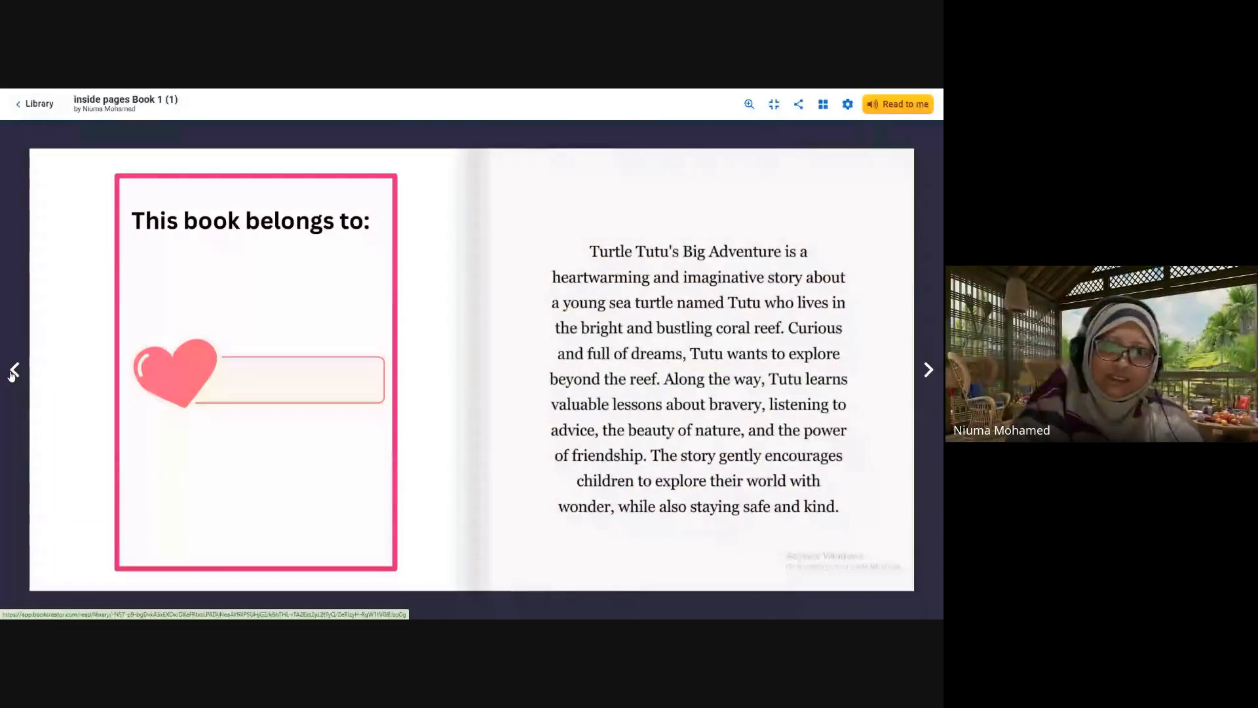
{"action": "left_click", "coordinate": [14, 371]}
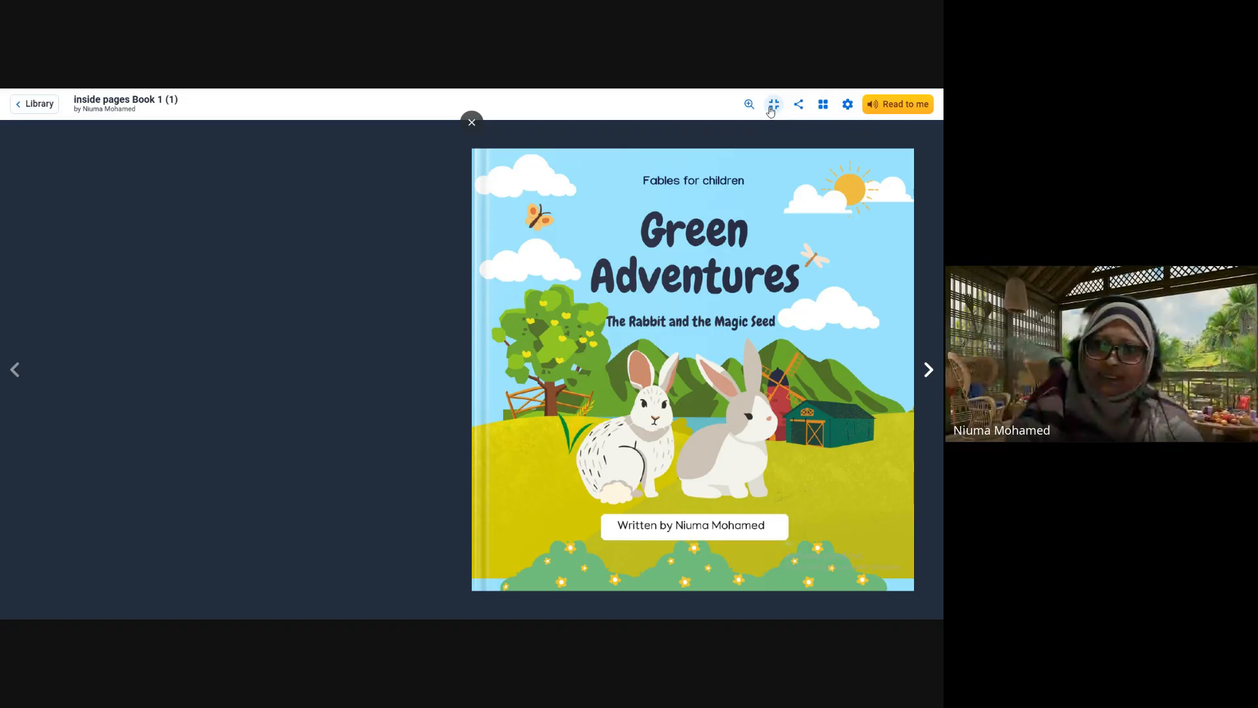
{"action": "left_click", "coordinate": [471, 123]}
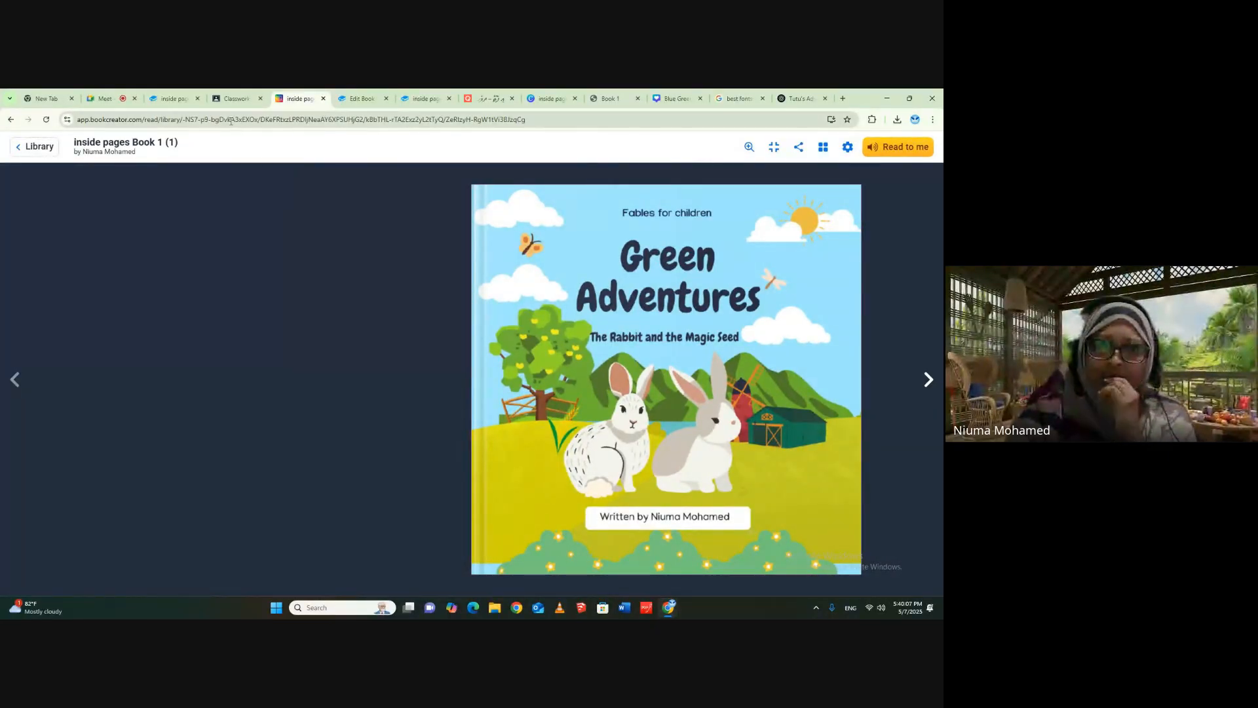
- Go back to the library and open inside pages Book 1 (1) for editing
{"action": "left_click", "coordinate": [237, 99]}
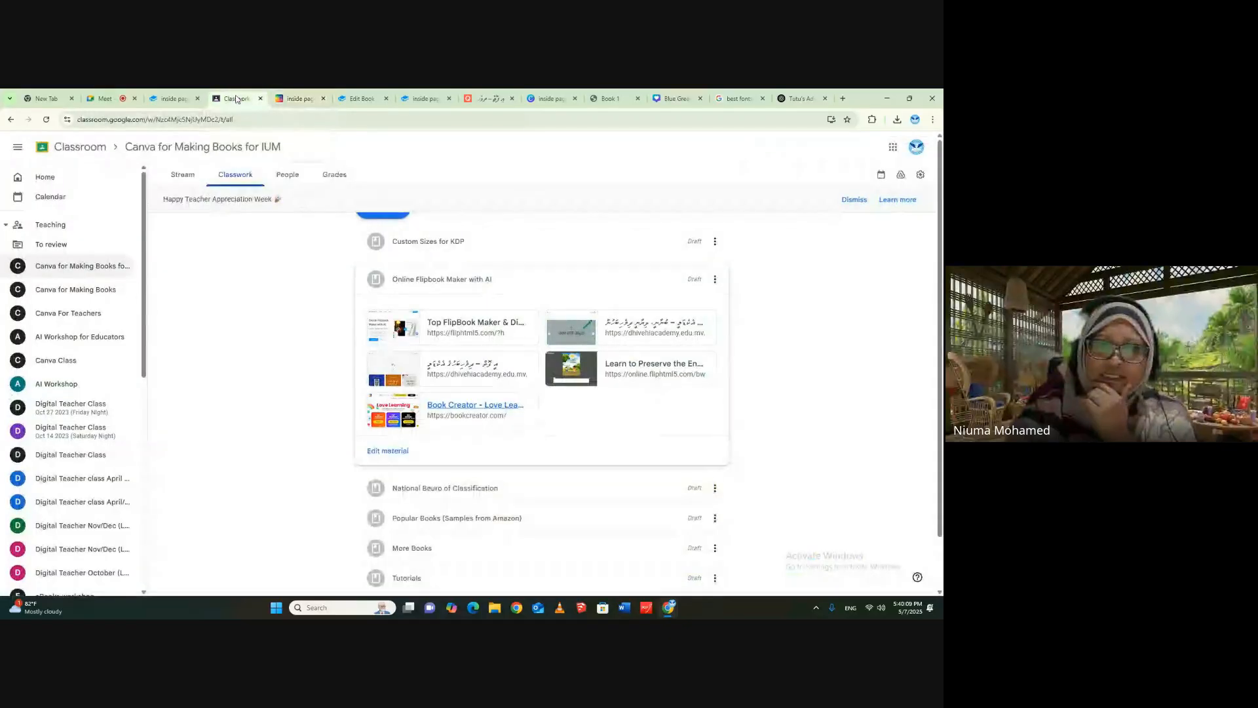
{"action": "left_click", "coordinate": [297, 98]}
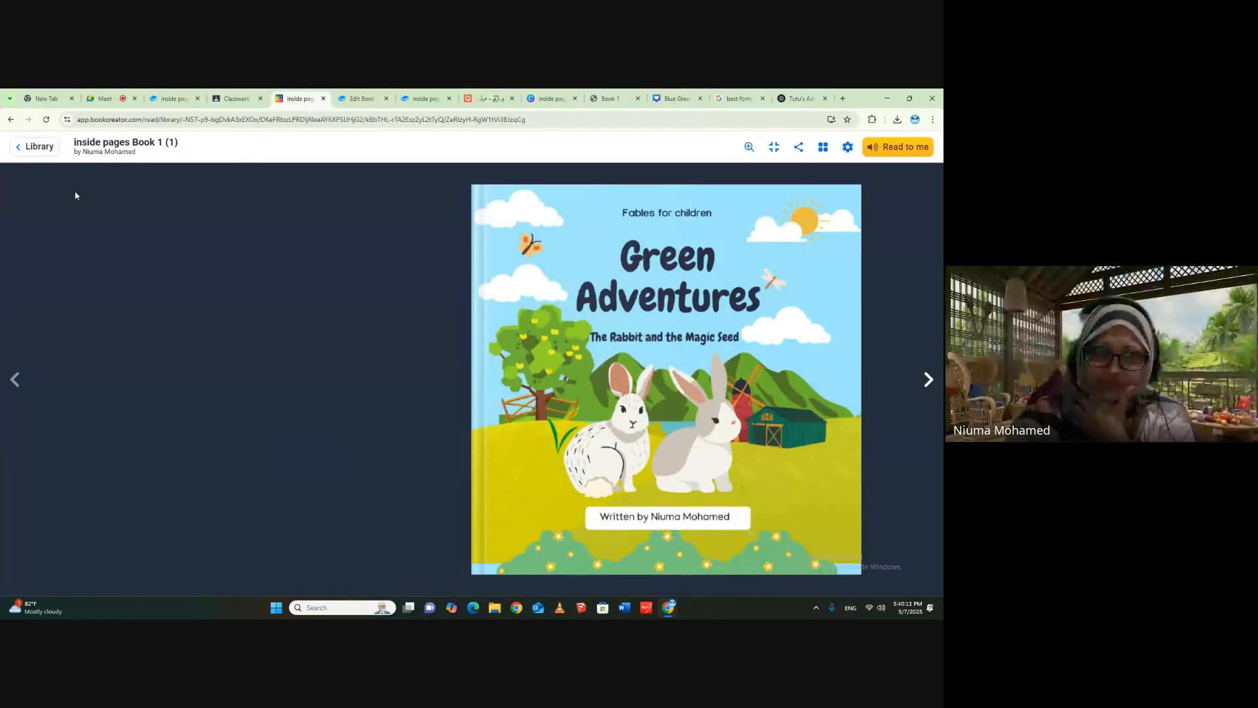
{"action": "left_click", "coordinate": [35, 147]}
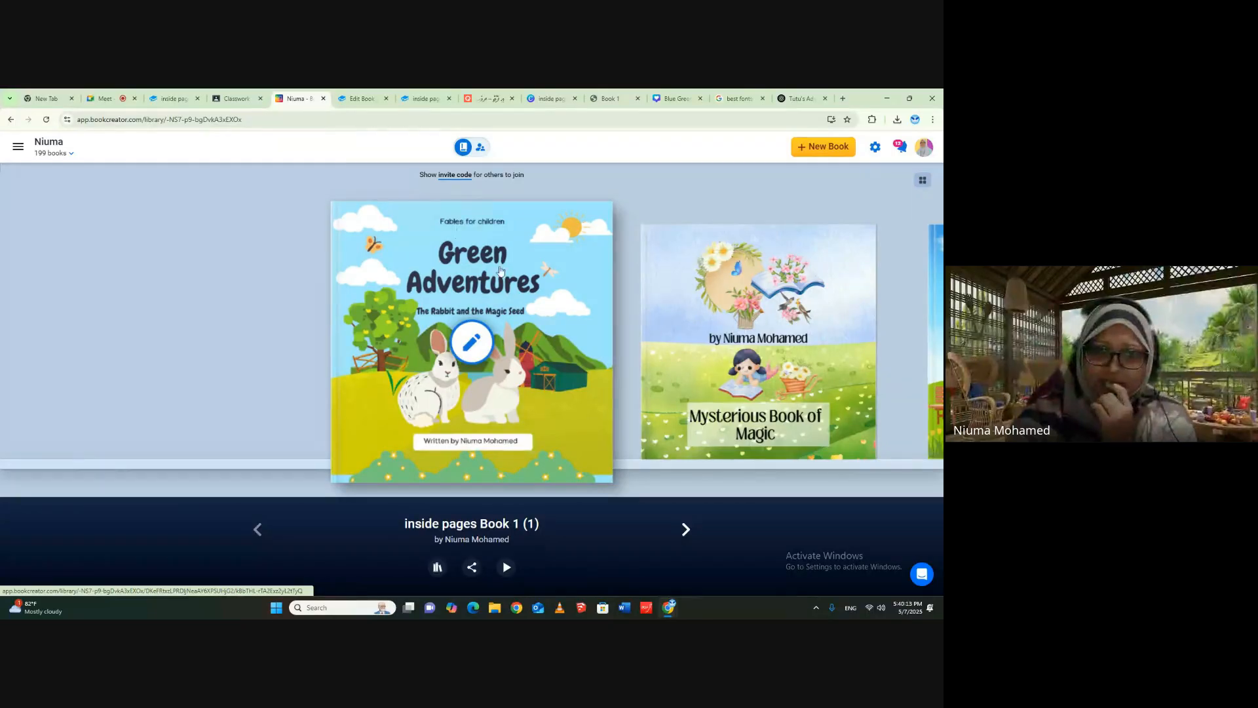
{"action": "left_click", "coordinate": [496, 311]}
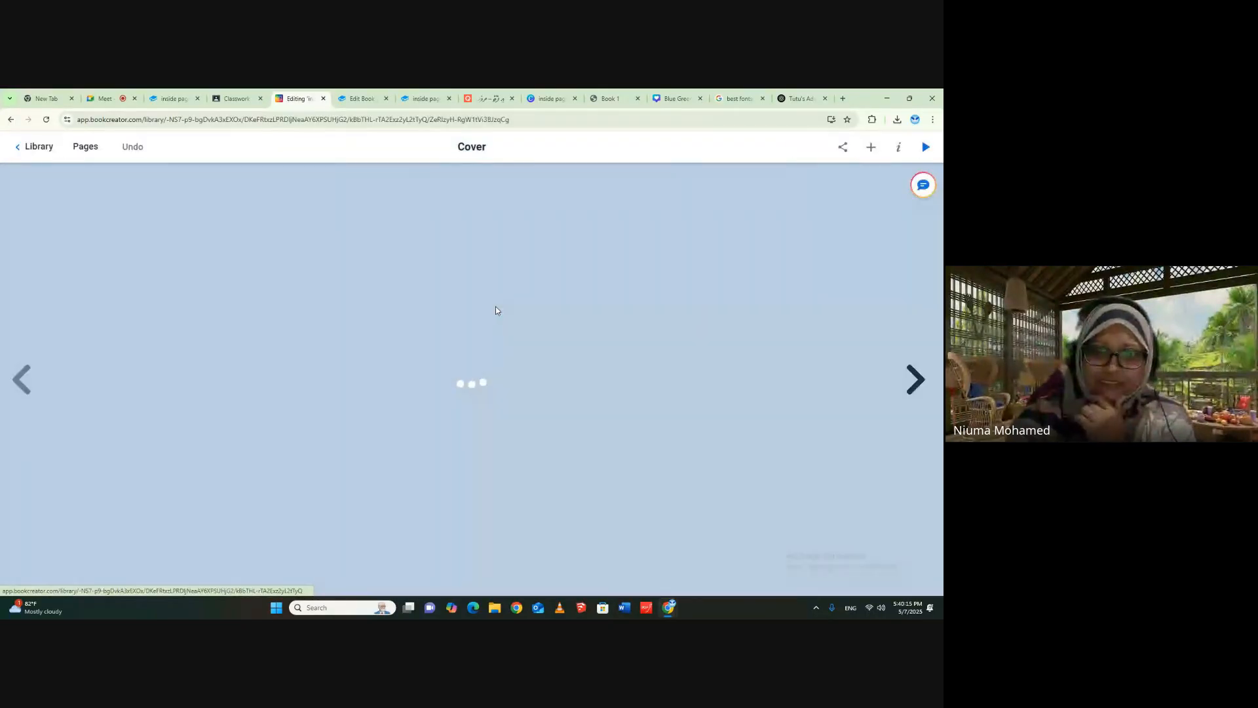
- Open the Canva app from the book's add-on apps, show the existing Canva projects, and close it without adding a design
{"action": "left_click", "coordinate": [878, 151]}
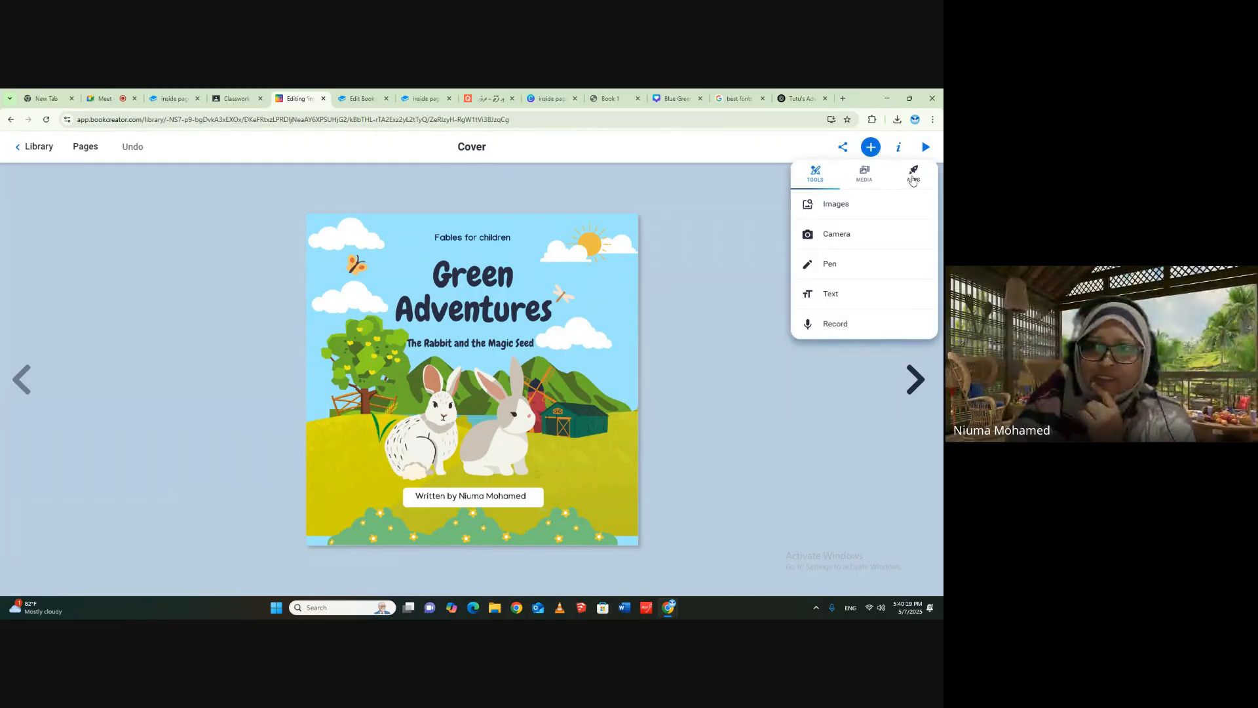
{"action": "left_click", "coordinate": [912, 175]}
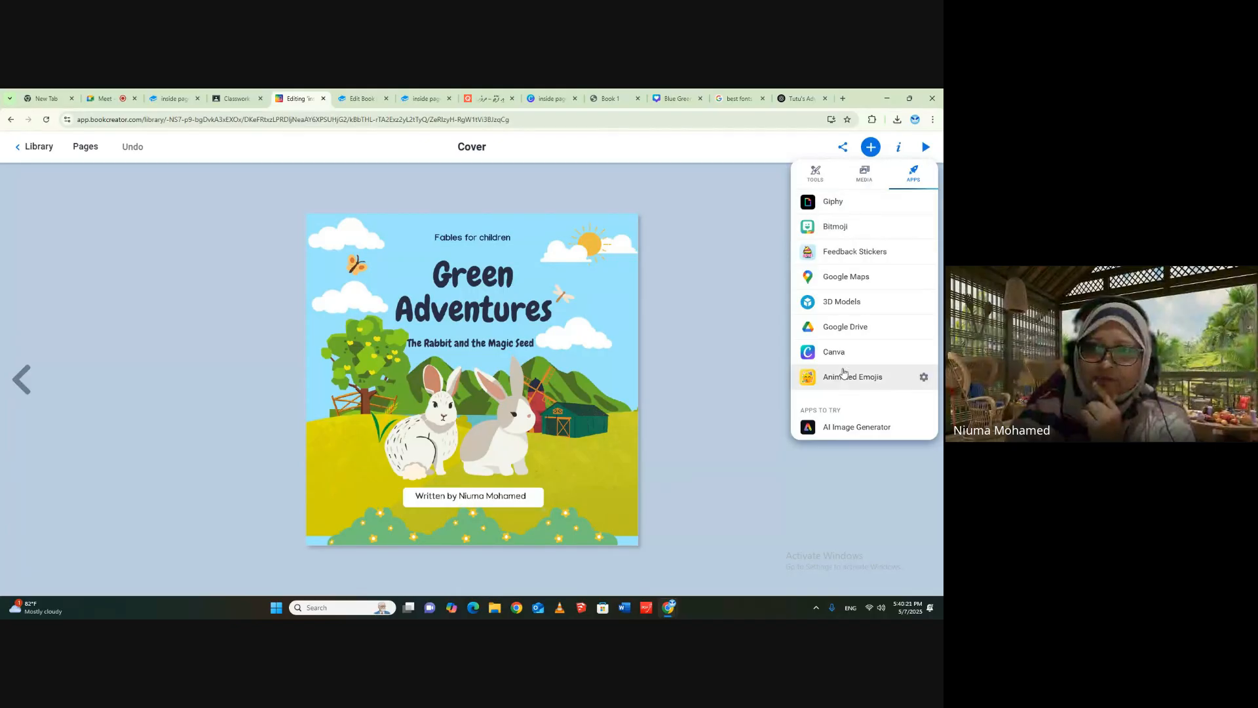
{"action": "left_click", "coordinate": [828, 353]}
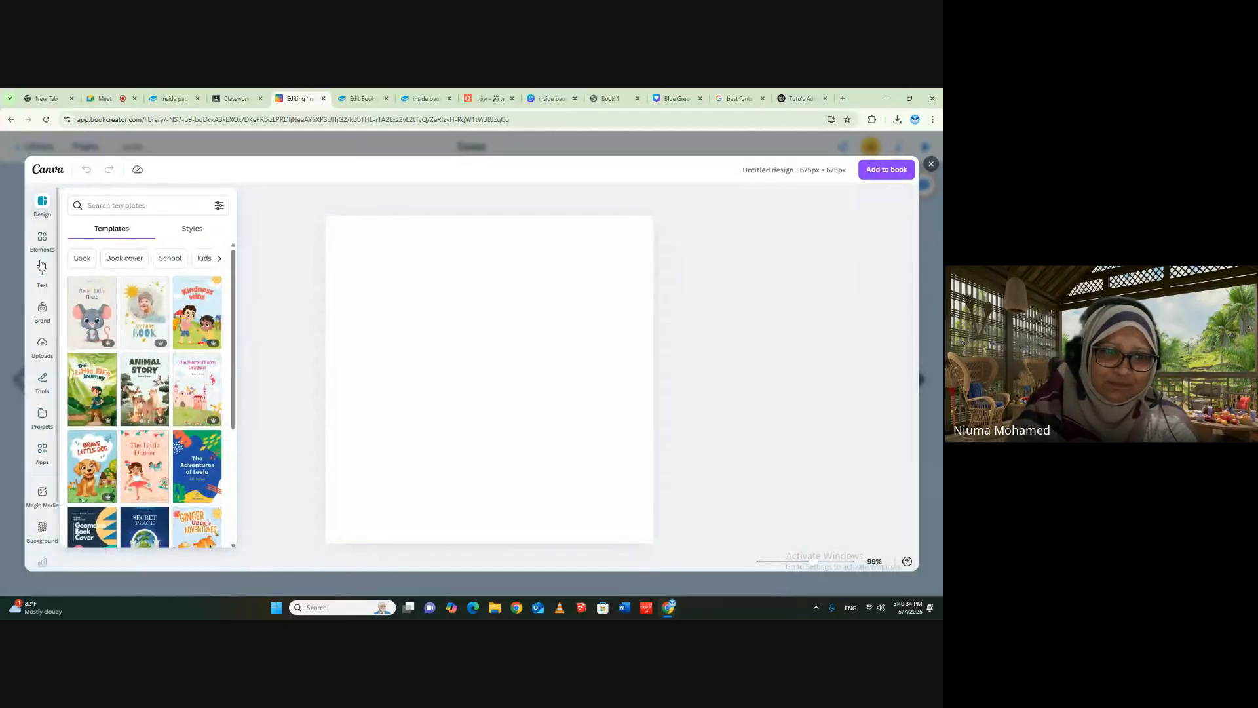
{"action": "left_click", "coordinate": [44, 422]}
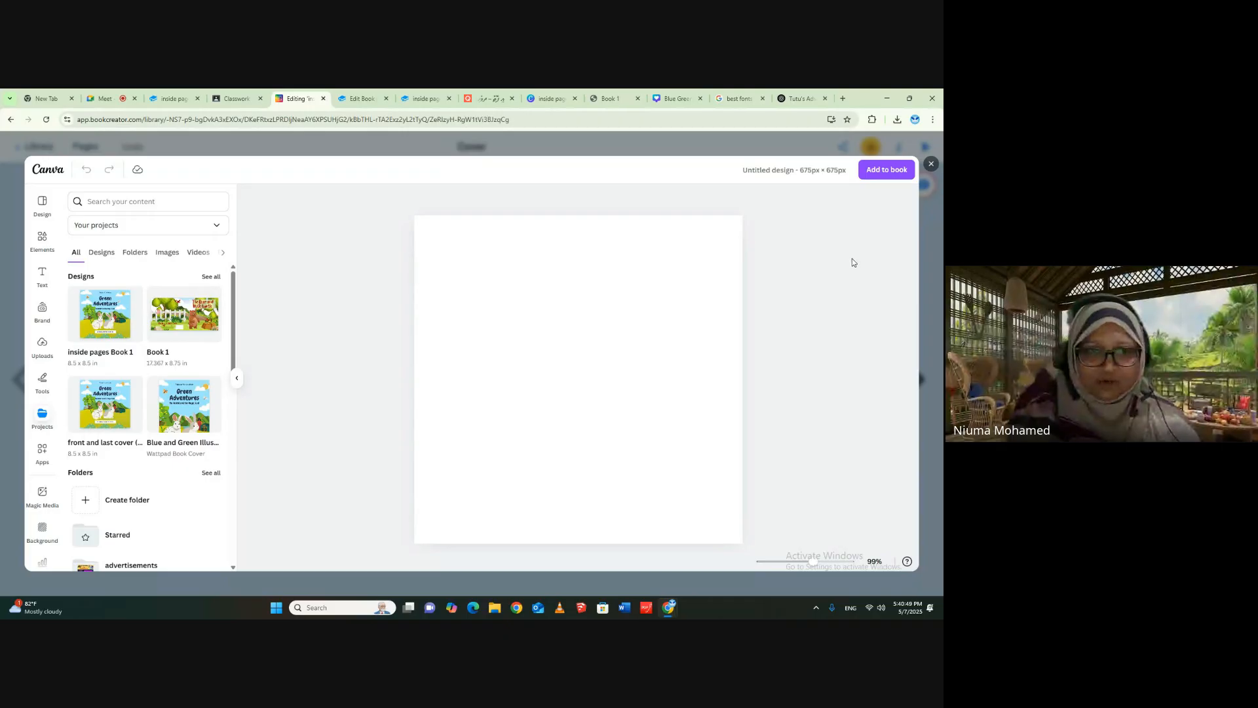
{"action": "left_click", "coordinate": [930, 166]}
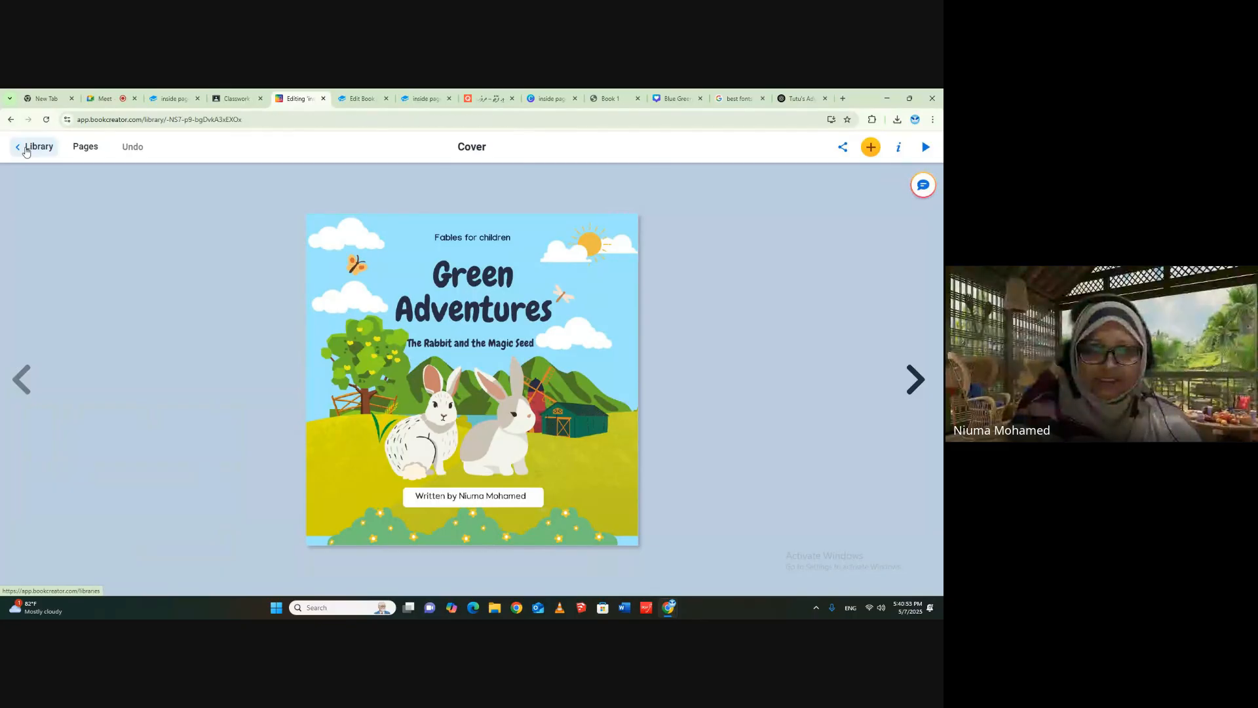
- Leave the book editor for the teacher dashboard, look over the libraries, and reopen the own library that holds 199 books
{"action": "left_click", "coordinate": [26, 152]}
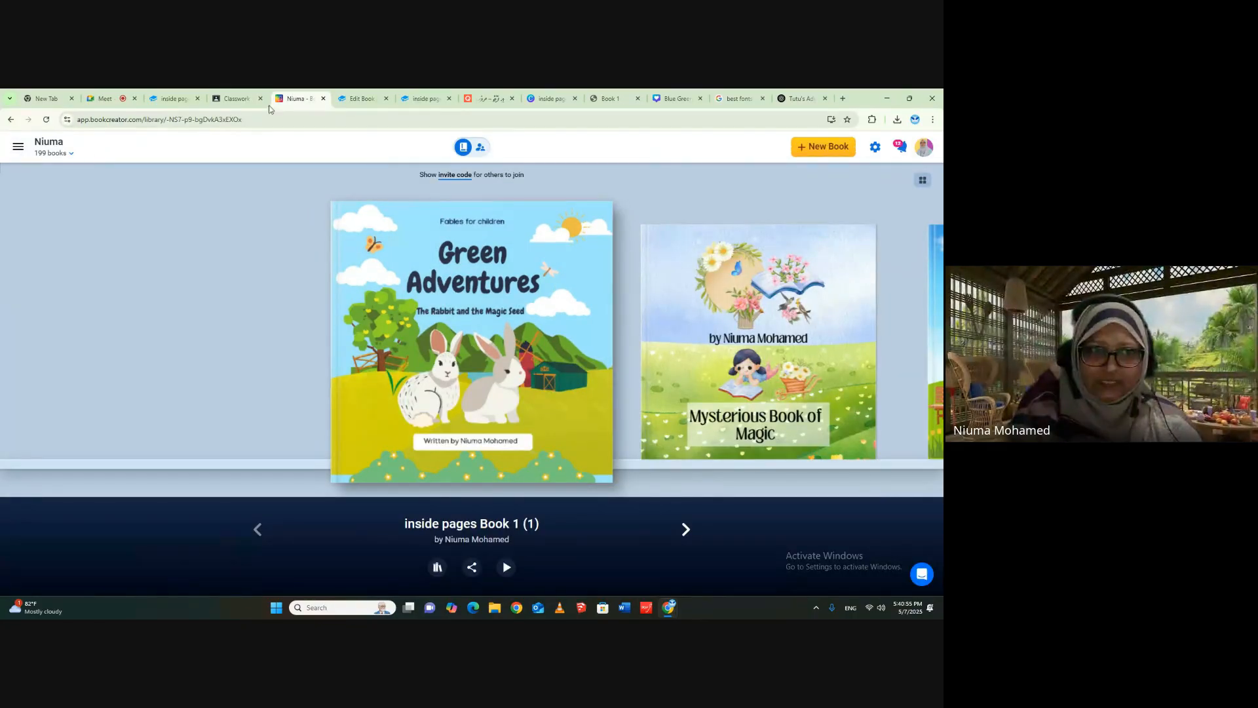
{"action": "left_click", "coordinate": [10, 120]}
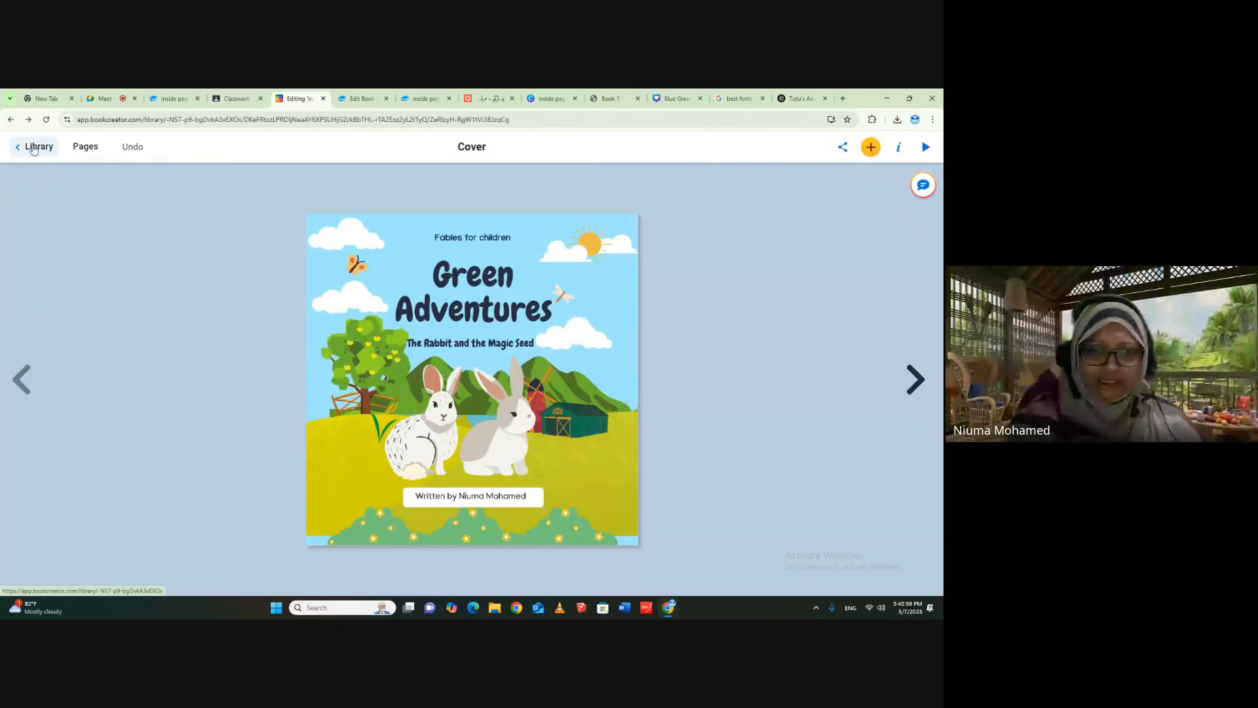
{"action": "left_click", "coordinate": [33, 148]}
{"action": "left_click", "coordinate": [17, 151]}
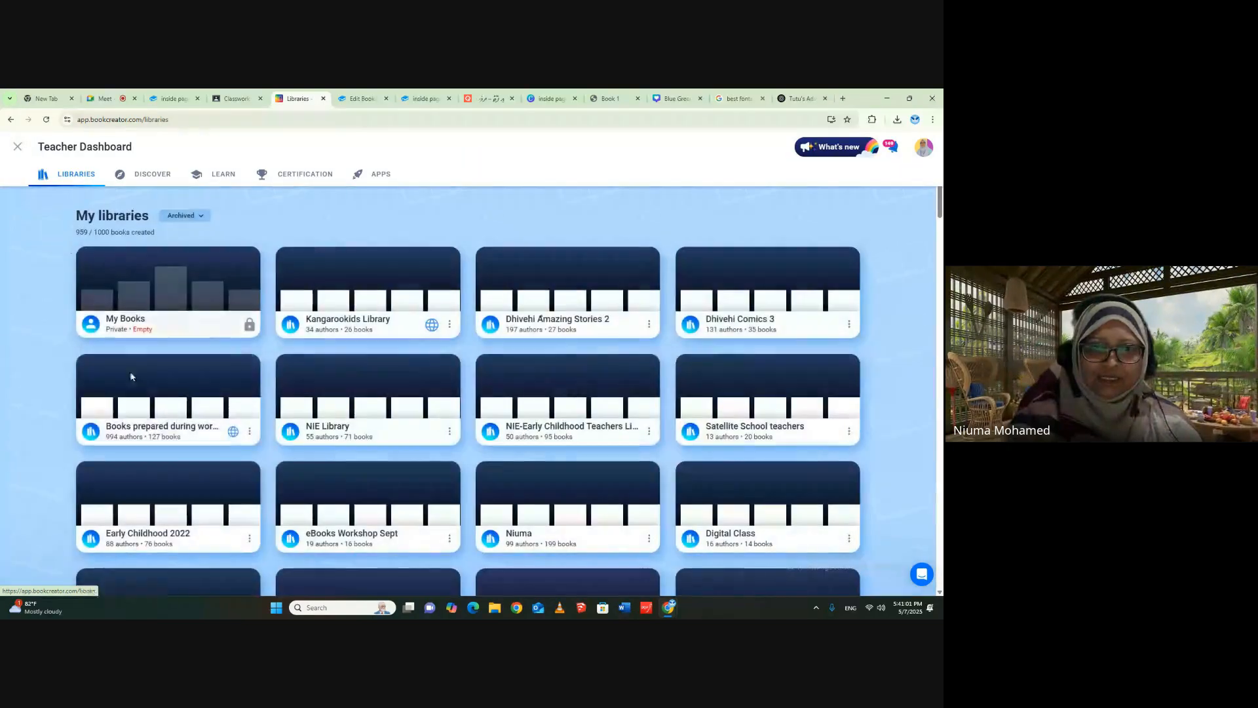
{"action": "scroll", "coordinate": [913, 334], "scroll_direction": "down", "scroll_amount": 2}
{"action": "scroll", "coordinate": [913, 333], "scroll_direction": "down", "scroll_amount": 3}
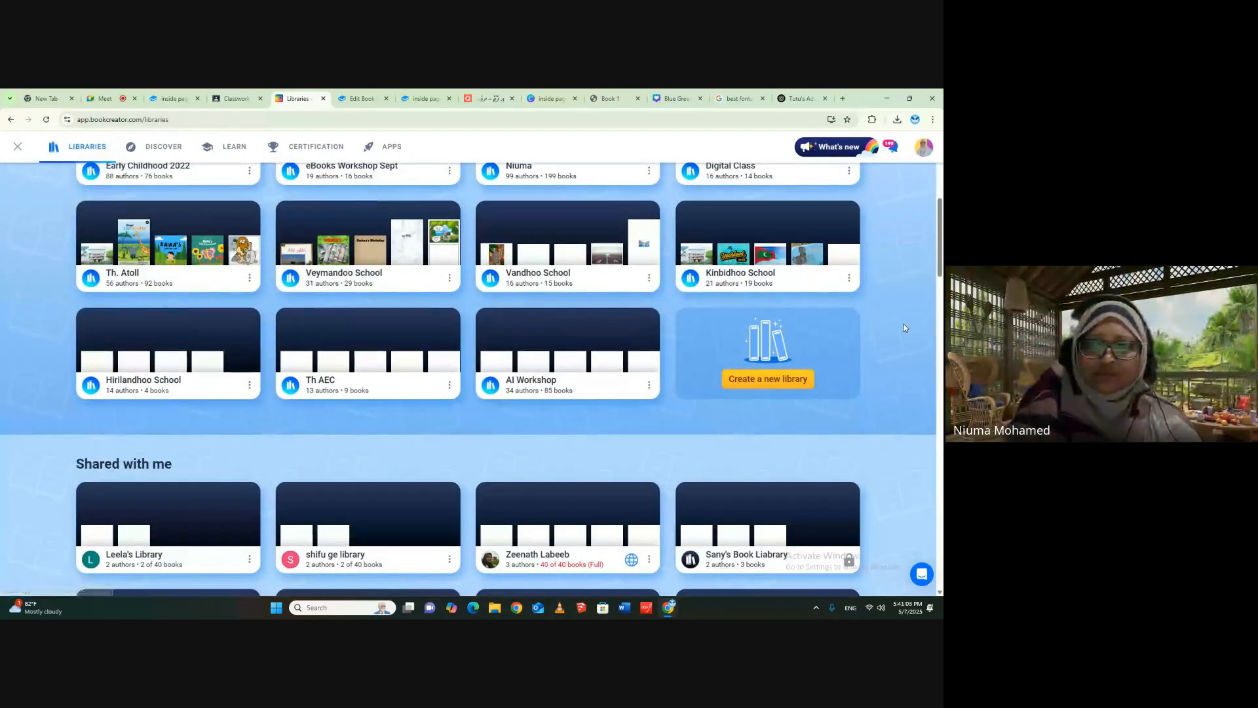
{"action": "scroll", "coordinate": [353, 410], "scroll_direction": "up", "scroll_amount": 2}
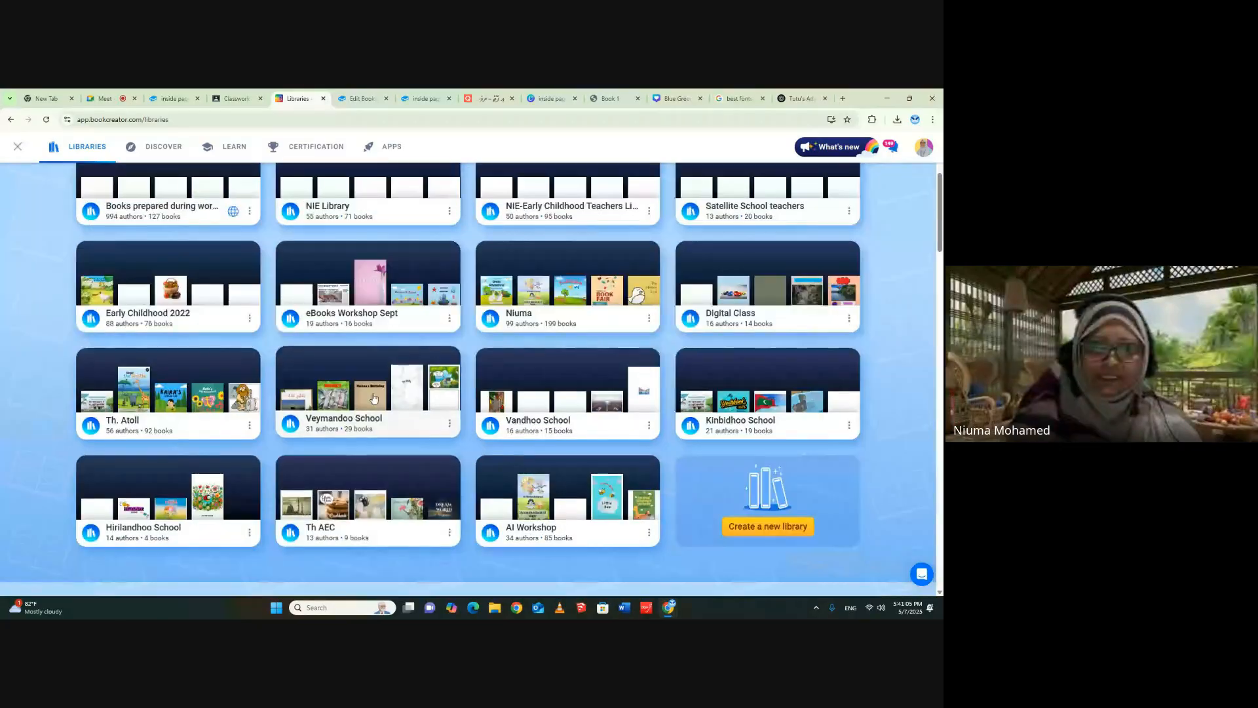
{"action": "left_click", "coordinate": [546, 252]}
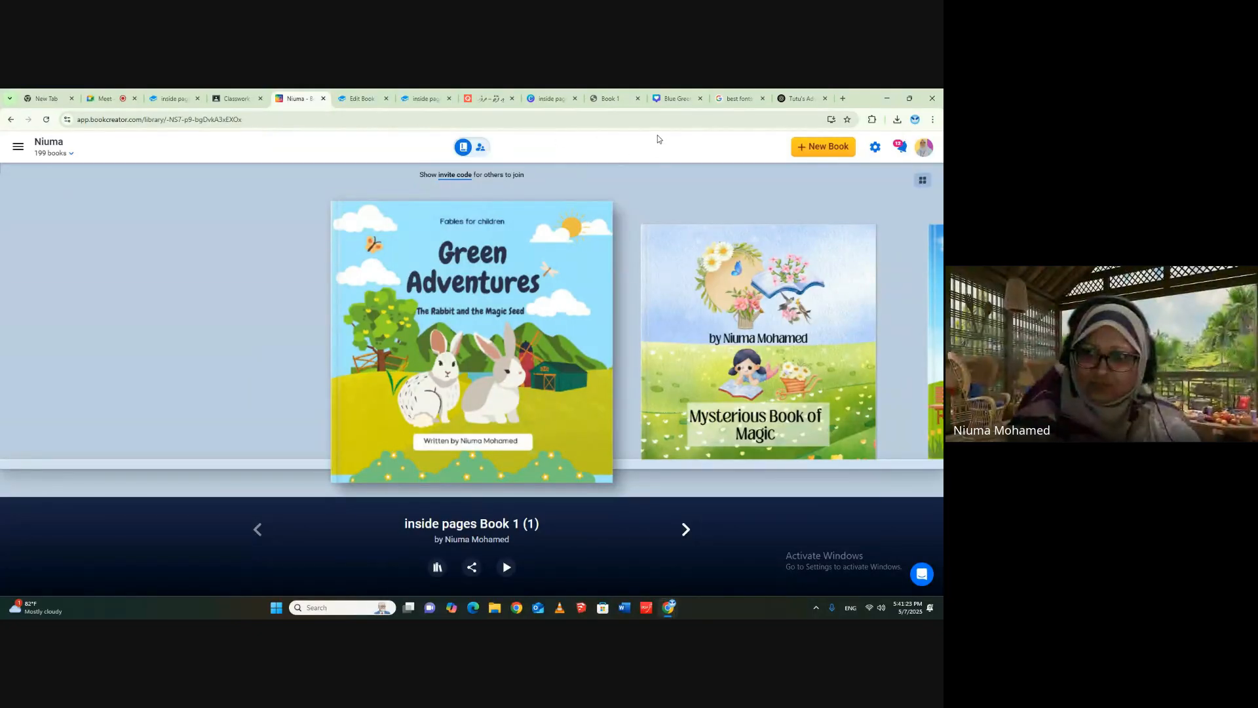
- Switch to the Google Meet call and send the contact phone number as an in-call message
{"action": "mouse_move", "coordinate": [905, 608]}
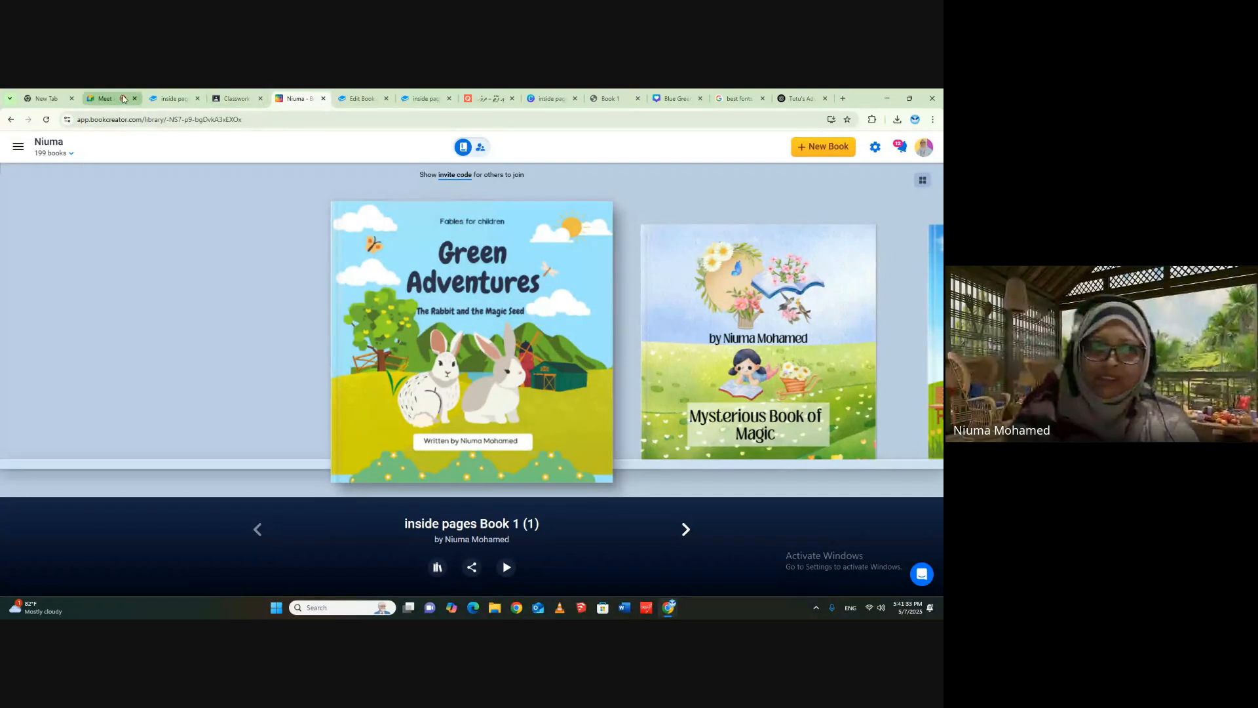
{"action": "left_click", "coordinate": [105, 100]}
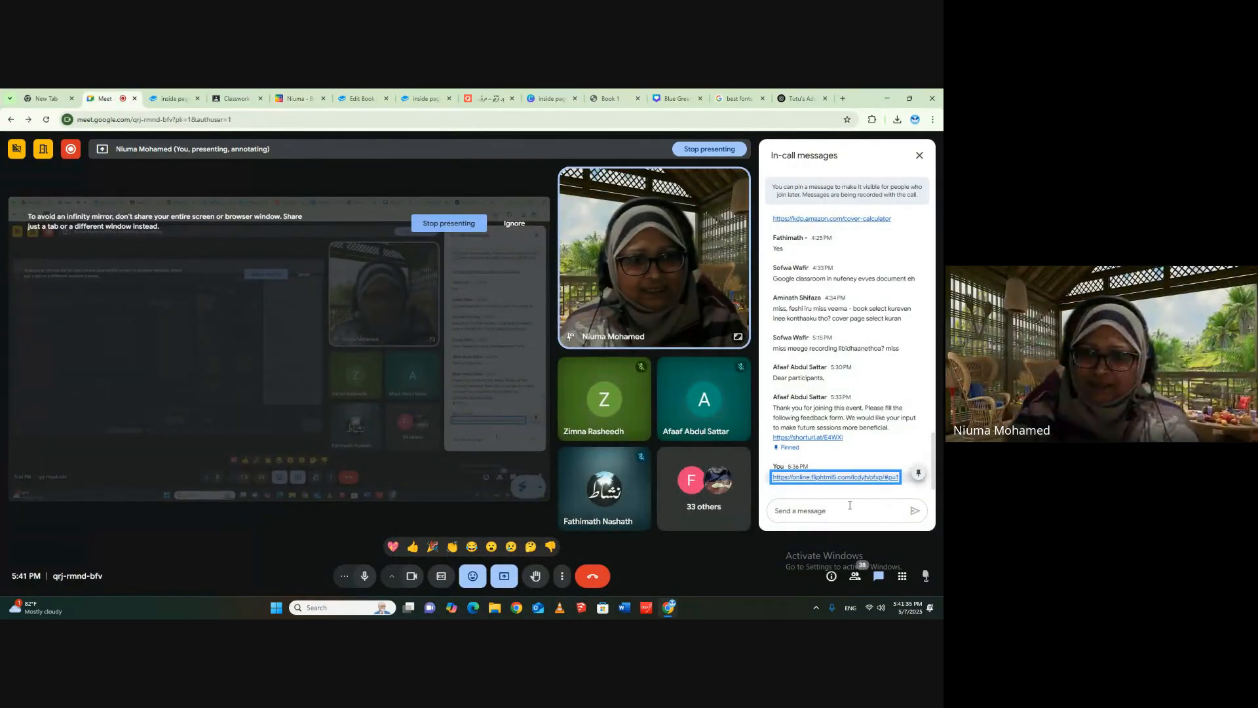
{"action": "left_click", "coordinate": [849, 505]}
{"action": "type", "text": "9"}
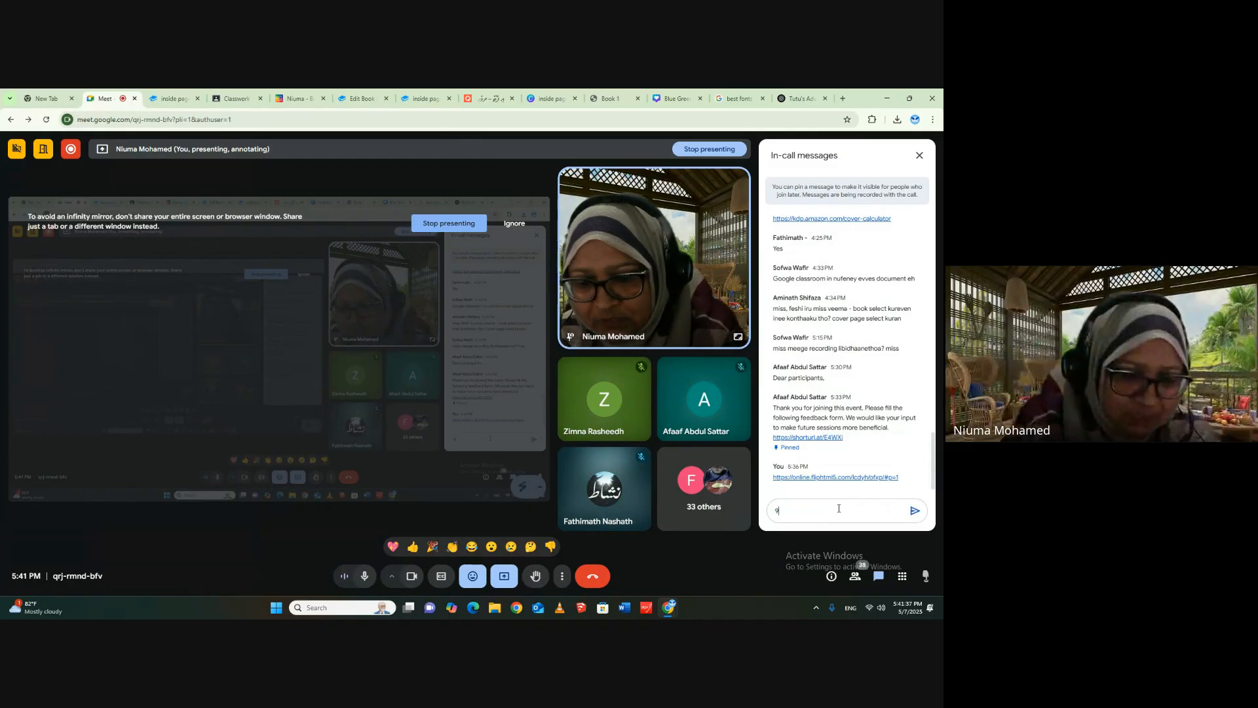
{"action": "type", "text": "6319"}
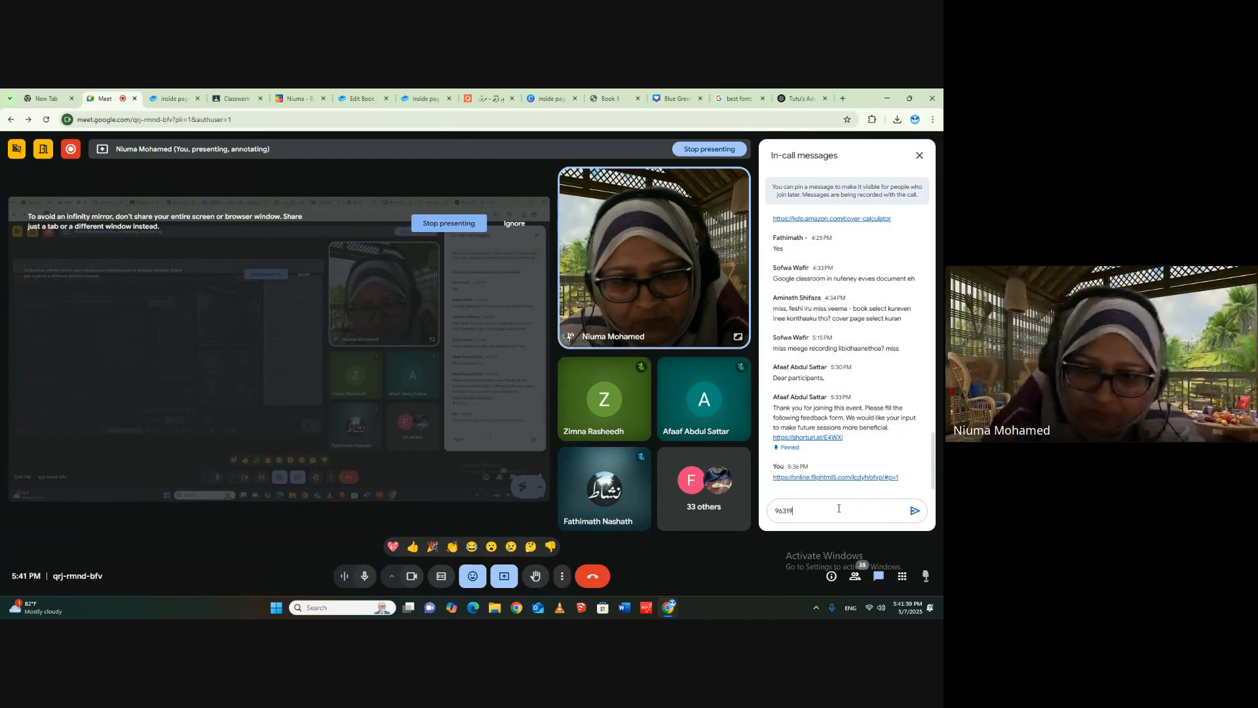
{"action": "type", "text": "11"}
{"action": "key", "text": "Return"}
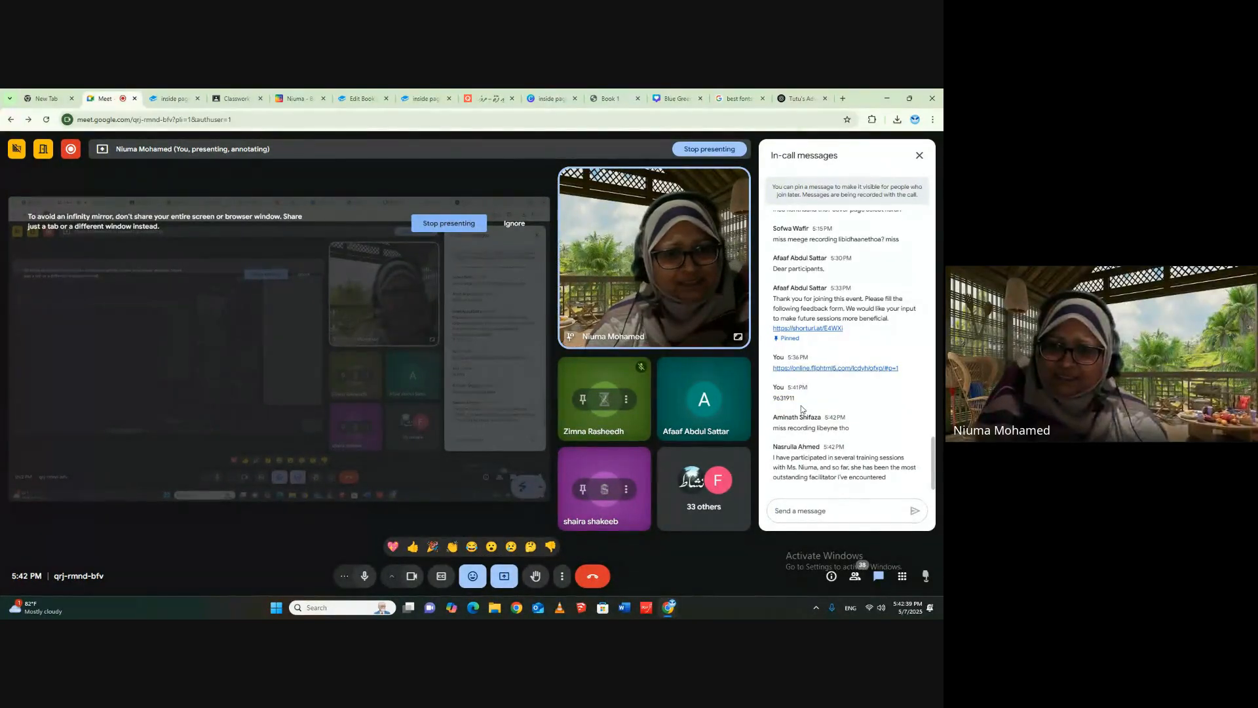
- Copy the phone number from the earlier chat message and send it again in the in-call messages
{"action": "right_click", "coordinate": [784, 398]}
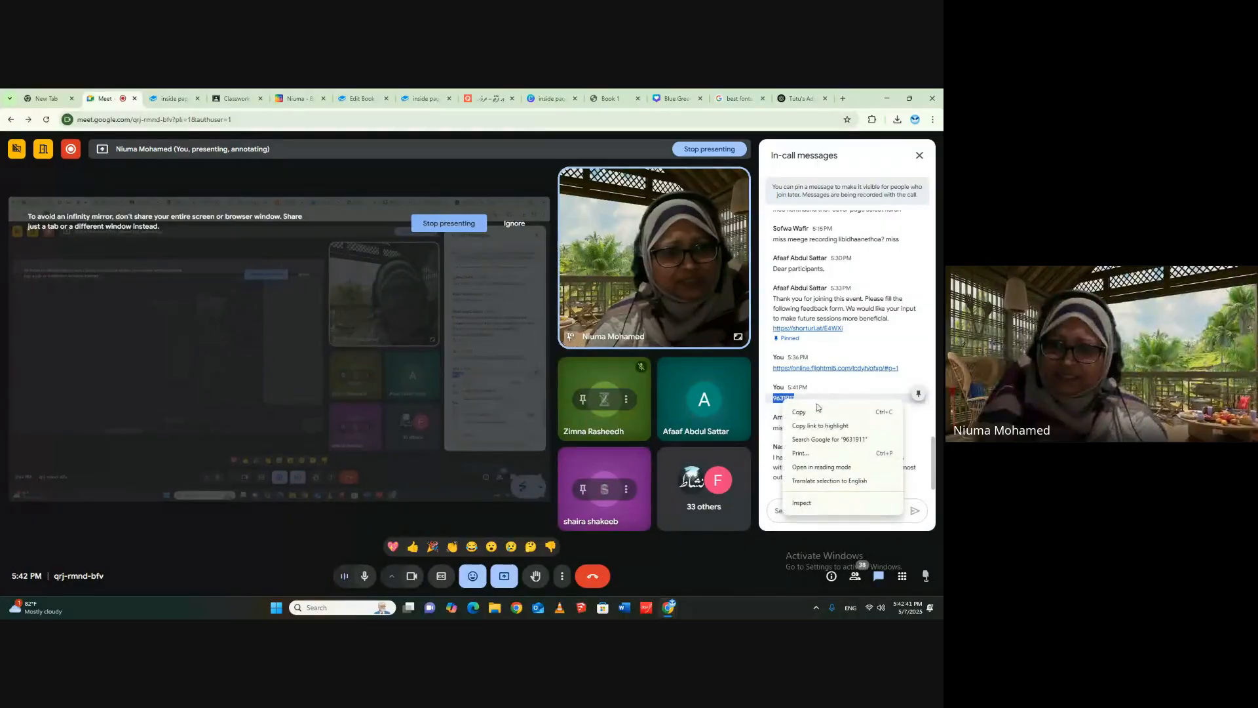
{"action": "left_click", "coordinate": [812, 411]}
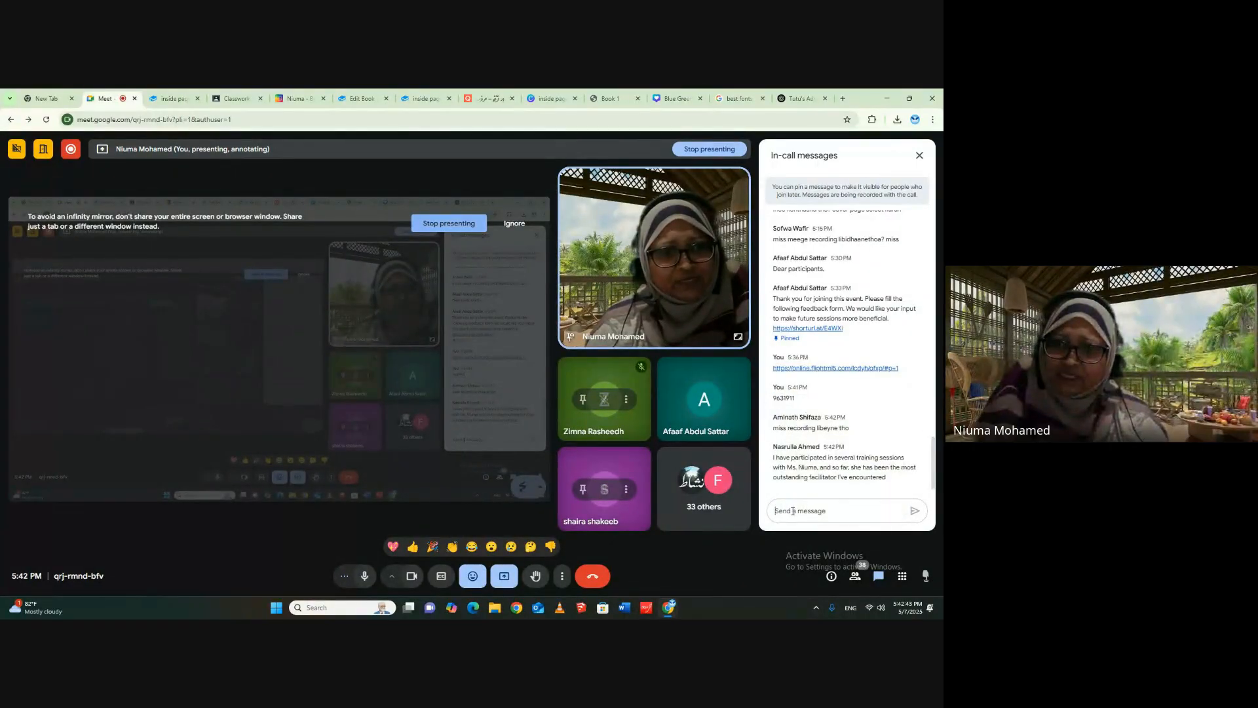
{"action": "right_click", "coordinate": [792, 510]}
{"action": "left_click", "coordinate": [824, 398]}
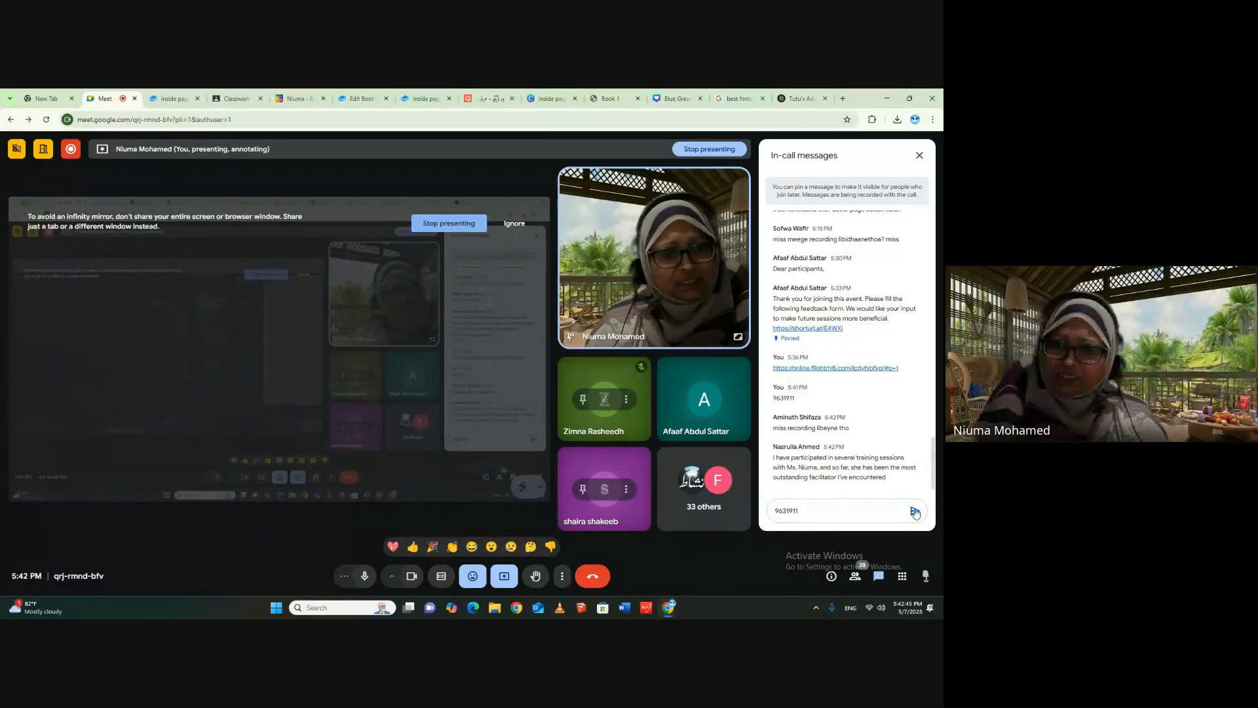
{"action": "left_click", "coordinate": [915, 511]}
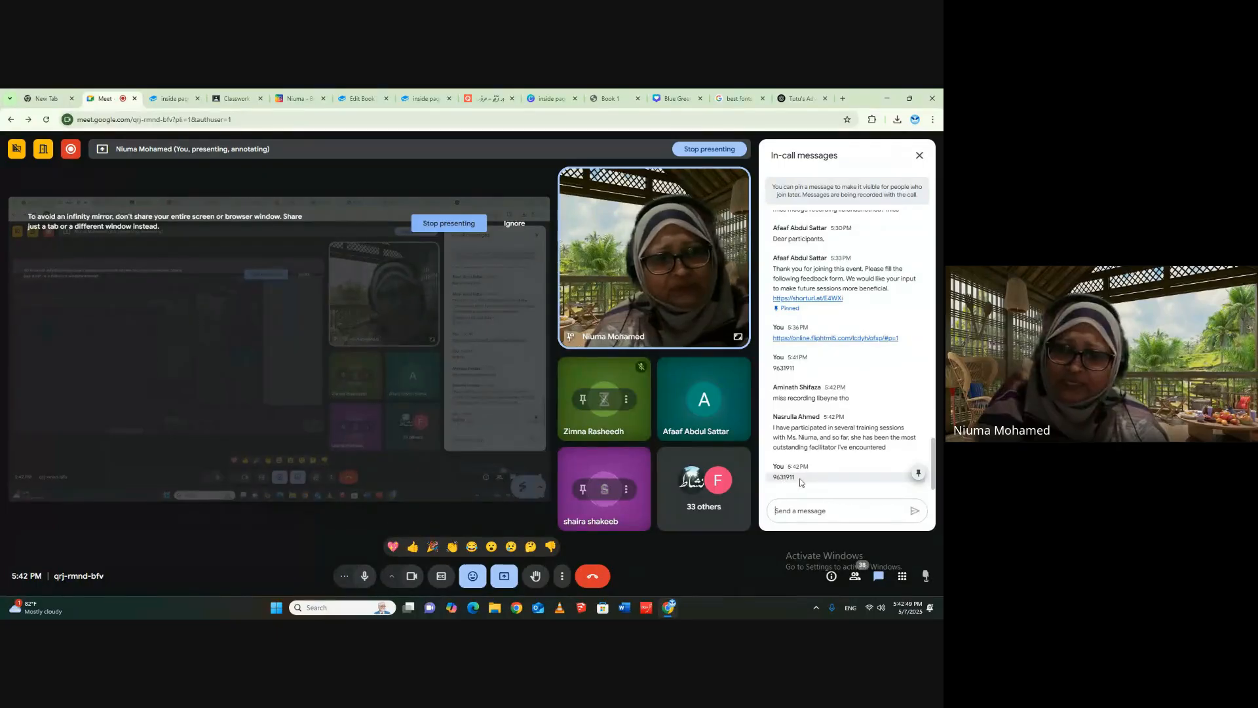
- Switch to Google Classroom and post the contact phone number as an announcement to all students in the Canva for Making Books for IUM stream
{"action": "left_click", "coordinate": [234, 98]}
{"action": "left_click", "coordinate": [183, 174]}
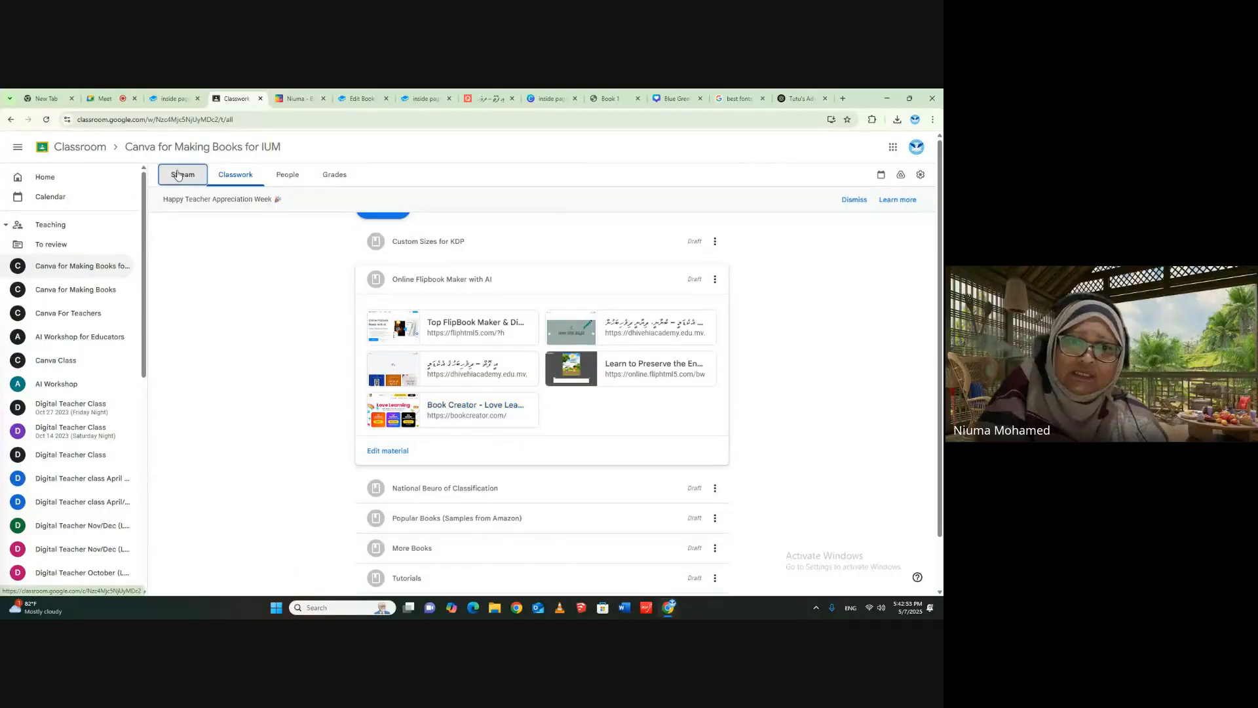
{"action": "left_click", "coordinate": [496, 347]}
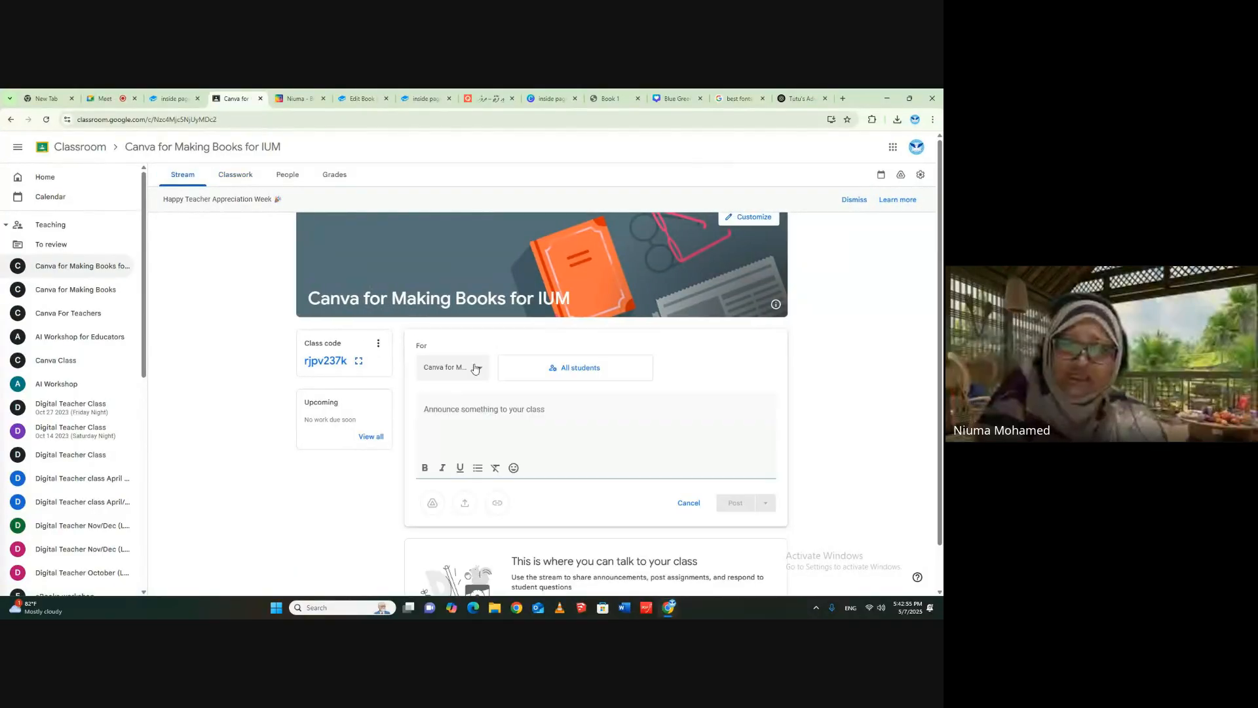
{"action": "type", "text": "9"}
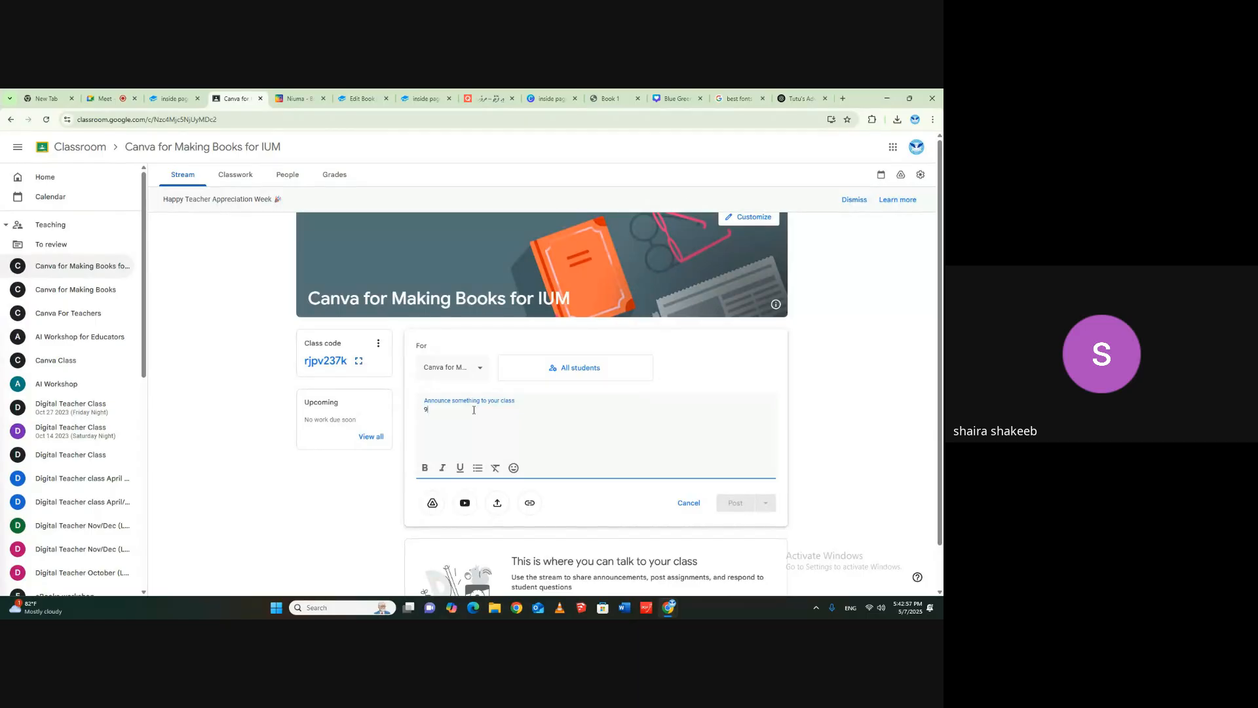
{"action": "type", "text": "631911"}
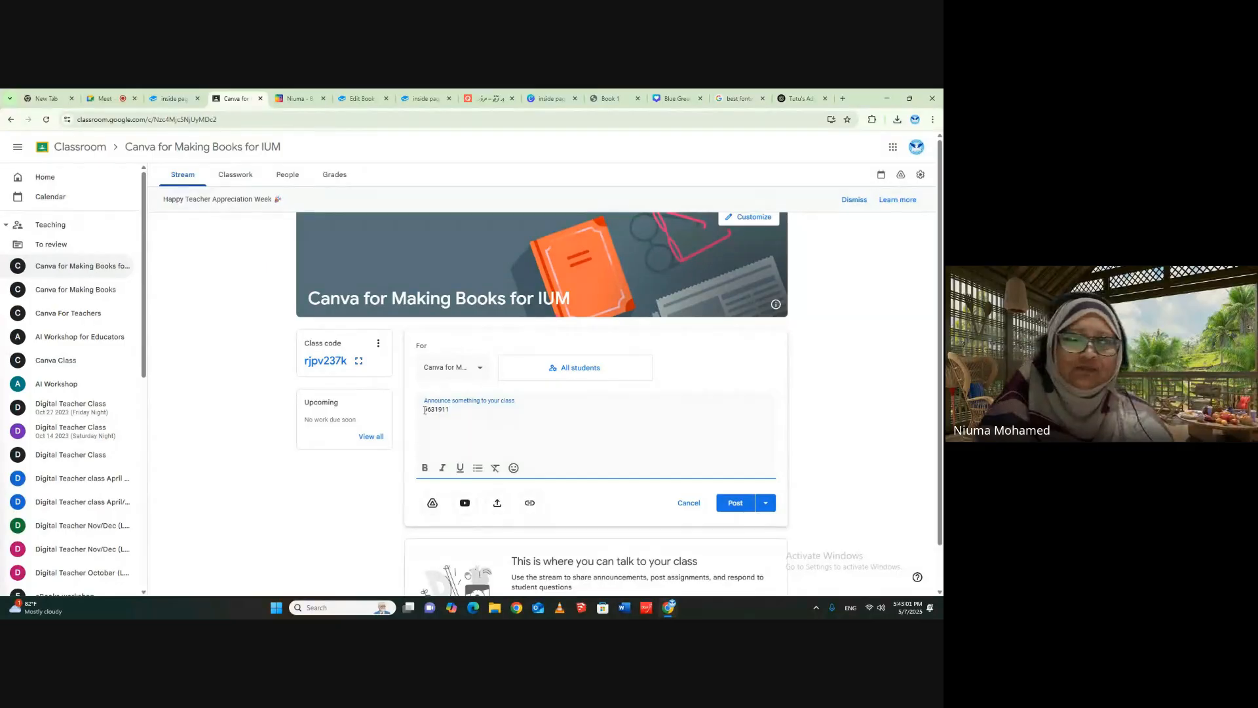
{"action": "double_click", "coordinate": [424, 409]}
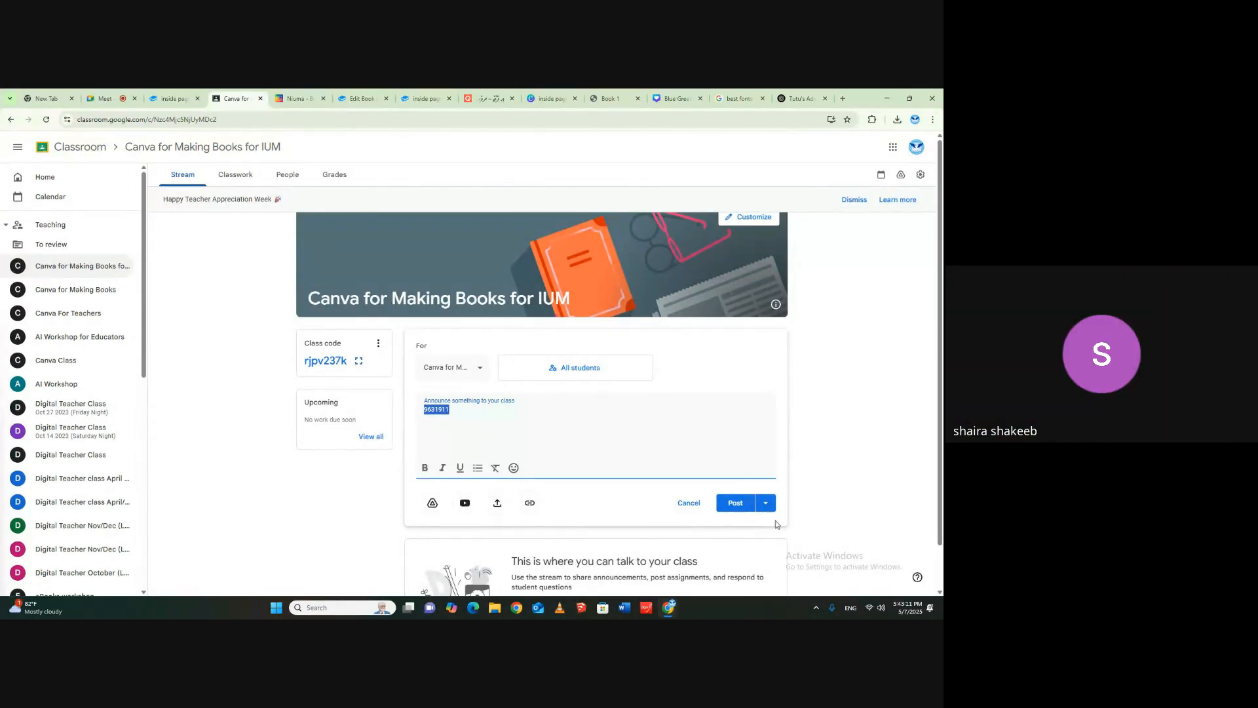
{"action": "left_click", "coordinate": [729, 503]}
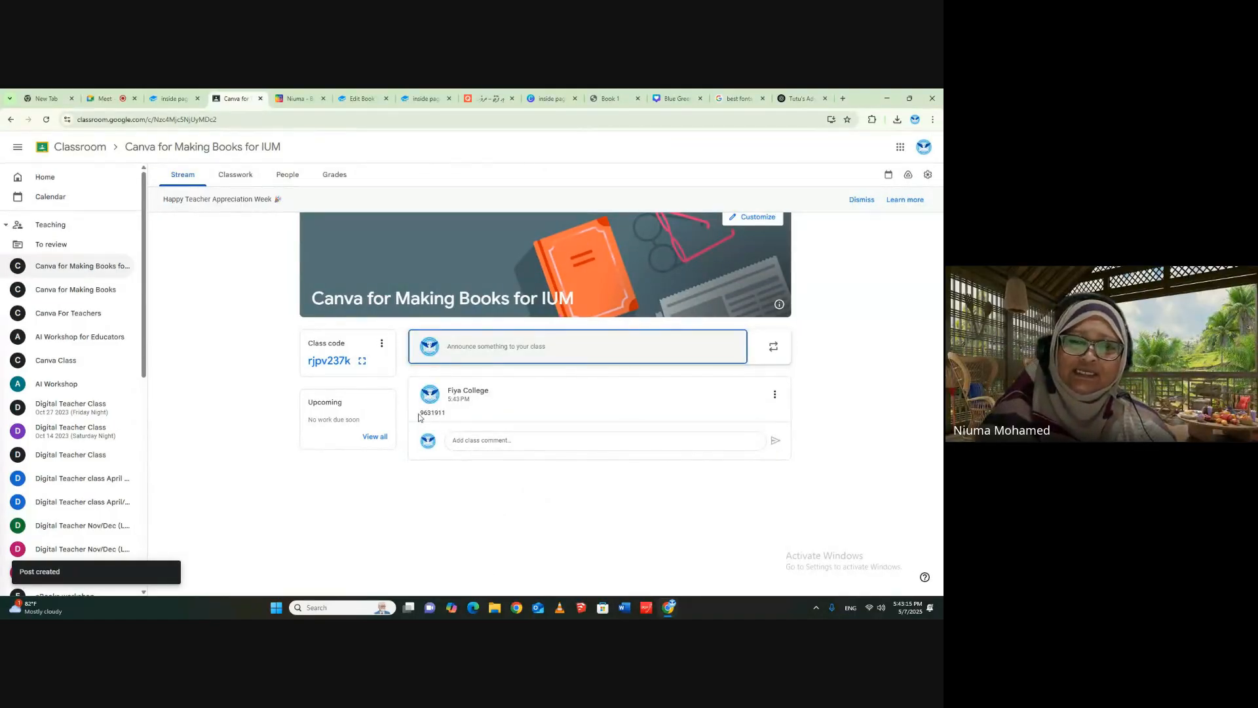
{"action": "left_click_drag", "start_coordinate": [422, 413], "coordinate": [443, 413]}
{"action": "left_click", "coordinate": [463, 413]}
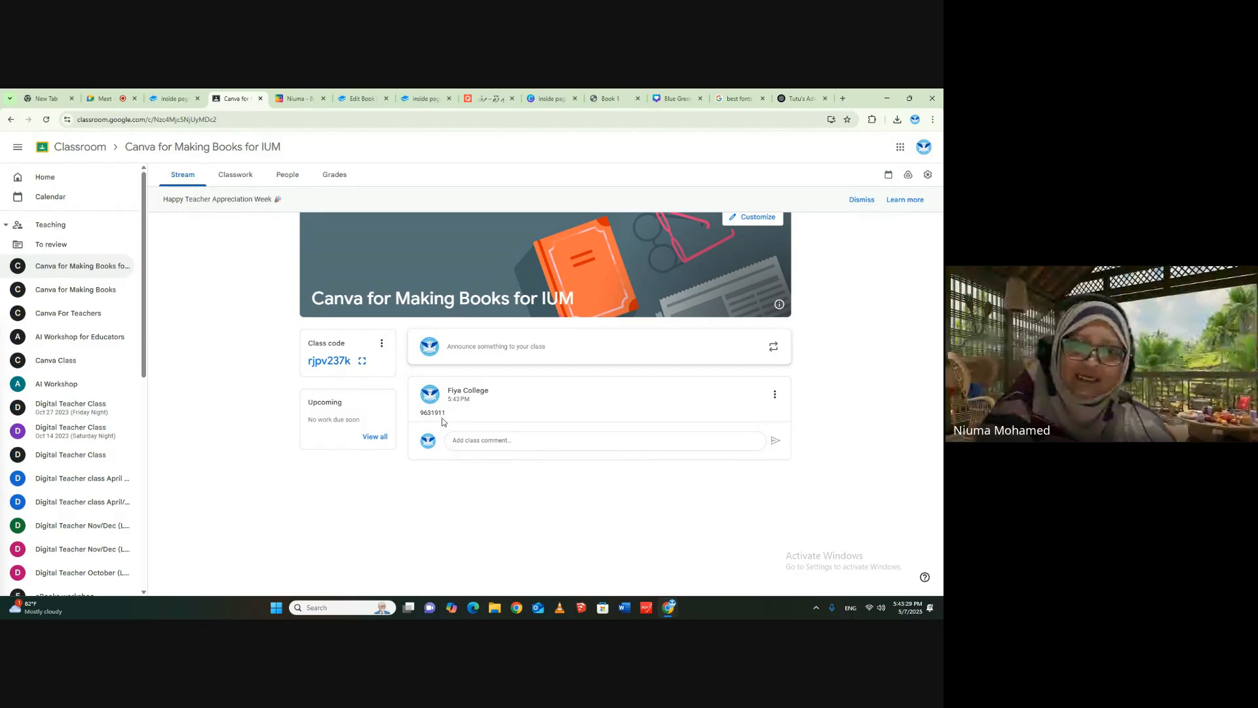
- Return to the Google Meet call, send a party popper reaction, and stop presenting the screen
{"action": "left_click", "coordinate": [108, 98]}
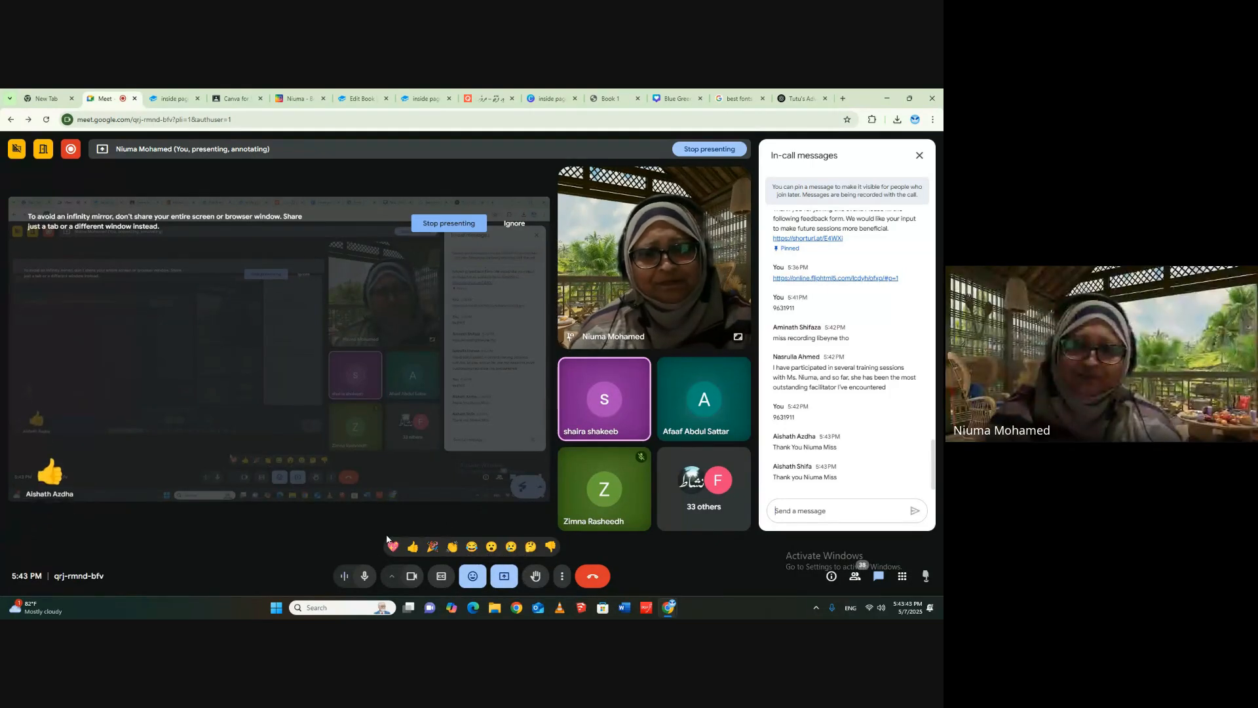
{"action": "left_click", "coordinate": [429, 547]}
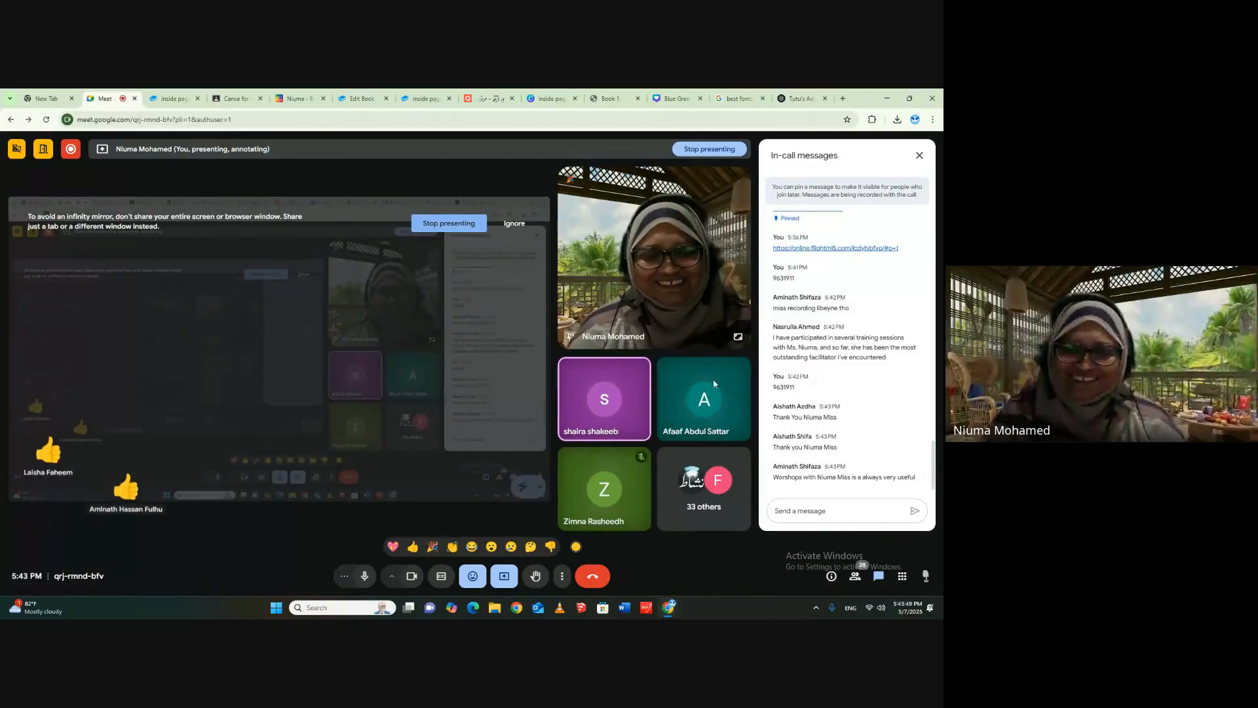
{"action": "mouse_move", "coordinate": [596, 391]}
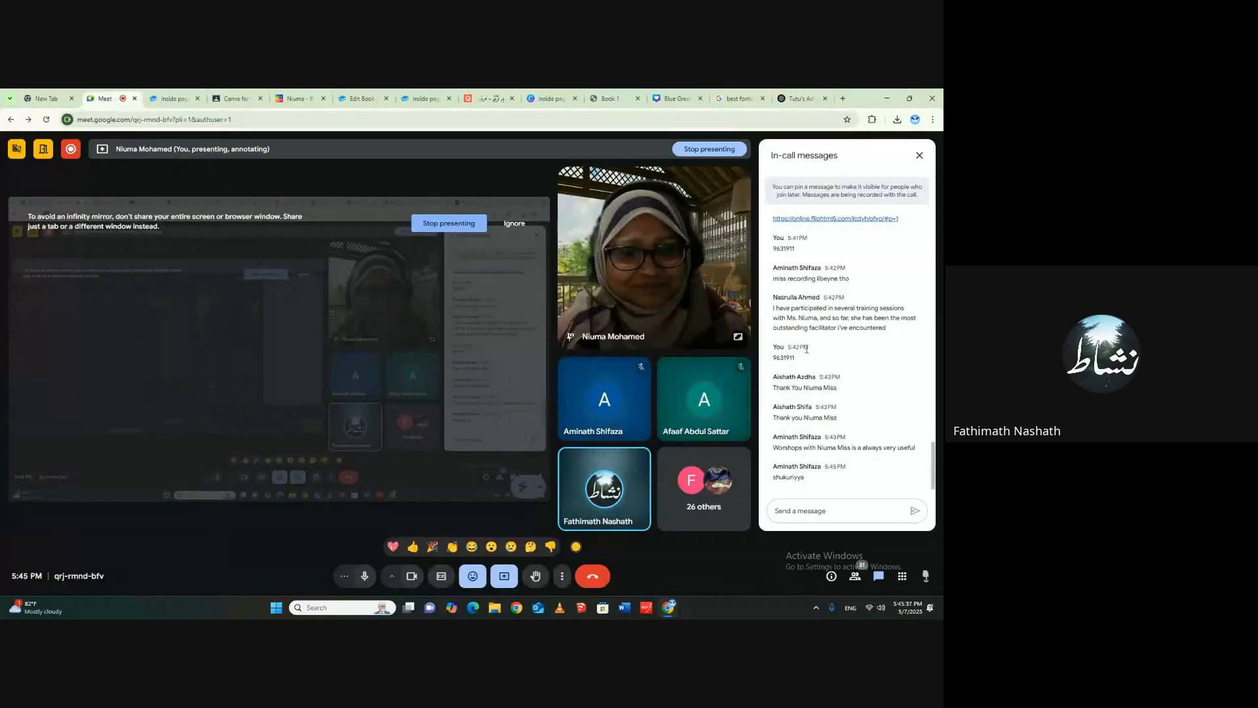
{"action": "left_click", "coordinate": [503, 576]}
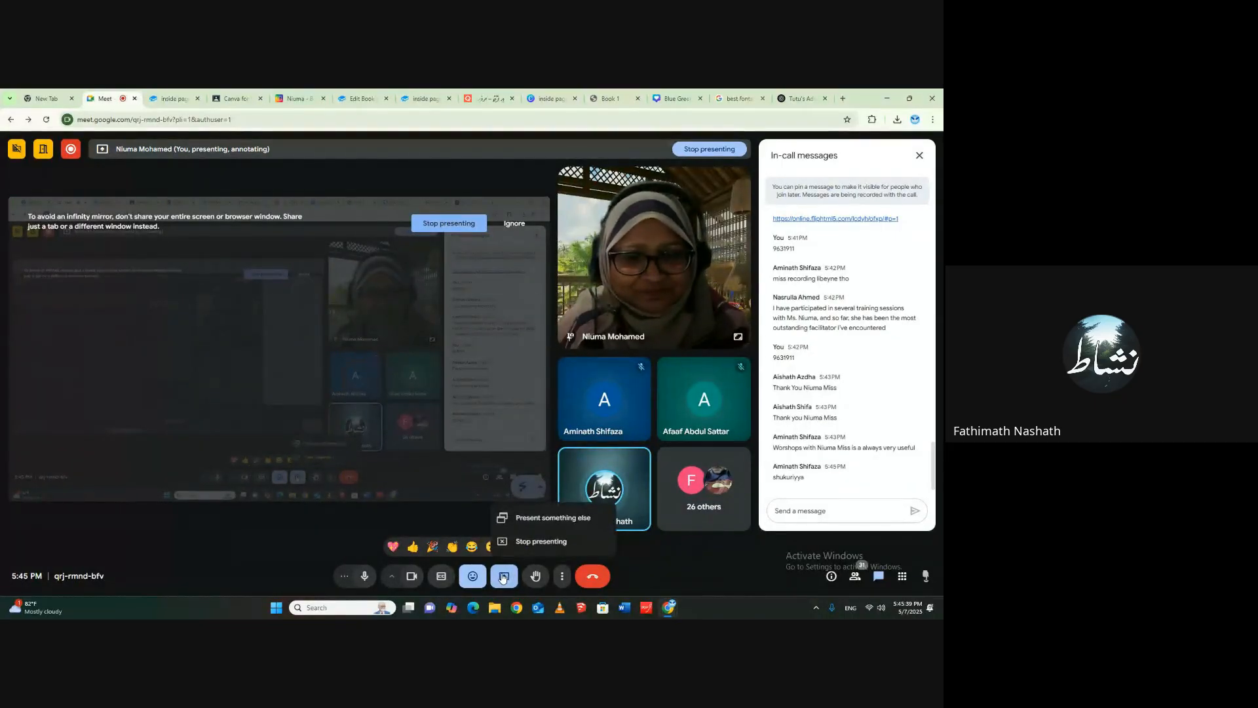
{"action": "left_click", "coordinate": [533, 544]}
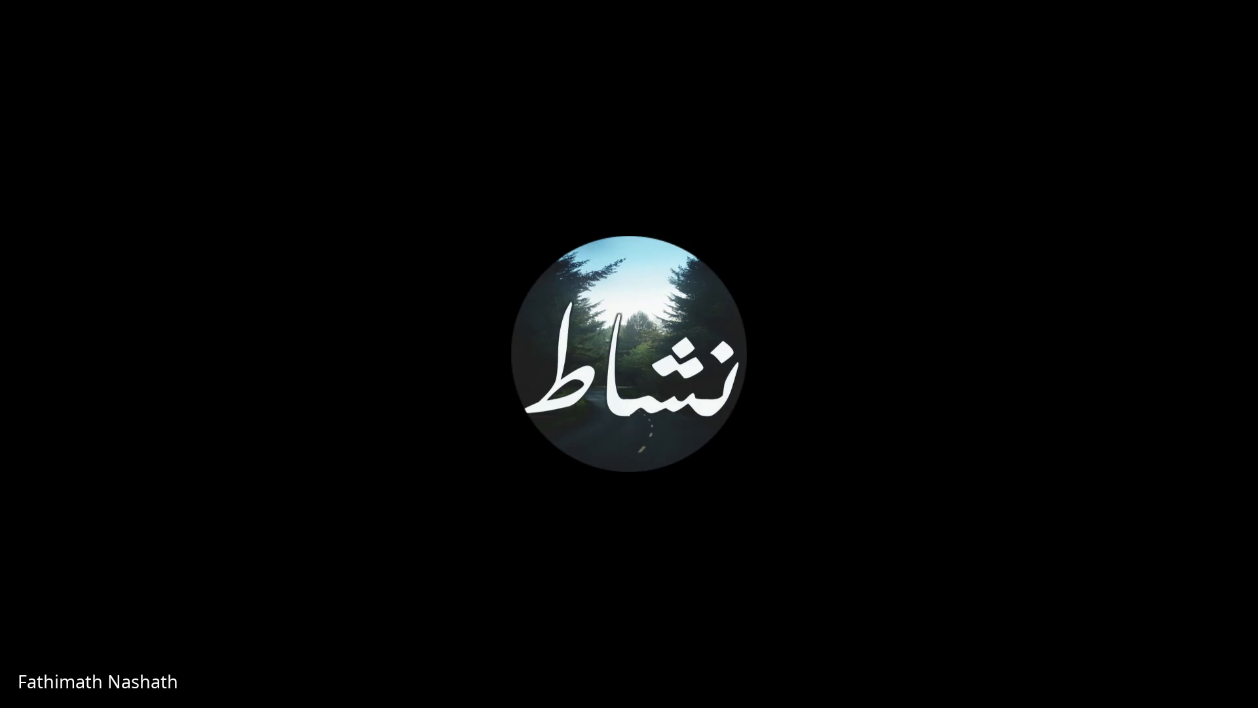